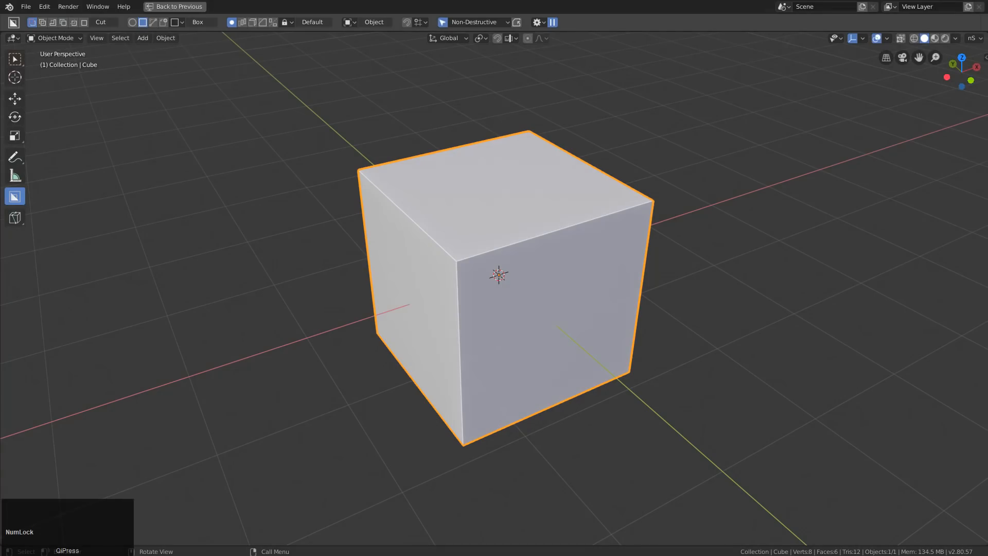
Try to scale the cube by 2 along the Z axis
mouse_move(602, 188)
middle_mouse_down()
mouse_move(624, 185)
mouse_move(603, 190)
middle_mouse_up()
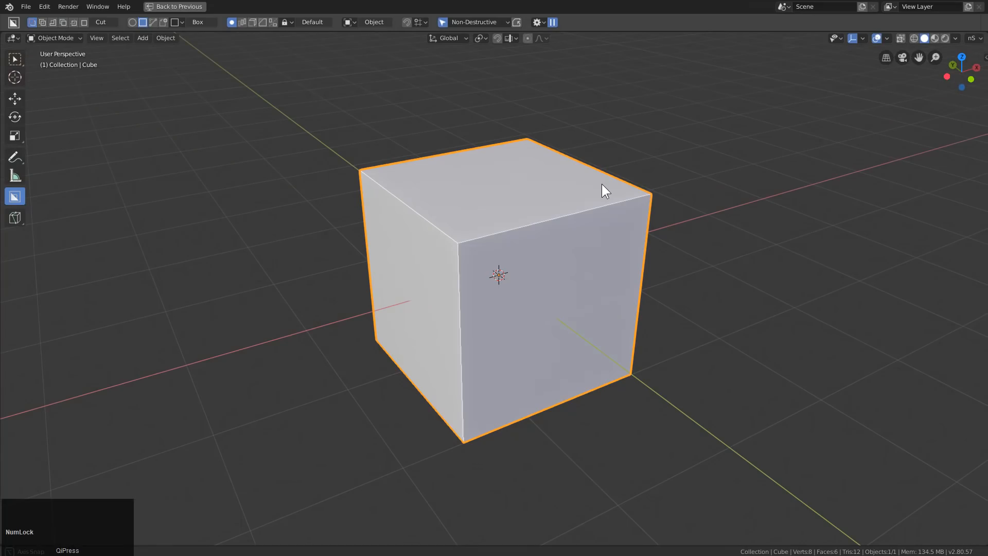
middle_click_drag(596, 265, 591, 259)
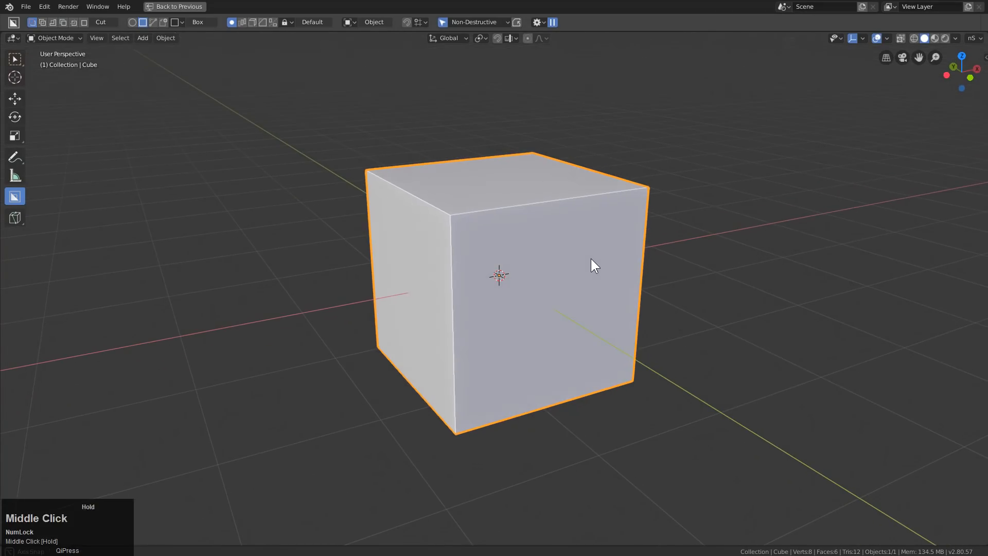
type("sz2")
key("Return")
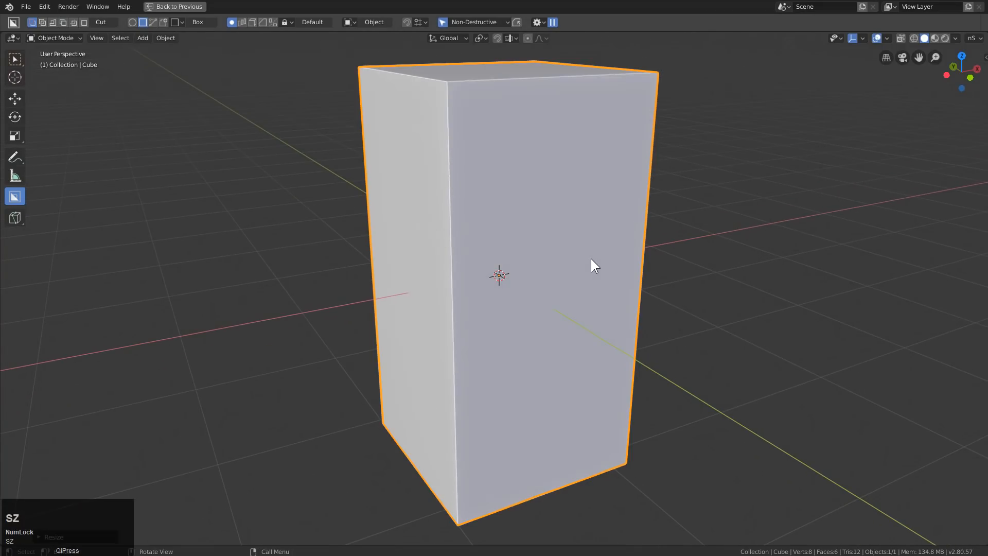
key("ctrl+z")
Scale the cube by 1.5 along the Z axis and place a duplicate of it directly below along Z
type("sz1.5")
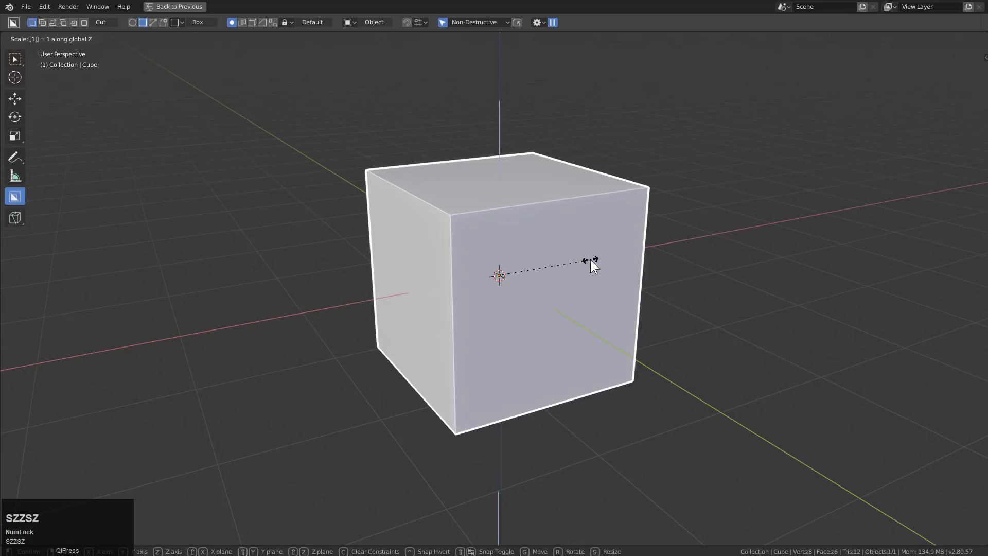
key("Return")
scroll(590, 275, "down", 3)
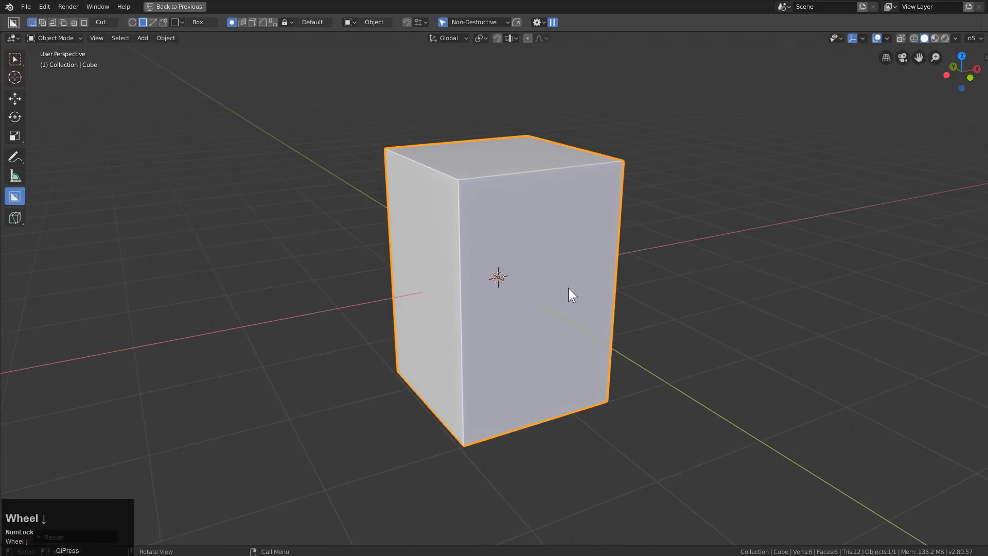
middle_click_drag(569, 288, 583, 197, "shift")
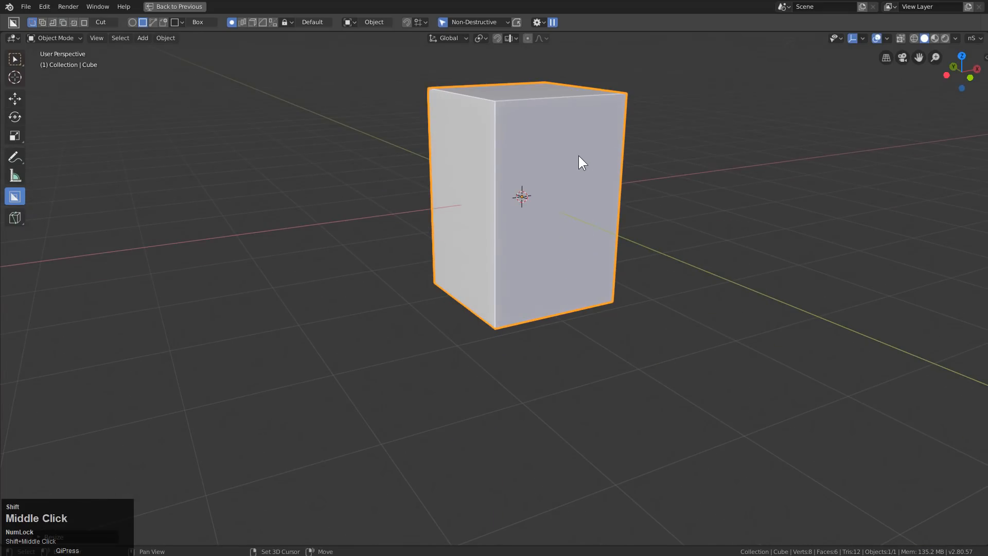
key("shift+d")
key("z")
left_click(574, 342)
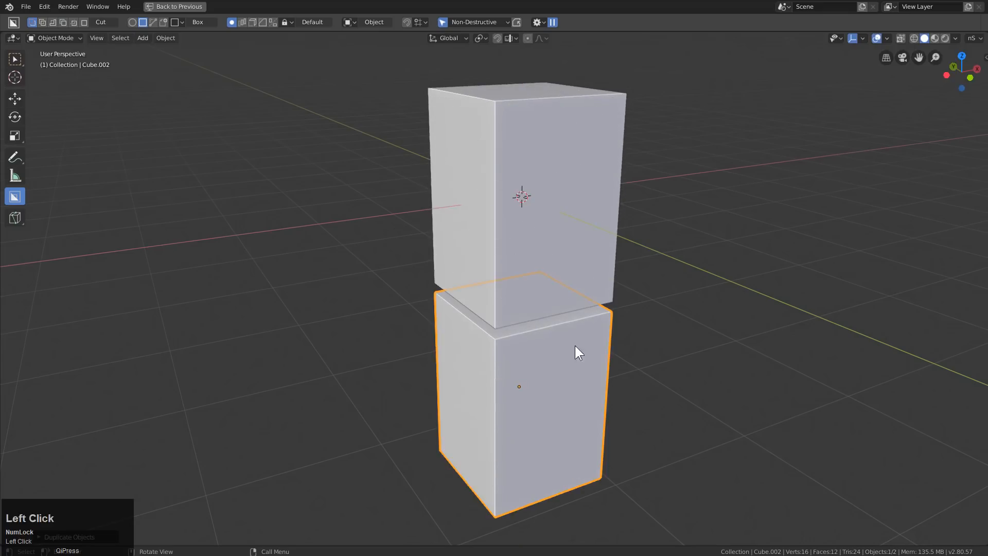
Scale the lower block up in X and Y only, making it wider than the top block
scroll(539, 285, "down", 2)
middle_click_drag(539, 285, 535, 311)
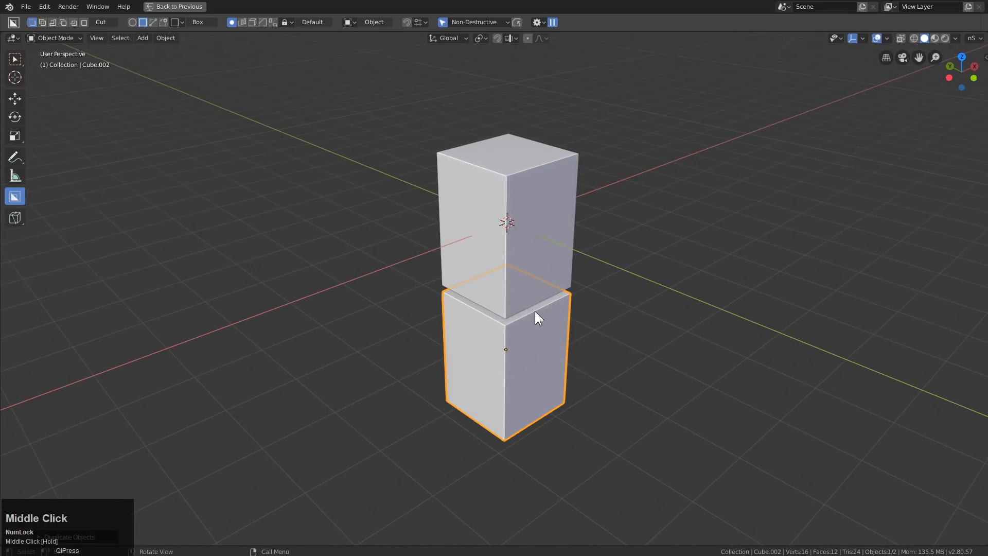
key("s")
key("shift+z")
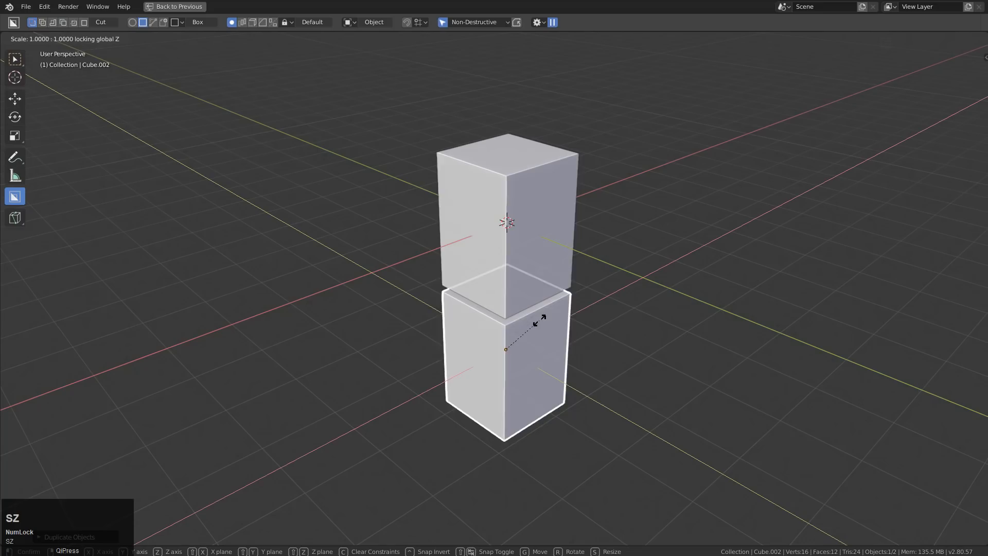
left_click(562, 334)
Stretch the lower block by about 1.58 along Z and move it down about 0.41 m under the top block
middle_click_drag(562, 333, 560, 306)
key("s")
key("z")
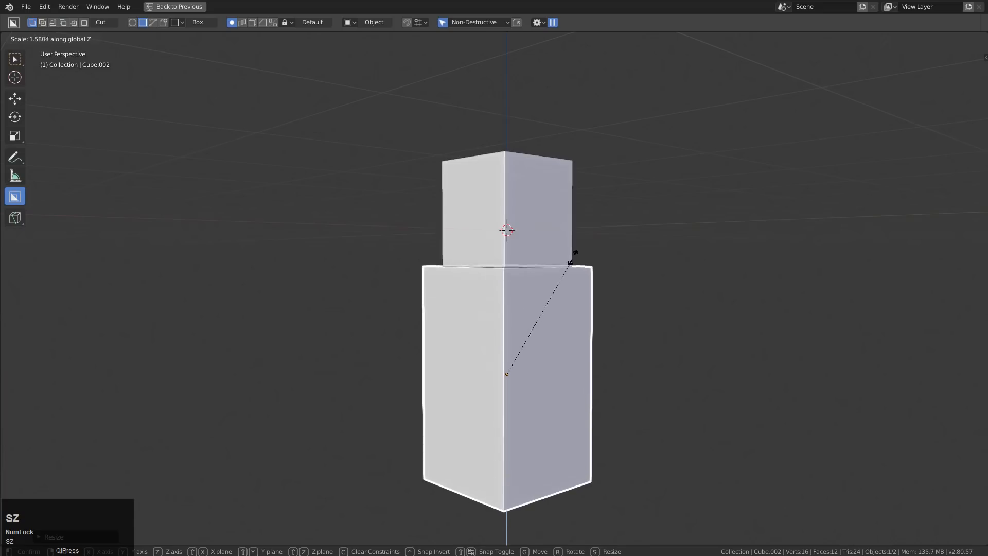
left_click(573, 258)
key("g")
key("z")
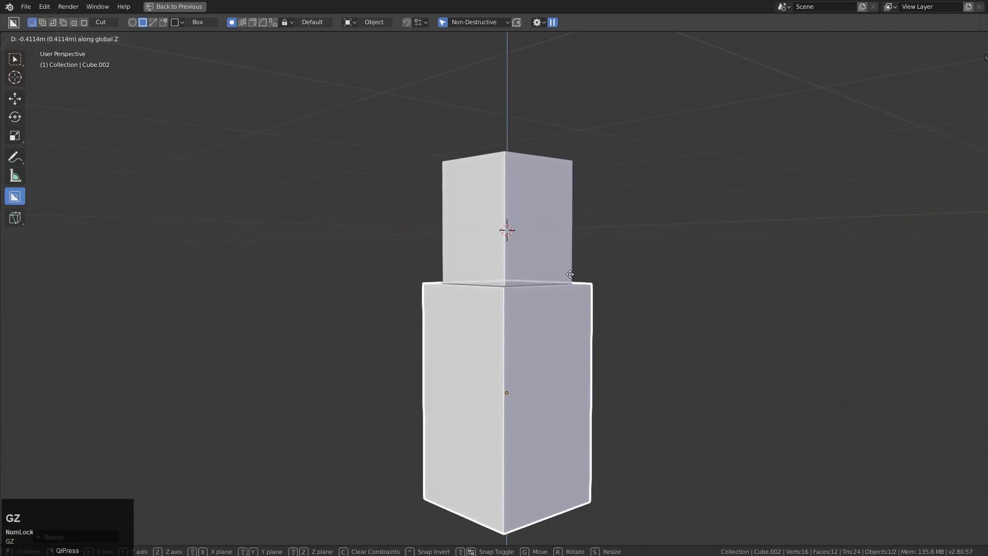
left_click(569, 274)
Duplicate the lower block in place and flatten the copy along Z into a thin slab
middle_click_drag(570, 275, 551, 315)
left_click(506, 269)
left_click(532, 312)
key("shift+d")
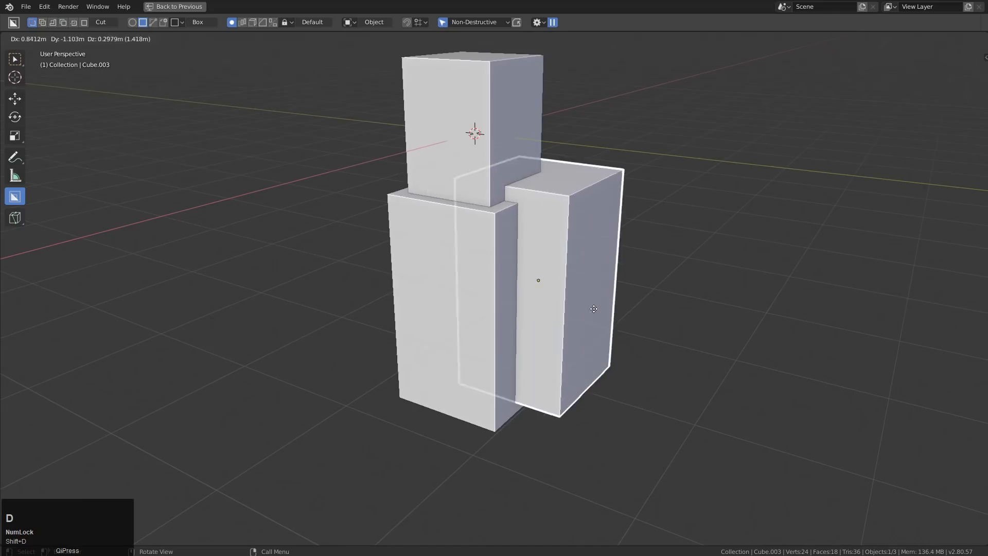
right_click(689, 389)
key("s")
key("z")
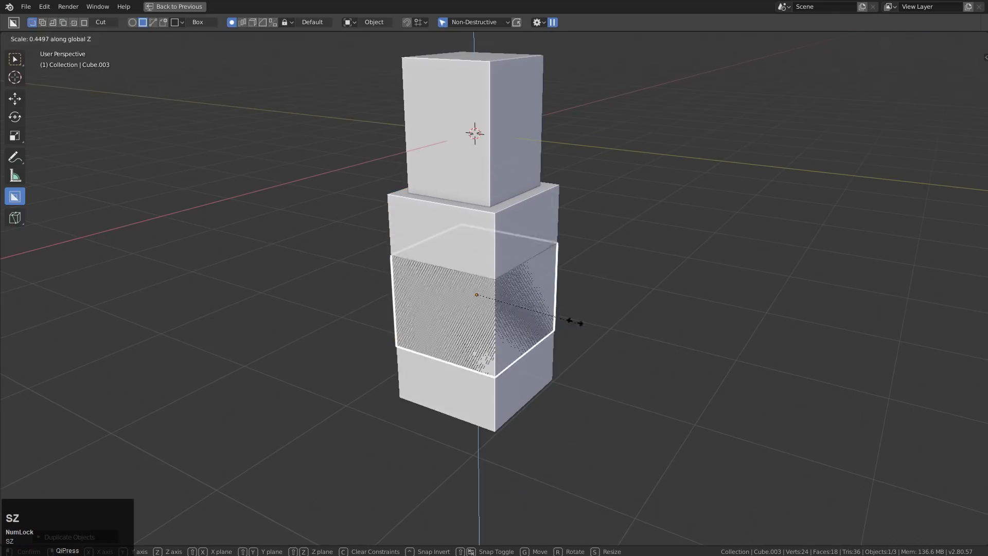
left_click(546, 322)
Move the slab down about 2.2 m to the lower block's base and slide it along Y so it protrudes
key("g")
key("z")
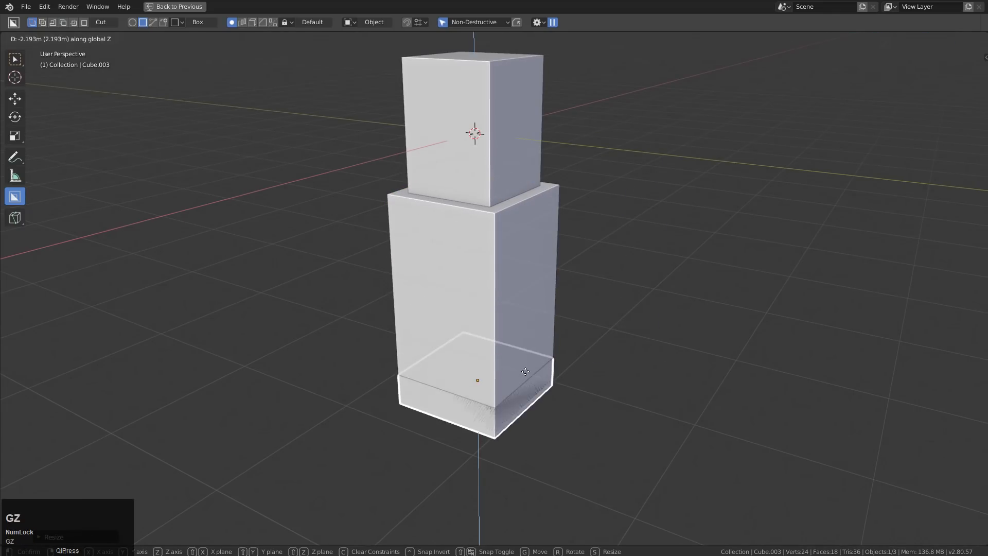
left_click(525, 370)
key("g")
key("y")
left_click(625, 380)
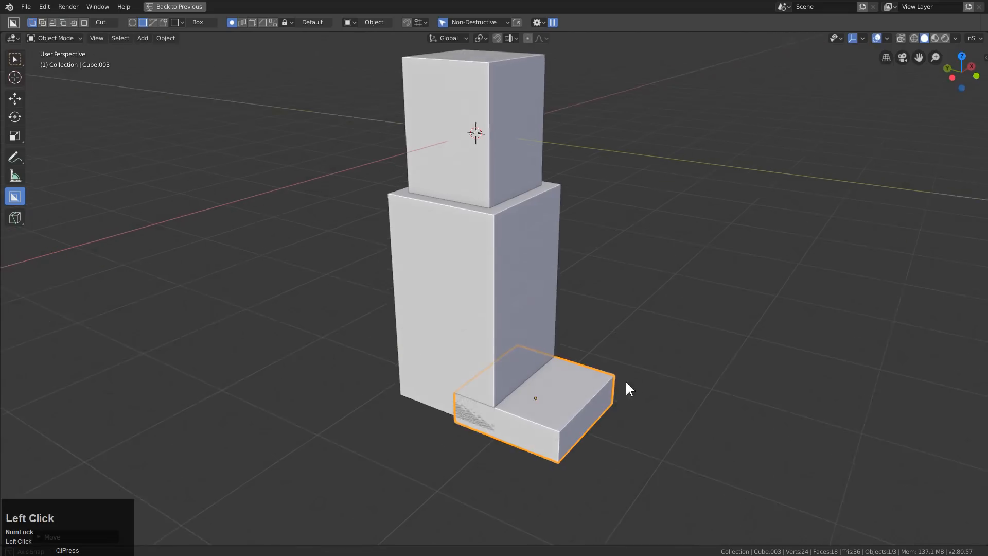
Narrow the protruding slab along the X axis so it is slimmer than the lower block
middle_click_drag(625, 380, 477, 280)
key("s")
key("x")
left_click(633, 382)
Select the top block and apply its object transforms
left_click(545, 303)
middle_click_drag(510, 216, 509, 134)
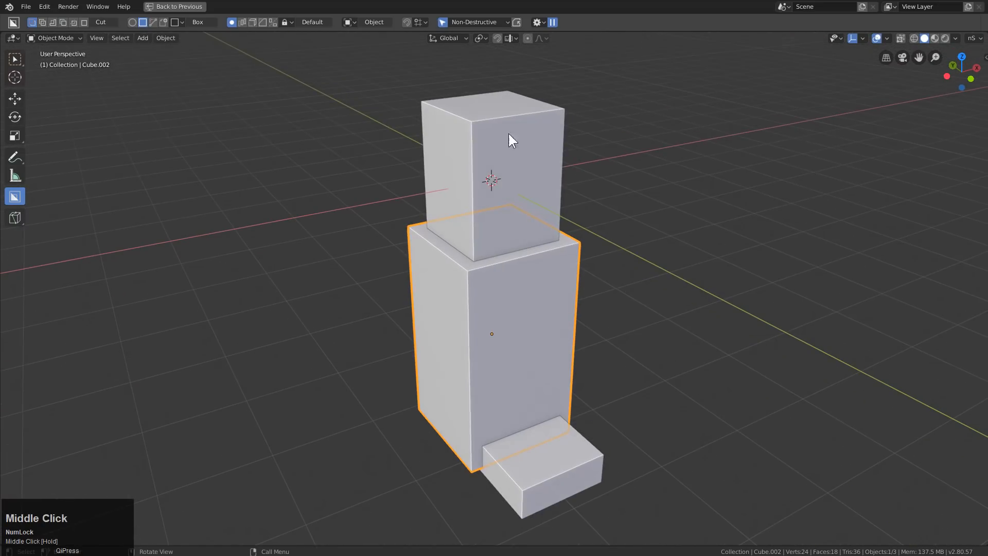
middle_click_drag(513, 225, 517, 257)
scroll(503, 219, "up", 2)
left_click(507, 218)
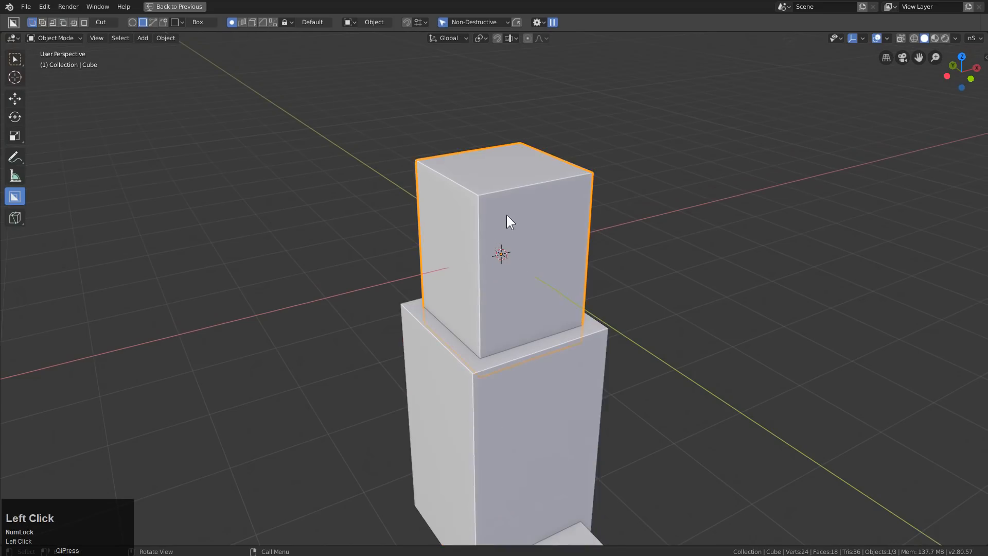
middle_click_drag(507, 217, 532, 240)
scroll(535, 226, "up", 3)
key("Tab")
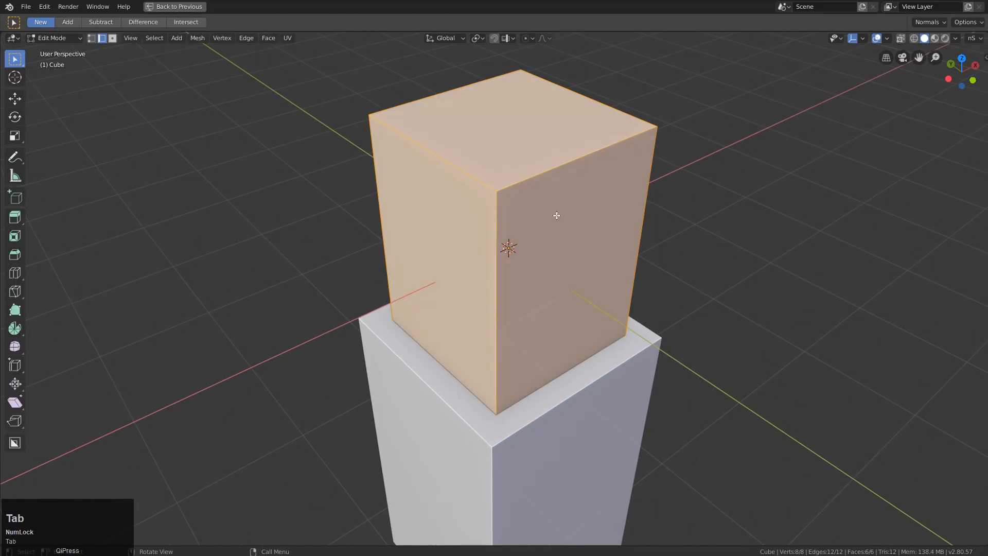
key("Tab")
key("ctrl+a")
left_click(514, 237)
Round the top block's upper edge on the slab side with a Bevel modifier of 9 segments and about 0.77 width
key("Tab")
key("2")
left_click(545, 179)
middle_click_drag(545, 180, 583, 165)
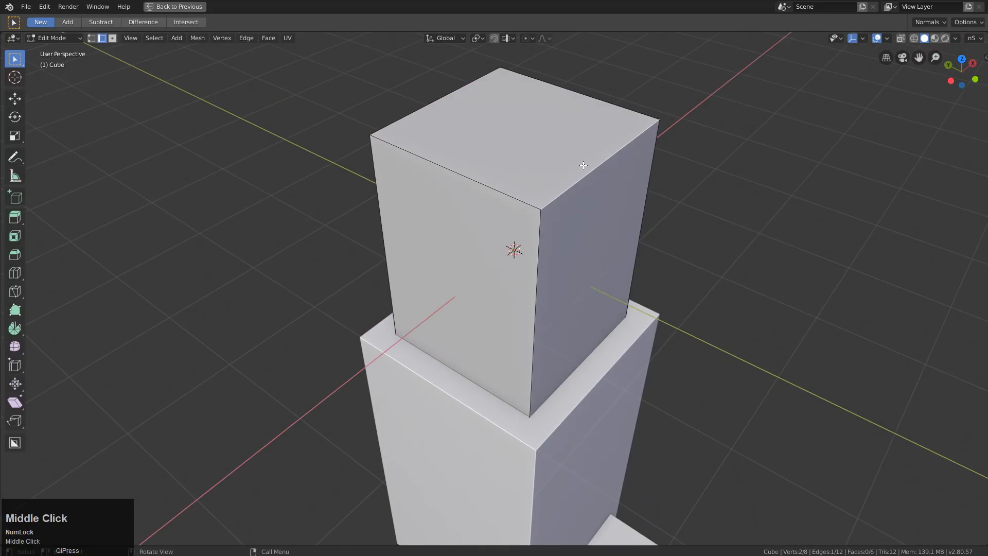
key("q")
mouse_move(609, 219)
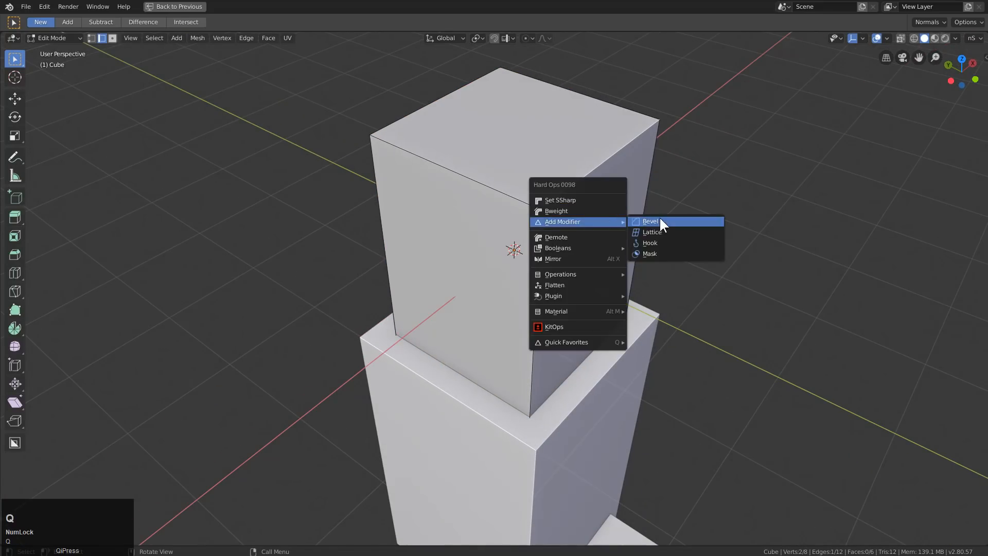
left_click(660, 216)
scroll(299, 225, "up", 5)
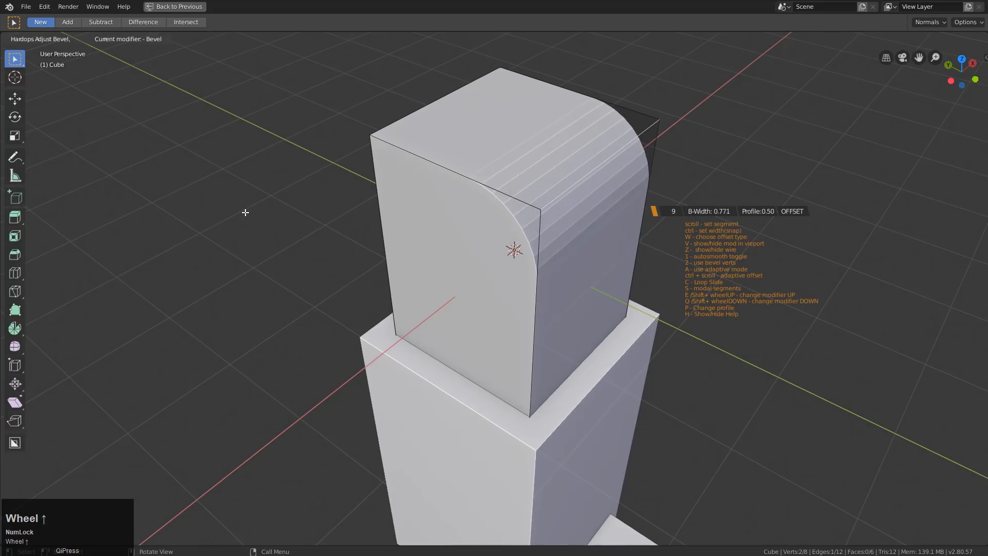
left_click(247, 214)
key("Tab")
key("Tab")
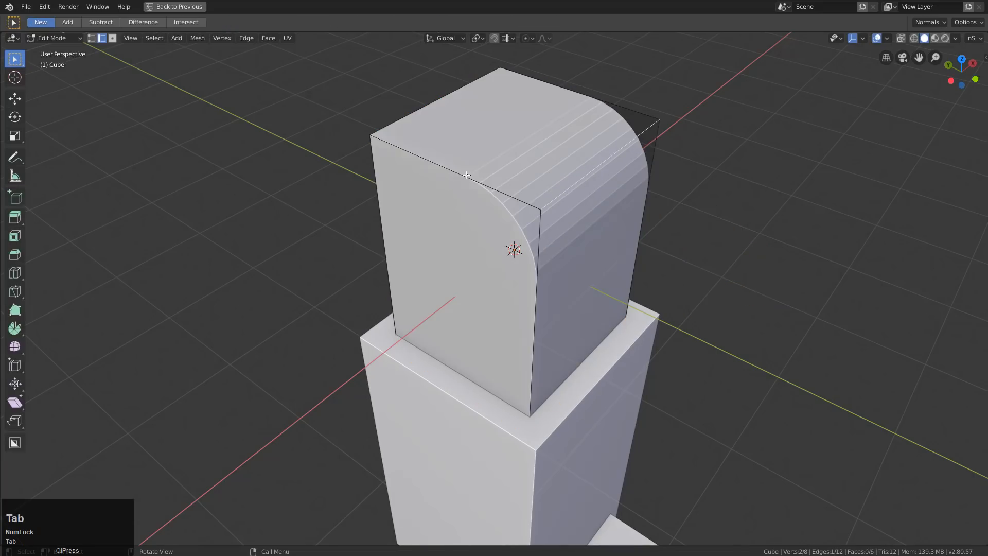
Add a second Bevel modifier to the top block's adjoining side top edge and vertical corner edge, with 6 segments and about 0.19 width
left_click(515, 195)
left_click(515, 195)
key("q")
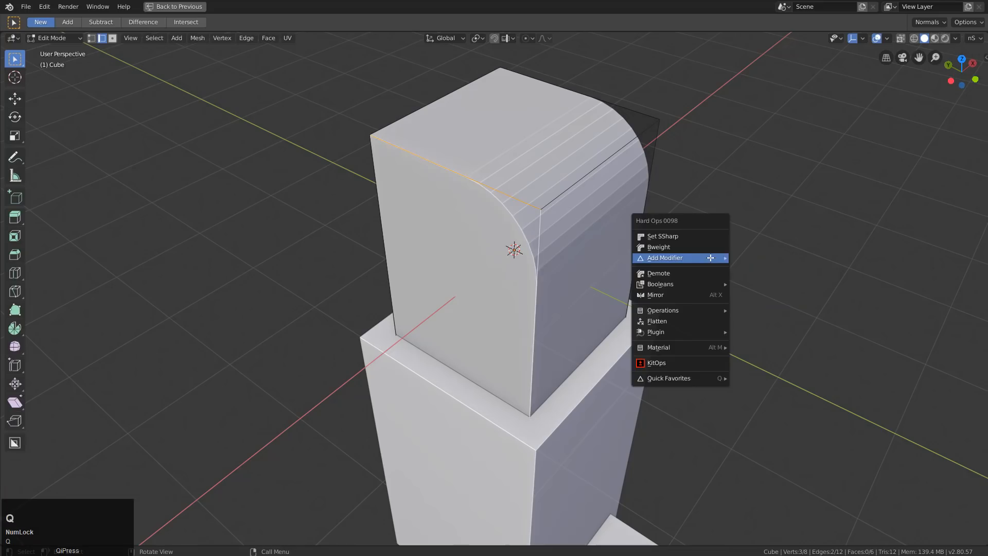
mouse_move(715, 255)
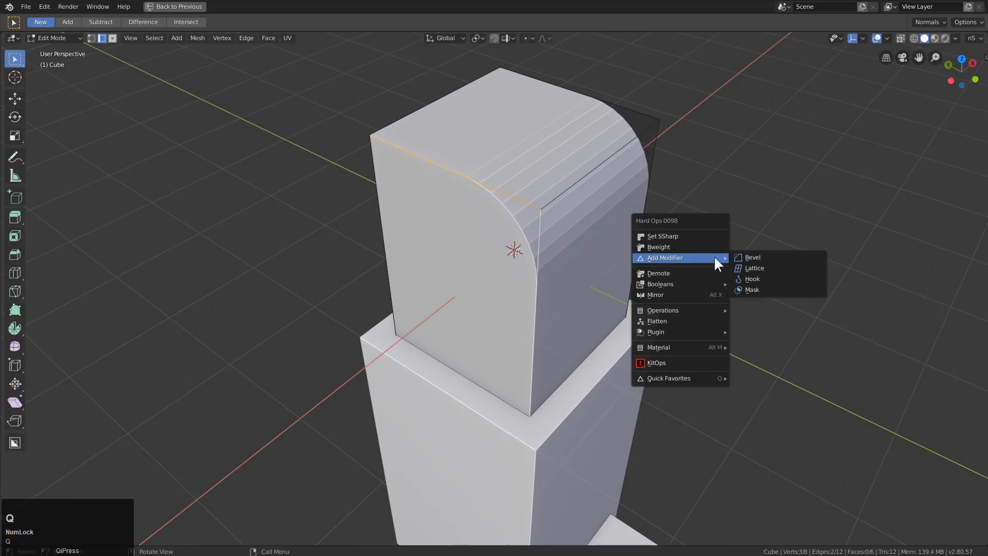
left_click(765, 255)
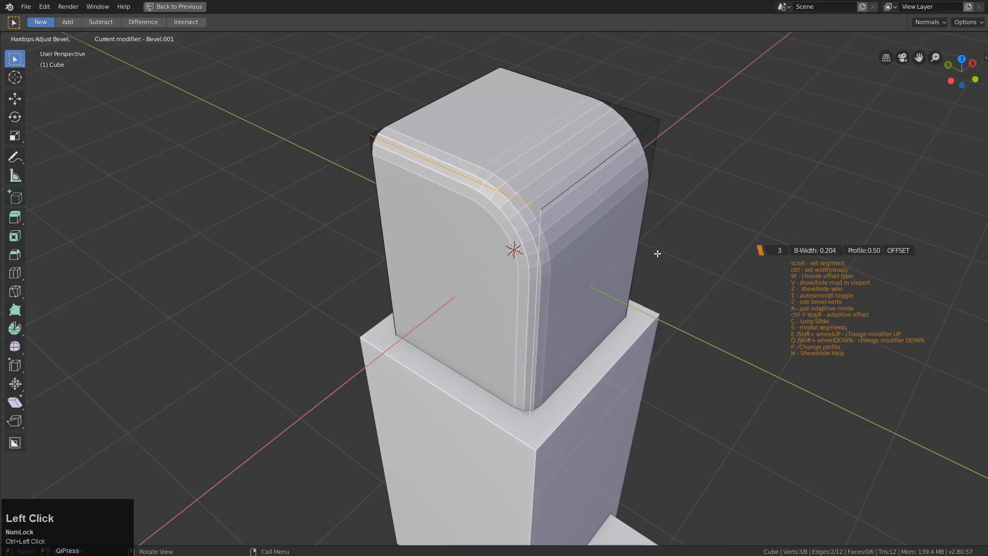
scroll(682, 253, "up", 5)
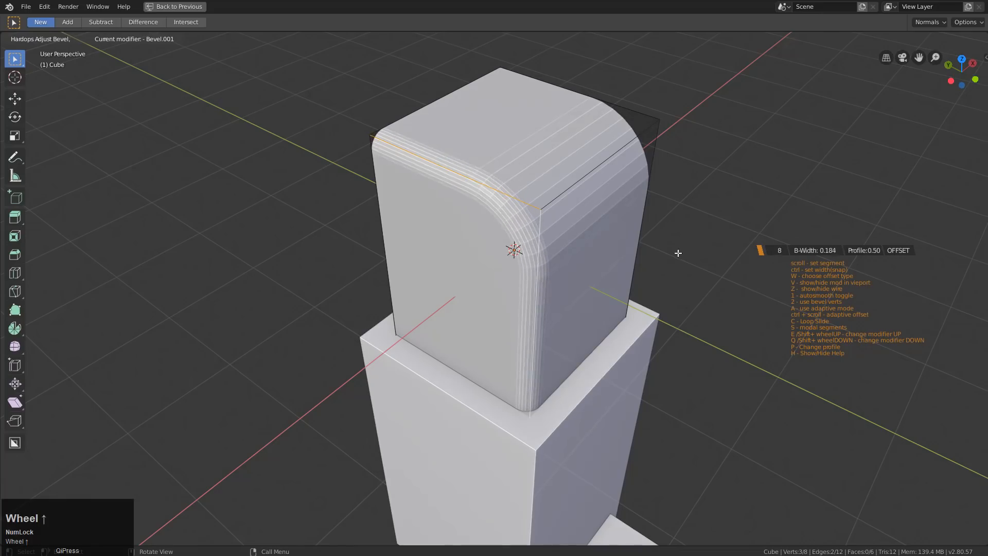
scroll(678, 254, "down", 2)
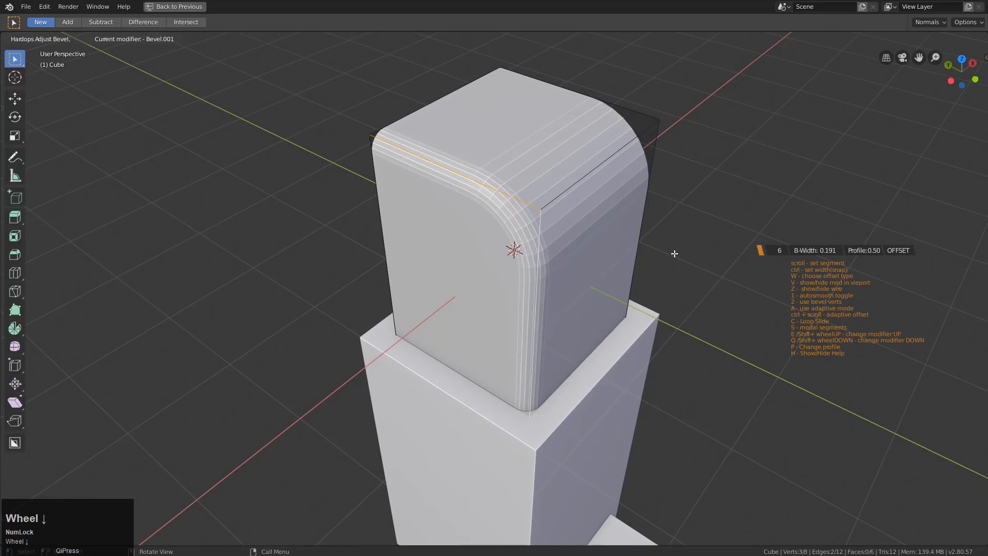
left_click(572, 222)
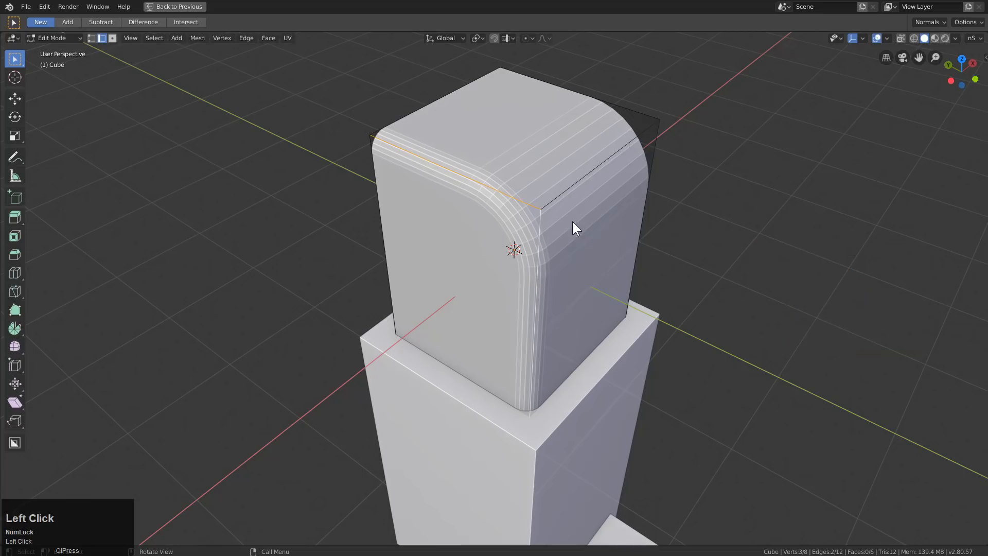
Mirror the beveled top block along the Y axis so both halves are rounded
middle_click_drag(572, 221, 558, 226)
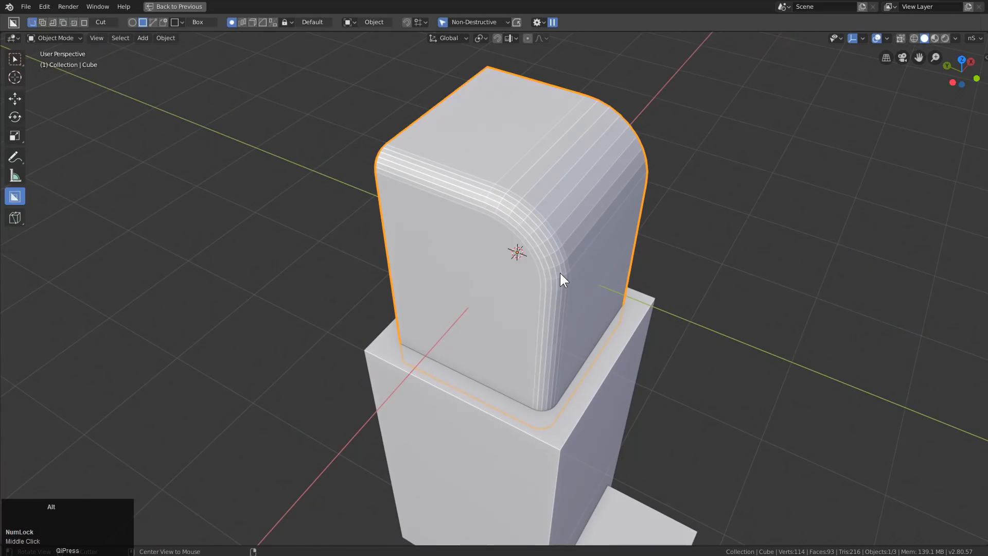
key("alt+x")
mouse_move(598, 287)
middle_mouse_down()
mouse_move(595, 280)
mouse_move(610, 286)
middle_mouse_up()
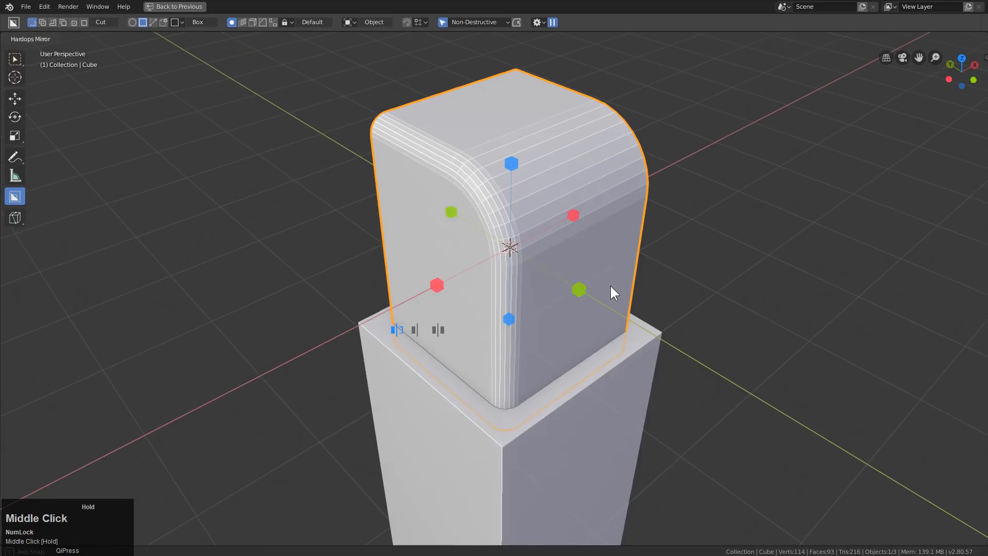
left_click(395, 330)
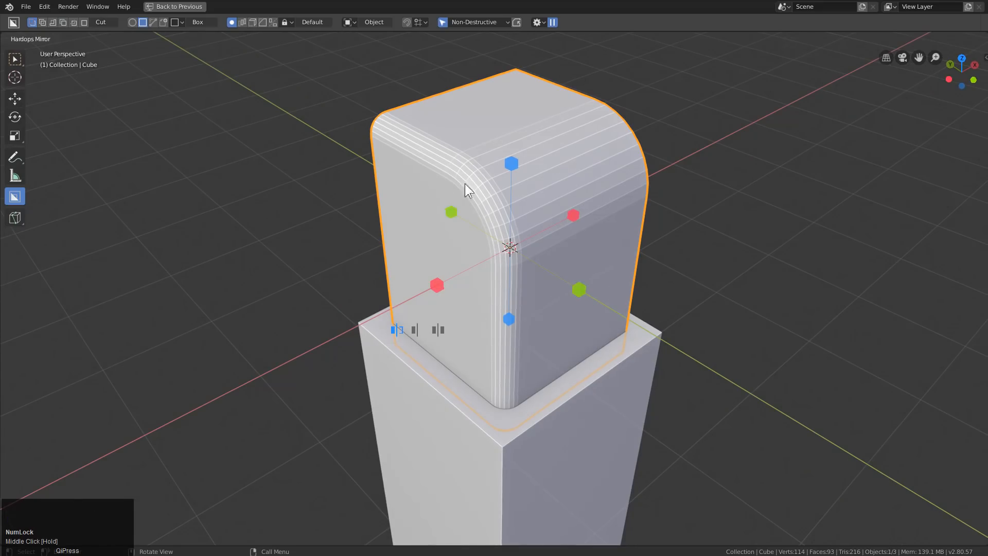
left_click(579, 289)
middle_click_drag(513, 273, 611, 257)
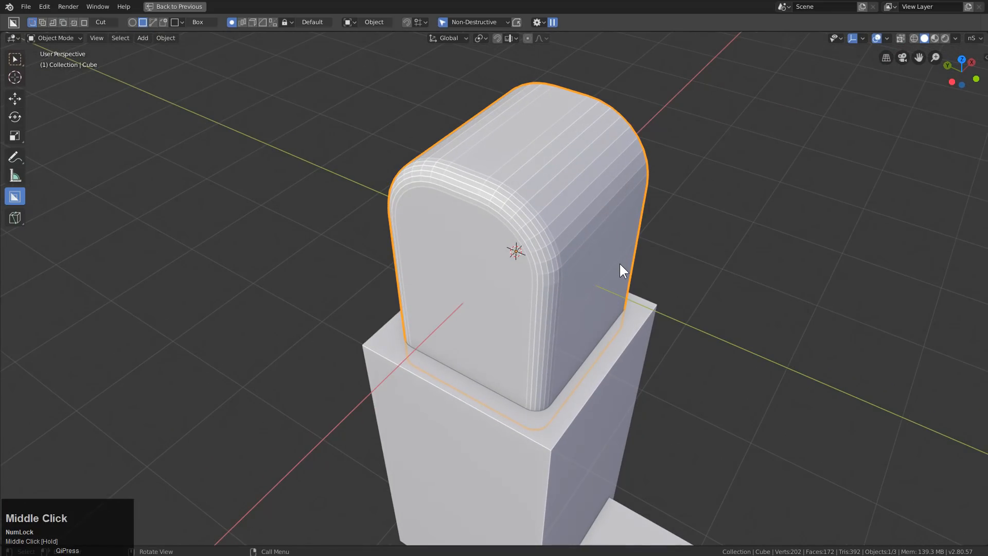
Widen the top block's side-edge bevel to about 0.3 and enlarge its main rounding bevel into a fuller arch
key("q")
mouse_move(628, 268)
left_click(672, 269)
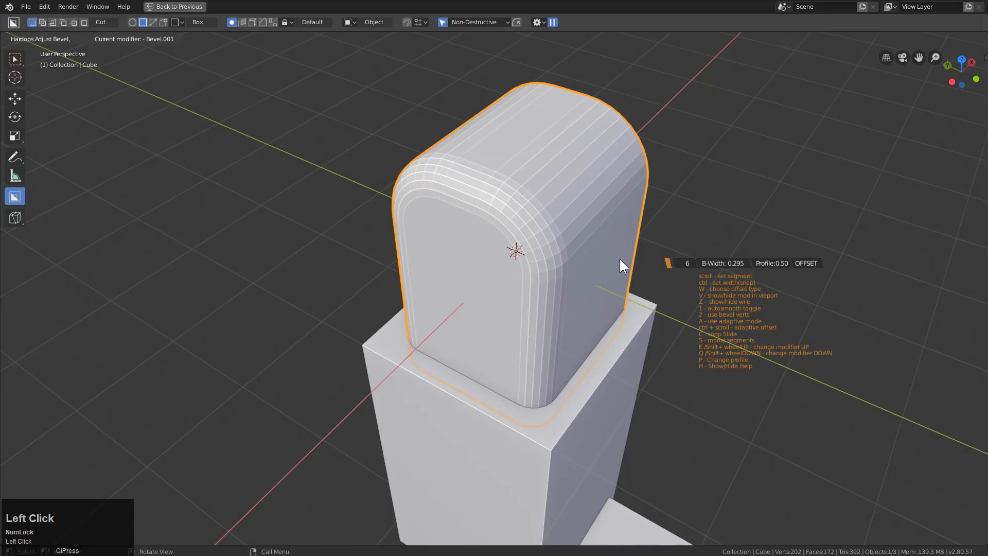
scroll(615, 258, "up", 1, "shift")
scroll(616, 257, "up", 3)
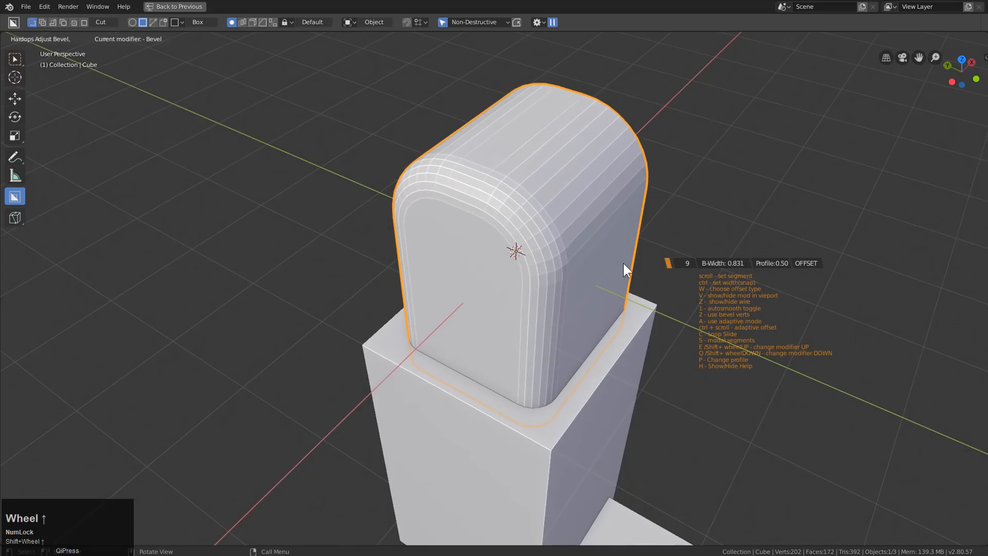
left_click(542, 251)
Reduce the top block's side-edge bevel to about 0.12 width, keeping 6 segments
middle_click_drag(593, 278, 568, 282)
key("q")
mouse_move(598, 274)
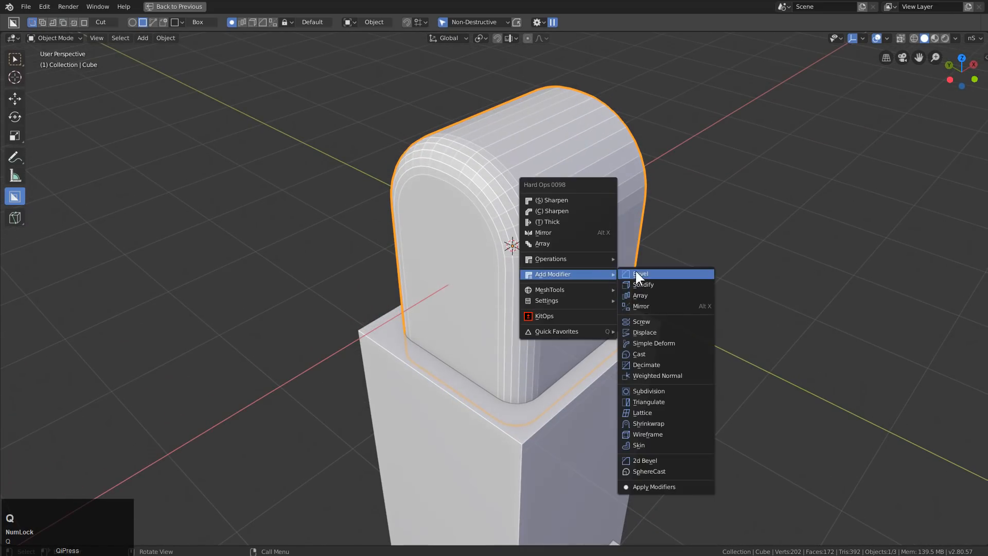
left_click(644, 271)
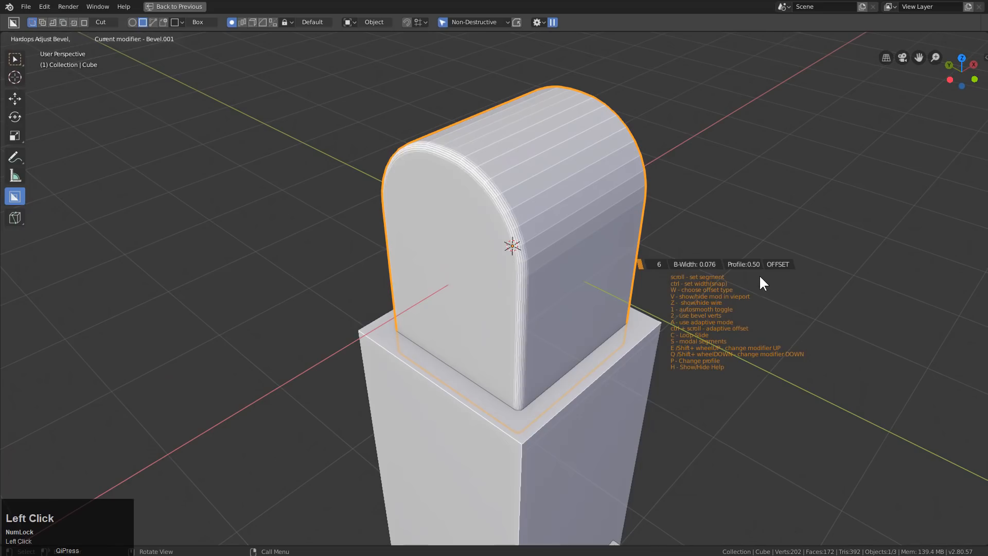
left_click(743, 271)
middle_click_drag(744, 271, 658, 283)
middle_click_drag(585, 287, 583, 277)
Try the (C) Sharpen operation on the rounded top block and undo it
key("q")
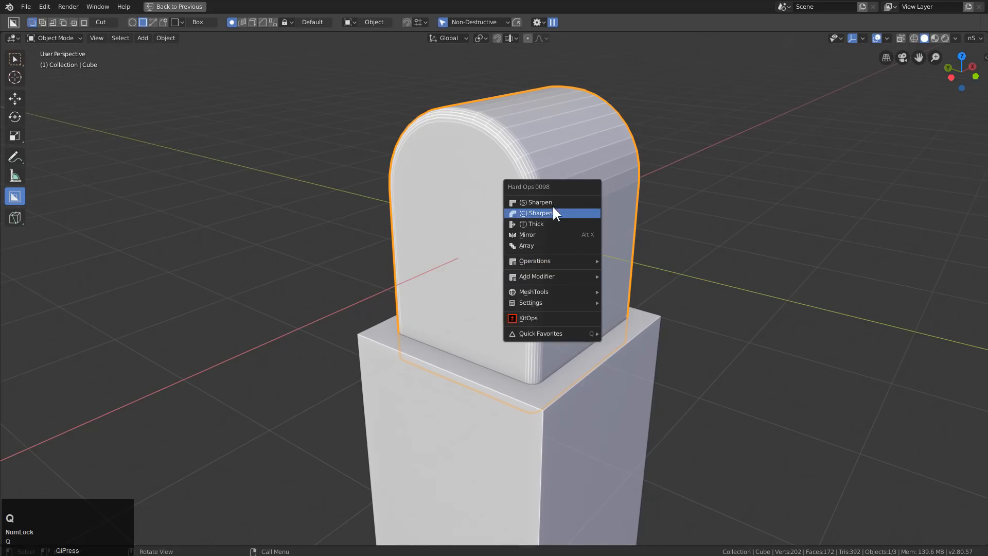
left_click(556, 212)
middle_click_drag(560, 202, 558, 243)
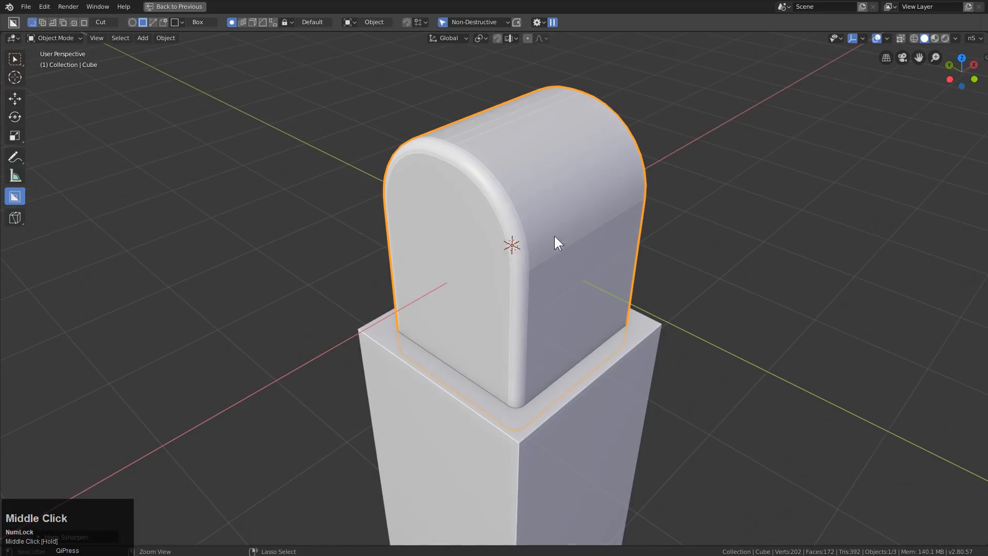
middle_click_drag(486, 203, 491, 211)
key("ctrl+z")
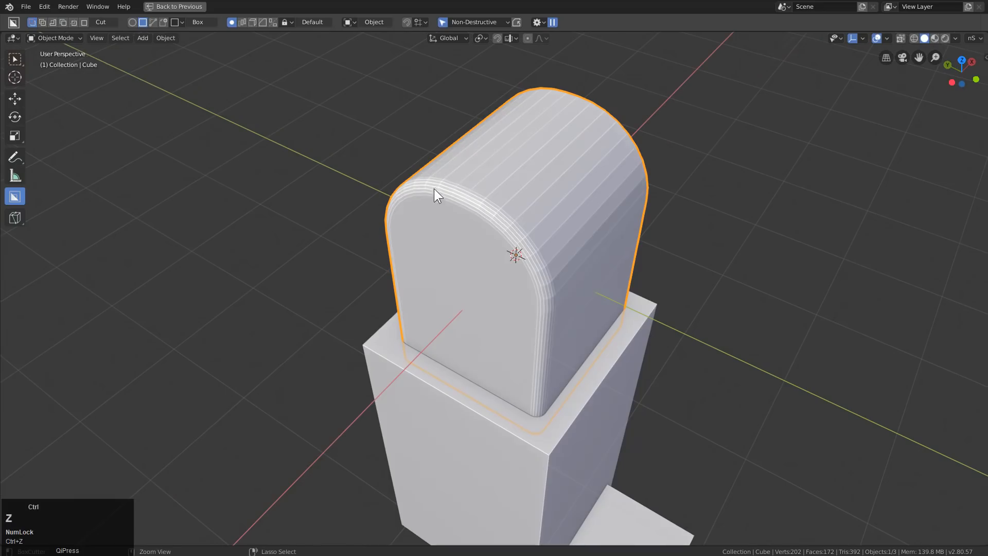
Apply smooth shading to the rounded top block from the Hard Ops Helper's general options
key("ctrl+grave")
left_click(673, 238)
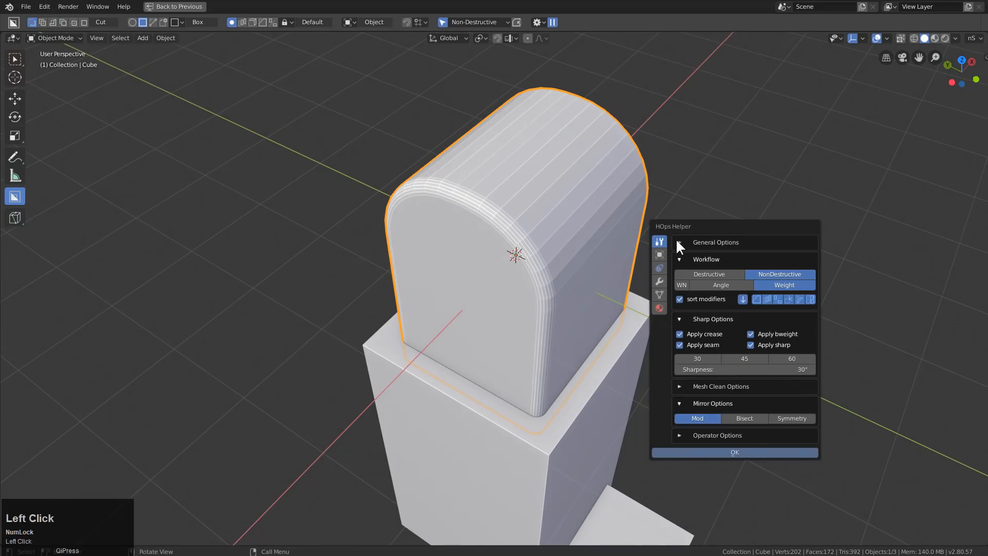
left_click_drag(705, 227, 743, 173)
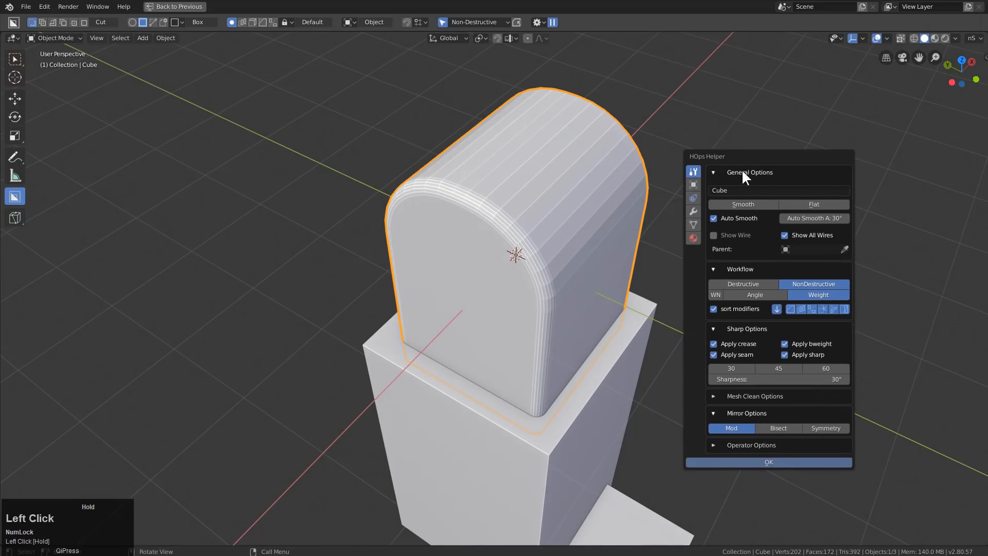
left_click(736, 206)
middle_click(525, 270)
middle_click_drag(524, 270, 512, 200)
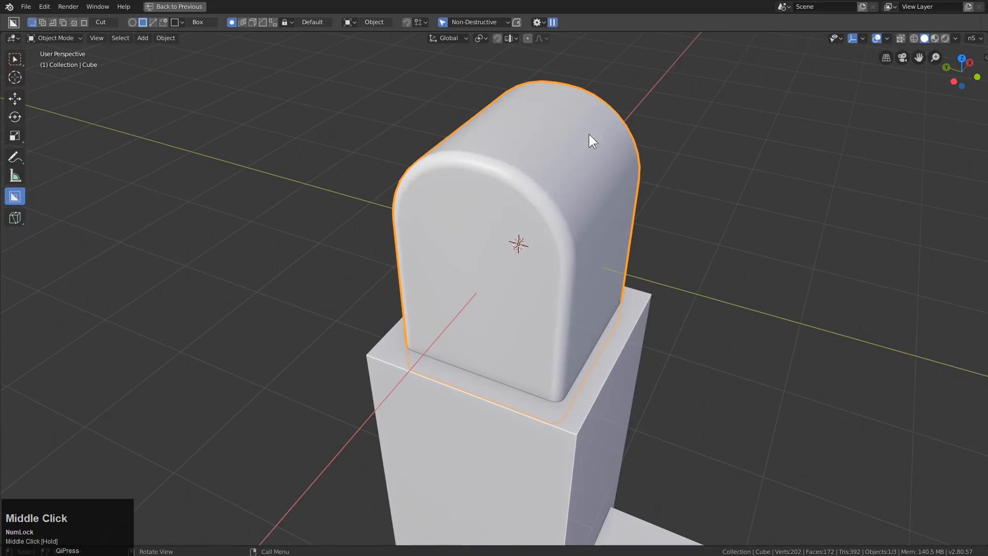
middle_click_drag(628, 236, 539, 238)
Add a cube in front view, enlarge it and place it over the top block's upper +X portion
key("KP_1")
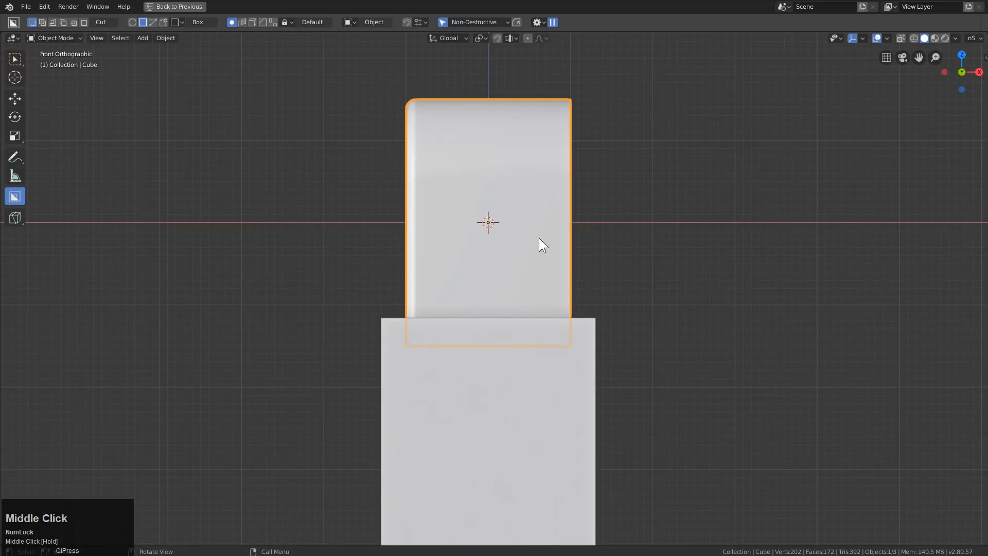
key("shift+a")
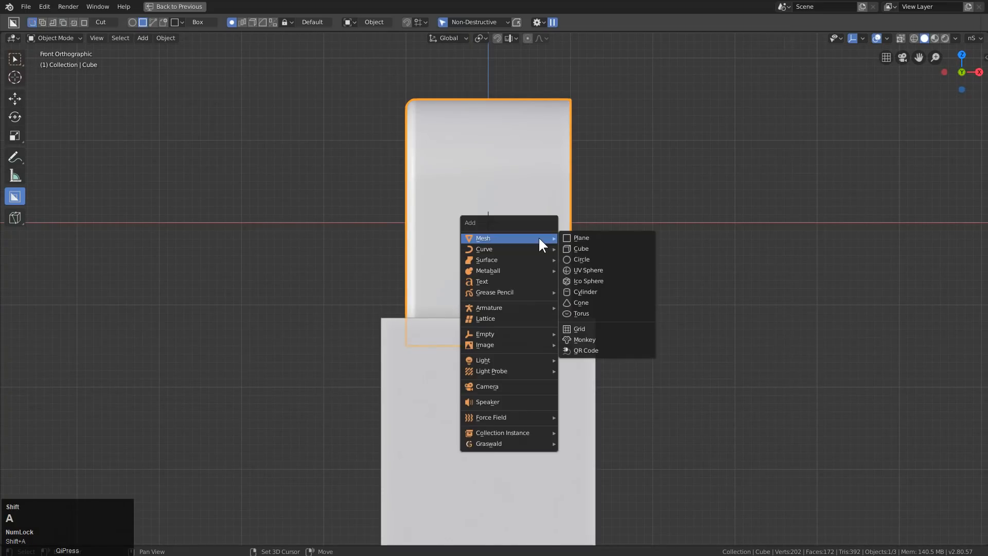
left_click(577, 251)
key("g")
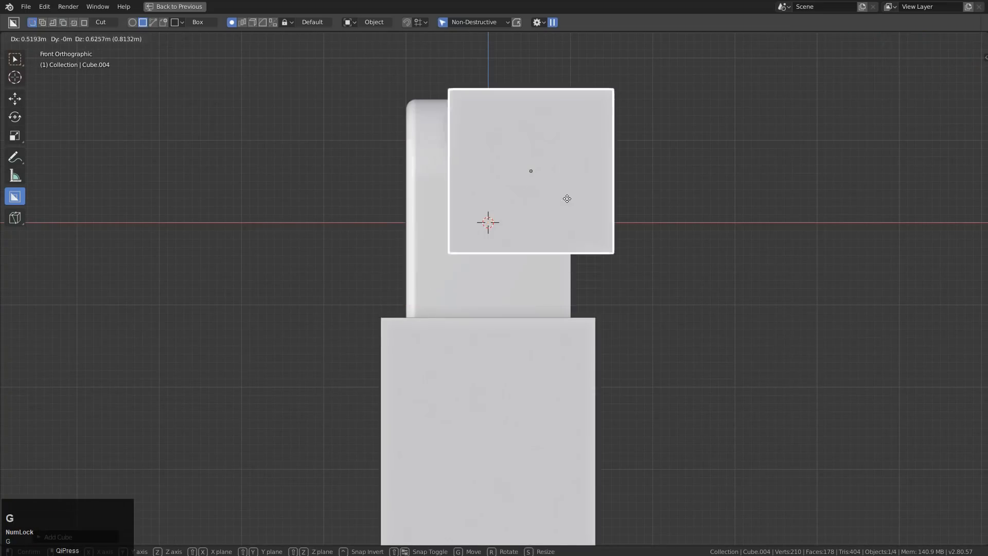
left_click(576, 189)
key("s")
key("g")
left_click(631, 240)
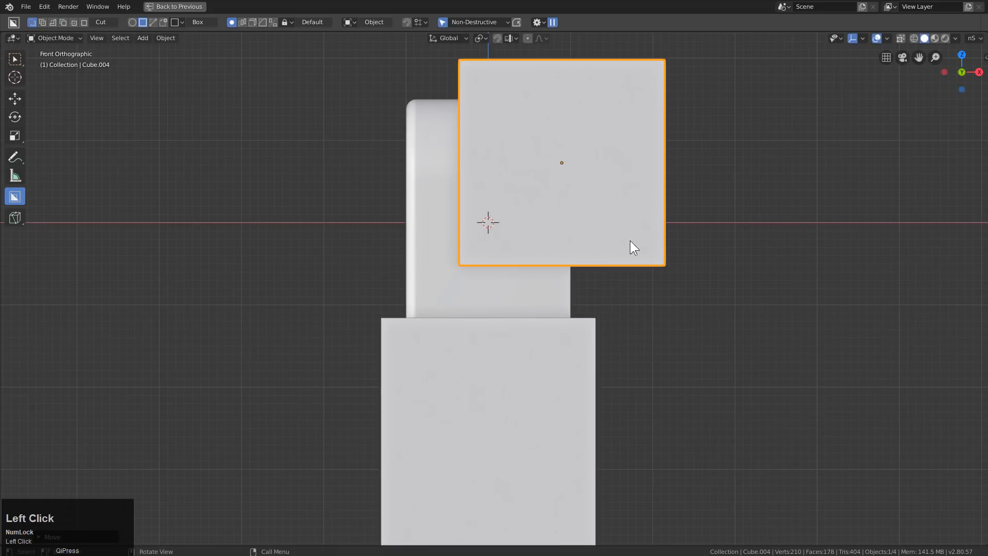
Stretch the new cube slightly along Z and reposition it over the top block
key("s")
key("z")
key("g")
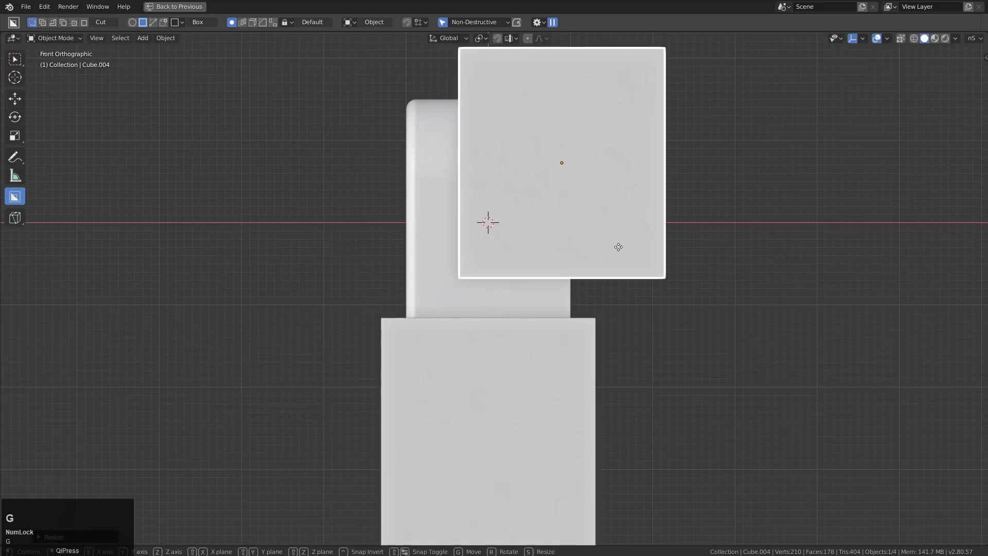
left_click(620, 242)
Chamfer the cutter cube's lower edge that runs through the top block with a single-segment edge bevel
middle_click_drag(512, 240, 556, 266)
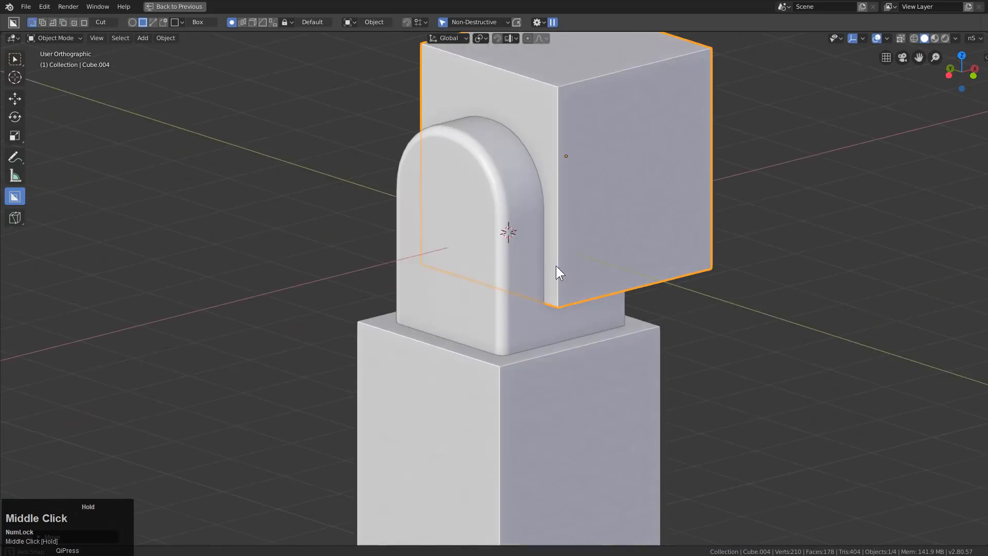
key("Tab")
key("a")
left_click(557, 260)
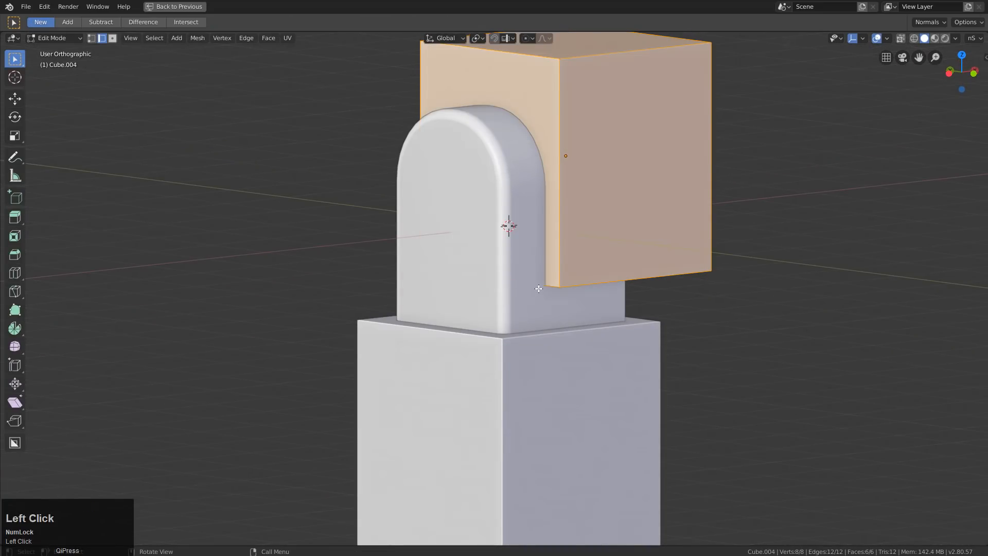
key("ctrl+b")
left_click(628, 296)
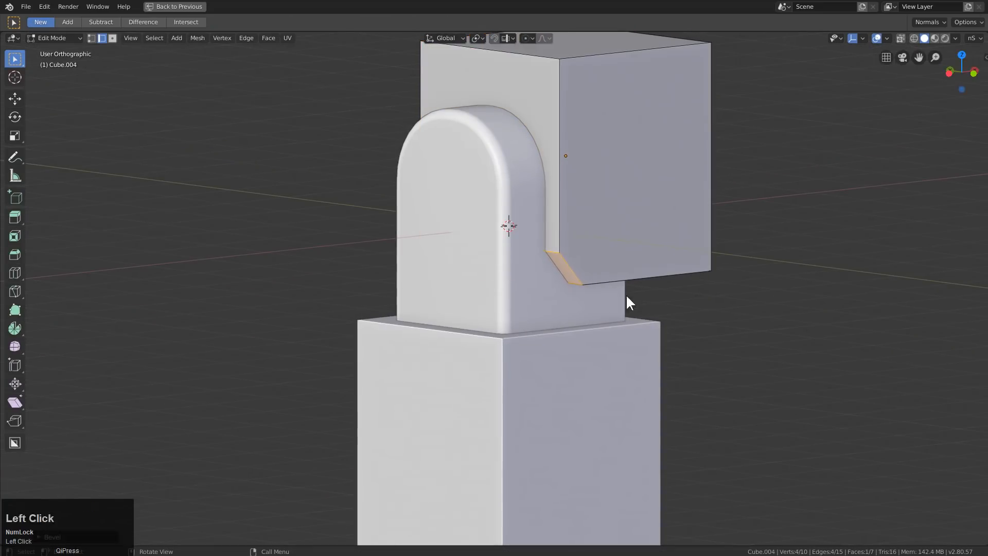
key("Tab")
Cut the chamfered cube out of the rounded top block with a Boolean difference and hide the cutter
middle_click_drag(626, 295, 511, 309)
key("shift")
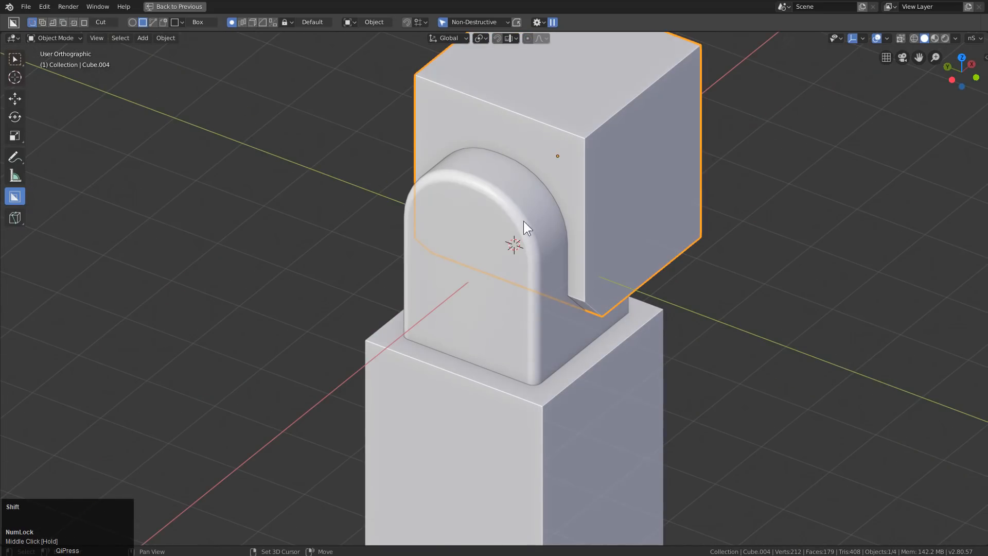
left_click(486, 185, "shift")
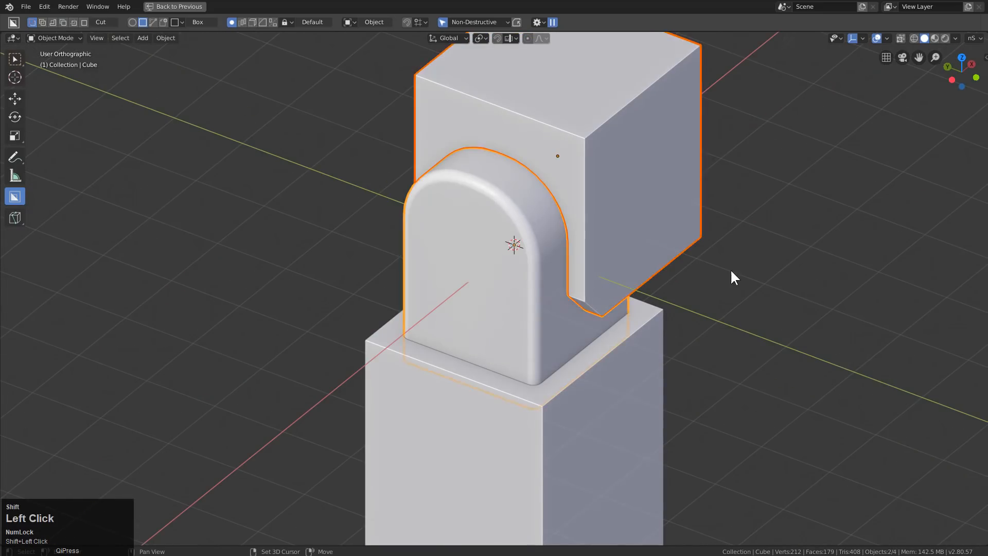
middle_click_drag(731, 269, 481, 174)
key("q")
left_click(643, 277)
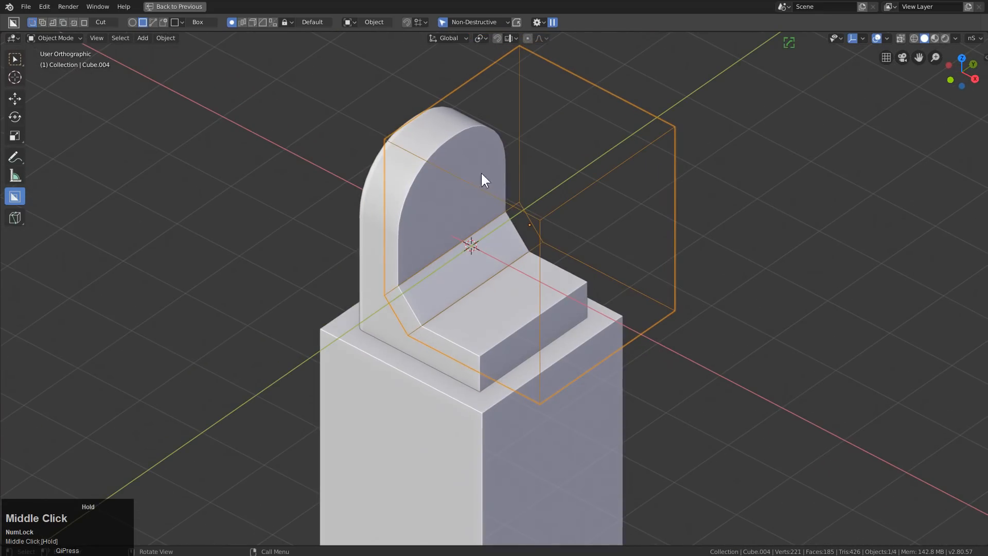
key("h")
Examine the cut top block's Hard Ops workflow options, including the modifier sorting settings
middle_click_drag(477, 221, 443, 170)
scroll(549, 223, "up", 2)
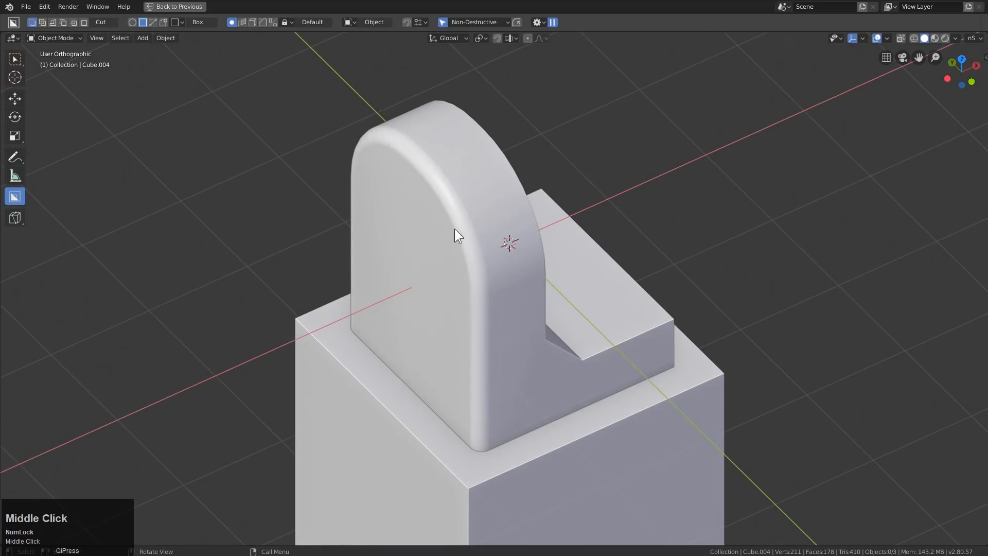
key("ctrl+grave")
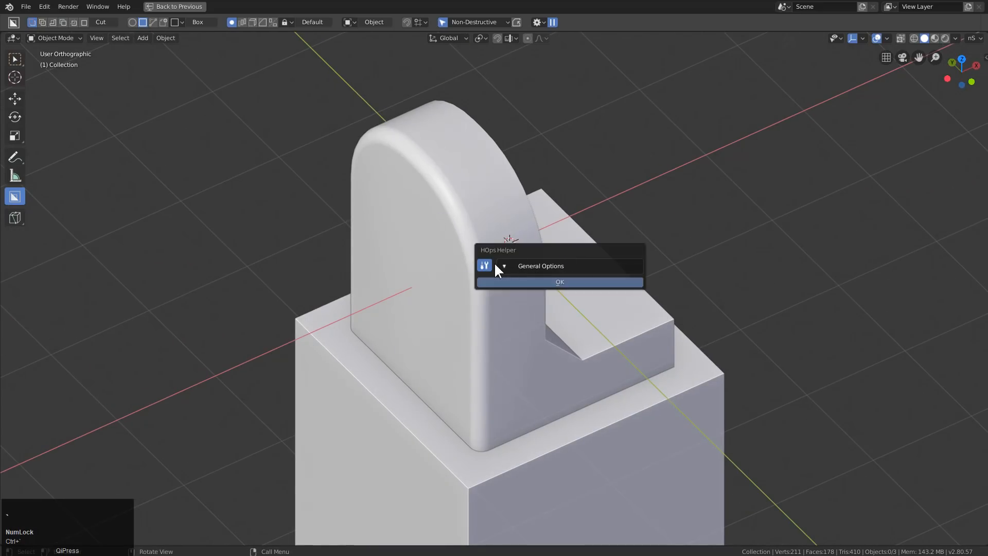
key("Escape")
left_click(587, 249)
key("ctrl+grave")
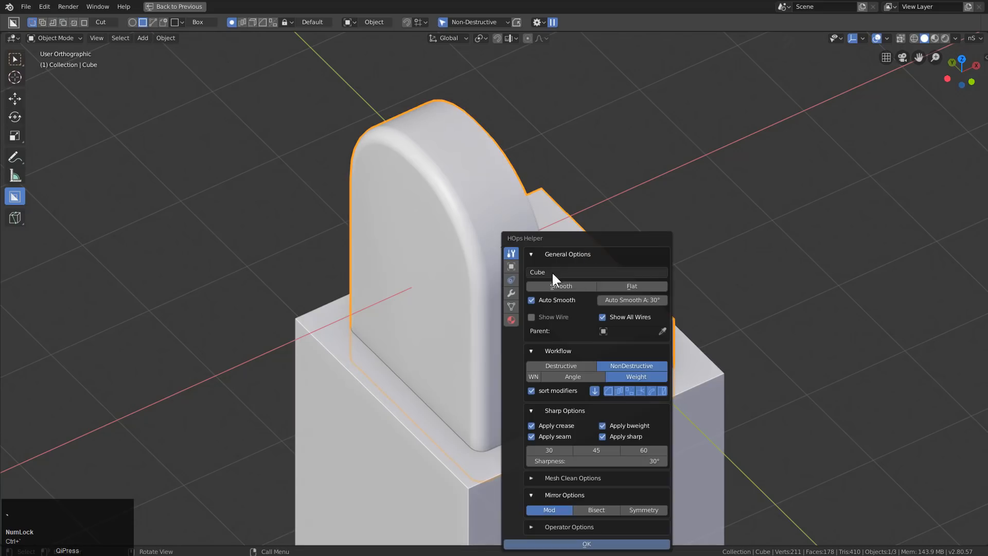
left_click(532, 251)
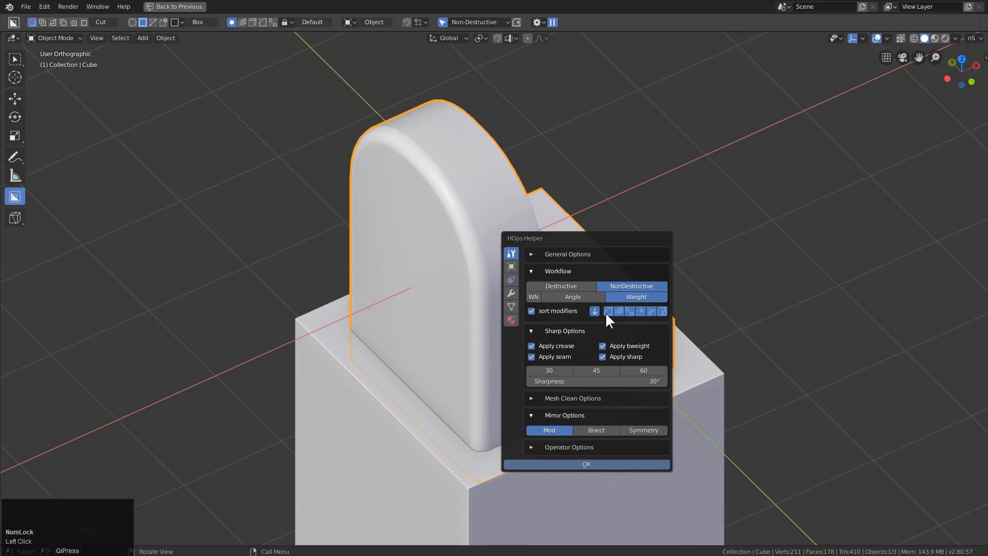
key("Escape")
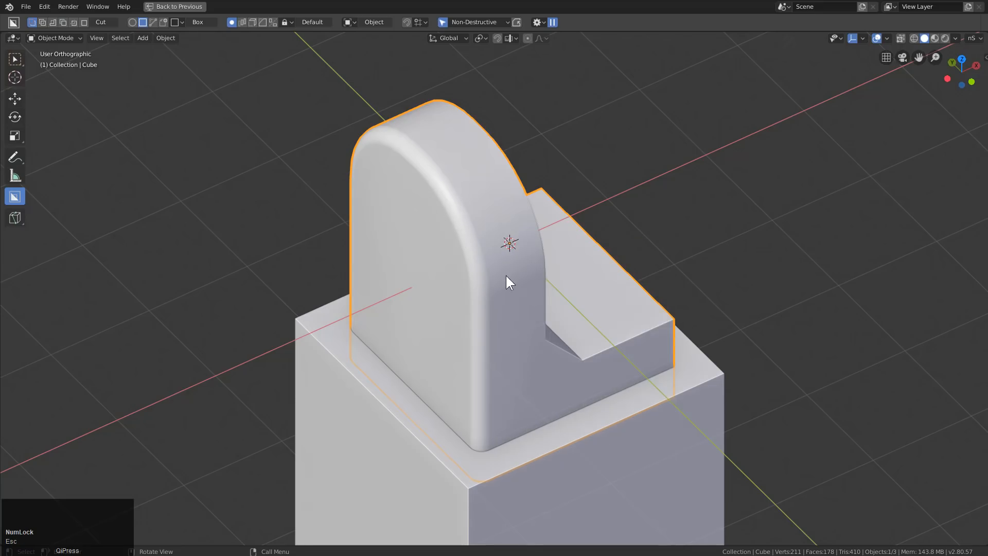
Add a third Bevel modifier to the cut top block with 6 segments and about 0.03 width
middle_click_drag(506, 276, 425, 287)
key("q")
mouse_move(424, 350)
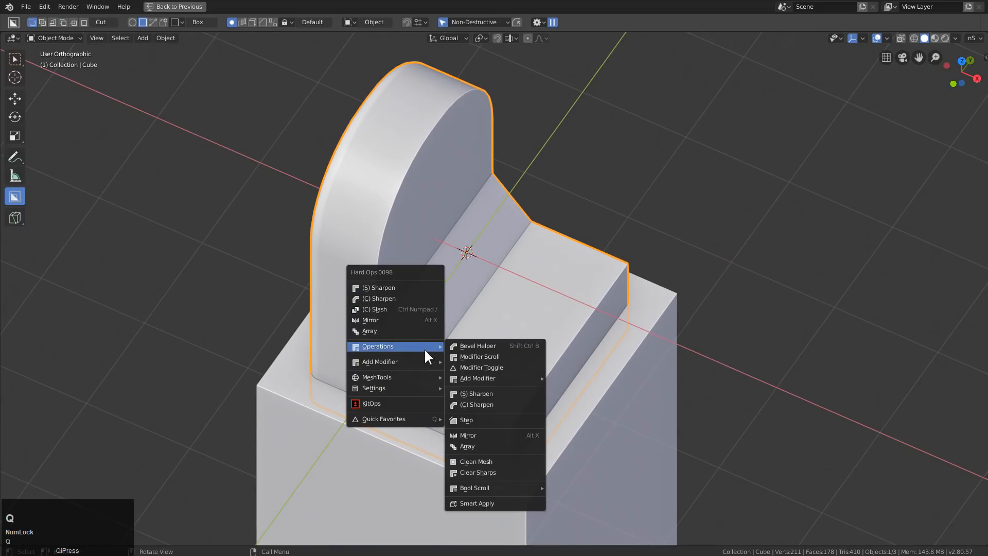
mouse_move(510, 378)
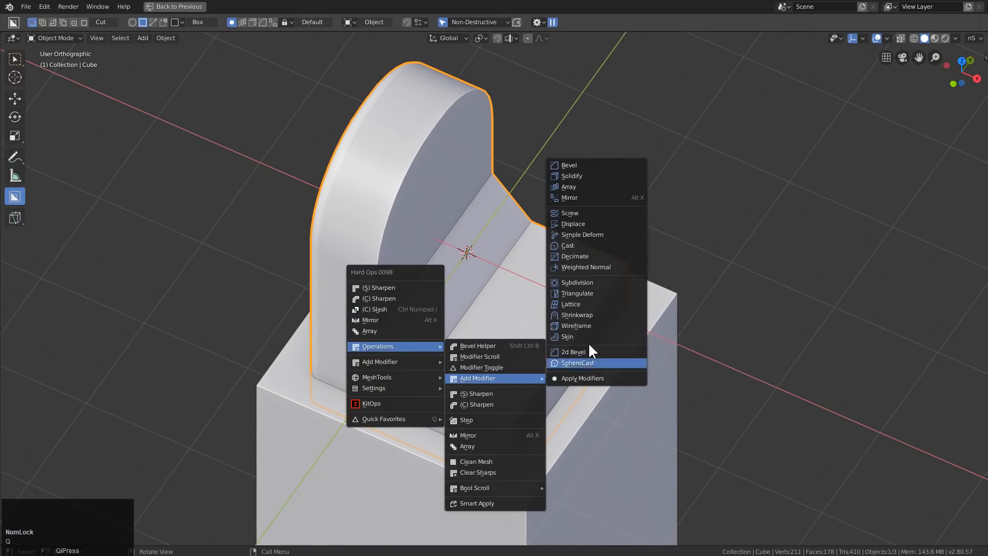
left_click(607, 166, "ctrl")
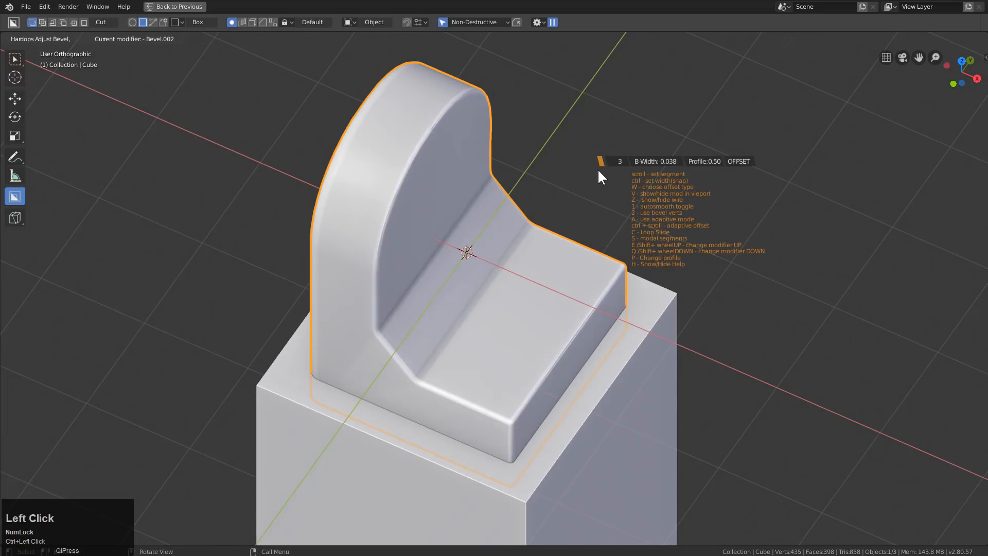
scroll(598, 168, "up", 2)
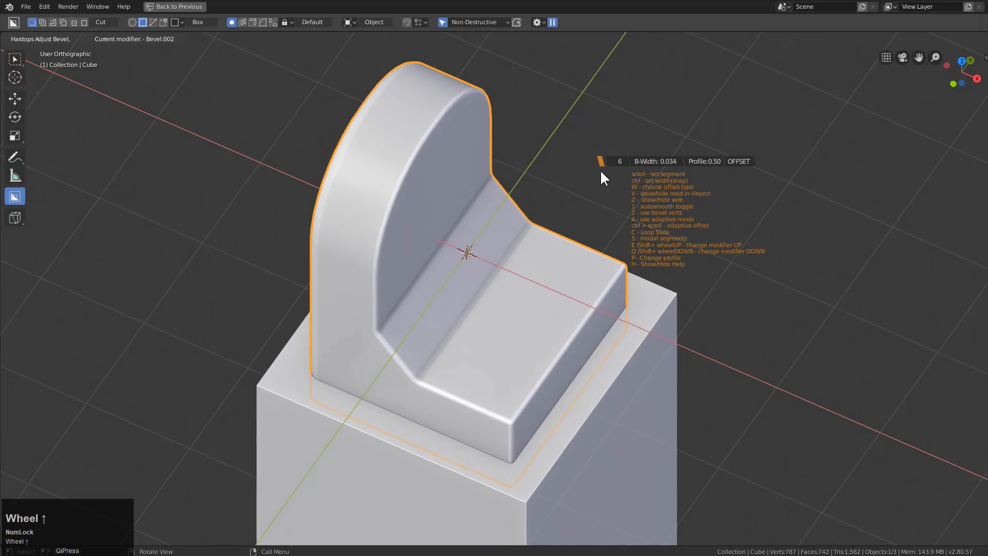
scroll(600, 169, "up", 1)
left_click(509, 278)
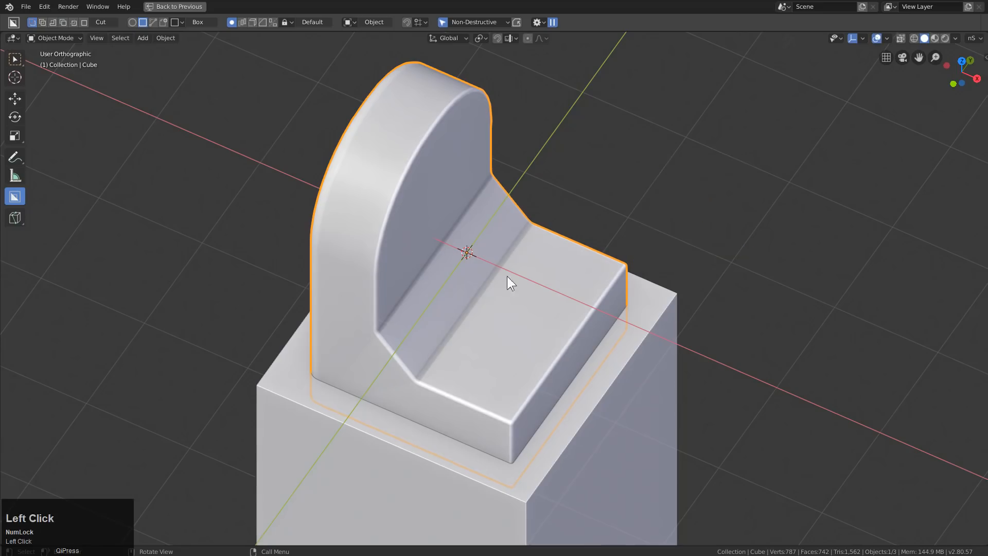
Inspect the shading around the cut's chamfer and add a Weighted Normal modifier to the top block
middle_click_drag(509, 278, 589, 301)
scroll(589, 300, "up", 2)
scroll(540, 274, "up", 2, "shift")
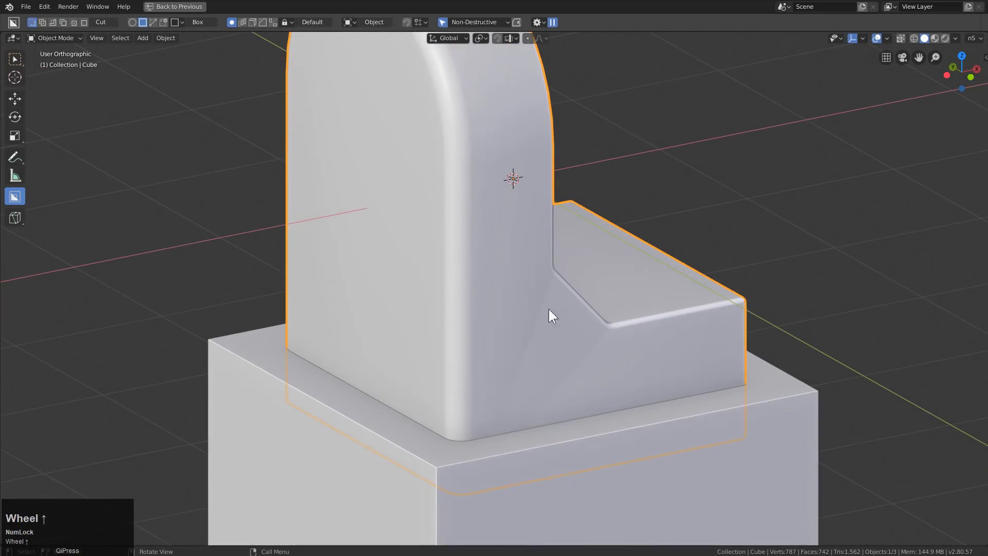
scroll(548, 309, "down", 3)
middle_click_drag(548, 309, 607, 319)
scroll(607, 318, "down", 1)
key("q")
mouse_move(734, 292)
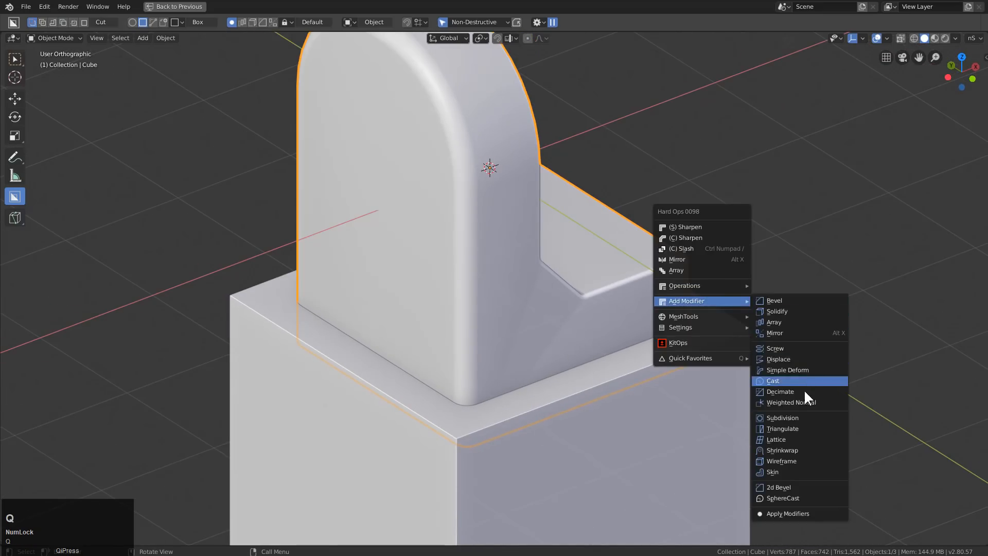
left_click(803, 398)
scroll(577, 270, "down", 2)
middle_click_drag(578, 270, 635, 234)
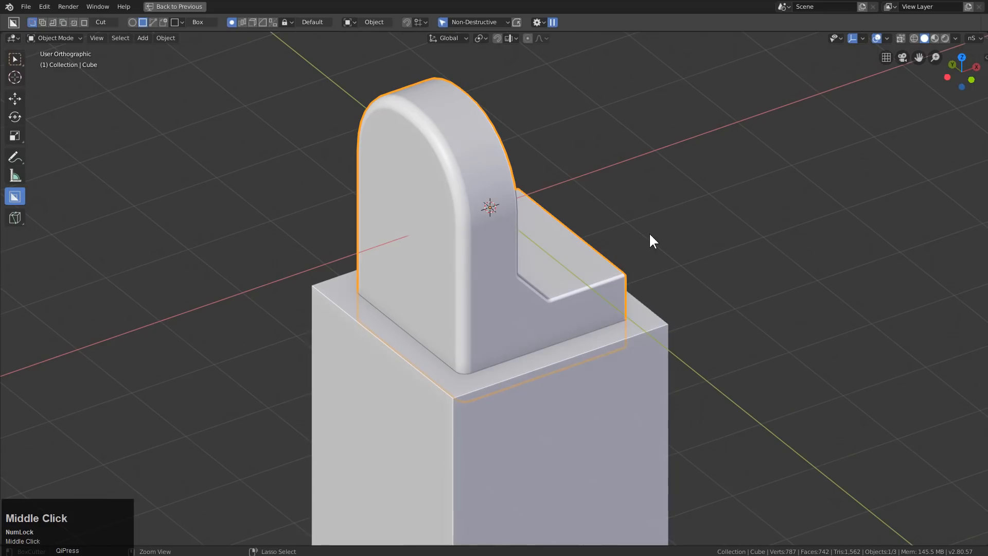
Open the top block's modifier stack in the Hard Ops Helper and collapse every modifier to review their order
key("grave")
left_click(575, 288)
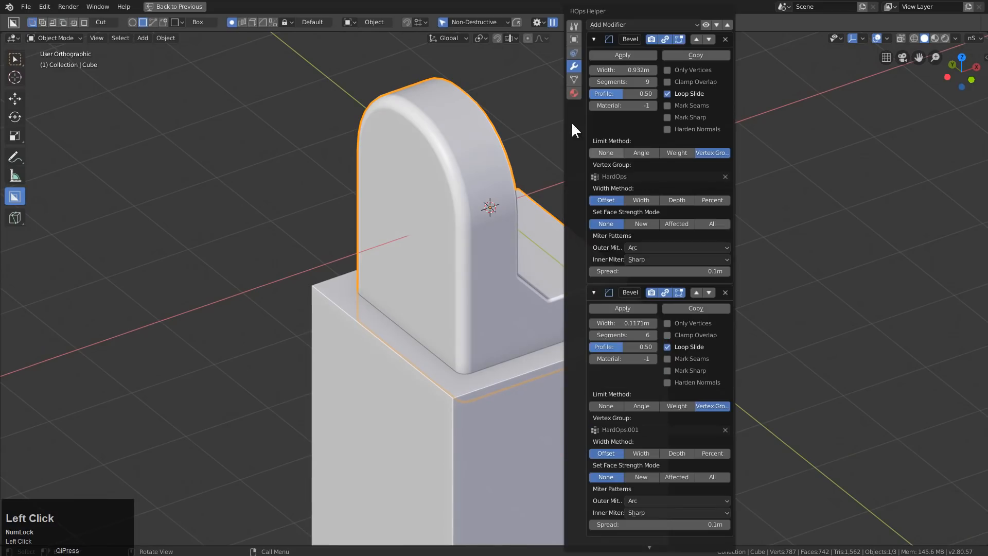
left_click(595, 56)
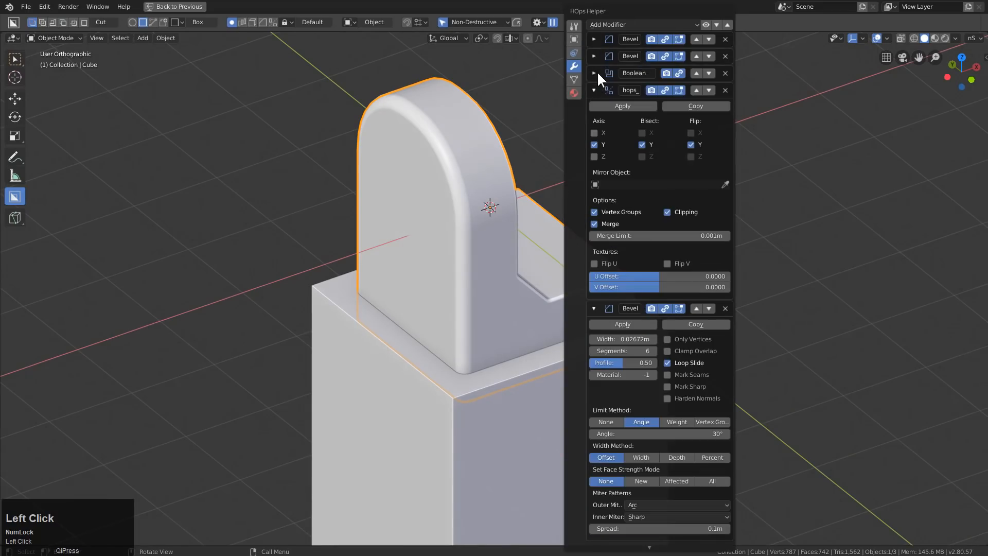
left_click(728, 25)
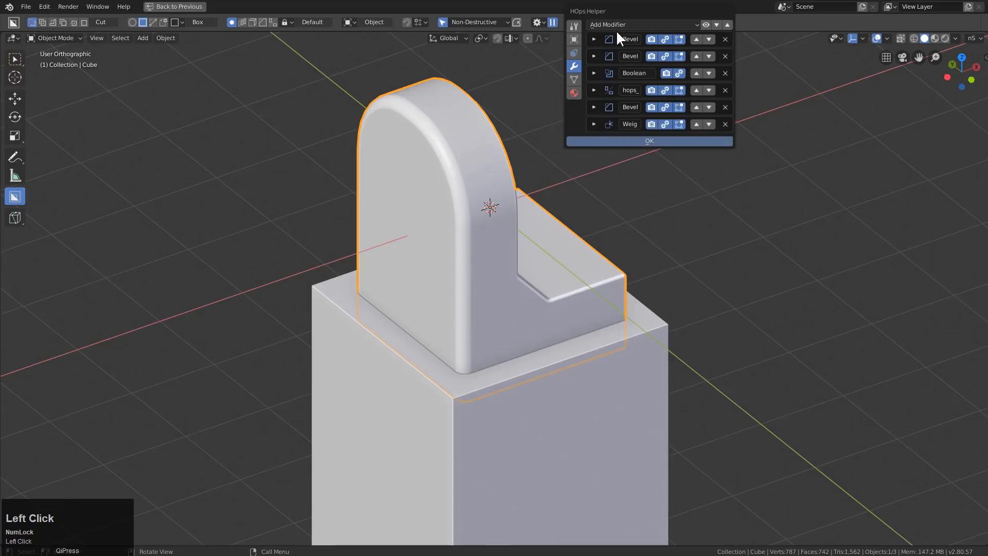
Move the tall middle block and the small base block down together along Z
left_click_drag(623, 14, 678, 158)
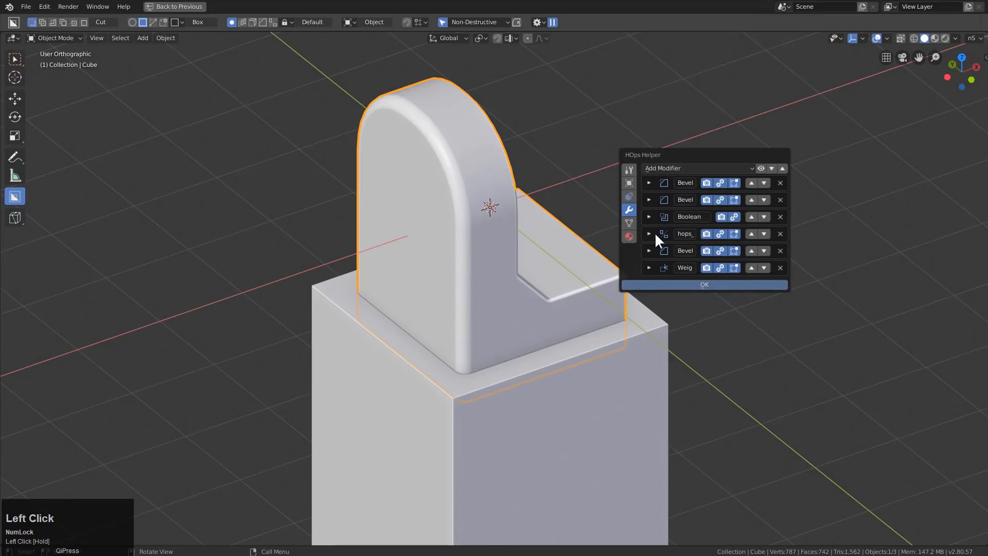
middle_click_drag(550, 272, 559, 243)
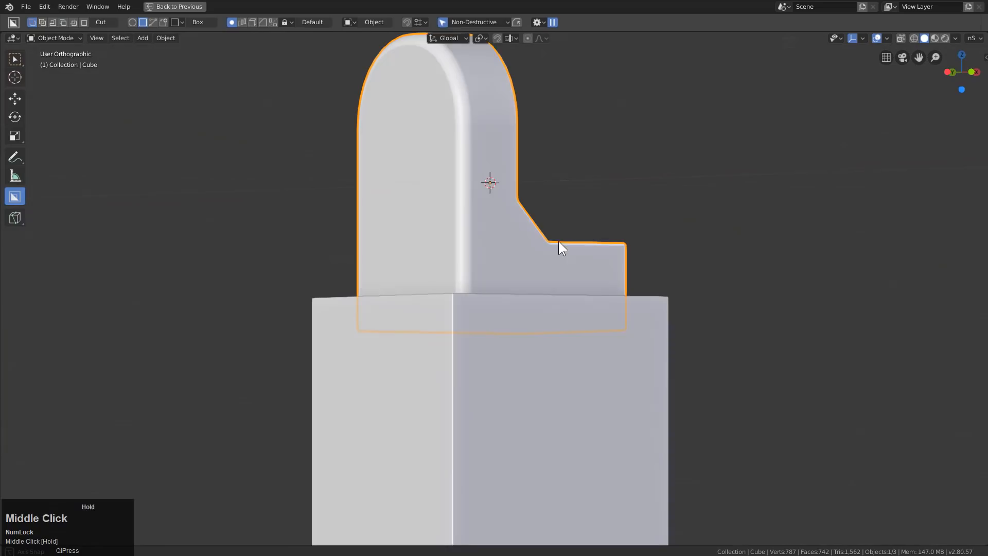
scroll(581, 291, "down", 2)
left_click(582, 338)
middle_click_drag(583, 337, 574, 196, "shift")
left_click(577, 427, "shift")
key("g")
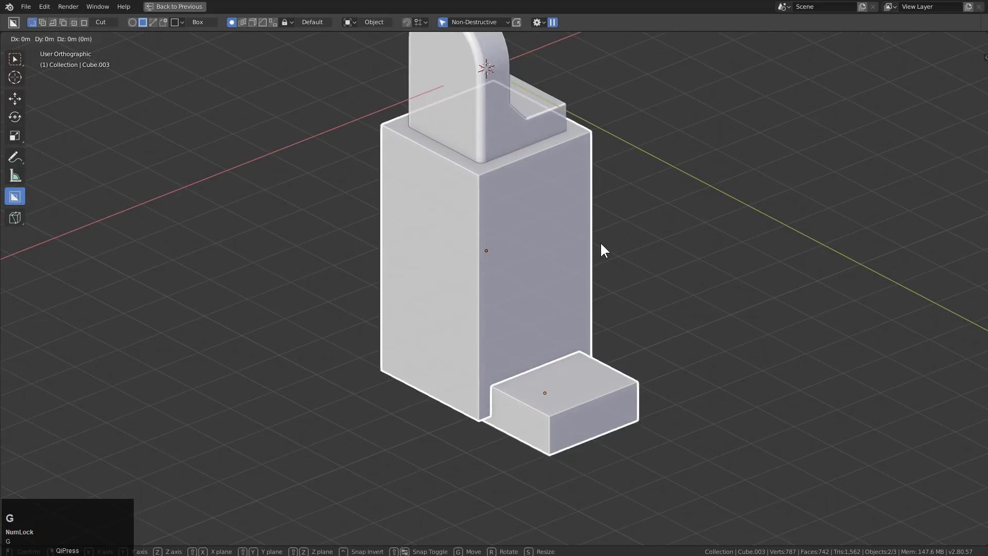
key("z")
left_click(591, 270)
Extend the top block downward by moving its bottom face about 0.36 m down along global Z in Edit Mode
middle_click_drag(591, 270, 512, 165)
left_click(493, 172)
key("Tab")
scroll(511, 165, "up", 2)
key("2")
left_click(506, 145)
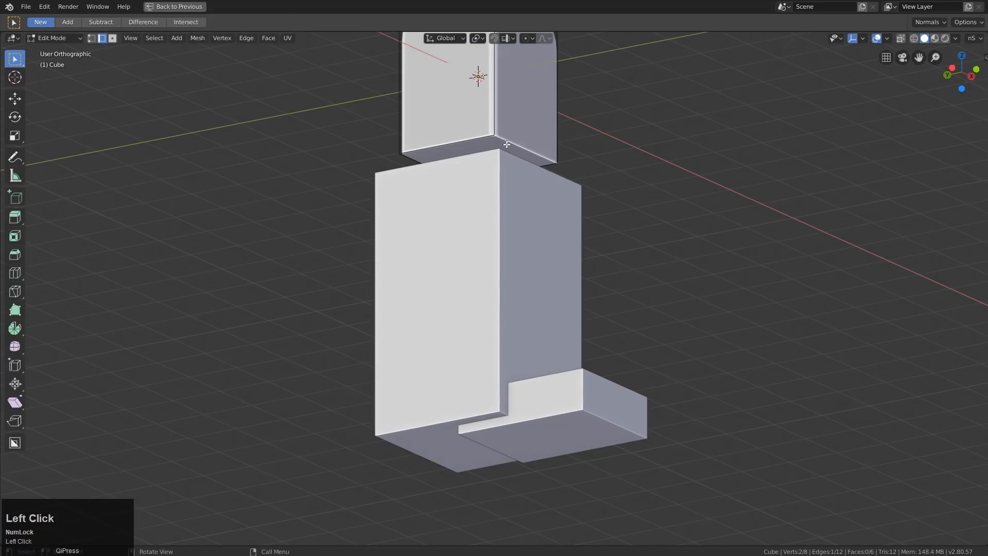
key("3")
left_click(507, 146)
key("g")
key("z")
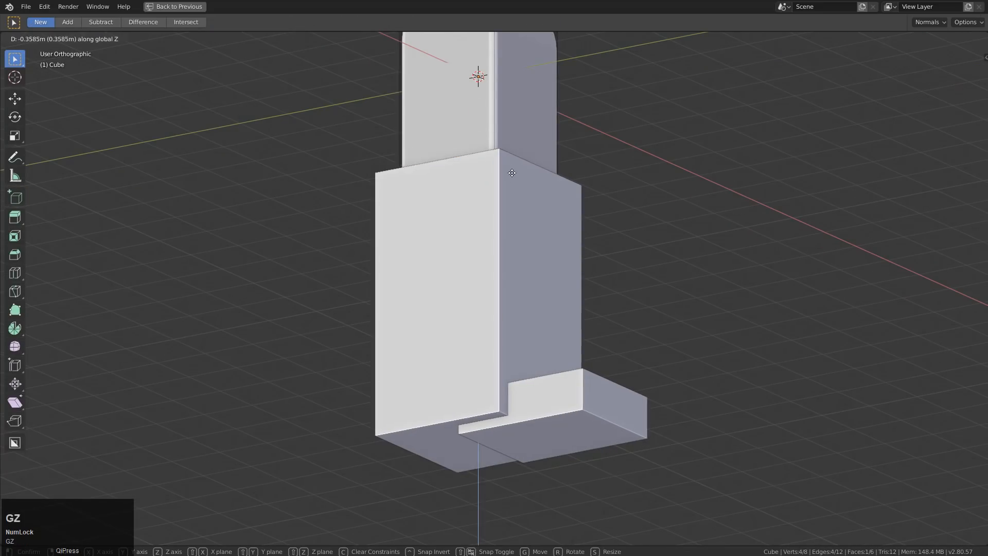
left_click(513, 174)
scroll(512, 174, "down", 3)
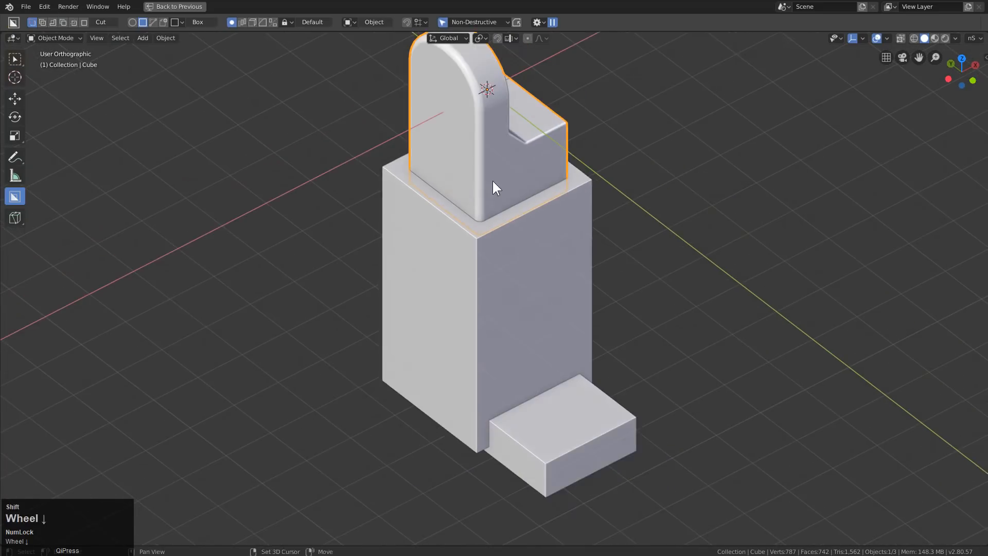
Inspect the lengthened top block from the front and from several angles
scroll(493, 181, "up", 2)
middle_click_drag(493, 181, 441, 246)
left_click(440, 246)
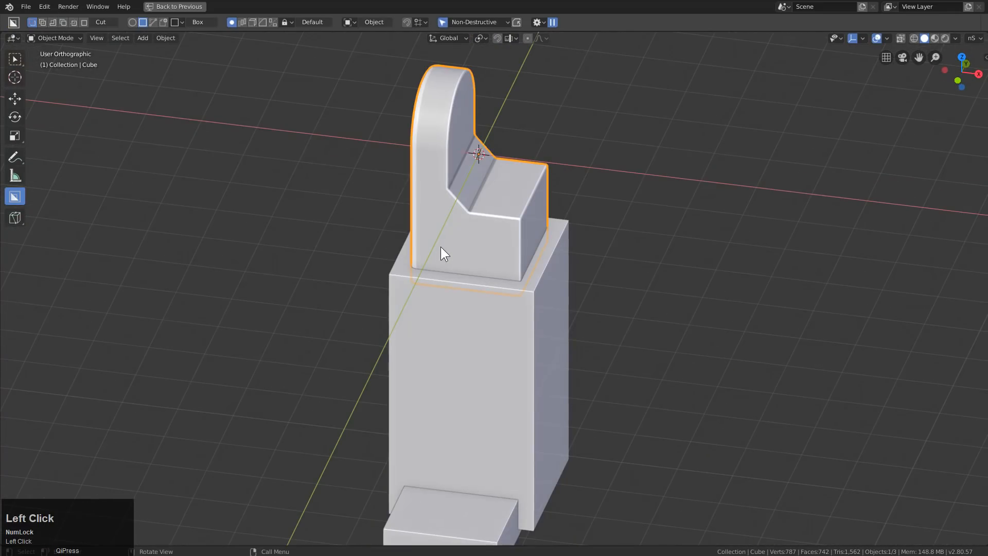
key("KP_1")
middle_click_drag(523, 227, 533, 330, "shift")
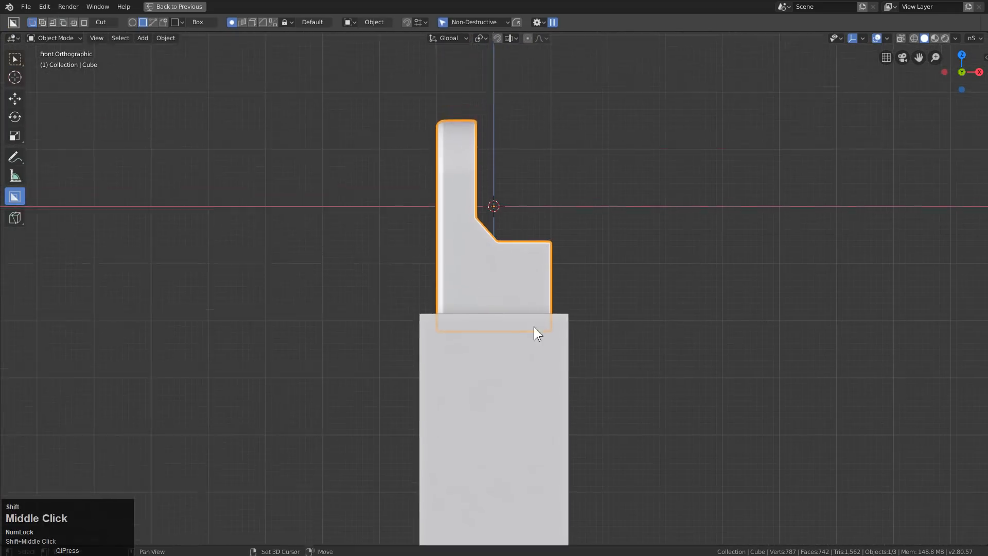
scroll(505, 283, "up", 2)
middle_click_drag(505, 284, 373, 159)
middle_click_drag(516, 283, 503, 274)
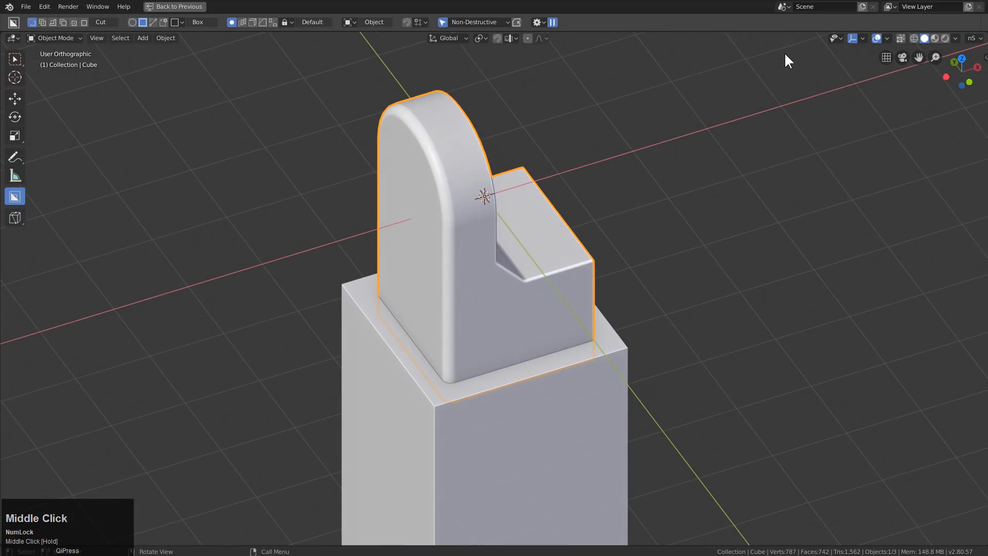
middle_click_drag(536, 286, 526, 269)
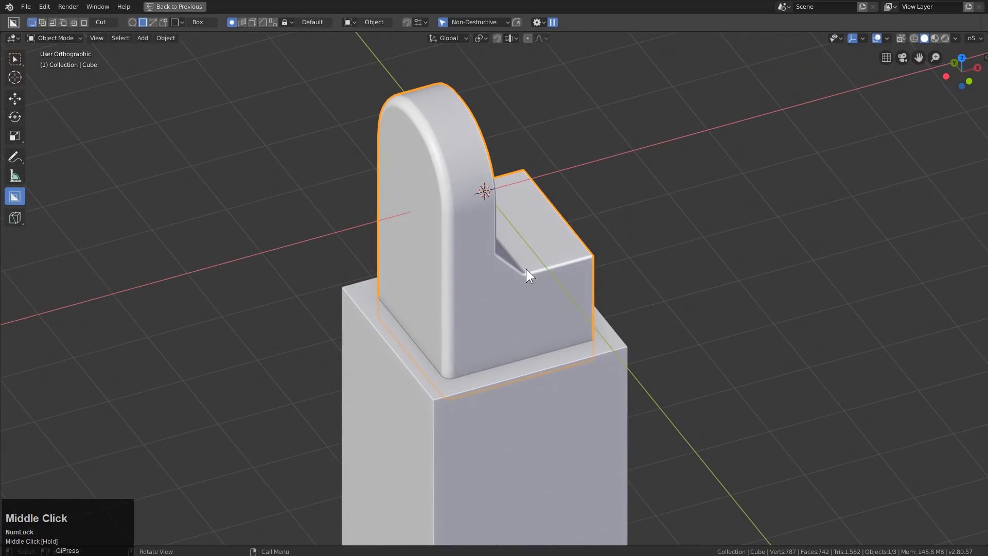
Add a cube in front view, scale it down, and lower it along Z to where the top and middle blocks meet
key("KP_1")
key("shift+a")
left_click(552, 277)
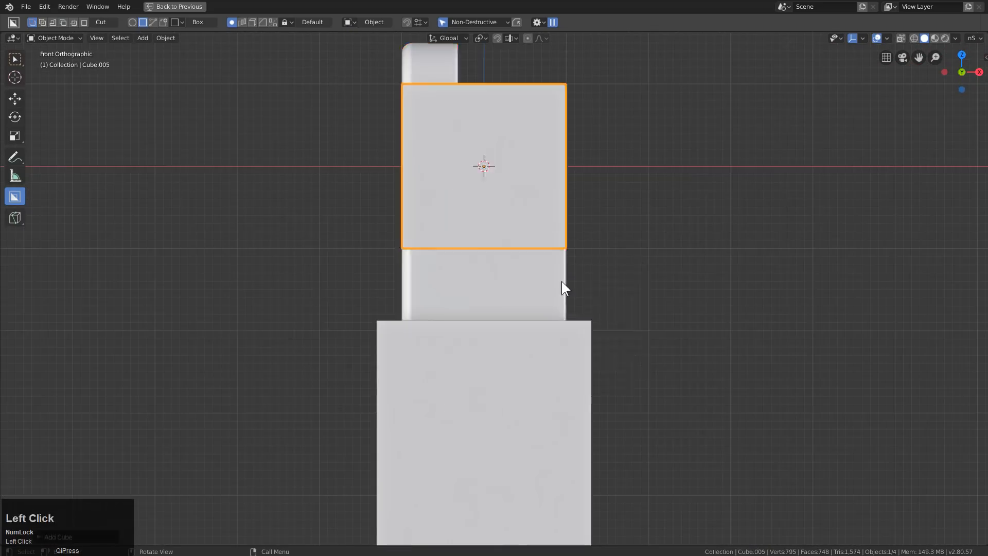
key("s")
left_click(558, 245)
key("g")
key("z")
left_click(588, 413)
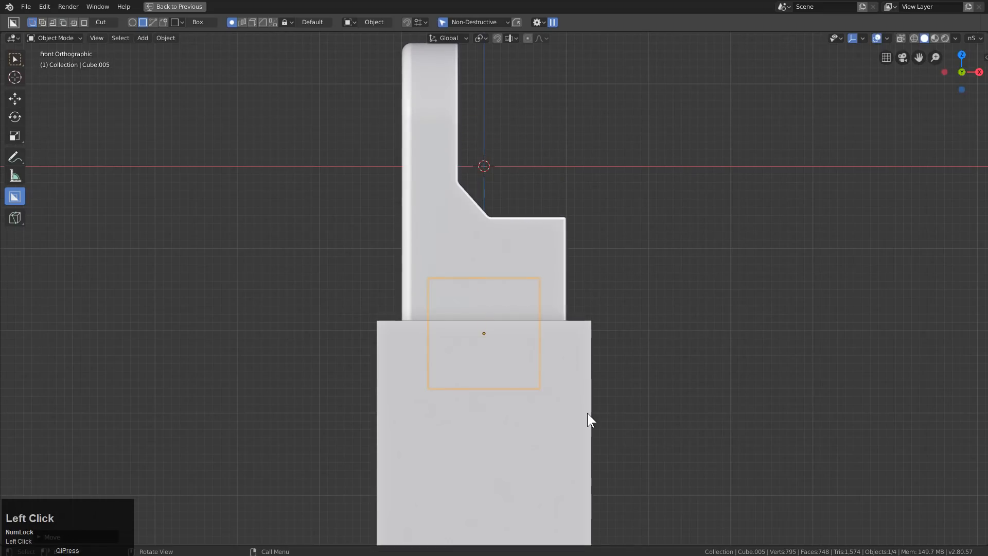
In right view, stretch the new cube along Z, tilt it diagonally, and move it over the top block's lower side edge
key("KP_3")
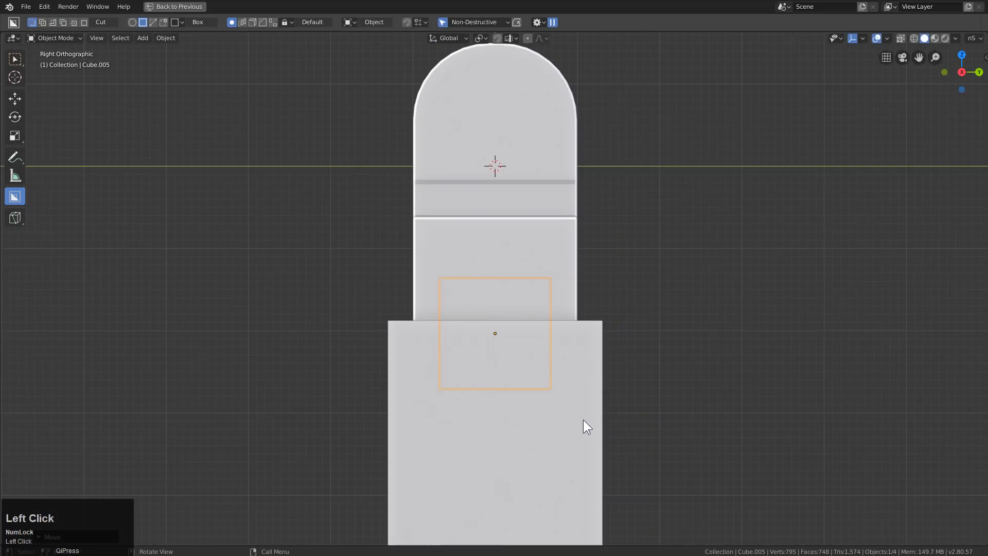
key("s")
key("z")
left_click(584, 359)
key("r")
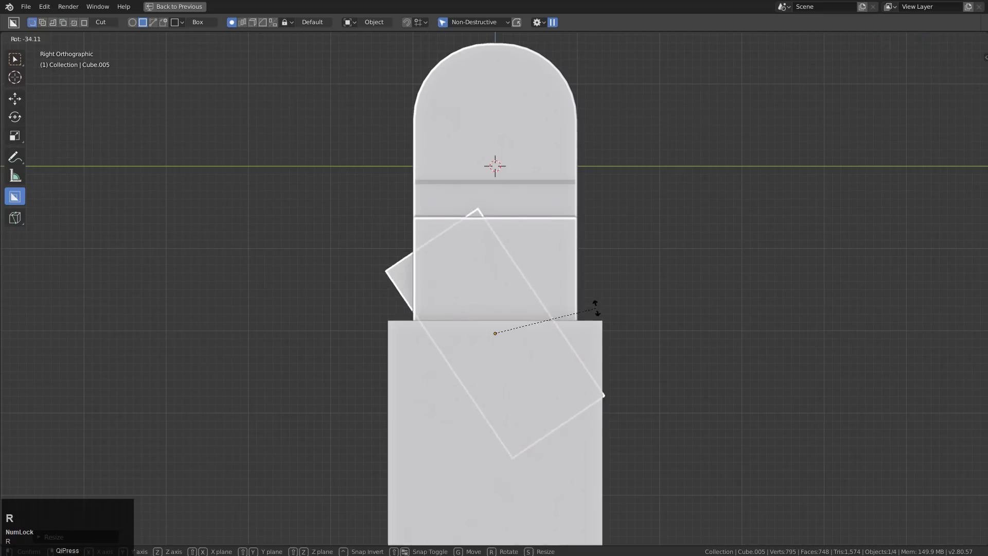
left_click(596, 309)
key("g")
left_click(498, 289)
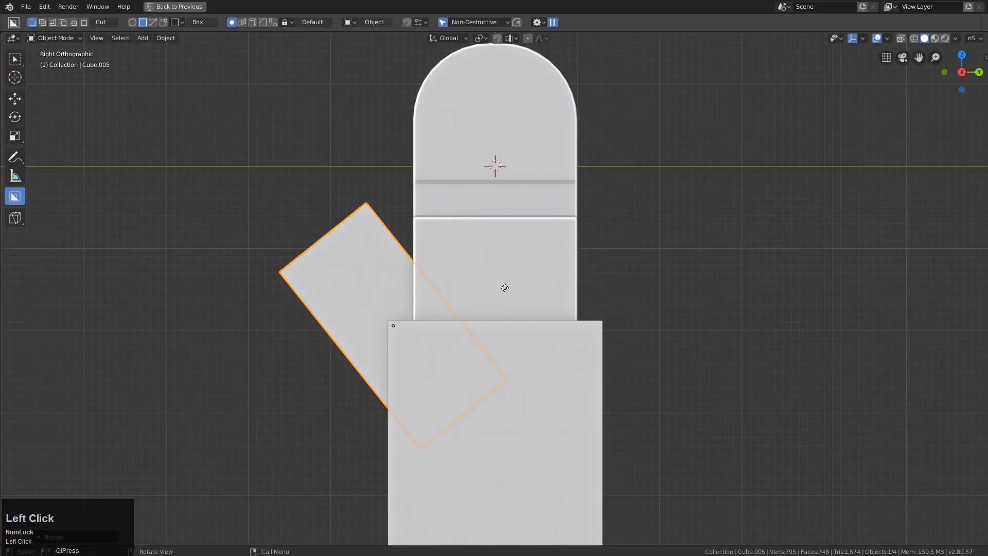
Scale the tilted cube slightly wider along X
mouse_move(498, 289)
middle_mouse_down()
mouse_move(505, 311)
mouse_move(542, 324)
mouse_move(584, 363)
mouse_move(485, 334)
mouse_move(446, 335)
mouse_move(503, 323)
mouse_move(487, 296)
middle_mouse_up()
key("s")
key("x")
left_click(598, 365)
Mirror the tilted cube across Y about the top block with Hard Ops Mirror, and check the overlap in X-ray view
left_click(543, 301, "shift")
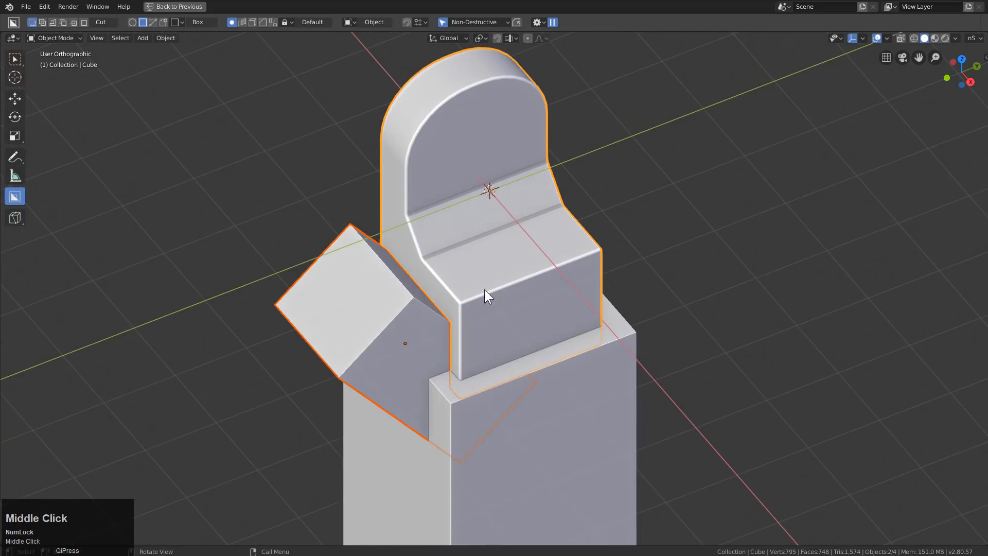
key("alt+x")
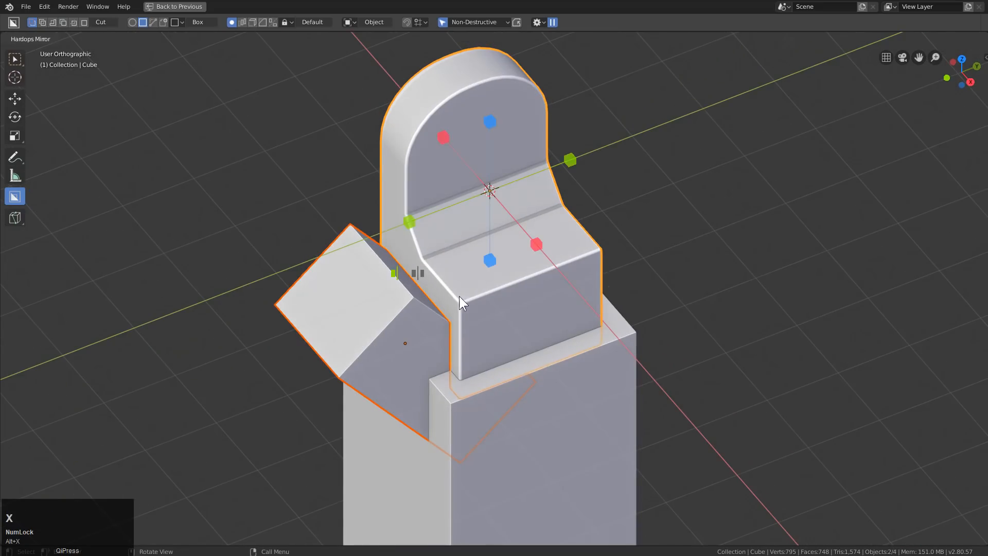
left_click(390, 272)
left_click(408, 223)
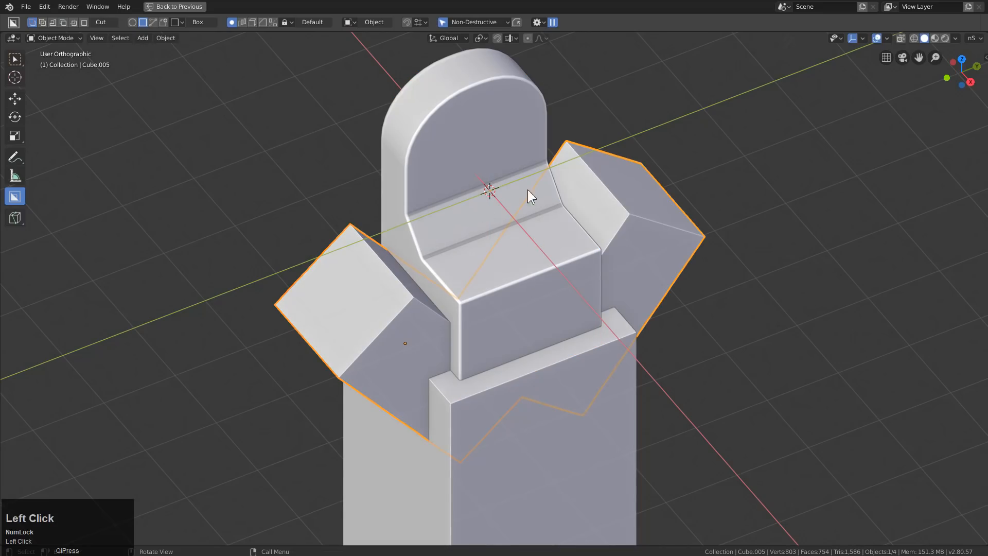
middle_click_drag(471, 271, 446, 245)
key("alt+z")
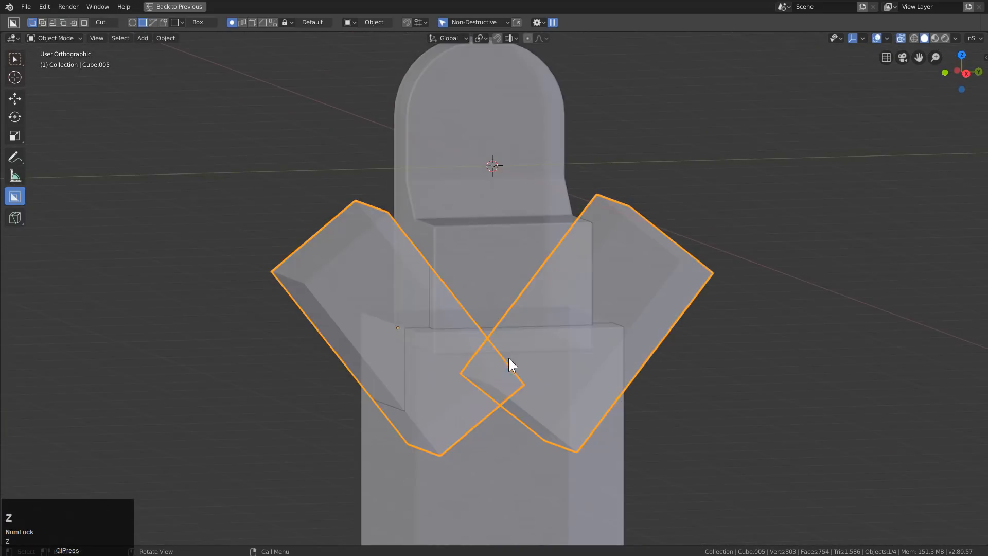
middle_click_drag(496, 348, 484, 372)
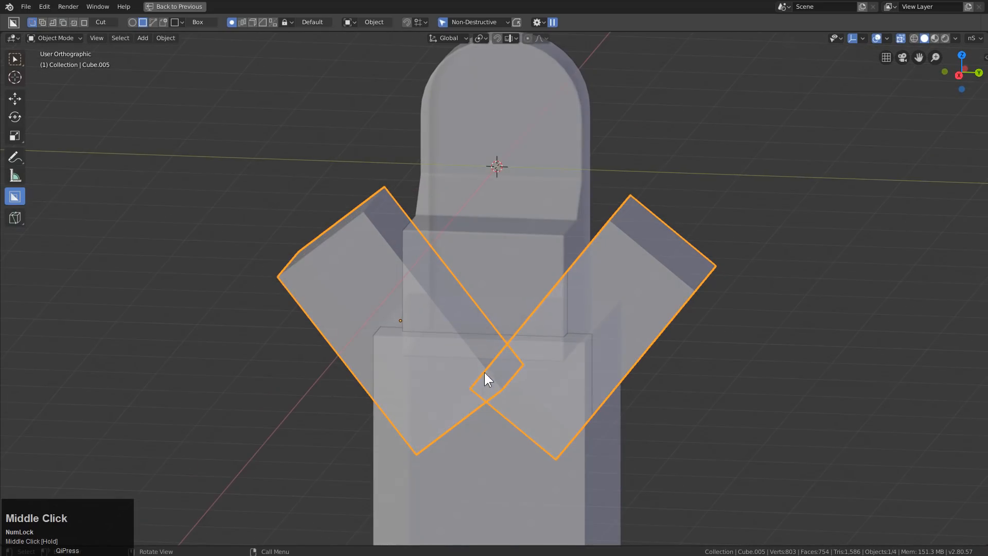
key("alt+z")
middle_click_drag(439, 341, 454, 338)
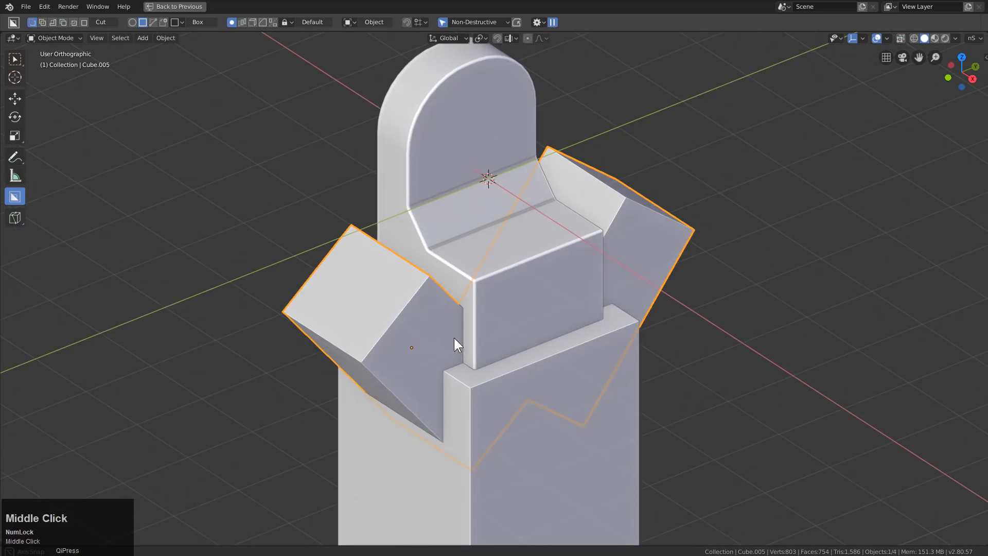
Subtract the mirrored tilted cubes from the top block with the Hard Ops Difference boolean
left_click(406, 322)
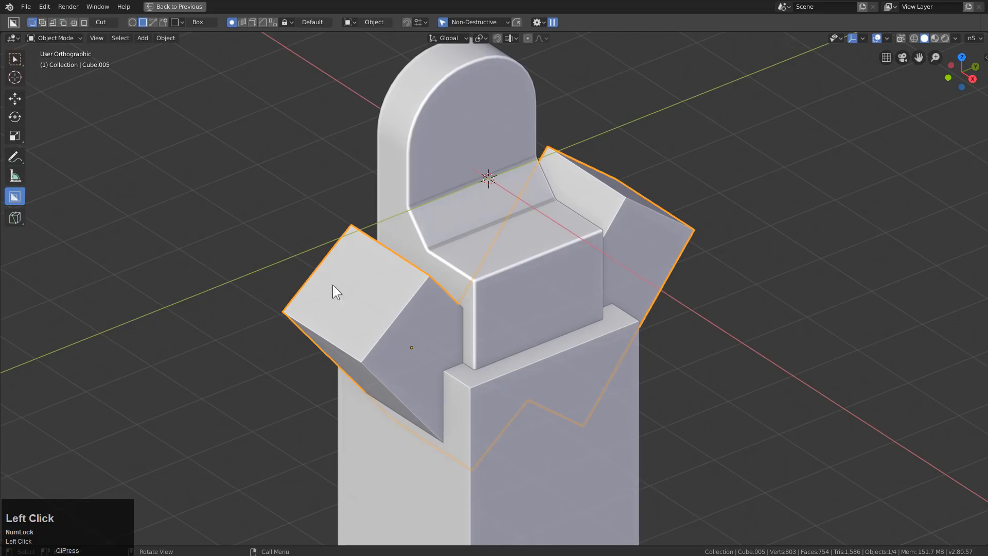
middle_click_drag(370, 309, 549, 347)
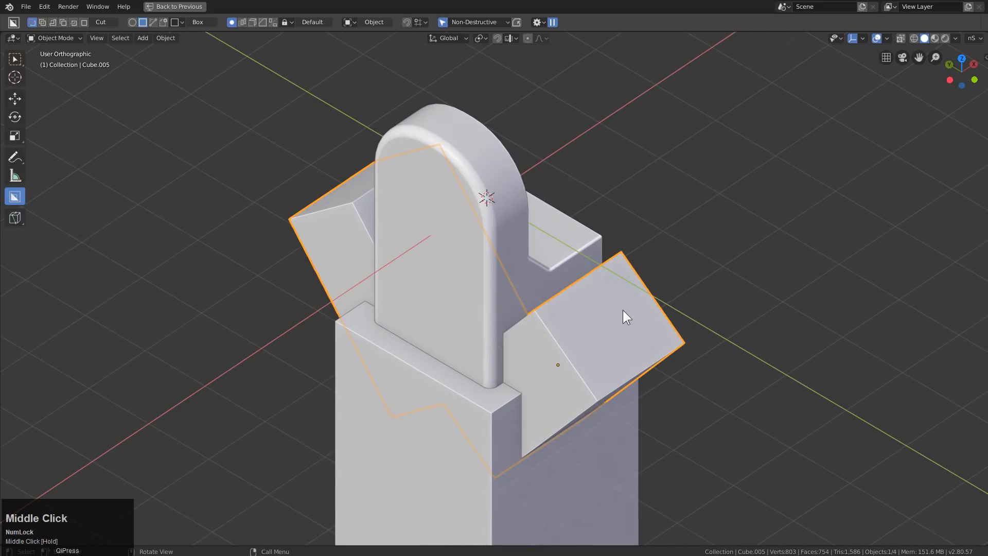
key("q")
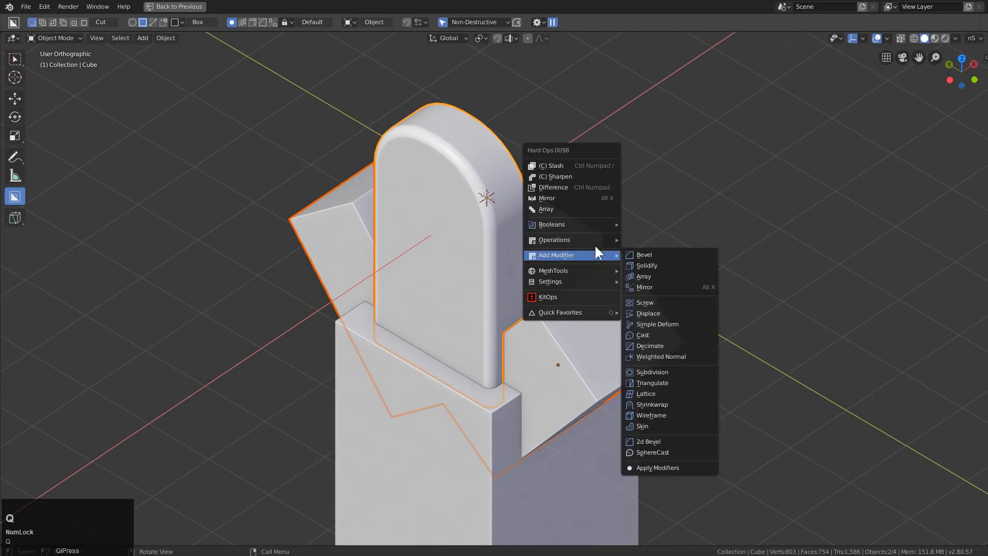
left_click(573, 186)
Lower the mirrored cutter slightly along global Z to reduce the side notches, and hide the cutter
middle_click_drag(608, 311, 568, 279)
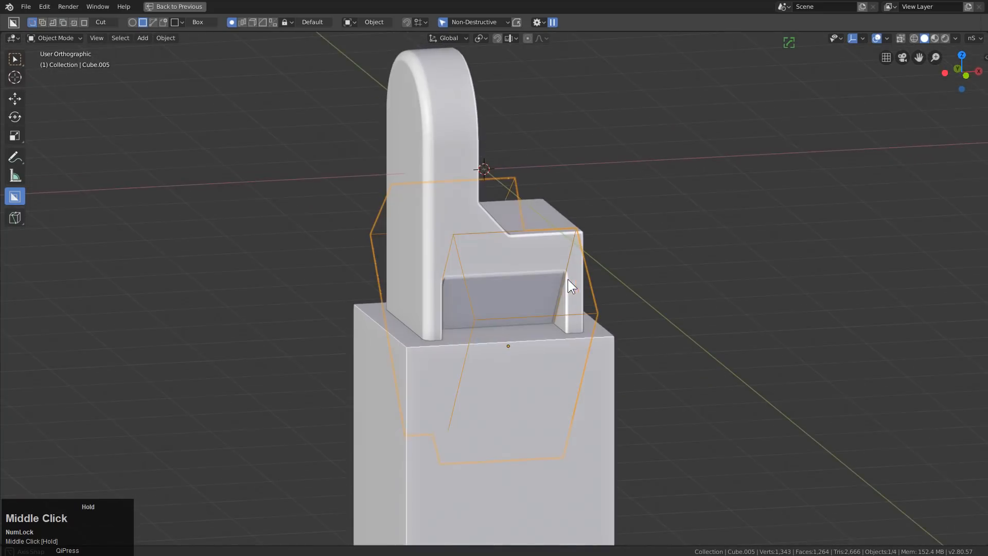
scroll(621, 299, "up", 2)
key("g")
key("z")
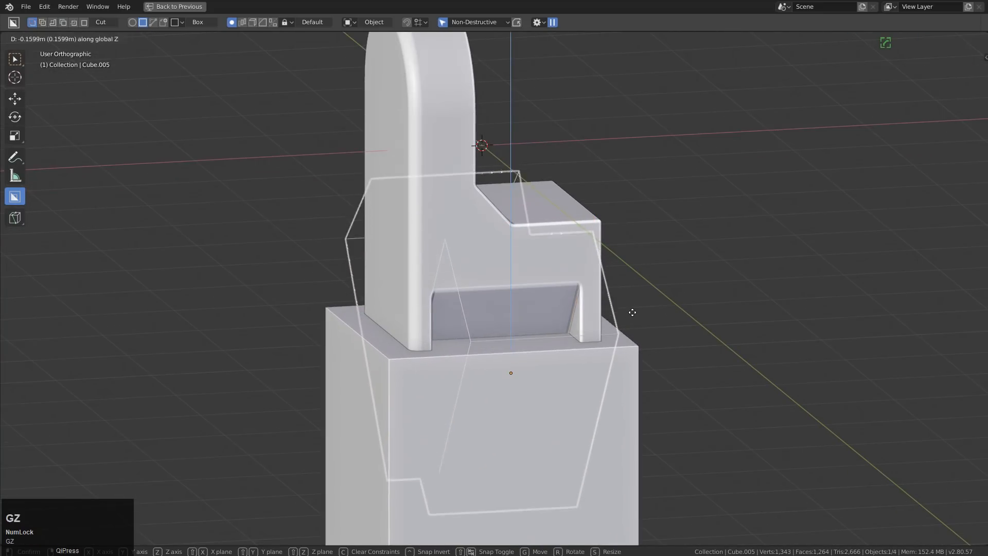
left_click(618, 311)
scroll(567, 301, "down", 3)
middle_click_drag(547, 288, 495, 302)
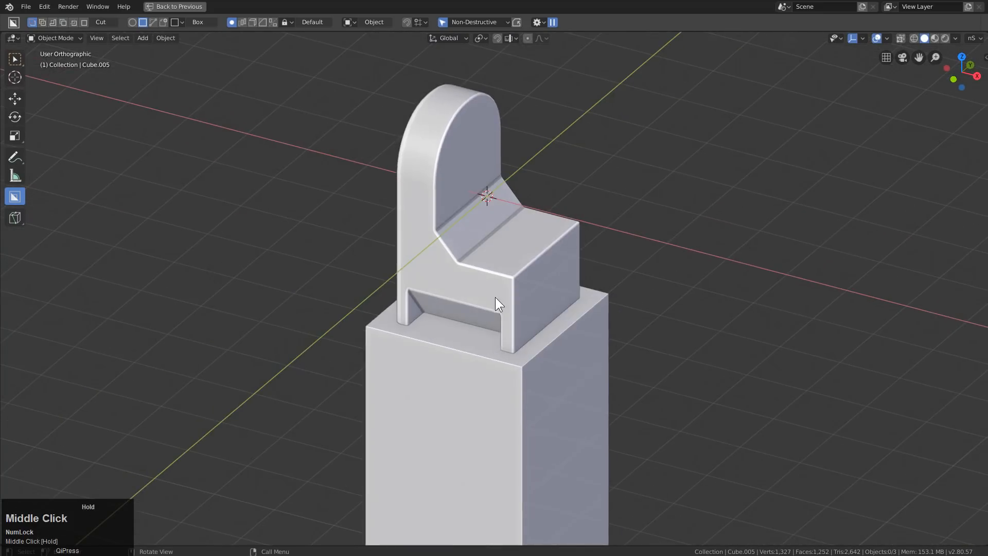
Select the front vertical corner edge of the top block's base mesh in edge mode
left_click(522, 311)
scroll(507, 340, "up", 3)
middle_click_drag(505, 338, 508, 332)
key("Tab")
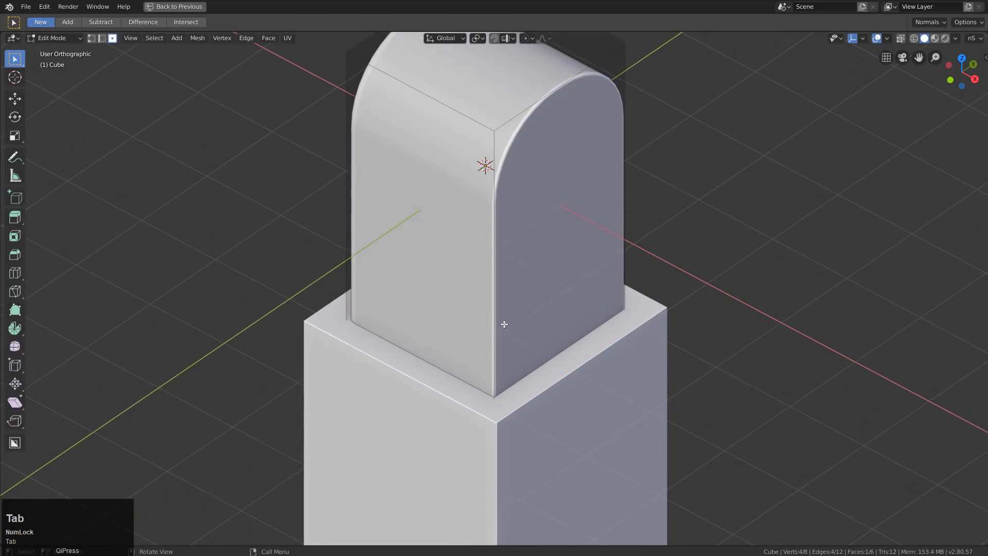
key("2")
left_click(526, 142)
left_click(547, 124, "shift")
key("q")
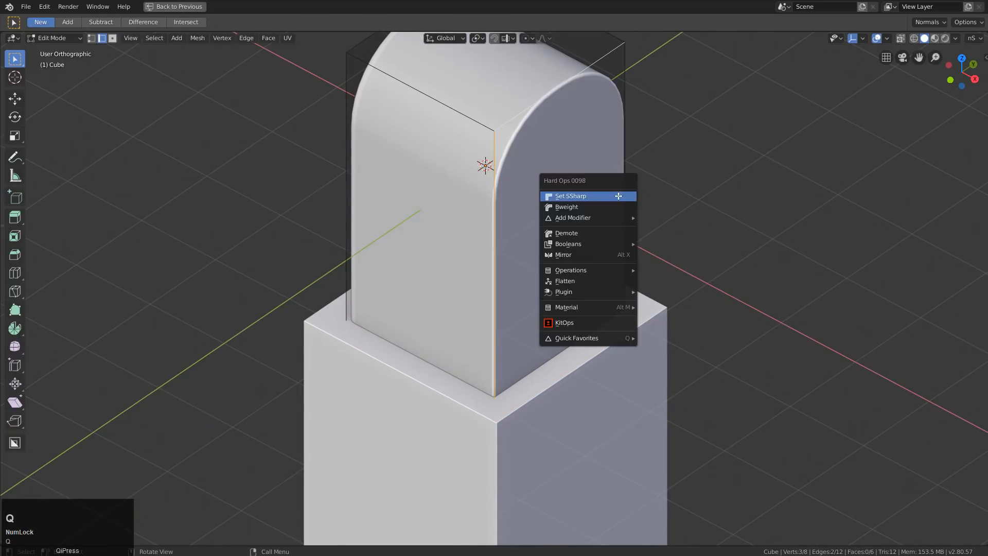
left_click(467, 208)
key("q")
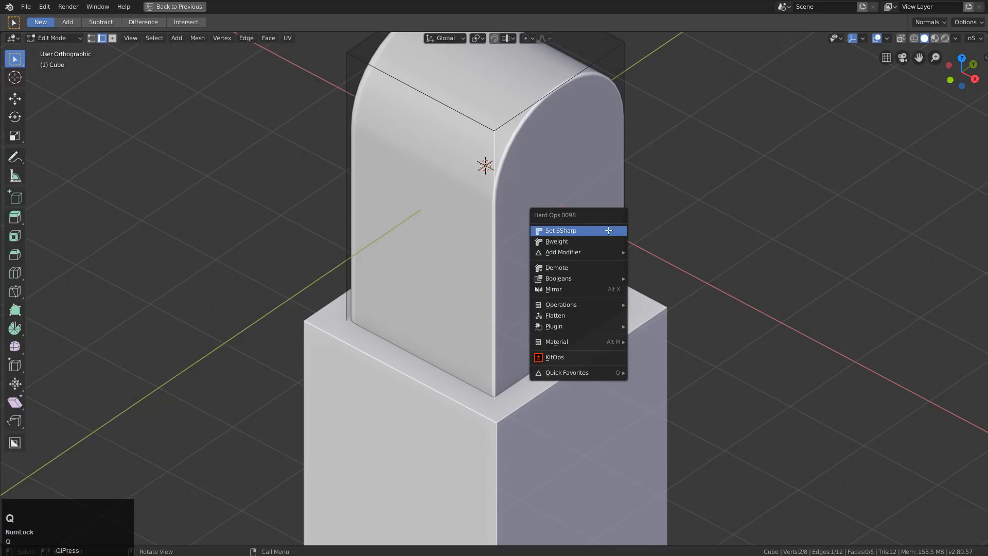
mouse_move(613, 252)
left_click(651, 251)
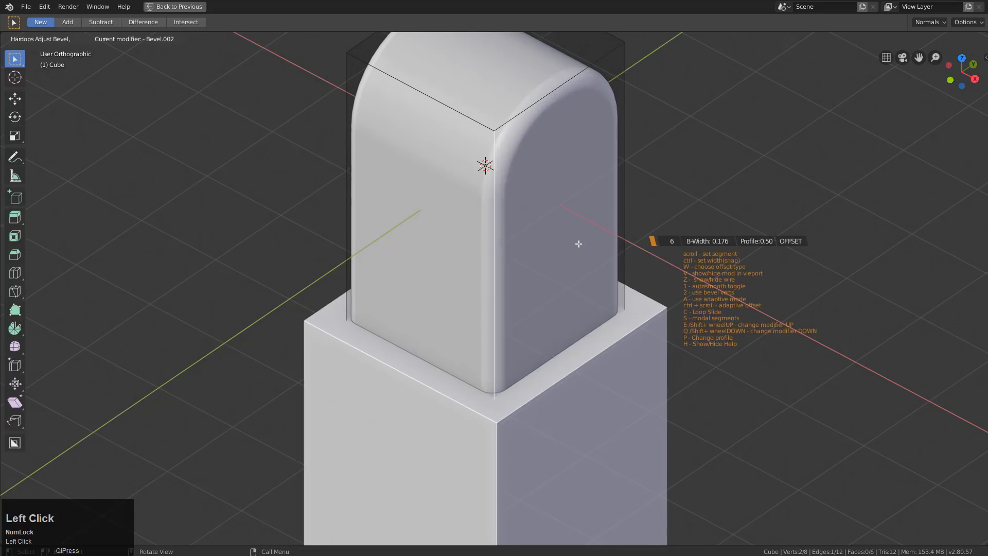
right_click(604, 245)
Add a new Hard Ops Bevel modifier for the selected corner edge with 5 segments and about 0.29 m width, and return to Object Mode
key("q")
left_click(645, 243)
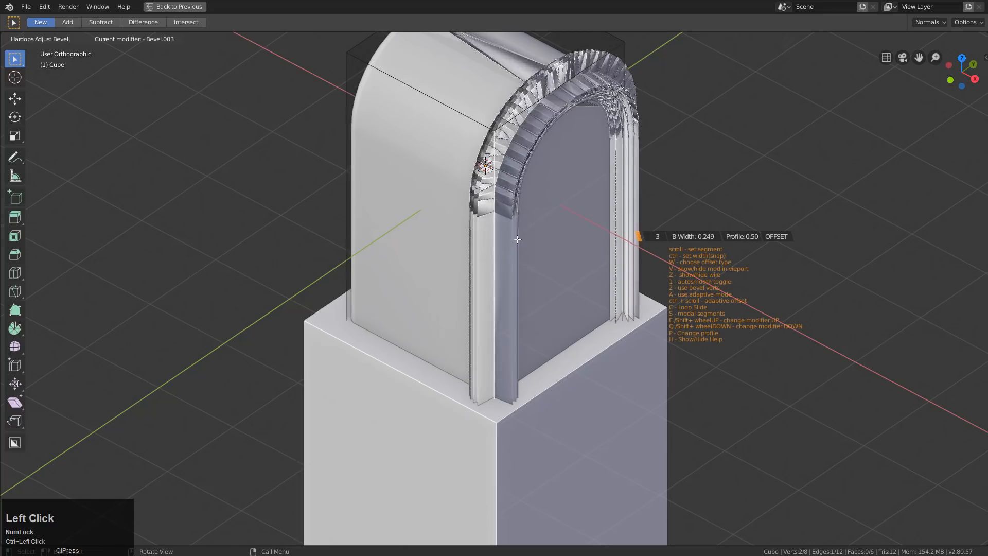
scroll(503, 239, "up", 2)
left_click(543, 239)
key("Tab")
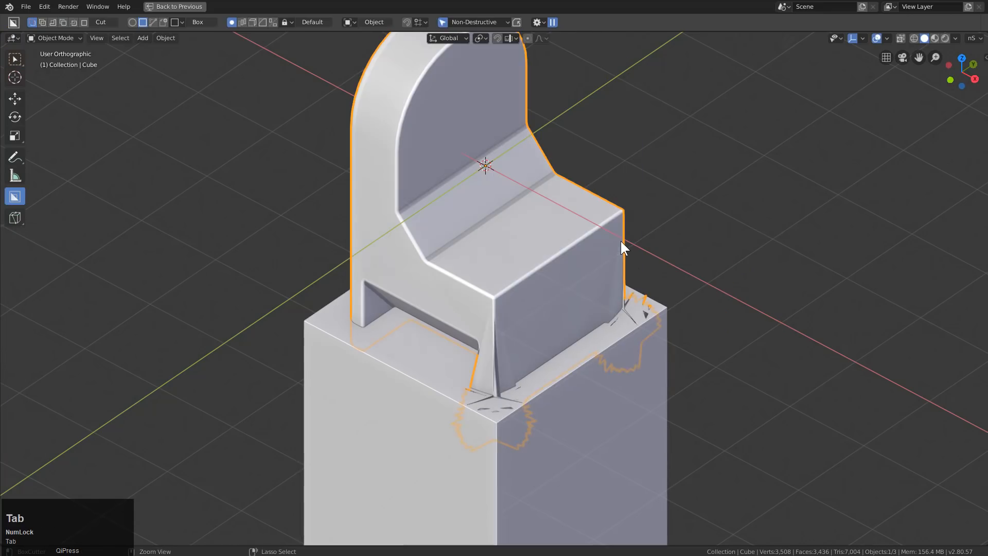
Move the newest Bevel modifier up the top block's stack in the Hard Ops Helper, directly below the two Booleans
key("ctrl+grave")
left_click(666, 289)
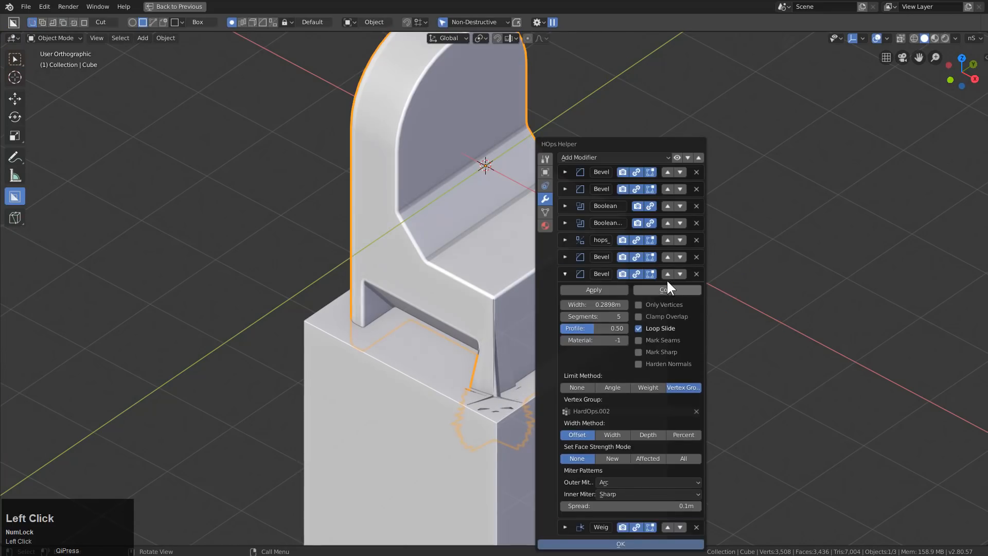
left_click(666, 274)
left_click(668, 257)
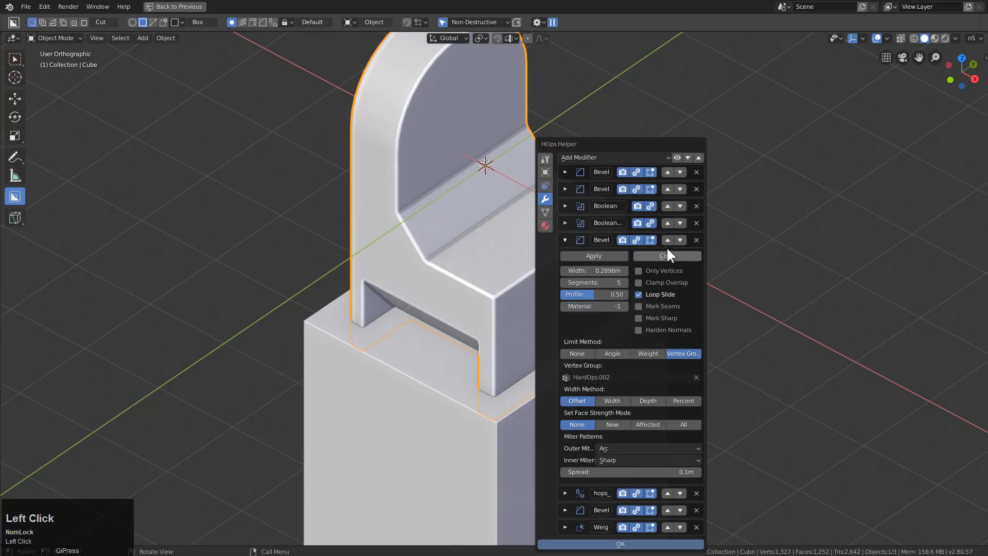
Move the newest Bevel modifier further up the top block's stack, above both Booleans
left_click(667, 240)
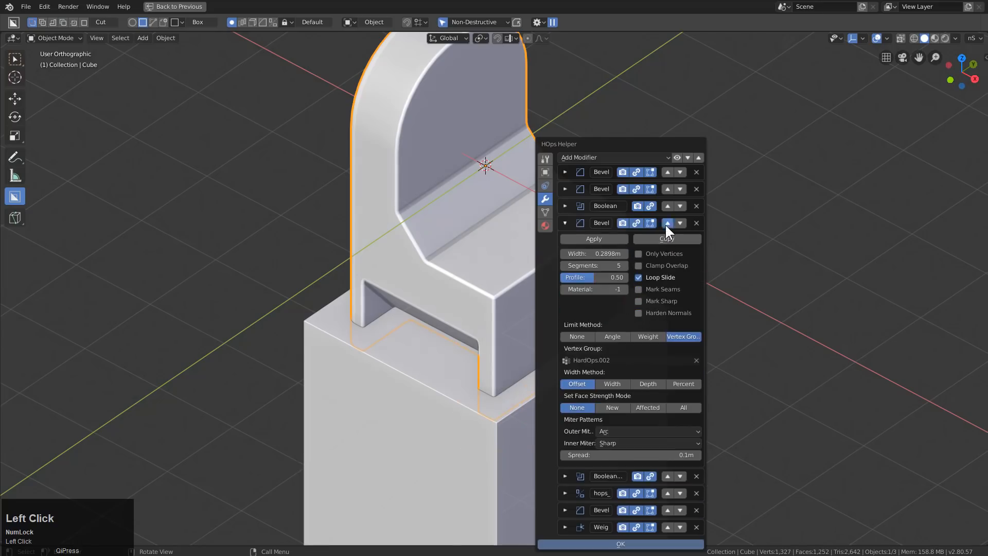
left_click(668, 223)
middle_click_drag(661, 227, 713, 288)
Adjust the width of the top block's existing 5-segment corner Bevel with the Hard Ops bevel adjustment
key("q")
mouse_move(763, 275)
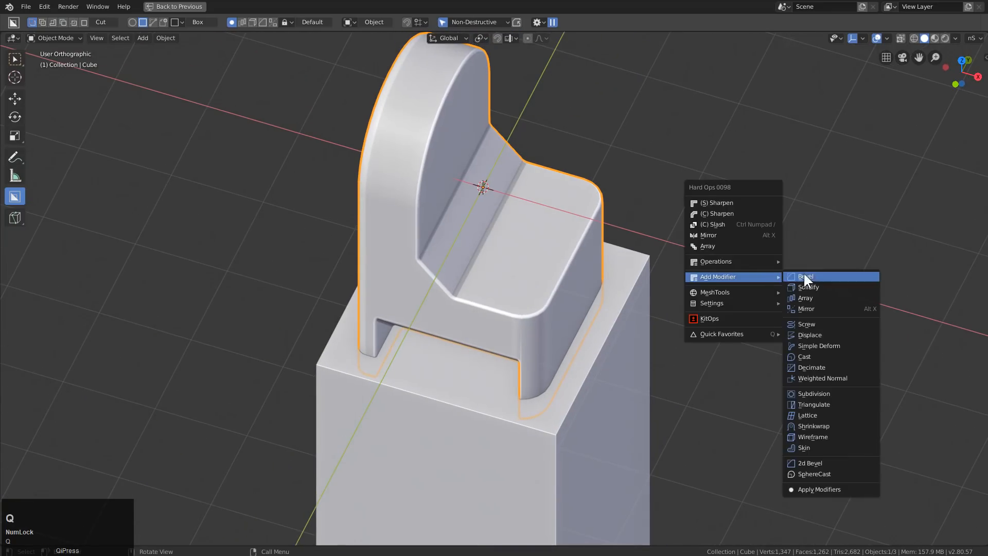
left_click(806, 274)
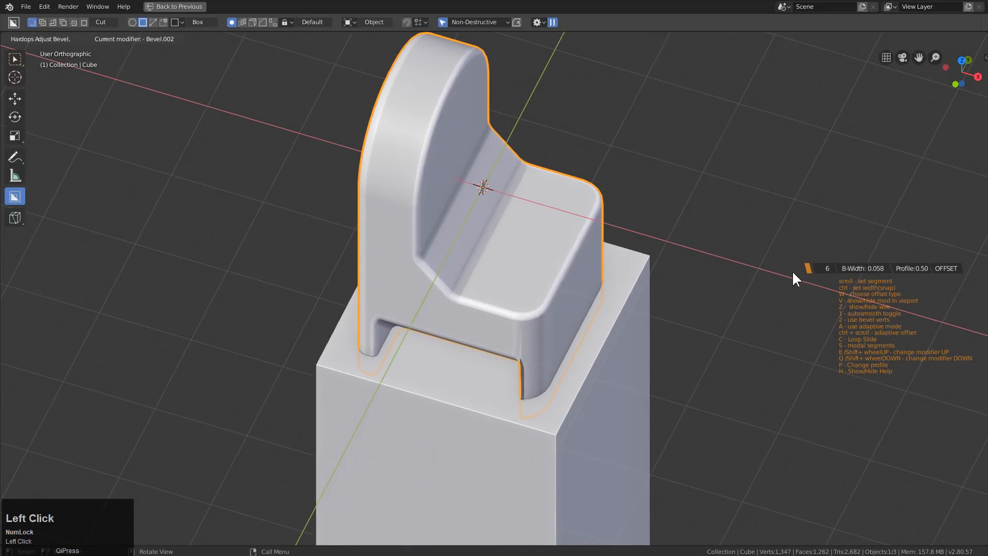
scroll(799, 269, "down", 1)
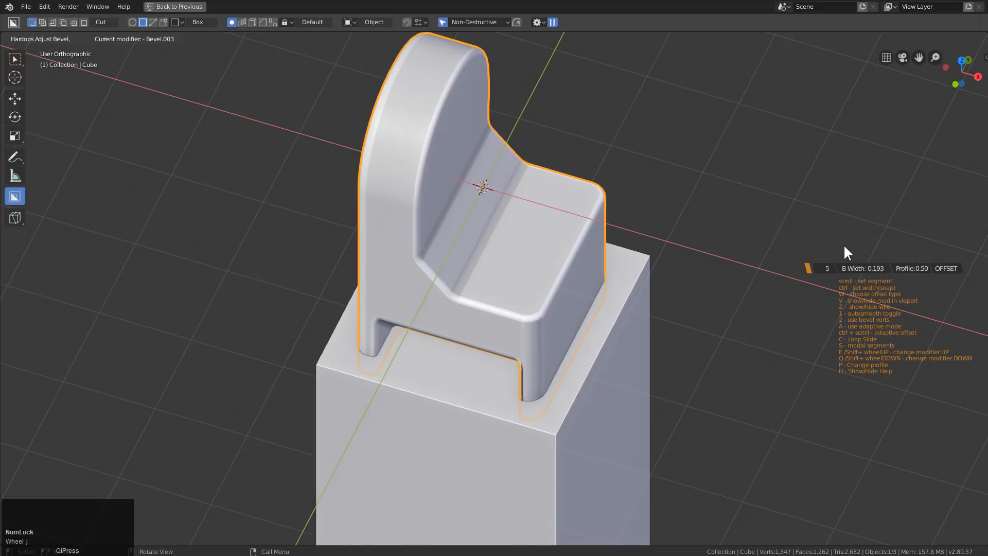
left_click(808, 234)
middle_click_drag(770, 231, 481, 336)
key("alt+h")
key("s")
key("x")
left_click(643, 350)
left_click(535, 323)
key("1")
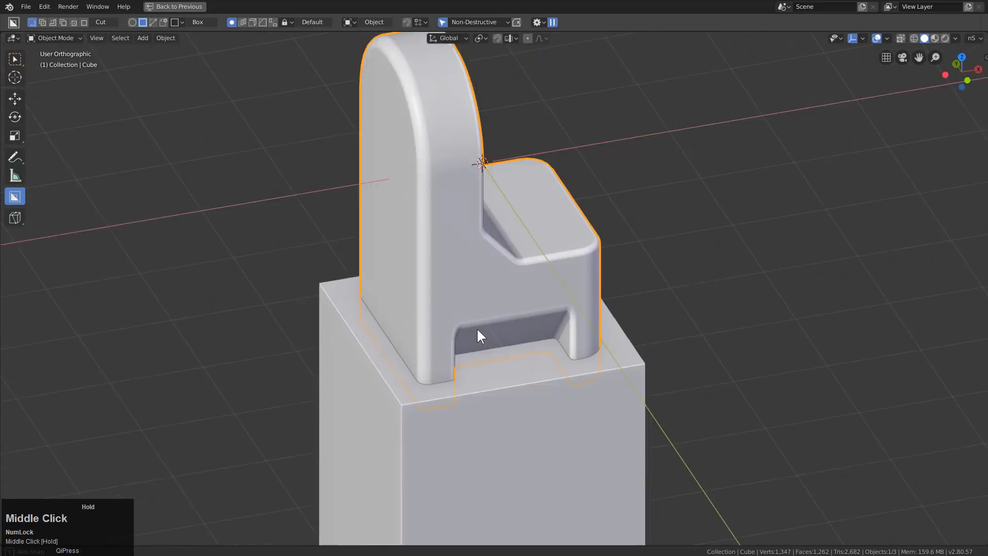
Reduce the top block's final 6-segment edge Bevel to about 0.02 m width with the Hard Ops bevel adjustment
scroll(613, 279, "up", 3)
middle_click_drag(613, 279, 600, 291)
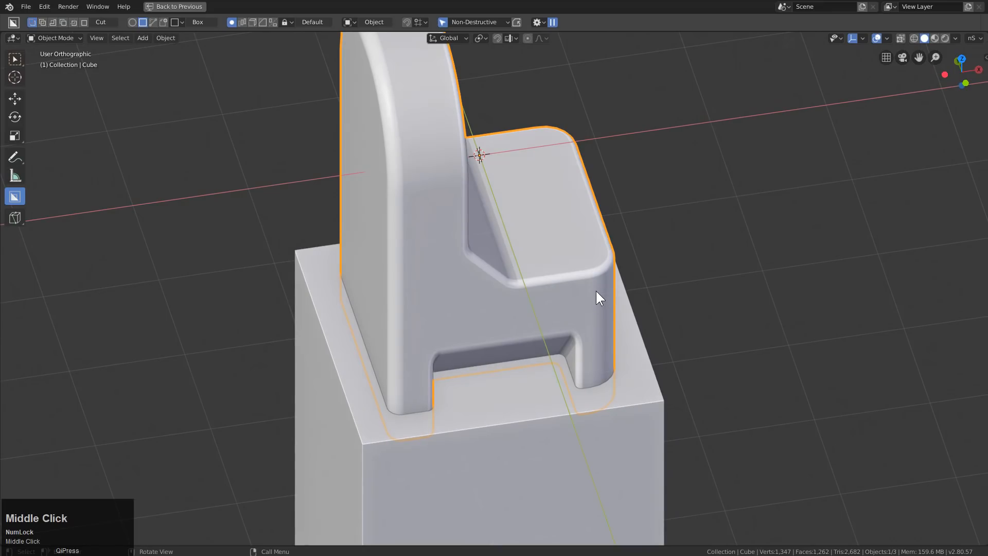
key("q")
mouse_move(596, 289)
left_click(644, 292)
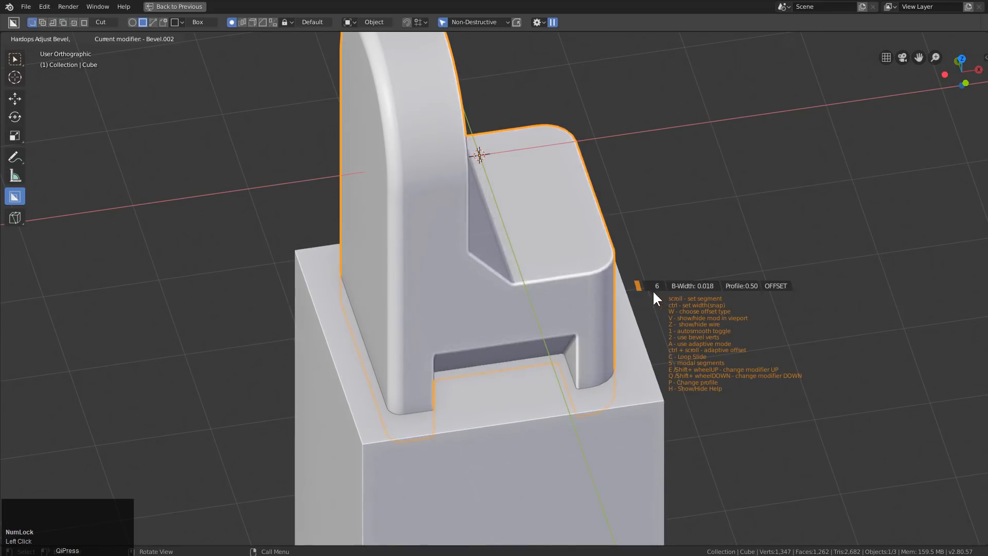
left_click(657, 288)
Add a cylinder in front view, rotate it to lie along the X axis, and smooth its shading with Hard Ops Sharpen
middle_click_drag(520, 333, 437, 285)
scroll(436, 282, "down", 2)
key("KP_1")
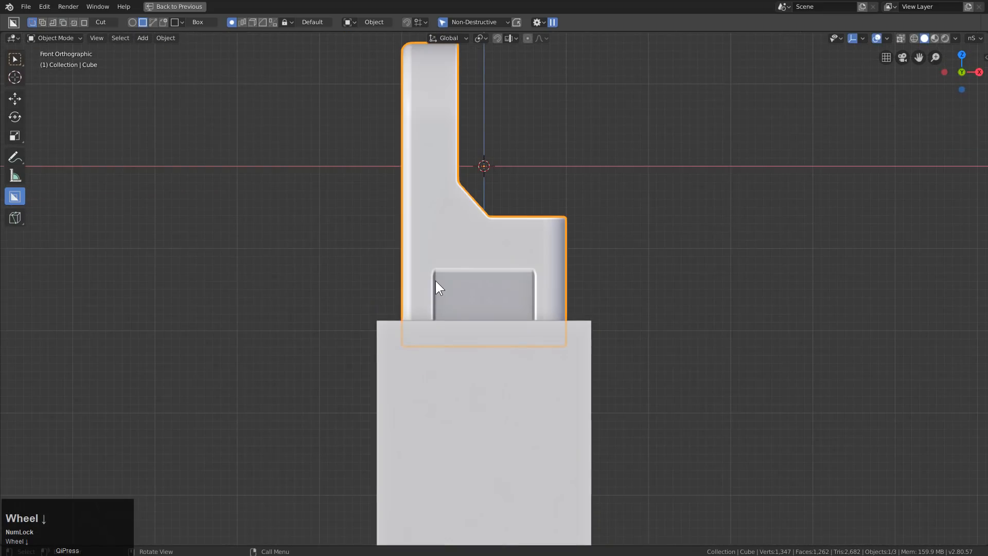
key("shift+a")
mouse_move(434, 279)
left_click(482, 334)
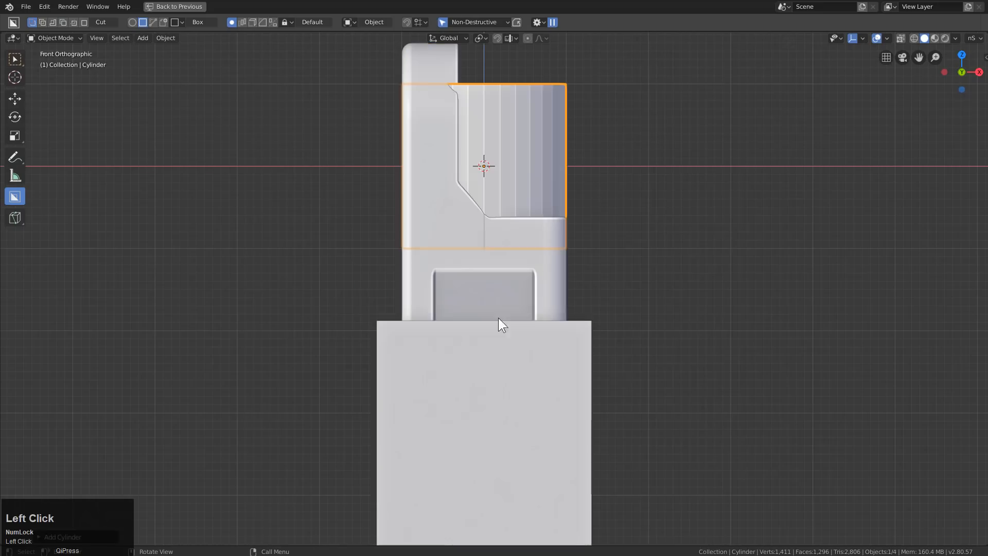
key("r")
key("q")
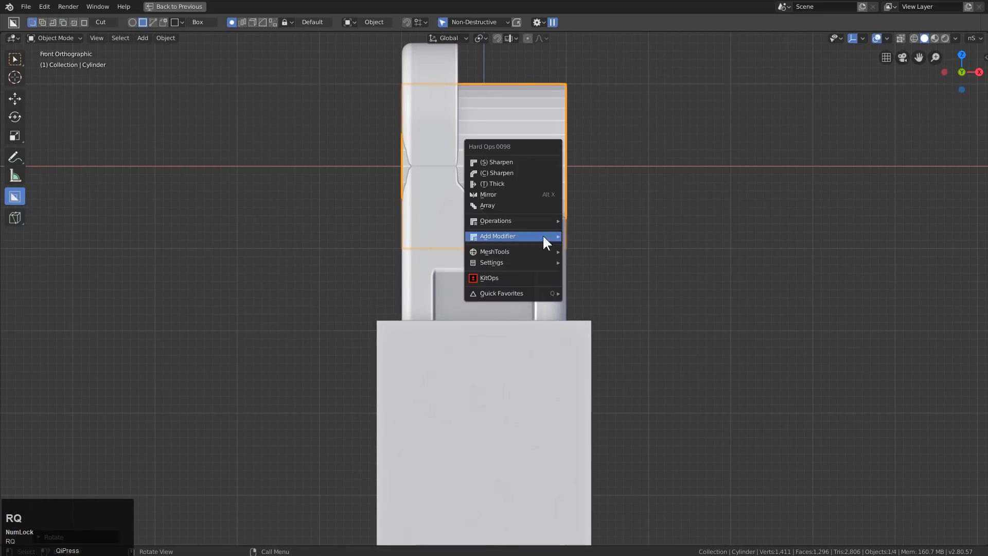
left_click(529, 173)
Stretch the cylinder along global X through the upright plate and scale it down to fit within the plate's width
key("s")
key("x")
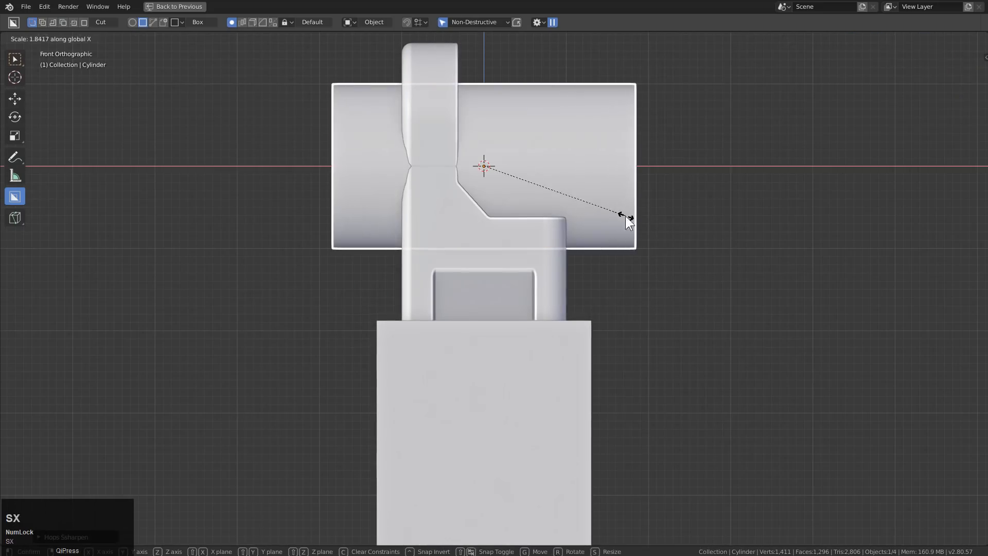
left_click(626, 216)
middle_click_drag(626, 217, 529, 255)
key("s")
left_click(572, 244)
key("s")
key("x")
left_click(552, 263)
Raise the cylinder along global Z into the upright's rounded top and enlarge it by about 1.1 times
scroll(529, 255, "up", 1)
key("g")
key("z")
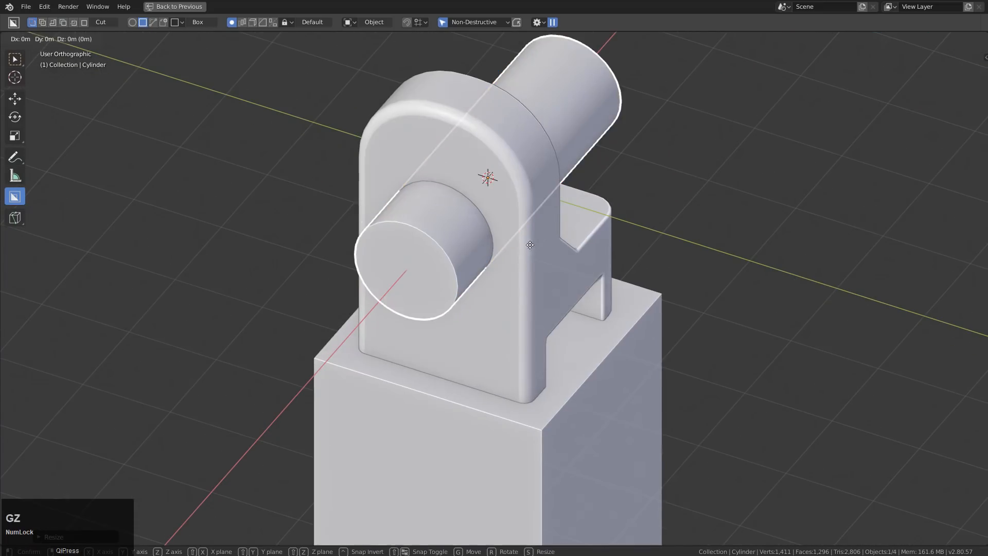
key("s")
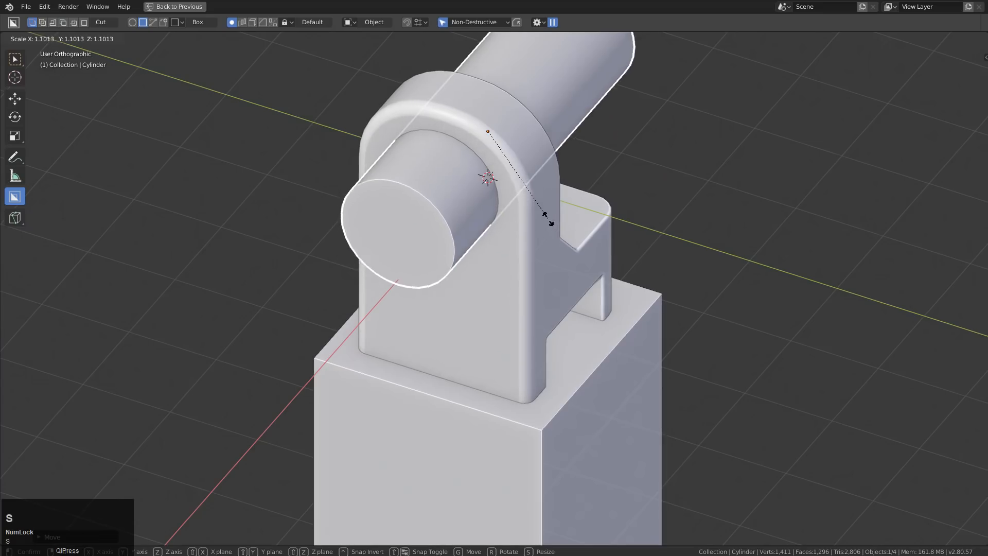
left_click(552, 228)
middle_click_drag(551, 228, 465, 214)
key("s")
left_click(596, 212)
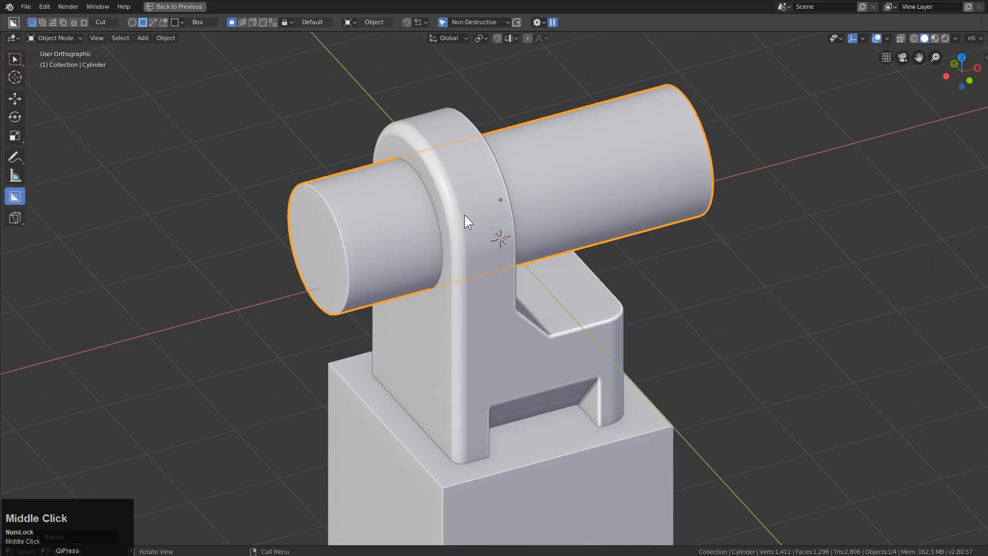
Cut the cylinder out of the top block with a Boolean difference to make a round hole through the upright
left_click(465, 210, "shift")
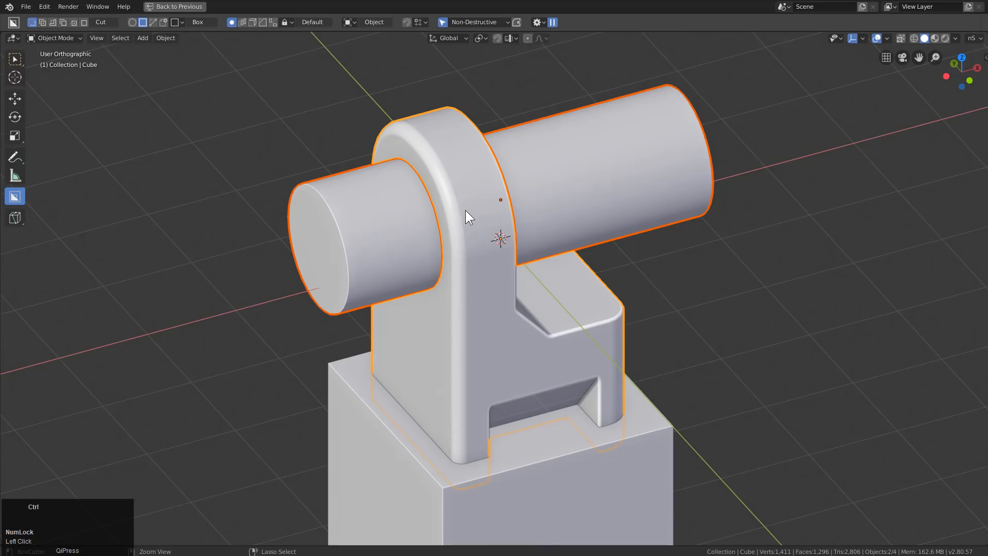
key("ctrl+KP_Subtract")
middle_click_drag(466, 210, 459, 185)
key("alt")
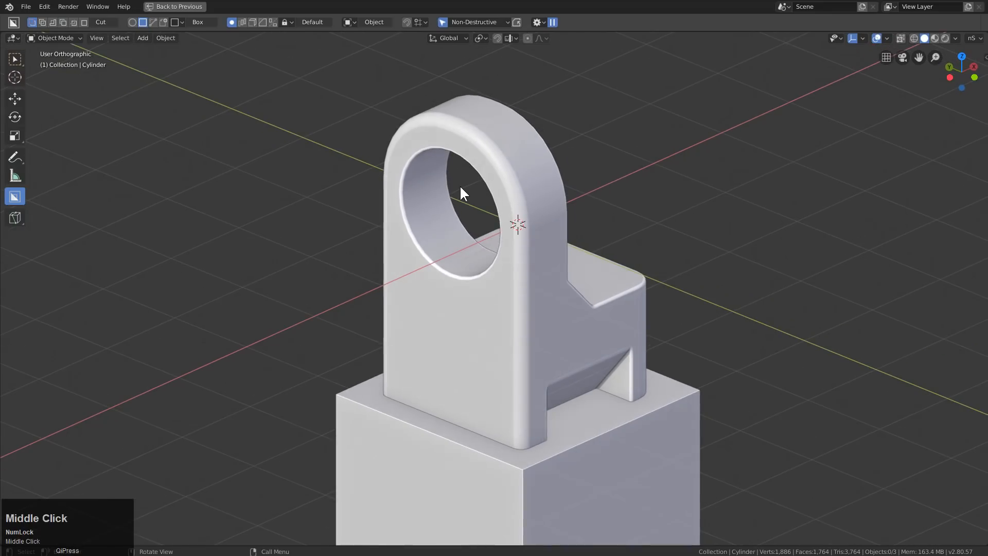
Reveal the hidden cutters and open the cylinder cutter's mesh in Edit Mode
key("alt+h")
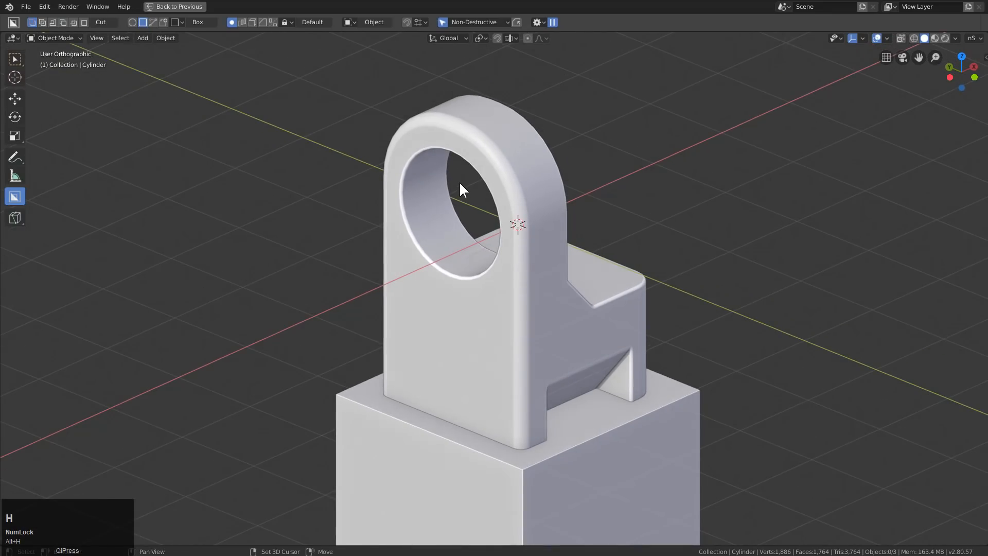
key("2")
key("2")
key("3")
middle_click_drag(474, 191, 478, 187)
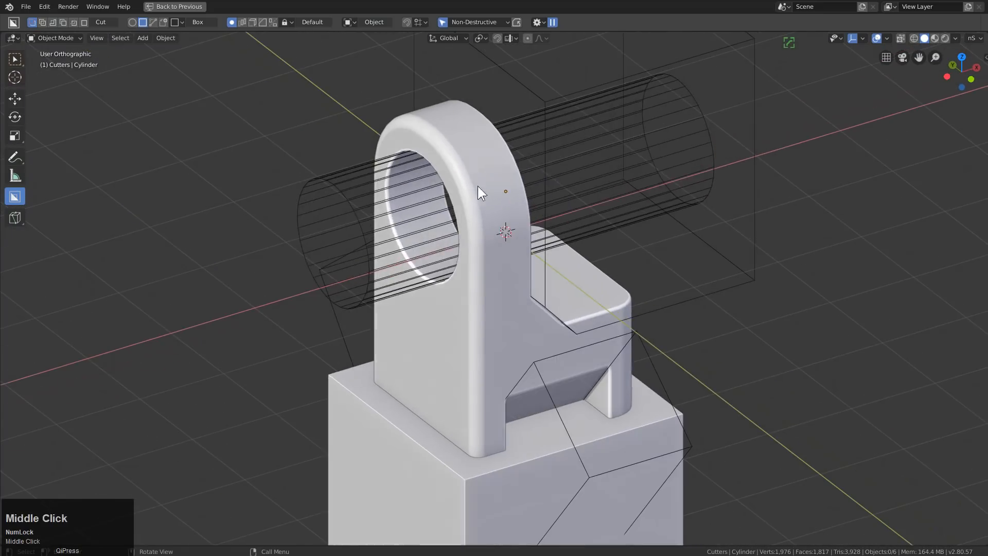
left_click(532, 149)
middle_click_drag(532, 149, 546, 171)
key("Tab")
scroll(489, 198, "up", 3)
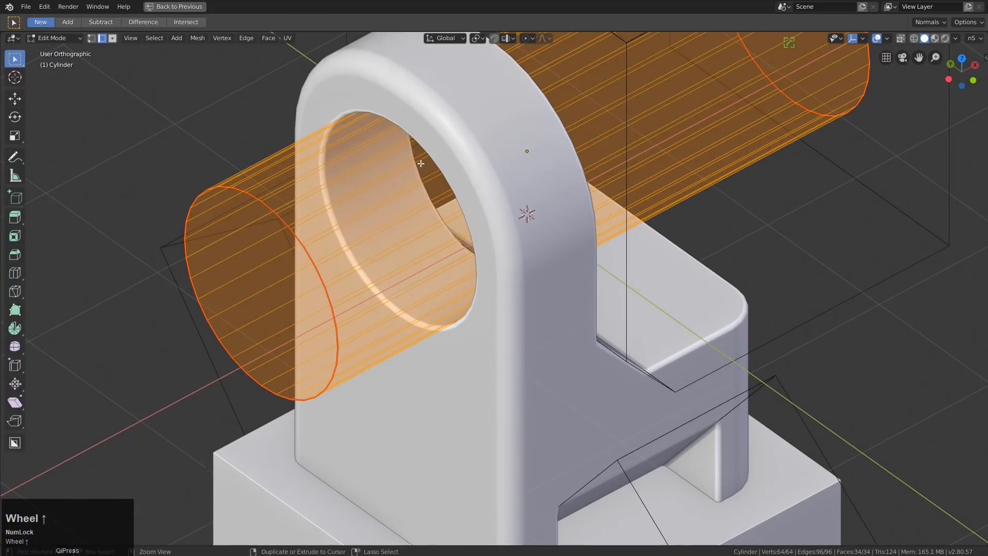
key("ctrl+r")
left_click(492, 198)
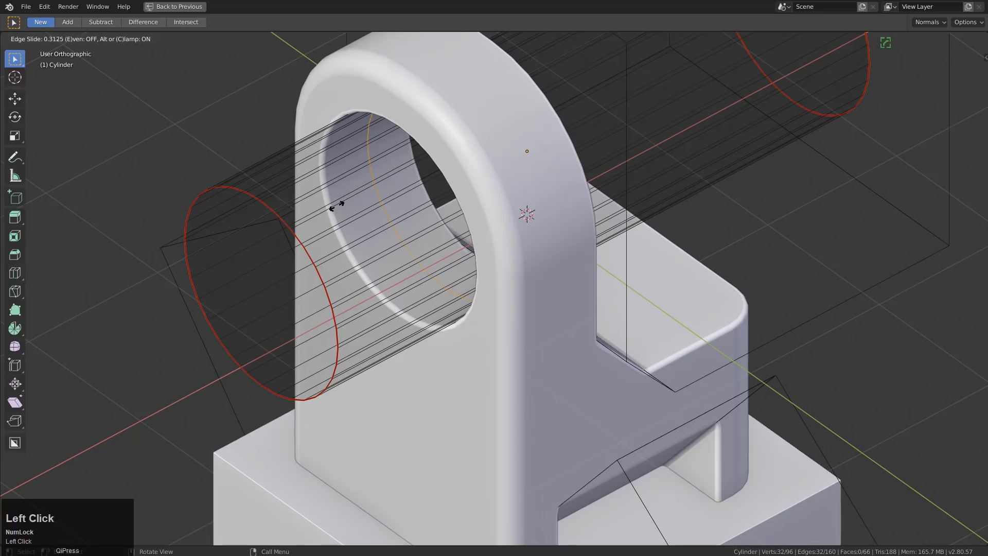
left_click(337, 206)
key("ctrl+b")
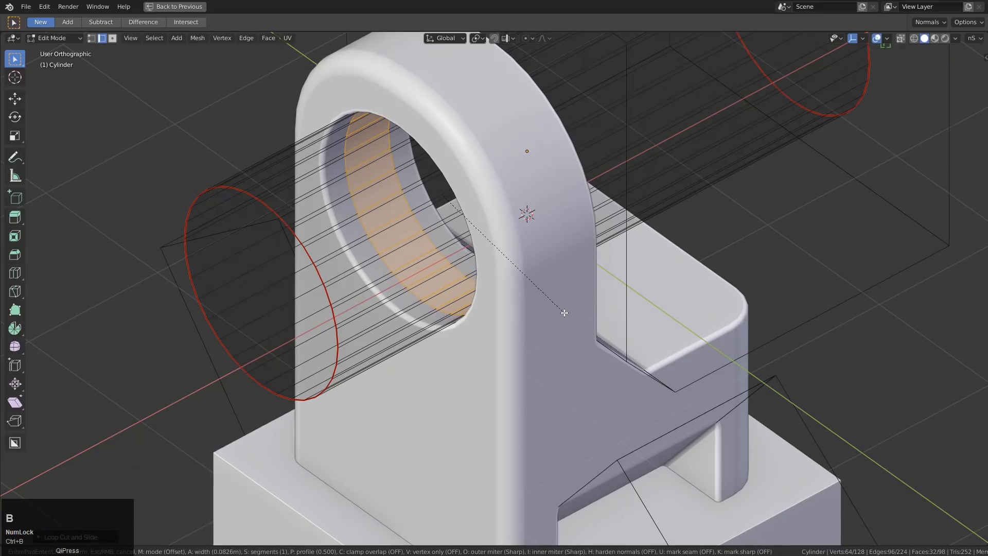
left_click(567, 313)
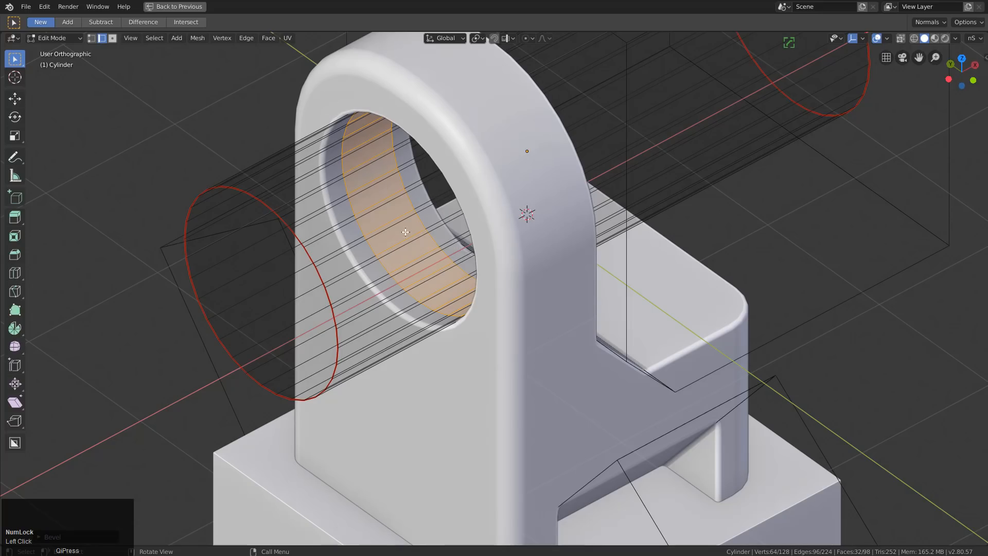
key("ctrl+z")
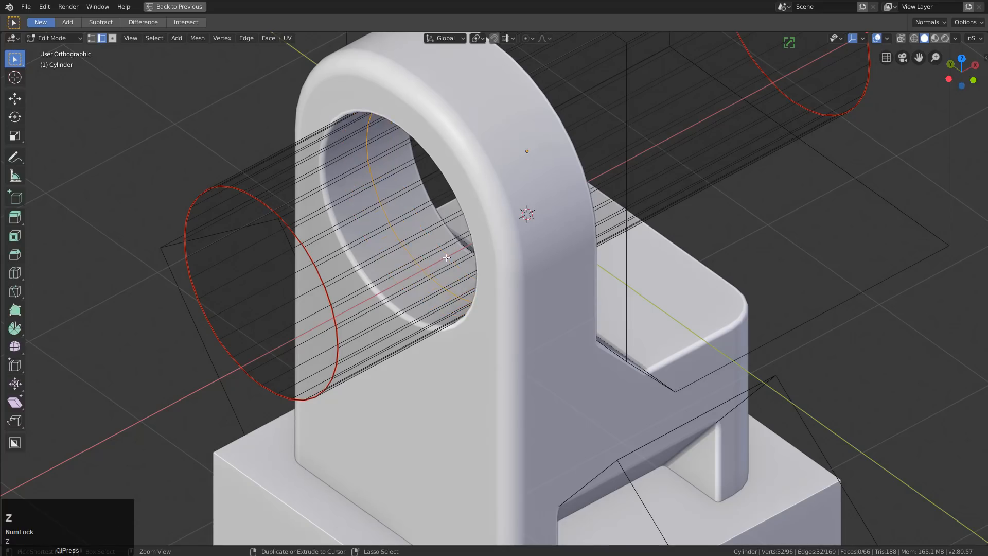
key("ctrl+z")
Add a loop cut around the cylinder cutter inside the upright and bevel it by about 0.08 m into a band
key("ctrl+r")
left_click(530, 133)
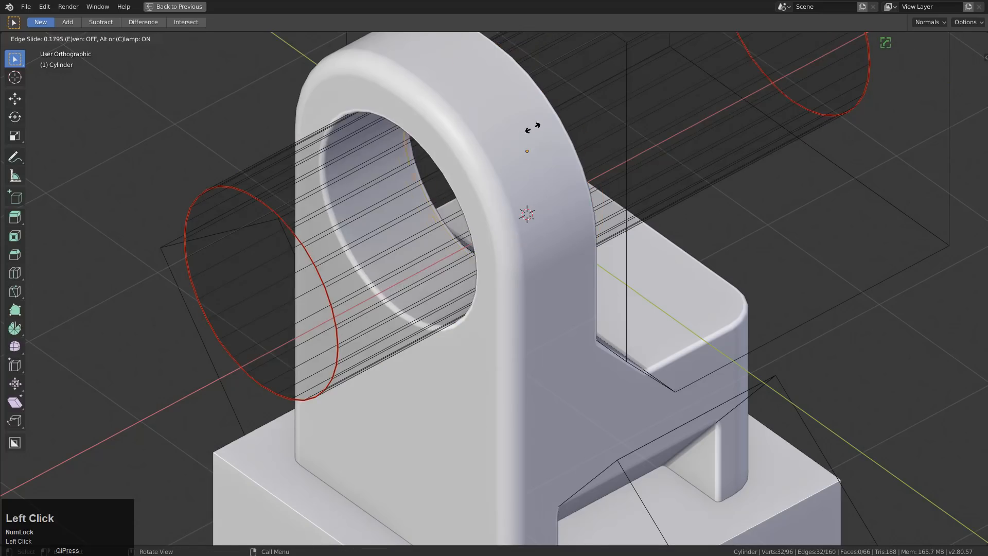
left_click(493, 147)
key("ctrl+b")
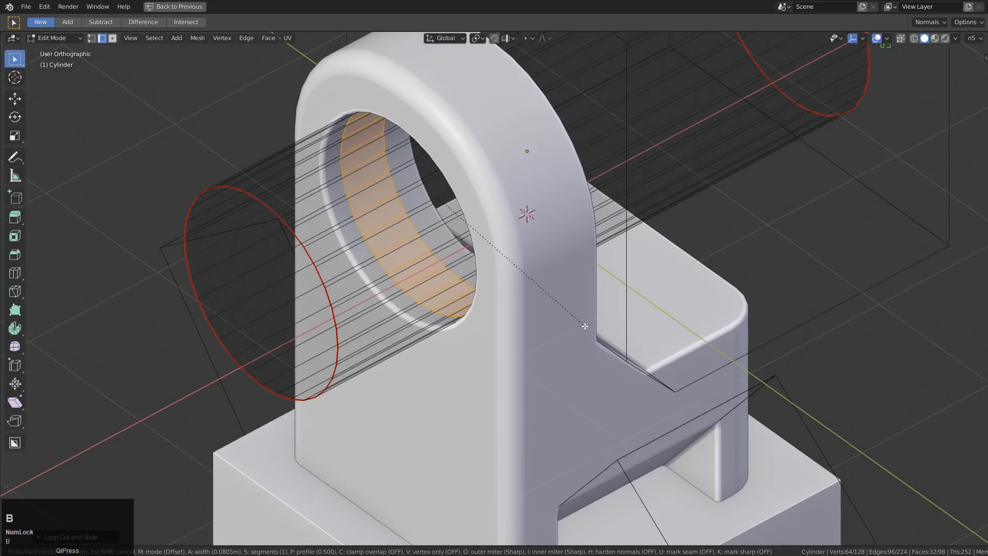
left_click(560, 317)
Extrude the band in place and fatten it outward by about 0.13 m to cut an inner groove, and return to Object Mode
key("e")
right_click(559, 316)
key("alt+s")
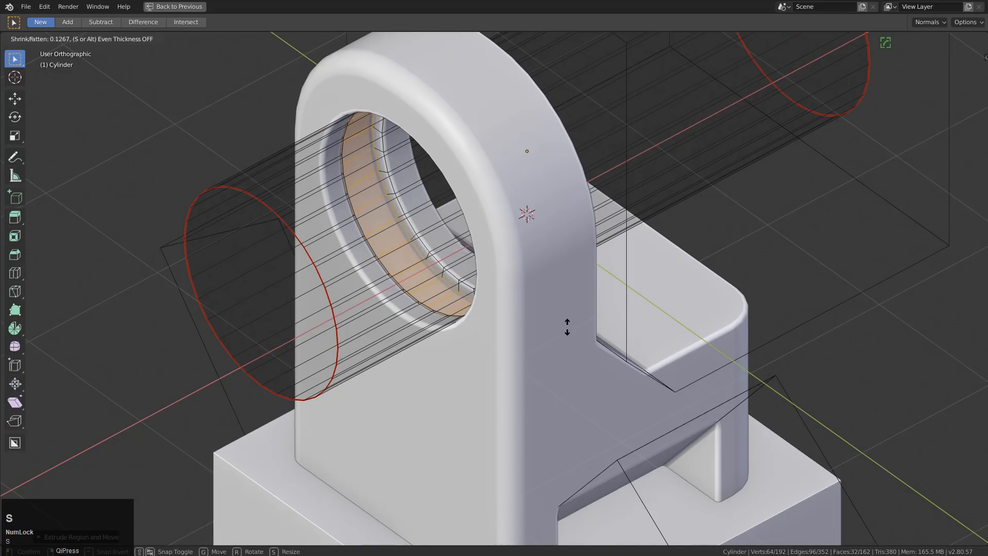
left_click(576, 332)
key("Tab")
scroll(571, 323, "down", 1)
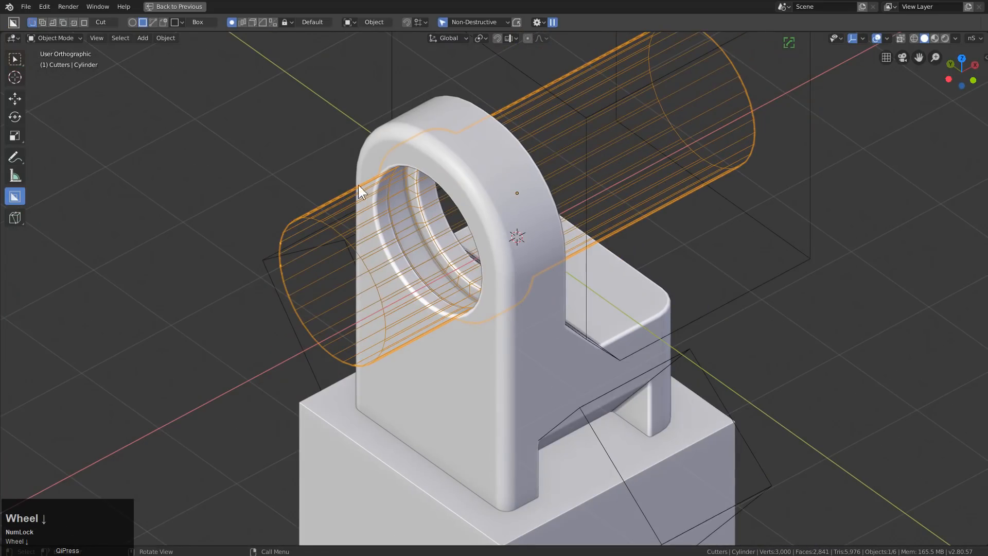
mouse_move(349, 236)
middle_mouse_down()
mouse_move(389, 247)
mouse_move(387, 226)
mouse_move(487, 234)
mouse_move(503, 274)
mouse_move(352, 224)
middle_mouse_up()
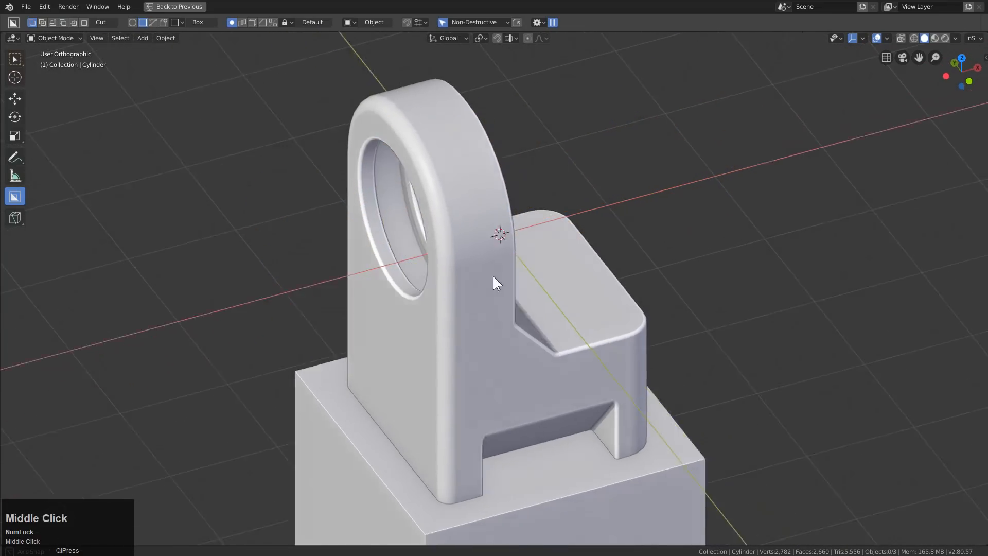
Undo hiding the cutters, and resize the cylinder cutter and raise it along global Z in the upright
middle_click_drag(494, 276, 482, 248)
key("ctrl+z")
key("ctrl+z")
key("s")
left_click(647, 317)
middle_click_drag(648, 317, 570, 285)
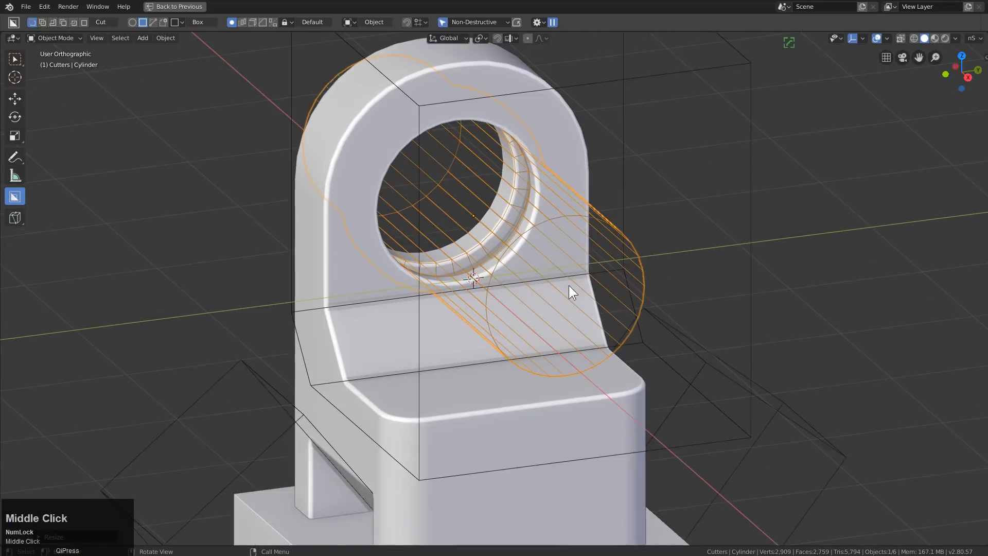
key("g")
key("z")
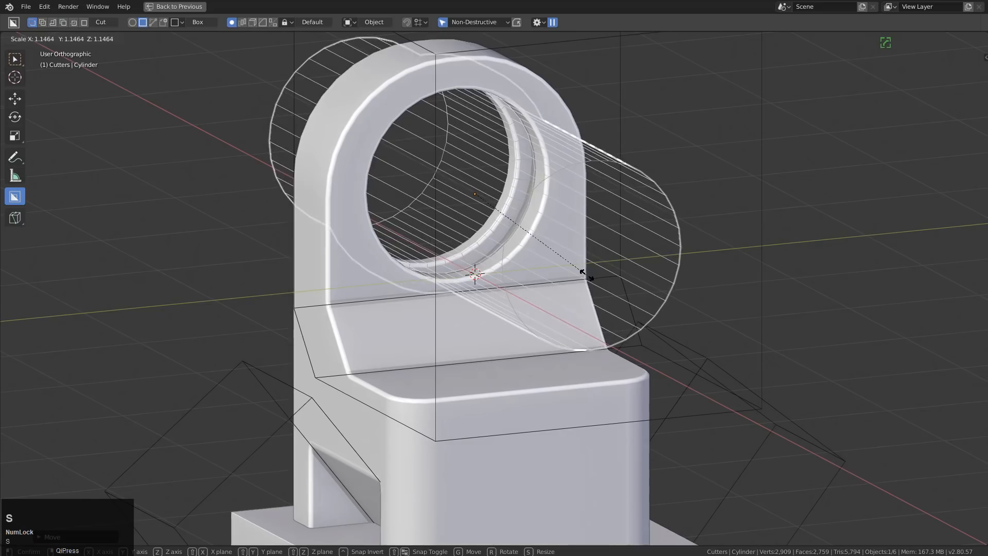
left_click(499, 254)
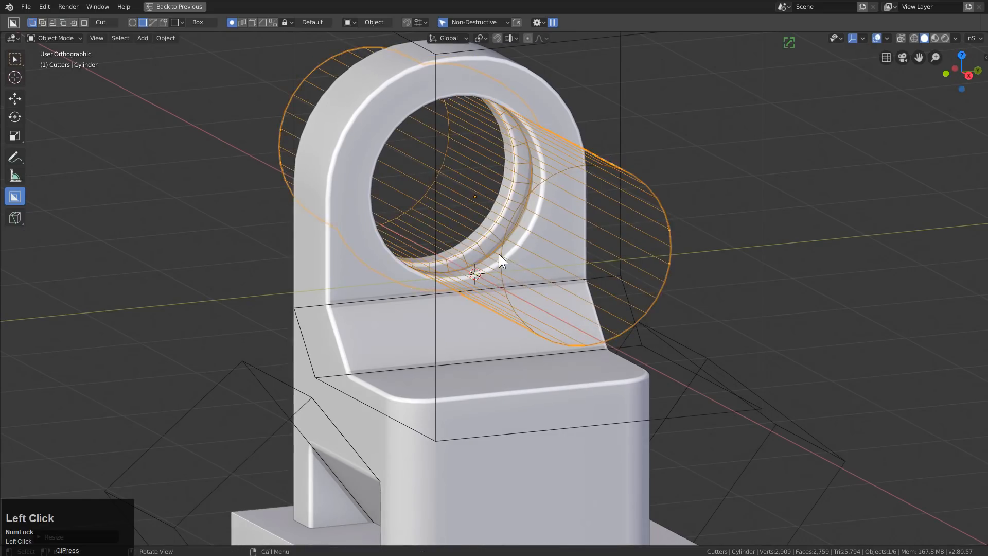
Lower the cylinder cutter by about 0.2 m along global Z and enlarge it slightly
middle_click_drag(498, 254, 534, 268)
scroll(527, 261, "up", 3)
key("g")
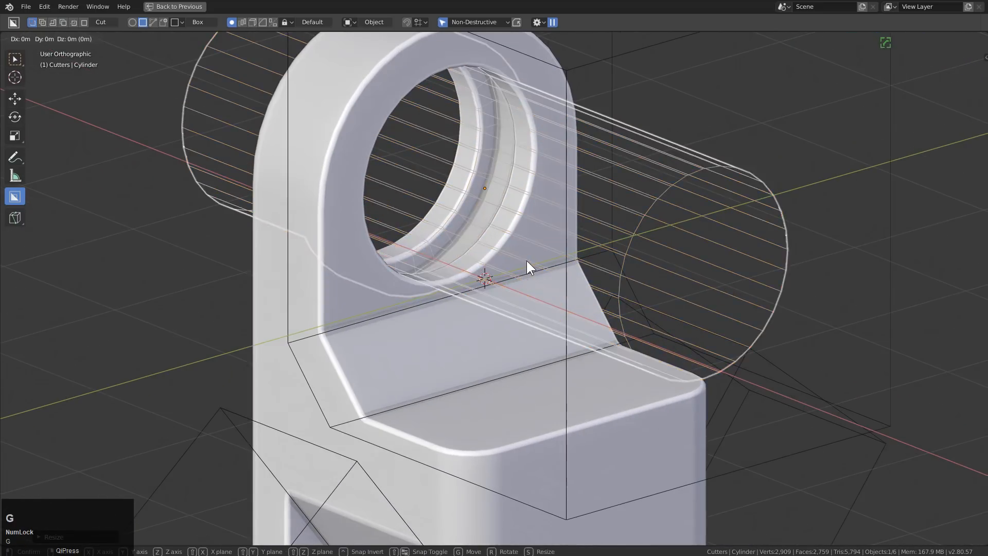
key("z")
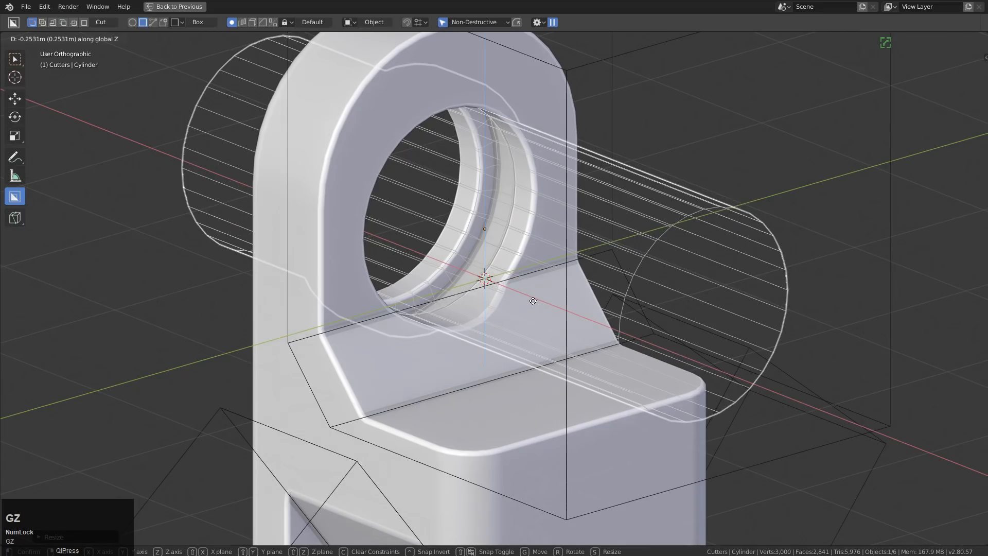
left_click(533, 293)
middle_click_drag(533, 294, 503, 304)
key("s")
key("s")
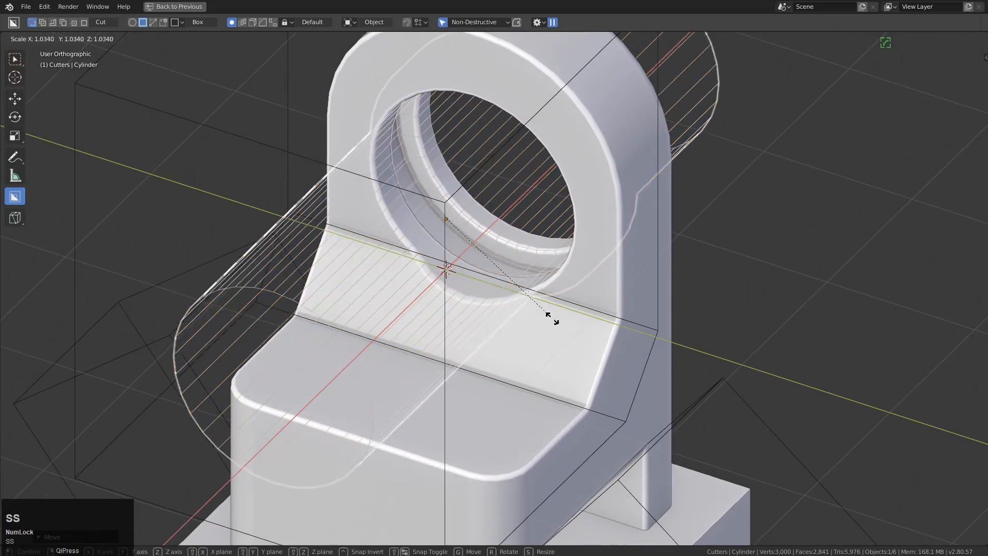
left_click(565, 331)
Fine-tune the cylinder cutter's size and global Z height so the larger hole cuts into the top of the sloped face
middle_click_drag(565, 331, 583, 282)
key("g")
key("z")
left_click(598, 295)
key("s")
left_click(606, 303)
key("s")
left_click(629, 274)
key("g")
key("z")
left_click(626, 299)
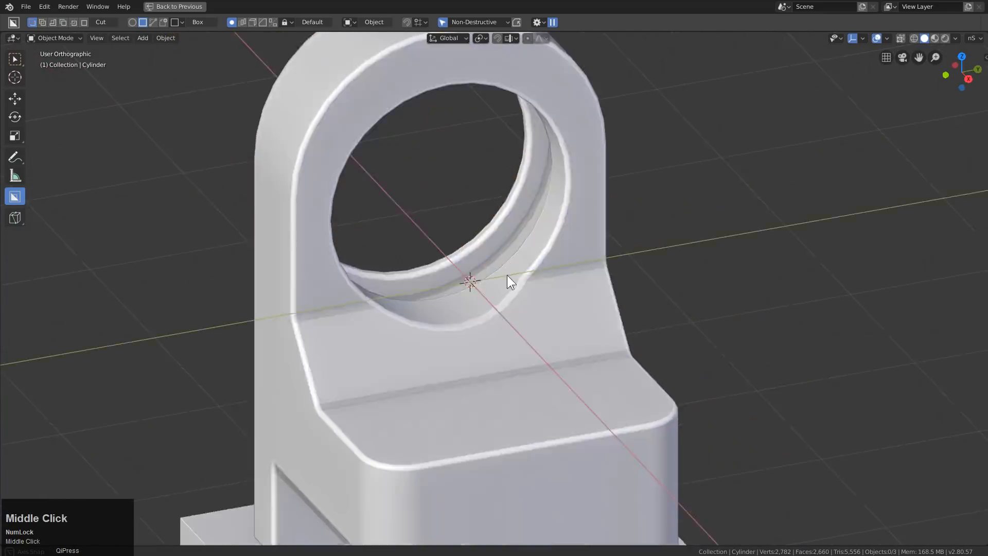
Place the 3D cursor on the upright's rounded vertical corner edge, below the hole, and add a cube there
middle_click_drag(507, 276, 505, 248)
scroll(504, 308, "down", 2)
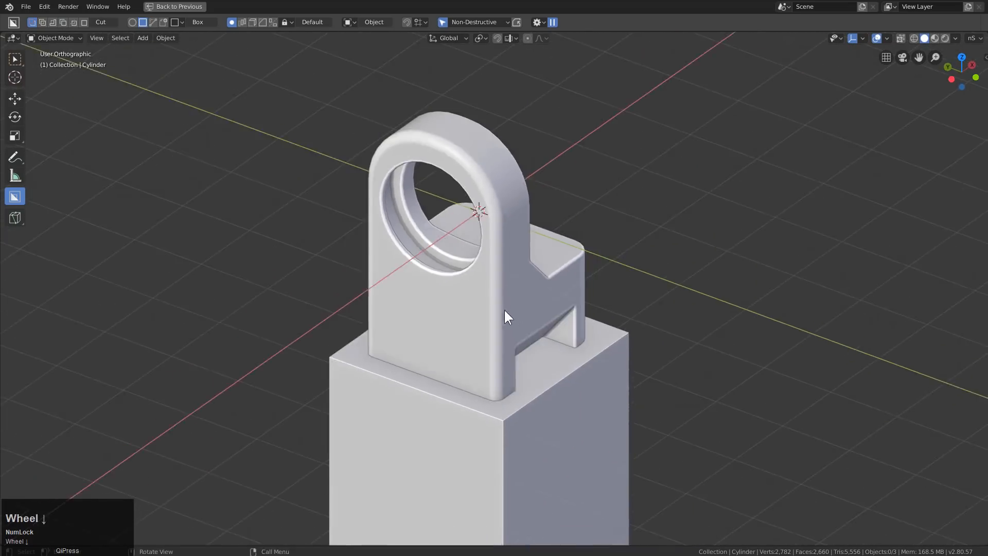
scroll(481, 270, "up", 1)
mouse_move(504, 310)
middle_mouse_down()
mouse_move(490, 301)
mouse_move(507, 281)
mouse_move(504, 291)
middle_mouse_up()
middle_click(486, 291)
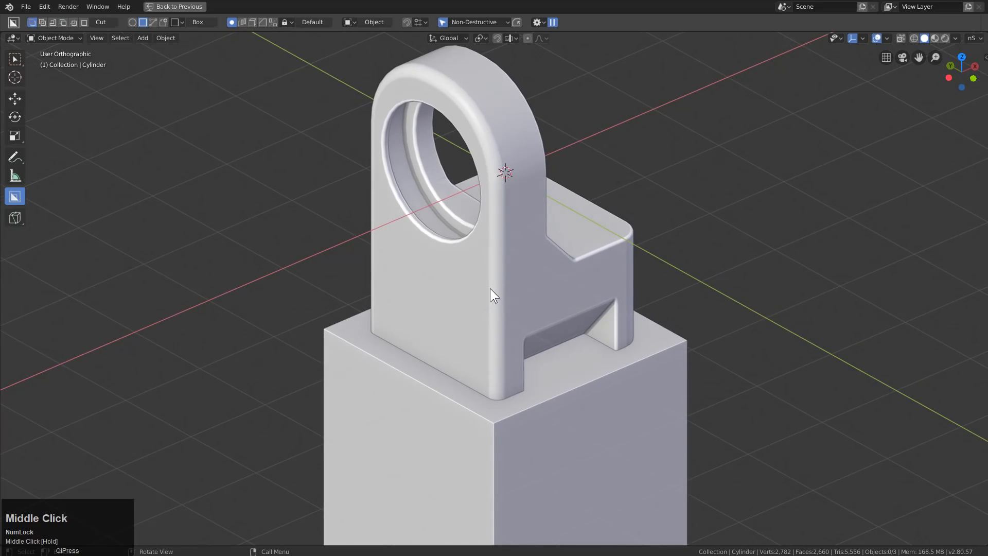
right_click(495, 271, "shift")
key("shift+a")
mouse_move(494, 269)
left_click(530, 279)
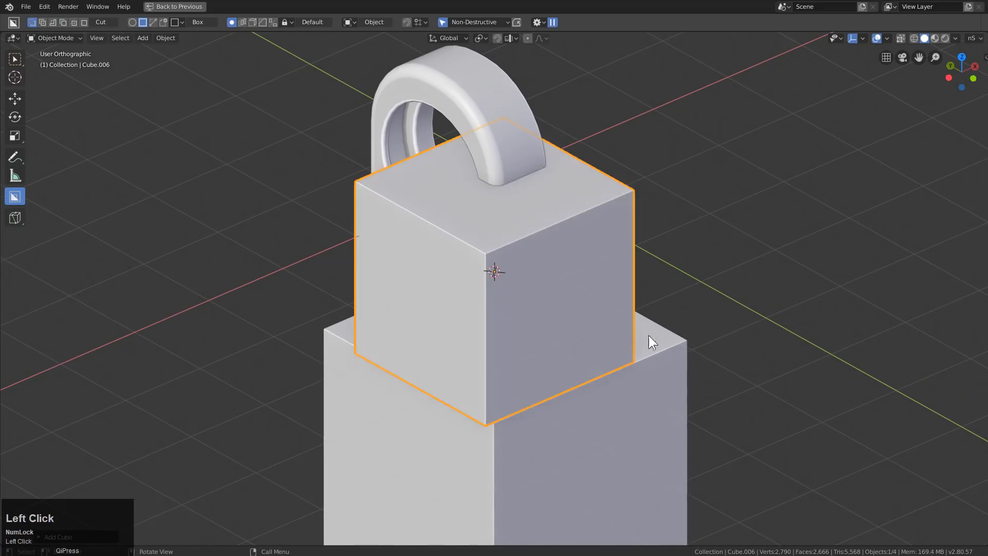
Scale the cube down to a small block on the corner and flatten it along global Z
key("s")
left_click(523, 291)
scroll(517, 289, "up", 3)
key("s")
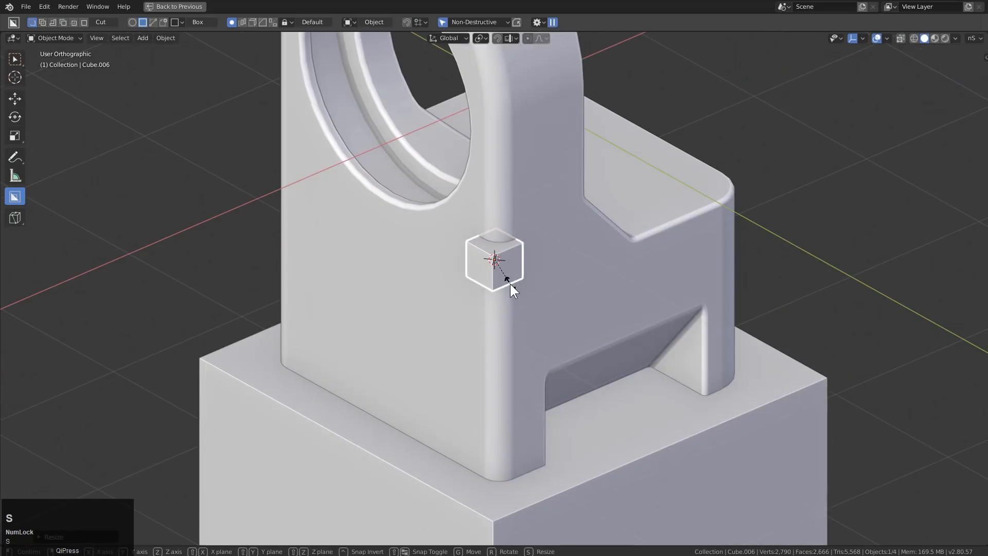
key("z")
left_click(507, 281)
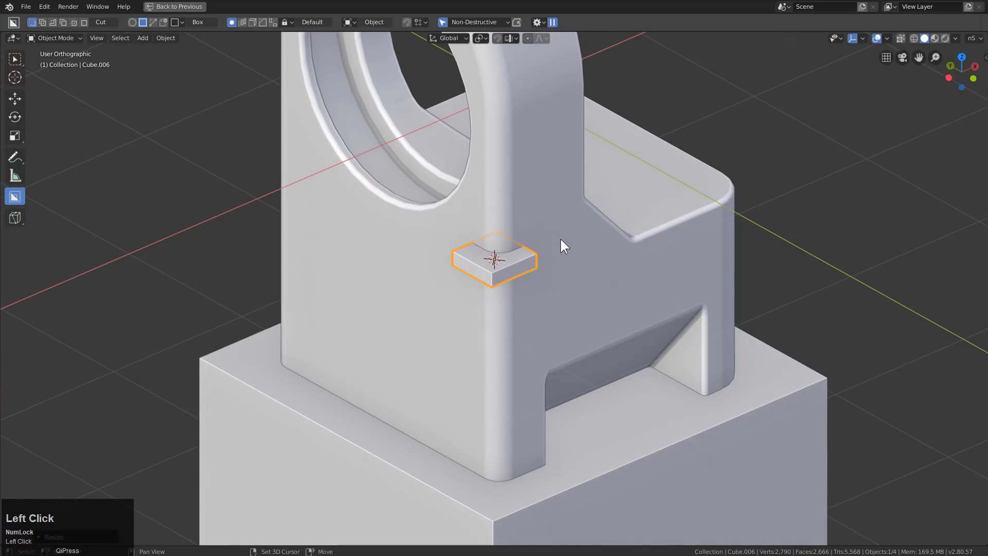
Subtract the flattened block from the upright with a Hard Ops boolean difference to notch its vertical corners
left_click(565, 240, "shift")
key("q")
left_click(538, 262)
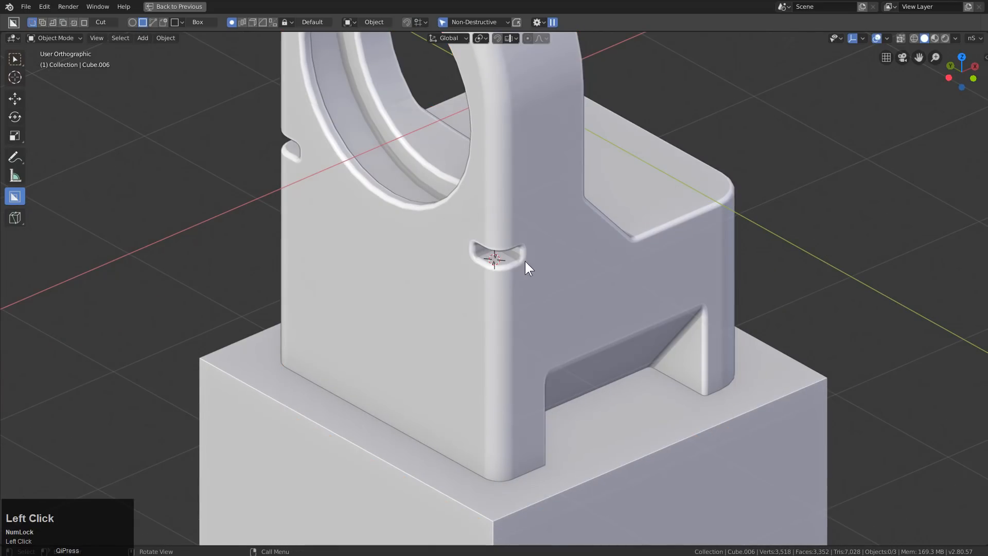
Show the hidden cutters, select the corner notch cutter and adjust its height along global Z
mouse_move(525, 261)
middle_mouse_down()
mouse_move(538, 241)
mouse_move(525, 251)
middle_mouse_up()
left_click(524, 249)
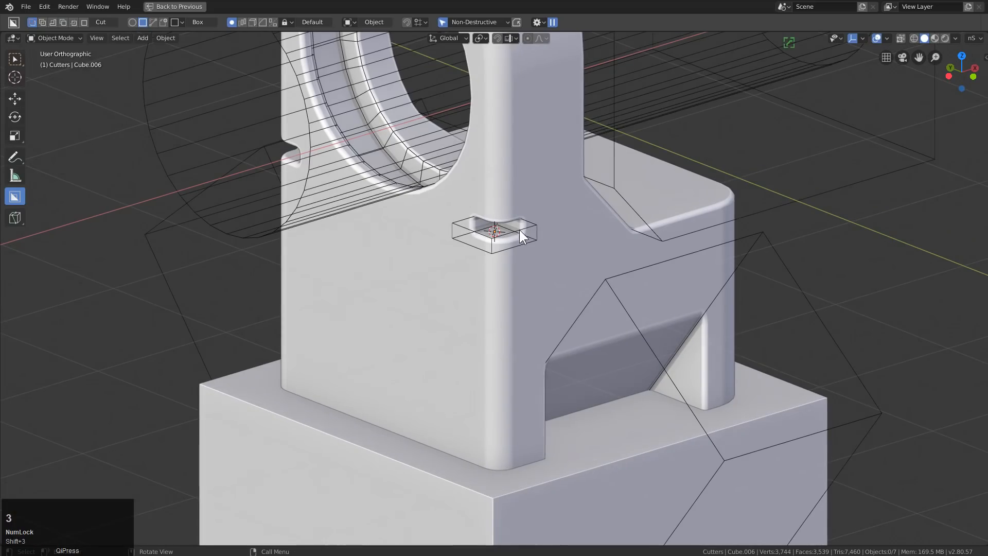
left_click(525, 229)
middle_click_drag(542, 269, 563, 278)
scroll(587, 312, "up", 2)
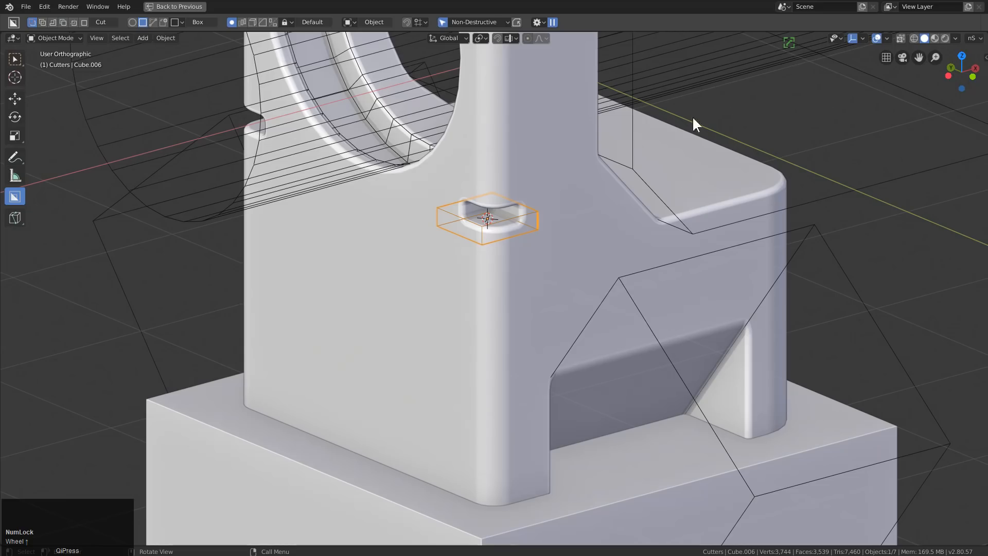
middle_click_drag(527, 216, 547, 235)
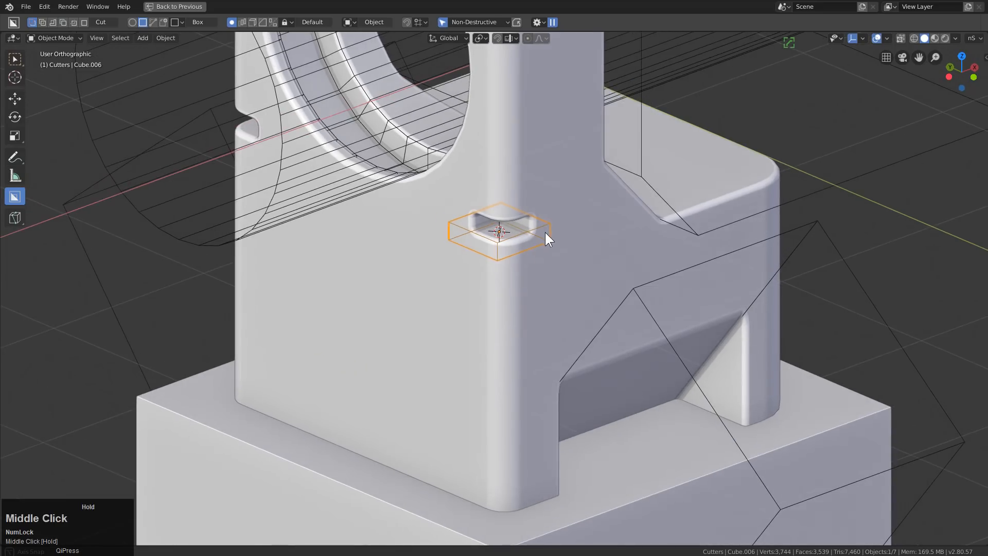
scroll(573, 305, "up", 2)
key("s")
key("z")
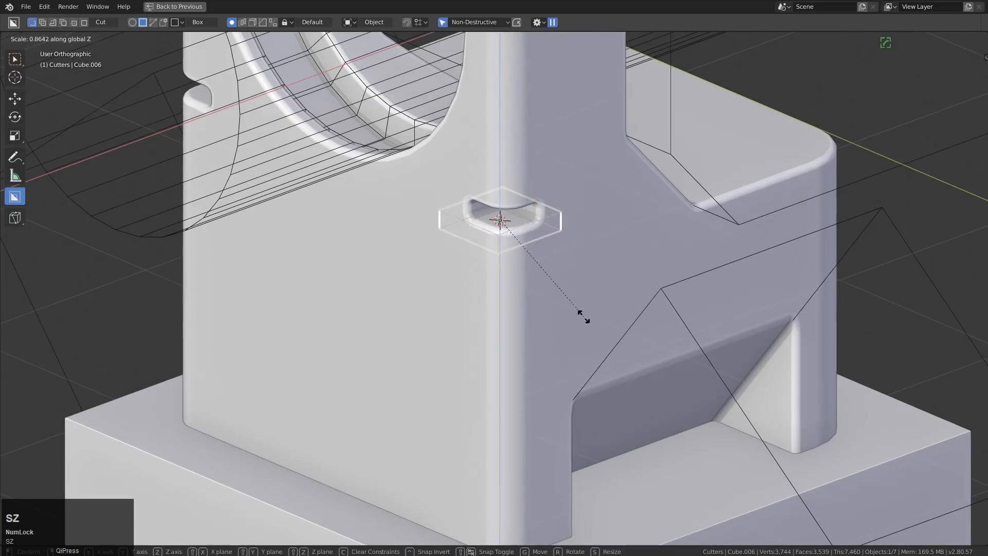
left_click(508, 222)
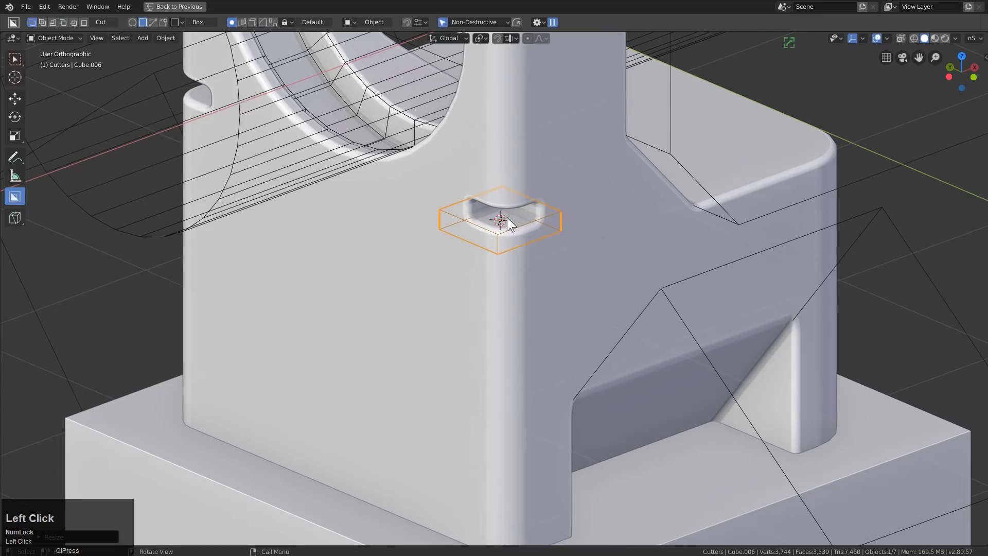
scroll(561, 236, "down", 3)
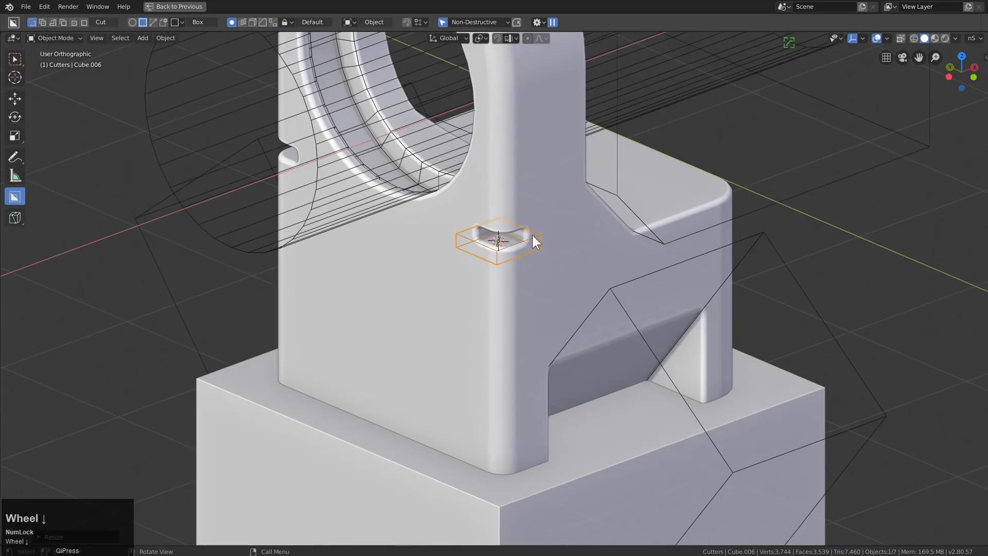
Add a Hard Ops array of two to the notch cutter with a Z offset of about -13.14
middle_click_drag(543, 254, 505, 246)
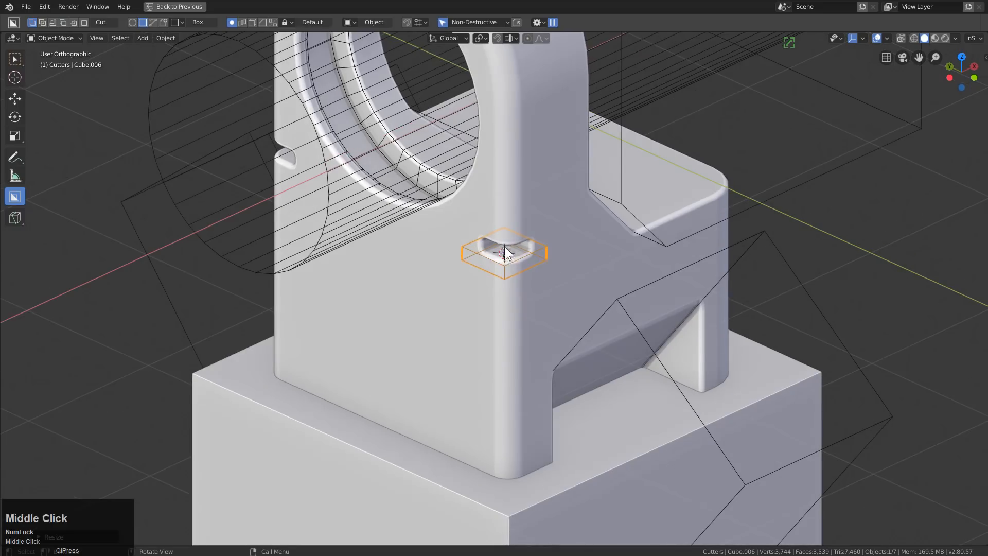
key("q")
left_click(477, 268)
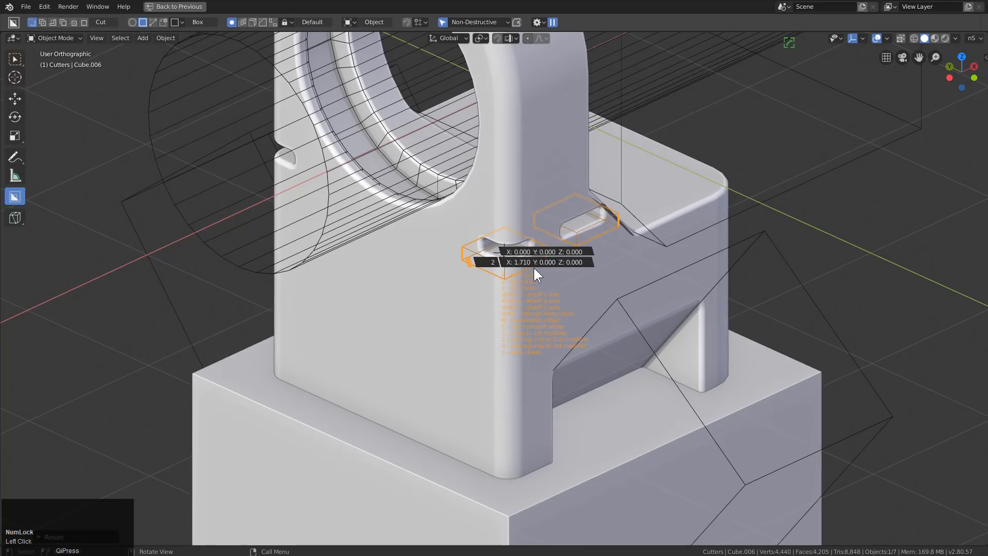
key("z")
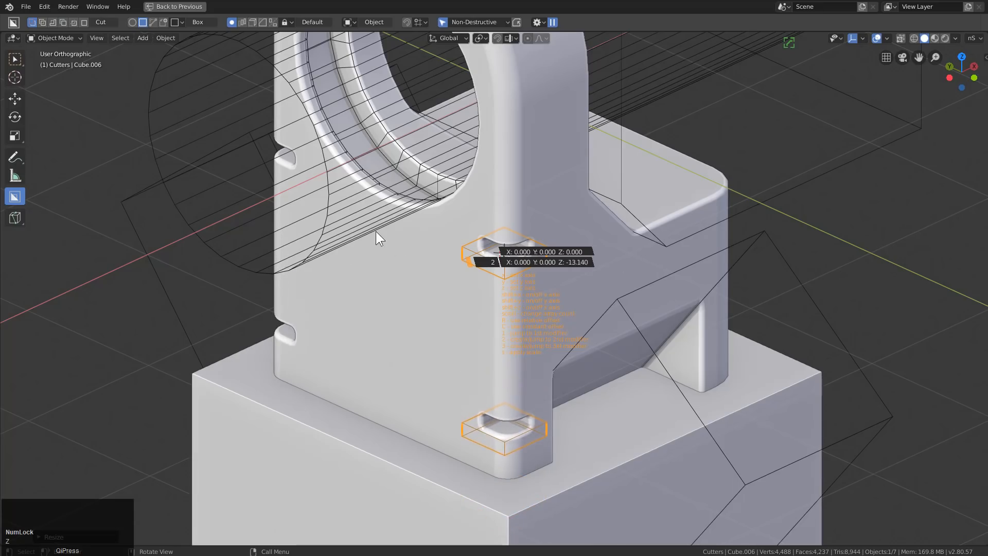
left_click(503, 252)
Move the arrayed notch cutter slightly along global X and hide the cutters
mouse_move(502, 253)
middle_mouse_down()
mouse_move(434, 236)
mouse_move(530, 227)
mouse_move(495, 235)
middle_mouse_up()
key("g")
key("x")
scroll(465, 239, "down", 3)
key("1")
scroll(520, 267, "up", 2)
Select the notched top block and set its finishing bevel width to about 0.016 with Hard Ops
left_click(605, 254)
key("q")
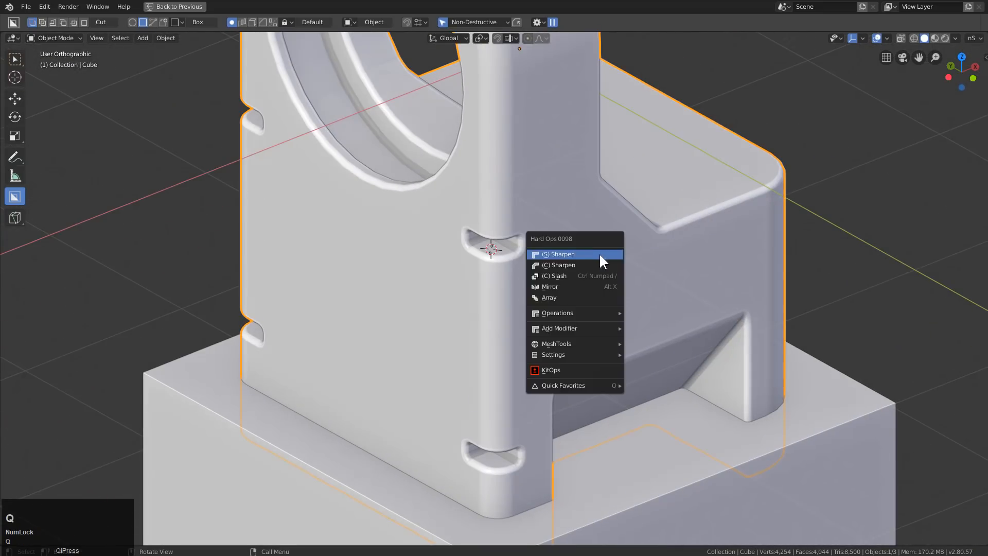
mouse_move(614, 328)
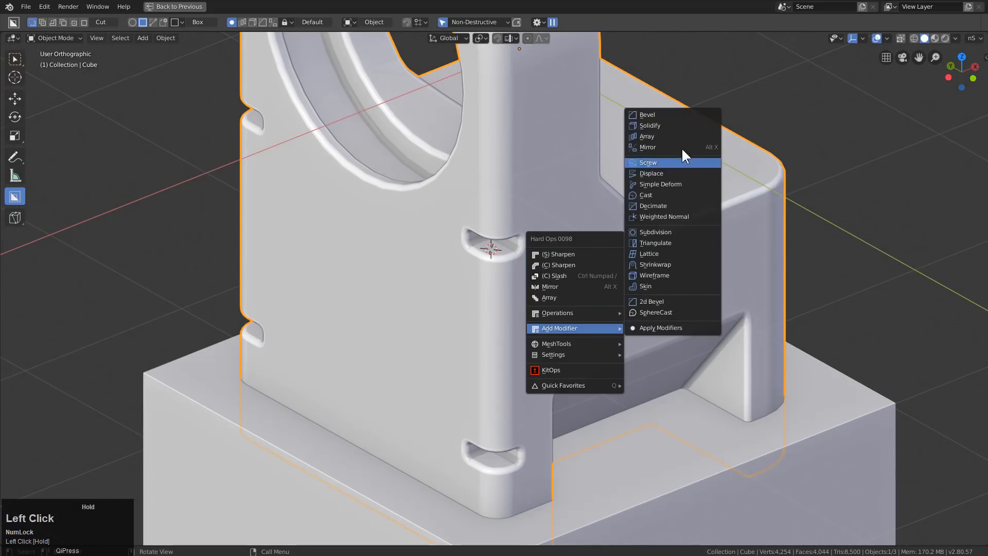
left_click(687, 114)
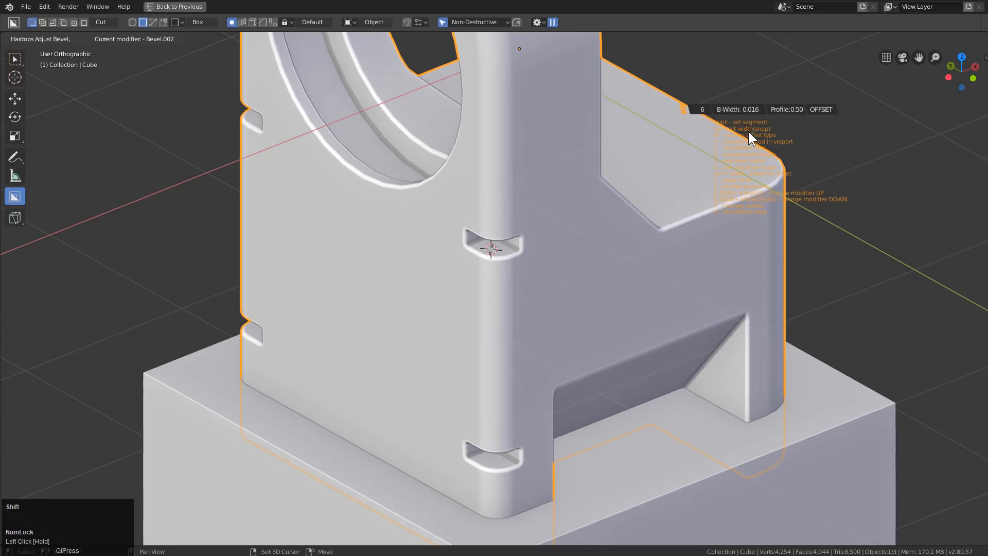
left_click(748, 131)
Add a new Hard Ops Bevel modifier to the top block with 3 segments and a width of 0.020
scroll(583, 223, "down", 3)
mouse_move(556, 244)
middle_mouse_down()
mouse_move(440, 261)
mouse_move(555, 255)
middle_mouse_up()
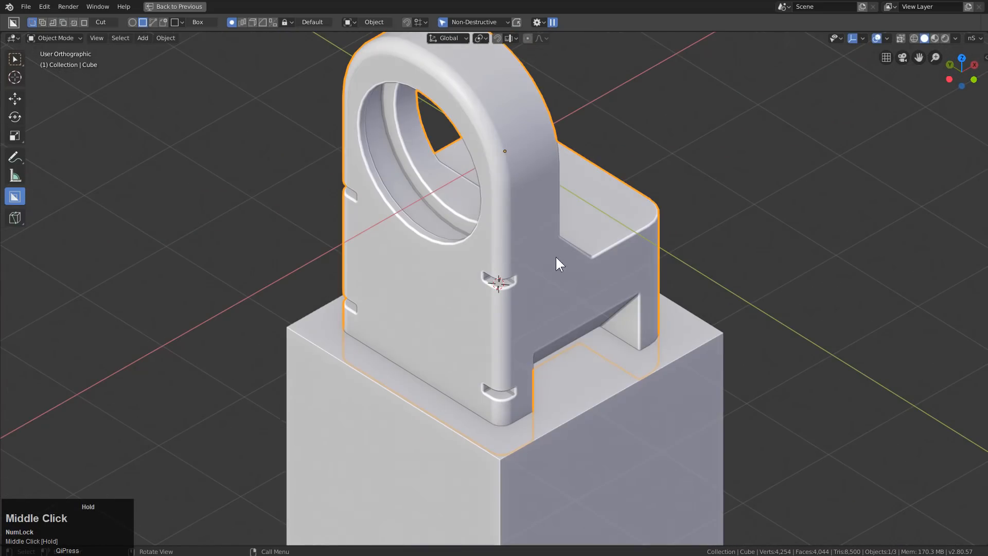
key("q")
mouse_move(590, 265)
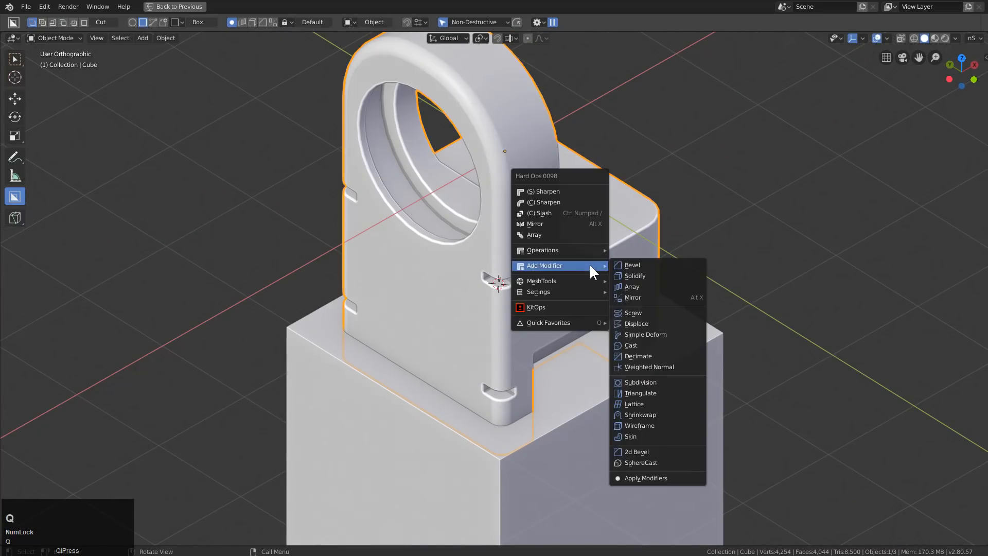
left_click(684, 265, "ctrl")
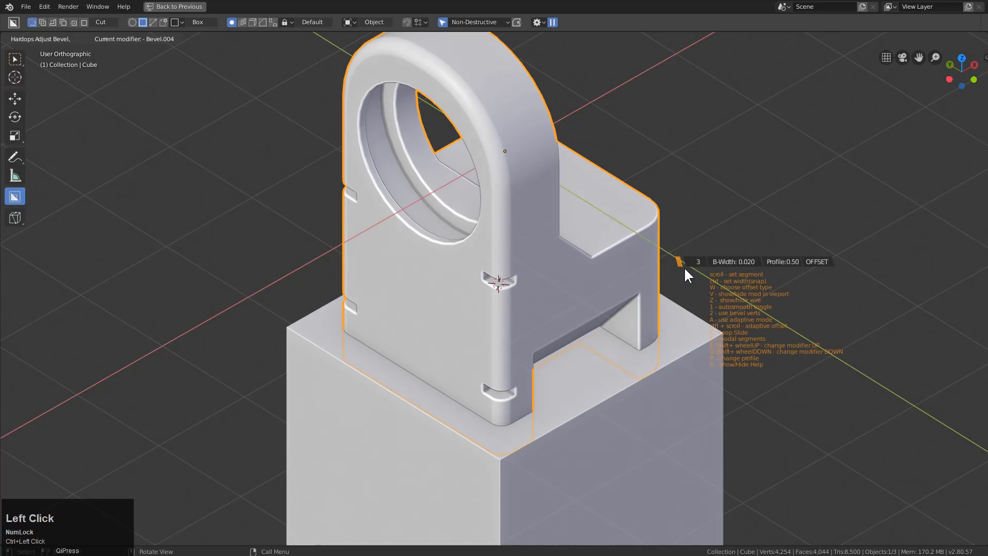
left_click(681, 266)
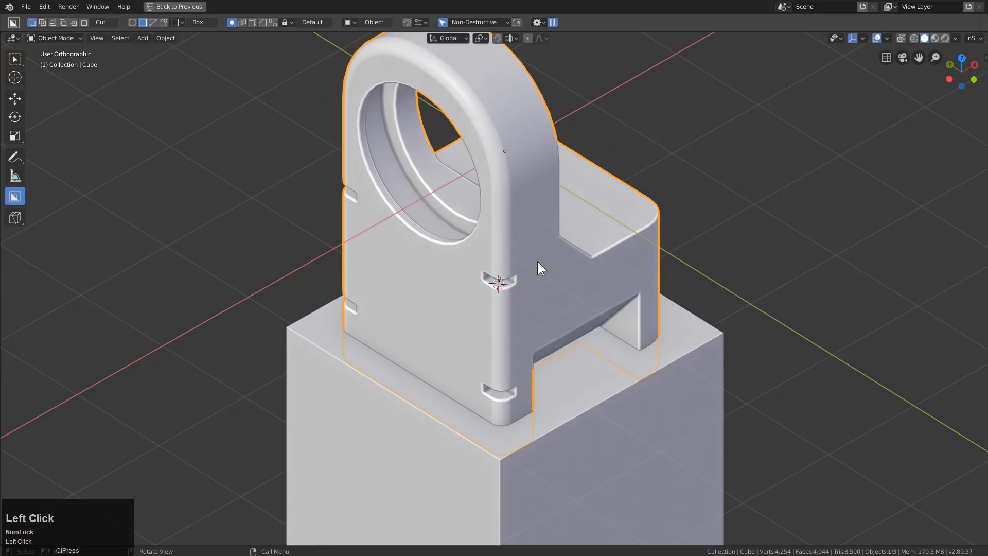
Place the 3D cursor on the flat face of the upright, just beside the upper corner notch
middle_click_drag(539, 261, 547, 246)
scroll(491, 244, "up", 2)
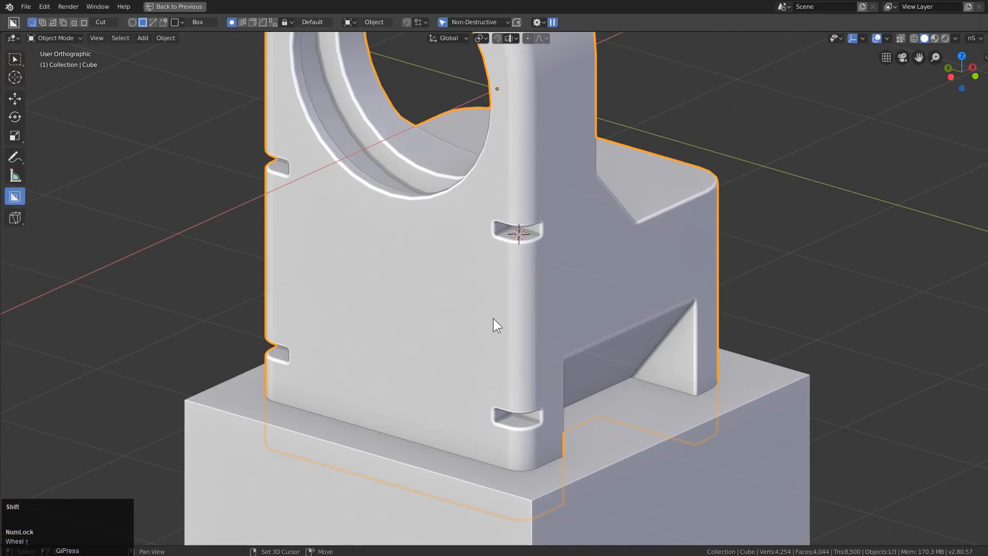
right_click(484, 227, "shift")
key("shift+a")
left_click(511, 234)
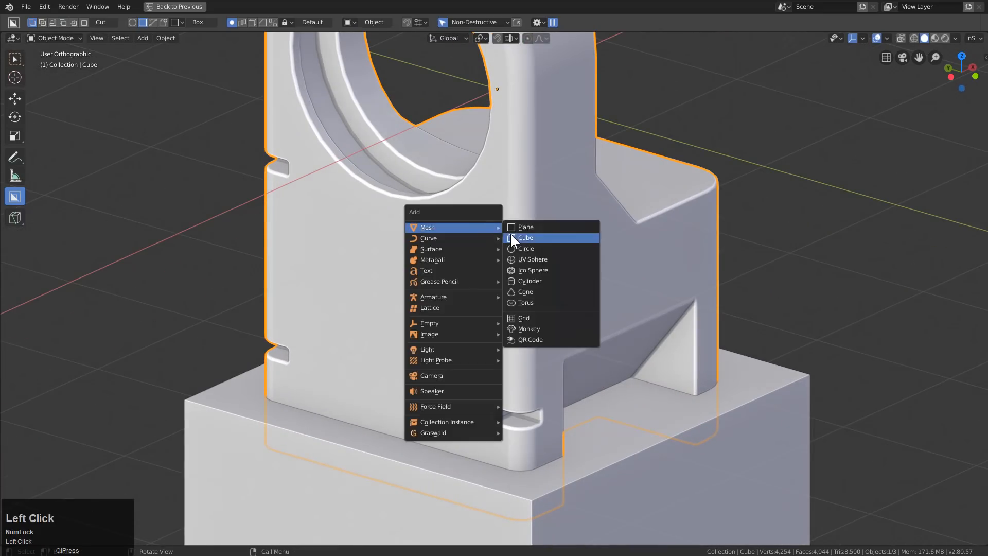
key("s")
left_click(509, 231)
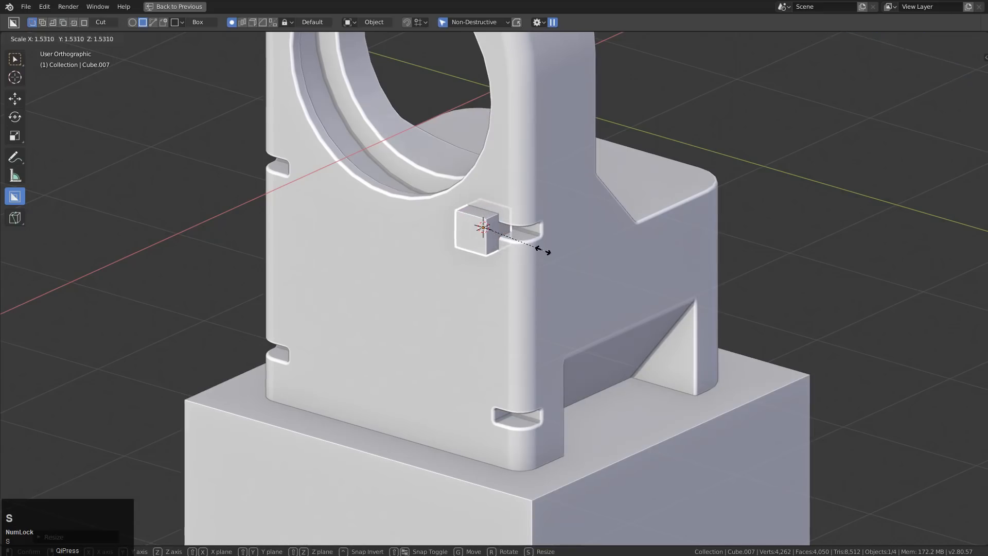
key("x")
left_click(539, 249)
Add a plane at the 3D cursor and rotate it 90° about X and 90° about Z to match the flat face
key("shift+a")
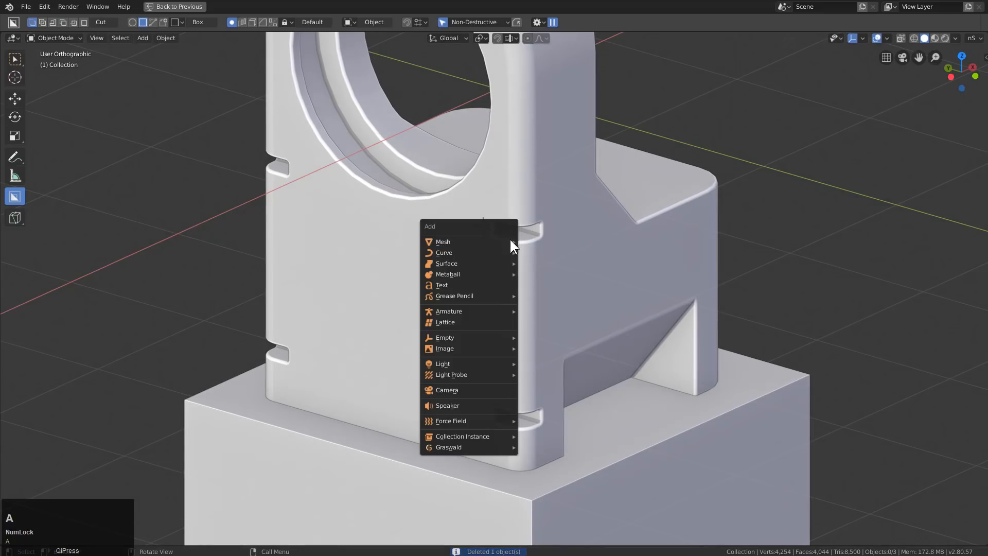
mouse_move(509, 240)
left_click(541, 242)
type("rx90")
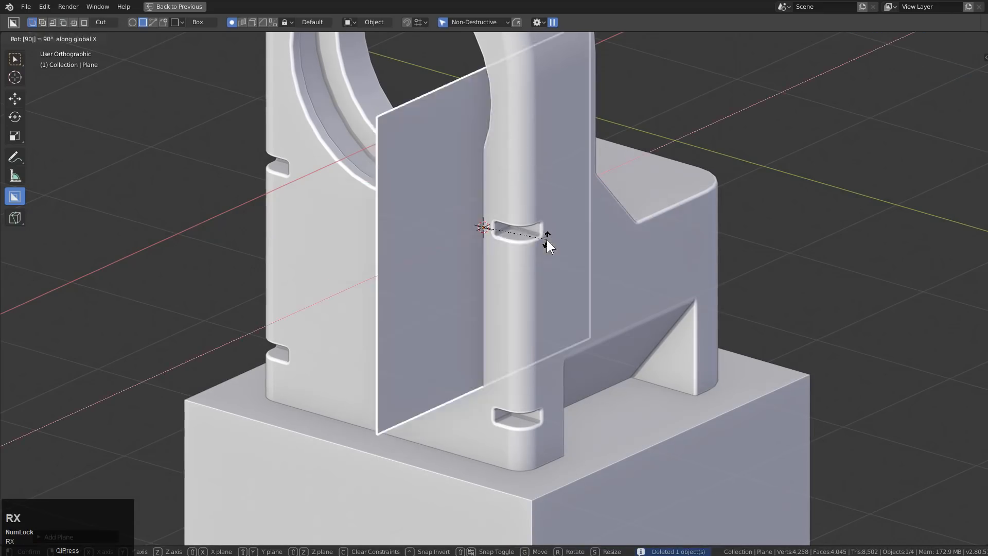
key("Return")
type("rz90")
key("Return")
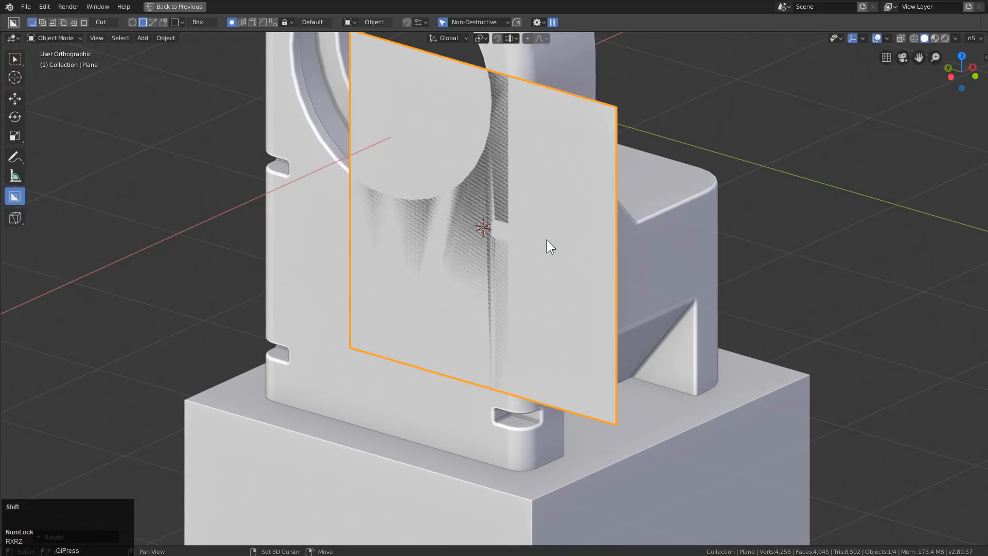
Scale the plane down to a small panel and lower it along global Z between the corner notches
key("s")
left_click(520, 249)
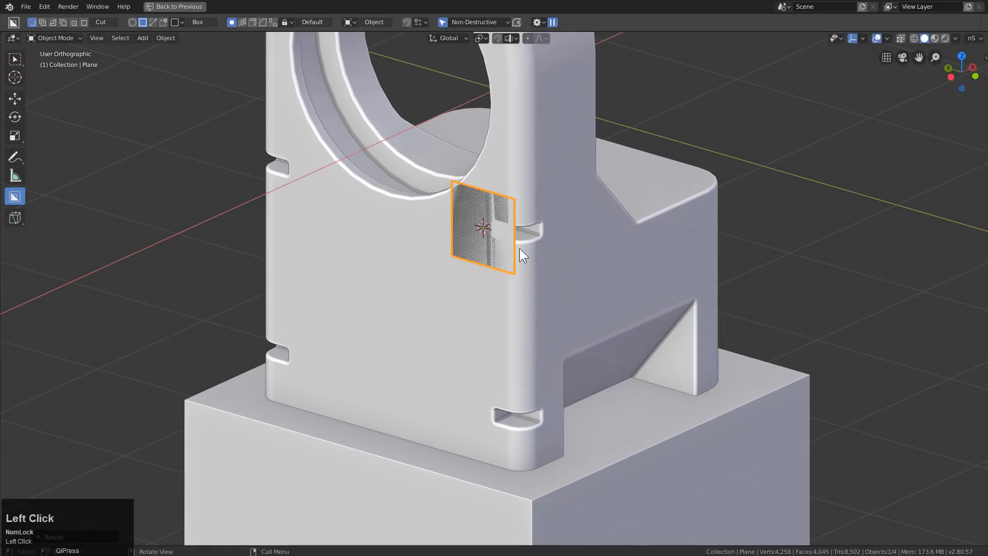
key("g")
key("z")
left_click(590, 265)
Round the small plane's corners with a 2d Bevel of 12 segments and a width of about 0.068
key("q")
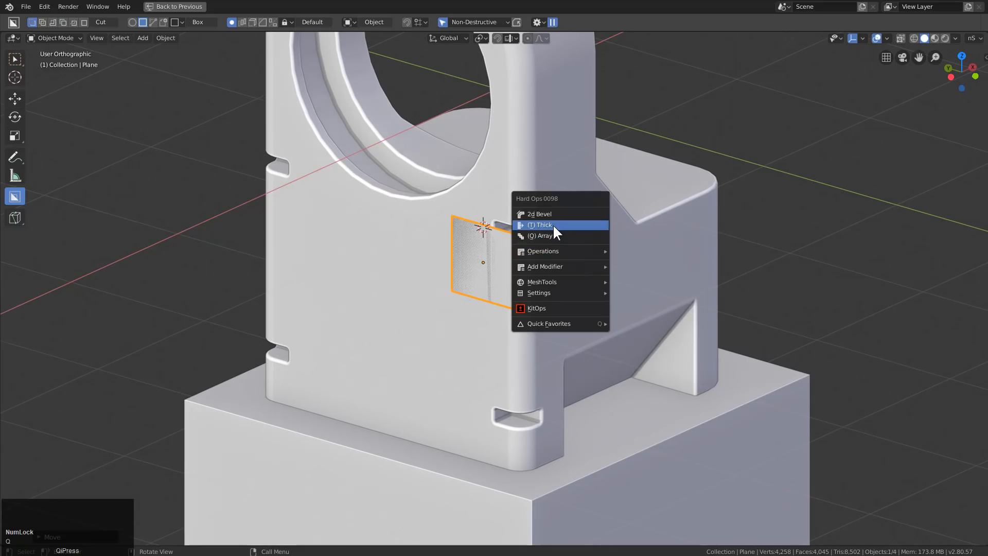
left_click(569, 215)
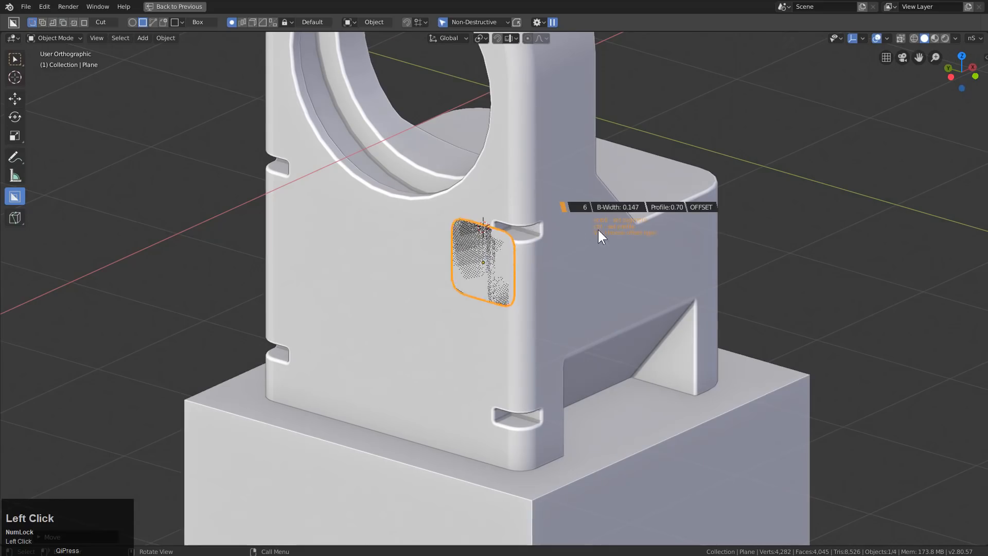
scroll(629, 234, "up", 1)
scroll(638, 234, "up", 3)
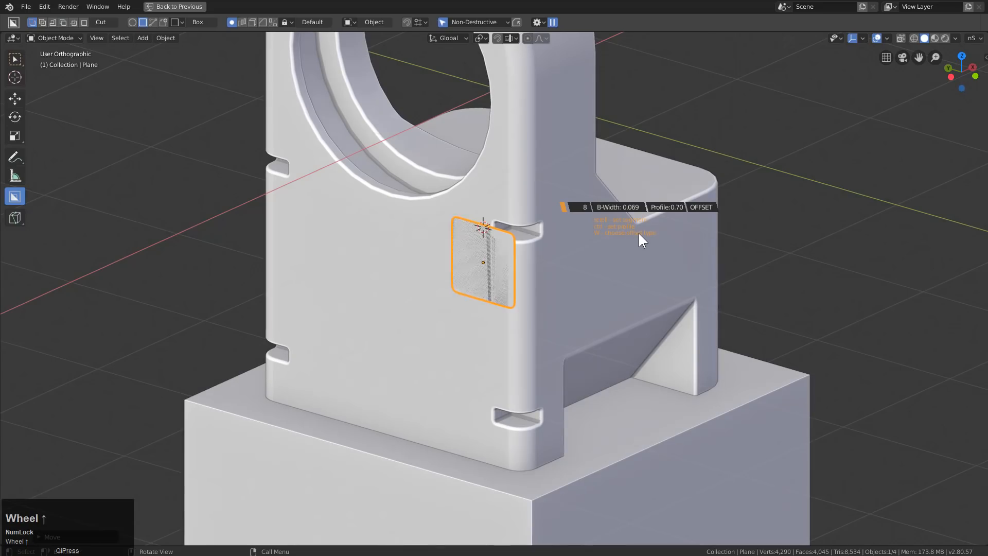
scroll(639, 234, "up", 2)
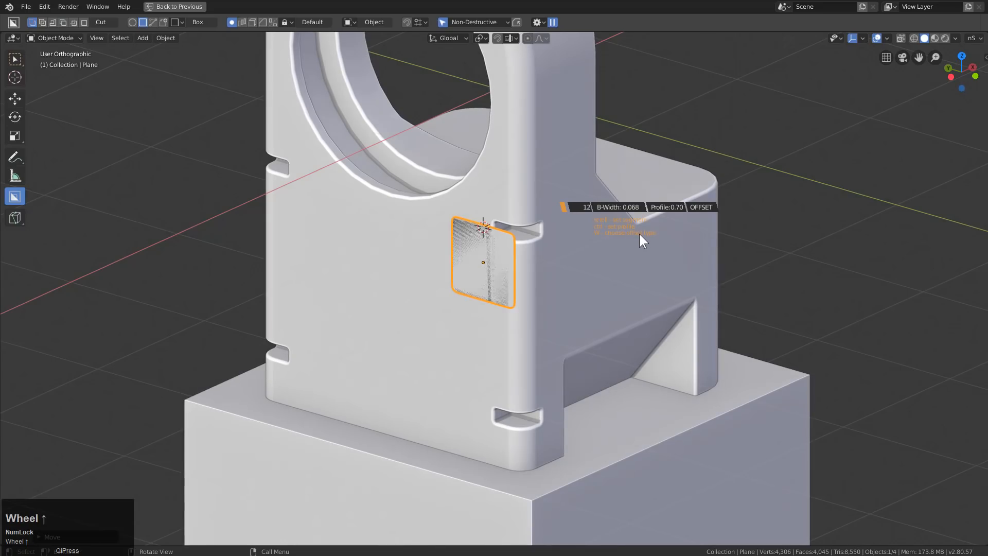
left_click(641, 233)
Give the small rounded plane a thickness of about -0.112 with its offset set to 0
key("q")
left_click(623, 245)
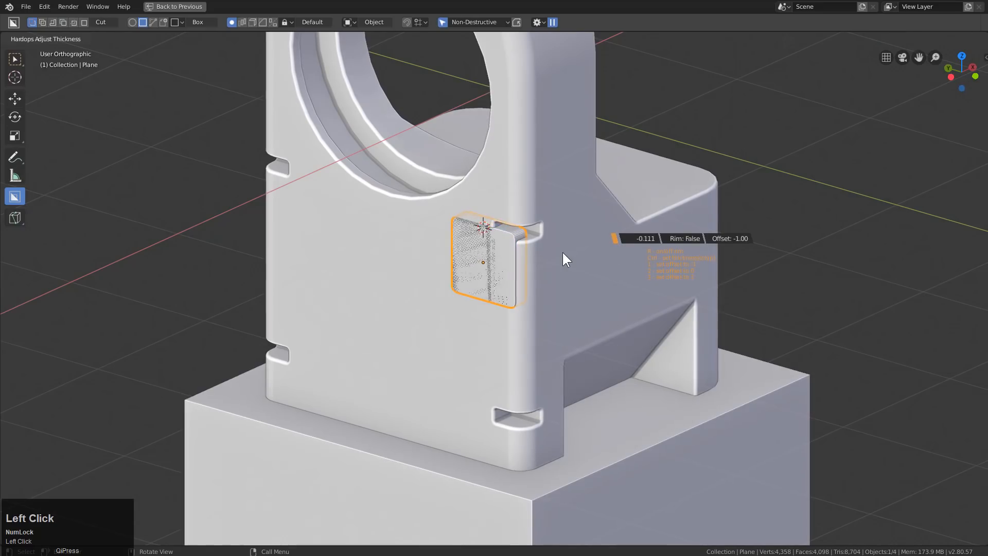
key("2")
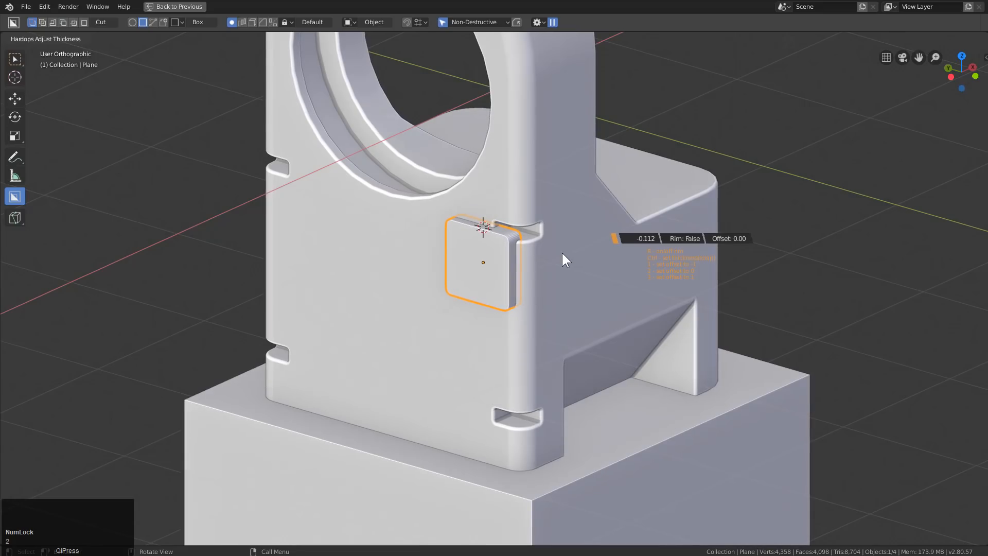
left_click(561, 255)
Scale the thickened panel down slightly and raise it about 0.056 m along global Z toward the upper corner notch
key("KP_Decimal")
scroll(667, 283, "down", 3)
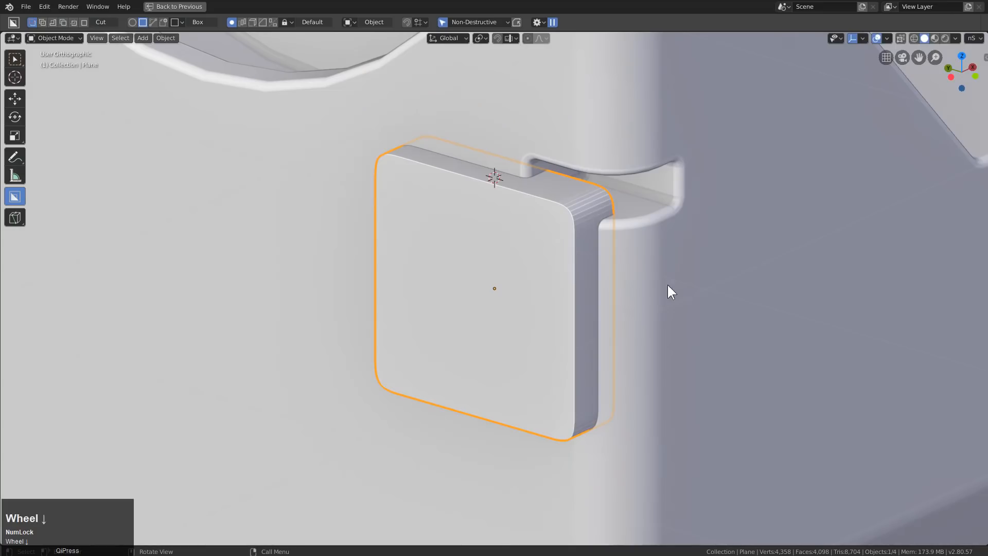
key("s")
key("g")
key("z")
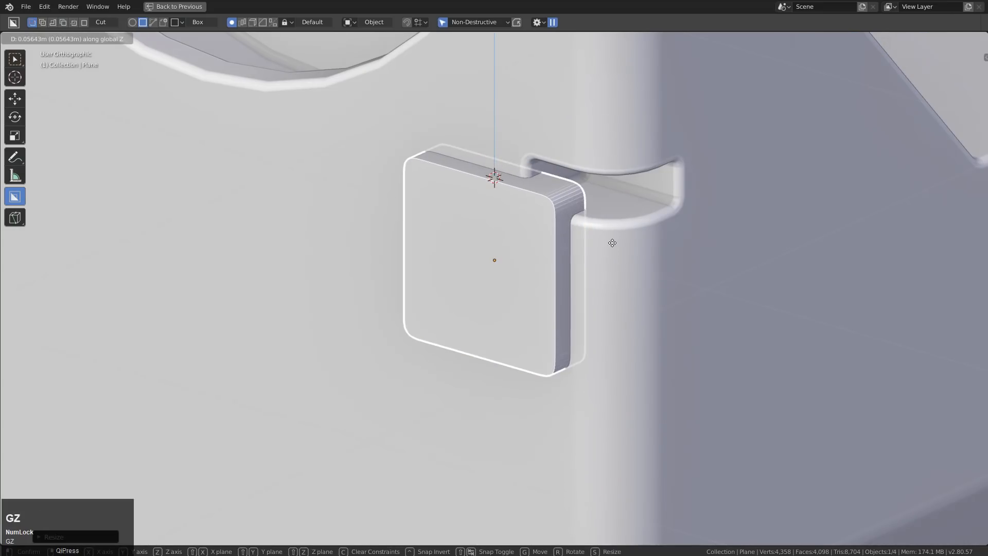
left_click(613, 247)
Subtract the small panel from the notched upright block with a Difference boolean
middle_click_drag(613, 247, 591, 265)
scroll(612, 266, "down", 4)
left_click(613, 266, "shift")
key("q")
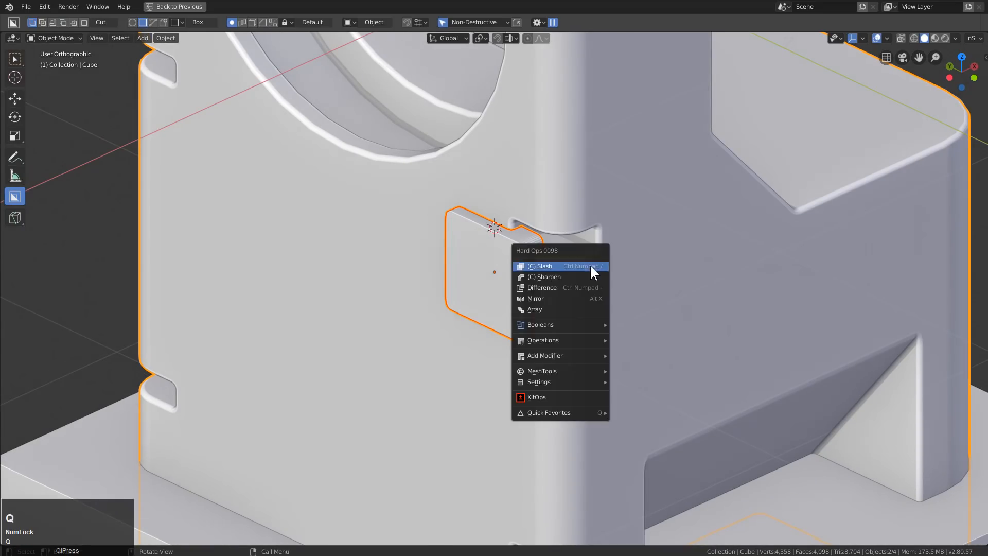
left_click(578, 285)
middle_click_drag(559, 278, 550, 189)
scroll(564, 254, "up", 3)
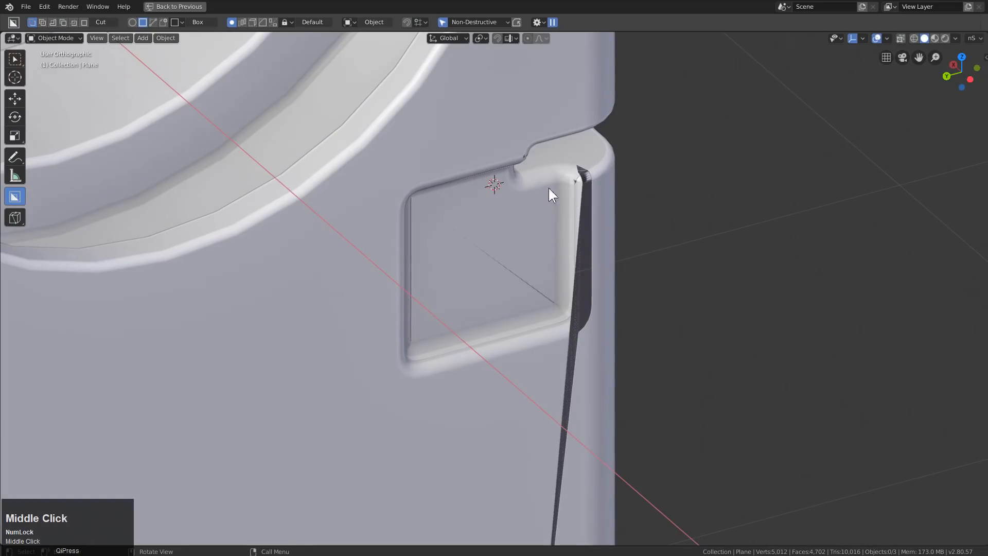
Reduce the last bevel's width on the notched block to about 0.003
left_click(592, 191)
key("q")
mouse_move(589, 252)
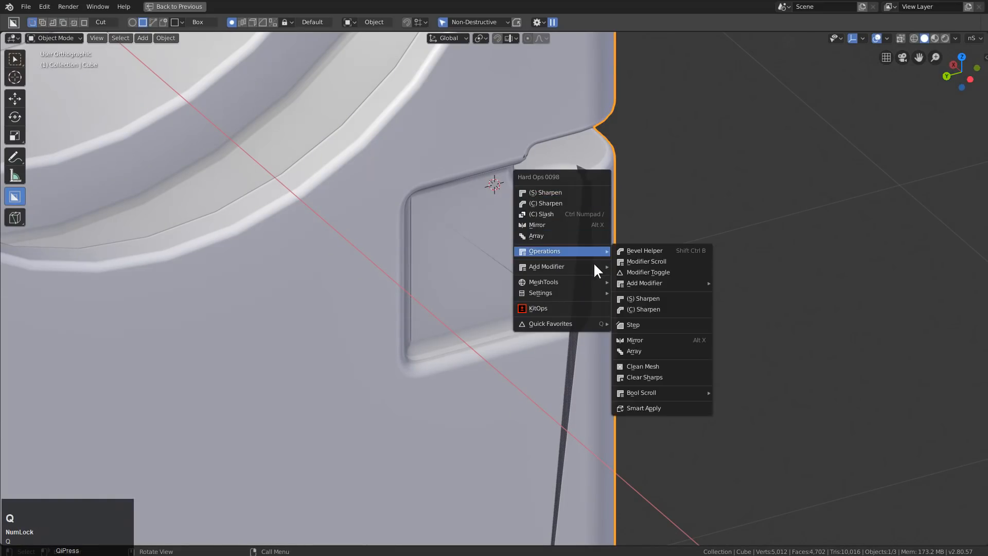
left_click(643, 260)
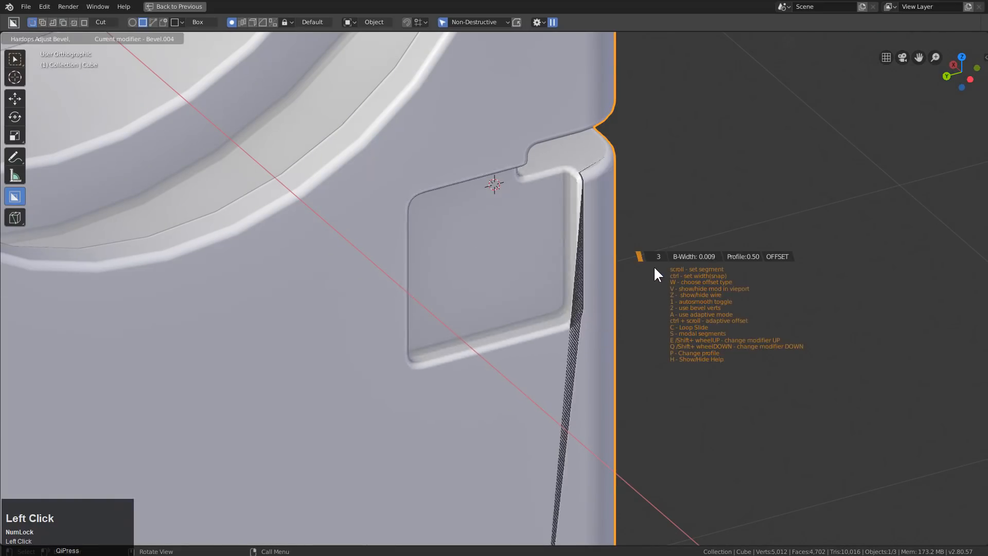
key("shift")
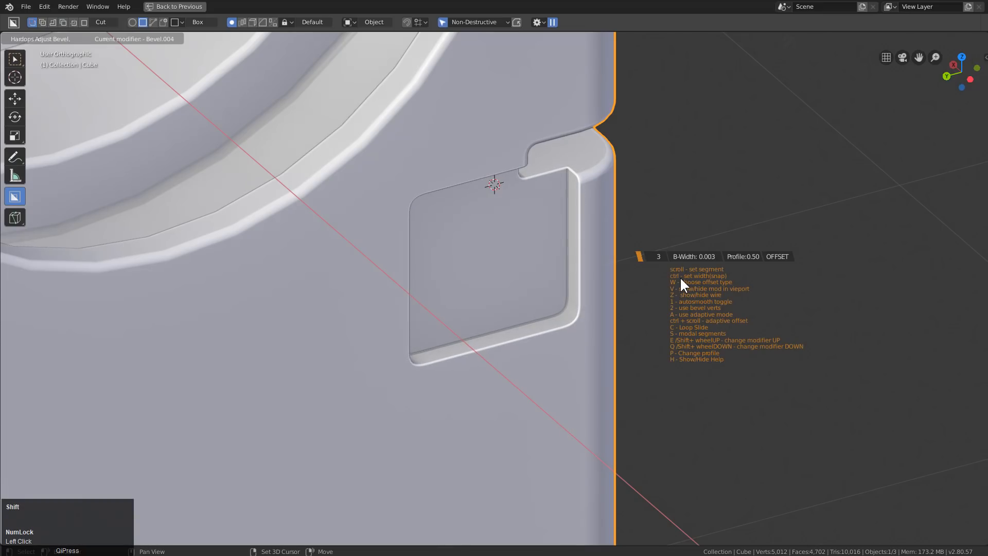
left_click(681, 276)
Readjust the notched block's last bevel to a width of about 0.005
scroll(656, 291, "down", 2)
middle_click_drag(656, 292, 660, 299)
key("q")
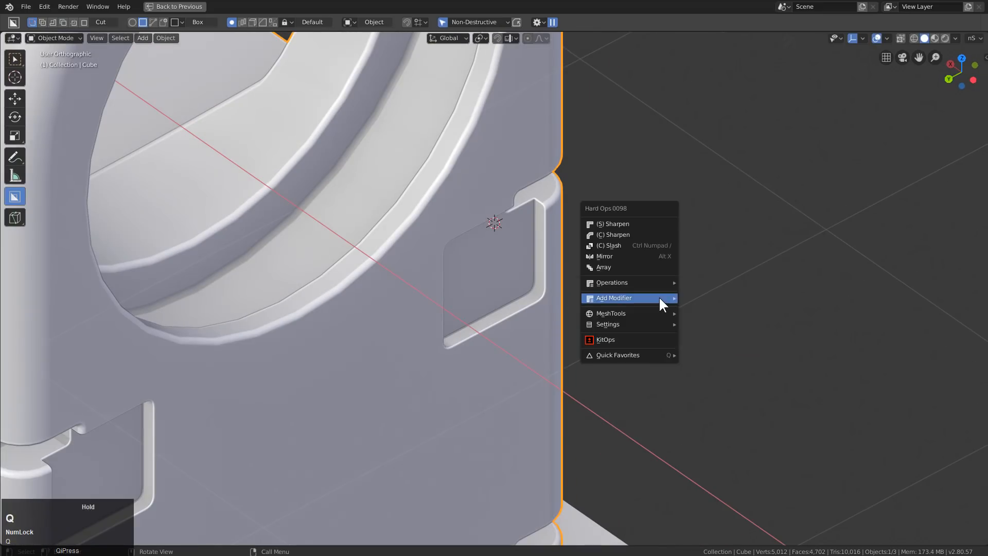
mouse_move(659, 298)
left_click(689, 296, "shift")
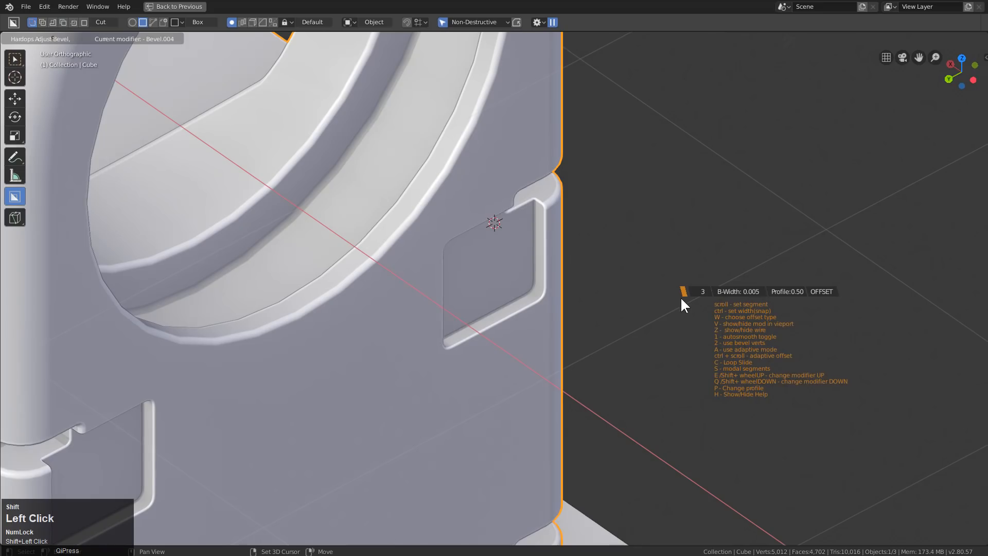
left_click(682, 297, "shift")
Reveal the boolean cutters and array the square panel cutter along its Y axis with 2 copies, reaching the lower corner notch
middle_click_drag(653, 287, 515, 210, "shift")
scroll(579, 263, "down", 2)
scroll(515, 211, "down", 2)
middle_click_drag(582, 289, 592, 323)
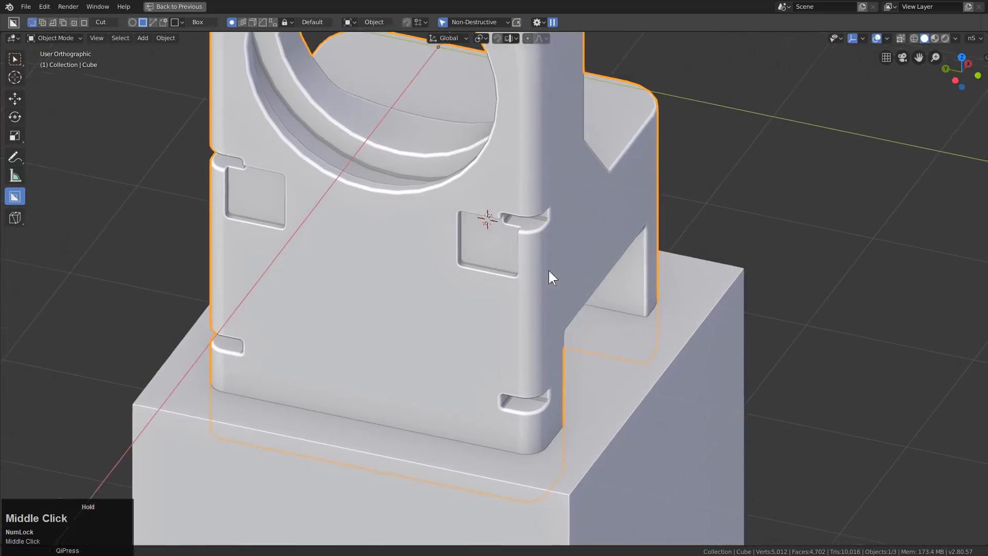
middle_click_drag(549, 270, 452, 205)
middle_click_drag(509, 348, 495, 306)
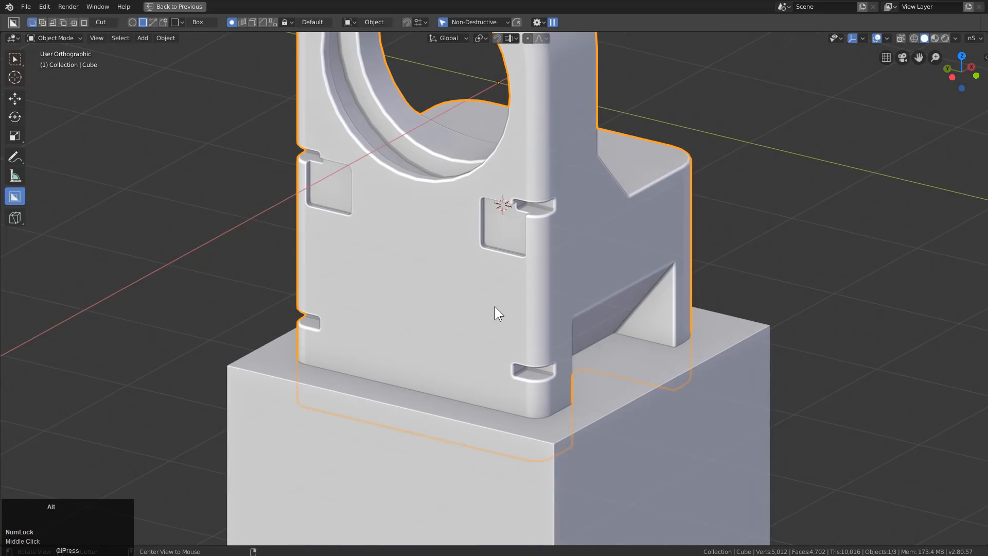
key("shift+3")
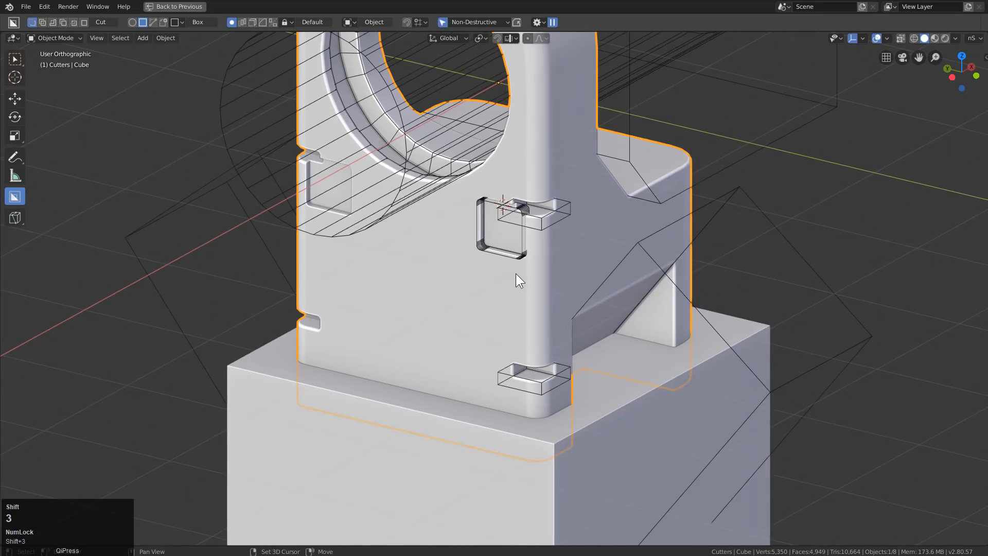
left_click(520, 251)
key("q")
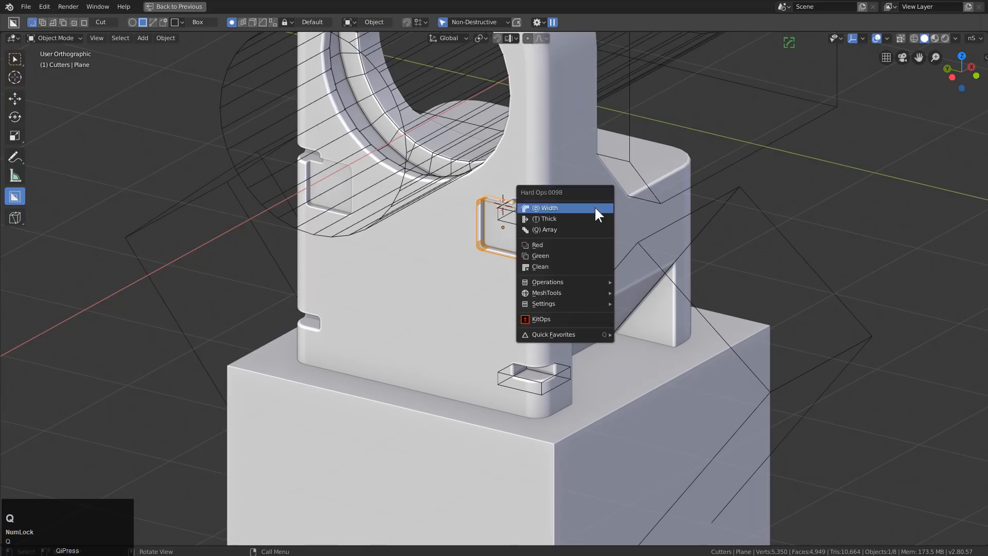
left_click(576, 228)
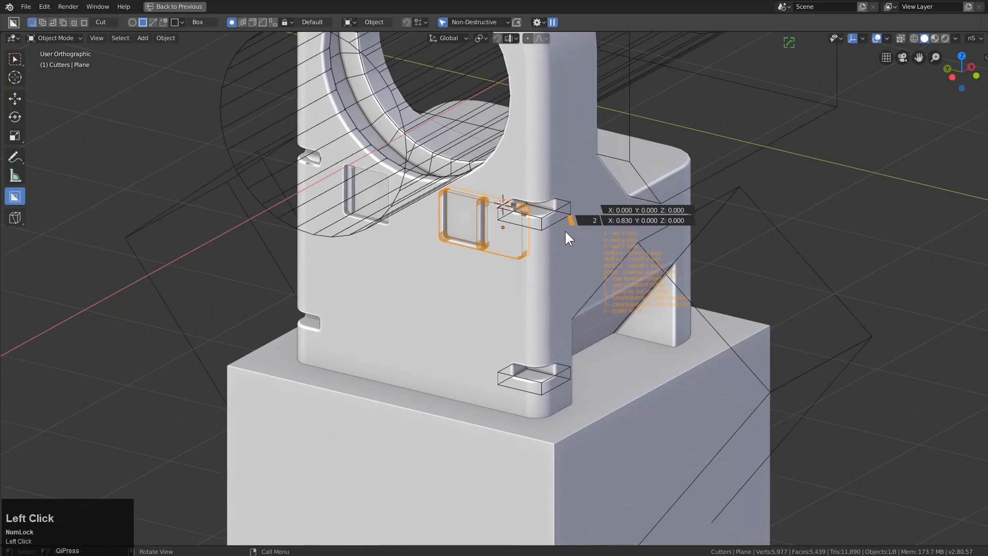
key("x")
key("y")
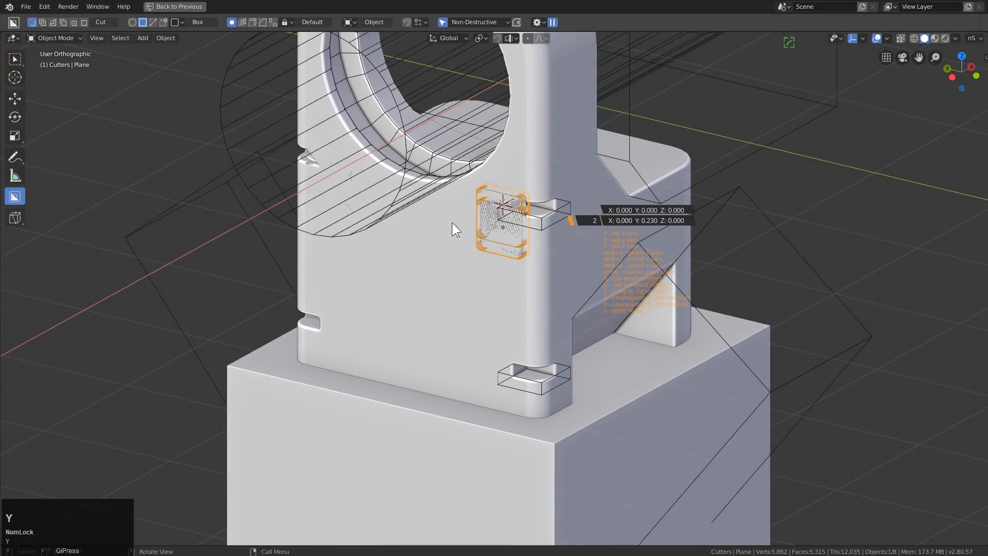
left_click(226, 228)
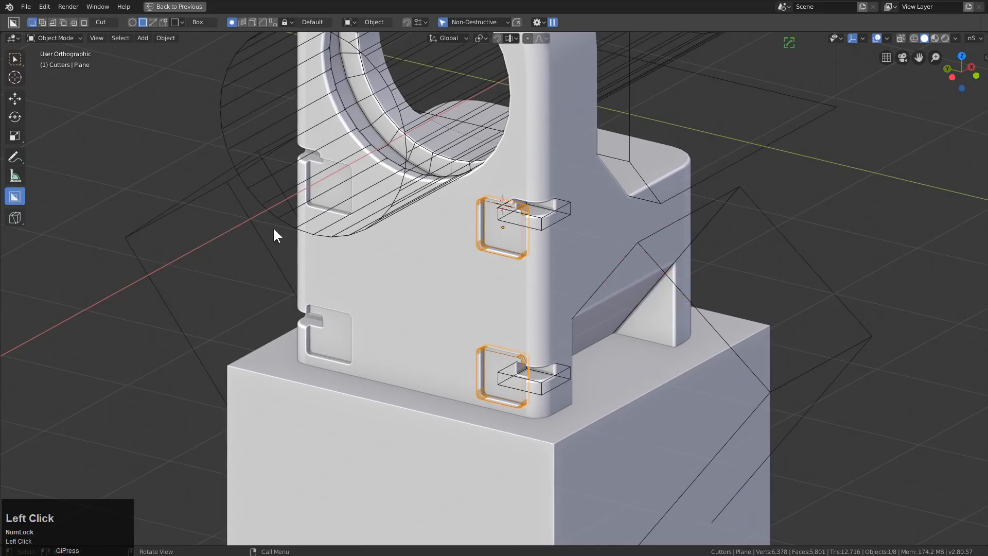
Hide the cutters, add a new plane, clear its location and rotate it 90° in the front view
scroll(479, 276, "down", 1)
scroll(478, 270, "down", 3)
middle_click_drag(498, 261, 523, 286)
key("shift+a")
mouse_move(525, 283)
left_click(555, 285)
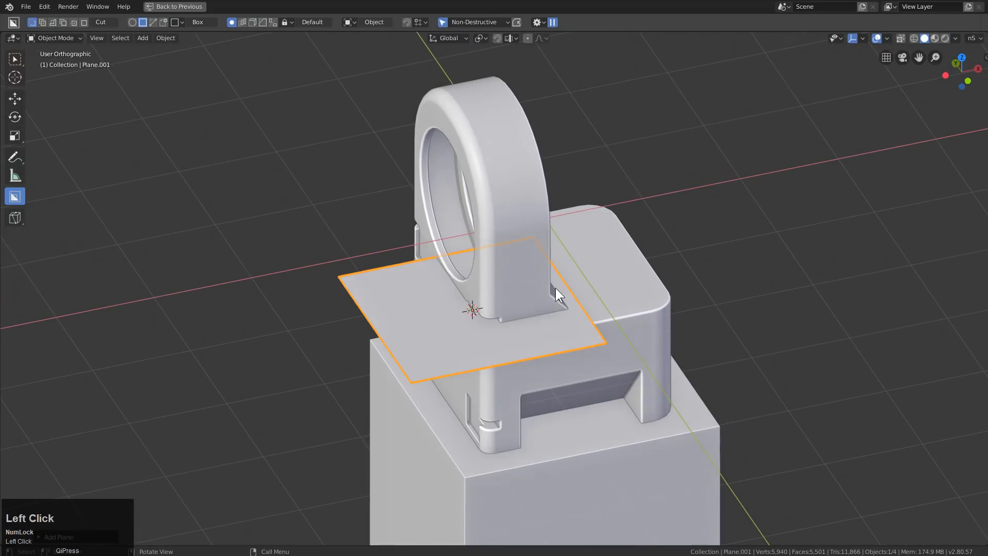
key("KP_1")
key("alt+g")
type("g")
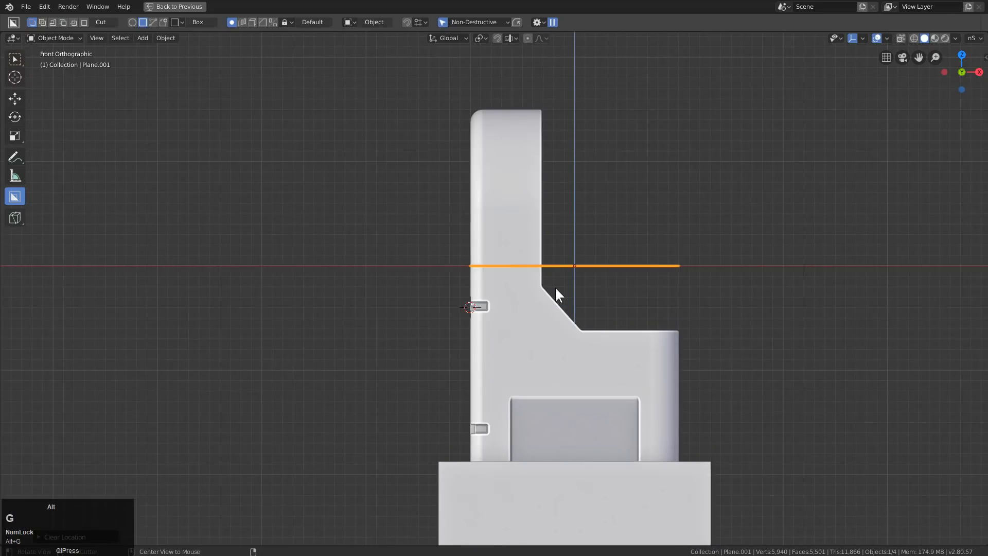
type("r90")
key("Return")
Enlarge the vertical plane and position it so that it slices through the upright and extends above its rounded end
key("s")
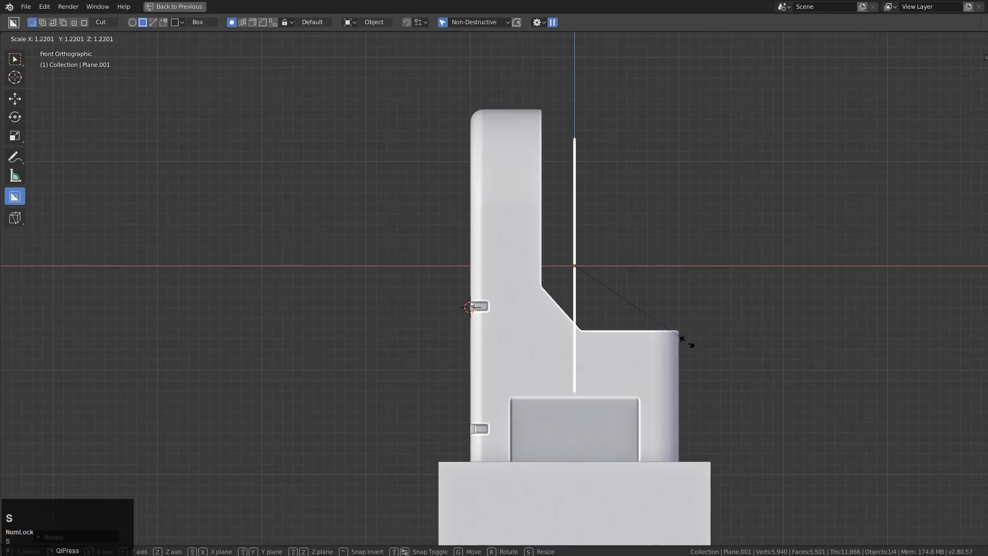
left_click(745, 397)
key("g")
left_click(673, 302)
key("g")
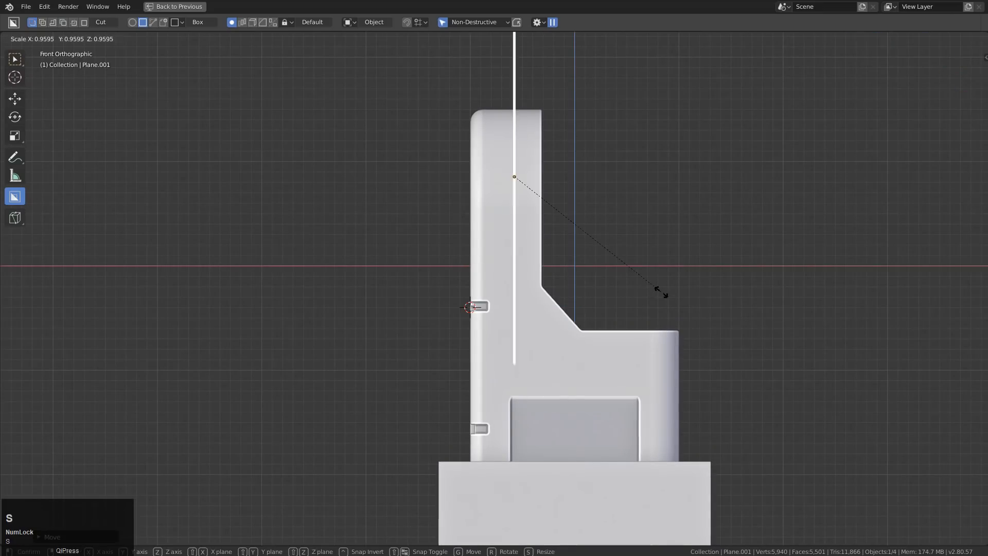
Give the large vertical plane a thickness of about -0.010 with its offset set to 0
middle_click_drag(619, 301, 632, 299)
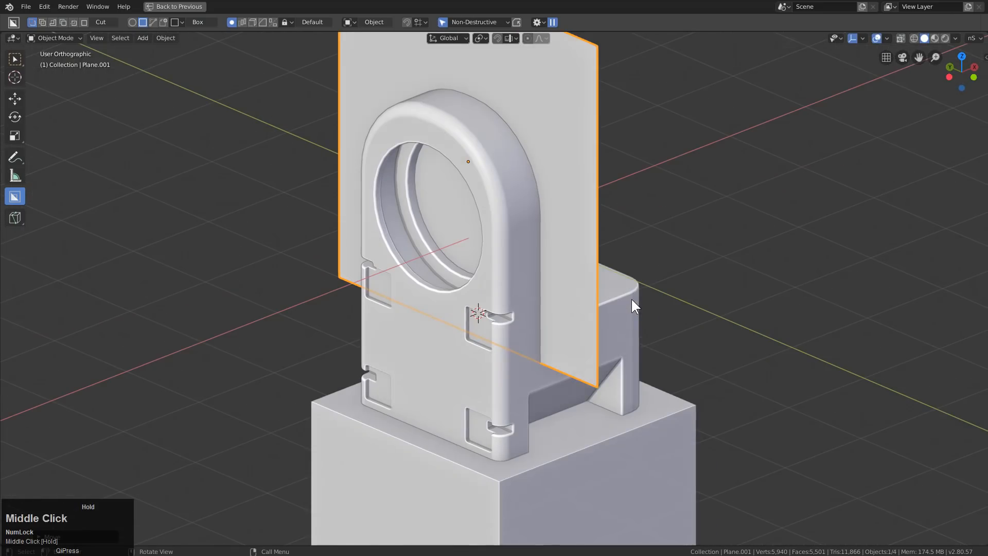
key("q")
left_click(627, 283)
key("2")
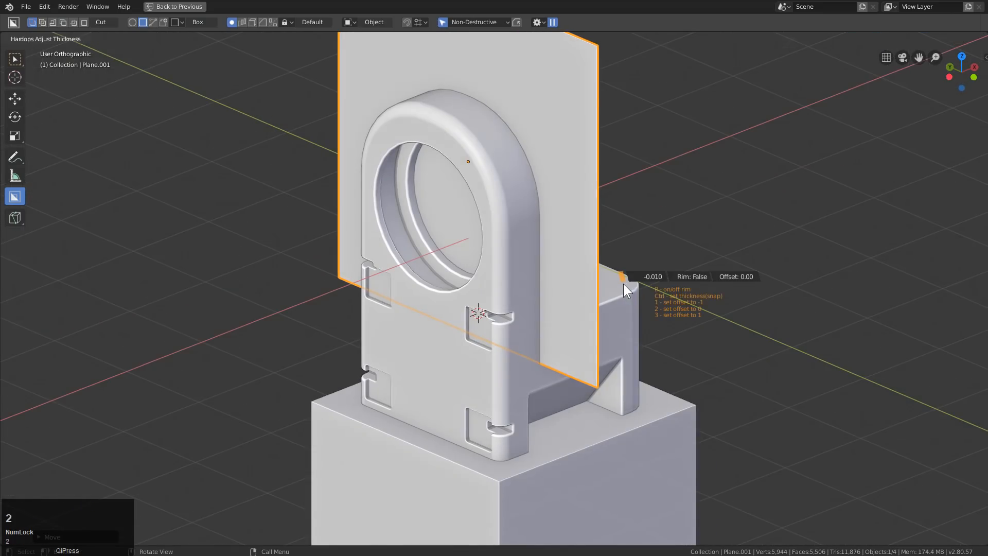
left_click(624, 285)
Fine-tune the large plane's thickness to a thin seam width
middle_click_drag(624, 286, 559, 317)
scroll(564, 255, "up", 1)
middle_click_drag(550, 230, 529, 307, "shift")
scroll(529, 307, "up", 2)
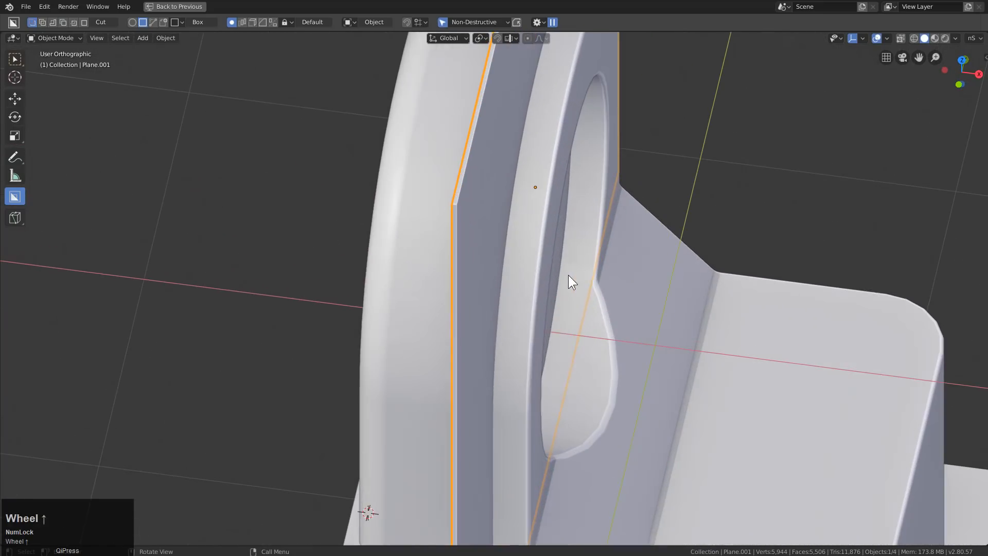
key("q")
left_click(569, 275)
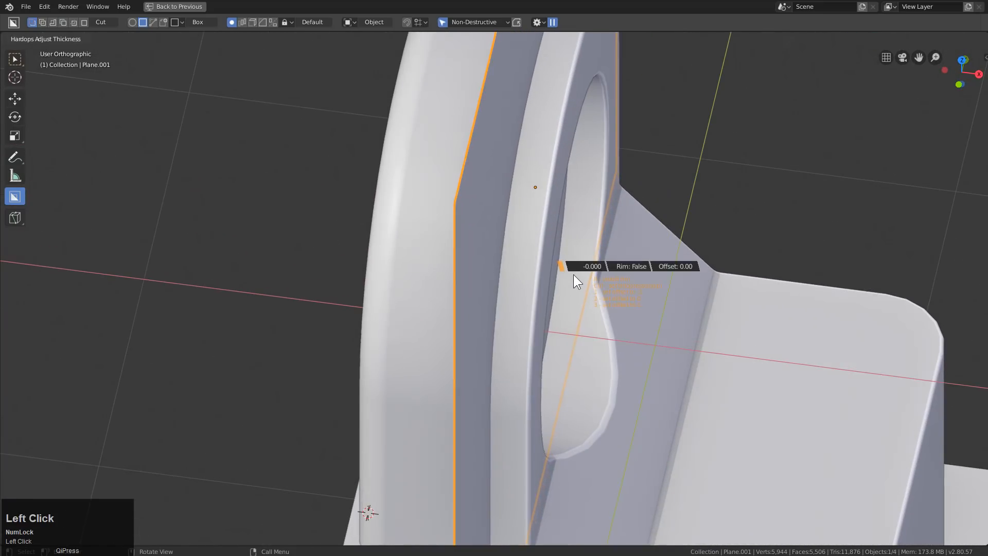
left_click(564, 264, "shift")
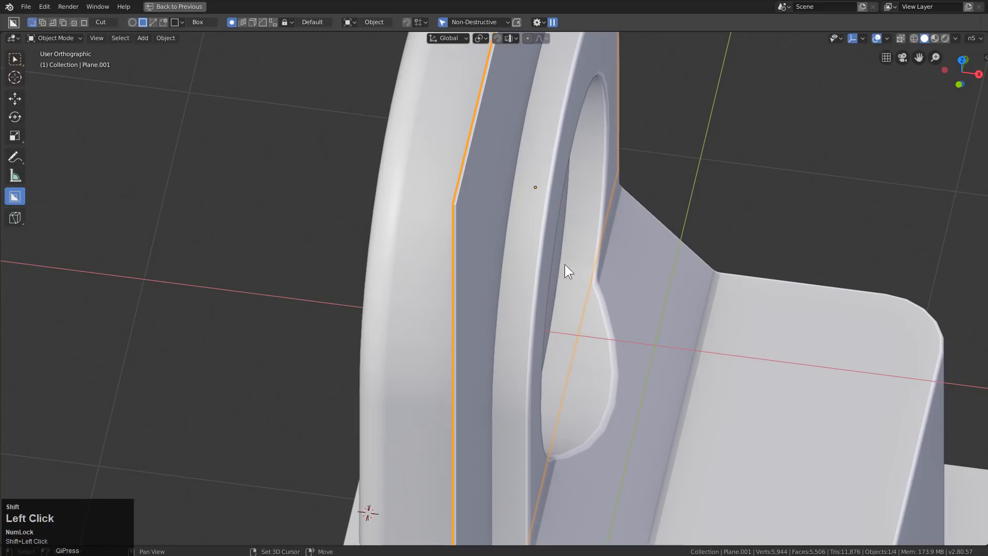
Subtract the thin plane from the upright block with a Difference boolean to cut a seam groove
left_click(631, 270, "shift")
key("q")
left_click(616, 297)
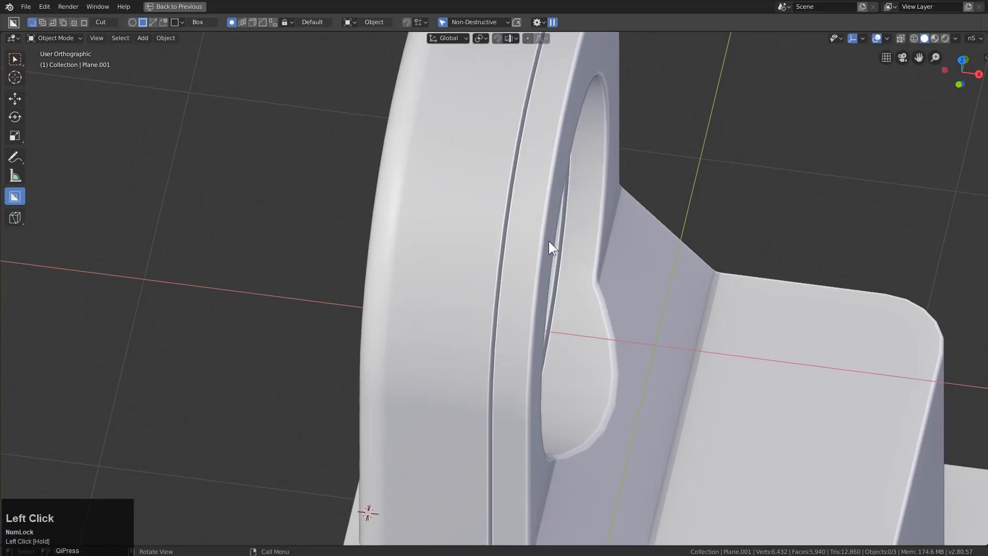
scroll(492, 258, "down", 8)
middle_click_drag(485, 286, 517, 278)
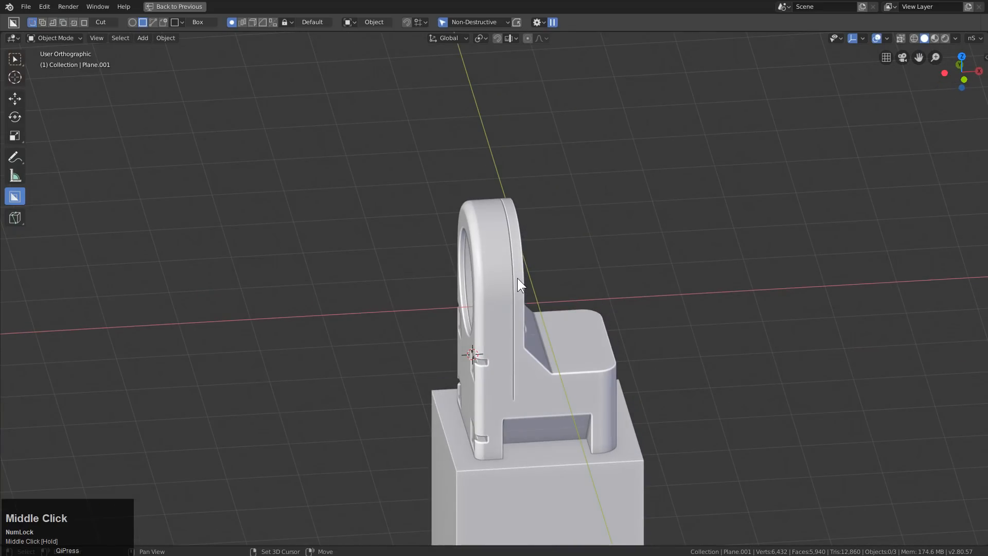
Reveal the cutters and extrude the seam plane's lower edge diagonally, and again about 1.52 m along global X past the block
key("shift+3")
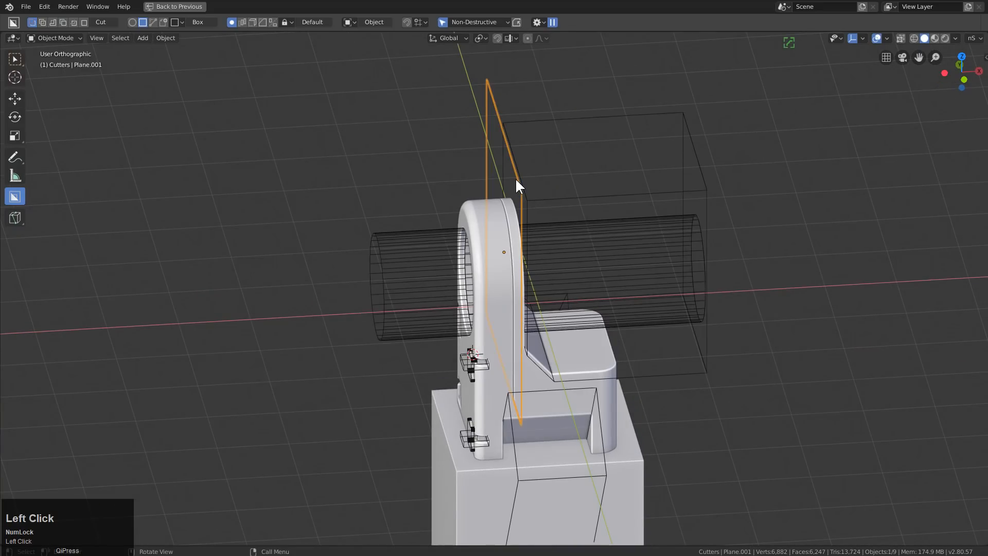
key("KP_1")
key("KP_Decimal")
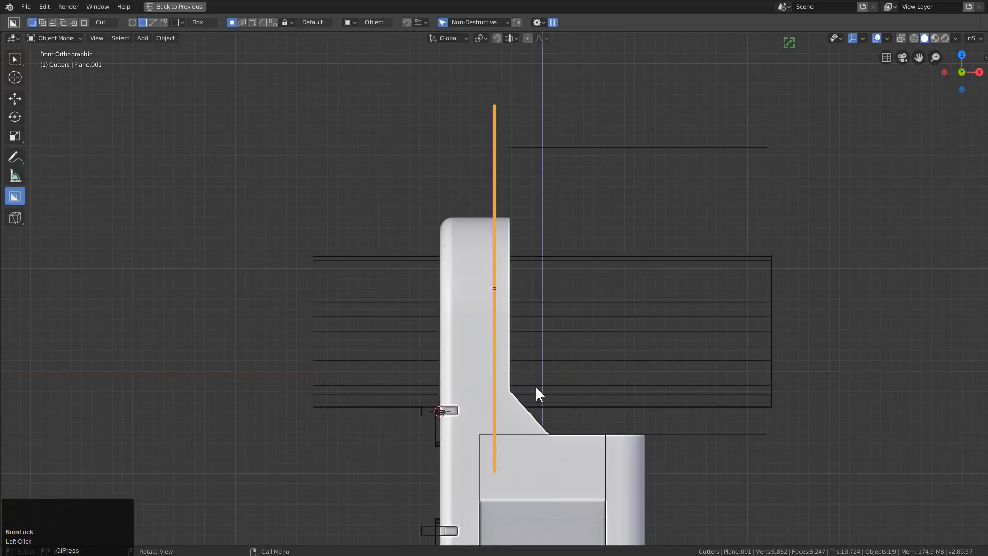
middle_click_drag(512, 404, 519, 266, "shift")
key("Tab")
scroll(520, 278, "up", 2)
key("2")
left_click(548, 328)
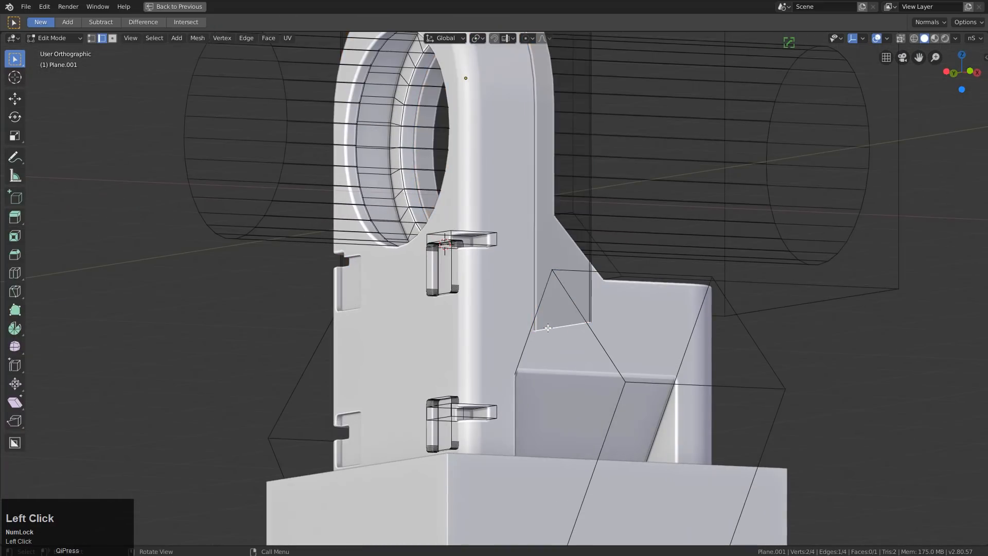
key("KP_1")
key("e")
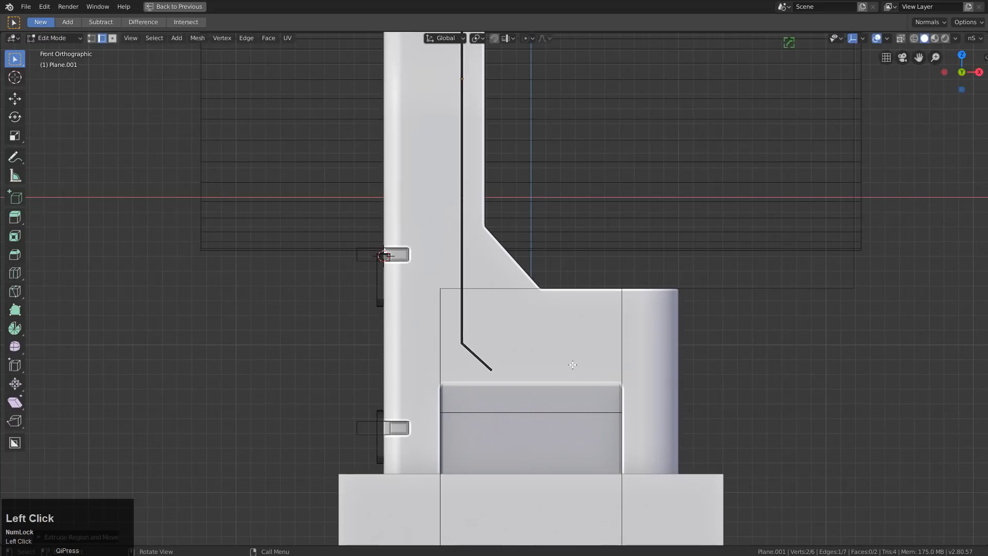
key("x")
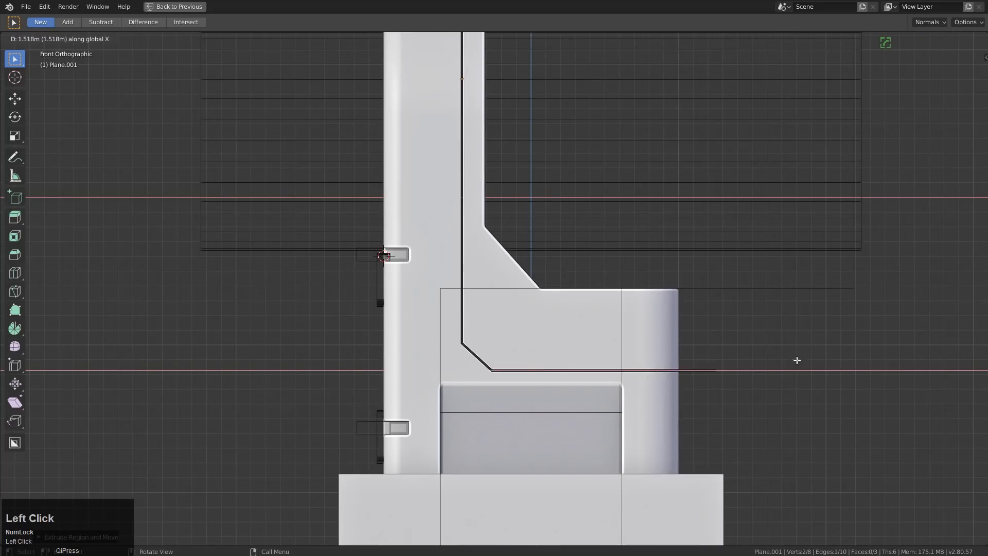
Leave mesh editing and raise the seam plane about 0.45 m along global Z so its horizontal leg runs near the ledge's upper edge
key("Tab")
middle_click_drag(579, 283, 588, 348, "shift")
key("g")
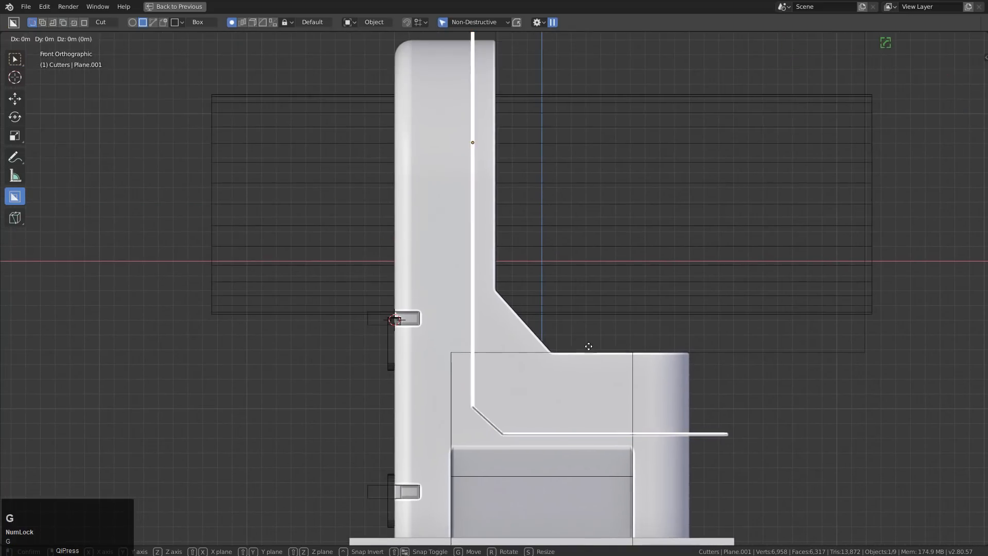
key("z")
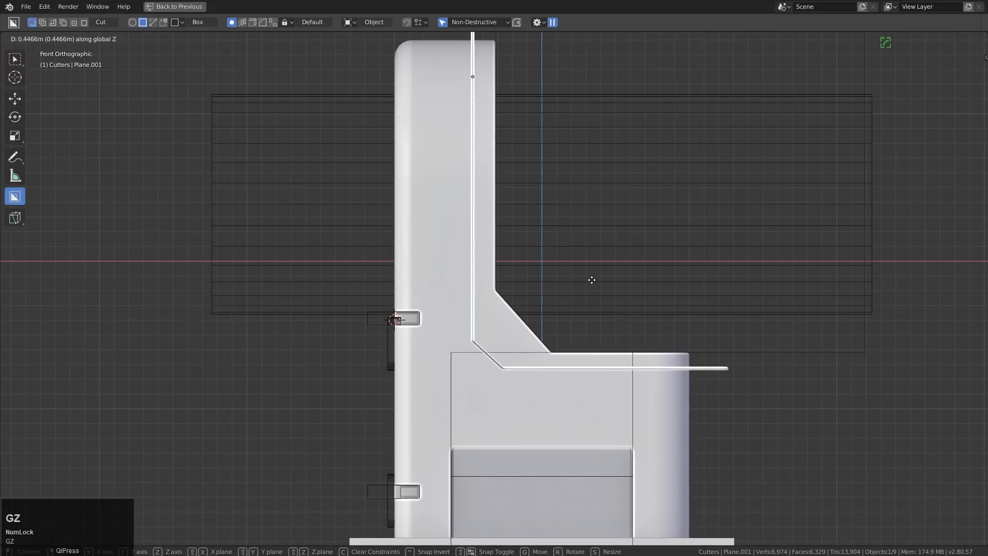
left_click(592, 280)
middle_click_drag(592, 282, 433, 289)
scroll(506, 361, "up", 2)
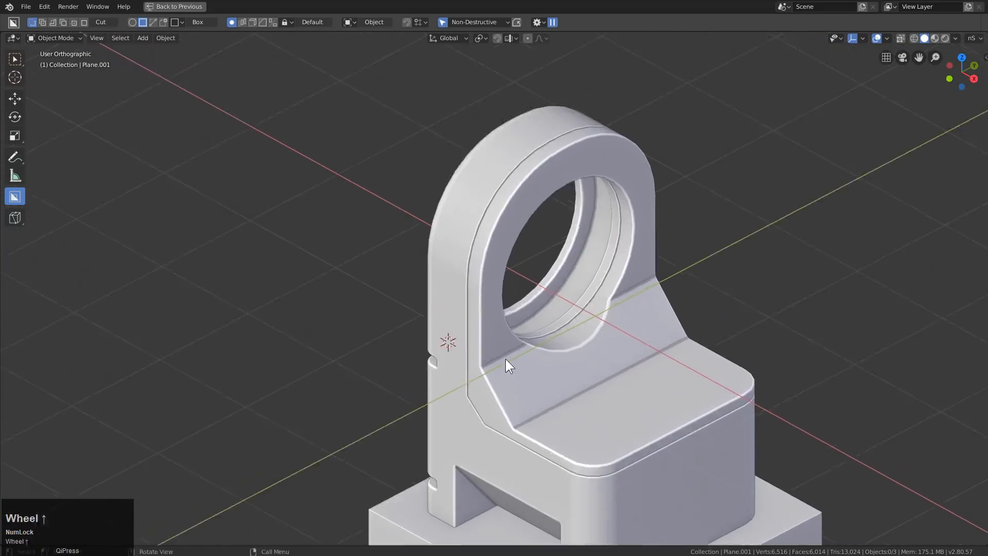
Place the 3D cursor on the upright block's side seam and add a cube there, scaled down to a small block
right_click(462, 298, "shift")
key("shift+a")
left_click(535, 309)
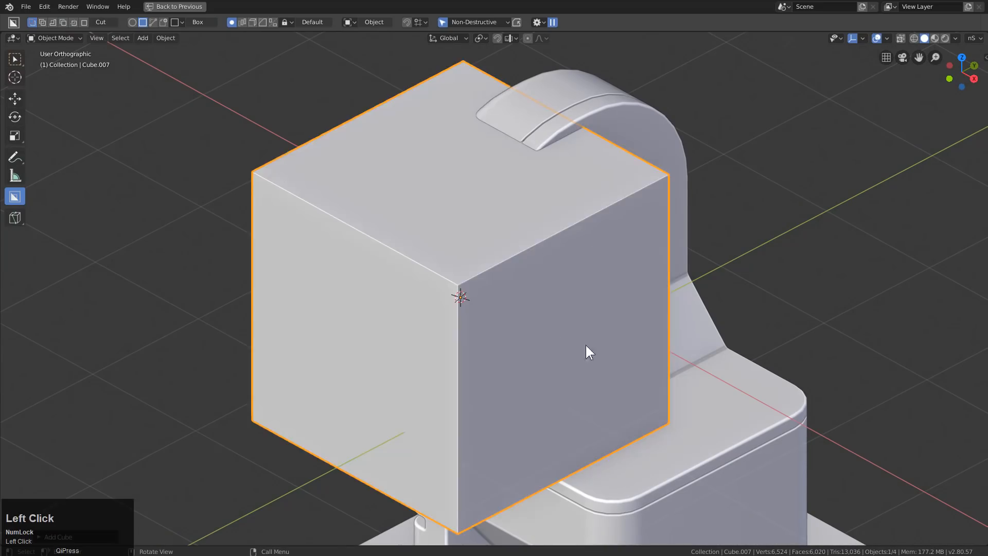
key("s")
left_click(471, 311)
key("KP_Decimal")
scroll(616, 335, "down", 3)
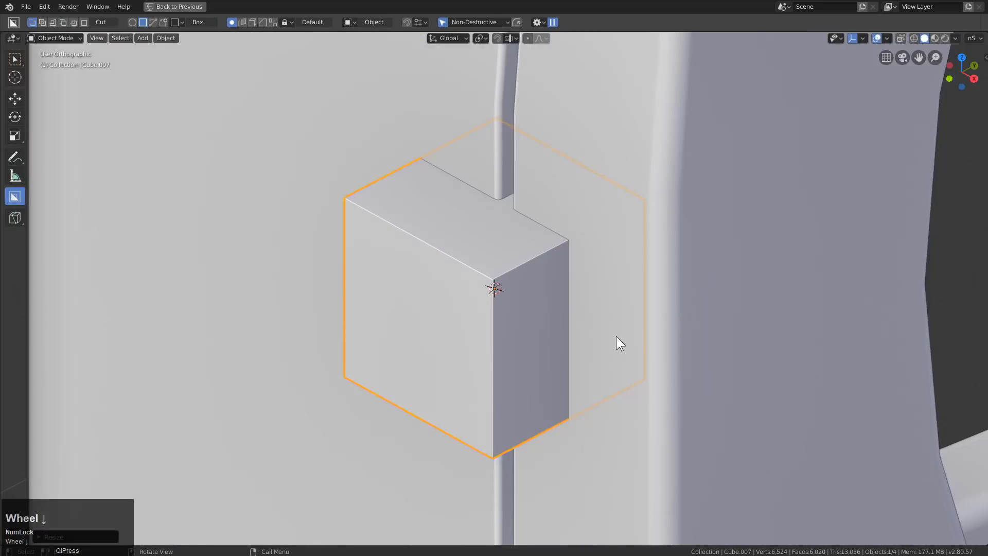
Shrink the small cube further and stretch it along Z into a narrow upright block over the seam
key("s")
left_click(565, 320)
scroll(564, 319, "down", 2)
key("s")
key("z")
left_click(569, 323)
scroll(570, 323, "down", 3)
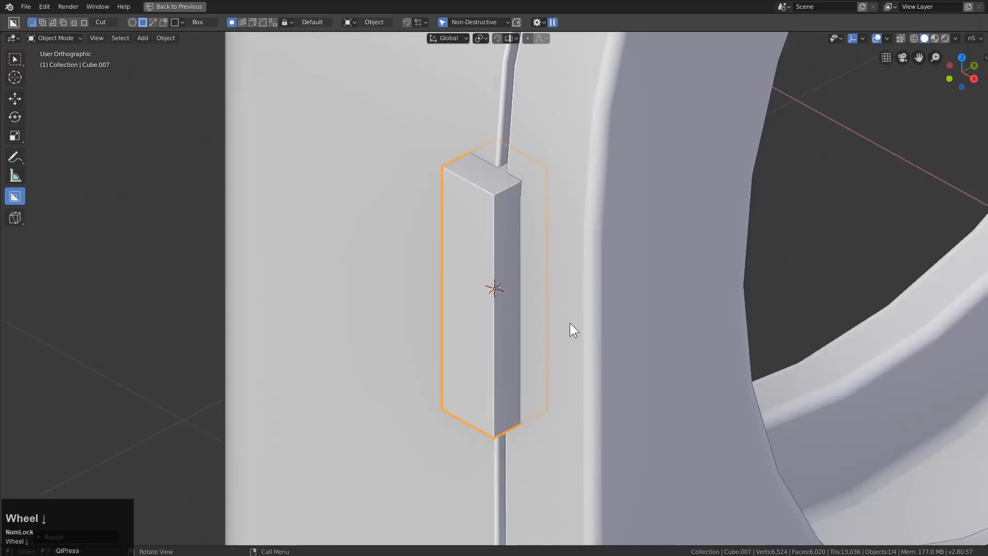
Reposition the narrow block on the seam and lower it along Z
key("g")
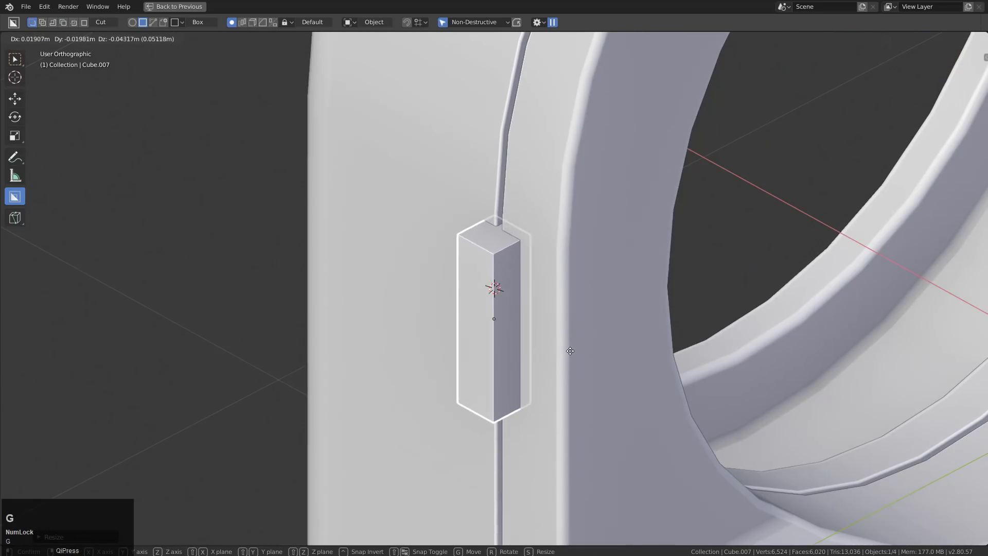
left_click(572, 346)
middle_click_drag(572, 346, 560, 311)
key("g")
key("z")
left_click(549, 407)
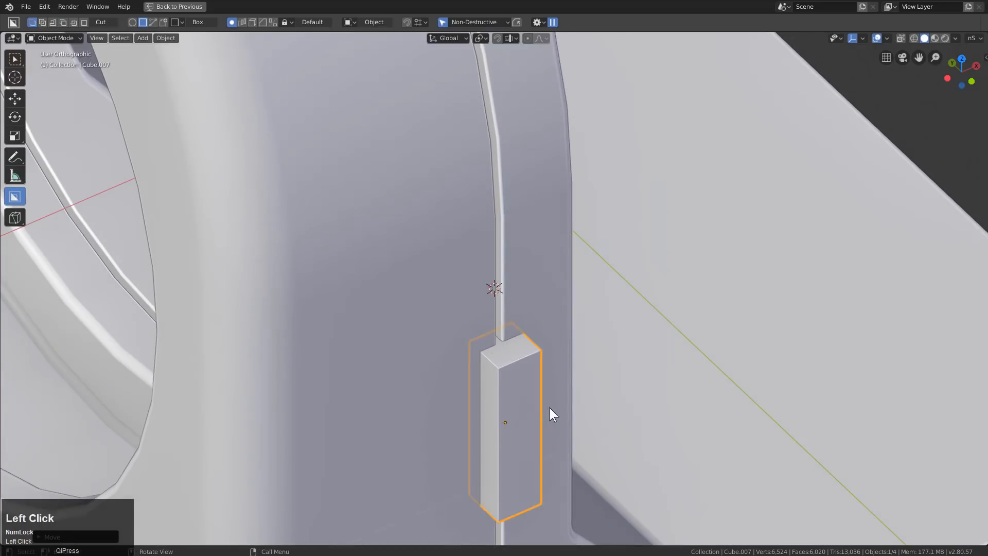
middle_click_drag(549, 407, 468, 289)
Add a centred horizontal loop cut around the narrow block and bevel it into a separate middle section
key("Tab")
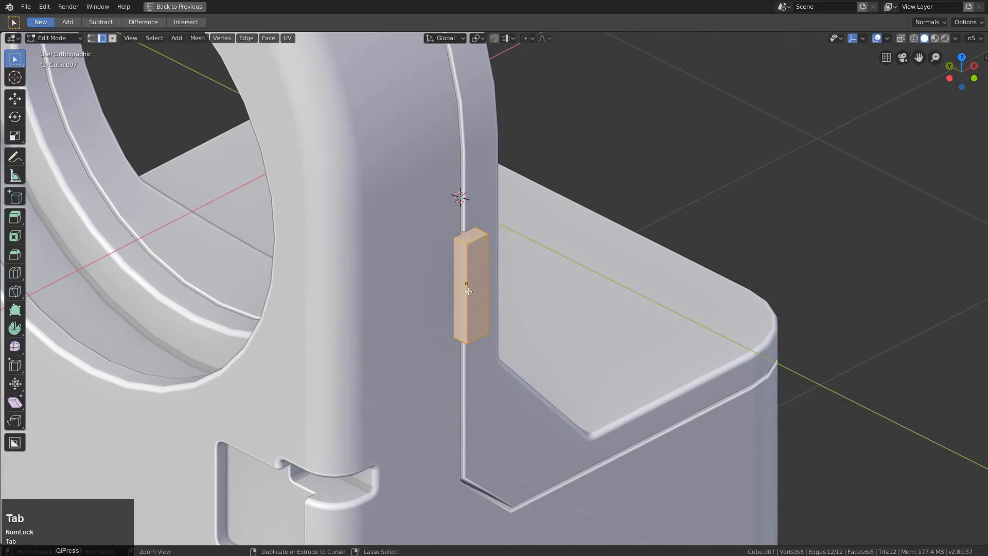
key("ctrl+r")
left_click(468, 289)
right_click(468, 289)
key("ctrl+b")
left_click(514, 326)
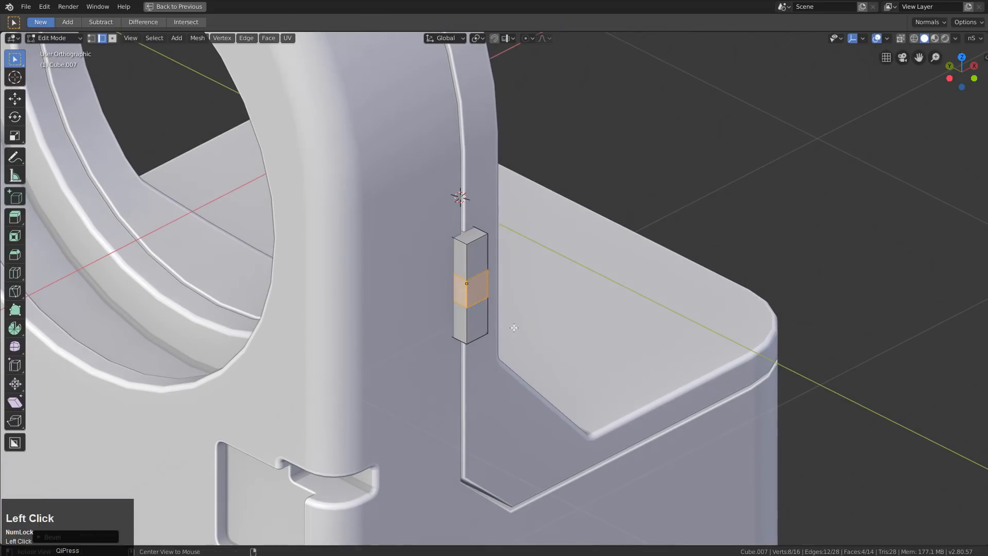
Push the inner face of the narrow block's lower section about 0.12 m along global Y into the upright
key("z")
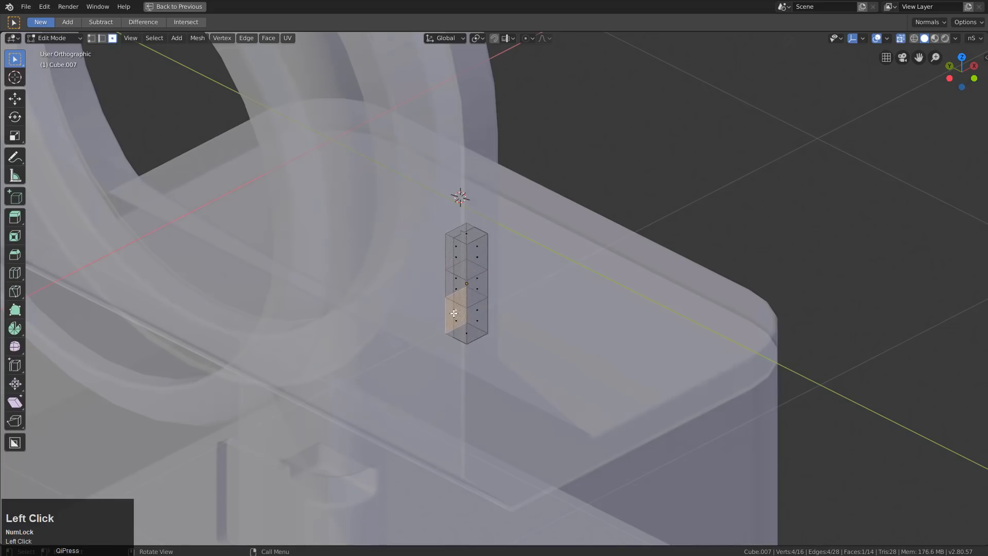
key("g")
key("x")
key("y")
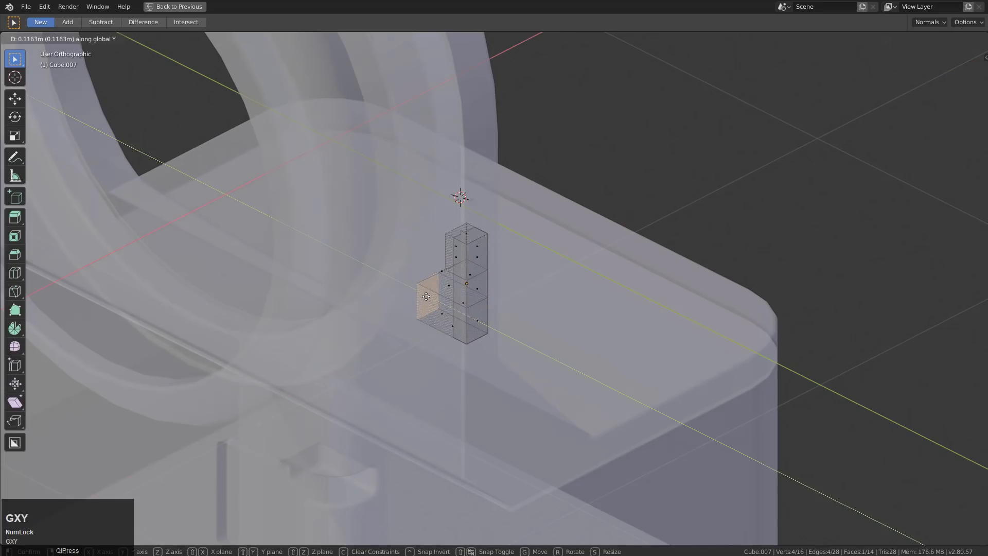
left_click(426, 296)
key("Tab")
key("z")
Lower the shaped block along the vertical seam and subtract it from the upright with a Difference boolean
key("g")
key("z")
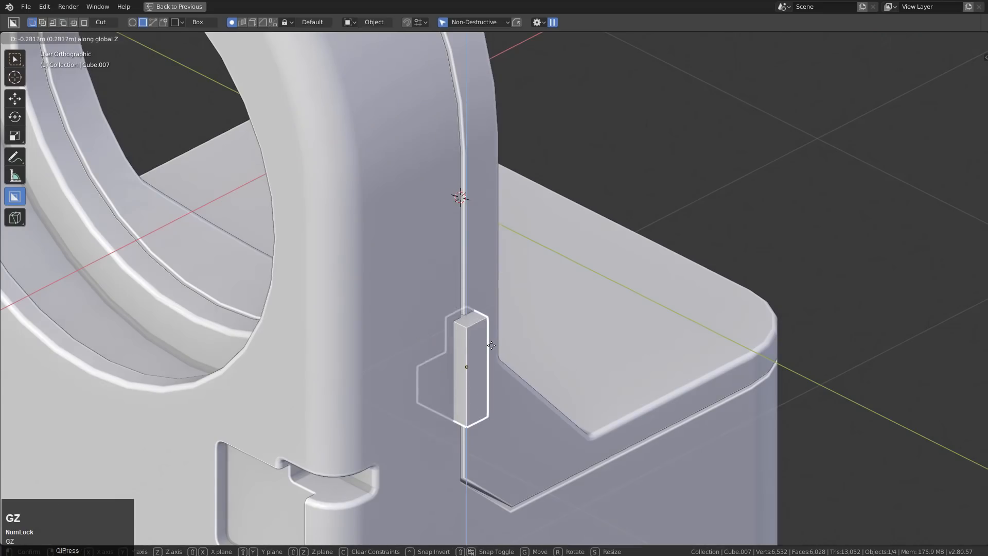
left_click(475, 264)
left_click(475, 264, "shift")
key("q")
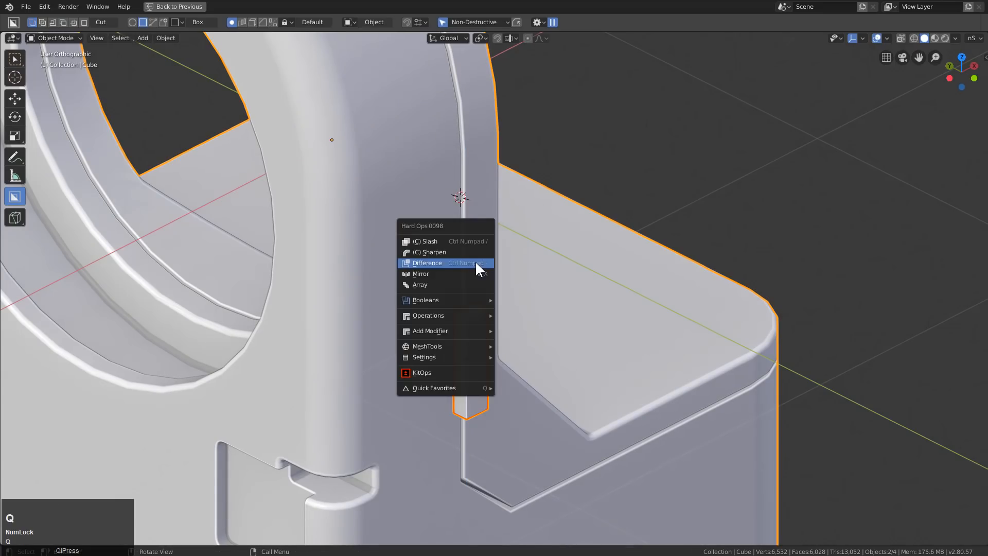
left_click(476, 263)
middle_click_drag(534, 313, 443, 243)
scroll(393, 271, "down", 3)
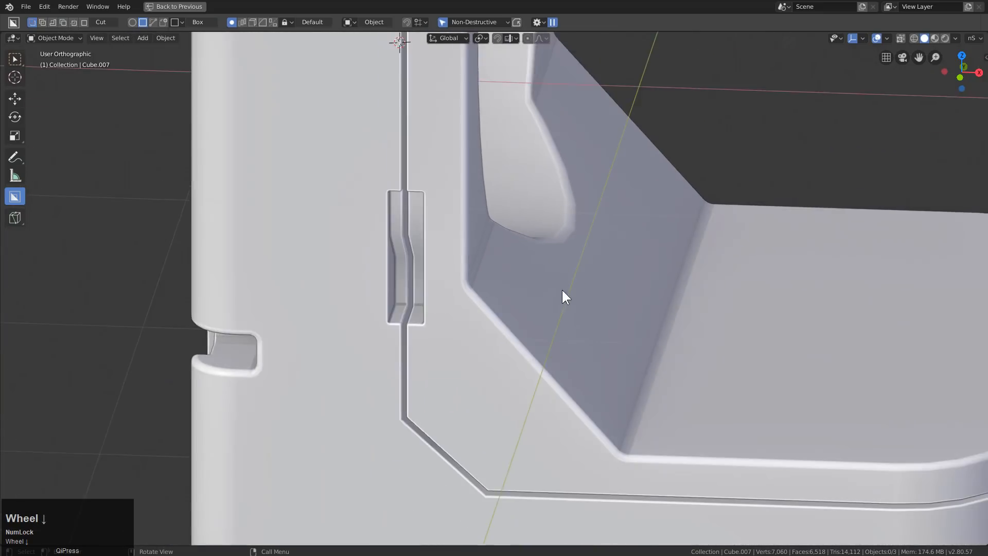
Reveal the cutters and, in front view, duplicate the seam notch cutter onto the ledge's horizontal seam
scroll(545, 298, "down", 6)
middle_click_drag(488, 309, 474, 283)
scroll(474, 283, "up", 3)
key("3")
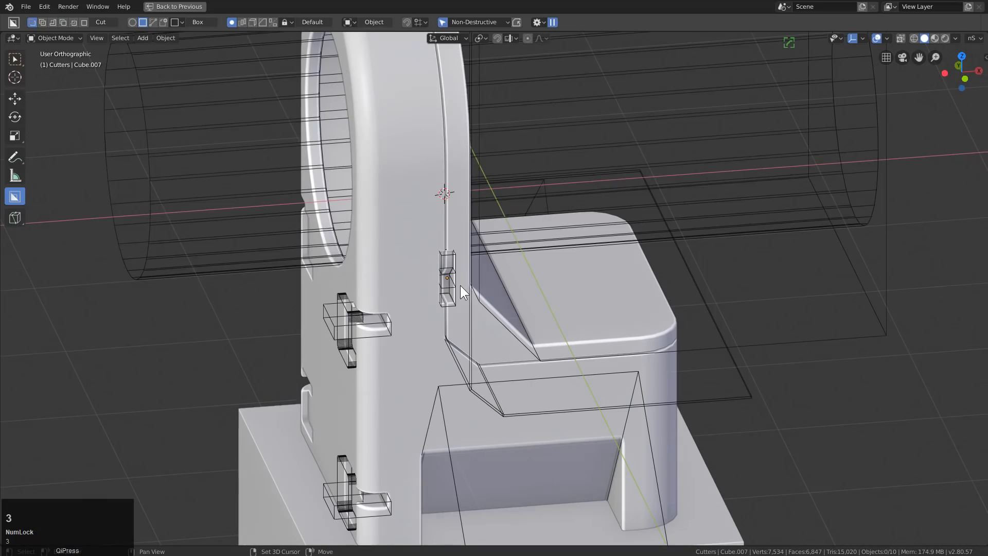
left_click(453, 269)
key("KP_1")
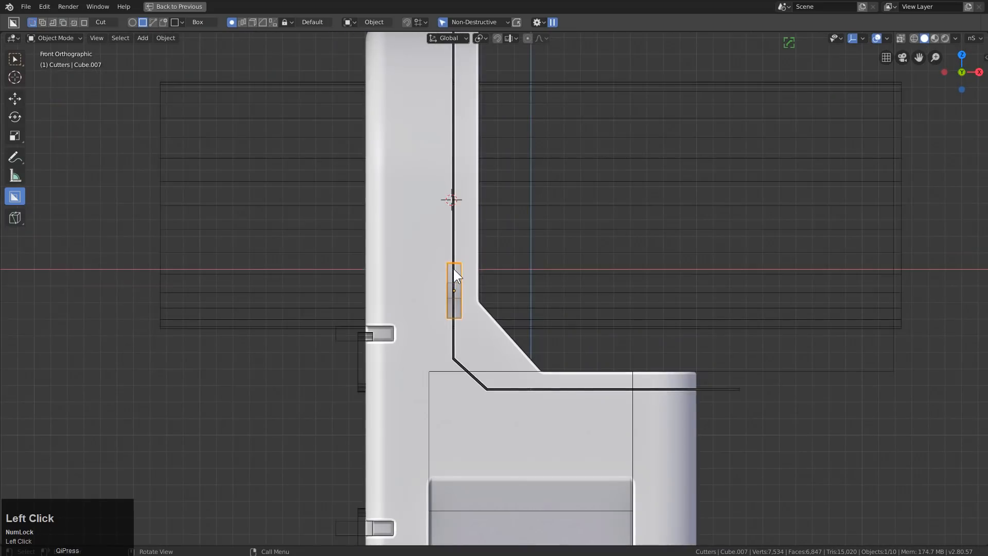
middle_click_drag(453, 269, 360, 185, "shift")
key("shift+d")
left_click(539, 331)
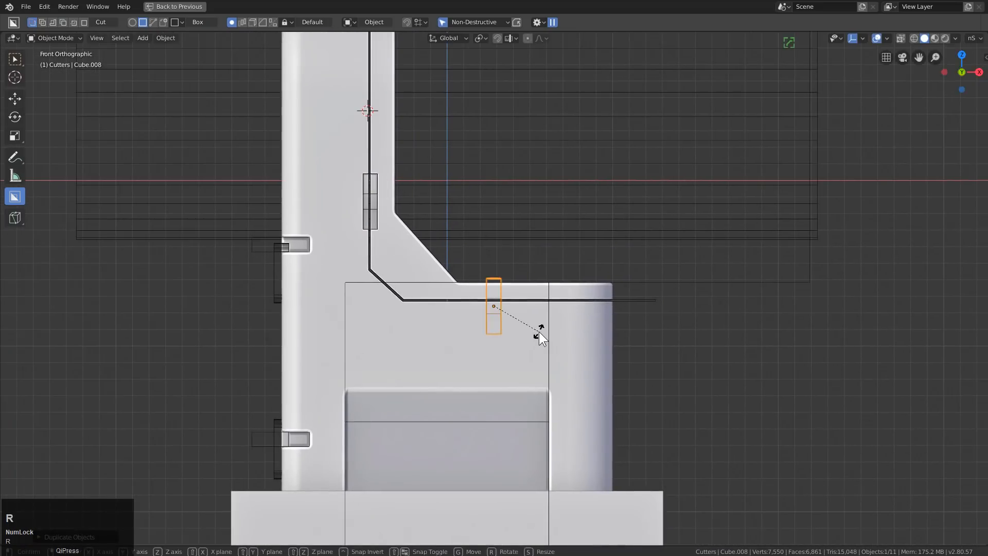
Rotate the duplicated notch cutter 90 degrees and centre it on the horizontal seam
type("r90")
key("Return")
scroll(539, 331, "up", 4)
key("g")
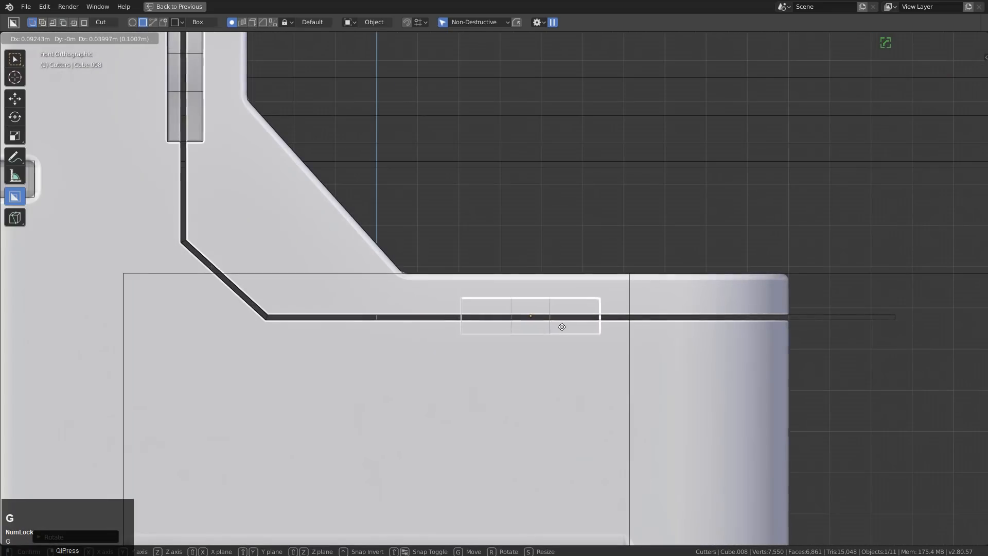
left_click(563, 328)
Subtract the rotated notch cutter from the top block with a Difference boolean
middle_click_drag(441, 289, 418, 307)
scroll(511, 225, "up", 2)
left_click(517, 224, "shift")
key("q")
left_click(517, 226)
scroll(394, 314, "down", 2)
scroll(412, 306, "down", 3)
Reset the 3D cursor to the world origin and add a cylinder there, rotated 90 degrees in front view
key("shift+c")
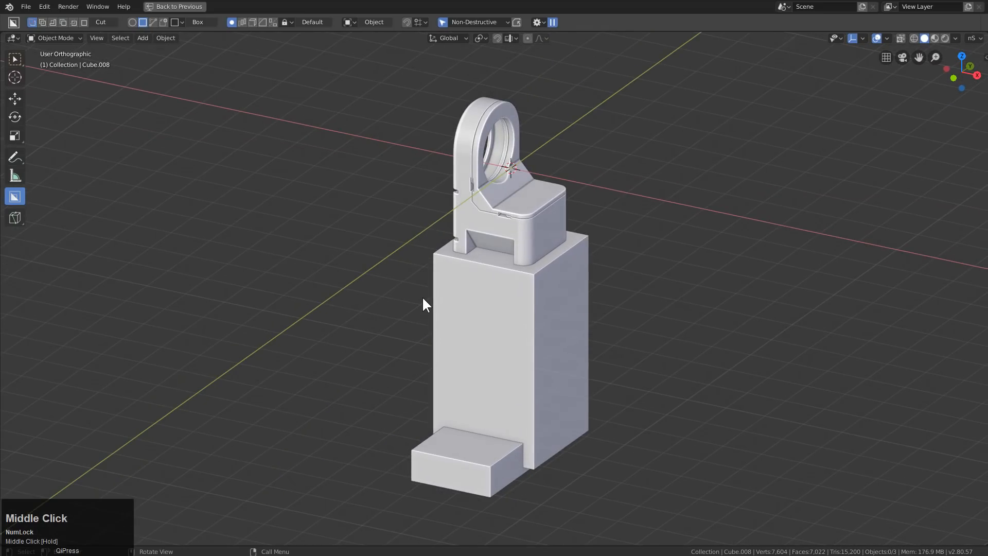
key("KP_1")
key("shift+a")
mouse_move(503, 263)
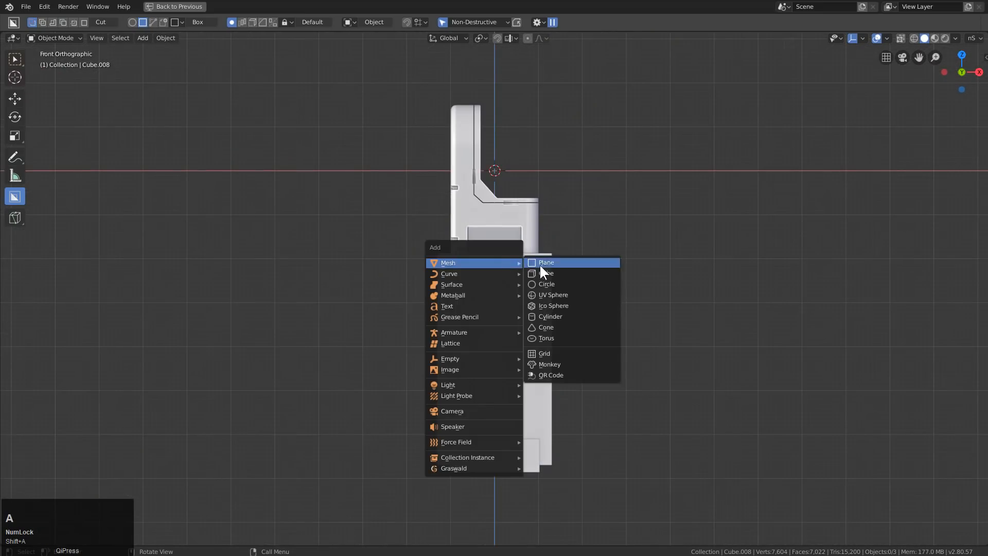
left_click(556, 315)
type("r90")
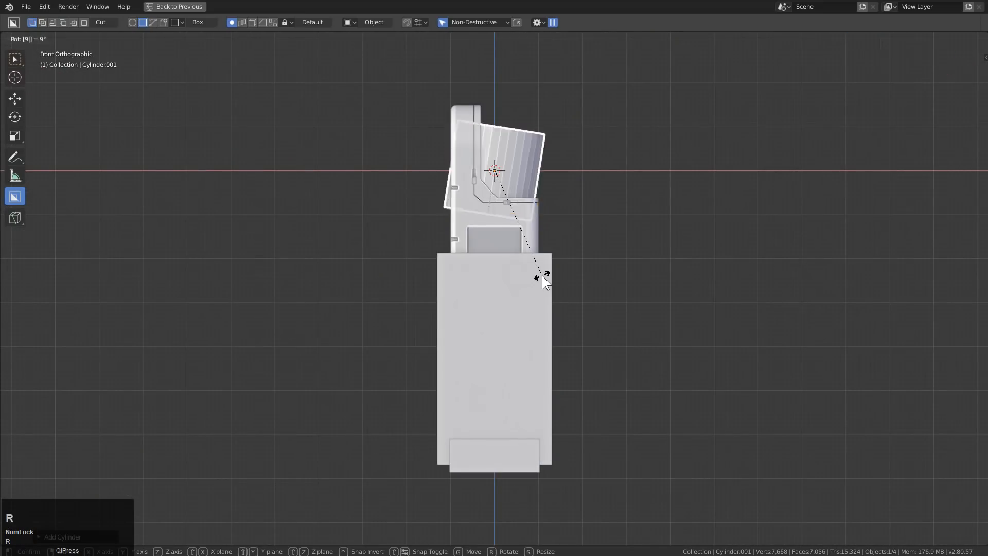
key("Return")
Sharpen the cylinder with Hard Ops, scale it down and raise it about 0.52 m along global Z
key("KP_Decimal")
key("q")
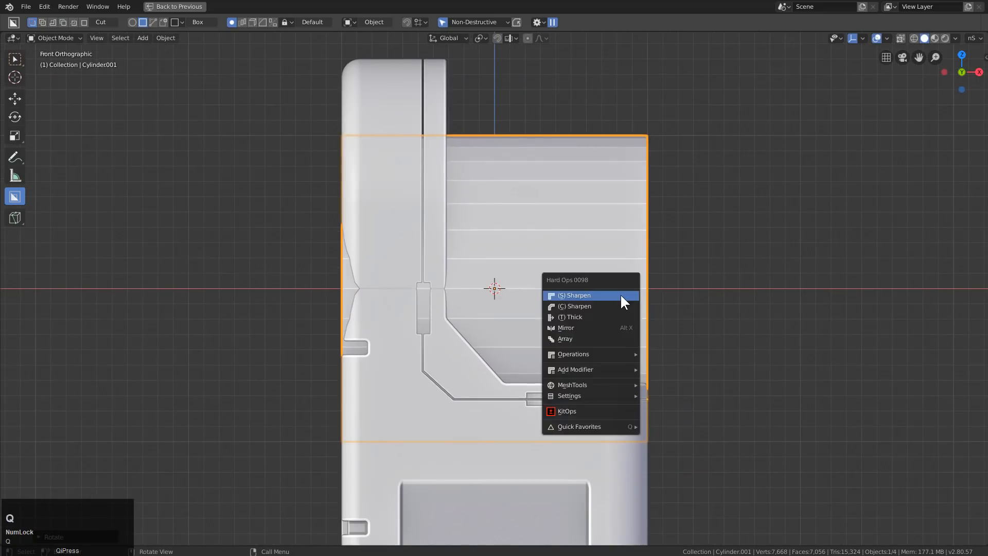
left_click(622, 302)
key("s")
key("z")
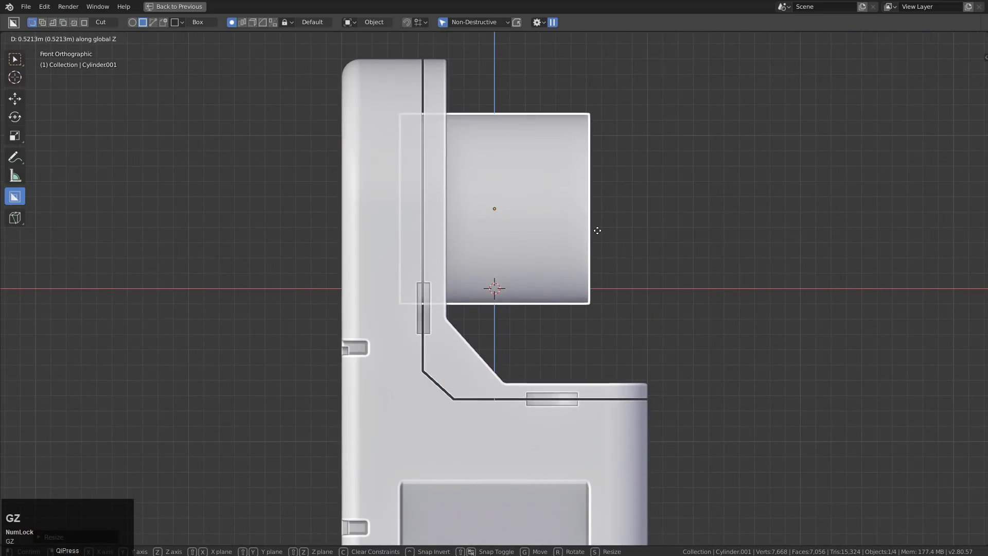
left_click(490, 233)
scroll(439, 249, "down", 2)
Lower the cylinder slightly, enlarge it by about 1.15 and shift it along X through the round hole
middle_click_drag(440, 248, 494, 283)
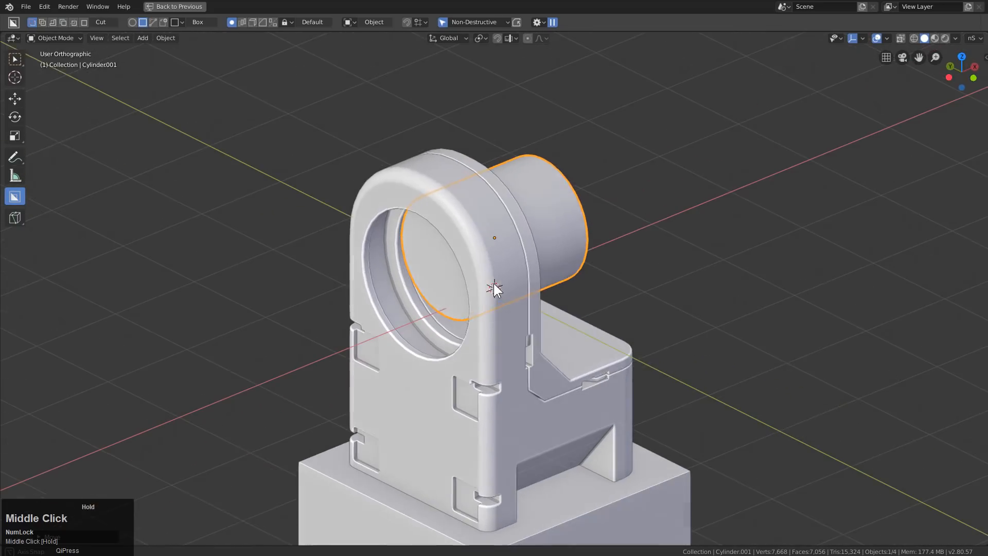
key("g")
key("z")
left_click(505, 294)
key("s")
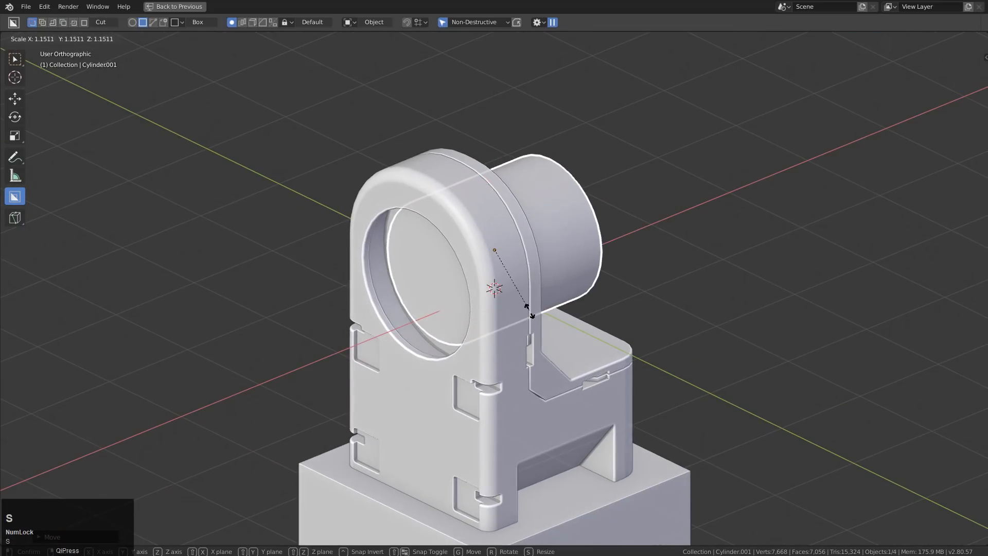
key("g")
key("x")
left_click(537, 326)
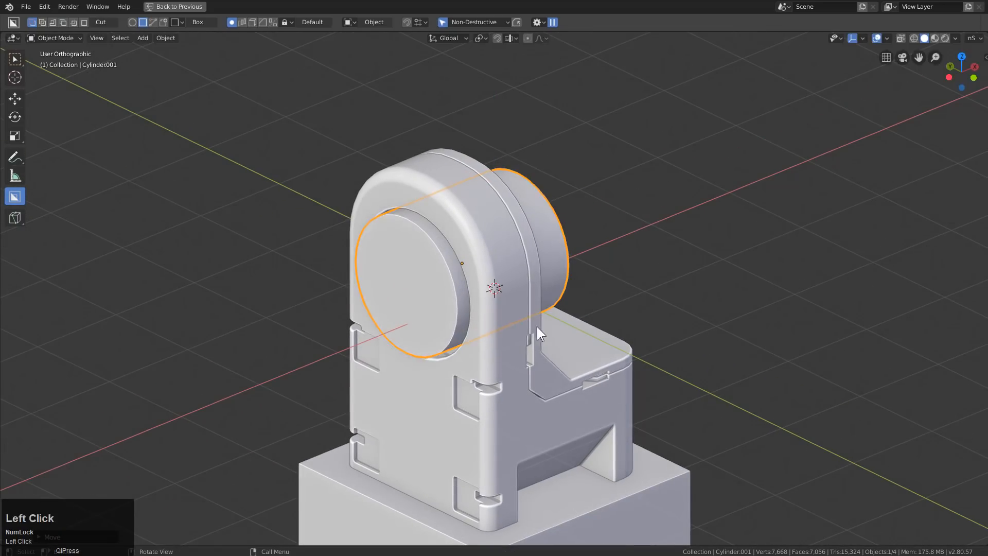
Fine-tune the cylinder's scale and lower it about 0.04 m along global Z to fit the hole
key("s")
key("g")
key("z")
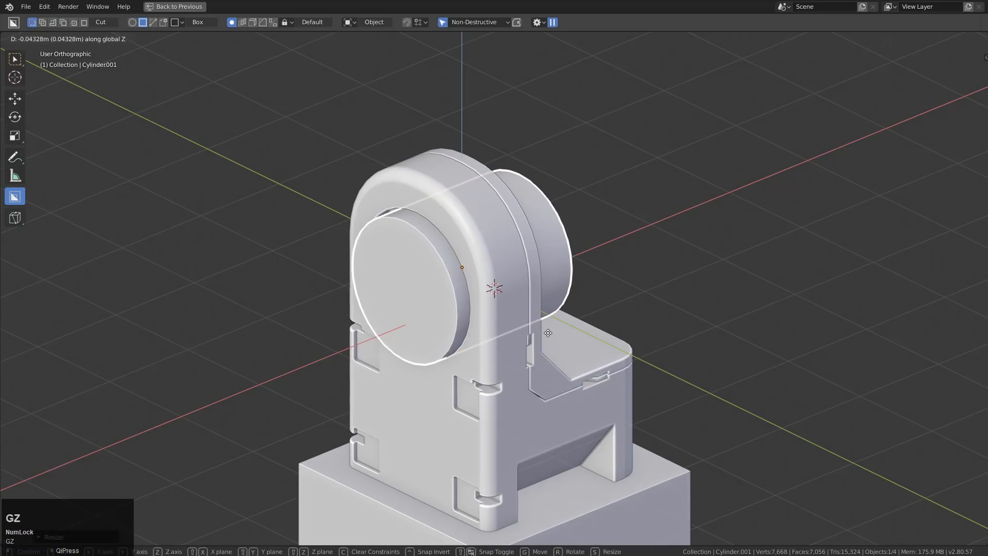
left_click(548, 333)
Move the cylinder's end face on the ledge side about 0.5 m along X back toward the upright
middle_click_drag(517, 337, 475, 336)
key("Tab")
key("2")
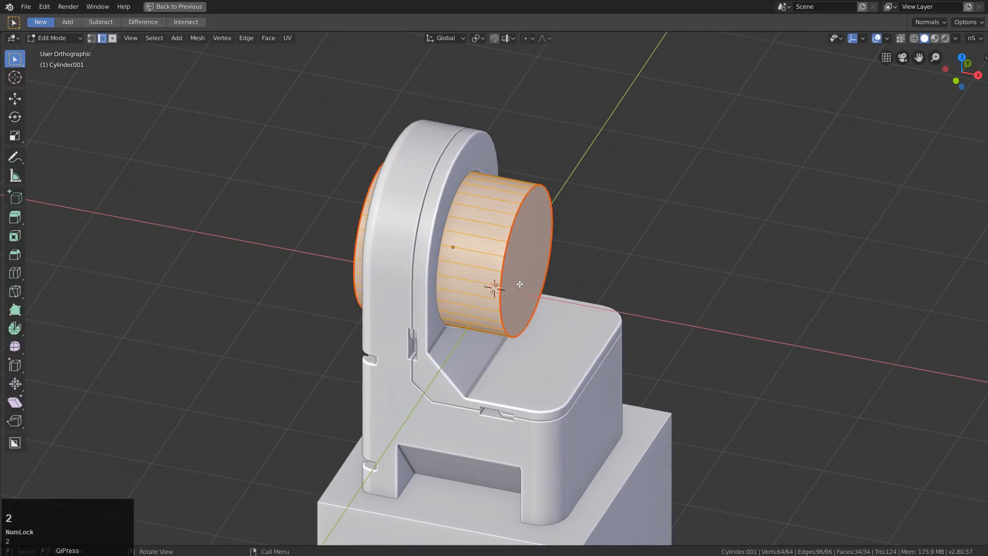
left_click(497, 280)
key("g")
key("x")
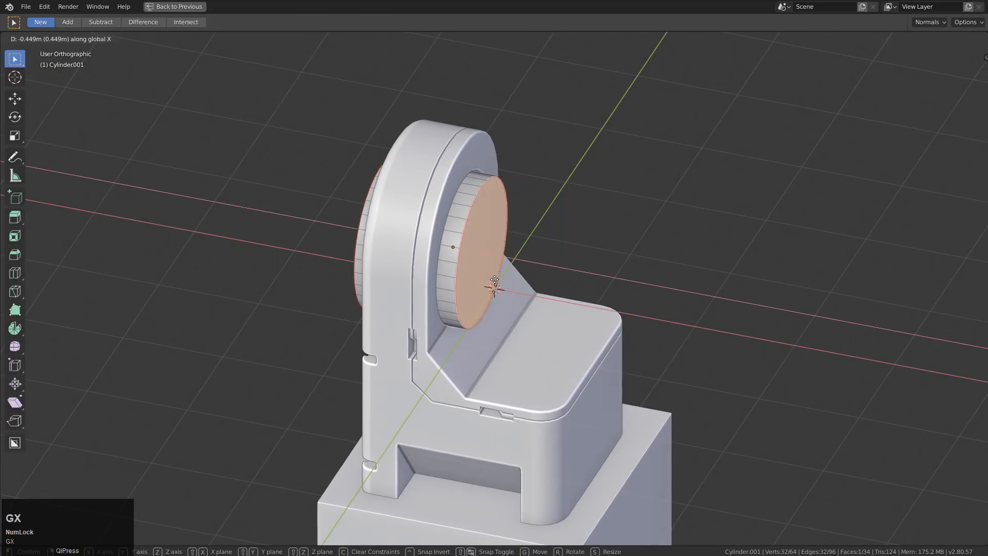
left_click(487, 273)
Inset the cylinder's end face by extruding and scaling it to about 0.58, and extrude it outward as a neck
key("e")
key("s")
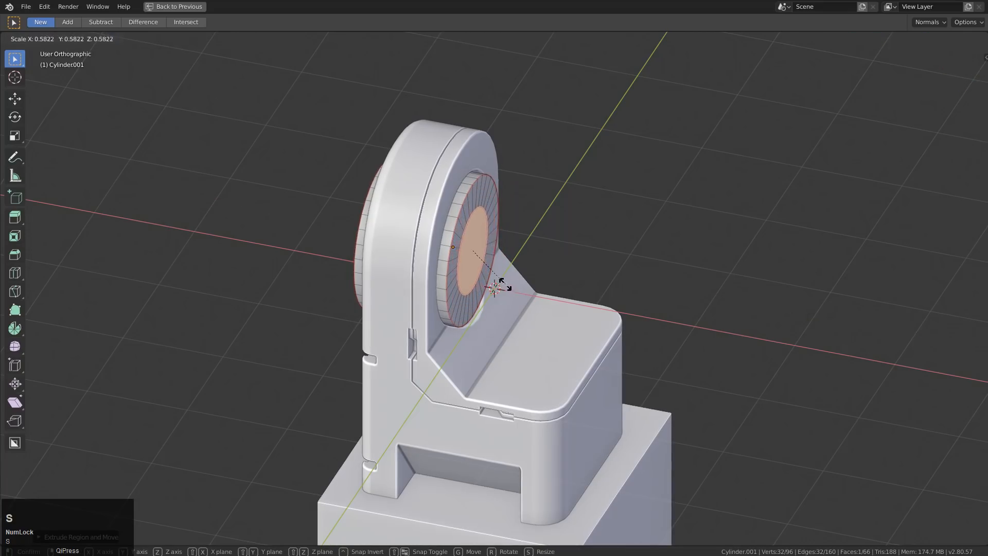
left_click(505, 284)
key("e")
Extrude the neck's end into a flange scaled to about 1.79 and extrude that outward into a wide barrel
right_click(551, 302)
key("s")
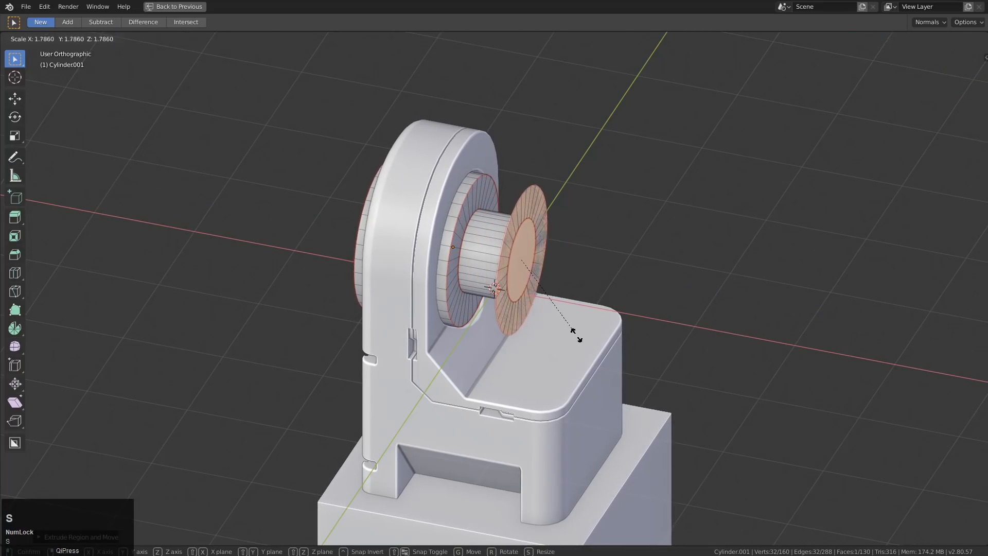
left_click(574, 335)
key("e")
left_click(711, 384)
key("Tab")
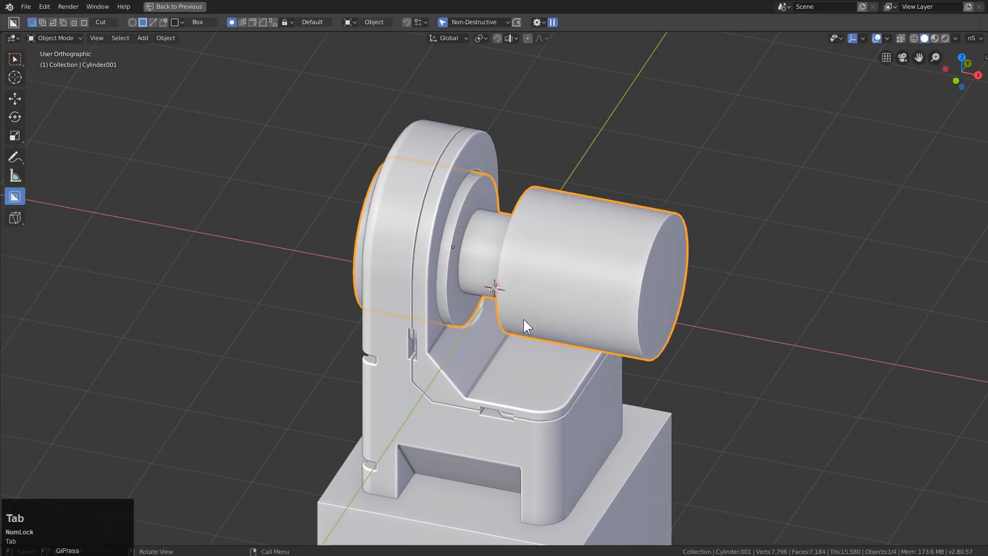
Bevel the cylinder's end face on the side away from the barrel to form a wide chamfer
middle_click_drag(524, 319, 591, 314)
scroll(445, 265, "up", 4)
key("Tab")
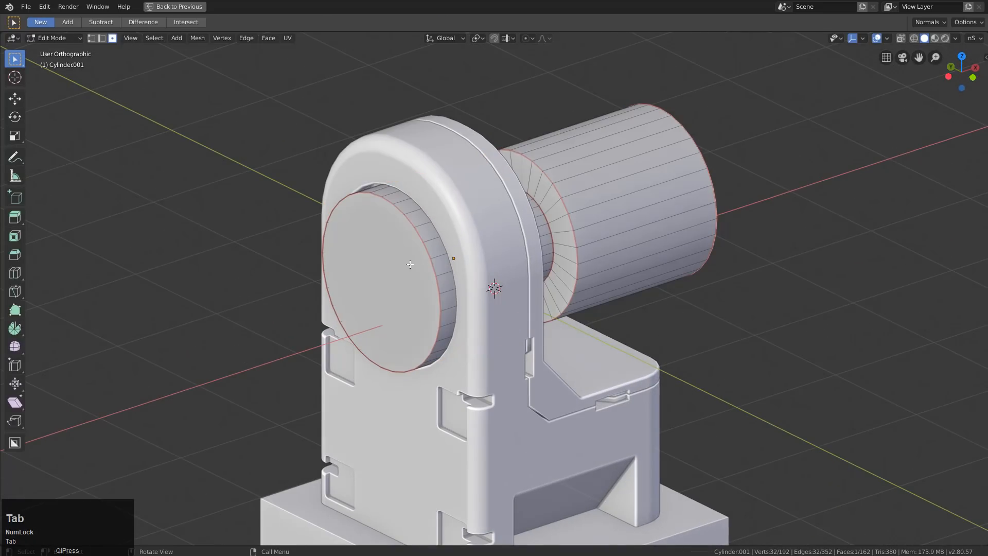
left_click(406, 272)
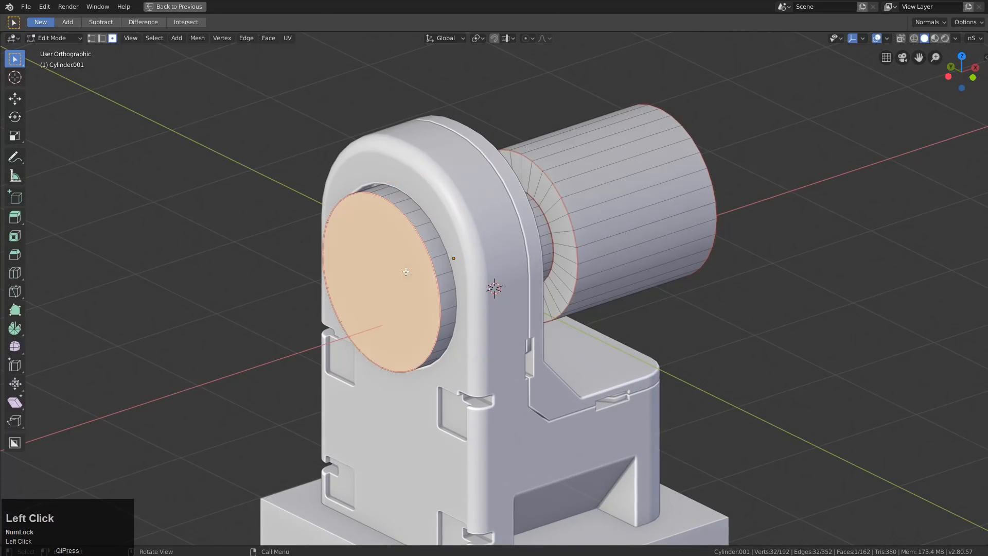
key("ctrl+b")
left_click(463, 292)
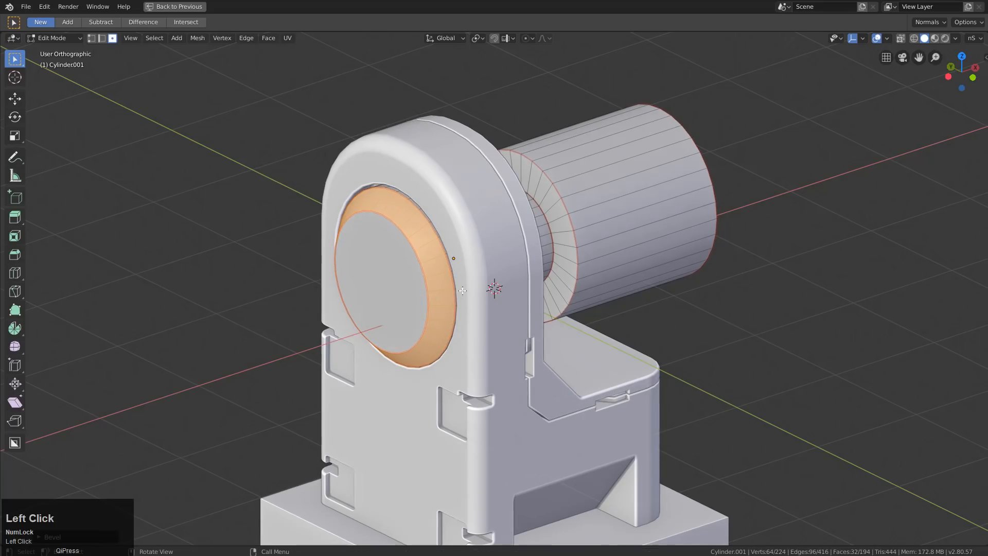
Inset the flat cap inside the chamfer by extruding it in place and scaling it down
left_click(416, 288)
middle_click_drag(538, 338, 543, 344)
key("e")
right_click(555, 347)
key("s")
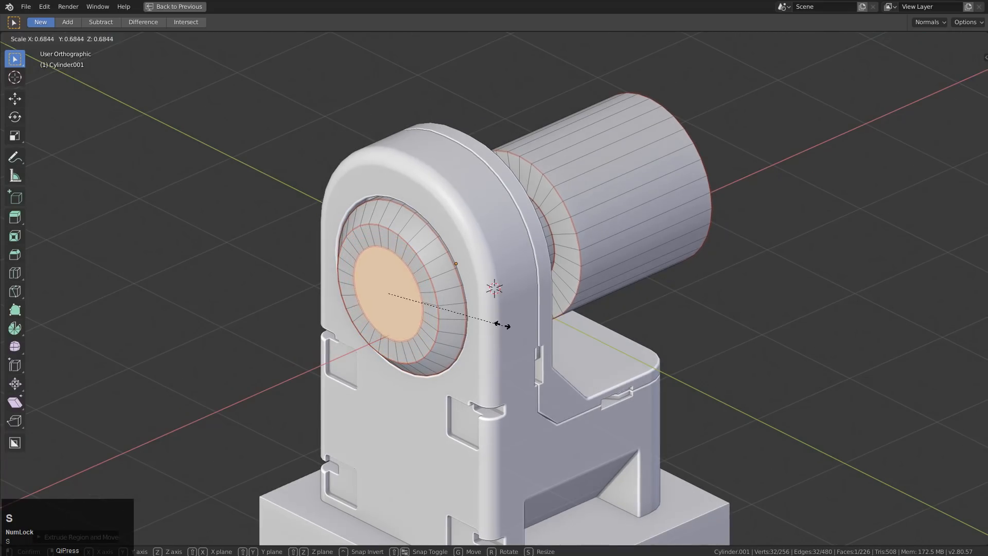
left_click(480, 310)
key("s")
left_click(540, 322)
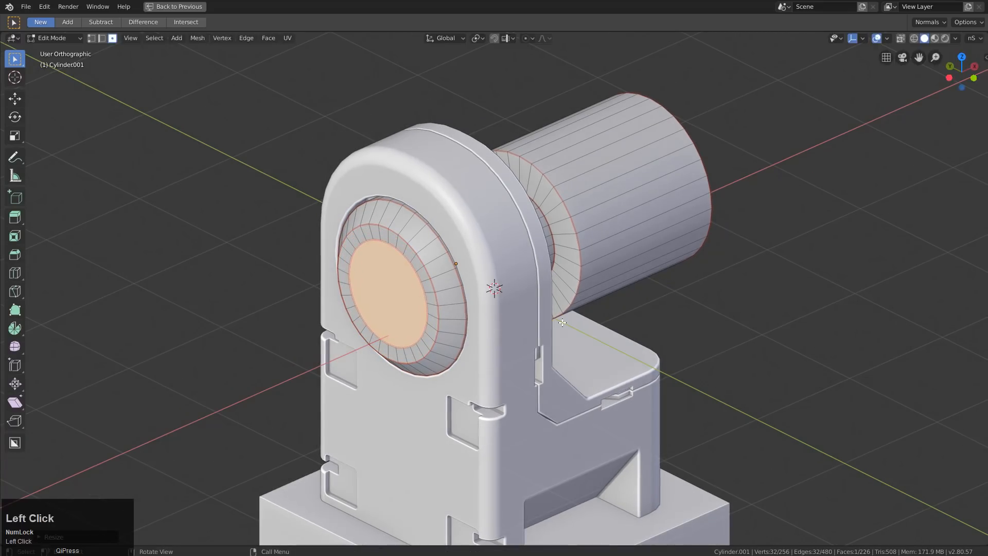
Recess the inset cap, then extrude and shrink its face to a tiny centre circle and push that inward as a hole
key("e")
left_click(530, 313)
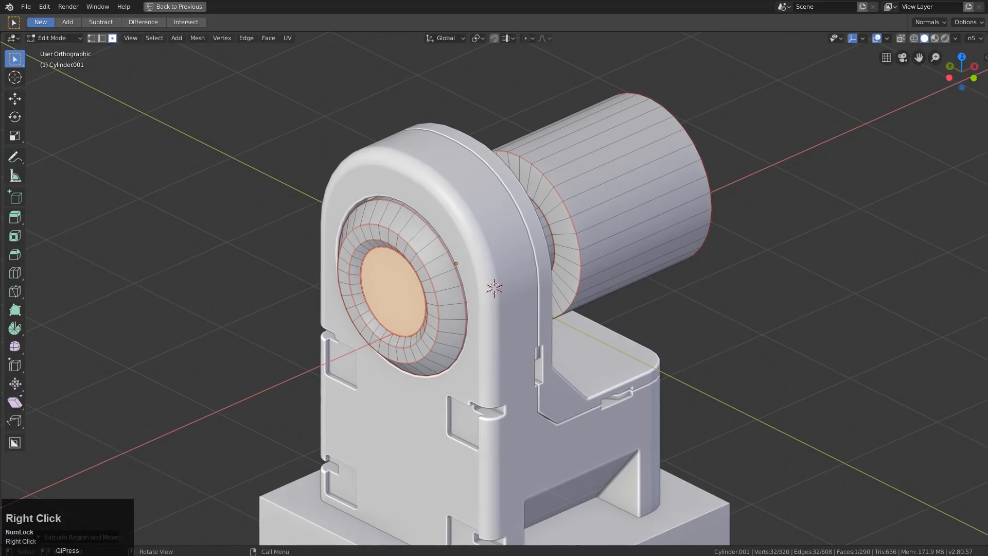
key("s")
left_click(413, 293)
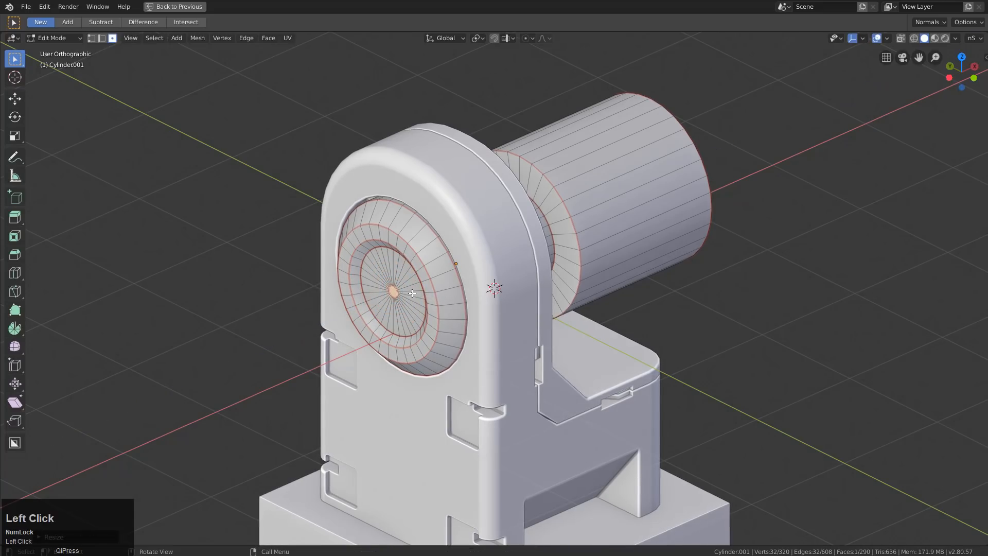
key("e")
left_click(424, 282)
Add a Hard Ops bevel of width 0.010 with 3 segments to the cylinder
key("Tab")
middle_click_drag(477, 289, 508, 288)
key("q")
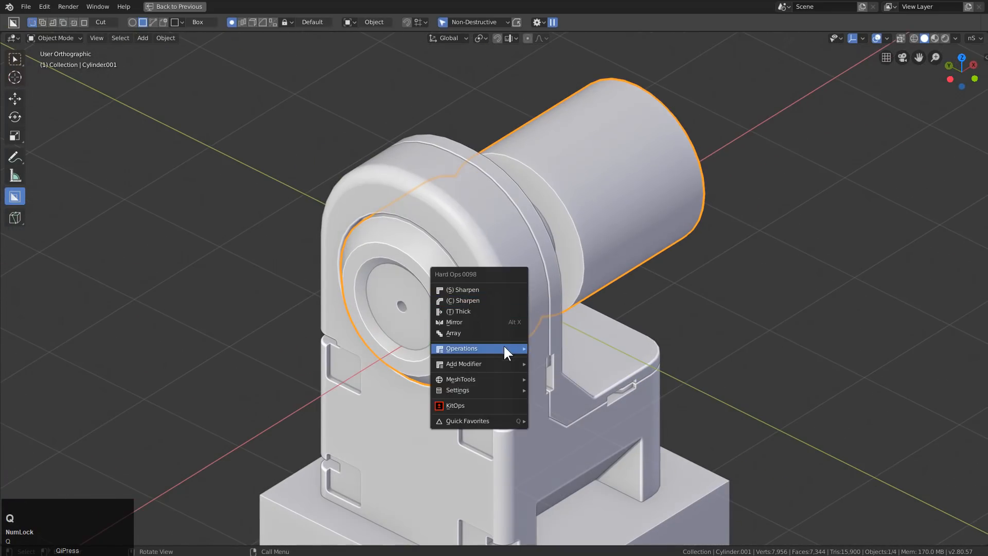
mouse_move(498, 364)
left_click(568, 149)
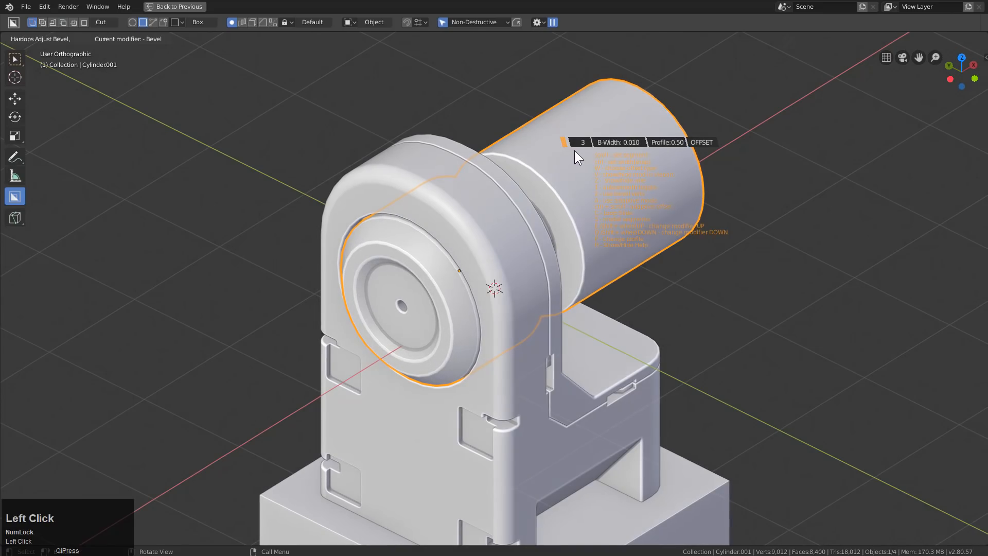
left_click(574, 150)
Shorten the wide barrel by moving its outer end face along X toward the upright
middle_click_drag(594, 196, 657, 288)
left_click(594, 267)
key("Tab")
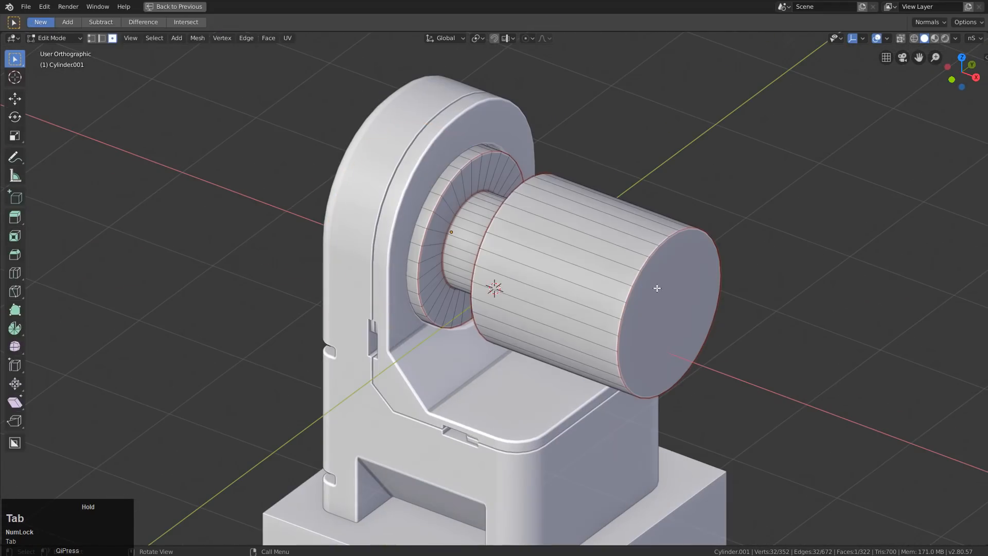
left_click(683, 301)
key("g")
key("x")
left_click(524, 301)
key("Tab")
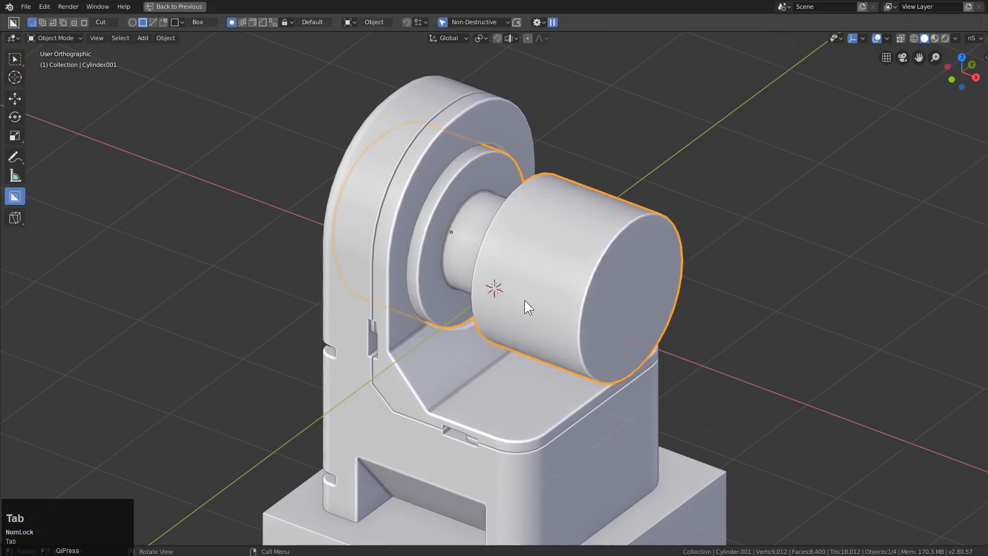
Cut an edge loop around the middle of the barrel and bevel it into a wide band that leaves narrow rims
middle_click_drag(524, 300, 587, 273)
scroll(520, 264, "down", 2)
middle_click_drag(520, 264, 541, 280)
key("alt+a")
scroll(578, 323, "down", 3)
scroll(504, 293, "down", 1)
middle_click_drag(577, 322, 515, 272)
scroll(515, 273, "up", 3)
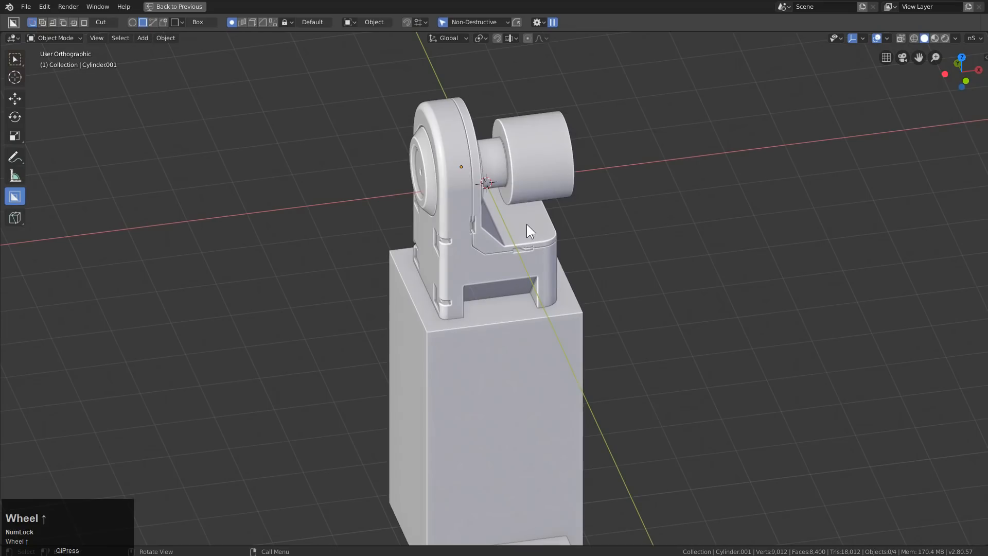
key("Tab")
key("ctrl+r")
left_click(529, 194)
right_click(530, 194)
key("ctrl+b")
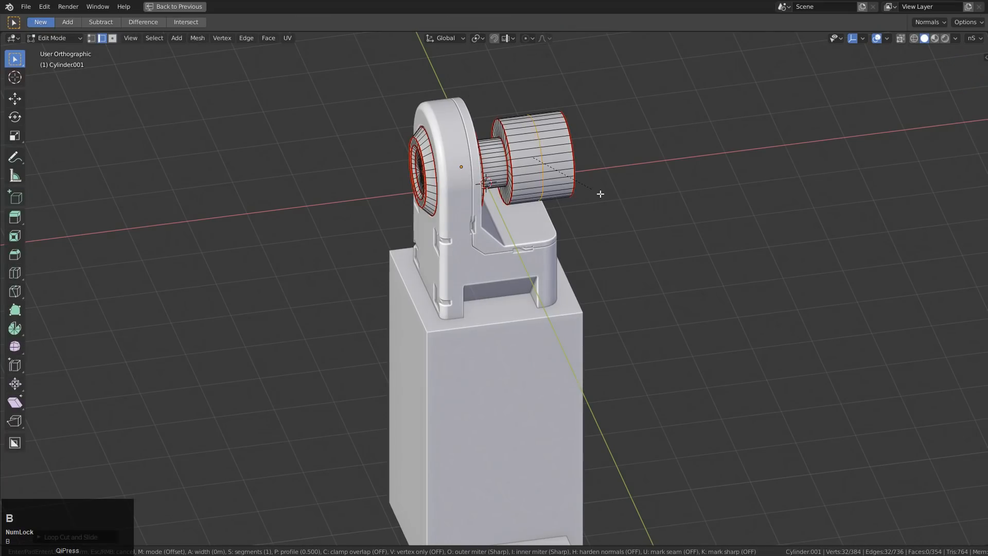
left_click(620, 201)
Extrude the barrel's middle band in place and shrink it inward about 0.27 to leave a flange at each end
key("e")
right_click(620, 200)
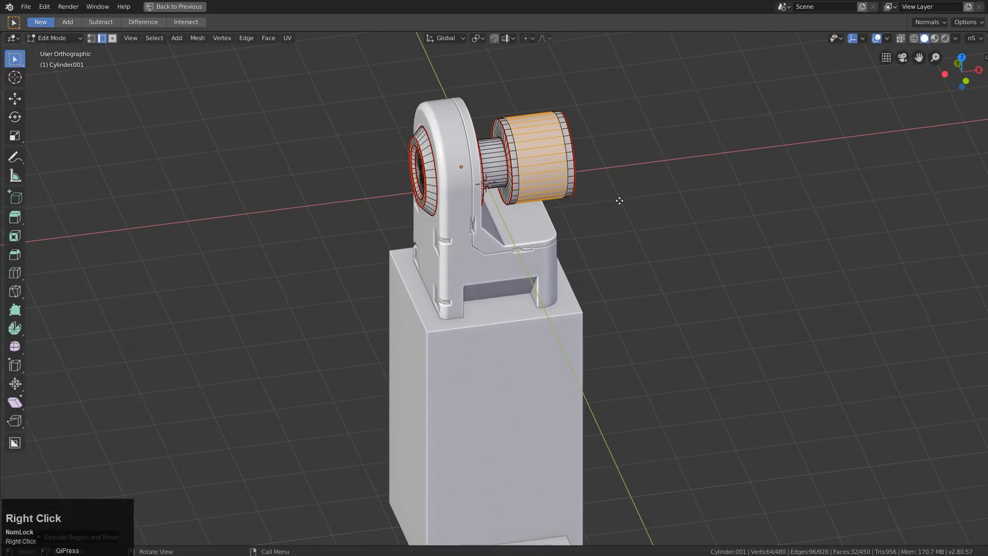
key("alt+s")
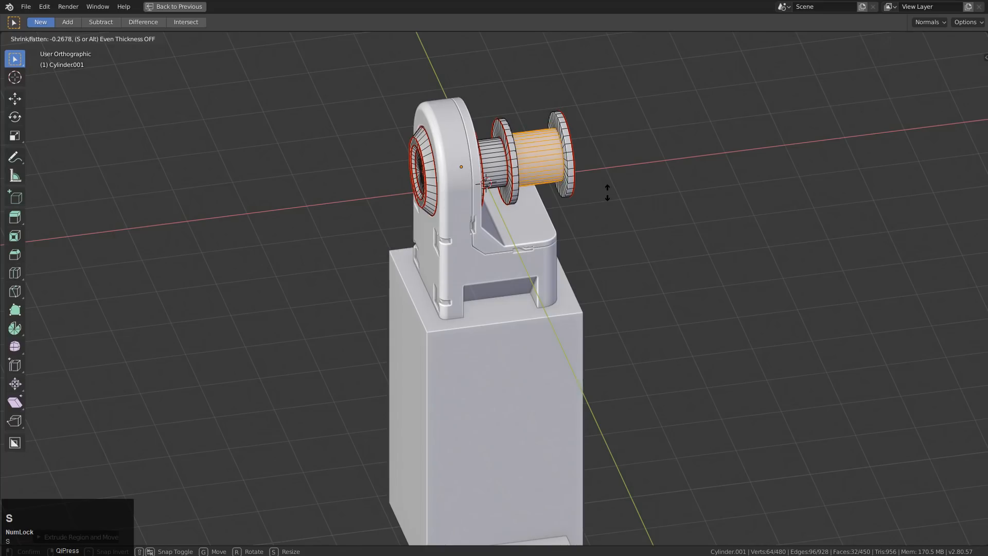
left_click(614, 196)
key("Tab")
middle_click_drag(530, 182, 532, 249, "shift")
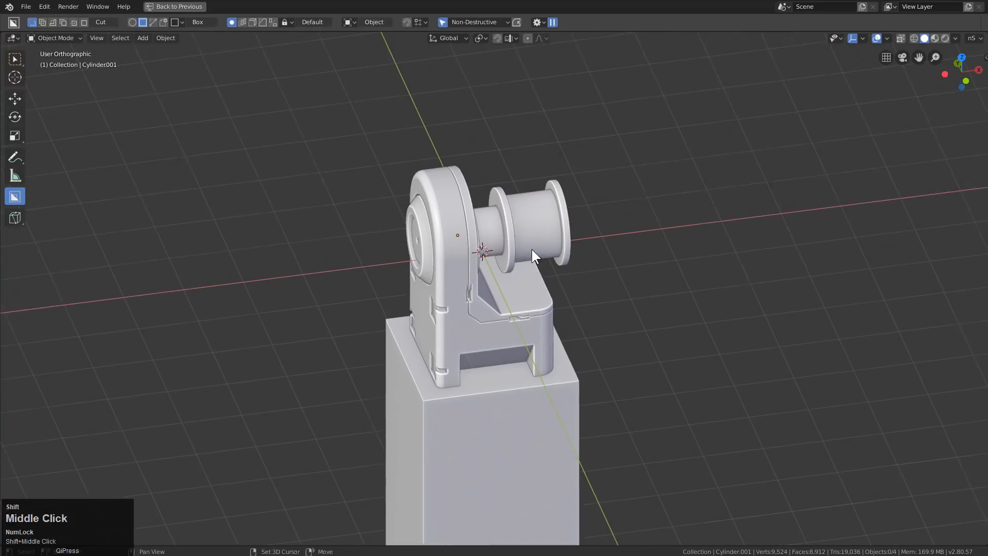
Sharpen the spool-shaped cylinder with Hard Ops so the new flange edges are bevelled
scroll(533, 246, "up", 2)
key("q")
mouse_move(541, 230)
left_click(514, 157)
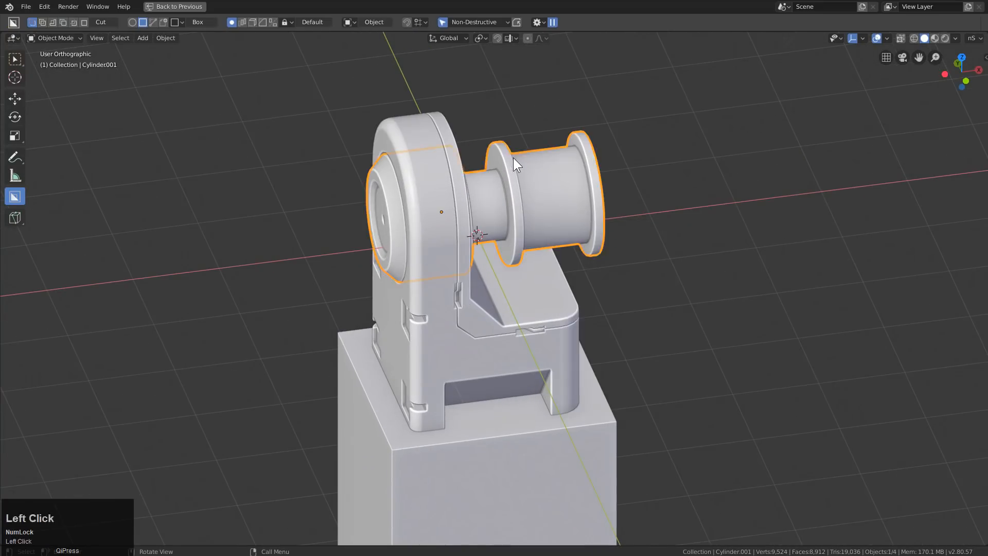
key("q")
left_click(485, 84)
Add a cube in front view, scale it down and place it above the spool as a cutter
key("KP_1")
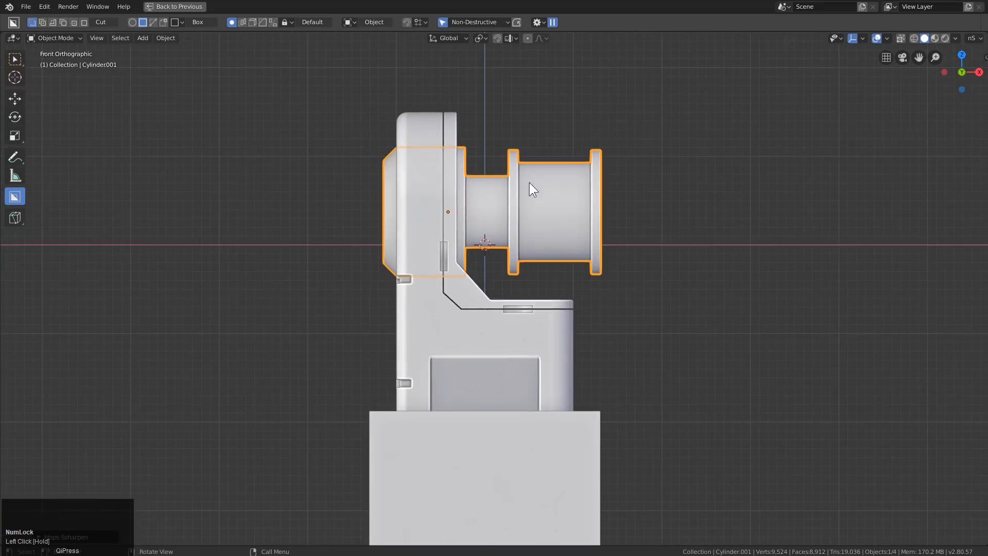
scroll(510, 283, "up", 3)
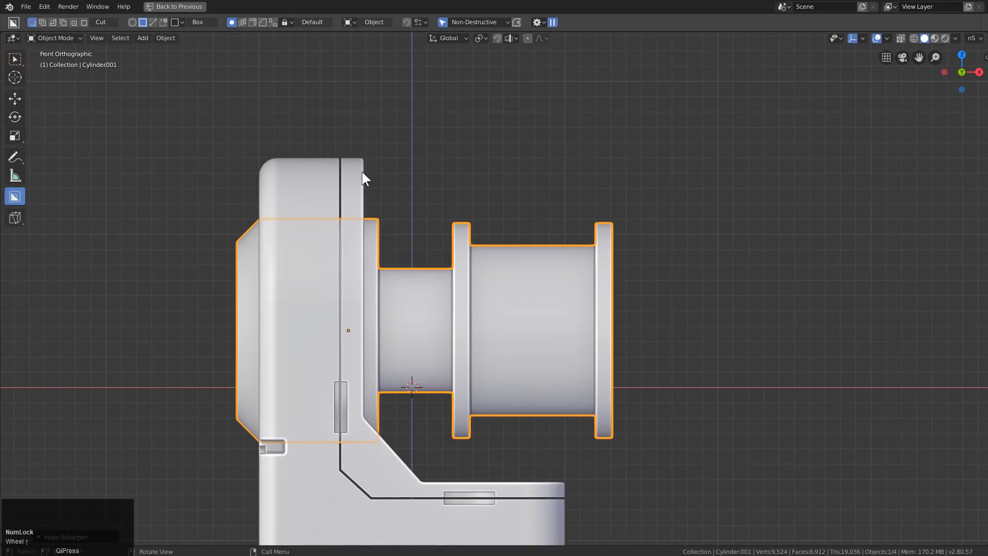
left_click(14, 59)
key("shift+a")
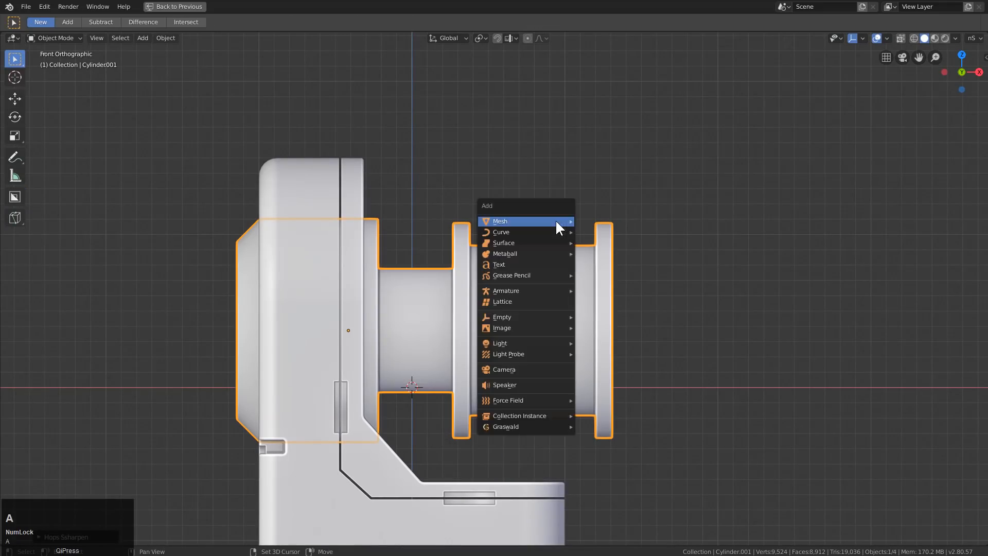
mouse_move(555, 220)
left_click(592, 229)
key("s")
key("g")
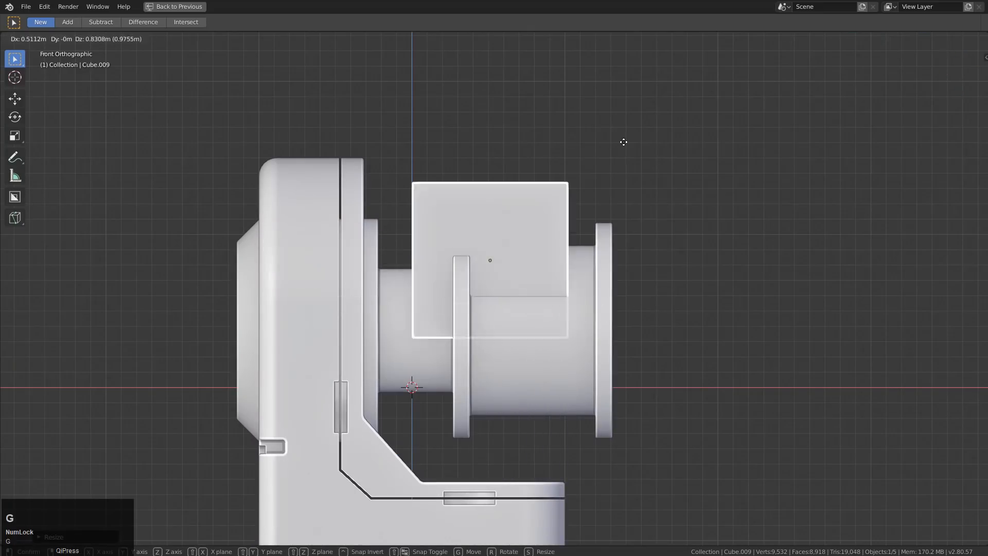
left_click(607, 186)
Stretch the cutter cube along X and Y to span both flanges, with its underside overlapping their upper edges
key("s")
key("x")
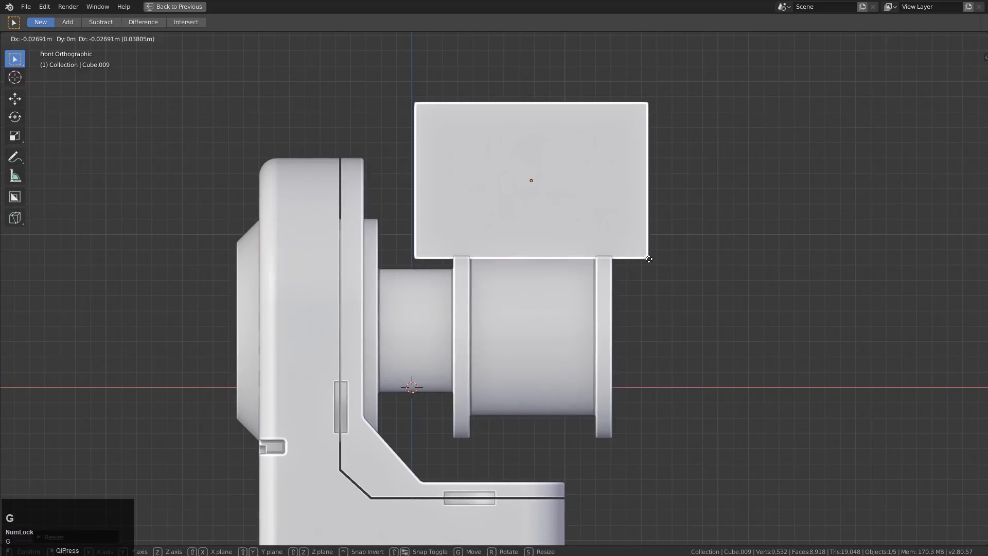
middle_click_drag(646, 257, 547, 308)
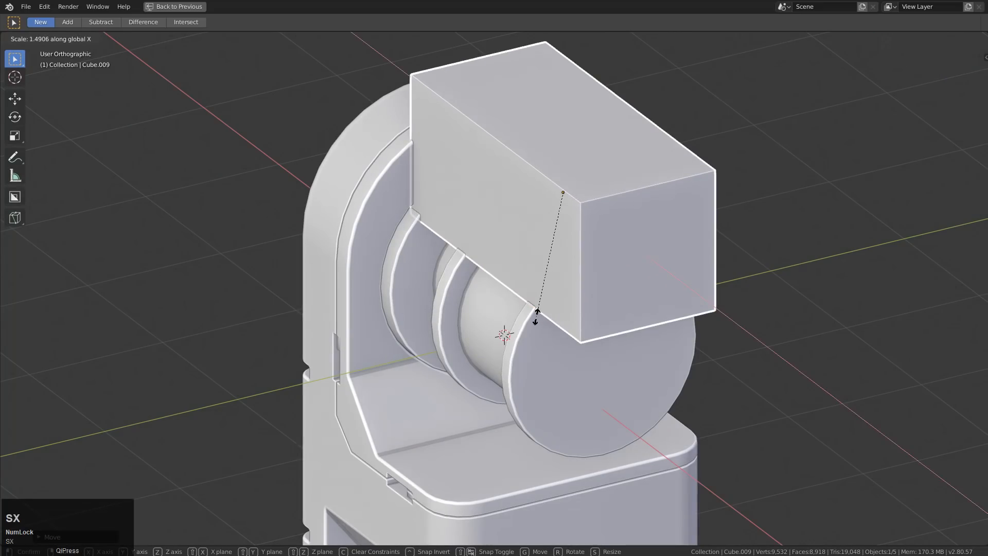
key("y")
left_click(487, 340)
middle_click_drag(487, 341, 580, 307)
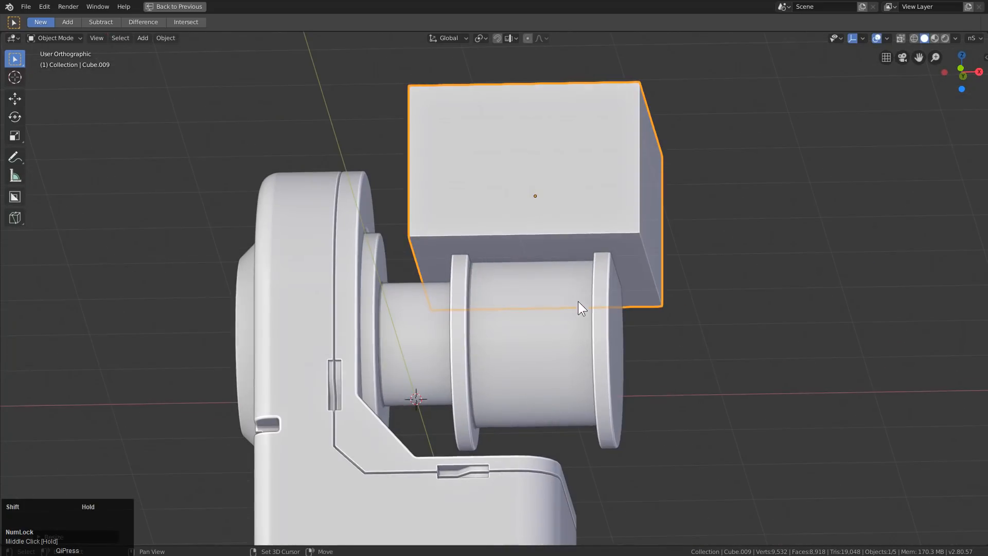
Mirror the cutter cube vertically across the cylinder with Hard Ops Mirror
left_click(581, 308, "shift")
key("alt+x")
left_click(355, 254)
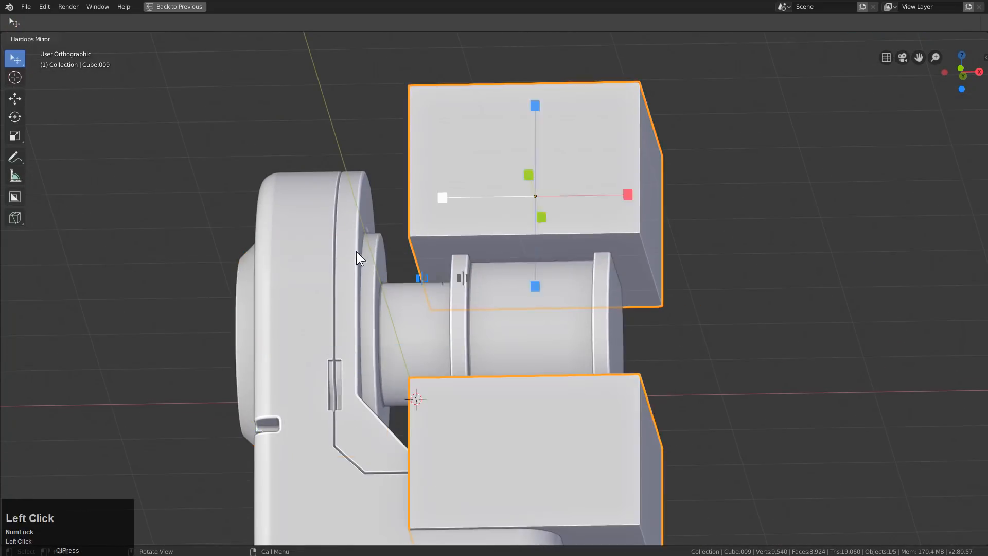
middle_click_drag(356, 251, 500, 298)
Cut the mirrored cubes from the cylinder with a Hard Ops Difference boolean to flatten the flanges above and below
left_click(528, 223)
key("q")
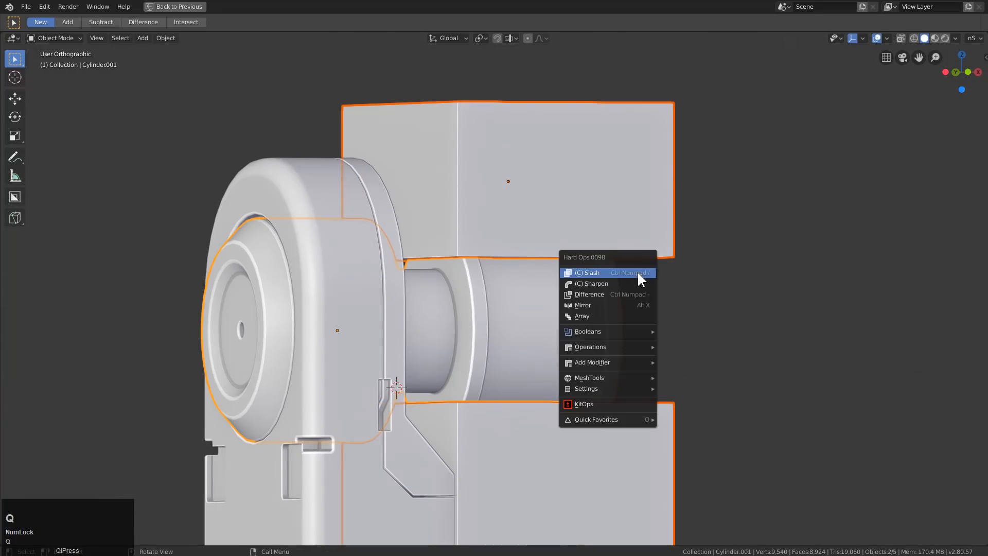
left_click(629, 295)
middle_click_drag(624, 284, 542, 281)
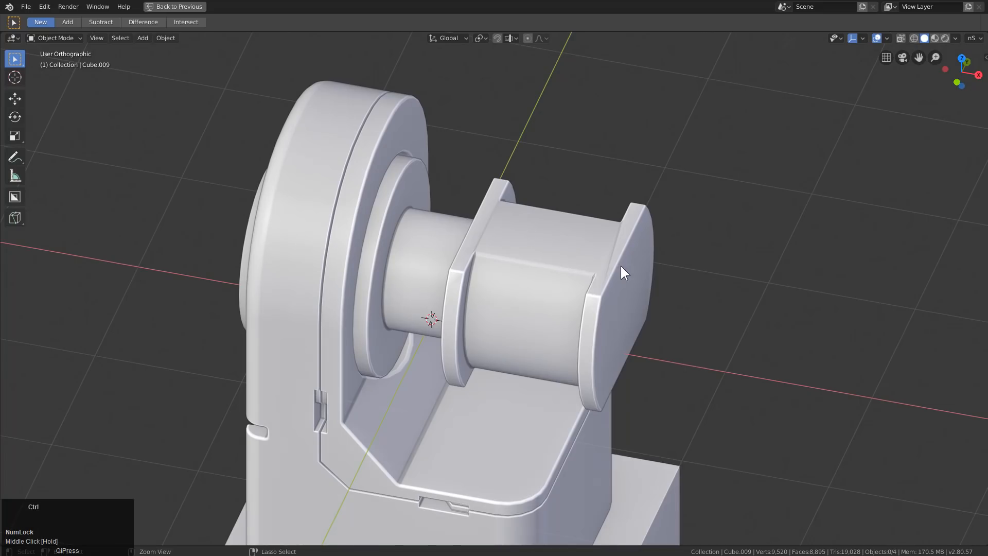
Set the outer miter of the cylinder's bevel modifier to Arc and add a Weighted Normal modifier
key("ctrl+grave")
key("Escape")
left_click(520, 278)
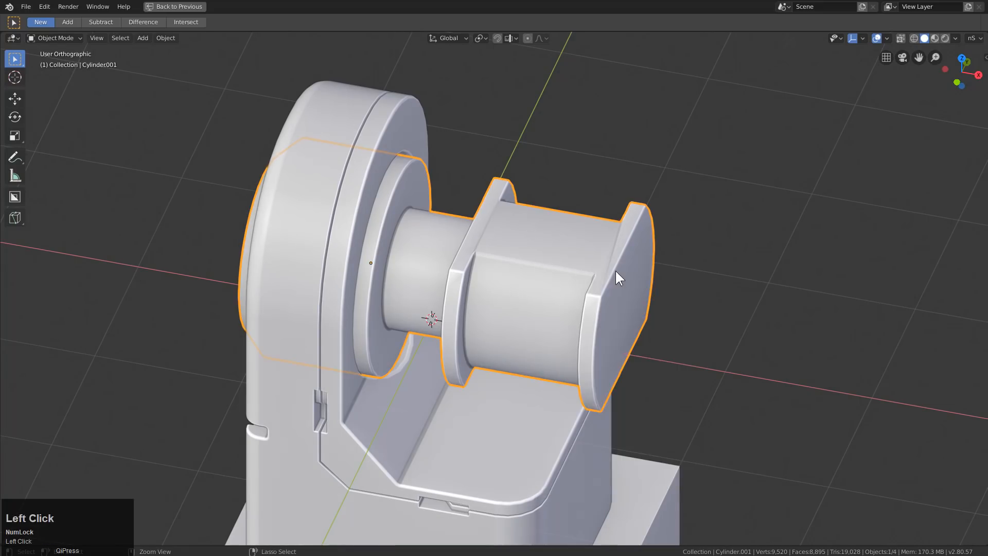
key("ctrl+grave")
left_click(540, 328)
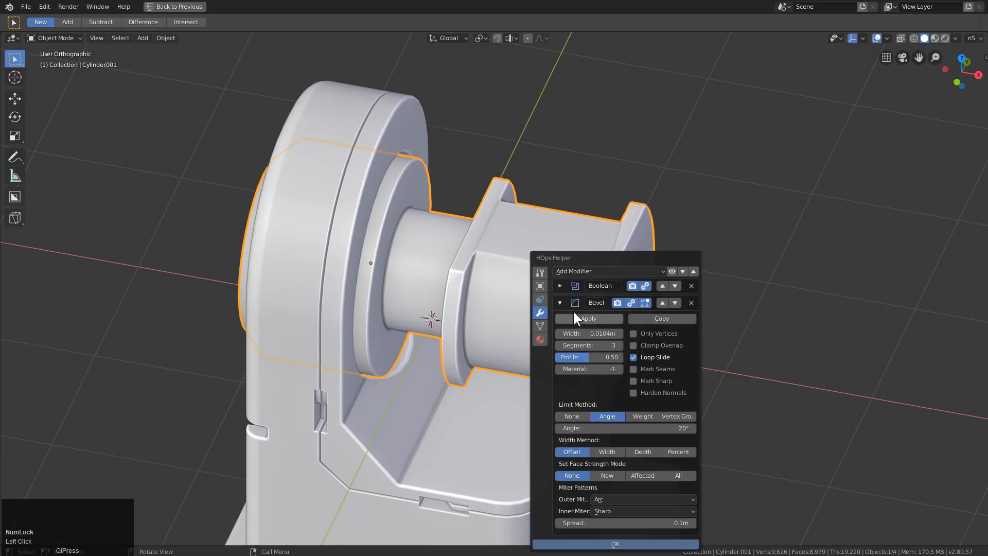
key("q")
mouse_move(637, 332)
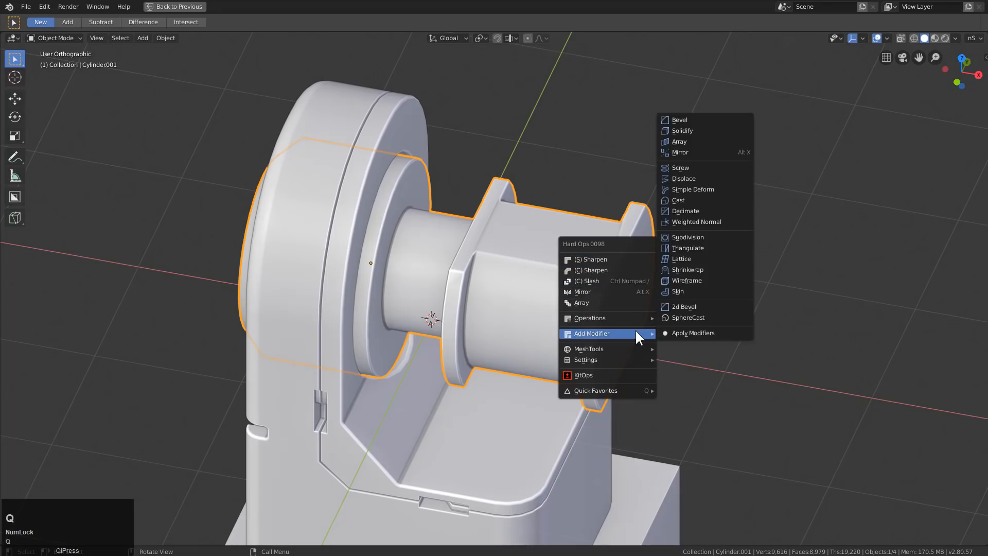
left_click(718, 221)
middle_click_drag(592, 278, 574, 289)
scroll(561, 319, "down", 2)
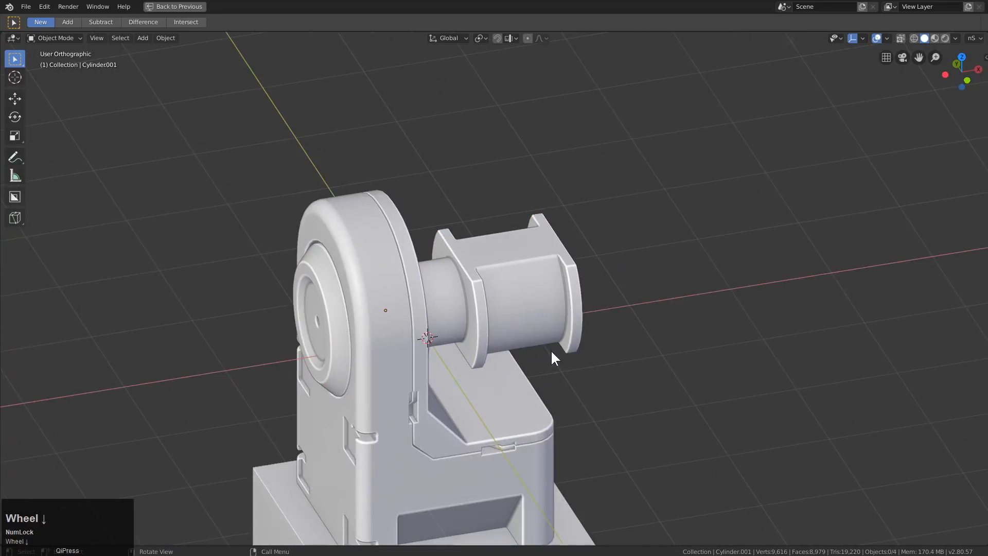
Add a level 3 subdivision surface modifier to the tall lower block
middle_click_drag(551, 353, 553, 292, "shift")
key("KP_1")
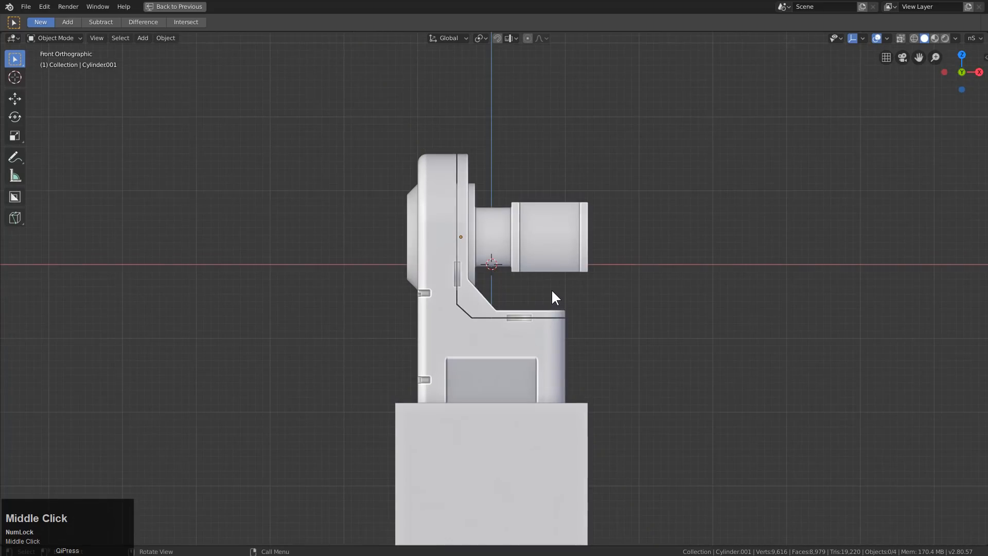
middle_click_drag(551, 289, 552, 363)
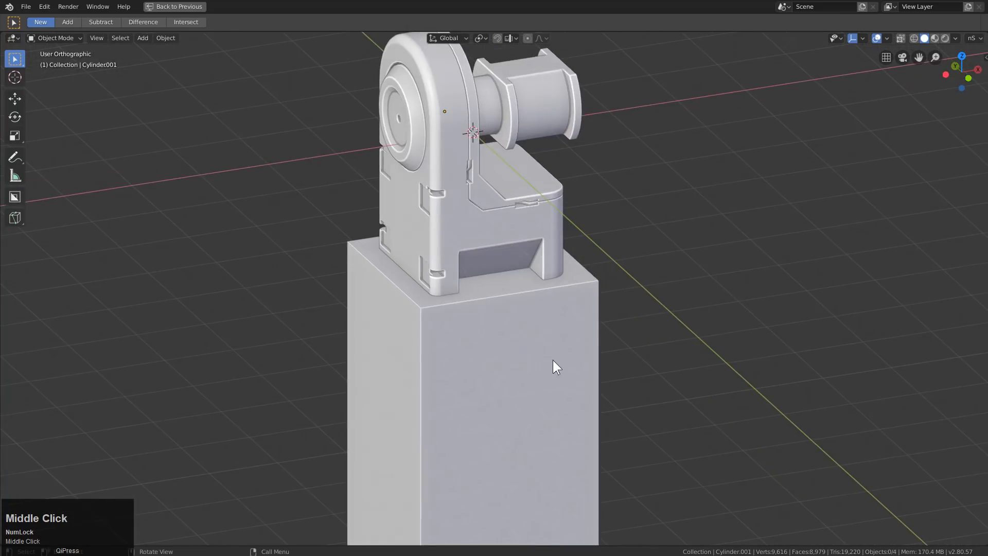
scroll(470, 280, "down", 3)
left_click(483, 326)
middle_click_drag(483, 327, 482, 298)
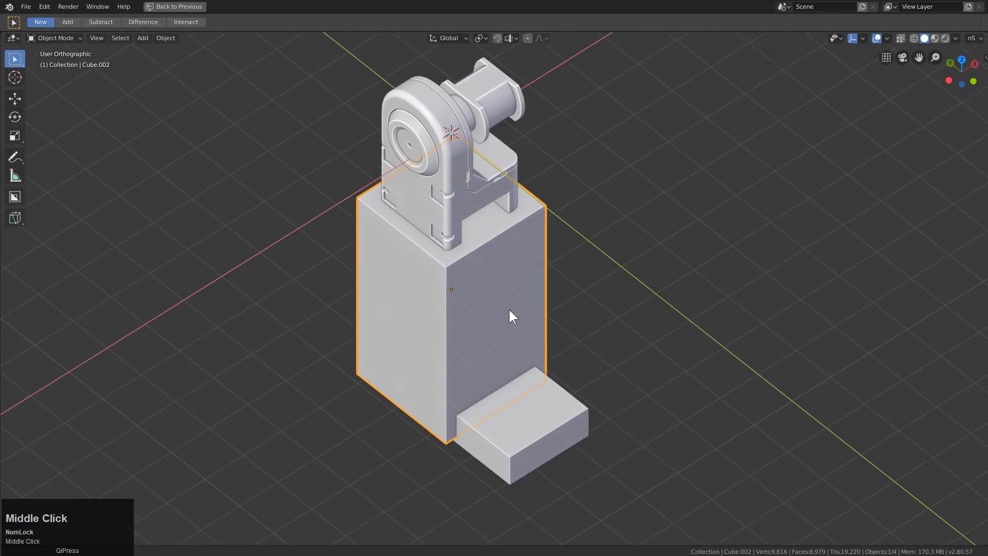
scroll(509, 307, "up", 2)
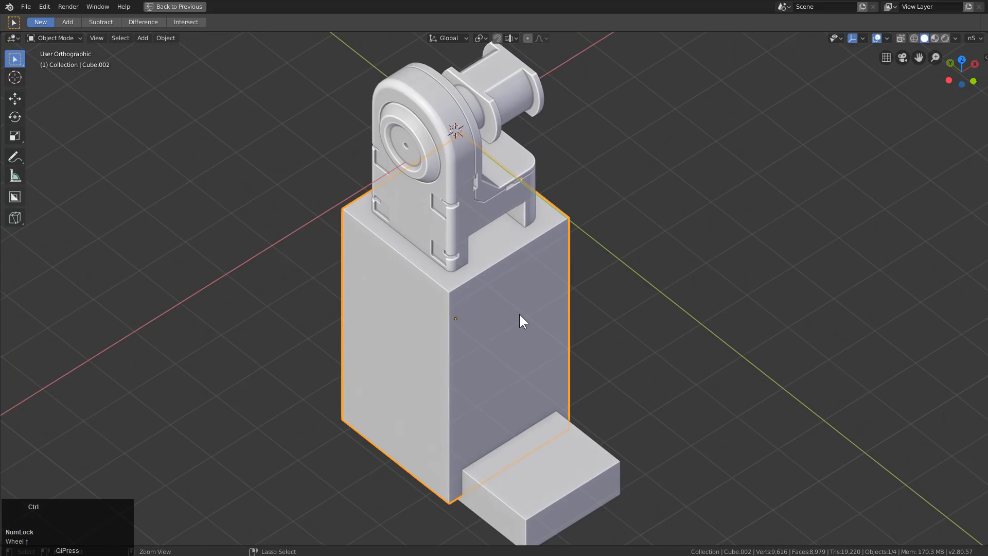
key("ctrl+3")
middle_click_drag(543, 350, 416, 307)
key("Tab")
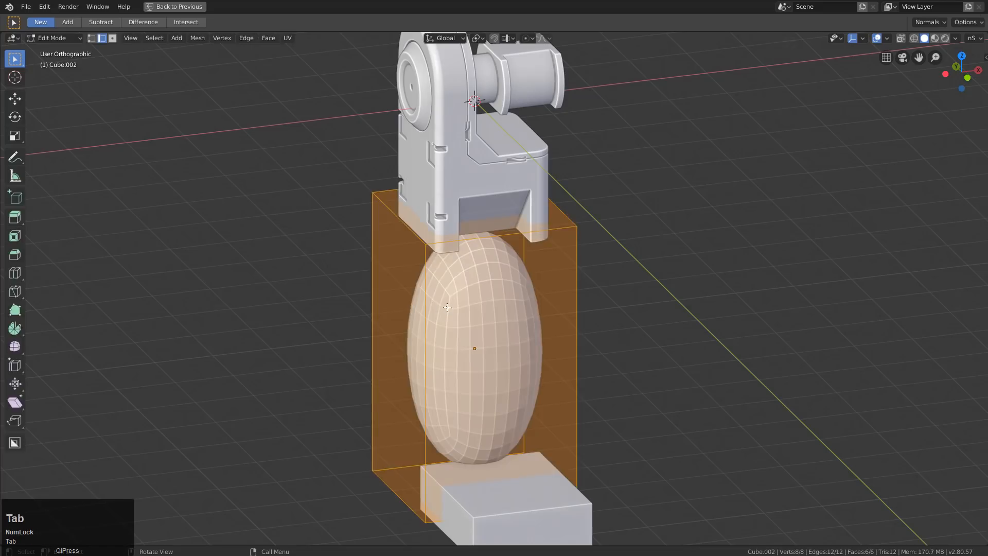
key("Tab")
Sharpen the subdivided block with Hard Ops (S) Sharpen, and bring up the Sharp Options in the HOps Helper
key("q")
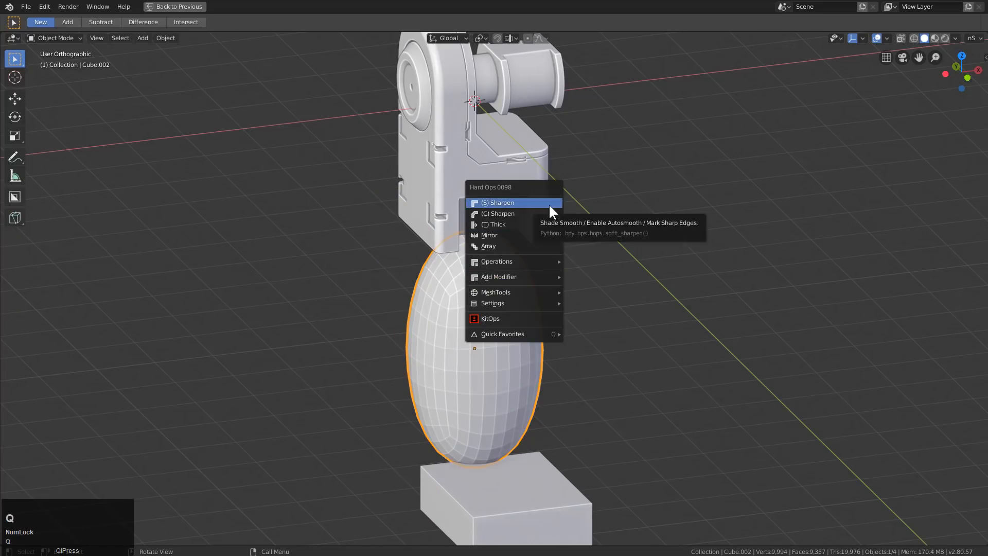
left_click(549, 203)
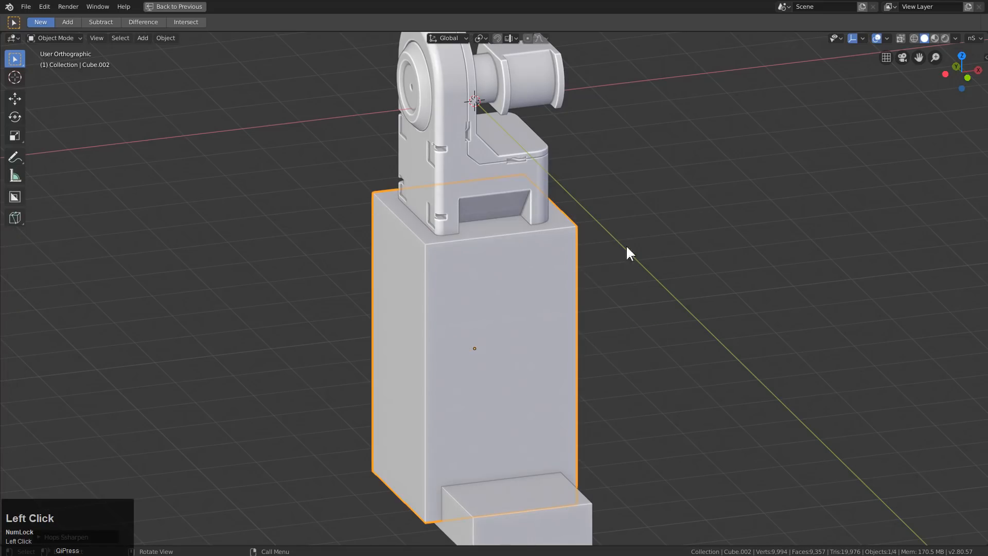
key("ctrl+grave")
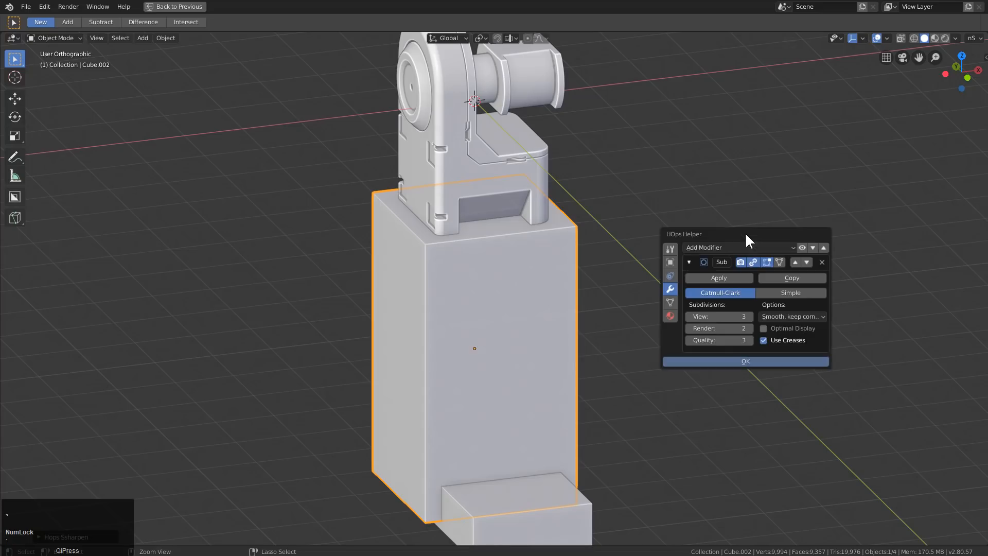
left_click(670, 250)
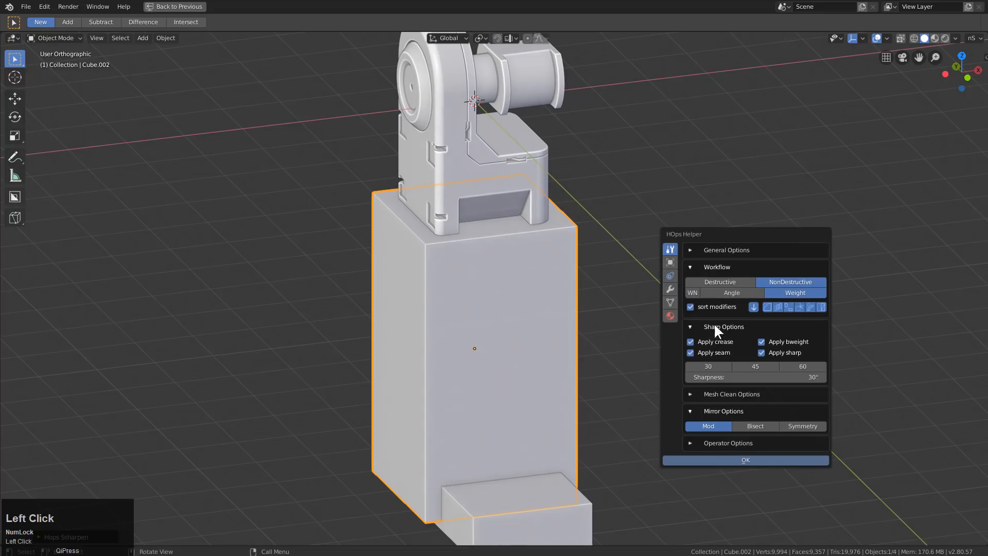
left_click(694, 266)
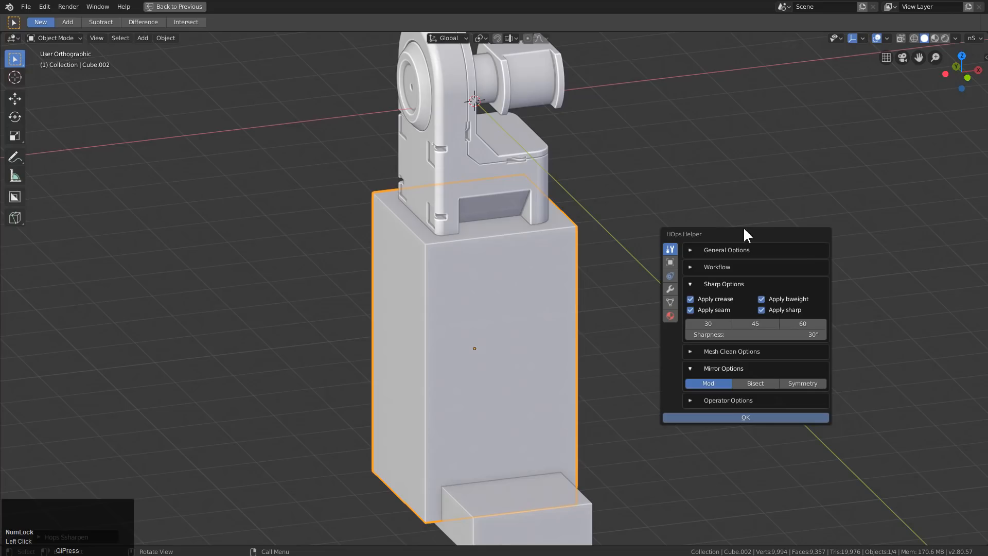
left_click_drag(746, 233, 733, 198)
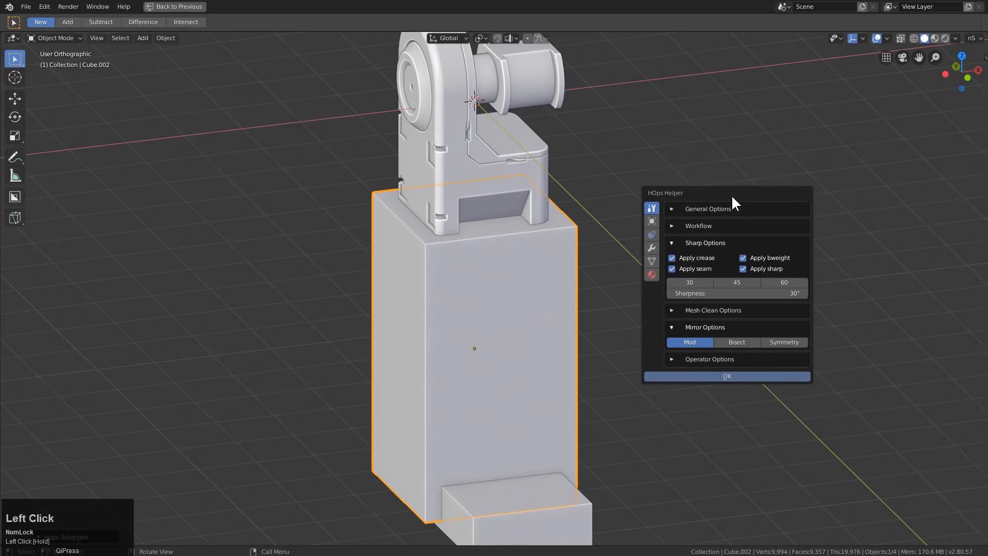
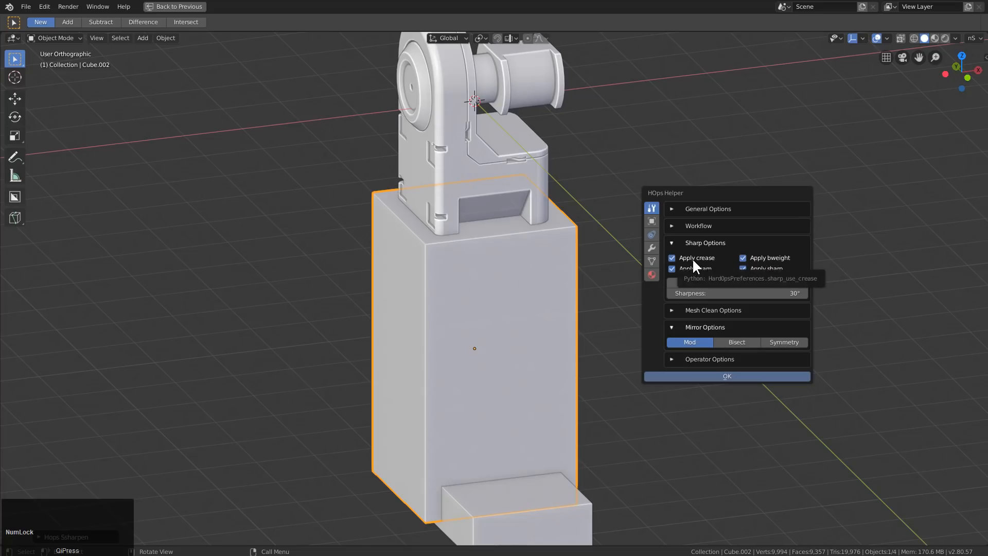
left_click(422, 272)
Try to unmark the sharp edges around the block's top face with Hard Ops Set SSharp
key("Tab")
middle_click_drag(388, 268, 322, 254)
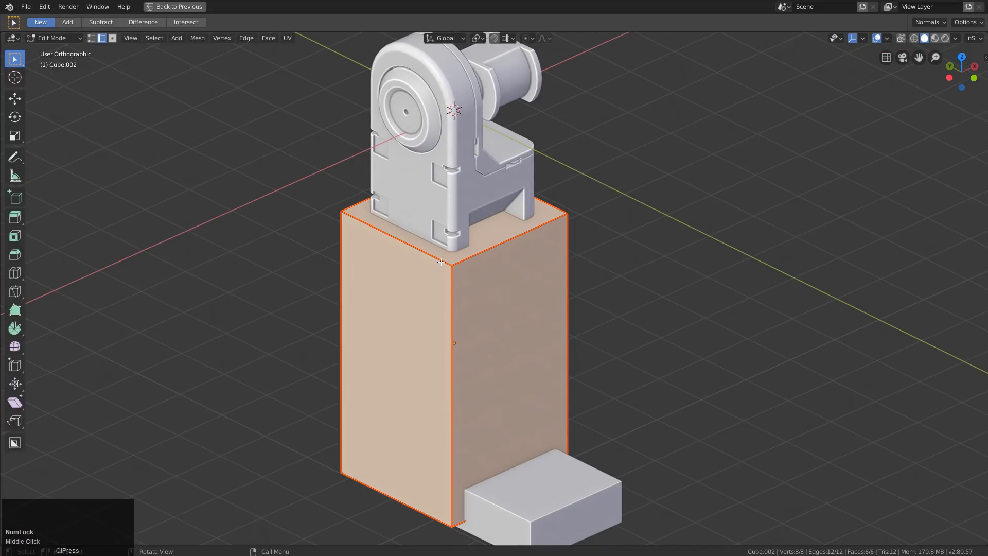
key("3")
left_click(546, 209)
key("q")
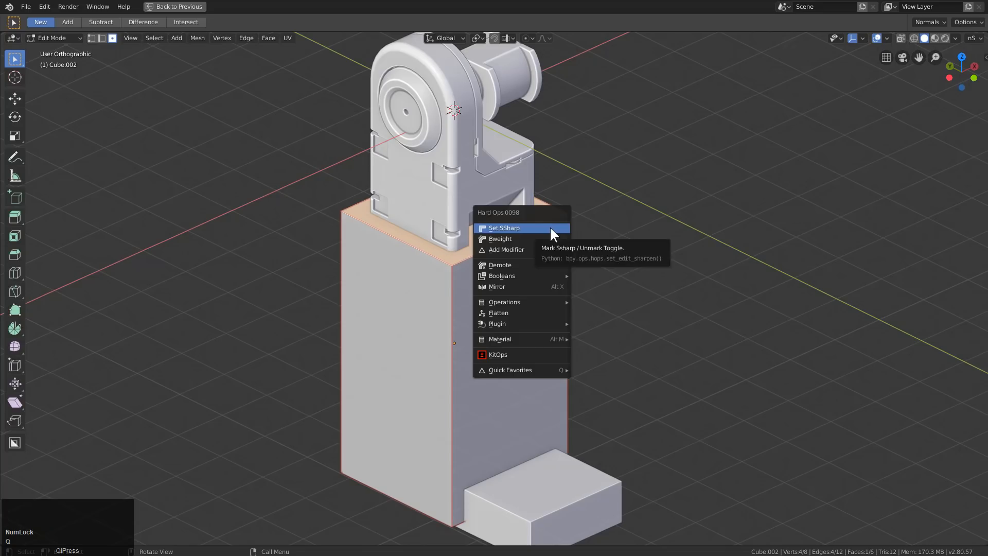
left_click(550, 226)
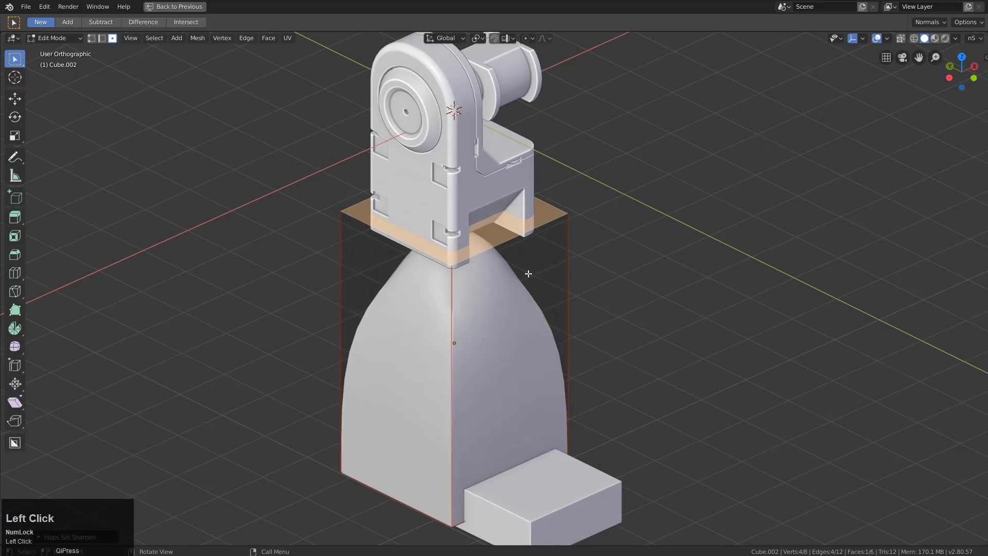
key("Tab")
key("Tab")
key("ctrl+z")
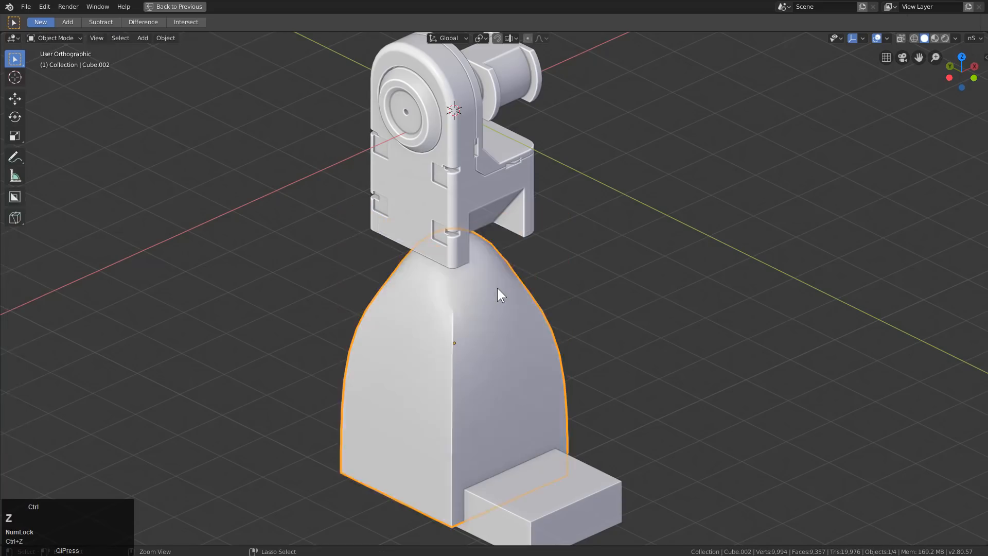
key("ctrl+z")
Unmark the block's four vertical edges with Hard Ops Set SSharp so the subdivision rounds it into a cylinder
left_click(548, 295)
key("2")
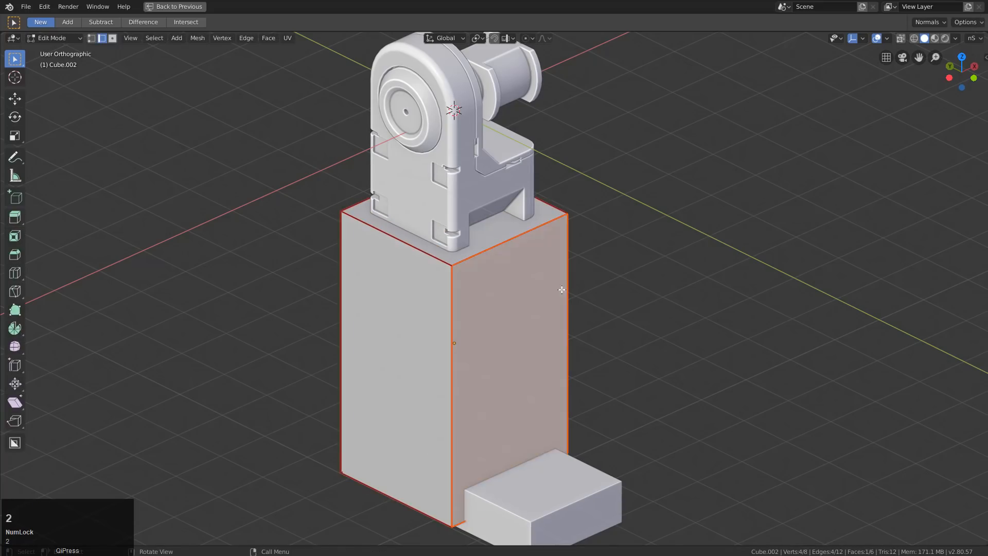
left_click(562, 290)
left_click(449, 329, "shift")
left_click(341, 288, "shift")
middle_click_drag(342, 288, 636, 331)
left_click(636, 329, "shift")
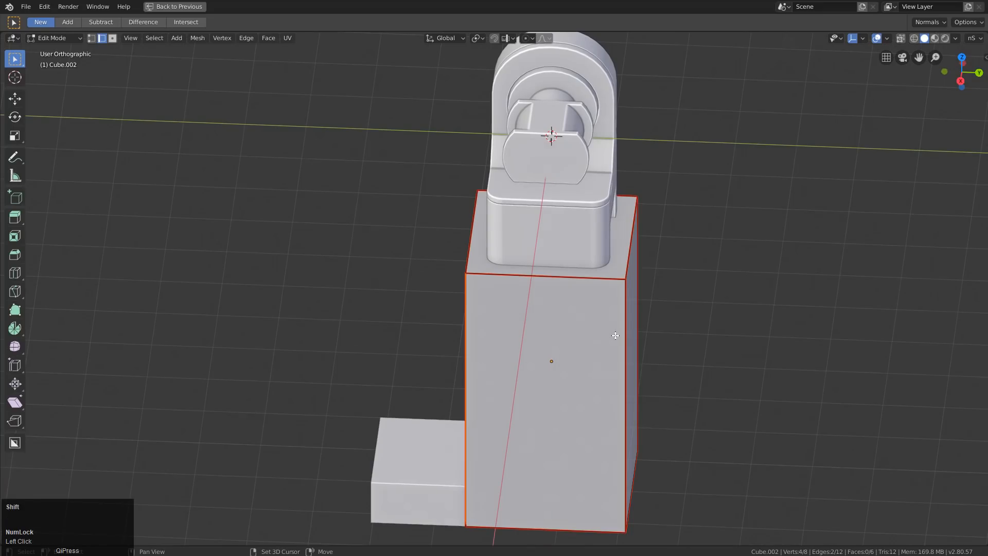
key("q")
left_click(710, 282)
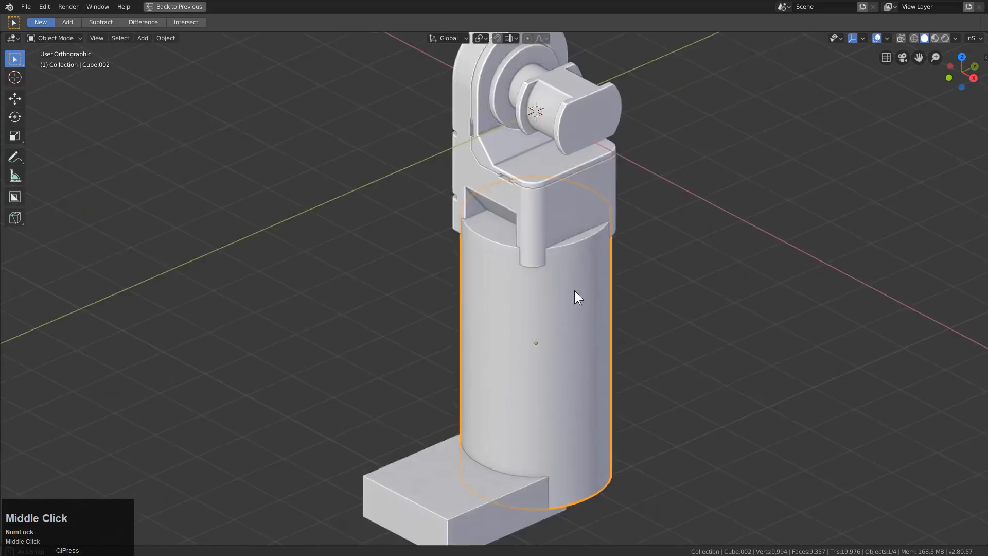
Display the wireframe over the shaded objects using the Hard Ops settings, with the cylinder's subdivided mesh in view
middle_click_drag(574, 290, 664, 286)
middle_click_drag(452, 349, 518, 279, "shift")
scroll(564, 279, "down", 1)
scroll(566, 279, "up", 1)
key("q")
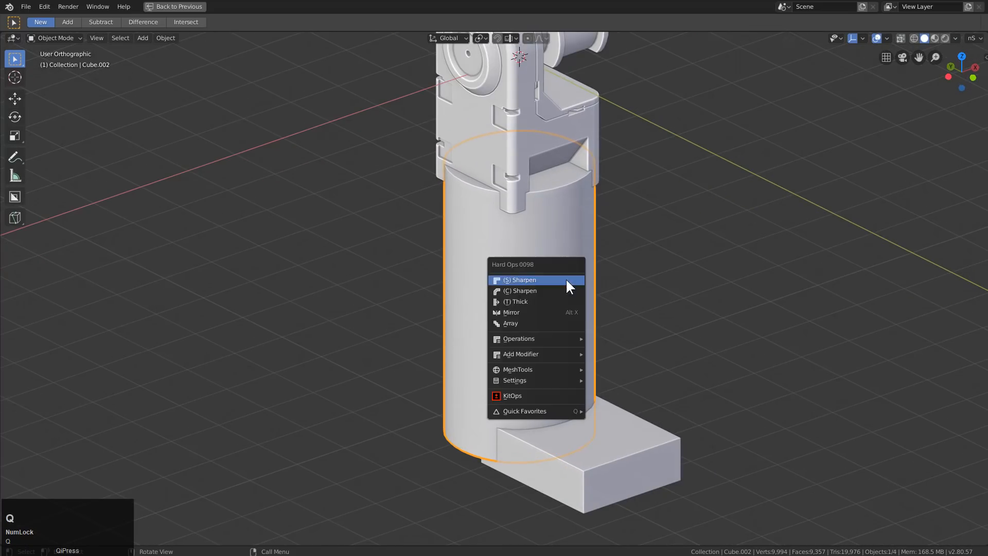
mouse_move(565, 380)
left_click(624, 381)
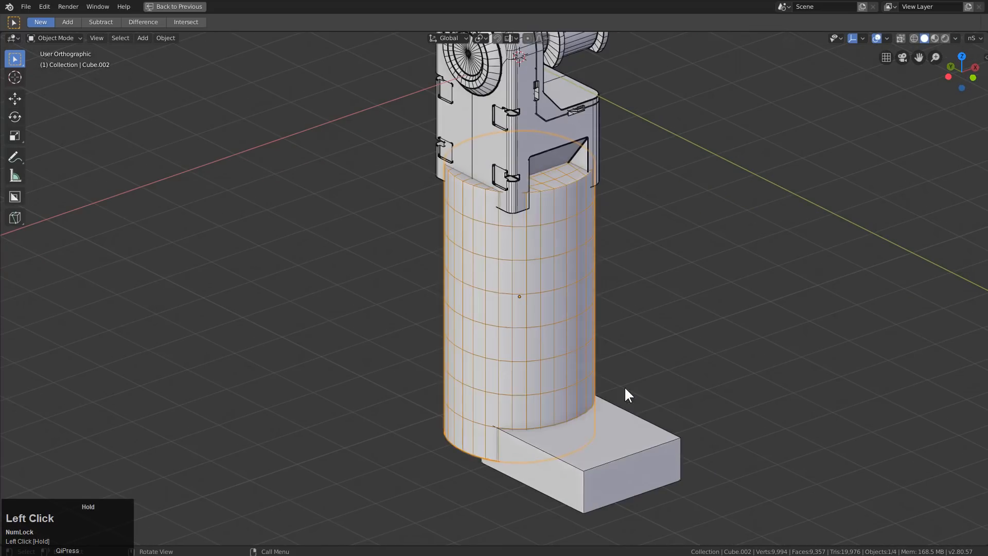
middle_click_drag(625, 386, 516, 323)
scroll(404, 194, "up", 2)
key("q")
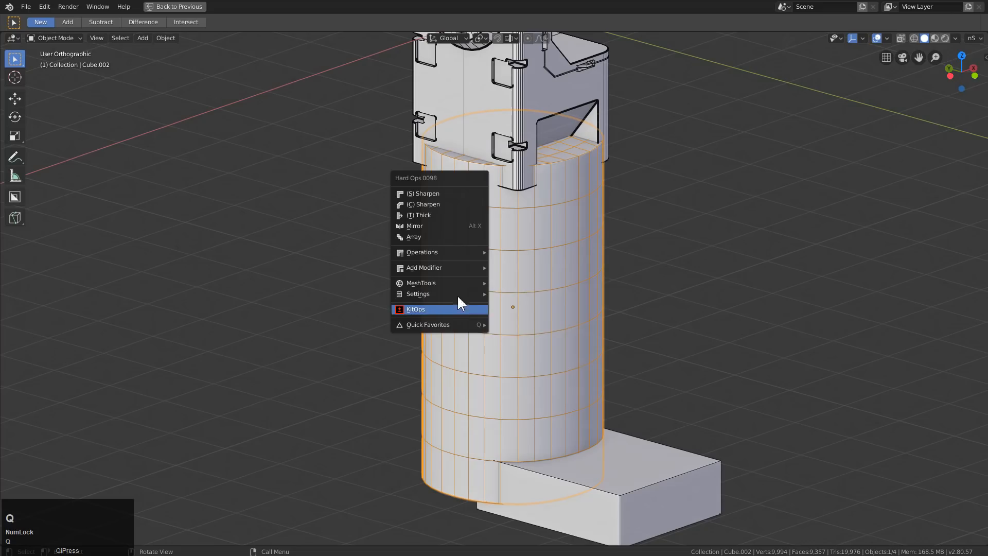
mouse_move(474, 293)
left_click(518, 304)
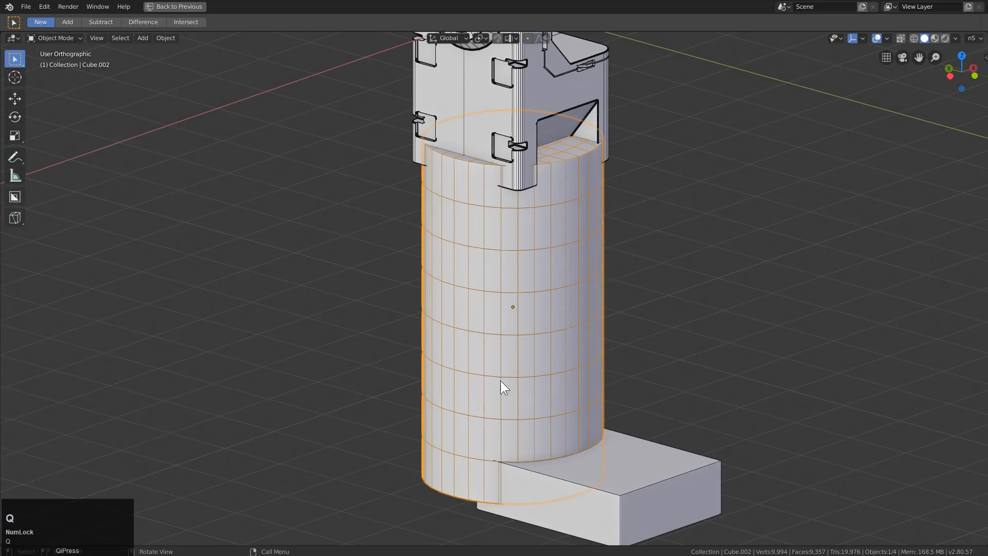
scroll(540, 305, "down", 2)
middle_click_drag(540, 306, 449, 203)
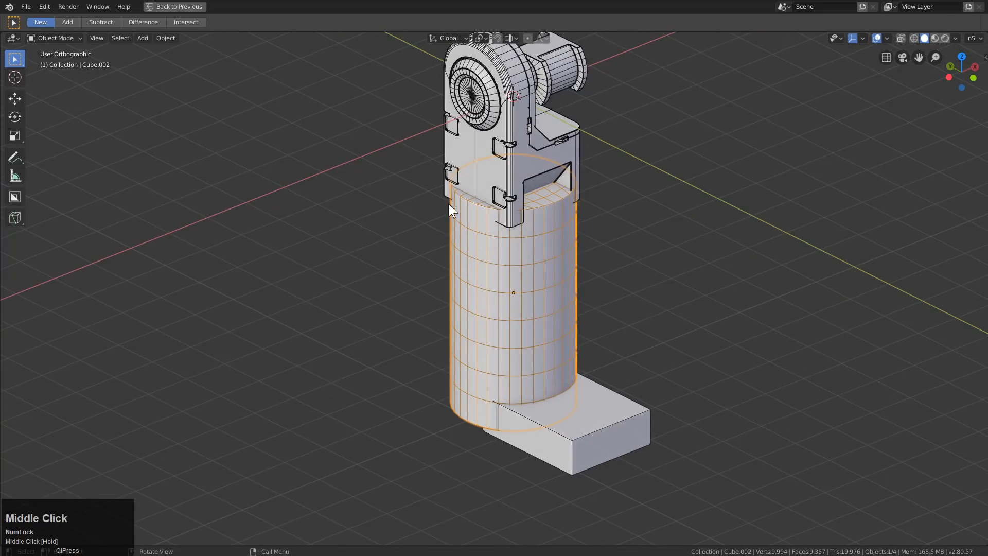
Try to clear the tall cylinder's object scale
key("q")
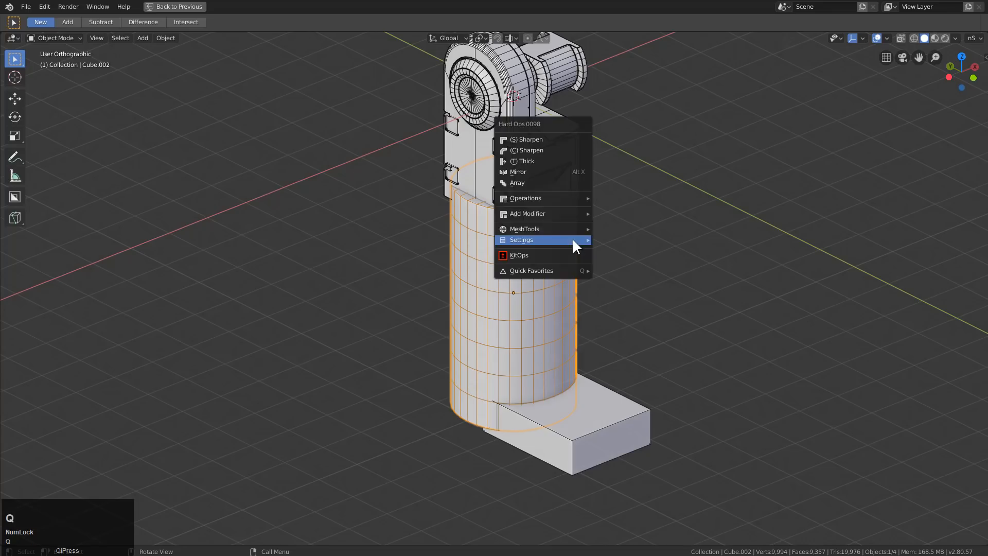
mouse_move(569, 211)
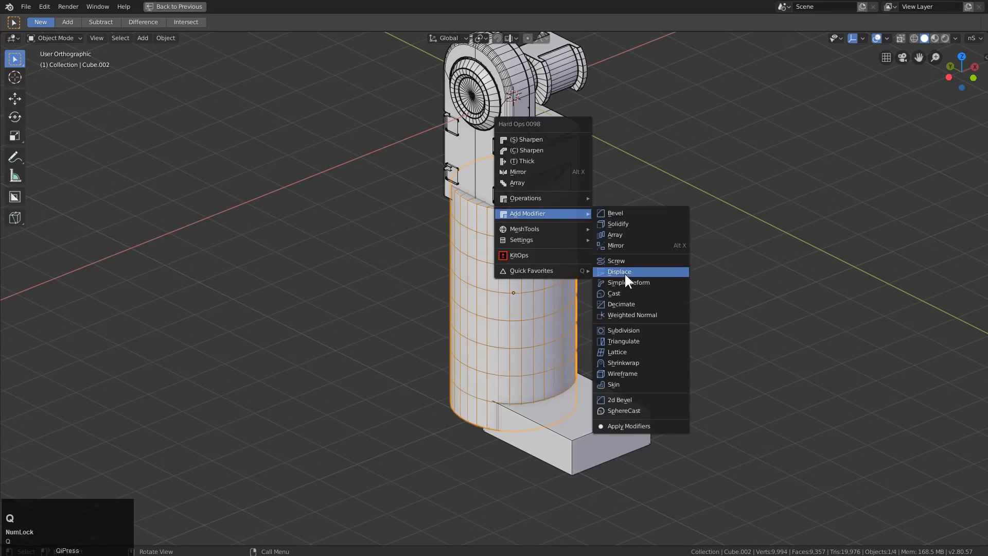
left_click(649, 271)
key("alt+s")
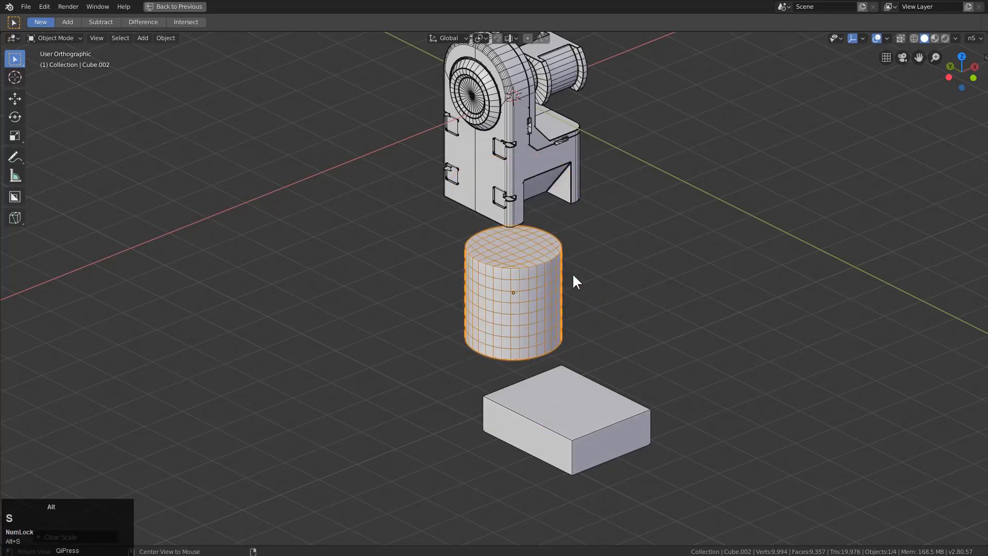
key("ctrl+z")
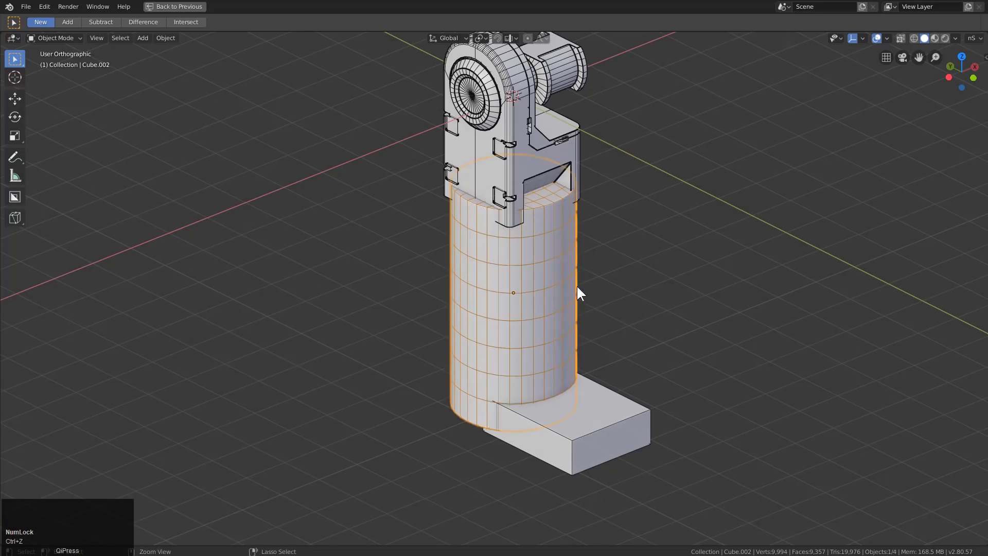
Apply the tall cylinder's object transform and add a Hard Ops Lattice modifier around it
key("ctrl+a")
left_click(546, 286)
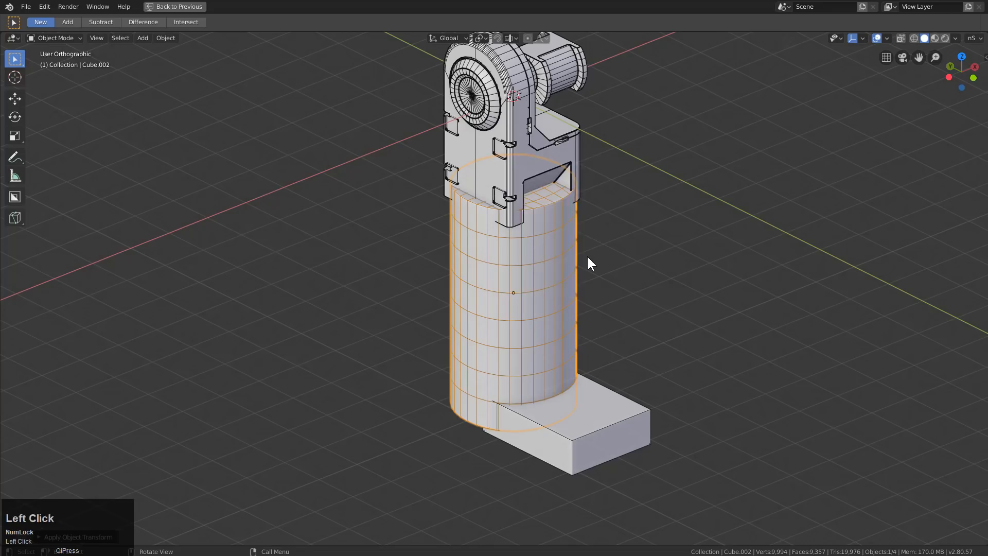
key("q")
mouse_move(590, 231)
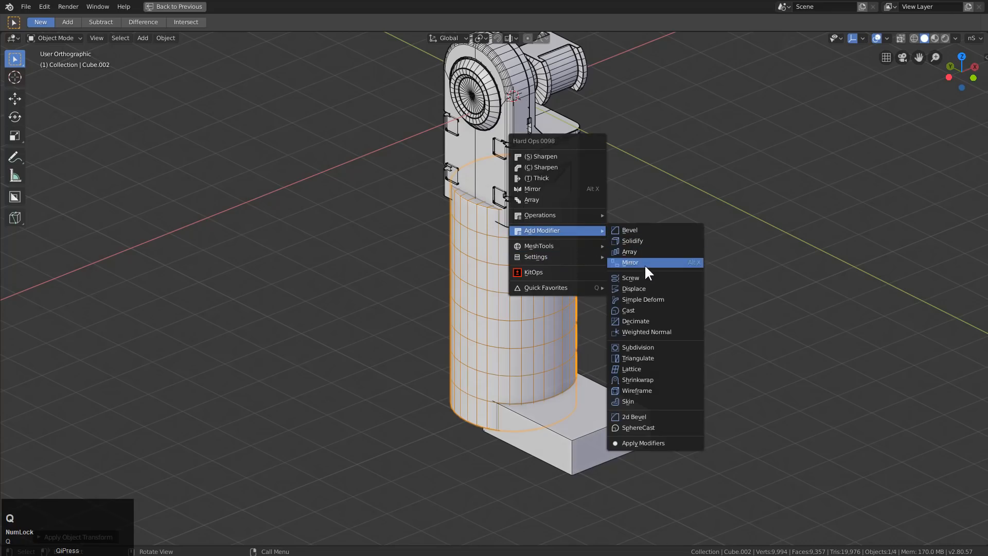
left_click(639, 369)
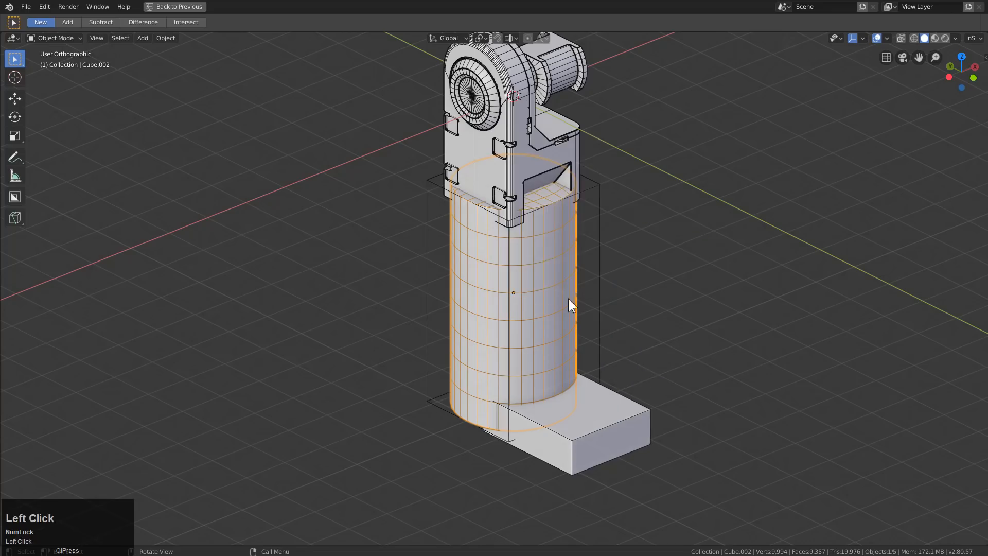
middle_click_drag(479, 340, 585, 287)
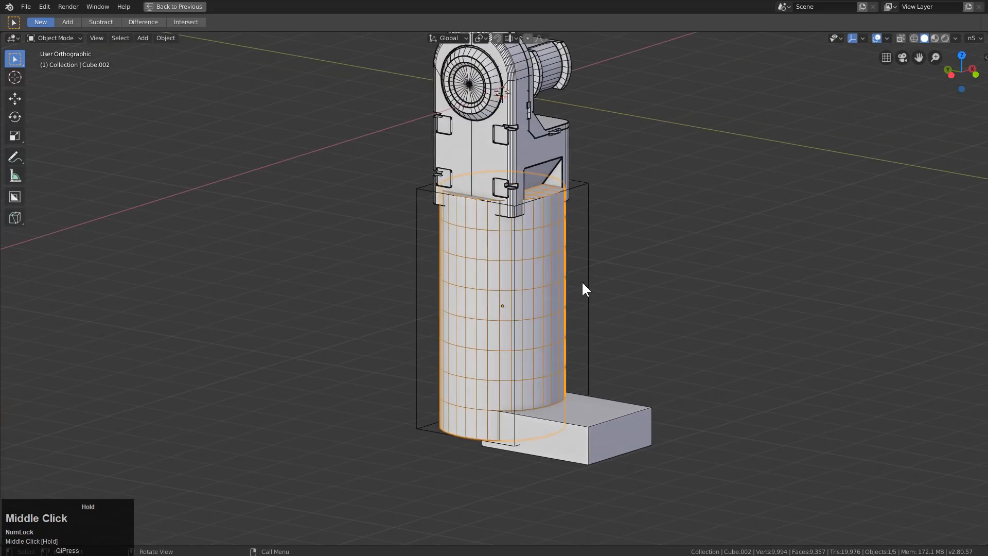
Select the lattice around the tall cylinder and set its points along Z to 4
left_click(582, 260)
middle_click_drag(605, 247, 585, 271)
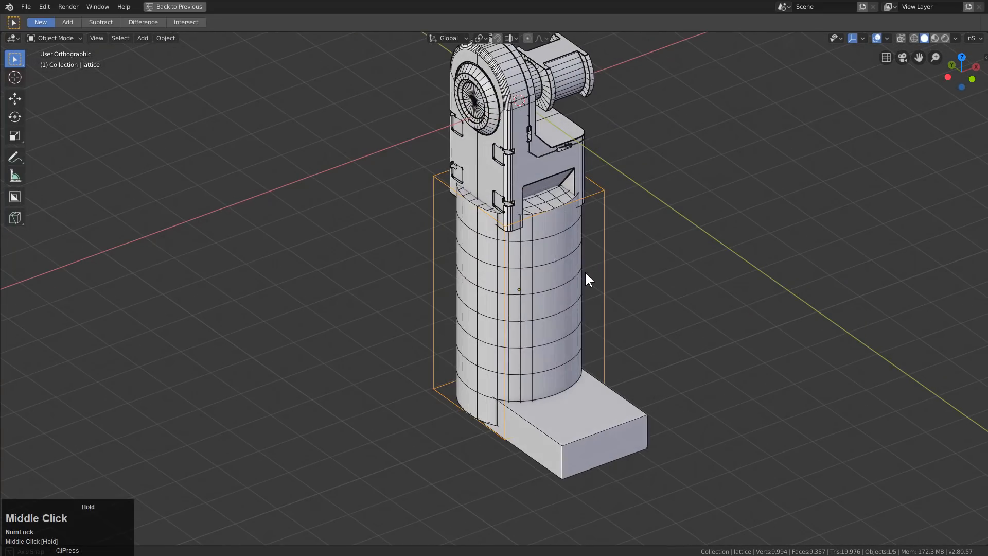
key("q")
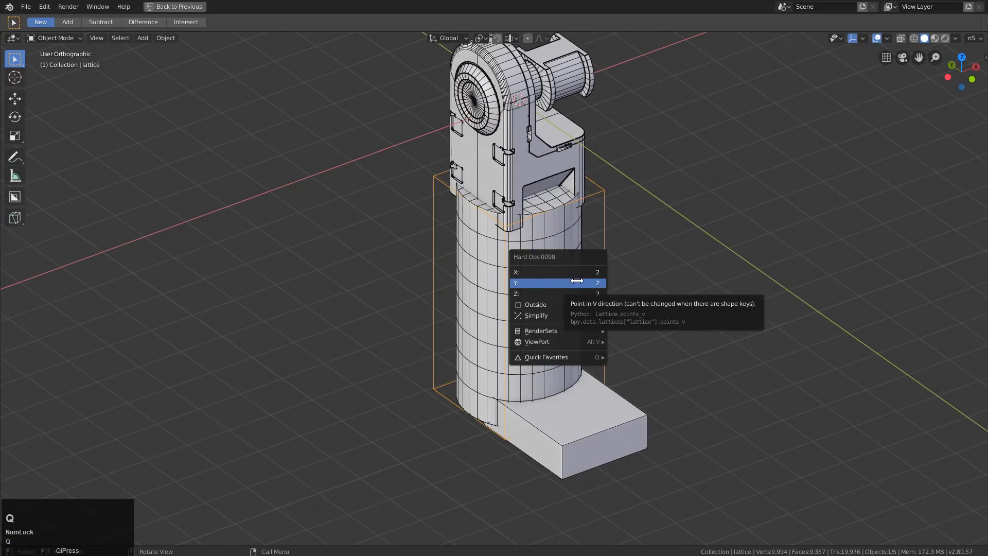
left_click_drag(571, 290, 579, 290, "shift")
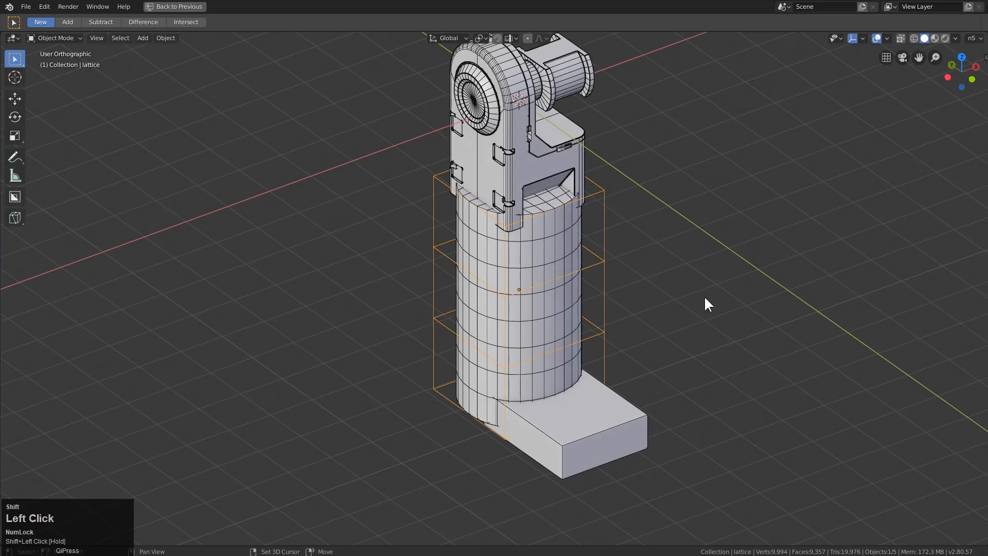
mouse_move(577, 280)
middle_mouse_down()
mouse_move(565, 279)
mouse_move(581, 268)
middle_mouse_up()
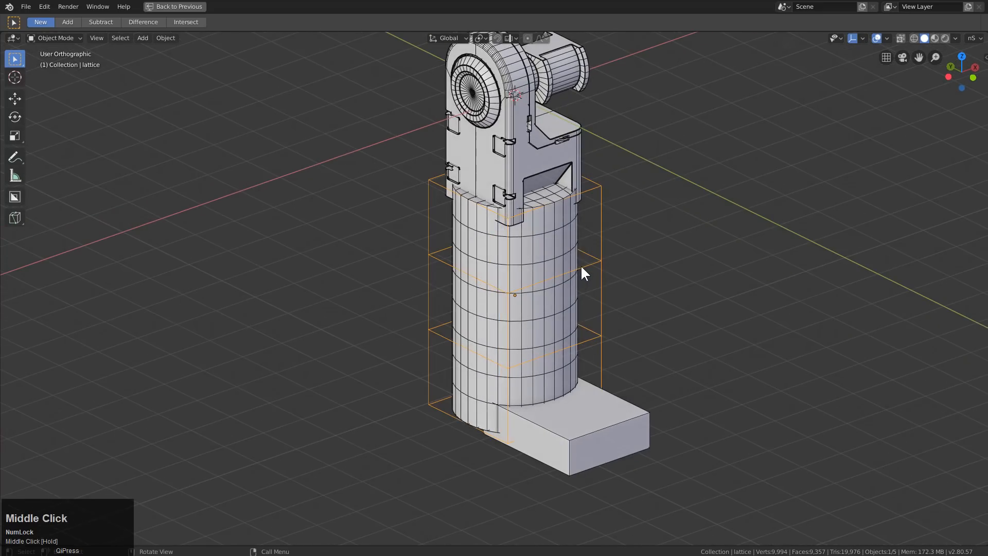
key("KP_1")
key("KP_3")
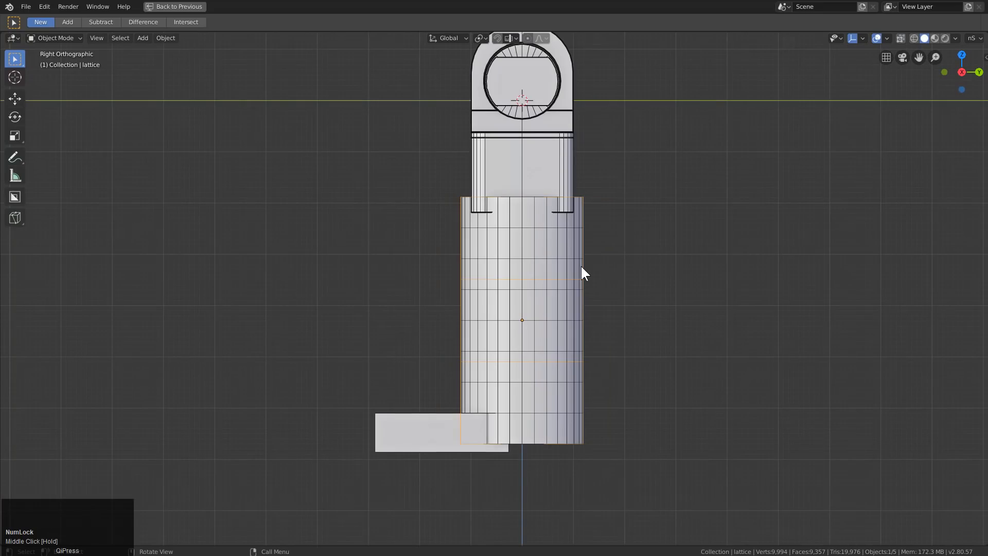
key("Tab")
scroll(582, 267, "up", 1)
key("Tab")
middle_click_drag(581, 267, 676, 312)
key("q")
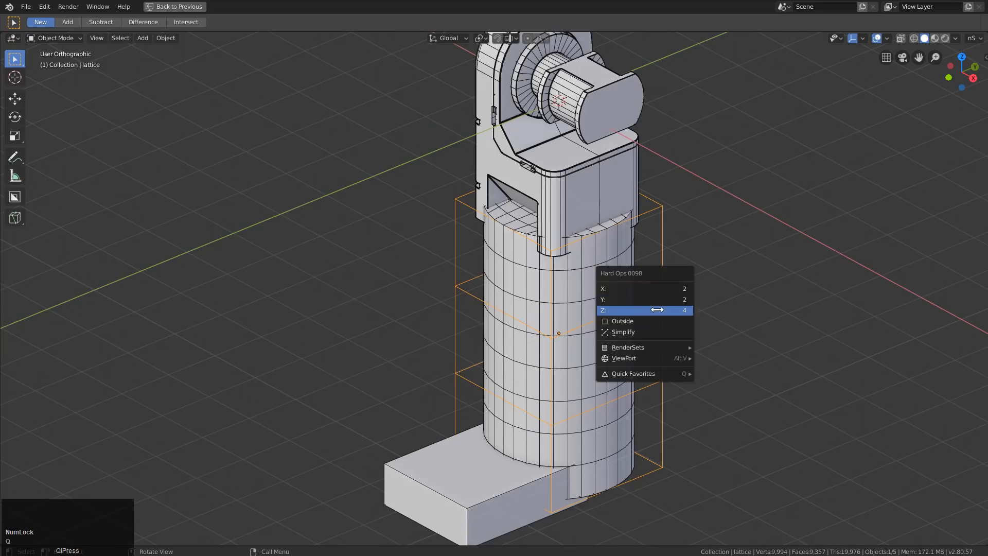
Scale down the lattice's top row of points so the cylinder's top narrows to the width of the block above
key("Tab")
key("KP_3")
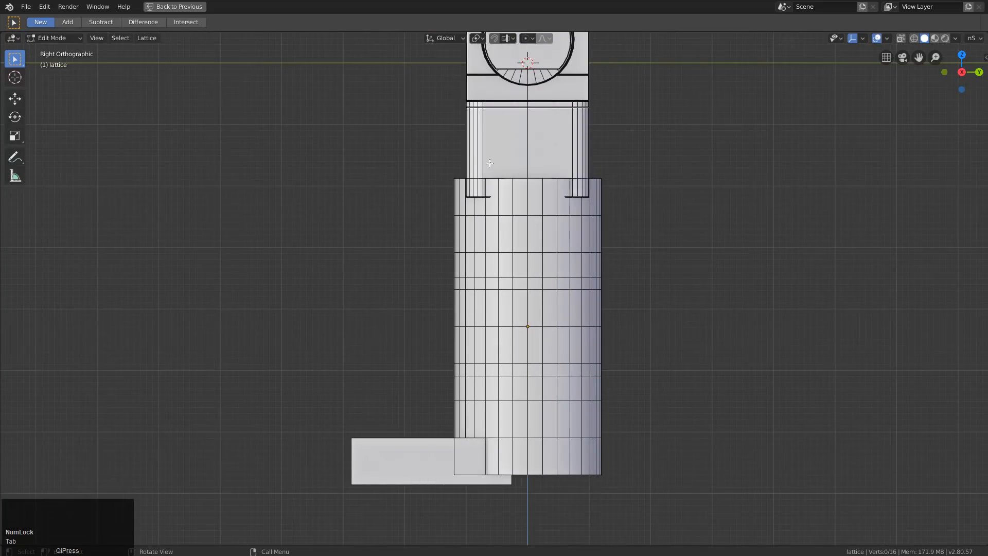
left_click_drag(490, 165, 605, 193)
left_click_drag(644, 160, 423, 203)
key("s")
left_click(592, 237)
key("alt+a")
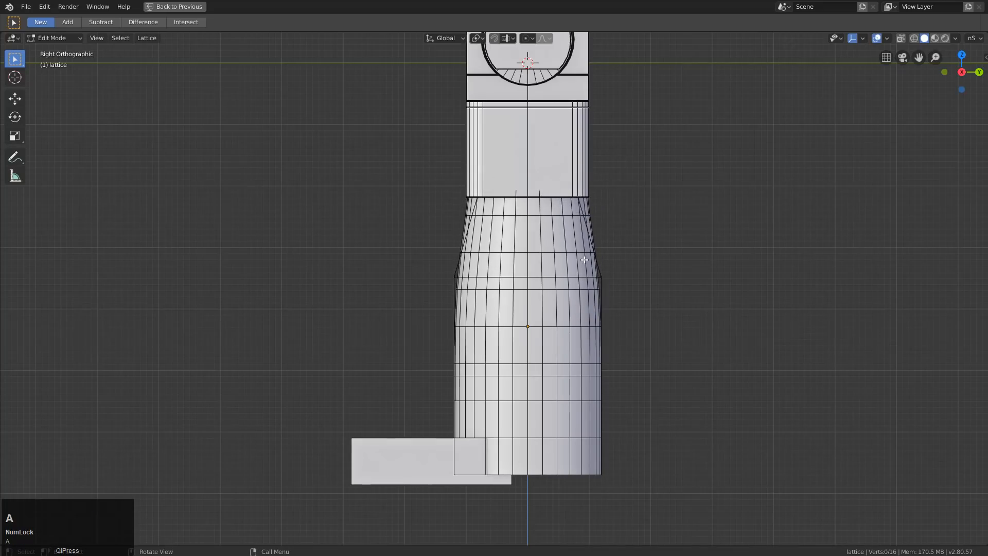
Move the front lattice points in the second row from the bottom along Y, slightly inward toward the cylinder's center
left_click_drag(457, 334, 418, 406)
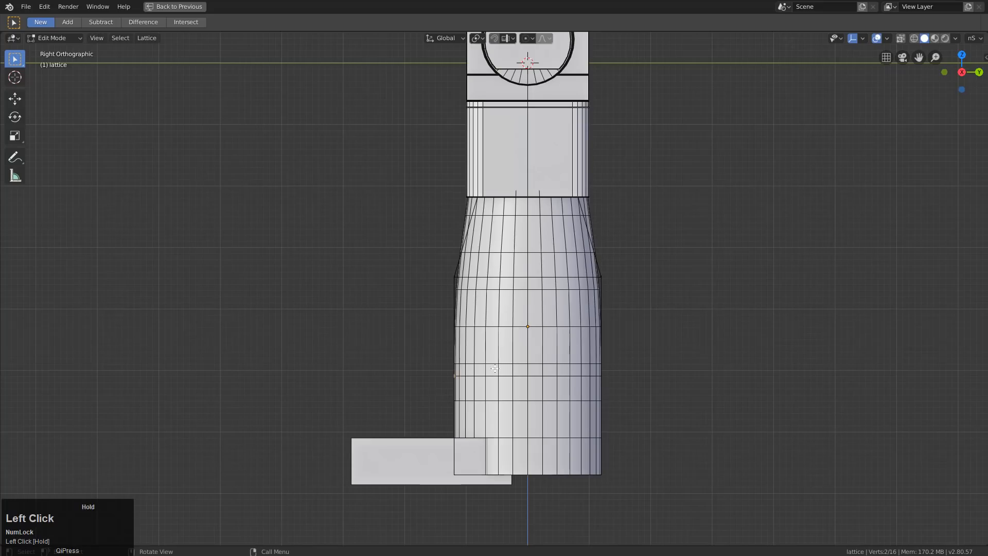
key("g")
key("x")
key("y")
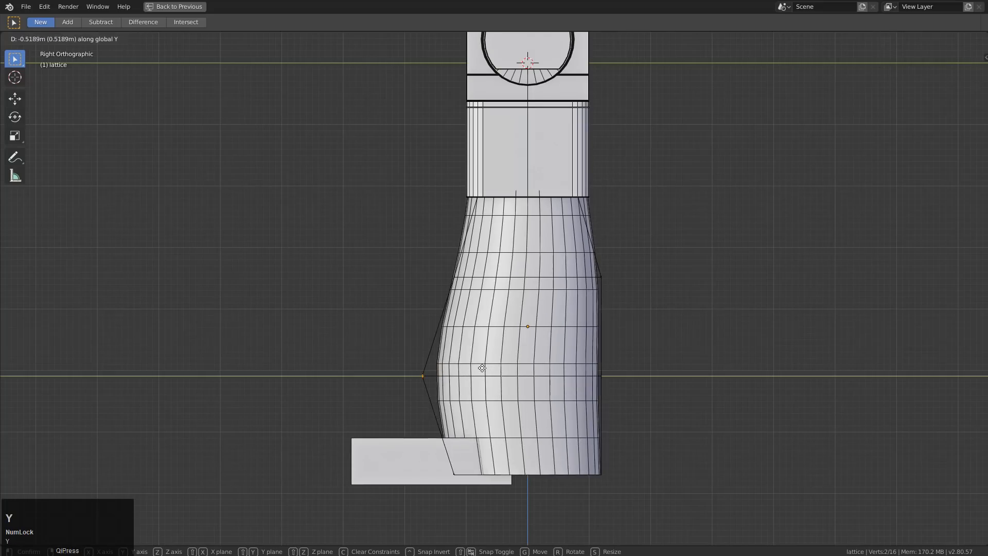
left_click(536, 370)
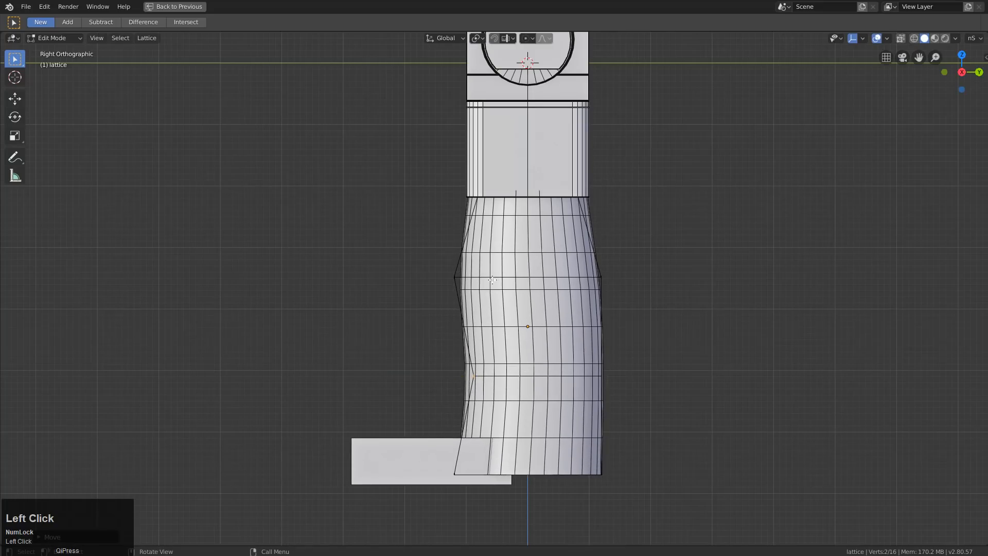
Move the front lattice points of the three lower rows outward together along Y
left_click_drag(497, 245, 431, 474)
key("g")
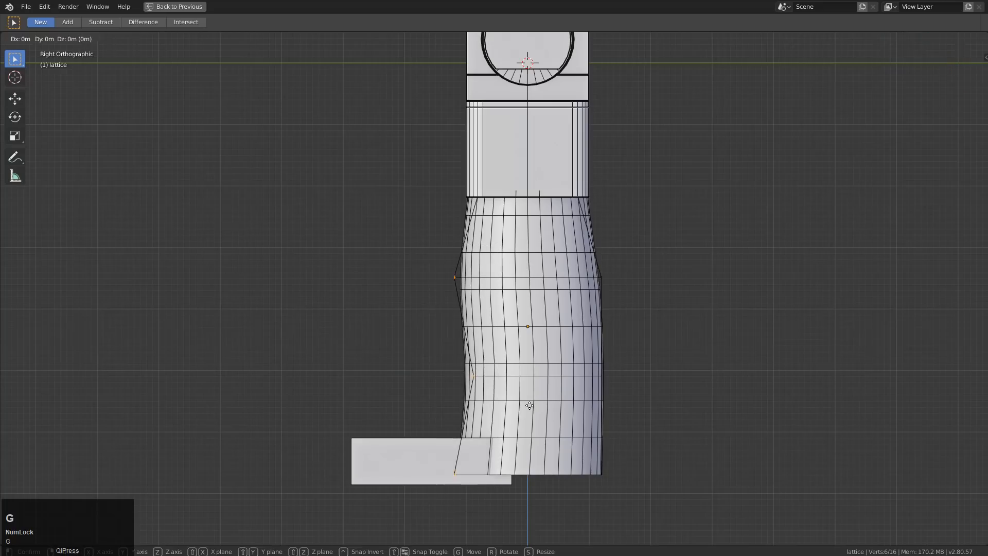
key("y")
left_click(509, 404)
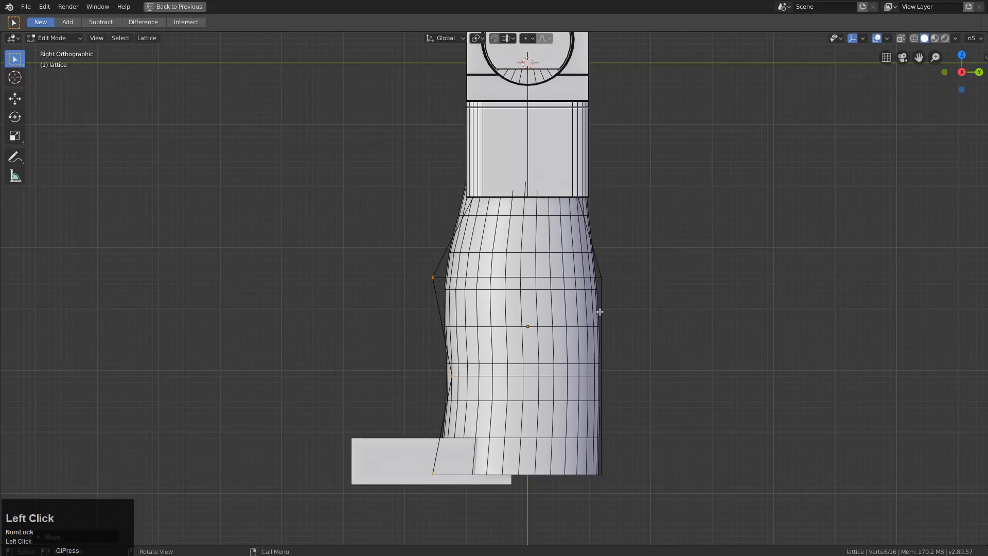
Move the lattice's bottom back points outward along Y by about 0.19 m
left_click_drag(645, 417, 572, 524)
key("g")
key("y")
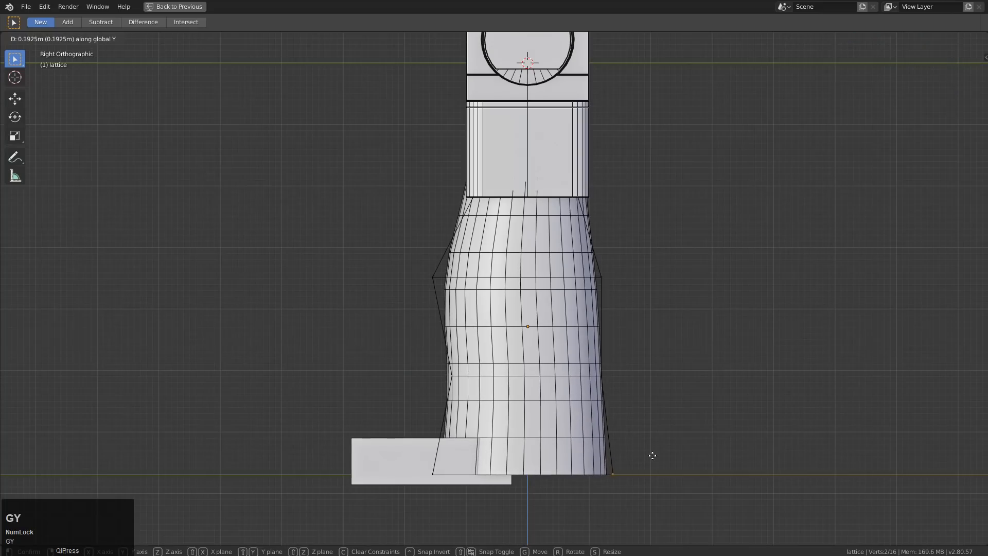
left_click(650, 456)
Move the back lattice points in the second row from the bottom outward along Y by about 0.23 m
left_click_drag(627, 351, 598, 407)
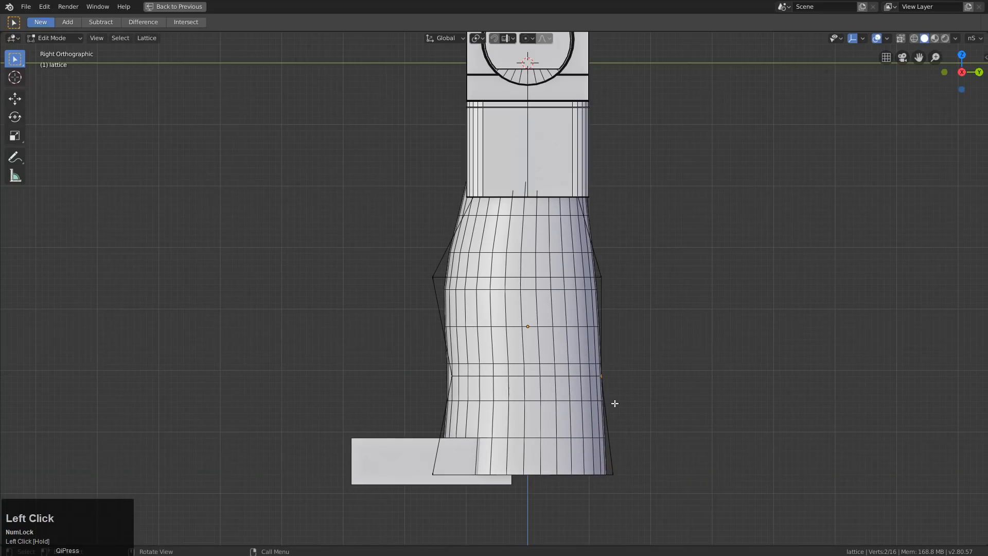
key("g")
key("Escape")
key("g")
key("y")
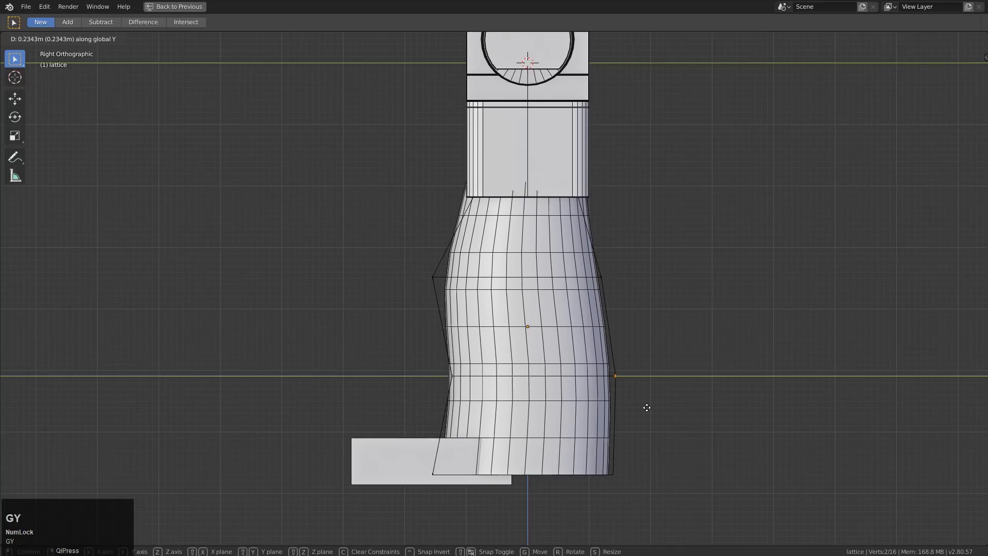
left_click(646, 407)
Pull the back lattice points of the two lowest rows slightly inward along Y
left_click_drag(657, 341, 562, 507)
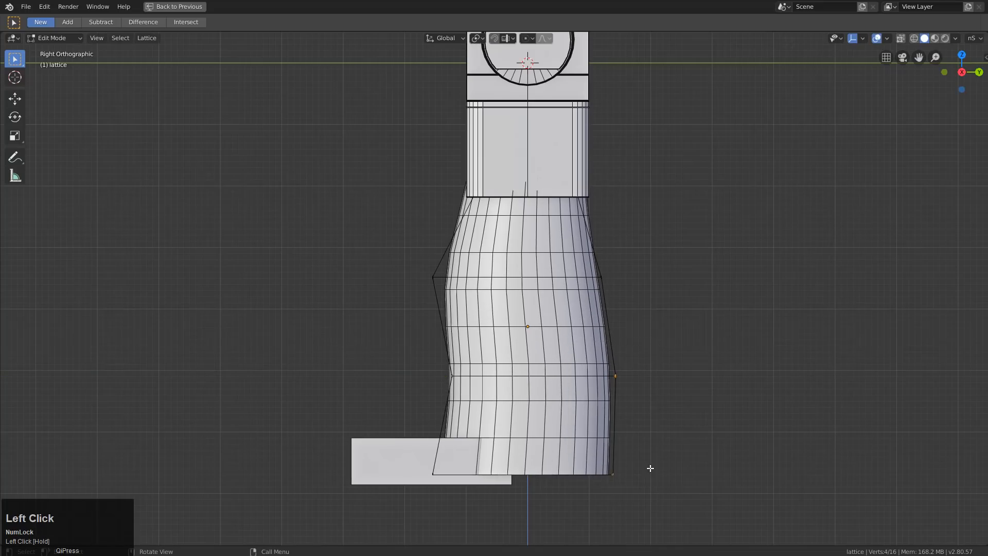
key("g")
key("y")
left_click(644, 354)
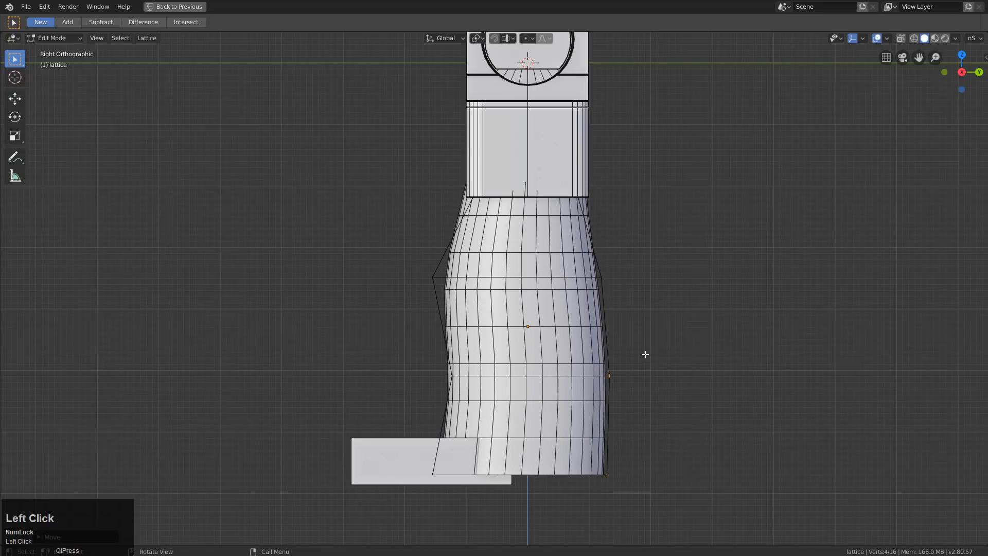
Move the back lattice points in the second row from the top slightly outward along Y and leave Edit Mode
left_click(632, 234)
left_click_drag(628, 172, 591, 297)
key("g")
key("y")
left_click(640, 295)
key("Tab")
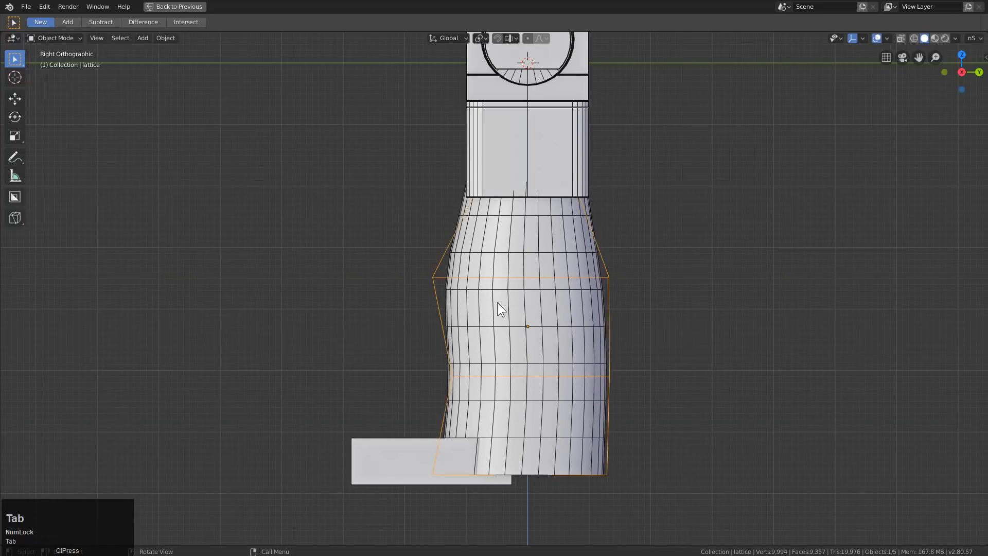
In the front view, scale the lattice's bottom row of points slightly inward to taper the cylinder's base
middle_click_drag(497, 302, 584, 364)
key("Tab")
key("KP_1")
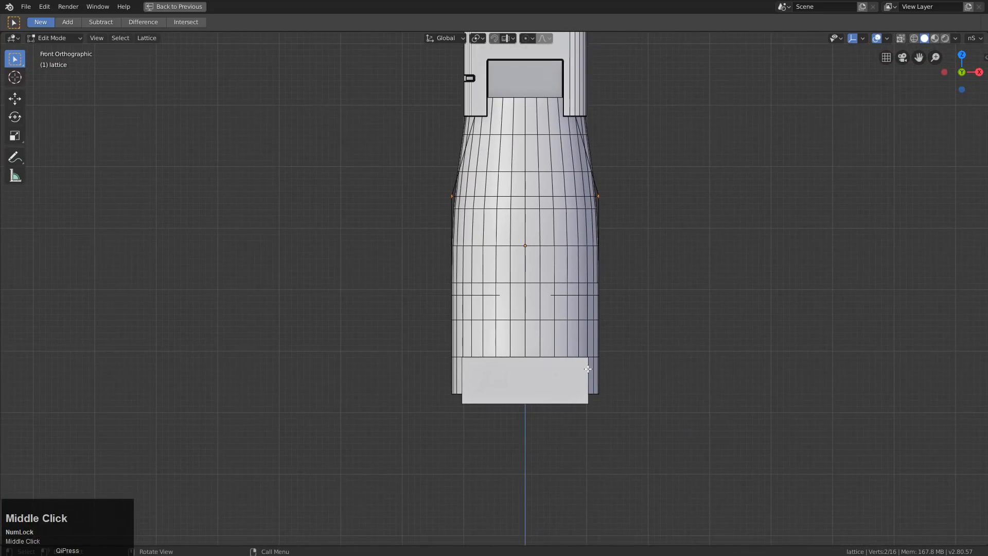
left_click_drag(638, 365, 426, 422)
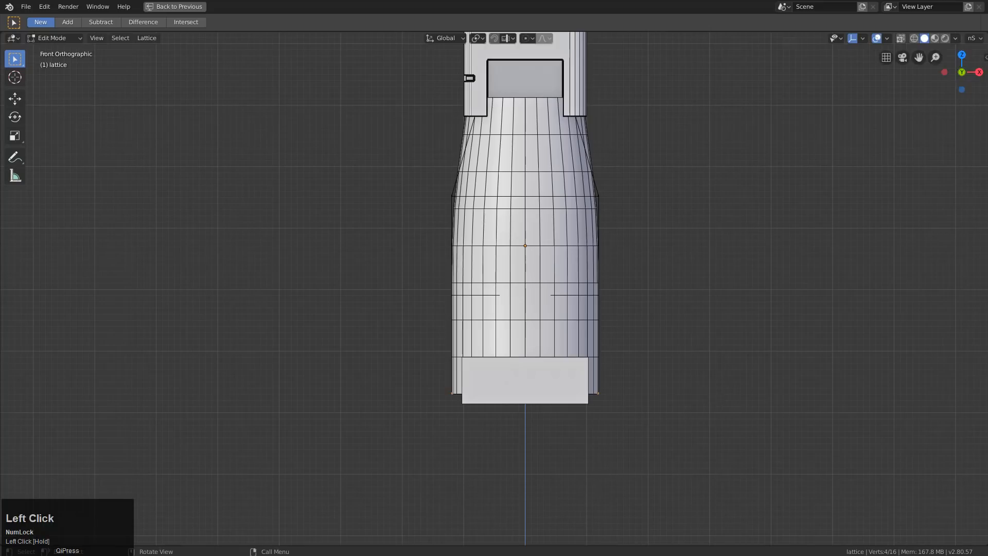
key("s")
left_click(695, 395)
Widen the lattice's two middle rows, scaling the lower one up slightly and the upper one by about 1.03
left_click_drag(644, 256, 422, 303)
key("s")
left_click(677, 355)
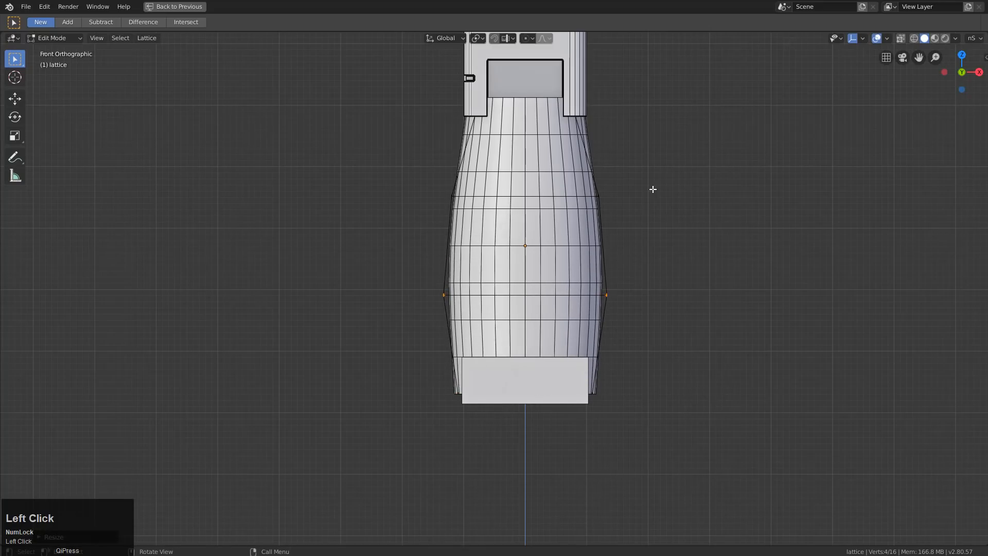
left_click(651, 188)
left_click_drag(639, 194, 401, 243)
key("s")
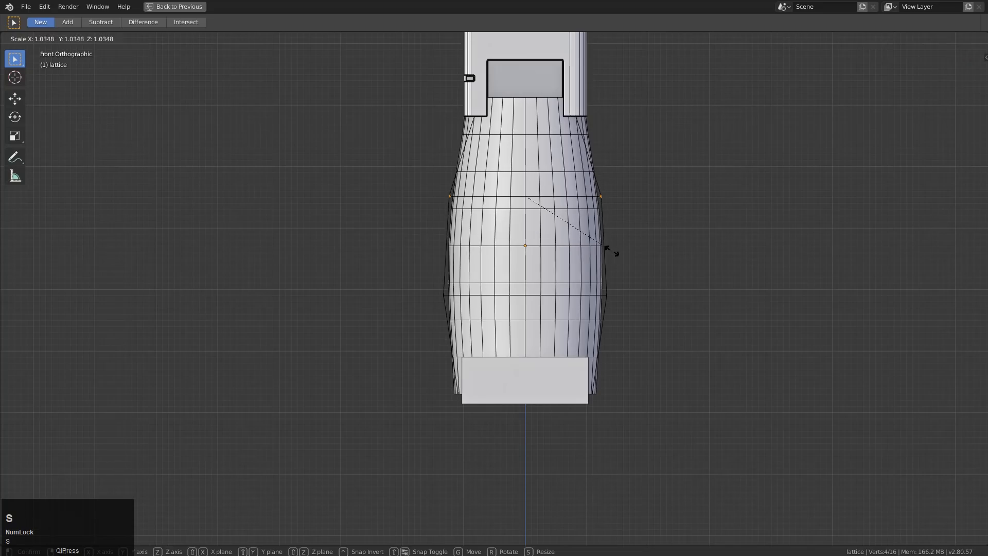
left_click(615, 251)
key("Tab")
Select the deformed cylinder and examine its Subdivision and Lattice modifier settings in the HOps Helper
middle_click_drag(521, 248, 575, 302)
middle_click_drag(512, 367, 505, 359)
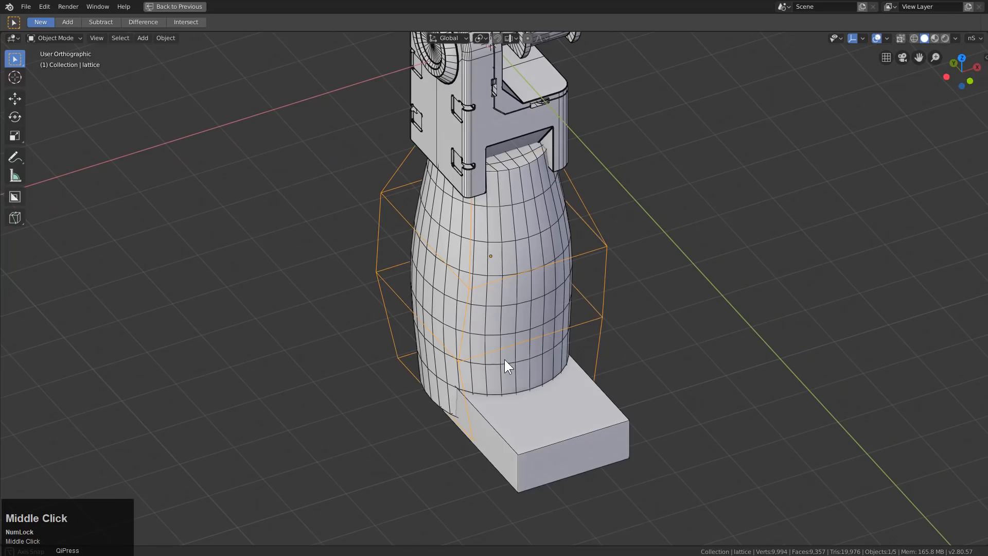
middle_click_drag(567, 307, 530, 209)
left_click(531, 291)
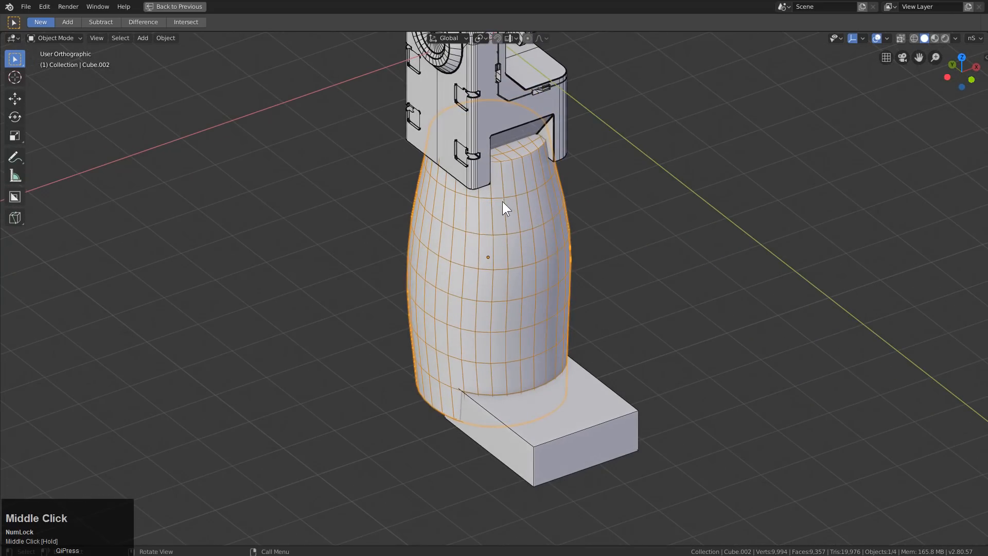
key("ctrl+grave")
left_click(481, 281)
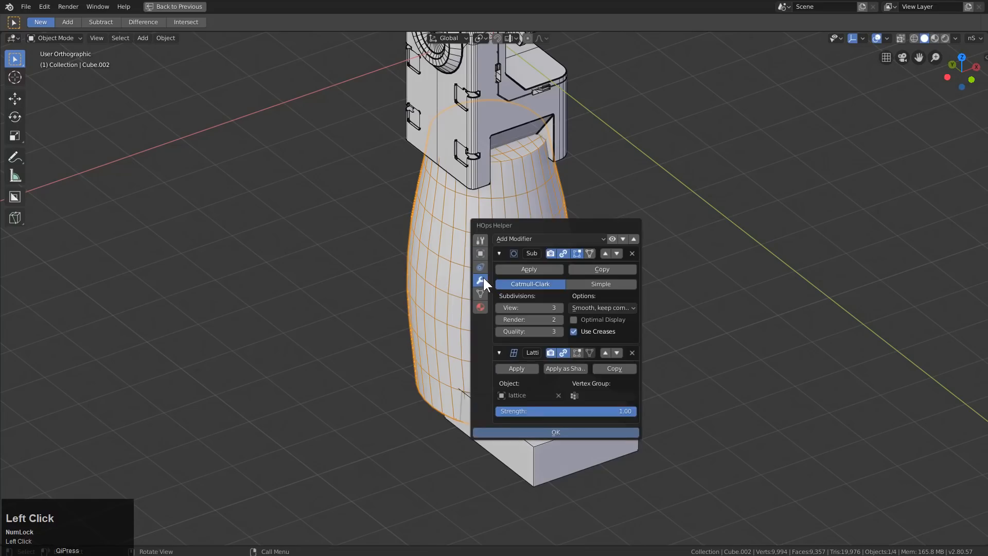
left_click_drag(543, 229, 693, 207)
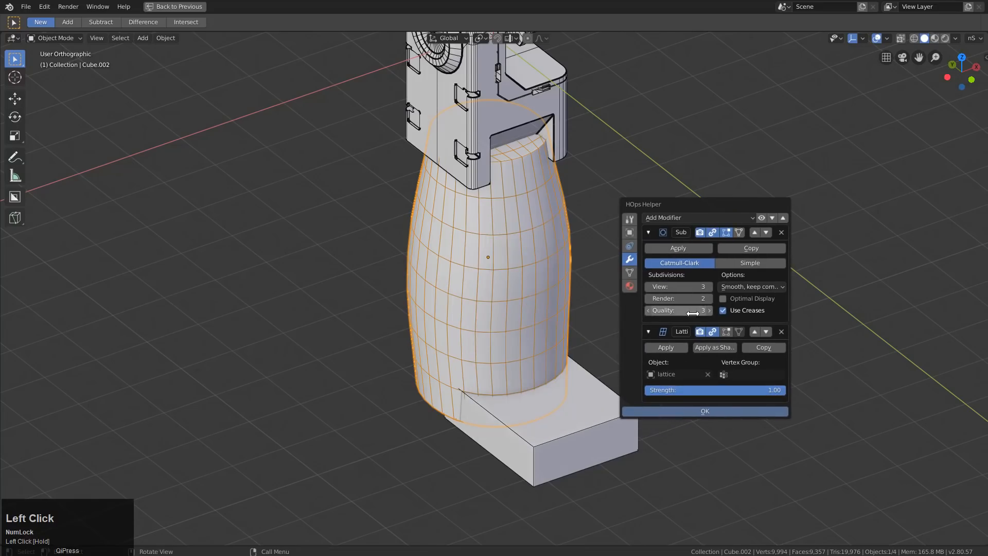
key("Escape")
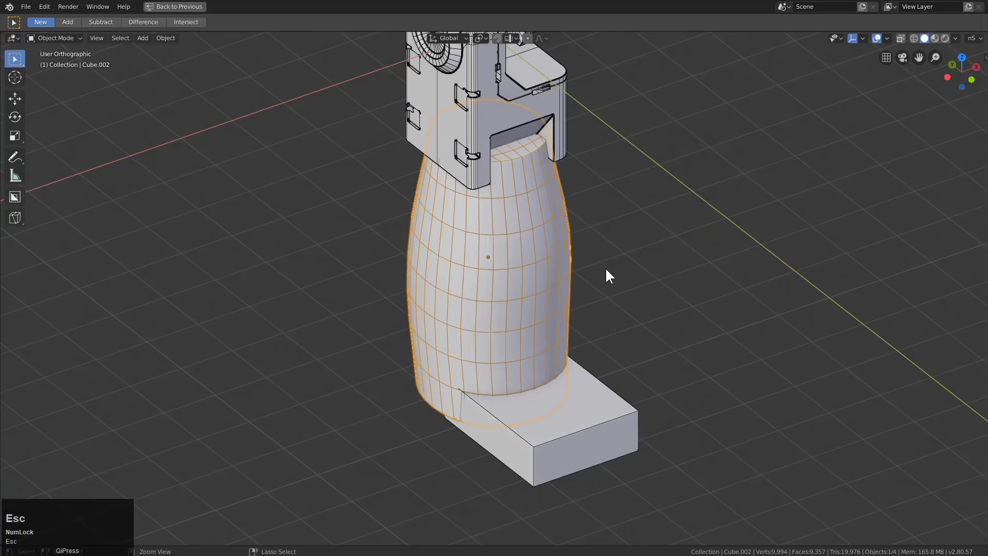
Try subdivision levels 1 and 2 on the deformed cylinder and restore level 3
key("1")
key("2")
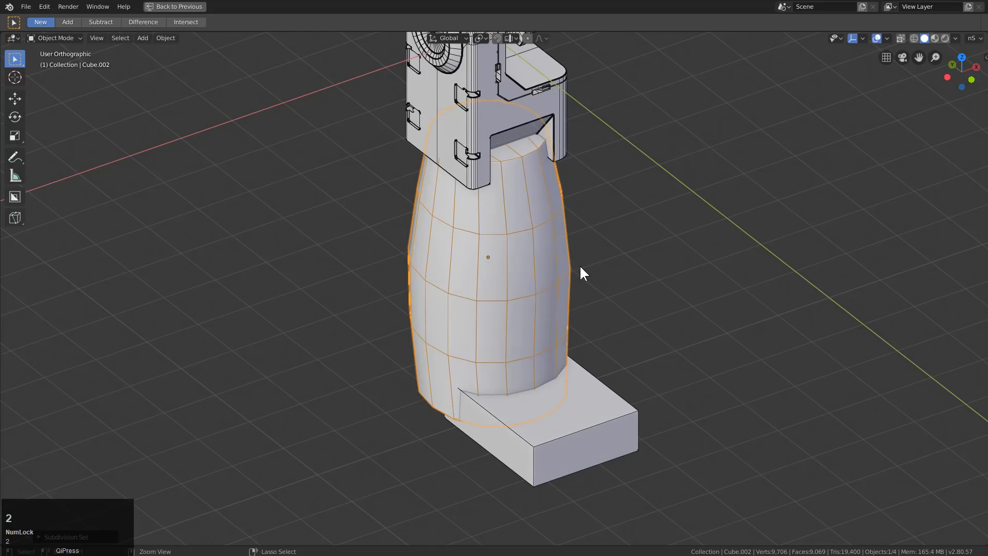
key("3")
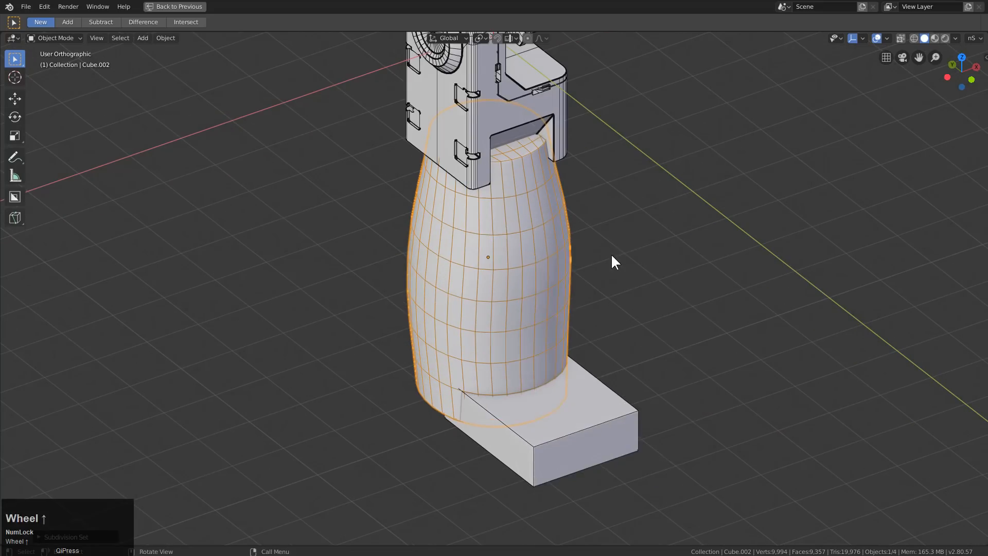
Collapse the cylinder's Subdivision and Lattice modifiers in the HOps Helper to view their stacking order
key("grave")
left_click(556, 284)
left_click(557, 300)
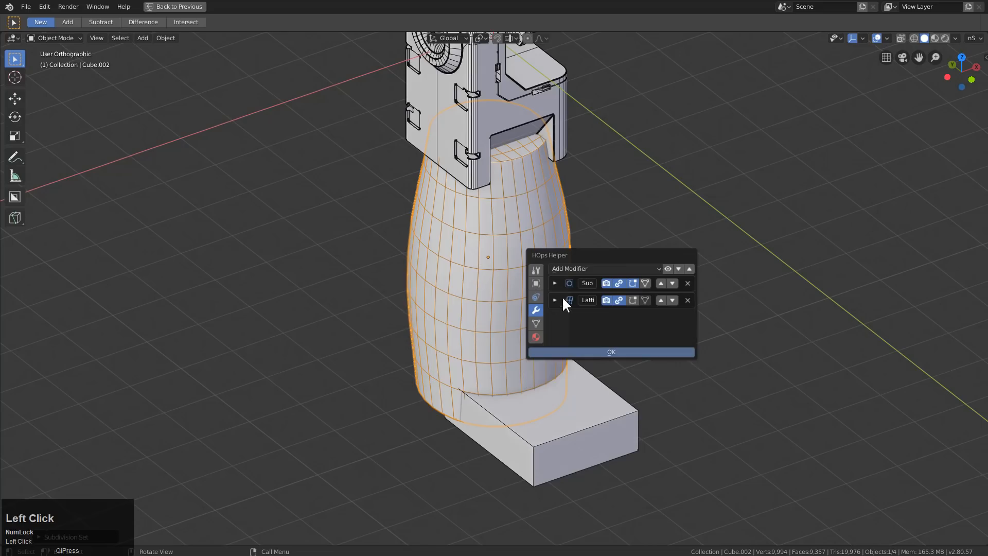
left_click_drag(568, 255, 688, 203)
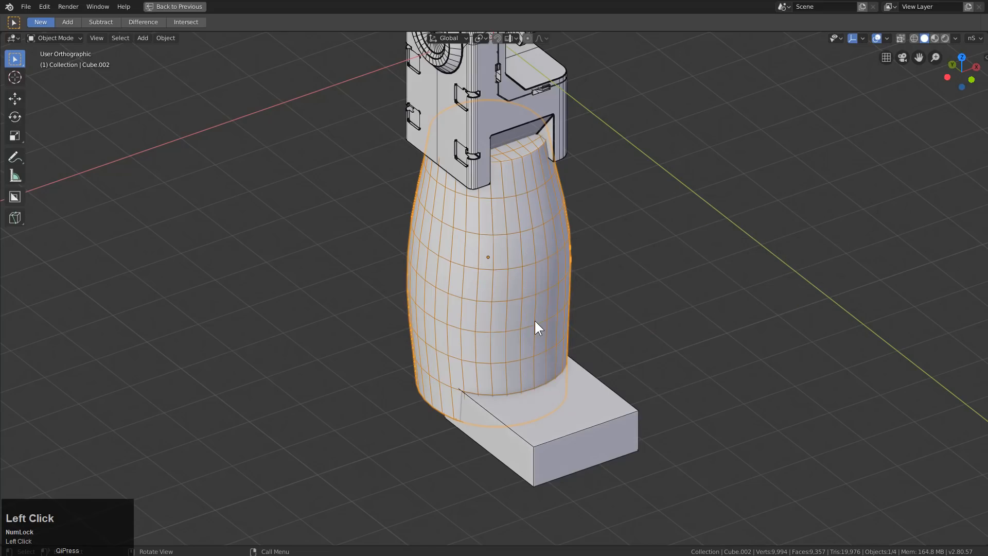
Add a cube at the upper front edge of the leg, rotate it diagonally and move it so it overlaps the leg's corner
key("KP_3")
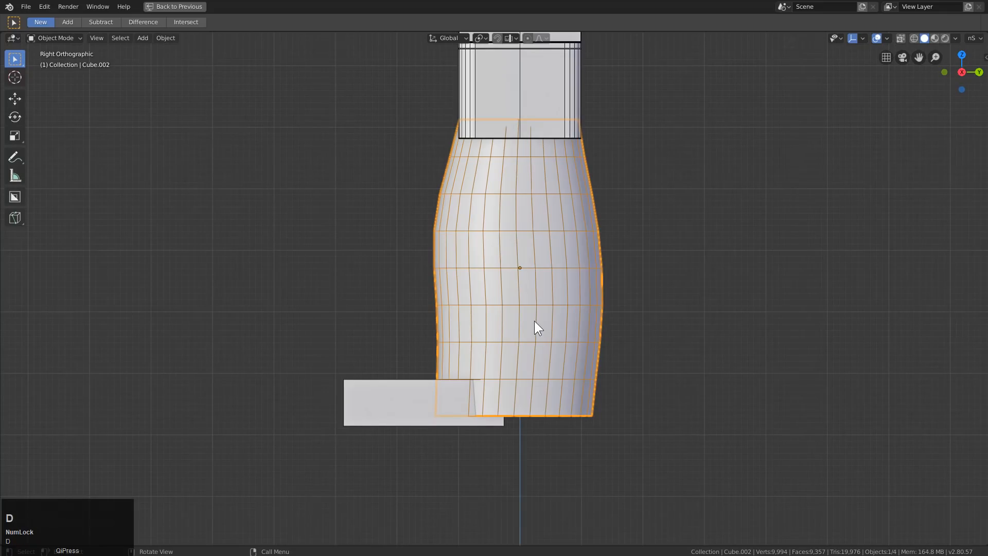
middle_click(493, 292)
key("Escape")
scroll(446, 163, "up", 2)
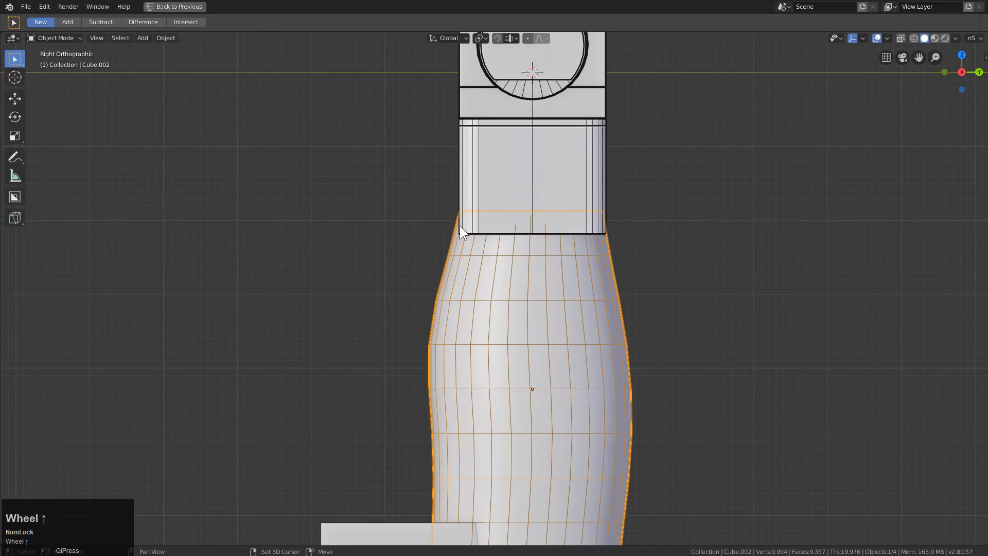
key("shift+a")
left_click(505, 232)
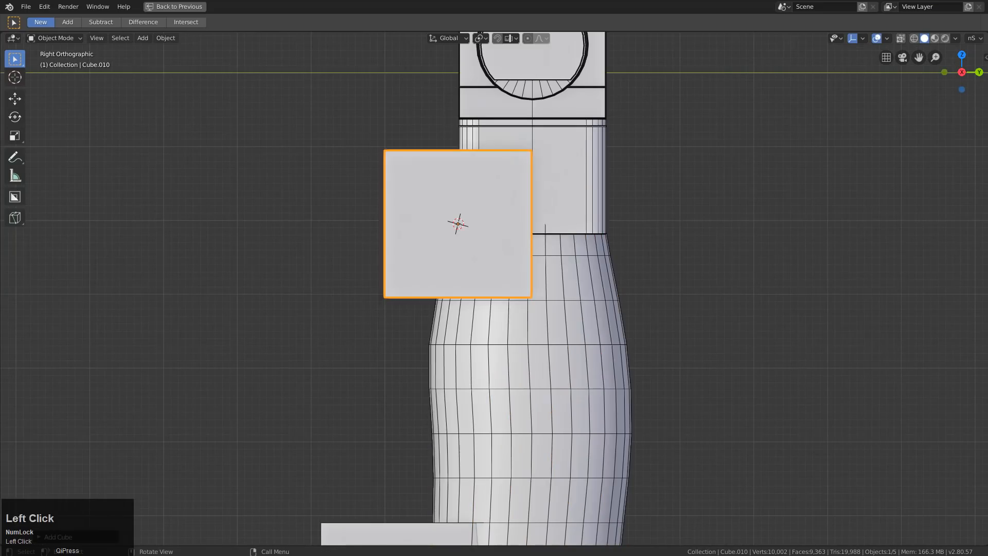
key("r")
left_click(510, 293)
key("g")
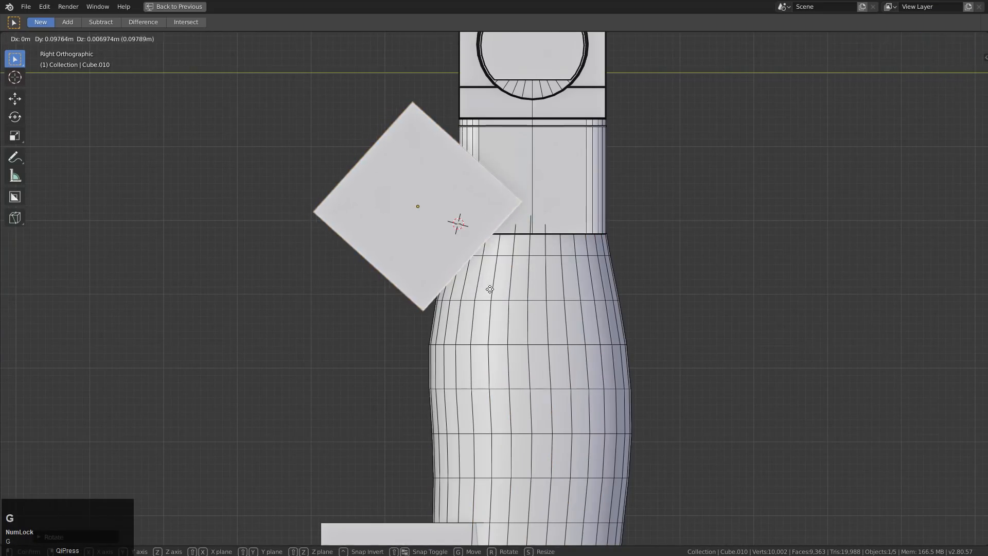
left_click(434, 268)
Stretch the cutter cube along X by about 2.86, then fine-tune its position and rotate it about 2.4° more
middle_click_drag(434, 268, 536, 286)
key("s")
key("x")
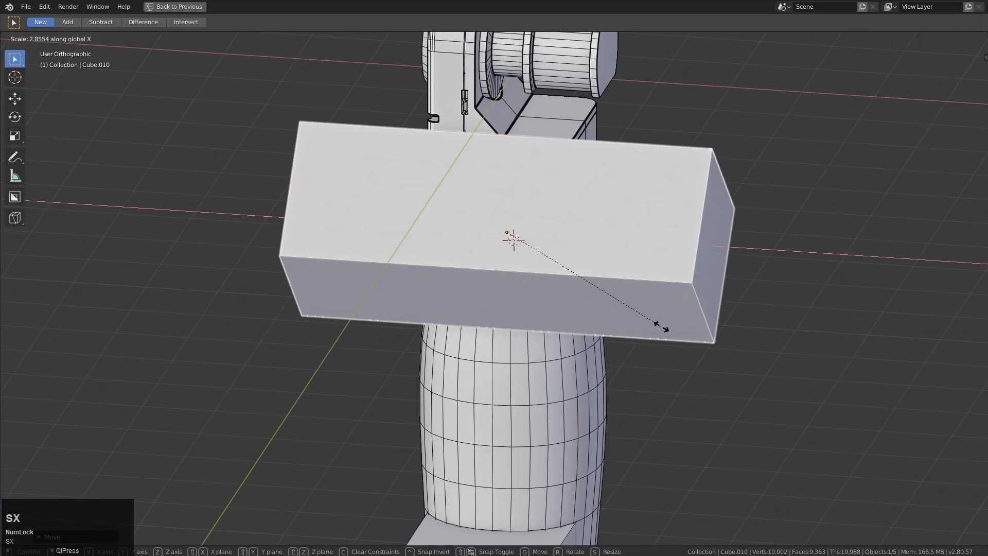
left_click(663, 325)
key("KP_3")
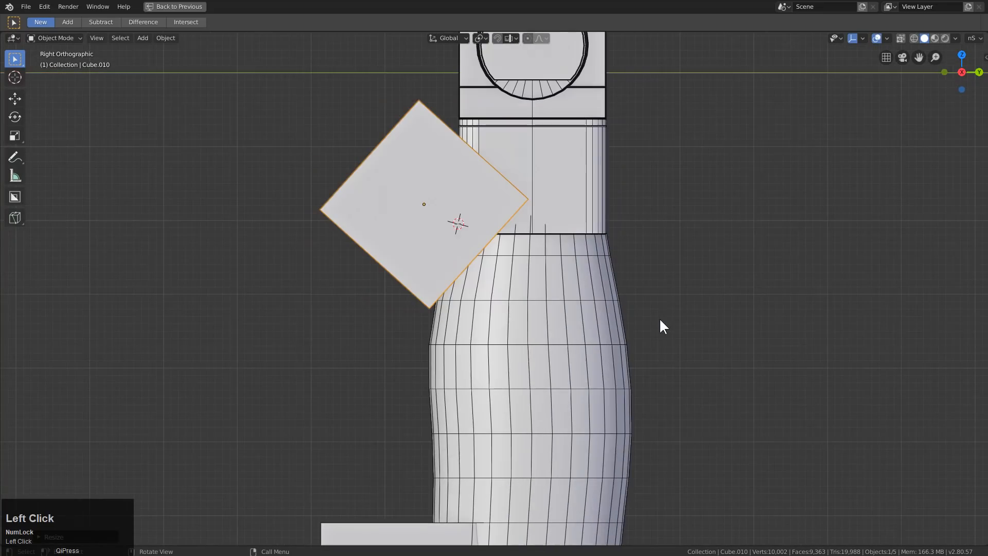
key("g")
key("r")
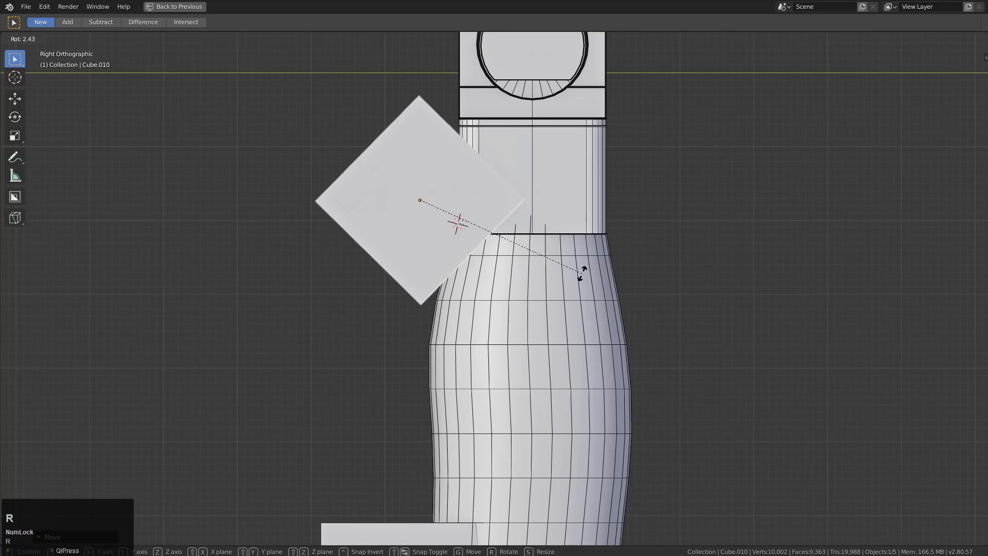
left_click(582, 273)
Subtract the rotated cube from the leg with a Boolean difference to bevel its upper front
left_click(514, 270, "shift")
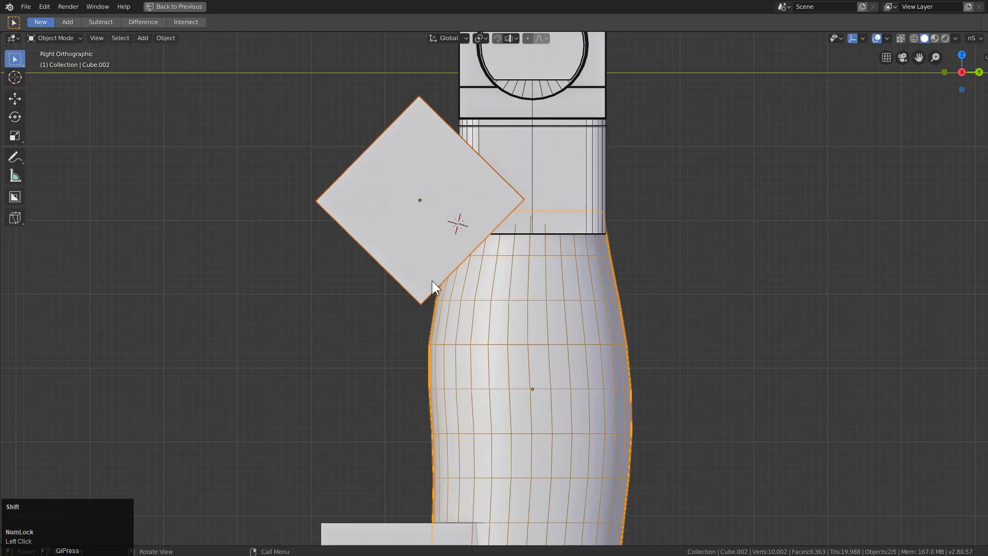
middle_click_drag(431, 280, 530, 313)
key("q")
left_click(557, 333)
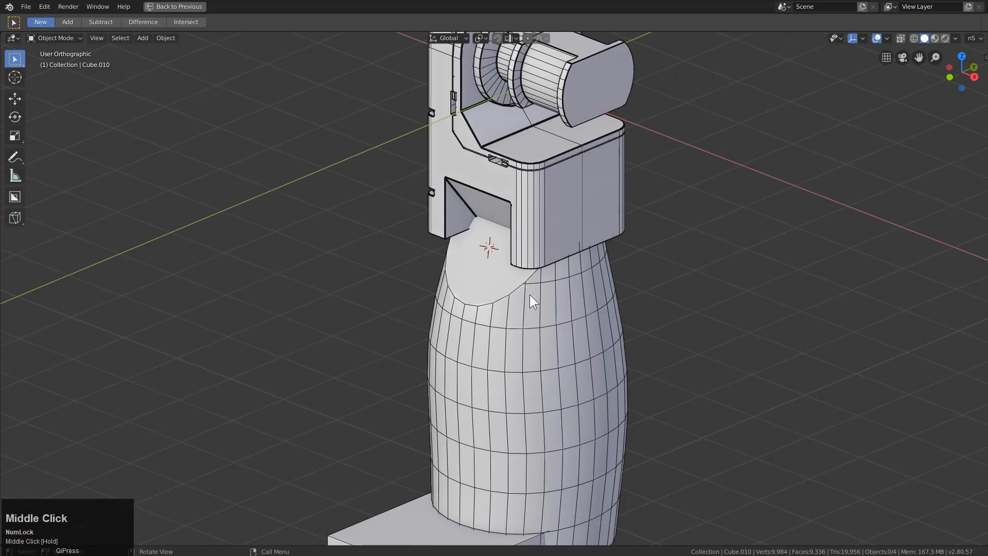
Add a second cube, rotate it about 40° and place it over the leg's upper back edge
key("KP_3")
key("shift+a")
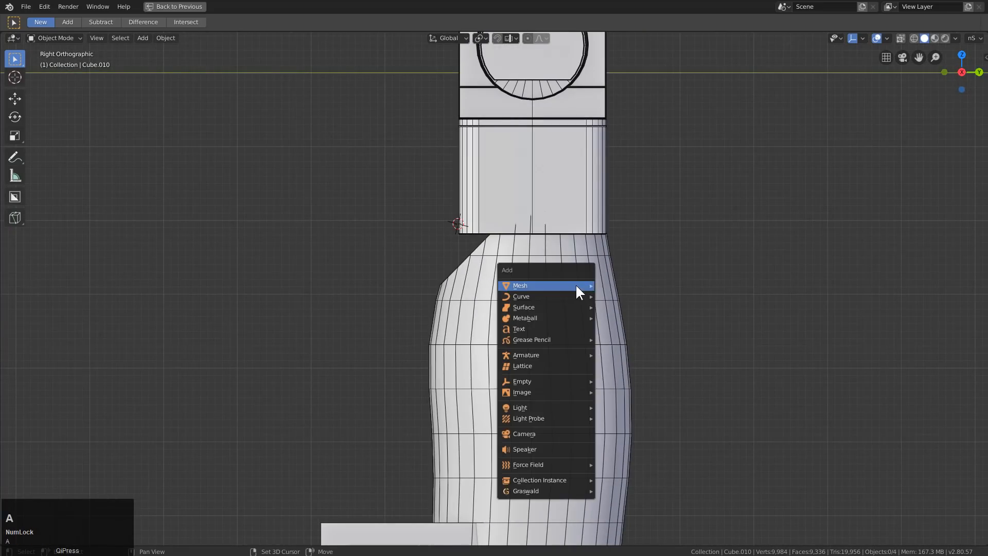
mouse_move(575, 283)
left_click(606, 287)
key("g")
left_click(743, 246)
key("r")
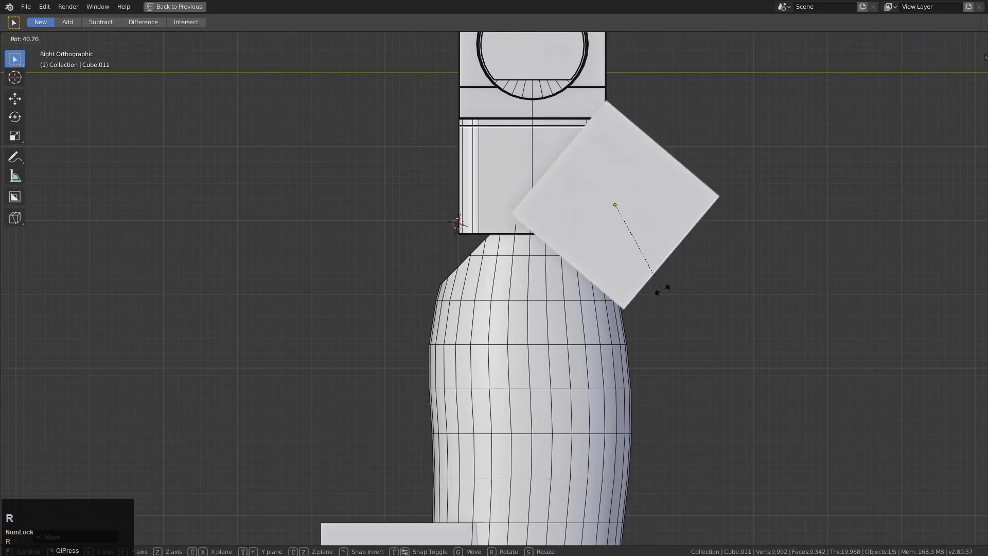
left_click(663, 291)
key("g")
left_click(681, 295)
Stretch the back cutter cube along X so it spans the full width of the leg
middle_click_drag(589, 273, 655, 280)
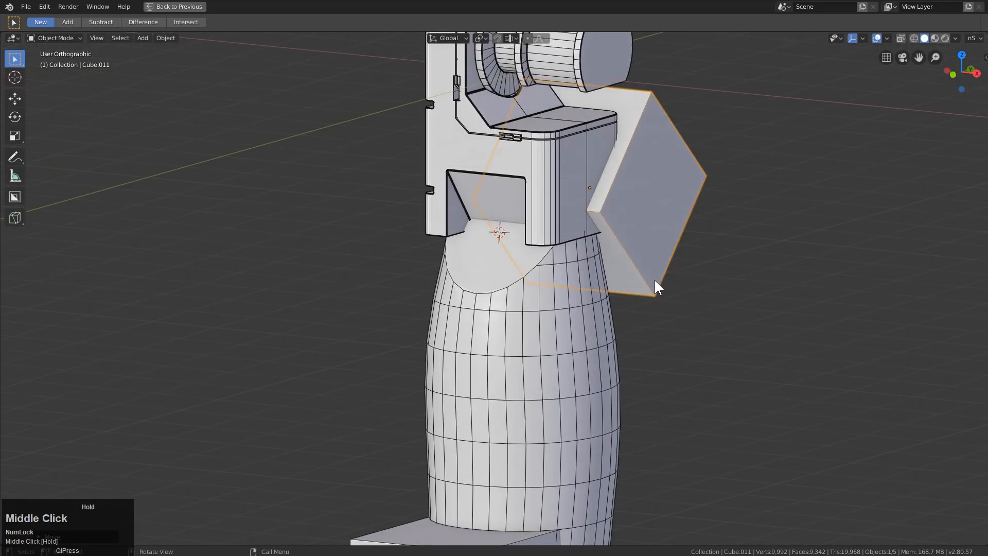
key("s")
key("x")
left_click(734, 305)
Subtract the back cube from the leg with a Boolean difference to bevel its upper back
middle_click_drag(735, 304, 476, 301)
left_click(635, 305, "shift")
key("q")
left_click(672, 295)
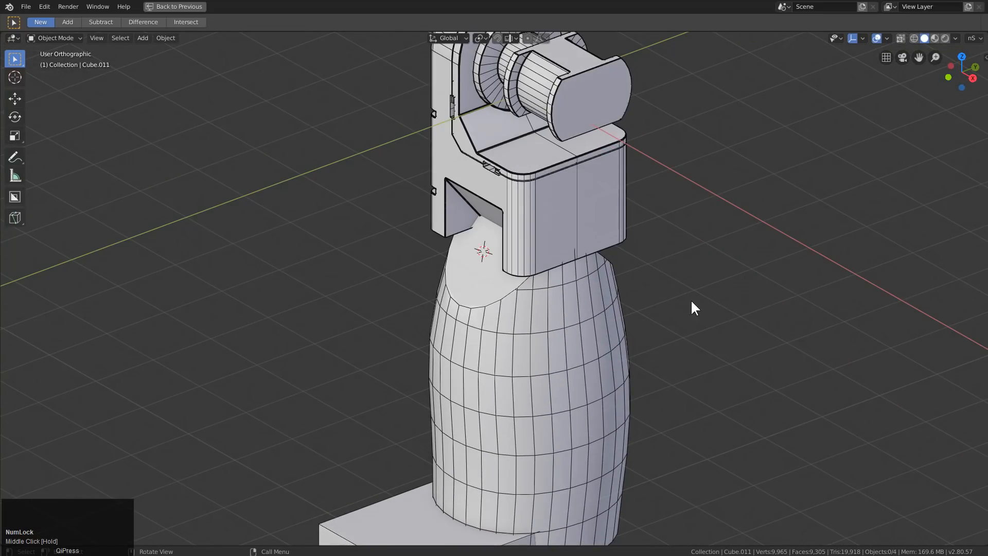
Add a third cube and move it over the leg's lower front, where the leg meets the foot block
middle_click_drag(575, 316, 587, 238)
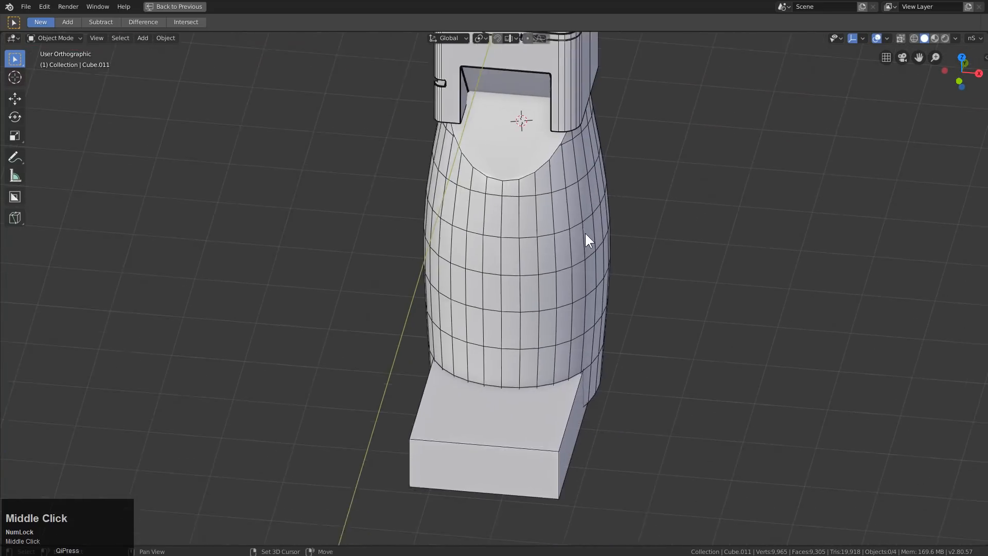
scroll(587, 235, "down", 2)
key("KP_1")
key("KP_3")
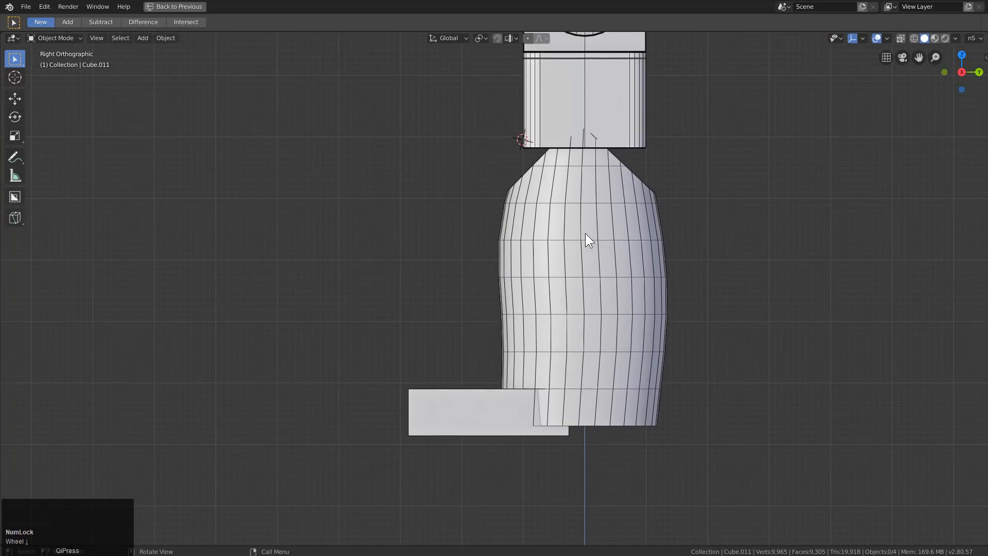
middle_click_drag(559, 271, 579, 205, "shift")
scroll(571, 373, "up", 2)
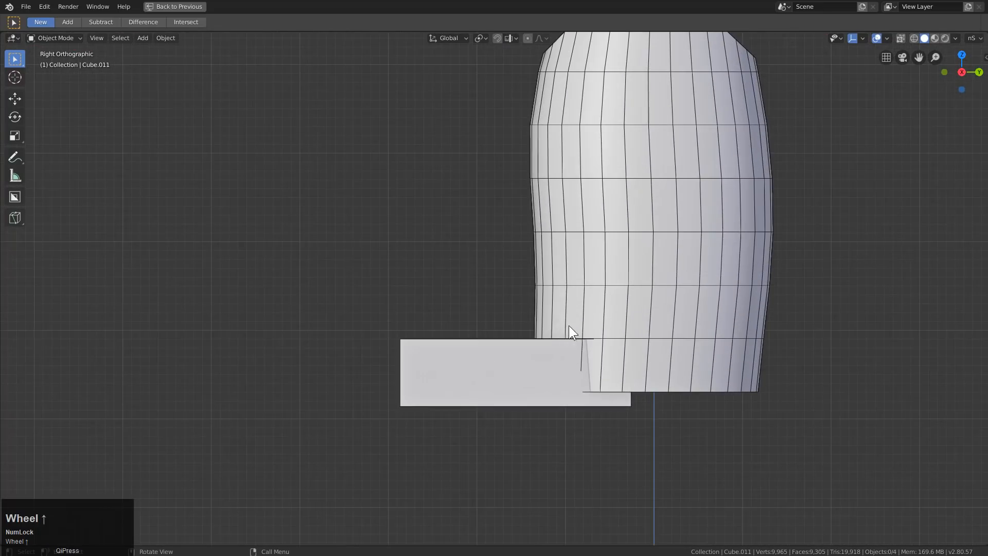
key("shift+a")
left_click(613, 338)
key("r")
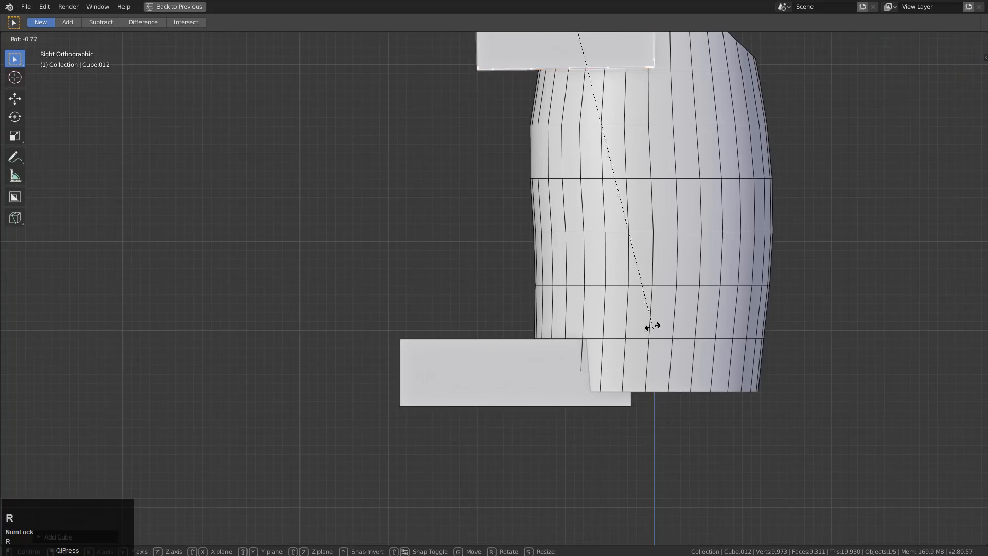
left_click(650, 162)
key("g")
left_click(629, 434)
key("r")
key("r")
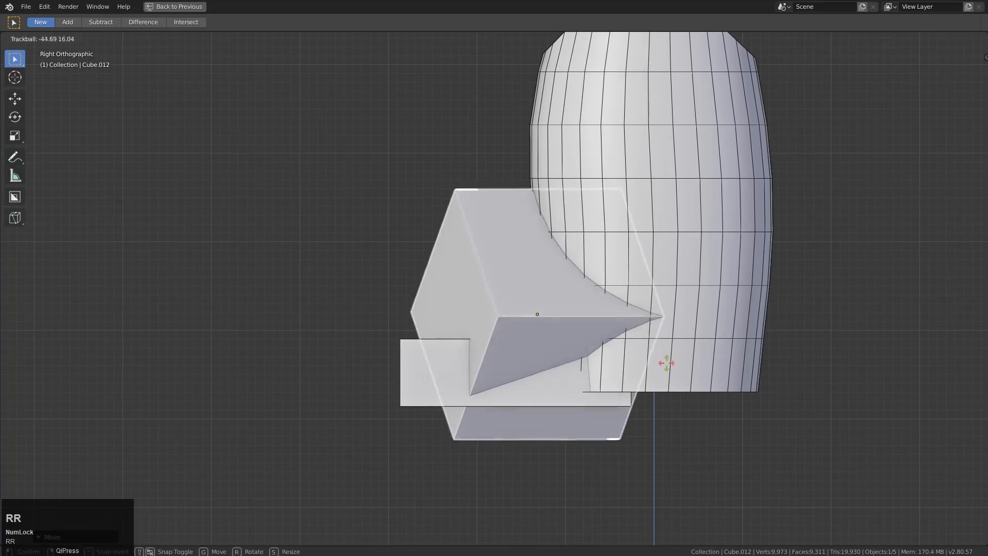
left_click(668, 360)
key("alt+r")
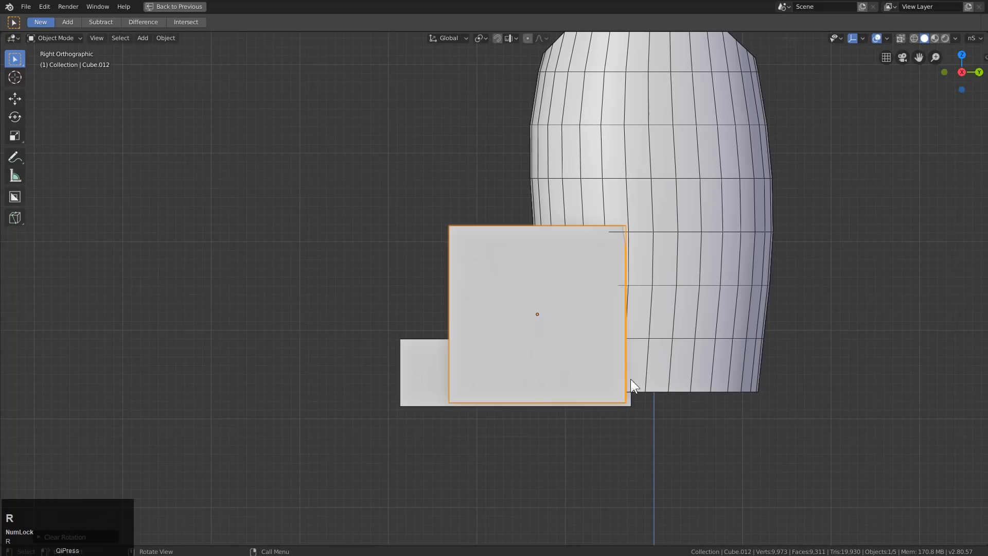
Rotate the third cube diagonally against the leg's lower front edge and stretch it along X beyond the leg's width
key("r")
left_click(647, 323)
key("r")
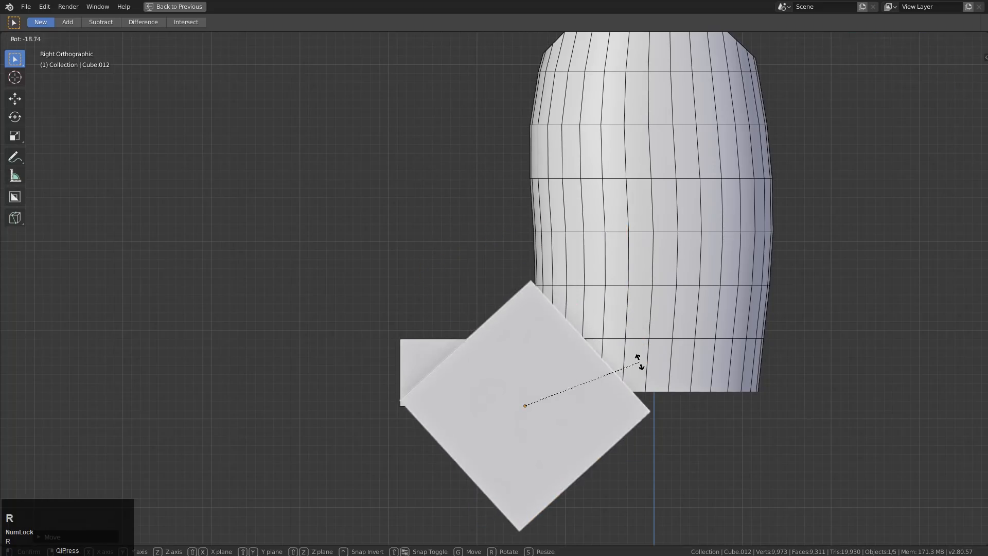
left_click(552, 336)
middle_click_drag(551, 336, 600, 313)
key("s")
left_click(594, 366)
Subtract the third cube from the leg with a Boolean difference to cut its lower front at an angle
left_click(638, 309, "shift")
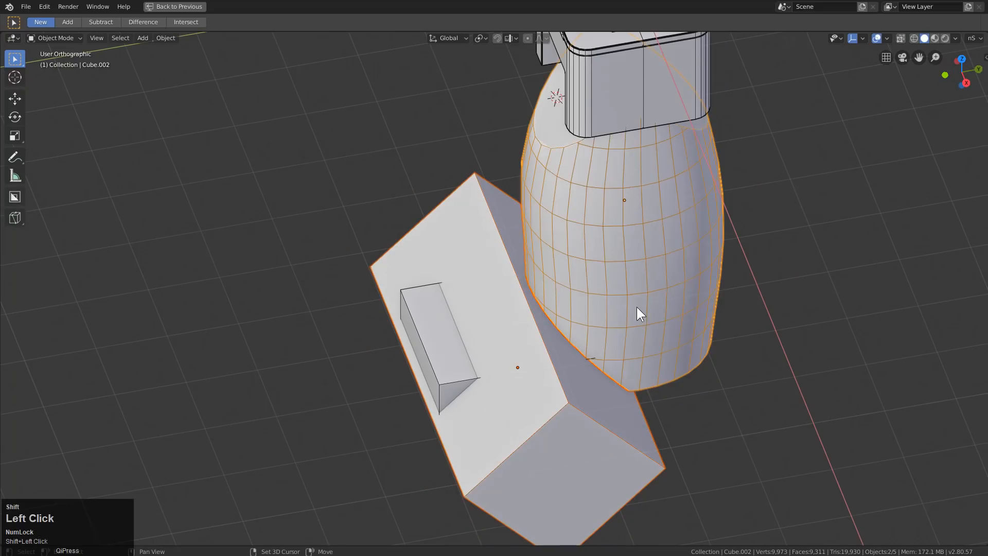
middle_click_drag(561, 272, 585, 286)
key("q")
left_click(584, 287)
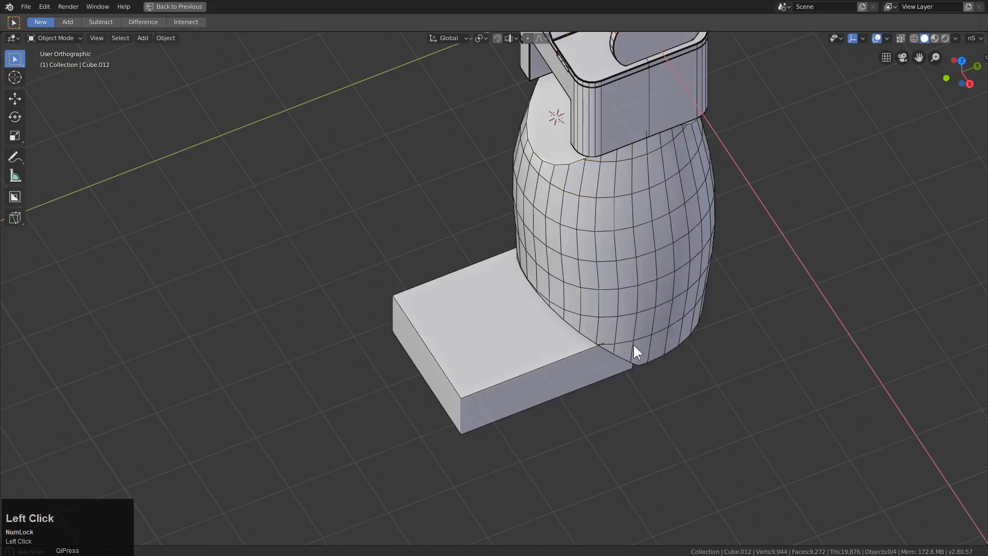
Show the Cutters collection and move the lower front cutter about -0.18 m along Y to make the cut shallower
middle_click_drag(634, 346, 684, 320)
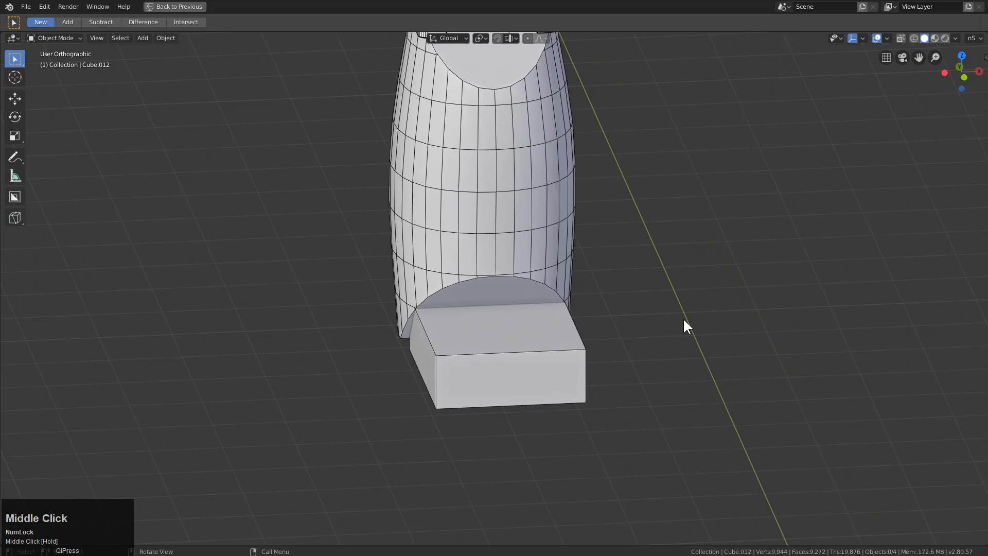
key("alt")
key("3")
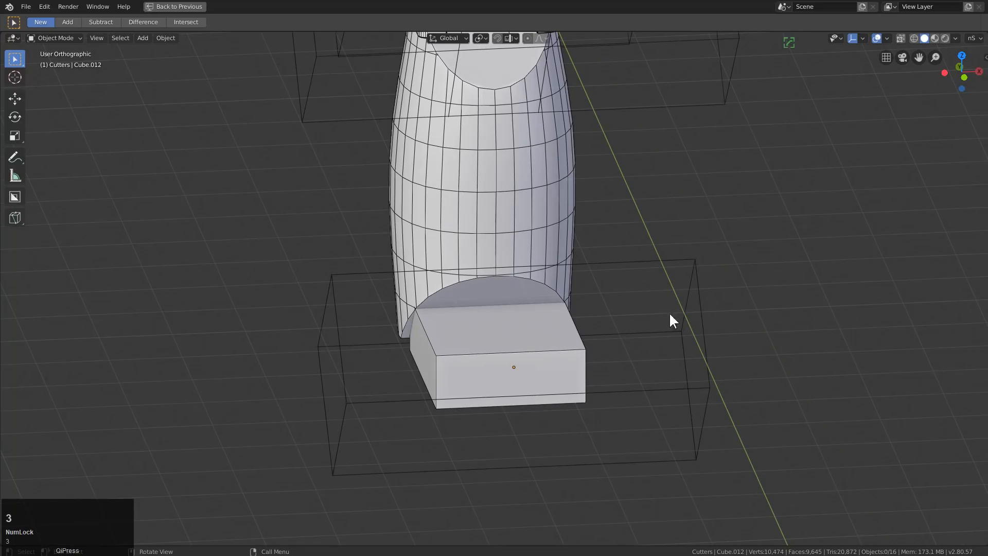
left_click(690, 285)
middle_click_drag(697, 288, 649, 345)
key("g")
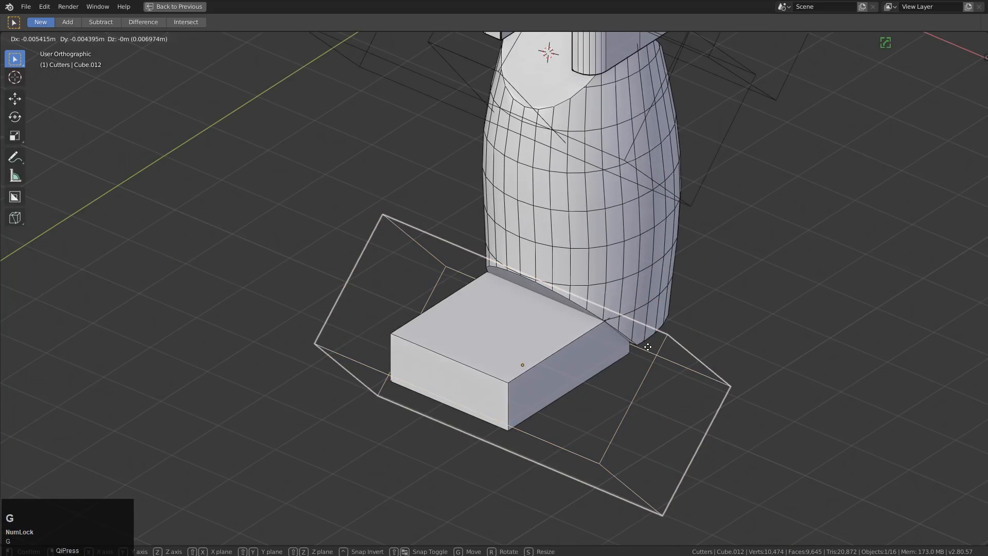
key("y")
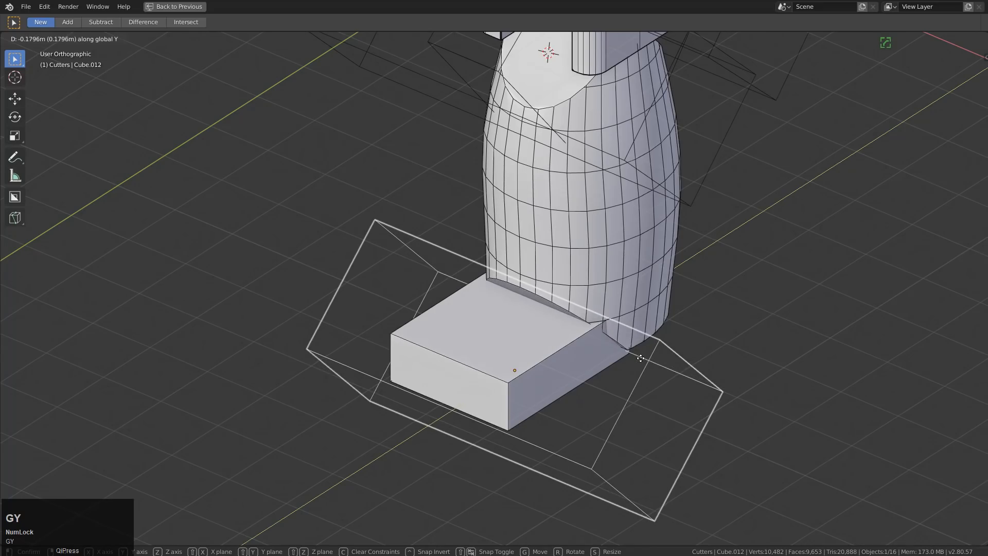
left_click(642, 360)
Hide the lower front cutter and the Cutters collection again
middle_click_drag(641, 359, 589, 344)
key("h")
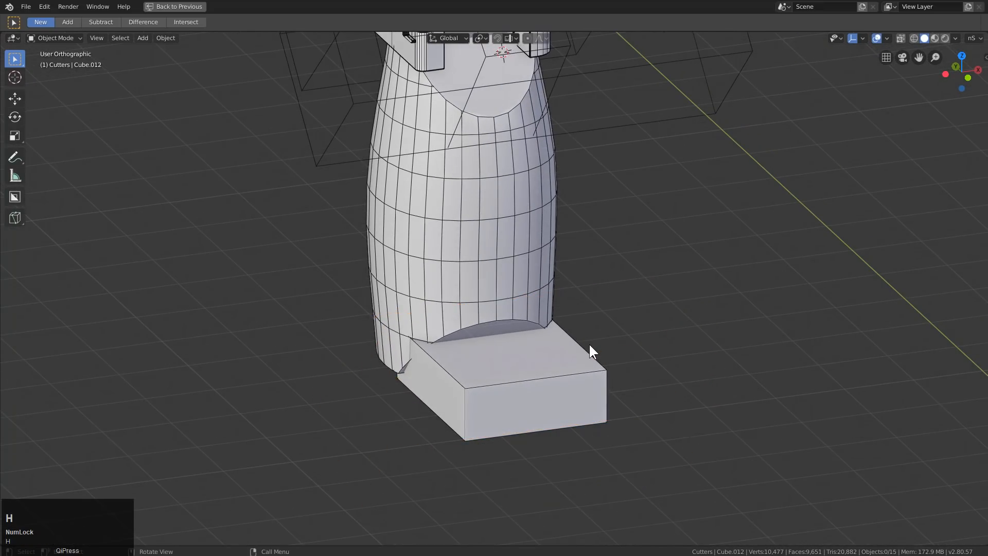
scroll(589, 343, "down", 4)
middle_click_drag(520, 267, 406, 327)
Select the leg and compare its shape at subdivision levels 1 through 4, returning it to level 3
left_click(548, 359)
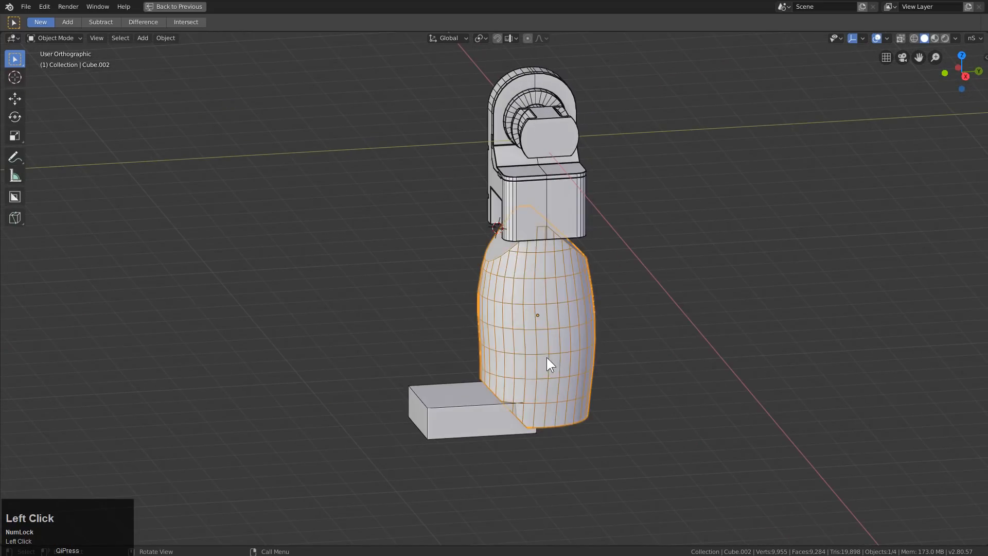
middle_click_drag(548, 359, 498, 240)
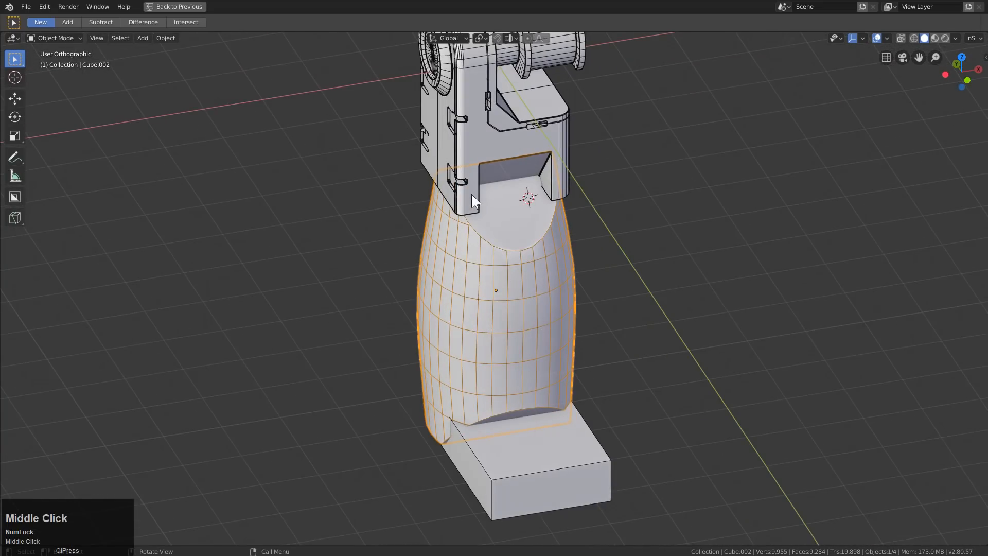
scroll(446, 255, "up", 1)
key("ctrl+1")
middle_click_drag(527, 280, 551, 260)
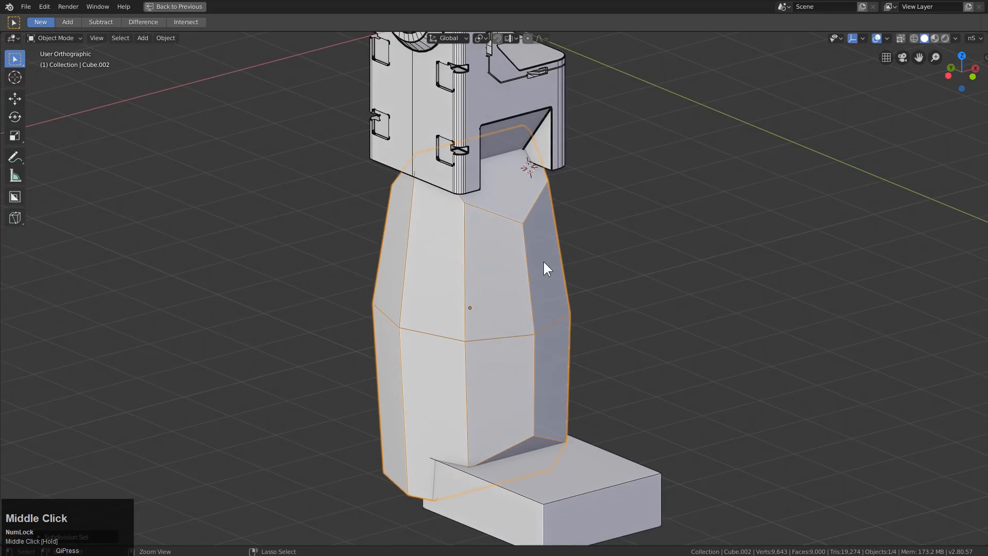
key("ctrl+2")
key("ctrl+3")
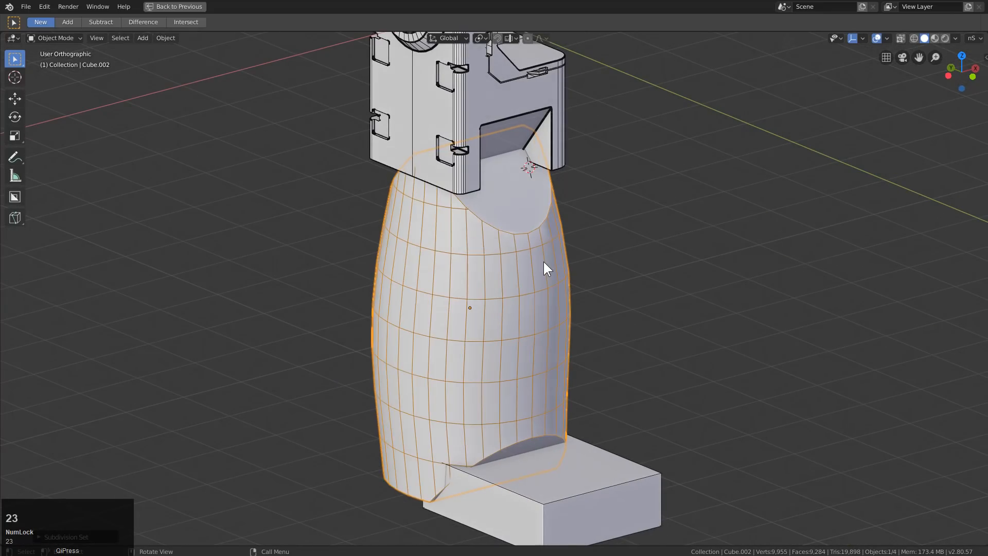
middle_click_drag(504, 261, 536, 279)
key("ctrl+3")
key("ctrl+4")
key("ctrl+1")
key("ctrl+2")
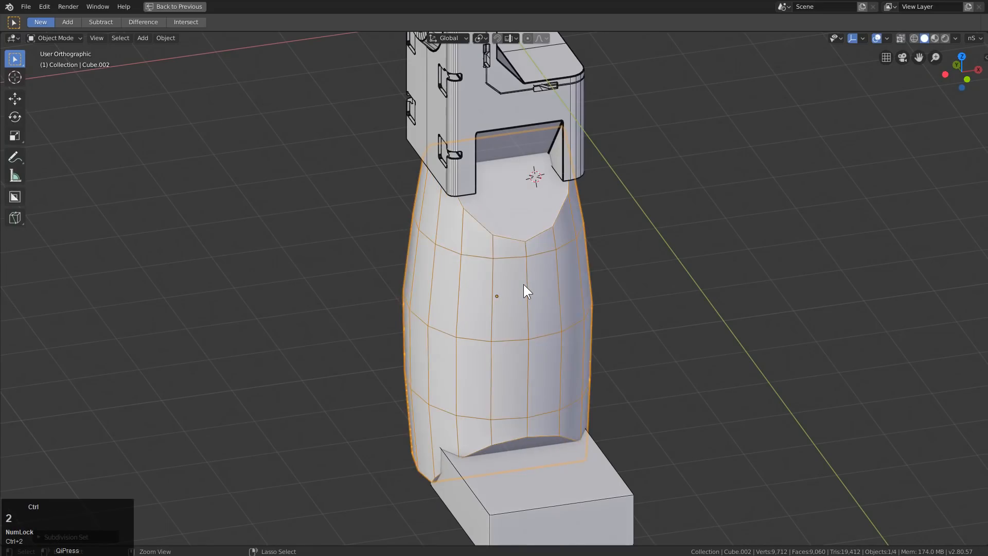
key("ctrl+3")
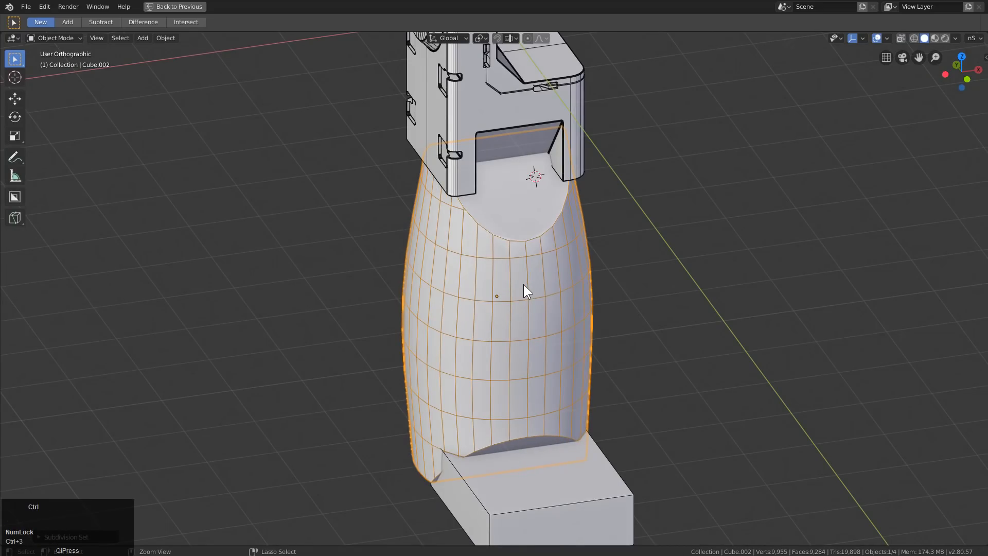
Apply the Subdivision modifier in the leg's modifier stack
key("ctrl+grave")
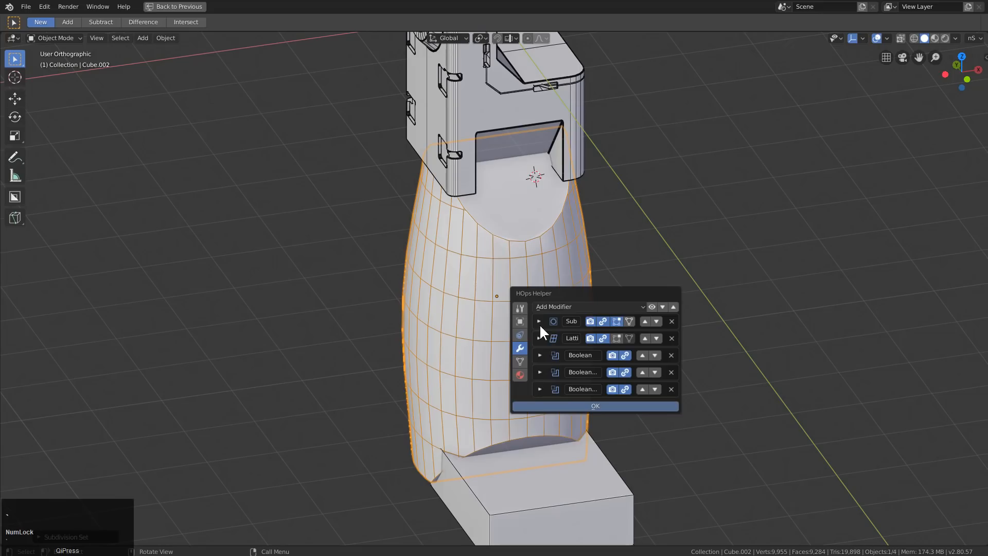
left_click(539, 321)
left_click(552, 336)
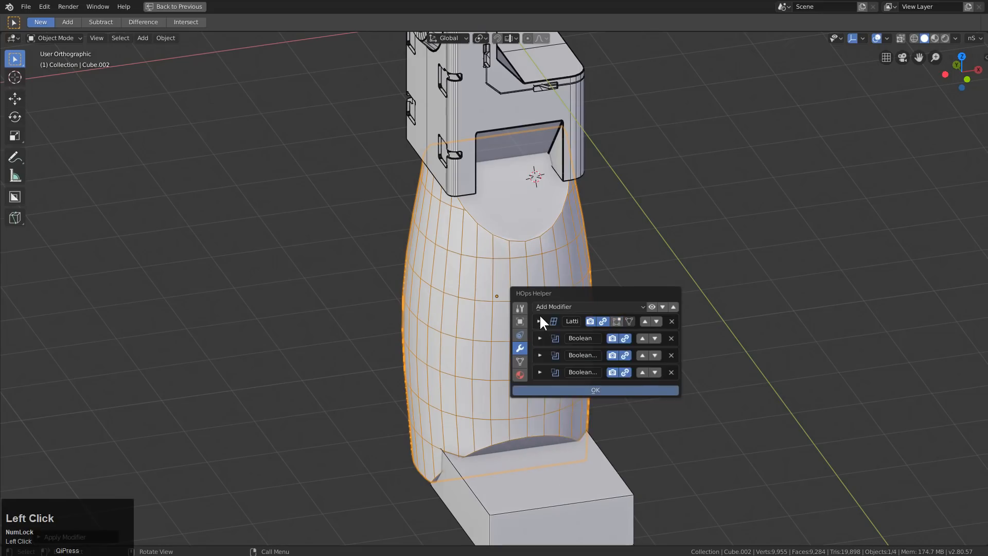
Apply the leg's Lattice modifier and add a new level 2 Subdivision modifier
left_click(539, 322)
left_click(550, 336)
key("Escape")
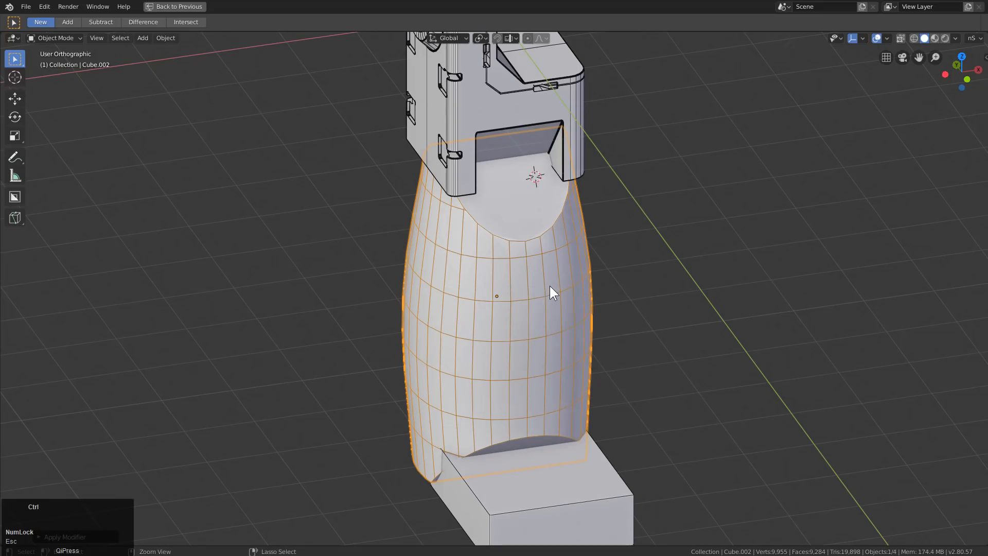
key("ctrl+2")
key("ctrl+grave")
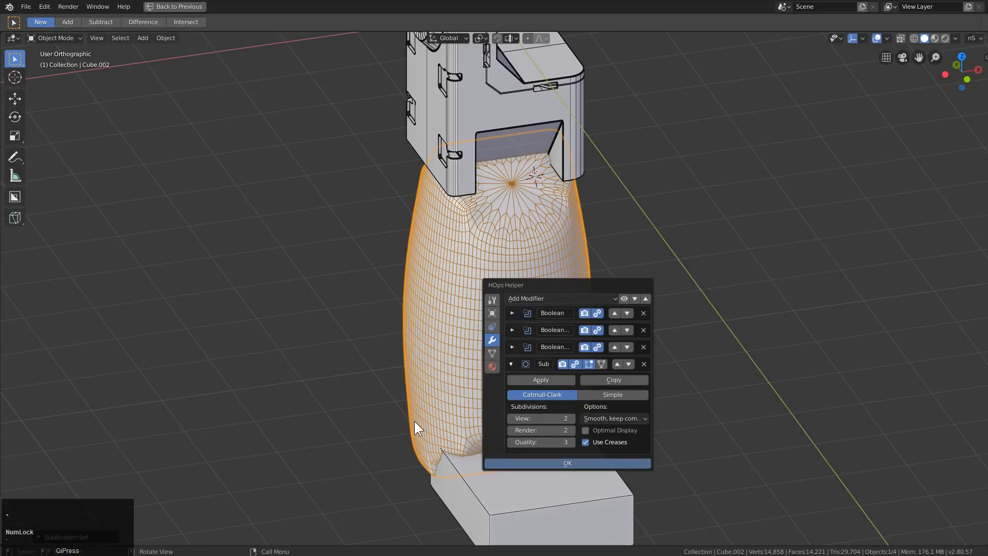
middle_click_drag(415, 421, 649, 367)
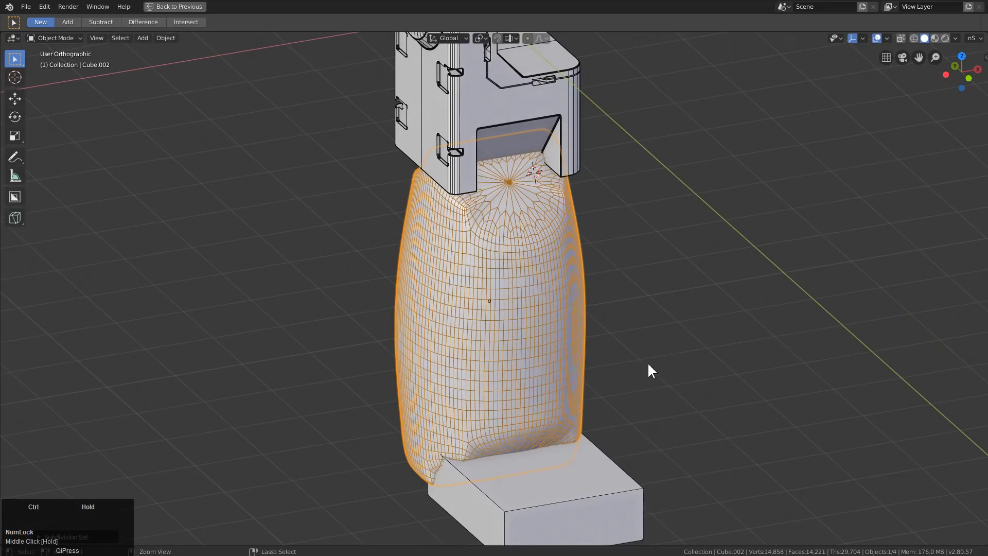
Move the Subdivision modifier above the leg's three Boolean modifiers and set its view level to 1
key("ctrl+grave")
left_click(698, 442)
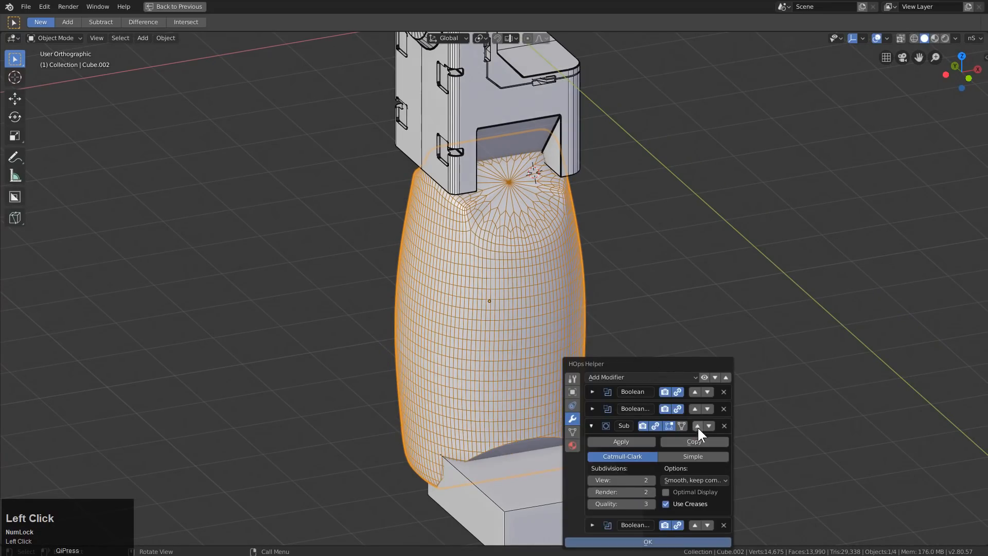
left_click(697, 425)
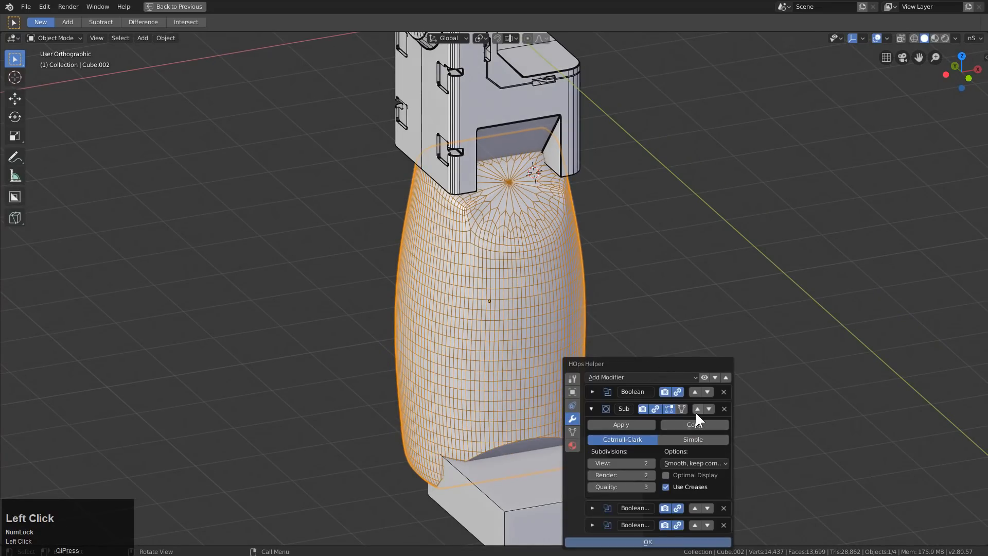
left_click(697, 410)
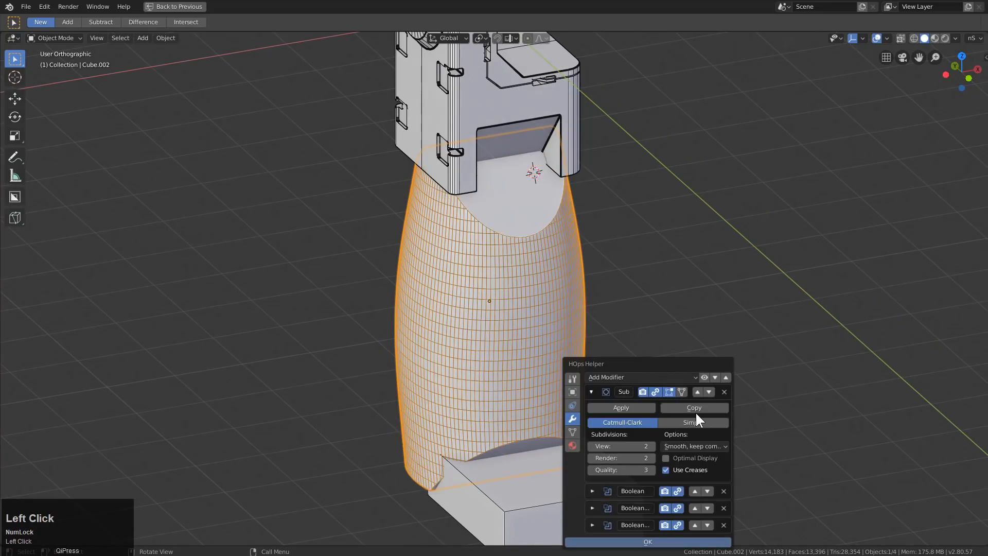
left_click(591, 446)
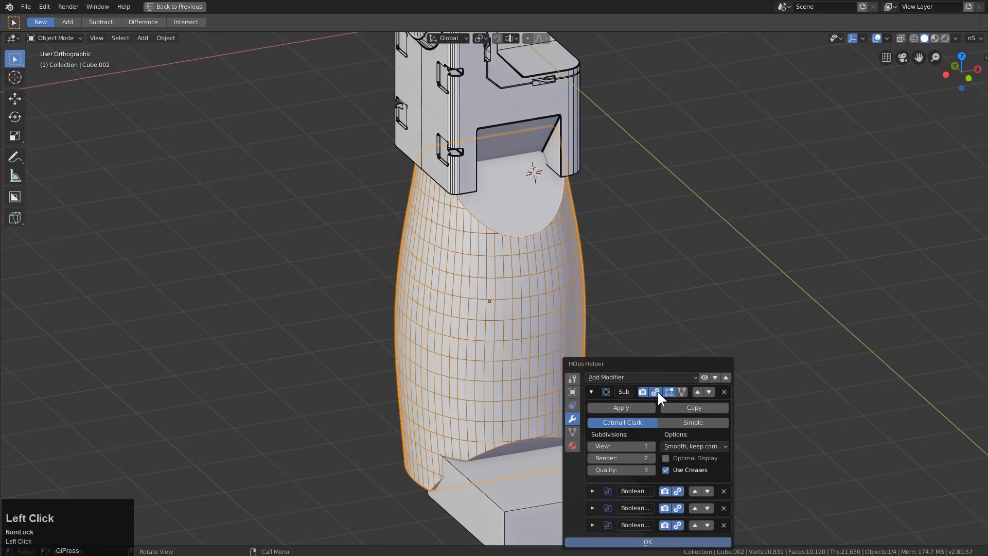
Add a cube in front view, scale it down slightly, and reset its location to the world origin
middle_click_drag(655, 380, 538, 278)
key("shift+a")
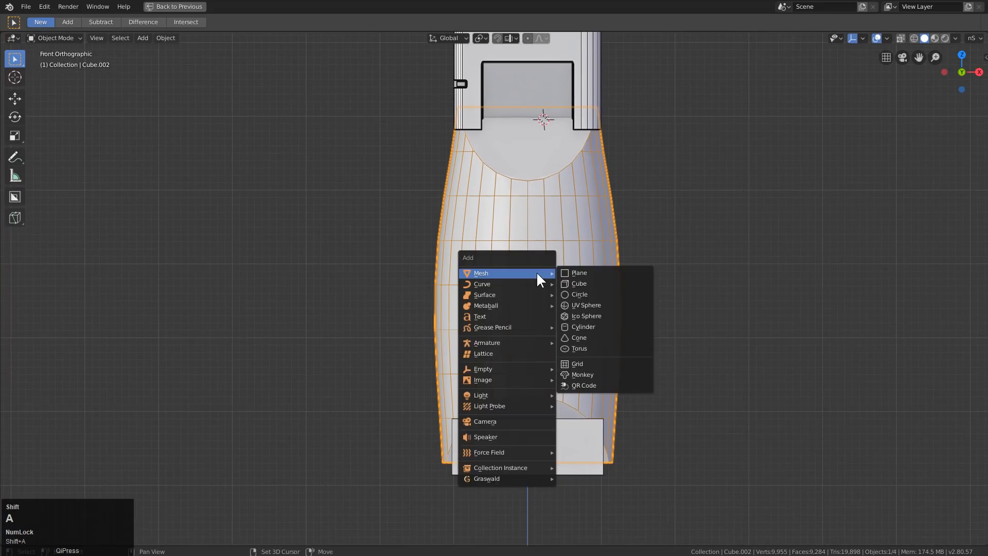
left_click(584, 284)
key("s")
left_click(610, 243)
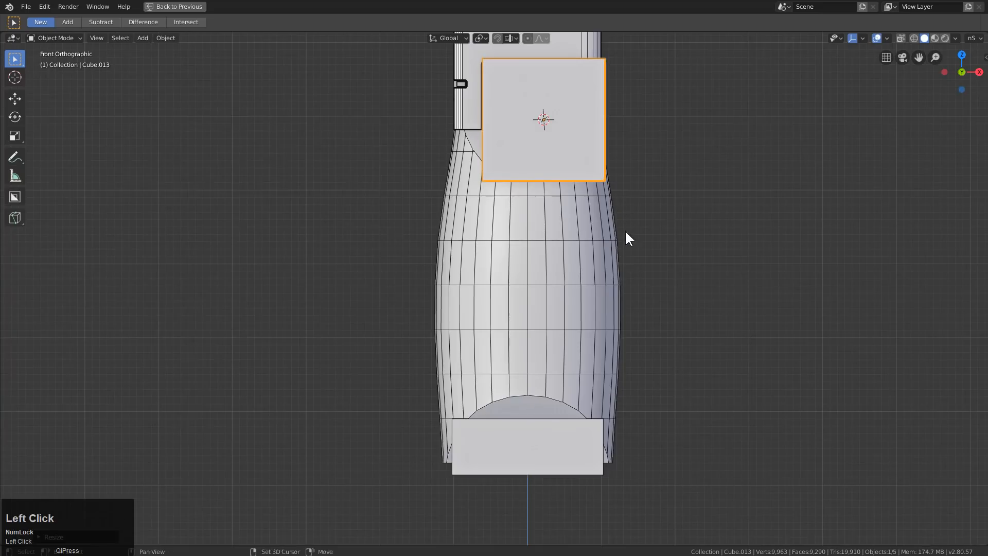
middle_click_drag(629, 237, 661, 336, "shift")
key("alt+g")
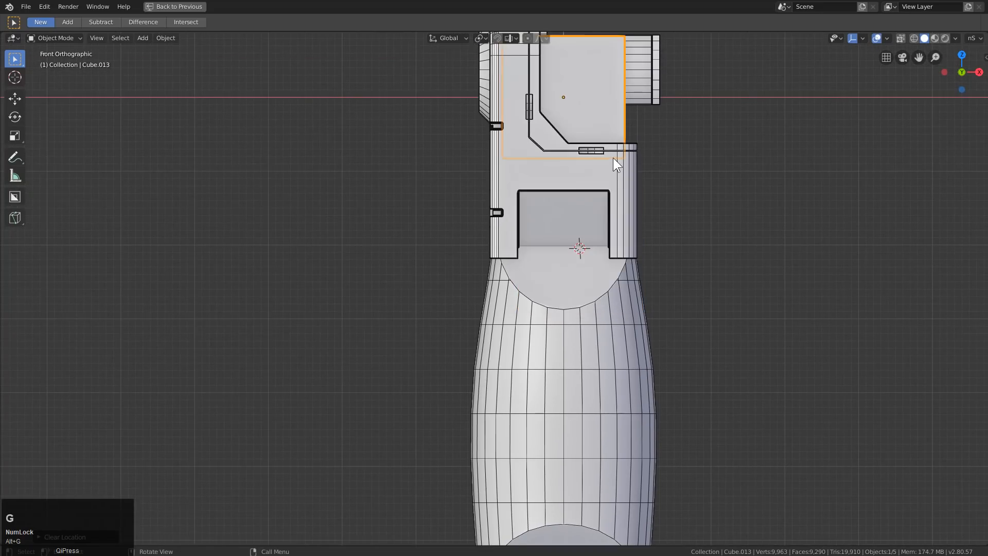
Lower the cube along Z over the knee opening and narrow it along X to about 0.7
key("g")
key("z")
left_click(634, 287)
key("s")
key("x")
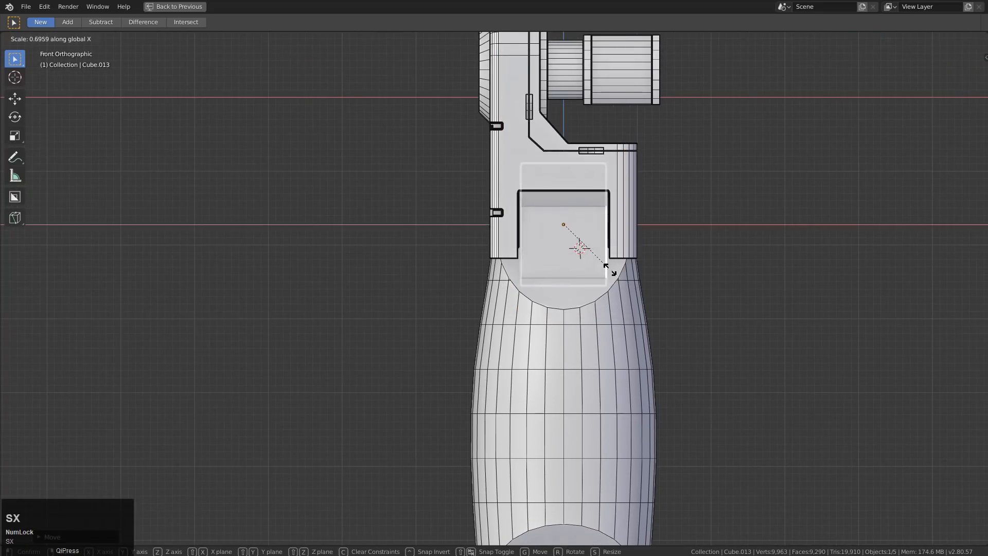
left_click(610, 270)
Stretch the cube along Y so it extends out through the front and back of the leg
middle_click_drag(610, 269, 627, 280)
key("s")
key("y")
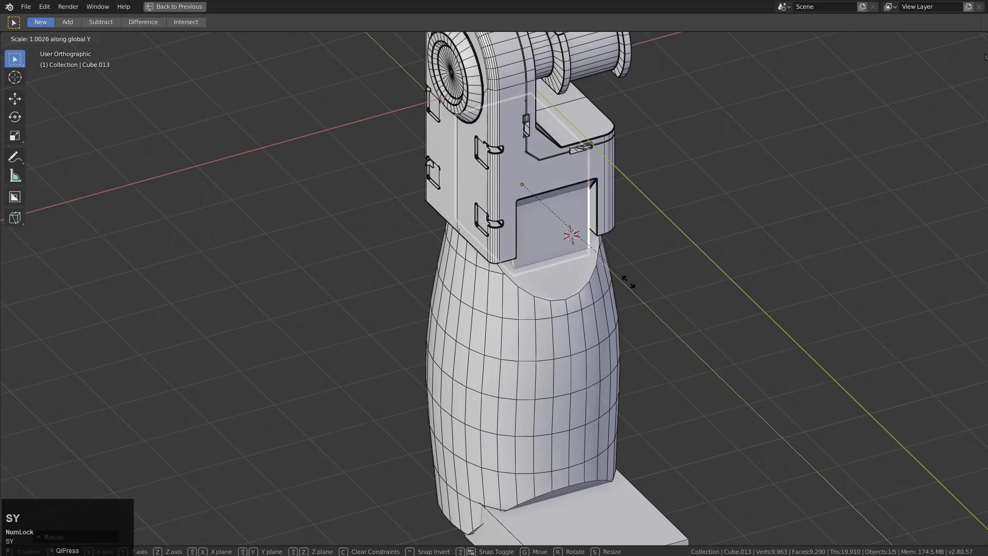
left_click(694, 348)
scroll(613, 293, "up", 3)
middle_click_drag(613, 293, 539, 296)
scroll(587, 249, "up", 1)
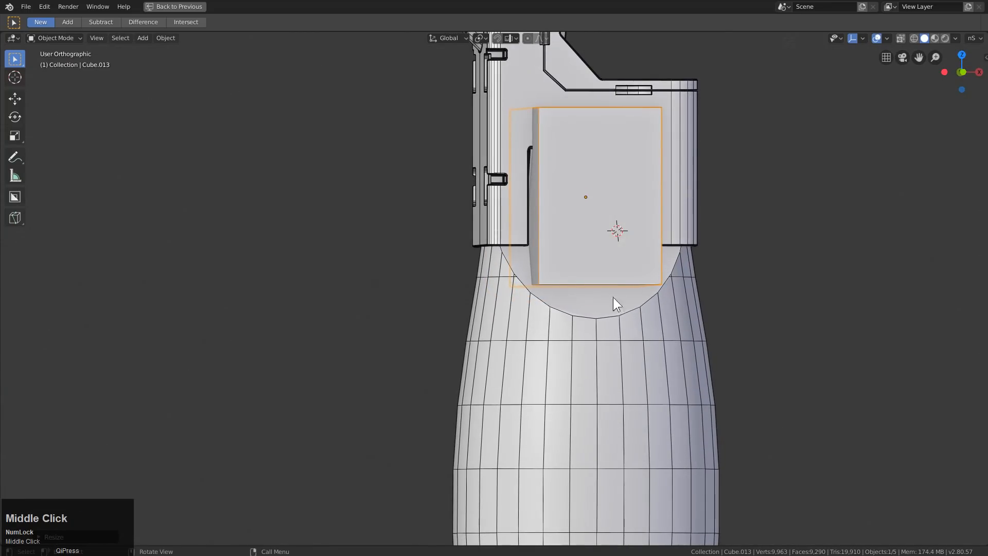
In Edit Mode, raise the block's mesh slightly along Z and widen it along X beyond the knee opening
key("KP_1")
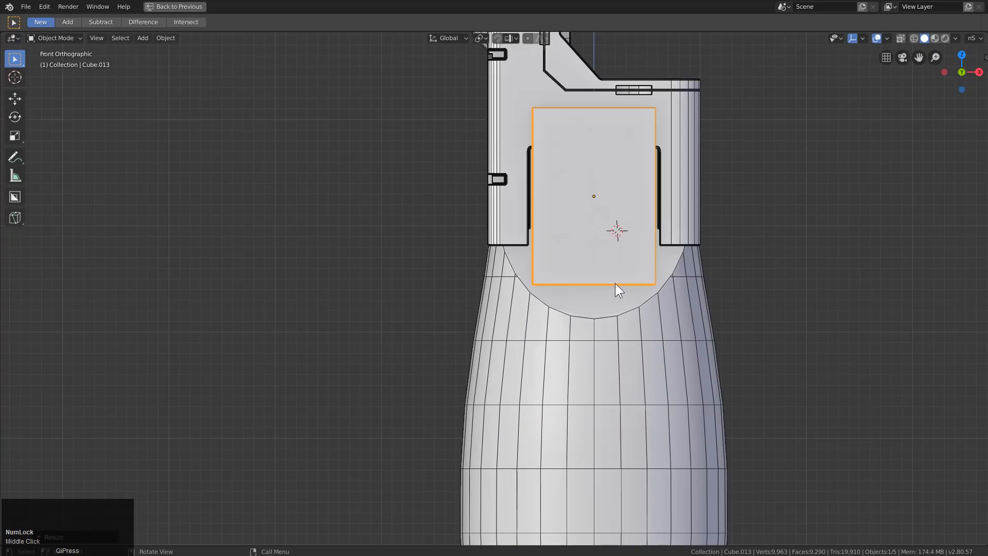
middle_click_drag(606, 282, 536, 304, "shift")
scroll(535, 305, "up", 2)
key("Tab")
key("g")
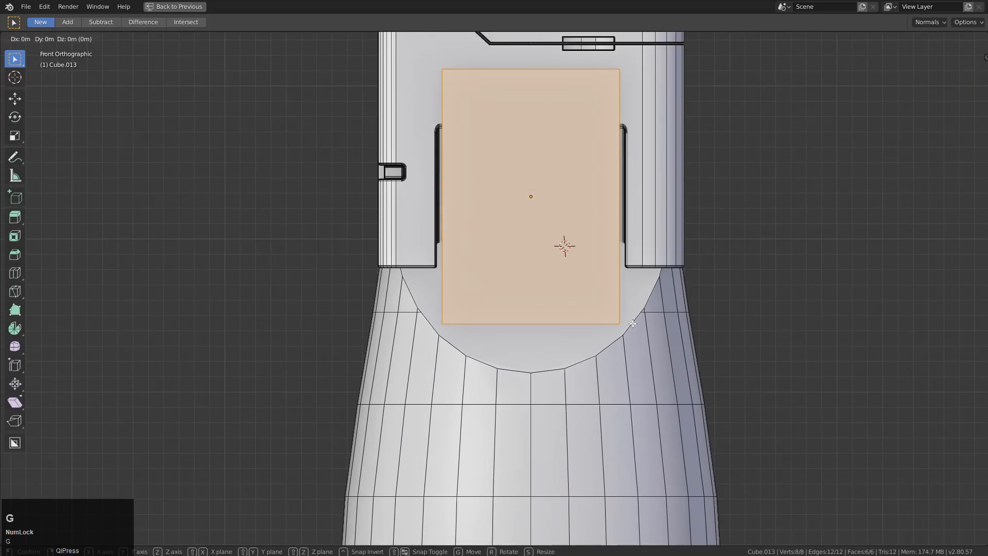
key("z")
key("s")
key("x")
left_click(673, 313)
middle_click_drag(673, 313, 571, 275)
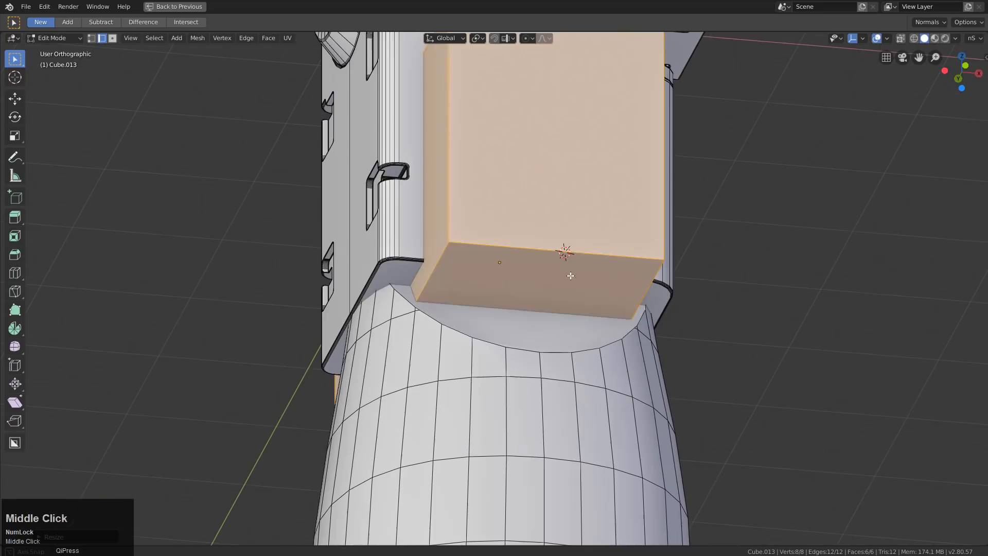
Add a centred vertical loop cut around the block and lower its bottom edge along Z into a V-shaped point
key("ctrl+r")
left_click(569, 278)
right_click(525, 287)
left_click(529, 283)
key("g")
key("z")
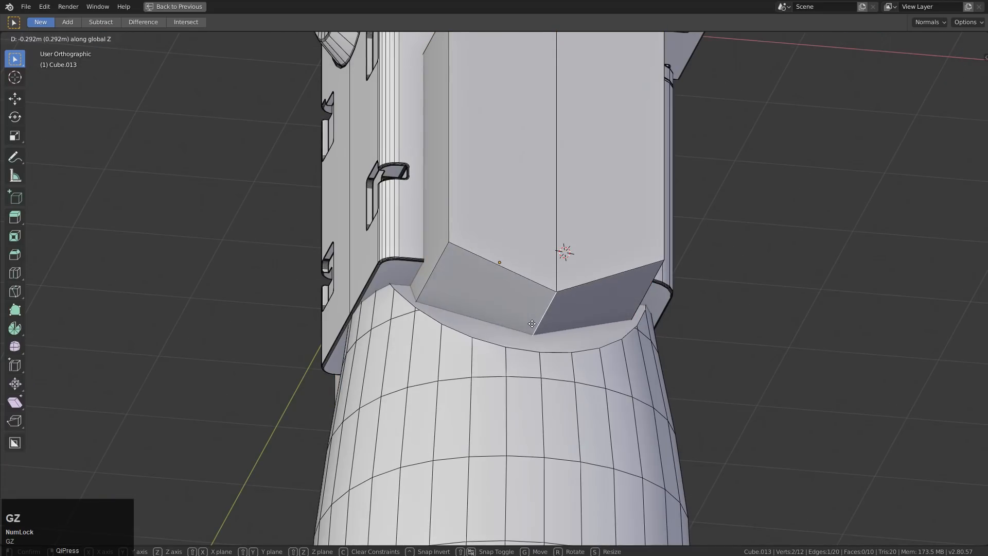
left_click(535, 330)
key("KP_1")
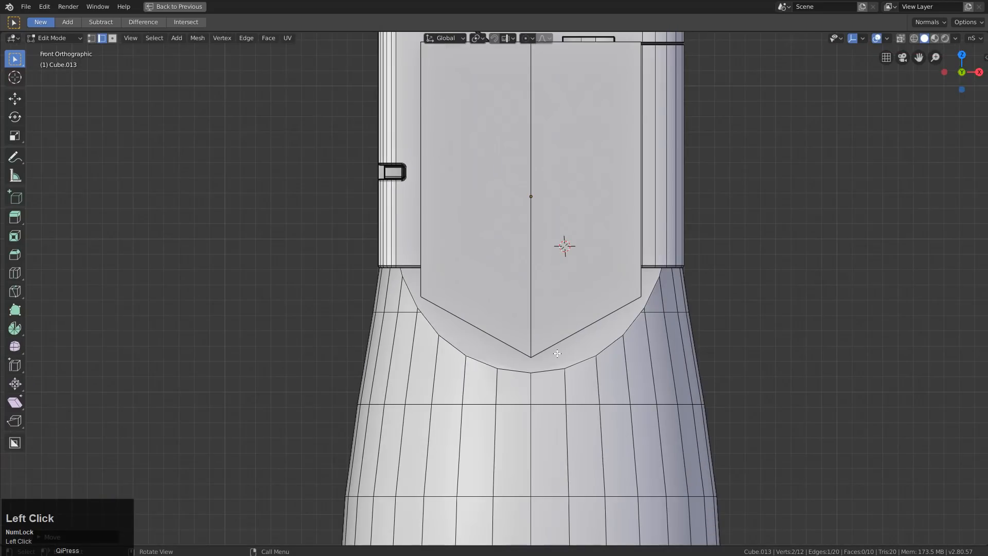
key("g")
left_click(556, 361)
Bevel the block's centre edge loop about 1.05 m wide with 4 segments to round its underside
left_click(527, 307, "alt")
key("ctrl+b")
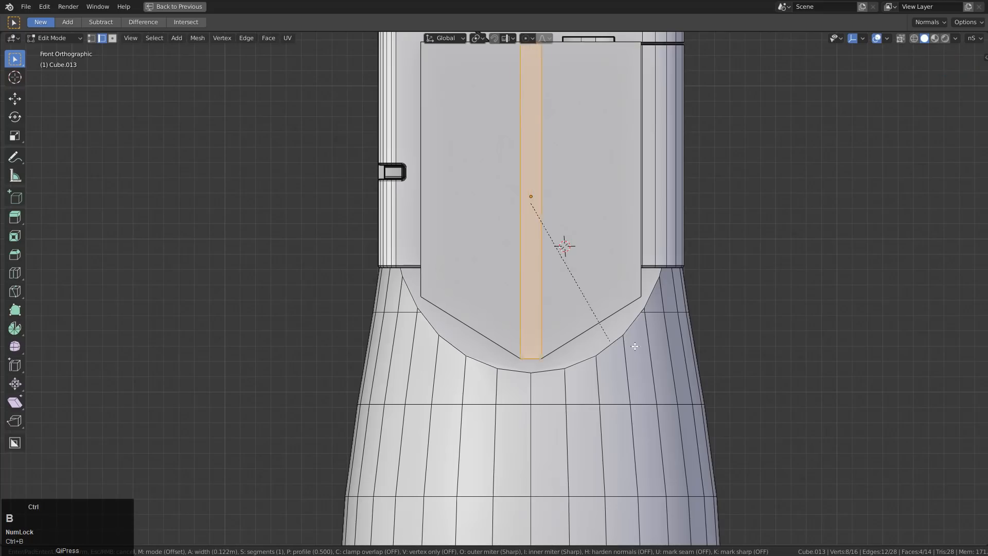
scroll(772, 397, "up", 3)
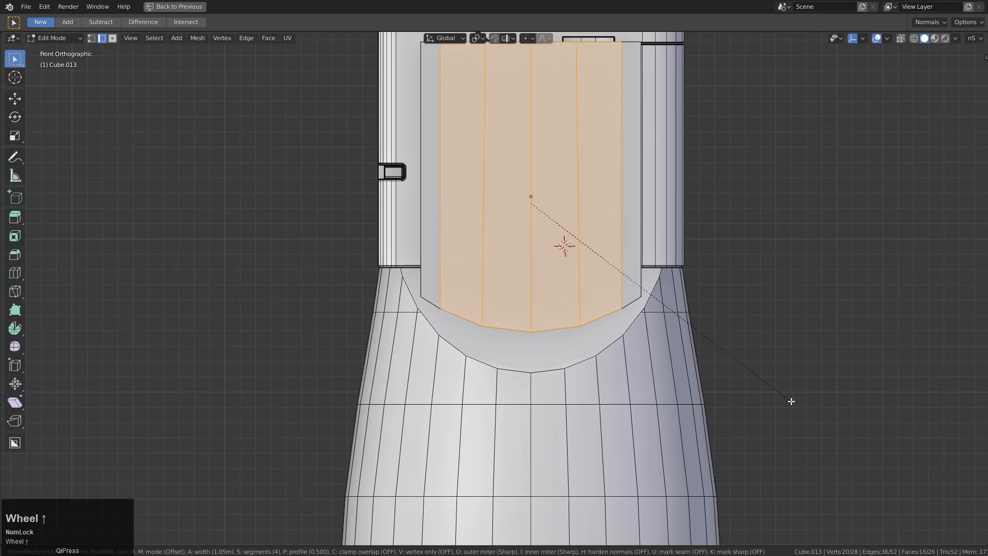
left_click(792, 401)
key("alt+a")
Select the two lower outer side edges of the block and snap the 3D cursor to the selection
middle_click_drag(792, 401, 630, 323)
left_click(630, 323, "shift")
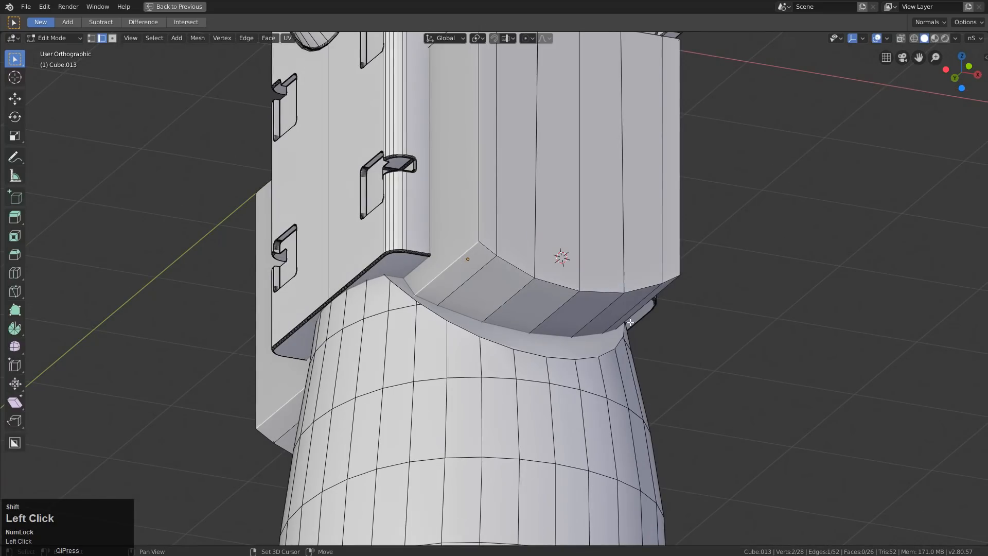
left_click(652, 311, "shift")
key("shift+s")
left_click(760, 321)
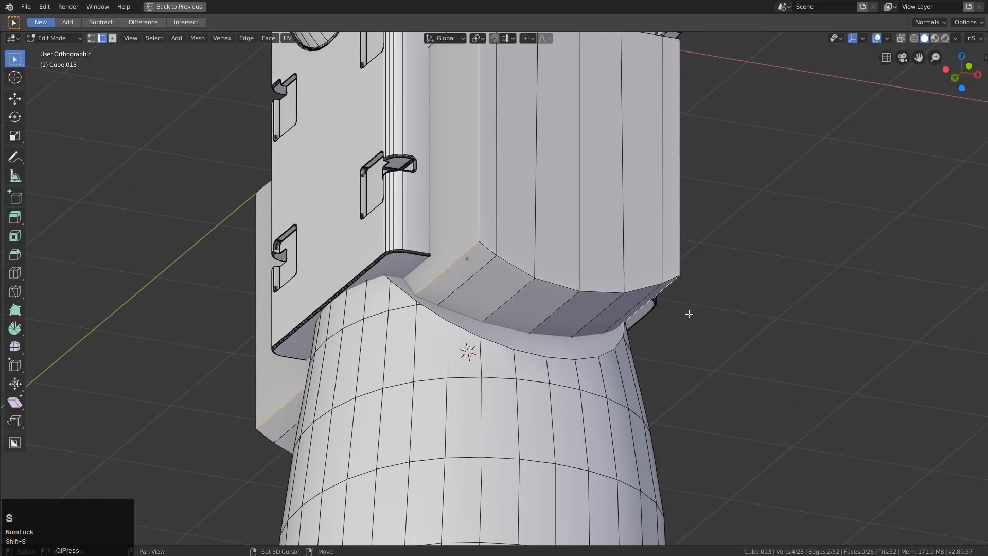
key("shift+s")
left_click(835, 333)
Select the block's curved bottom faces and stretch them along Z about the 3D cursor to follow the leg's rounded cut
middle_click_drag(835, 333, 639, 321)
key("alt+z")
scroll(637, 319, "down", 1)
scroll(636, 319, "up", 1)
key("b")
left_click_drag(666, 280, 328, 368)
key("alt+z")
middle_click_drag(463, 346, 590, 321)
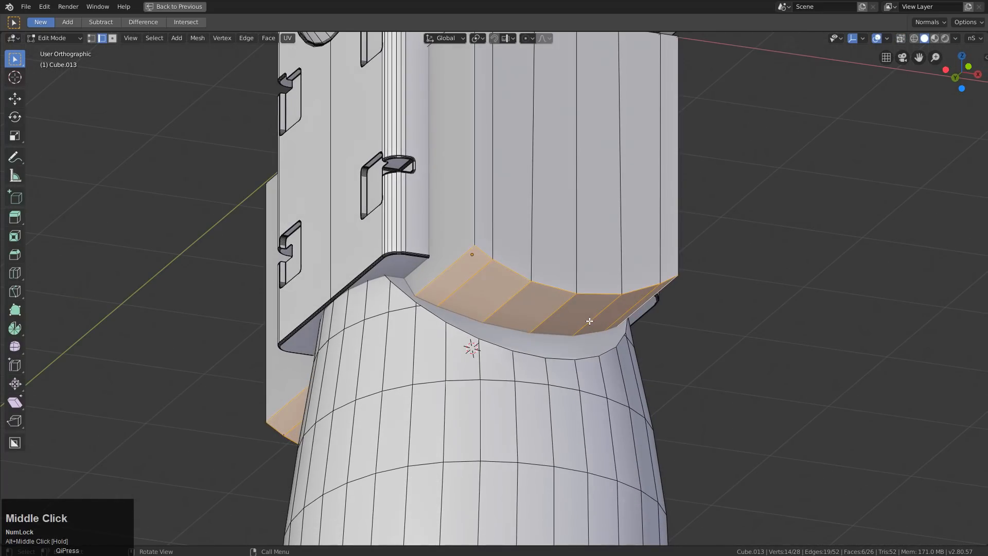
key("period")
left_click(654, 317)
key("s")
key("z")
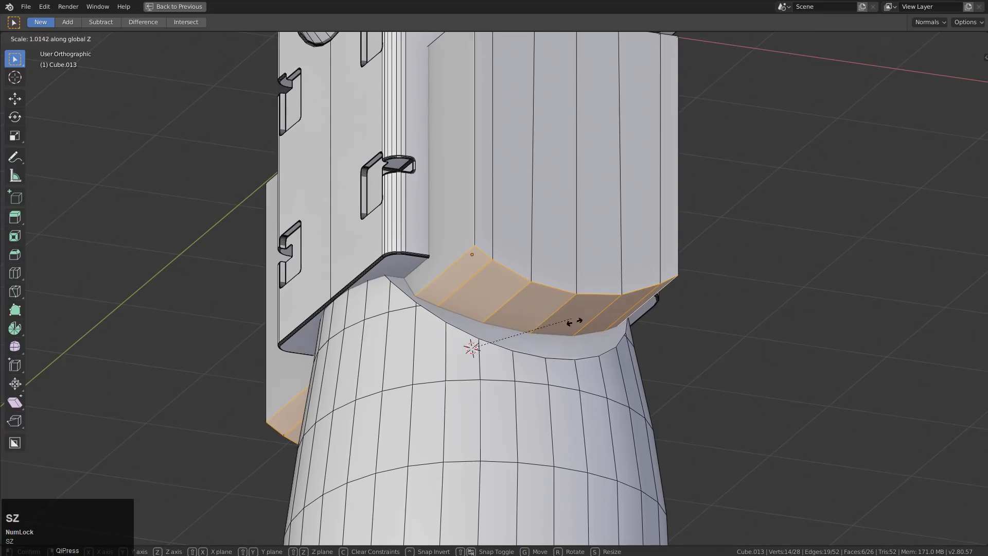
left_click(635, 380)
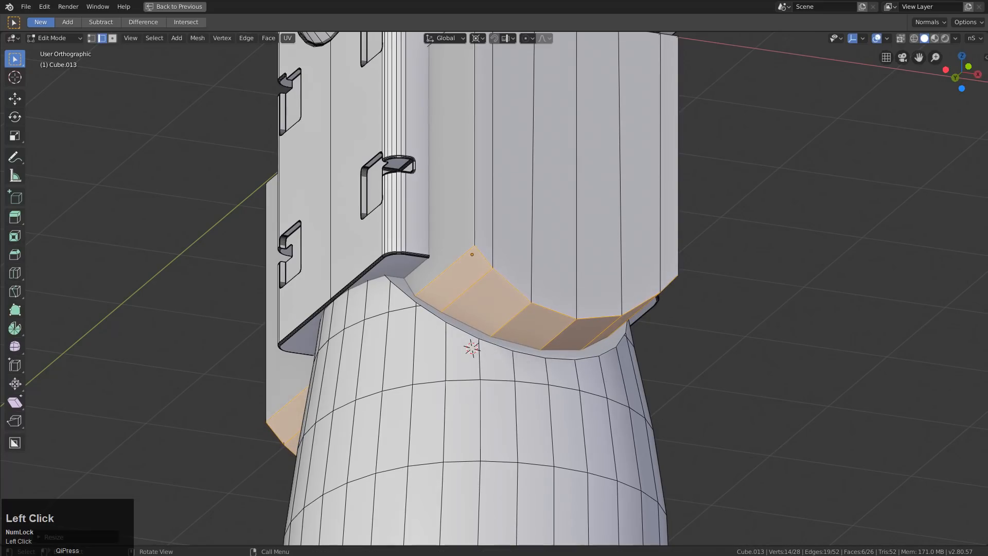
key("KP_1")
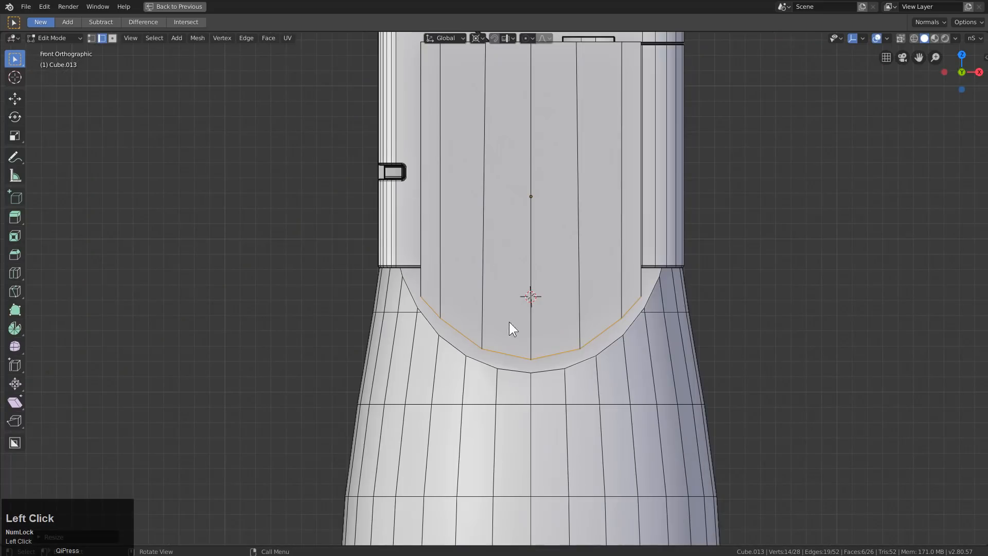
Leave Edit Mode, add a level 2 Subdivision modifier to the block, and sharpen its edges with (S) Sharpen
key("Tab")
middle_click_drag(509, 322, 555, 313)
key("ctrl+1")
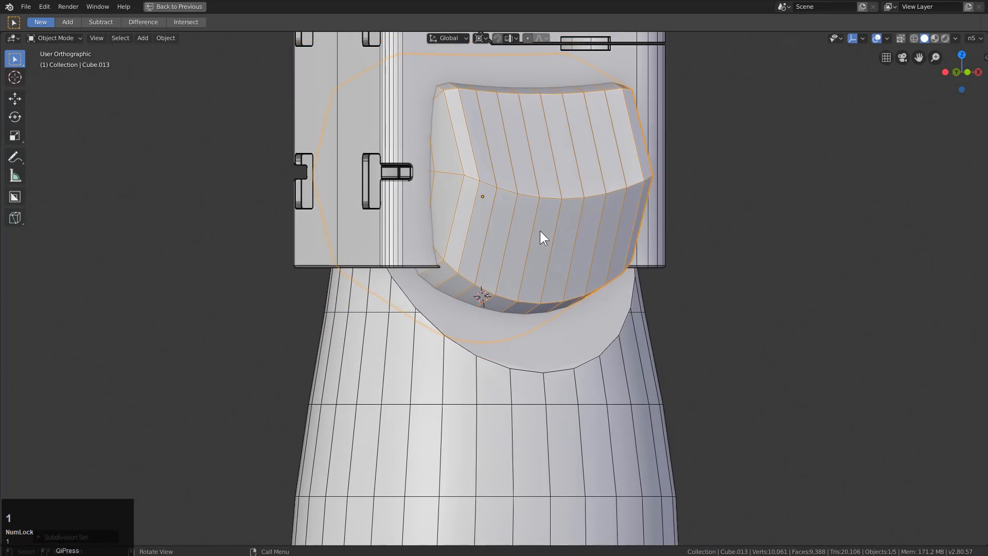
key("ctrl+2")
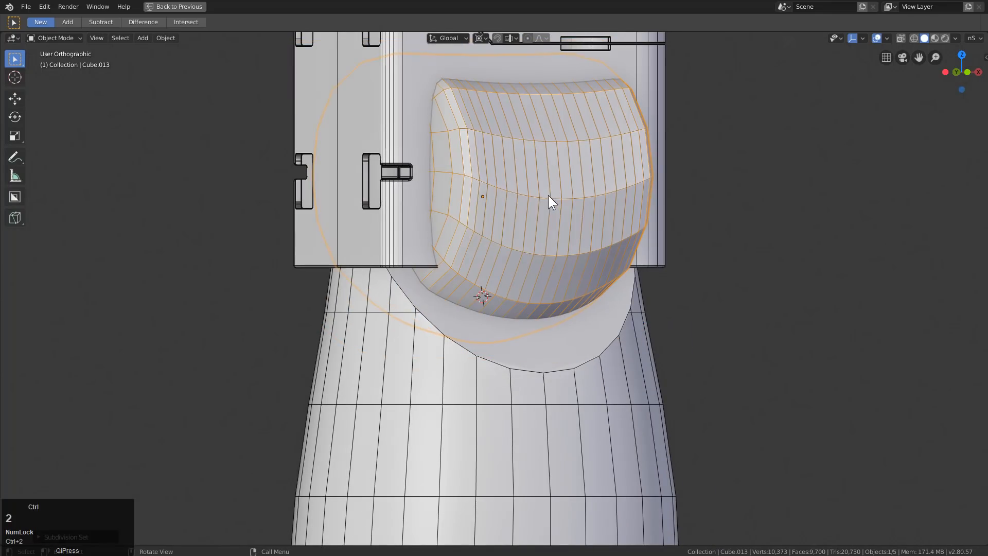
key("q")
left_click(541, 206)
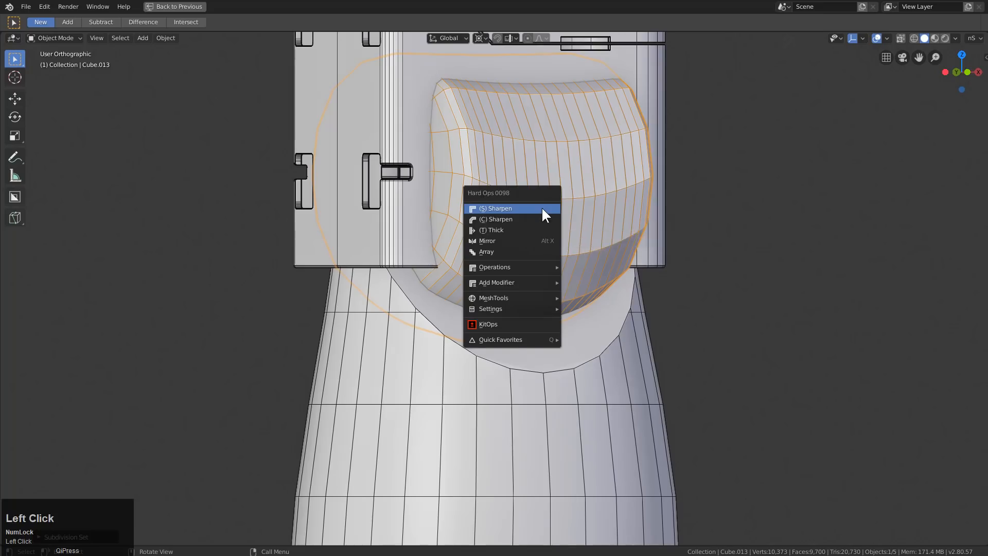
middle_click_drag(526, 240, 496, 281)
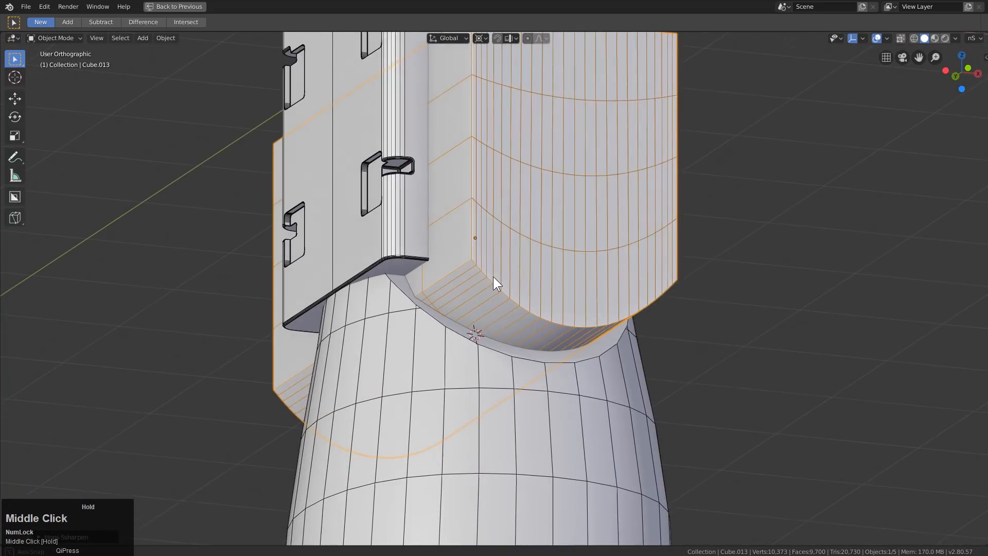
Compare the block's smoothness at subdivision levels 1 and 2, leaving it at level 1
key("ctrl+1")
middle_click_drag(498, 292, 552, 372)
key("ctrl+2")
scroll(535, 304, "down", 1)
key("ctrl+1")
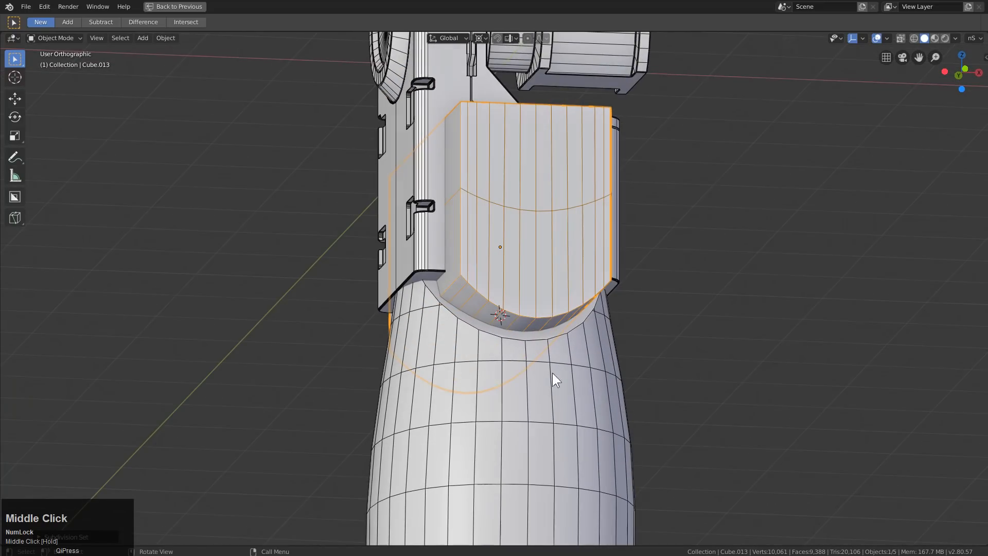
Move the rounded block up about 0.1 m along Z
scroll(587, 371, "up", 1)
key("g")
key("z")
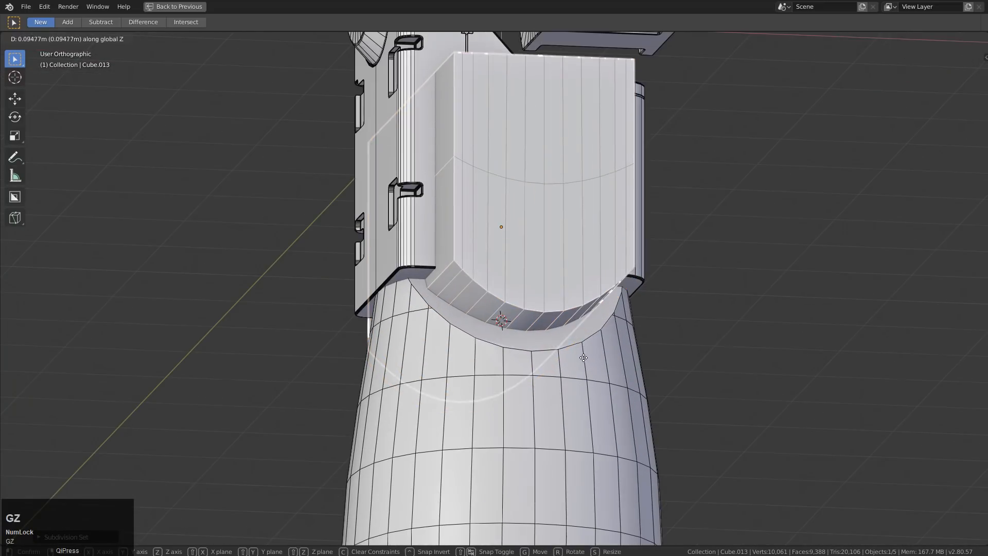
left_click(583, 354)
middle_click_drag(583, 353, 570, 363)
key("s")
key("z")
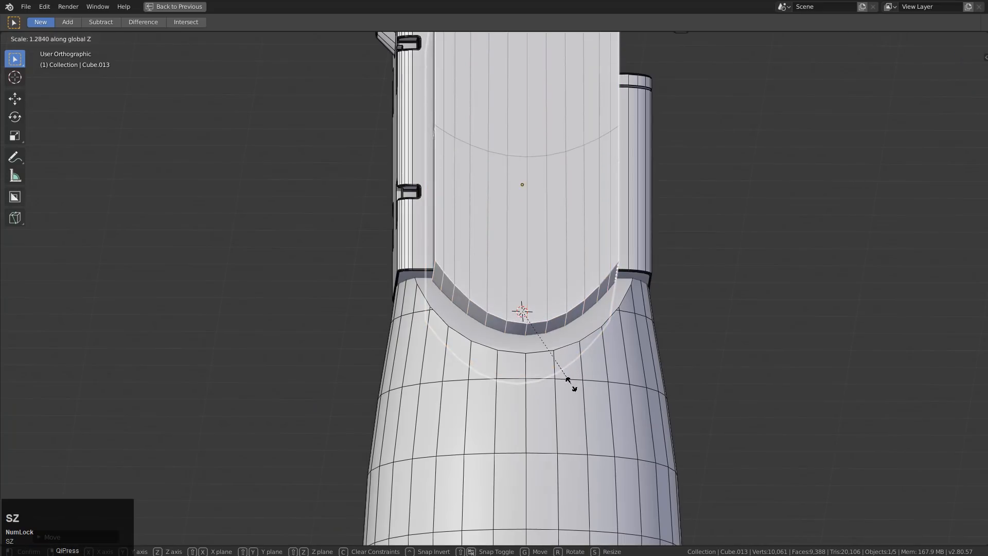
key("Escape")
Set the transform pivot point to Median Point
key("comma")
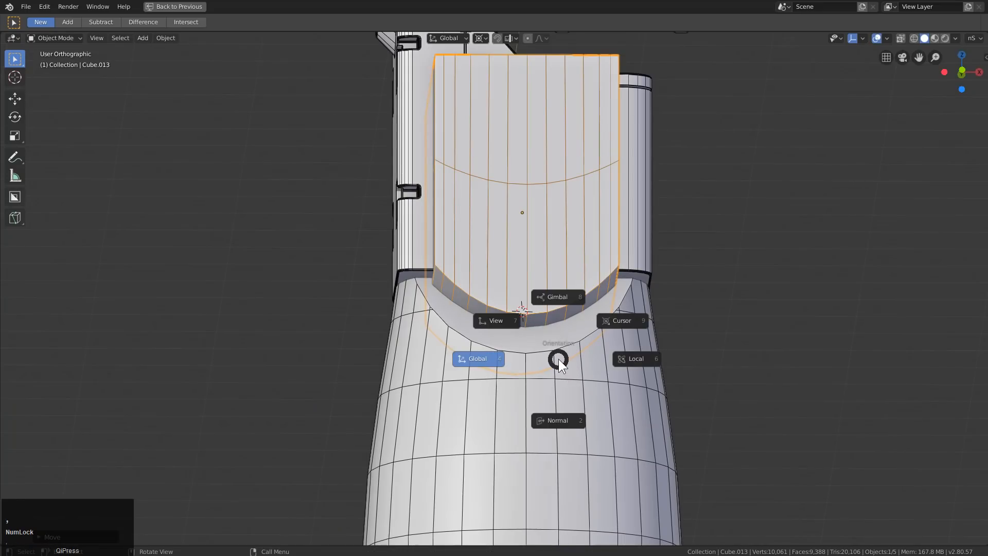
key("Escape")
key("period")
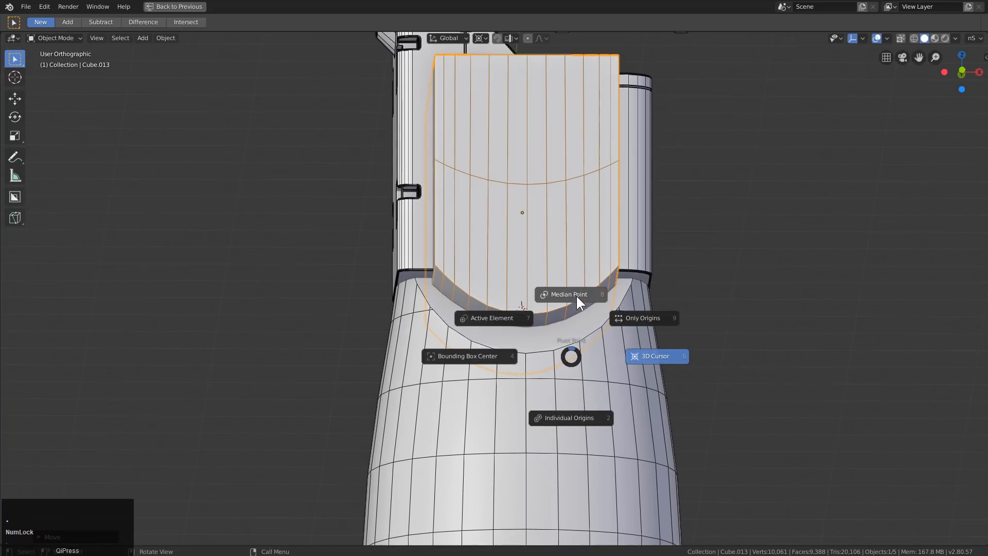
left_click(576, 295)
Select the rounded block's two lower side edges, where the curve begins, and set the block's origin to that selection
middle_click_drag(547, 314, 497, 313)
key("Tab")
left_click(457, 269)
middle_click_drag(470, 270, 599, 267)
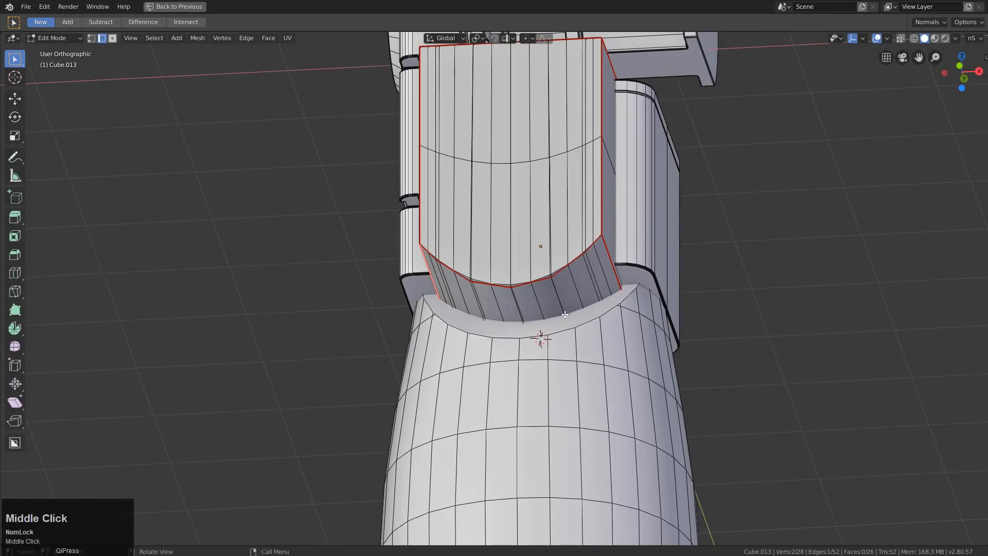
key("shift+s")
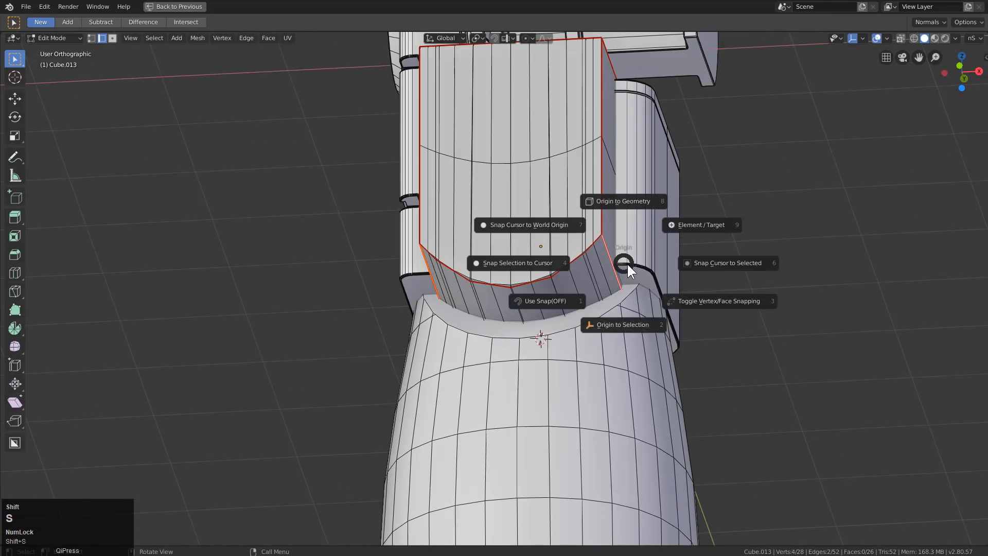
left_click(624, 326)
Scale the rounded block along Z about its origin so its curved bottom follows the rim of the leg's opening
middle_click_drag(496, 307, 525, 354)
key("s")
key("z")
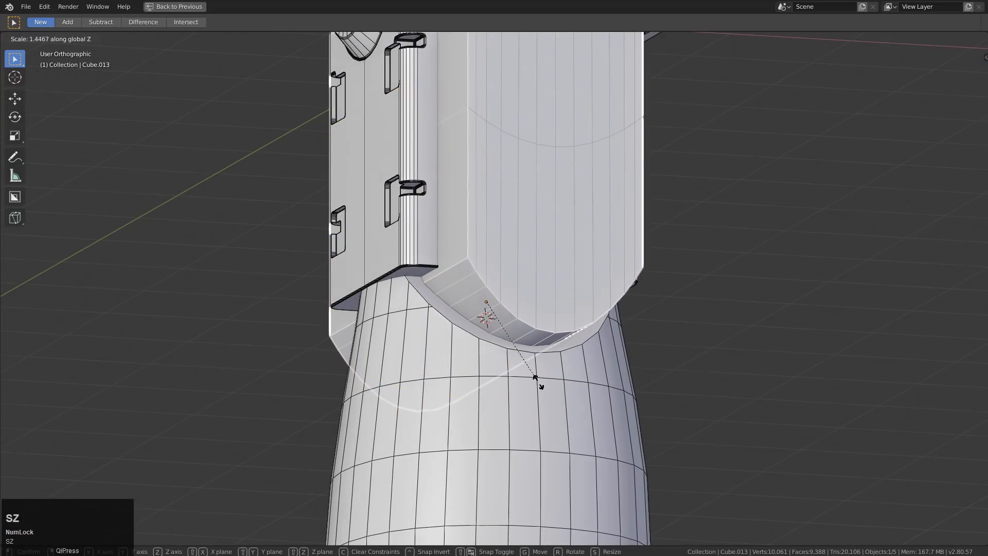
left_click(561, 343)
middle_click_drag(562, 344, 551, 353)
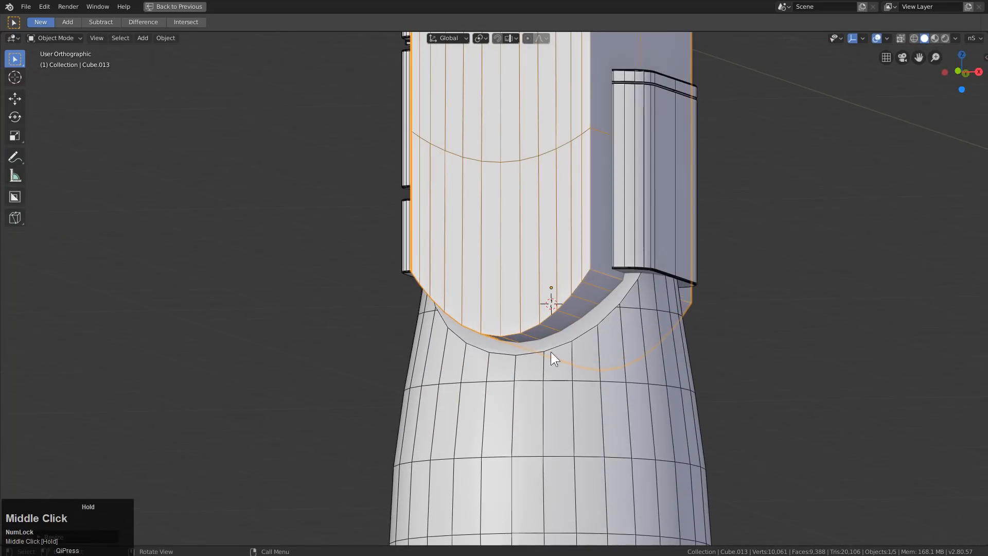
Cut the rounded block out of the lower leg with a HardOps Difference Boolean and deselect everything
left_click(637, 343, "shift")
middle_click_drag(607, 337, 618, 349)
key("q")
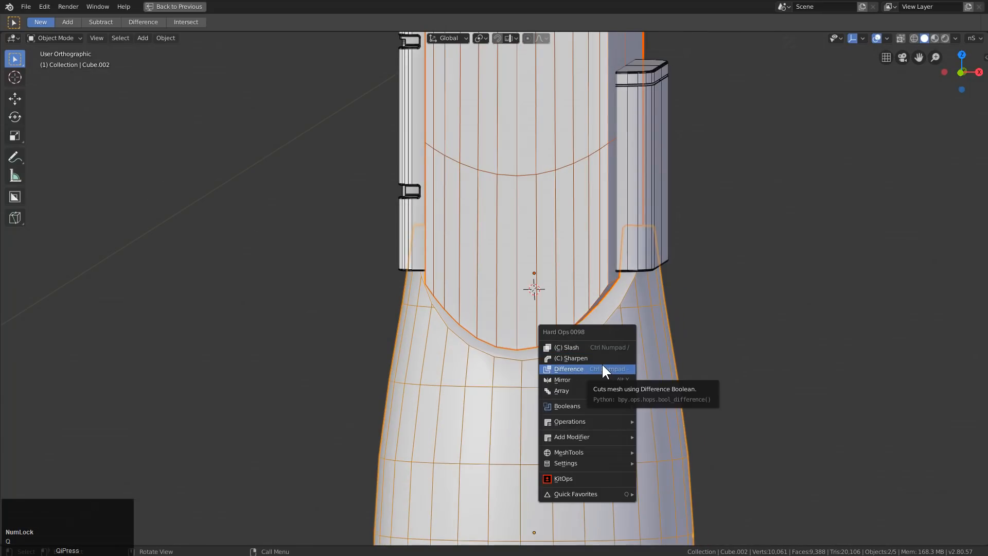
left_click(602, 367)
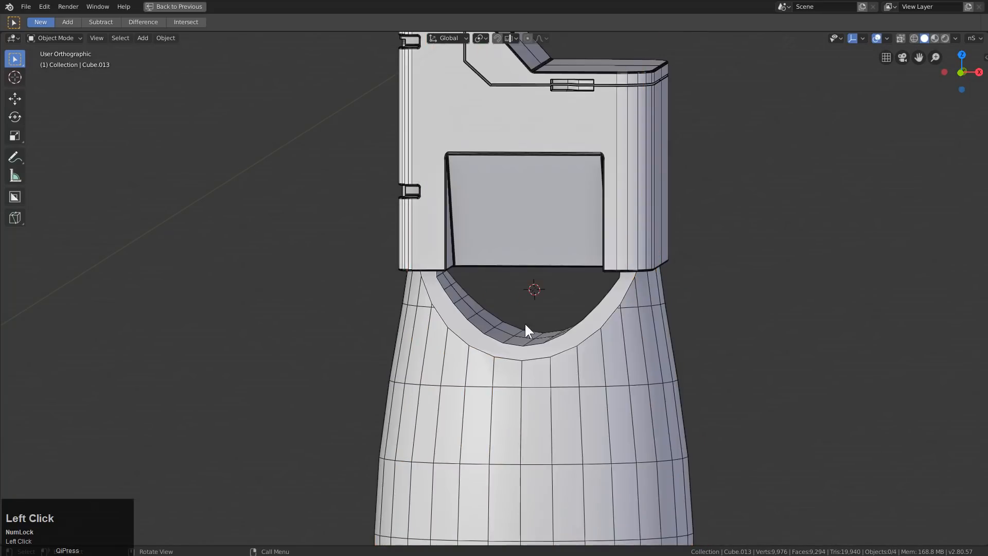
middle_click_drag(524, 322, 551, 363)
key("a")
scroll(546, 350, "down", 3)
key("KP_1")
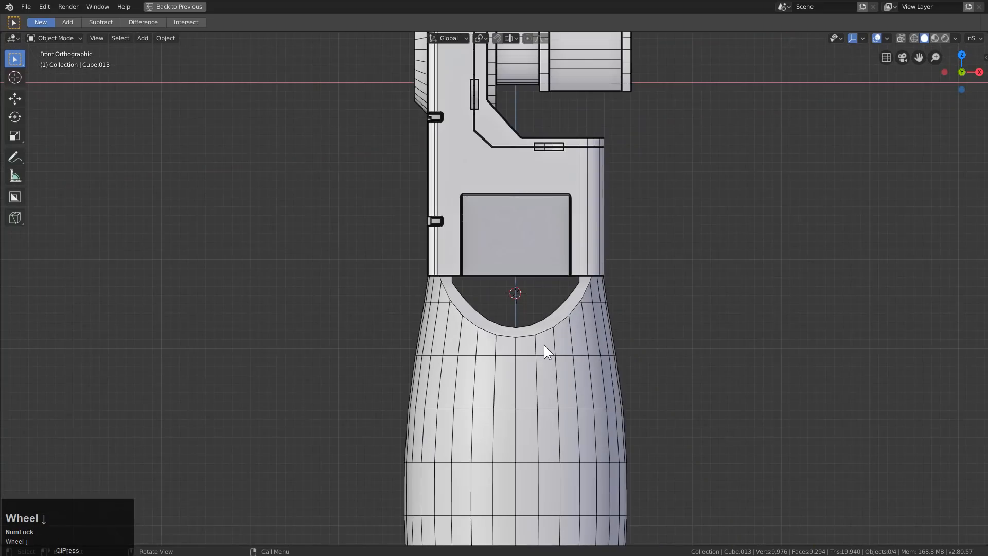
Select the lower leg and turn off the wireframe display over the model
middle_click_drag(545, 344, 628, 201)
key("q")
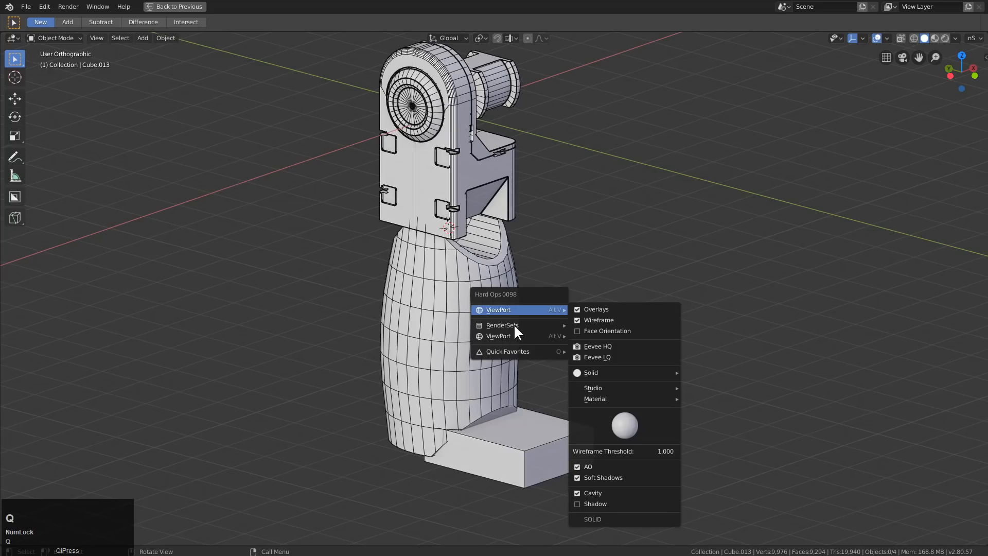
left_click(407, 327)
left_click(486, 344)
key("q")
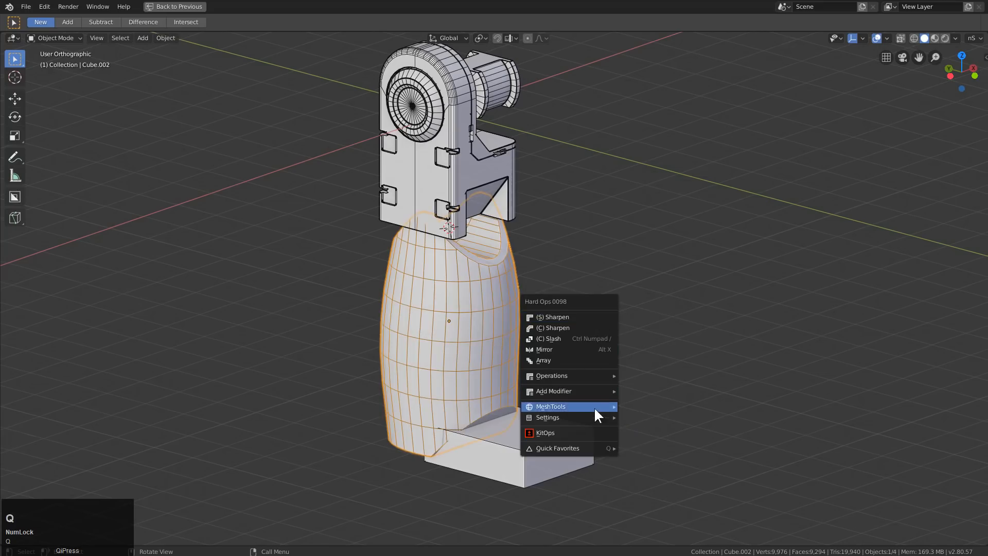
mouse_move(609, 417)
left_click(649, 428)
middle_click_drag(518, 361, 457, 357)
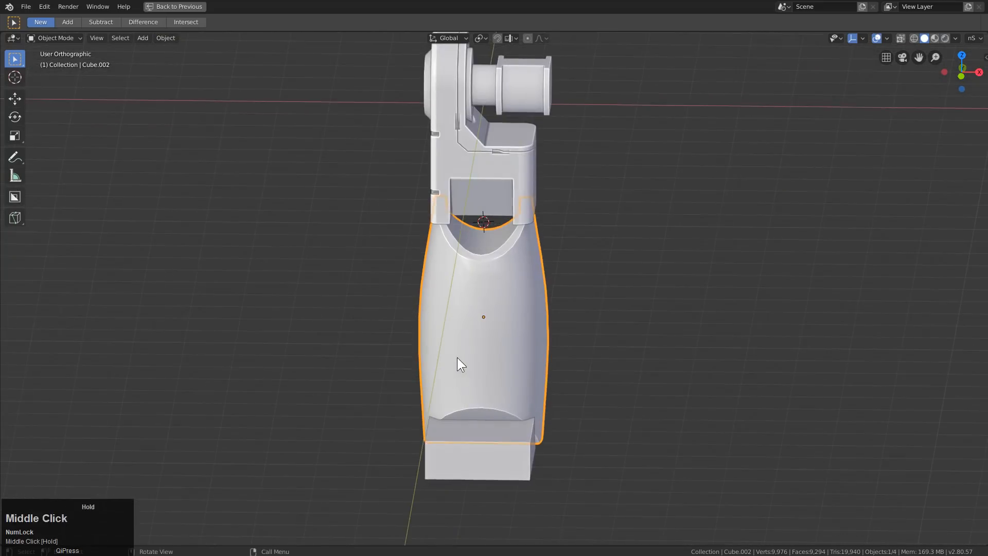
Set the lower leg's Auto Smooth angle to 20° to clean up shading around the knee cut
key("a")
scroll(531, 237, "up", 3)
scroll(531, 237, "up", 2)
middle_click_drag(531, 237, 492, 262)
scroll(492, 262, "up", 2)
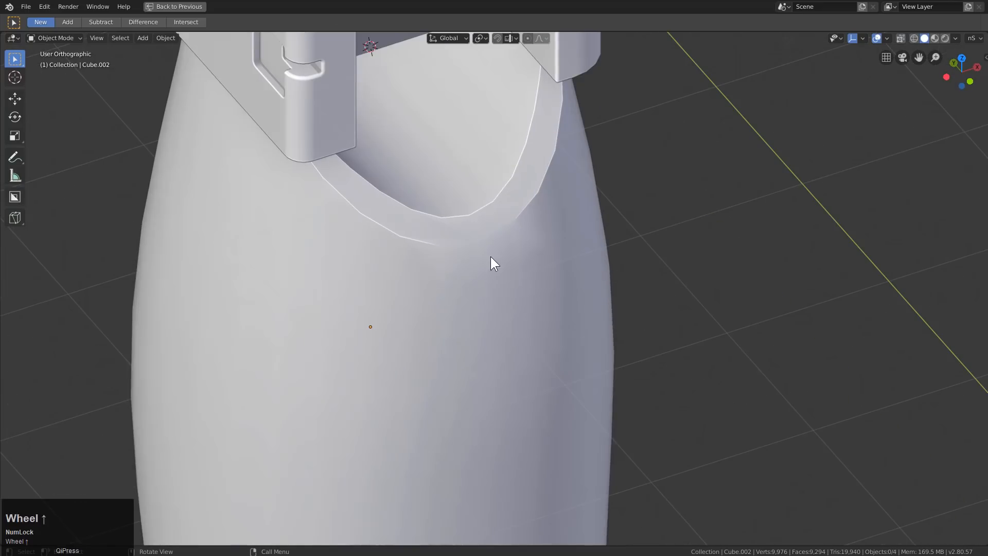
left_click(389, 211)
key("ctrl+grave")
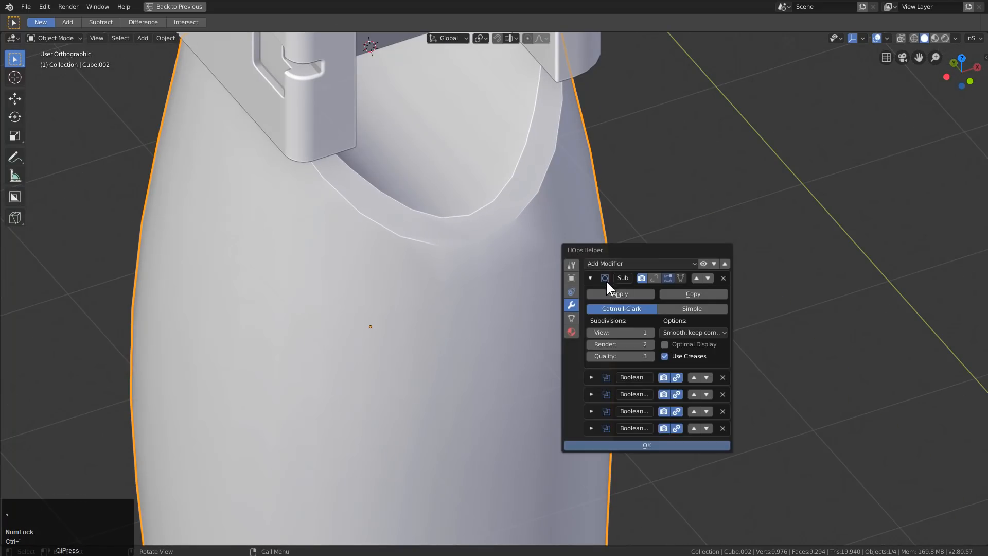
left_click(571, 265)
left_click(598, 266)
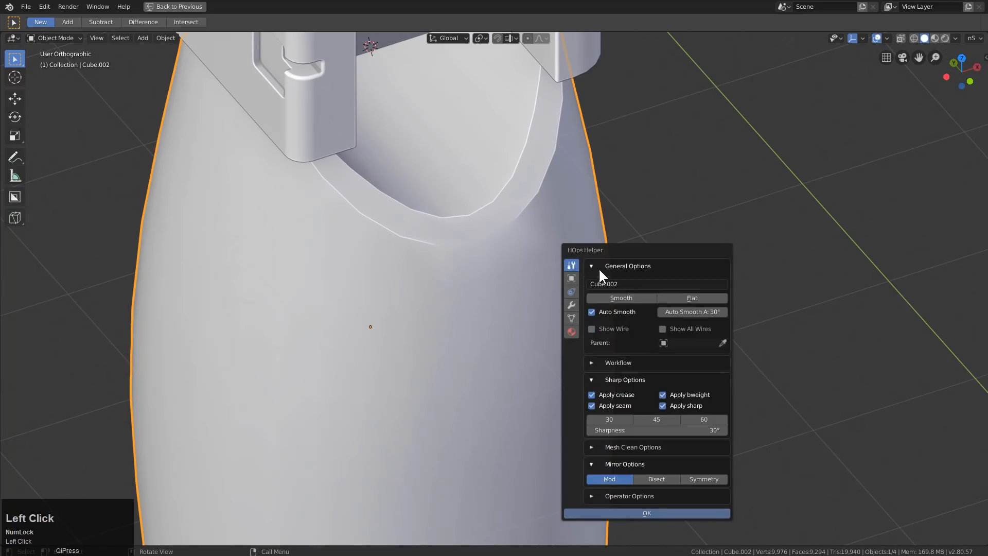
double_click(699, 309)
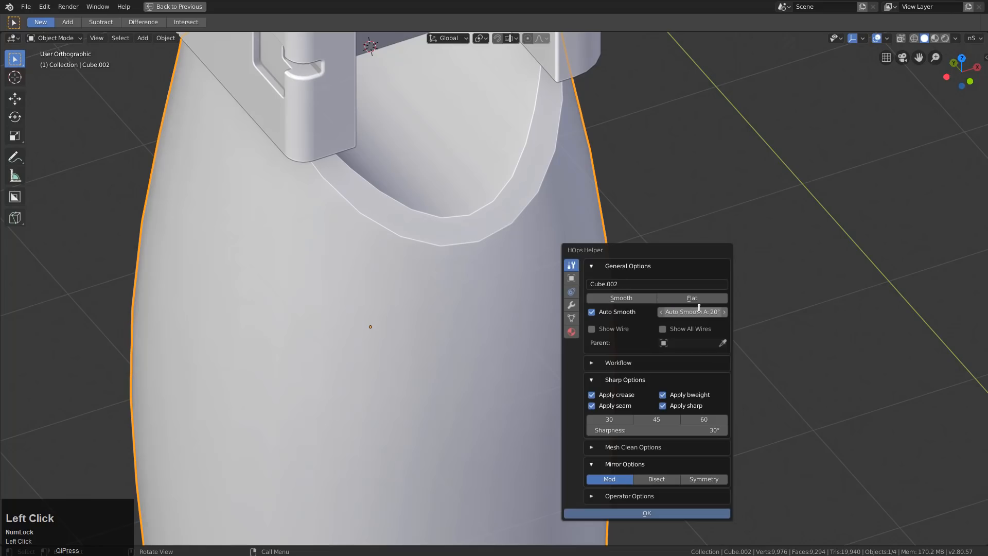
Turn on viewport display of the lower leg's Subdivision modifier
scroll(535, 301, "down", 3)
scroll(609, 301, "up", 3)
scroll(484, 238, "up", 4)
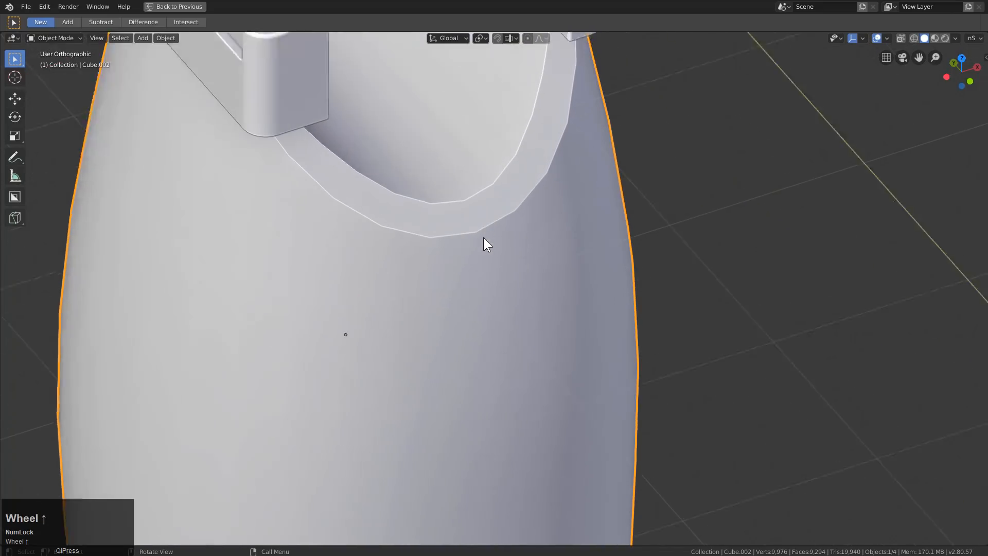
scroll(581, 185, "down", 3)
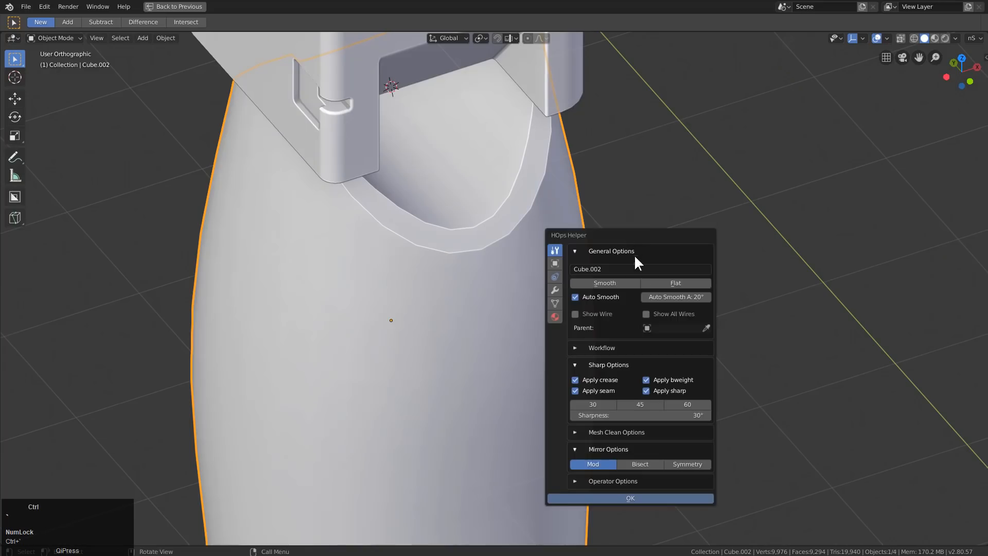
key("ctrl+grave")
left_click(555, 290)
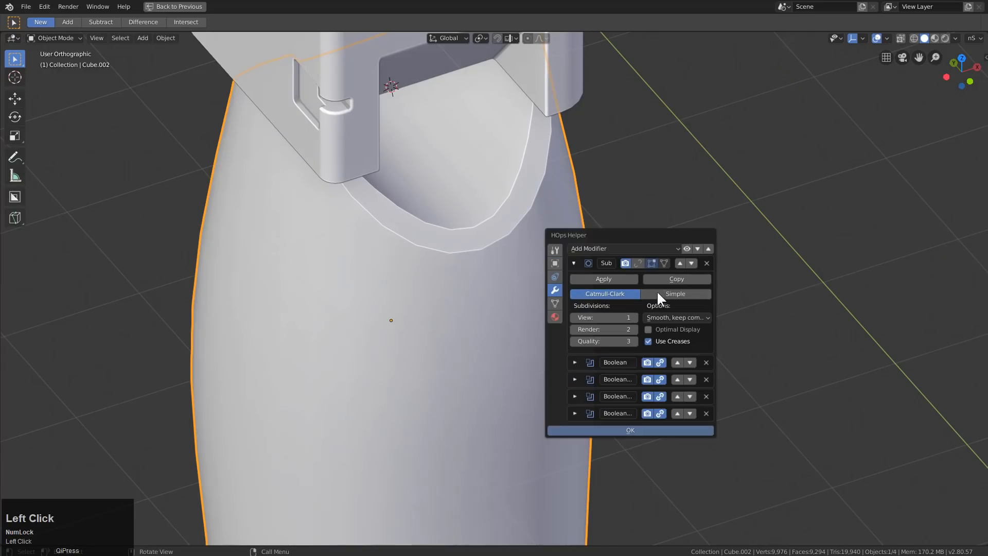
left_click(639, 263)
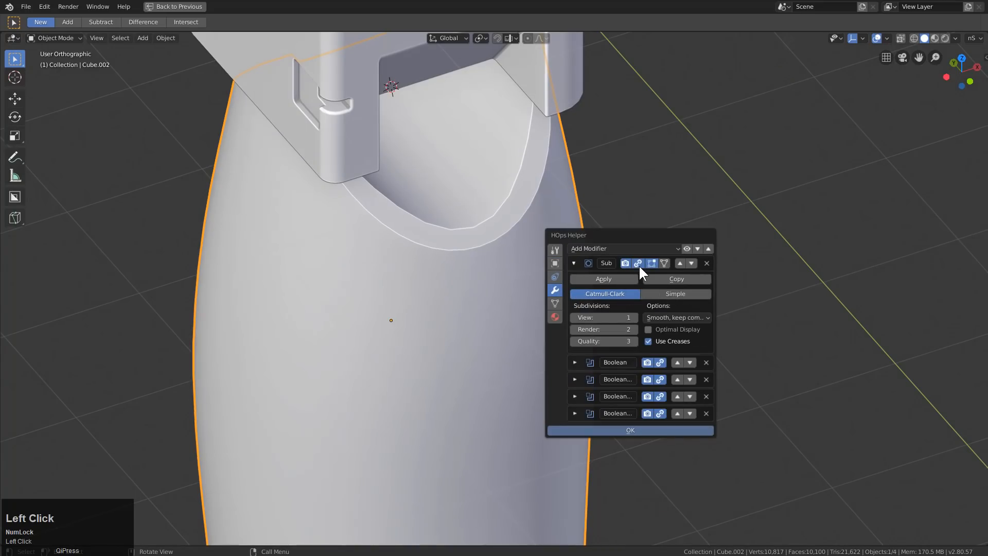
key("Escape")
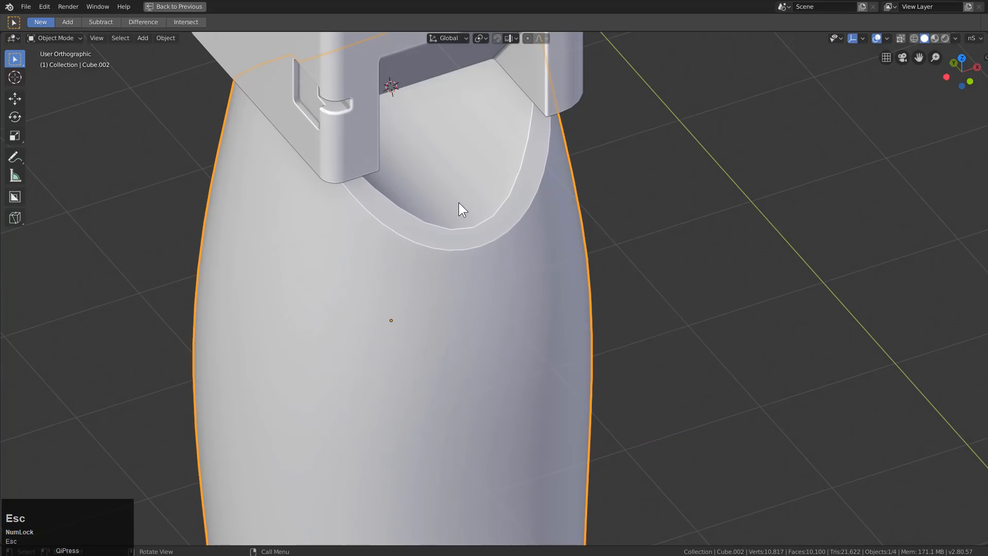
Reveal the Boolean cutters, set the rounded knee cutter's subdivision to level 2, and hide the cutters again
key("shift+3")
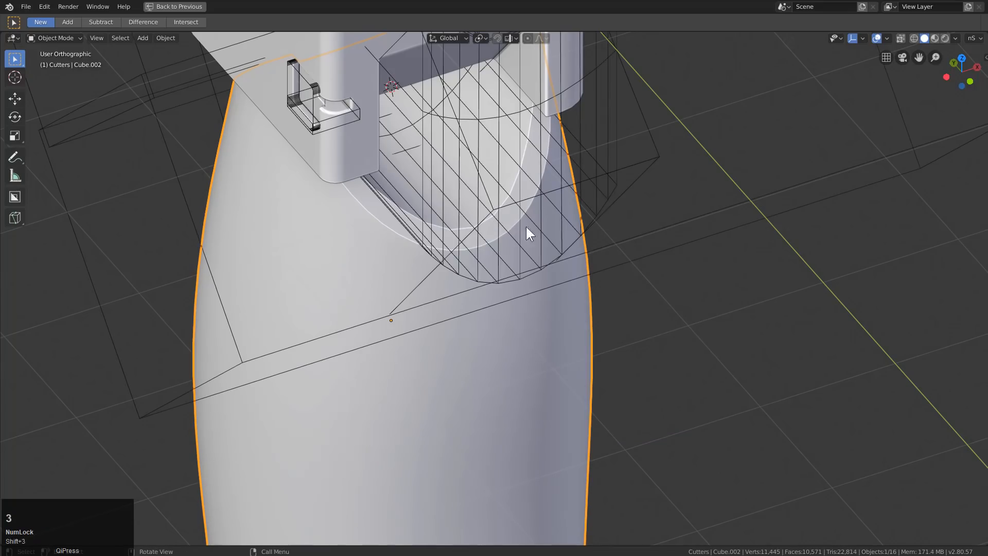
left_click(526, 228)
key("ctrl+2")
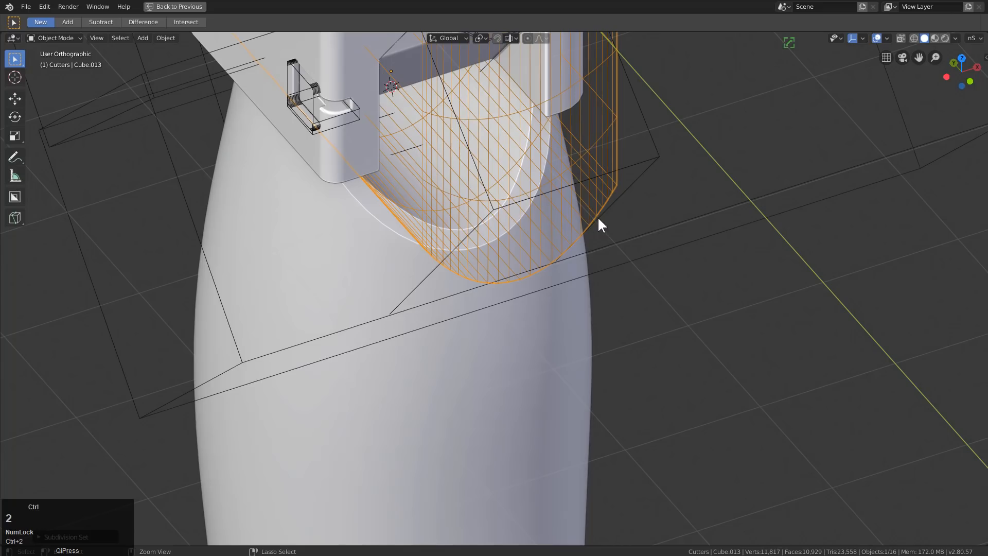
key("1")
Add a cube at the 3D cursor in the knee opening, working in front view
middle_click_drag(563, 230, 517, 264)
scroll(548, 271, "down", 3)
key("KP_1")
scroll(526, 249, "down", 1)
scroll(526, 330, "down", 2)
middle_click_drag(528, 330, 518, 284, "shift")
scroll(517, 284, "up", 2)
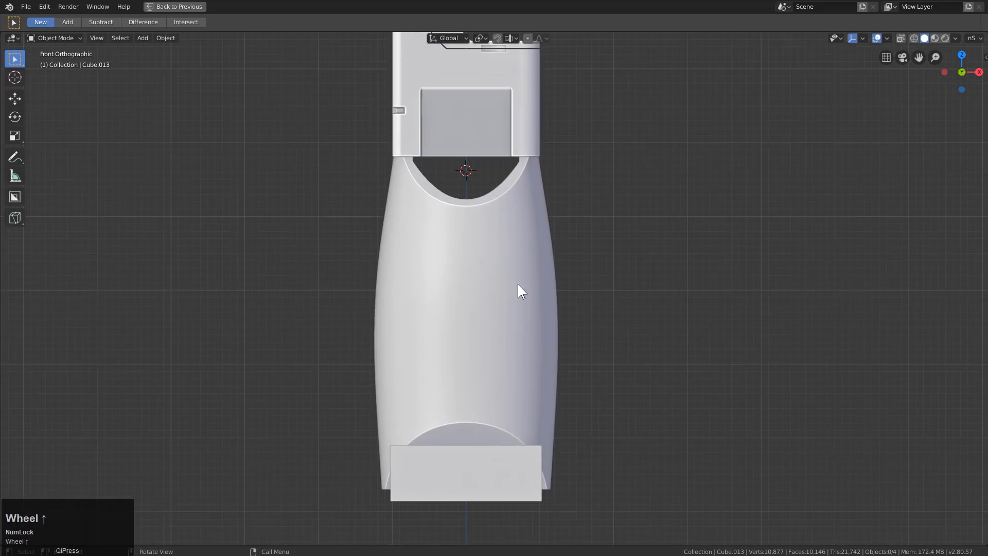
key("shift+a")
mouse_move(525, 274)
left_click(570, 285)
middle_click_drag(498, 211, 596, 355, "shift")
scroll(596, 356, "up", 1)
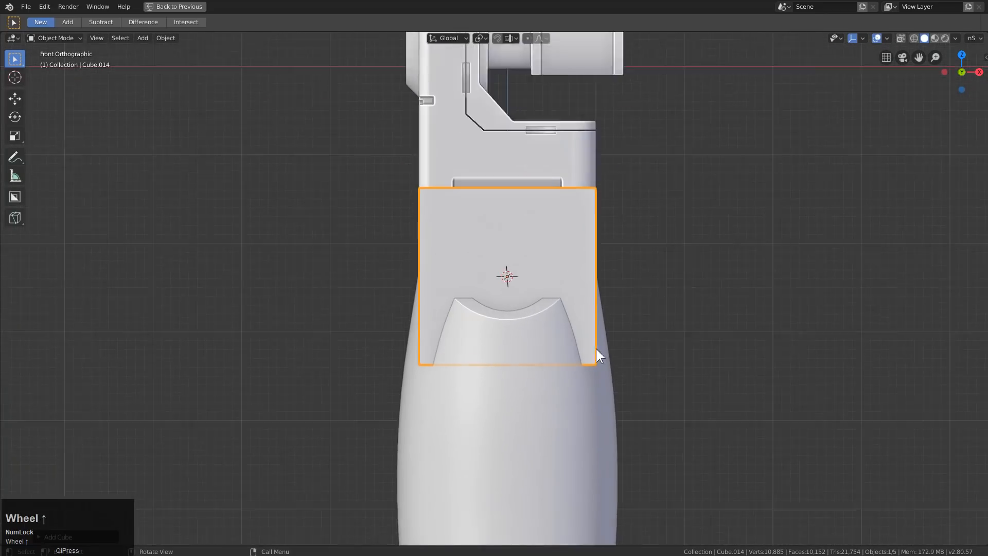
Scale the cube down along X to fit the rectangular recess, shorten it along Z, and raise it slightly
scroll(596, 348, "up", 1)
key("s")
key("x")
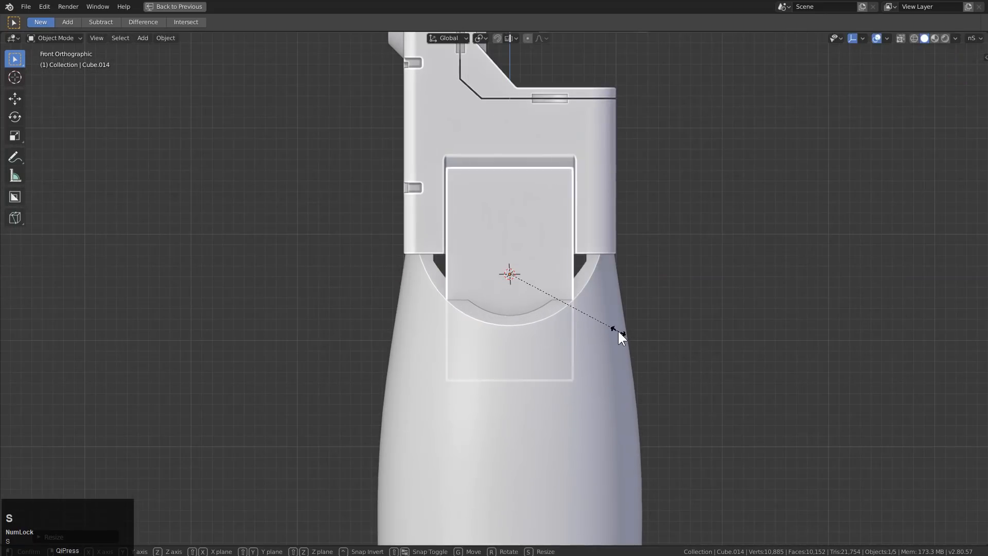
key("z")
left_click(600, 325)
key("g")
key("z")
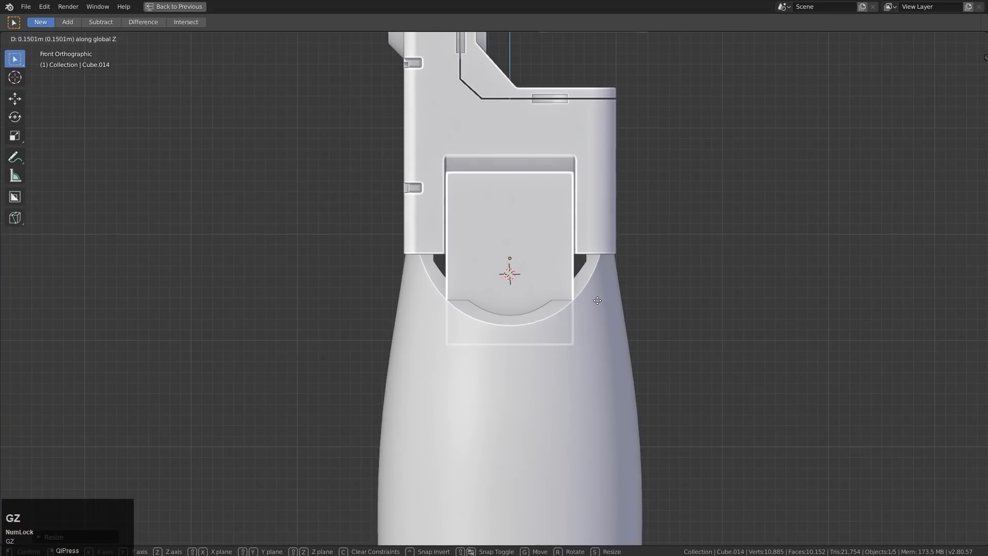
left_click(551, 282)
Move the cube along Y so it protrudes from the recess, and narrow it slightly along X
middle_click_drag(551, 283, 558, 324)
key("g")
key("u")
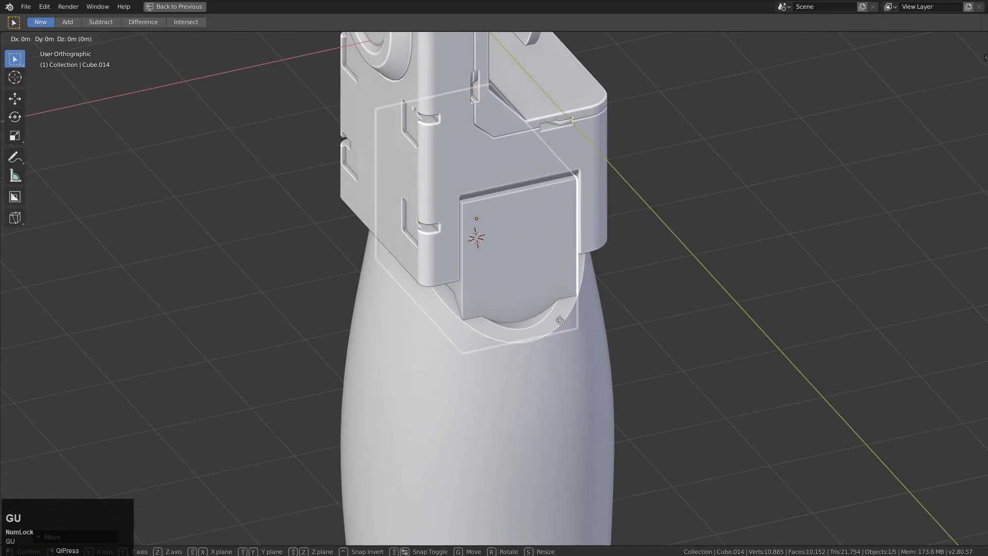
left_click(589, 337)
key("s")
key("x")
left_click(585, 331)
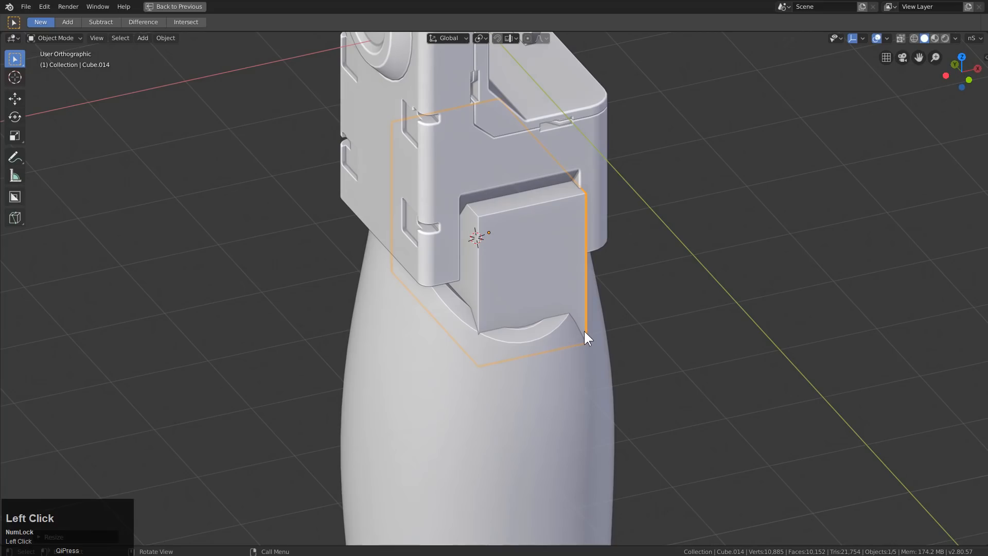
Bevel the cube's two upper side edges with a single segment to form flat chamfers
scroll(564, 284, "up", 3)
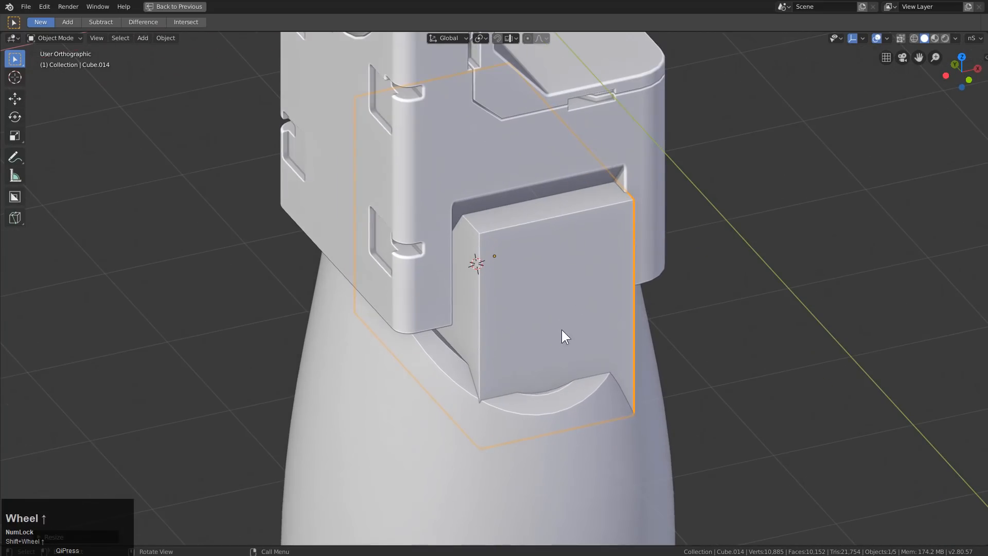
key("Tab")
left_click(469, 222)
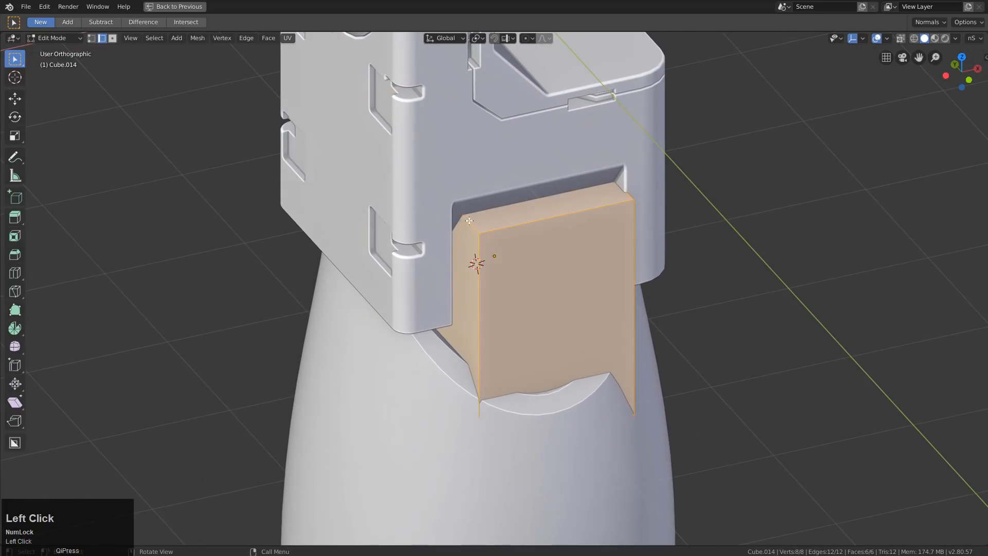
left_click(622, 195, "shift")
middle_click_drag(553, 362, 585, 334)
key("ctrl+b")
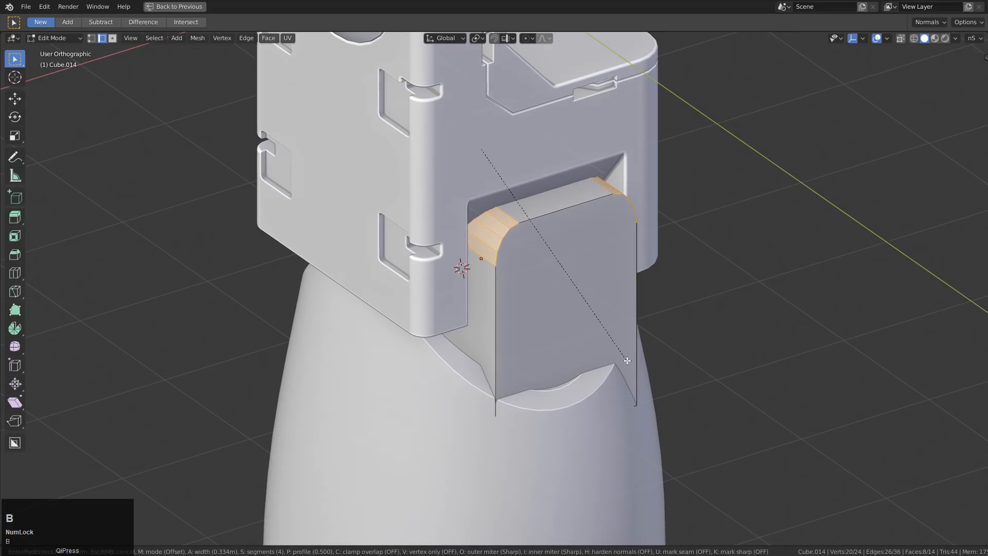
scroll(627, 361, "down", 1)
left_click(626, 348)
key("Tab")
scroll(542, 304, "down", 3)
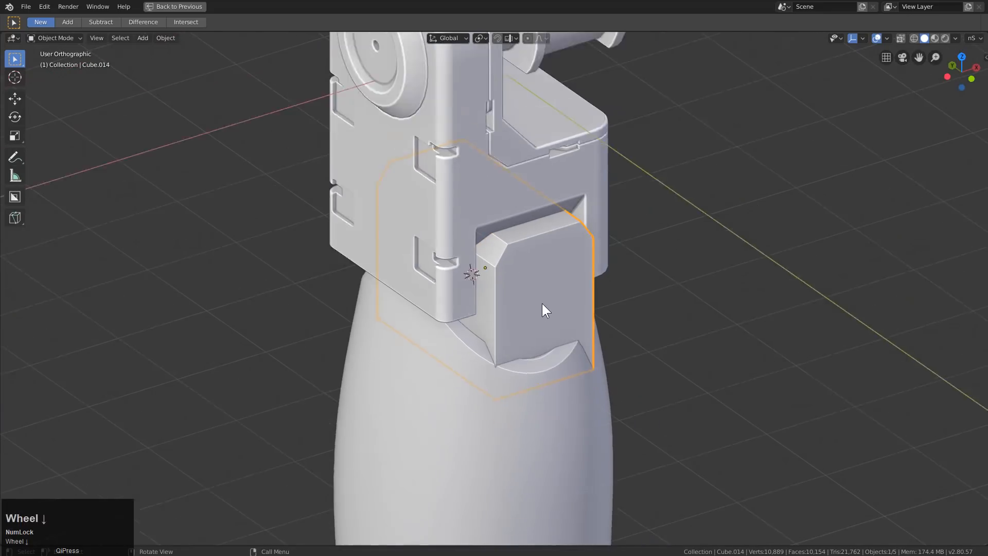
Mirror the chamfered block along Z with the HardOps Mirror
key("alt+x")
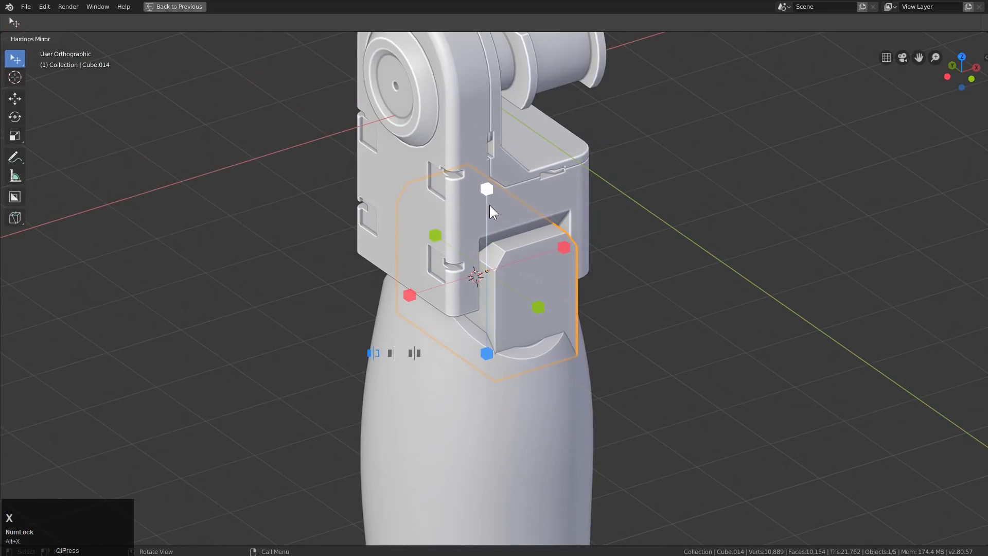
left_click(484, 191)
middle_click_drag(483, 193, 527, 303)
scroll(530, 297, "up", 2)
scroll(518, 289, "down", 5, "shift")
scroll(519, 289, "down", 3)
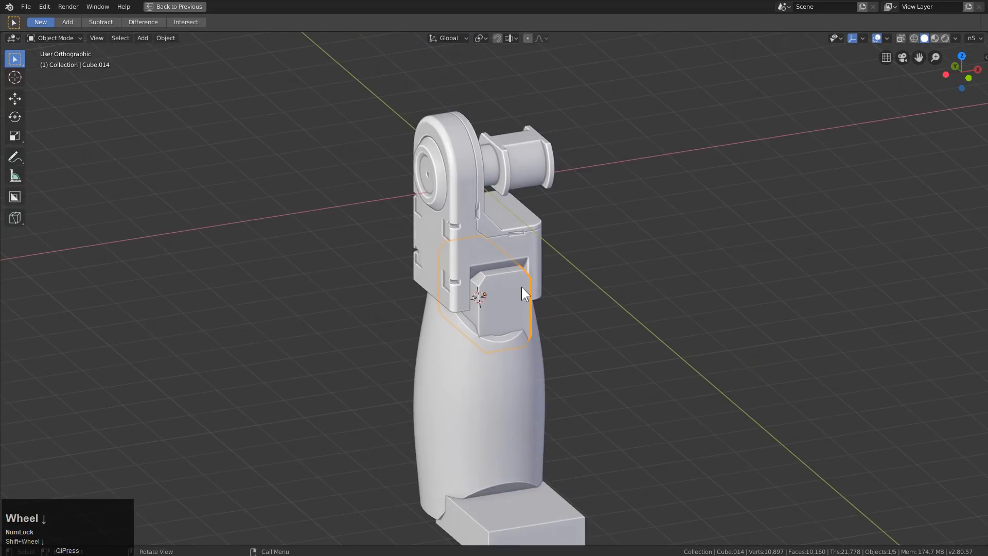
Move the chamfered block along X until it sits centred in the rectangular recess, checking its position from the front view
key("KP_1")
scroll(521, 286, "up", 7)
key("g")
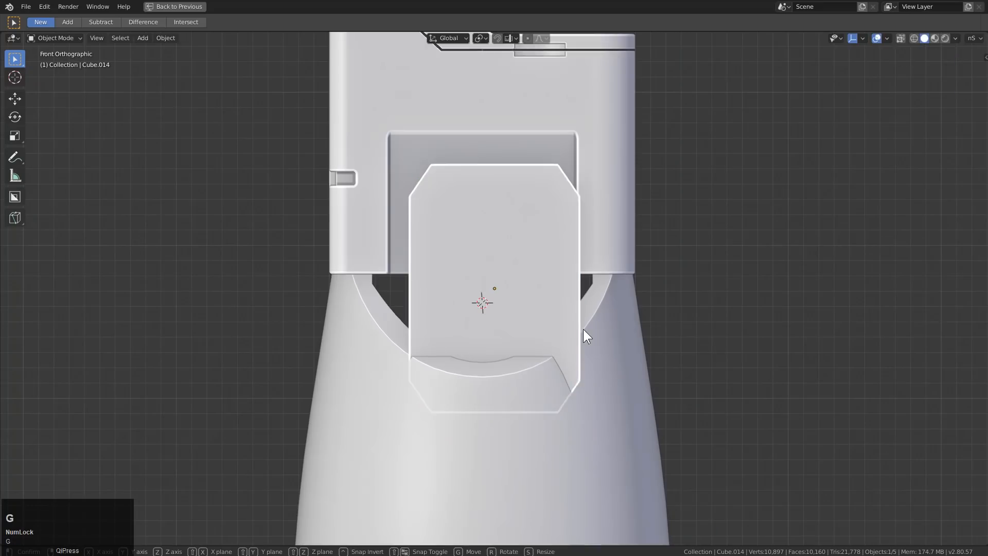
key("x")
left_click(570, 326)
Mirror the chamfered block along X with the HardOps Mirror
key("Tab")
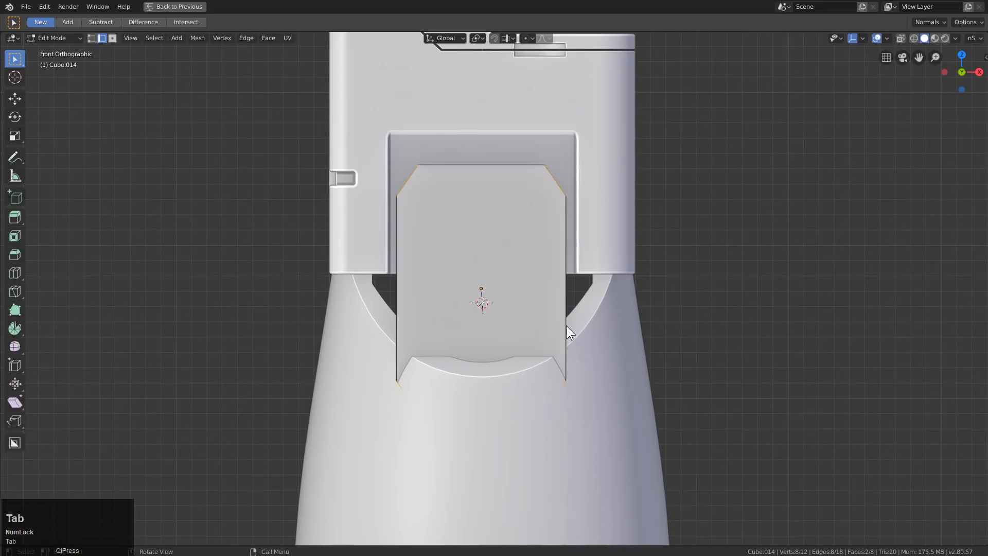
key("Tab")
middle_click_drag(496, 295, 520, 322)
key("alt+x")
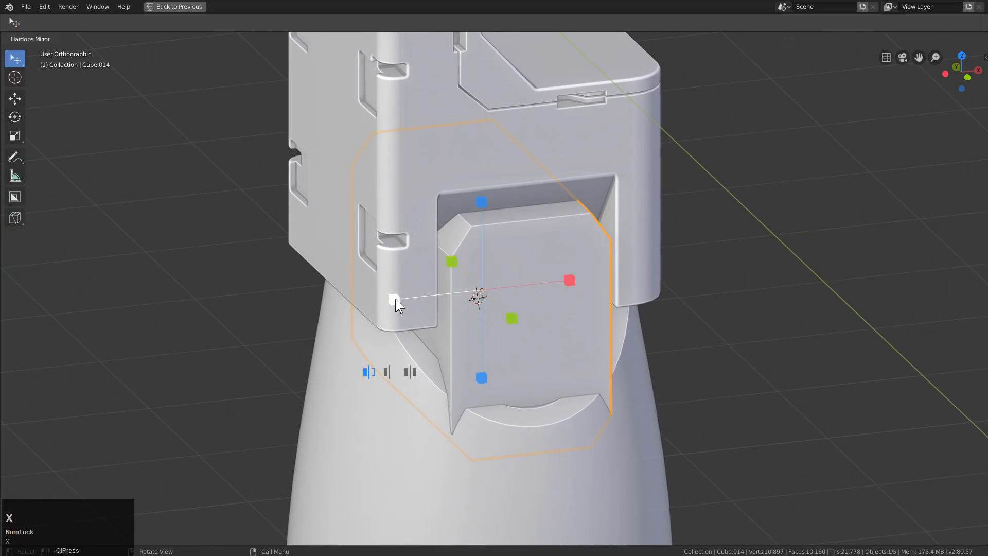
left_click(395, 299)
Move the block's whole mesh about 0.05 m along negative X and 0.19 m up so the mirrored shape fills the recess
key("KP_1")
key("Tab")
key("a")
key("a")
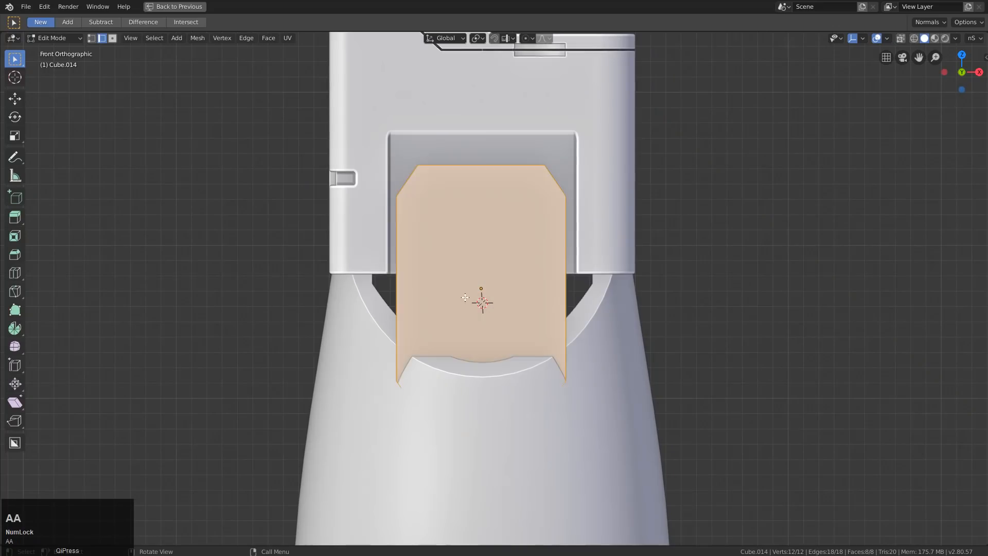
key("g")
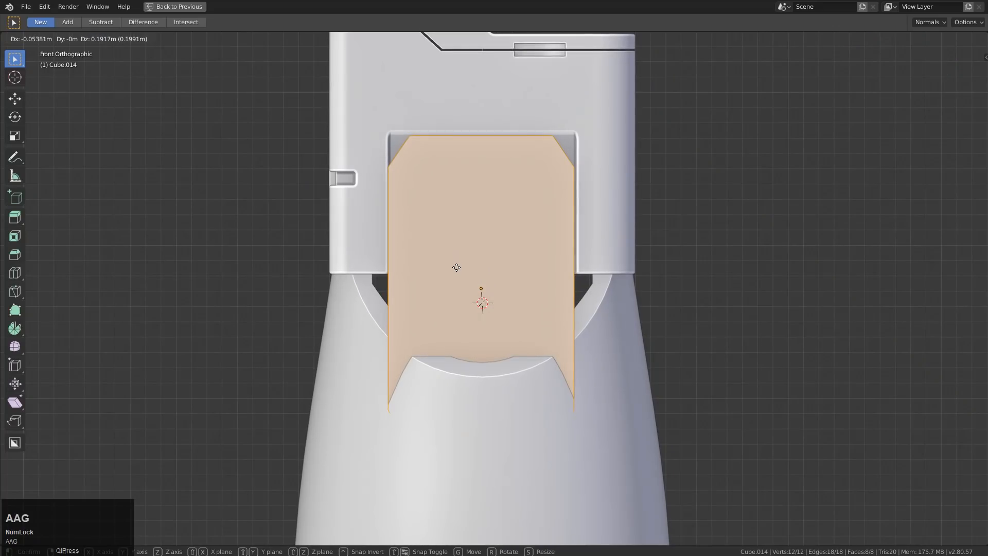
left_click(457, 266)
key("Tab")
Move the block about 0.17 m along negative Y so it protrudes farther from the recess
scroll(487, 270, "down", 1)
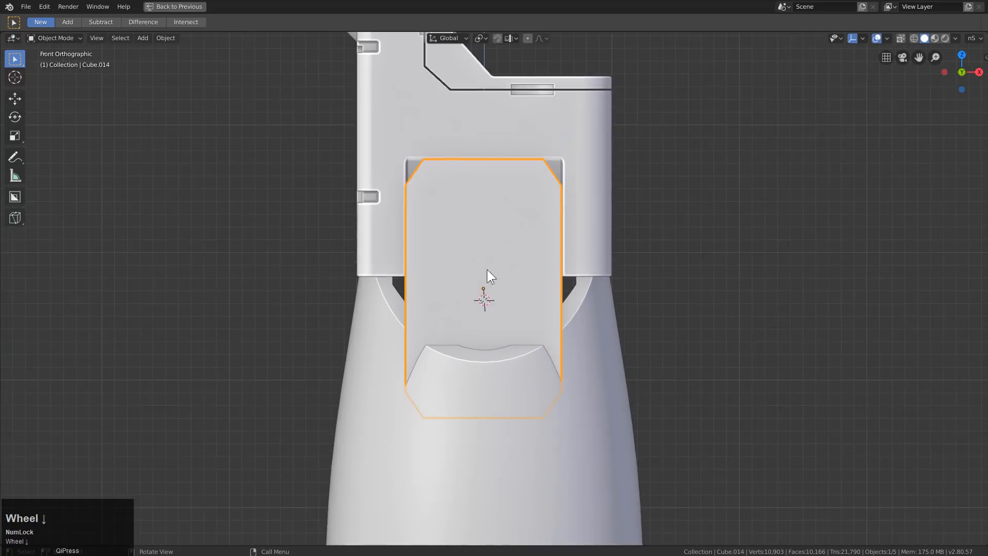
mouse_move(487, 269)
middle_mouse_down()
mouse_move(531, 317)
mouse_move(506, 267)
middle_mouse_up()
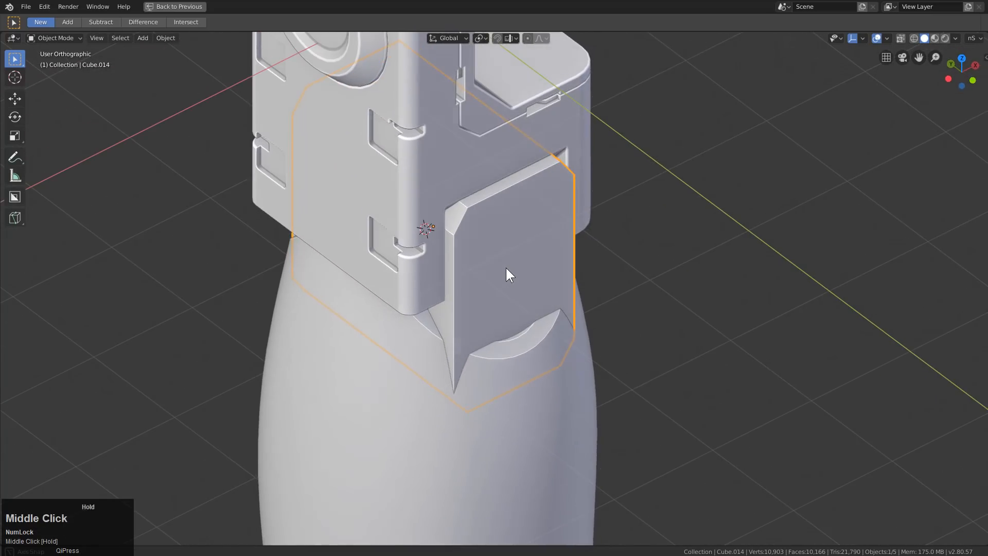
key("g")
key("y")
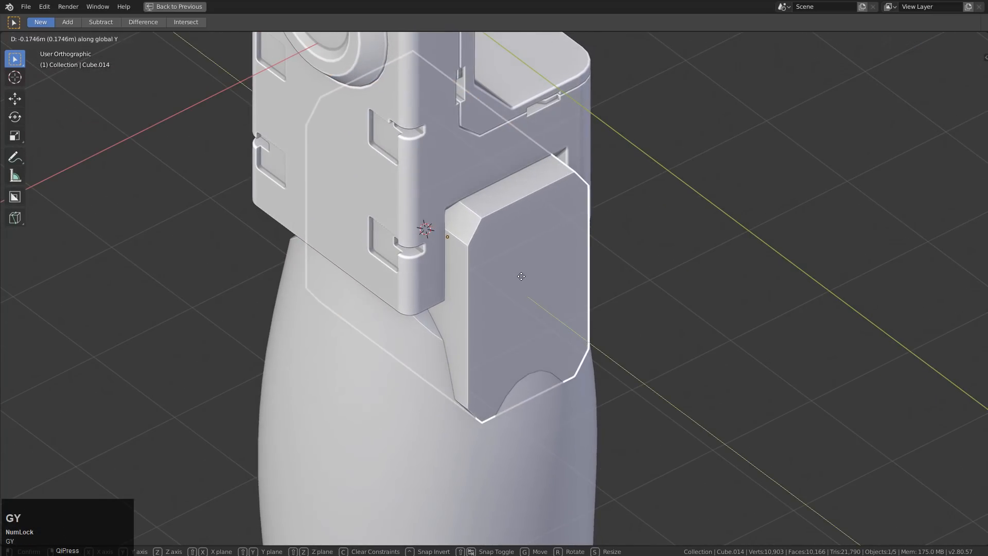
left_click(526, 276)
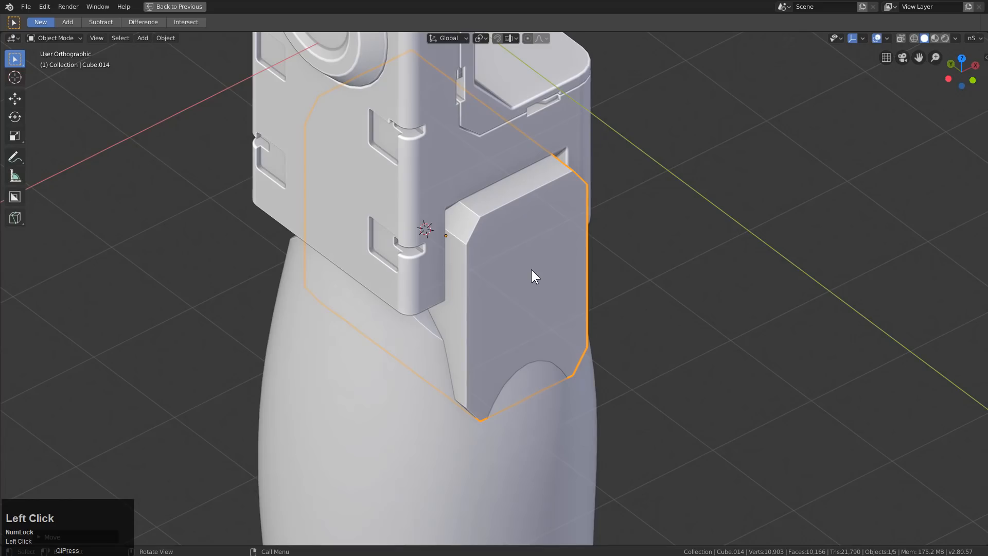
Add a cube at the block's protruding upper edge in the right side view
key("KP_3")
middle_click_drag(468, 221, 502, 240, "shift")
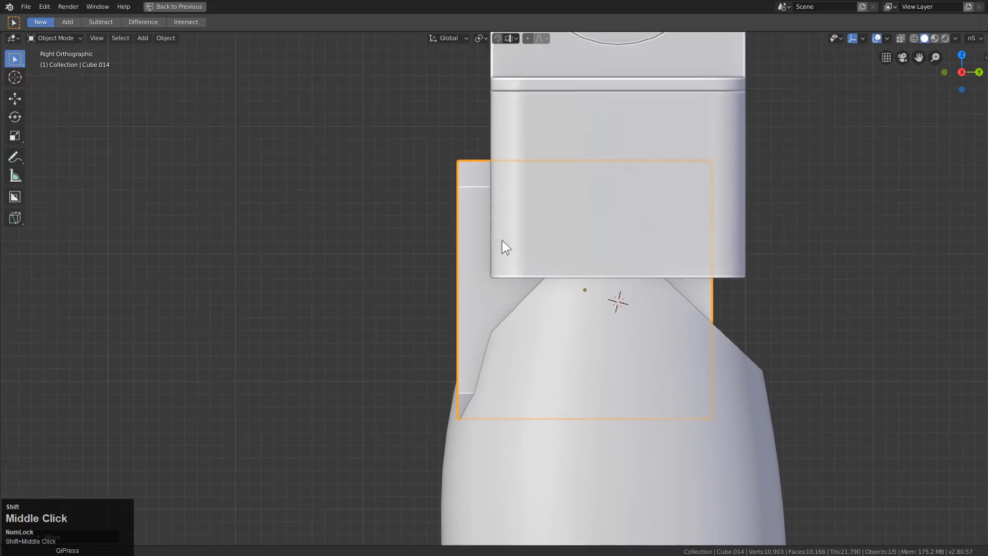
scroll(502, 239, "up", 1)
key("shift+a")
mouse_move(468, 194)
left_click(506, 202)
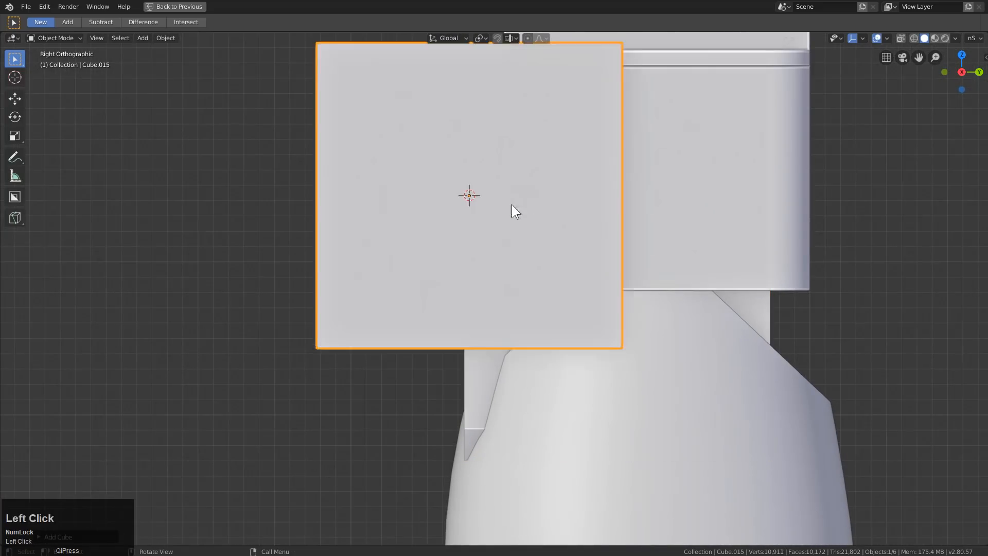
Rotate the new cube and move it so its slanted side overlaps the block's upper front corner
key("r")
key("g")
left_click(526, 210)
key("r")
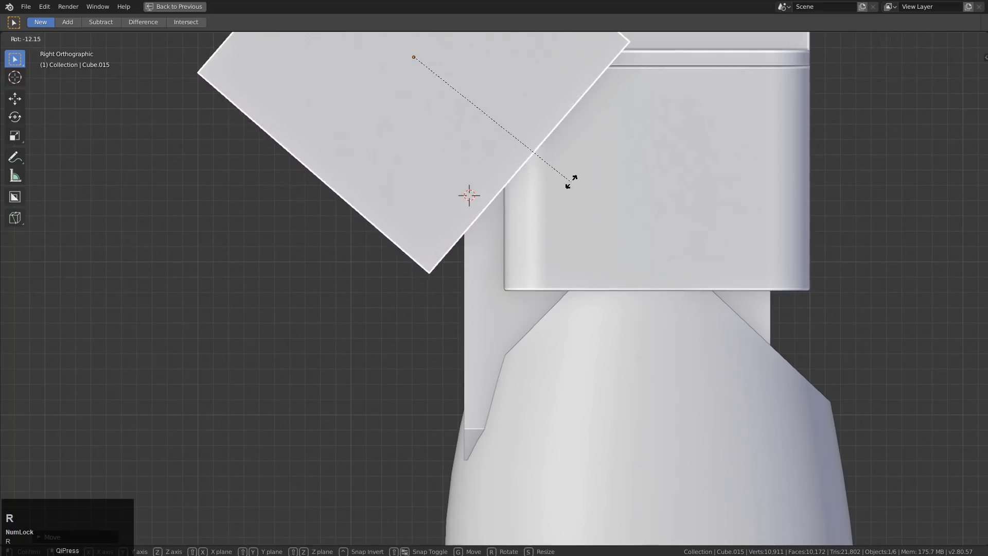
left_click(523, 198)
key("t")
key("r")
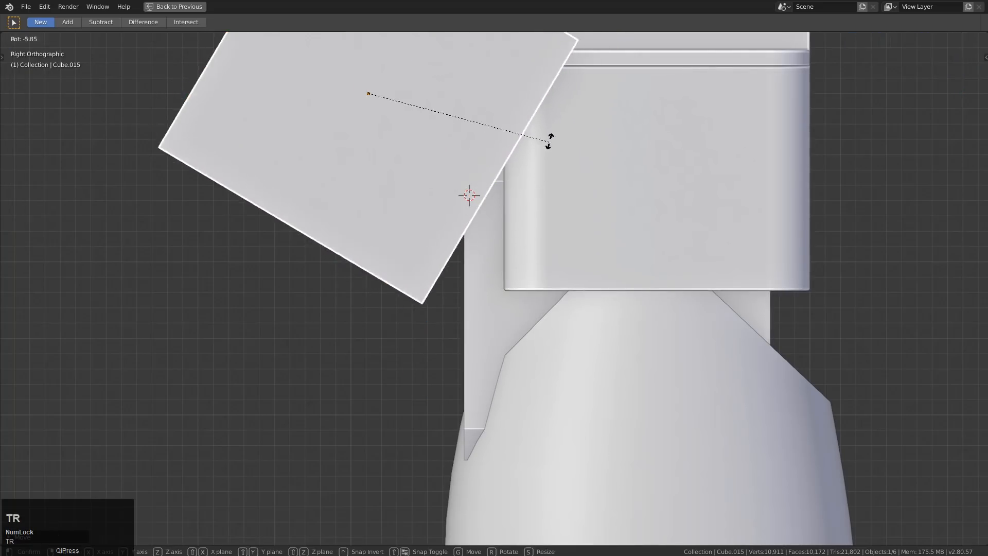
left_click(534, 151)
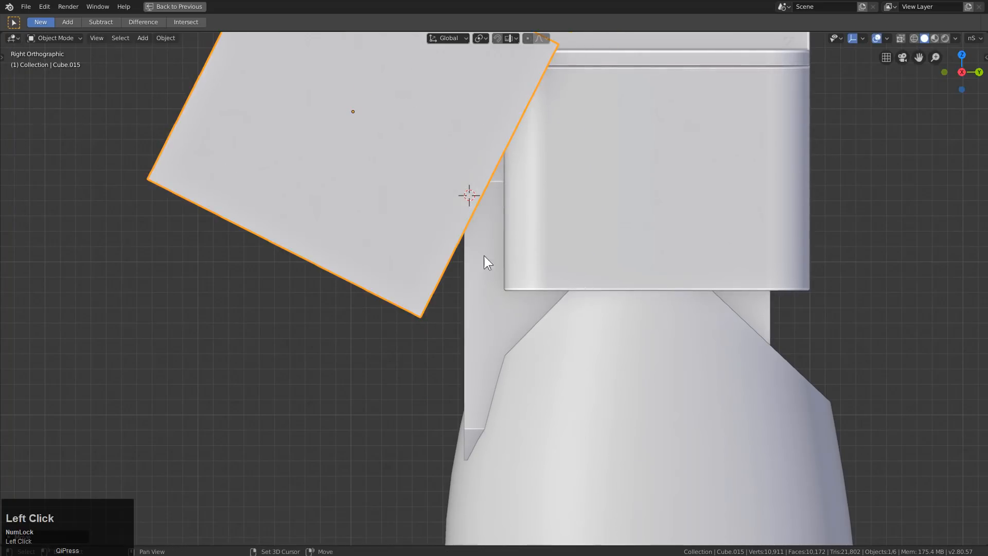
Subtract the tilted cube from the block with a HardOps Boolean and display all the cutter objects
key("q")
left_click(449, 149)
middle_click_drag(449, 149, 511, 224)
key("shift+3")
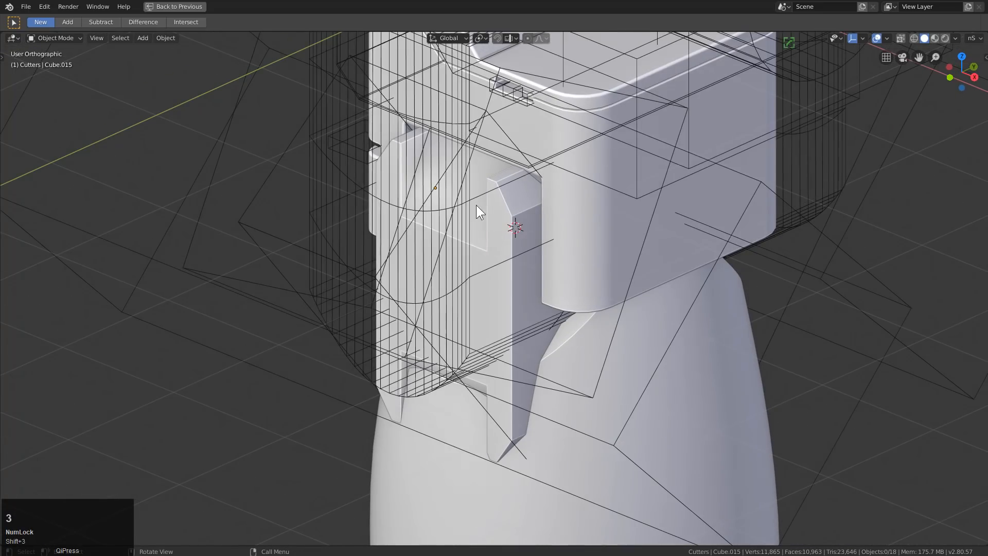
left_click(504, 137)
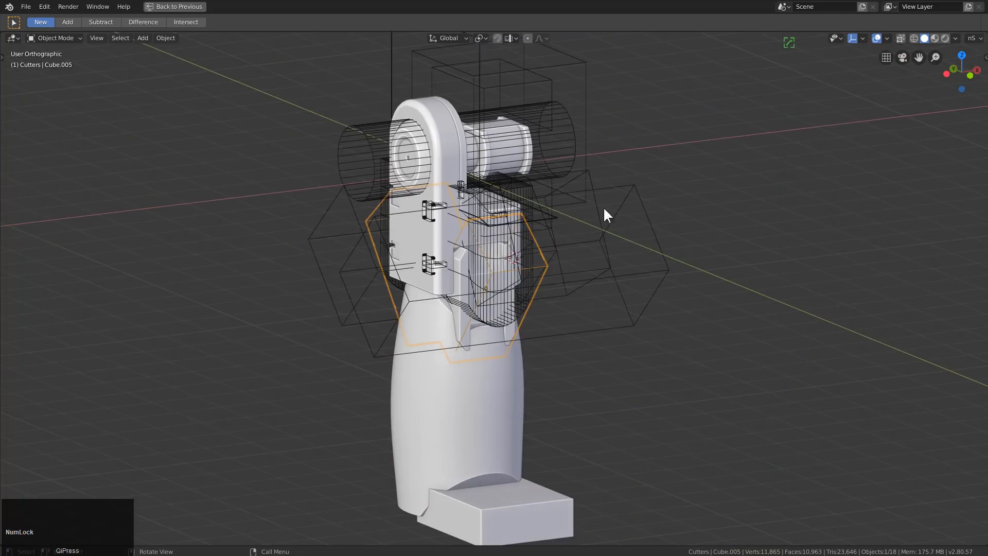
middle_click_drag(608, 215, 591, 238)
scroll(566, 258, "up", 2)
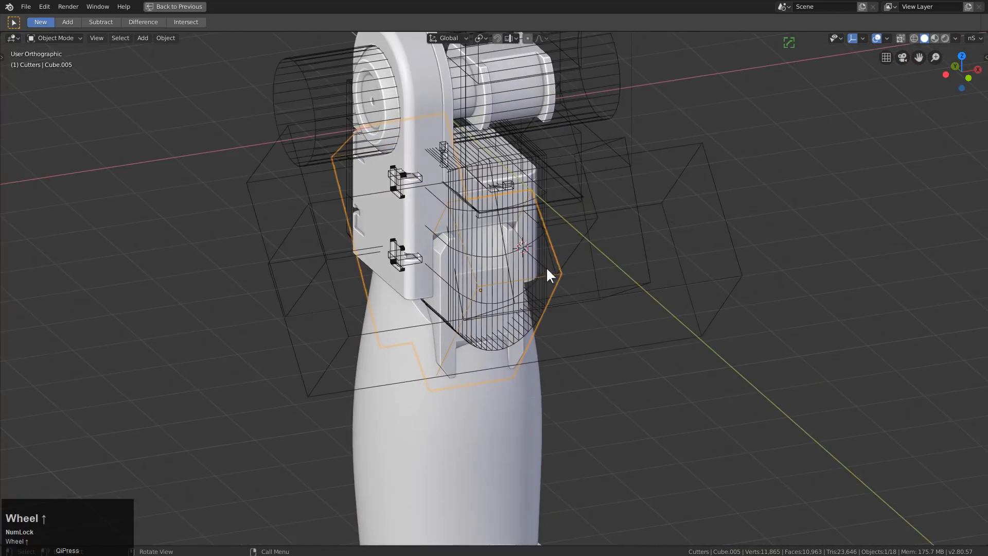
middle_click_drag(547, 273, 578, 254)
scroll(578, 255, "up", 2)
middle_click_drag(635, 239, 668, 232)
key("s")
key("x")
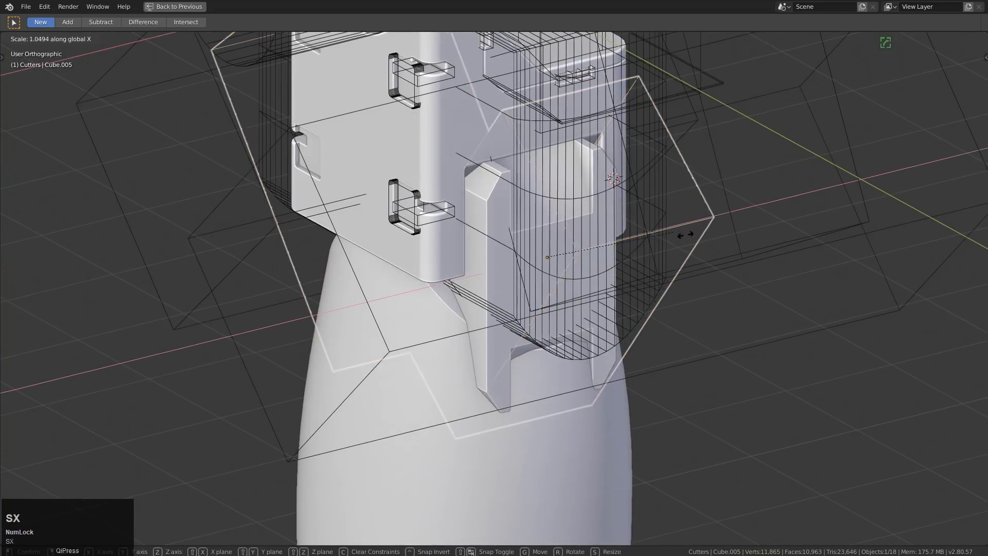
key("Escape")
Select the block's tilted cube cutter and scale it up along X so its cut spans the full block width
left_click(651, 199)
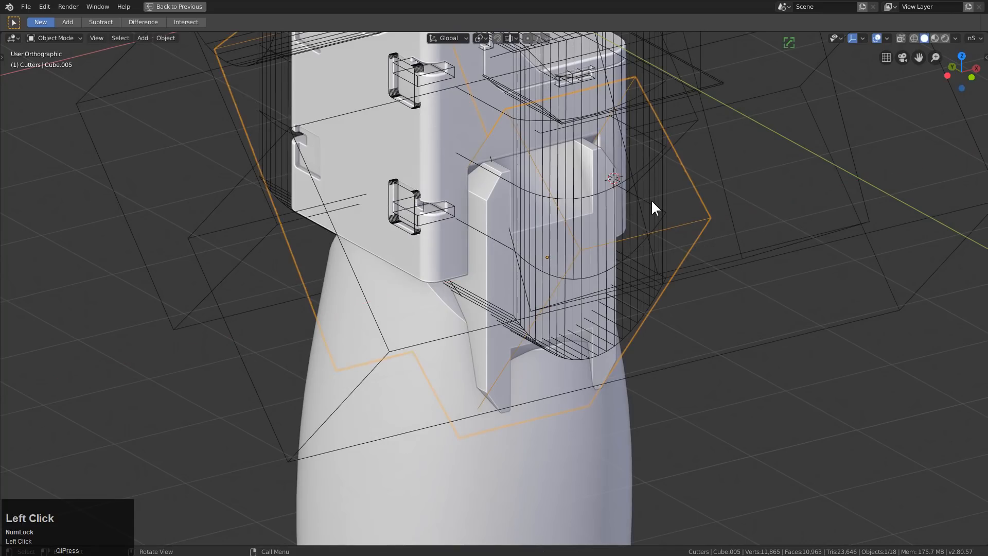
left_click(683, 123)
middle_click_drag(683, 124, 657, 110)
left_click(646, 135)
left_click(645, 138)
left_click(559, 143)
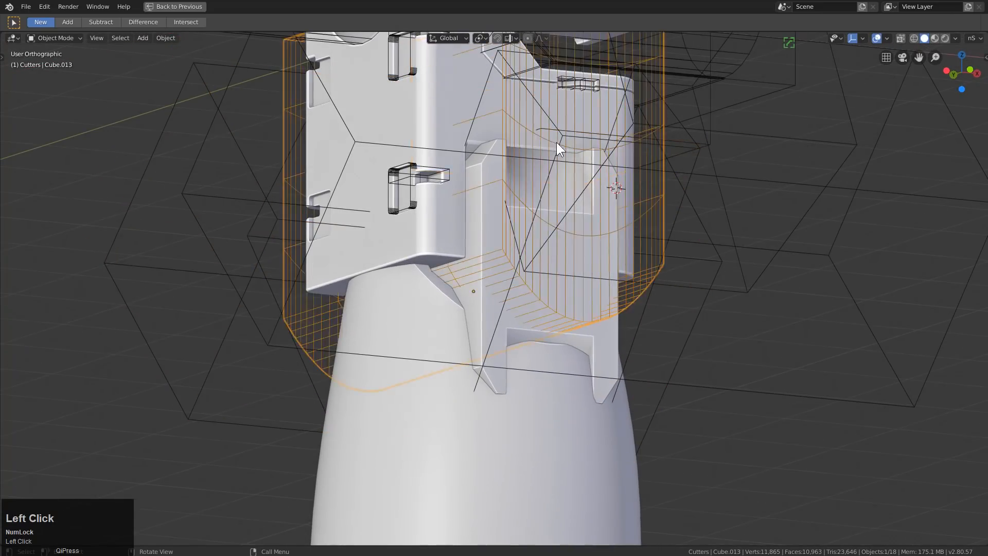
left_click(559, 144)
scroll(559, 141, "up", 2)
middle_click_drag(564, 153, 576, 258)
left_click(579, 252)
scroll(600, 252, "down", 3)
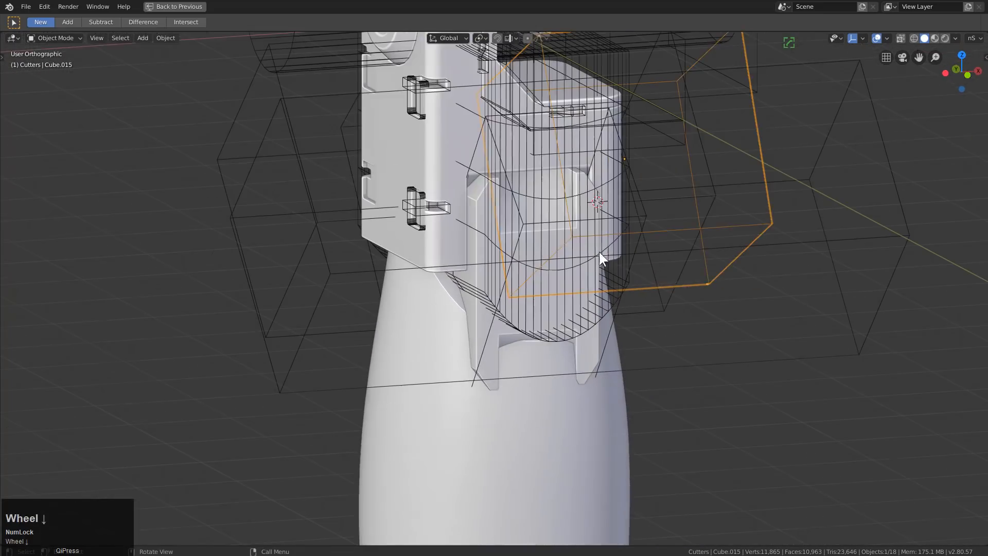
key("s")
key("x")
left_click(728, 273)
Select the block and move the object up along Z to shift its mirrored bevel cuts
middle_click_drag(728, 273, 625, 264)
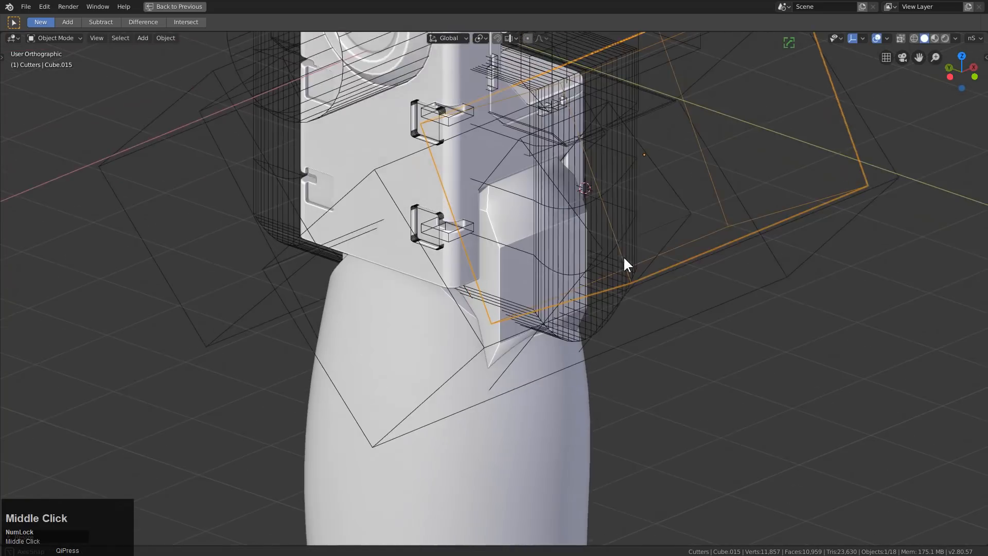
scroll(490, 221, "up", 2)
left_click(489, 221)
scroll(560, 211, "up", 2)
key("Tab")
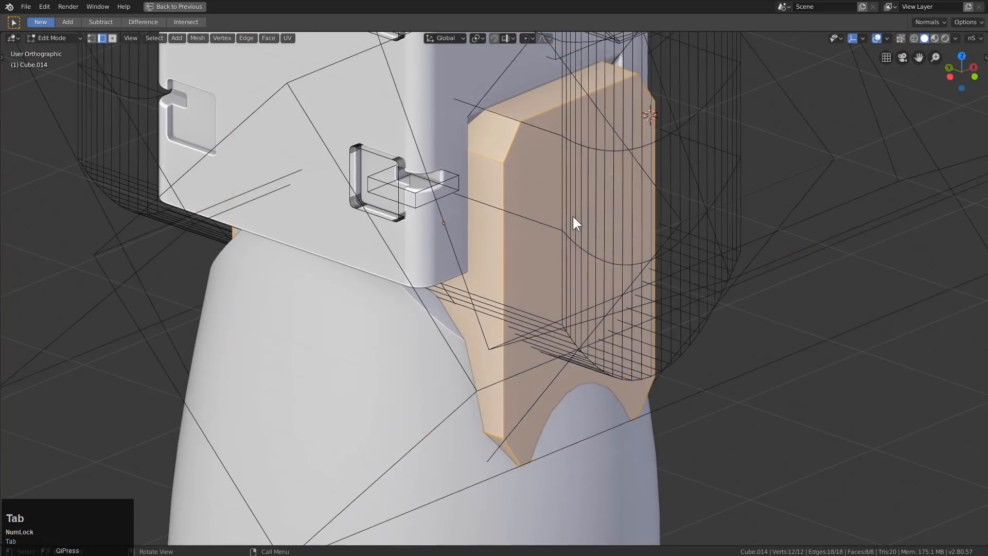
key("Tab")
key("g")
key("z")
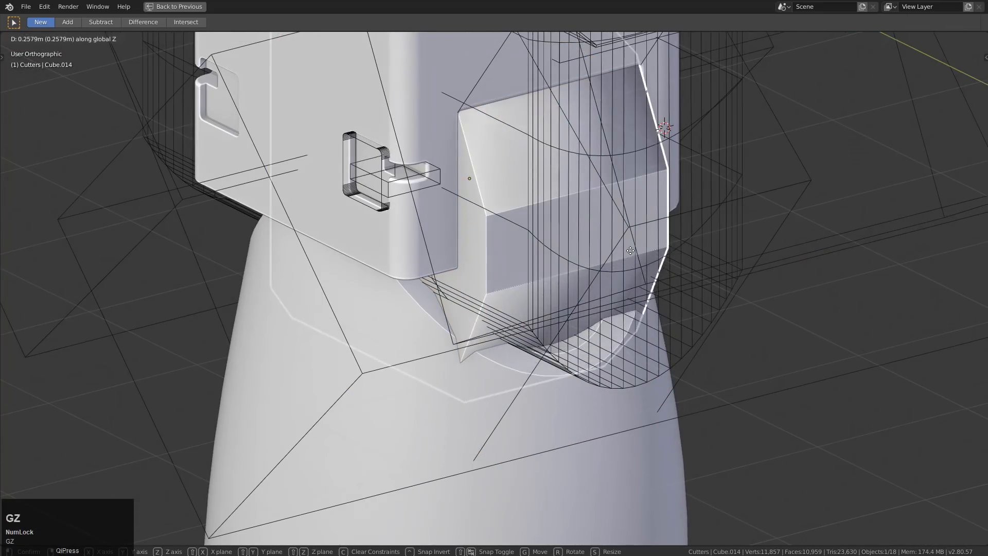
left_click(609, 280)
Move the block's whole mesh down about 0.25 m along Z in Edit Mode
middle_click_drag(609, 280, 575, 256)
key("Tab")
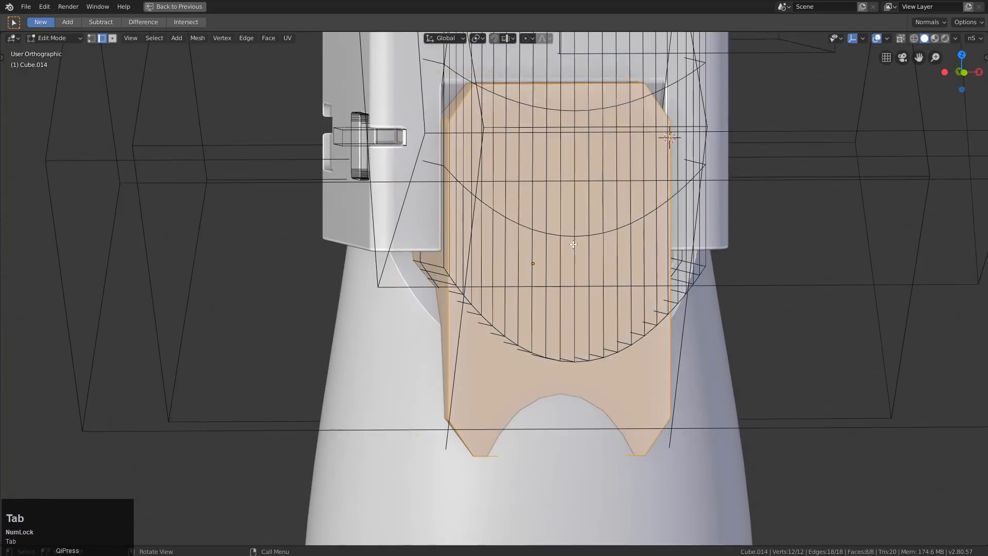
scroll(602, 299, "down", 1)
key("g")
key("z")
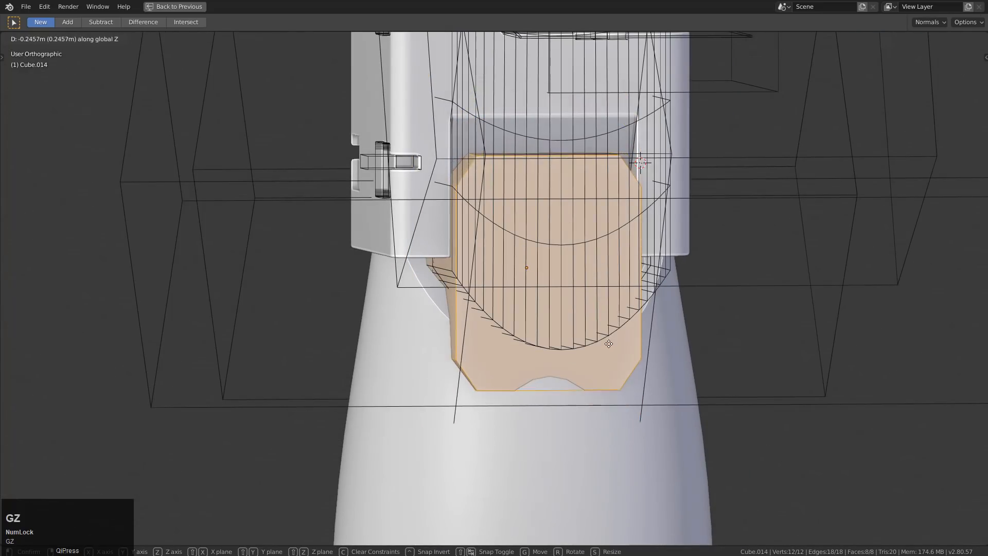
left_click(611, 350)
key("Tab")
Raise the block object about 0.2 m along Z so its top sits closer to the recess's upper edge
middle_click_drag(582, 258, 604, 294)
key("g")
key("z")
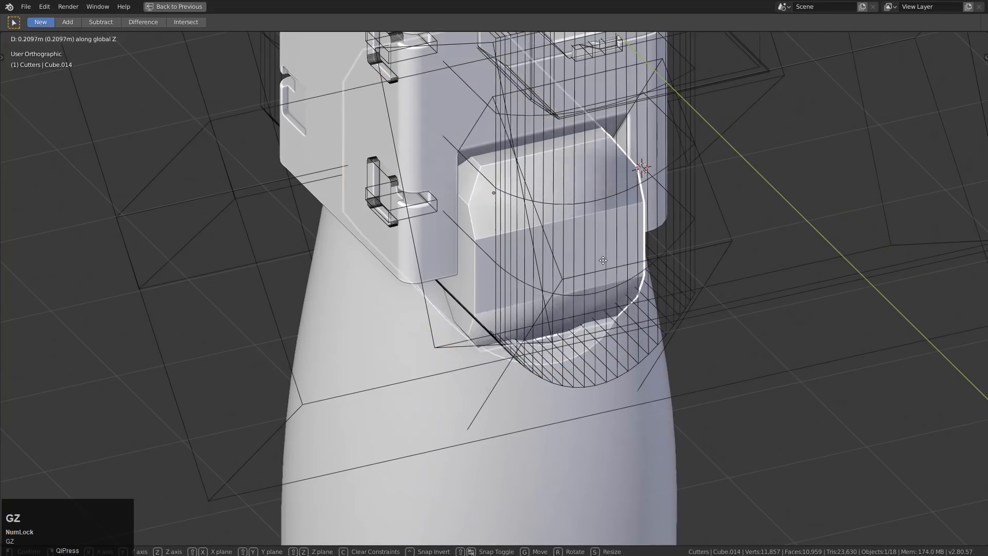
left_click(605, 254)
Check the block's Boolean and Mirror modifier settings in the HOps Helper
middle_click_drag(604, 254, 592, 227)
key("ctrl+grave")
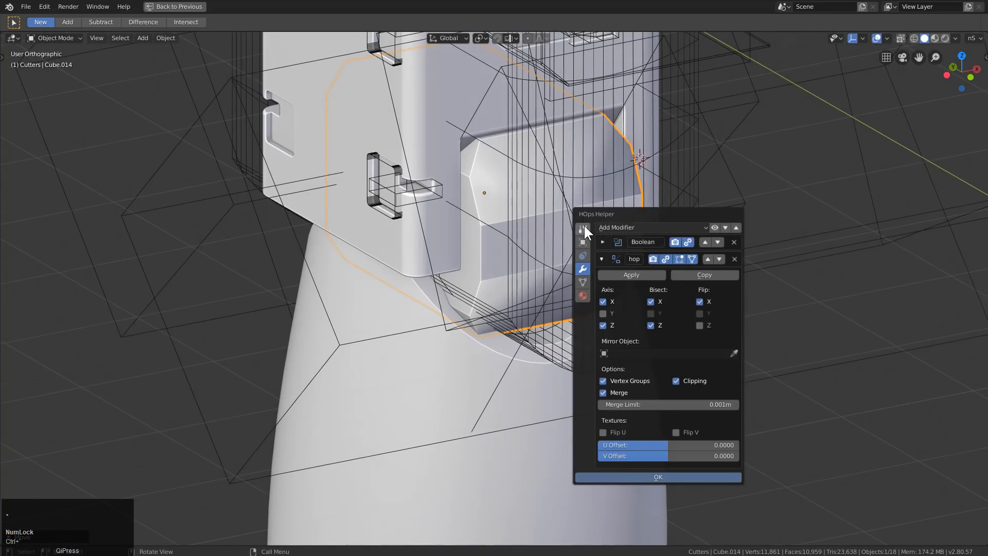
left_click(585, 227)
key("Escape")
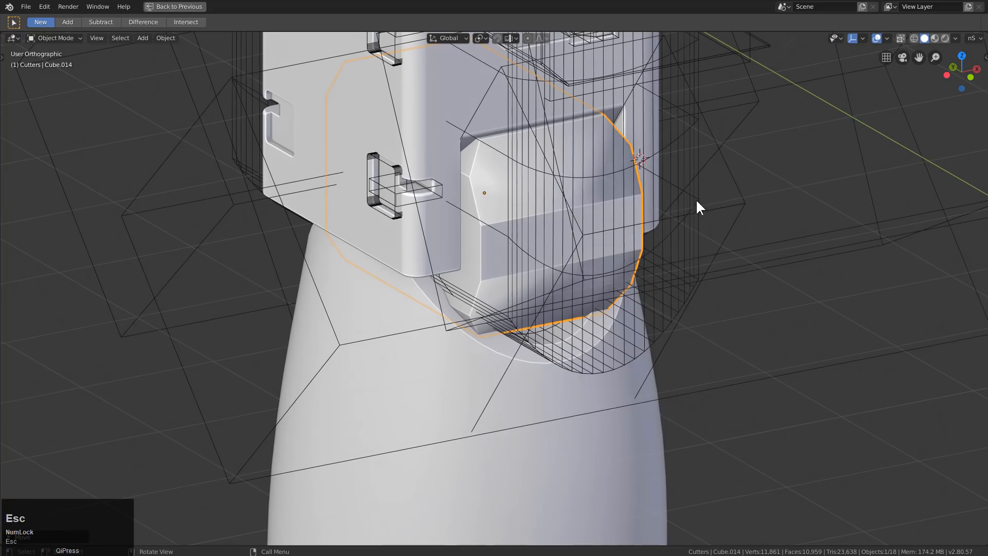
Select the block's tilted cube cutter and rotate it to a shallower cutting angle in the right side view
left_click(738, 113)
middle_click_drag(738, 114, 763, 137)
left_click(570, 264)
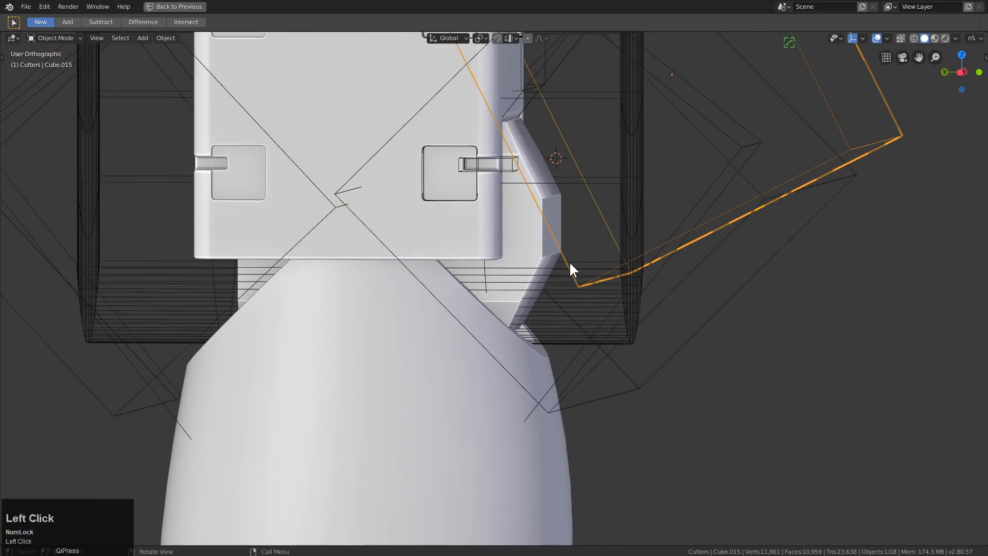
key("KP_3")
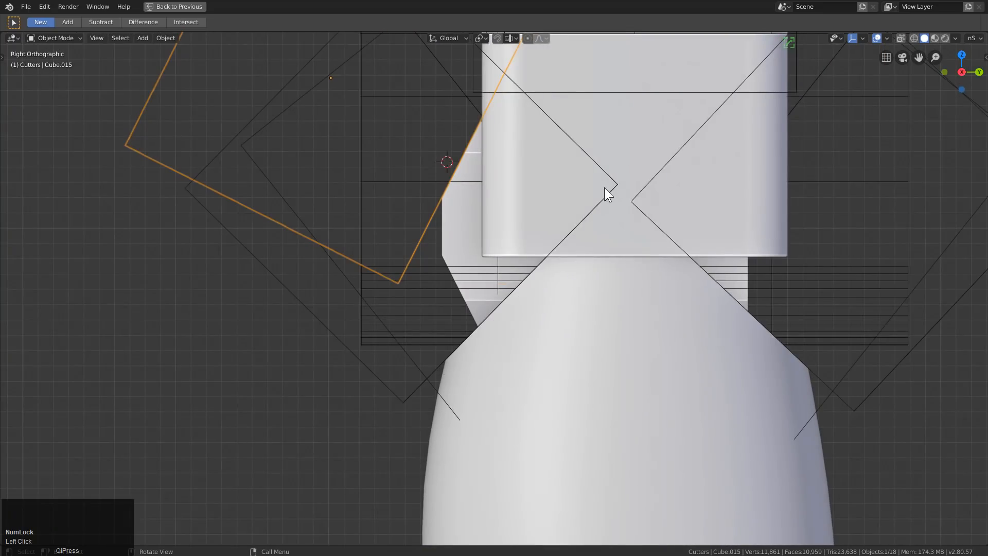
scroll(608, 181, "down", 1)
key("r")
left_click(561, 238)
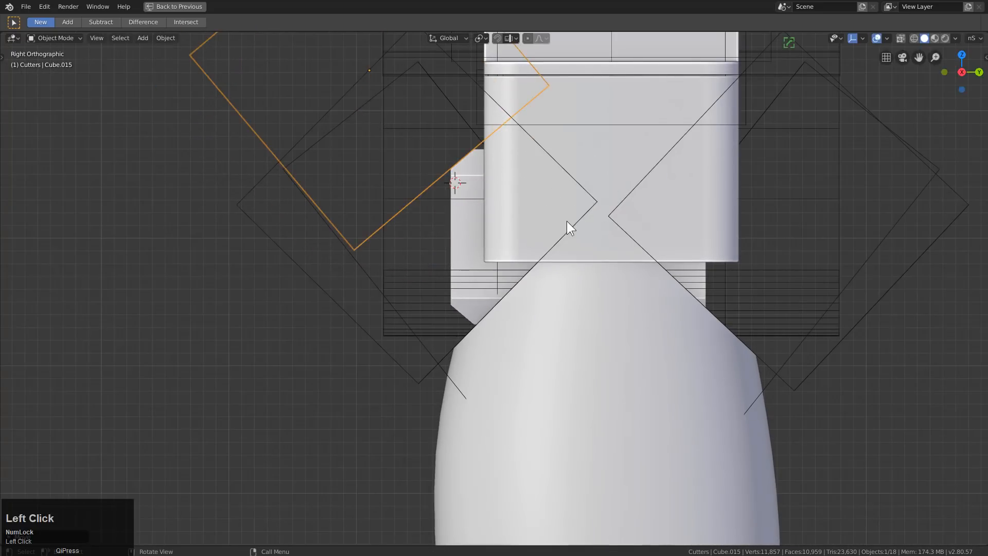
Refine the cutter's rotation to a steeper slope and reposition it to trim the block's upper front corner
key("r")
left_click(583, 203)
key("g")
left_click(590, 213)
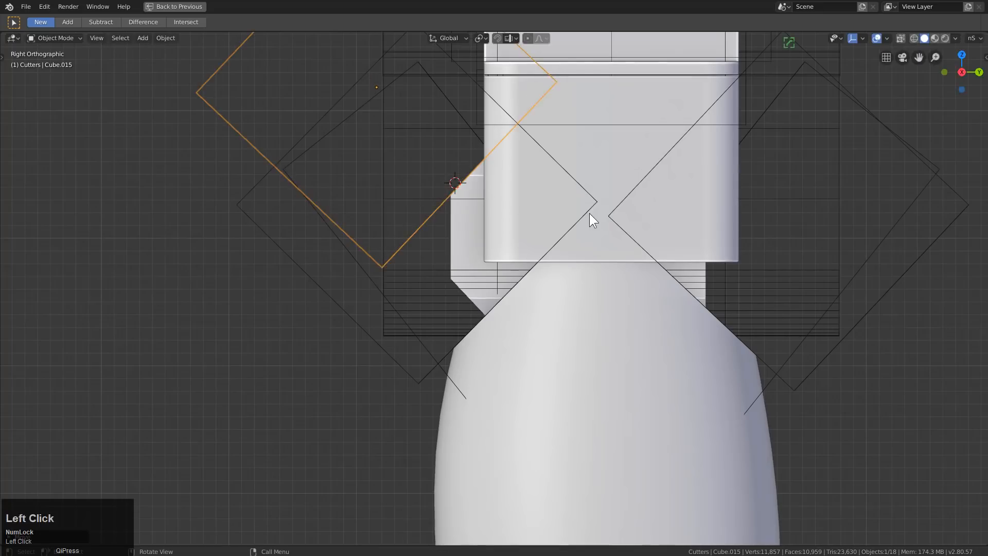
key("r")
left_click(591, 189)
key("g")
left_click(584, 179)
Raise the block's tilted cube cutter about 0.18 m along Z
middle_click_drag(523, 200, 567, 208)
scroll(641, 255, "up", 2)
middle_click_drag(641, 254, 541, 264)
left_click(567, 261)
key("q")
left_click(567, 269)
scroll(630, 252, "down", 1)
left_click(673, 248)
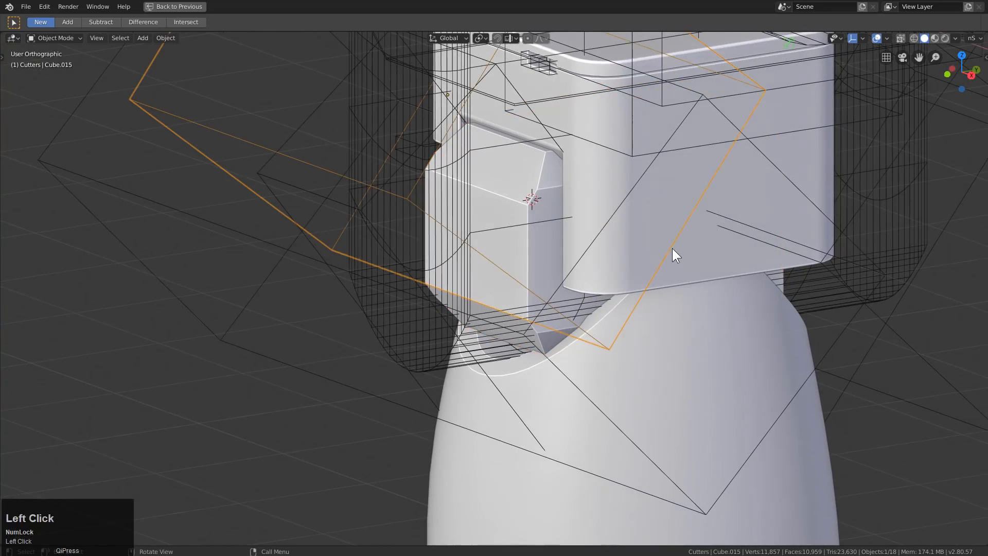
key("r")
key("x")
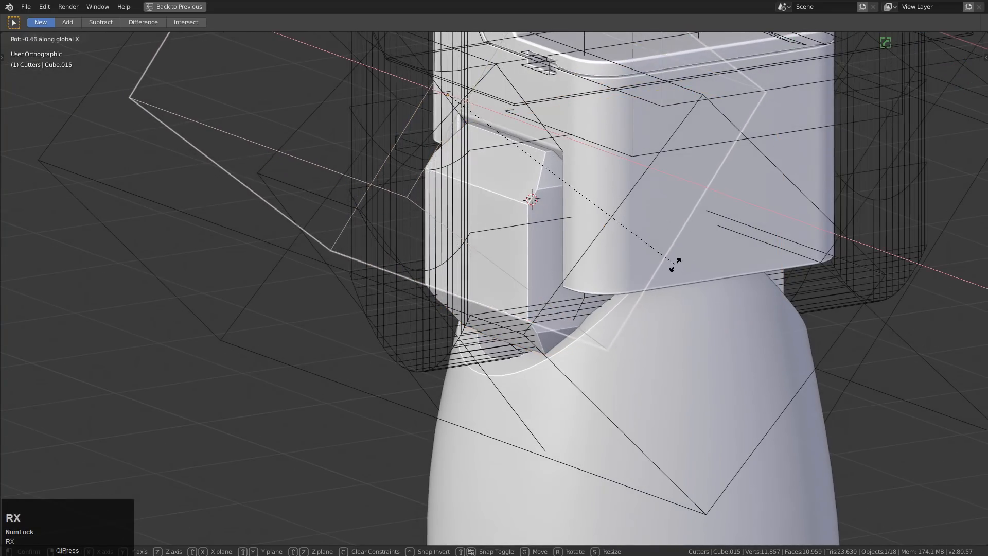
key("g")
key("z")
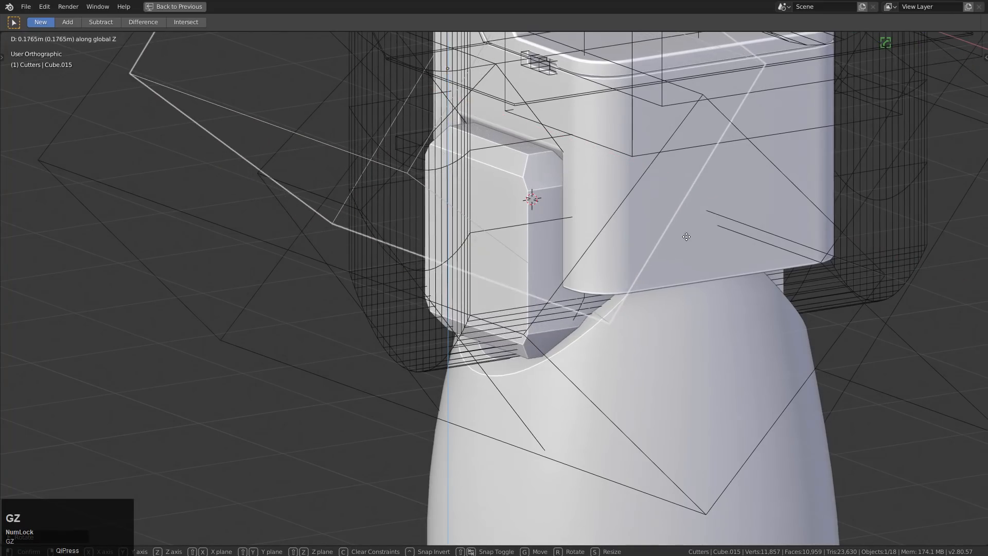
left_click(690, 239)
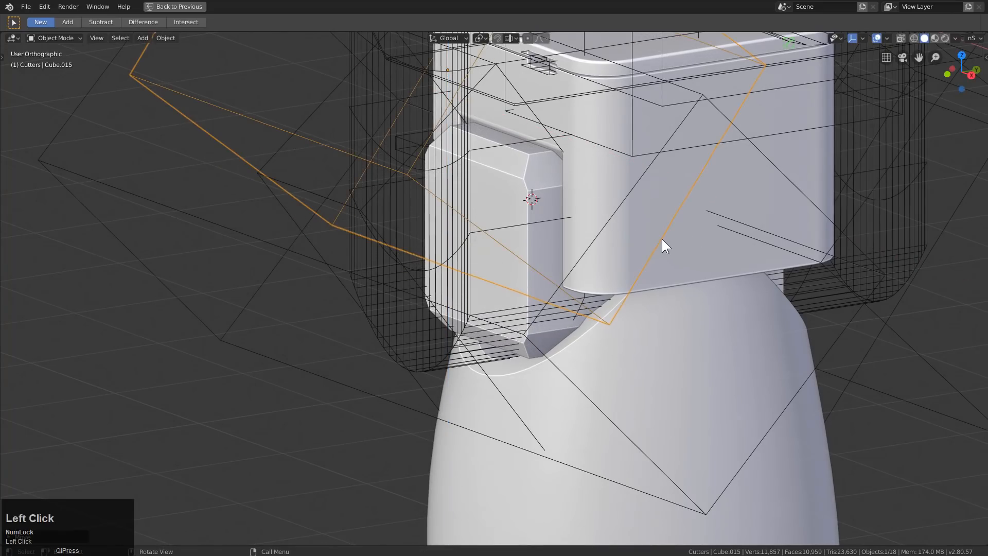
Lower the tilted cutter along Z to deepen the block's upper bevel, and show only the main collection
key("g")
key("z")
left_click(668, 258)
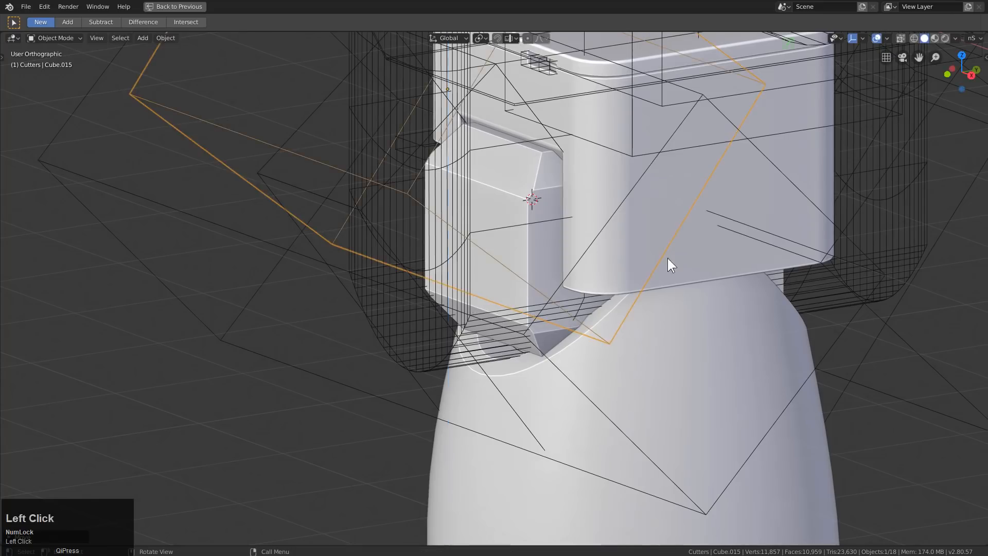
key("1")
middle_click_drag(538, 256, 570, 267)
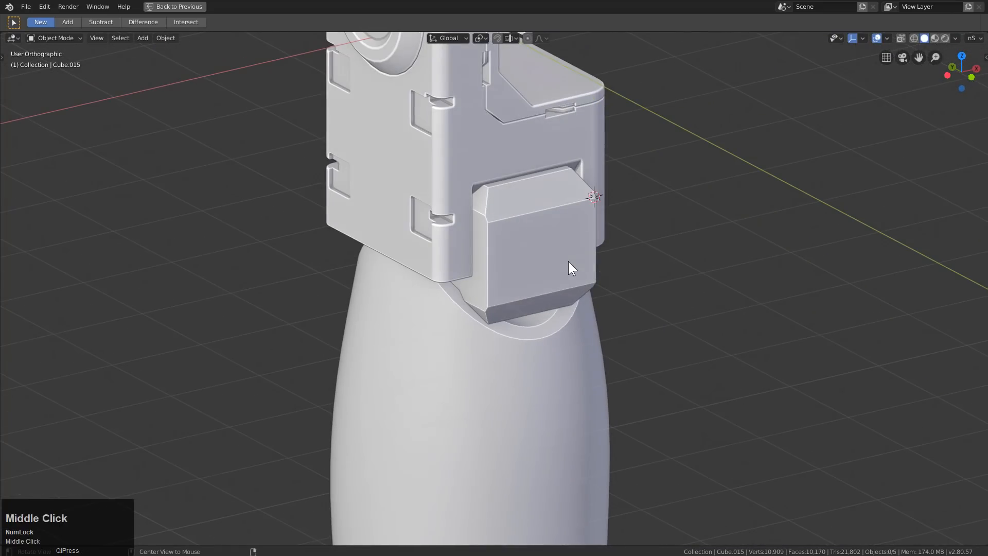
Check the face orientation of the leg, knee and block with the overlay, and turn the overlay off again
key("v")
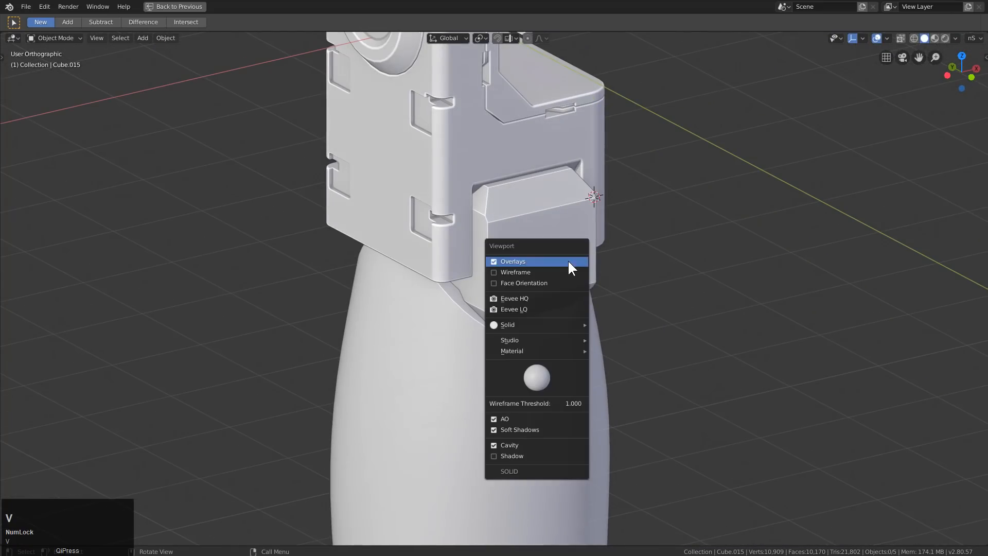
left_click(497, 285)
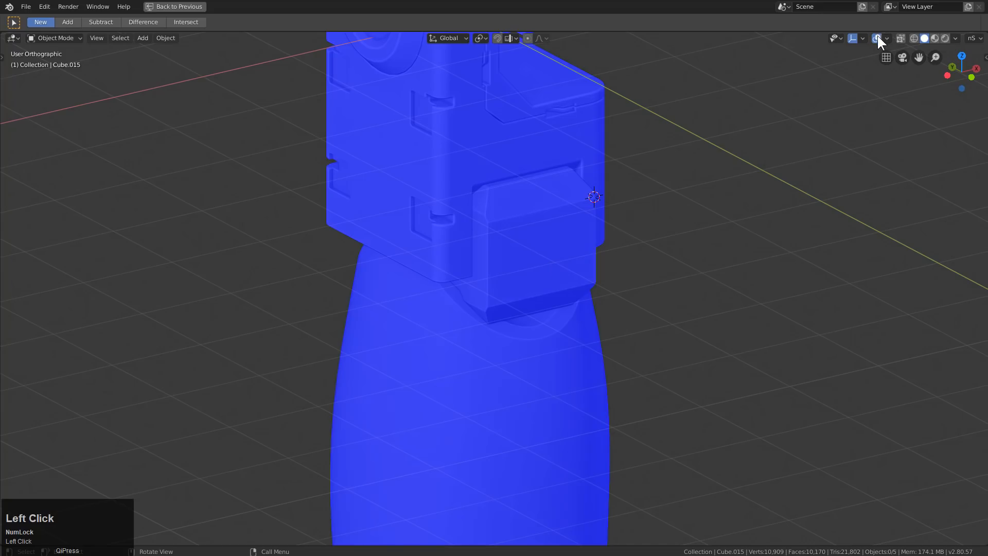
left_click(885, 37)
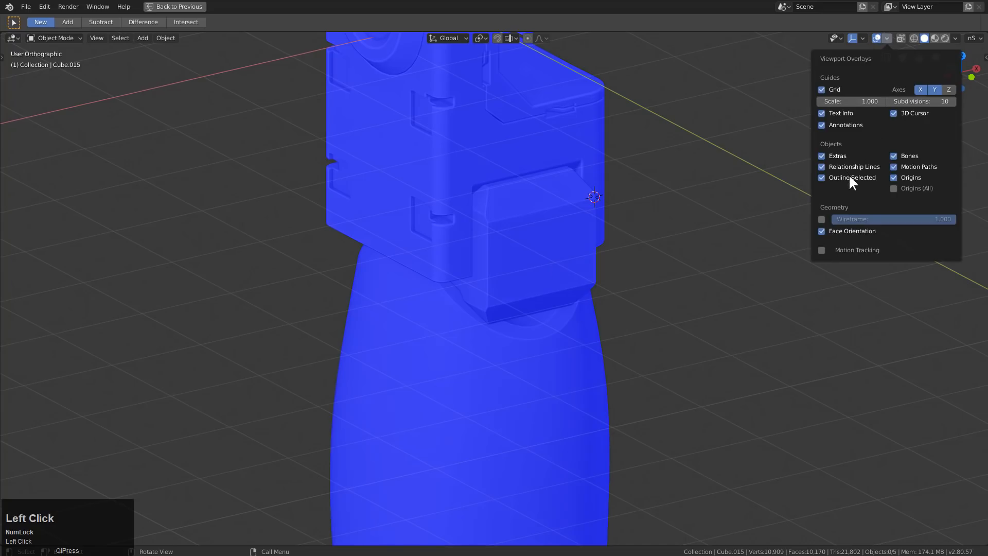
left_click(822, 231)
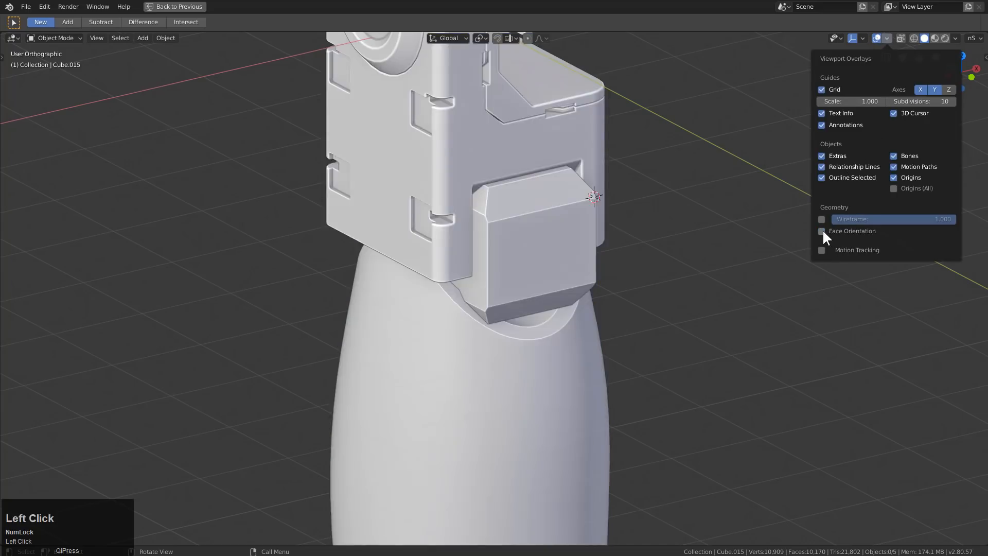
middle_click_drag(522, 306, 567, 322)
key("v")
left_click(486, 309)
key("v")
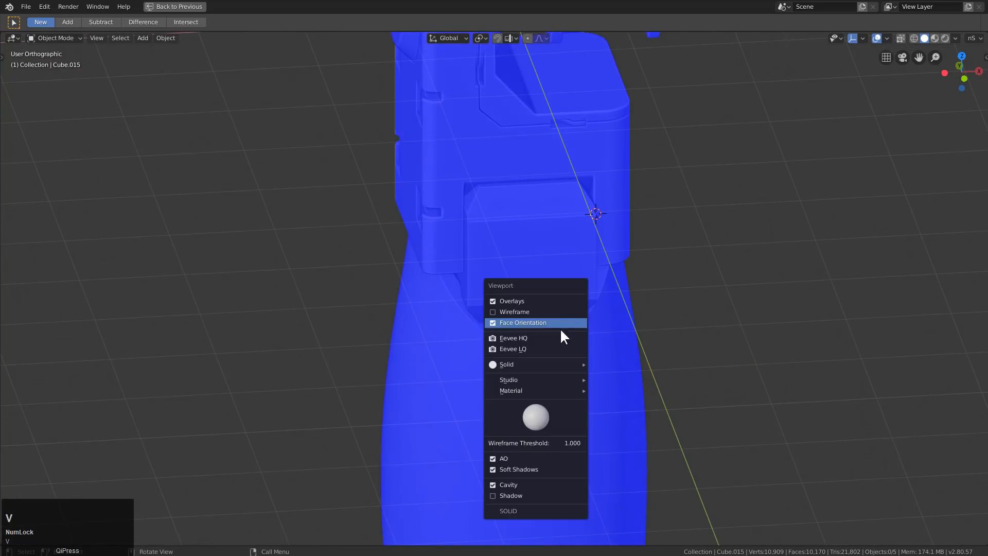
left_click(547, 323)
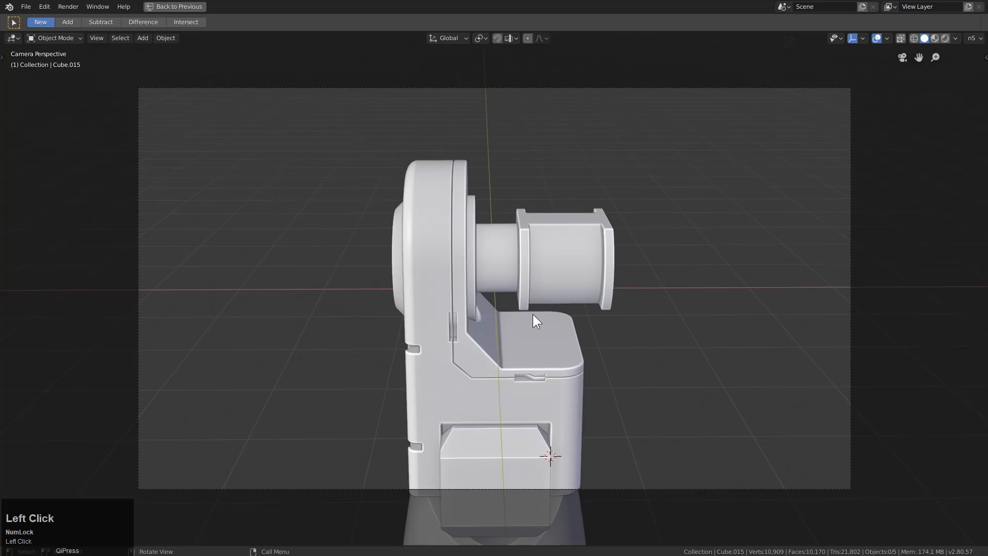
Narrow the mirrored block inside the recess by shifting its whole mesh along X in the front view
key("KP_1")
scroll(533, 314, "up", 3)
scroll(530, 316, "down", 2)
scroll(518, 314, "up", 2)
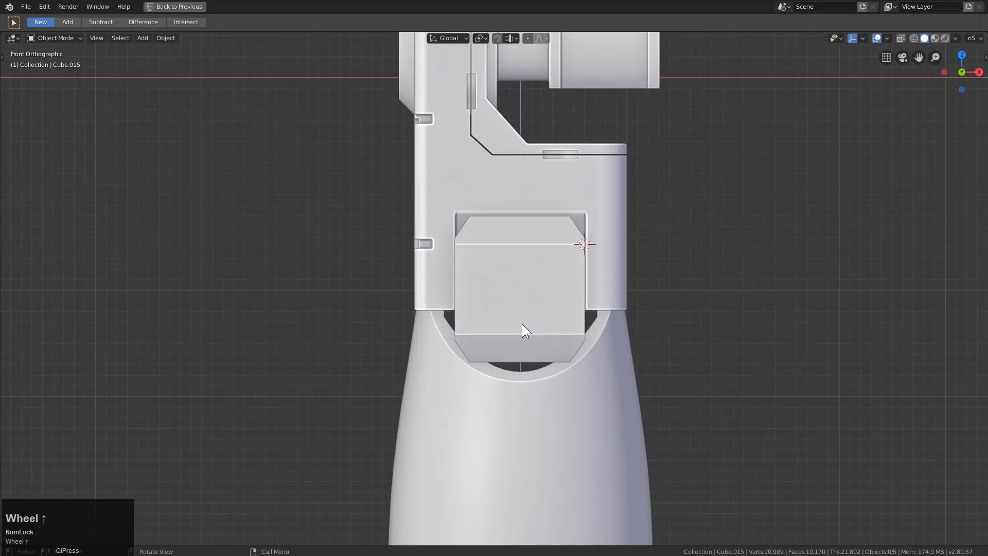
left_click(523, 330)
scroll(639, 332, "up", 3)
key("s")
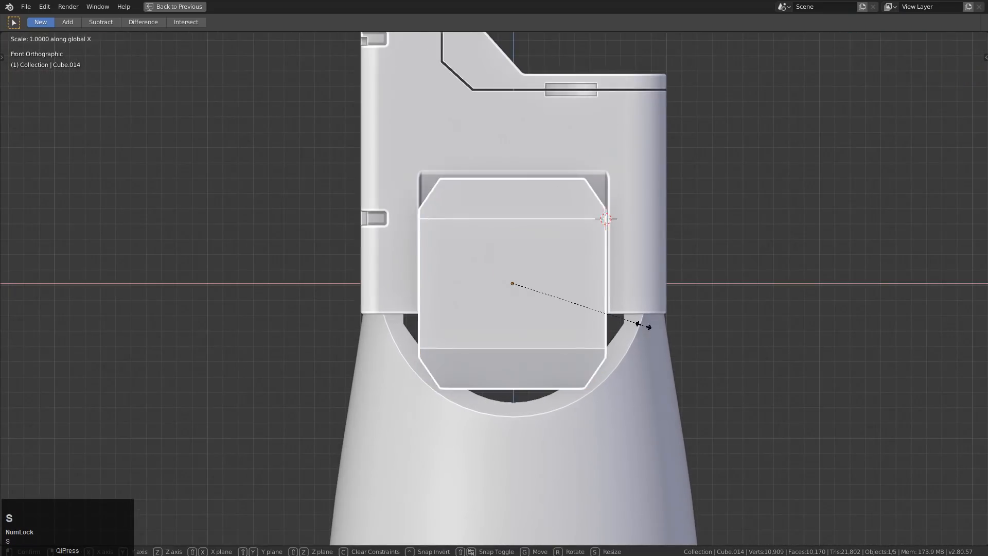
key("Escape")
key("Tab")
key("g")
key("x")
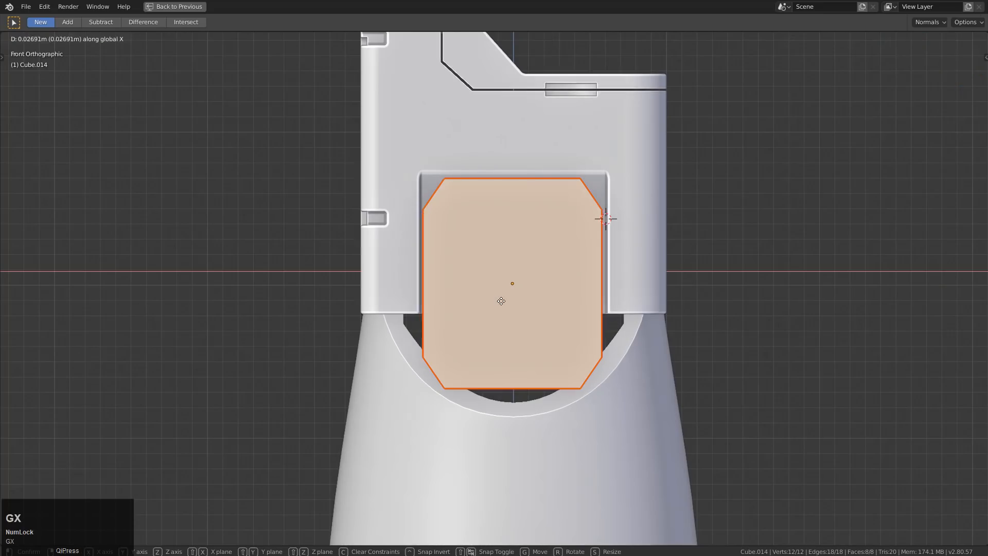
left_click(502, 302)
Scale the block's mesh down along Z so it becomes shorter within the recess
key("s")
key("z")
left_click(587, 338)
key("Tab")
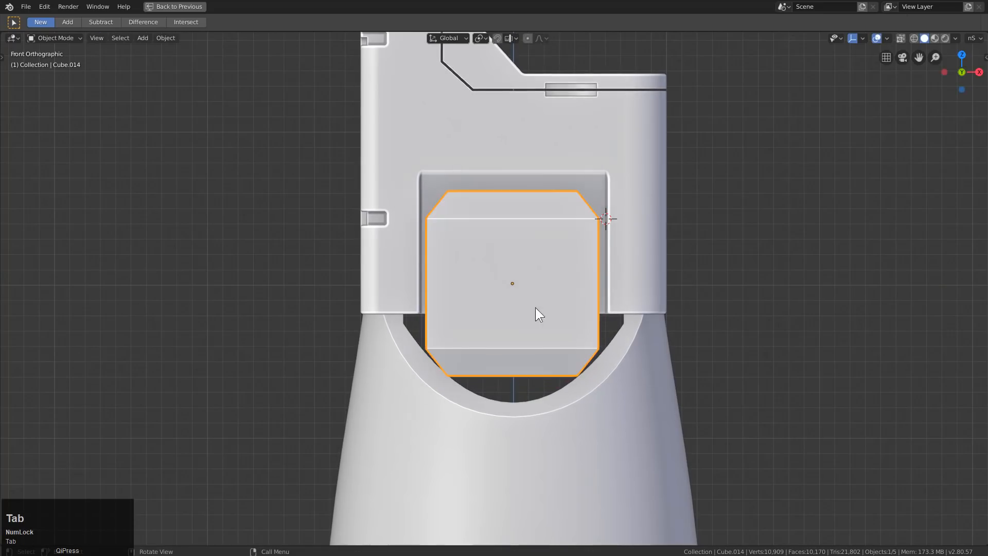
middle_click_drag(535, 308, 535, 283)
scroll(536, 282, "down", 1)
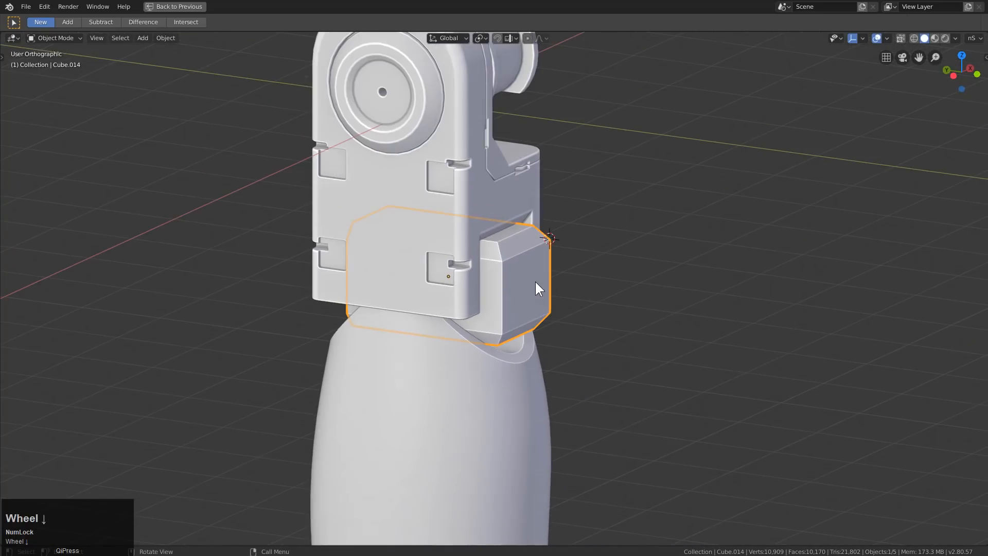
Try to shorten the block by moving its back-side vertices about -1.37 m along Y in the right view
key("KP_1")
key("KP_3")
key("Tab")
key("alt+z")
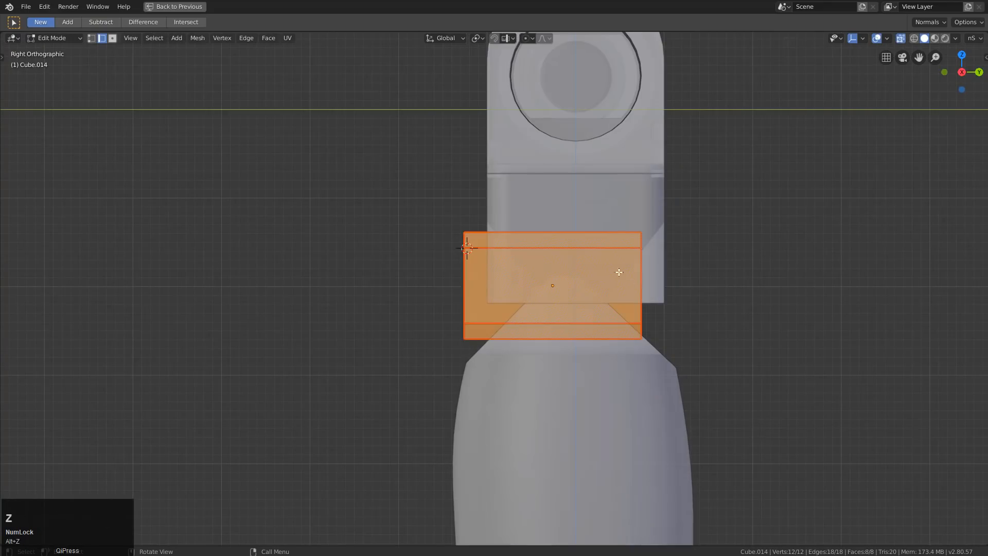
left_click_drag(697, 183, 643, 361)
key("g")
key("x")
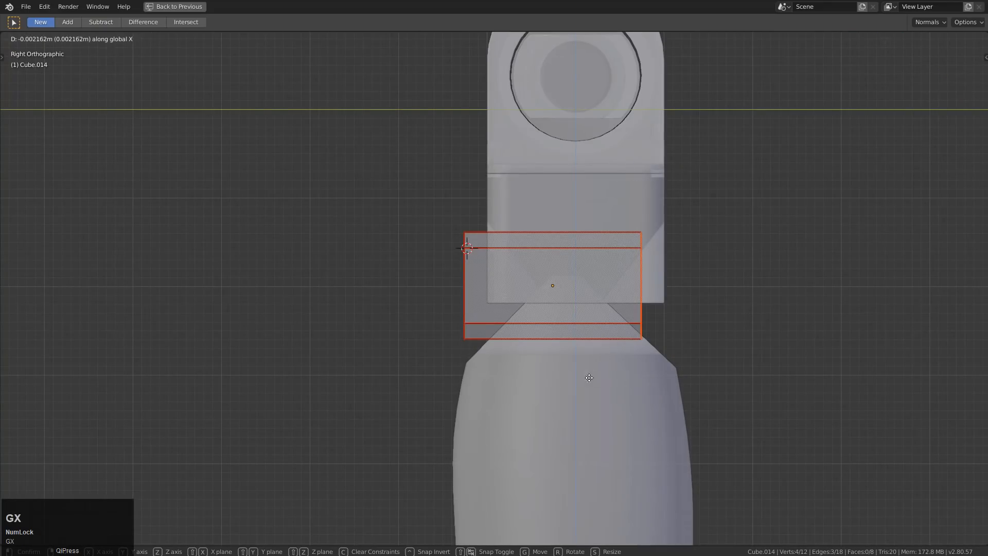
key("y")
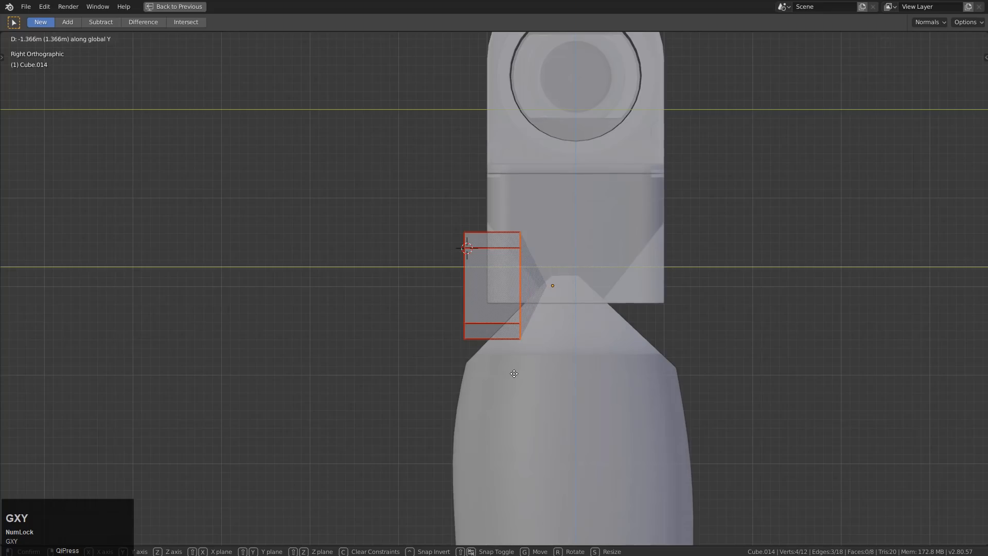
left_click(516, 372)
key("Tab")
middle_click_drag(466, 338, 472, 342)
key("Tab")
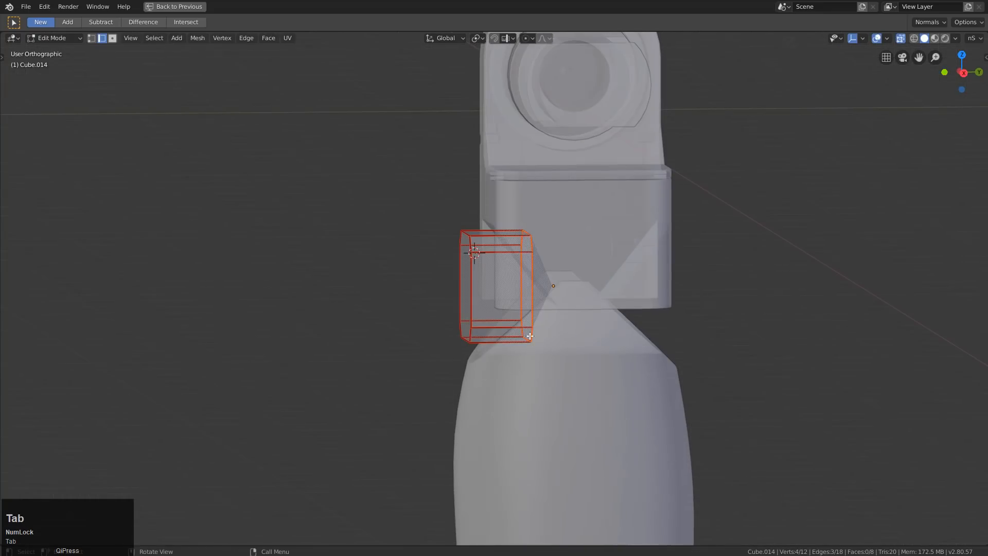
middle_click_drag(539, 340, 549, 340)
Undo the move of the block's back-side vertices along Y
key("ctrl+z")
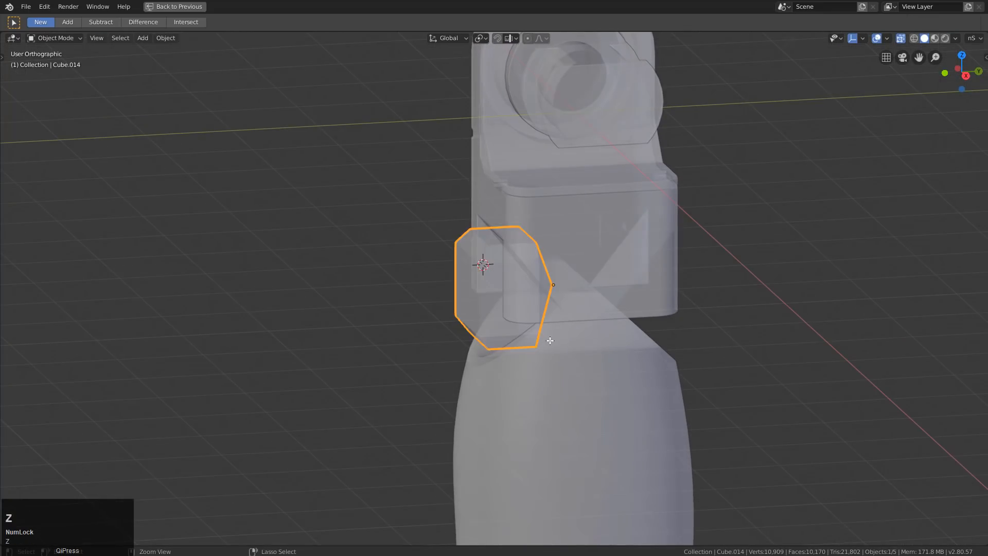
key("ctrl+z")
key("KP_1")
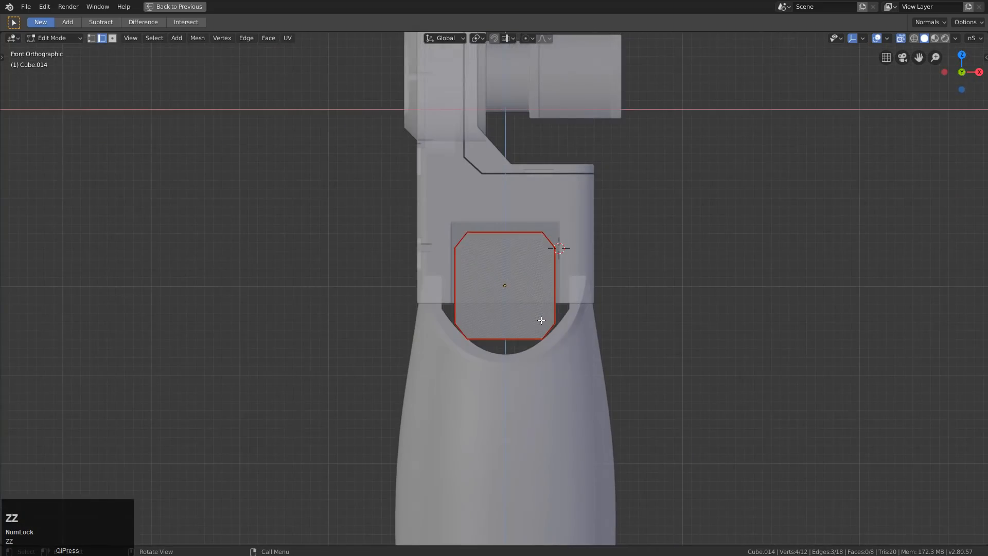
Turn off the Mirror modifier's viewport display on the block and select all the vertices of its back side
key("KP_3")
key("Tab")
key("ctrl+grave")
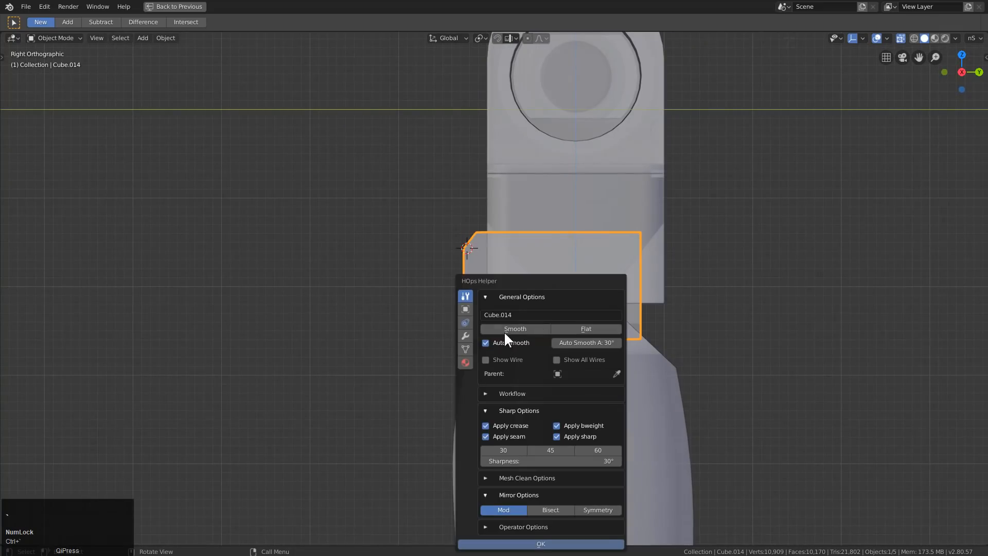
left_click(465, 336)
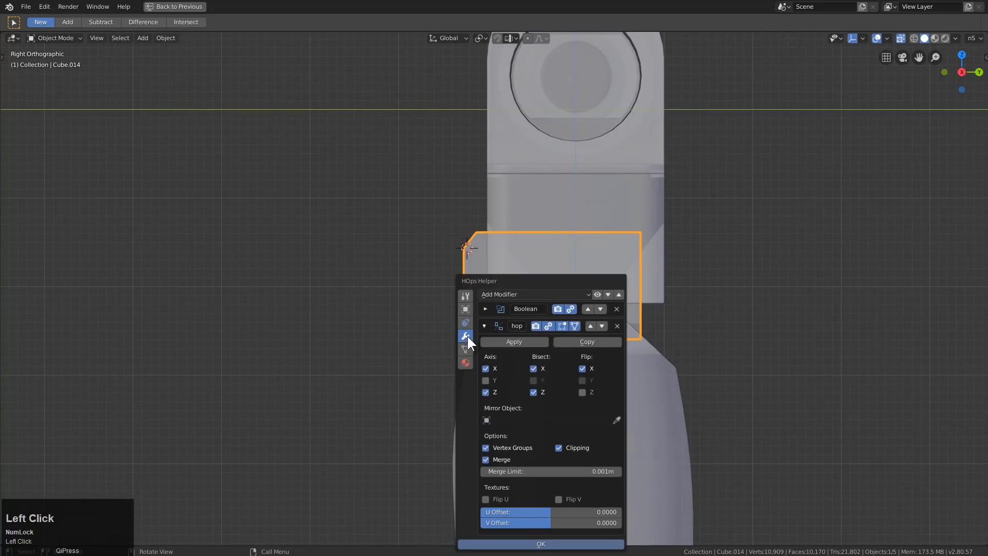
left_click(549, 326)
key("Escape")
key("Tab")
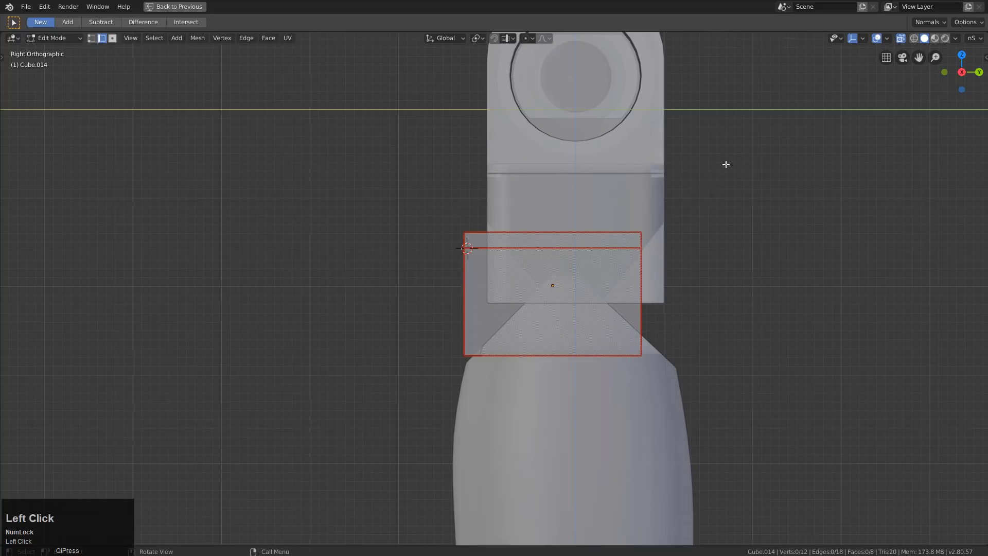
left_click_drag(725, 165, 610, 418)
Turn the Mirror modifier's viewport display back on and move the block's back face about -1.33 m along Y
key("Tab")
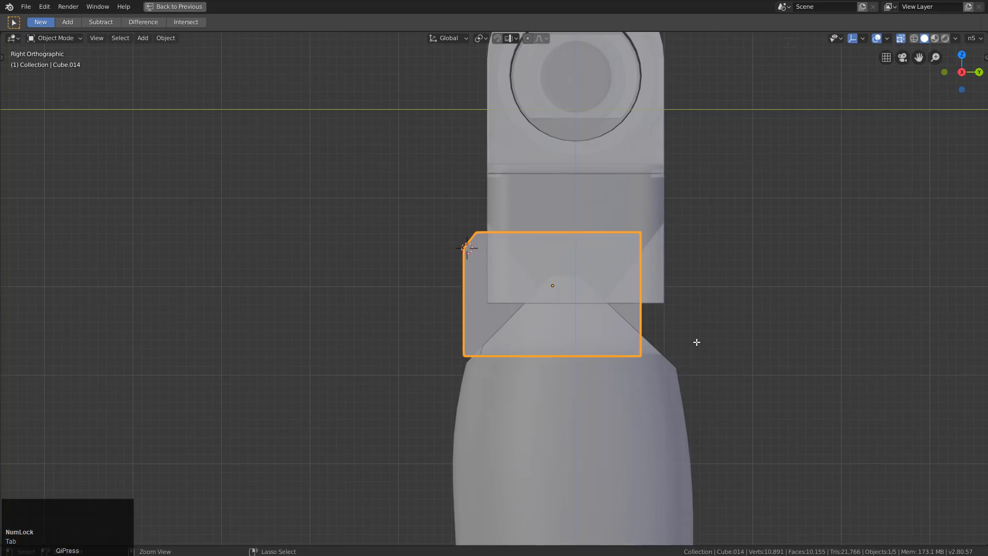
key("ctrl+grave")
key("Escape")
key("Tab")
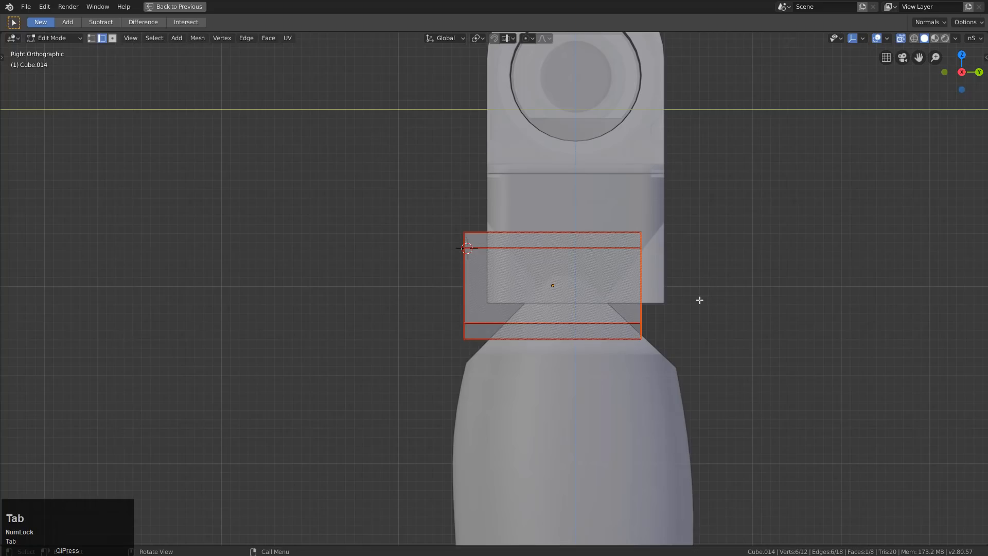
key("g")
key("y")
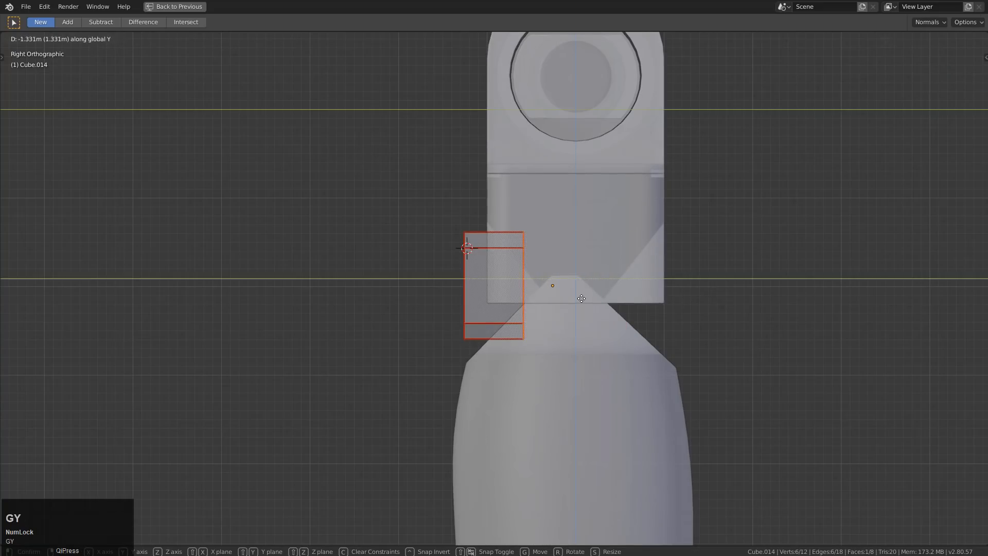
left_click(585, 299)
key("Tab")
Turn off X-ray and delete the bevel-cut block between the knee and the leg
middle_click_drag(585, 299, 534, 267)
key("alt+z")
scroll(498, 274, "down", 1)
scroll(535, 266, "up", 1)
scroll(534, 266, "up", 2)
middle_click_drag(554, 310, 505, 268)
scroll(535, 316, "down", 2)
key("x")
left_click(536, 311)
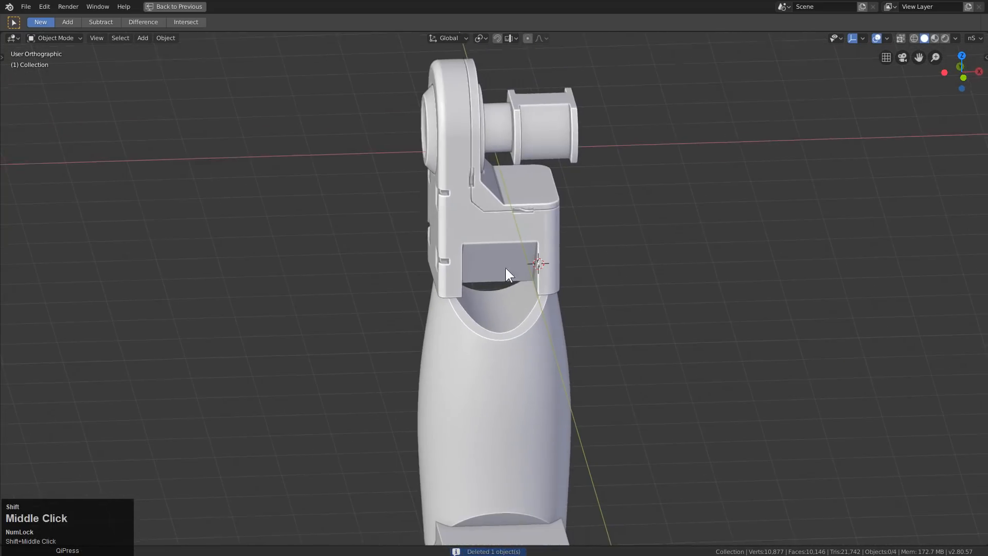
Add a new cube, scale it down and move it into the knee housing's recess in the front view
scroll(508, 271, "up", 2)
key("KP_1")
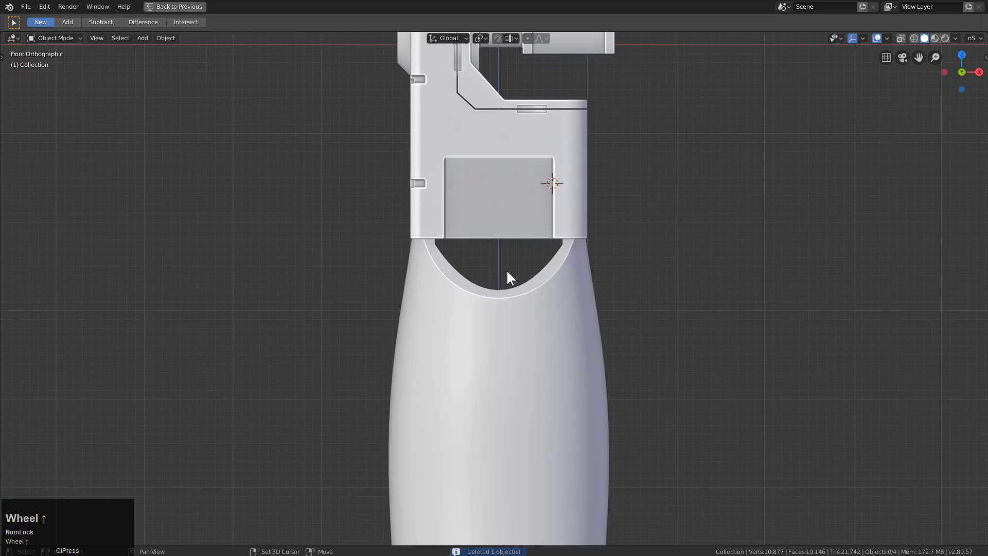
key("shift+a")
left_click(549, 281)
key("s")
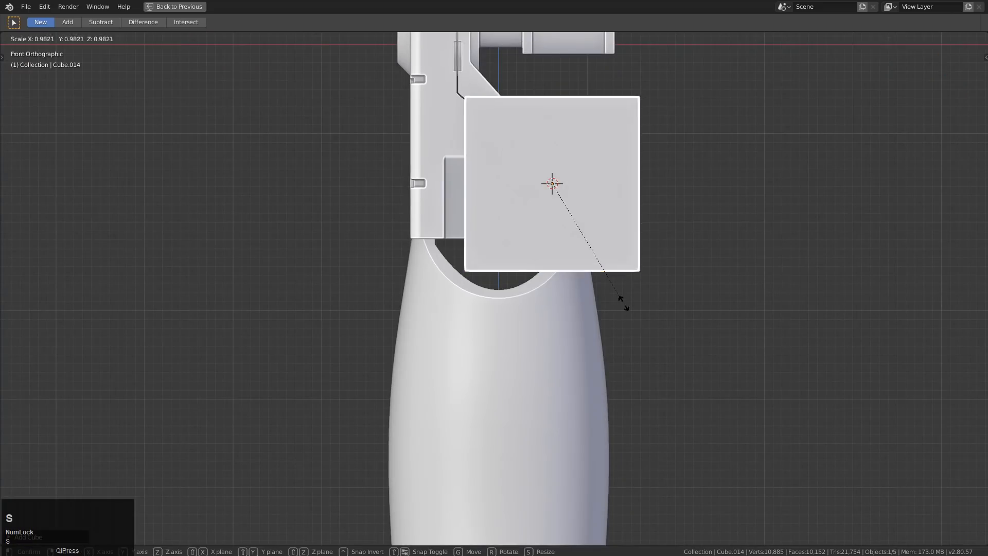
left_click(596, 264)
key("g")
left_click(538, 284)
Scale the cube to fit the recess width, stretch it along Z and reposition it within the recess
key("s")
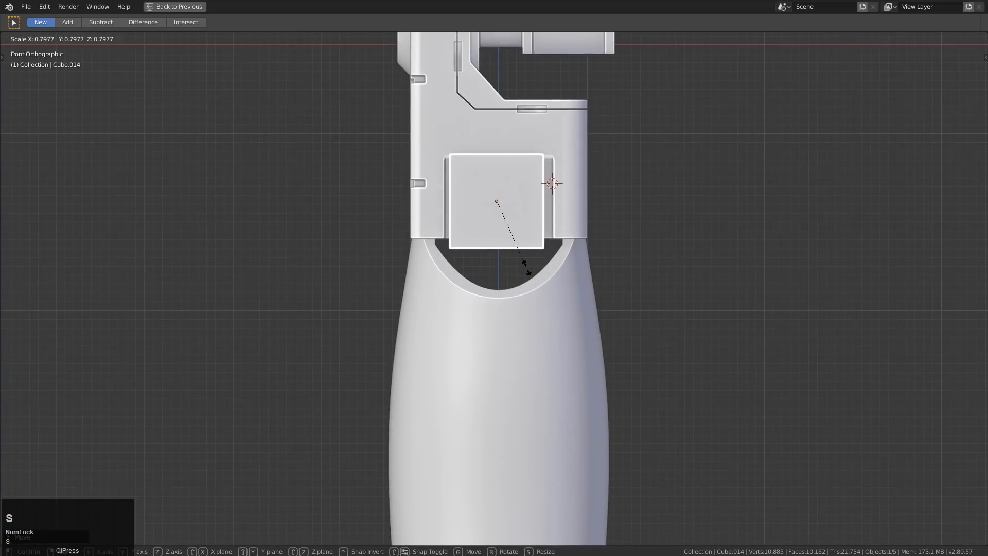
left_click(535, 273)
key("s")
key("z")
left_click(539, 285)
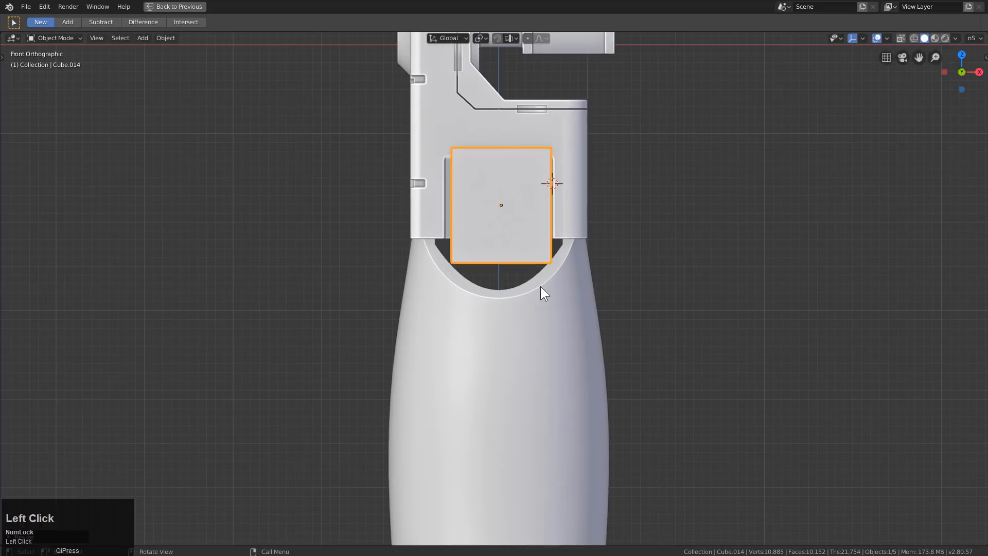
key("g")
left_click(540, 284)
Add one centered vertical loop cut through the cube's front and bottom faces
middle_click_drag(540, 284, 511, 231)
key("Tab")
key("ctrl+r")
left_click(522, 221)
right_click(521, 221)
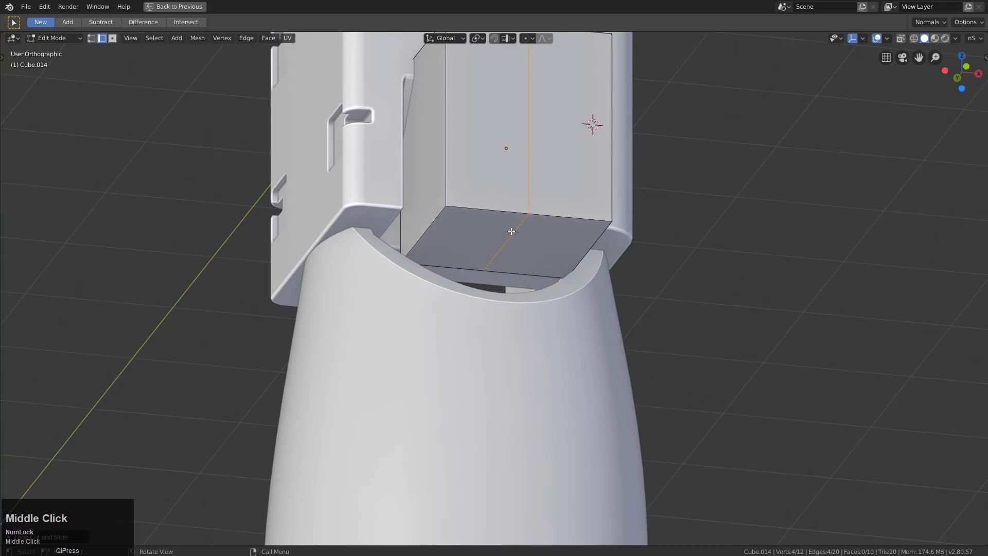
Lower the middle edge of the cube's bottom face along Z, forming a point just above the leg's curved rim
key("KP_1")
key("g")
key("z")
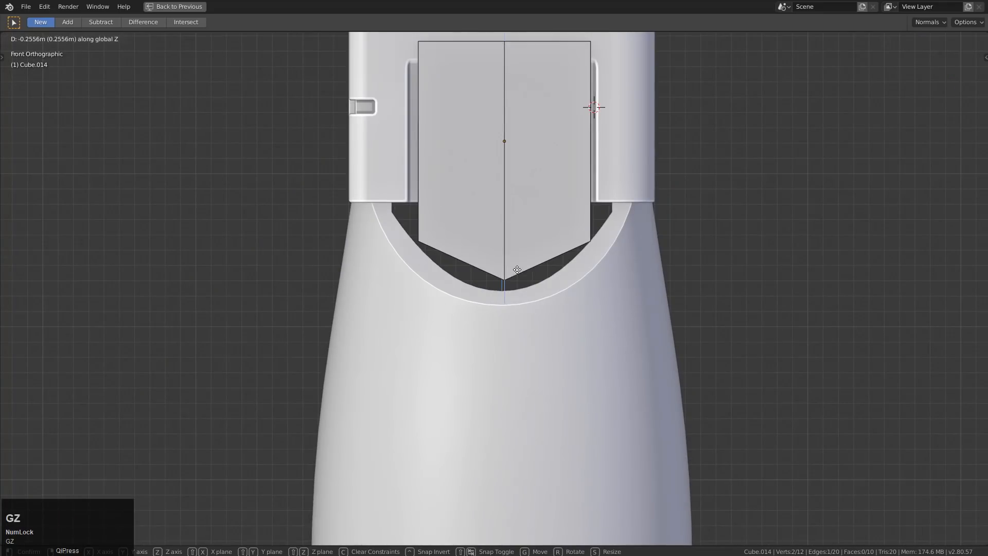
left_click(515, 279)
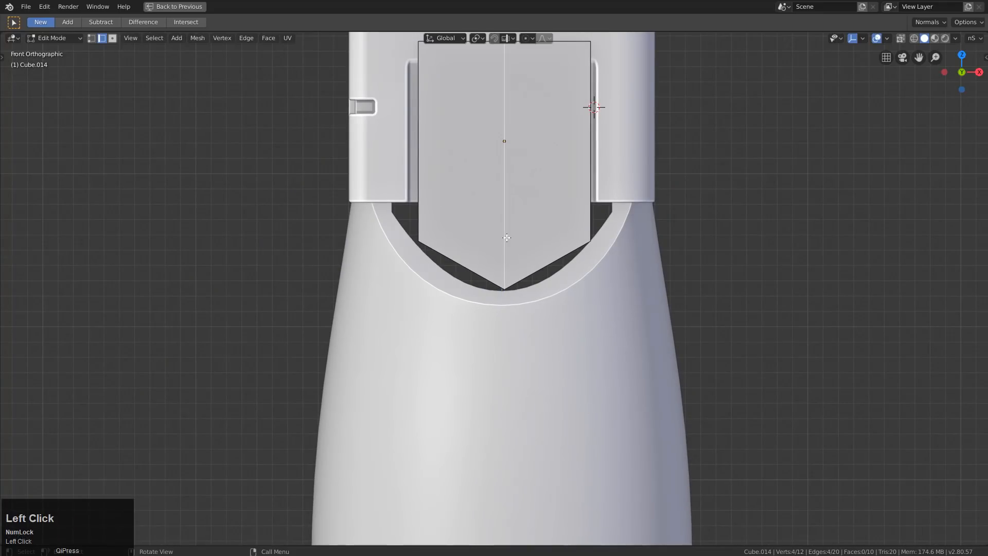
Bevel the block's center edge loop with several segments to round its bottom end, and raise the block along Z
key("ctrl+b")
scroll(659, 280, "up", 3)
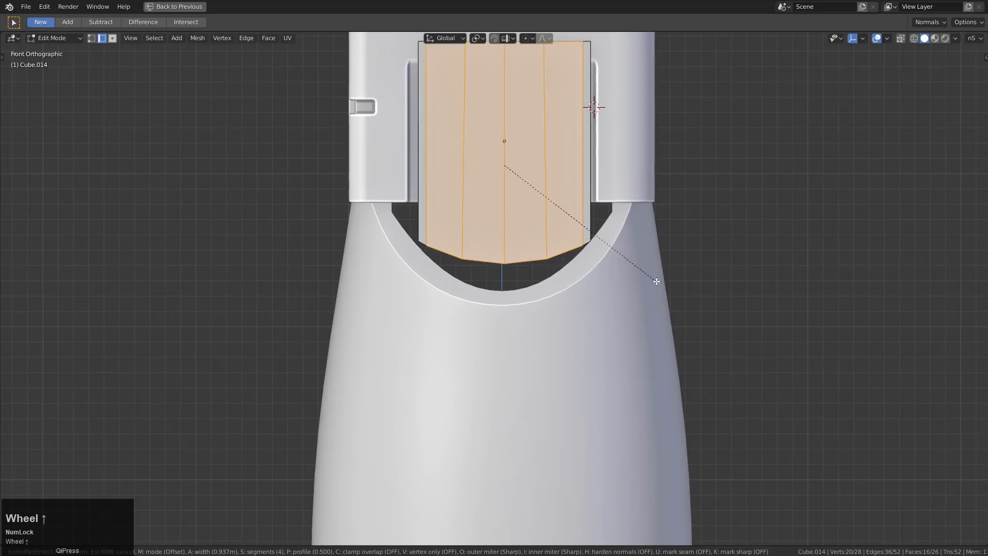
left_click(655, 283)
key("Tab")
key("g")
key("z")
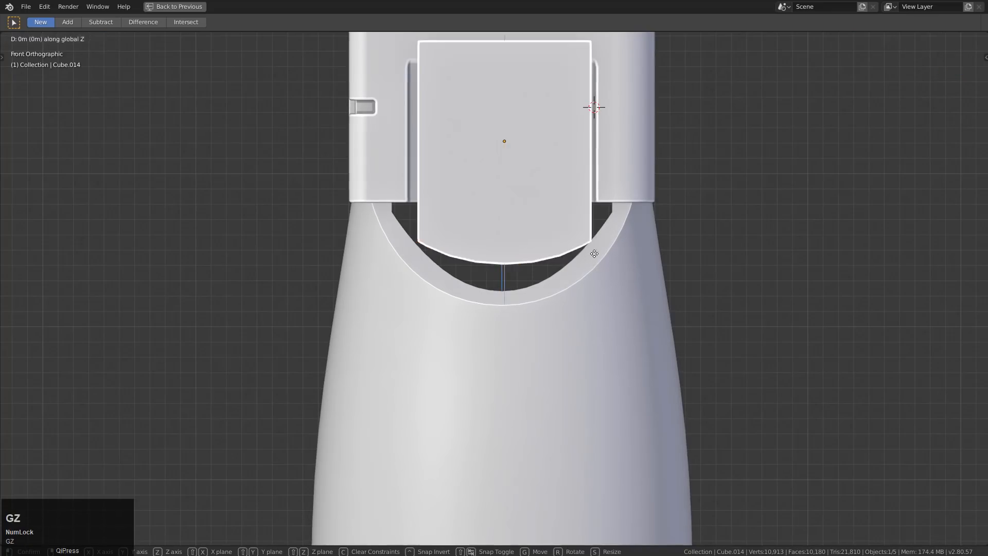
left_click(597, 216)
Snap the 3D cursor to the midpoint between the two side edges where the block's bottom curve begins
key("Tab")
middle_click_drag(596, 217, 468, 177)
left_click(579, 193)
left_click(466, 179, "shift")
key("shift+s")
left_click(566, 175)
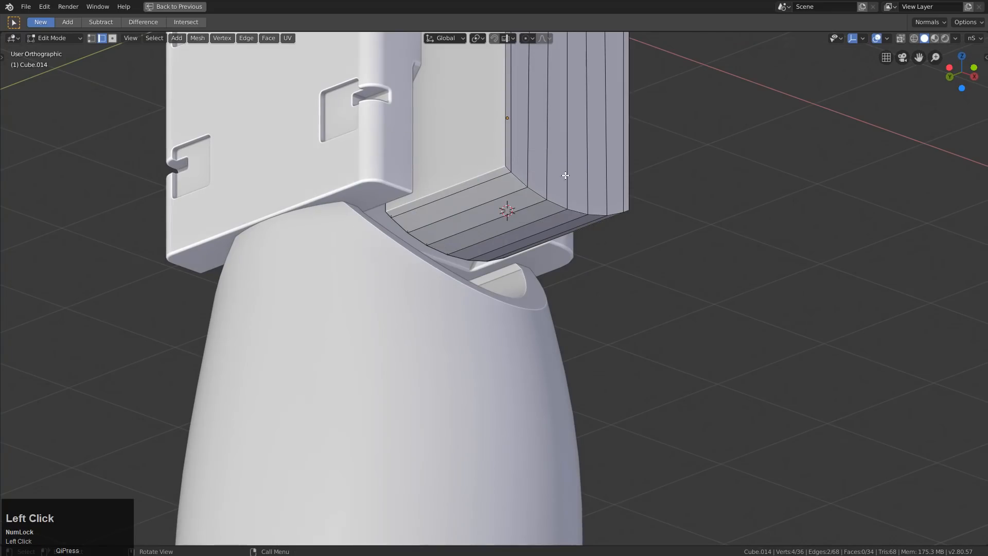
Select the block's bottom curve through the mesh and stretch it along Z, using the 3D cursor as pivot point
key("KP_1")
key("alt+z")
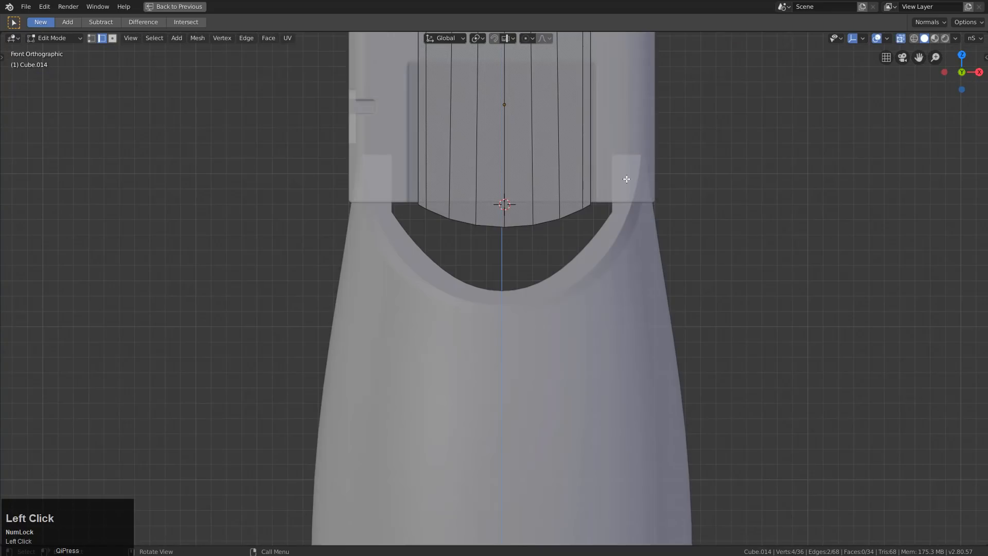
left_click_drag(422, 226, 380, 261)
key("alt+z")
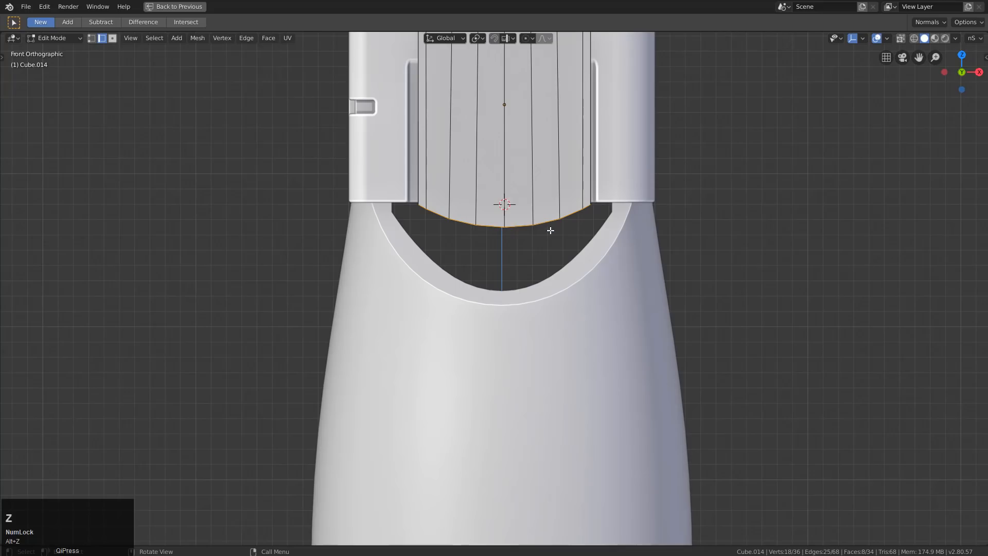
key("period")
left_click(619, 228)
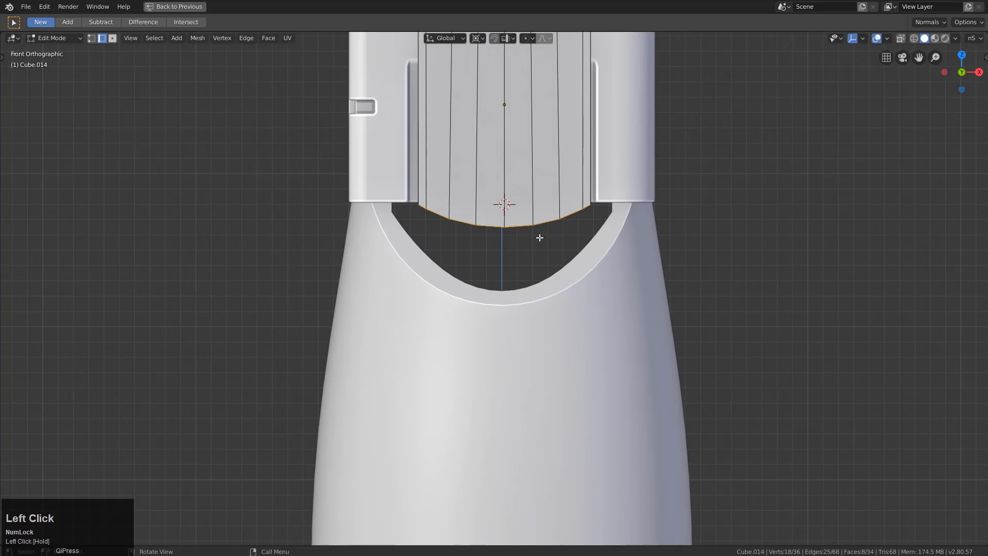
key("s")
key("z")
left_click(597, 296)
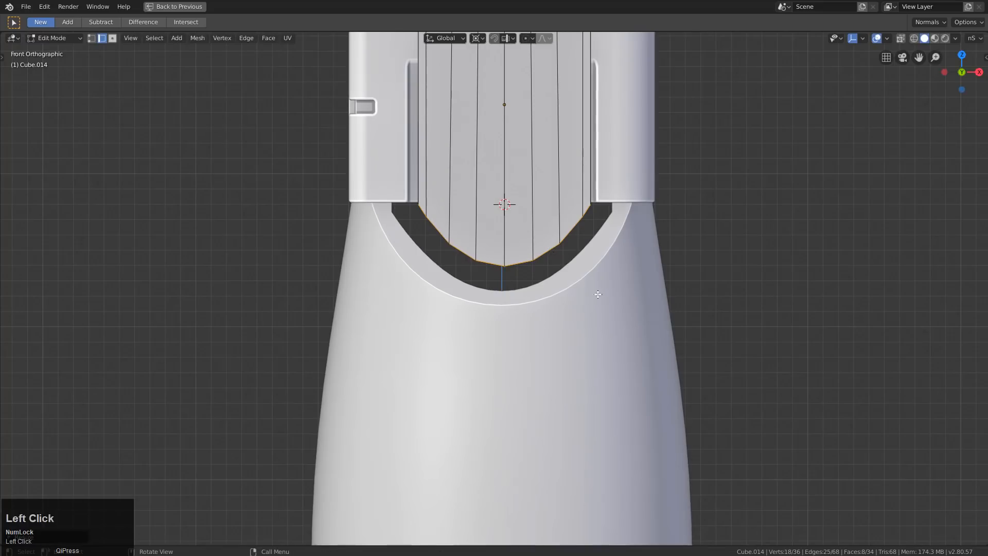
Scale the whole block up slightly, lower it along Z and fine-tune its size to follow the leg's curved opening
key("Tab")
key("s")
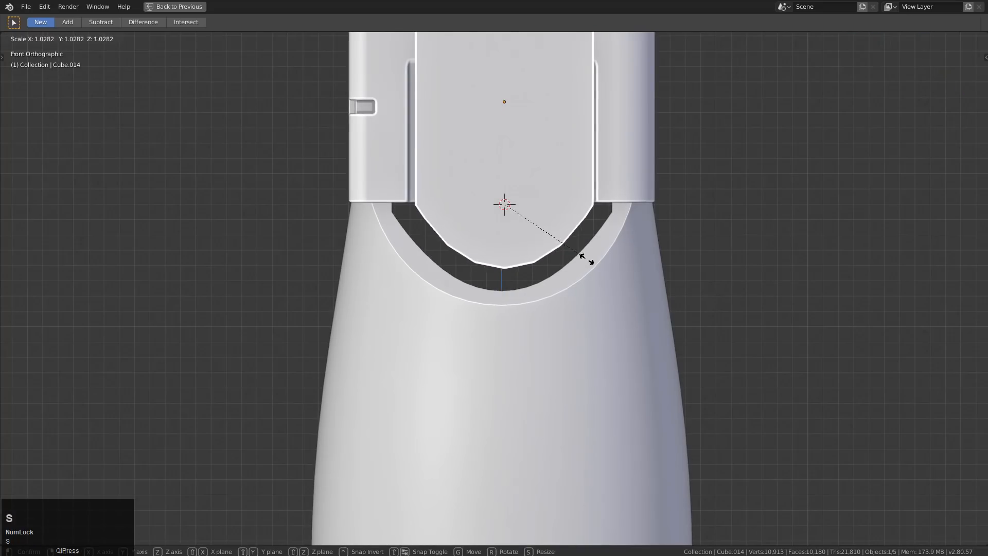
left_click(587, 259)
key("g")
key("z")
key("s")
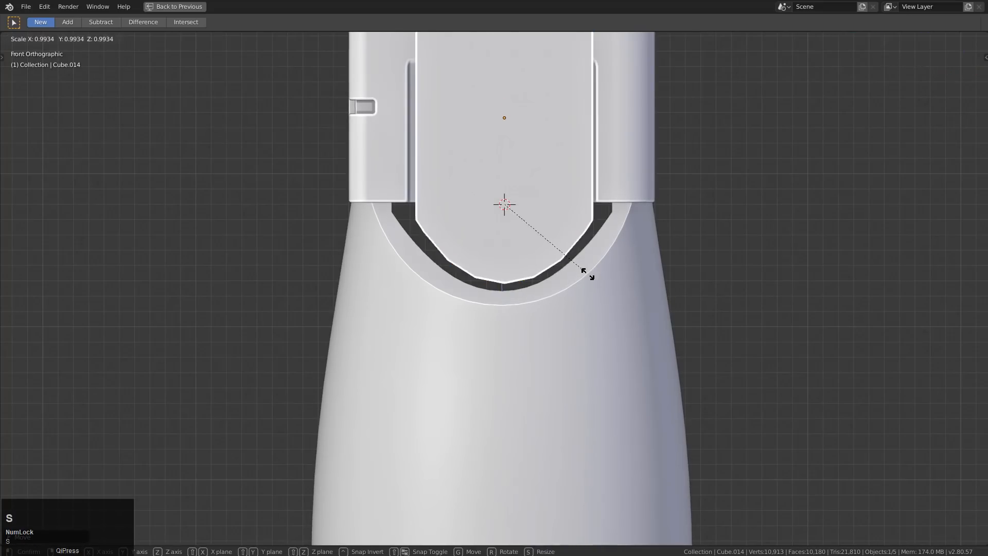
left_click(539, 238)
Try Hard Ops Clean Mesh on the rounded block and undo it
scroll(476, 190, "up", 2)
middle_click_drag(477, 190, 524, 250)
key("Tab")
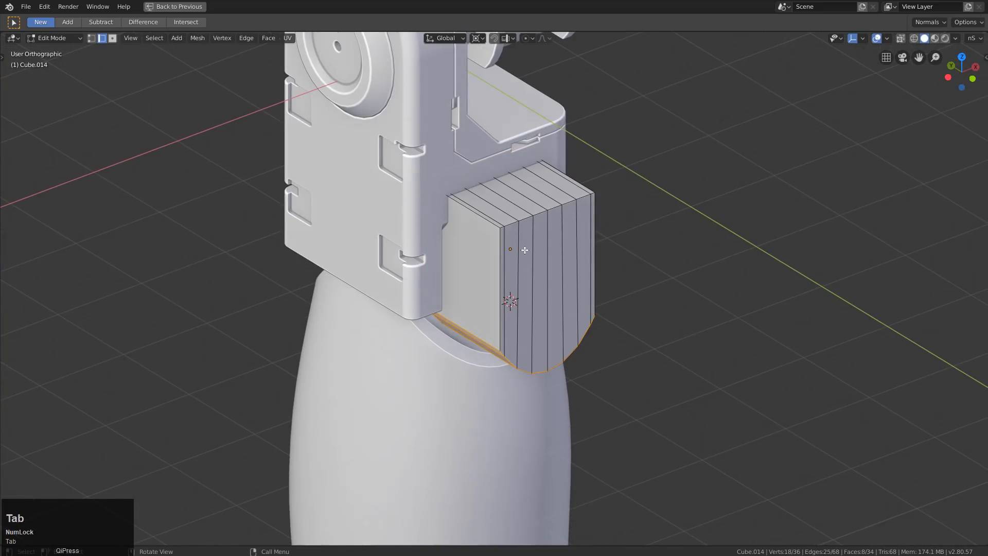
key("Tab")
key("q")
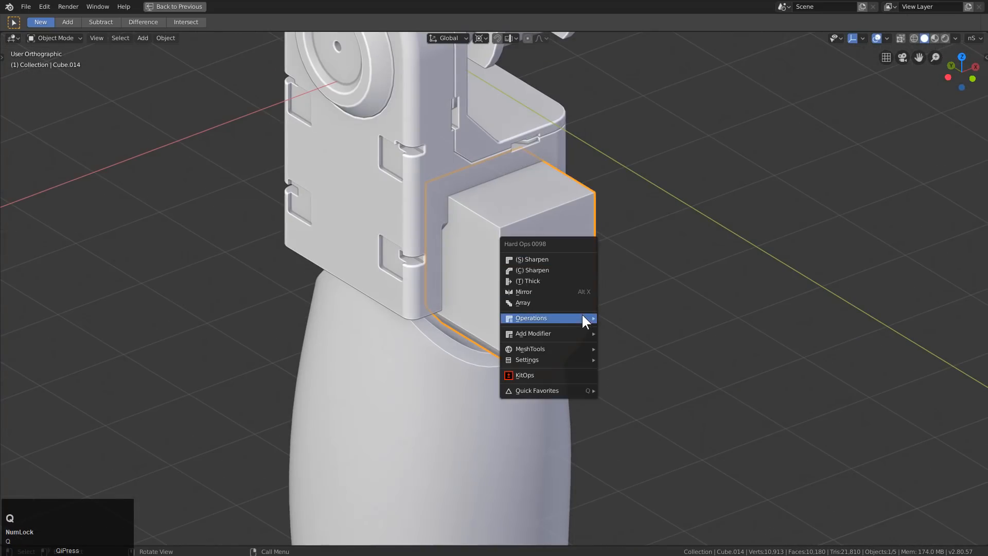
mouse_move(582, 315)
left_click_drag(592, 319, 657, 427)
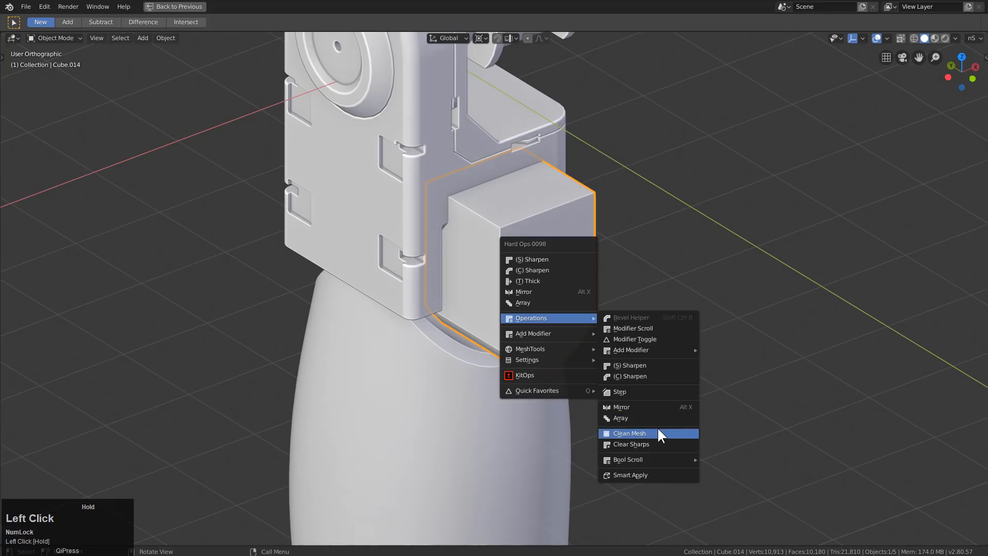
middle_click_drag(657, 427, 543, 222)
scroll(543, 221, "up", 3)
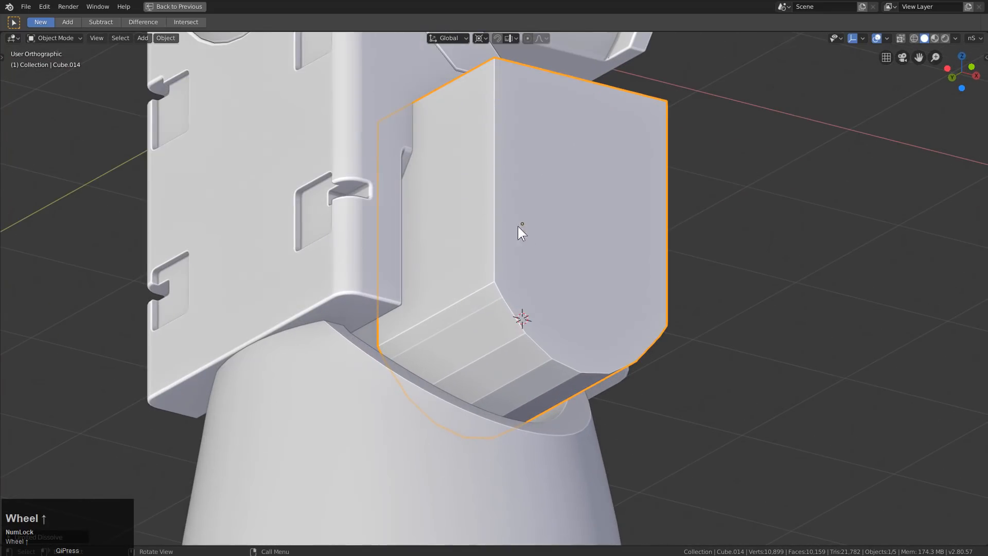
scroll(597, 226, "down", 1)
key("z")
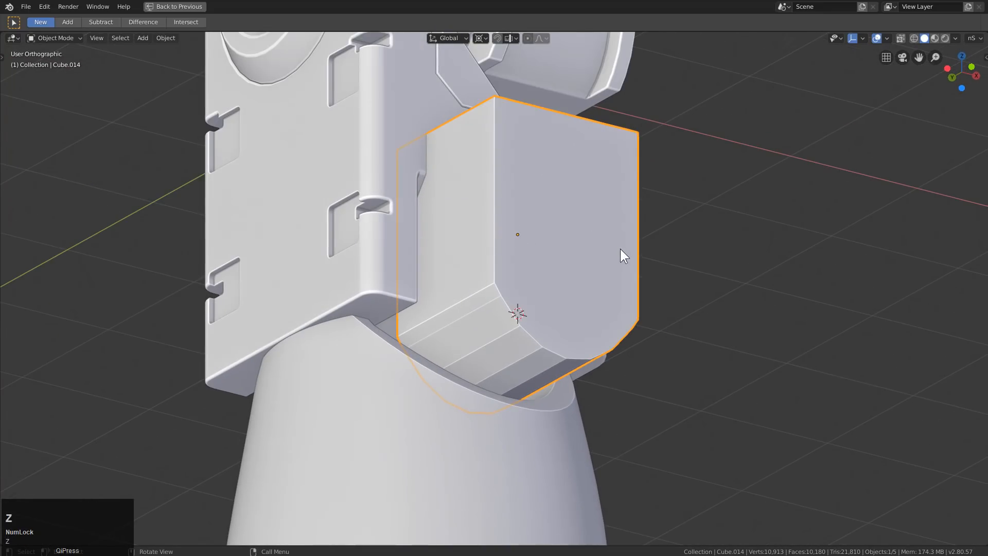
Display wireframes on the objects and run Clean Mesh on the block to remove its redundant lengthwise edges
key("q")
mouse_move(619, 291)
left_click(665, 303)
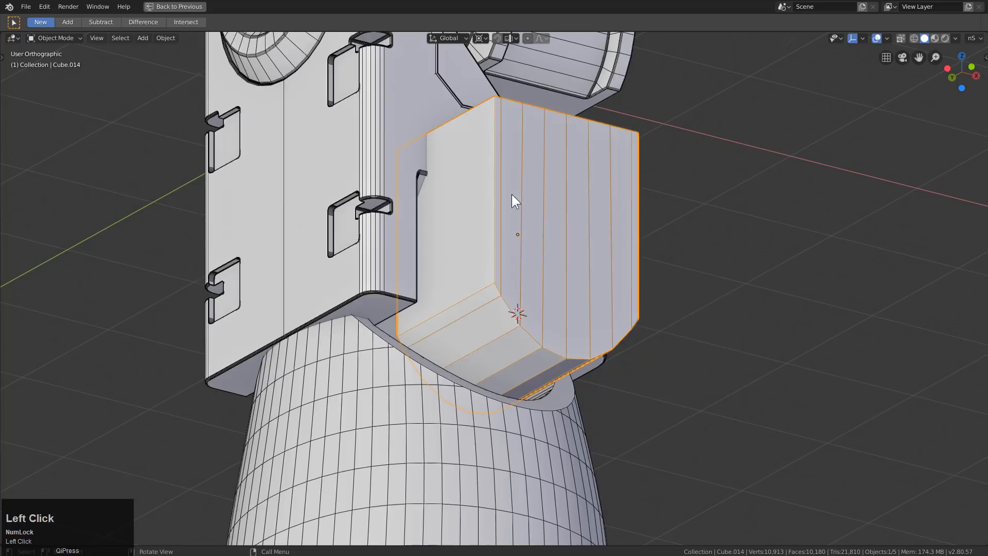
middle_click_drag(515, 199, 519, 252)
key("q")
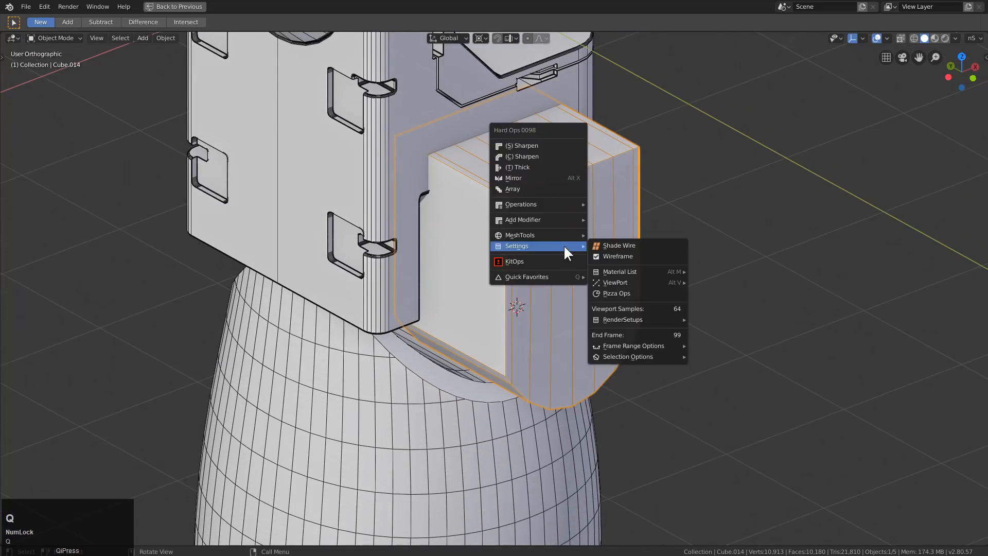
mouse_move(556, 204)
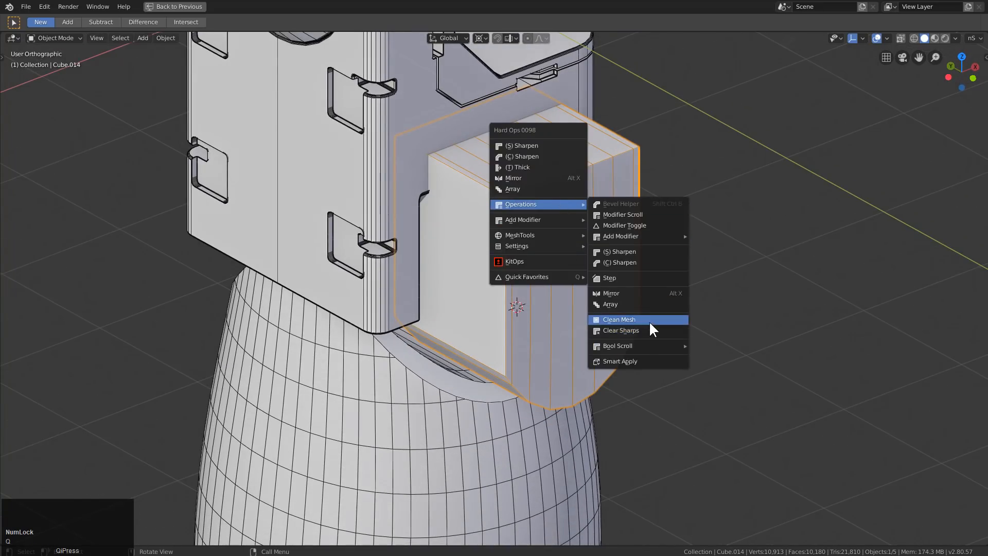
left_click(650, 320)
middle_click_drag(440, 176, 577, 185)
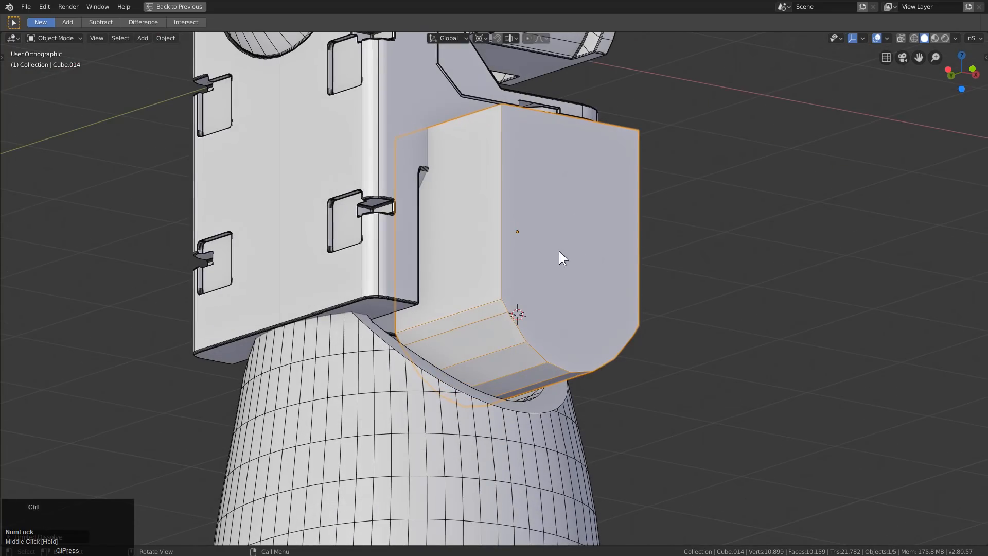
Select the two side edges where the block's curve begins, and apply Hard Ops (S) Sharpen to the block
key("Tab")
left_click(622, 308)
middle_click_drag(623, 309, 538, 300)
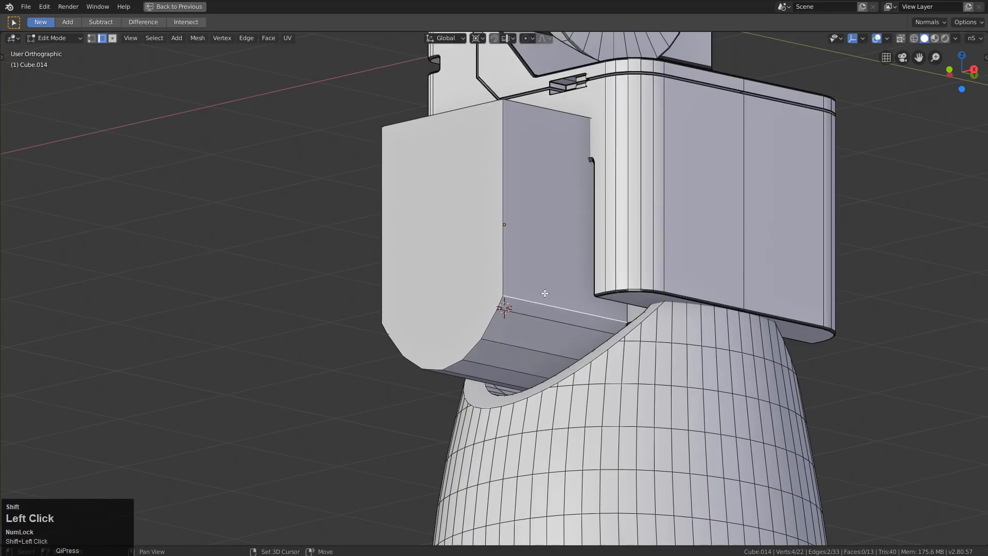
key("q")
key("Tab")
key("q")
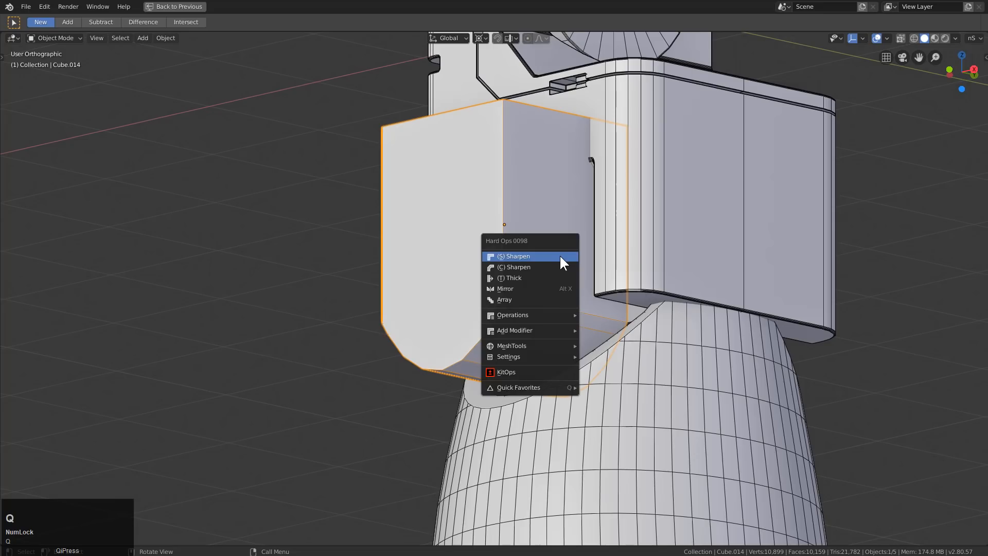
left_click(560, 255)
key("Tab")
middle_click_drag(507, 247, 579, 282)
key("Tab")
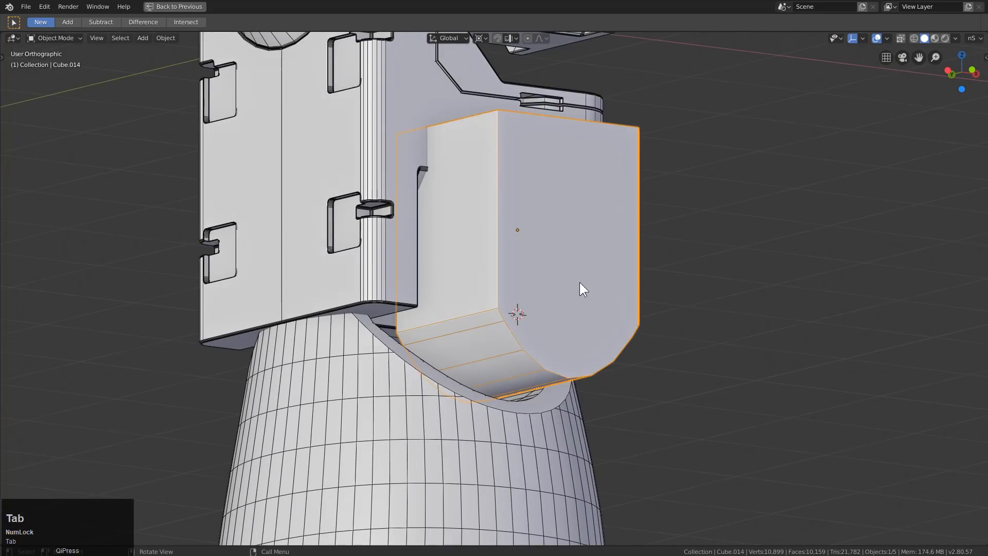
Add a level 1 subdivision to the block to smooth its curved bottom
key("ctrl+1")
middle_click_drag(529, 186, 531, 234)
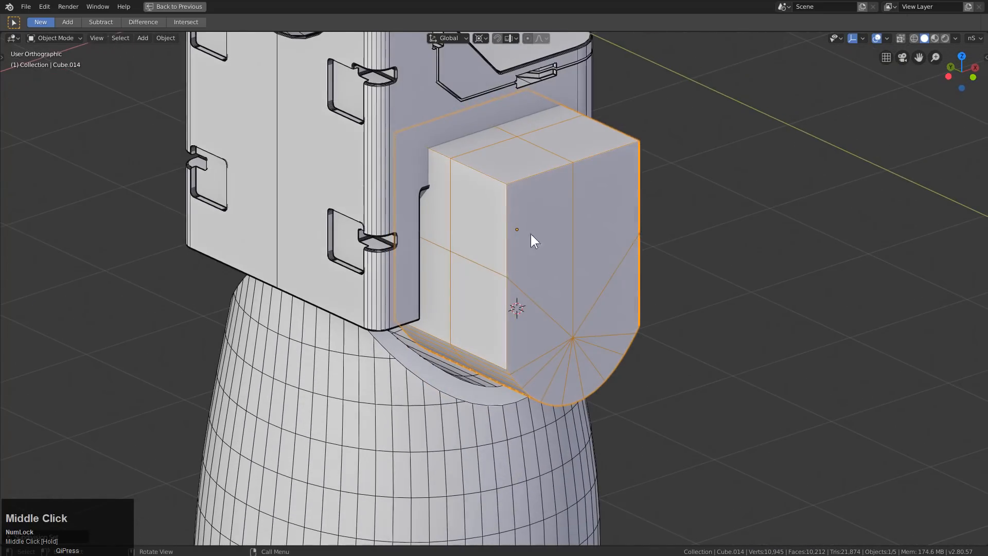
middle_click_drag(659, 248, 474, 277)
scroll(474, 276, "down", 1)
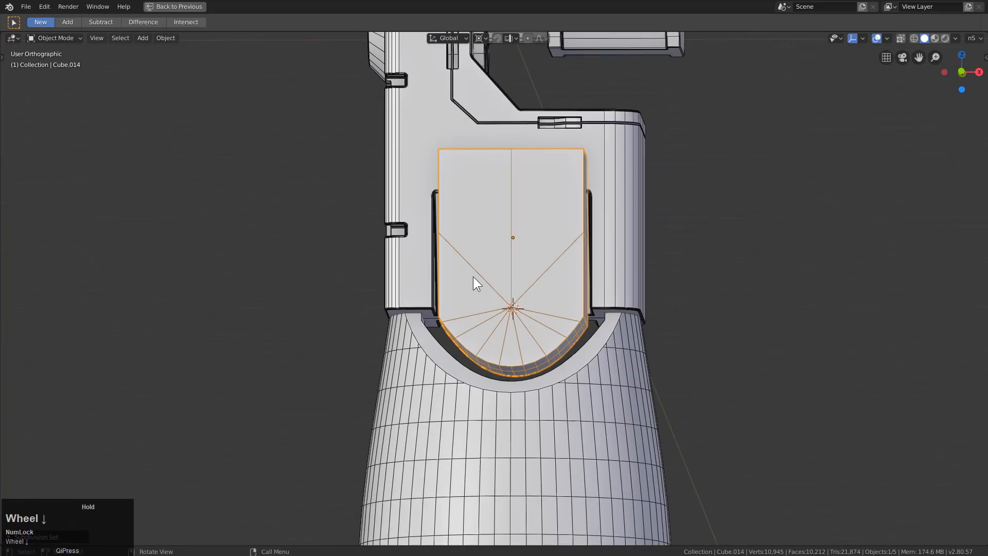
Adjust the block's height along Z in the front view to fit the leg's curved opening
key("KP_1")
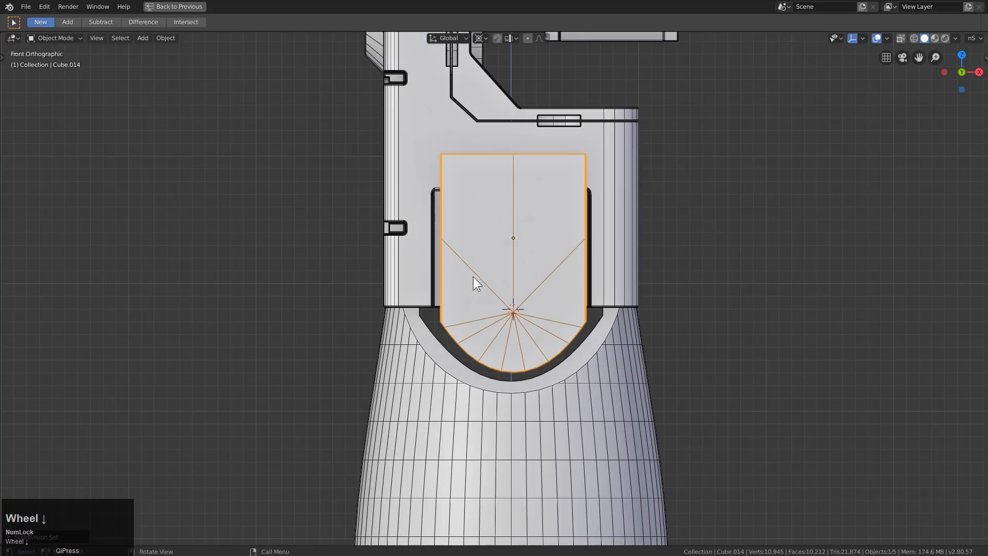
key("g")
key("z")
left_click(526, 293)
middle_click_drag(431, 221, 482, 256)
Lower the block's two top side edges along Z to just below the upper edge of the housing's recess
key("Tab")
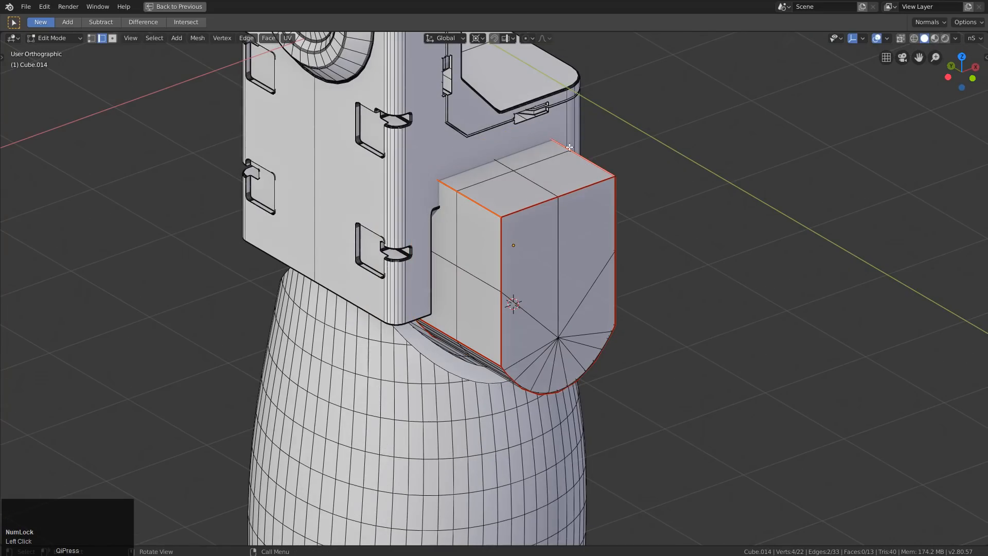
key("g")
key("z")
left_click(570, 185)
key("Tab")
middle_click_drag(572, 247, 615, 256)
Scale the block along X to match the recess width and shift it along Y into the housing
key("s")
key("x")
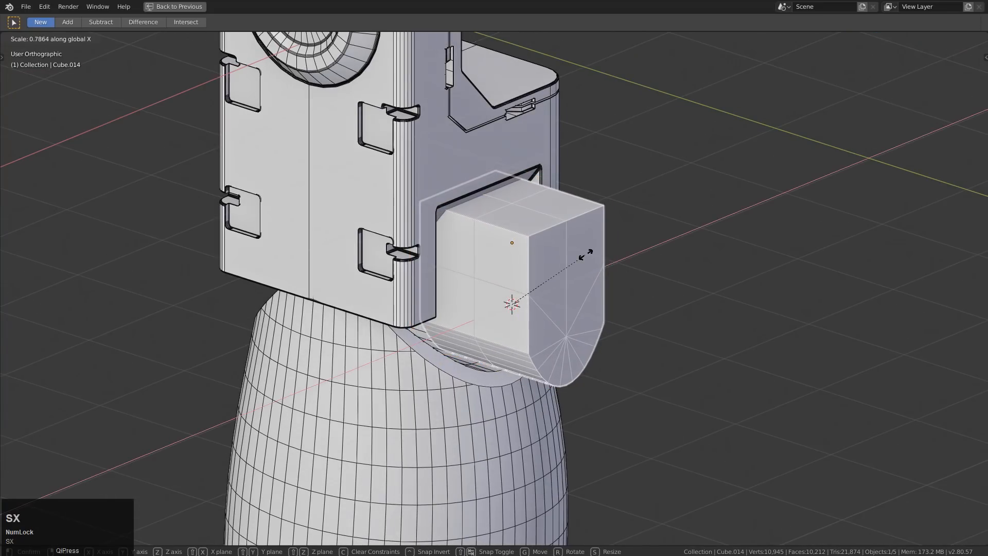
left_click(558, 257)
key("g")
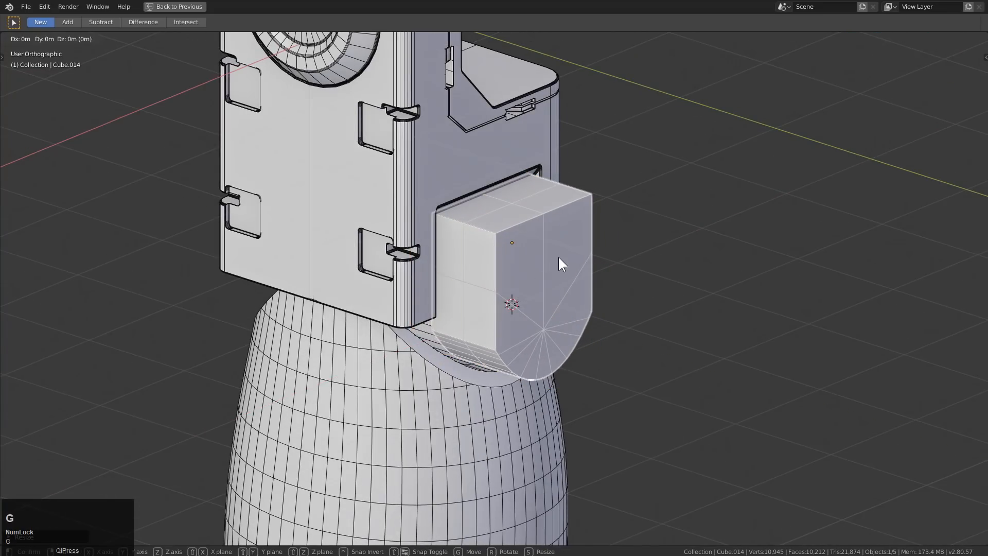
key("y")
left_click(567, 268)
middle_click_drag(567, 269, 508, 259)
scroll(511, 261, "up", 2)
Apply the block's subdivision modifier and run Clean Mesh on the resulting geometry
key("q")
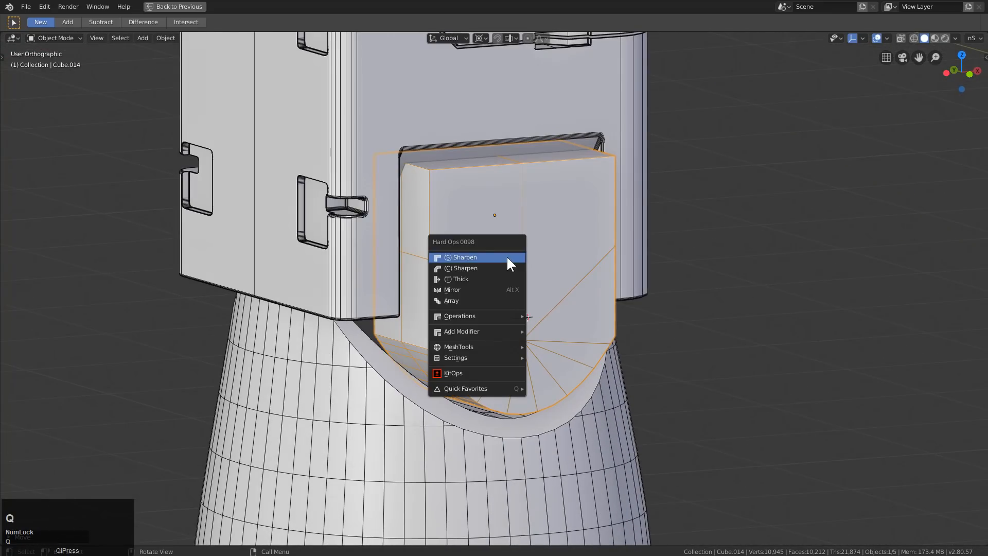
mouse_move(499, 335)
left_click(547, 331)
mouse_move(462, 296)
middle_mouse_down()
mouse_move(449, 264)
mouse_move(465, 291)
middle_mouse_up()
key("q")
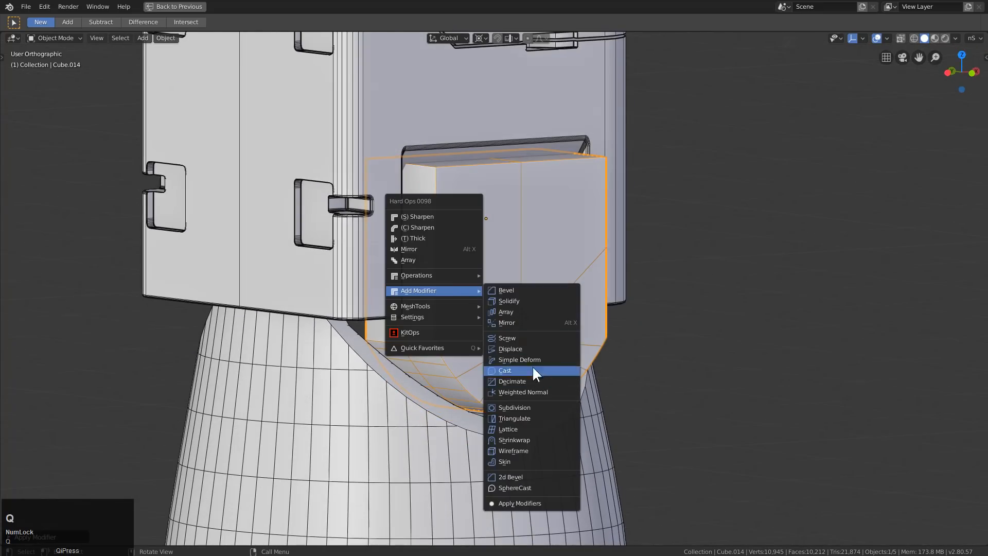
mouse_move(468, 276)
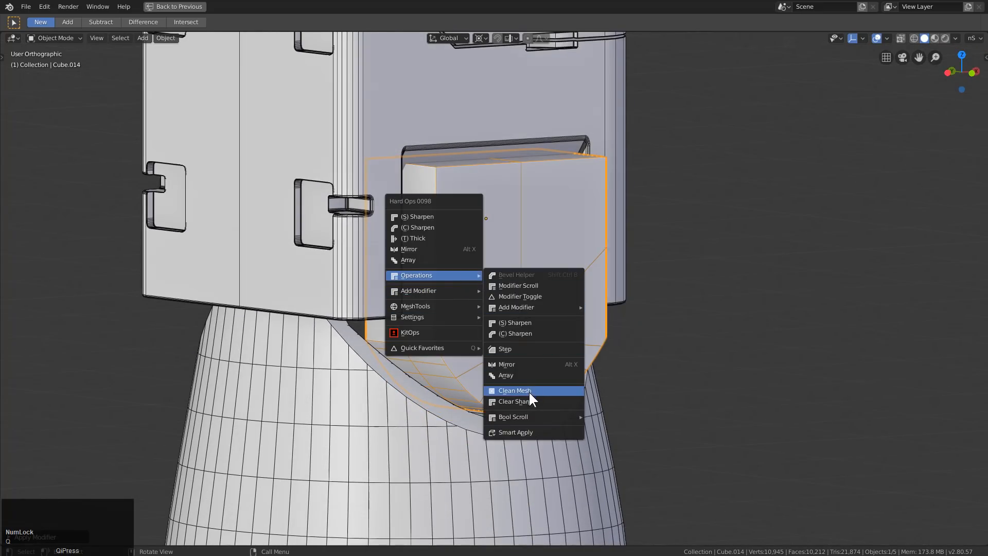
middle_click(529, 390)
middle_click_drag(437, 264, 444, 229)
Select the block's front outline along both vertical side edges and the curved bottom
key("Tab")
left_click(422, 233)
middle_click_drag(459, 323, 452, 264)
left_click(514, 400, "ctrl")
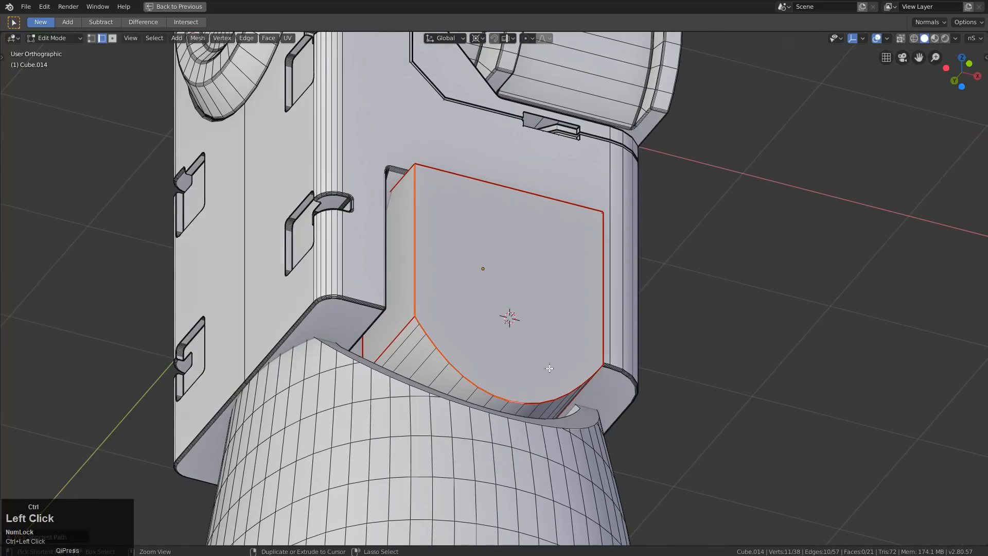
left_click(603, 322, "shift")
middle_click_drag(602, 322, 654, 306)
key("q")
mouse_move(661, 305)
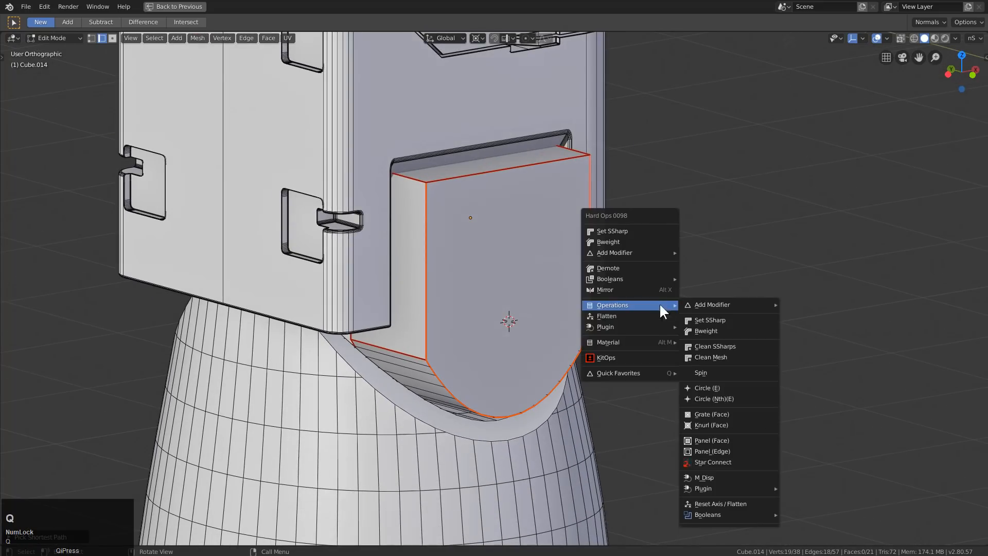
mouse_move(663, 252)
left_click(703, 250)
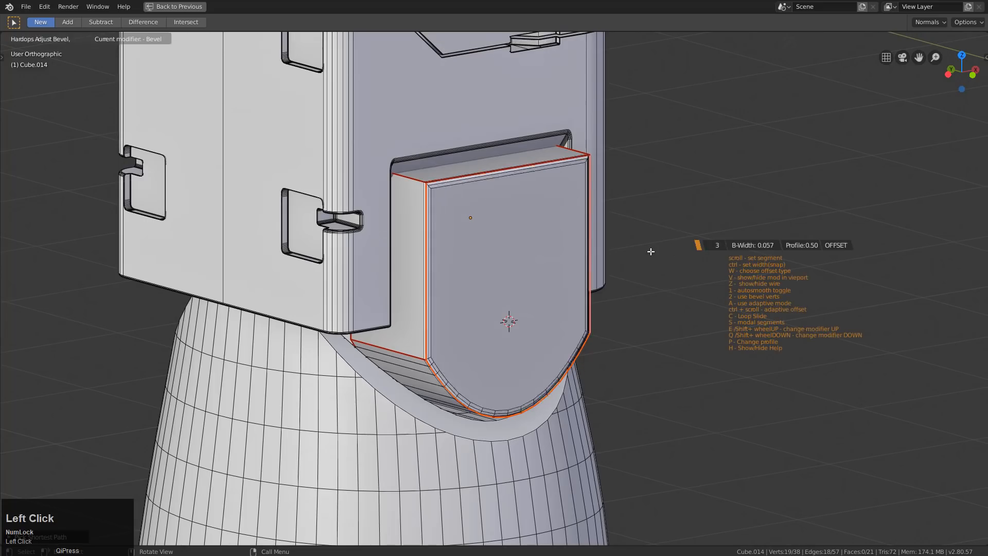
right_click(599, 252)
key("Escape")
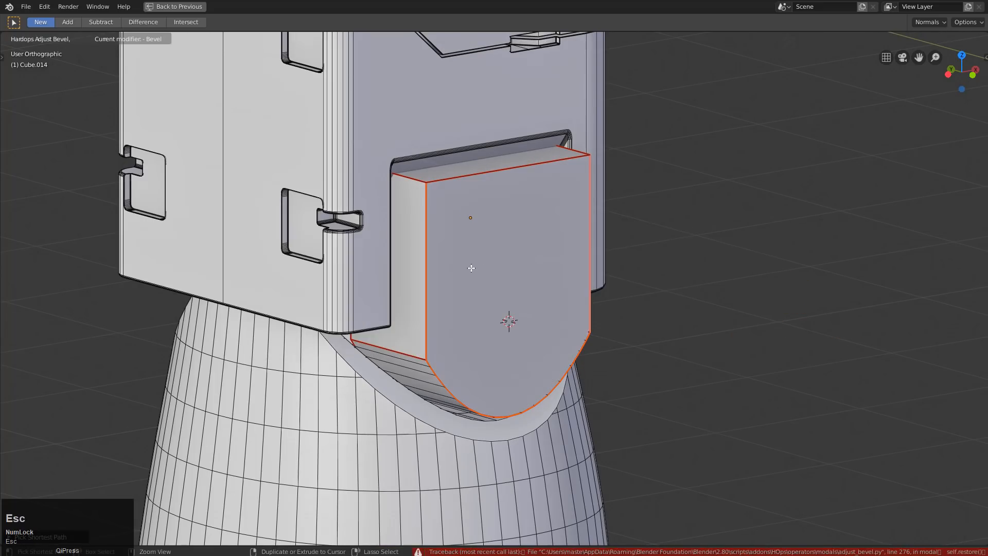
Mirror the block's mesh along the X axis with the Hard Ops mirror gizmo
middle_click_drag(486, 273, 489, 307)
key("x")
left_click(401, 309)
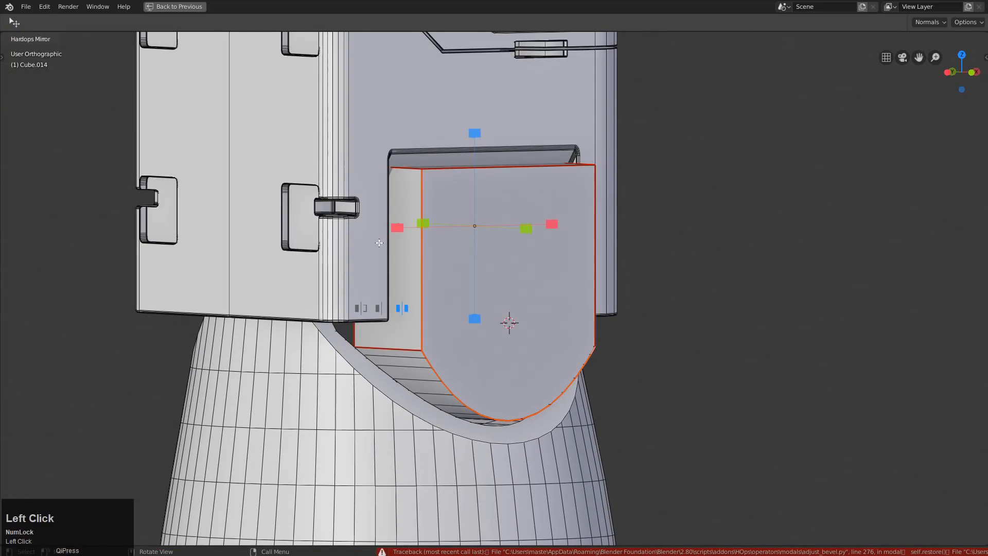
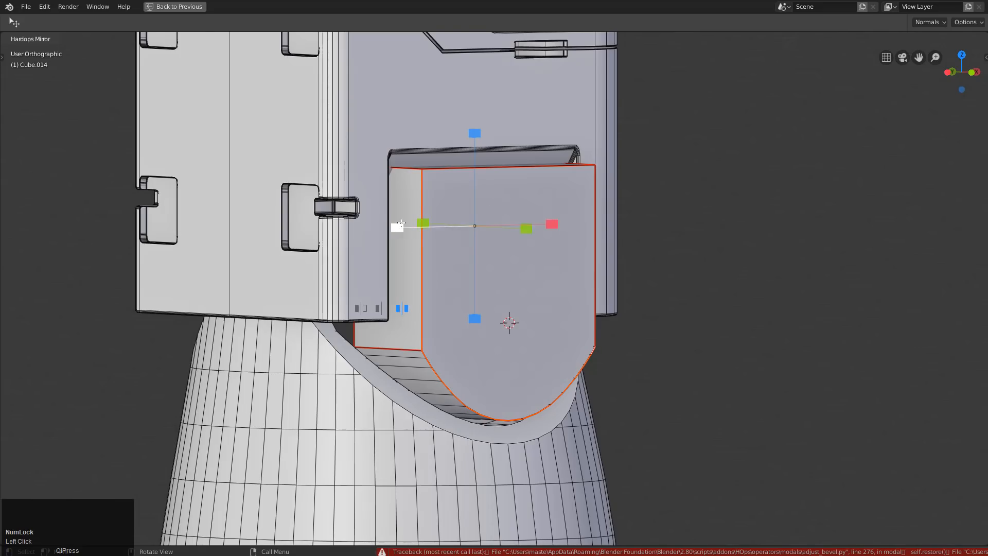
left_click(398, 228)
Add a Bevel modifier to the front side and bottom edges with 9 segments and a width of about 0.30
middle_click_drag(483, 259, 402, 226)
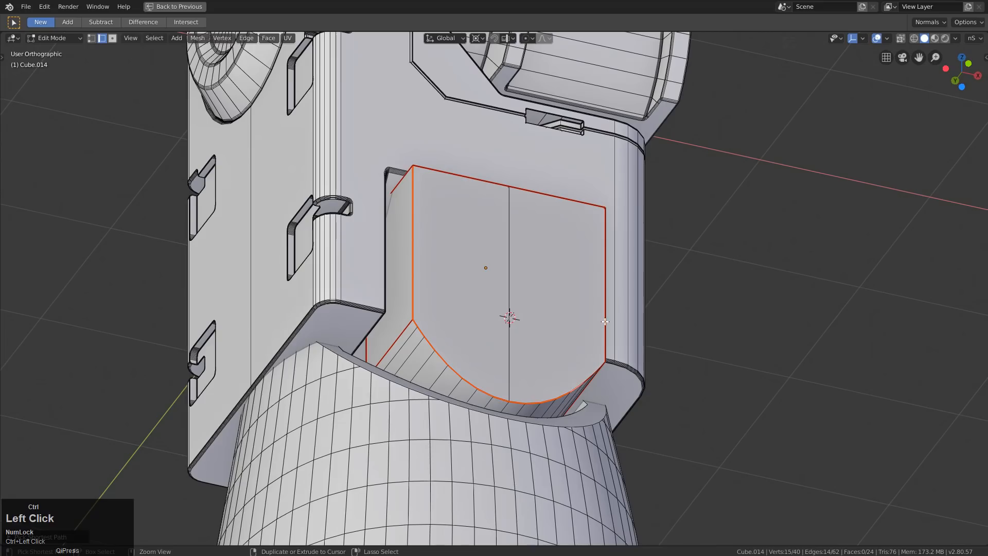
middle_click_drag(496, 278, 457, 216)
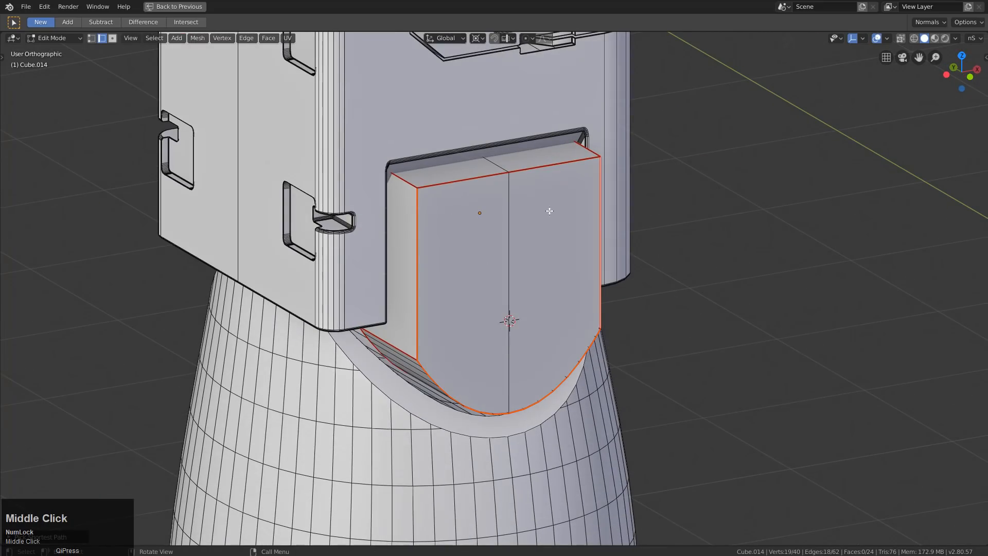
key("q")
mouse_move(572, 254)
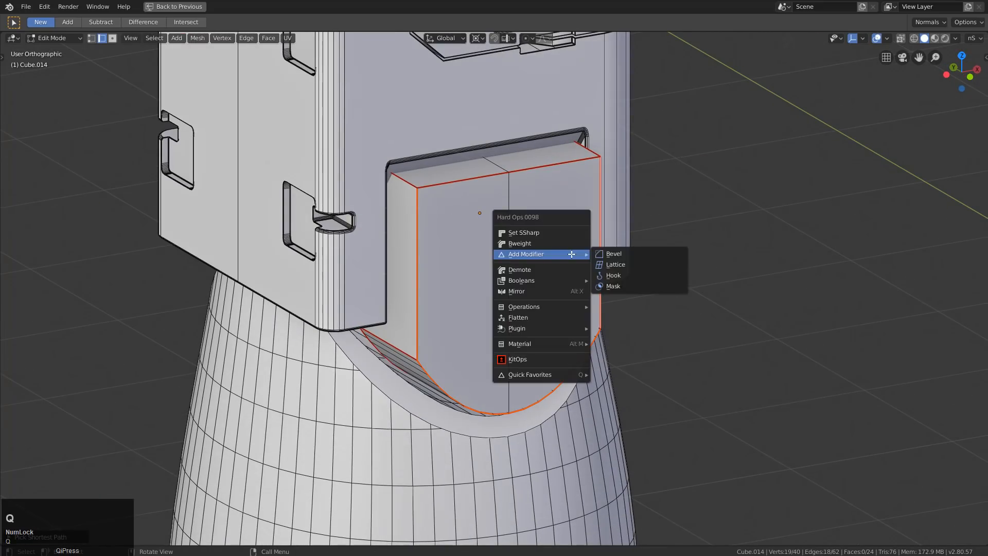
left_click(609, 256)
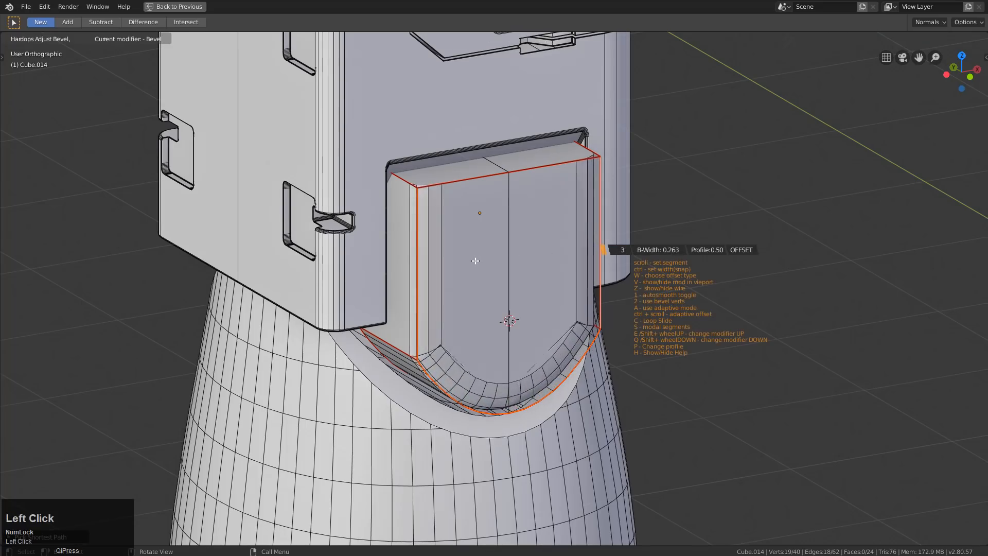
scroll(478, 261, "up", 2)
scroll(478, 261, "up", 4)
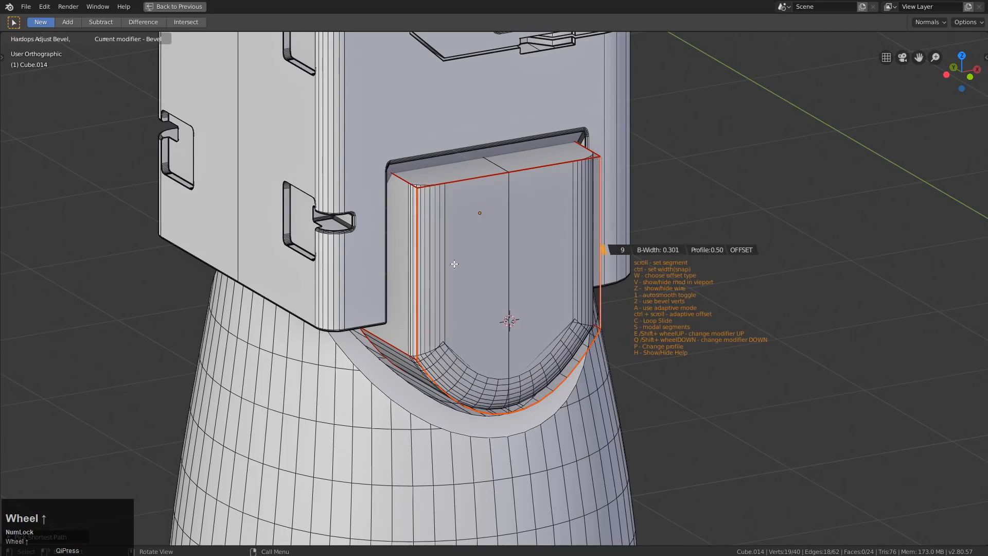
key("Tab")
Apply the block's scale and readjust the width of its bevel modifier
key("ctrl+a")
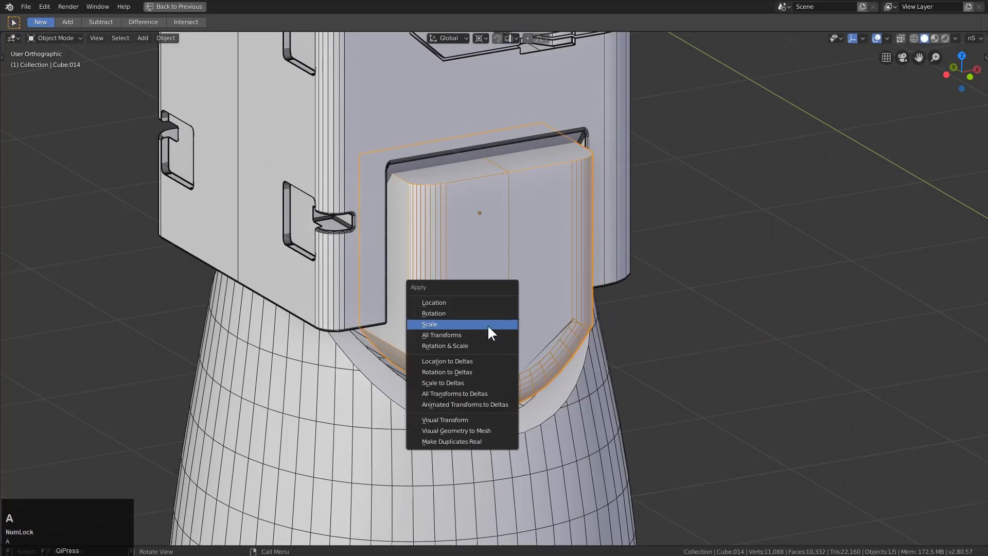
left_click(487, 325)
middle_click_drag(485, 332, 552, 321)
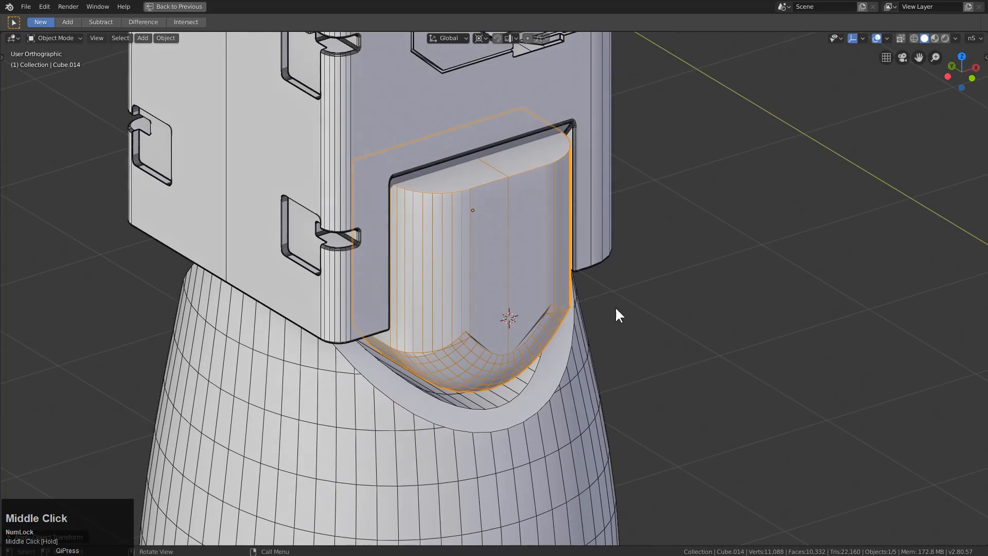
key("q")
mouse_move(619, 307)
left_click(676, 309)
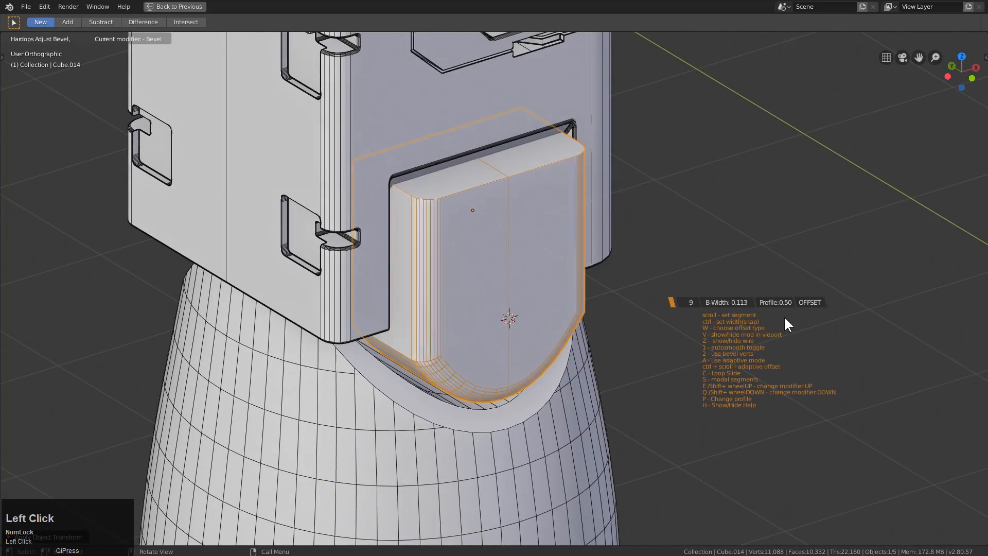
left_click(745, 309)
Dissolve the first edge below the lower side corner and clear the sharp mark from the corner edge
middle_click_drag(745, 309, 489, 295)
scroll(490, 295, "up", 3)
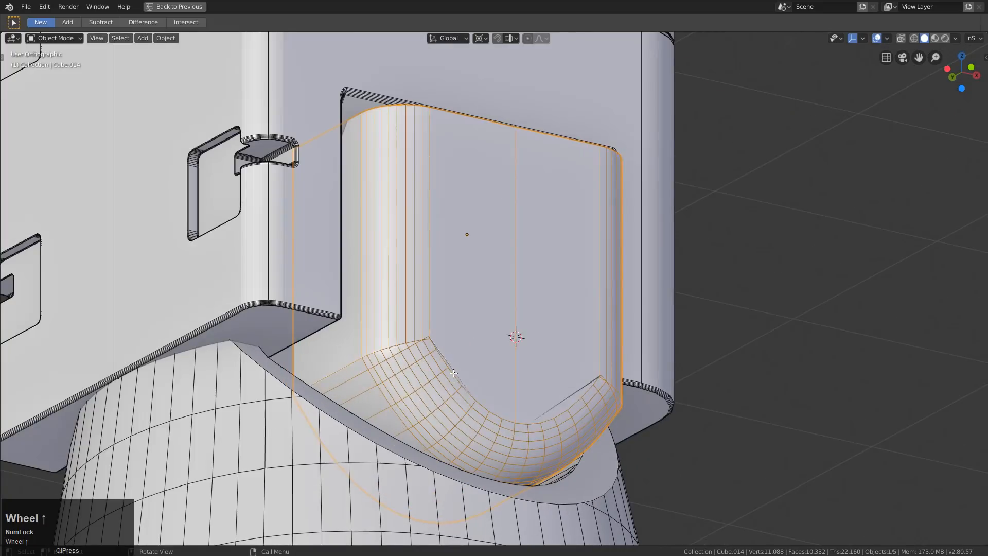
key("Tab")
middle_click_drag(453, 373, 432, 309)
scroll(432, 309, "up", 2)
left_click(425, 291)
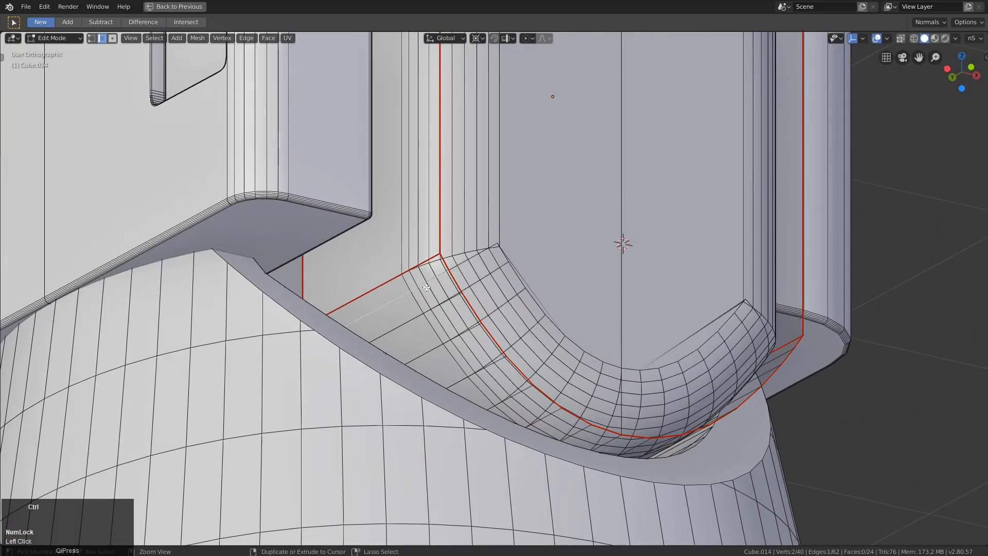
key("ctrl+x")
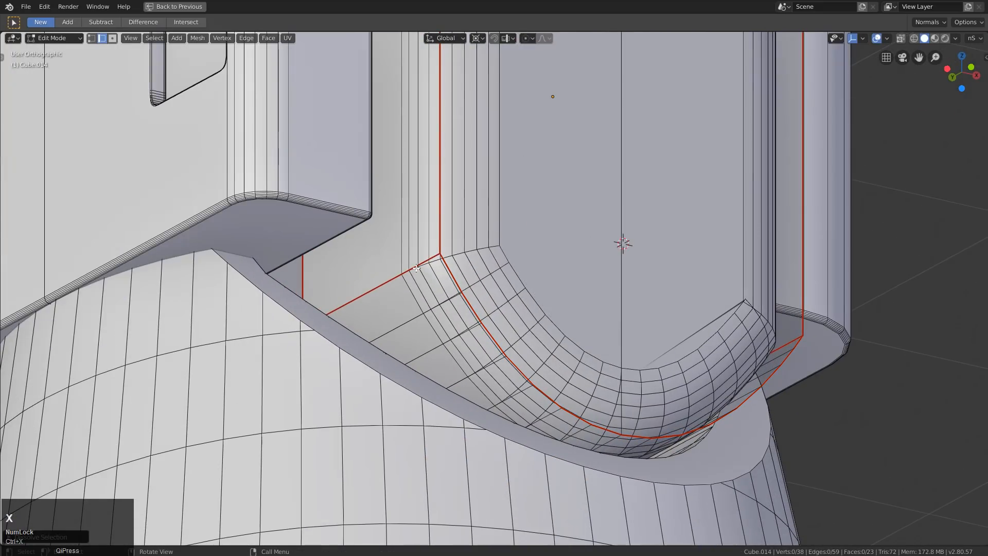
left_click(416, 268)
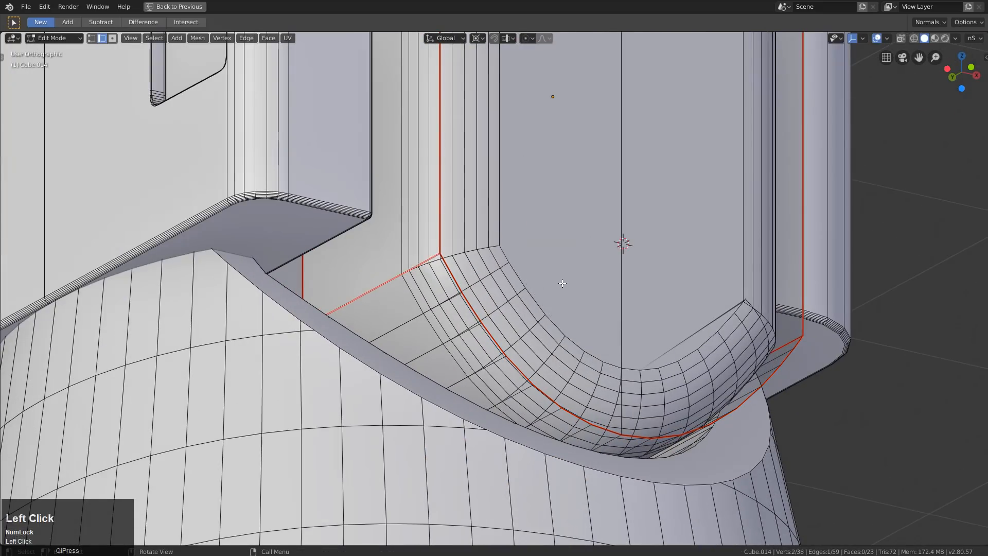
key("q")
left_click(551, 260)
Bevel the lower side corner edge with 2 segments and about 0.075 m width, and dissolve its middle edge
scroll(477, 278, "down", 2)
key("Tab")
middle_click_drag(477, 281, 461, 296)
key("ctrl+b")
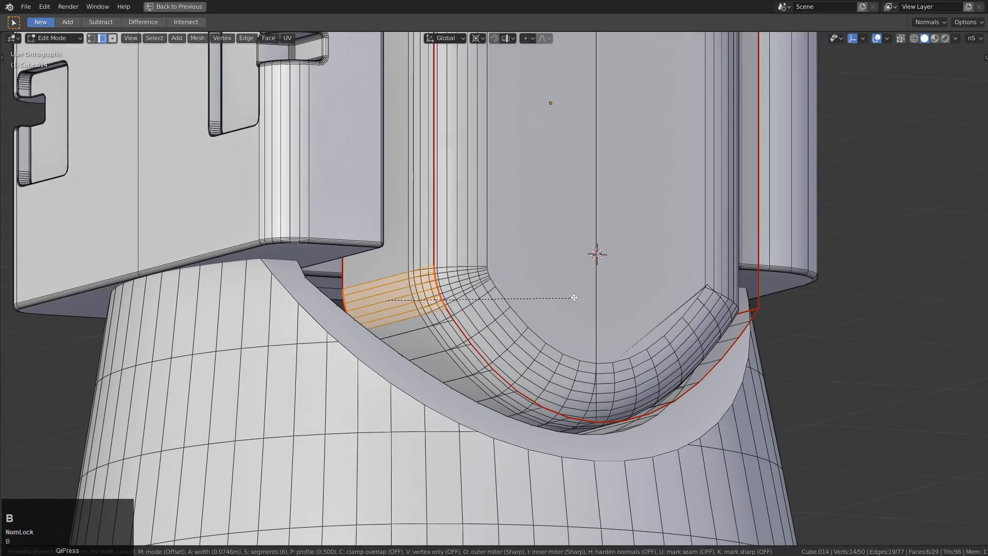
scroll(575, 298, "down", 3)
scroll(573, 297, "up", 1)
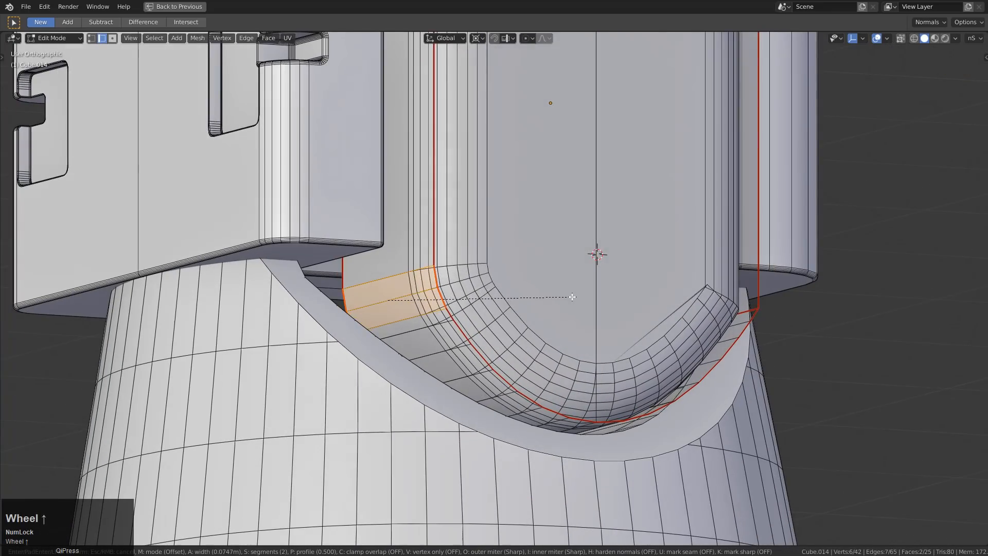
left_click(572, 297)
left_click(422, 295)
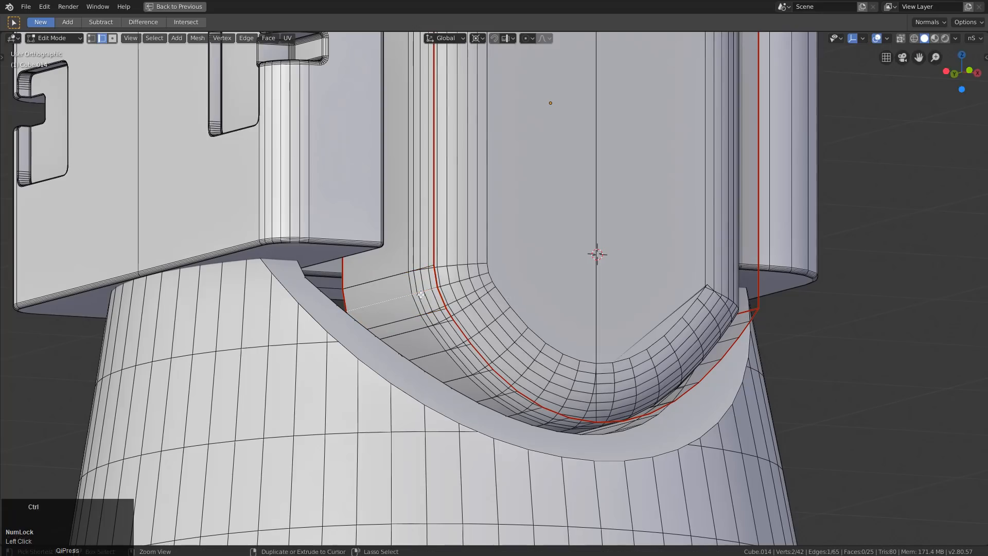
key("x")
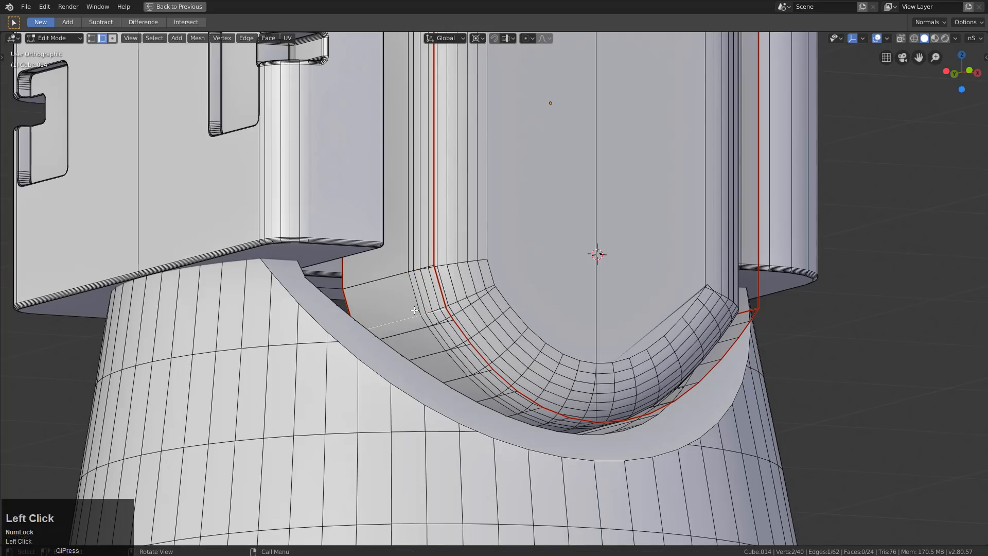
Slide the edges around the lower side corner to even out their spacing along the curve
key("g")
key("g")
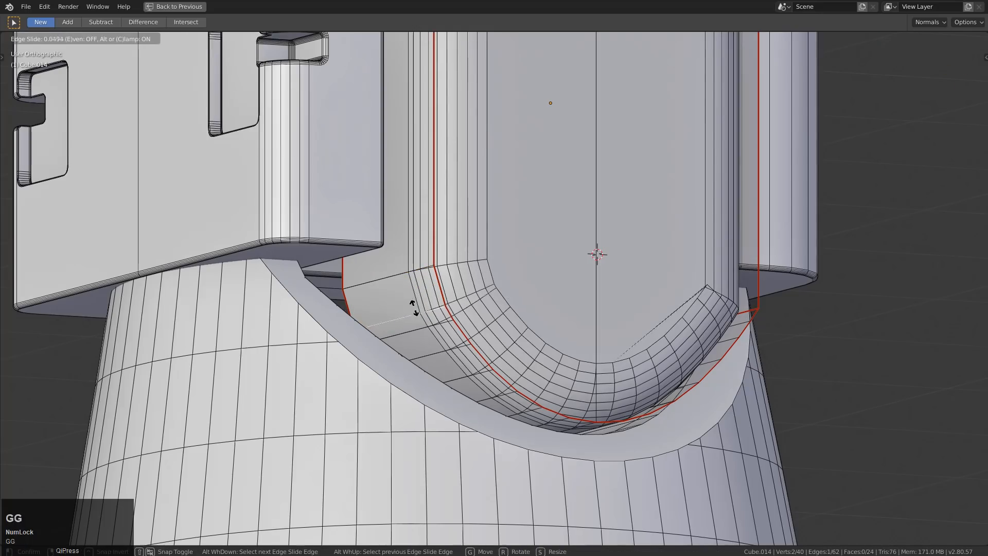
left_click(412, 297)
key("g")
key("g")
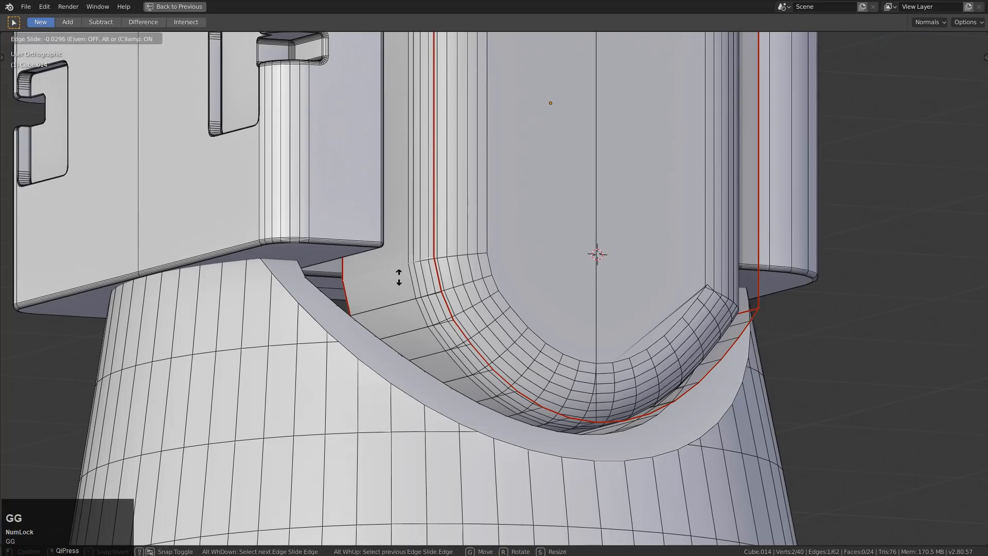
left_click(402, 293)
key("g")
key("g")
left_click(421, 317)
key("g")
key("g")
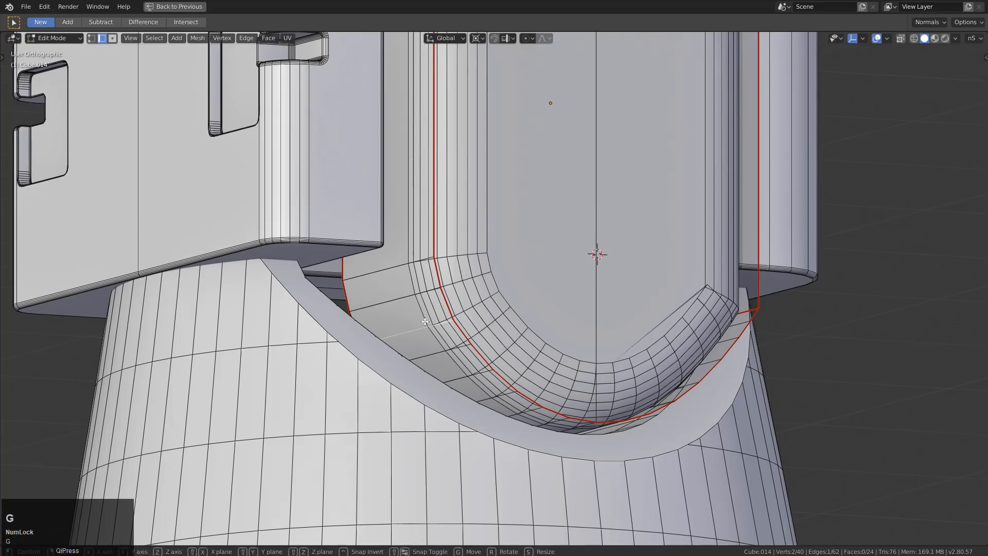
left_click(424, 319)
key("g")
right_click(495, 248)
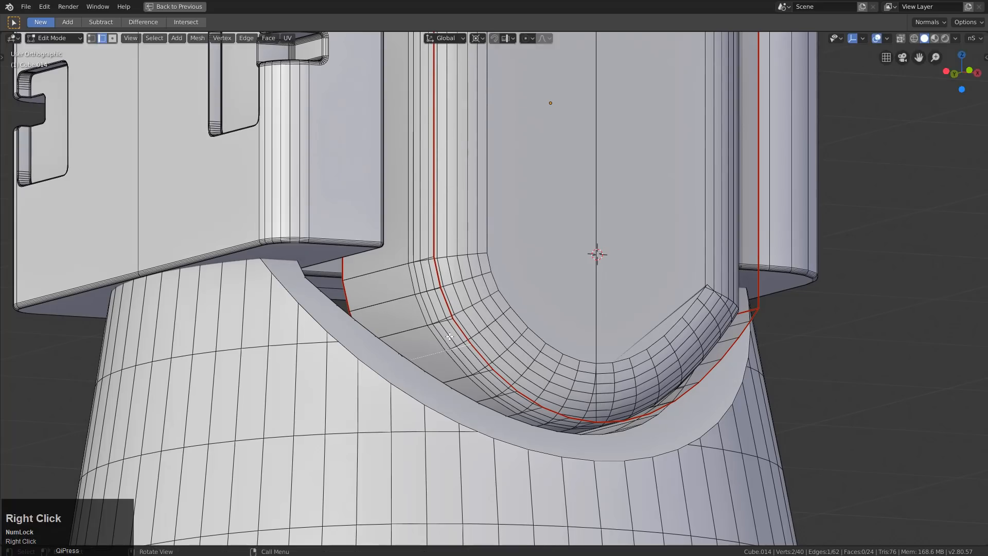
Mirror the block along X so both lower corners share the same rounded shape
key("Tab")
scroll(495, 248, "down", 2)
middle_click_drag(495, 248, 615, 302)
key("alt+x")
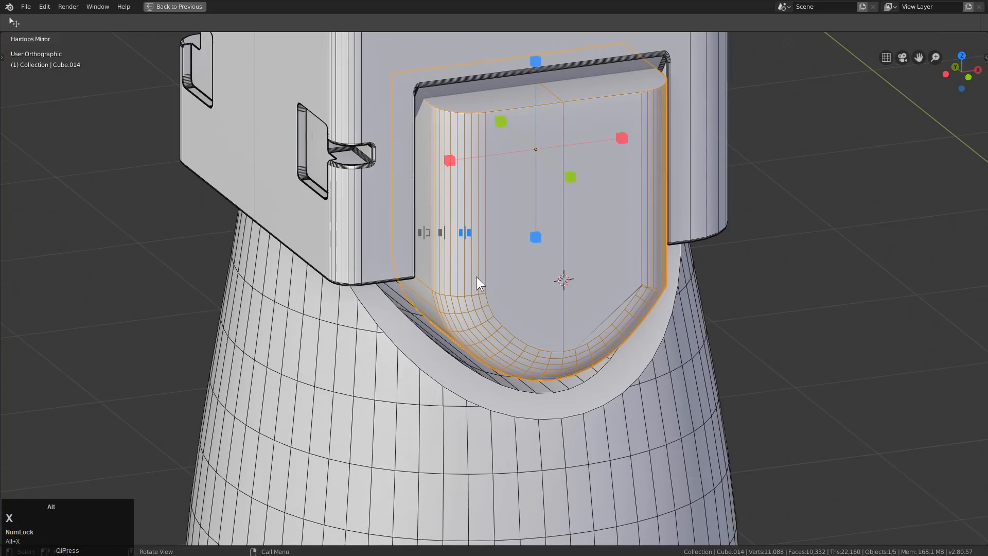
left_click(422, 233)
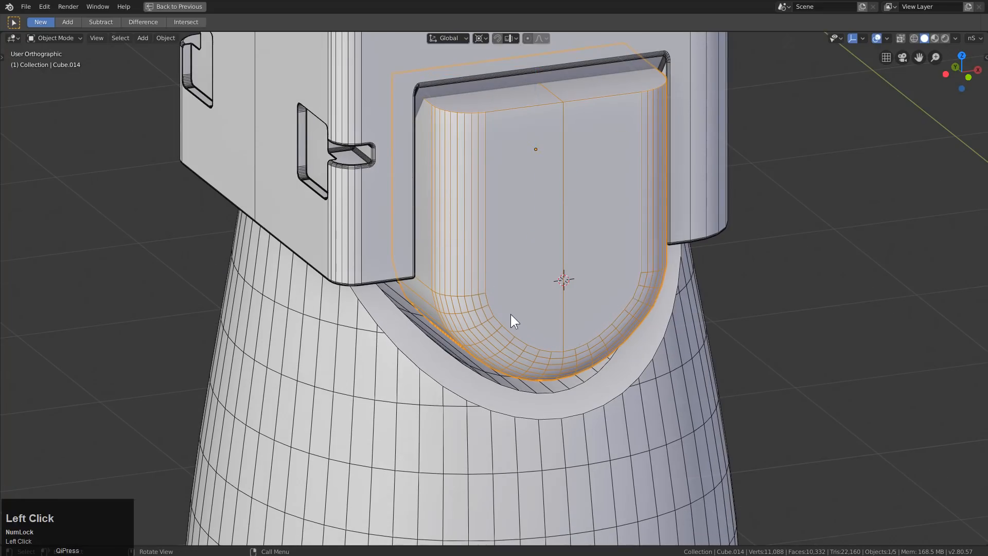
Turn off the wireframe display through the Hard Ops settings
middle_click_drag(511, 314, 471, 318)
middle_click_drag(515, 343, 519, 353)
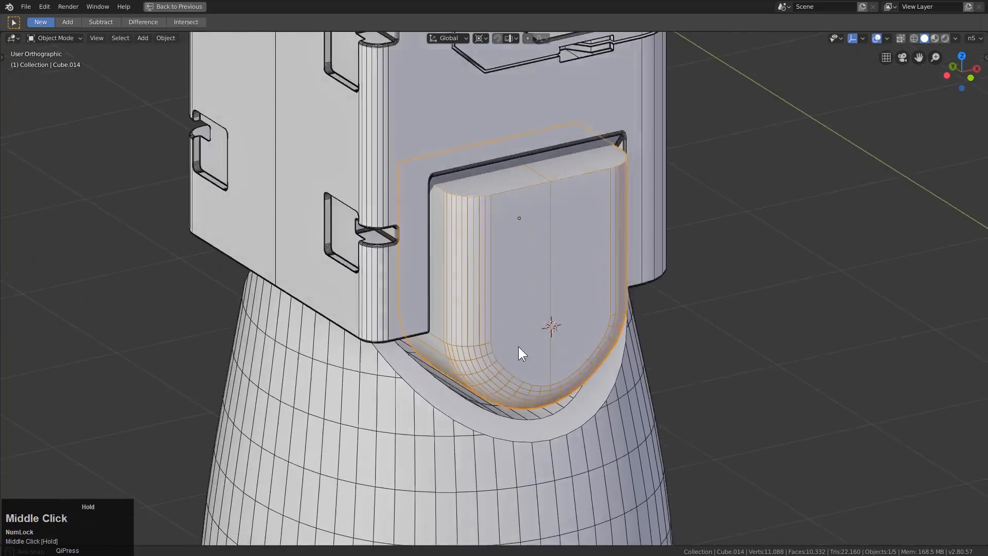
scroll(558, 345, "down", 1)
key("q")
mouse_move(562, 445)
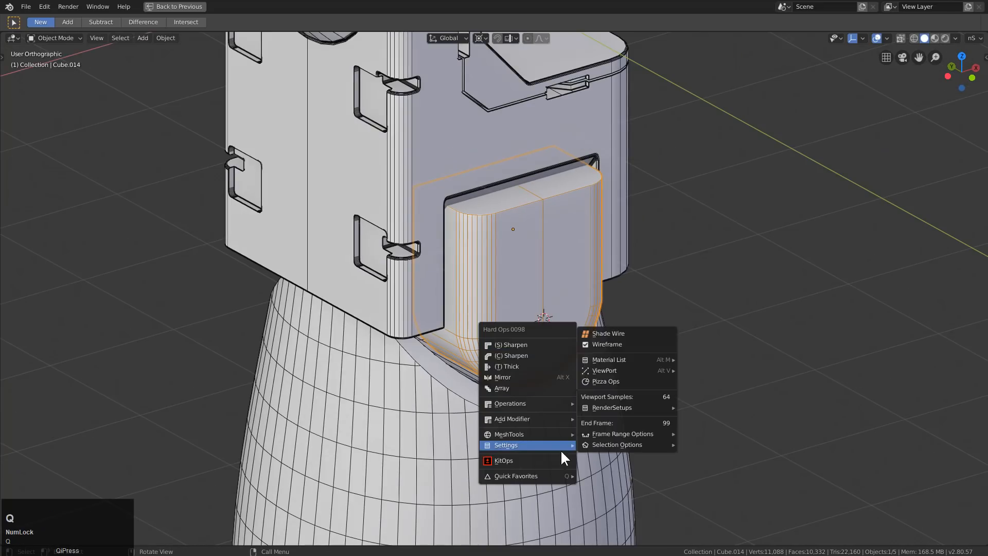
left_click(617, 345)
Place the 3D cursor at the block's upper front corner in the right view and add a cube there
key("KP_1")
scroll(502, 363, "down", 5)
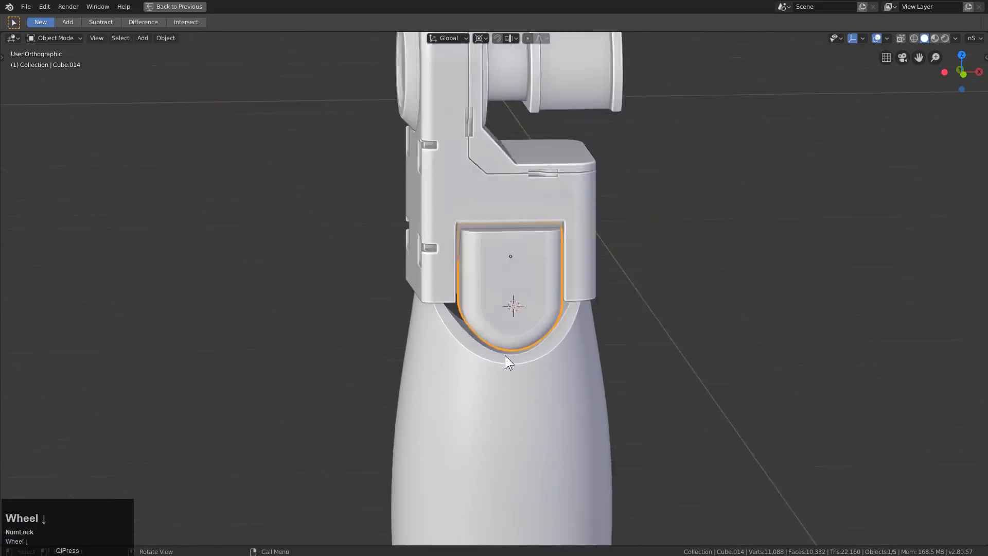
scroll(499, 361, "up", 5)
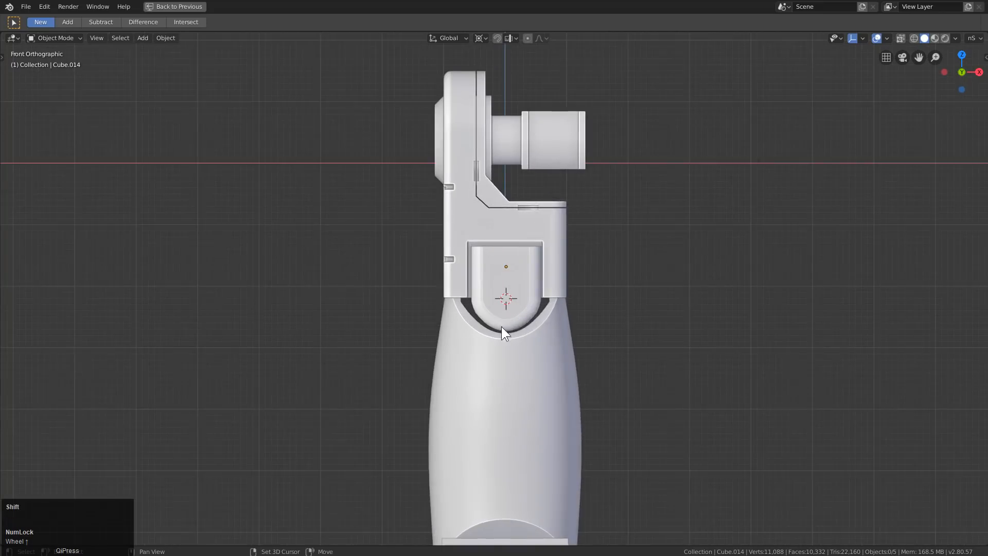
key("KP_3")
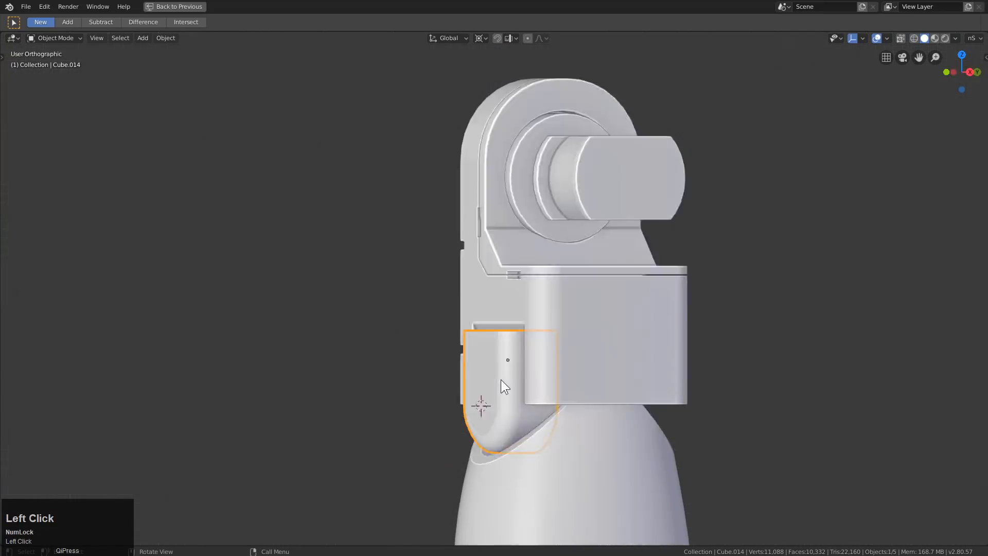
right_click(465, 335, "shift")
key("shift+a")
mouse_move(468, 336)
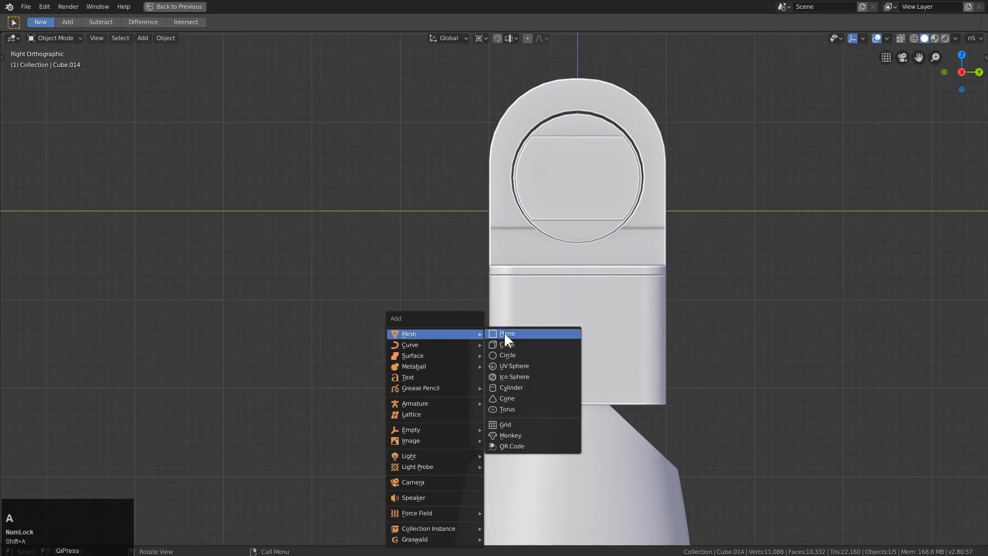
left_click(518, 347)
Rotate the new cube about 45° in the right view and scale it
key("r")
left_click(566, 389)
key("s")
left_click(516, 371)
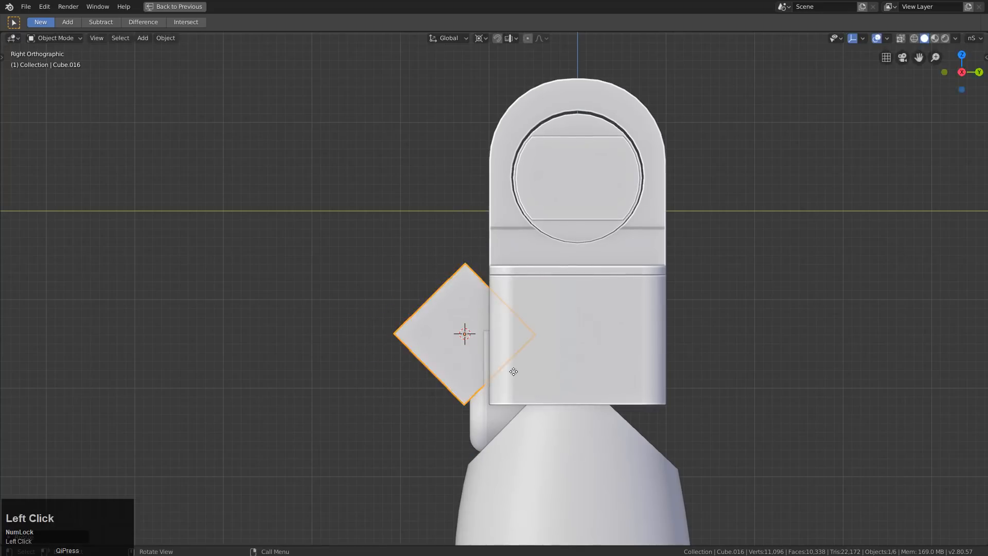
Move the rotated cube over the block's upper front edge in the right view and stretch it along X beyond the block's width
key("g")
left_click(498, 344)
middle_click_drag(440, 341, 484, 357)
key("s")
key("x")
left_click(520, 386)
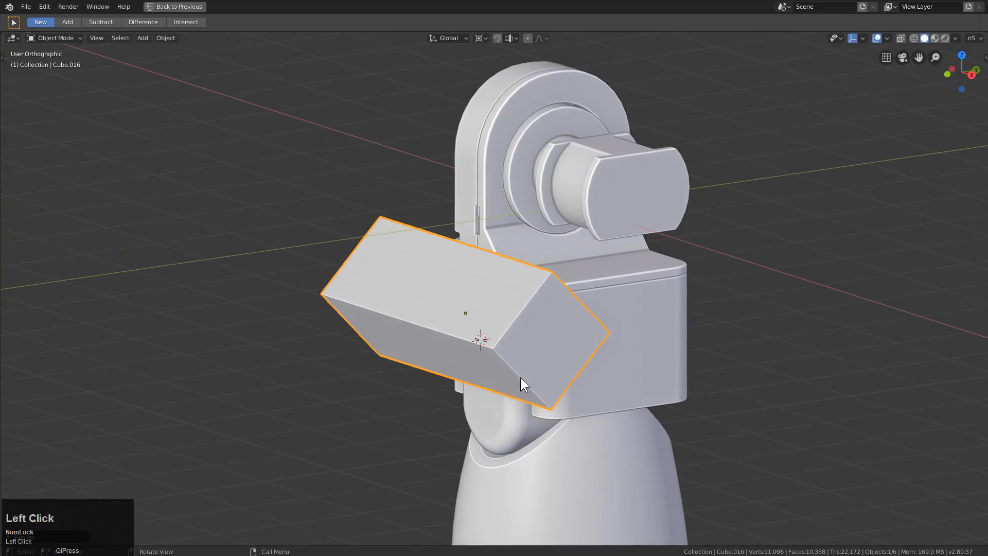
Cut the rotated cube from the connecting block with a Hard Ops Difference boolean to chamfer the block's upper front edge
middle_click_drag(521, 386, 529, 323)
scroll(529, 322, "up", 3)
left_click(541, 353, "shift")
key("q")
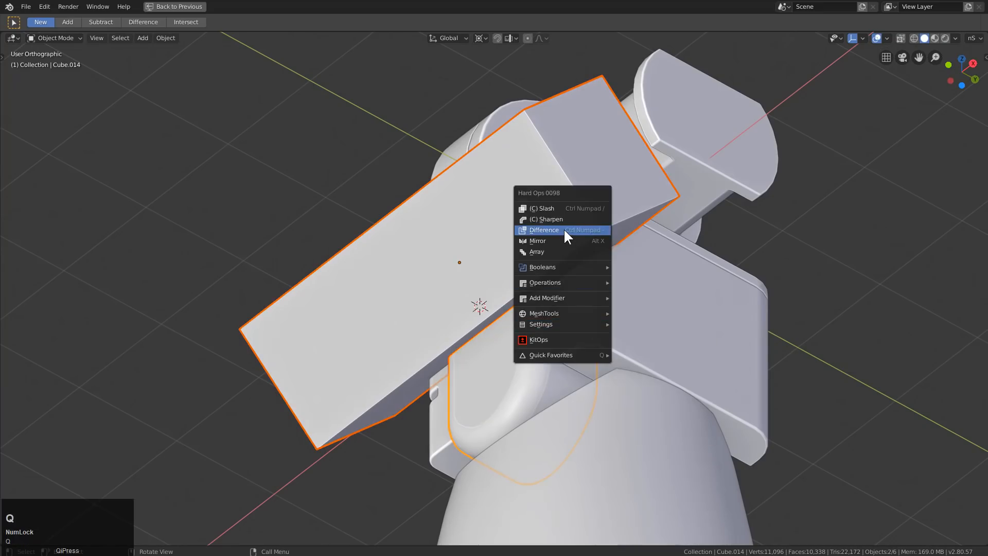
left_click(564, 227)
Add another Bevel modifier to the connecting block with 3 segments and a width of 0.008
middle_click_drag(437, 296, 484, 305)
scroll(518, 372, "up", 2)
left_click(487, 307)
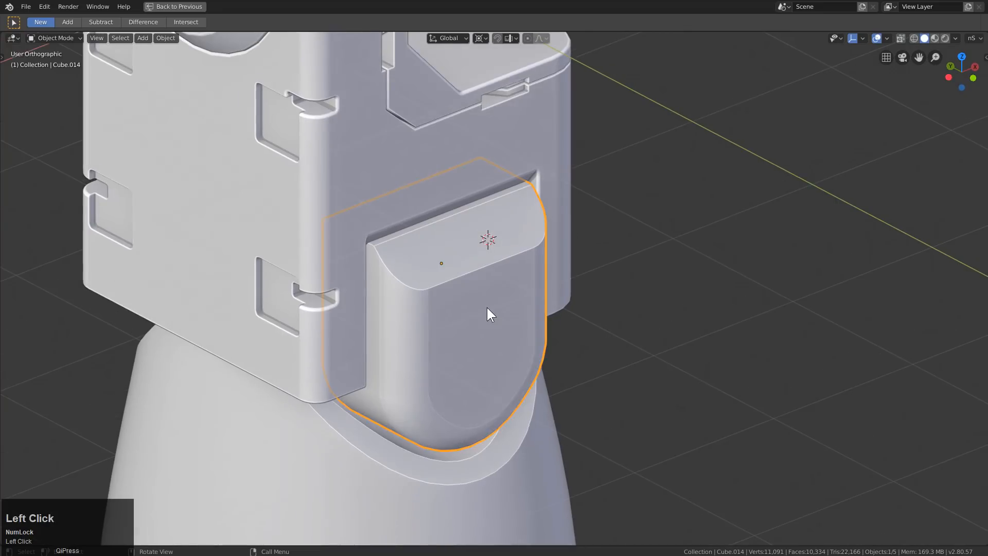
scroll(487, 307, "up", 3)
key("q")
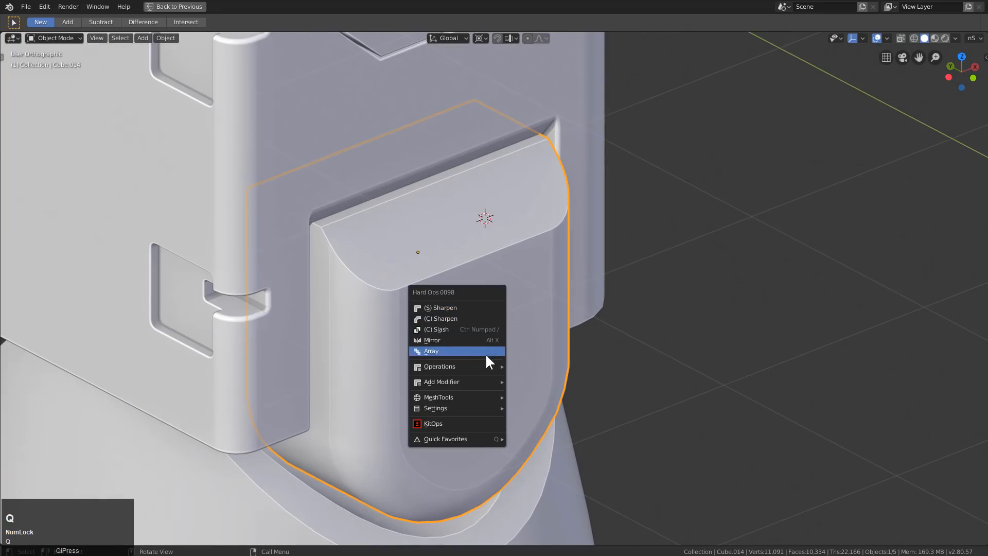
mouse_move(484, 364)
mouse_move(502, 382)
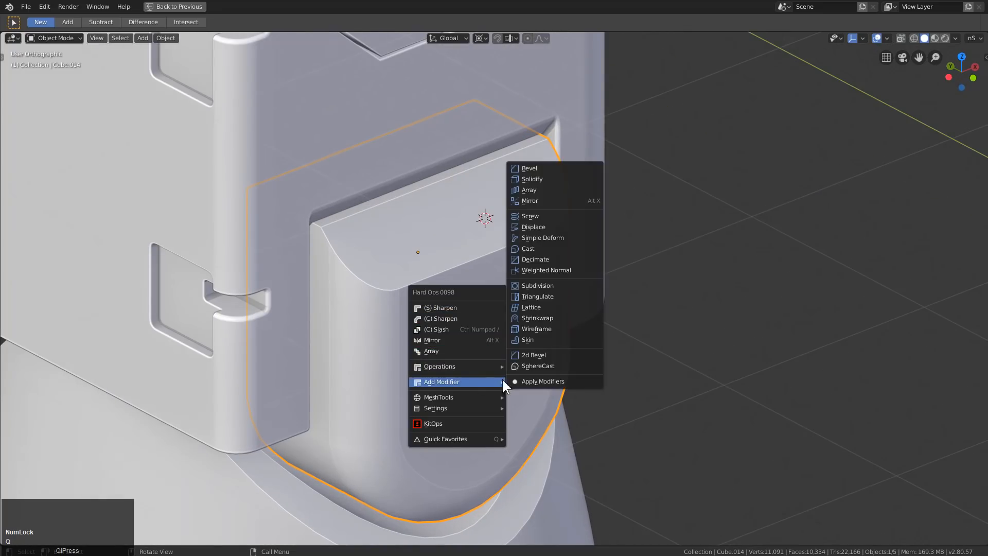
left_click(550, 168, "ctrl")
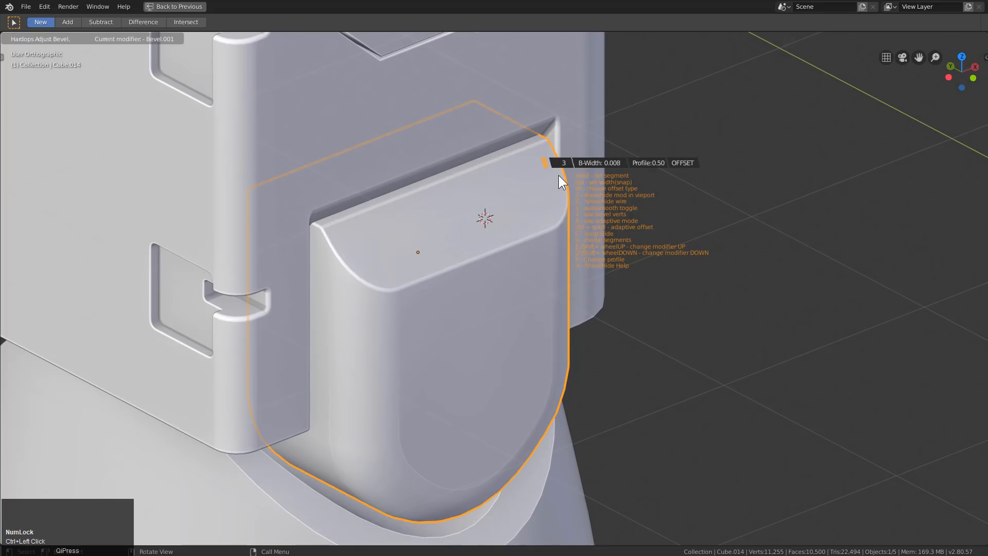
left_click(558, 175)
Display the Cutters collection together with the model in front view and select the curved cutter that shapes the leg's U-shaped recess
middle_click_drag(528, 276, 483, 304)
scroll(455, 302, "down", 2)
key("KP_1")
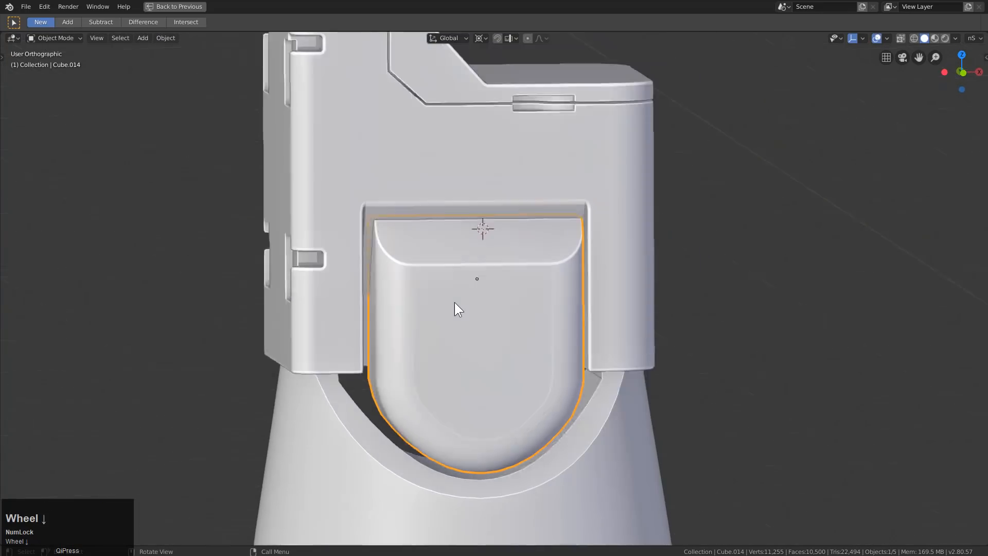
middle_click_drag(446, 345, 378, 298, "shift")
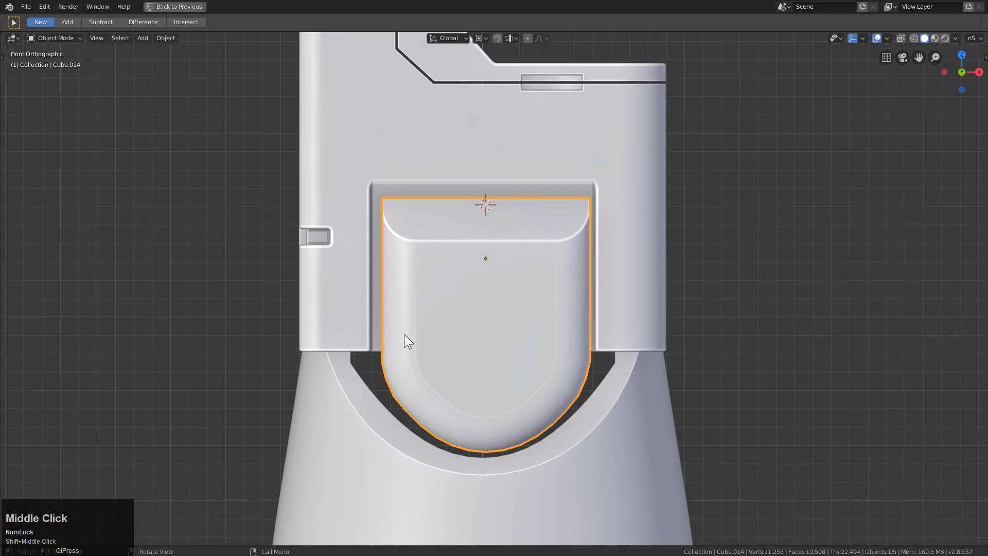
middle_click_drag(404, 336, 400, 300, "shift")
left_click(358, 361)
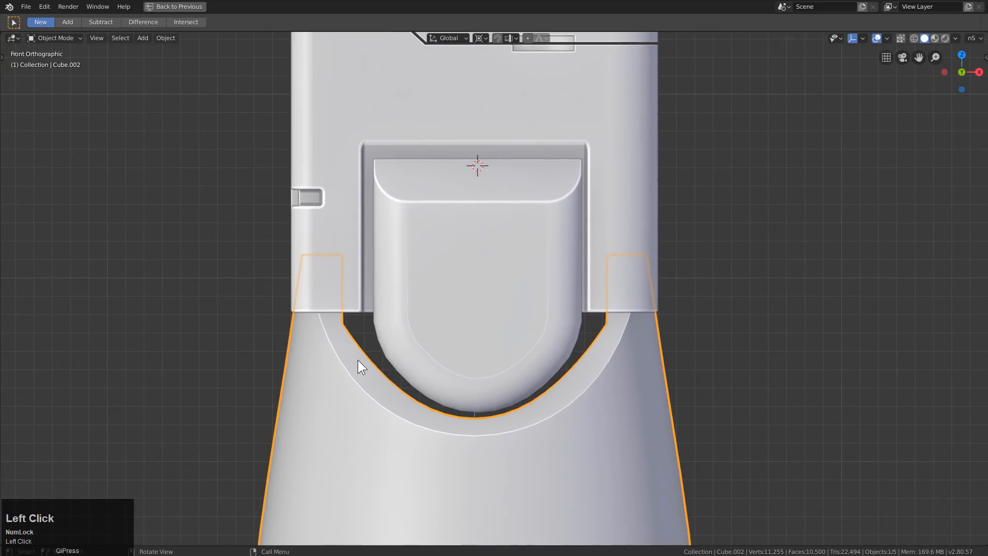
key("alt+h")
key("ctrl+z")
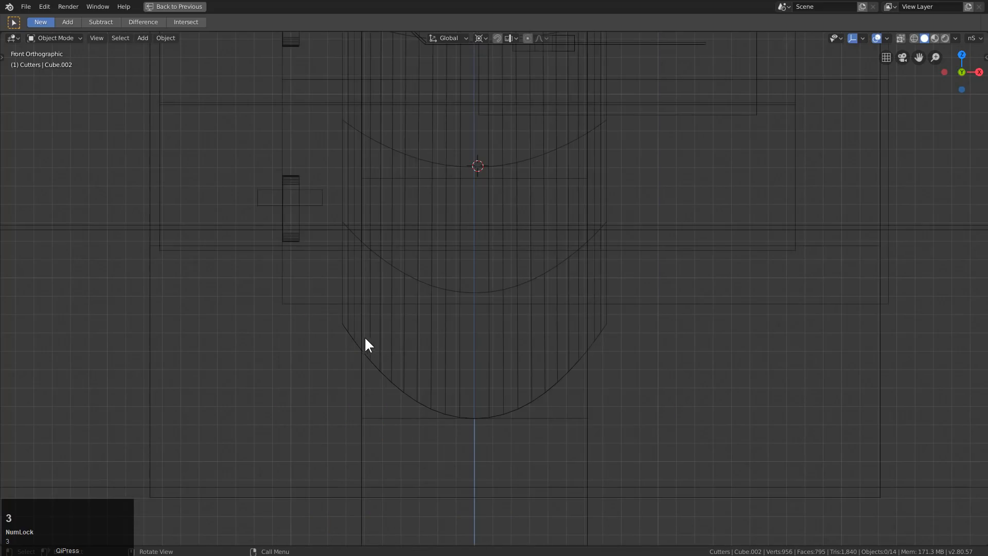
left_click(349, 338)
key("shift+1")
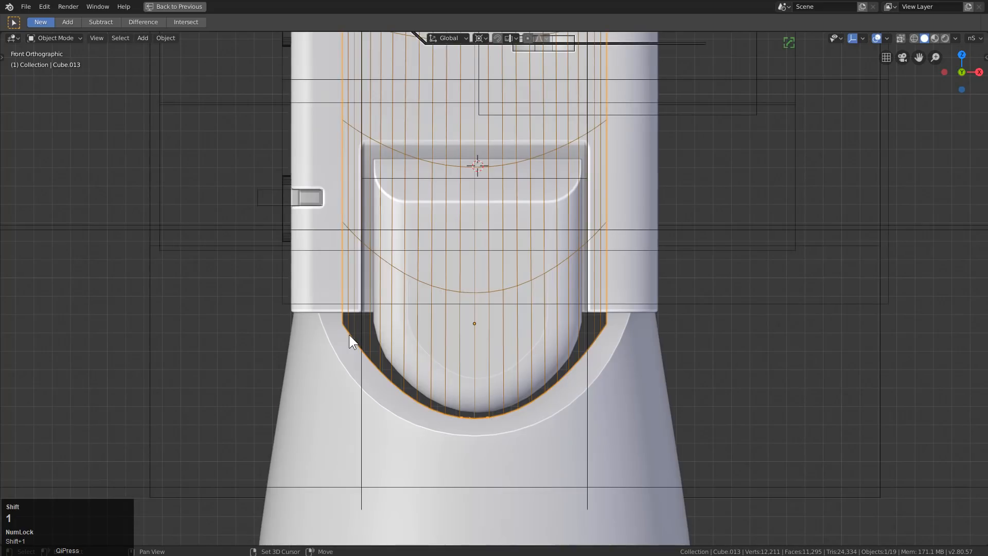
Remove the hard-edge marking from the cutter's left corner edge so that side of the recess becomes rounded
scroll(371, 339, "up", 2)
key("Tab")
middle_click_drag(348, 351, 327, 340)
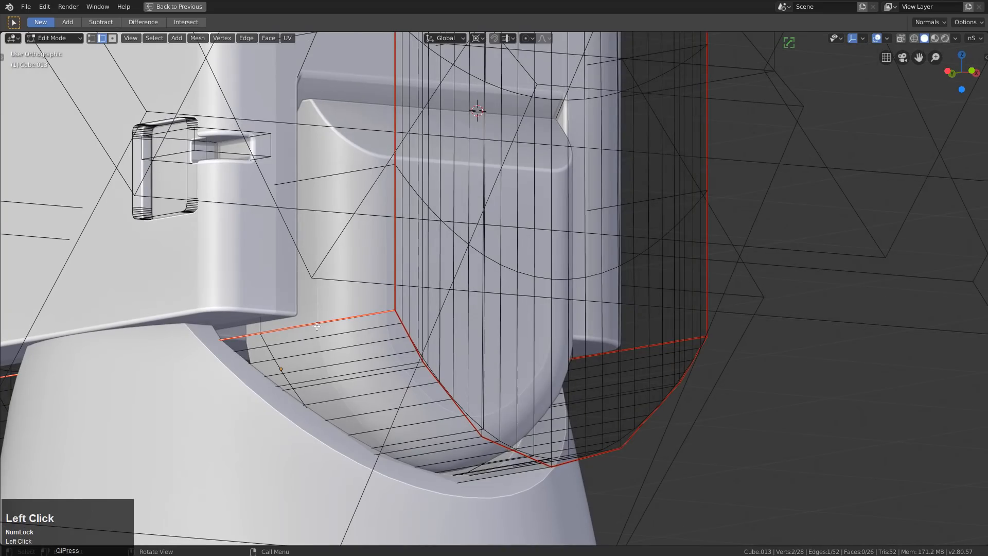
key("q")
left_click(366, 304)
middle_click_drag(367, 309, 335, 351)
key("Tab")
scroll(329, 321, "down", 1)
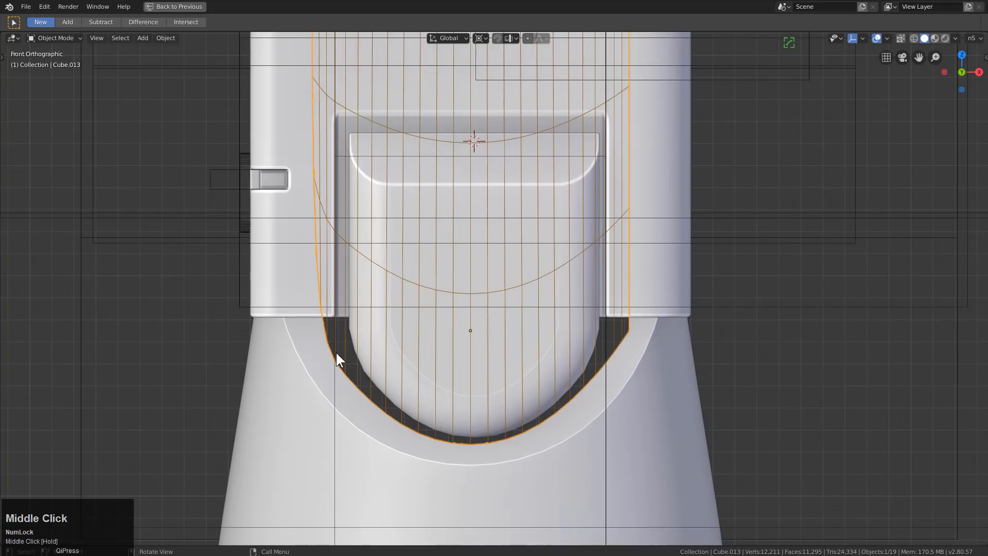
Move the cutter's softened left corner edge outward along X to widen the recess
key("Tab")
key("Tab")
key("Tab")
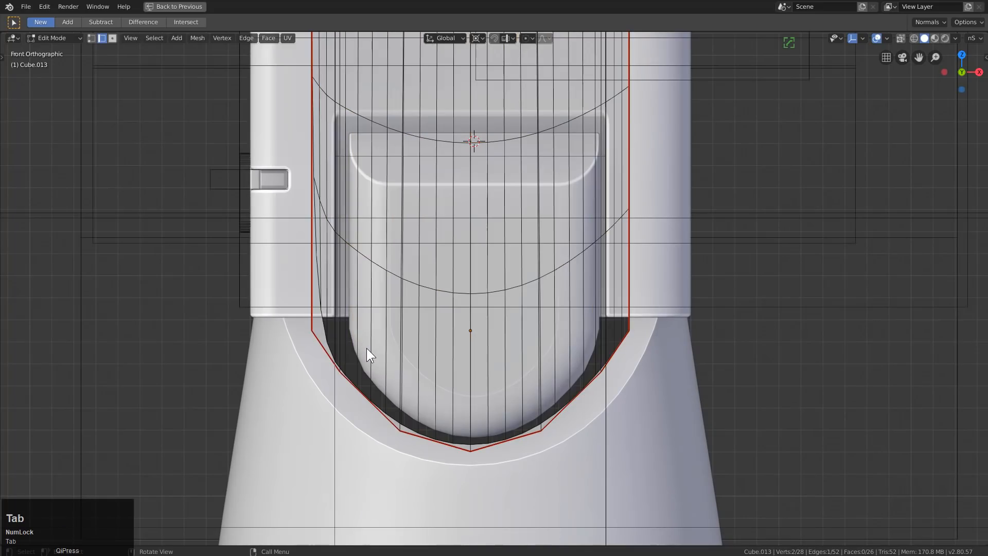
key("g")
key("x")
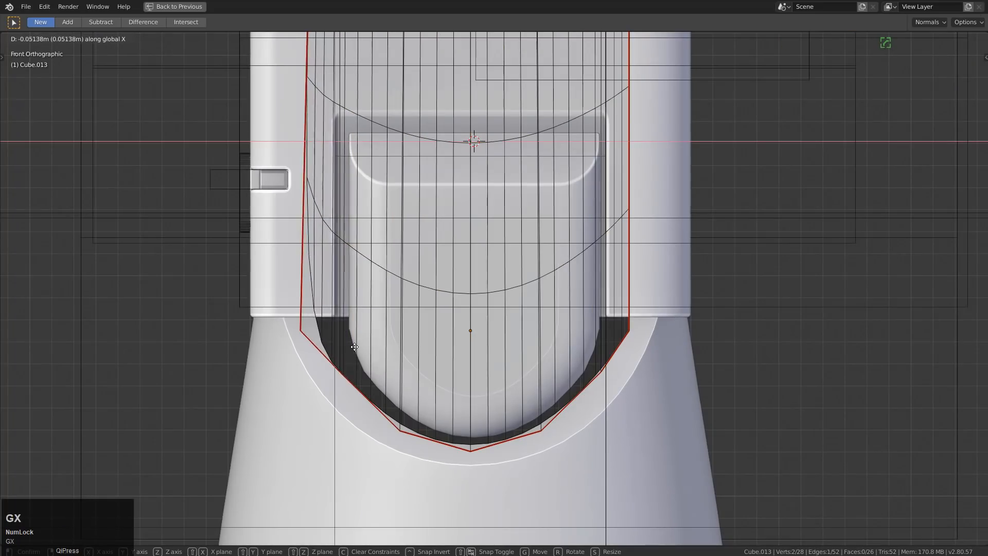
left_click(349, 344)
key("Tab")
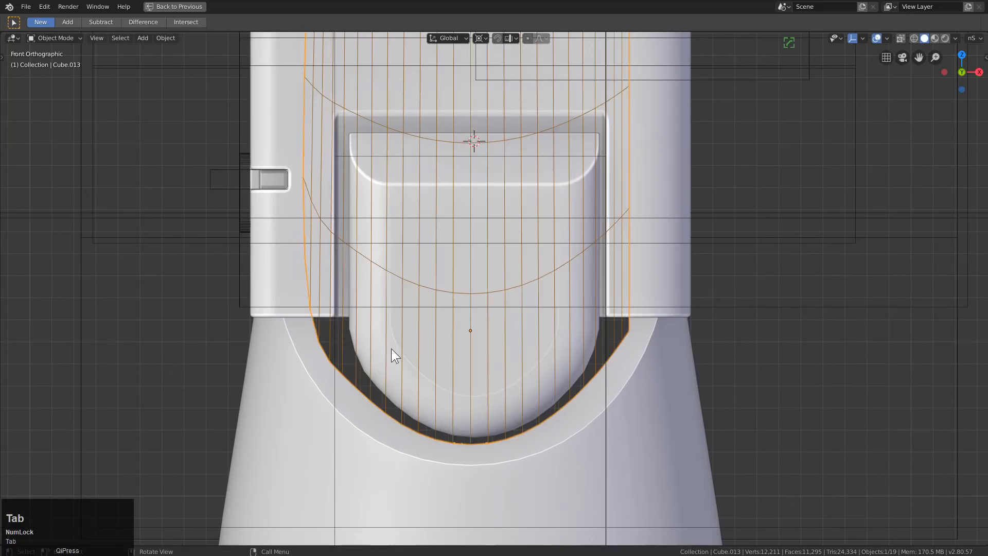
Mirror the cutter along X so both sides of the recess have the same rounded curve
middle_click_drag(392, 349, 408, 335)
key("x")
left_click(314, 316)
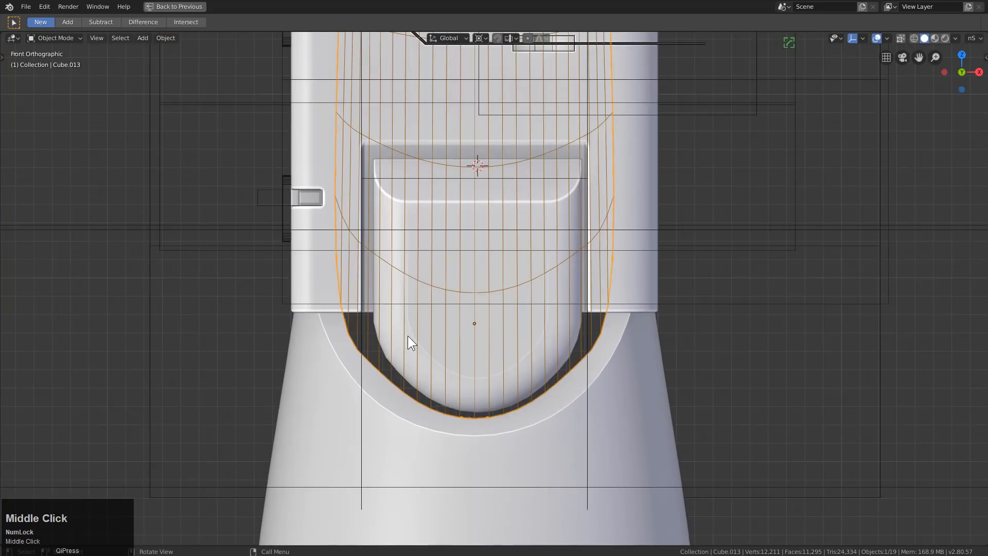
Try shifting the mirrored cutter's selected side edge along X, and undo the last shift
scroll(406, 336, "up", 2)
key("Tab")
key("g")
key("x")
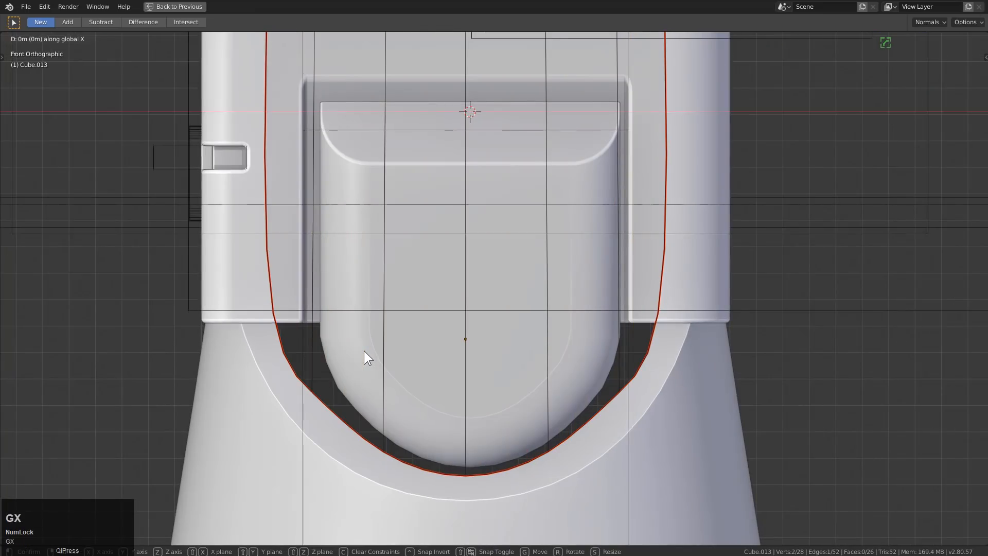
left_click(364, 349)
middle_click_drag(364, 350, 340, 356)
key("g")
key("x")
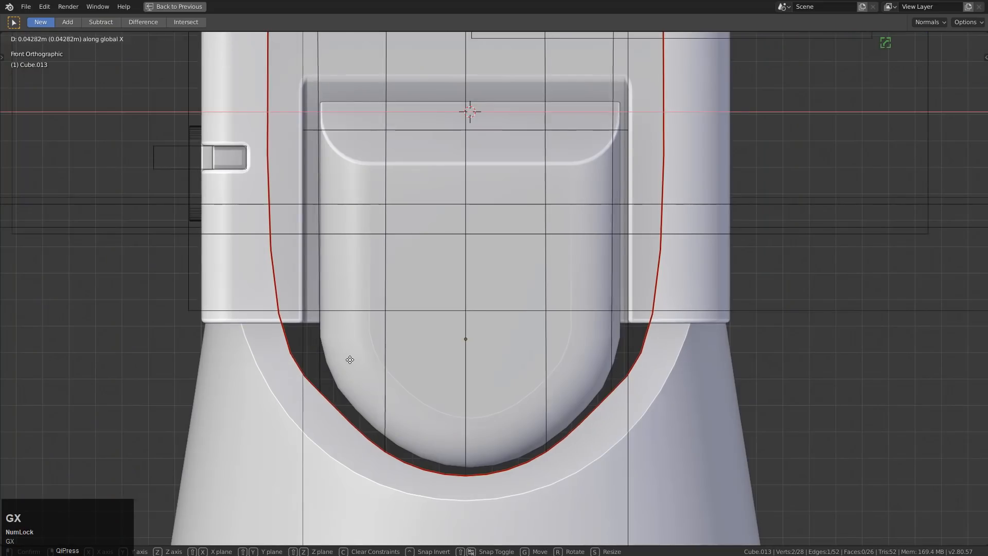
left_click(335, 363)
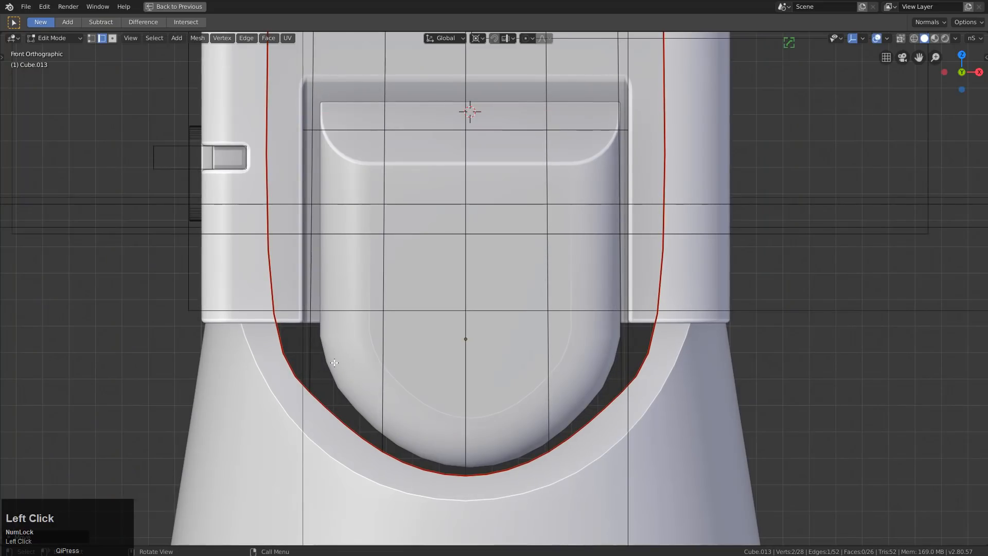
key("ctrl+z")
Select the cutter's upper side edge and move it up along Z to smooth the curve of the leg's recess
middle_click_drag(318, 362, 331, 332)
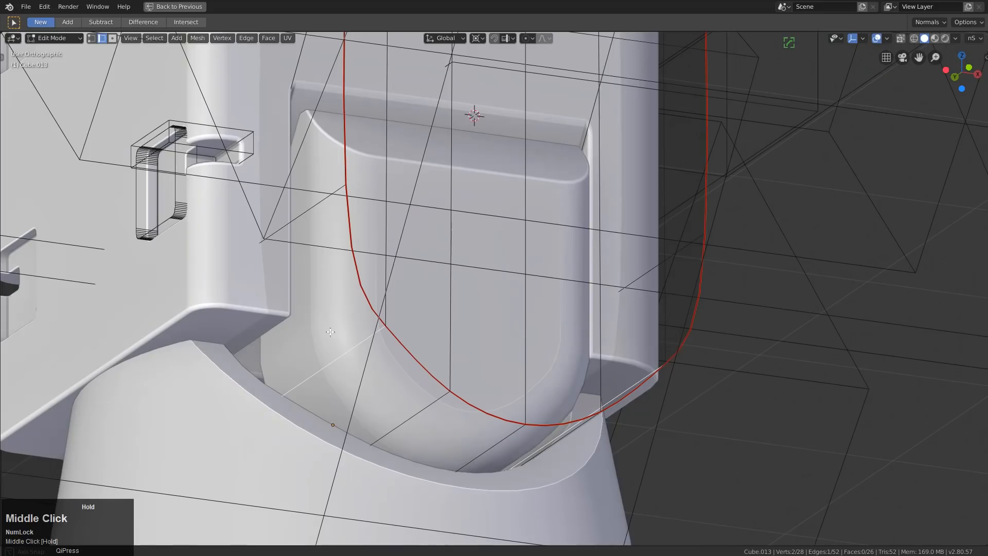
left_click(282, 230)
key("g")
key("g")
key("Escape")
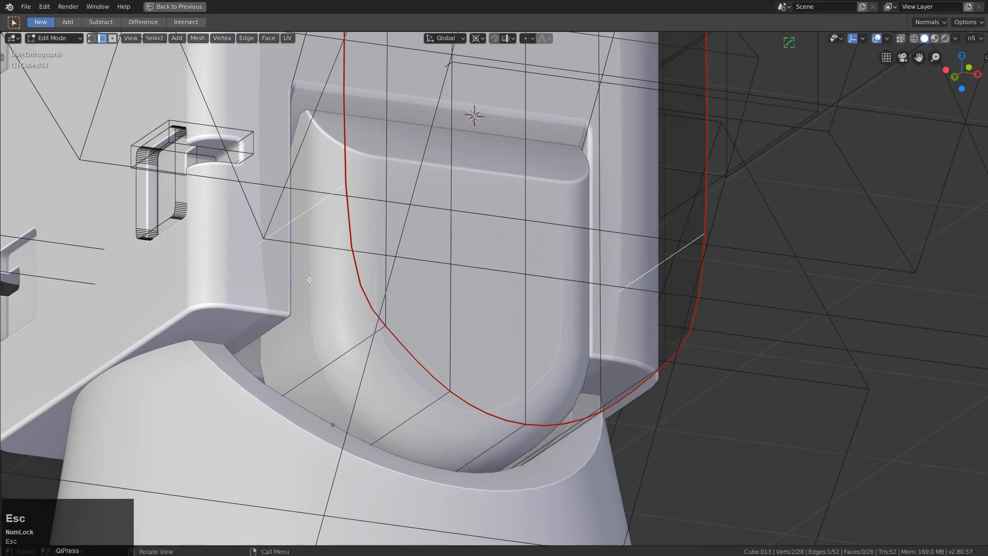
key("g")
key("z")
left_click(320, 304)
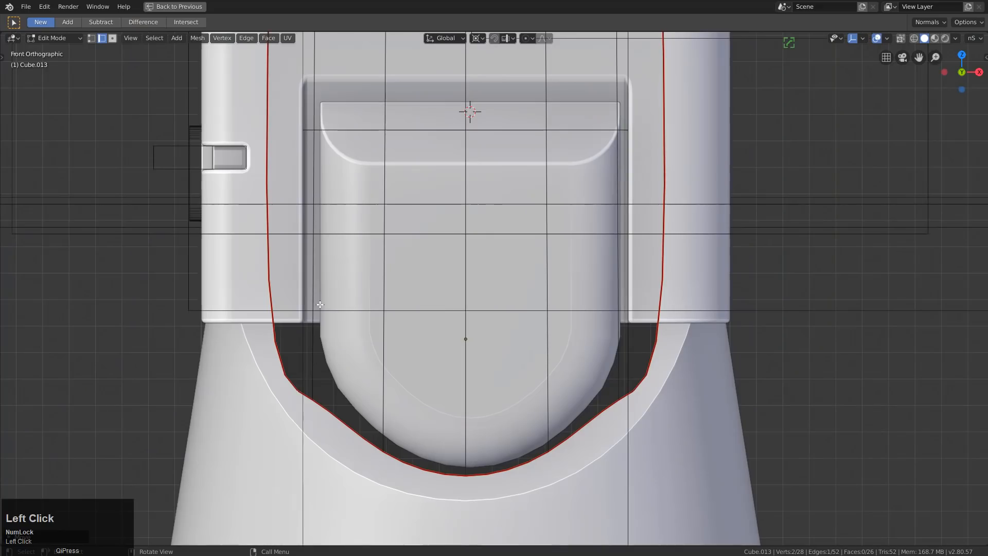
key("g")
key("z")
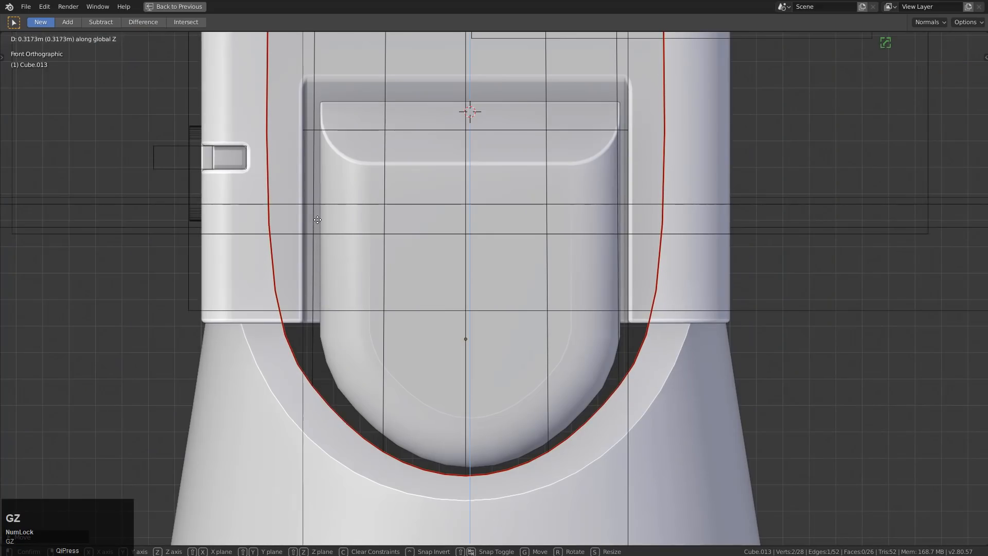
left_click(319, 213)
Finish editing the cutter and display only the main model collection
key("Tab")
scroll(444, 298, "down", 2)
middle_click_drag(444, 298, 433, 304, "shift")
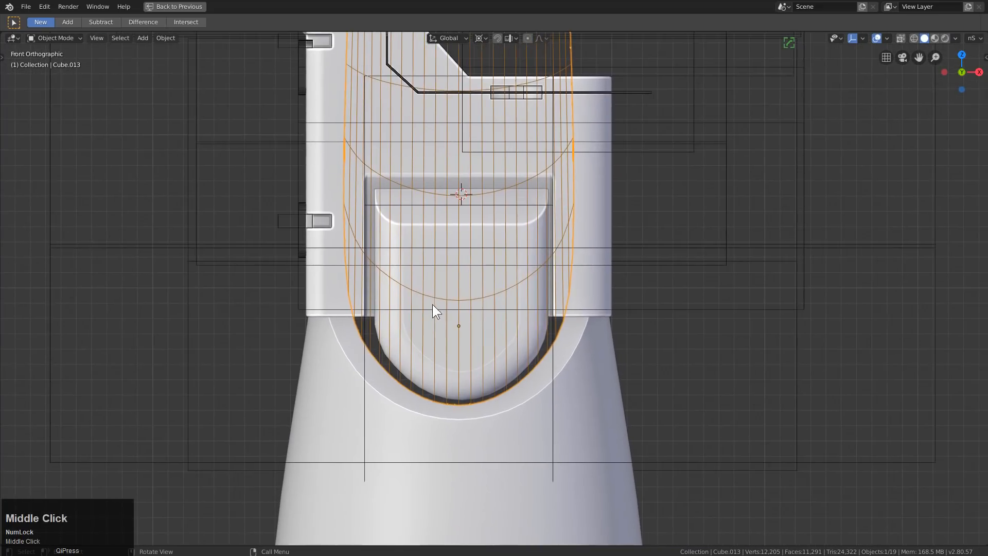
scroll(410, 305, "down", 2)
key("1")
middle_click_drag(489, 339, 527, 289)
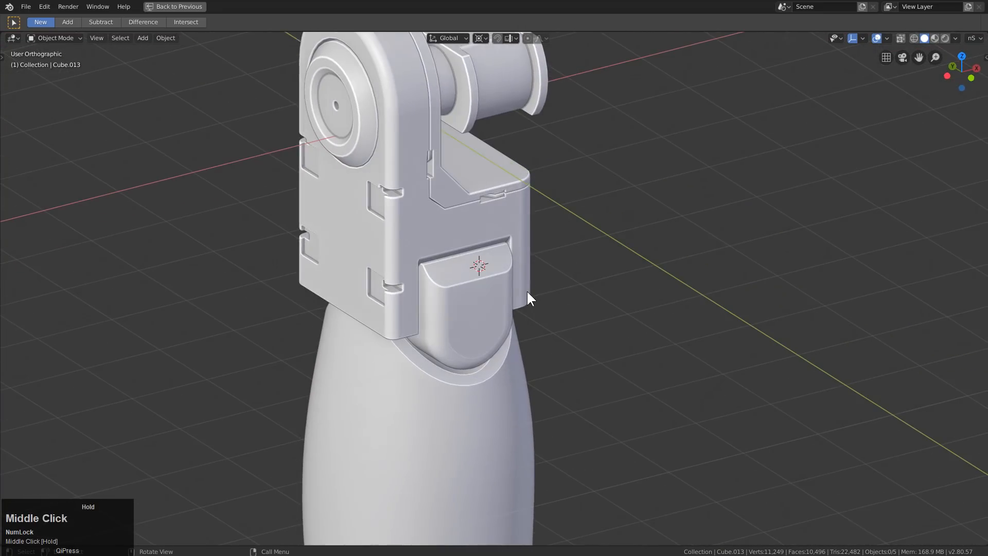
Add a cube at the 3D cursor in the right view and rotate it about 45°
left_click(528, 290)
key("KP_3")
key("shift+a")
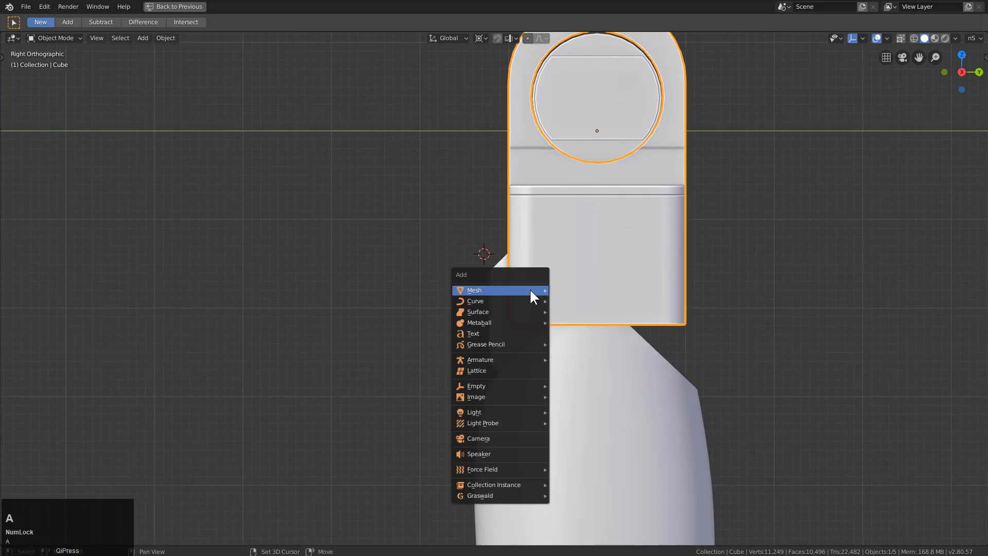
mouse_move(532, 289)
left_click(586, 300)
key("r")
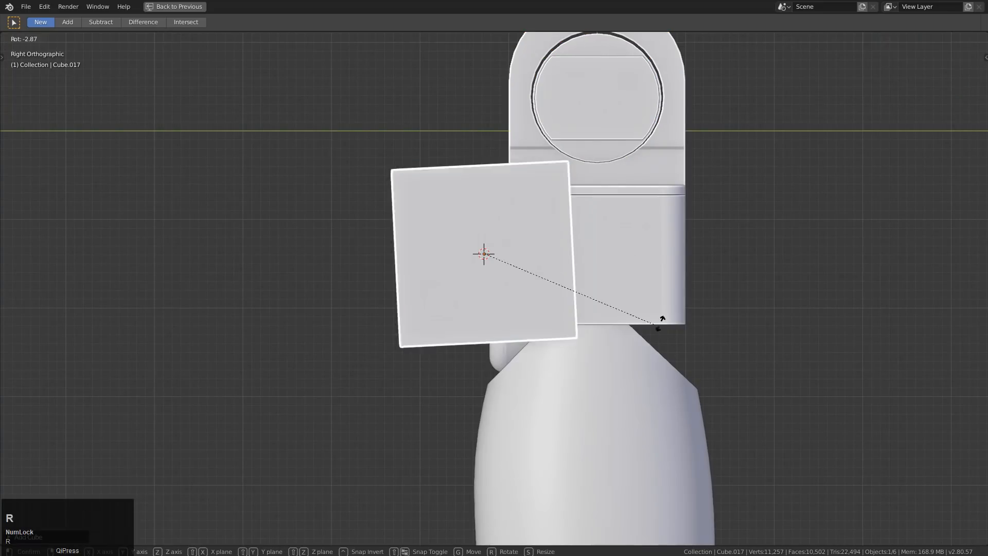
left_click(593, 238)
Move the rotated cube onto the knee housing's lower front corner and stretch it along X past the housing's width
key("g")
left_click(574, 318)
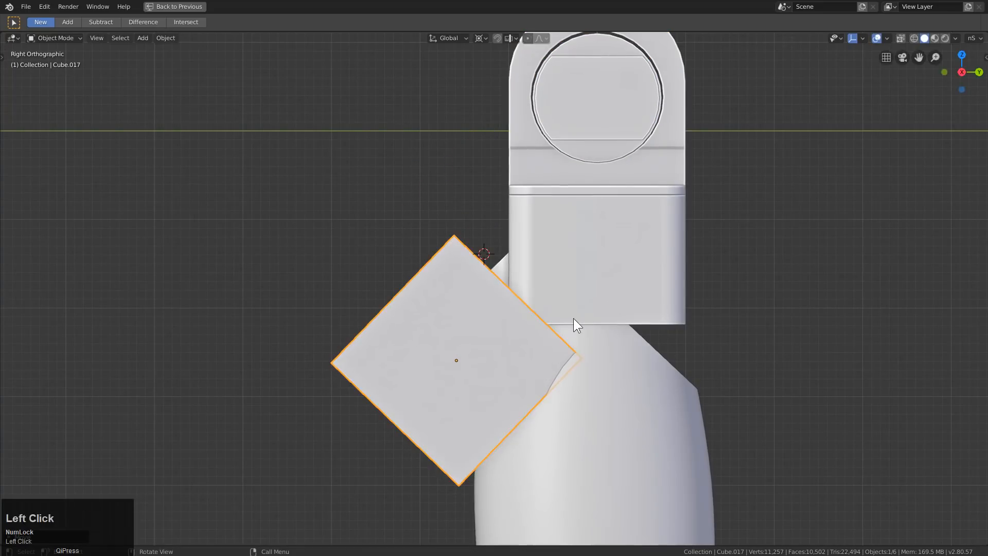
key("g")
left_click(577, 322)
key("g")
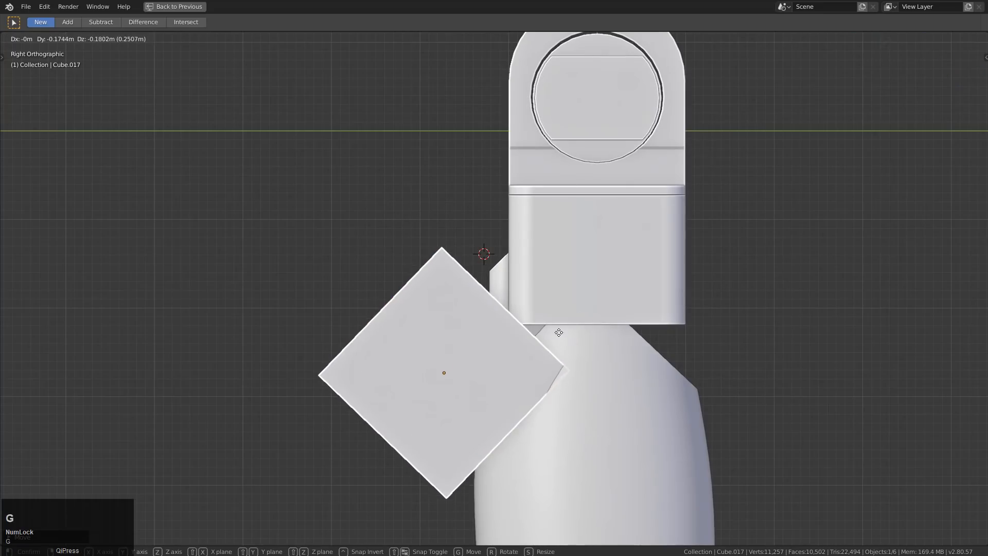
left_click(565, 321)
middle_click_drag(517, 313, 534, 338)
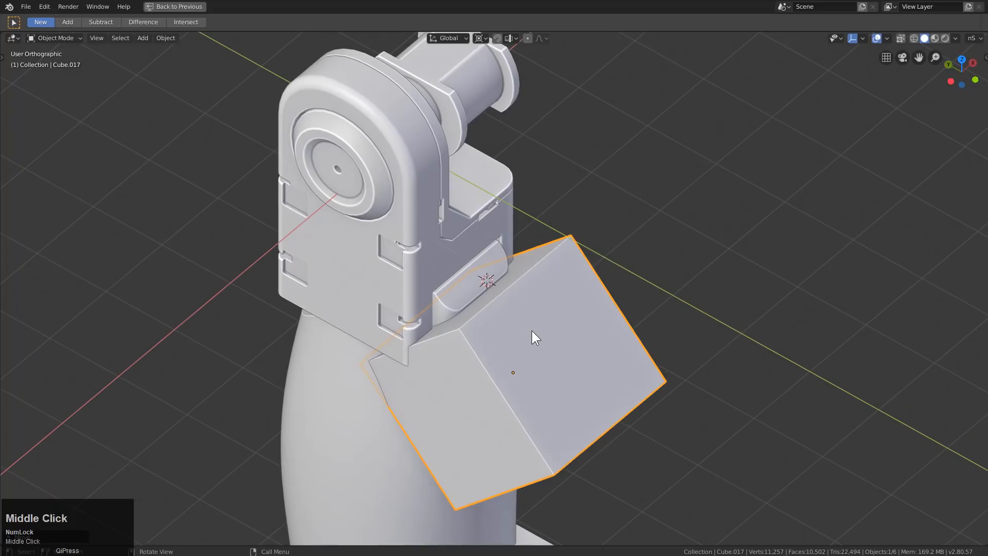
key("s")
key("x")
left_click(623, 344)
scroll(399, 304, "up", 1)
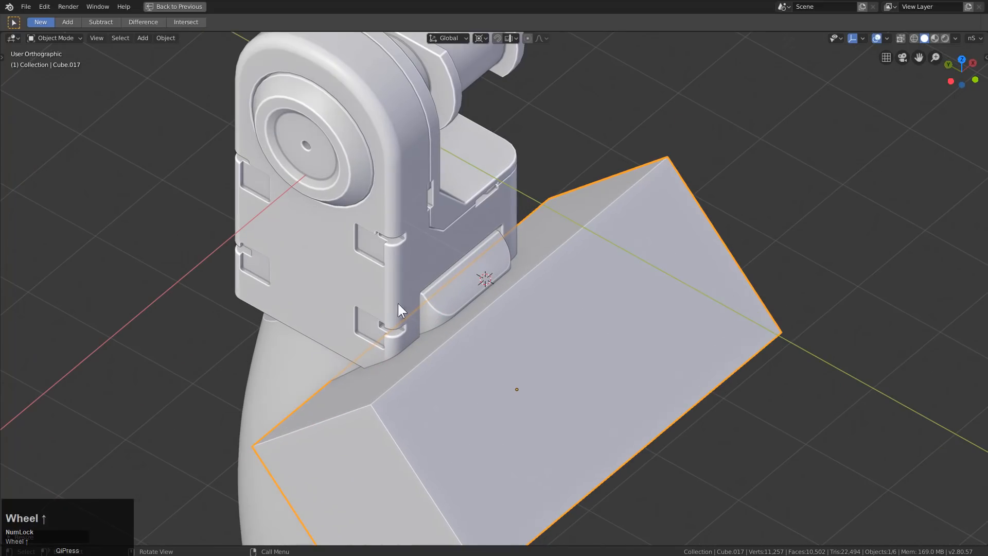
Cut the rotated cube from the knee housing with a Hard Ops Difference boolean to chamfer its lower front edge
left_click(350, 354, "shift")
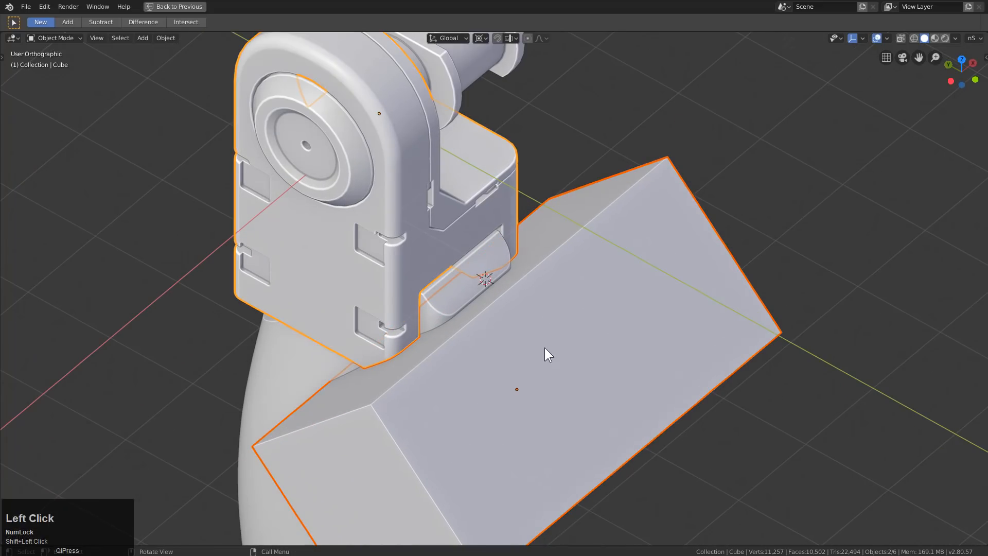
key("q")
left_click(523, 369)
Display the boolean cutters with the model and select the rotated cube that chamfers the knee housing's lower front edge
middle_click_drag(515, 368, 616, 334)
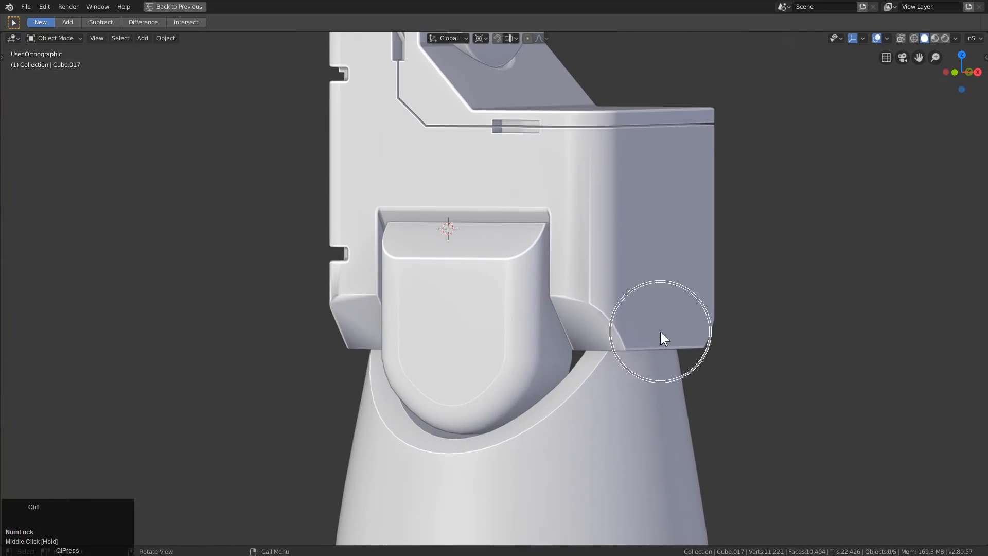
key("3")
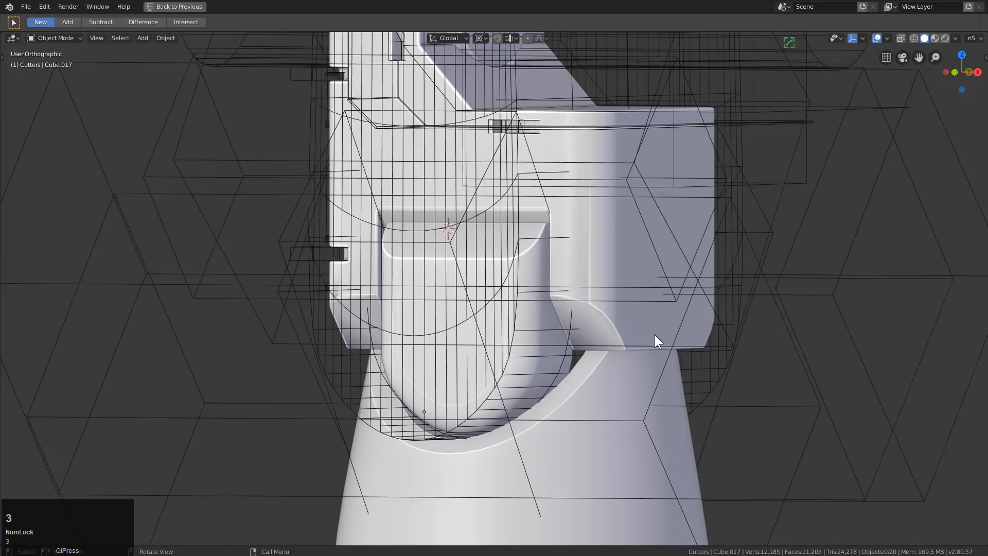
left_click(283, 342)
middle_click_drag(351, 353, 271, 366)
middle_click_drag(458, 327, 632, 305)
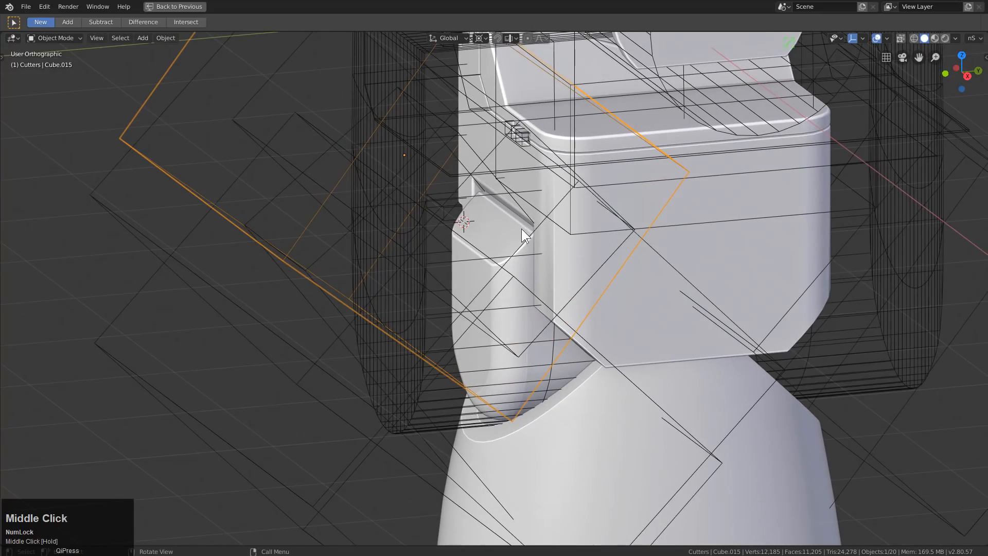
middle_click_drag(522, 230, 726, 212)
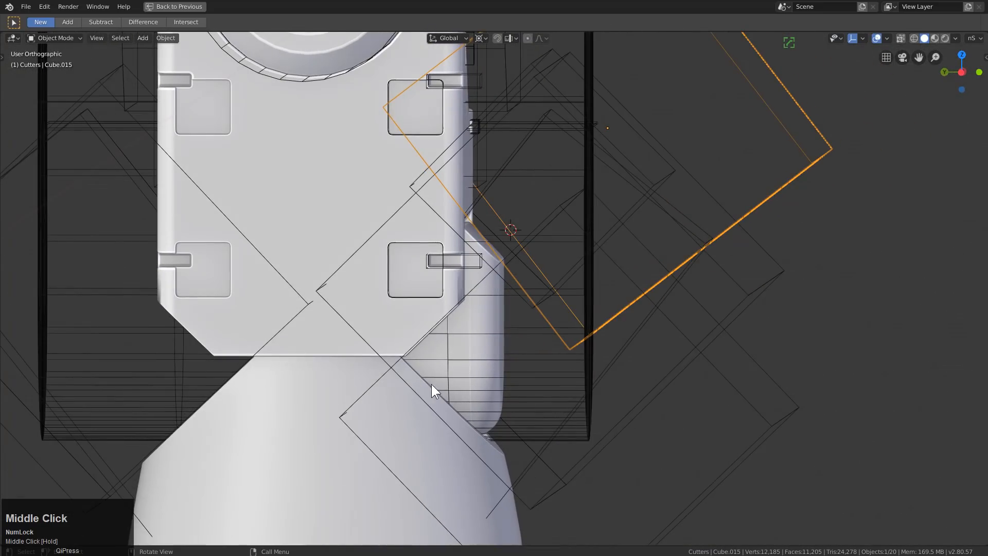
left_click(428, 401)
left_click(357, 400)
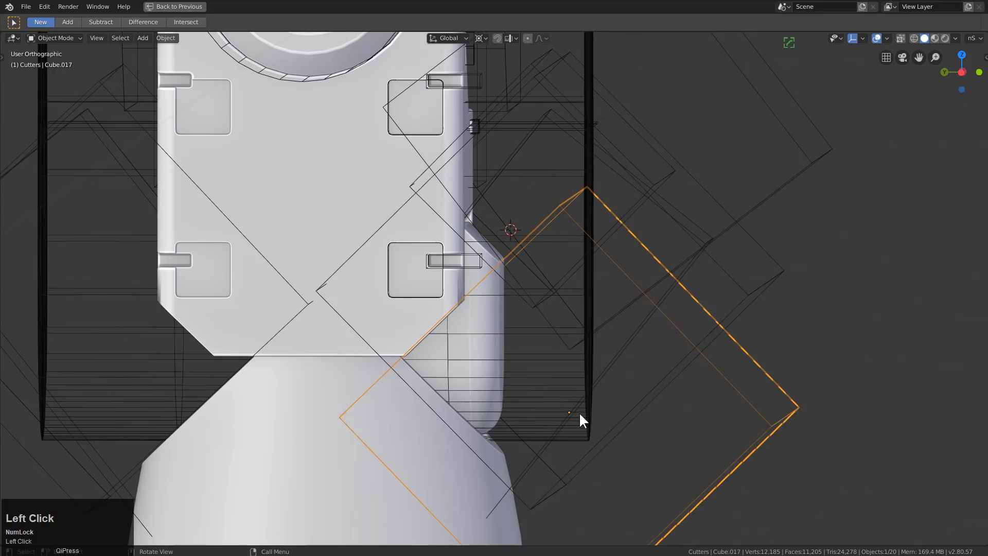
key("r")
key("Escape")
scroll(582, 394, "up", 5)
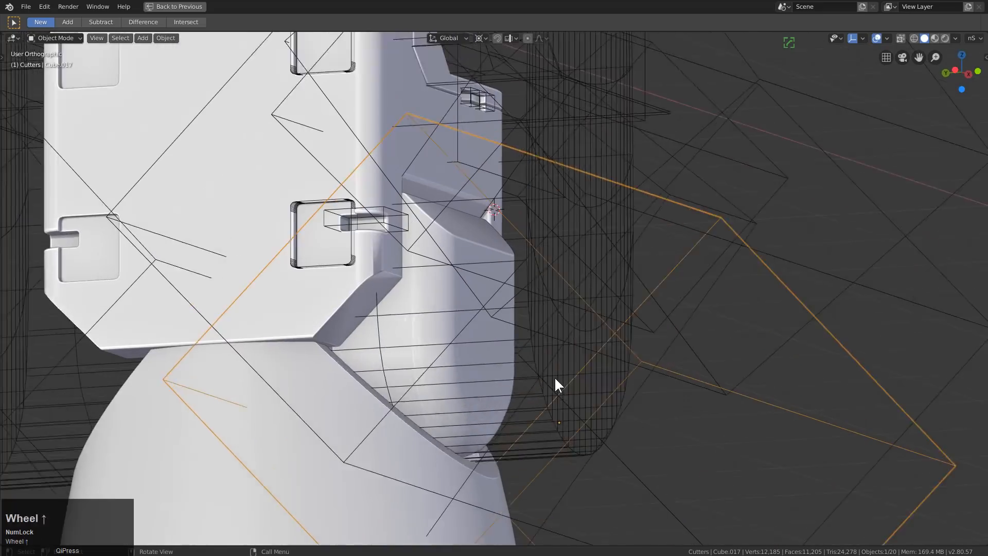
key("g")
key("z")
left_click(660, 414)
key("r")
key("x")
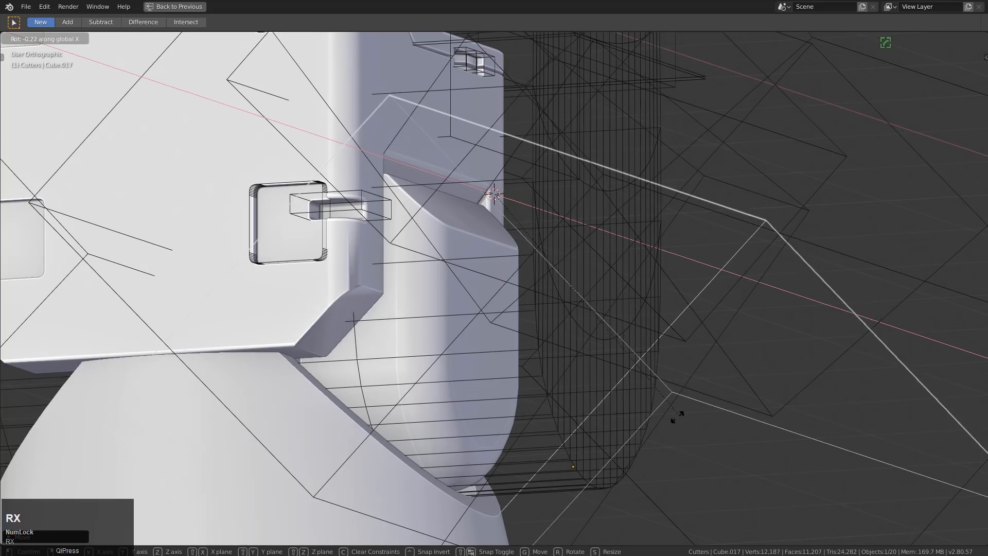
left_click(438, 342)
Move the knee housing's last Boolean modifier below the hops mirror and final Bevel modifiers
left_click(353, 281)
key("ctrl+grave")
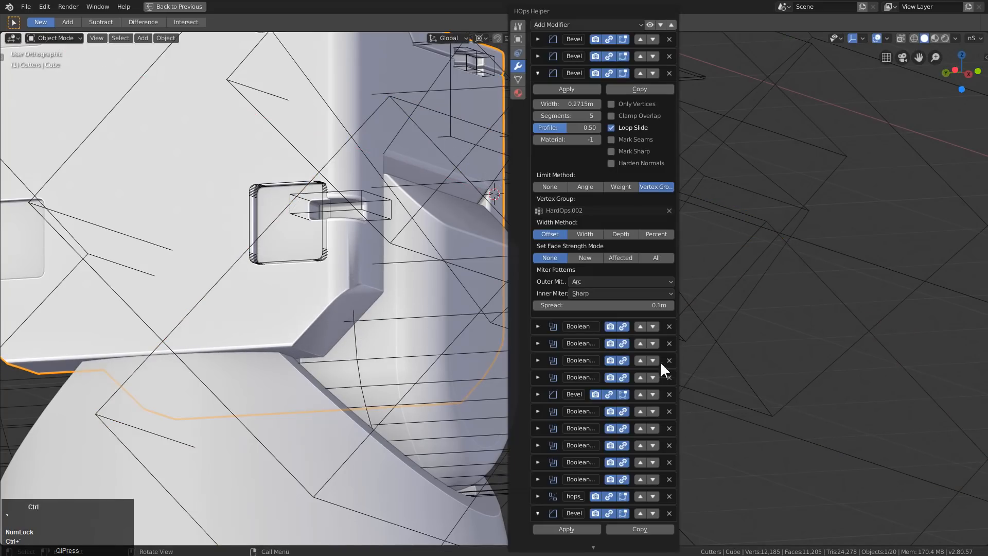
left_click(671, 24)
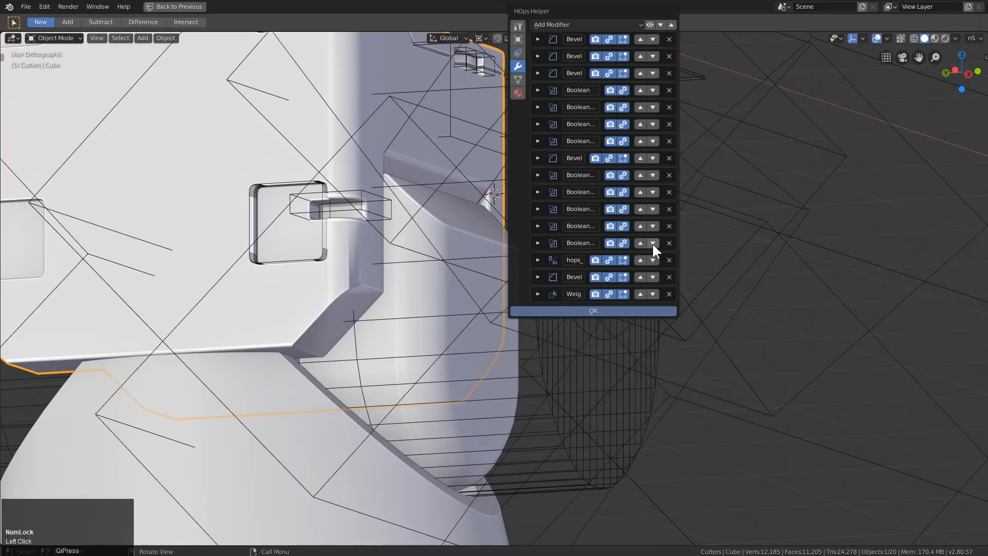
left_click(623, 243)
left_click(654, 243)
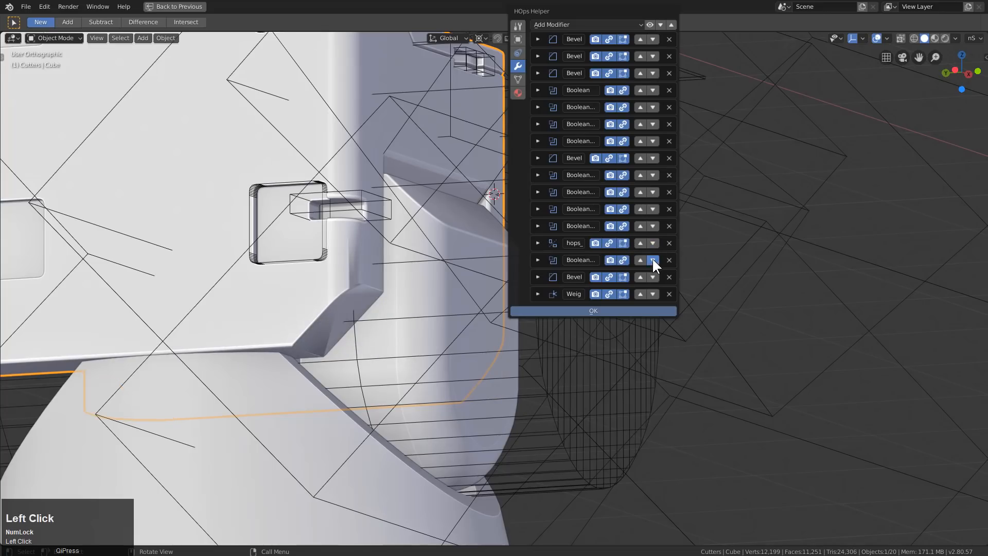
left_click(654, 260)
Enable Keep Sharp on the housing's weighted normal modifier and return the last Boolean above the hops mirror and final Bevel
left_click(538, 294)
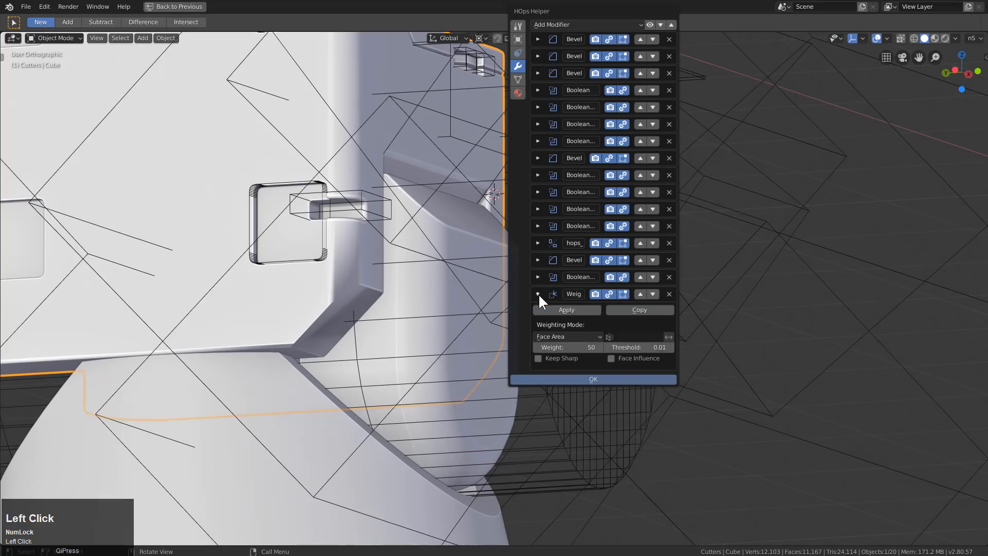
left_click(538, 358)
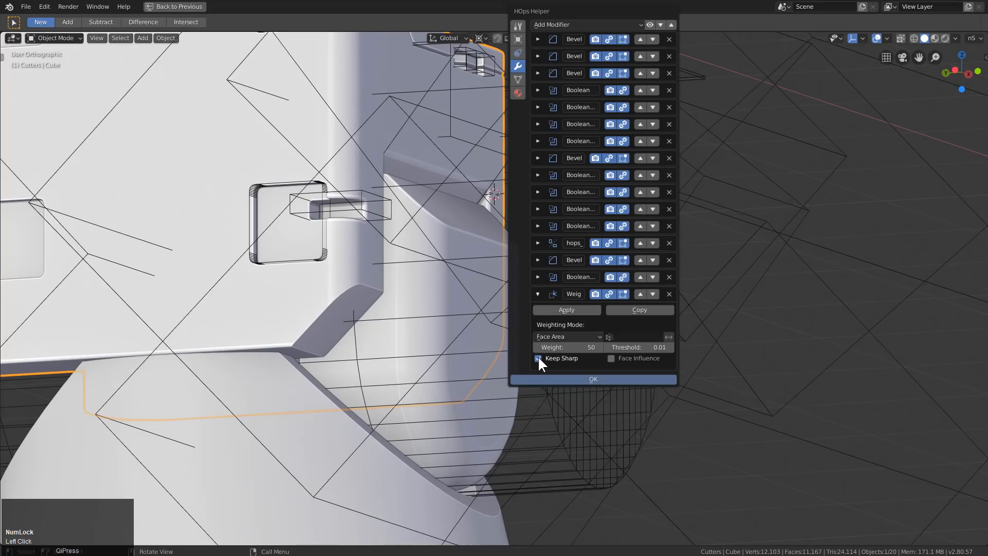
left_click(640, 277)
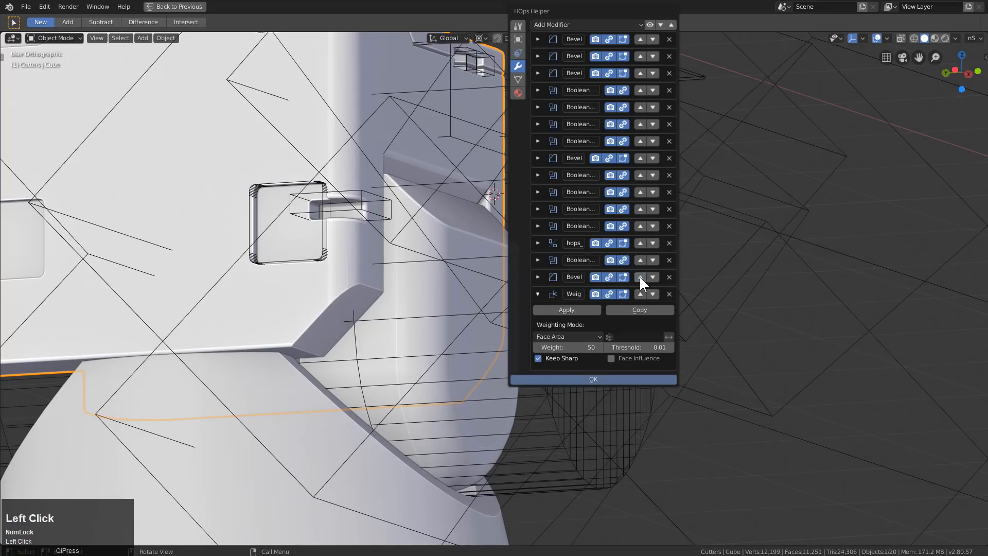
left_click(641, 260)
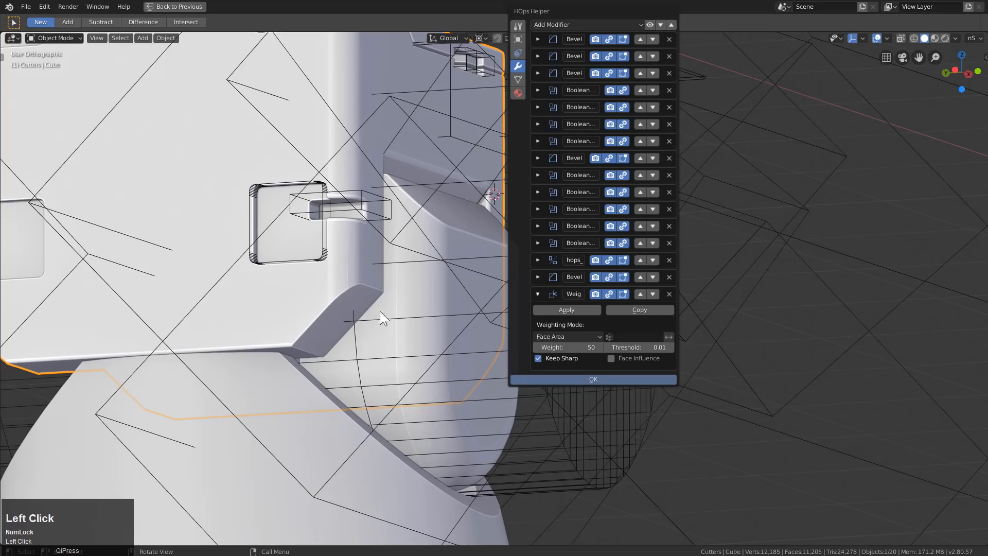
Display only the main model and examine the knee housing and lower leg from the front and sides
scroll(351, 281, "up", 3)
scroll(323, 259, "down", 6)
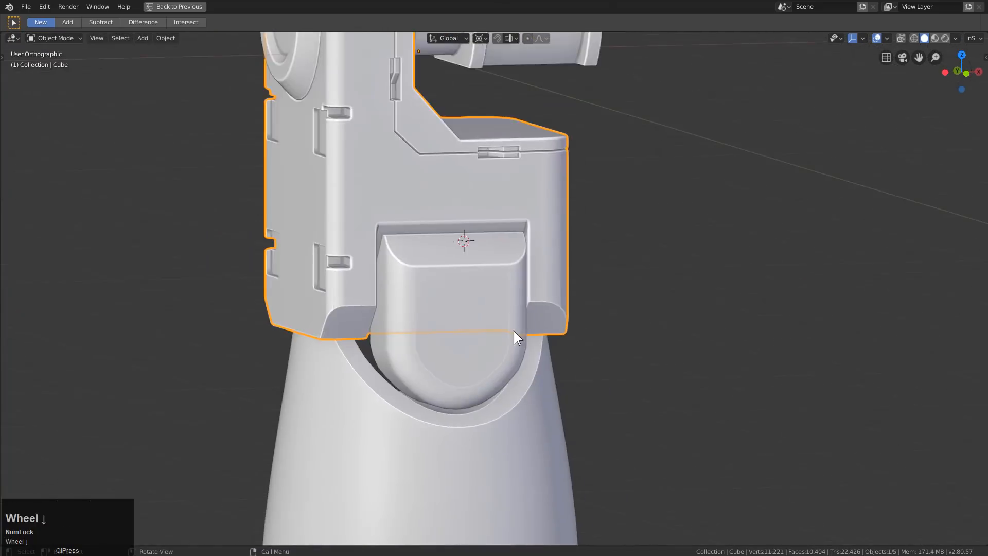
scroll(468, 323, "down", 5)
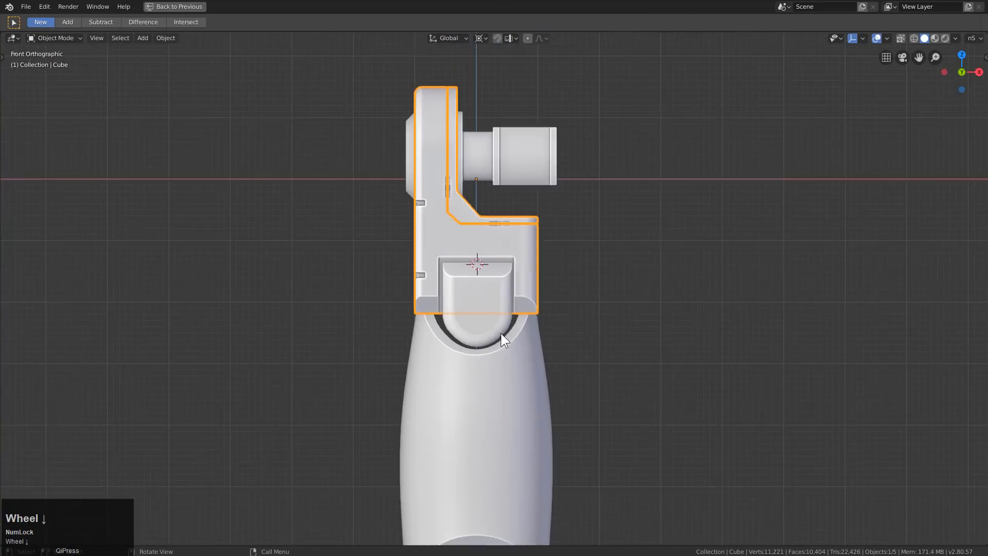
middle_click_drag(463, 313, 576, 376)
left_click(406, 369)
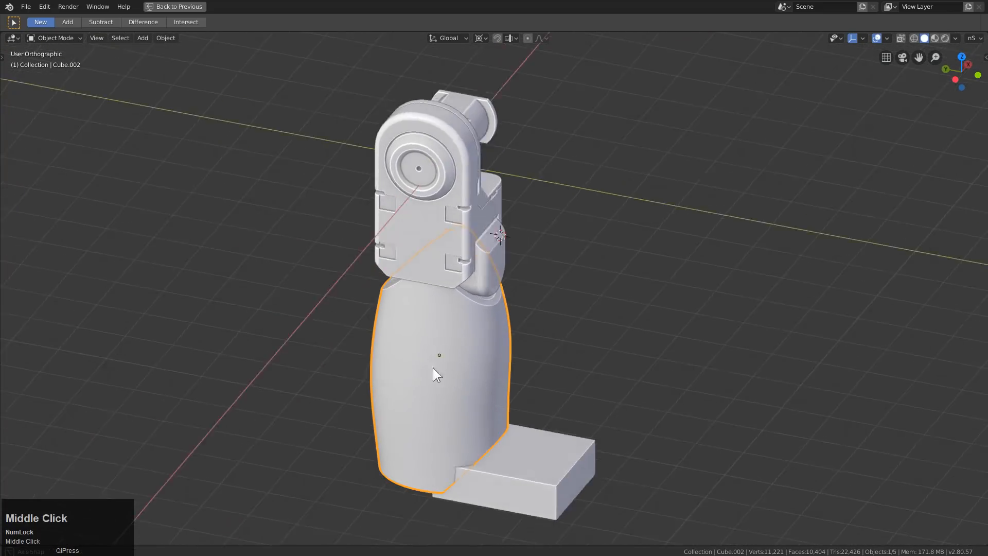
middle_click_drag(434, 368, 536, 390)
scroll(503, 375, "up", 2)
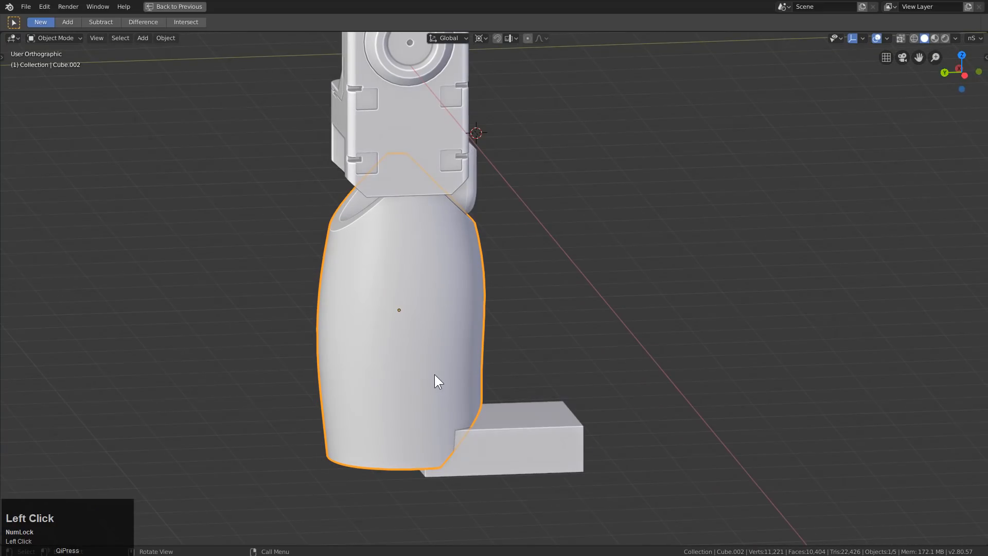
Set the 3D cursor near the leg's lower front corner in the right view and add a cube there
key("KP_3")
scroll(515, 451, "up", 2)
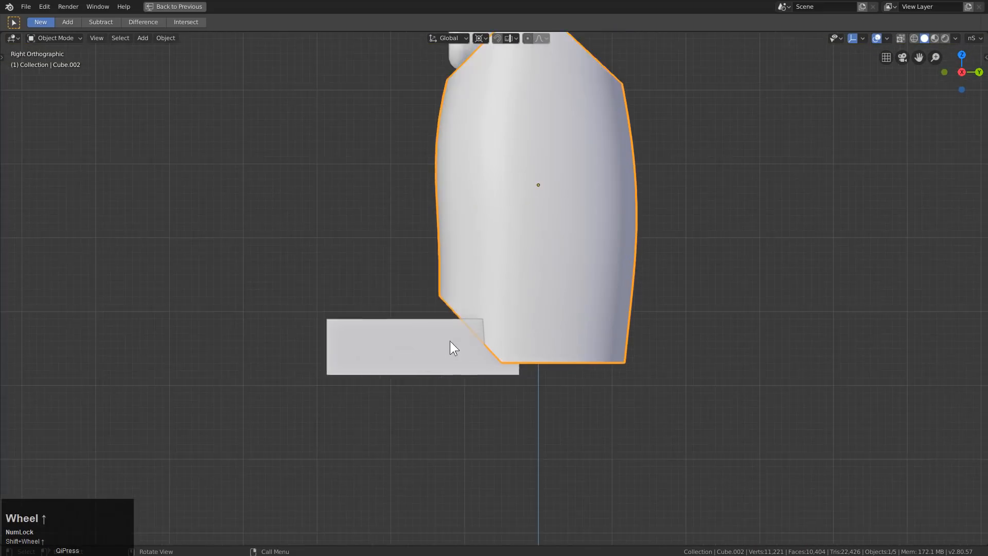
right_click(497, 363, "shift")
key("shift+a")
mouse_move(516, 363)
mouse_move(495, 337)
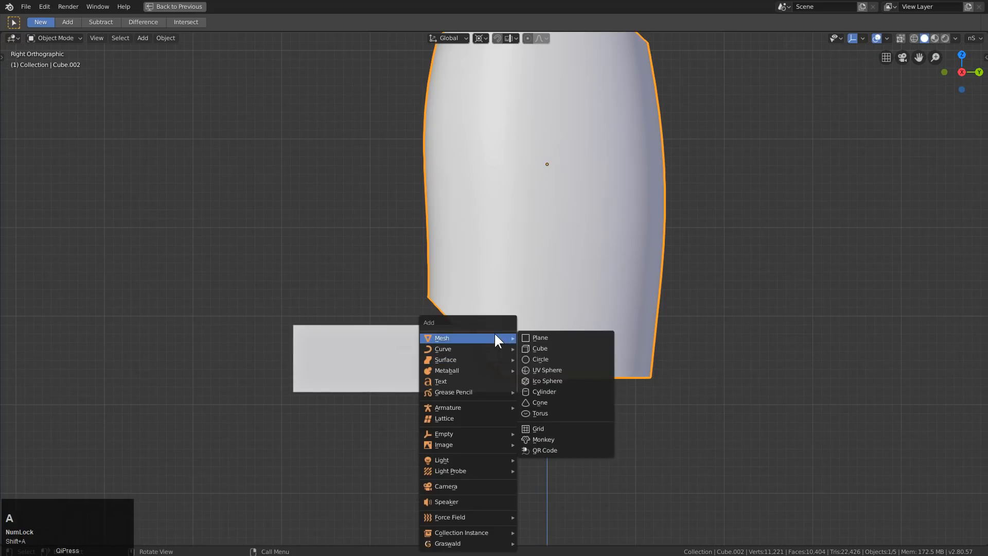
left_click(540, 348)
Flatten the cube along Z to roughly the foot block's height and shift it over the block's rear end
key("g")
key("s")
key("z")
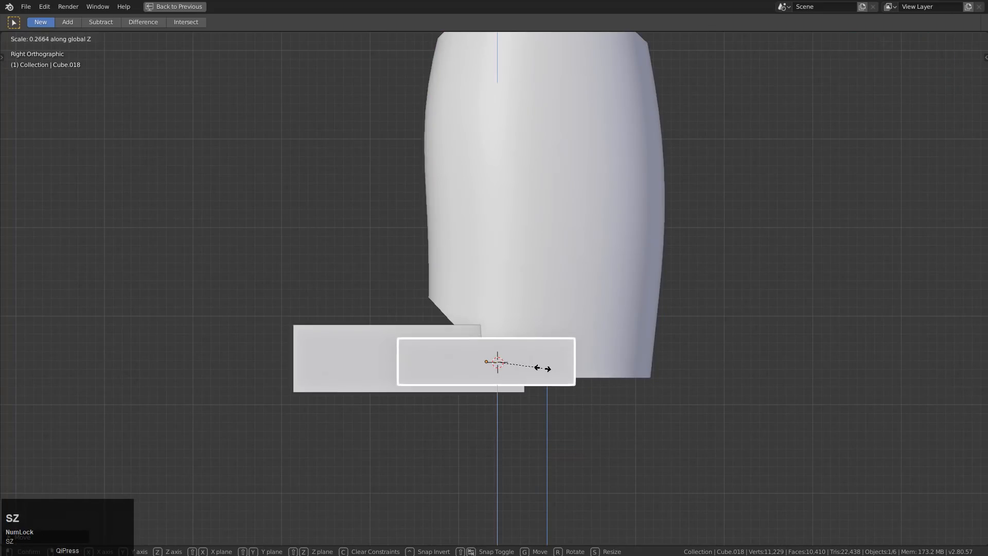
key("g")
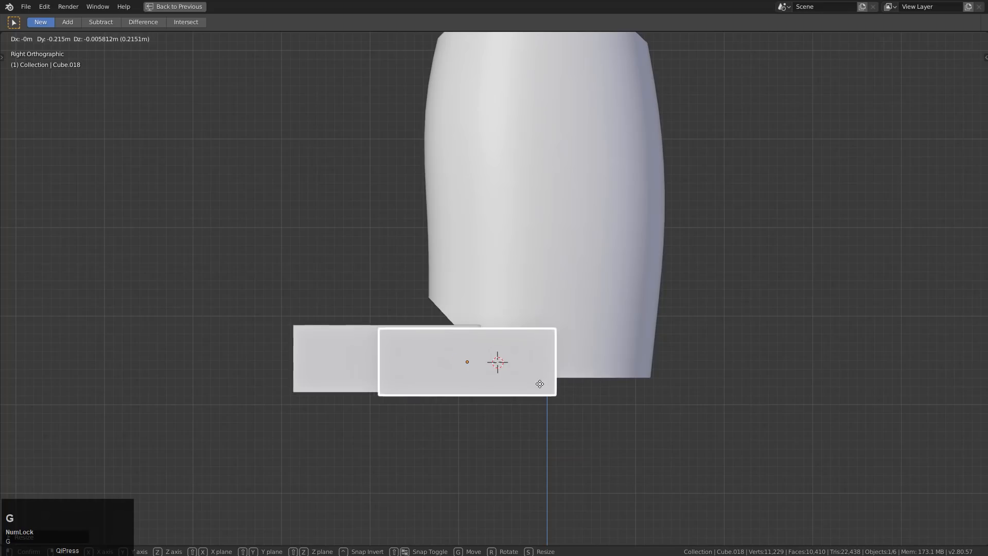
left_click(541, 382)
Move the cube along X toward the middle of the leg
middle_click_drag(541, 378, 590, 409)
key("g")
key("x")
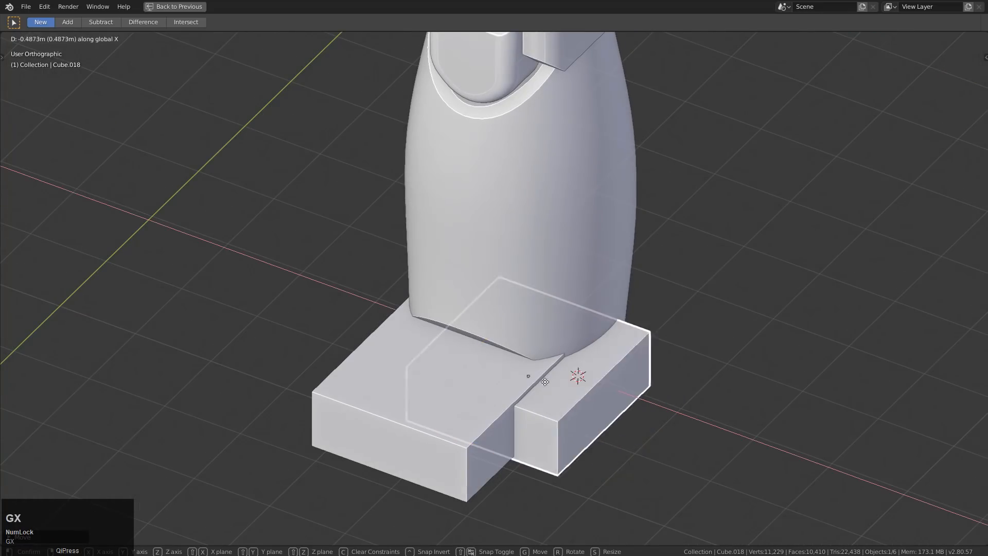
key("s")
key("x")
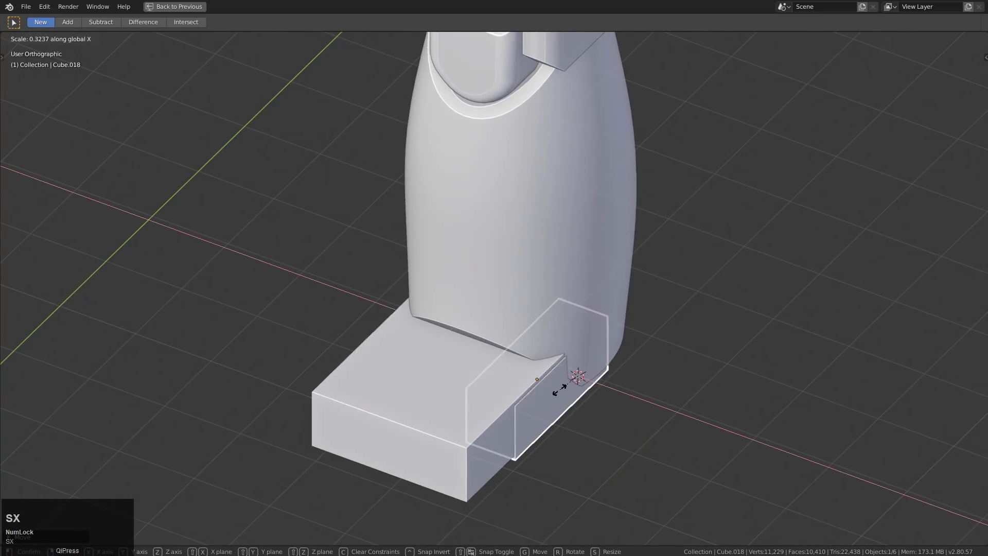
right_click(584, 392)
Set the transform pivot to Median Point and stretch the cube along X past both sides of the leg
key("period")
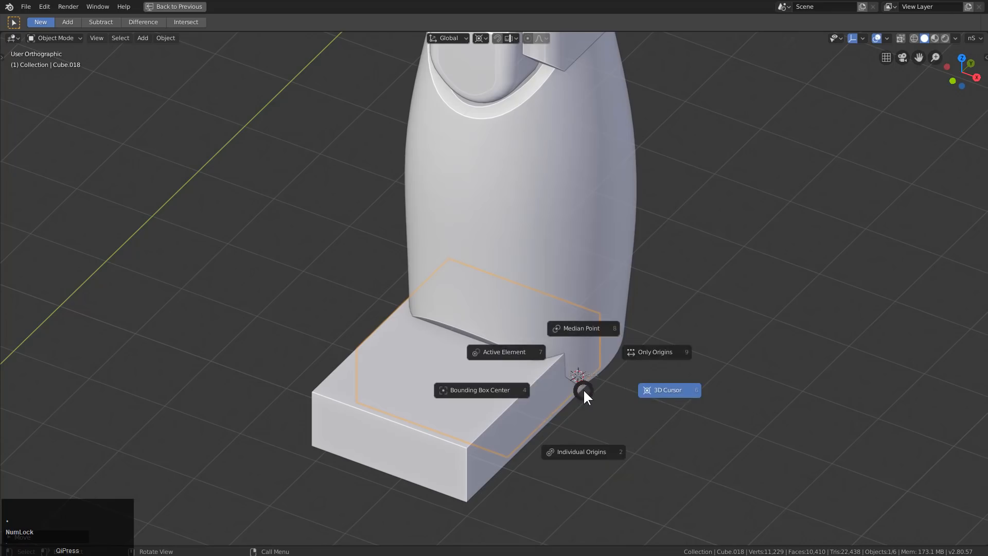
left_click(594, 332)
key("s")
key("x")
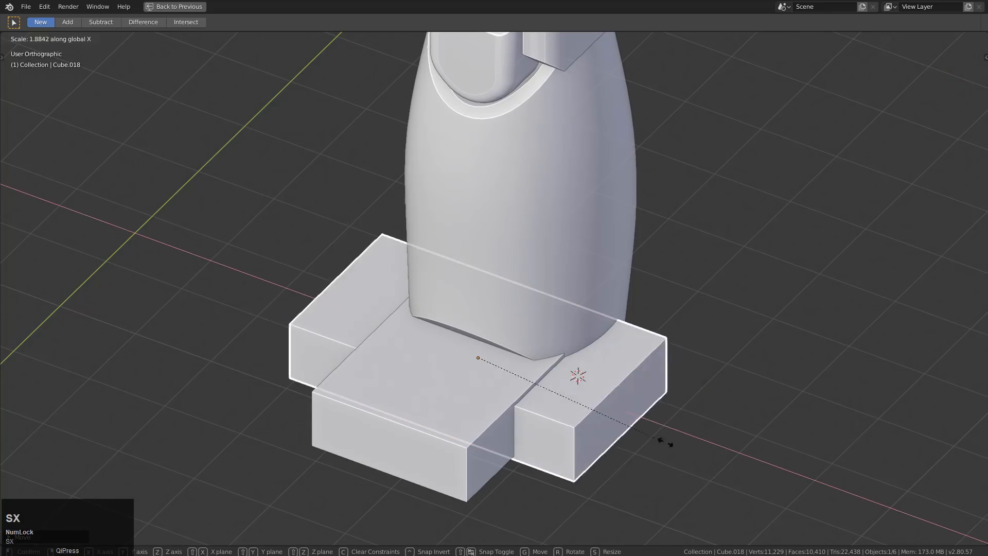
left_click(728, 451)
Bevel the cube's upper rear edge with a single segment and apply the cube's scale
middle_click_drag(728, 451, 572, 388)
scroll(573, 388, "up", 1)
key("Tab")
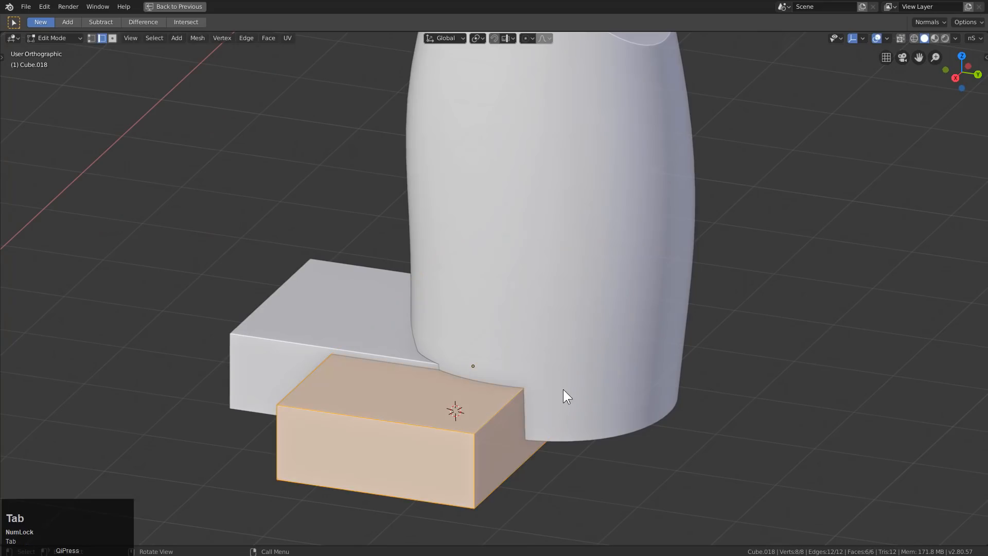
key("2")
left_click(552, 412)
key("ctrl+b")
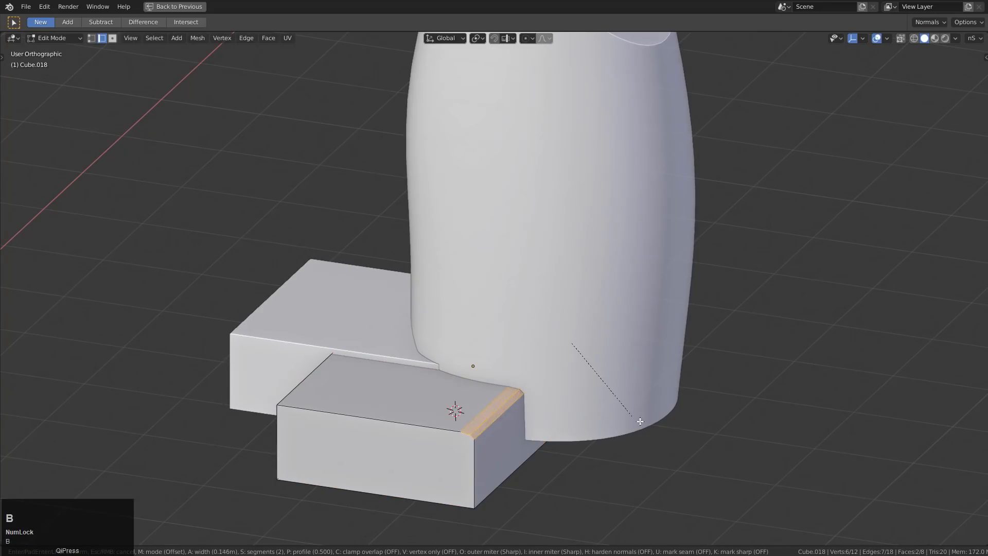
scroll(644, 426, "down", 1)
left_click(645, 426)
key("Tab")
key("ctrl+a")
left_click(585, 398)
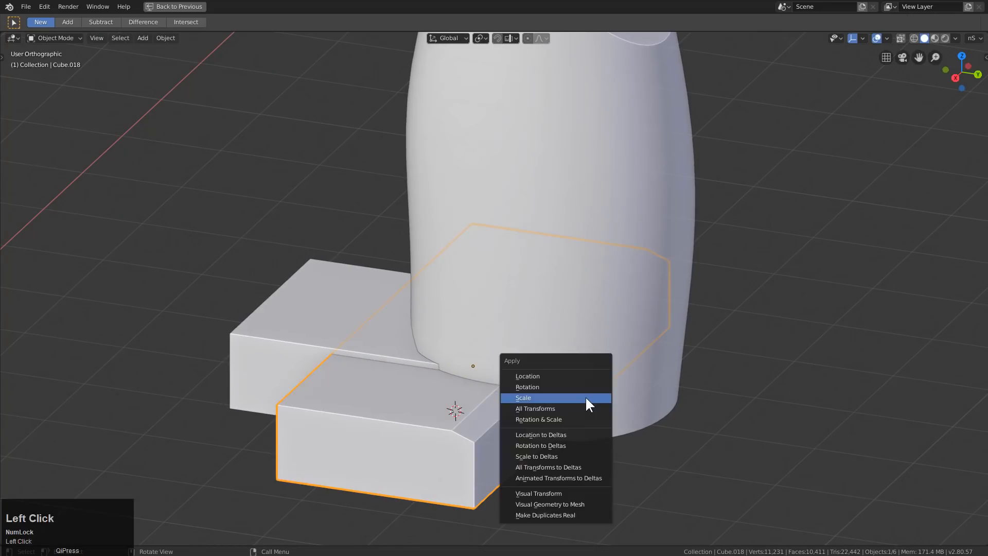
Undo the cube's scale application and edge bevel
key("Tab")
key("Tab")
key("z")
key("z")
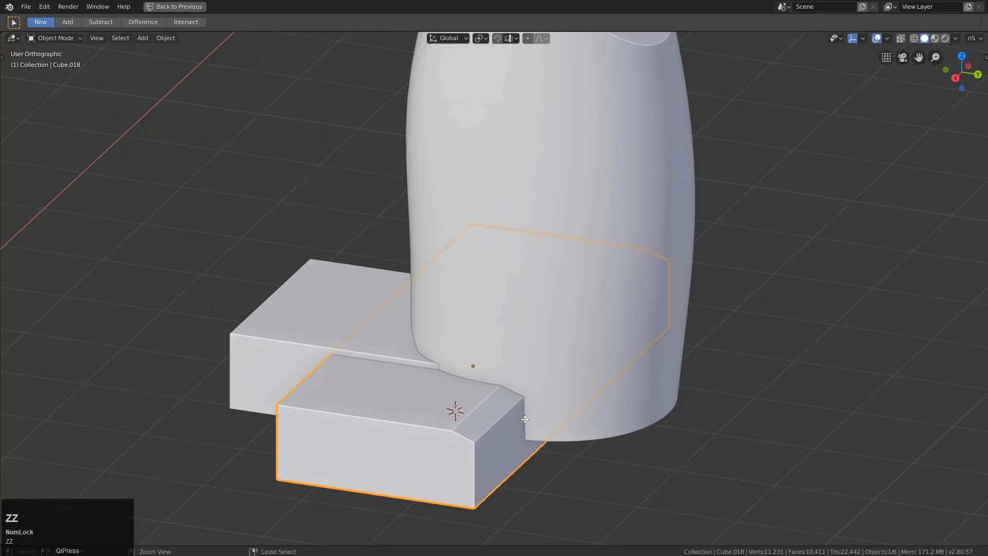
key("Tab")
key("Tab")
Apply the cube's scale, then bevel its upper rear edge with a single segment
key("ctrl+a")
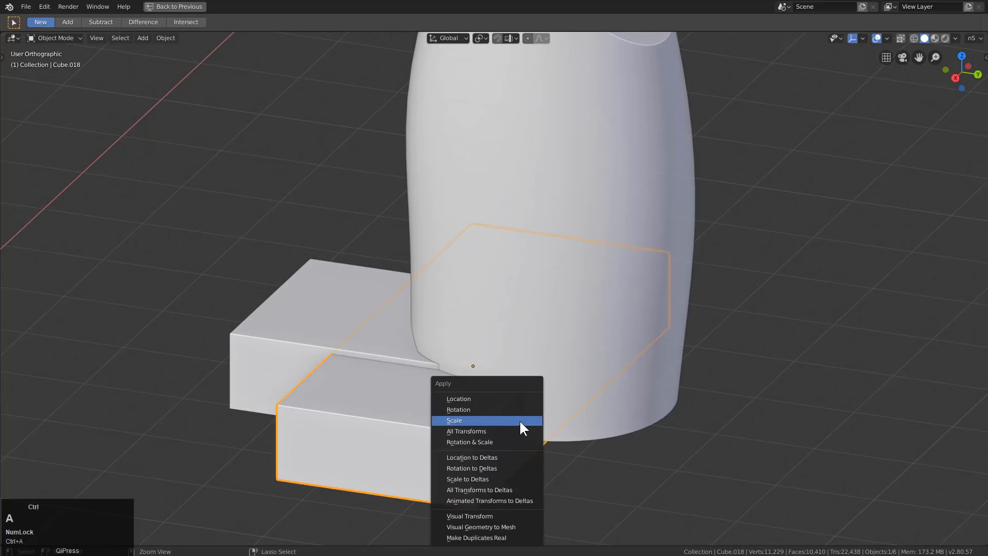
left_click(495, 420)
key("Tab")
key("ctrl+b")
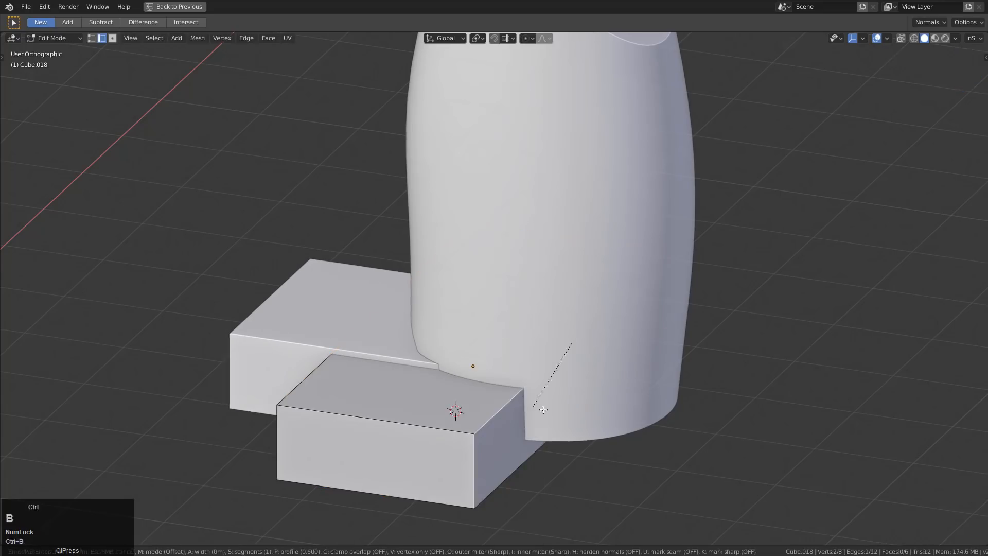
left_click(551, 443)
key("Tab")
Cut the beveled cube from the lower leg with a Hard Ops Difference boolean to notch its base
middle_click_drag(512, 399, 608, 372)
left_click(586, 372, "shift")
key("q")
left_click(585, 371)
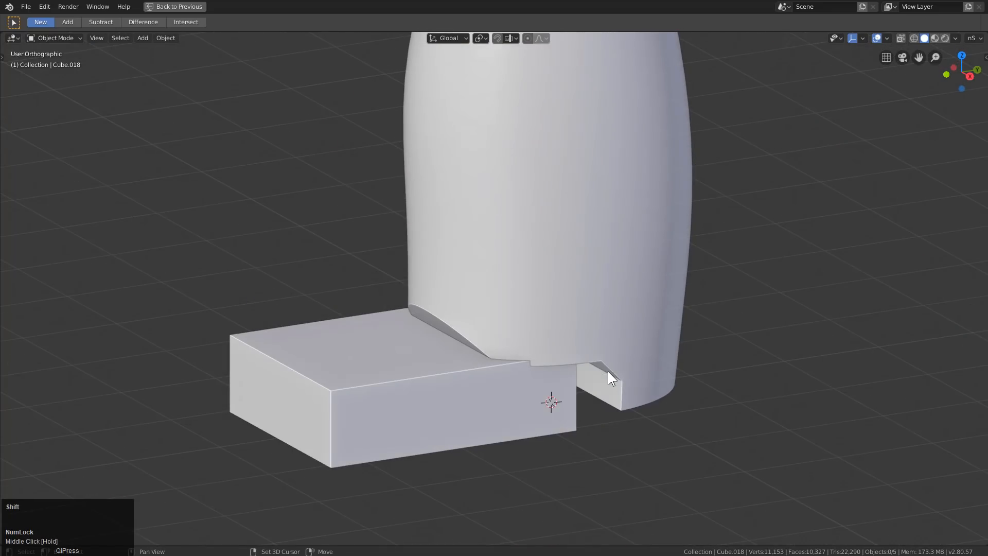
Show the cutter objects and shift the leg base's notch cutter along Y toward the foot block
key("shift+3")
left_click(665, 397)
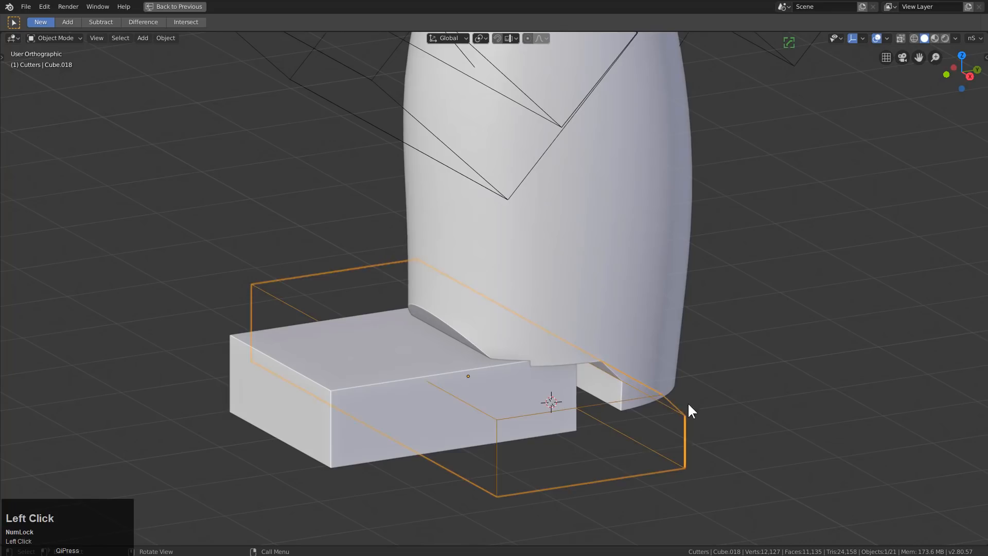
middle_click_drag(687, 403, 660, 418)
key("g")
key("x")
key("y")
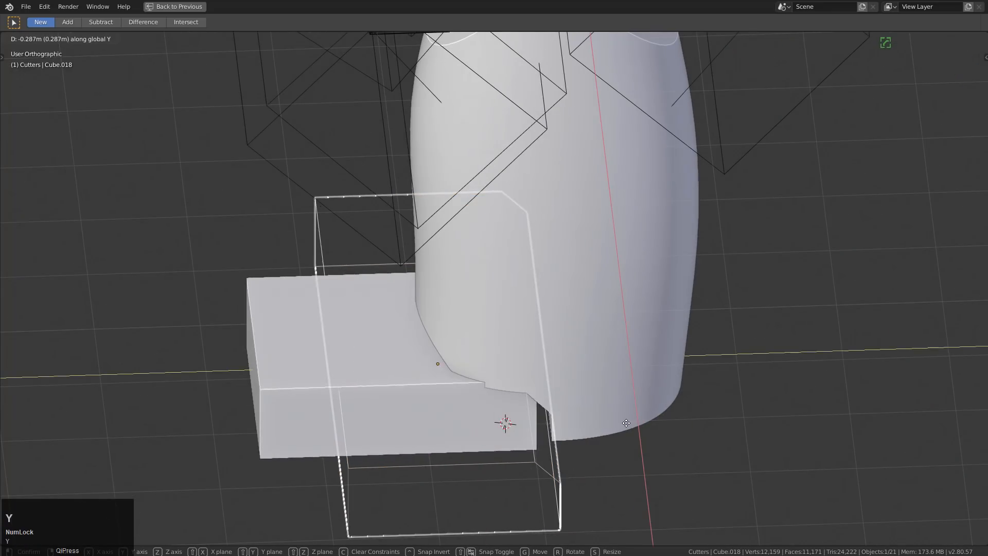
left_click(592, 407)
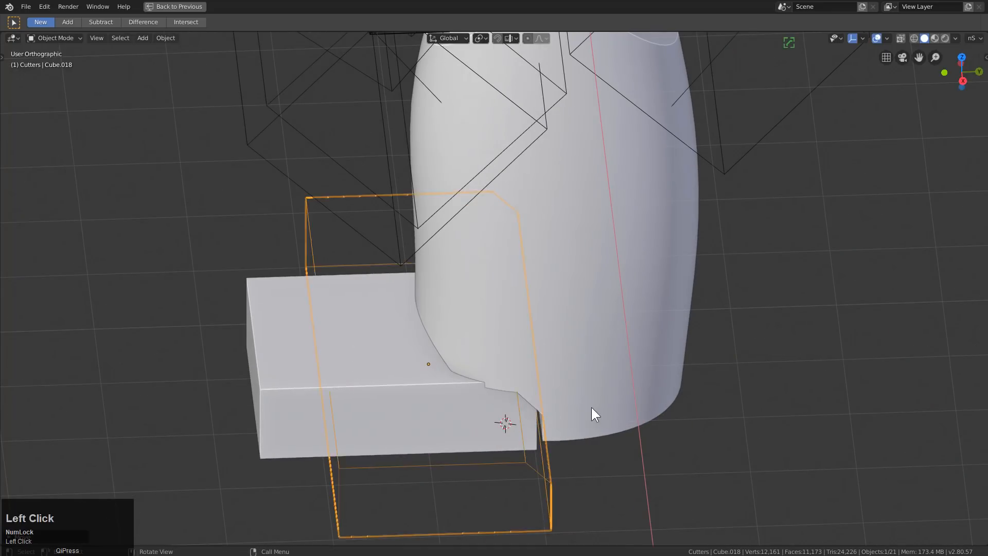
Place the 3D cursor at the lower leg's origin and add a cylinder there, scaled to about 1.02
middle_click_drag(592, 406, 579, 377)
scroll(579, 326, "up", 5)
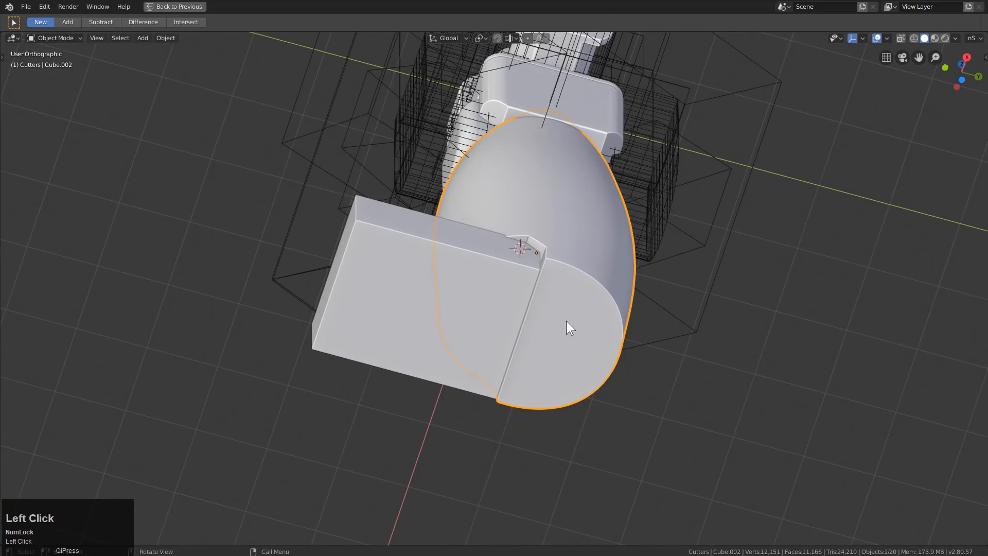
key("ctrl+KP_7")
scroll(543, 360, "up", 2)
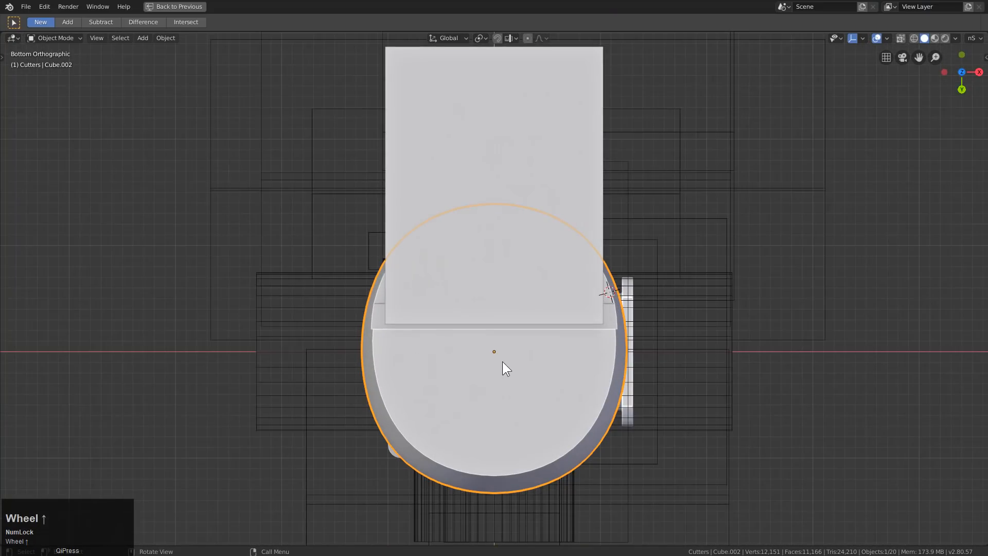
key("shift+s")
left_click(607, 342)
key("shift+a")
left_click(619, 339)
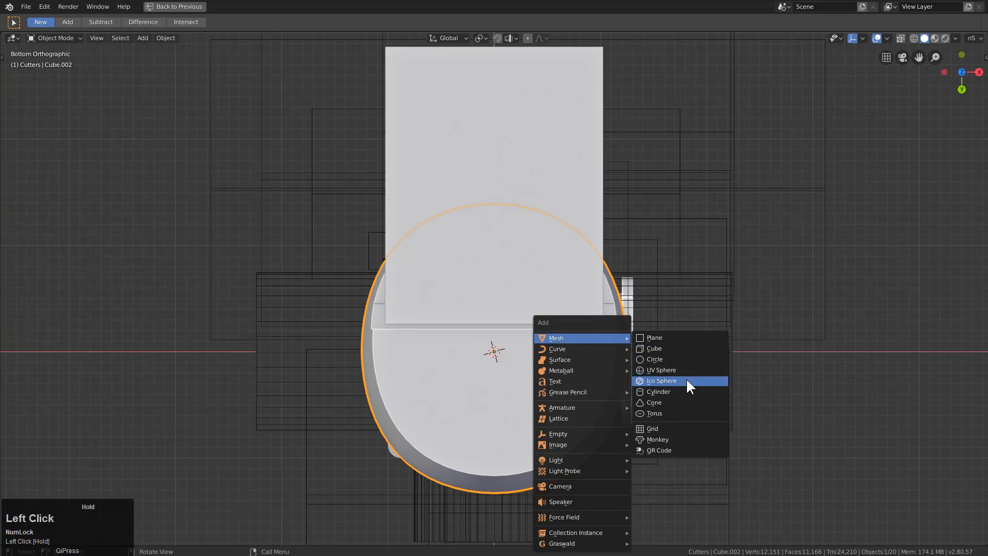
left_click(684, 391)
key("s")
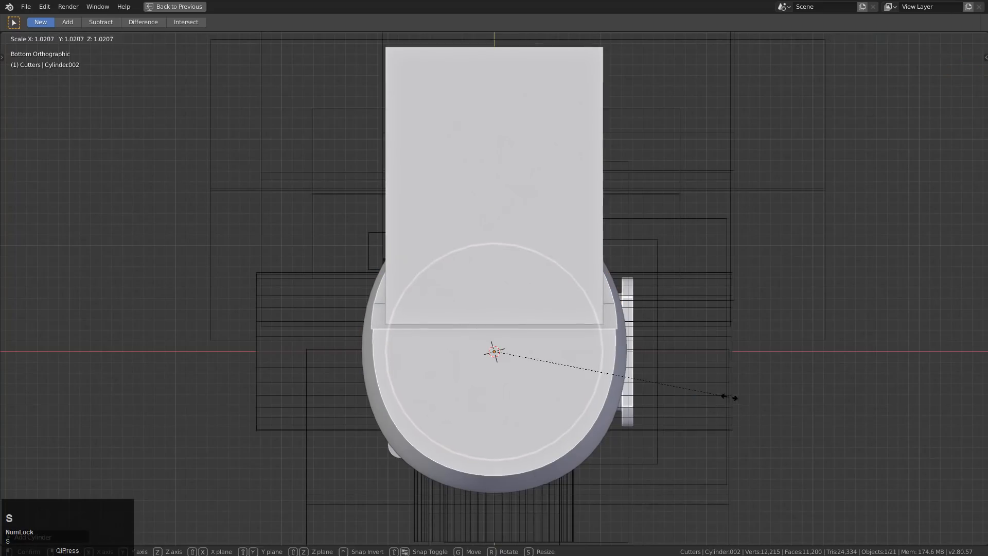
left_click(728, 397)
Lower the cylinder along Z through the leg's base and scale it to fit inside the leg's outline
middle_click_drag(595, 304, 595, 412)
scroll(587, 283, "down", 3)
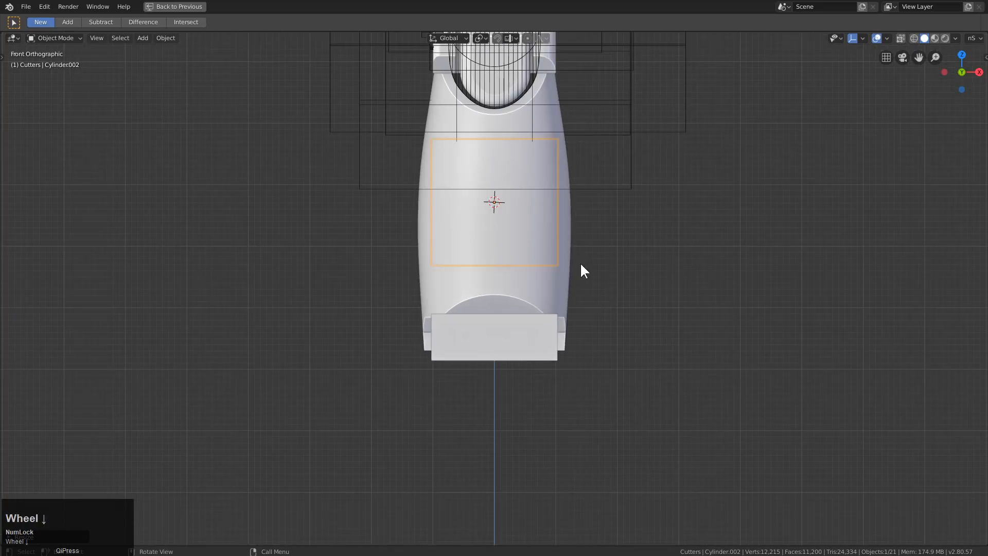
key("g")
key("z")
left_click(605, 365)
key("s")
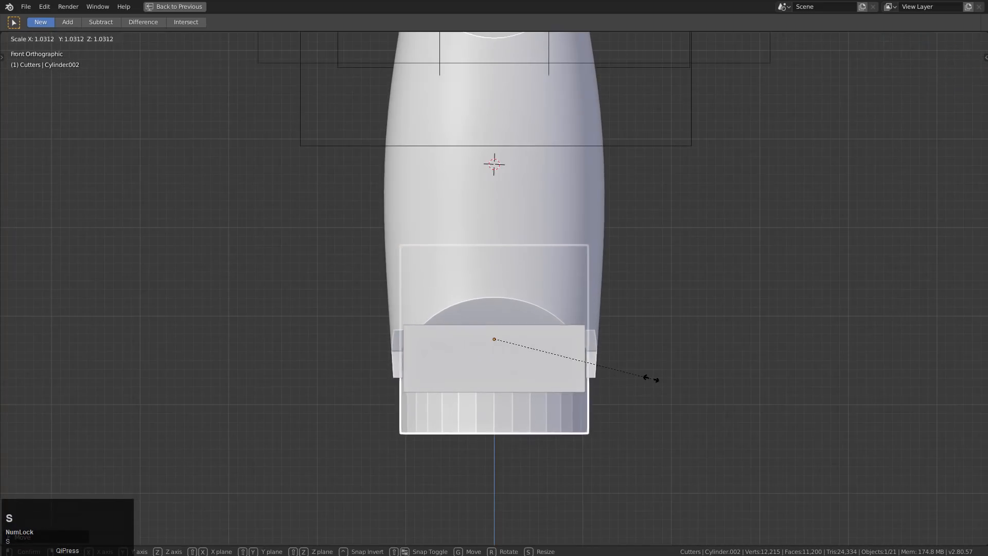
left_click(610, 367)
Cut the cylinder from the lower leg with a Hard Ops Difference boolean to hollow its underside
middle_click_drag(610, 367, 656, 314)
scroll(374, 286, "up", 3)
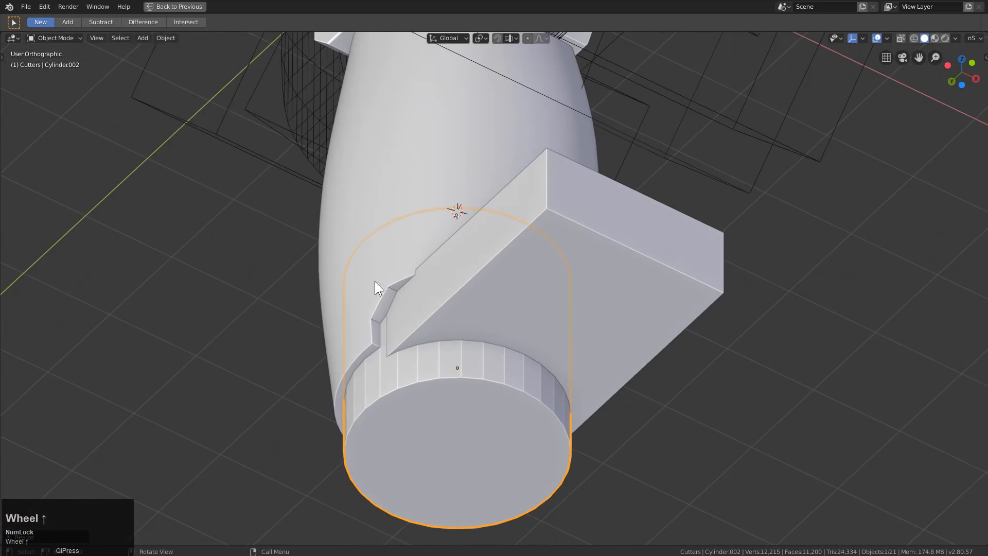
key("q")
left_click(381, 215)
middle_click_drag(474, 327, 607, 401)
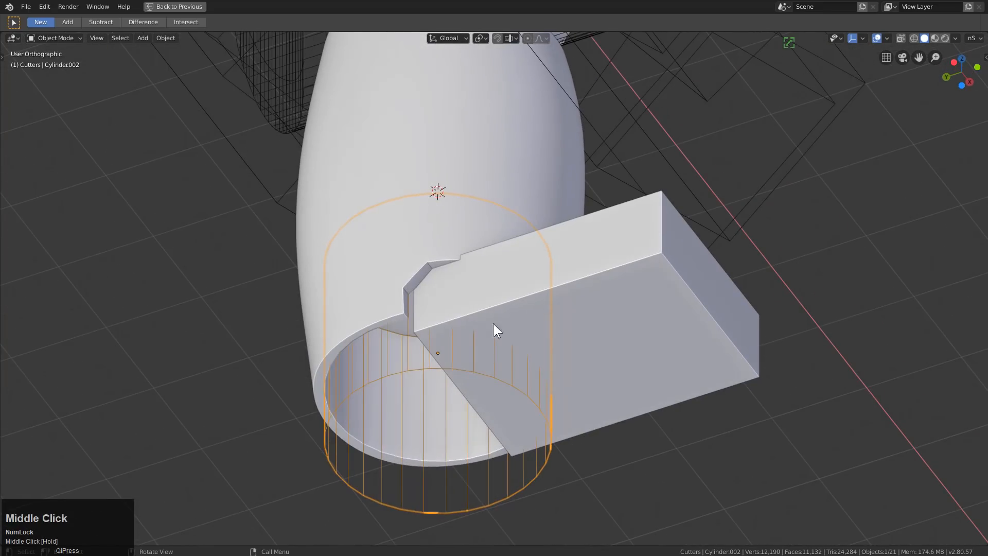
Lower the cylinder cutter's top face along Z and shrink it so the recess tapers inward
key("Tab")
key("alt+z")
middle_click_drag(475, 335, 464, 296)
left_click(431, 317)
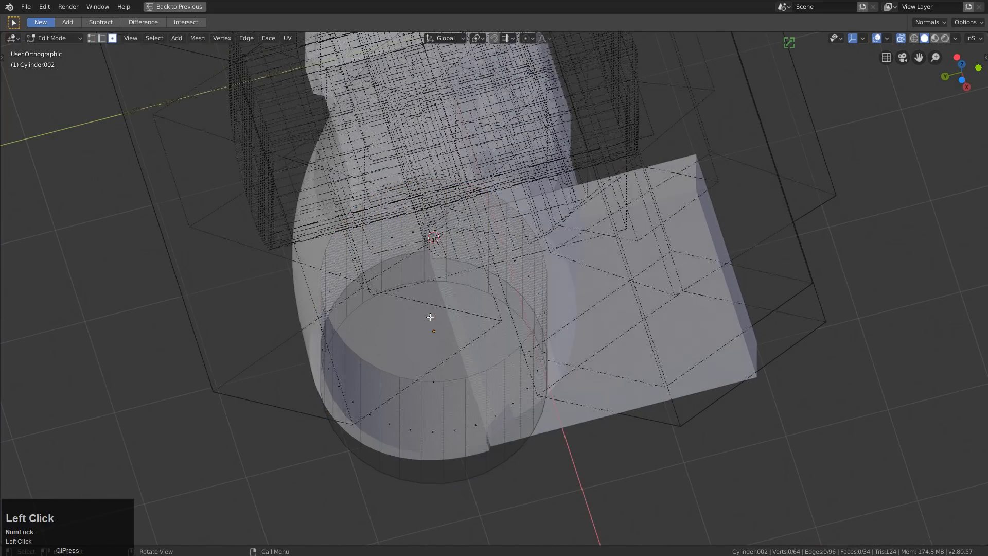
left_click(435, 281)
key("g")
key("z")
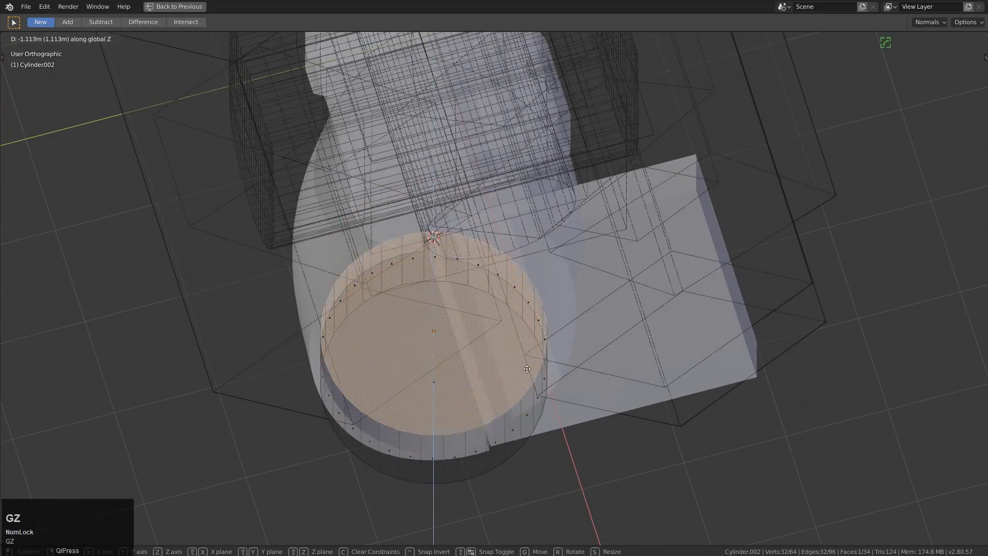
left_click(587, 380)
key("s")
left_click(550, 369)
key("z")
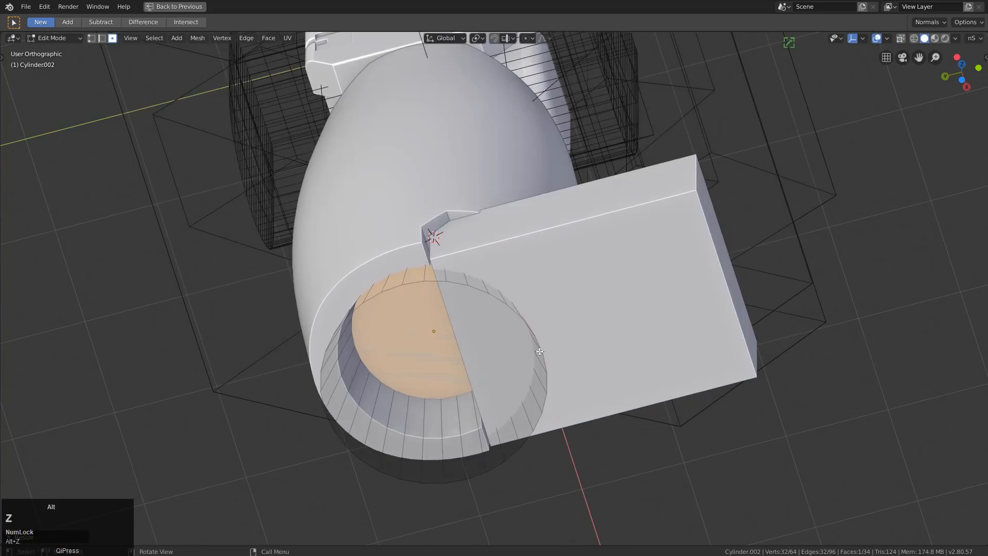
Adjust the cutter's inner face height along Z and scale the whole cutter up slightly
mouse_move(515, 369)
middle_mouse_down()
mouse_move(466, 368)
mouse_move(591, 358)
middle_mouse_up()
key("g")
key("z")
left_click(478, 375)
key("Tab")
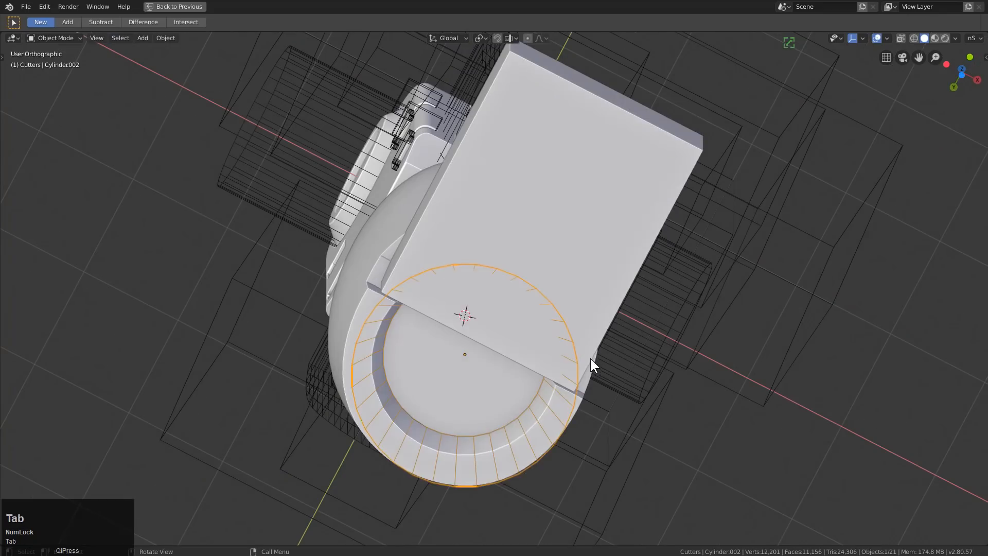
key("s")
left_click(596, 376)
Extrude the cutter's inner face inward to a smaller ring and extrude it upward about 1.5 m for a stepped recess
key("Tab")
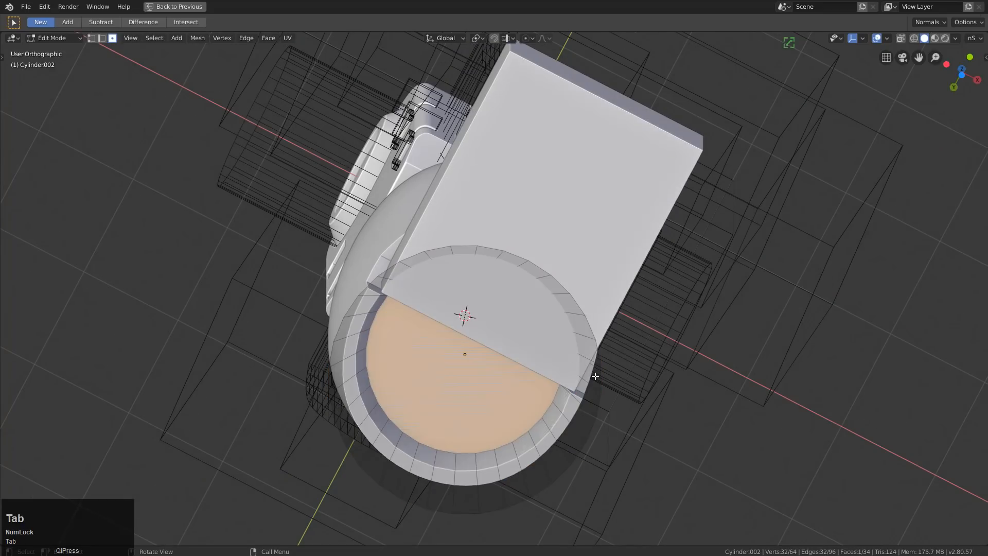
key("e")
key("s")
left_click(599, 384)
key("e")
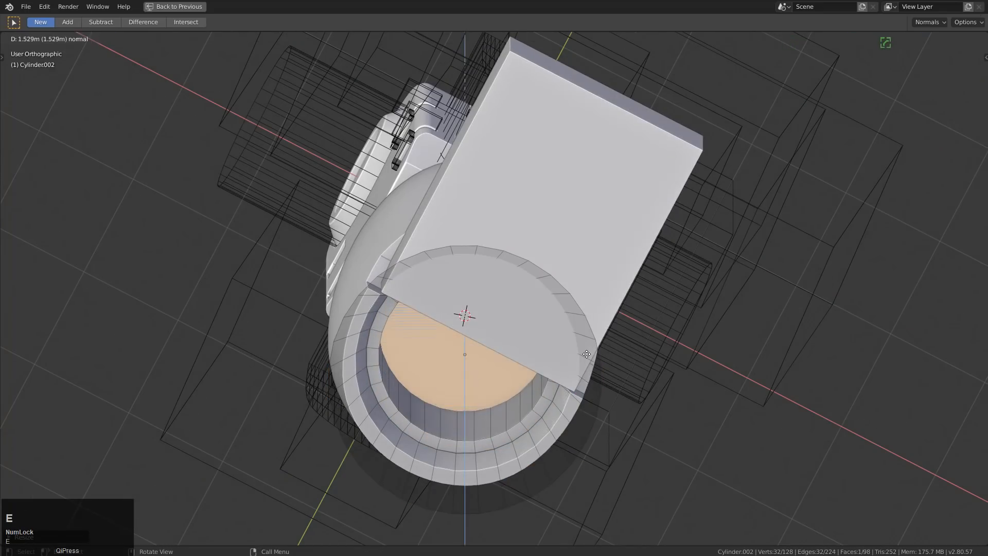
left_click(587, 354)
Lower the extruded inner face along Z to make the recess's second step shallower
key("Tab")
middle_click_drag(587, 353, 538, 313)
key("Tab")
key("g")
key("z")
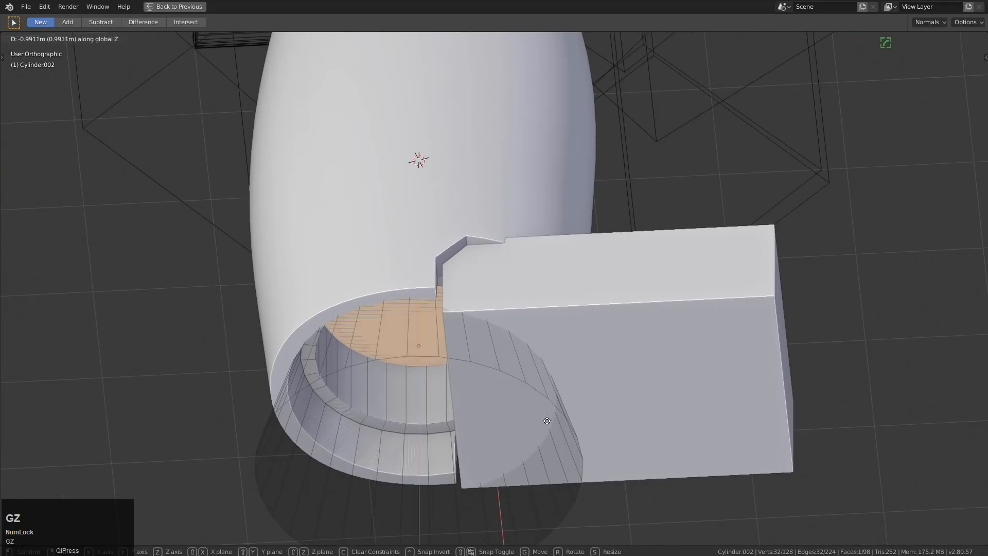
right_click(548, 436)
key("Escape")
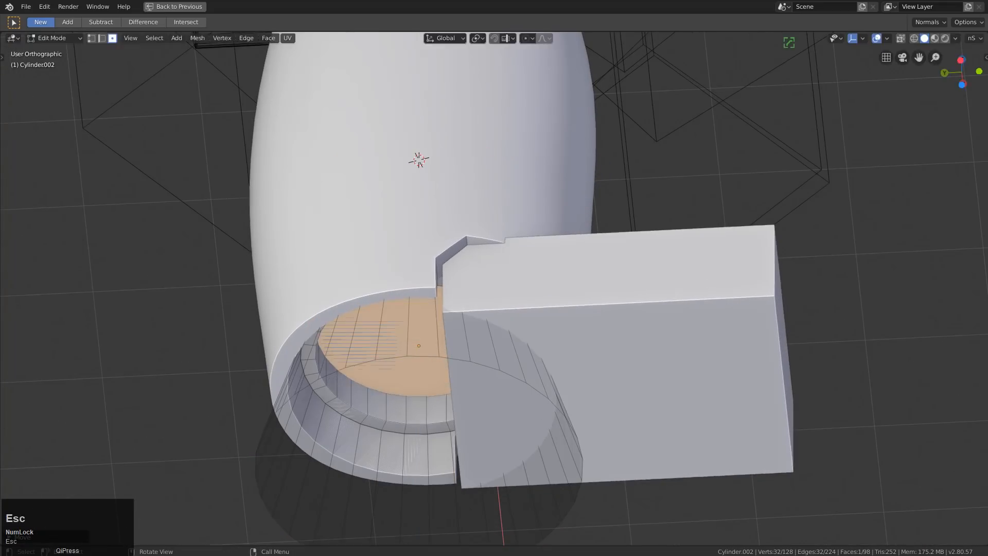
Extrude the inner face again, scaled to about 0.85, and extrude it upward to form a deeper central bore
key("s")
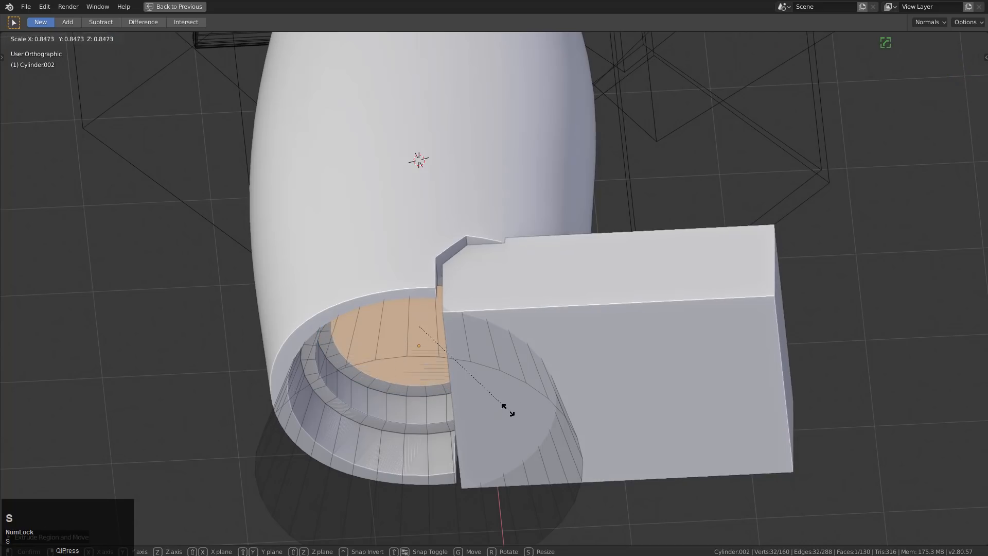
left_click(508, 409)
key("e")
key("z")
left_click(514, 317)
key("Tab")
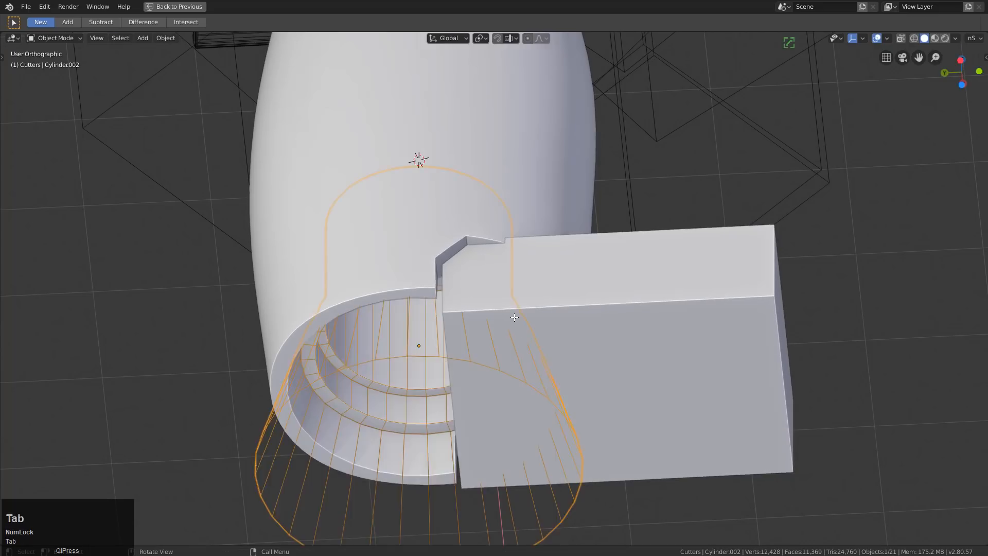
Add a cube at the 3D cursor and flatten it along Y into a thin upright plate
scroll(510, 319, "down", 1)
key("alt+z")
key("KP_1")
key("shift+a")
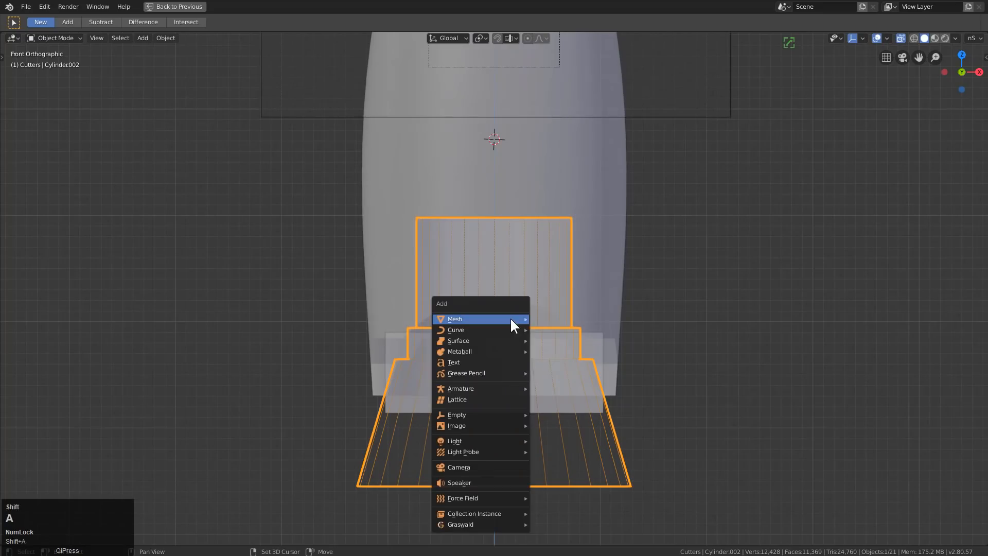
mouse_move(512, 318)
left_click(567, 326)
scroll(651, 345, "down", 1)
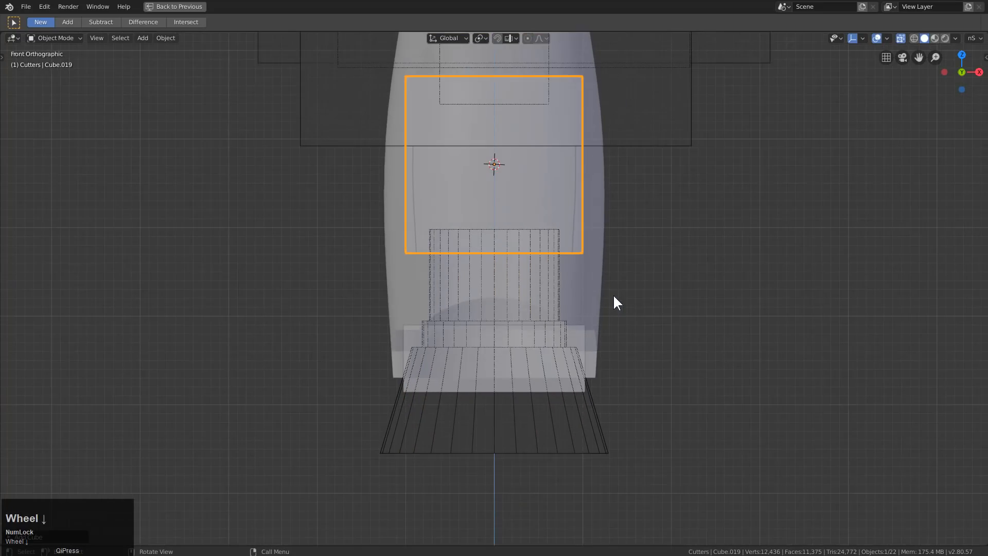
key("KP_3")
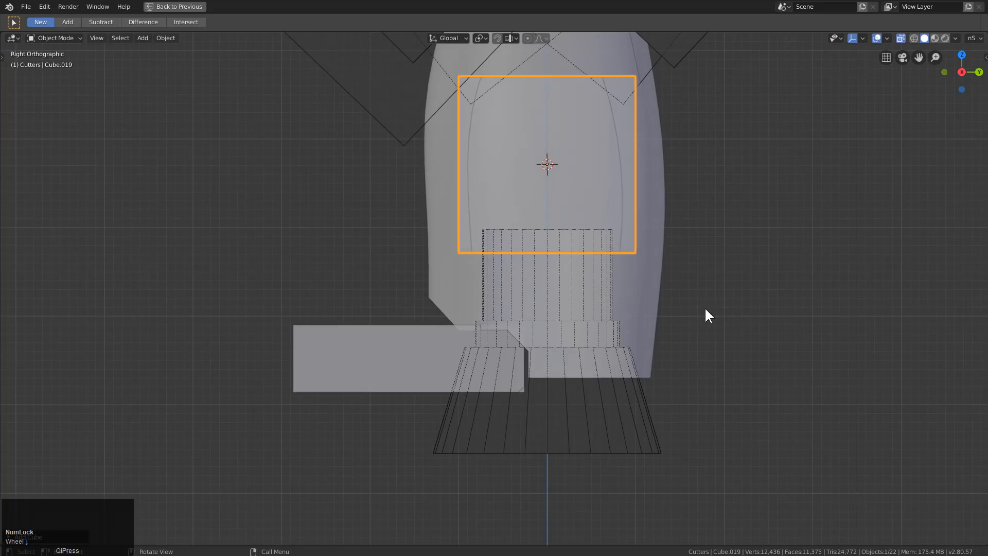
key("s")
key("x")
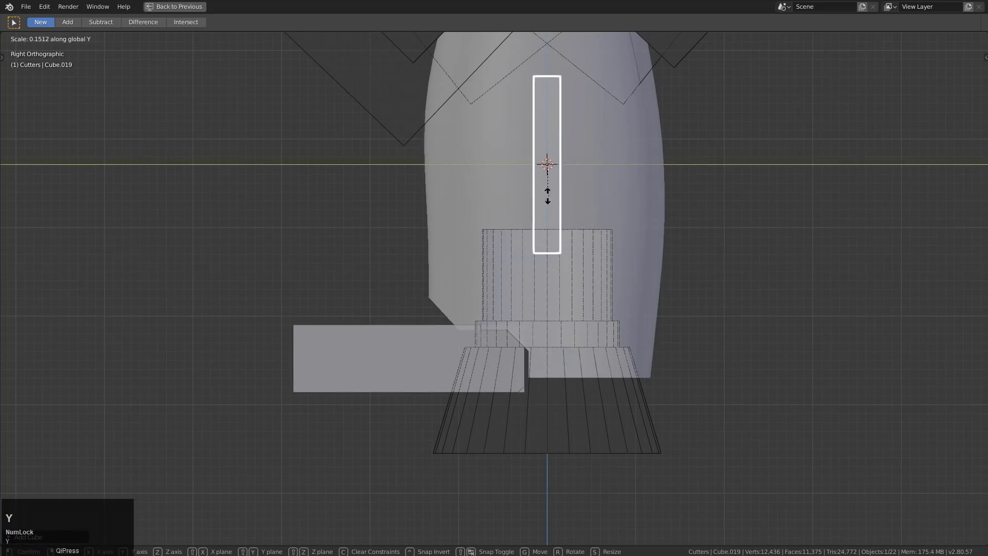
left_click(545, 176)
Stretch the plate along X past the leg's sides and lower it along Z into the leg's base
middle_click_drag(545, 176, 580, 247)
key("s")
key("x")
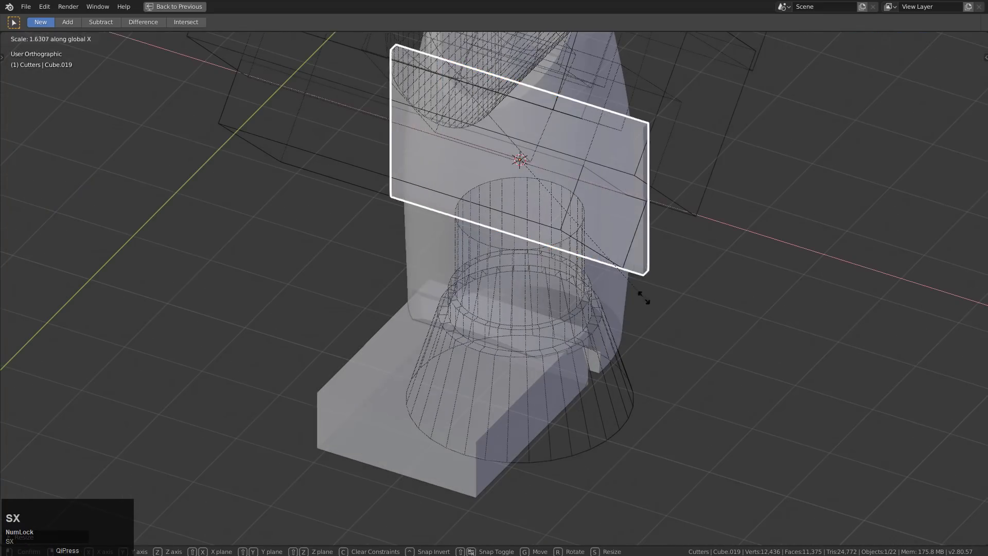
left_click(635, 280)
key("KP_1")
key("KP_3")
key("g")
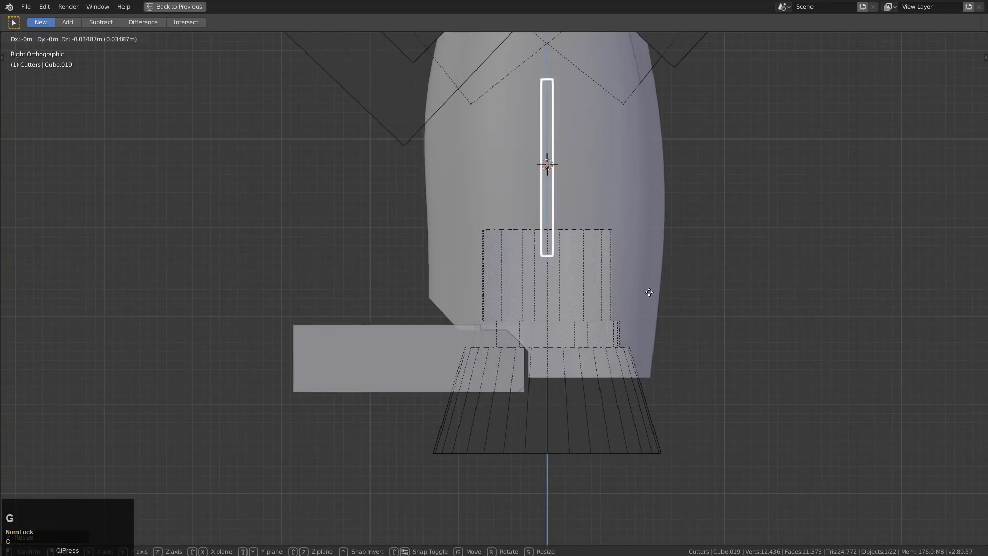
key("z")
left_click(653, 377)
middle_click_drag(642, 366, 587, 294)
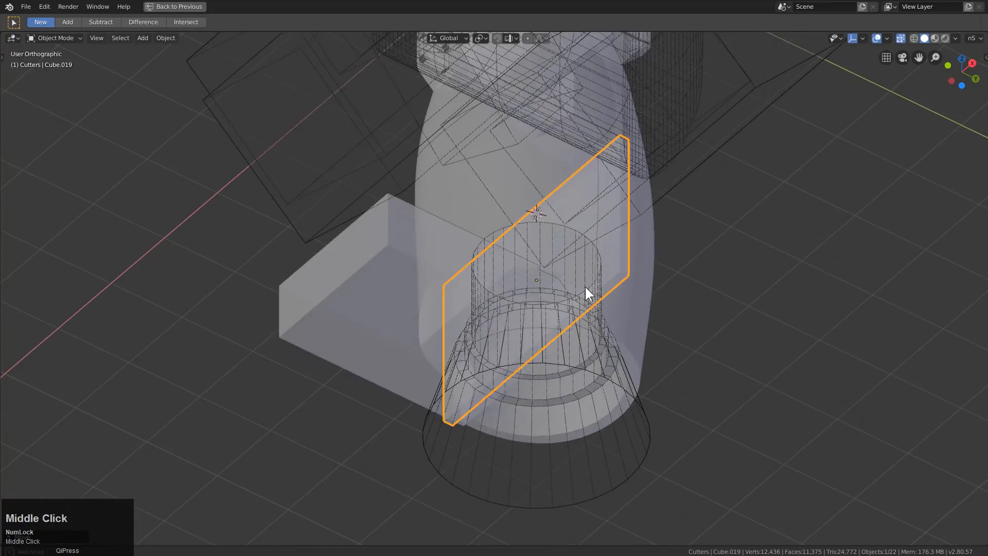
Make the plate crossing the recess thinner along Y
key("z")
scroll(597, 292, "up", 3)
key("s")
key("x")
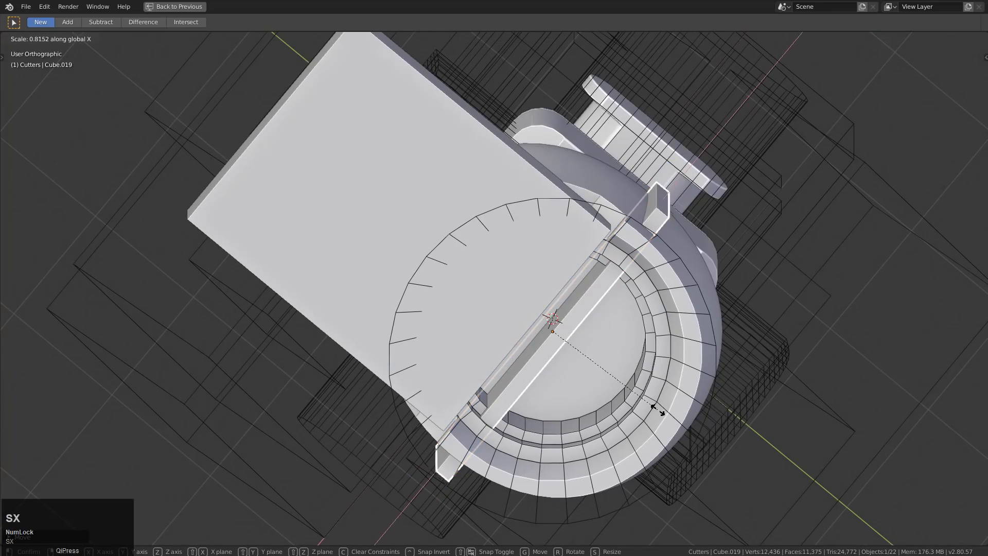
key("y")
left_click(643, 395)
scroll(637, 369, "up", 1)
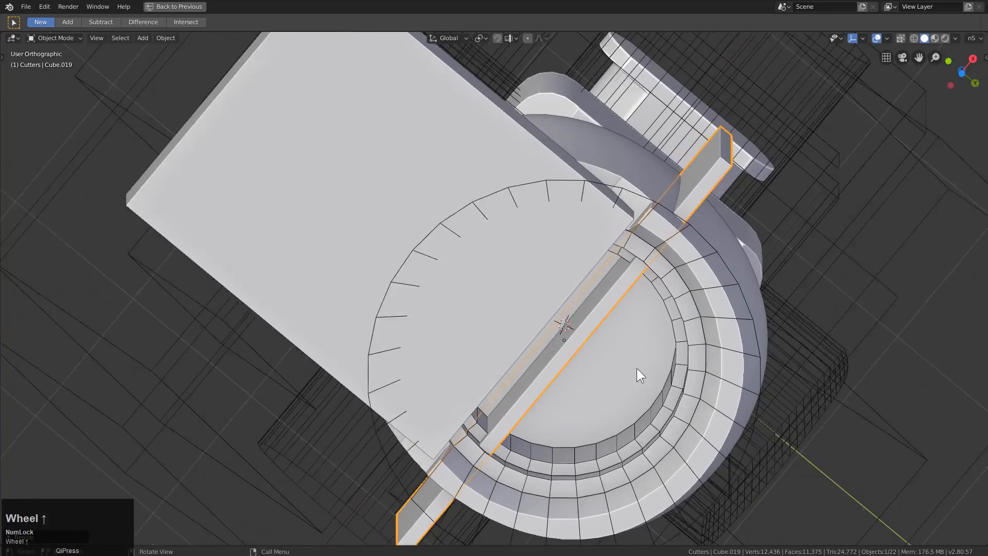
middle_click_drag(637, 369, 644, 471)
middle_click_drag(644, 471, 603, 309, "shift")
scroll(654, 399, "down", 2)
middle_click_drag(654, 399, 613, 341)
left_click(617, 356, "shift")
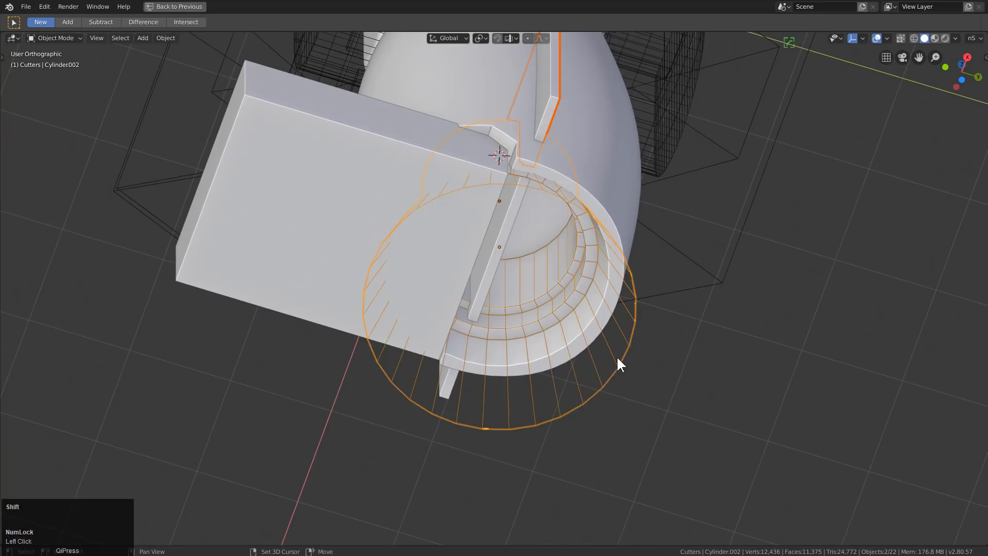
key("q")
left_click(505, 218)
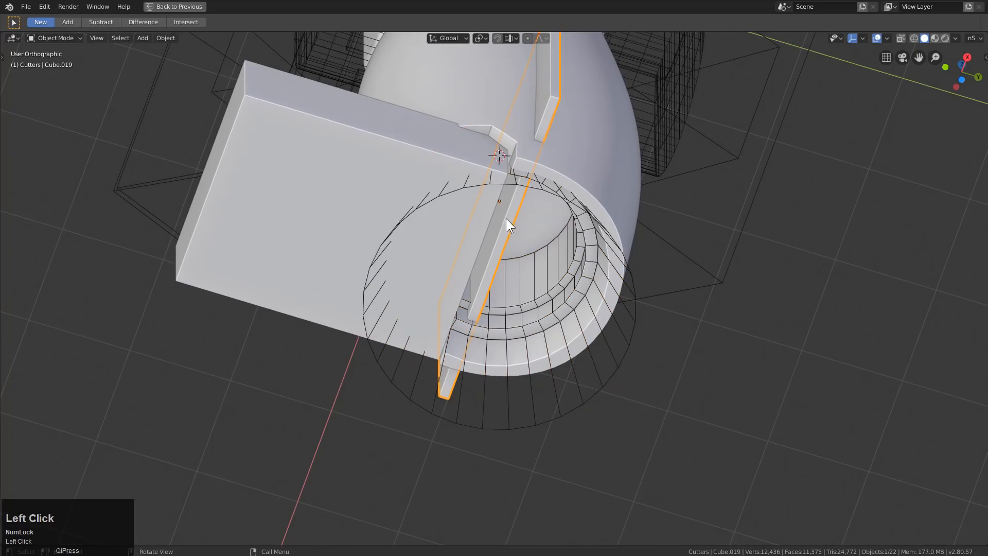
left_click(597, 366, "shift")
key("q")
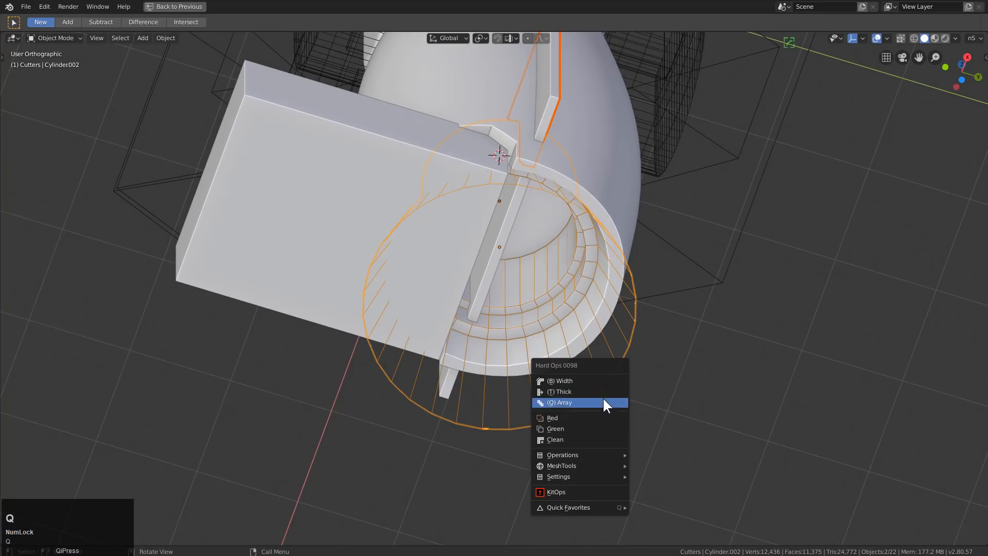
mouse_move(597, 453)
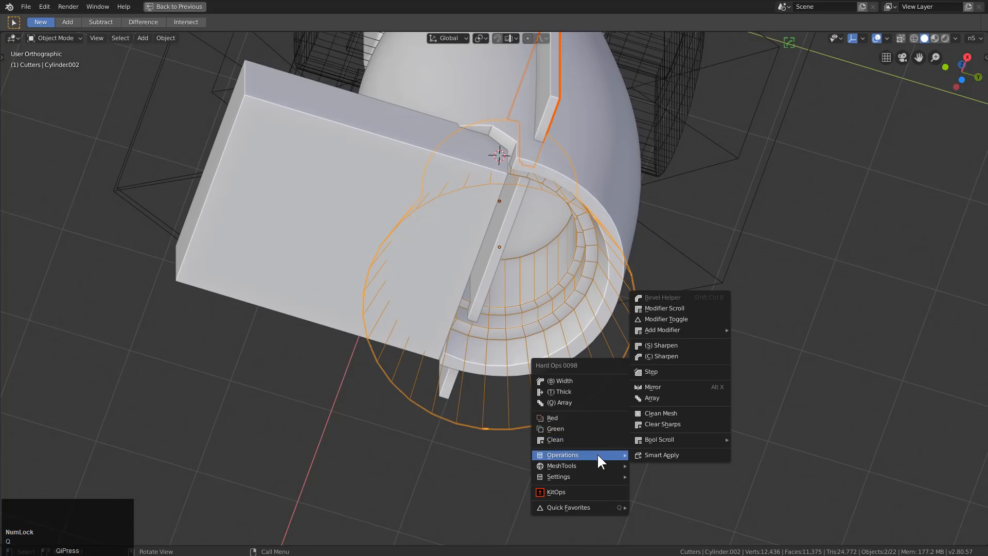
key("Escape")
key("ctrl+z")
Hide the long bar cutter and the cylinder cutter at the base of the leg
scroll(531, 330, "up", 2)
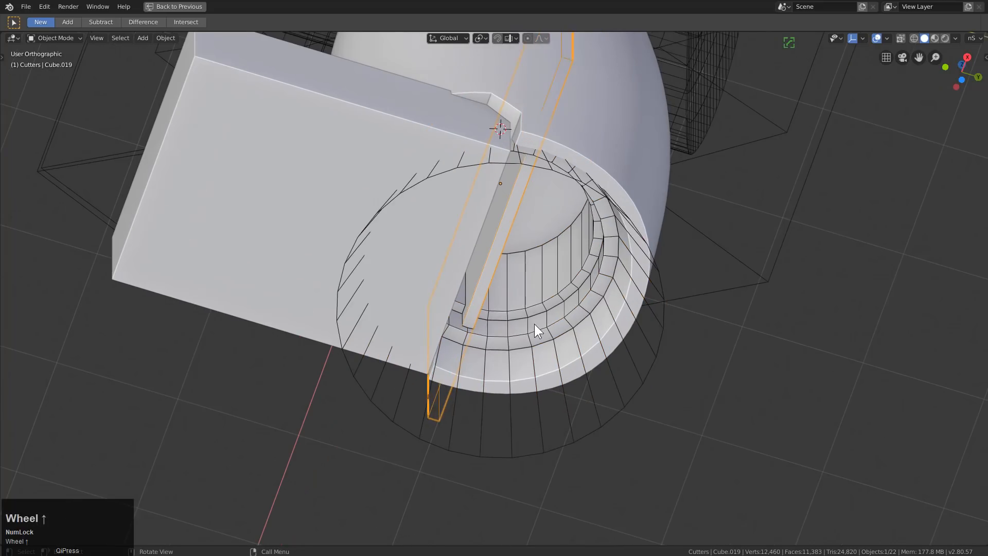
left_click(432, 392)
left_click(433, 392)
key("h")
left_click(442, 430)
key("h")
middle_click_drag(498, 340, 484, 357)
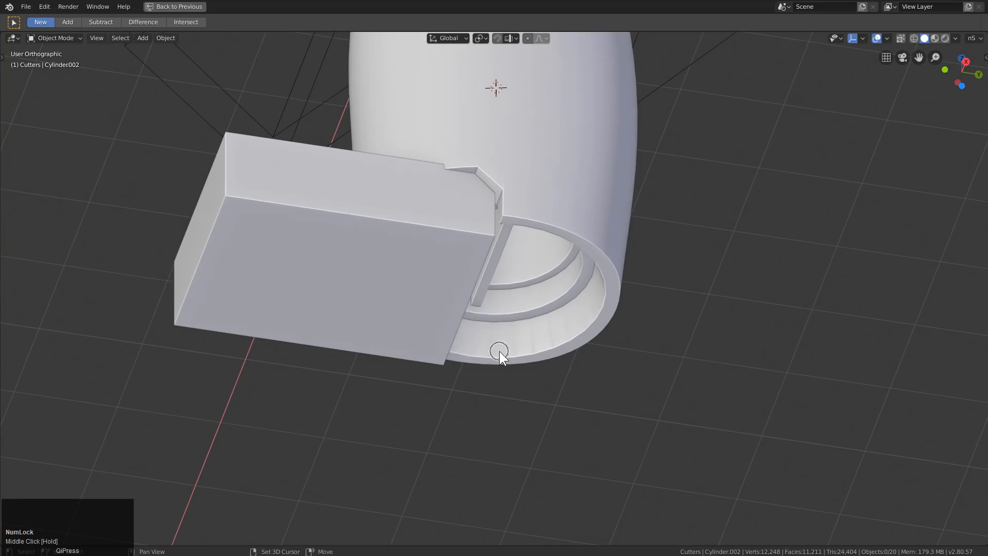
key("Escape")
scroll(541, 348, "up", 1)
Display the main collection together with the Cutters collection
left_click(537, 348)
key("3")
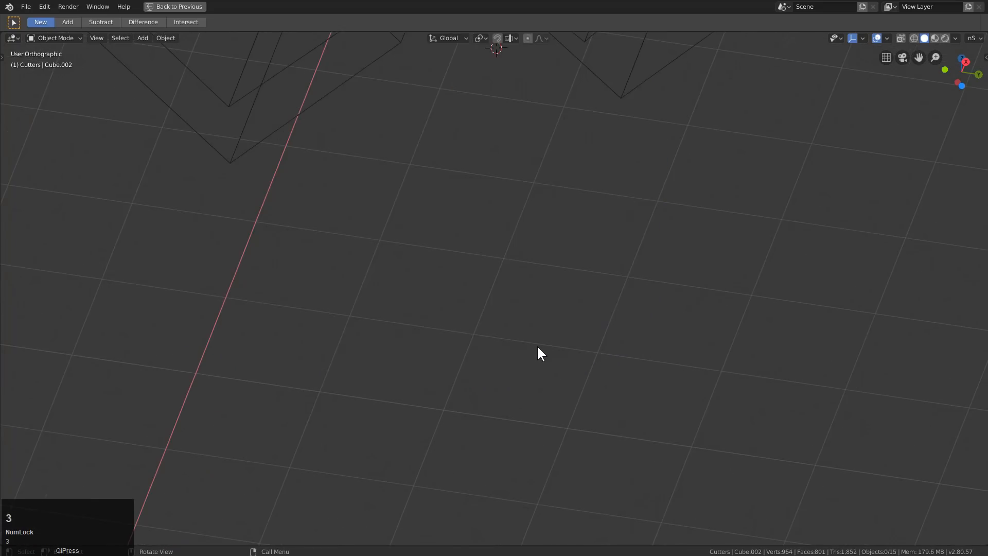
key("1")
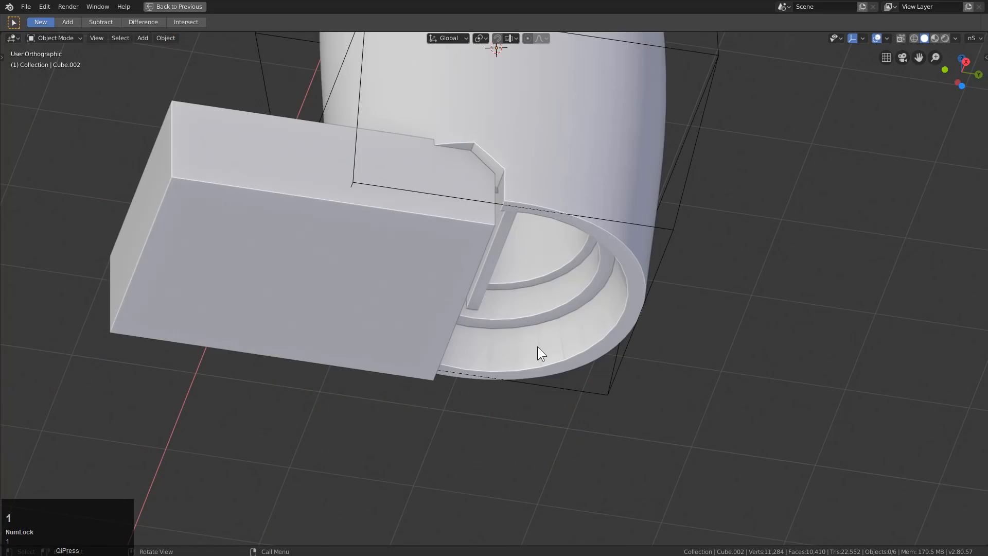
key("shift+3")
Add two edge loops around the lower wall of the cylinder cutter under the leg
left_click(652, 368)
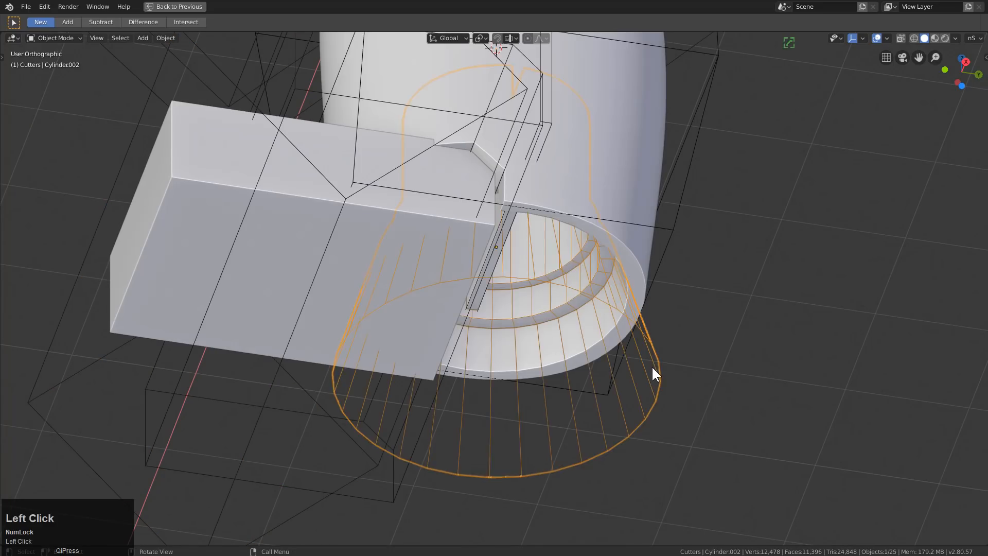
middle_click_drag(651, 368, 682, 376)
scroll(633, 352, "up", 2)
key("Tab")
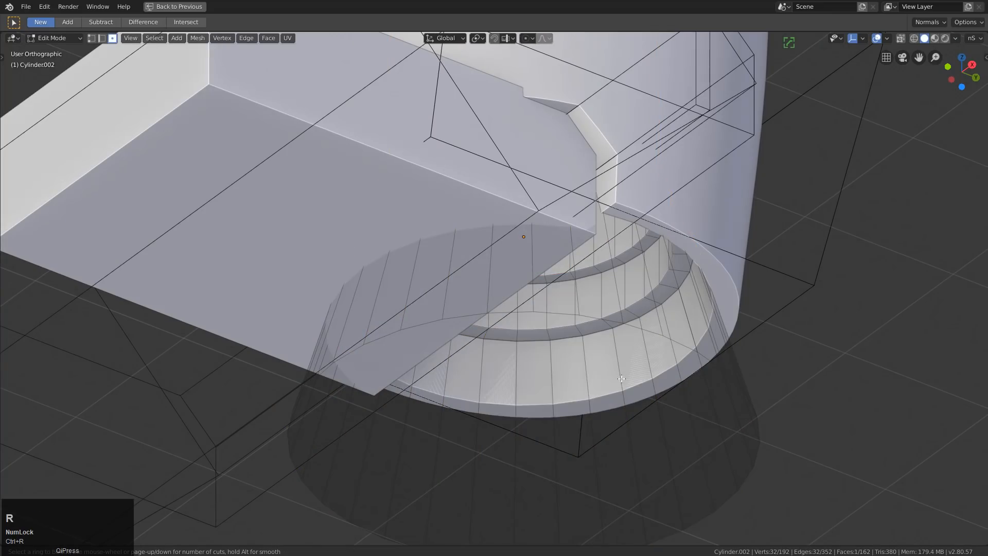
left_click(699, 320)
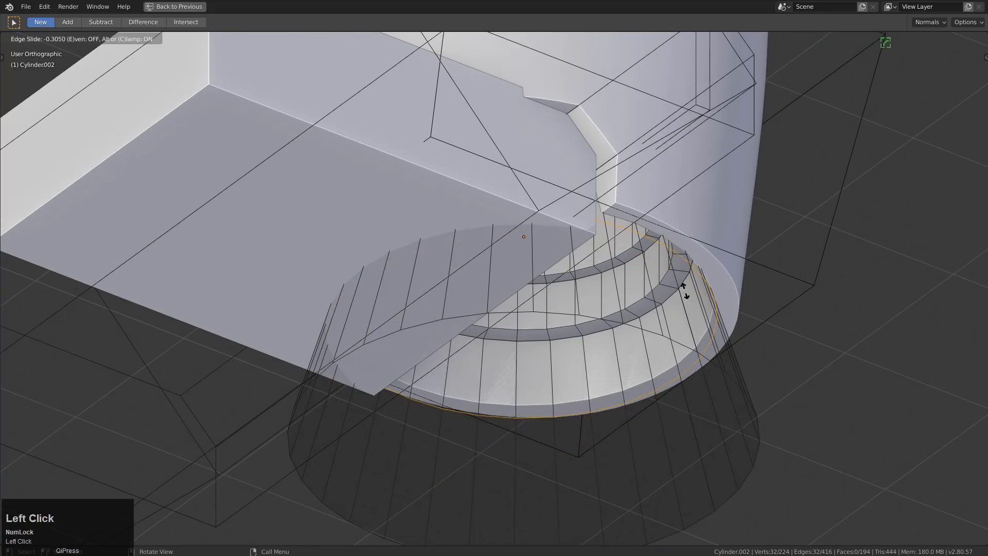
left_click(674, 272)
key("ctrl+r")
left_click(670, 220)
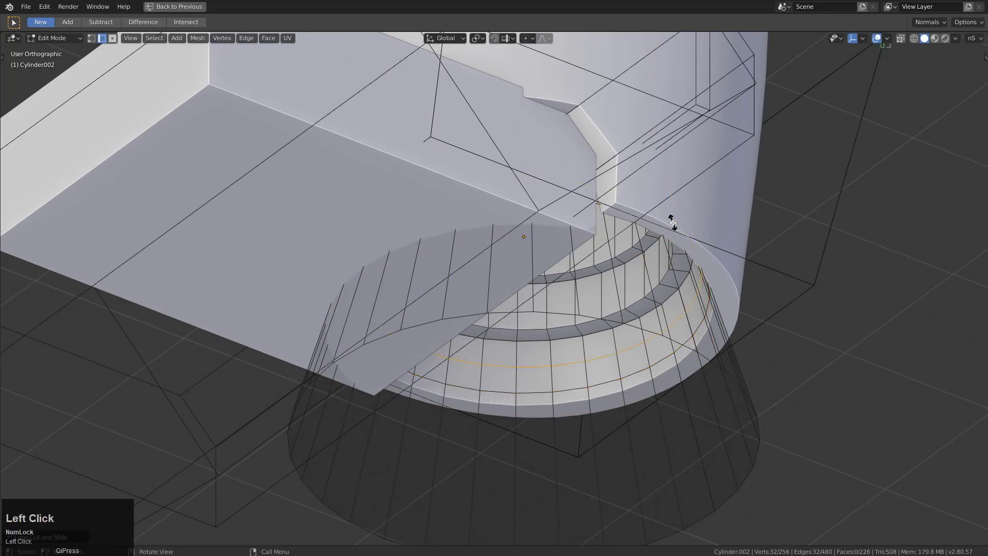
left_click(665, 211)
key("Tab")
Show only the main collection and move the lattice surrounding the leg into the Cutters collection
middle_click_drag(600, 295, 584, 367)
key("1")
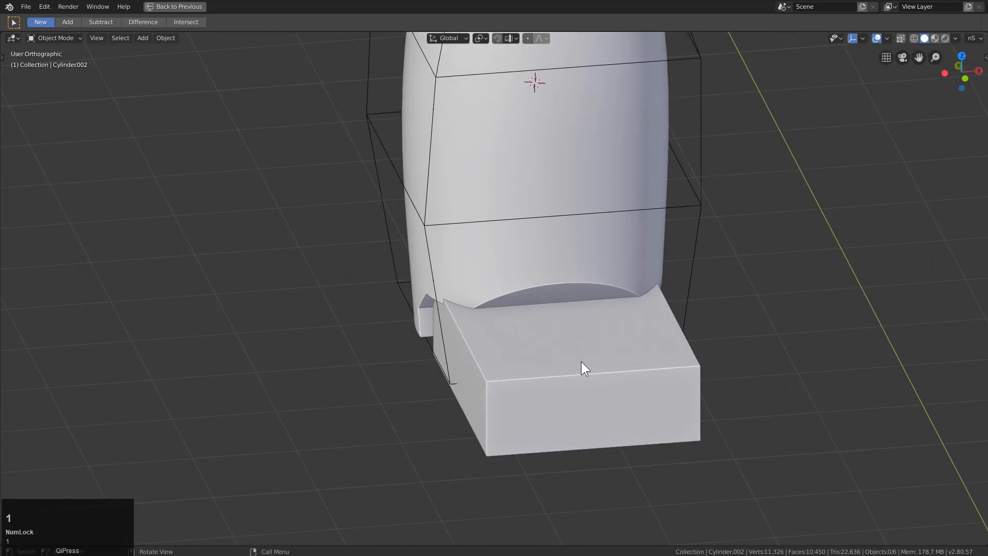
key("KP_1")
scroll(581, 360, "down", 3)
middle_click_drag(562, 245, 580, 386, "shift")
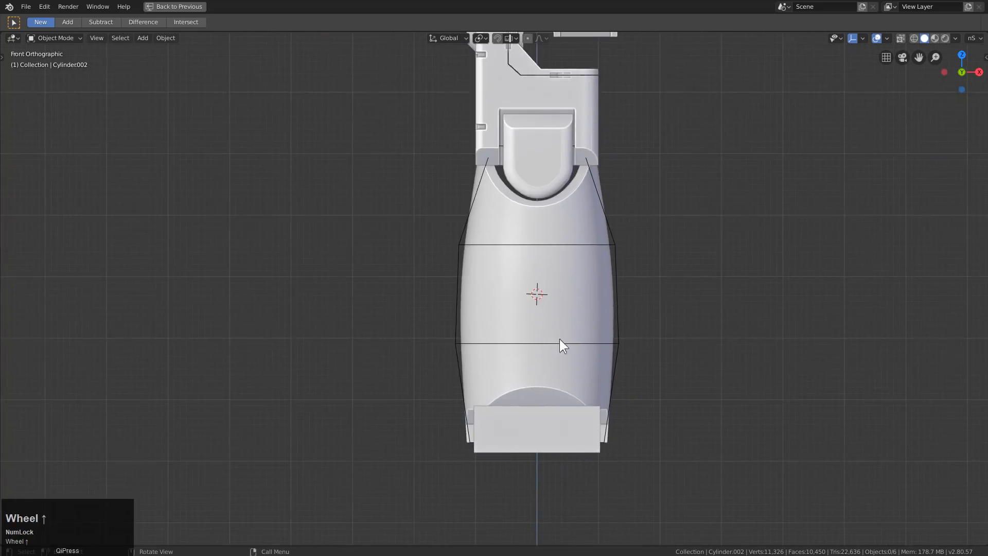
middle_click_drag(603, 250, 633, 275)
left_click(637, 262)
key("m")
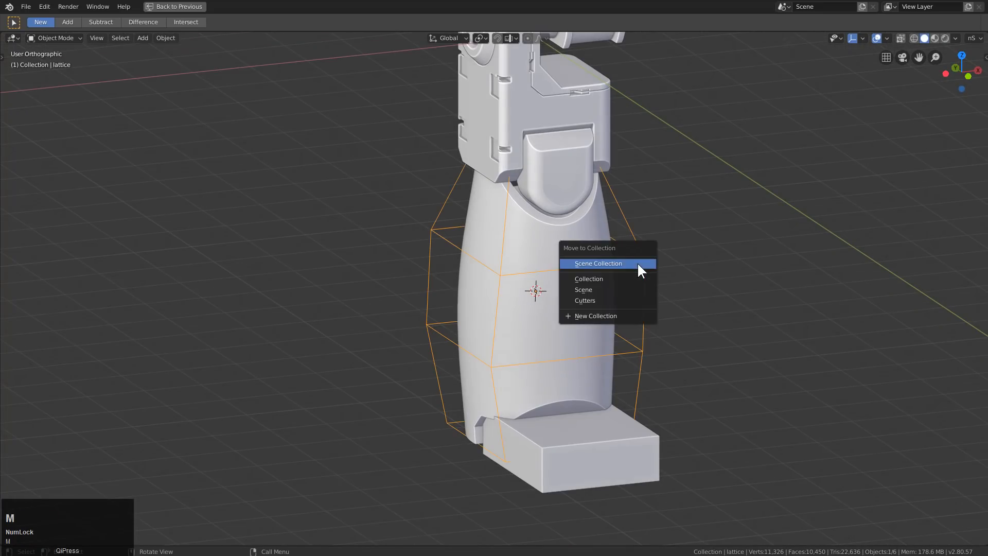
left_click(623, 299)
Add level 2 subdivision to the foot block and sharpen its edges with Hard Ops
middle_click_drag(620, 304, 570, 309)
scroll(553, 375, "up", 4)
left_click(539, 390)
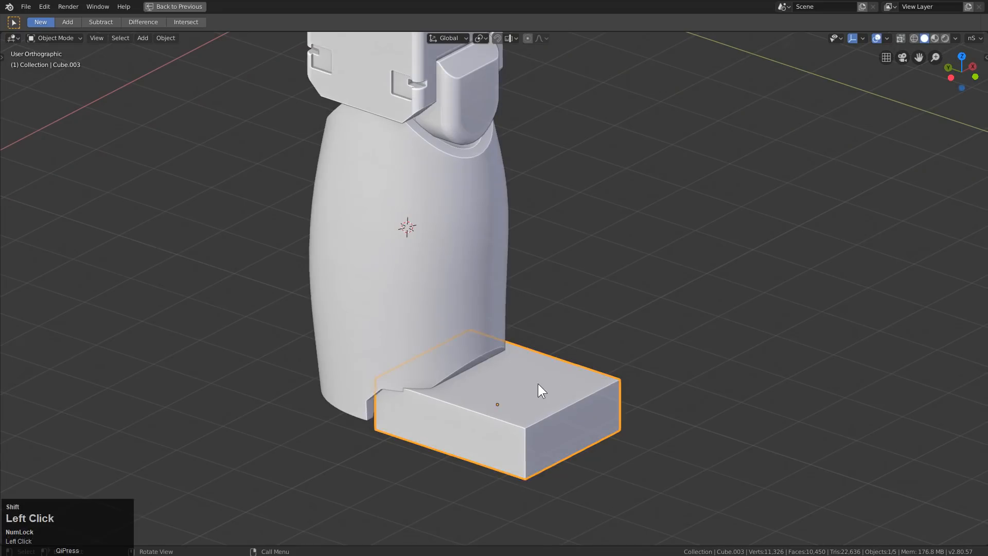
middle_click_drag(538, 390, 514, 337, "shift")
scroll(611, 371, "up", 2)
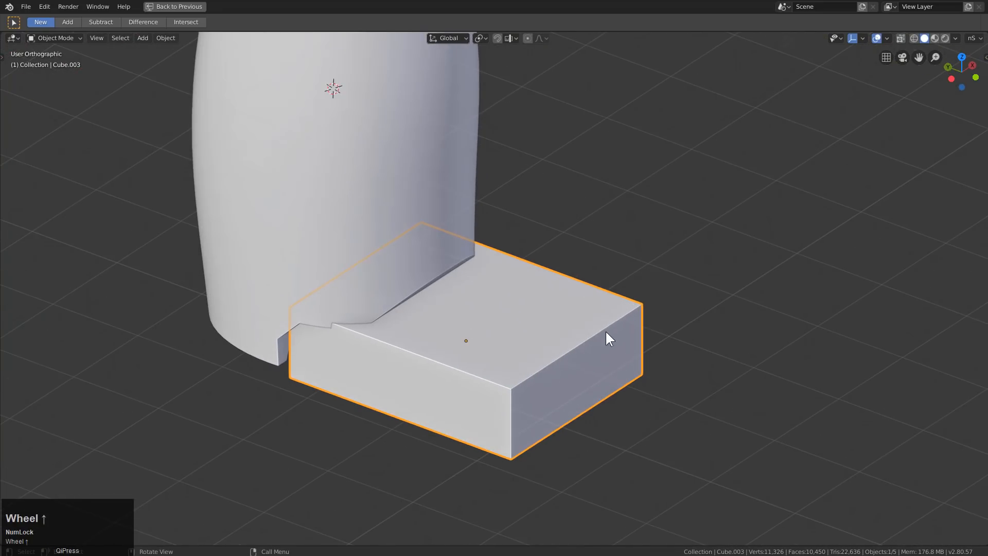
key("q")
key("ctrl+2")
middle_click_drag(593, 327, 628, 365)
key("q")
left_click(521, 366)
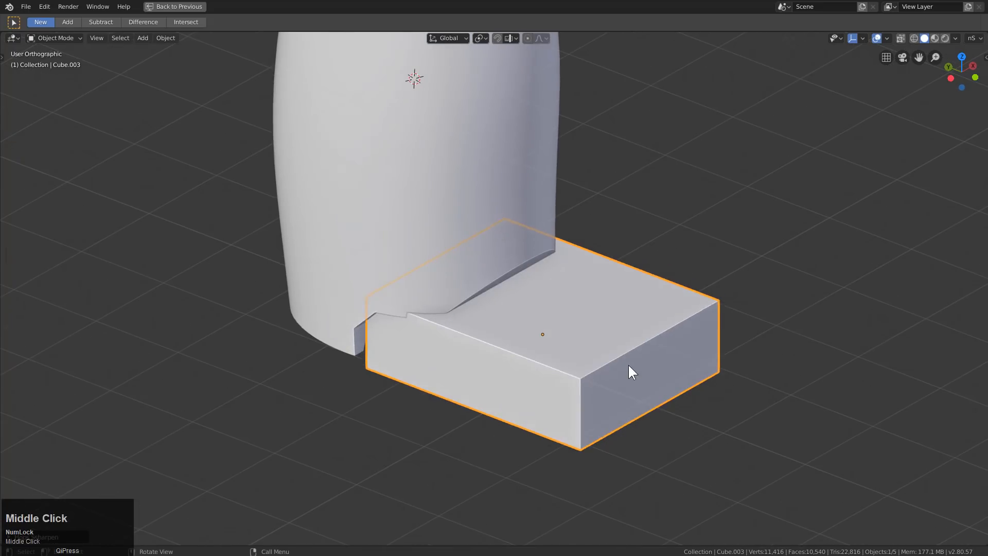
Lower the front top edge of the foot block by about 0.55 m along Z
key("Tab")
left_click(639, 345)
key("g")
key("z")
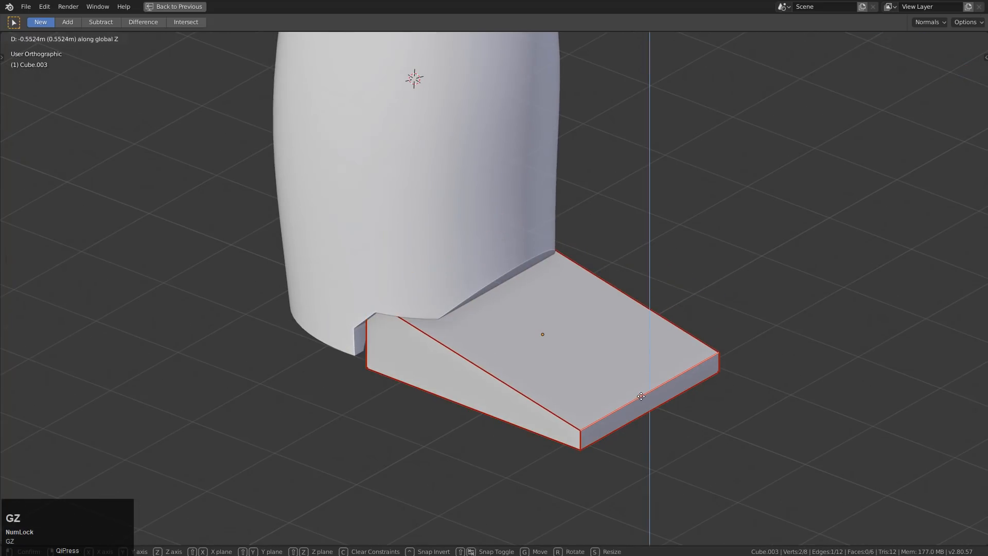
left_click(645, 386)
Add a centred lengthwise edge loop to the foot and bevel it about 0.59 m wide into two loops
left_click(643, 394)
middle_click_drag(641, 394, 639, 404)
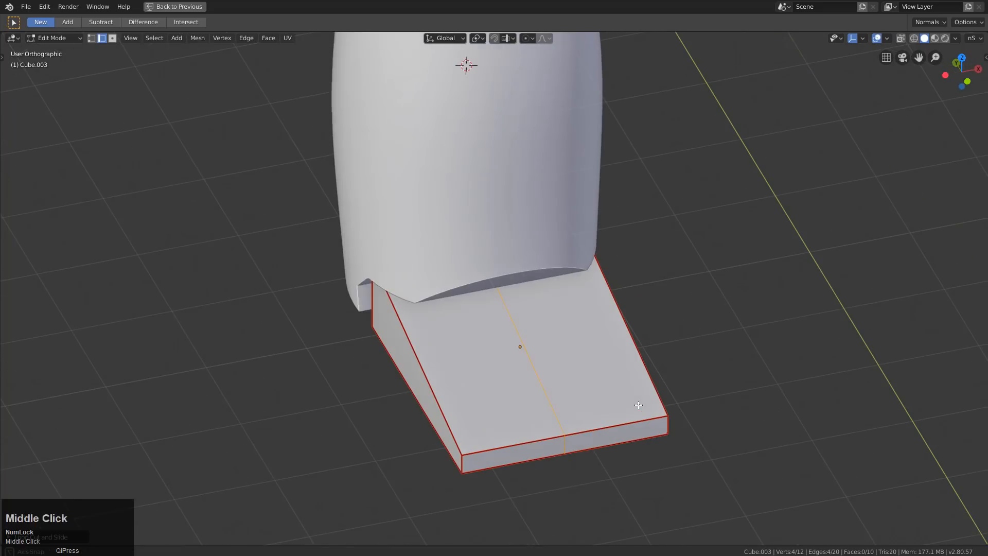
key("ctrl+b")
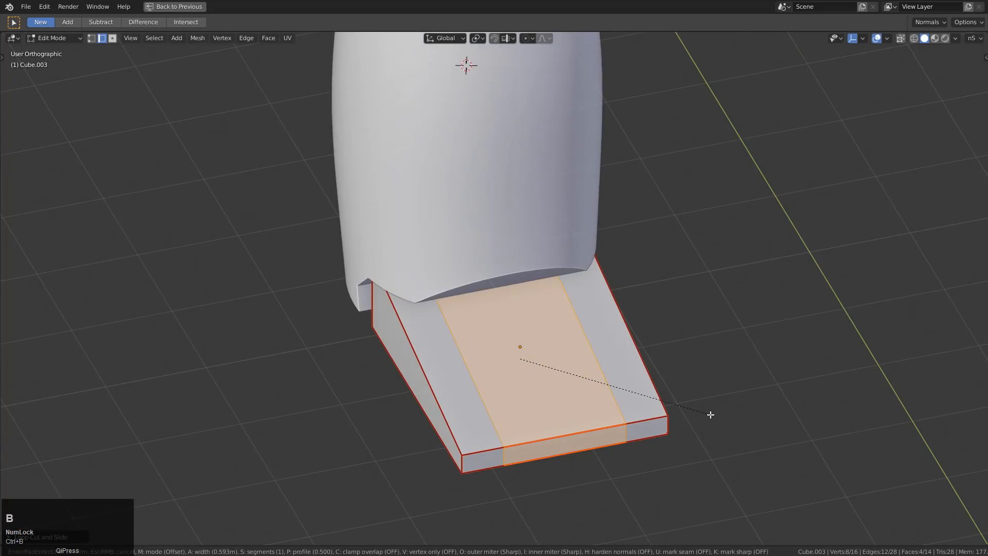
left_click(705, 415)
middle_click_drag(705, 414, 600, 362)
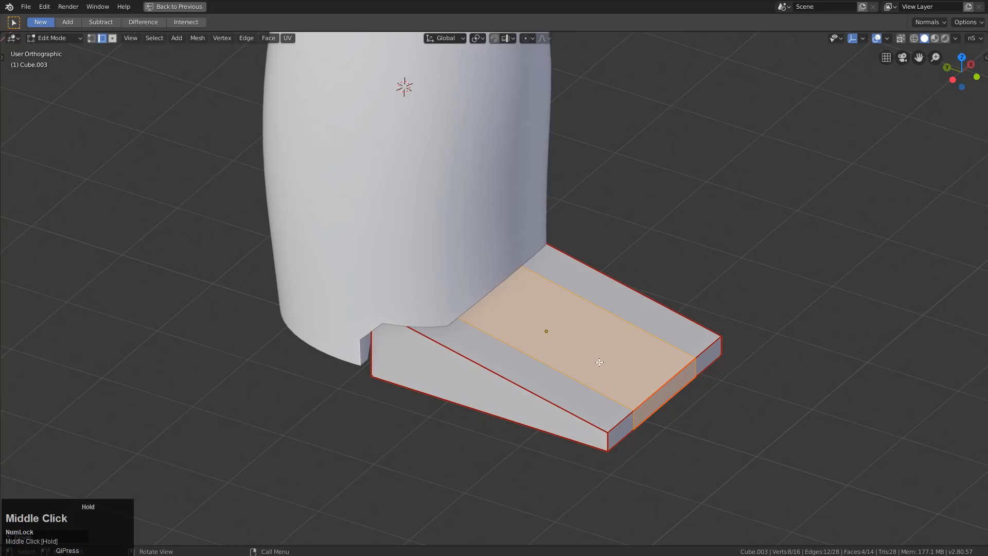
Add a crosswise edge loop around the foot, slid from the middle toward the toe
key("ctrl+r")
left_click(600, 310)
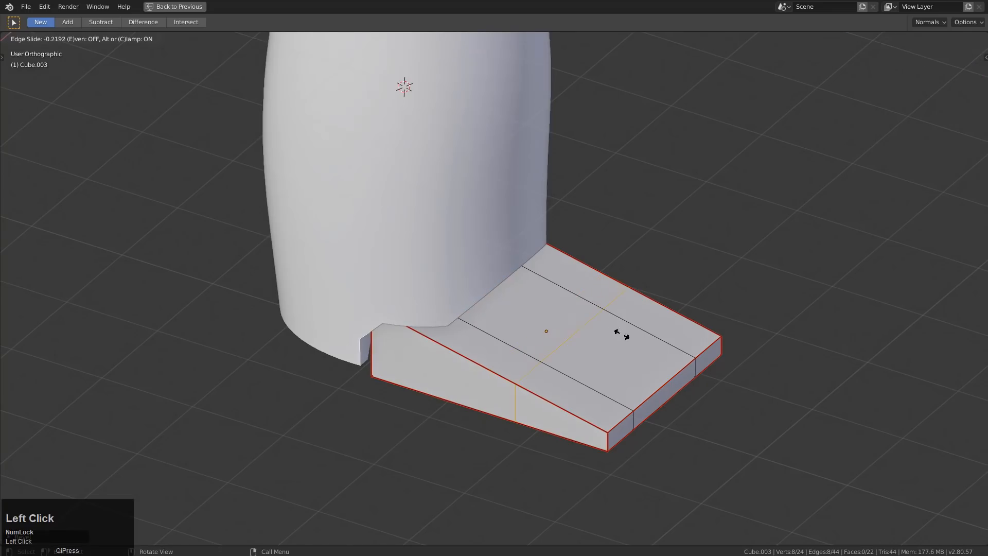
left_click(625, 337)
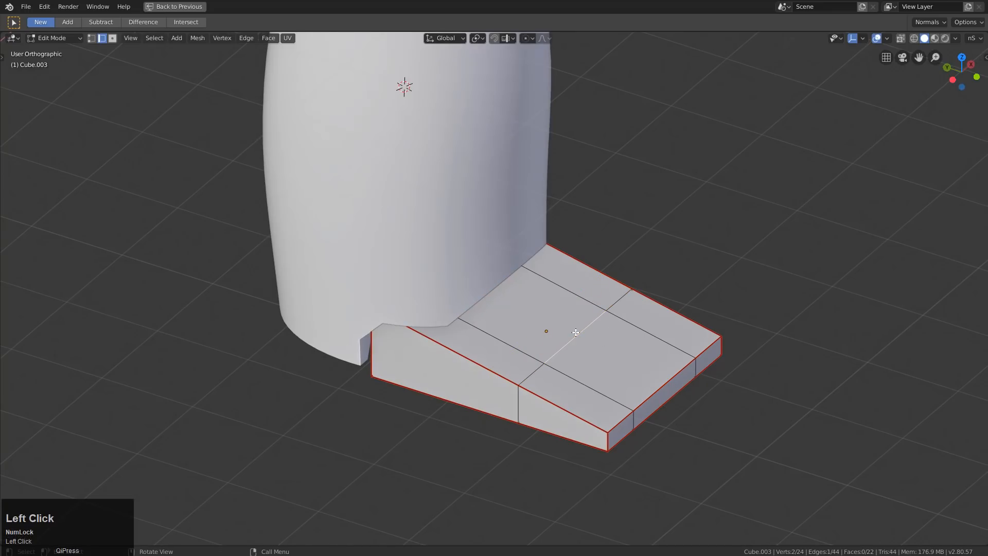
Rip the middle edge of the crosswise loop upward about 0.32 m along Z and fill the resulting gaps with faces
key("v")
key("z")
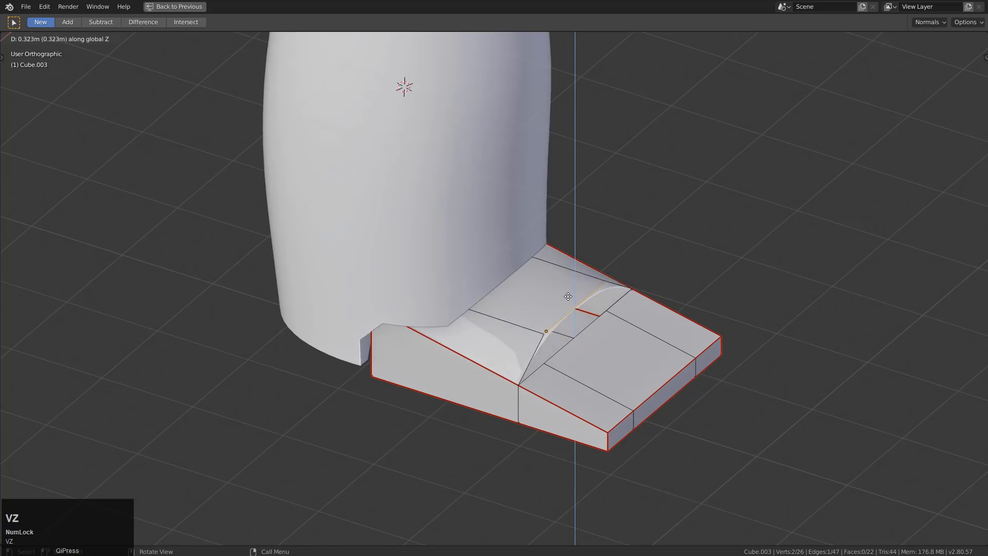
left_click(568, 294)
key("f")
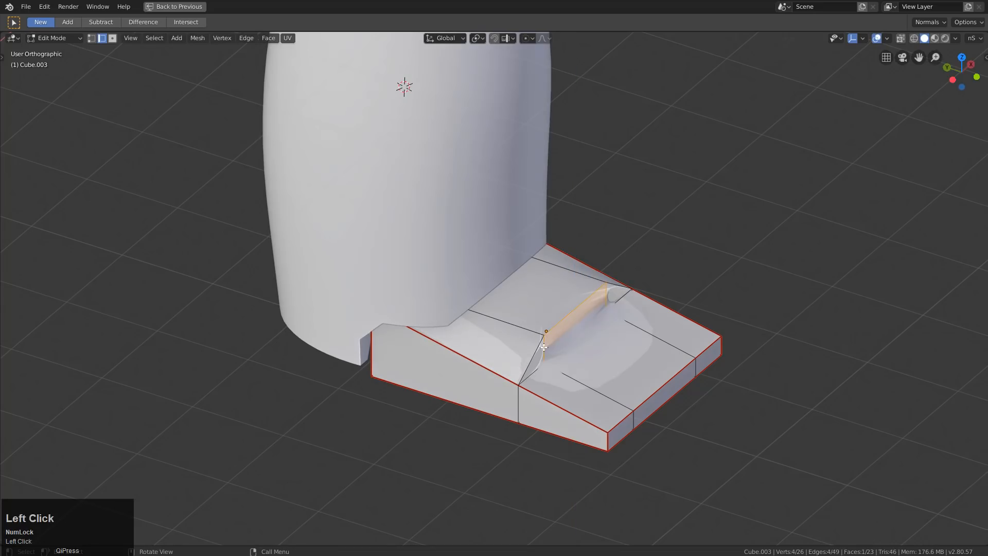
key("f")
key("Tab")
middle_click_drag(622, 321, 534, 445)
Slide one vertical front corner edge of the foot back along its side
key("Tab")
key("g")
key("g")
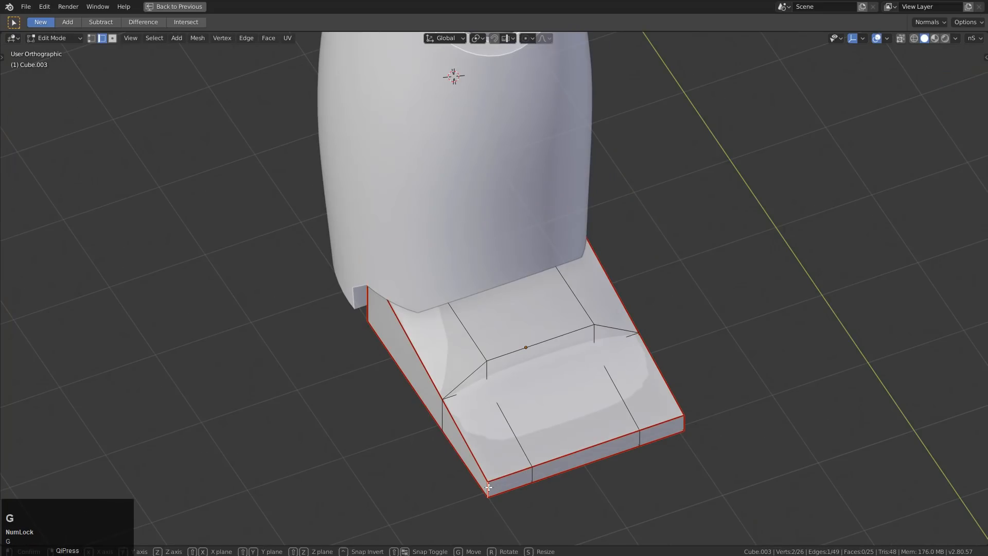
left_click(468, 438)
Mirror the foot across the X axis so both front corners match
key("Tab")
key("x")
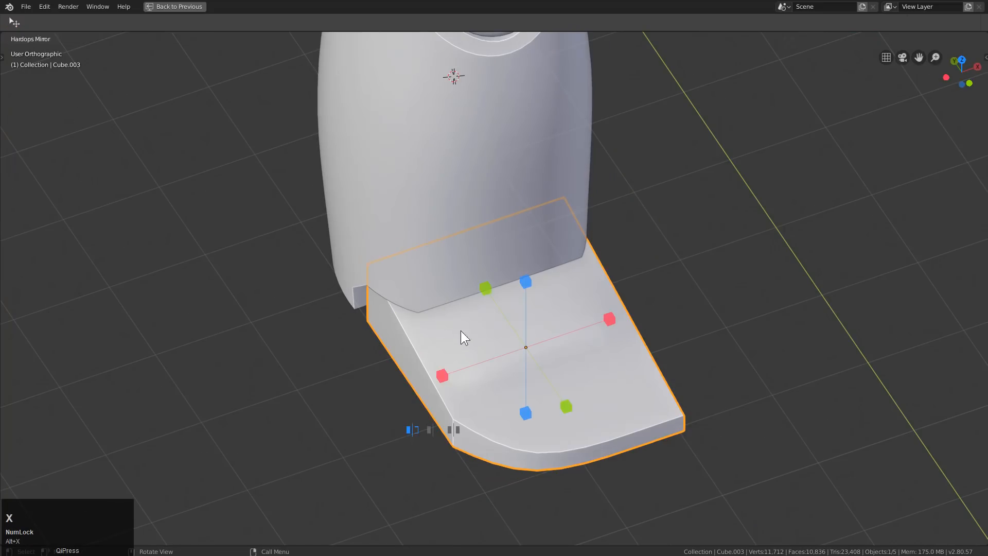
left_click(442, 376)
middle_click_drag(442, 376, 509, 427)
Move the foot's vertical front corner edge forward along Y and inward along X
key("Tab")
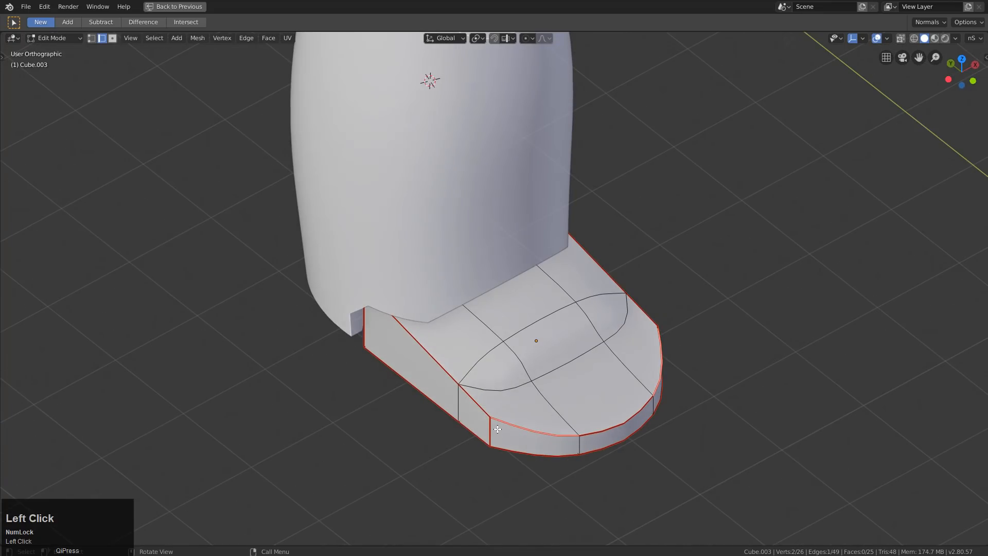
key("g")
key("y")
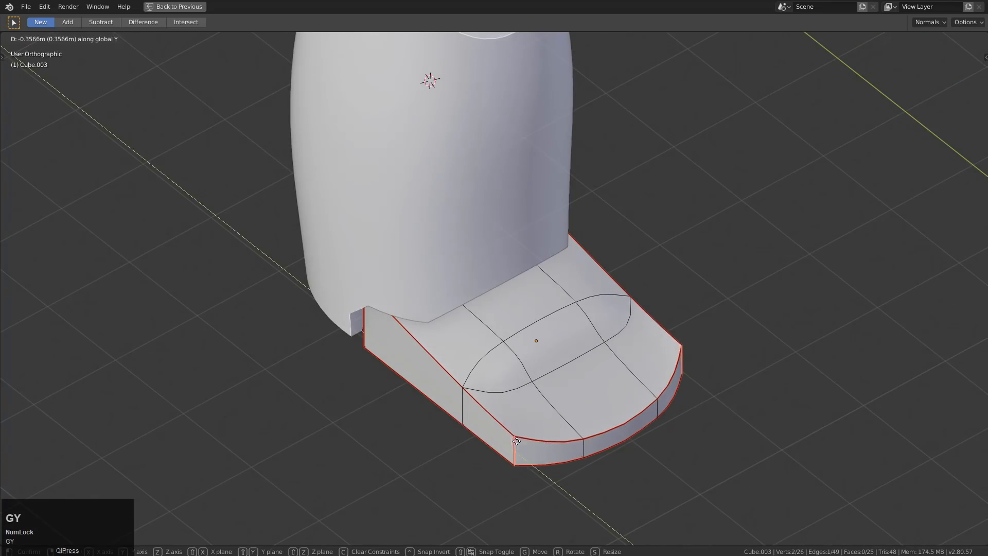
left_click(510, 438)
key("g")
key("x")
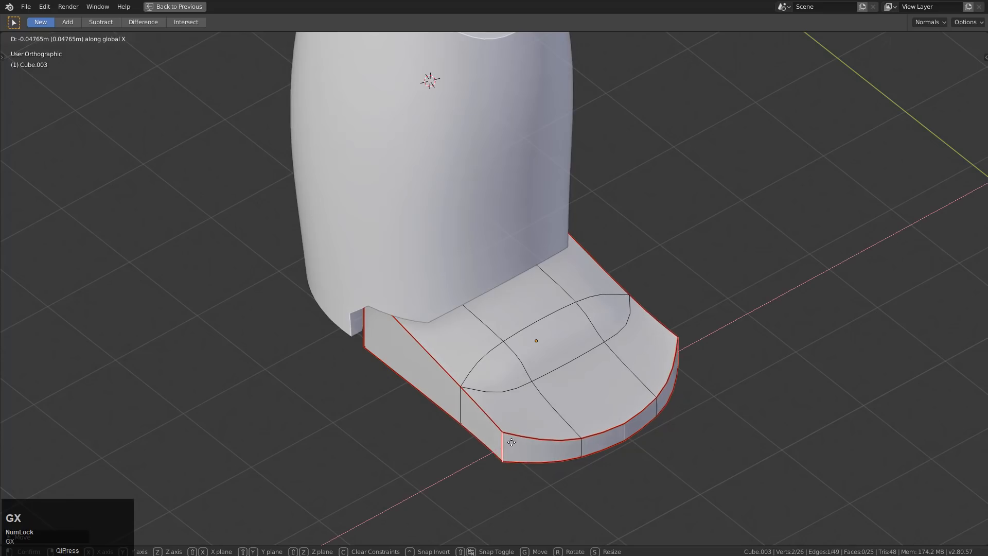
left_click(538, 437)
Clear the sharp marking from the foot's vertical front corner edge to round the toe
key("Tab")
mouse_move(537, 436)
middle_mouse_down()
mouse_move(485, 466)
mouse_move(484, 427)
mouse_move(456, 437)
mouse_move(534, 432)
middle_mouse_up()
key("Tab")
key("q")
left_click(474, 401)
key("Tab")
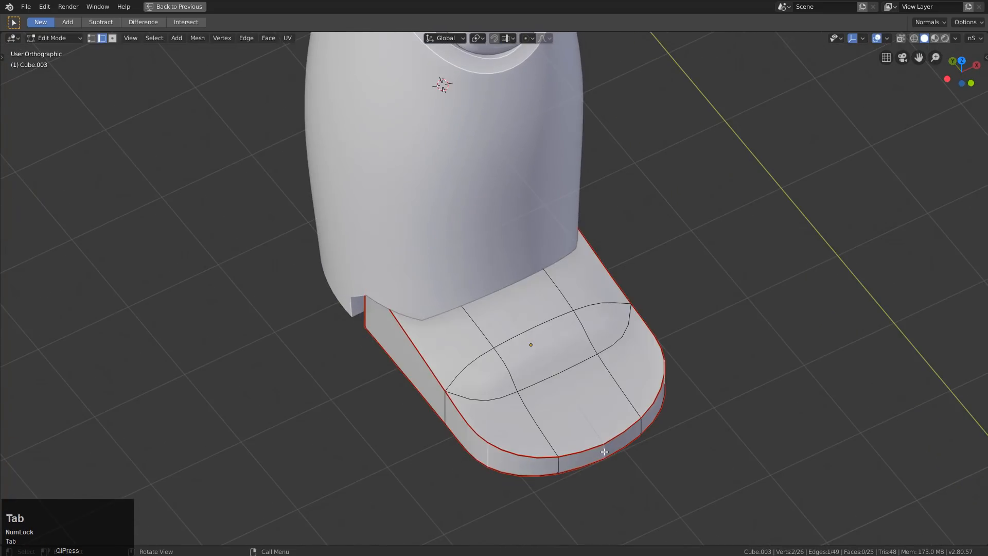
Mirror the foot mesh across the X axis again, working in edit mode
middle_click_drag(602, 452, 600, 435)
key("alt+x")
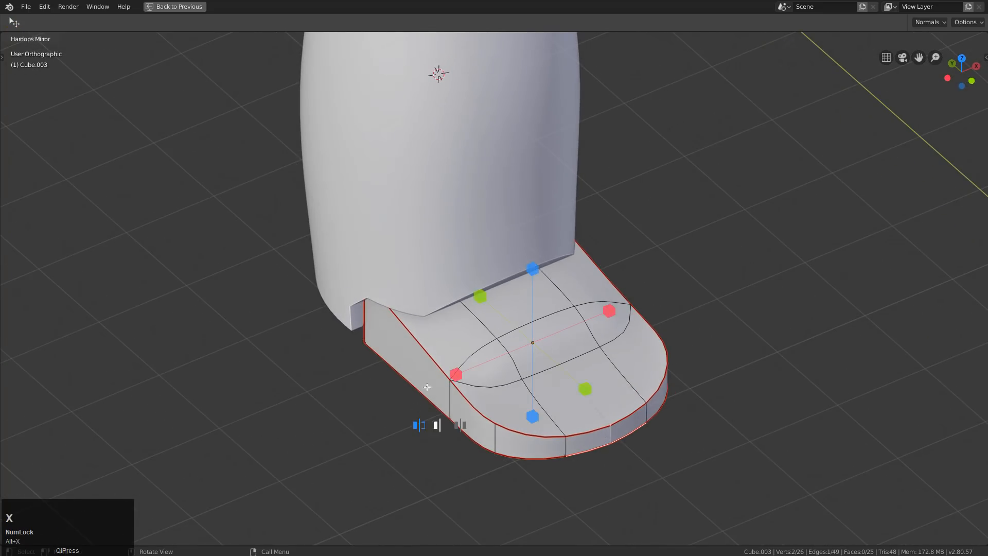
left_click(456, 375)
key("Tab")
middle_click_drag(544, 427, 562, 412)
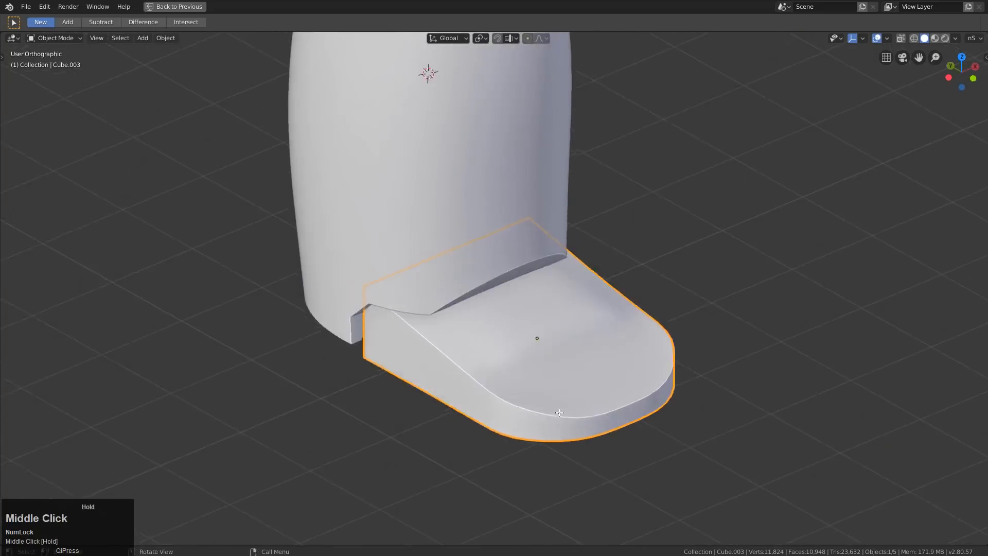
Mark the upper and lower crosswise edge lines of the instep's front slope as sharp
key("Tab")
scroll(509, 349, "up", 2)
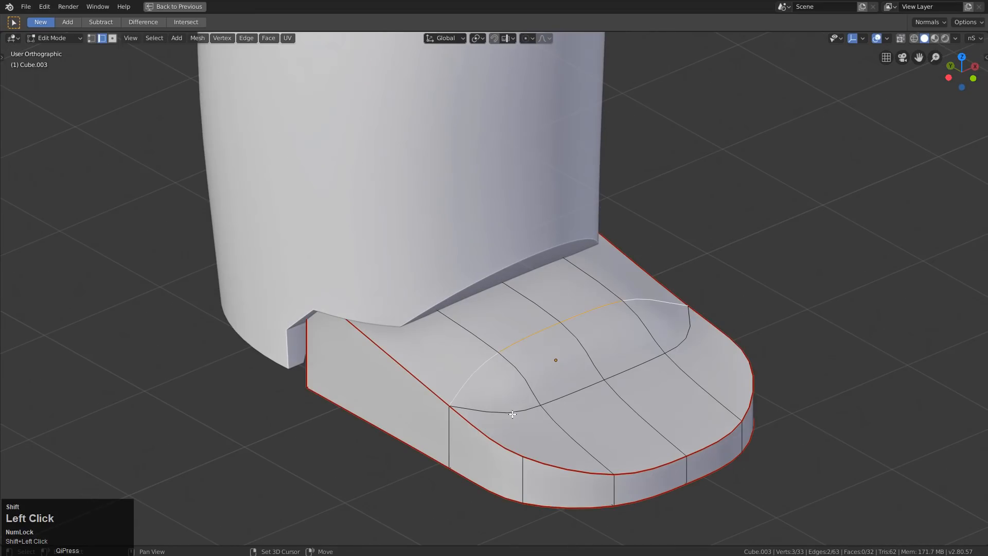
key("q")
left_click(624, 377)
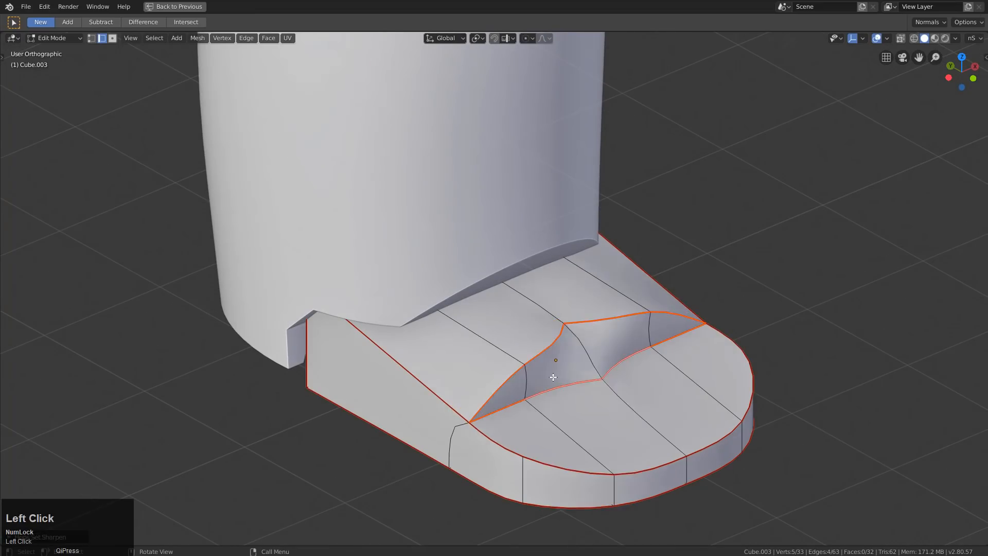
key("Tab")
middle_click_drag(562, 372, 556, 388)
key("Tab")
key("q")
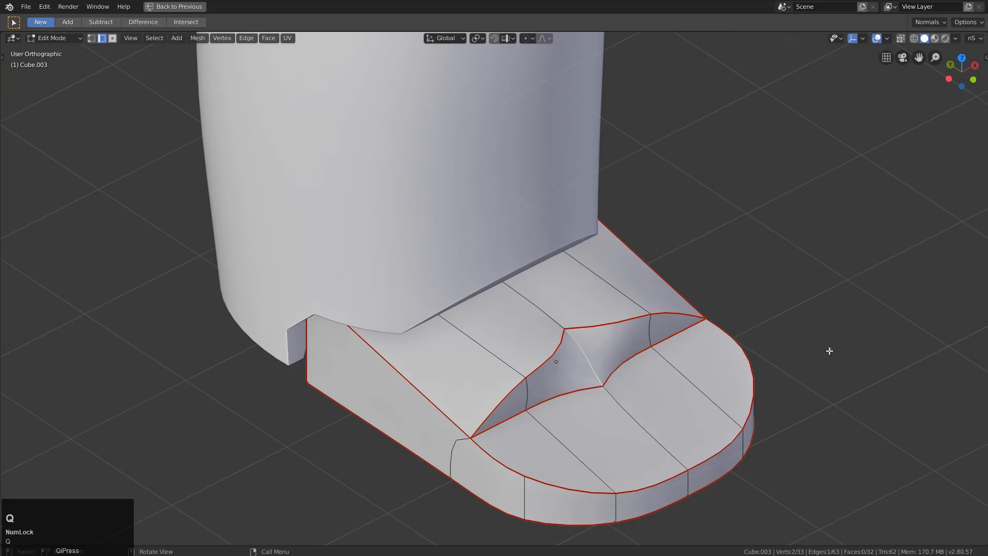
Move the foot's Mirror modifier above its Subdivision modifier in the modifier stack
key("Tab")
key("ctrl+grave")
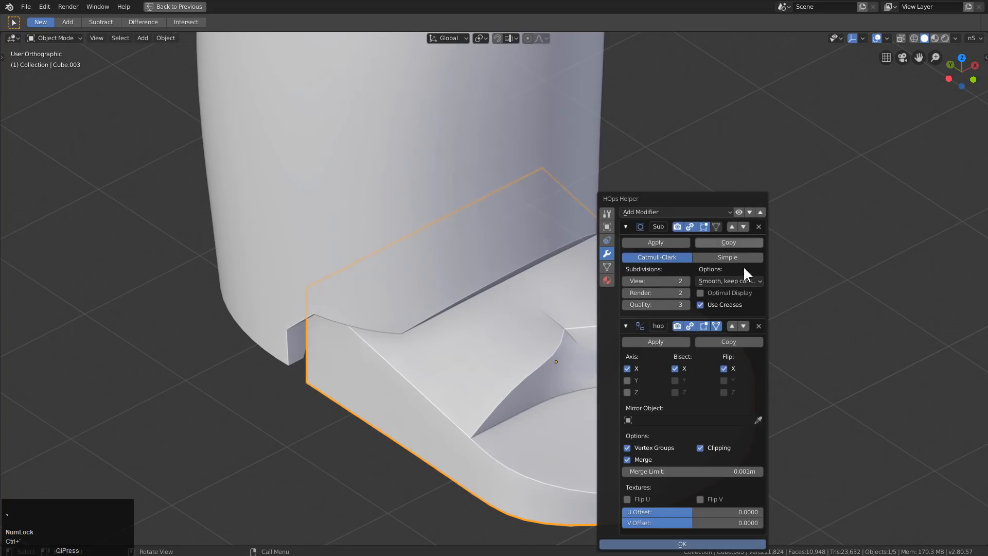
left_click(732, 323)
key("Escape")
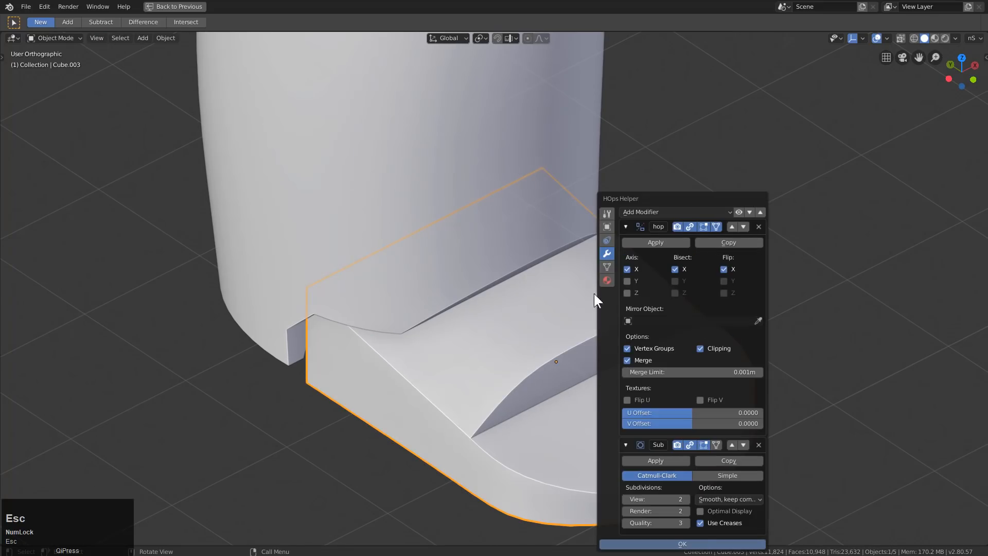
Mark the lengthwise edges on the instep's top as sharp and slide the slope's lower edge forward toward the toe
middle_click_drag(594, 293, 597, 371)
key("Tab")
key("Tab")
key("Tab")
left_click(597, 372)
key("g")
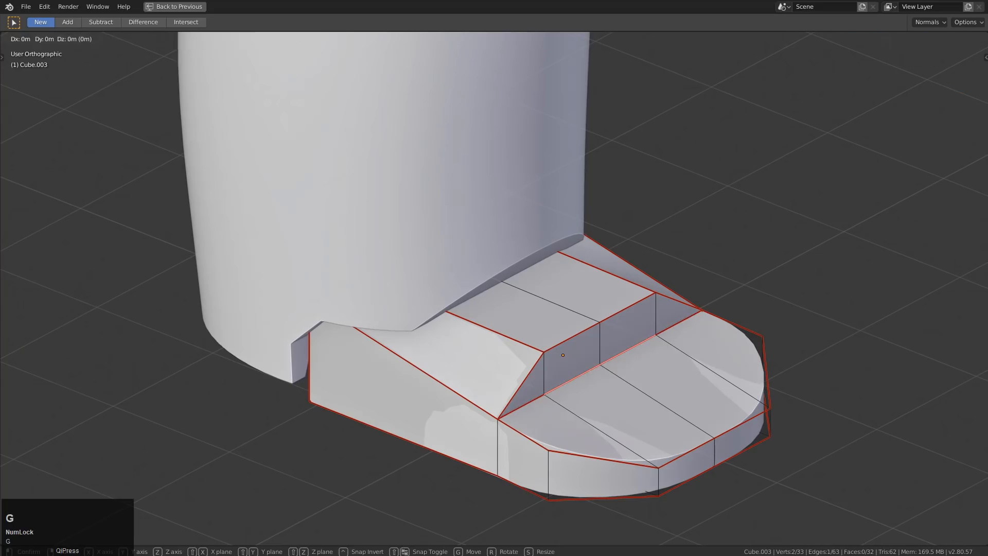
key("g")
Try sharp marking on the side edges of the instep's front slope, then clear it again
key("Tab")
middle_click_drag(619, 387, 521, 426)
key("Tab")
key("q")
left_click(518, 398)
key("Tab")
key("Tab")
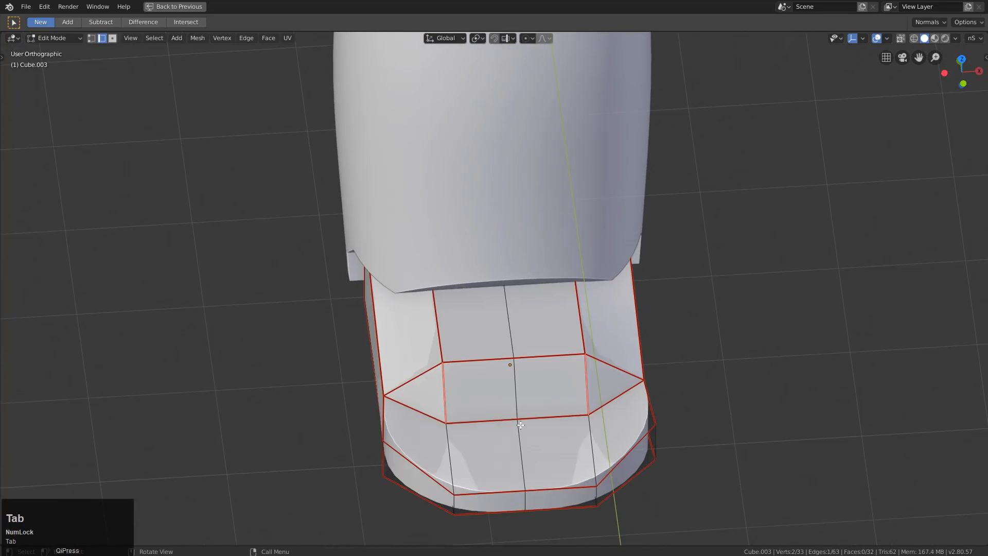
key("q")
left_click(485, 400)
key("Tab")
key("Tab")
Slide the lower corner vertex of the instep's front slope inward to narrow its base
key("1")
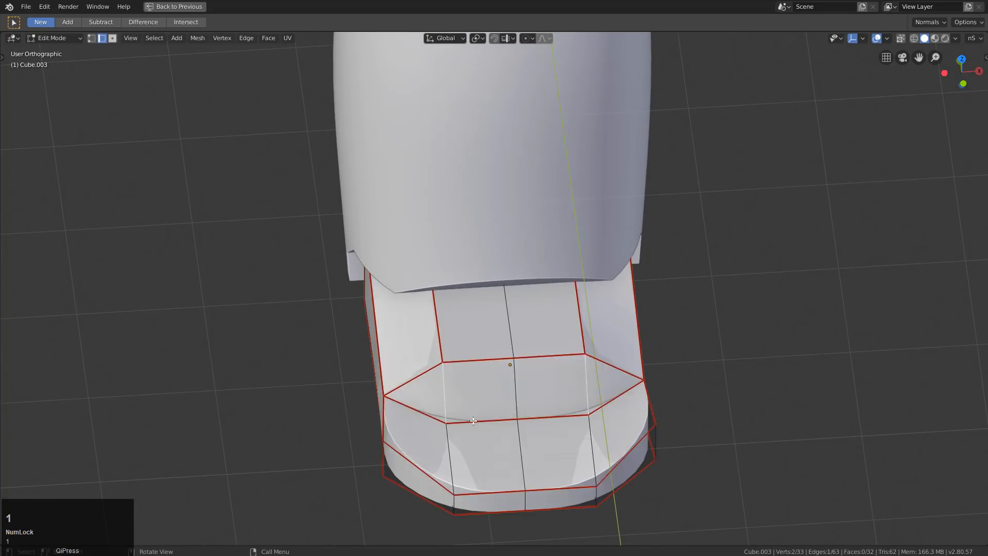
key("g")
key("g")
left_click(468, 425)
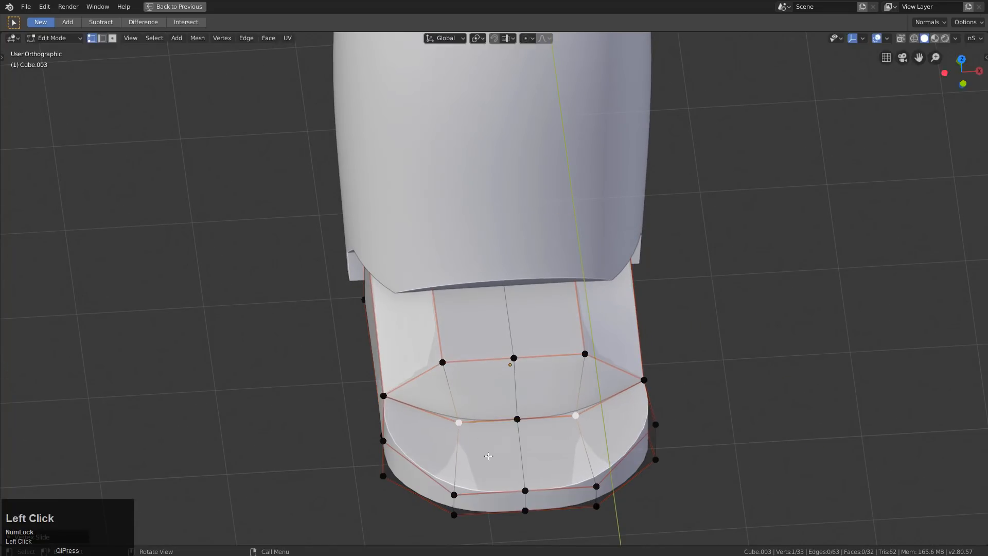
Move the upper and lower vertices of the toe's front corner inward along X by about 0.08 m
left_click(454, 495)
left_click(454, 515, "shift")
key("g")
left_click(525, 510)
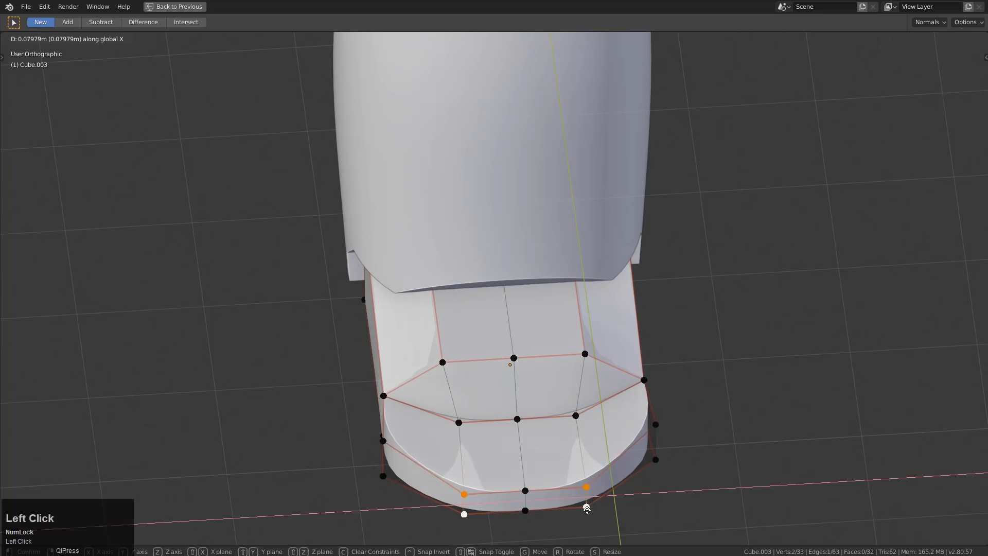
key("Tab")
Raise the whole foot slightly along its local Z axis toward the leg's base
middle_click_drag(538, 432, 569, 346)
key("g")
key("z")
key("z")
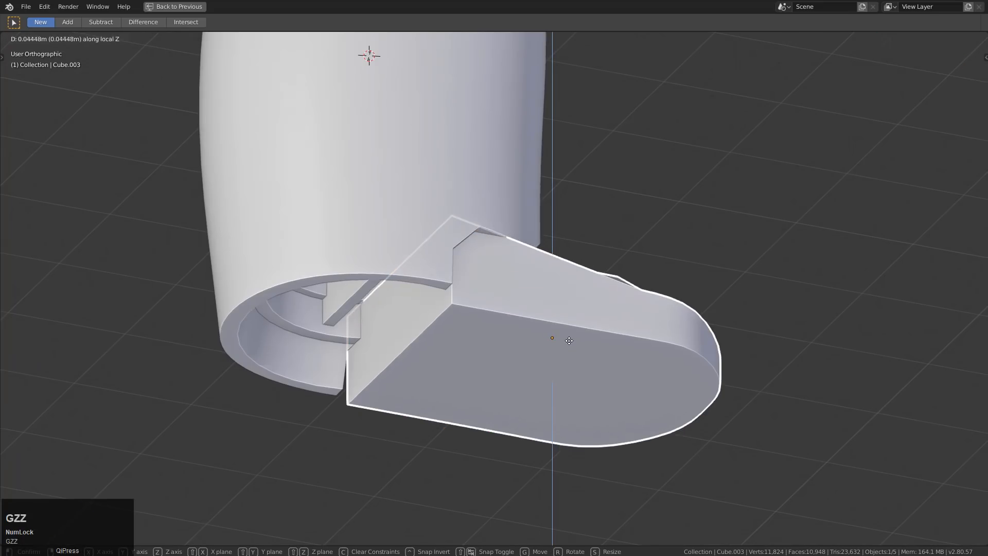
left_click(571, 329)
middle_click_drag(489, 383, 487, 384)
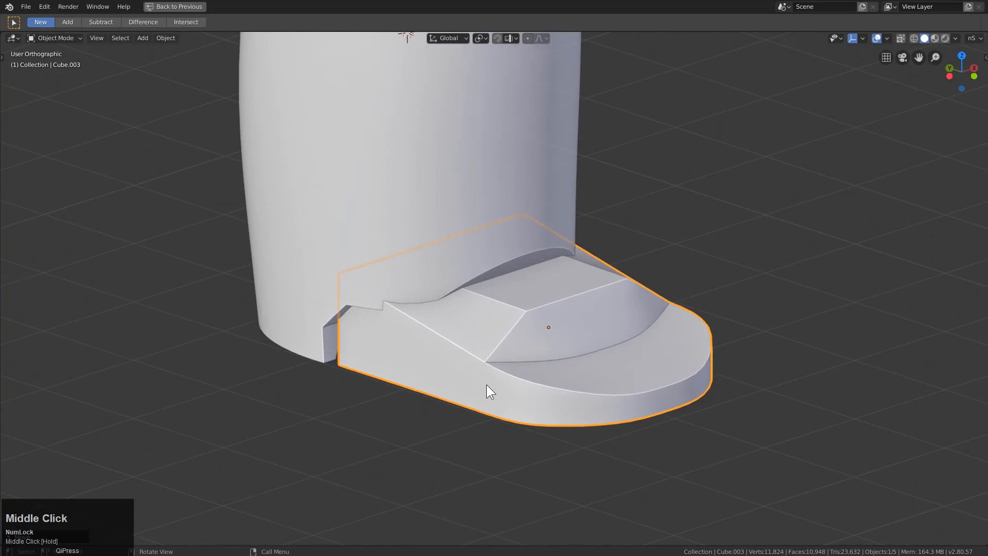
key("g")
key("z")
right_click(488, 378)
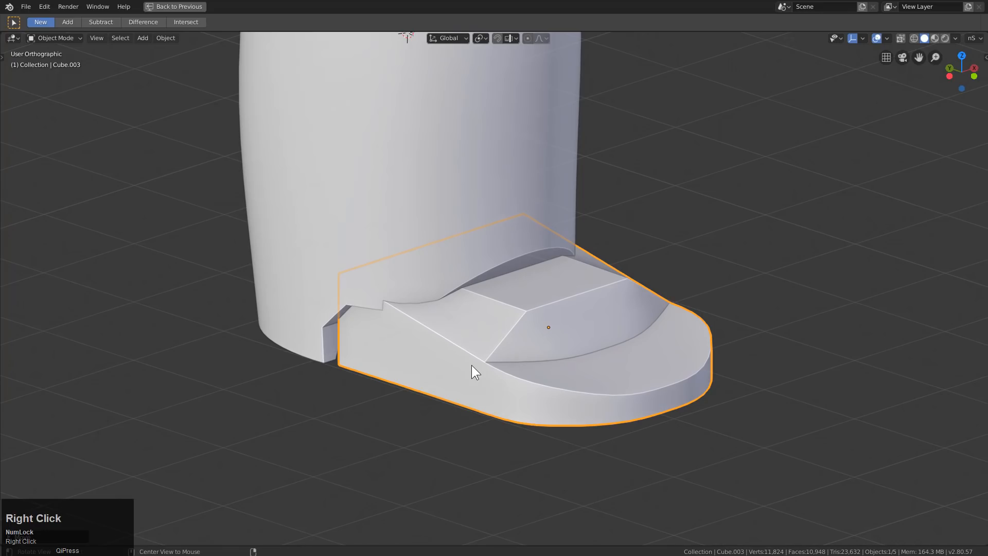
Show the cutters and adjust the height of the box cutter around the foot along Z
key("3")
middle_click_drag(432, 332, 518, 292)
left_click(528, 287)
key("g")
key("z")
left_click(525, 288)
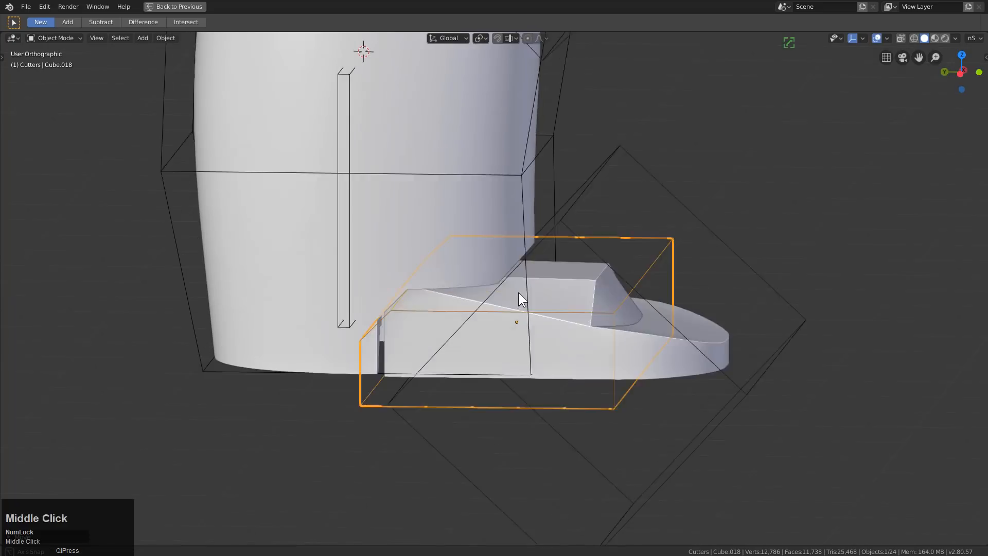
scroll(517, 293, "up", 2)
scroll(515, 294, "up", 1)
key("g")
key("z")
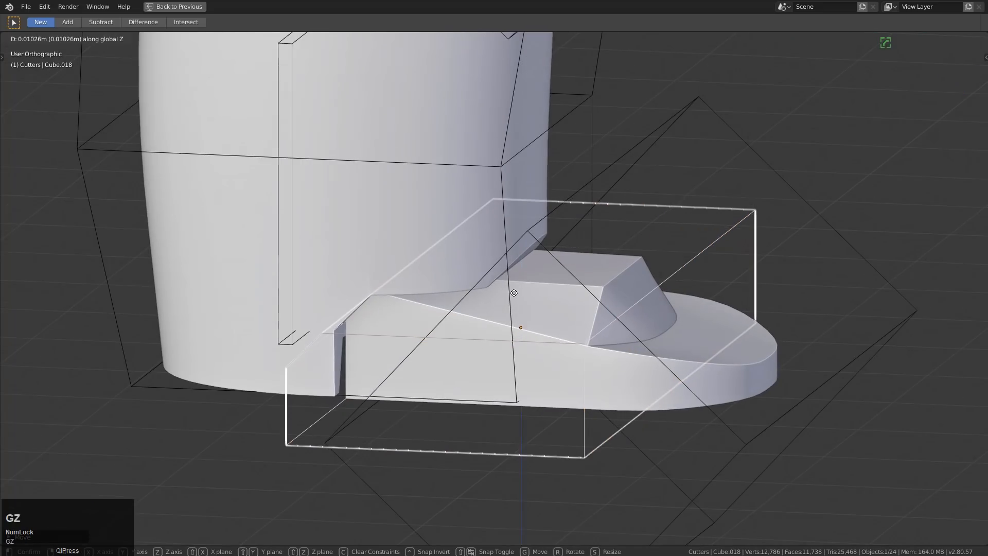
left_click(530, 292)
Hide the cutter objects again and deselect everything
middle_click_drag(532, 292, 556, 342)
key("1")
left_click(526, 316)
left_click(547, 328)
scroll(518, 323, "down", 2)
key("alt+a")
Save the scene in the current folder under the file name h9_tutbool
key("ctrl+s")
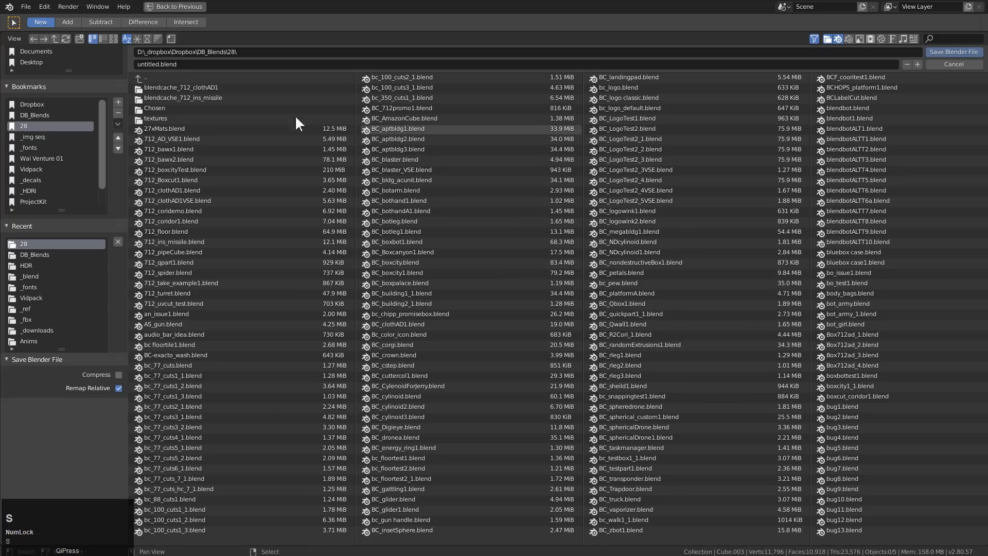
left_click(675, 58)
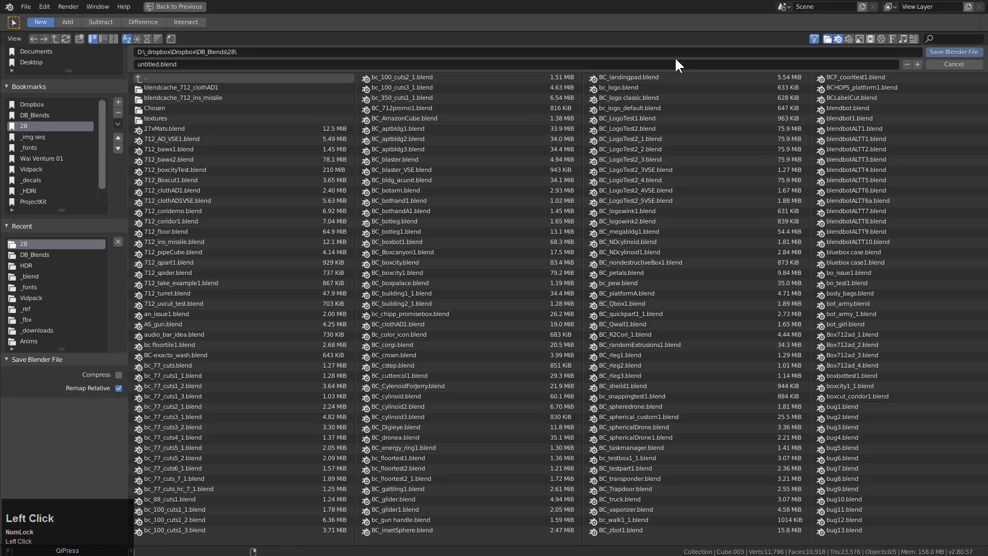
left_click(675, 62)
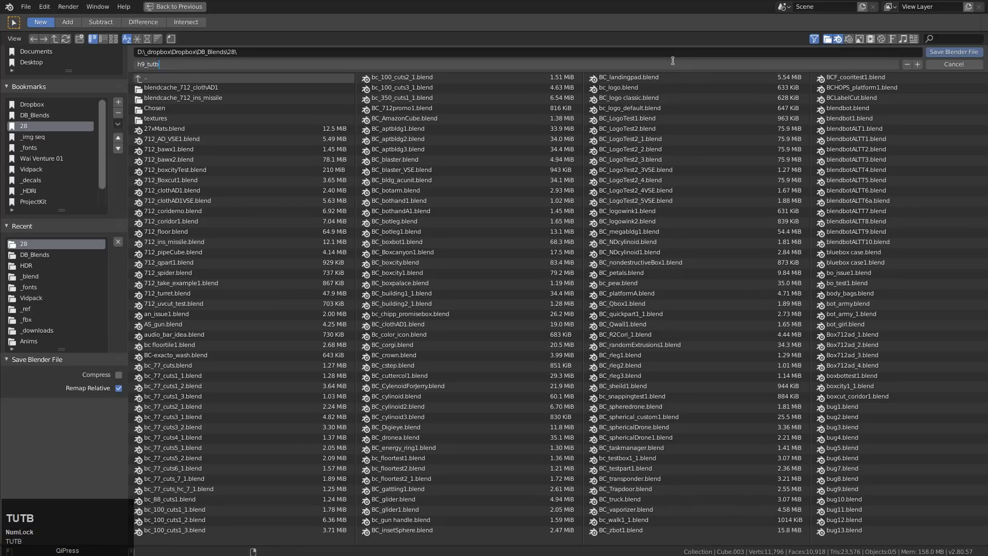
type("h9_tutbool")
key("Return")
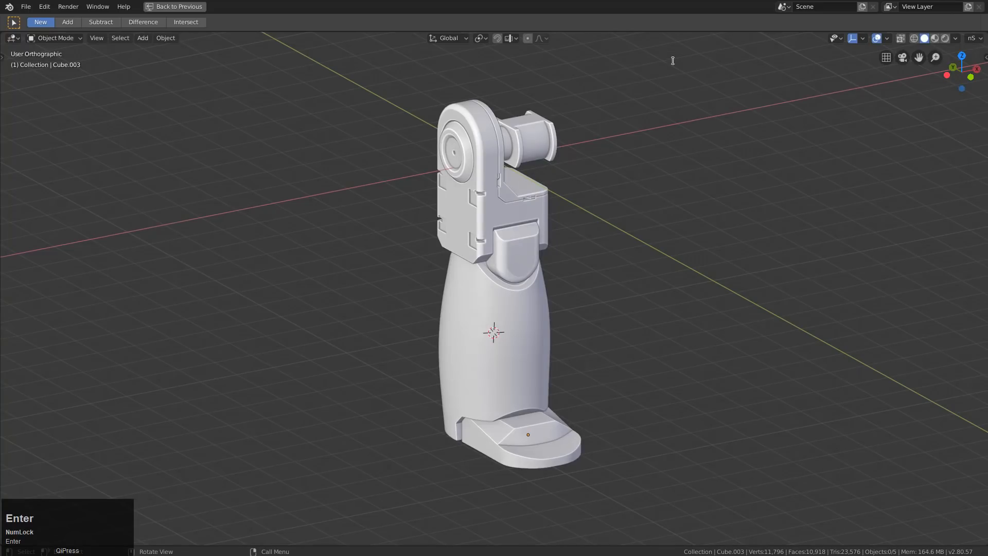
Add a plane at the 3D cursor and rotate it 90° in the front view so it stands upright
scroll(530, 343, "up", 2)
middle_click_drag(526, 348, 509, 335)
key("shift+a")
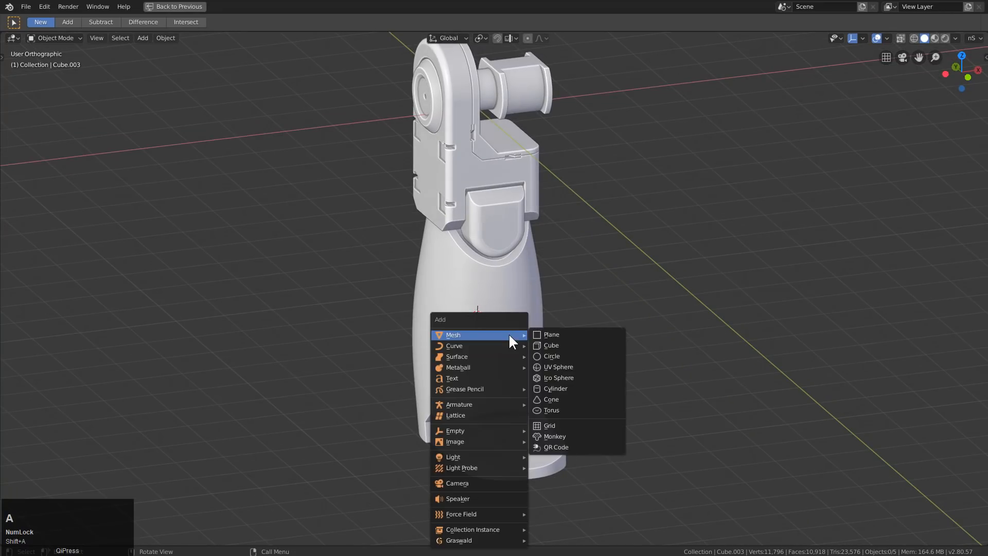
left_click(555, 338)
key("KP_1")
key("r")
key("9")
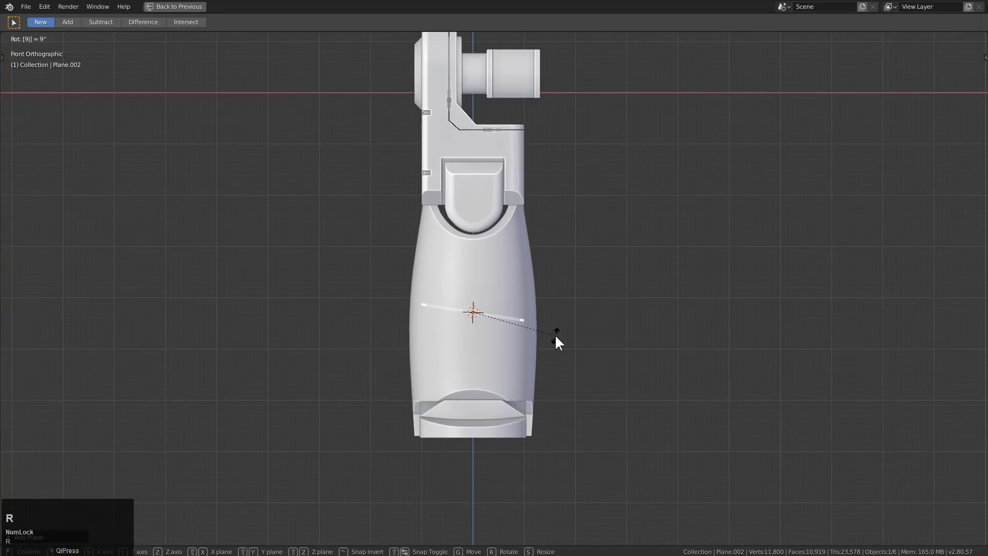
key("0")
key("Return")
Scale the upright plane up and move it down along Z so it covers the lower half of the leg
key("s")
left_click(607, 291)
key("g")
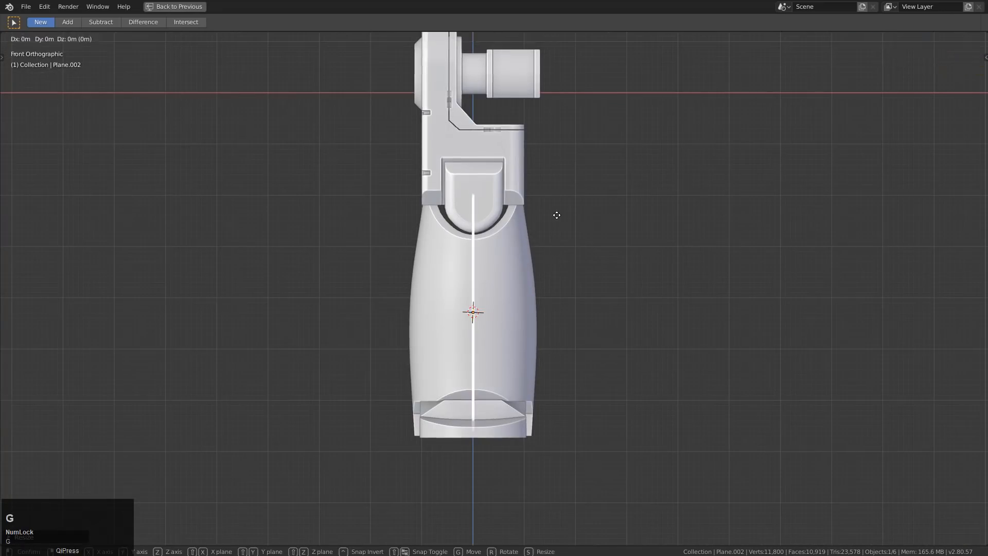
key("z")
left_click(578, 326)
Give the upright plane a solid thickness with the offset set to 0 so it stays centred on the leg
middle_click_drag(578, 327, 531, 312)
scroll(644, 338, "up", 2)
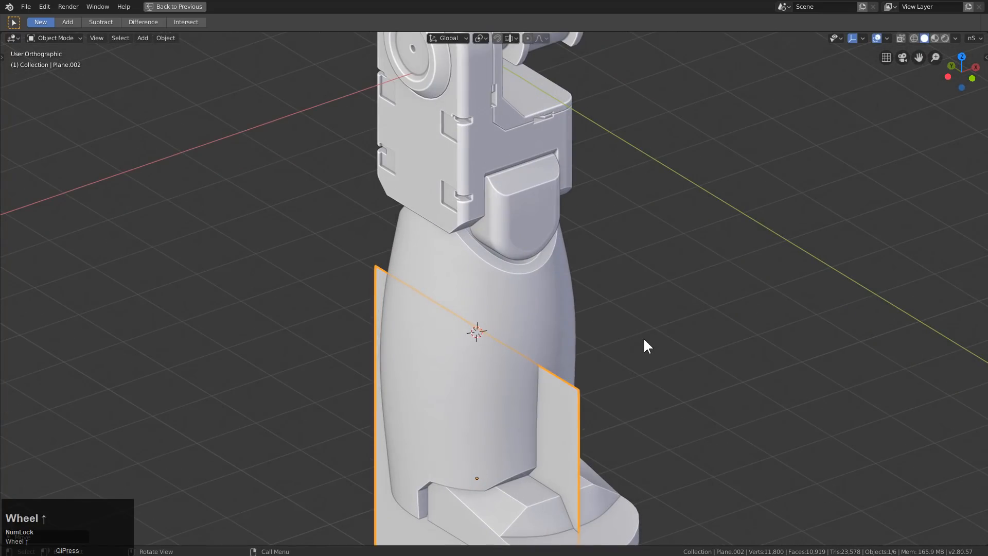
key("q")
left_click(632, 350)
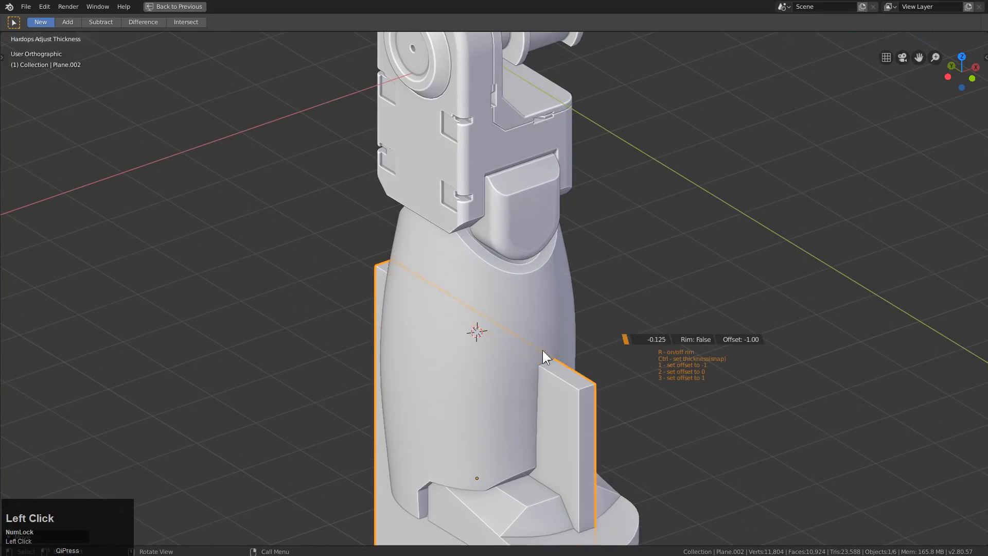
key("2")
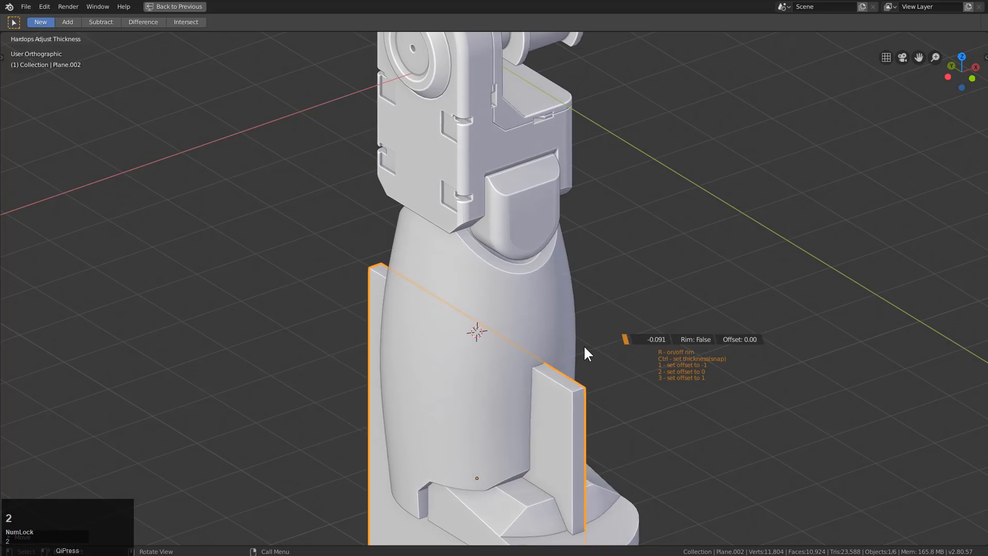
left_click(561, 348)
Readjust the upright plate's thickness to make it wider across the front of the leg
middle_click_drag(561, 348, 590, 332)
key("q")
left_click(590, 334)
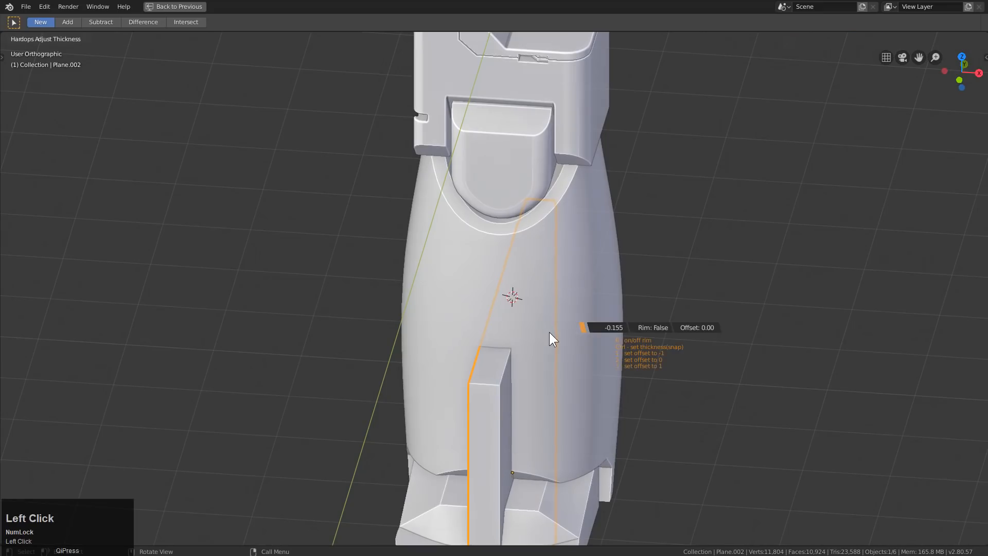
left_click(591, 341)
Slash the lower leg with the upright plate and select the separated vertical slice
left_click(589, 344, "shift")
key("q")
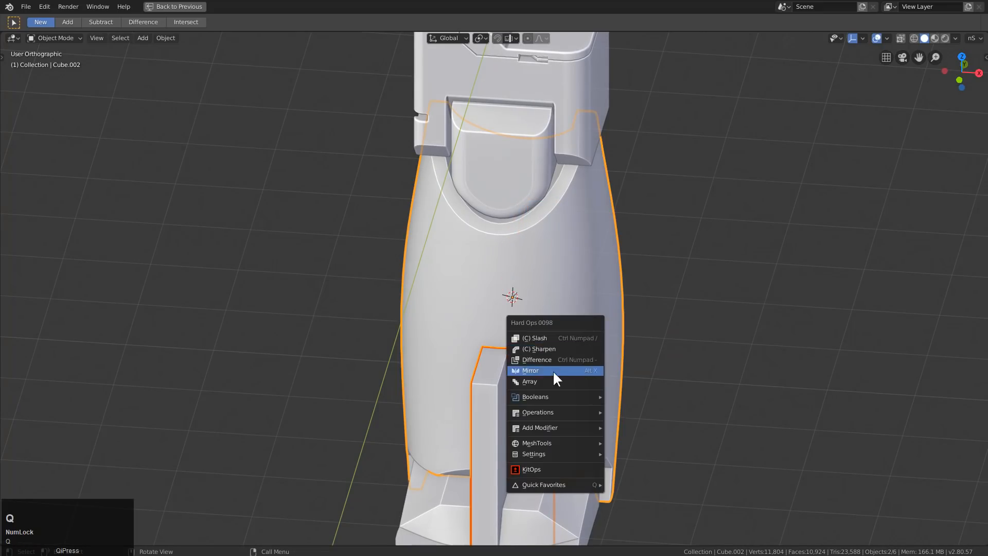
left_click(561, 334)
middle_click_drag(523, 369, 567, 309)
left_click(573, 330)
left_click(590, 344)
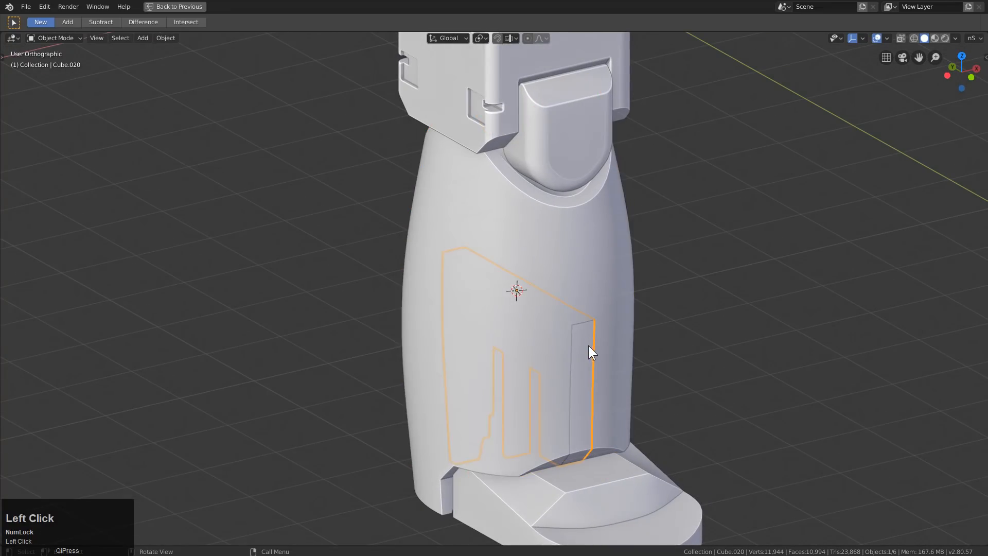
Check the slice's modifier stack and apply its modifiers with Smart Apply
middle_click_drag(590, 346, 516, 338)
scroll(501, 326, "up", 4)
scroll(568, 326, "down", 2)
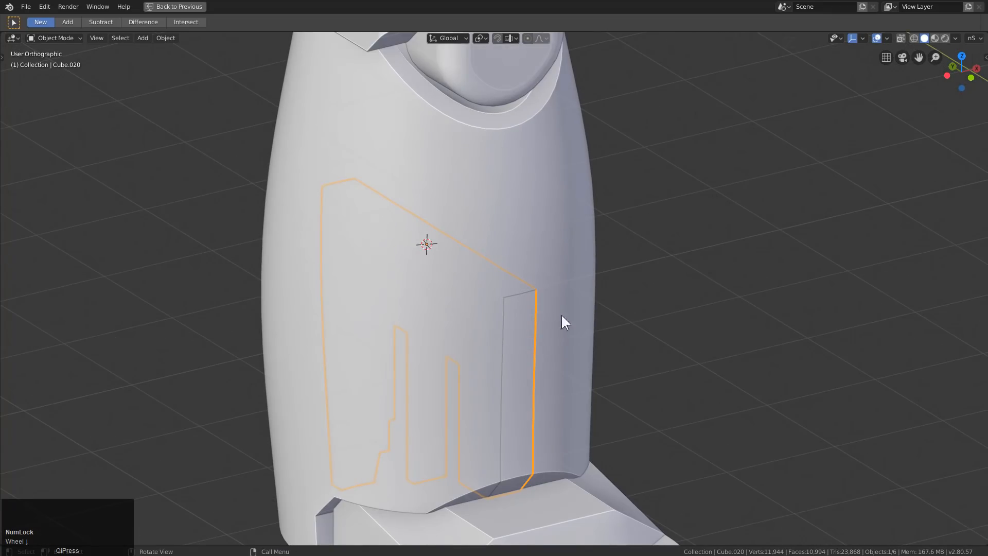
key("ctrl+grave")
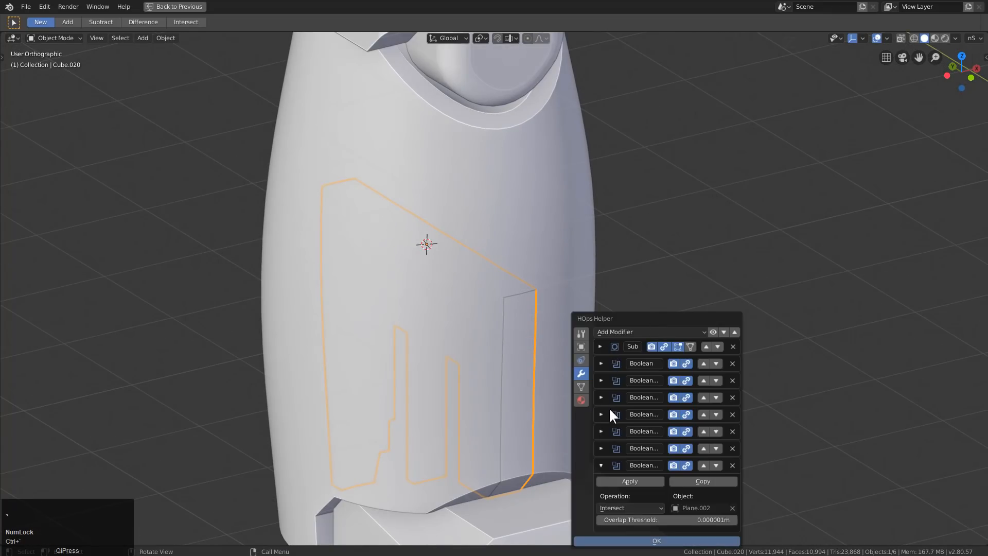
key("Escape")
key("q")
mouse_move(564, 364)
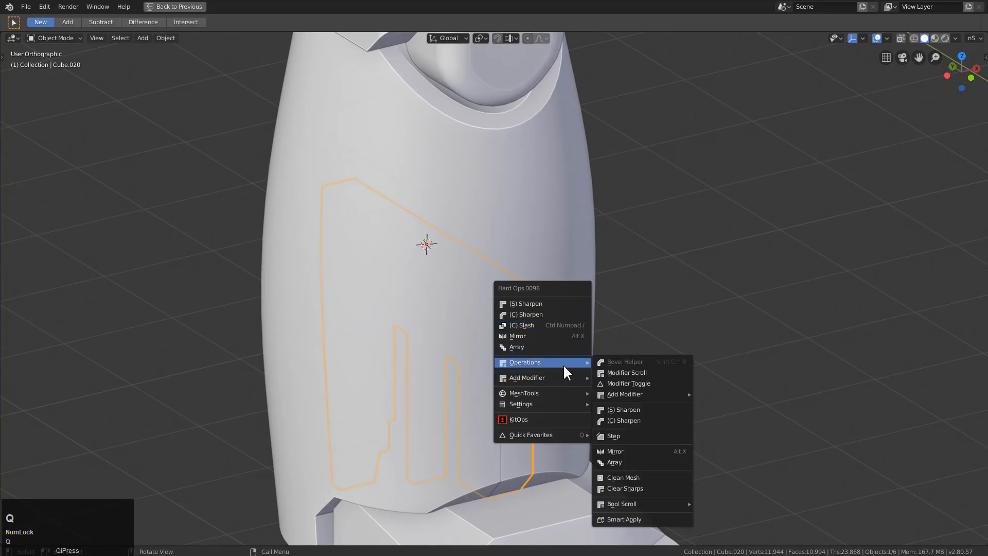
mouse_move(671, 507)
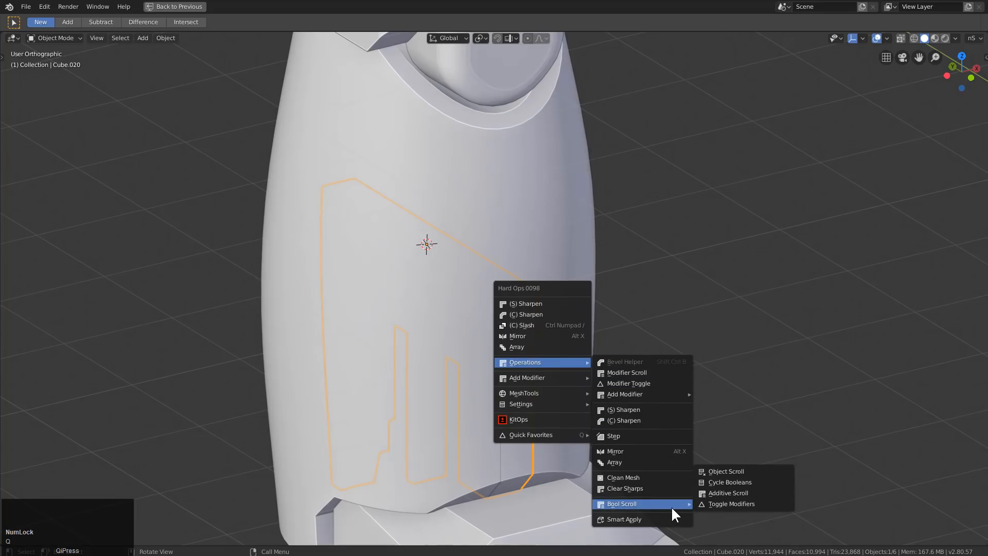
left_click(664, 517)
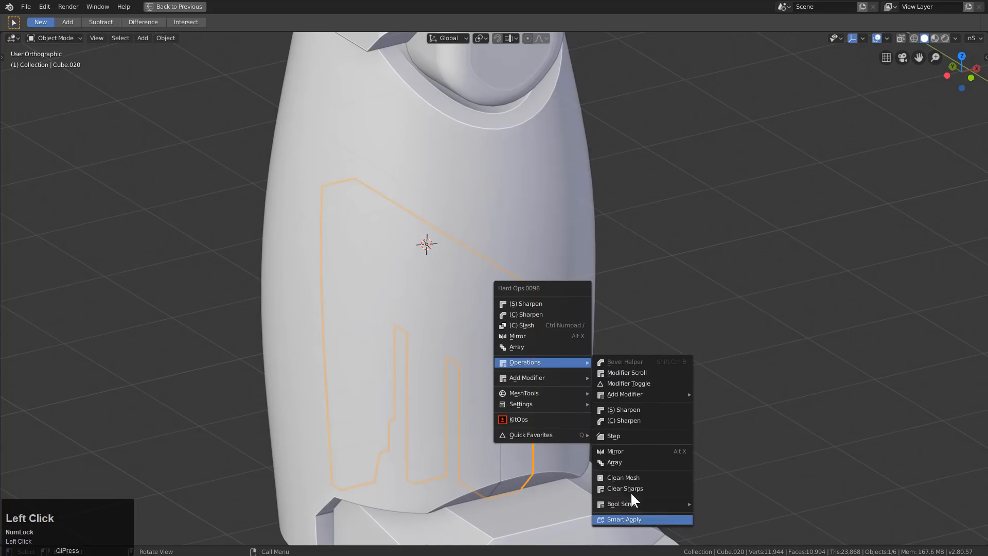
Dissolve the uppermost horizontal edge loop just below the top of the slice
key("Tab")
scroll(567, 345, "up", 3)
scroll(567, 346, "up", 2)
key("2")
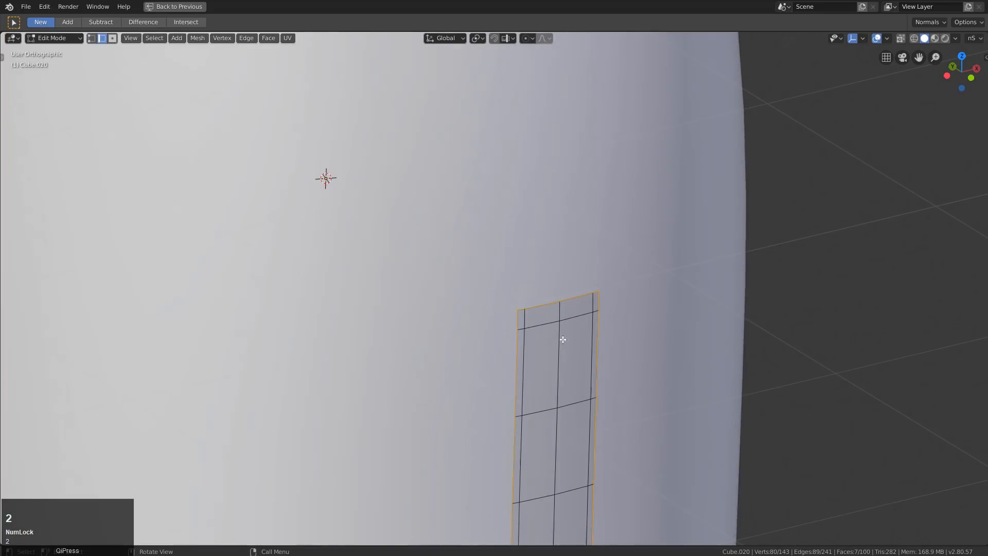
left_click(548, 326)
key("x")
scroll(530, 319, "up", 1)
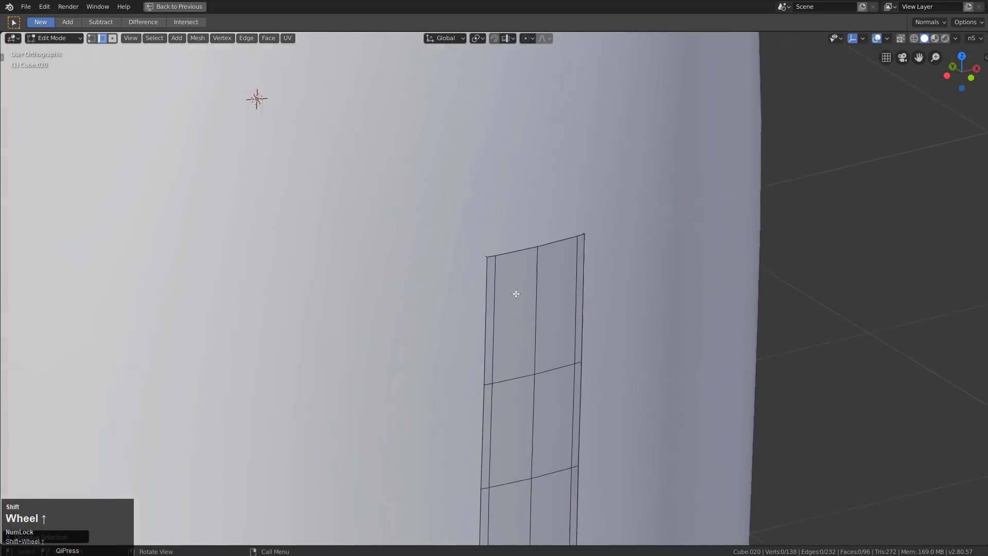
Try a single-segment bevel on only the front edge of the slice's top face
left_click(520, 241)
key("z")
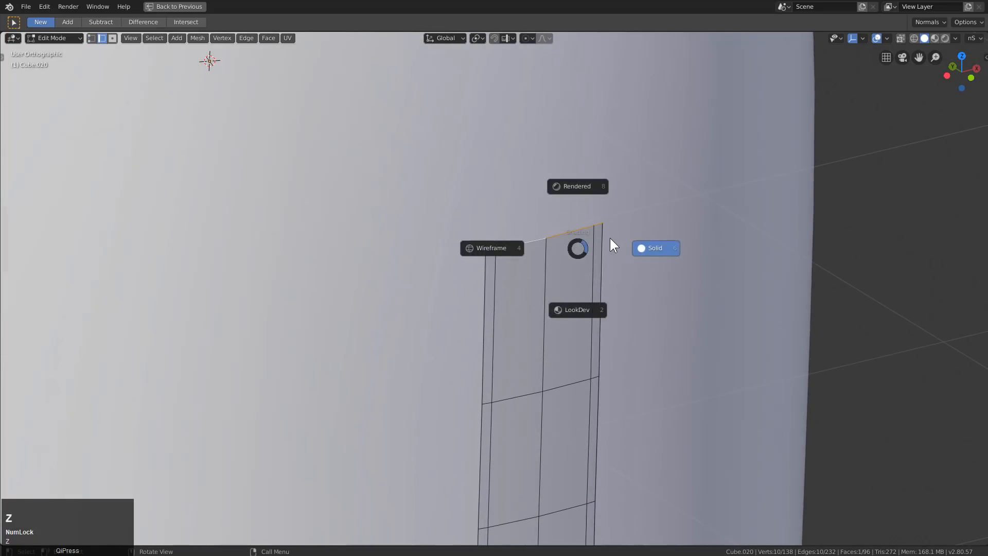
left_click(610, 238)
scroll(609, 237, "down", 3)
scroll(458, 249, "down", 3)
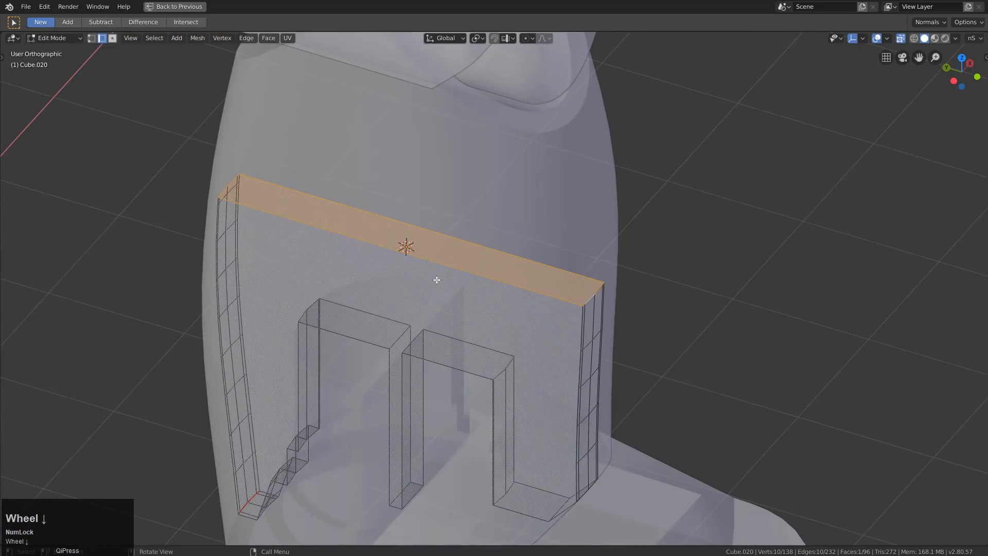
key("c")
middle_click(248, 187)
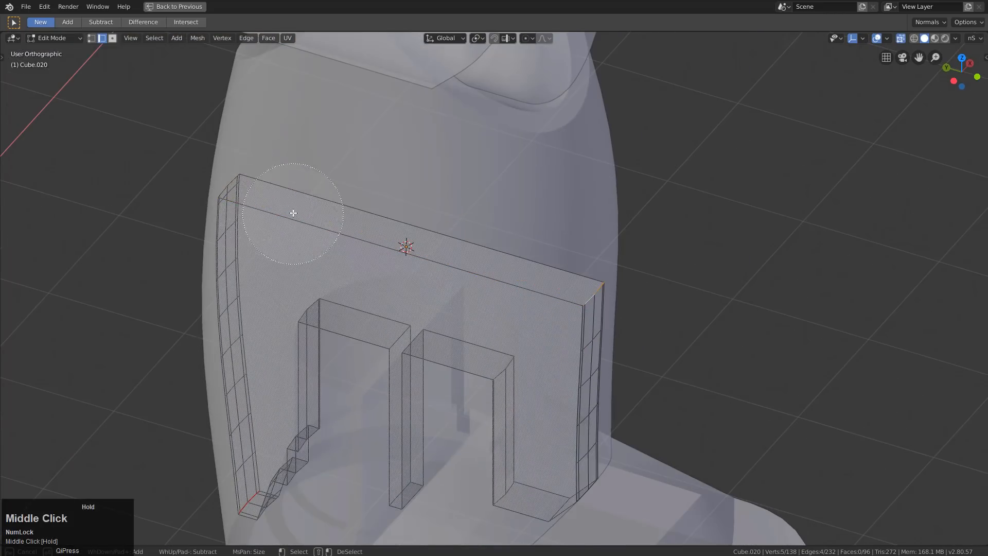
right_click(294, 213)
scroll(690, 340, "up", 4)
key("alt+z")
middle_click_drag(702, 338, 658, 331)
scroll(658, 331, "up", 3)
key("ctrl+b")
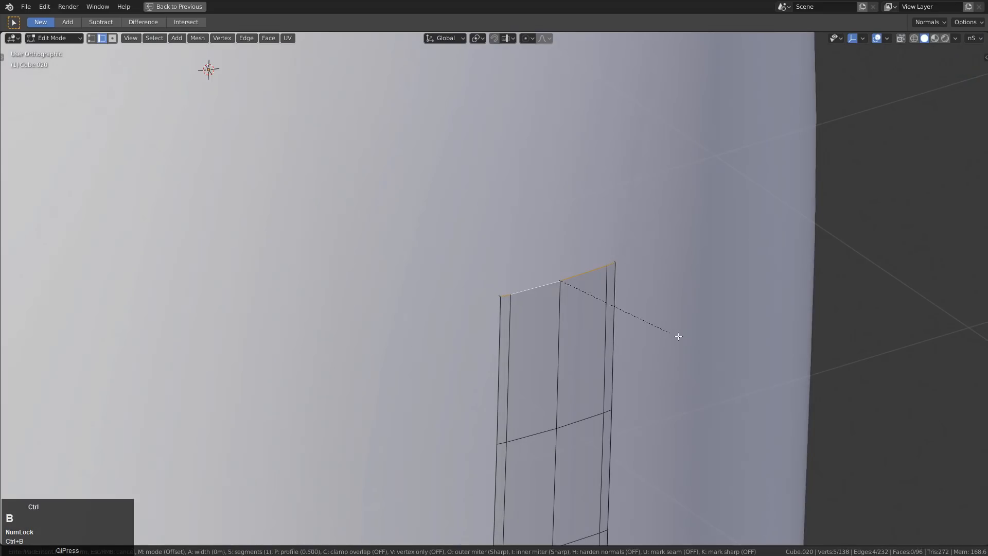
left_click(724, 371)
key("Tab")
scroll(554, 333, "down", 3)
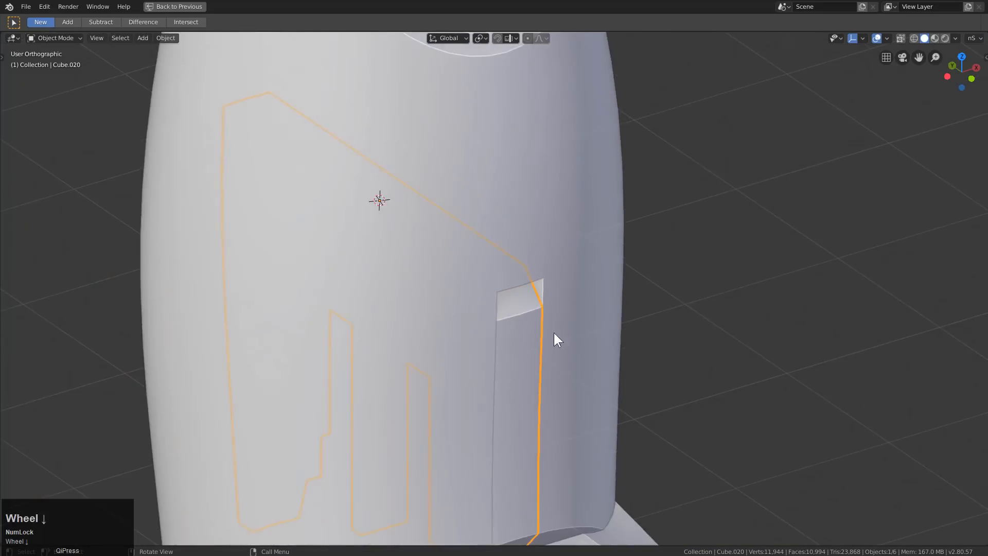
scroll(554, 333, "down", 3)
mouse_move(517, 337)
middle_mouse_down()
mouse_move(656, 360)
mouse_move(523, 339)
middle_mouse_up()
Undo the last bevel and chamfer the slice's top front edge again with a single segment
key("Tab")
middle_click_drag(378, 337, 623, 331)
scroll(605, 340, "up", 4)
scroll(562, 325, "up", 2)
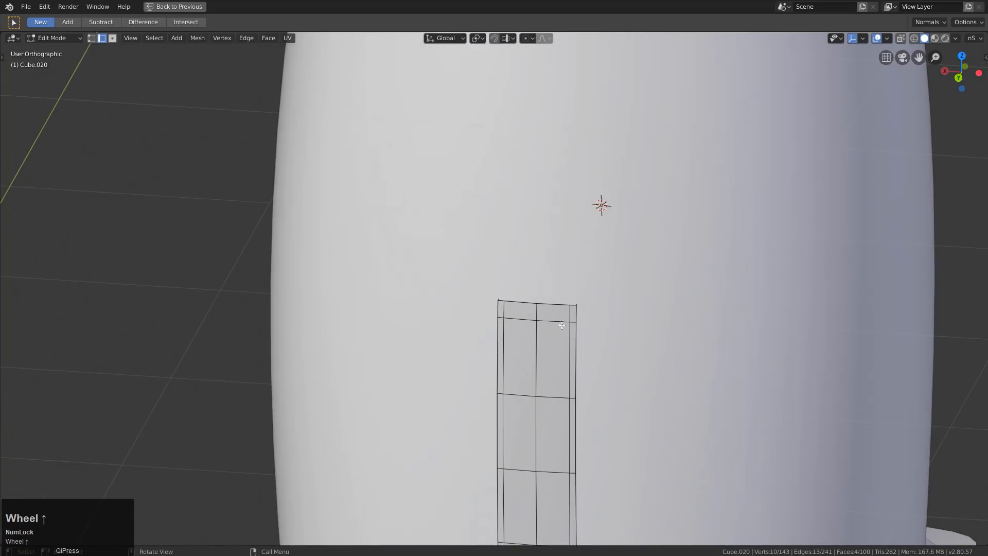
key("alt+z")
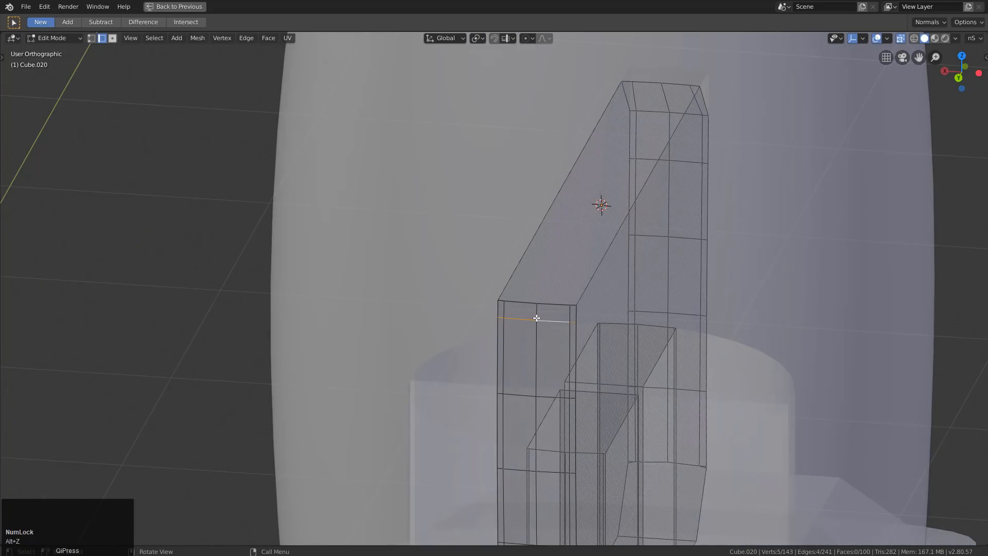
left_click(544, 304)
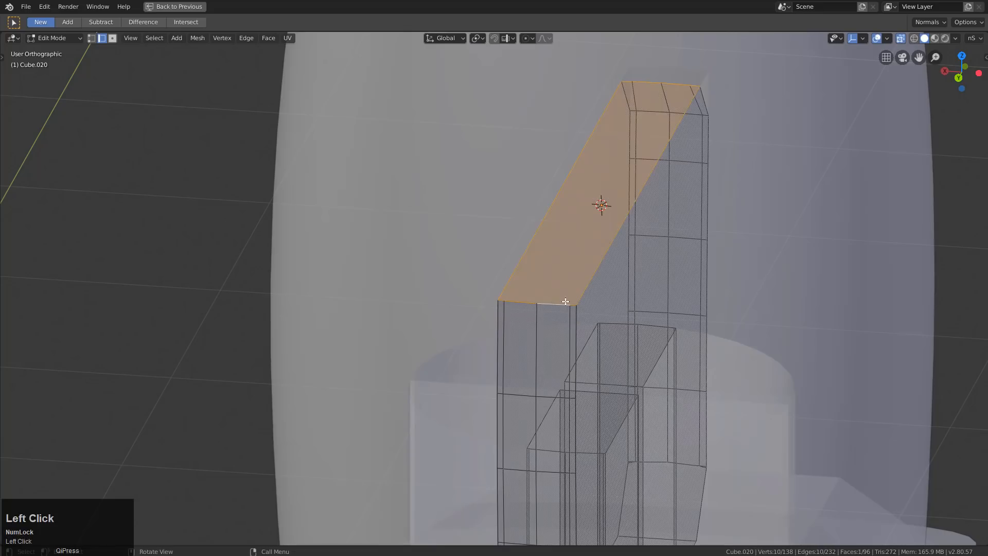
left_click(572, 305)
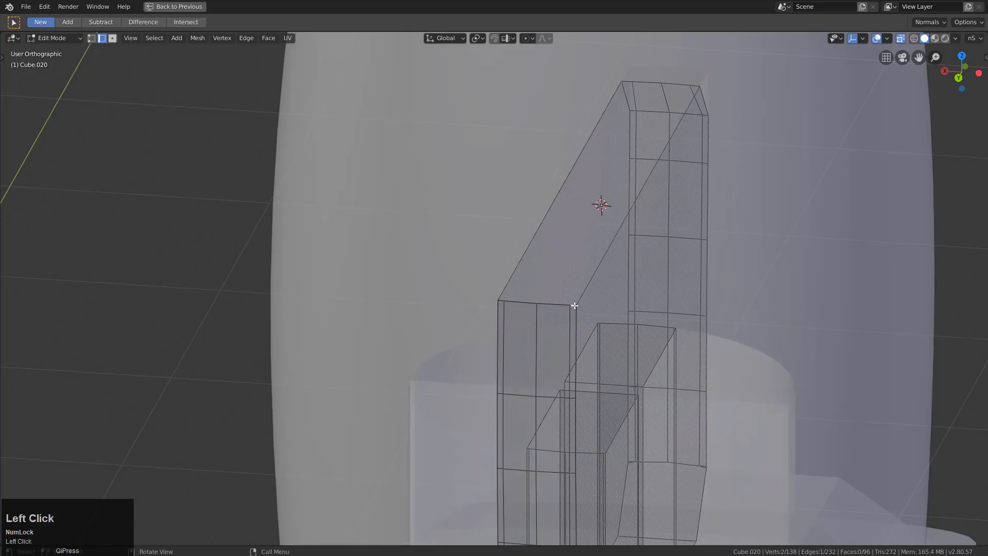
key("ctrl+b")
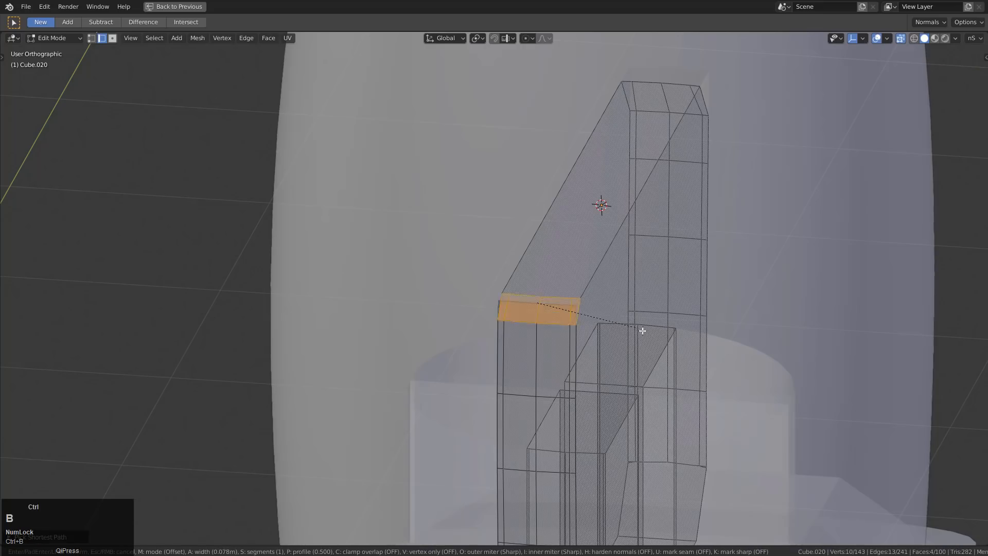
left_click(666, 338)
key("Tab")
key("z")
scroll(616, 334, "down", 4)
key("alt+a")
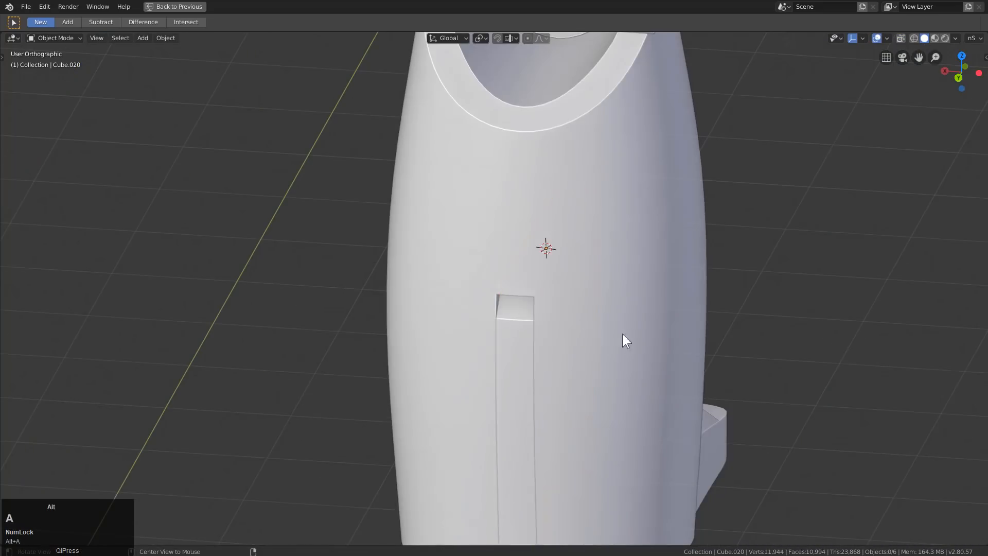
Add a cube on the strip panel's left seam, partway down the lower leg, and scale it down to a small block
middle_click_drag(622, 334, 515, 354)
scroll(507, 355, "down", 3)
scroll(508, 363, "up", 3)
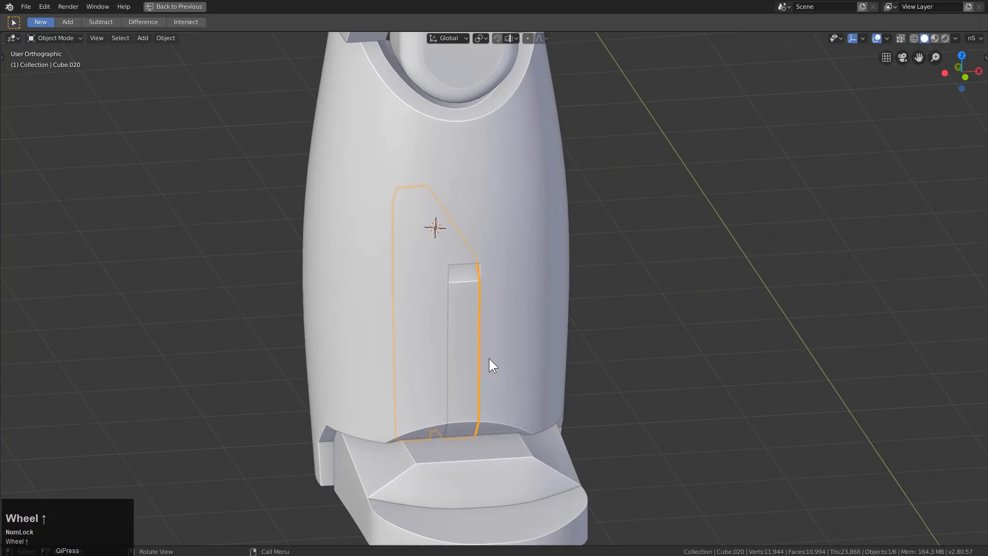
right_click(449, 320, "shift")
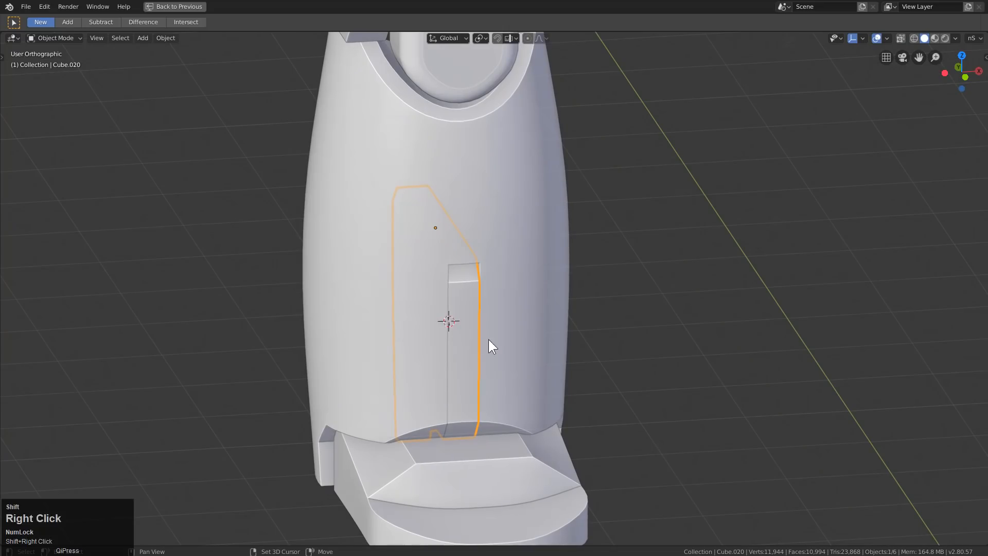
key("shift+a")
left_click(536, 347)
key("s")
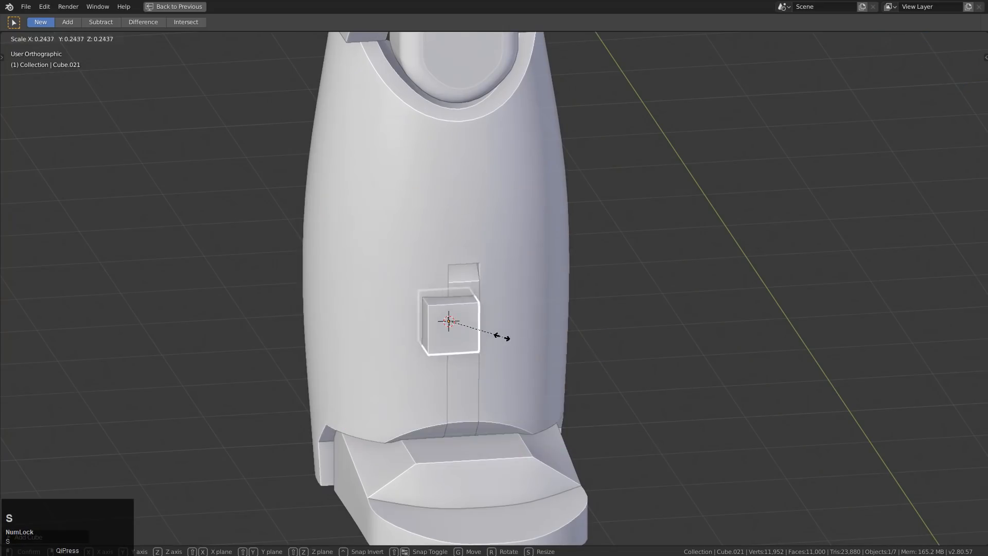
left_click(494, 340)
Stretch the small cube about 4.6 times along Z and thin it along X into a narrow bar over the seam
key("s")
key("z")
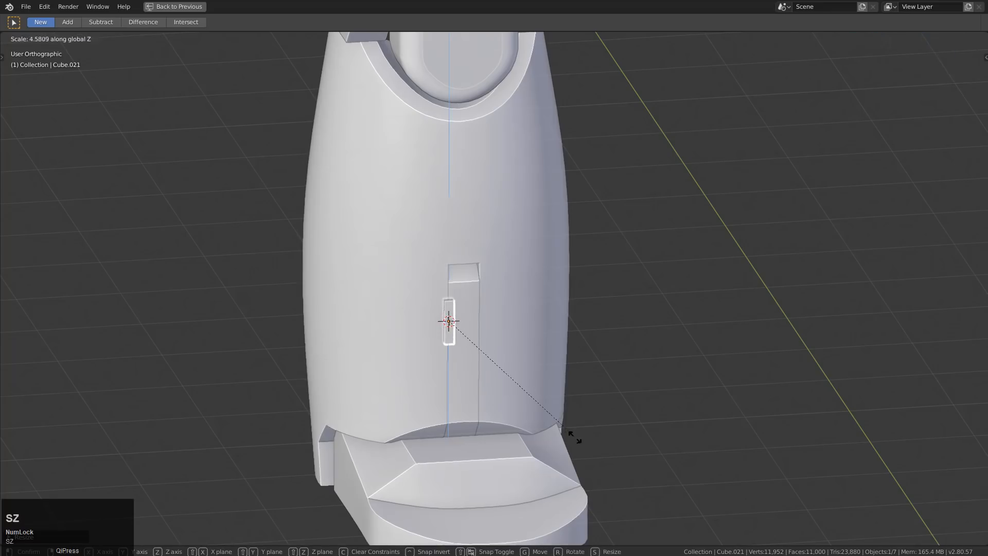
left_click(592, 414)
key("KP_Decimal")
key("s")
key("x")
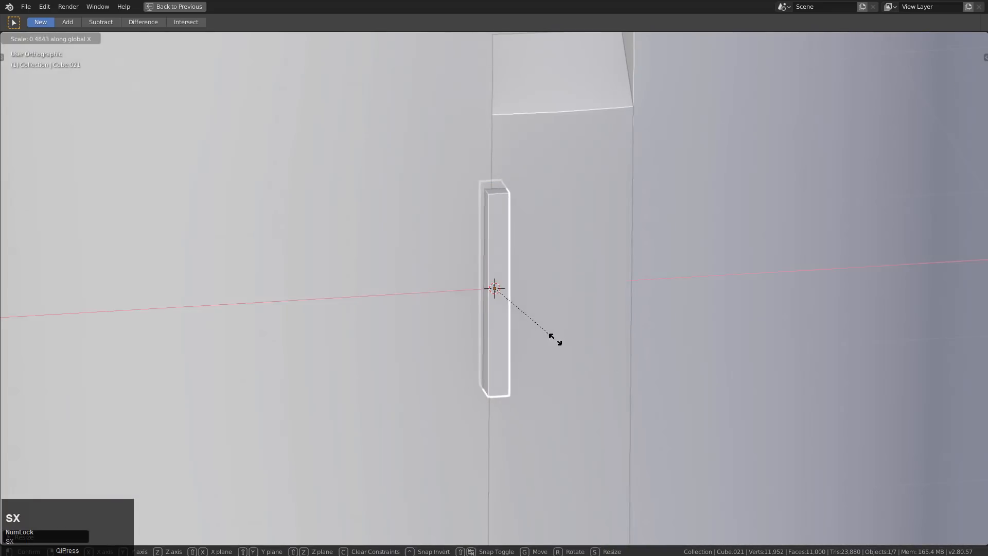
left_click(556, 339)
key("s")
key("x")
left_click(550, 335)
Cut the narrow bar out of the strip panel with a Difference boolean
scroll(549, 321, "down", 3)
left_click(549, 323, "shift")
key("q")
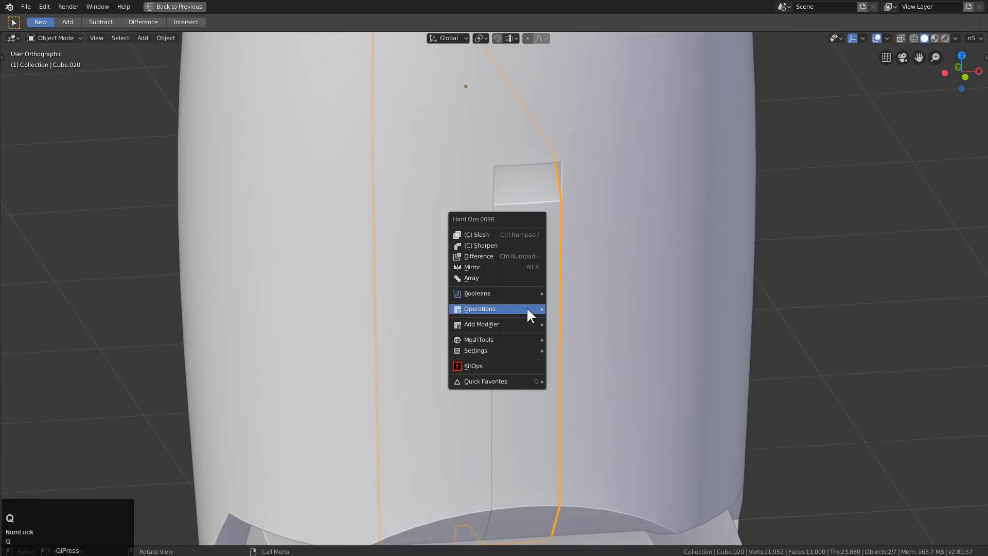
left_click(502, 257)
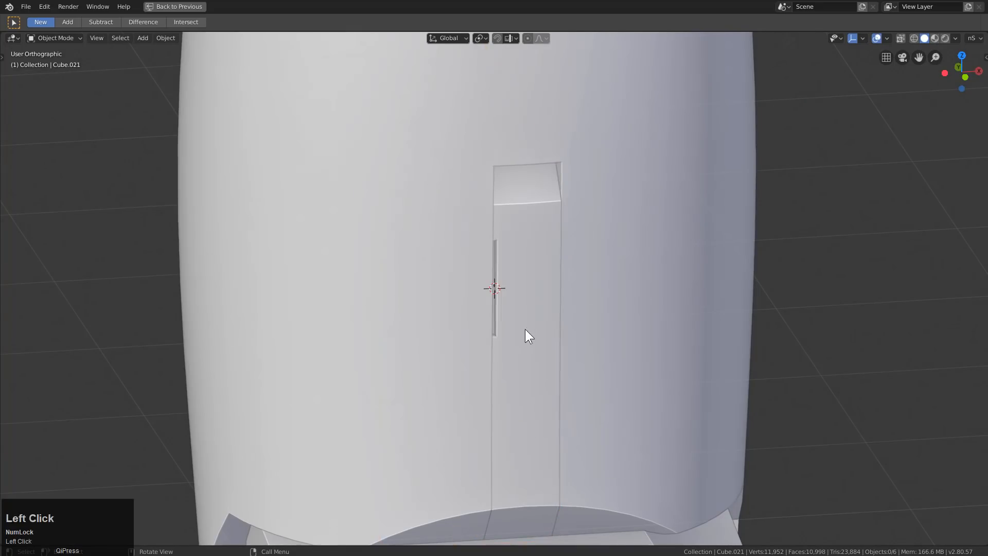
Mirror the strip panel across X so the narrow groove also appears on its right seam
scroll(522, 315, "down", 3)
key("alt+x")
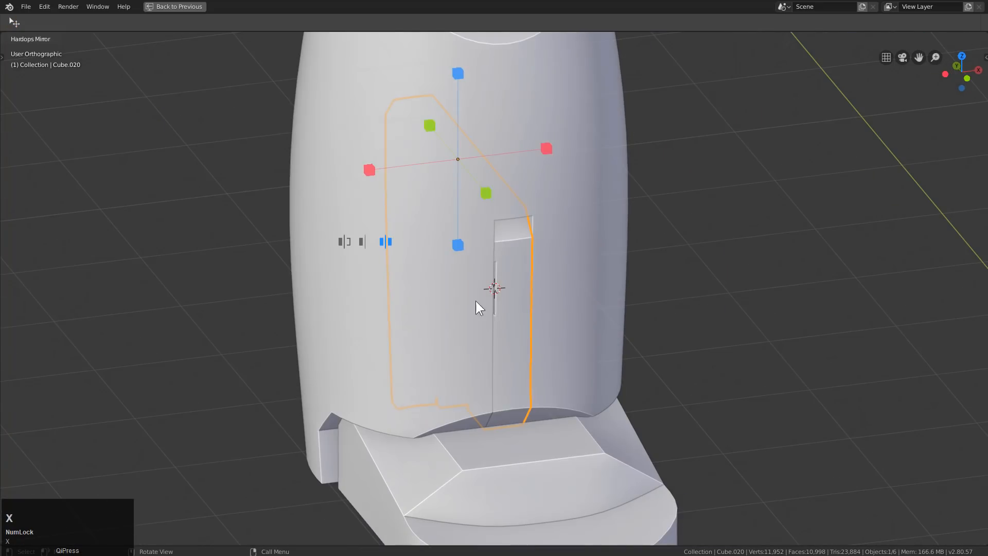
left_click(366, 173)
key("alt+x")
left_click(370, 170)
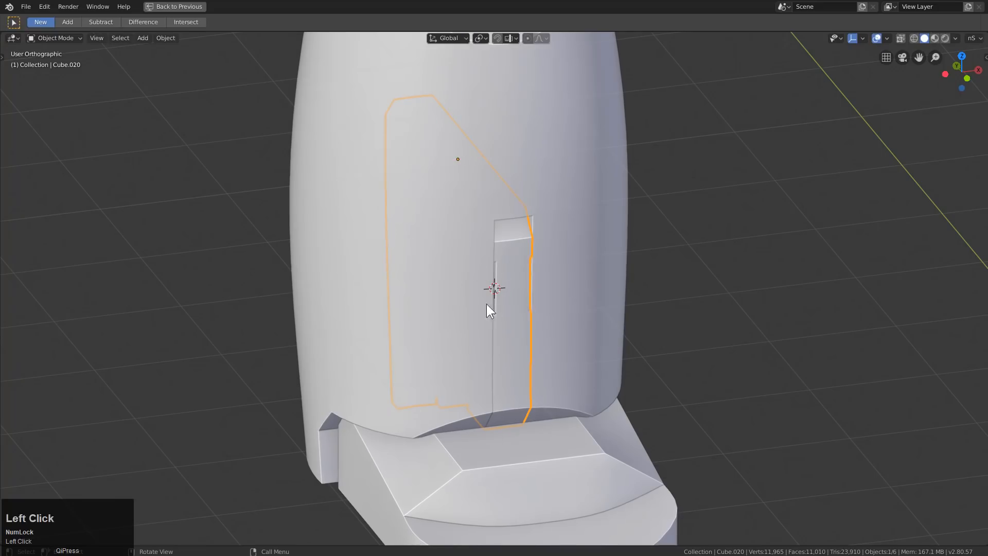
Reset the 3D cursor to the world origin, add a cube there and scale it down
middle_click_drag(487, 304, 512, 356)
left_click(516, 371)
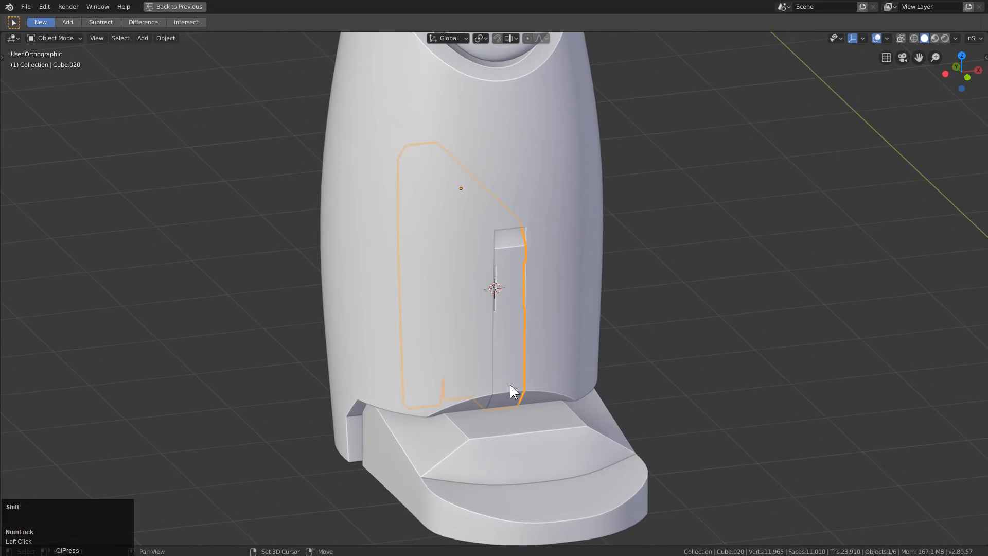
key("shift+a")
key("shift+c")
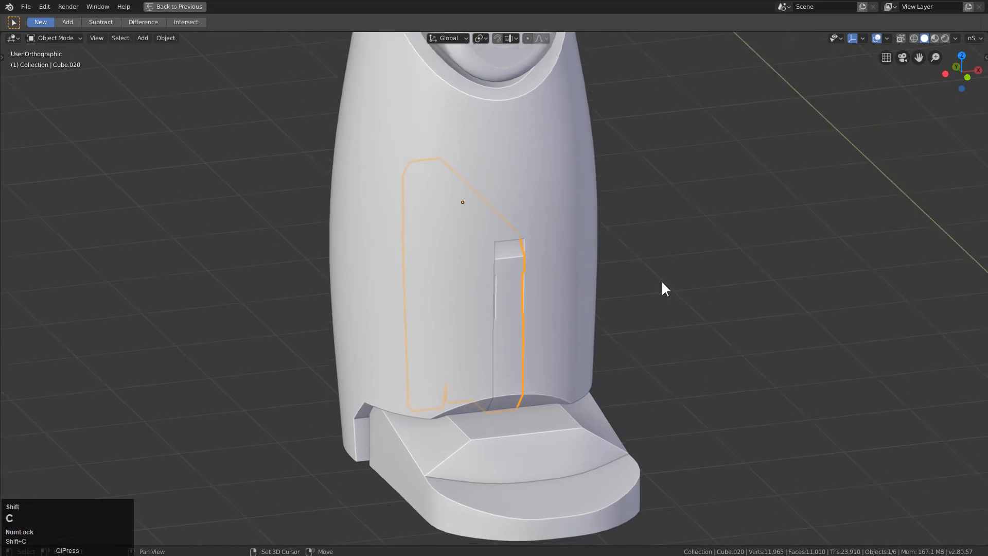
key("shift+a")
left_click(709, 287)
key("s")
left_click(635, 291)
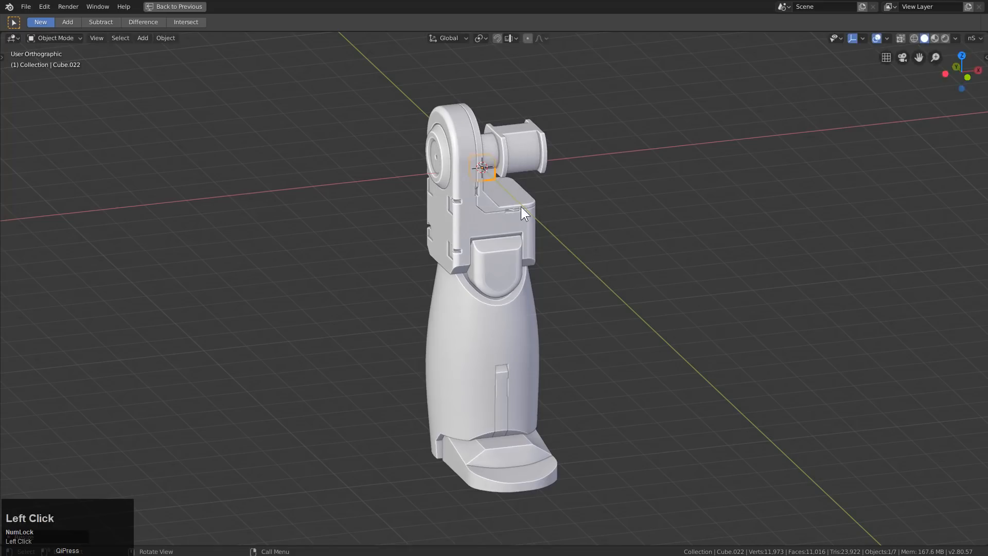
Move the new cube down along Z and forward along Y to the strip panel's lower end above the foot
key("g")
key("z")
left_click(591, 432)
key("g")
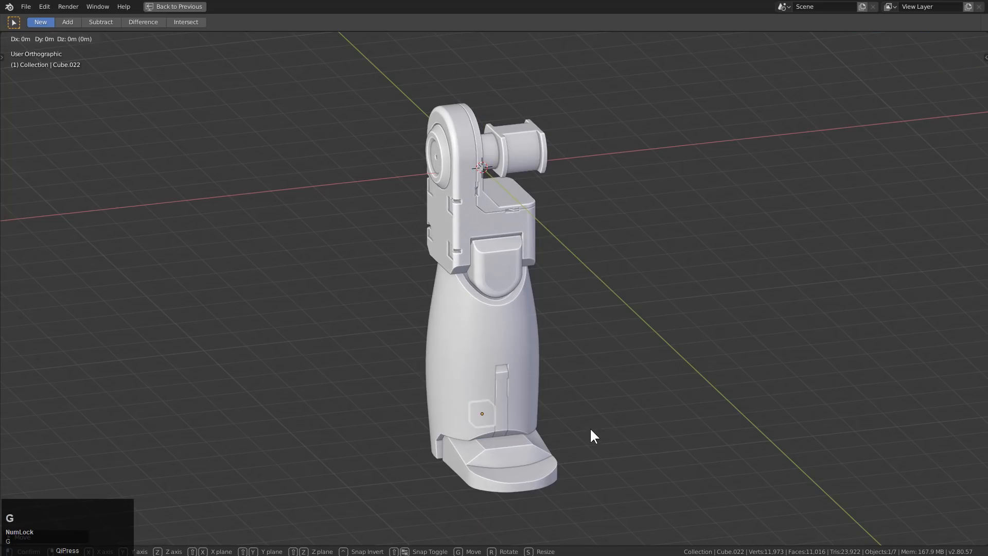
key("y")
left_click(593, 422)
Narrow the cube along X to about the strip's width and adjust its height along Z
scroll(705, 382, "up", 8)
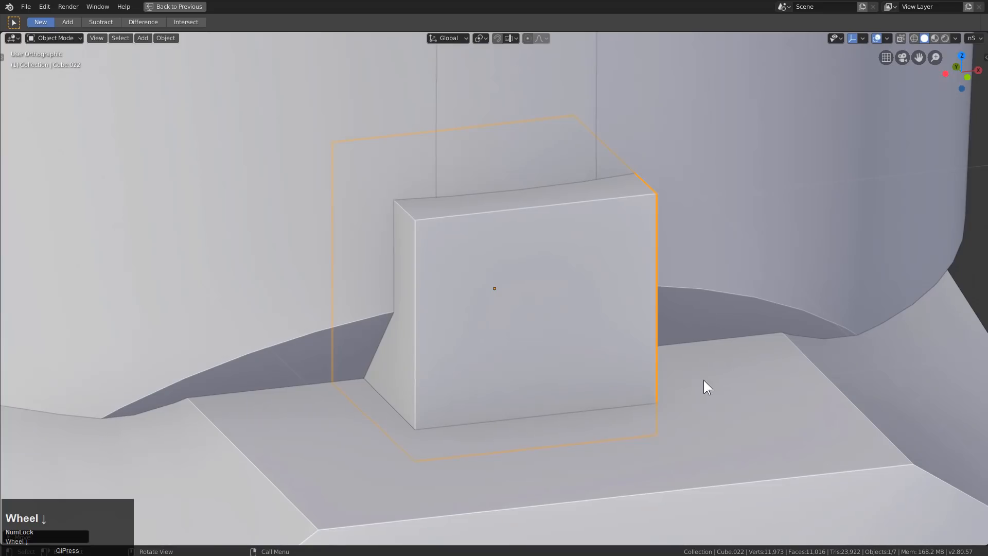
key("s")
key("x")
left_click(570, 332)
key("s")
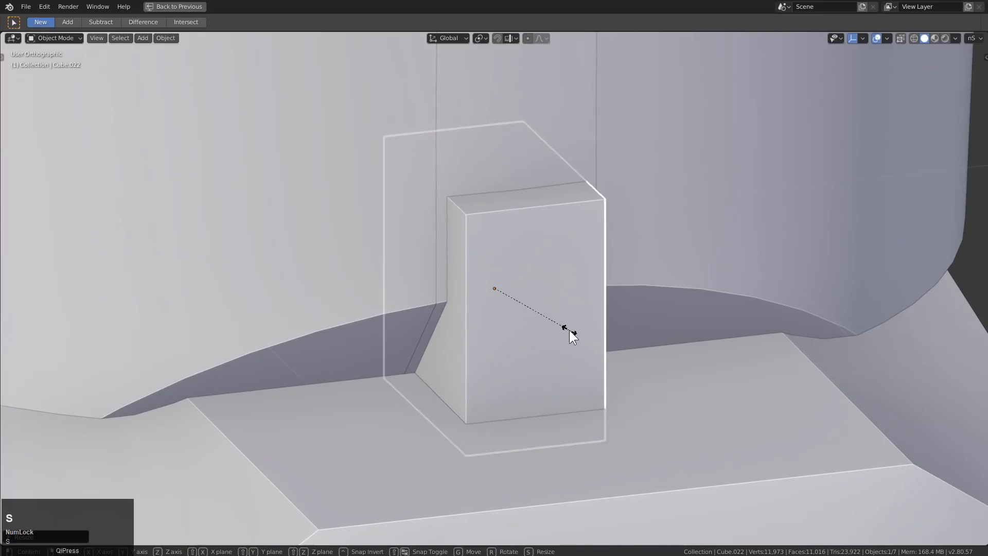
key("z")
left_click(585, 346)
middle_click_drag(585, 346, 513, 280)
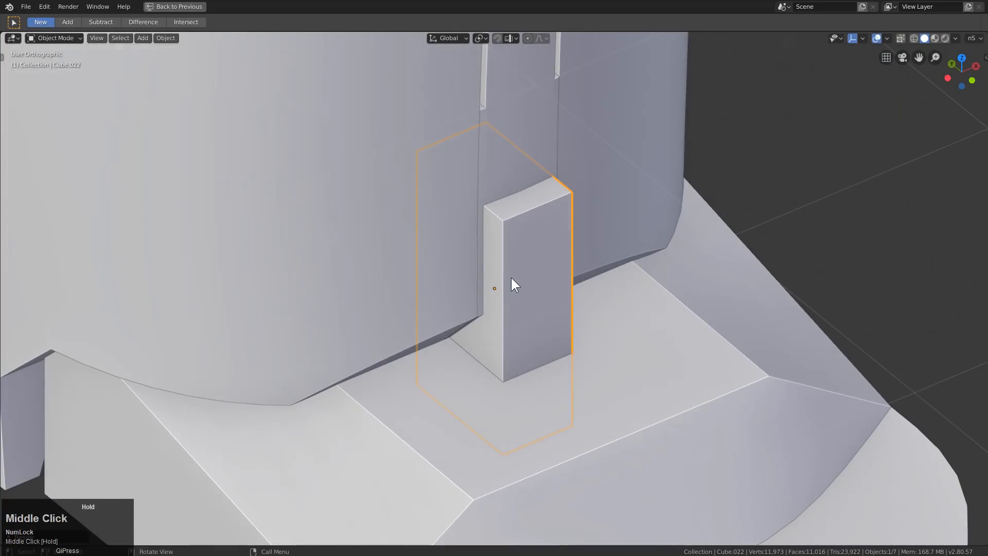
Select the block's upper back edge, working through the leg in X-ray
key("Tab")
key("z")
scroll(465, 169, "up", 3)
left_click(460, 148)
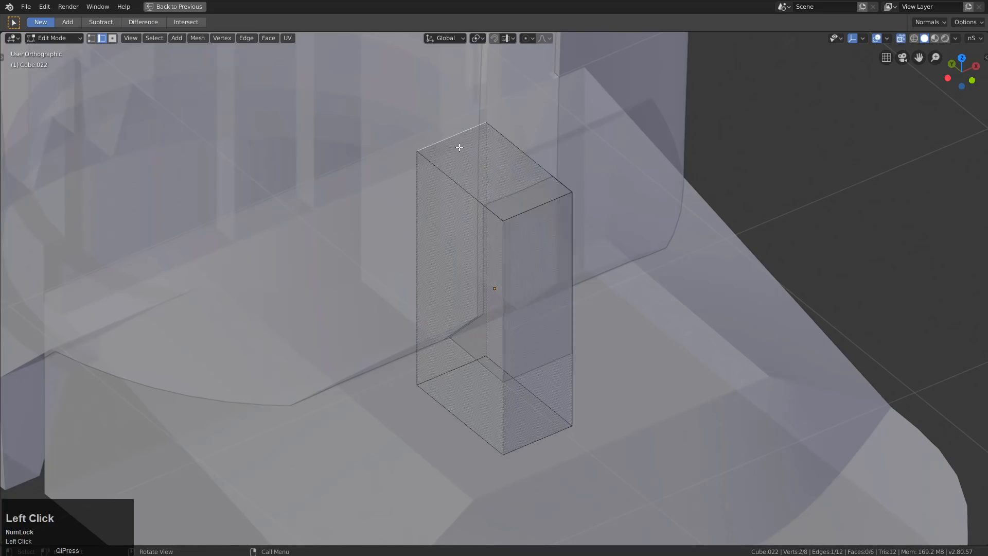
key("ctrl+b")
left_click(603, 232)
key("ctrl+z")
Apply all transforms to the block and bevel its upper back edge
key("Tab")
key("ctrl+a")
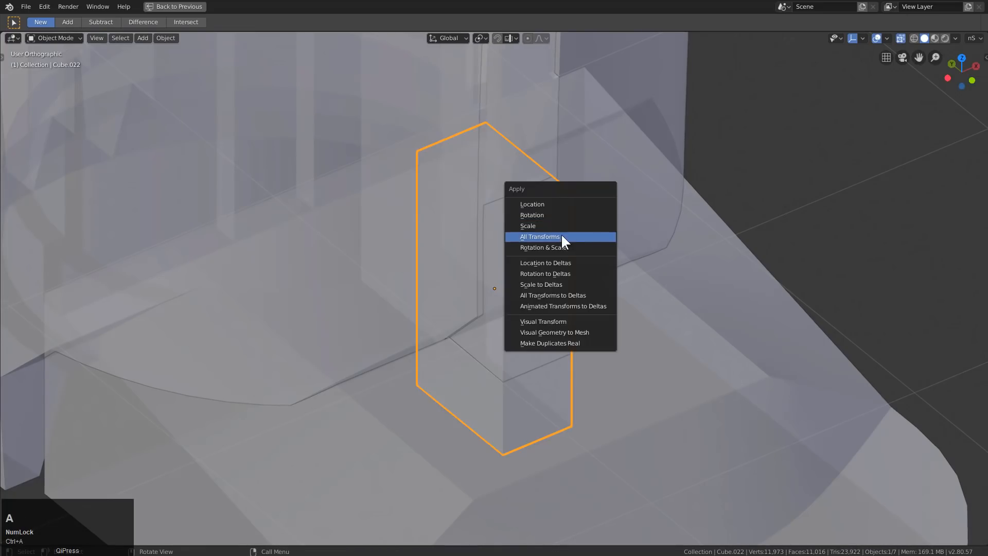
left_click(546, 237)
key("Tab")
key("ctrl+b")
left_click(575, 239)
key("Tab")
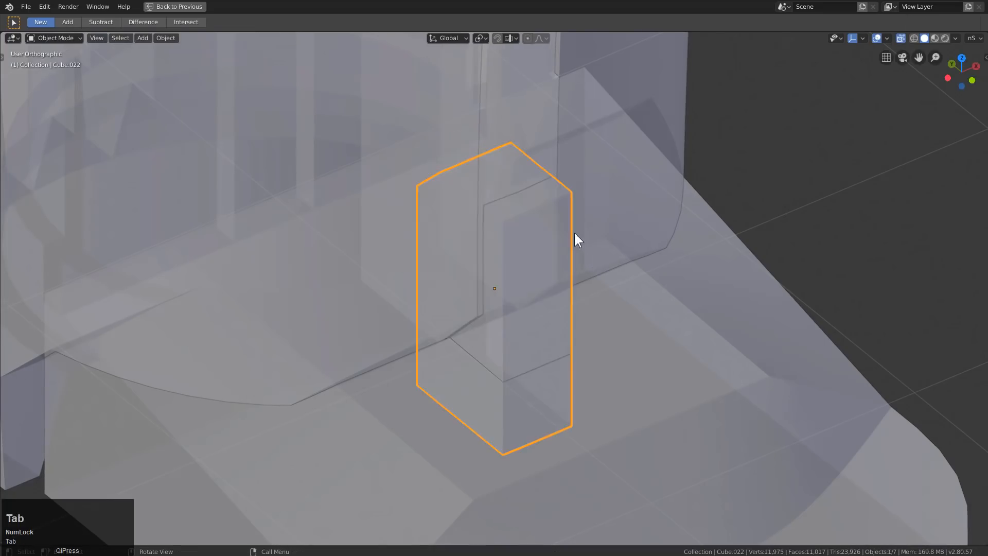
Turn off X-ray and move the block slightly forward along Y, out of the leg
key("alt+z")
scroll(570, 231, "down", 1)
middle_click_drag(532, 231, 554, 280, "shift")
scroll(549, 258, "up", 1)
key("g")
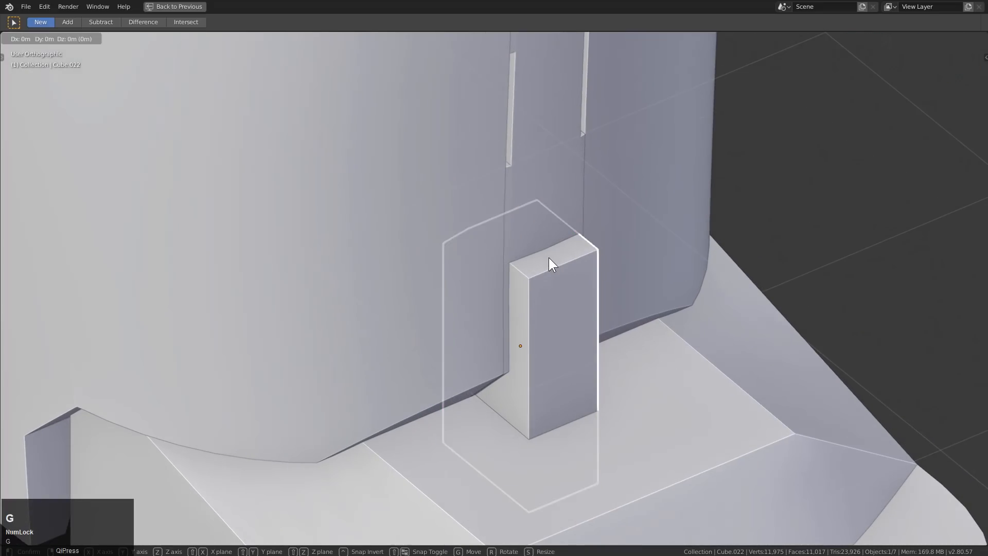
key("y")
left_click(544, 227)
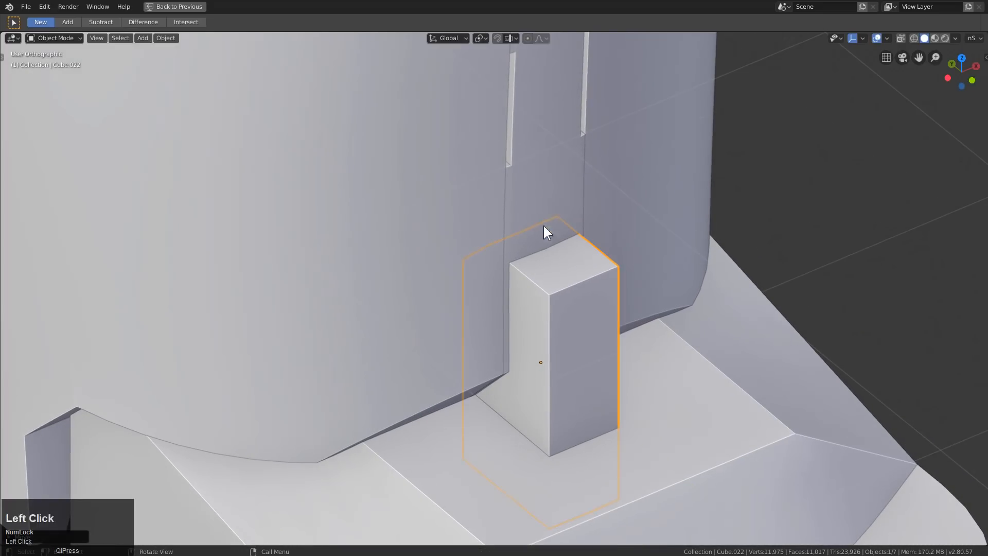
Subtract the block from the strip panel with a Difference boolean to form a notch at its lower end
left_click(552, 197, "shift")
key("q")
left_click(568, 212)
middle_click_drag(567, 212, 573, 265)
scroll(493, 292, "down", 3)
middle_click_drag(493, 292, 498, 305)
scroll(501, 305, "up", 1)
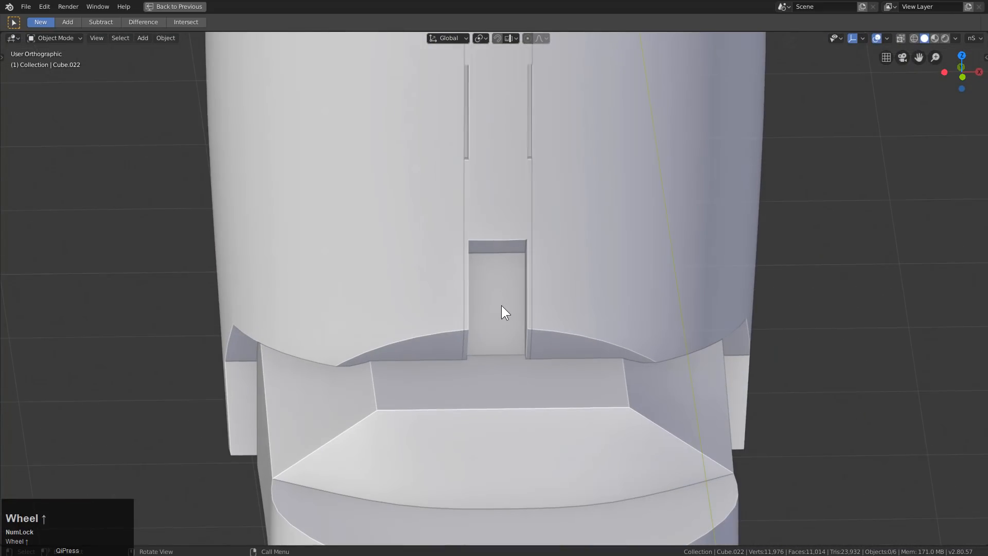
Reveal the cutters, narrow the lower notch's cutter block along X, and hide the cutters again
key("3")
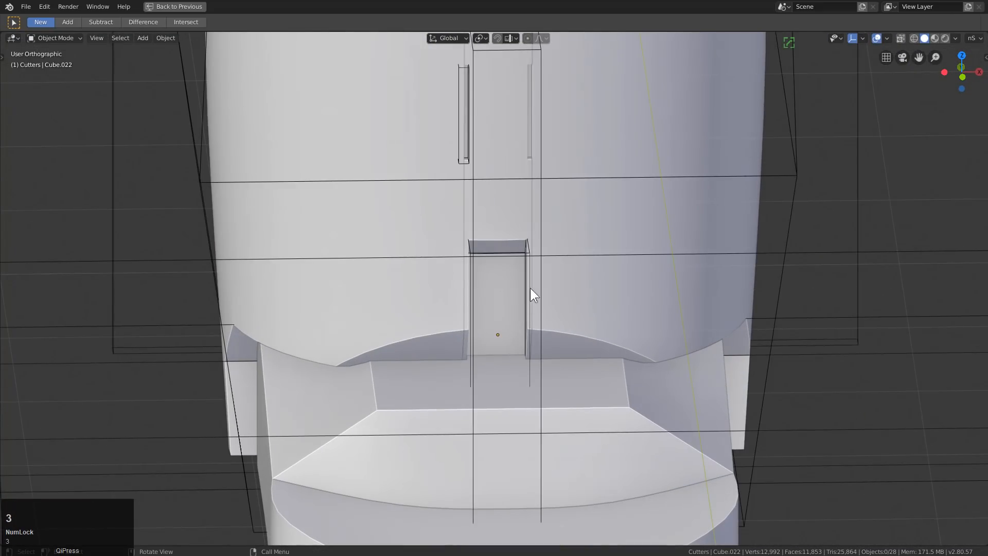
key("s")
key("x")
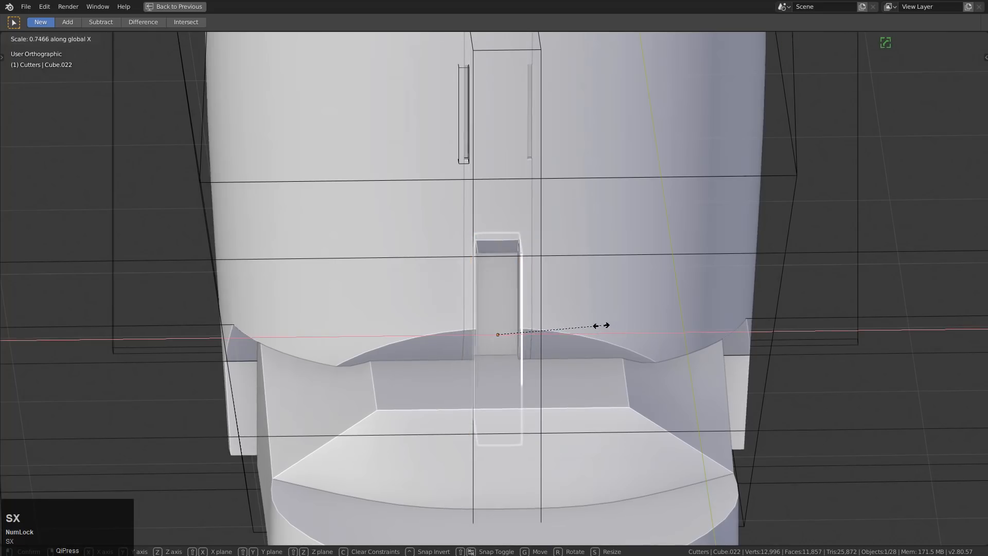
left_click(612, 329)
key("1")
Add a small cube on the strip panel's left seam just above the lower notch, shrinking and nudging it into place
mouse_move(515, 294)
middle_mouse_down()
mouse_move(466, 282)
mouse_move(508, 305)
mouse_move(489, 273)
mouse_move(539, 283)
mouse_move(510, 280)
middle_mouse_up()
scroll(508, 305, "down", 1)
scroll(547, 316, "down", 2)
scroll(493, 338, "up", 2)
scroll(493, 340, "up", 1)
middle_click_drag(493, 340, 477, 332)
scroll(471, 334, "up", 1)
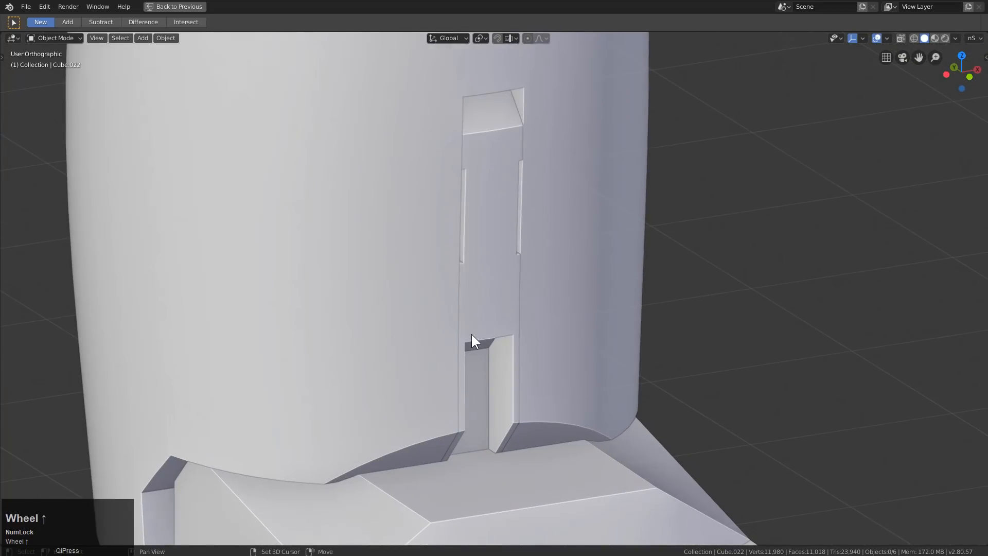
right_click(462, 316, "shift")
key("shift+a")
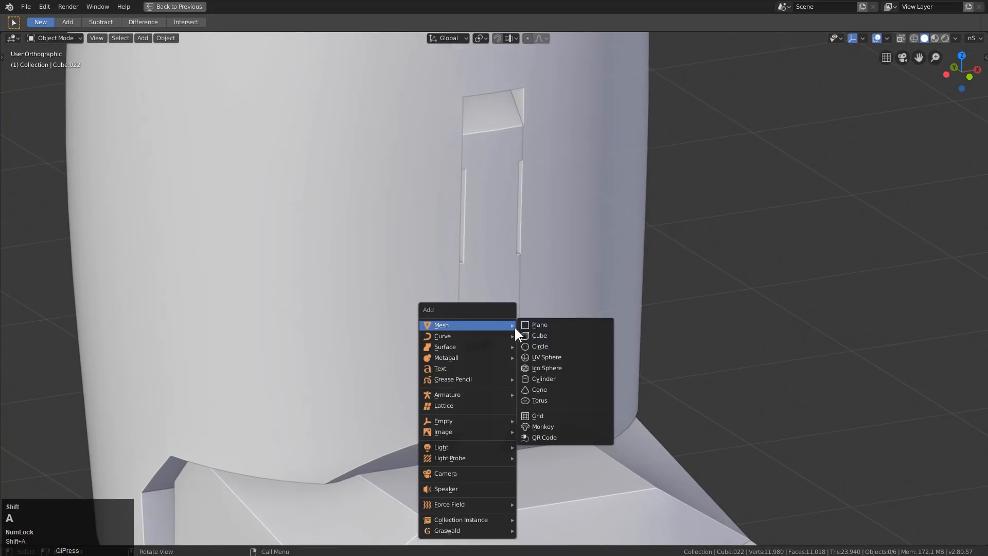
left_click(526, 333)
key("s")
left_click(478, 322)
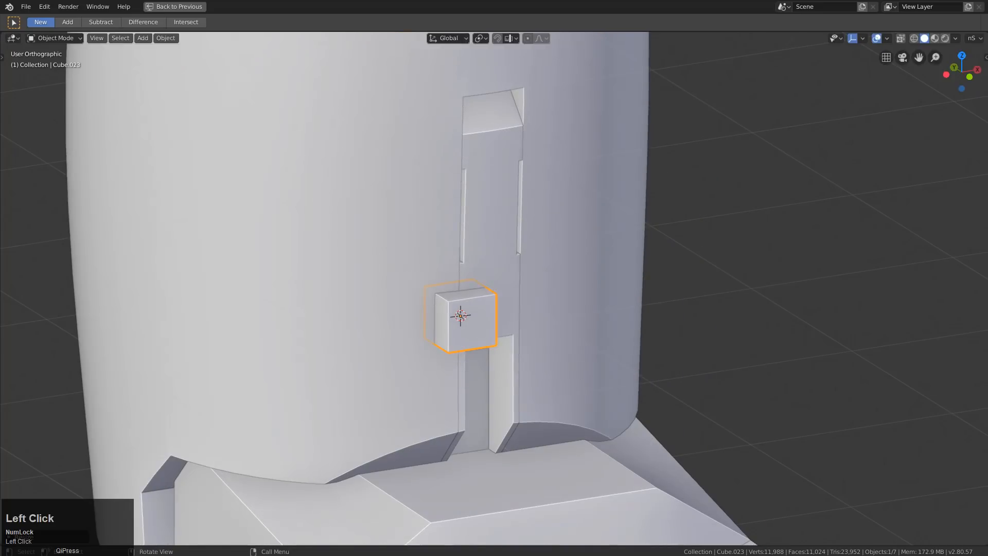
key("s")
left_click(500, 336)
key("g")
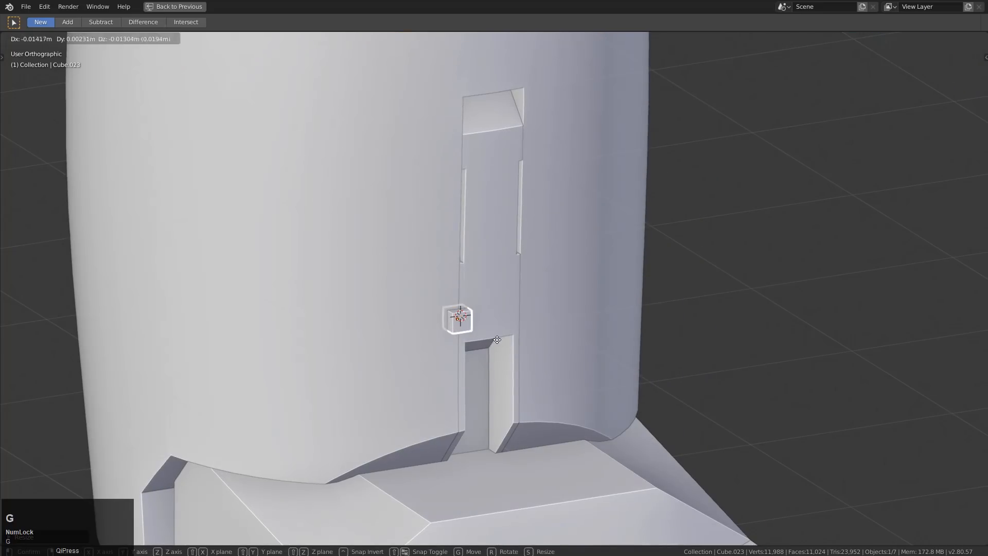
left_click(496, 334)
Subtract the small cube from the strip panel with a Difference boolean
key("KP_Decimal")
scroll(533, 311, "down", 1)
scroll(532, 311, "down", 5)
left_click(600, 228, "shift")
key("q")
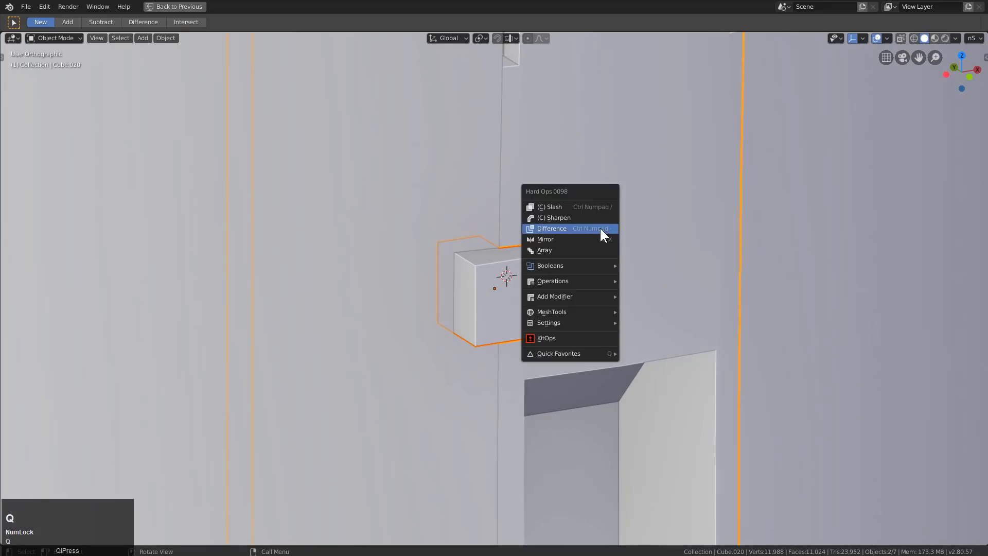
left_click(598, 230)
Add a small cube at the left side of the strip panel's sloped upper end and scale it down
scroll(563, 302, "down", 4)
scroll(564, 301, "down", 4)
middle_click_drag(533, 294, 492, 286)
right_click(491, 217, "shift")
key("shift+a")
mouse_move(517, 253)
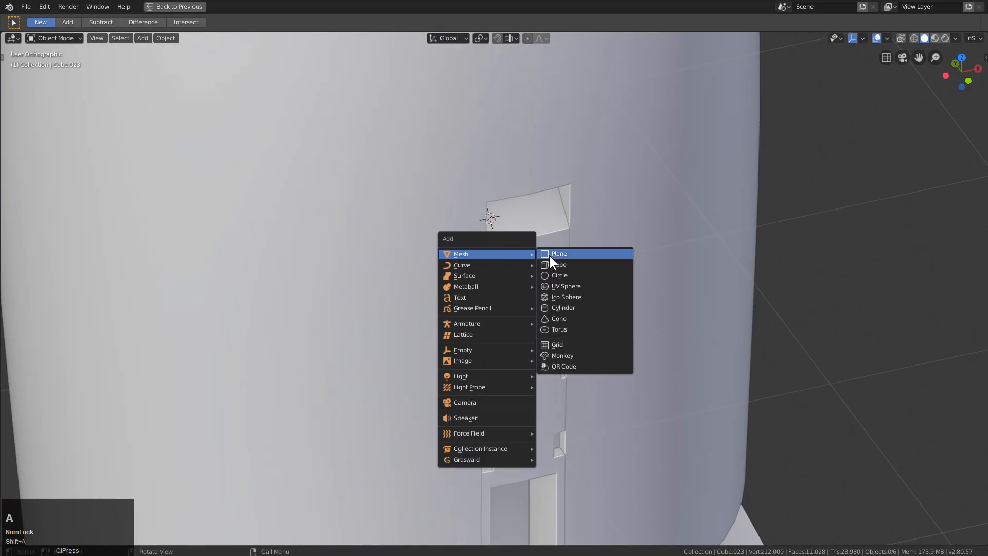
left_click(549, 256)
key("s")
left_click(496, 235)
scroll(561, 270, "up", 3)
key("s")
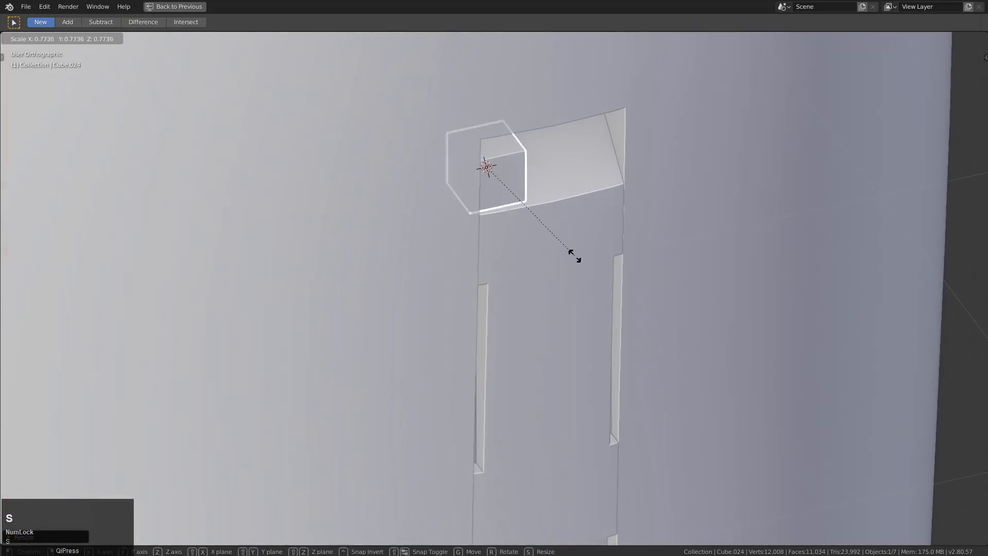
left_click(553, 232)
Move the cube partly into the recess's left side wall and subtract it with a Difference boolean
key("KP_Decimal")
middle_click_drag(589, 277, 535, 258)
scroll(535, 257, "down", 6)
key("g")
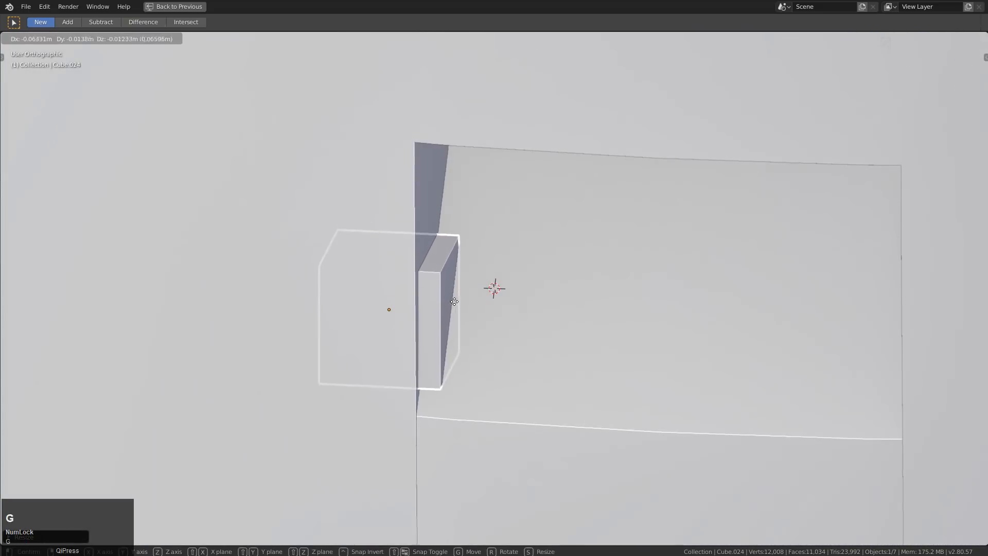
left_click(455, 301)
left_click(585, 313, "shift")
key("q")
left_click(585, 311)
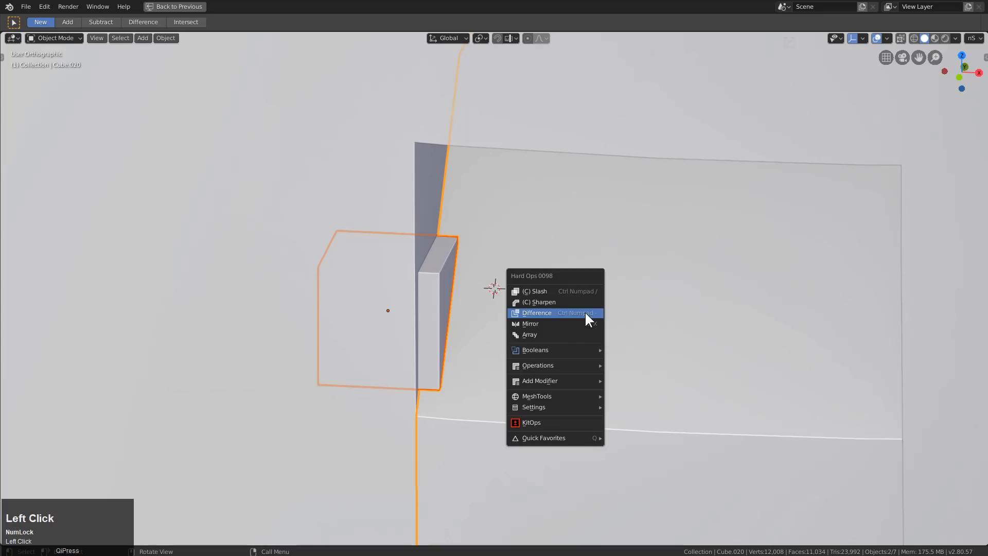
Examine the strip panel's new cuts up close and the whole leg from several angles
scroll(471, 326, "down", 1)
scroll(471, 326, "down", 2)
middle_click_drag(471, 326, 511, 329)
scroll(552, 344, "down", 12)
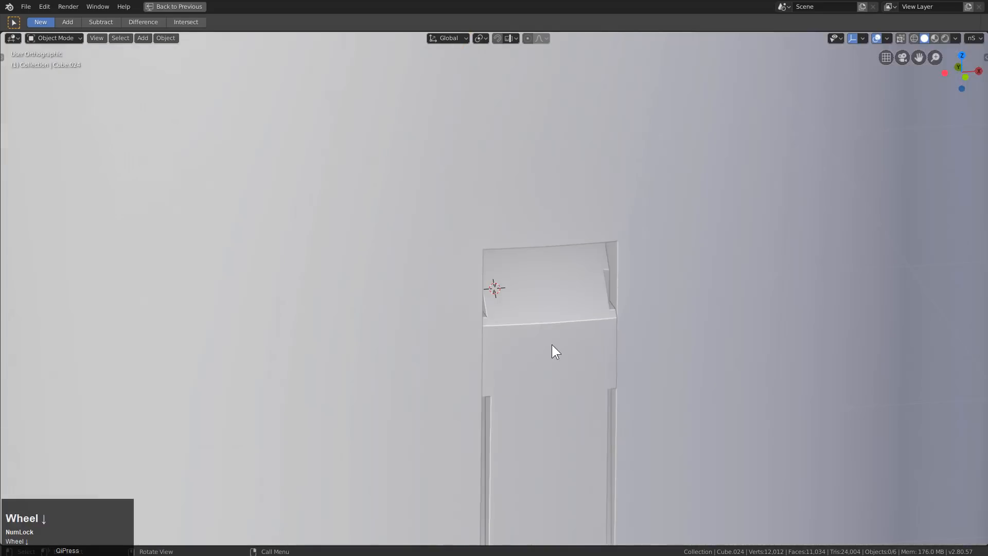
middle_click_drag(517, 380, 483, 353, "shift")
scroll(437, 319, "down", 2)
middle_click_drag(437, 327, 518, 323)
middle_click_drag(414, 348, 434, 354)
scroll(347, 304, "down", 2)
middle_click_drag(347, 305, 473, 329)
scroll(413, 335, "up", 2)
scroll(472, 354, "down", 1)
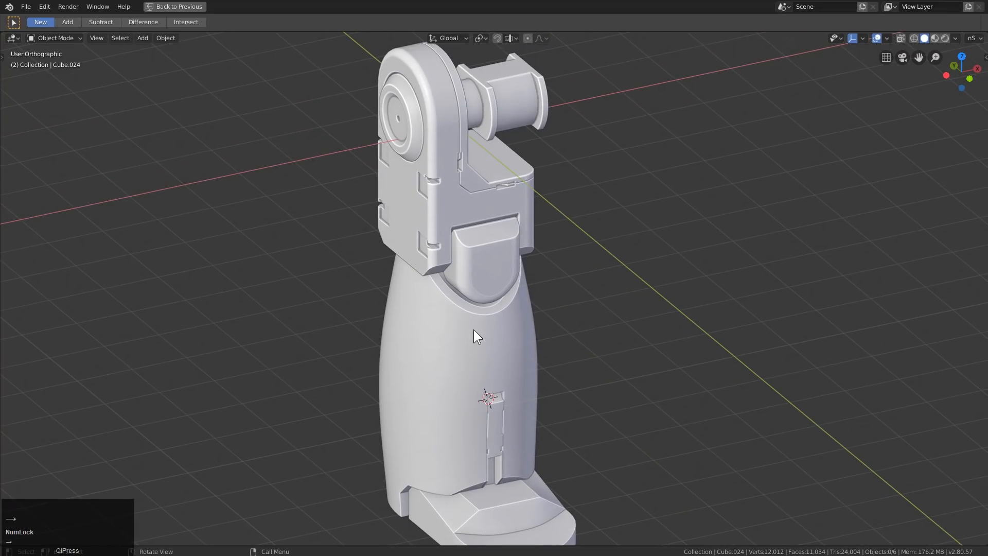
Add a plane in the right side view, scale it past the leg and tilt it diagonally across the knee
key("KP_3")
key("shift+a")
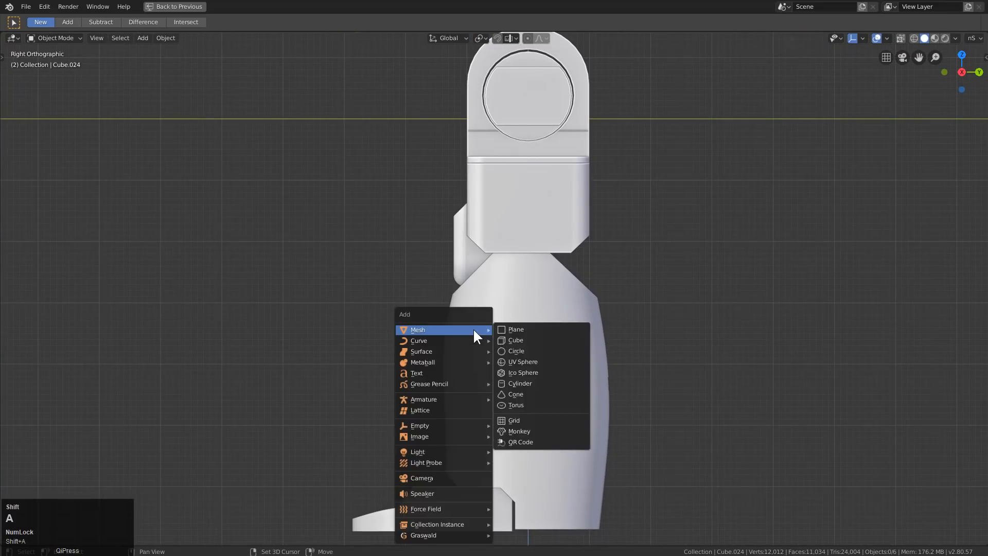
left_click(502, 330)
key("r")
left_click(572, 298)
key("s")
left_click(646, 448)
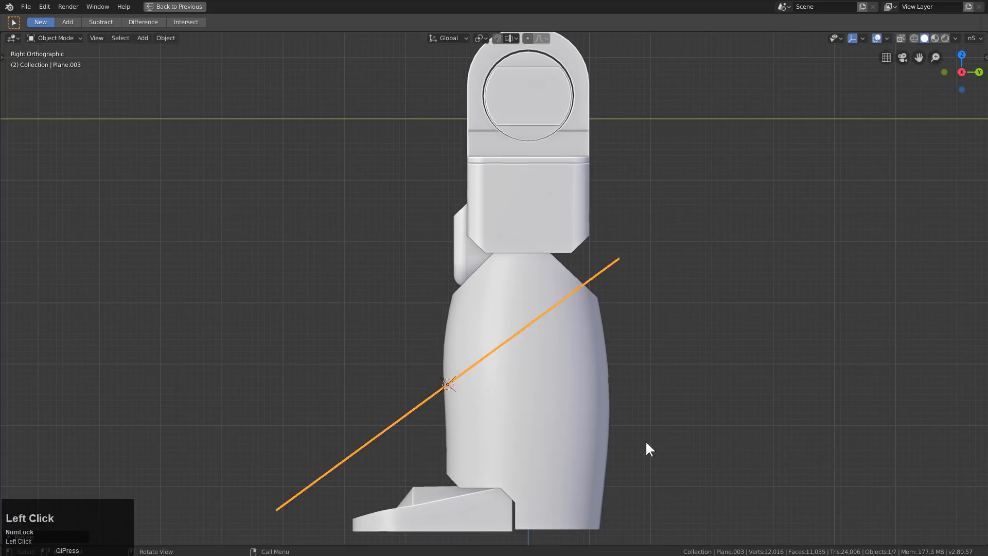
key("g")
key("r")
left_click(650, 312)
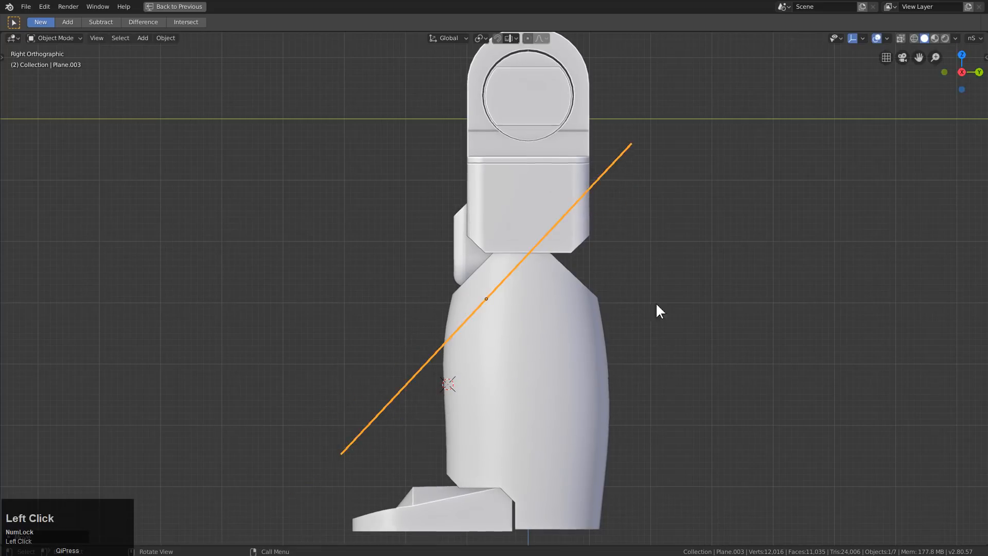
Position the diagonal plane through the upper lower leg and subtract it with a Difference boolean
scroll(543, 344, "up", 3)
key("g")
left_click(559, 330)
middle_click_drag(556, 323, 632, 343)
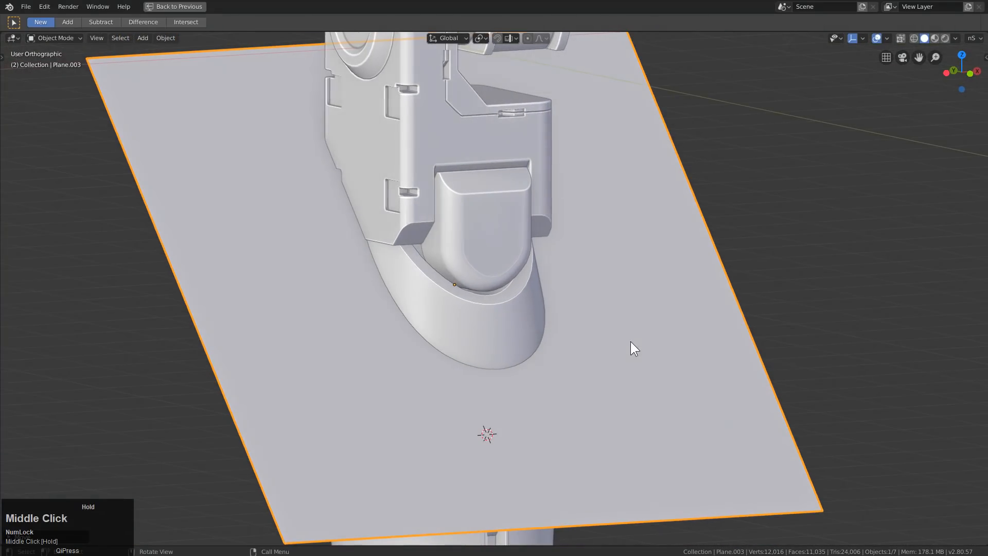
left_click(511, 329, "shift")
key("q")
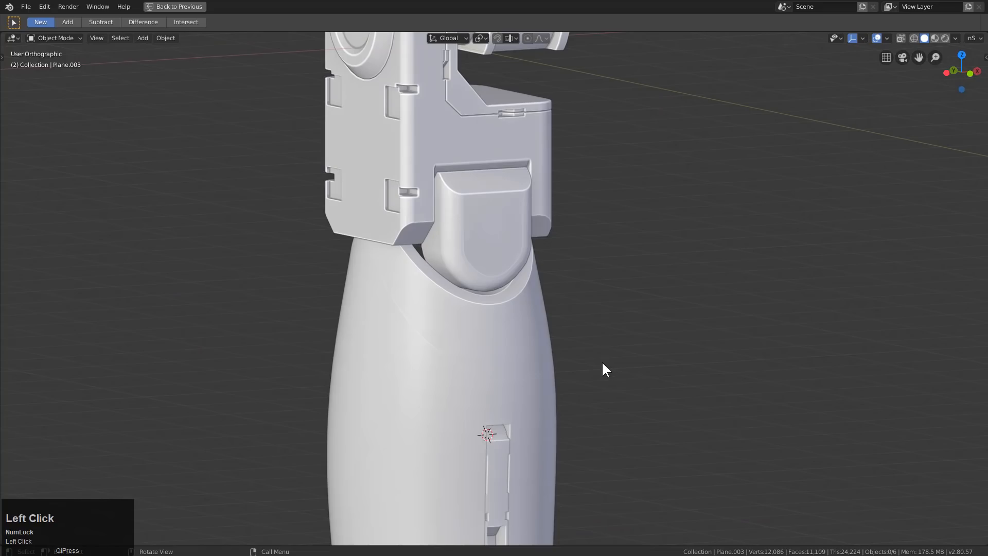
Reveal the cutters, give the diagonal plane a thin thickness to form a narrow panel line, and hide them again
key("shift+3")
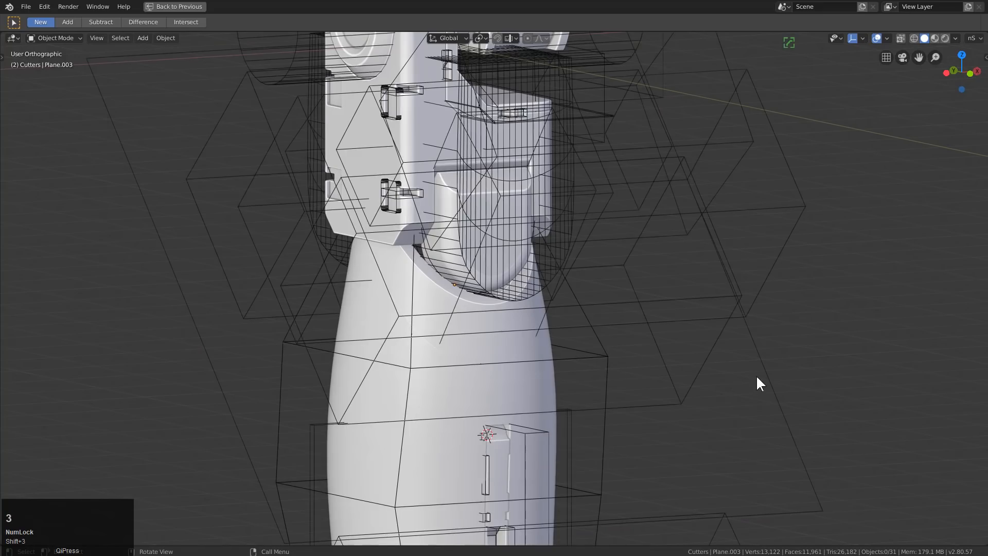
left_click(605, 352)
scroll(479, 368, "up", 3)
scroll(570, 360, "up", 3)
key("q")
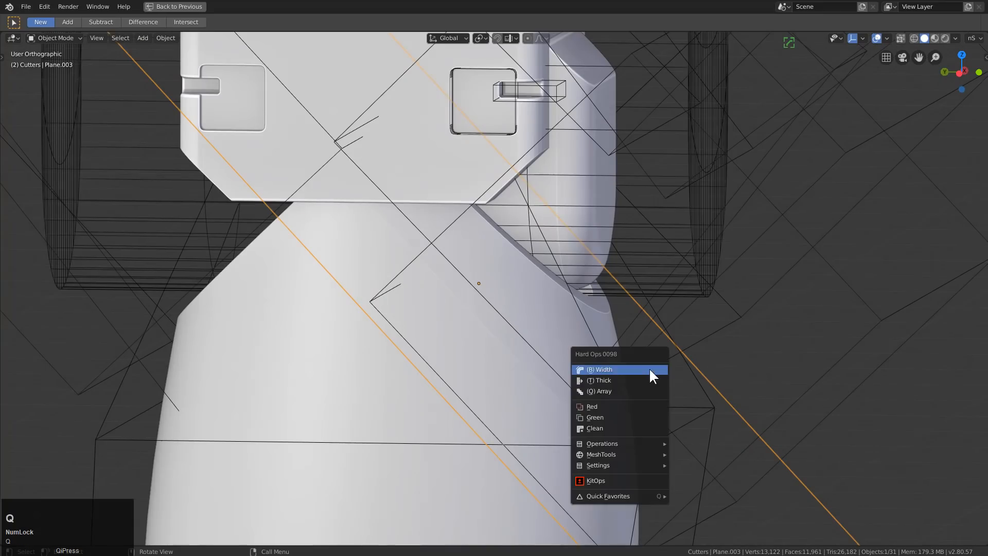
left_click(640, 380)
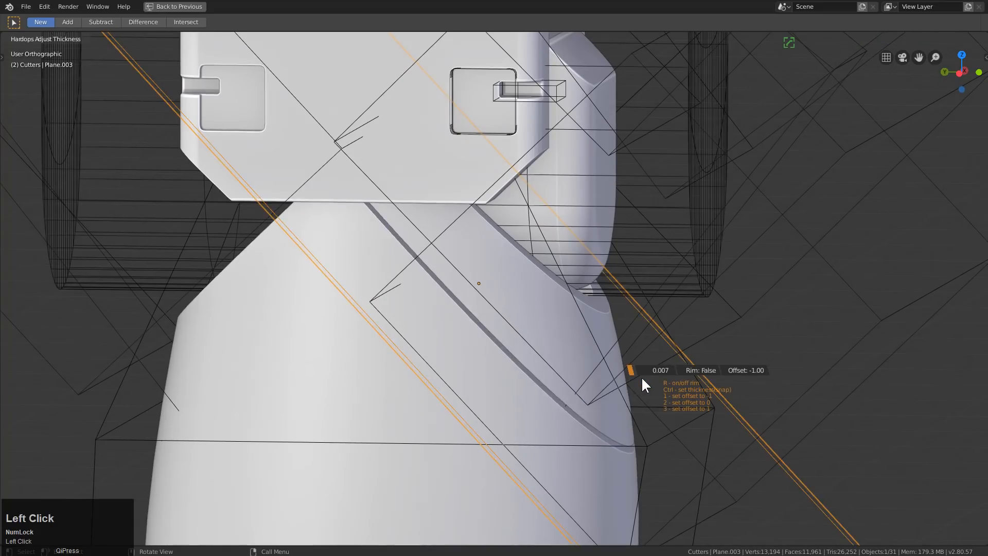
left_click(616, 368)
scroll(669, 384, "down", 3)
middle_click_drag(669, 384, 563, 409)
key("1")
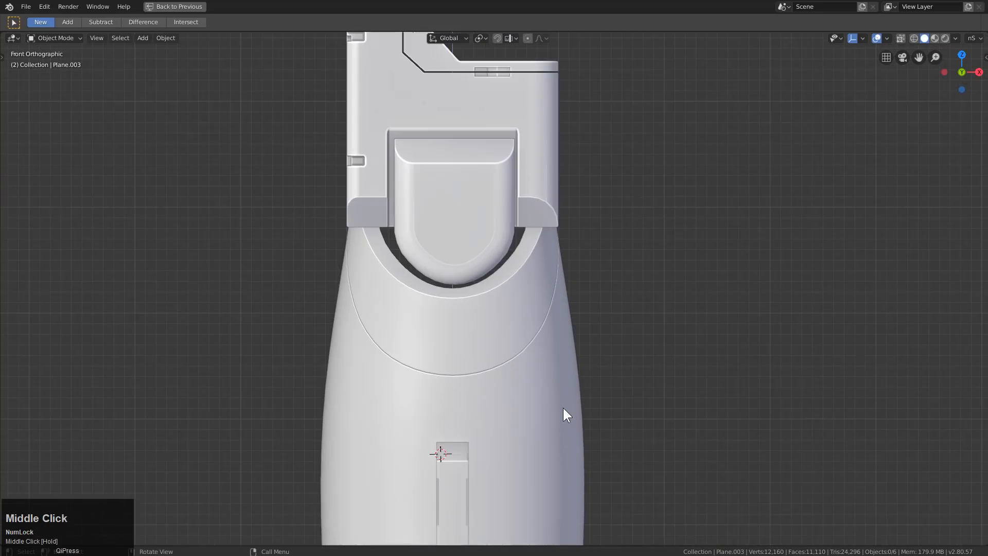
Add a cube in the front view at the left side of the curved rim below the knee cap and shrink it
scroll(499, 384, "up", 5)
middle_click_drag(332, 309, 521, 343, "shift")
scroll(486, 321, "up", 1)
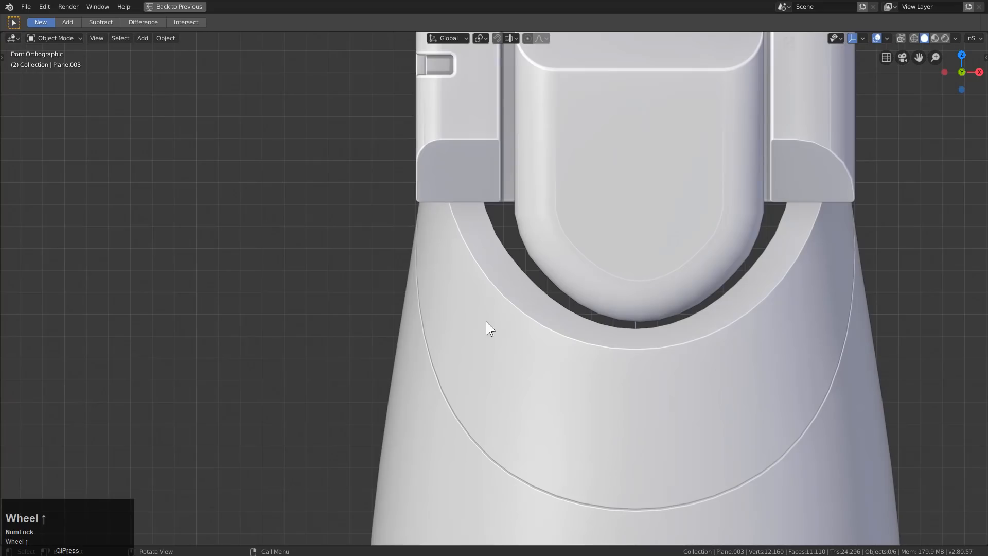
right_click(480, 267, "shift")
key("shift+a")
mouse_move(516, 286)
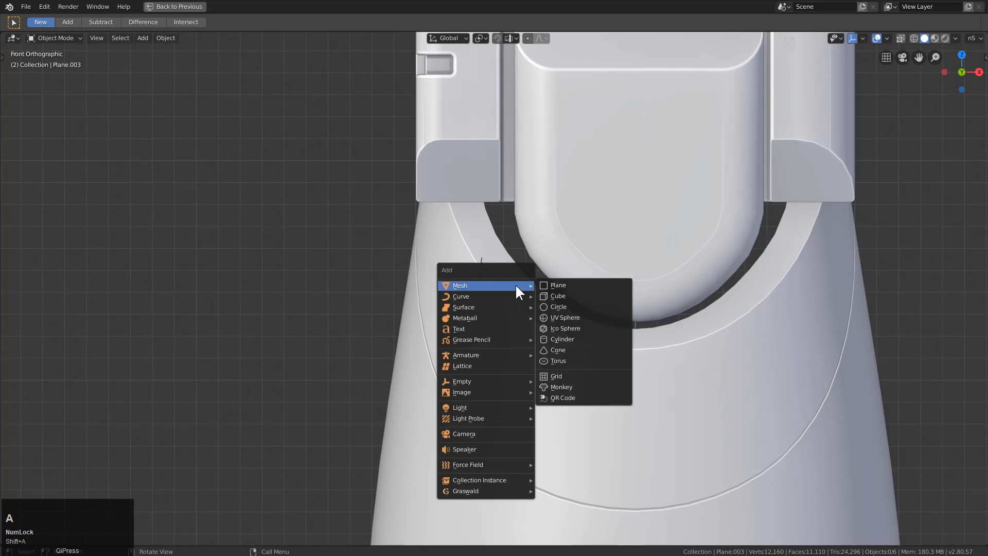
left_click(557, 298)
key("s")
left_click(508, 305)
Set snapping to Face with the Center target and Align Rotation to Target
scroll(482, 238, "up", 2)
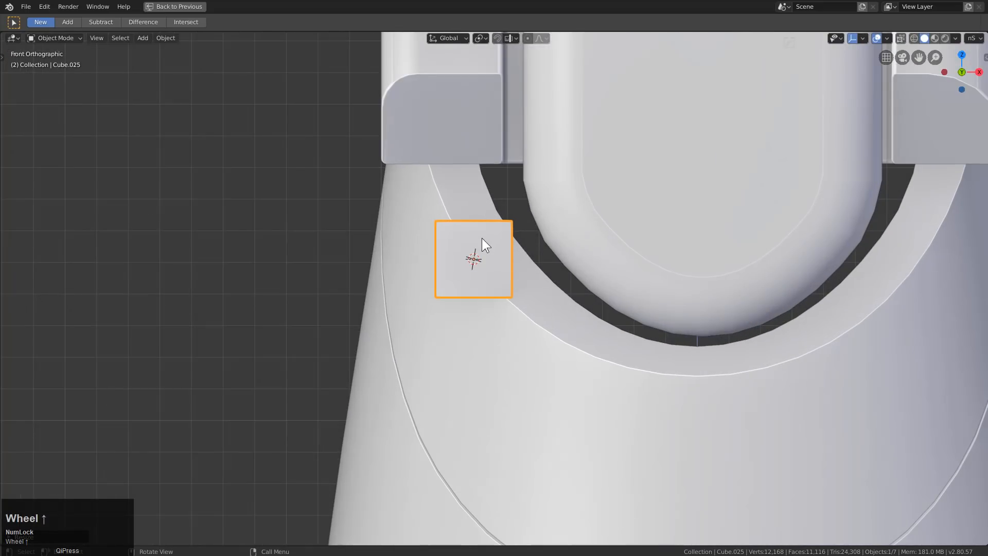
left_click(509, 38)
left_click(484, 103)
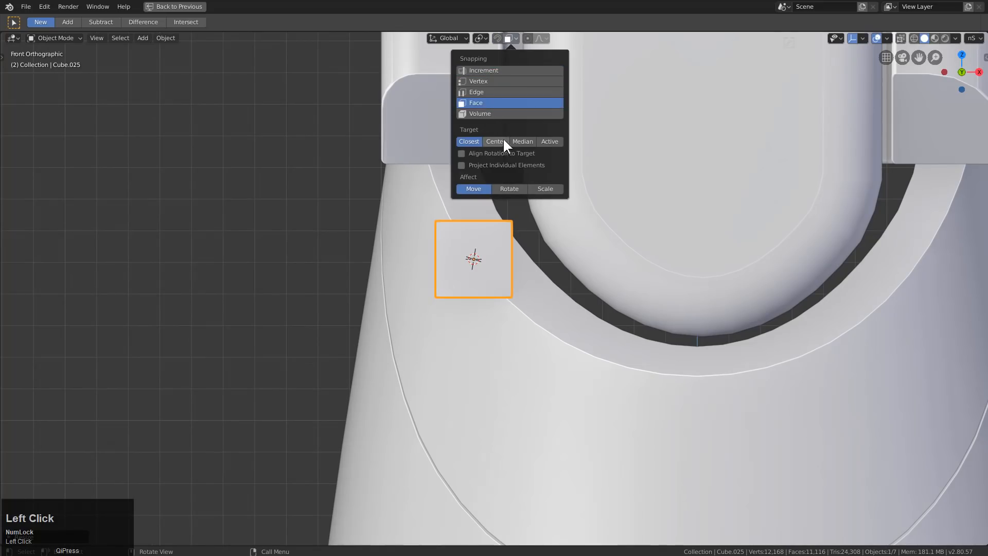
left_click(493, 154)
left_click(496, 142)
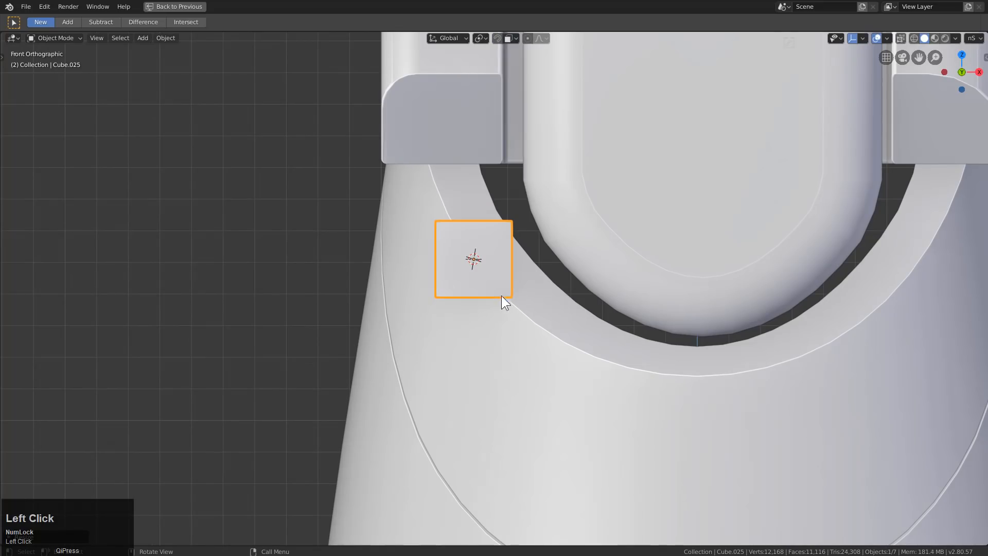
Tilt the cube to follow the curved rim, shrink it and place it on the rim's outer edge
middle_click_drag(502, 296, 483, 287)
key("g")
left_click(493, 298)
key("r")
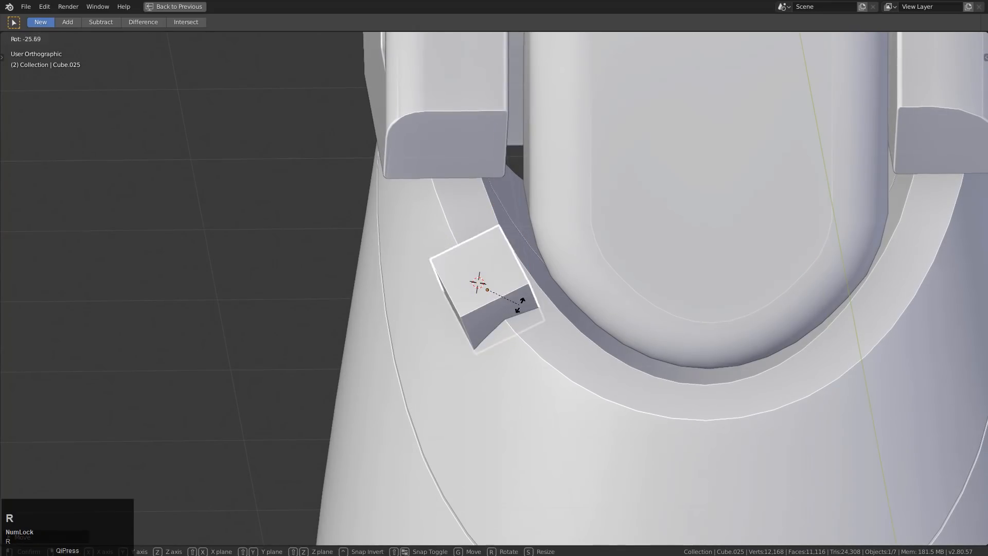
left_click(521, 302)
key("s")
key("g")
left_click(497, 295)
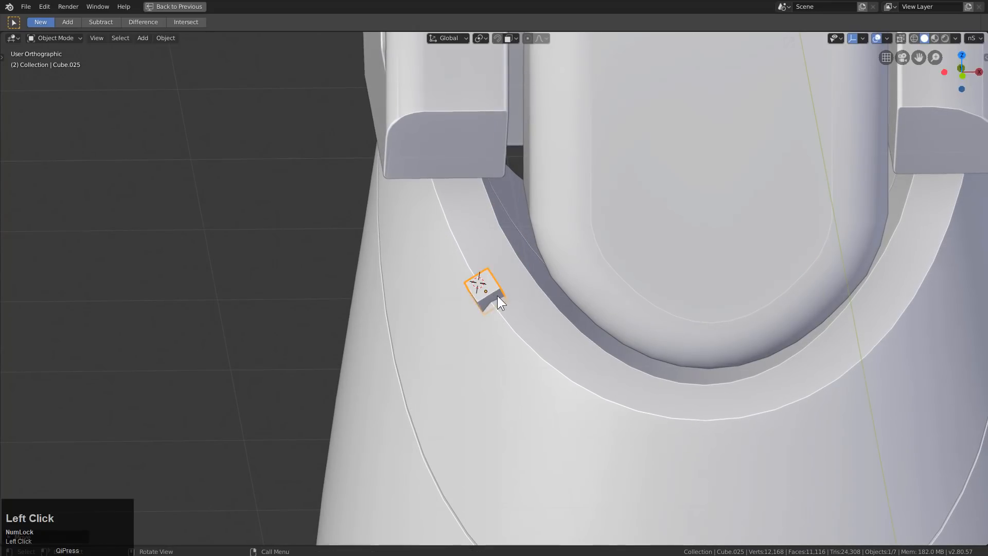
Subtract the tilted cube from the lower leg with a Difference boolean to notch the curved rim
middle_click(527, 290)
scroll(557, 302, "up", 3)
middle_click_drag(557, 301, 596, 307)
scroll(596, 300, "down", 3)
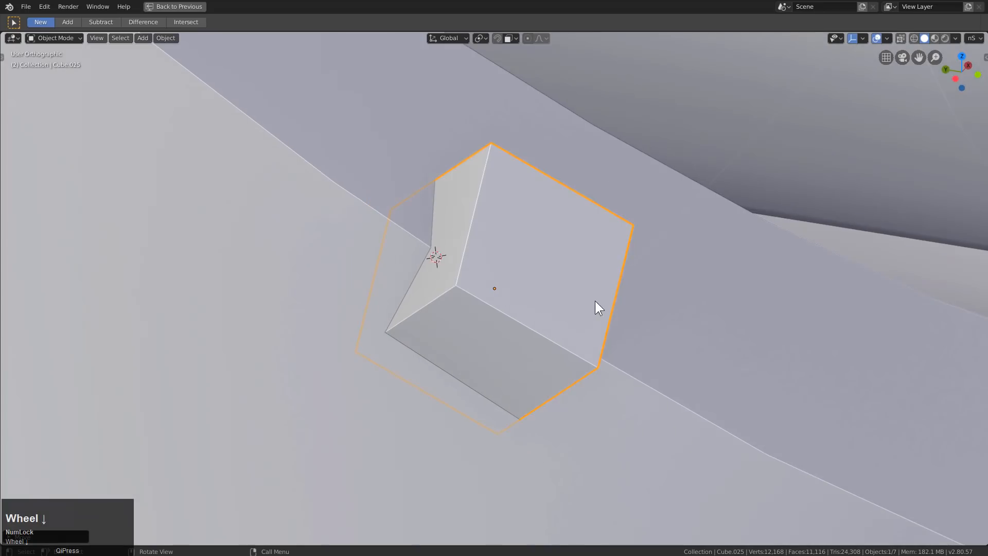
left_click(666, 358, "shift")
key("q")
left_click(677, 340)
scroll(664, 331, "down", 3)
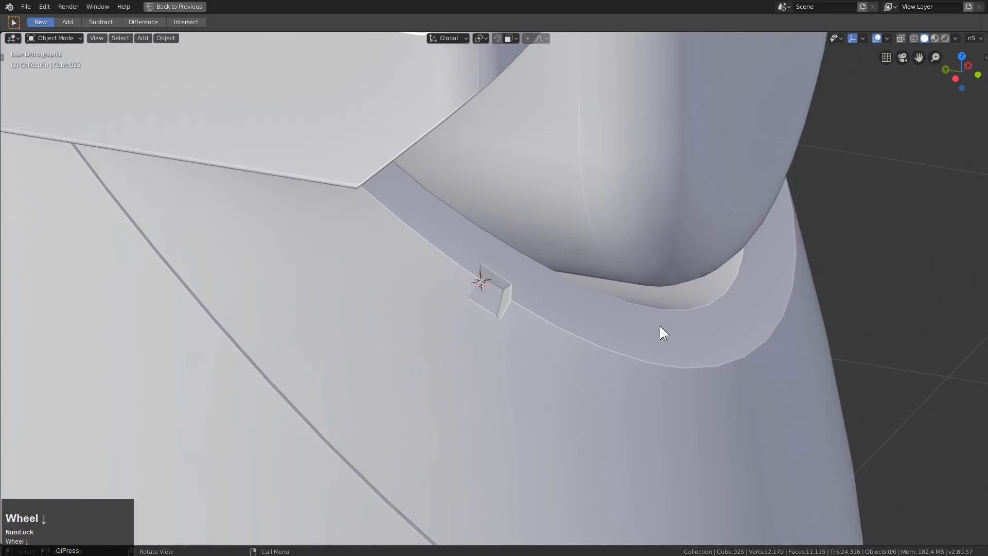
Mirror the lower leg across X to repeat the rim notch on the other side, and clear the selection
middle_click_drag(662, 331, 521, 307)
left_click(546, 320)
scroll(546, 320, "down", 4)
key("alt+x")
left_click(404, 356)
key("alt+a")
Edit the foot's vertices and lower the upper vertex at the toe's rounded side along Z in the side view
left_click(527, 441)
key("KP_Decimal")
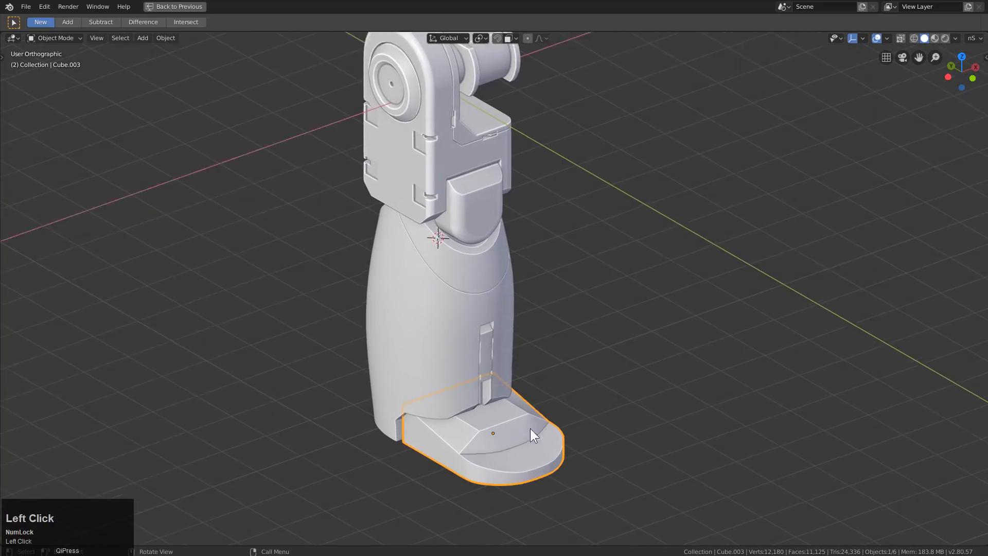
middle_click_drag(531, 429, 534, 353)
key("Tab")
key("1")
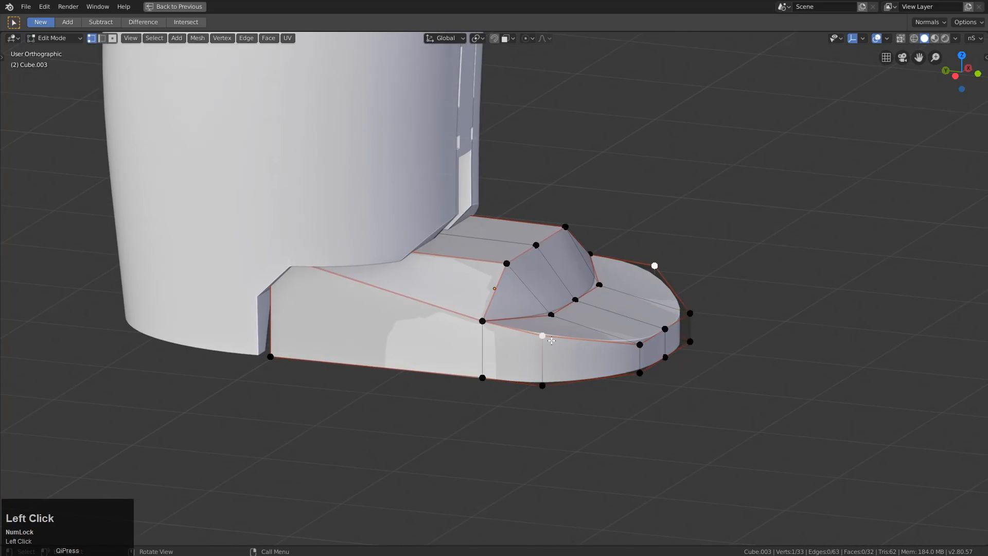
key("KP_3")
key("KP_Decimal")
scroll(610, 320, "up", 1)
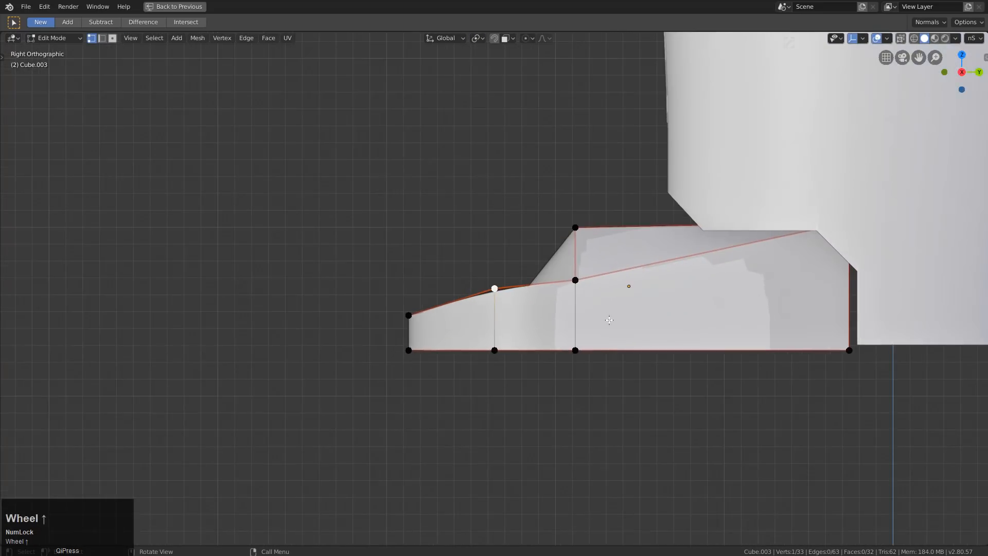
scroll(609, 320, "up", 1)
key("g")
key("z")
left_click(621, 366)
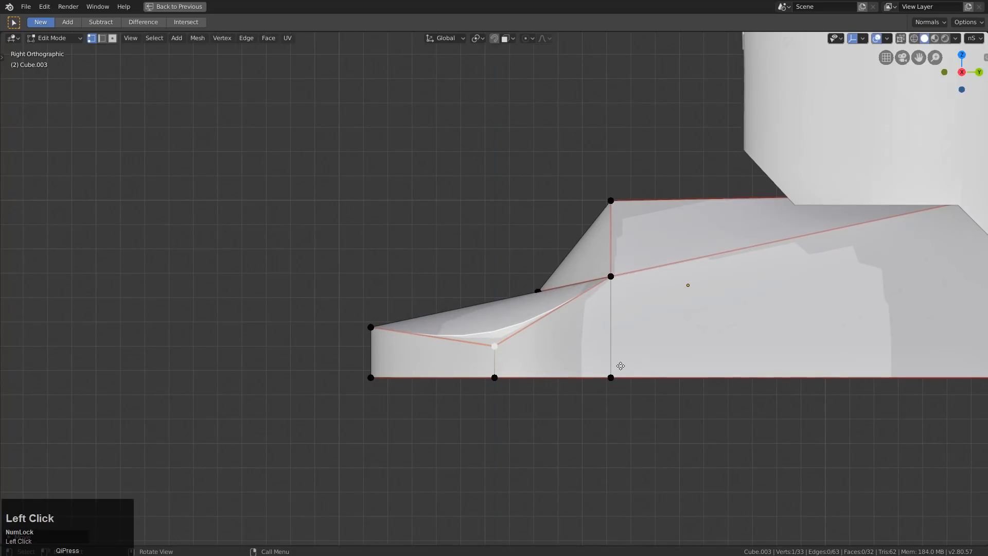
Lower the vertex at the side of the foot below the instep's front corner by about 0.2 m along Z
left_click(621, 277)
key("g")
key("z")
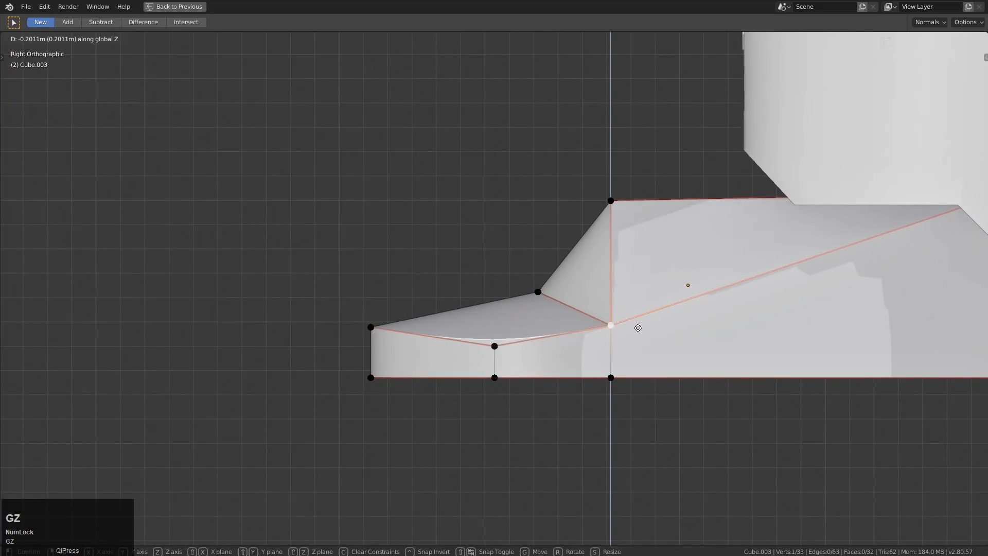
left_click(641, 331)
With see-through selection on, lower the upper vertices at the toe's front tip by about 0.1 m along Z
key("alt+z")
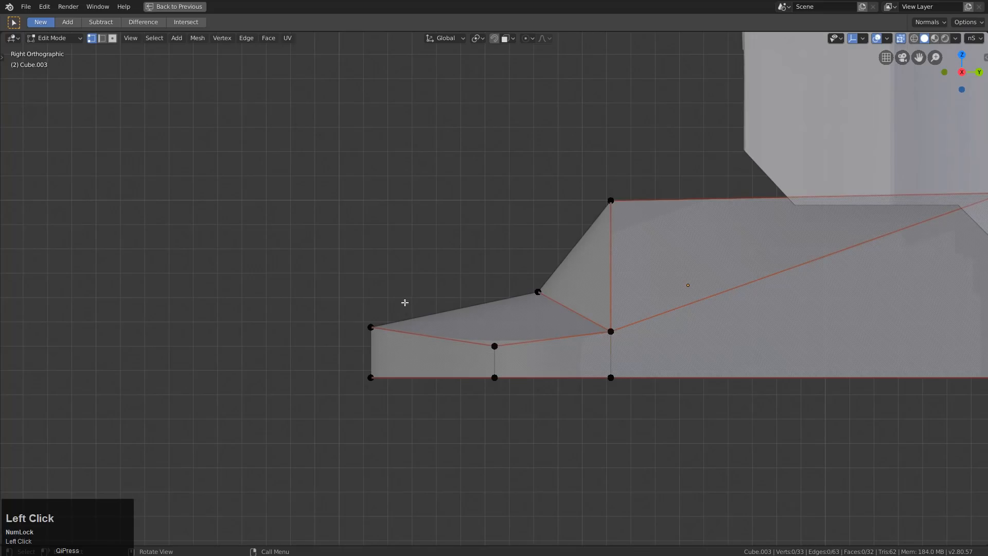
left_click_drag(414, 285, 342, 353)
key("g")
key("z")
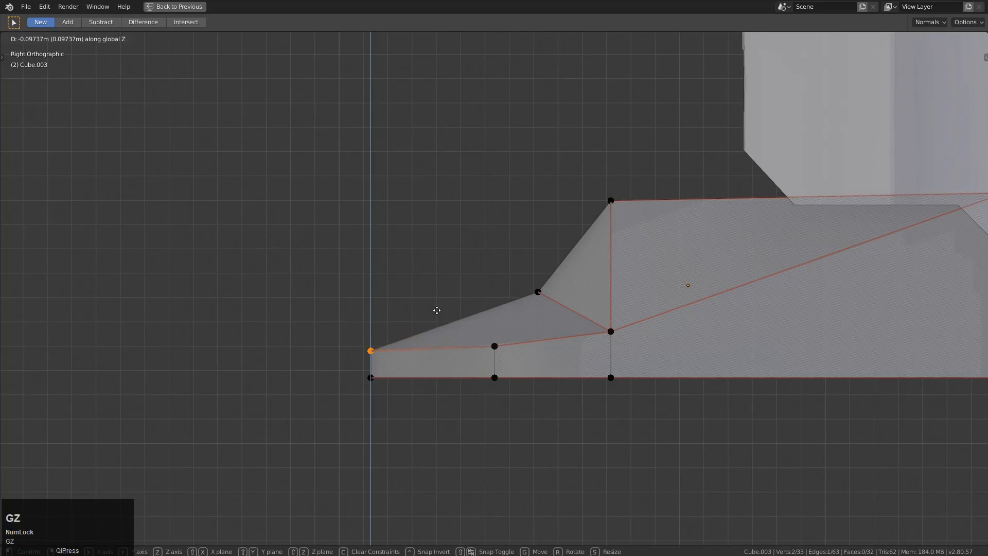
left_click(441, 311)
key("Tab")
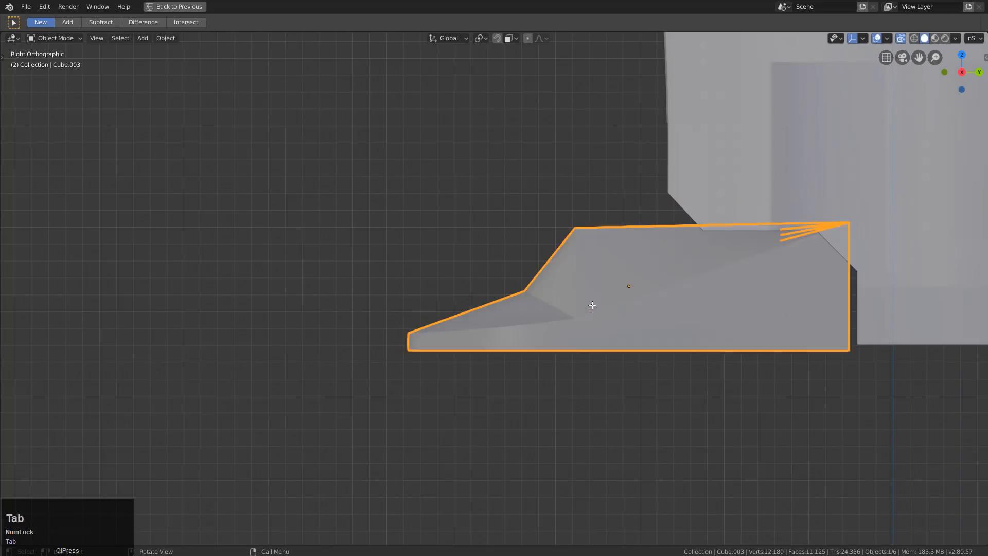
Lengthen the toe by moving all of its front vertices forward along Y
key("Tab")
left_click_drag(337, 299, 503, 371)
key("g")
key("y")
left_click(454, 309)
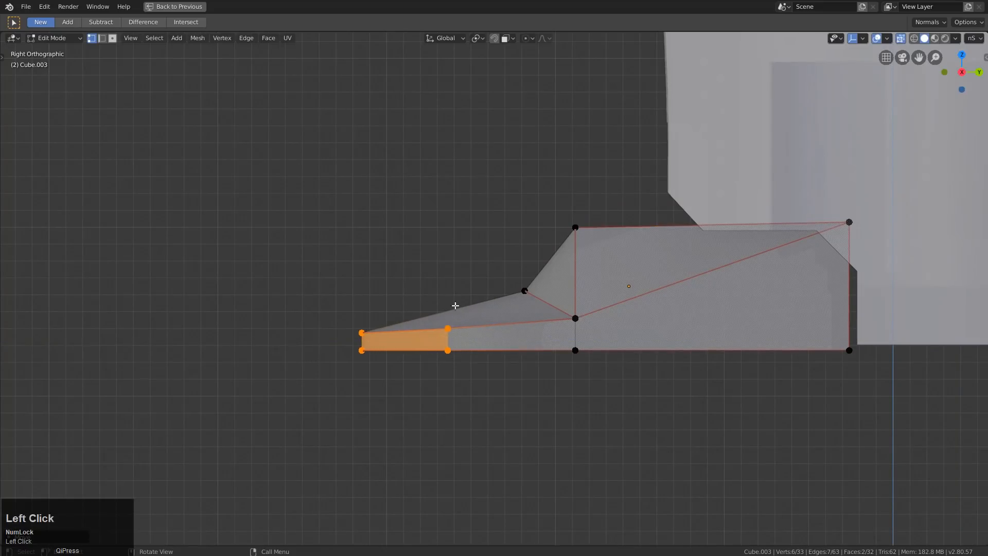
Lower the upper vertex at the toe's rounded side by about 0.03 m along Z
left_click(452, 305)
key("g")
key("z")
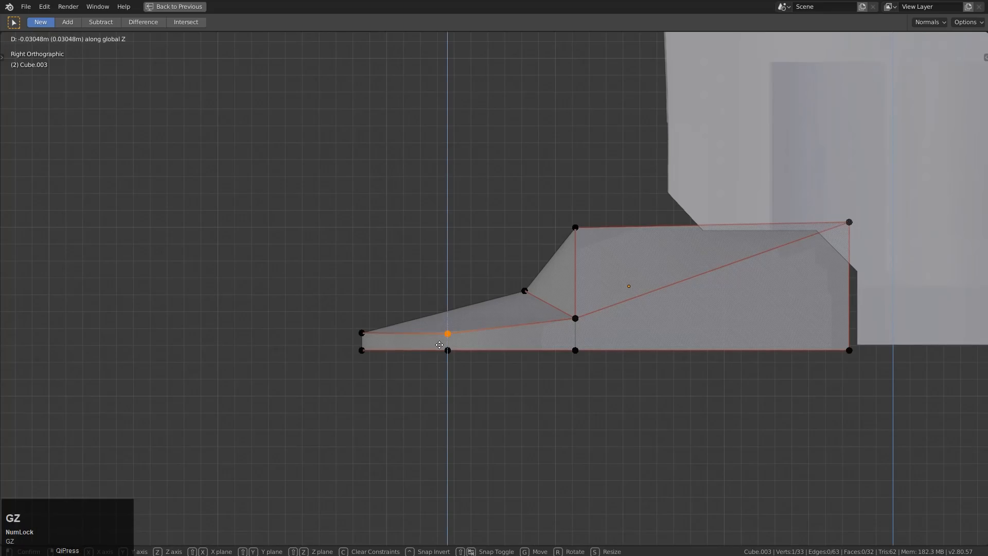
left_click(439, 342)
key("Tab")
Move the instep's front upper corner vertex inward along X by about 0.1 m to narrow the ridge
middle_click_drag(430, 319, 549, 399)
scroll(549, 399, "up", 4)
key("Tab")
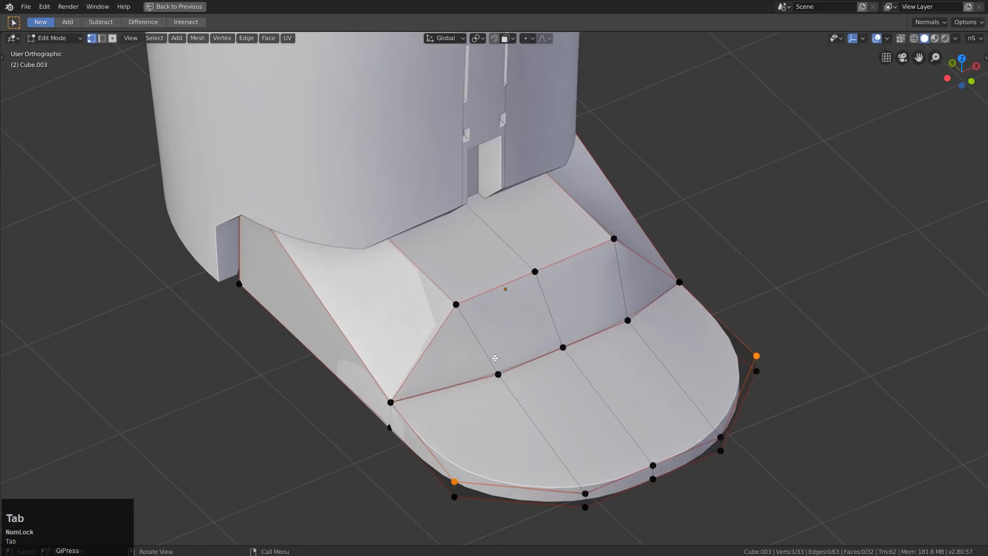
key("g")
key("x")
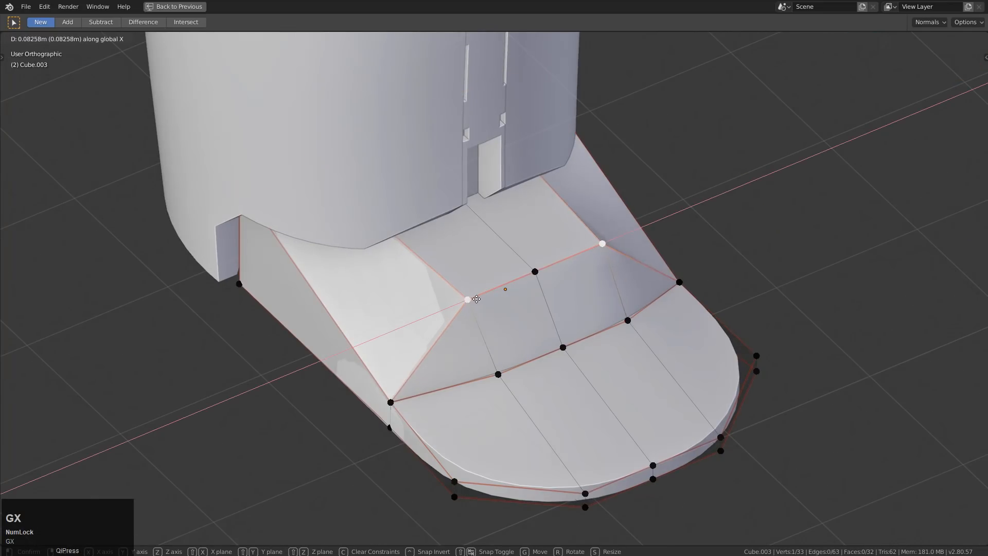
left_click(480, 299)
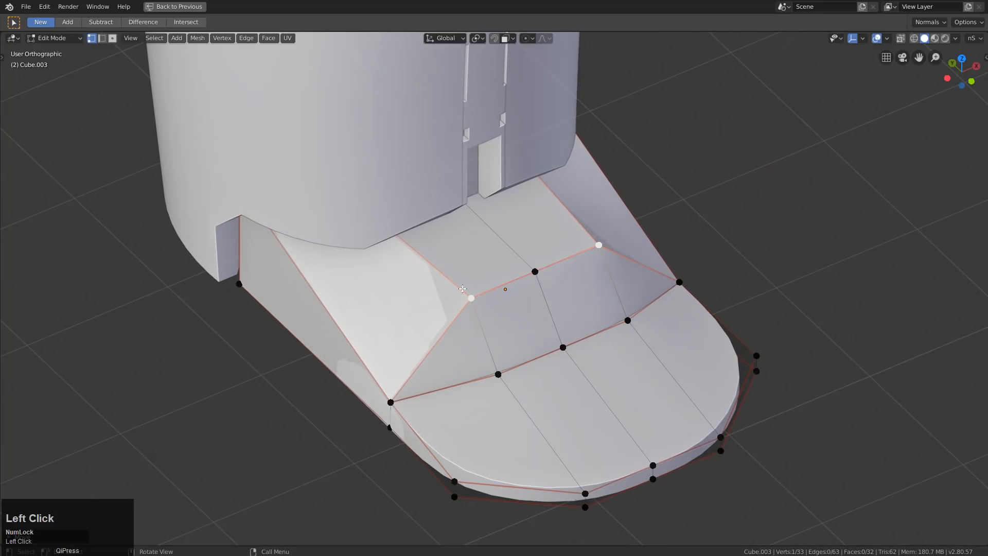
Clear the sharp marking from the lengthwise upper edge of the instep so its top is rounded
key("2")
left_click(443, 266)
key("q")
left_click(536, 308)
key("Tab")
middle_click_drag(502, 332, 477, 310)
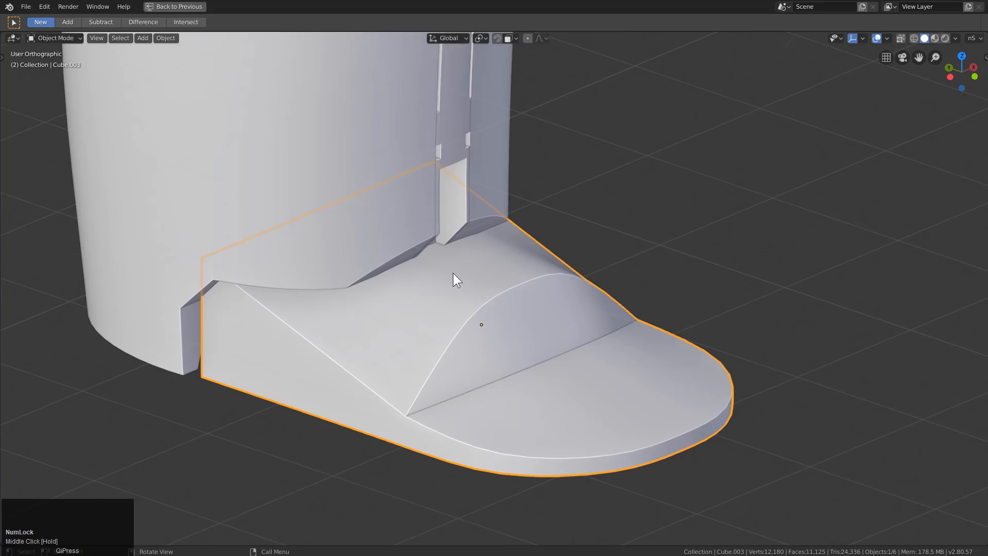
Isolate the foot and add a loop cut across the instep, slid toward the heel
key("KP_Divide")
key("Tab")
key("ctrl+r")
left_click(379, 262)
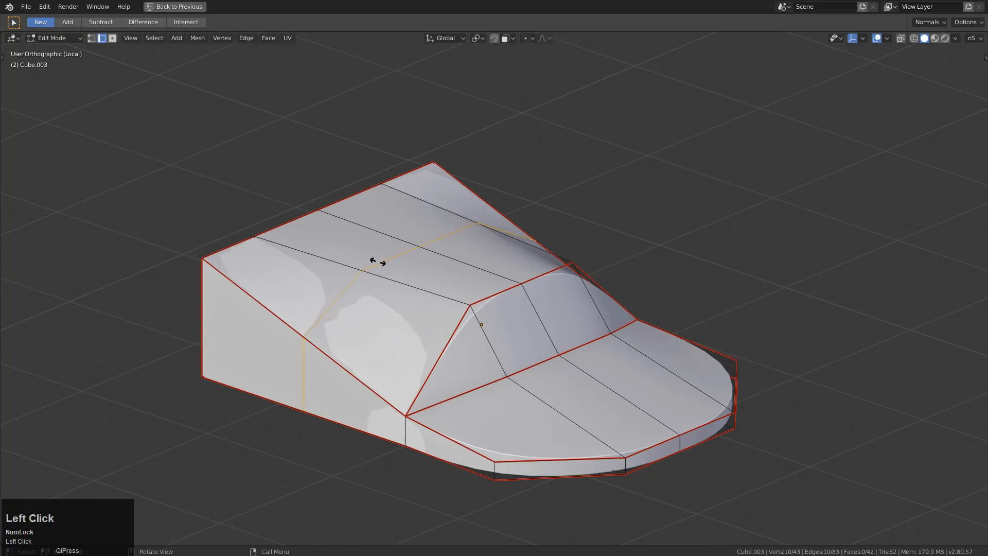
left_click(355, 249)
Raise the upper rear edge of the foot along Z to arch the heel end, and leave the isolated view
key("g")
key("z")
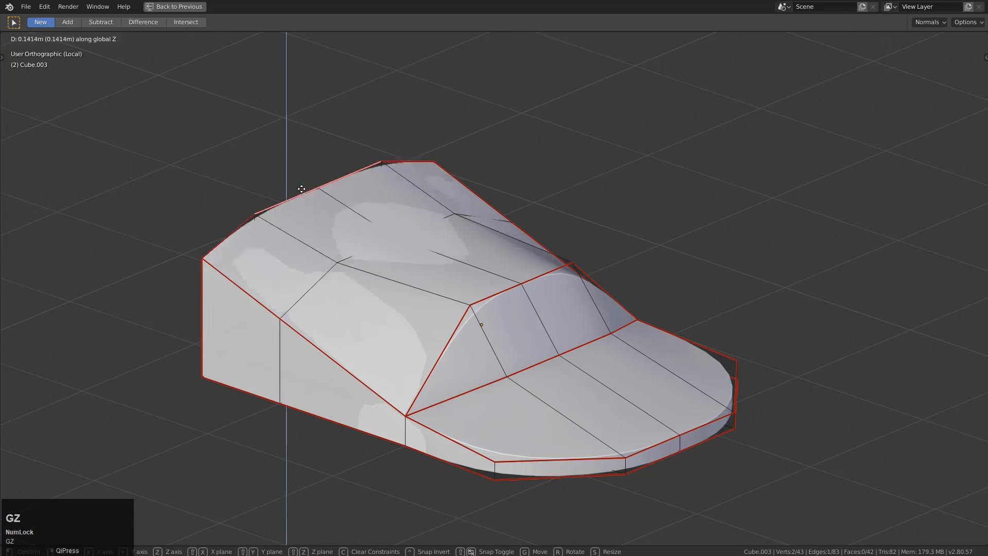
left_click(331, 186)
key("Tab")
middle_click_drag(331, 186, 480, 330)
key("KP_Divide")
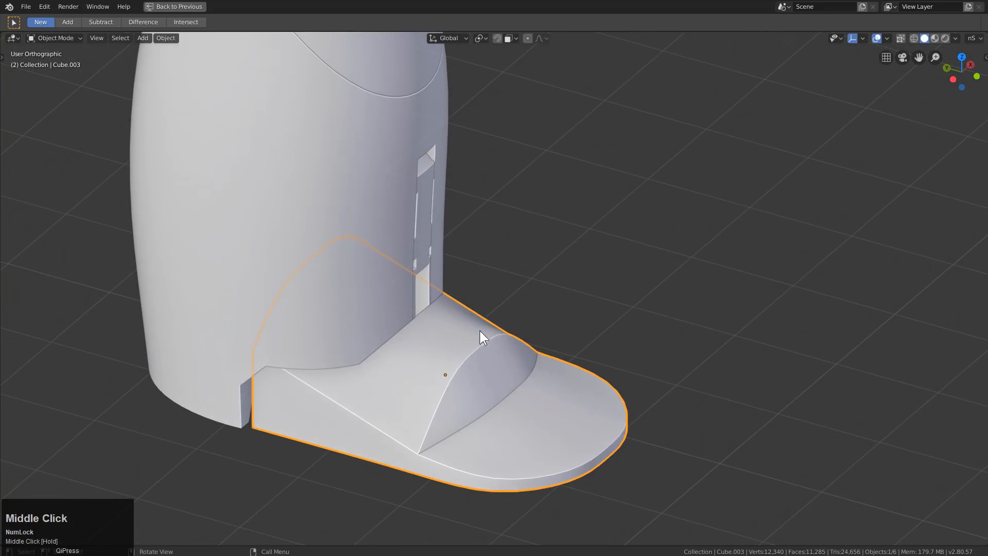
Turn on the wireframe display, compare subdivision levels 2 and 3 on the foot, and set it to level 1
key("q")
mouse_move(533, 428)
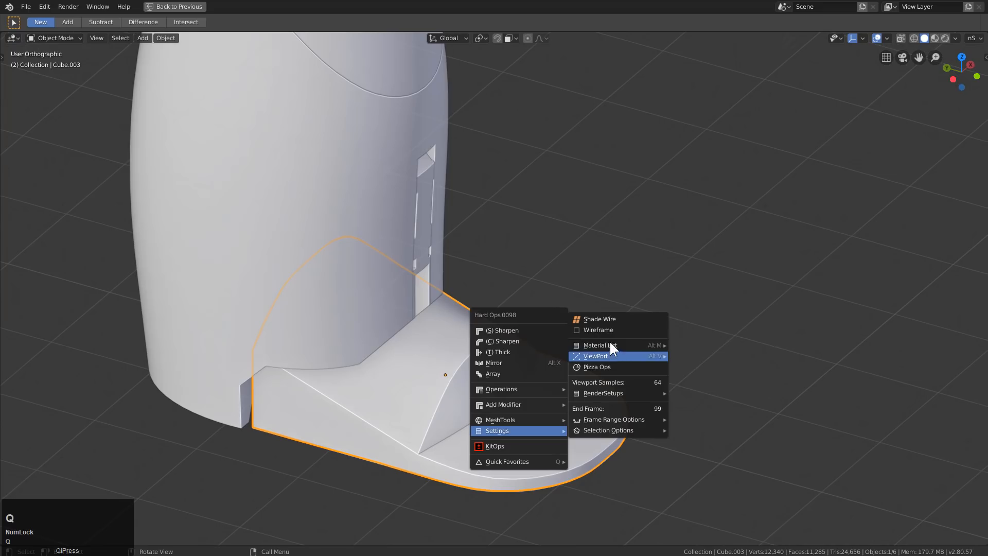
left_click(601, 329)
key("ctrl+1")
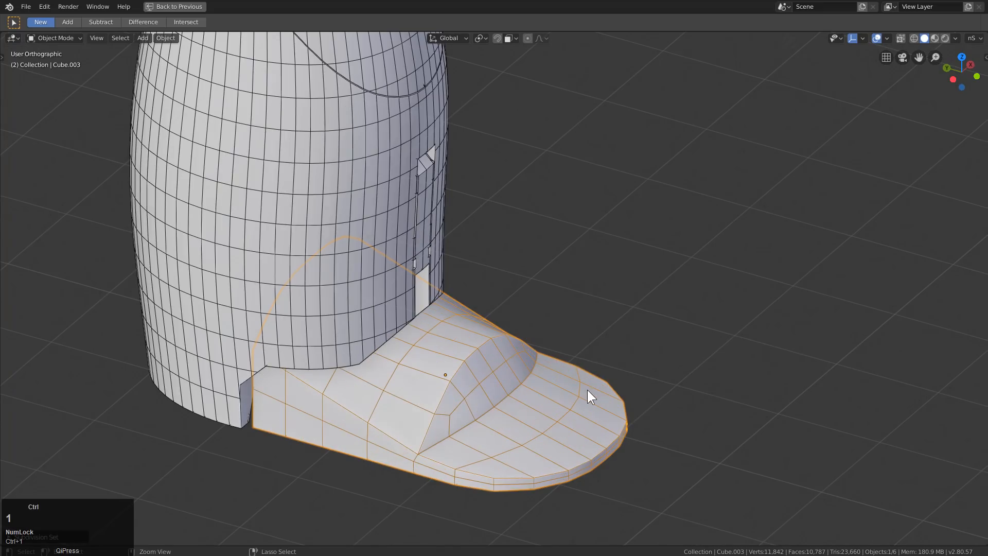
key("ctrl+2")
key("ctrl+3")
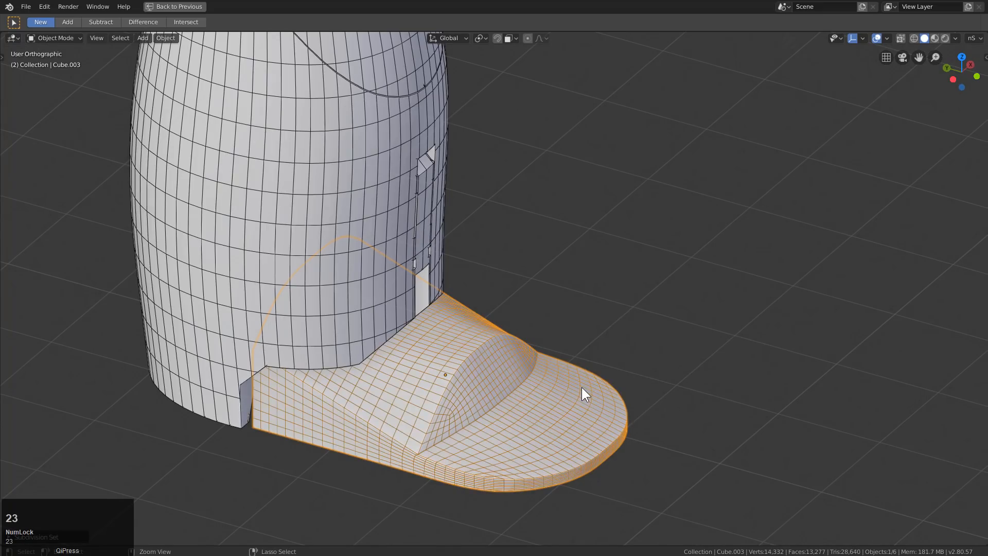
key("ctrl+2")
mouse_move(547, 393)
middle_mouse_down()
mouse_move(523, 389)
mouse_move(535, 392)
middle_mouse_up()
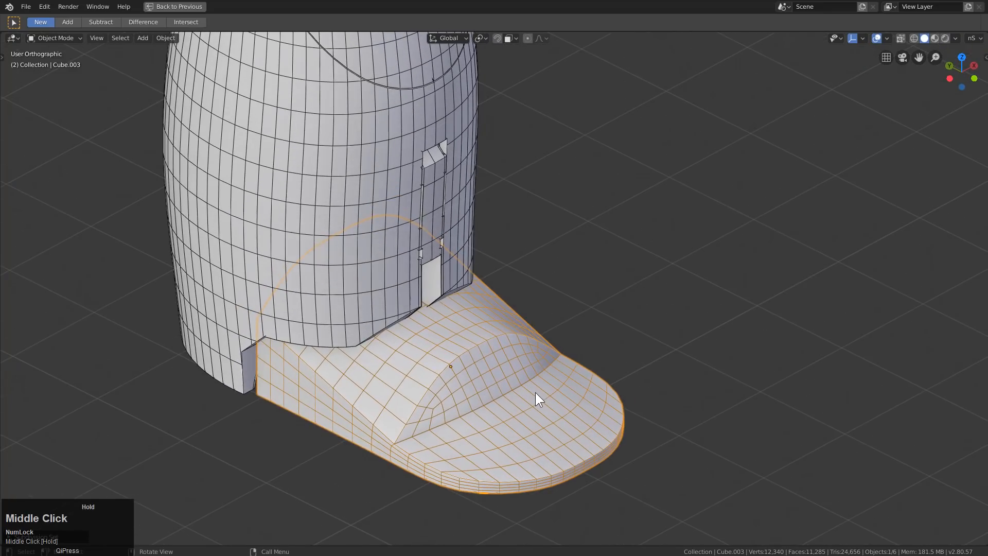
key("ctrl+1")
Try to apply the foot's Subdivision modifier ahead of its Mirror modifier
key("ctrl+grave")
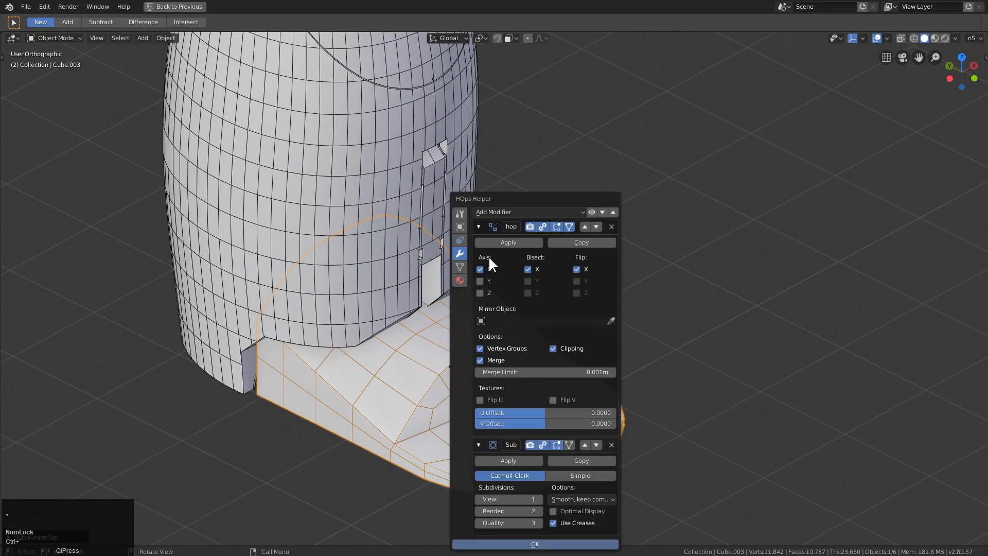
left_click(511, 459)
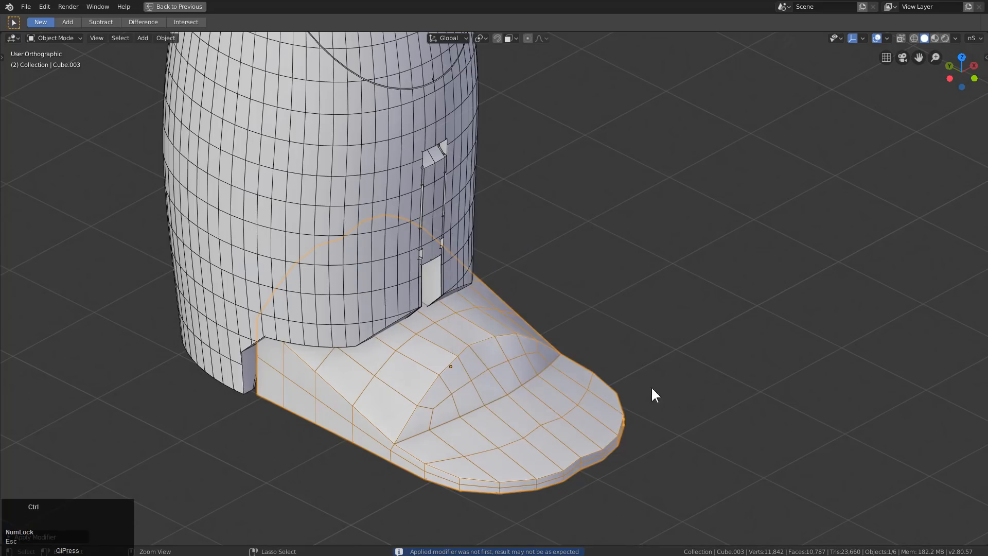
key("ctrl+1")
Apply the foot's Mirror modifier and its level 1 Subdivision modifier in stack order
key("ctrl+grave")
left_click(588, 241)
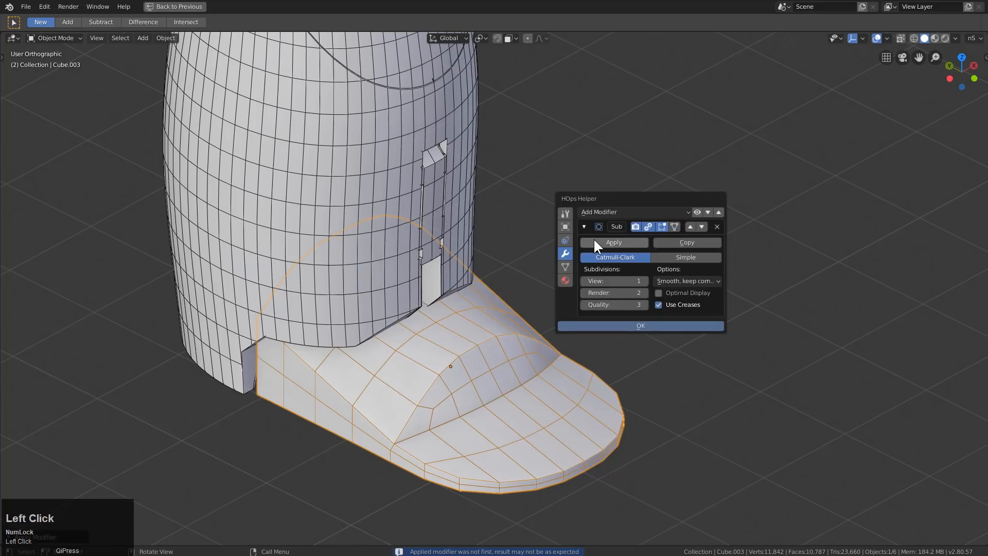
left_click(594, 239)
key("Escape")
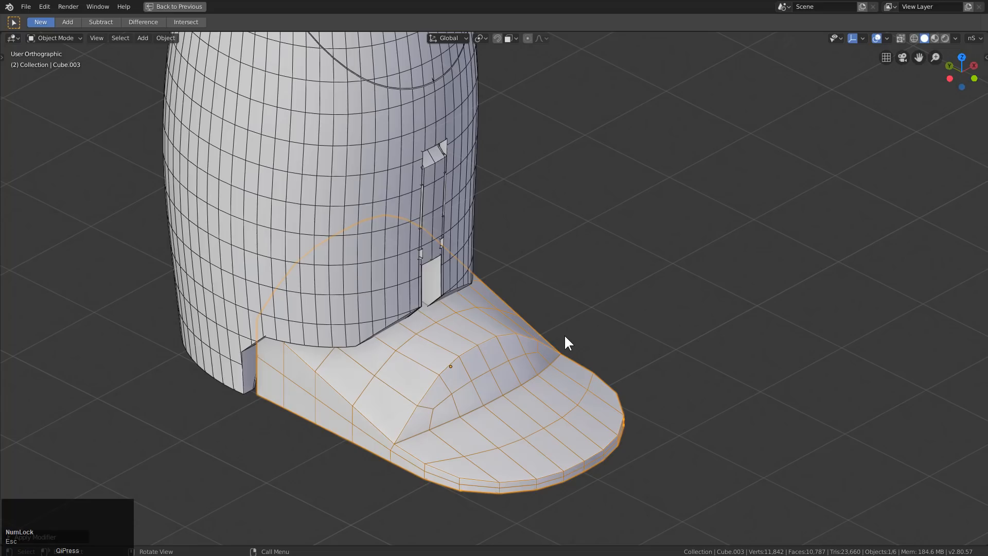
Add a new level 1 subdivision to the foot and mirror it across X
key("ctrl+1")
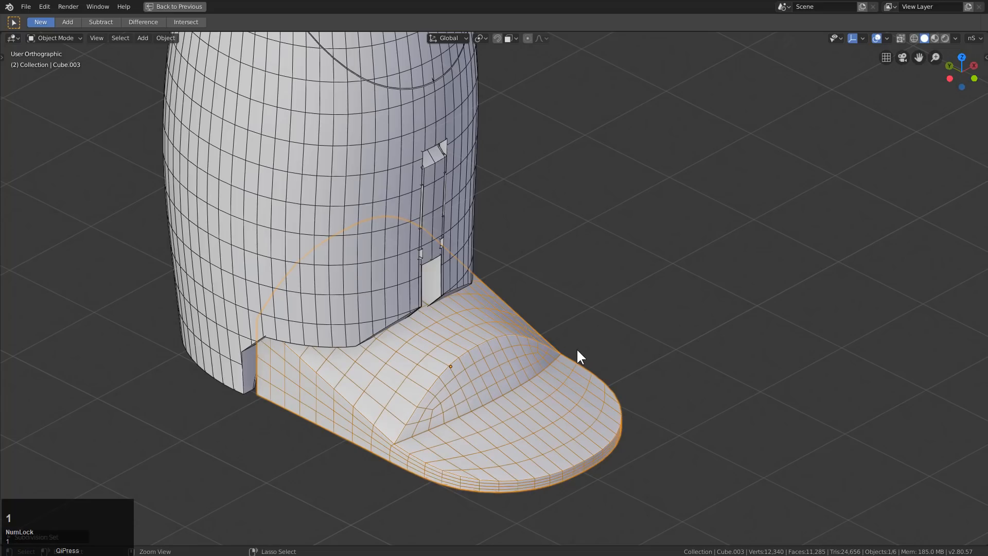
key("x")
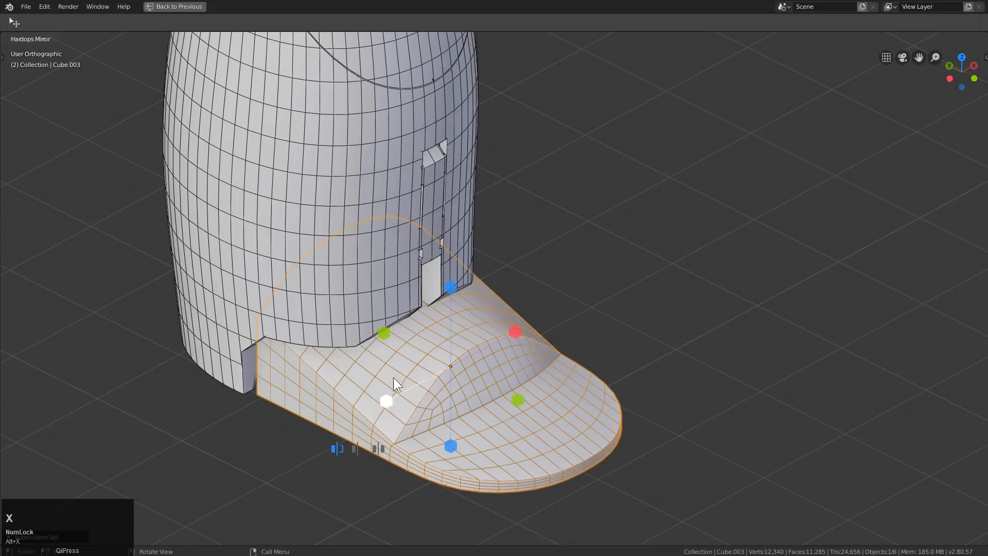
left_click(385, 394)
middle_click_drag(352, 372, 492, 418)
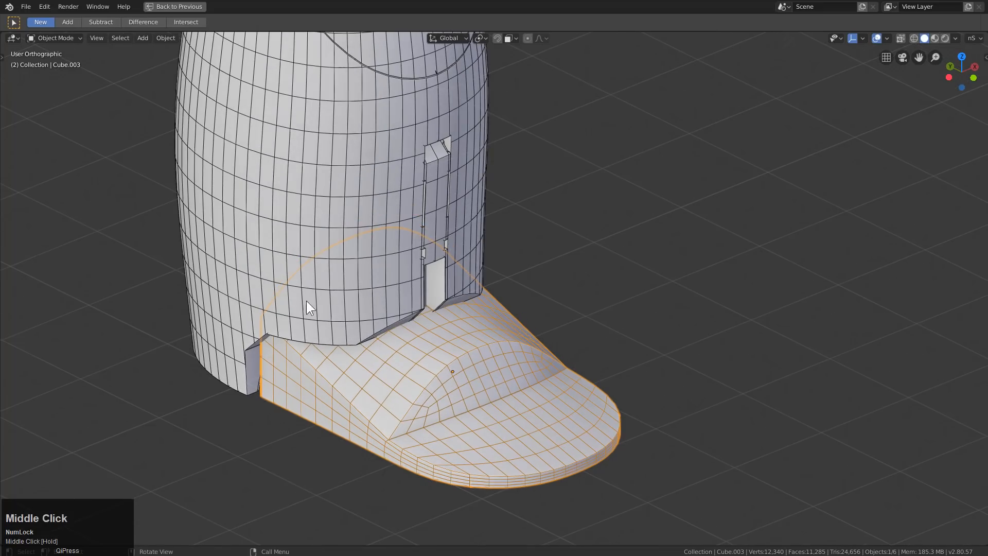
Turn off the wireframe display on the models
middle_click_drag(411, 412, 444, 419)
middle_click_drag(443, 419, 368, 373, "shift")
scroll(478, 409, "up", 2)
key("q")
mouse_move(426, 391)
left_click(483, 399)
scroll(516, 372, "down", 1)
middle_click_drag(518, 372, 441, 369, "shift")
middle_click_drag(446, 368, 510, 388)
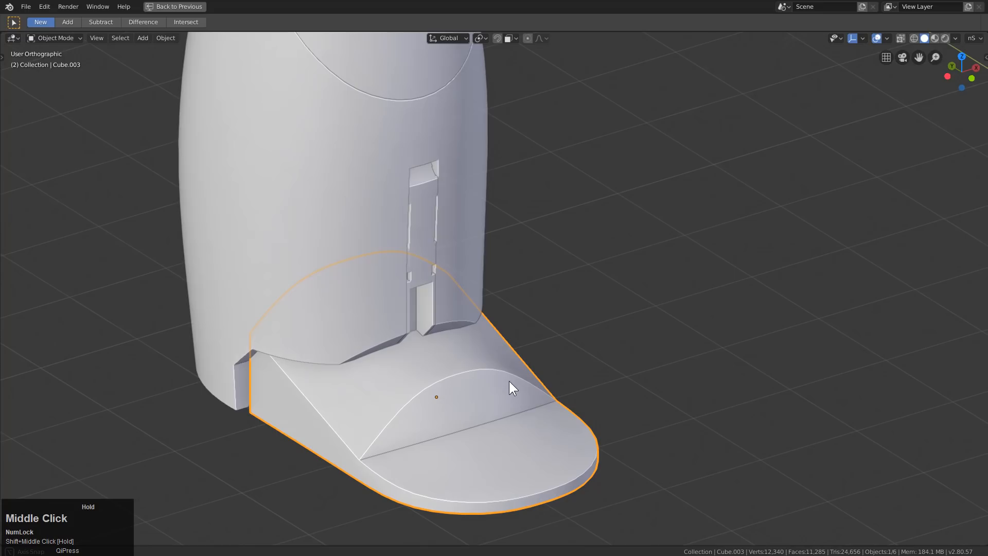
Add a cube at the 3D cursor on the side of the foot and scale it down to a small block
middle_click_drag(382, 388, 342, 373)
key("shift+a")
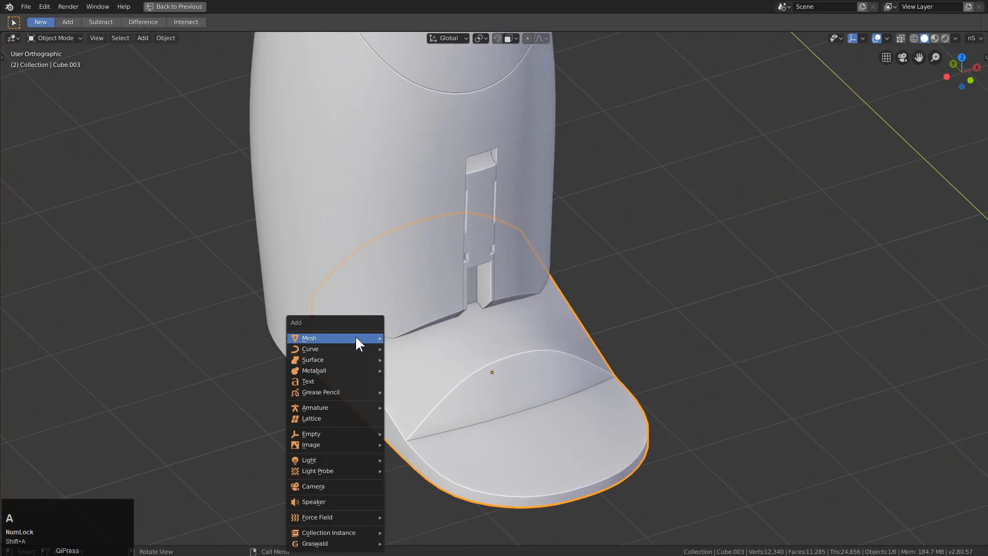
left_click(355, 338)
left_click(420, 350)
key("s")
left_click(370, 366)
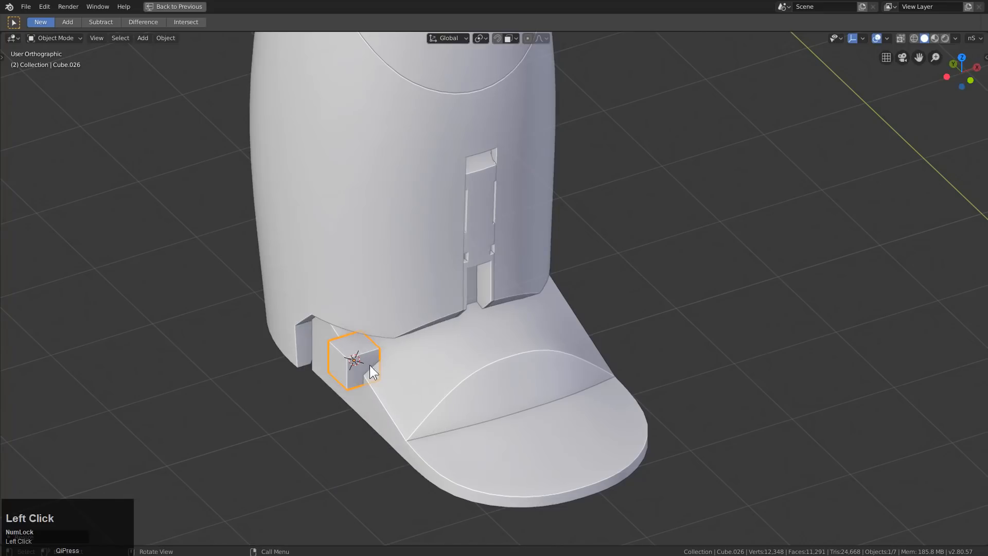
Stretch the cube along X and Y, and by about 2.65 times along Z, into a tall block
scroll(412, 381, "up", 3)
key("s")
key("x")
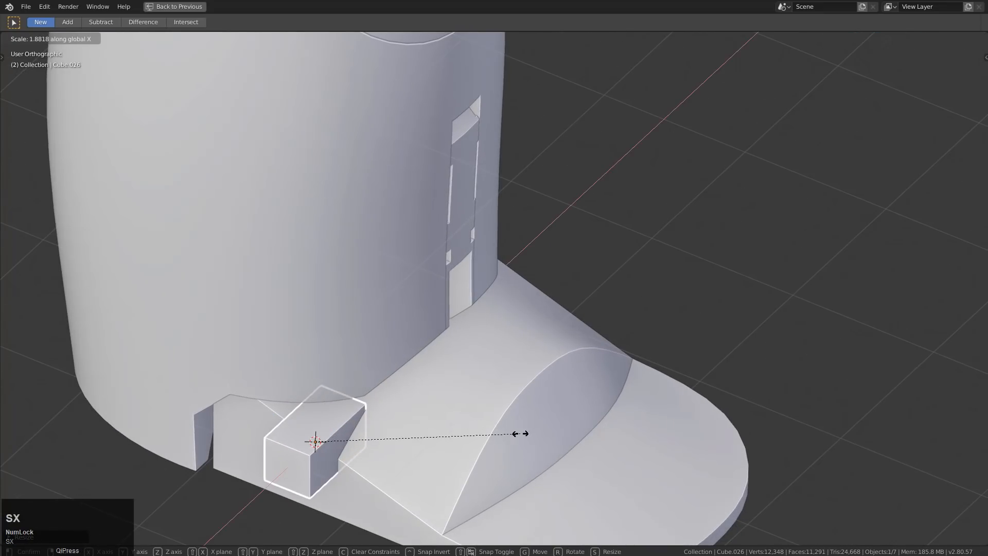
left_click(395, 425)
key("s")
key("z")
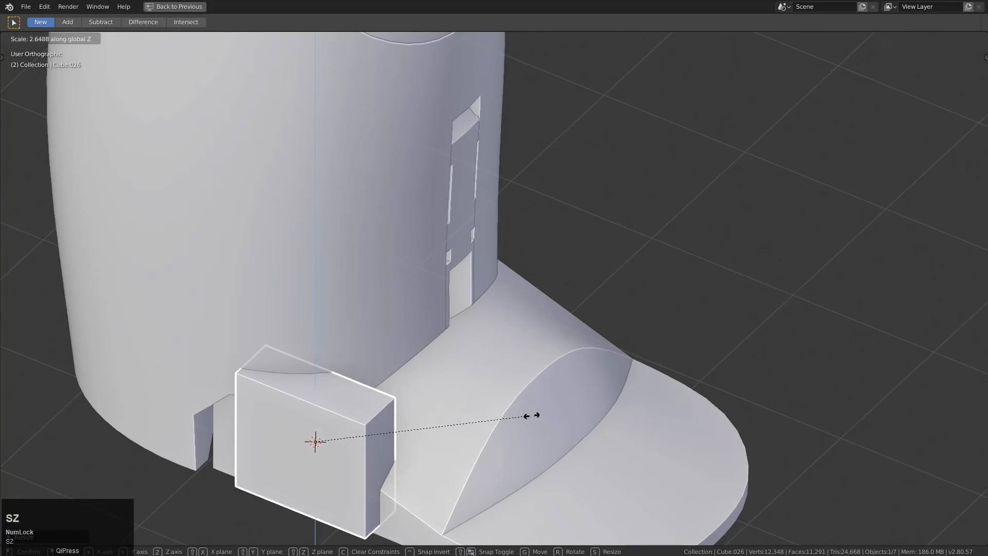
left_click(531, 416)
Move the block up along Z and slightly forward along Y over the side of the foot
key("g")
key("z")
left_click(419, 395)
middle_click_drag(419, 395, 405, 370)
key("g")
key("y")
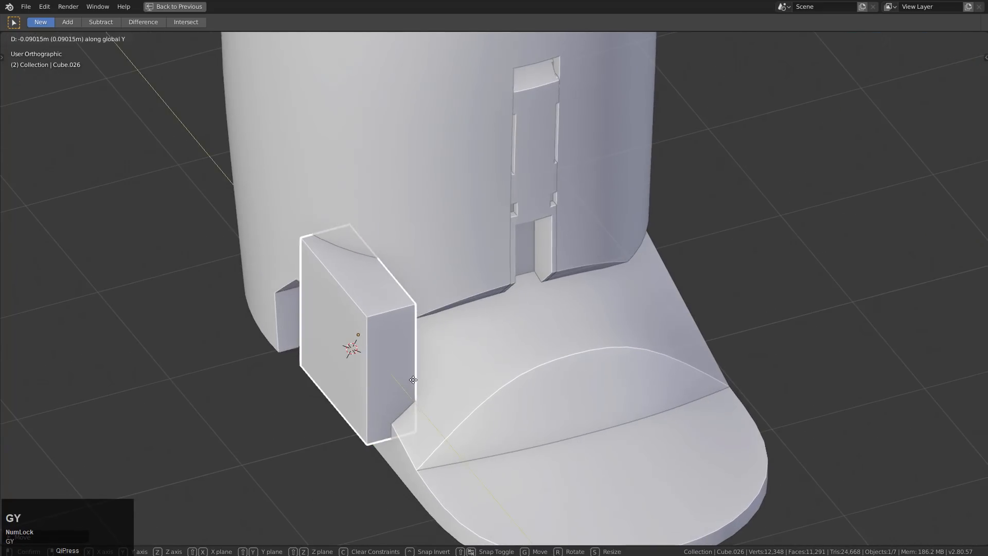
left_click(417, 383)
Subtract the block from the foot with a Difference boolean to cut a pocket in its side
left_click(500, 391, "shift")
key("shift+q")
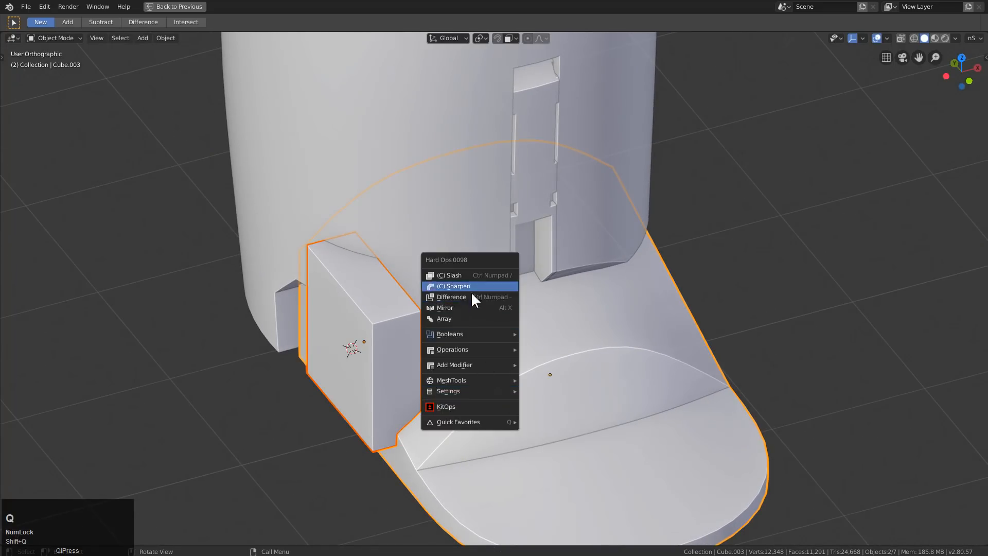
left_click(472, 296)
middle_click_drag(404, 373, 412, 375)
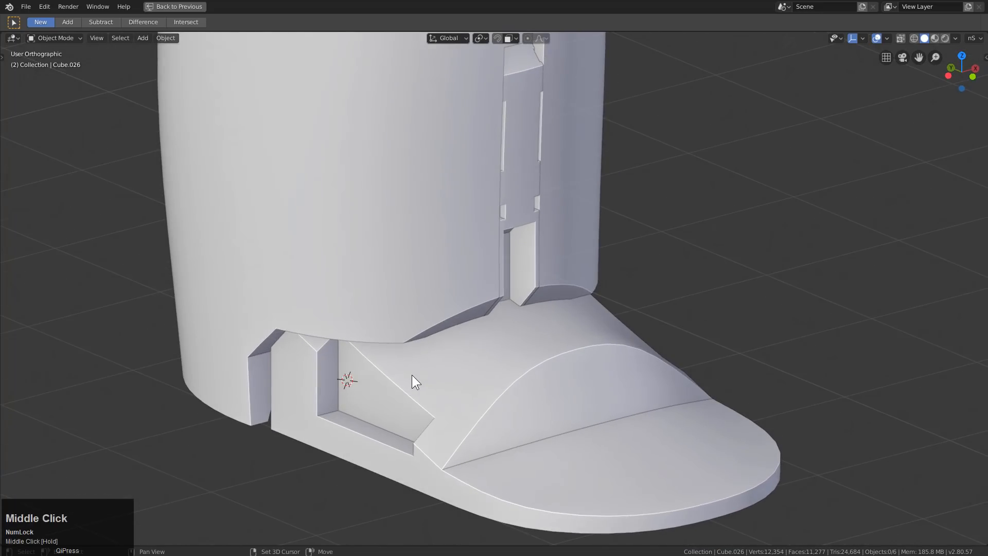
Show the cutters collection and raise the side pocket's cutter slightly along Z on the foot
key("3")
left_click(424, 304)
key("g")
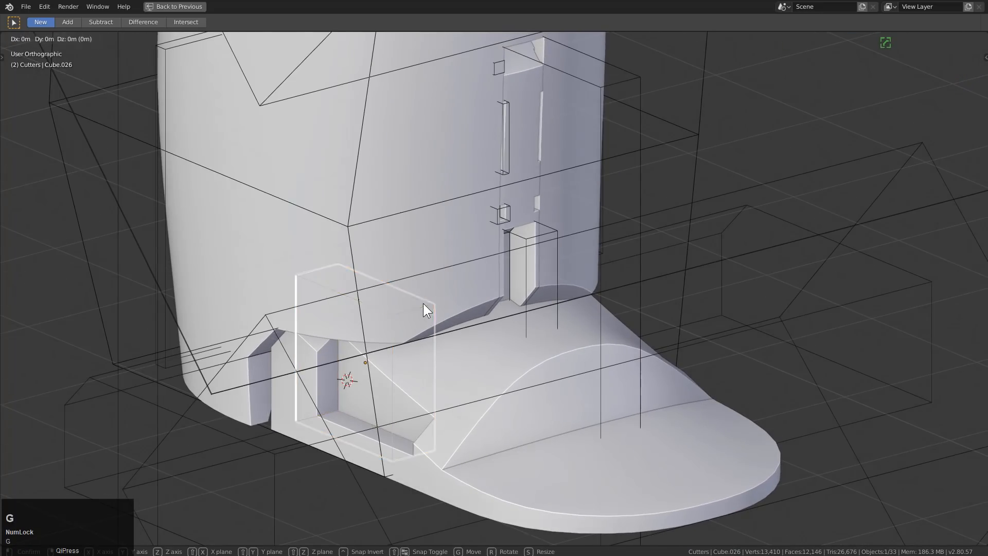
key("z")
left_click(563, 360)
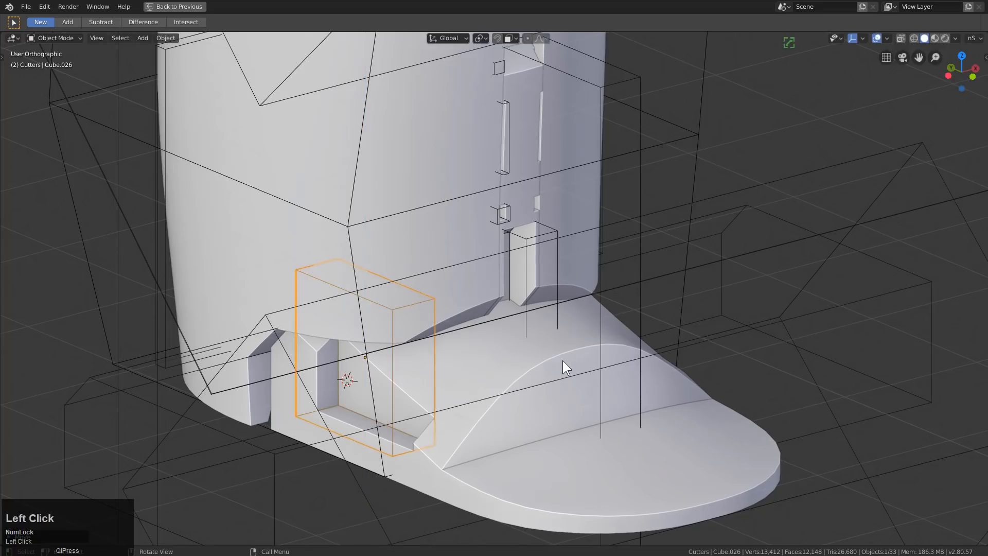
Shift the pocket's cutter outward along negative X to make the pocket shallower, and show only the main collection
key("g")
key("x")
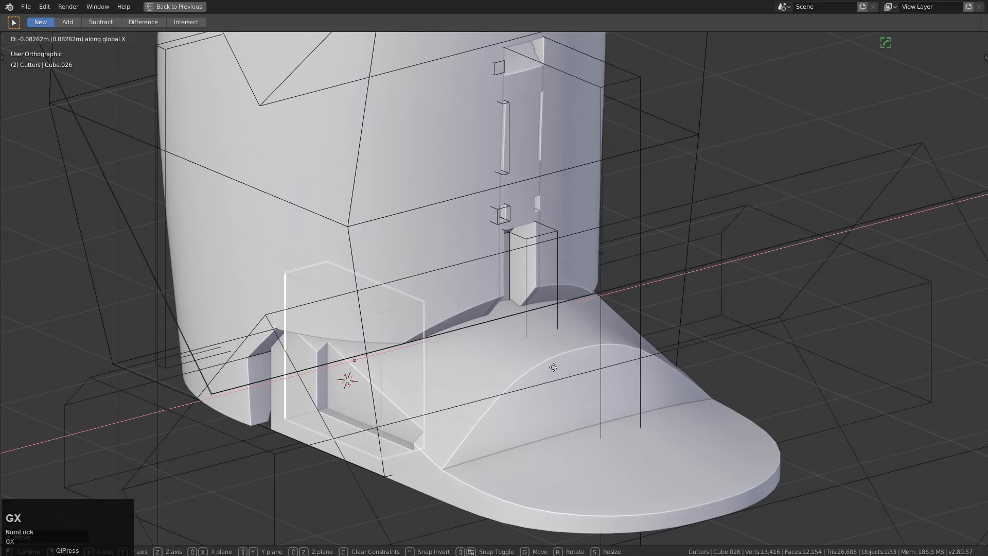
left_click(540, 373)
middle_click_drag(540, 373, 547, 392)
key("Delete")
scroll(523, 387, "down", 2)
key("1")
scroll(356, 391, "up", 2)
Add a cube at the 3D cursor, shrink it to a small block and snap it onto the foot's surface
key("shift+a")
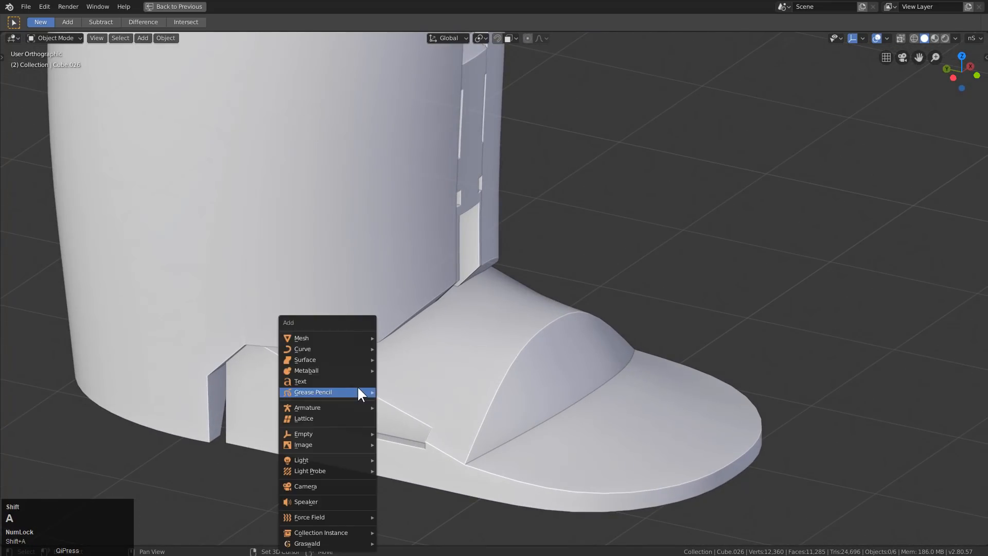
left_click(342, 338)
left_click(397, 350)
key("s")
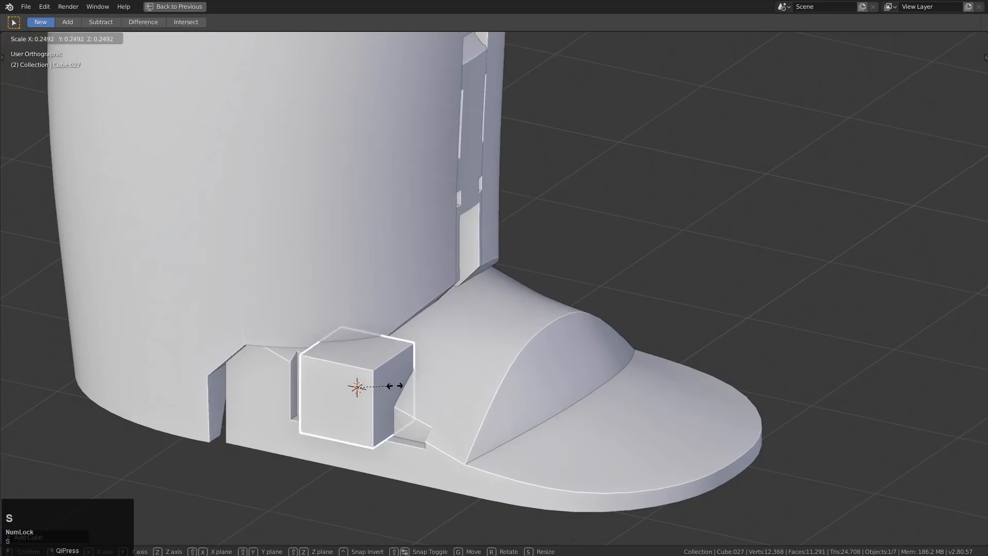
left_click(395, 387)
key("g")
left_click(440, 422, "ctrl")
key("s")
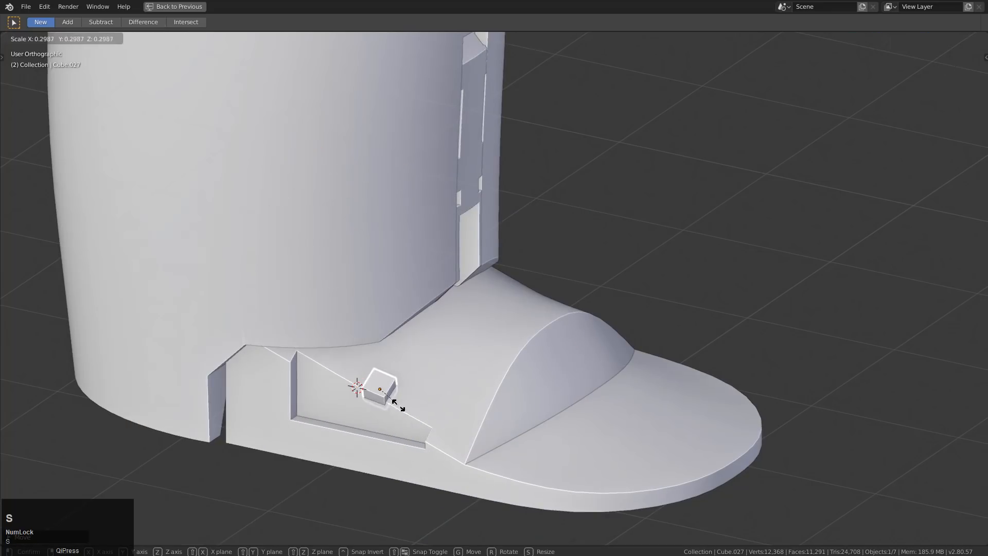
left_click(390, 400)
Reposition the small block on the slanted upper edge of the side pocket
key("g")
left_click(387, 400)
key("g")
left_click(385, 401)
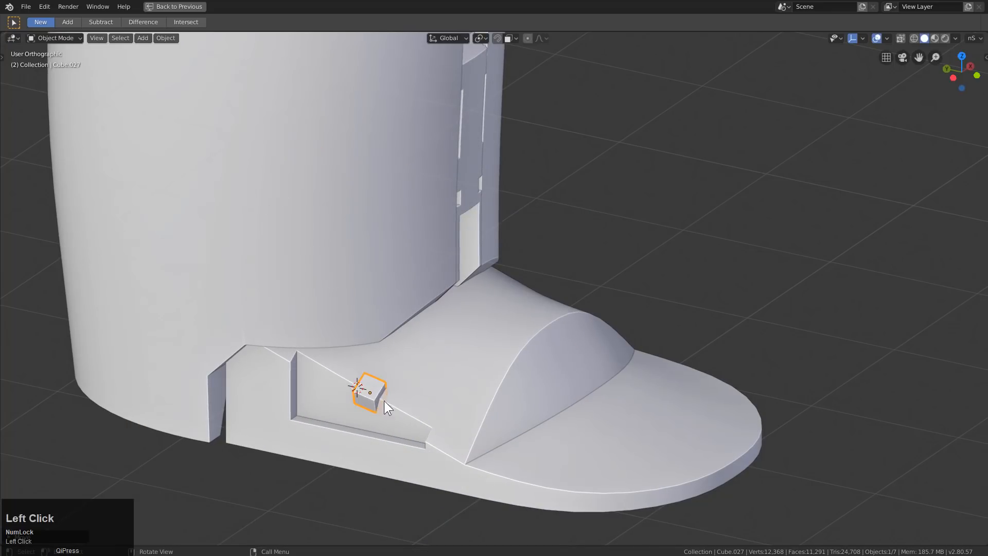
key("g")
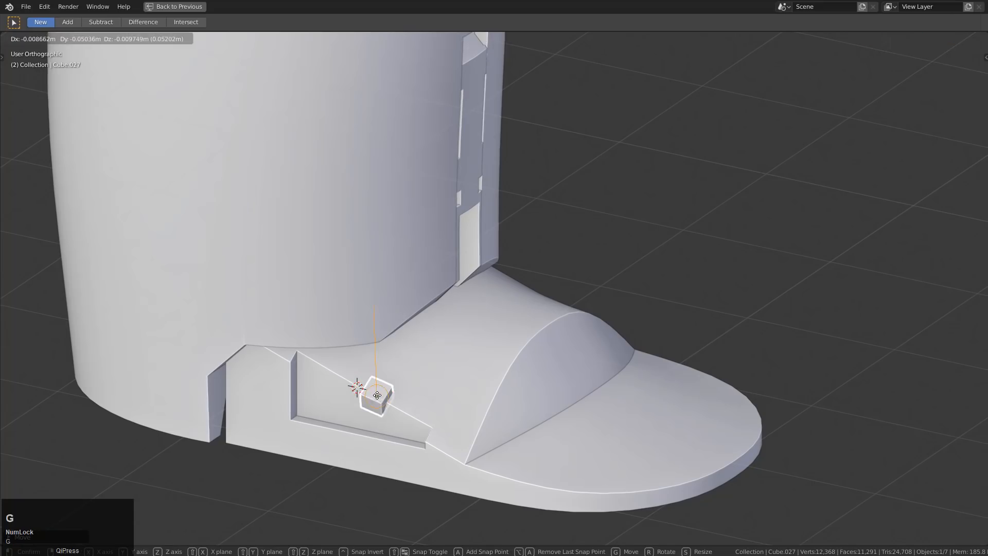
left_click(366, 387)
Stretch the small block to over twice its length along its local Y axis, following the pocket's slanted edge
key("r")
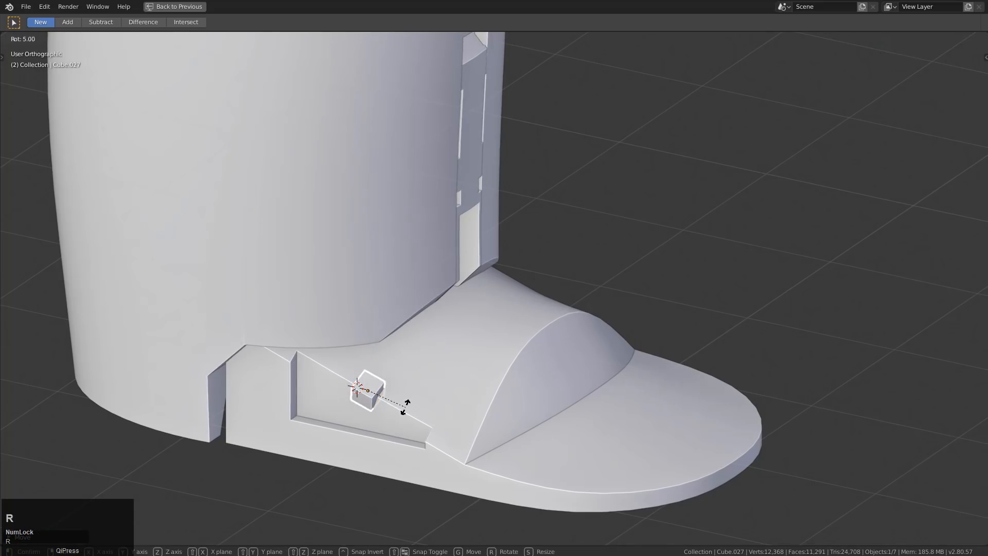
key("s")
key("z")
key("z")
key("y")
key("y")
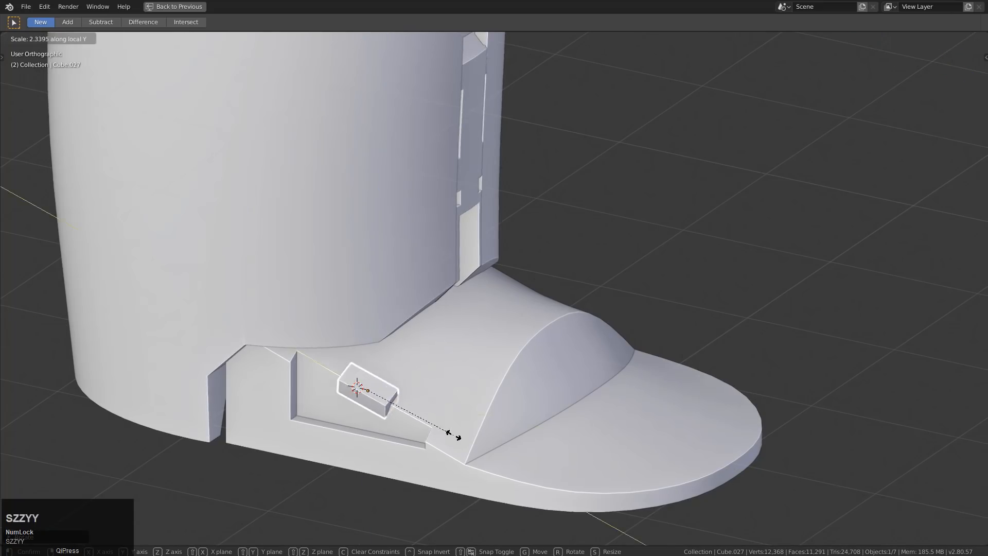
left_click(457, 437)
Subtract the elongated block from the foot with a Difference boolean to notch the pocket's slanted edge
left_click(470, 395, "shift")
key("q")
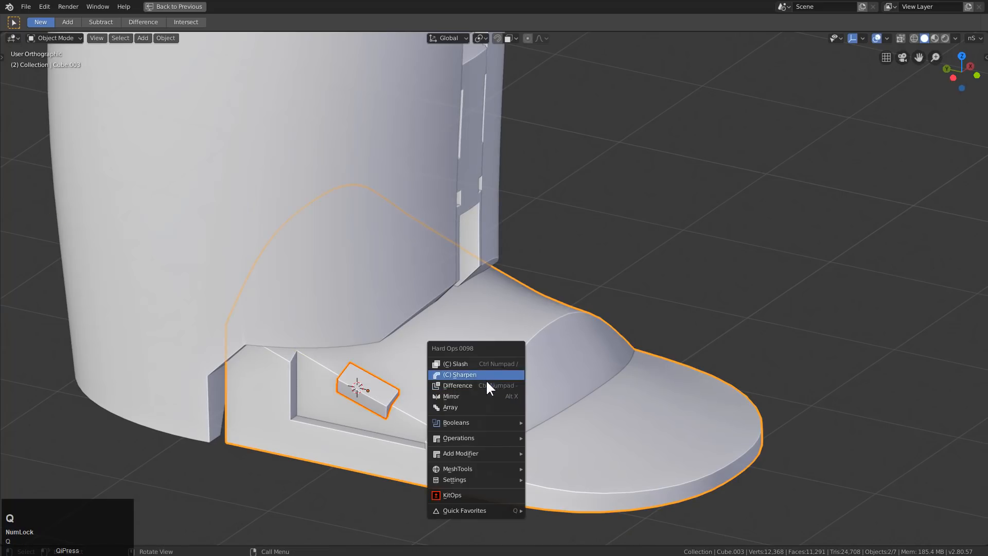
left_click(486, 379)
mouse_move(552, 369)
middle_mouse_down()
mouse_move(414, 387)
mouse_move(535, 375)
middle_mouse_up()
Add a Bevel modifier to the foot with a narrow width that rounds its edges and cut-outs
left_click(444, 392)
middle_click_drag(444, 392, 494, 396)
middle_click_drag(494, 396, 535, 292, "shift")
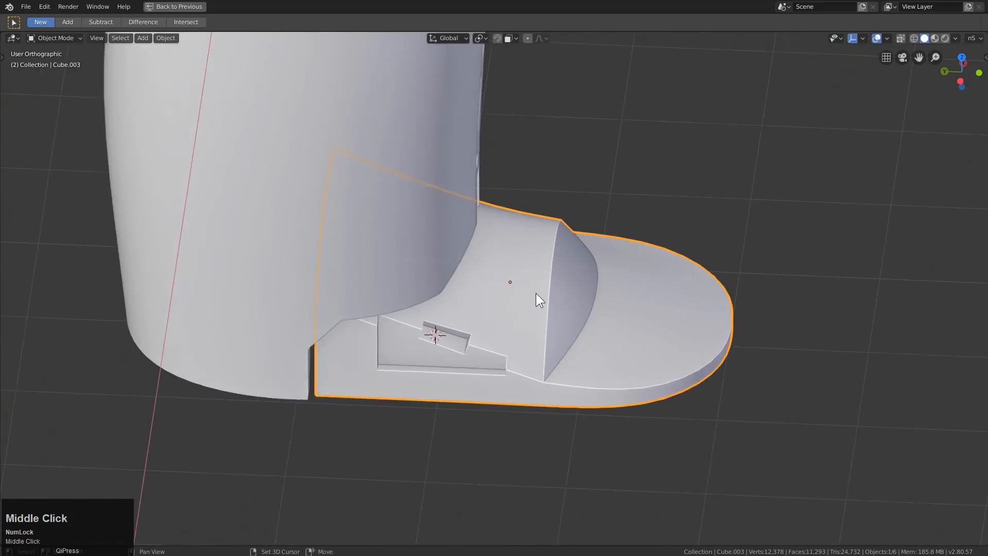
scroll(570, 375, "up", 5)
key("q")
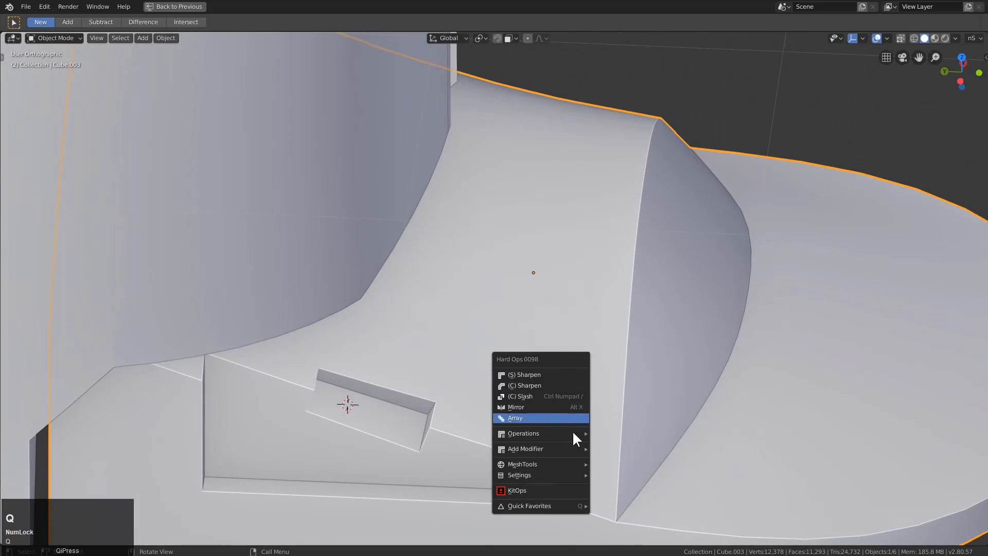
mouse_move(573, 433)
mouse_move(684, 308)
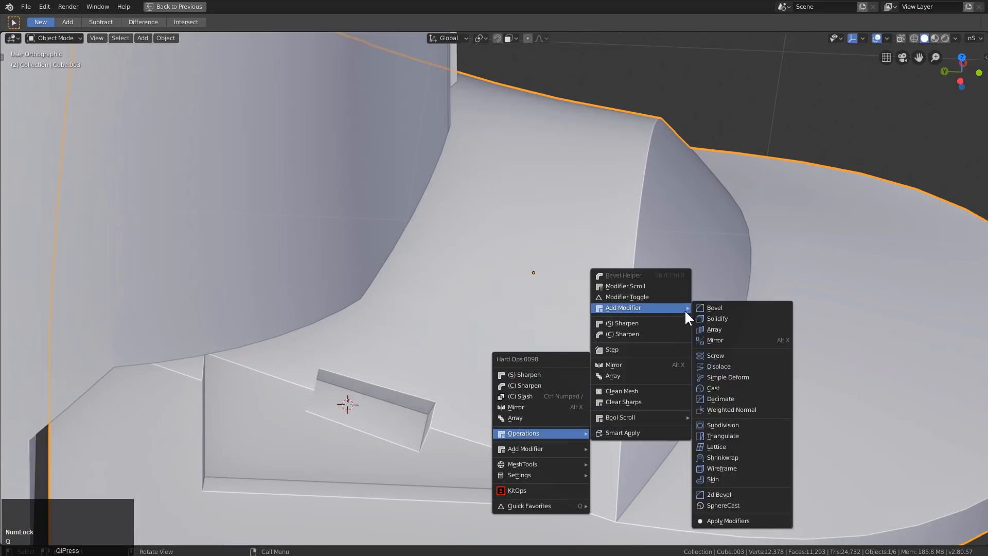
left_click(730, 307)
left_click(737, 311)
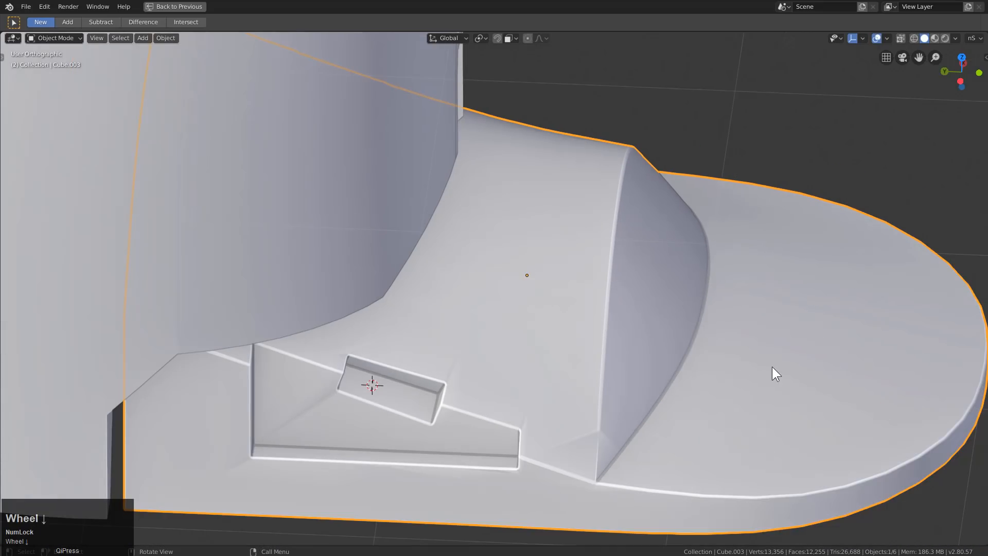
Set the foot bevel's angle limit to 20° and add a Weighted Normal modifier to the foot
key("ctrl+grave")
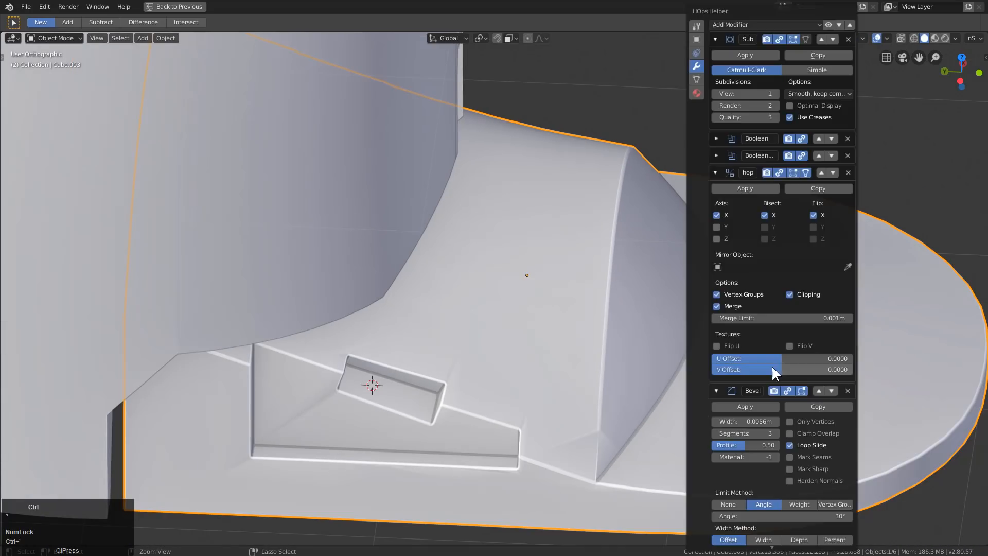
left_click(808, 515)
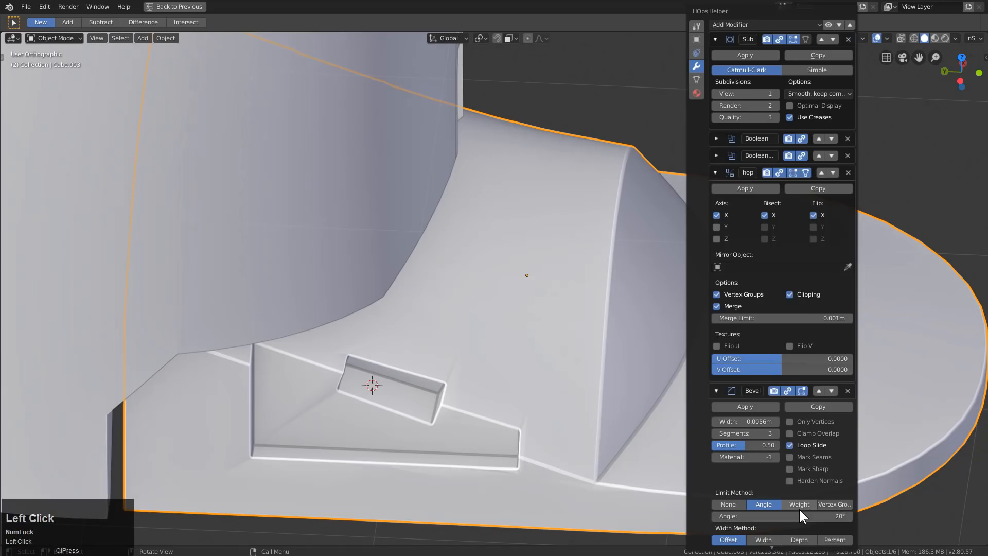
key("Escape")
key("q")
mouse_move(721, 337)
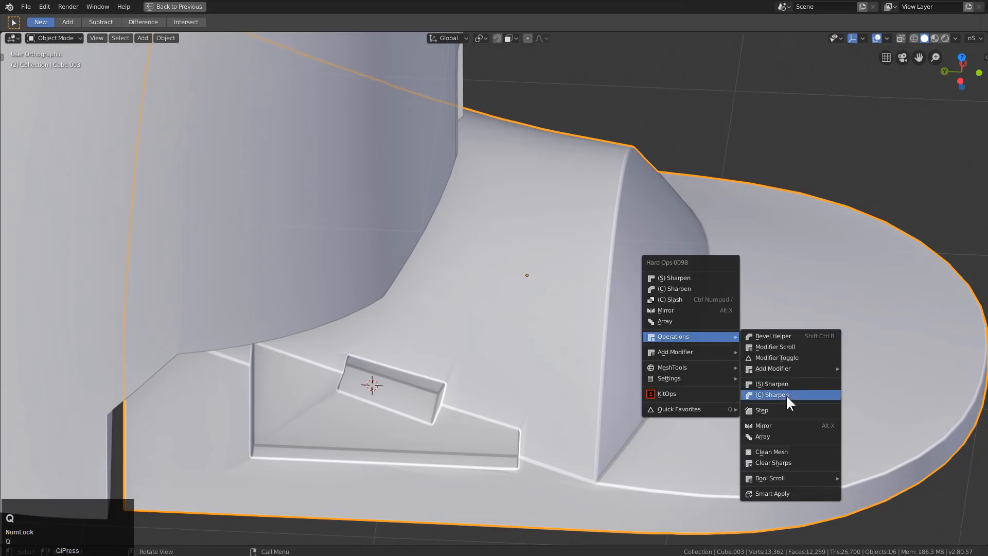
mouse_move(838, 369)
left_click(880, 258)
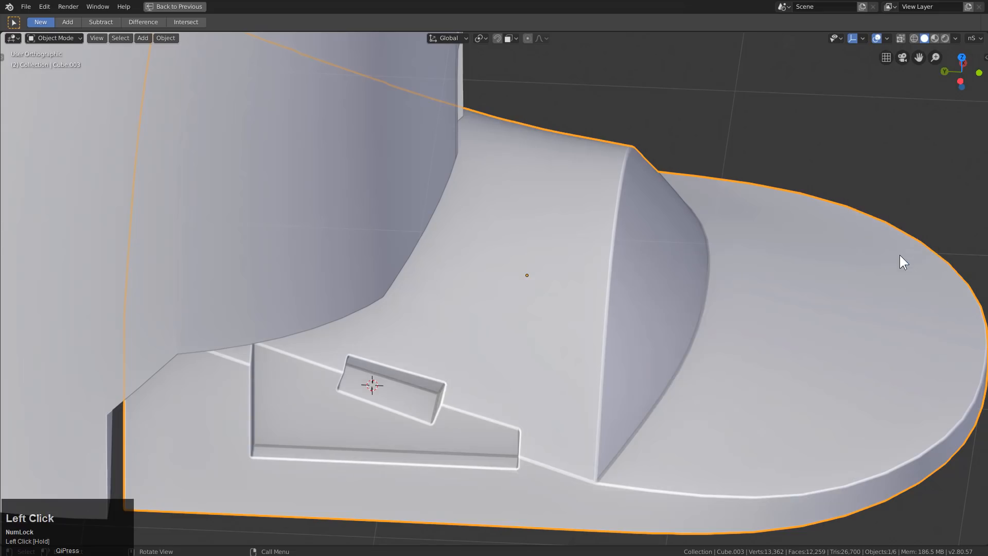
Review the order of the foot's modifiers with all of them collapsed
scroll(737, 309, "down", 4)
middle_click_drag(737, 309, 689, 327)
key("ctrl+grave")
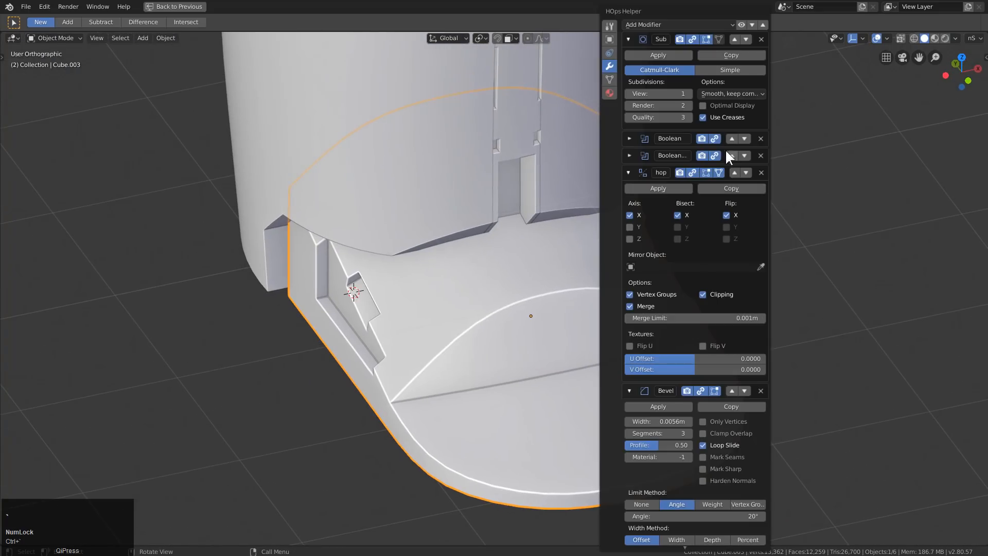
left_click(764, 23)
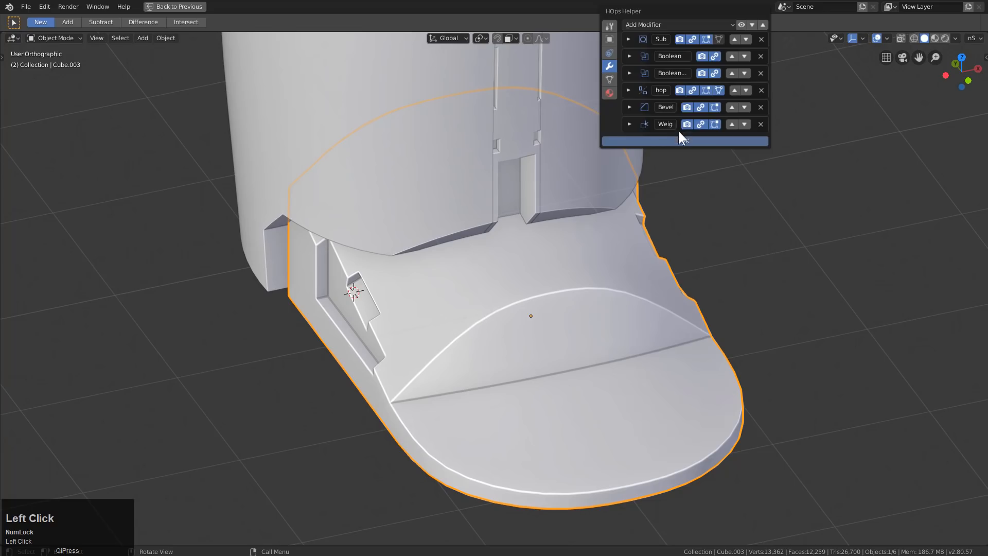
key("Escape")
Place the 3D cursor on the instep's curved edge and add a cube there, scaled down to a small block
middle_click_drag(534, 336, 508, 335)
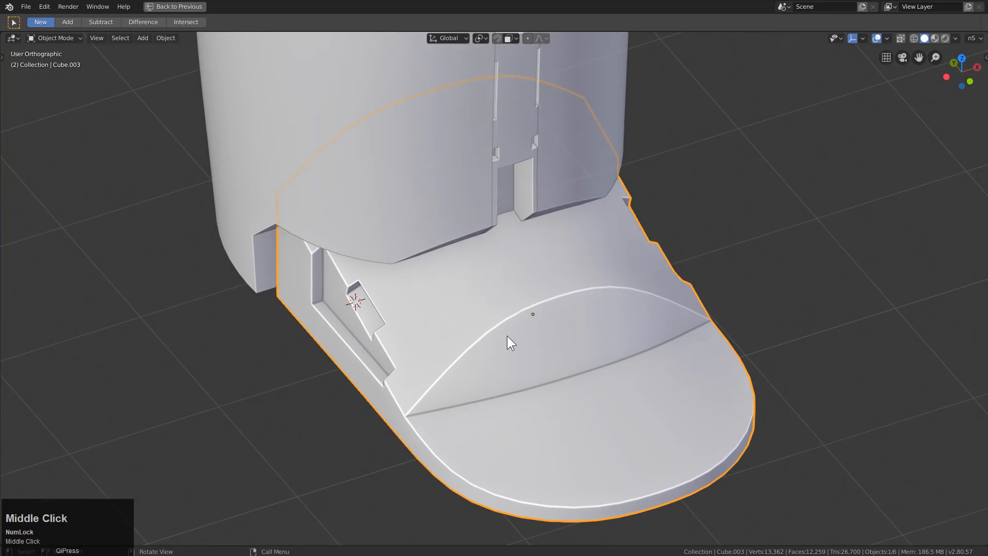
right_click(499, 319, "shift")
key("shift+a")
mouse_move(499, 317)
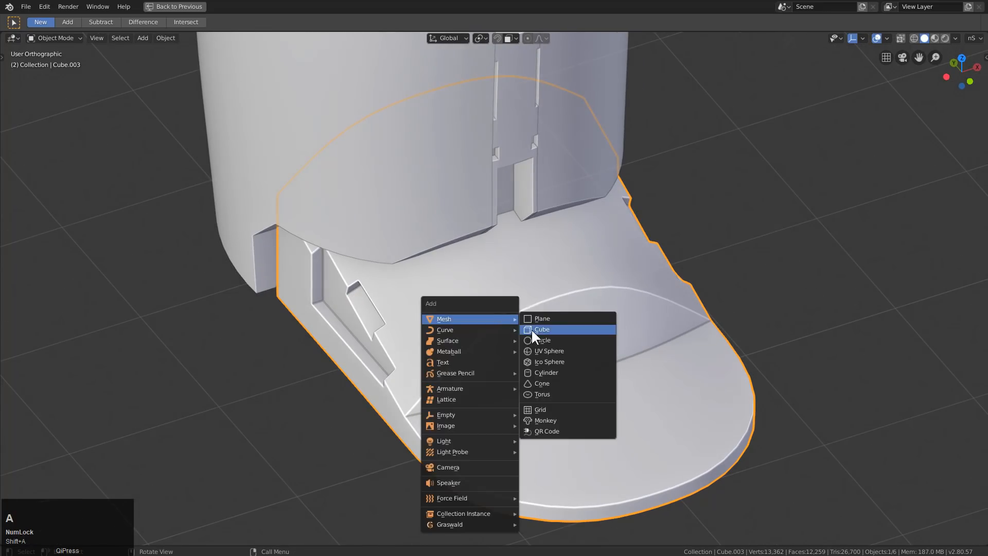
left_click(533, 329)
key("s")
left_click(516, 326)
key("s")
left_click(523, 331)
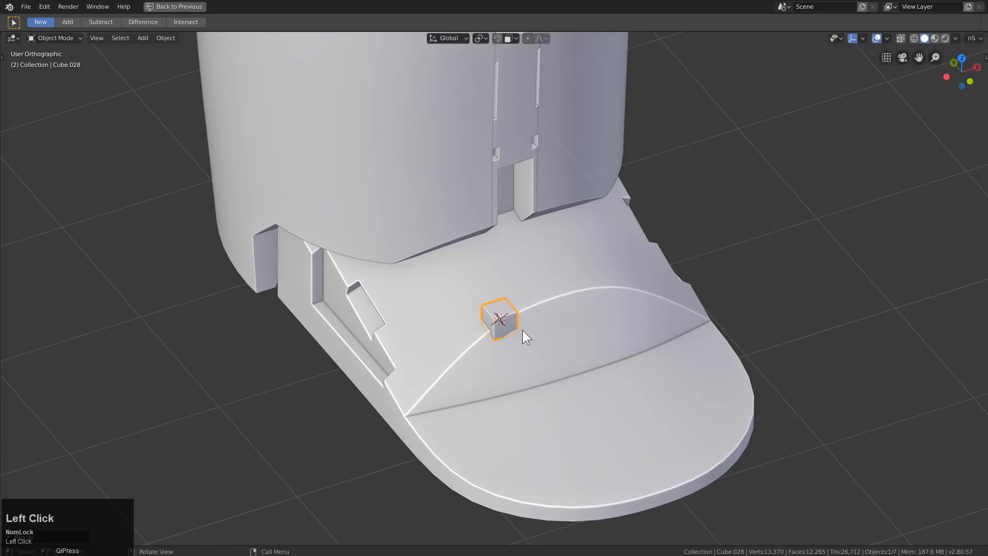
Stretch the instep block along Y and Z and narrow it along X into a thin upright slab
key("s")
key("x")
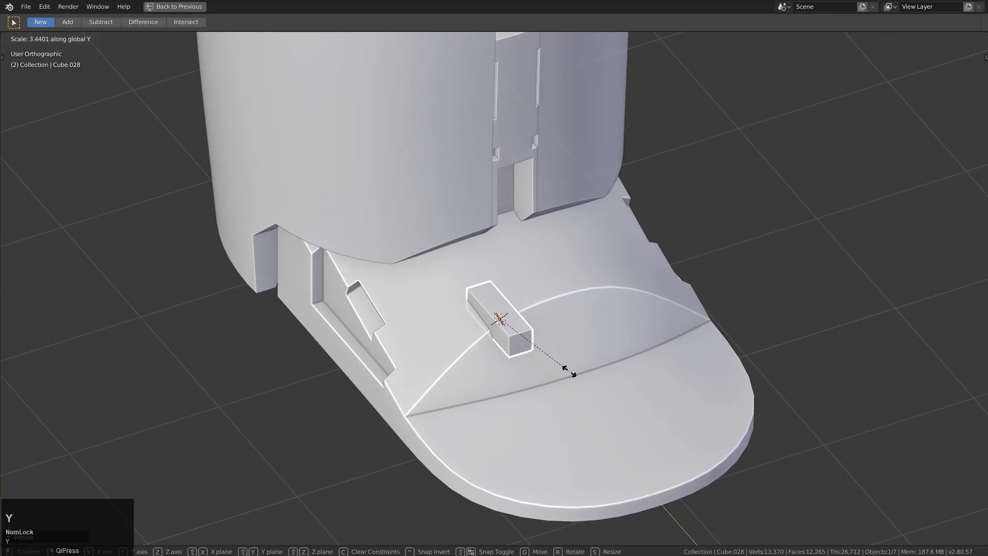
left_click(578, 383)
key("s")
key("z")
left_click(651, 443)
key("s")
key("x")
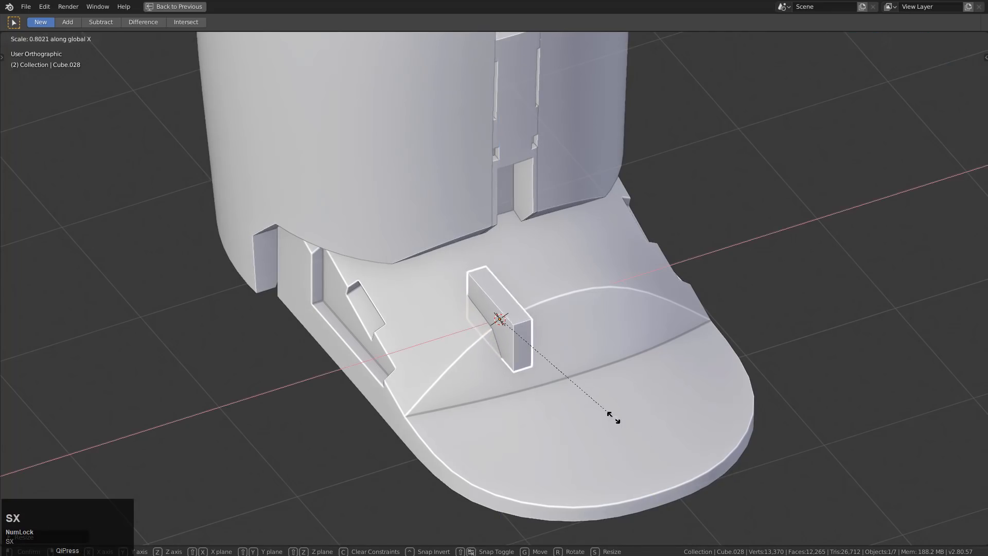
Move the slab along X beside the foot's centre line and subtract it from the foot with a Difference boolean
key("g")
key("x")
left_click(597, 360)
middle_click_drag(597, 360, 556, 363)
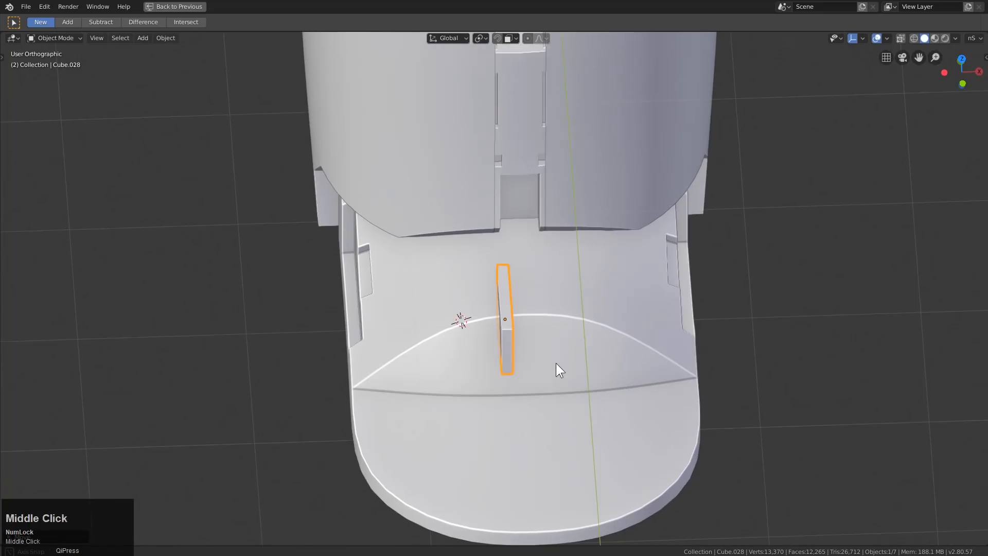
left_click(562, 329, "shift")
mouse_move(571, 326)
middle_mouse_down()
mouse_move(588, 323)
mouse_move(567, 318)
mouse_move(576, 317)
middle_mouse_up()
key("q")
left_click(574, 269)
Show the cutters, move the slot cutter along X closer to the centre line and narrow it along X
key("shift+3")
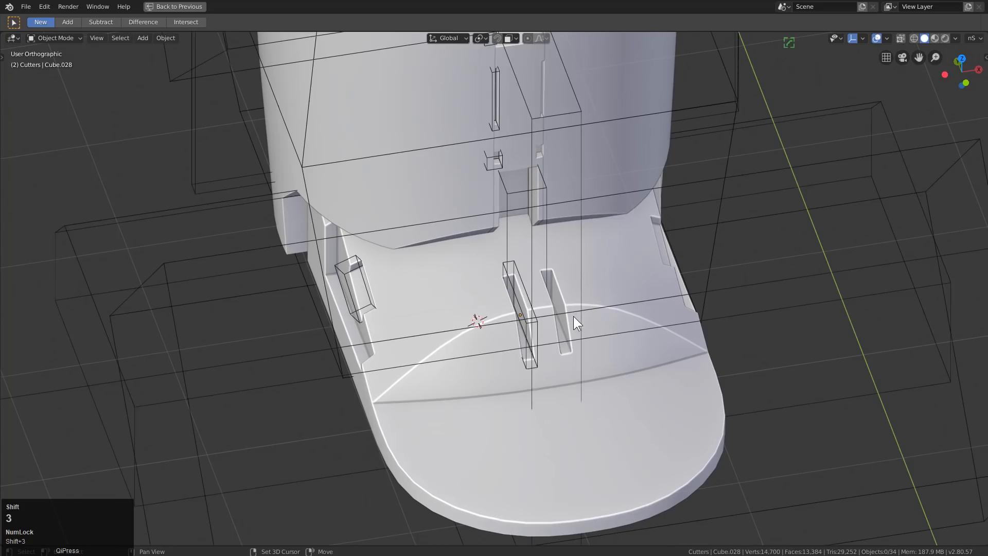
left_click(533, 318)
key("g")
key("x")
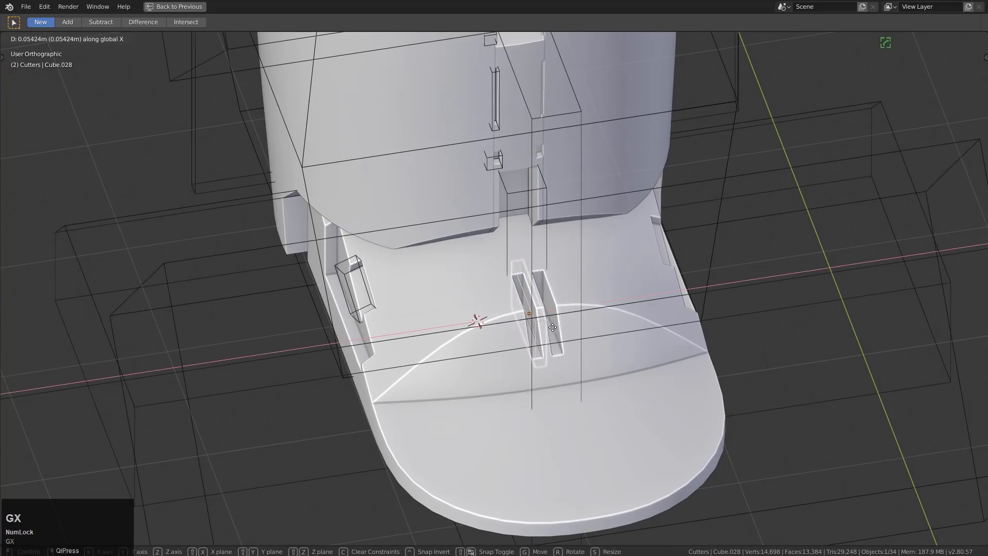
left_click(634, 351)
key("s")
key("x")
left_click(560, 320)
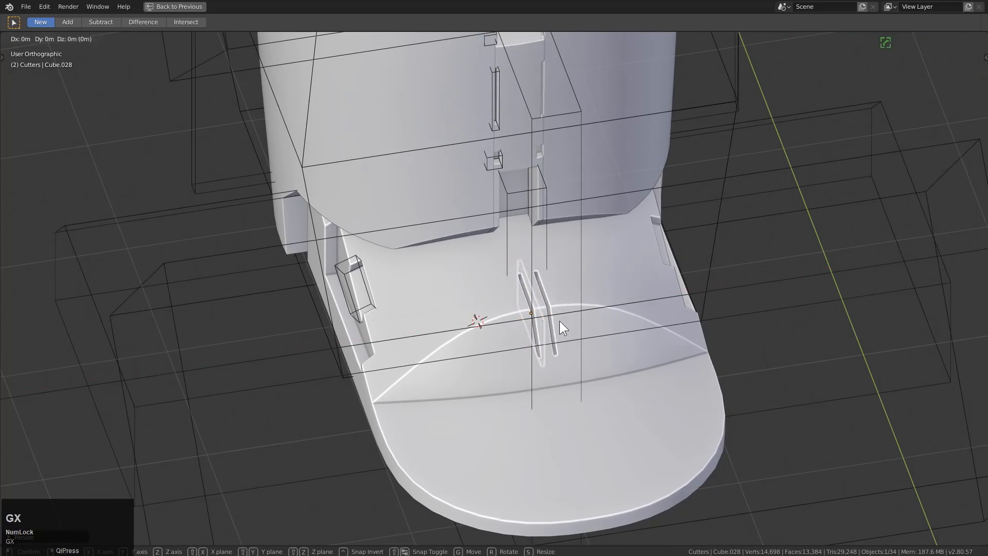
Hide the cutters to show only the leg, and save the file
middle_click_drag(560, 323, 544, 338)
key("h")
key("1")
scroll(544, 337, "down", 2)
middle_click_drag(493, 311, 551, 403)
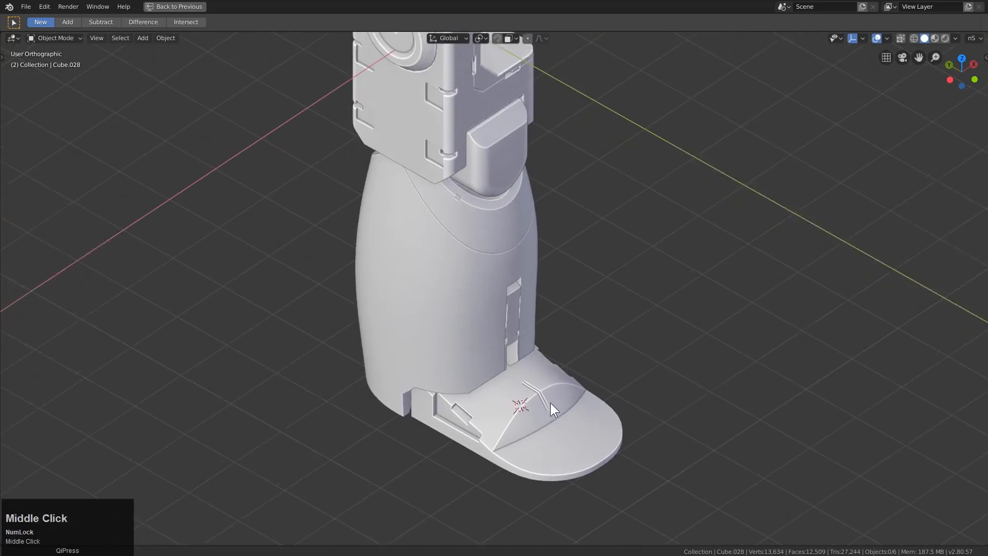
scroll(514, 332, "down", 1)
middle_click_drag(513, 332, 552, 321)
key("ctrl+s")
Add a mesh cylinder while viewing the leg from the front
key("KP_0")
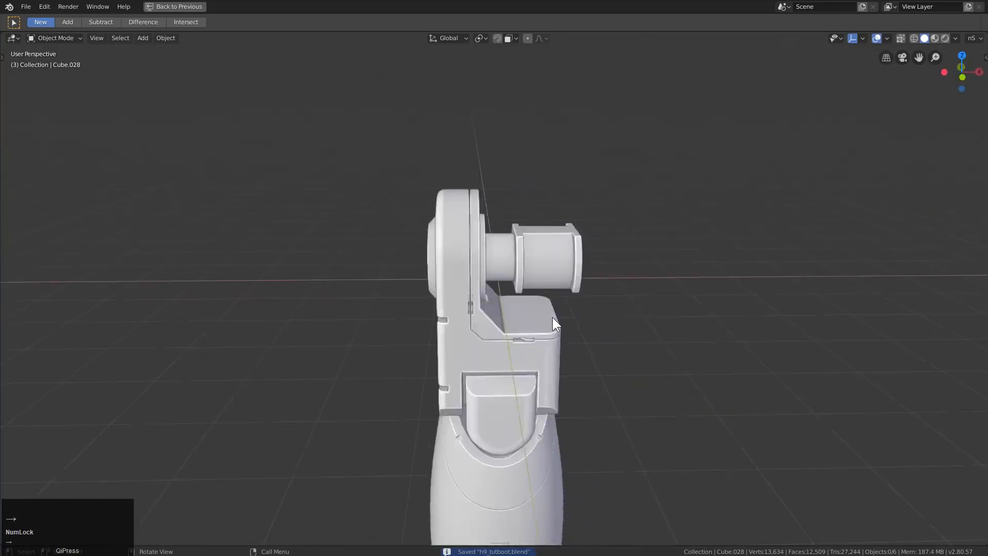
key("KP_1")
key("shift+a")
mouse_move(564, 318)
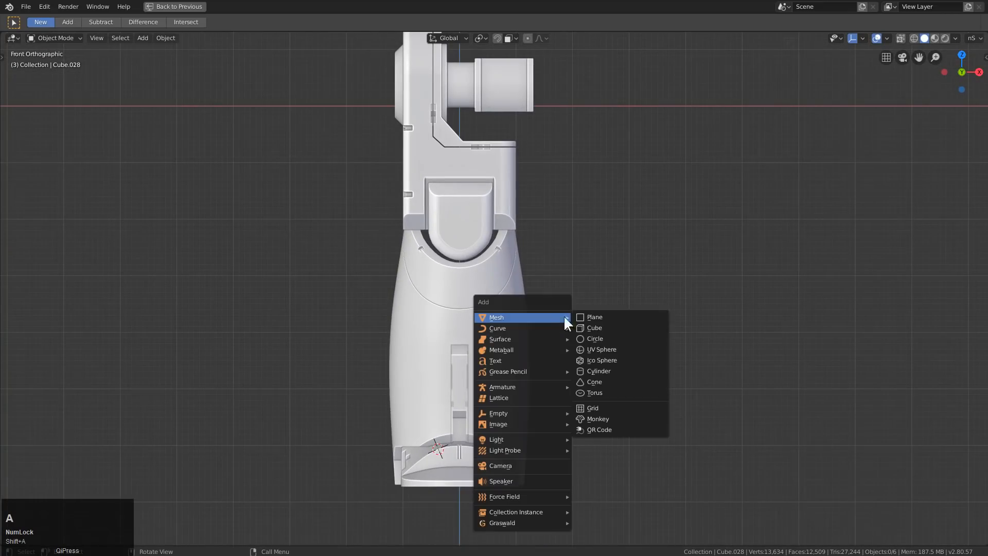
left_click(605, 367)
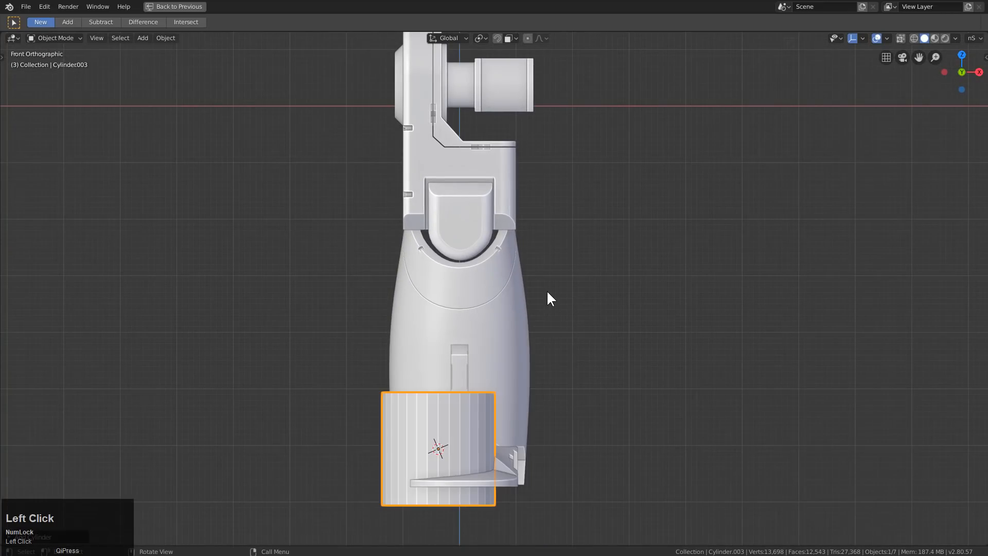
Reset the cylinder to the world origin, rotate it 90° to lie horizontally, and lower it along Z to the knee
key("alt+g")
type("r90g")
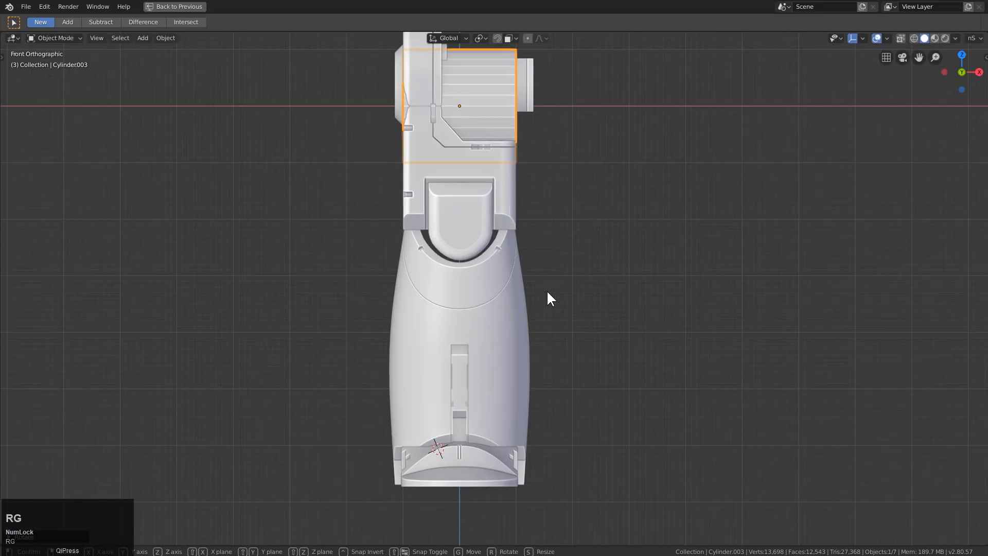
type("z")
left_click(592, 377)
Scale the cylinder down and stretch it along X so it passes through both sides of the knee joint
key("s")
left_click(522, 263)
key("s")
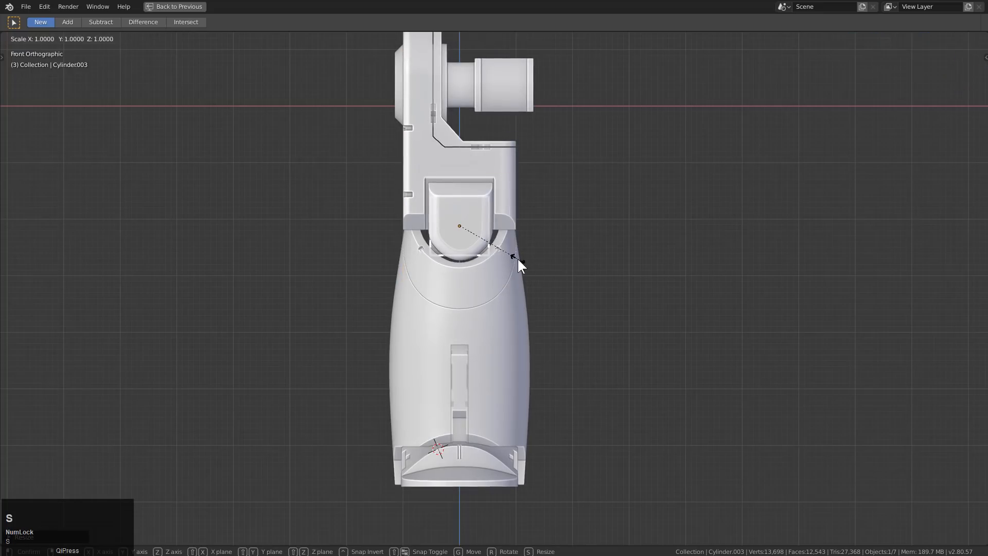
key("x")
left_click(630, 292)
key("KP_Decimal")
middle_click_drag(442, 244, 528, 299)
scroll(591, 287, "down", 2)
key("s")
left_click(587, 289)
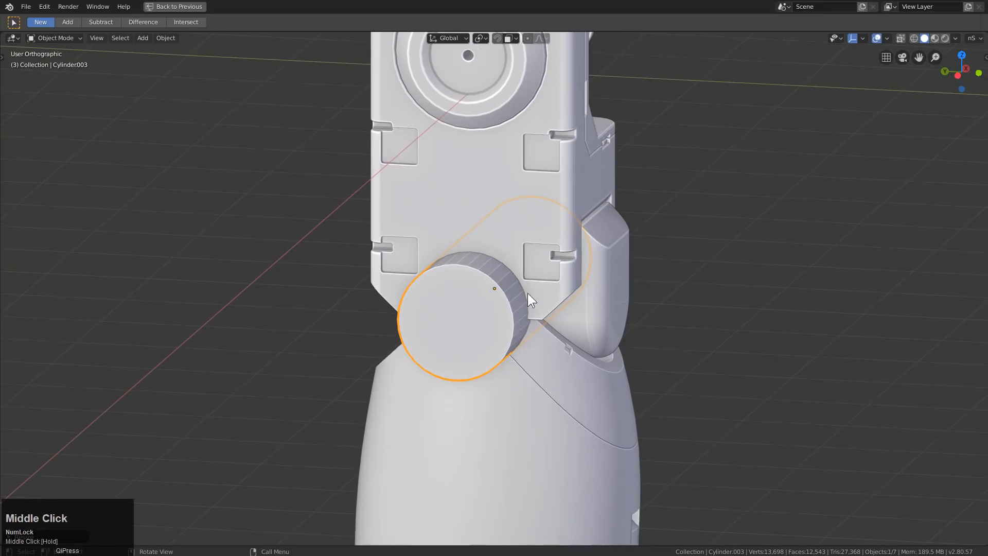
Duplicate the cylinder in place and subtract the copy from the upper knee housing with a Difference boolean, checking the cut in isolation
key("shift+d")
key("Escape")
left_click(490, 218, "shift")
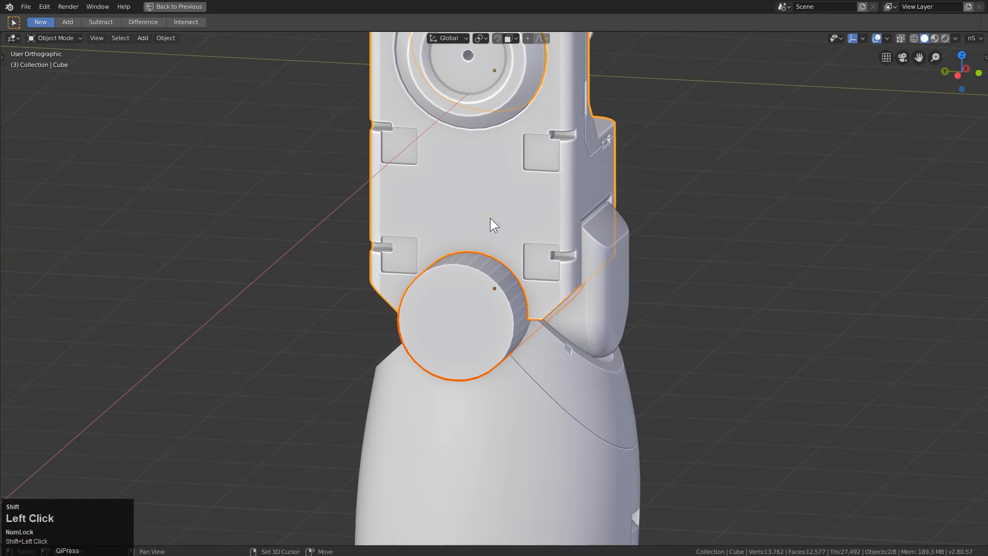
key("q")
left_click(492, 223)
middle_click_drag(475, 290, 478, 239)
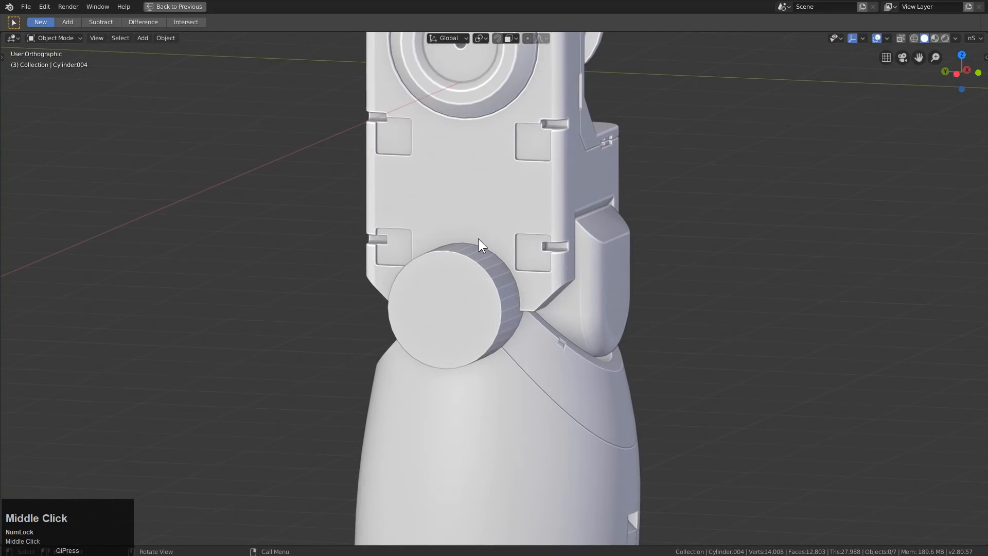
left_click(483, 207)
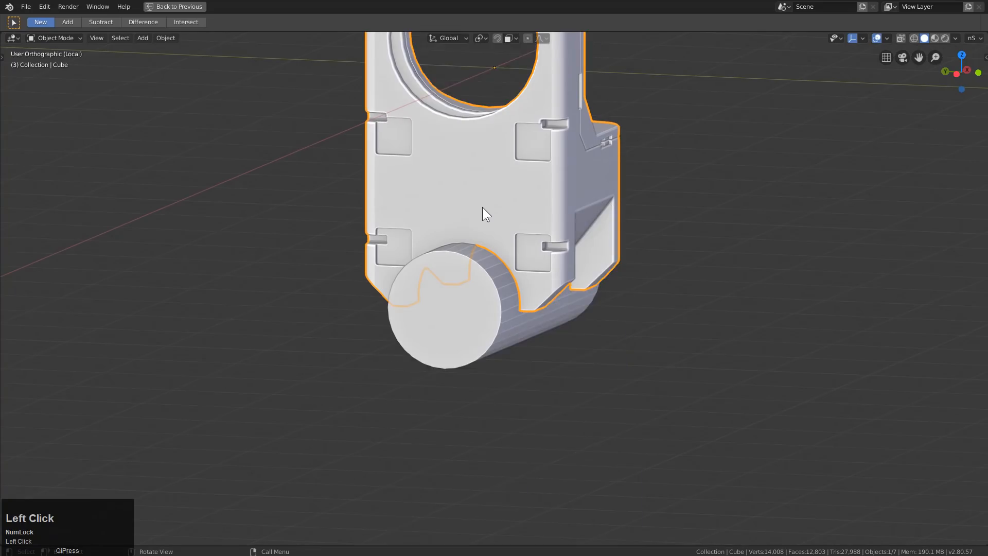
key("KP_Divide")
scroll(483, 207, "up", 3)
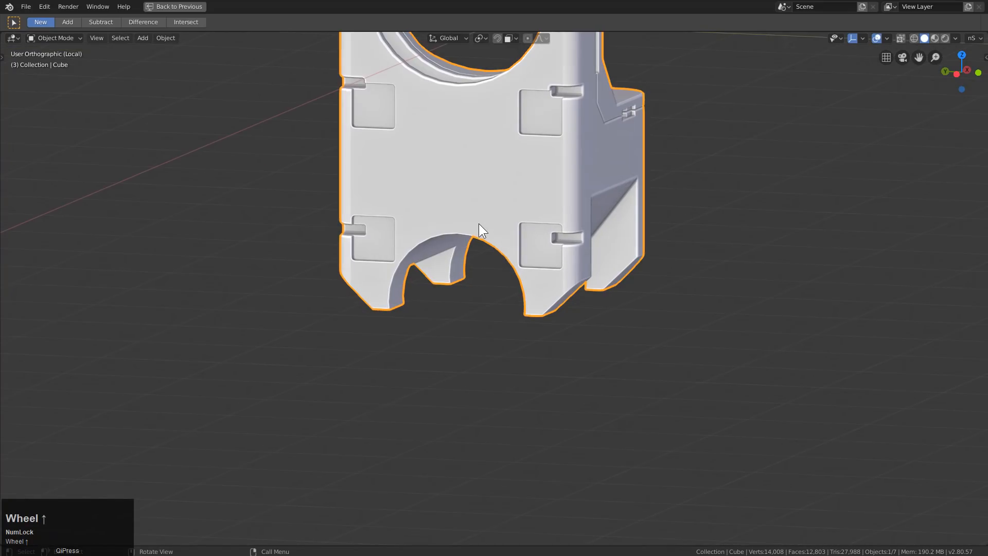
key("KP_Divide")
Scale the solid knee cylinder down slightly to leave a gap around it inside the cutout
middle_click_drag(450, 249, 610, 310)
left_click(610, 310)
middle_click_drag(669, 335, 659, 322)
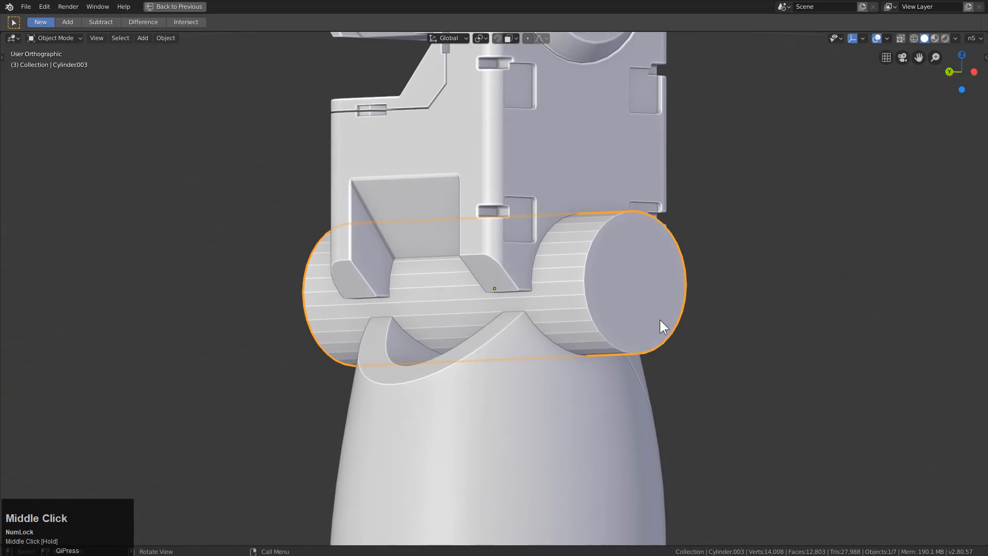
key("s")
left_click(678, 325)
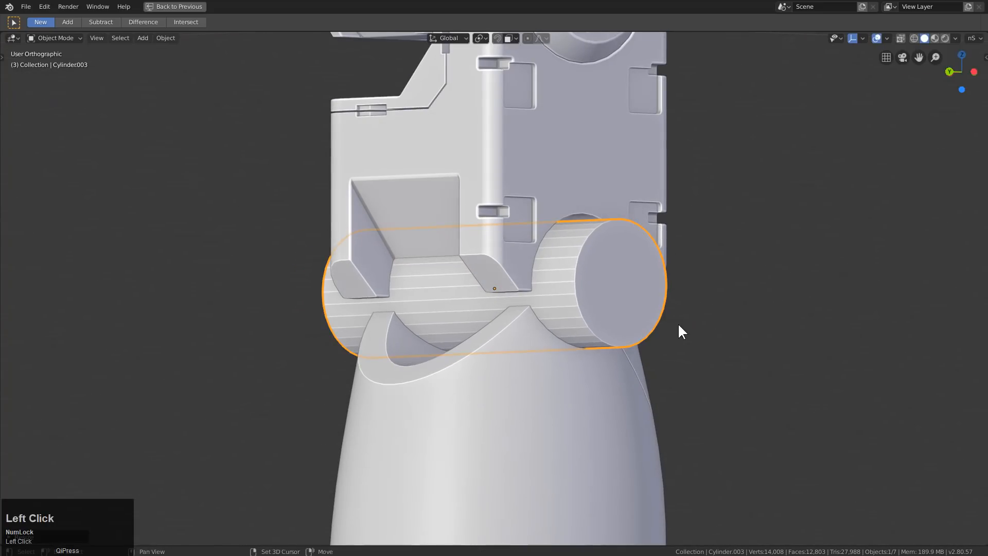
Show the cutters, subtract the cylinder cutter from the shin with a Difference boolean, and hide the cutters again
key("3")
left_click(636, 352)
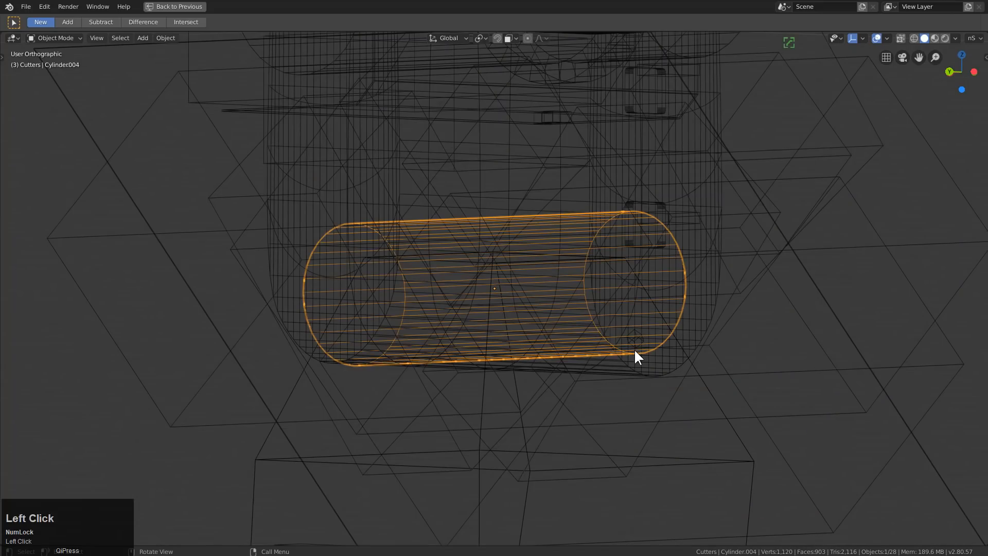
key("shift+1")
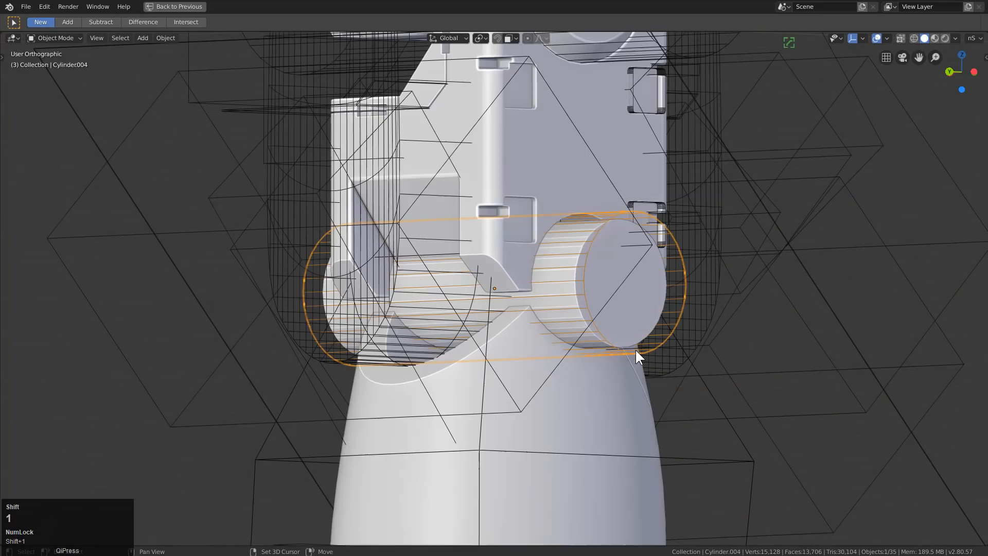
left_click(627, 402, "shift")
key("q")
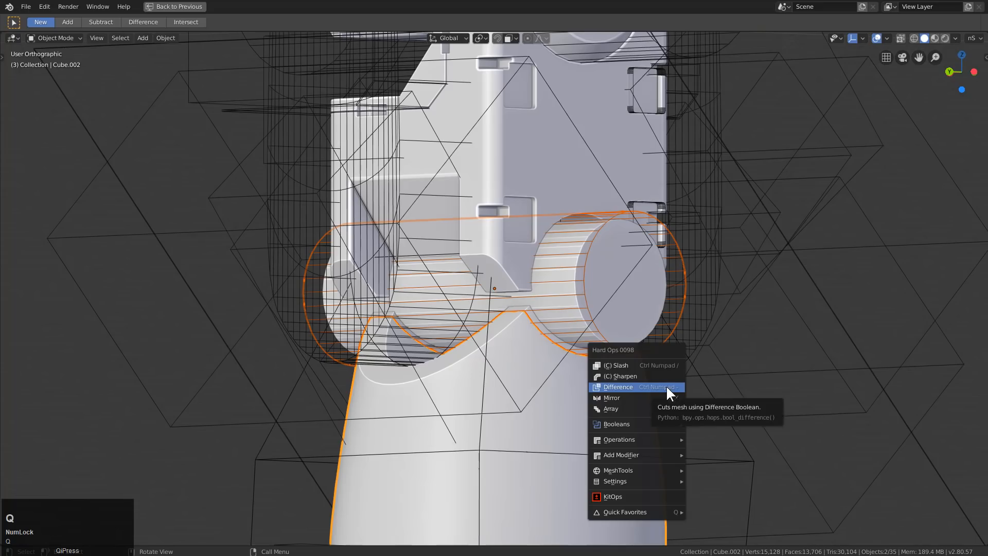
left_click(666, 385)
middle_click_drag(662, 382, 434, 339)
key("1")
Shorten the solid knee cylinder along X so its end caps sit close to the housing's sides
scroll(556, 347, "down", 3)
left_click(414, 311)
key("s")
key("x")
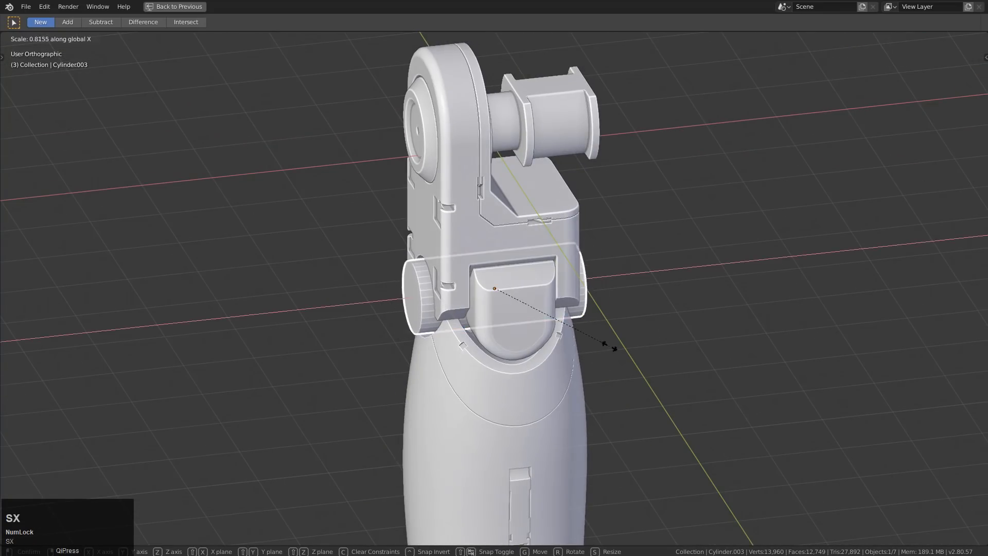
left_click(587, 337)
Add a one-segment Bevel modifier to the knee cylinder's end caps and fine-tune its width to about 0.13
key("q")
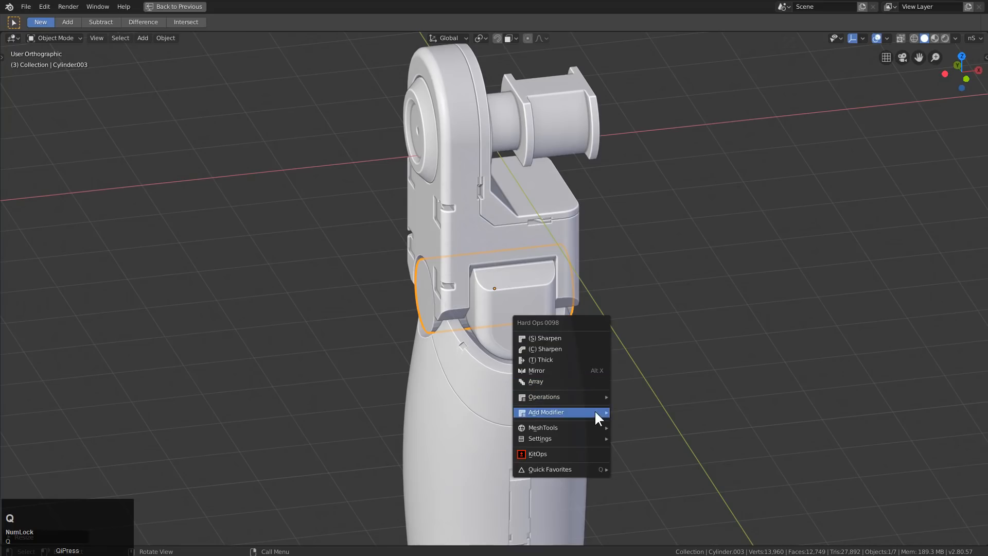
mouse_move(596, 412)
left_click(670, 200)
scroll(616, 209, "down", 1)
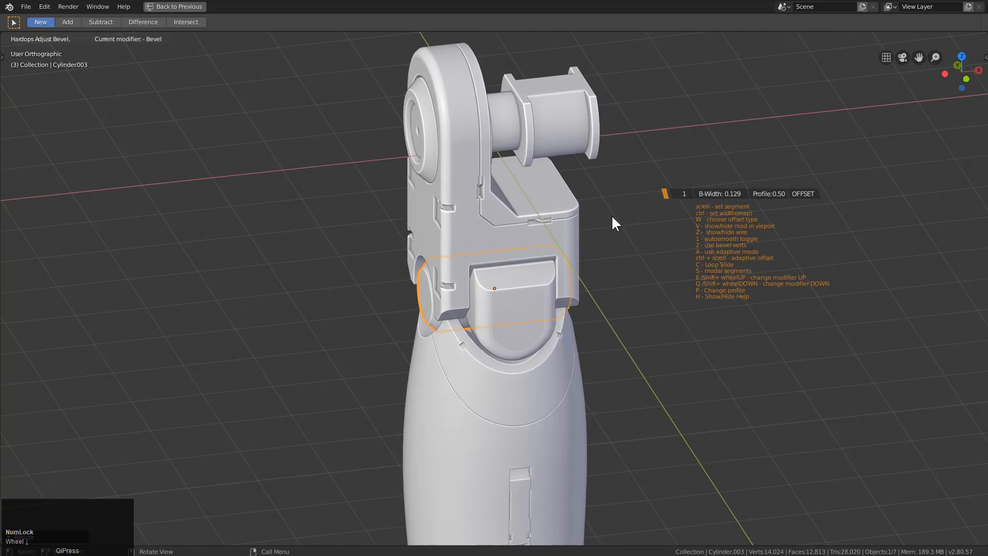
left_click(611, 215)
scroll(623, 351, "up", 5)
middle_click_drag(502, 323, 543, 297)
scroll(543, 297, "up", 3)
key("q")
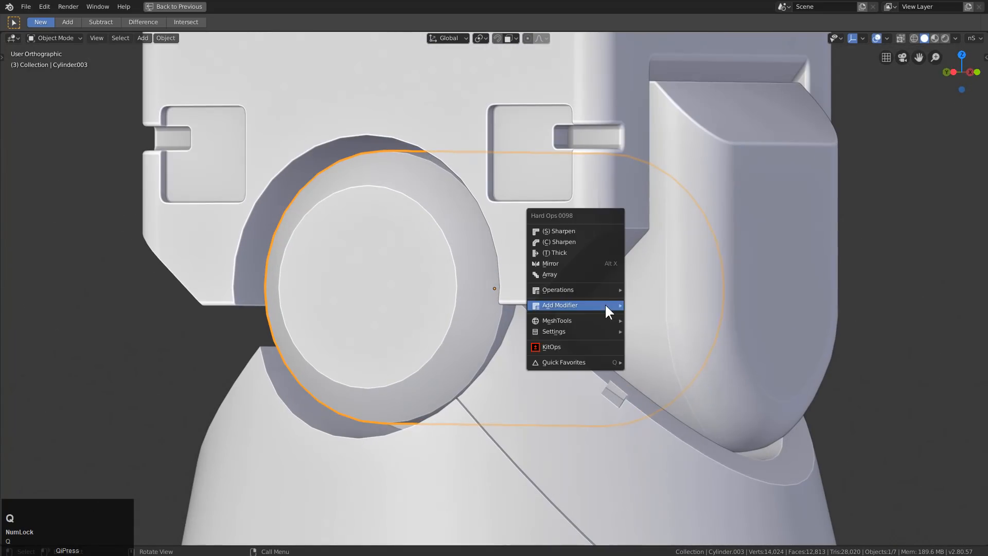
mouse_move(604, 305)
left_click(665, 305)
left_click(671, 307)
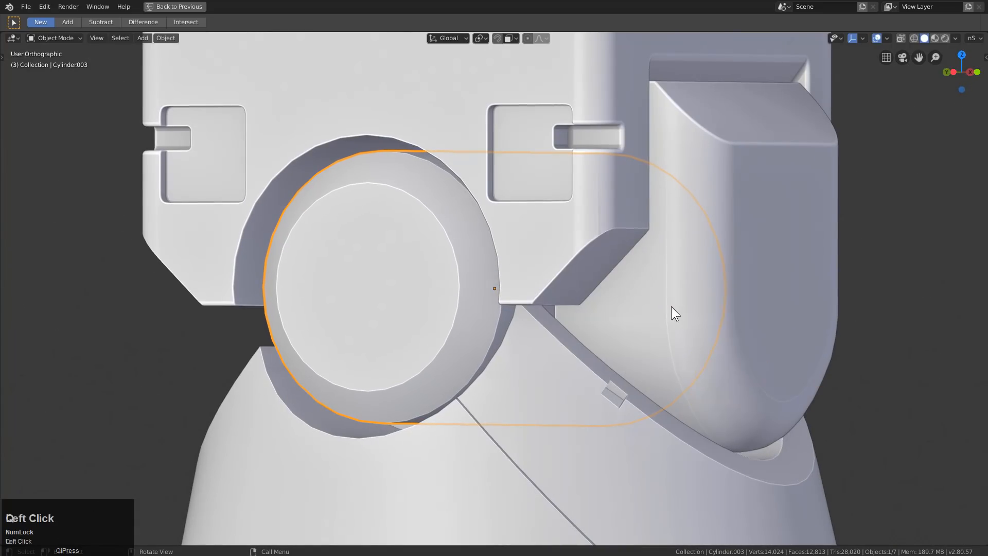
Add a second Bevel modifier to the knee cylinder with 3 segments and a width of 0.010
key("q")
mouse_move(676, 304)
left_click(714, 306)
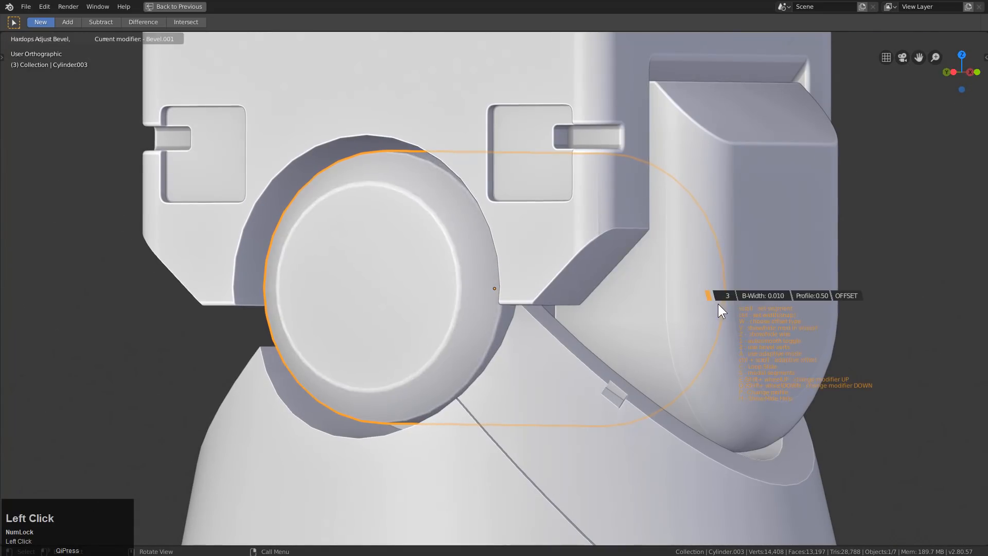
left_click(719, 305)
scroll(719, 304, "down", 3)
middle_click_drag(647, 313, 610, 357)
Fine-tune the beveled cylinder's overall scale within the knee cutout and deselect everything
key("s")
left_click(641, 353)
key("alt+a")
scroll(577, 327, "down", 3)
scroll(610, 357, "down", 1)
mouse_move(536, 360)
middle_mouse_down("shift")
mouse_move(518, 289)
mouse_move(592, 349)
mouse_move(682, 354)
mouse_move(234, 337)
mouse_move(582, 352)
mouse_move(462, 348)
mouse_move(523, 346)
middle_mouse_up("shift")
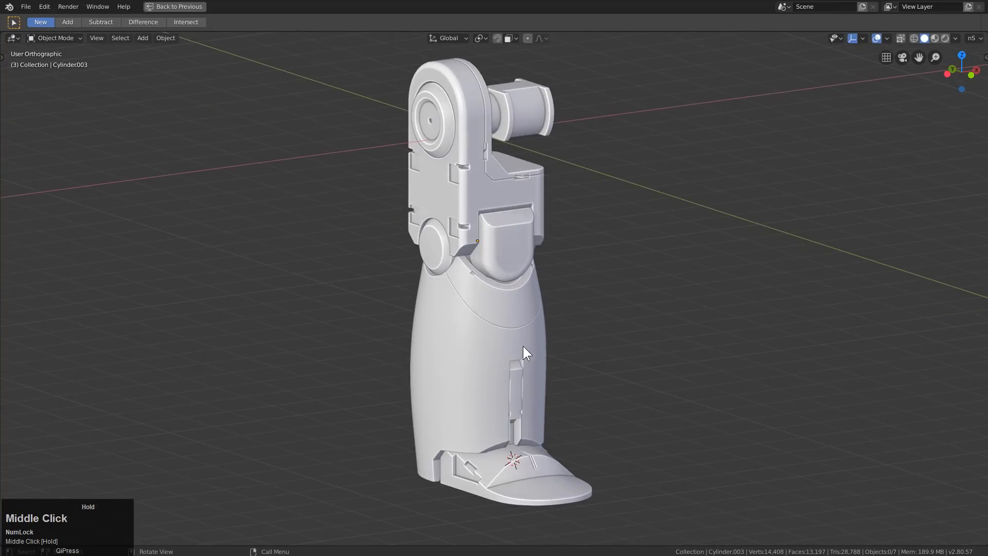
Add a cube at the hip origin, scale it down, and lower it along Z into the knee joint
key("shift+a")
left_click(522, 338)
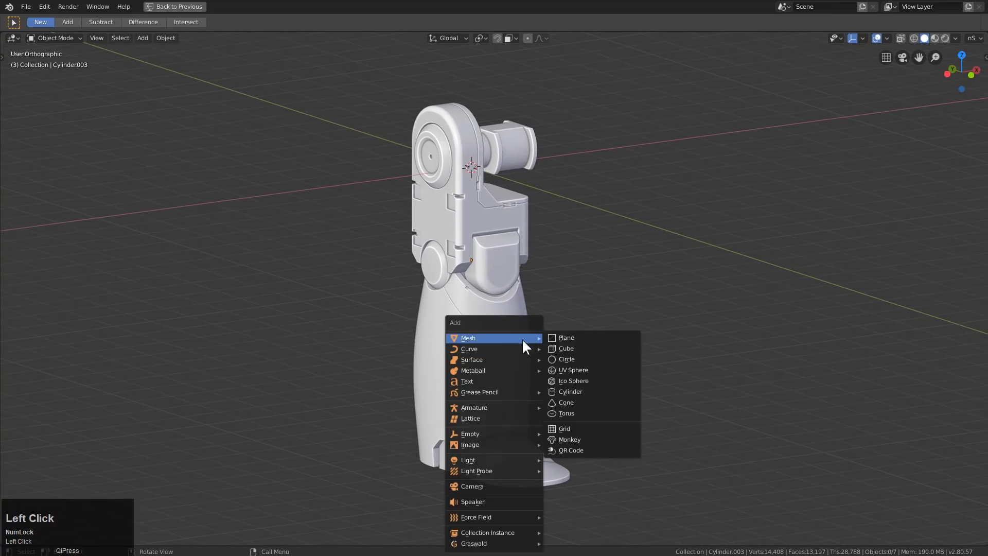
left_click(581, 348)
key("s")
left_click(517, 346)
key("g")
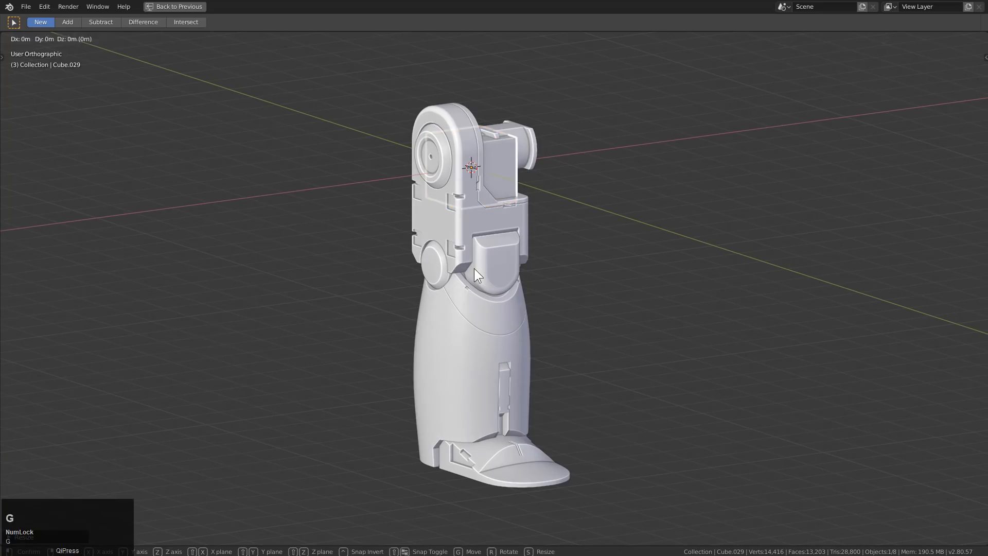
key("z")
left_click(490, 364)
Narrow the cube along X to fit the opening at the back of the knee
key("KP_Decimal")
middle_click_drag(419, 331, 551, 332)
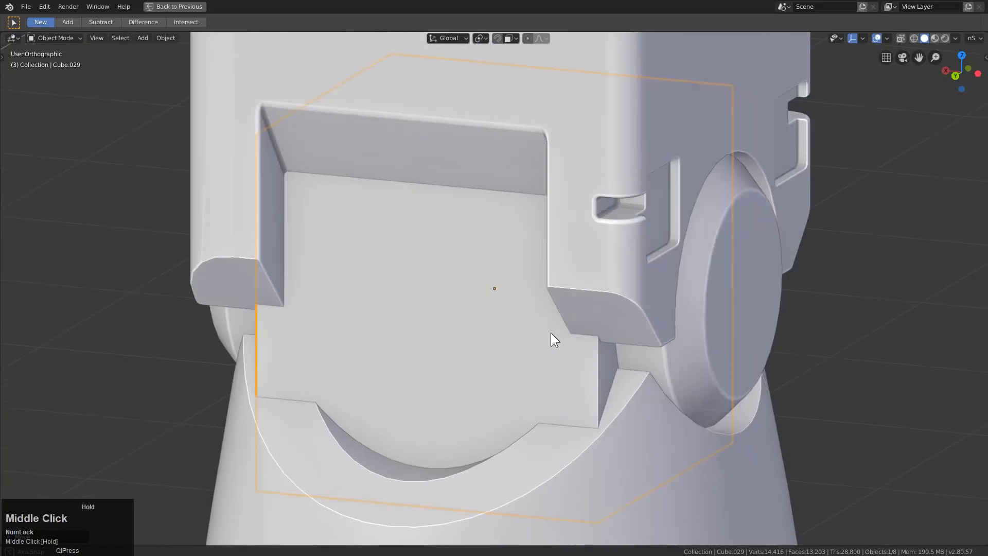
scroll(555, 329, "down", 3)
key("s")
key("x")
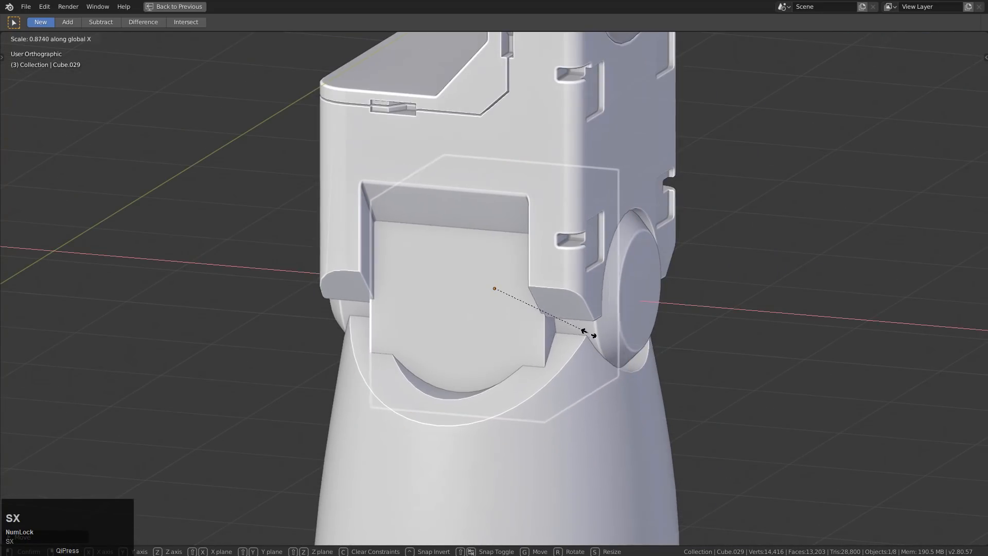
left_click(582, 326)
Cut a centred vertical edge loop through the cube in Edit Mode
middle_click_drag(582, 330, 509, 260)
key("Tab")
key("ctrl+r")
left_click(509, 257)
right_click(536, 307)
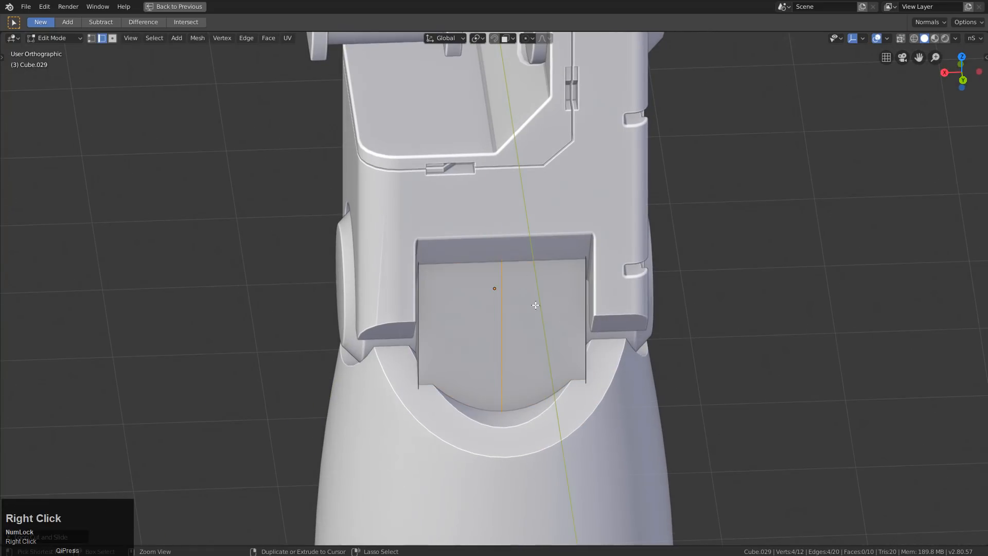
Select the cube's two rear and two side faces, invert the selection, and delete the other faces
middle_click_drag(536, 306, 540, 298)
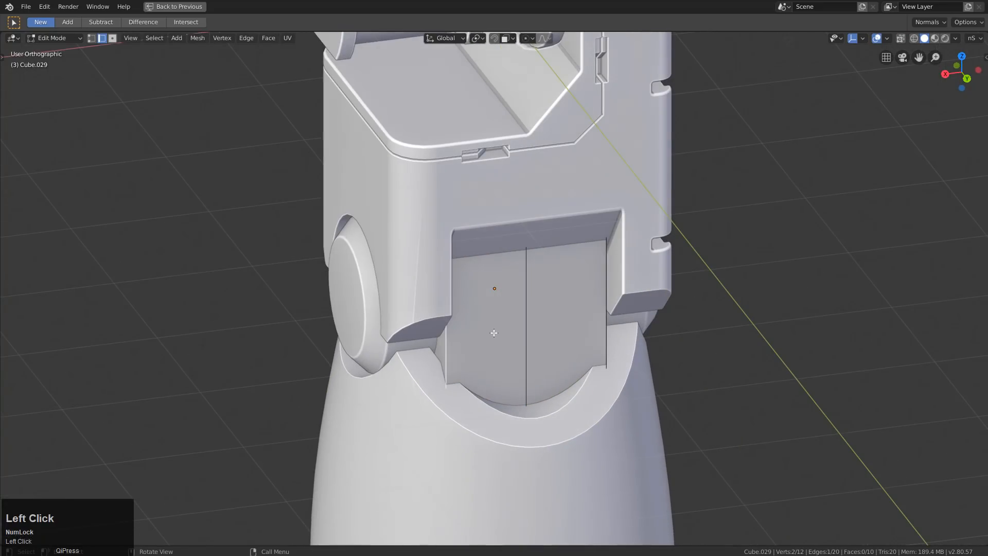
left_click(469, 332, "shift")
left_click(567, 318, "shift")
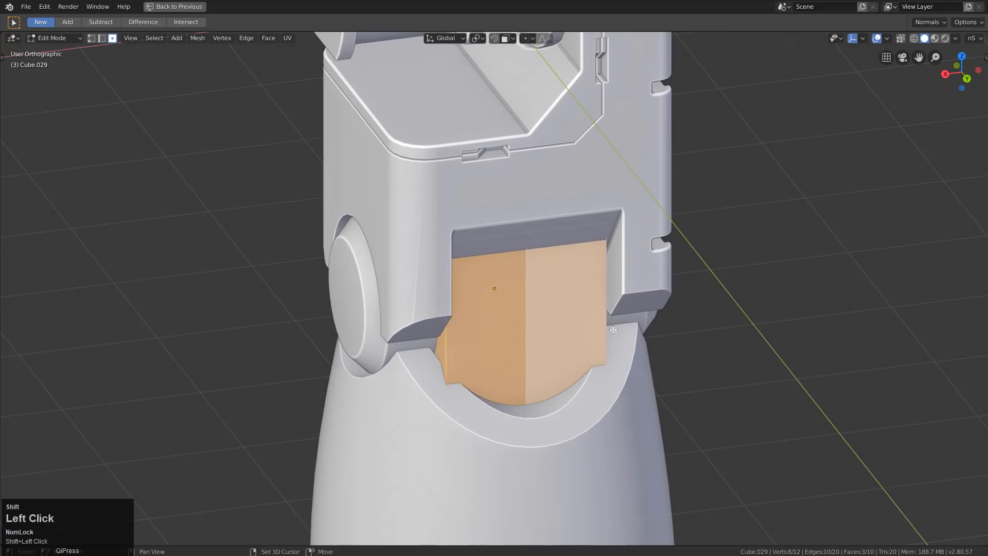
middle_click_drag(612, 329, 533, 315)
left_click(533, 316, "shift")
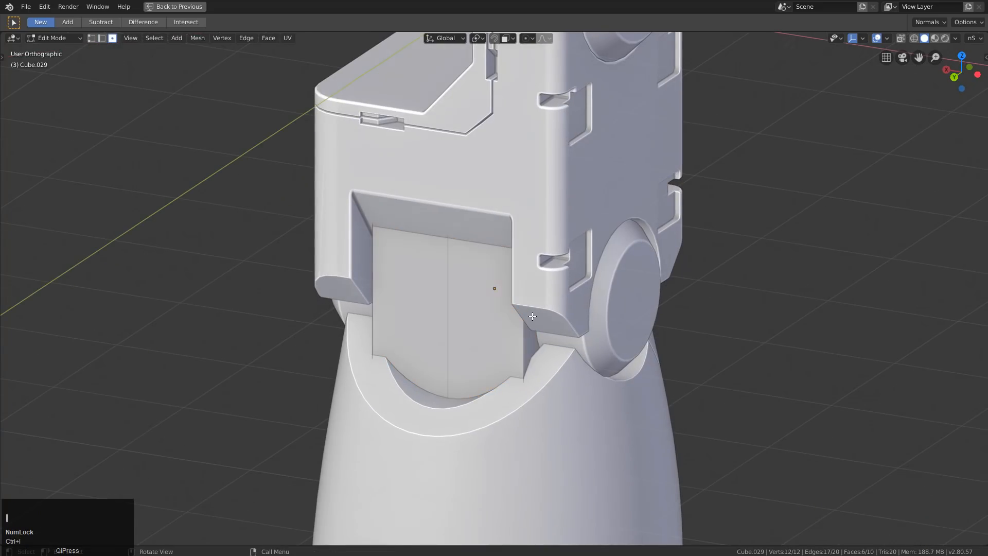
key("x")
left_click(533, 316)
key("Tab")
Bevel the two vertical corner edges of the knee's rear panel with one segment about 0.22 m wide
middle_click_drag(470, 325, 525, 333)
key("Tab")
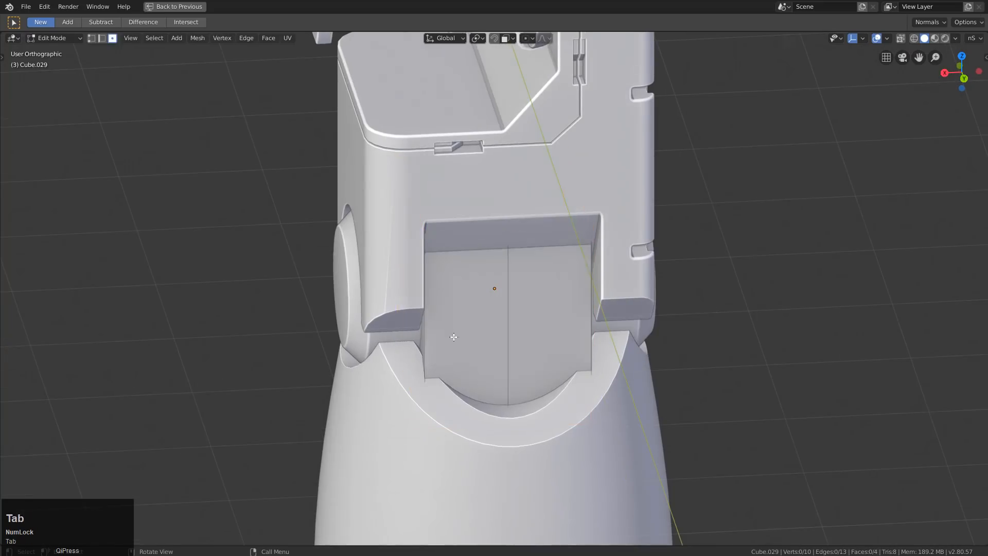
middle_click_drag(453, 337, 435, 339)
key("2")
key("ctrl+b")
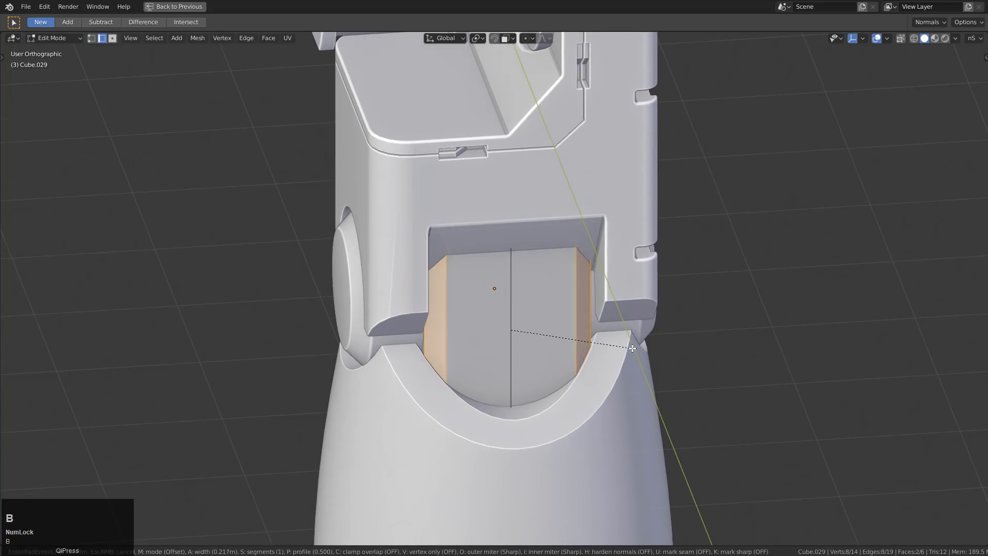
left_click(635, 351)
Bevel the panel's centre edge into a wide strip, and bevel the strip's two vertical edges about 0.047 m wide
left_click(508, 292)
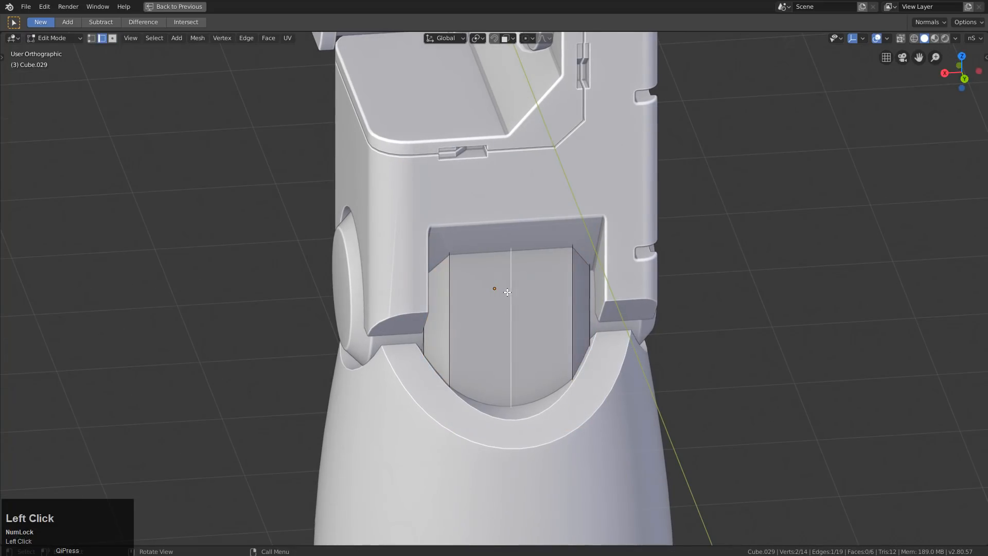
key("ctrl+b")
left_click(575, 351)
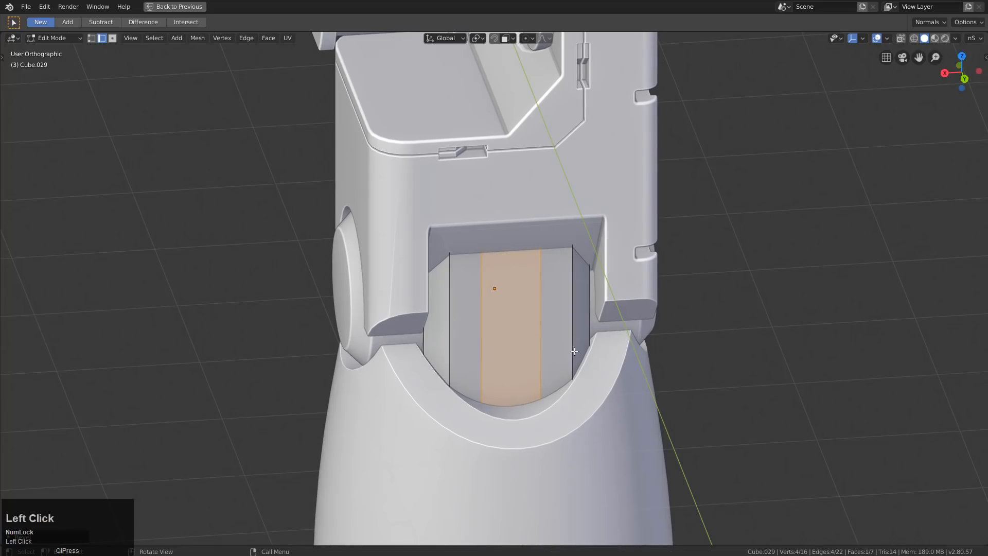
key("ctrl+b")
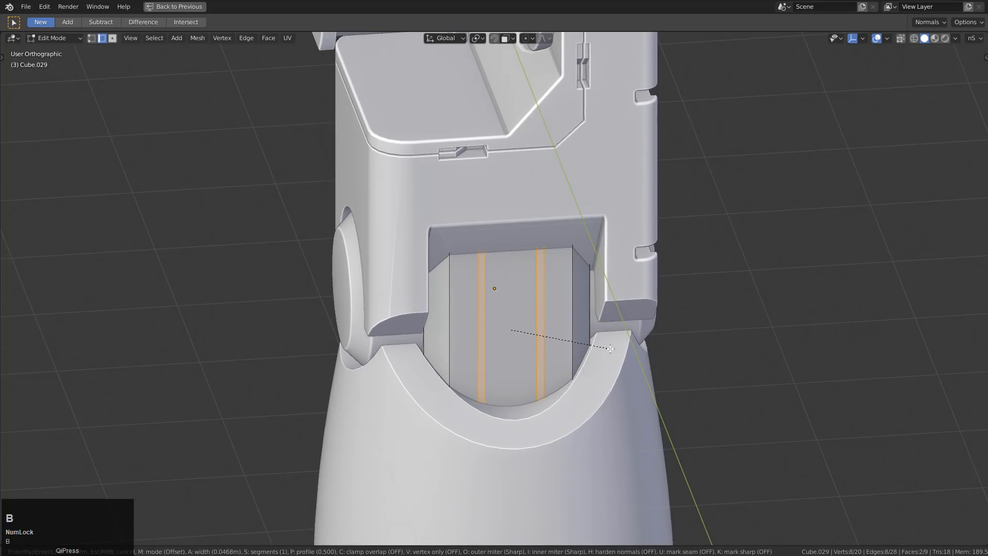
left_click(606, 348)
Select the centre strip's face and move it outward along Y to form a raised rib
middle_click_drag(523, 329, 546, 352)
key("3")
left_click(539, 348)
key("g")
key("x")
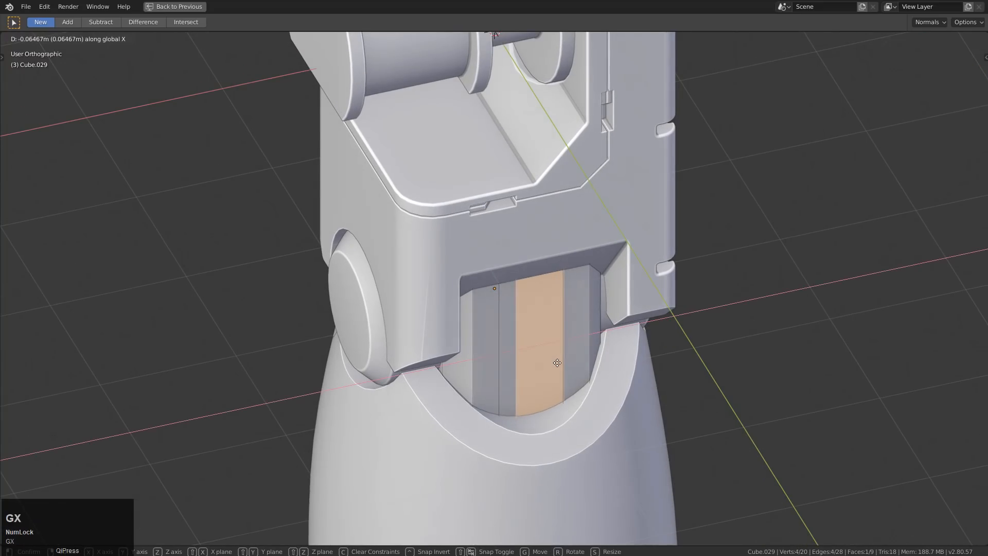
key("y")
left_click(556, 363)
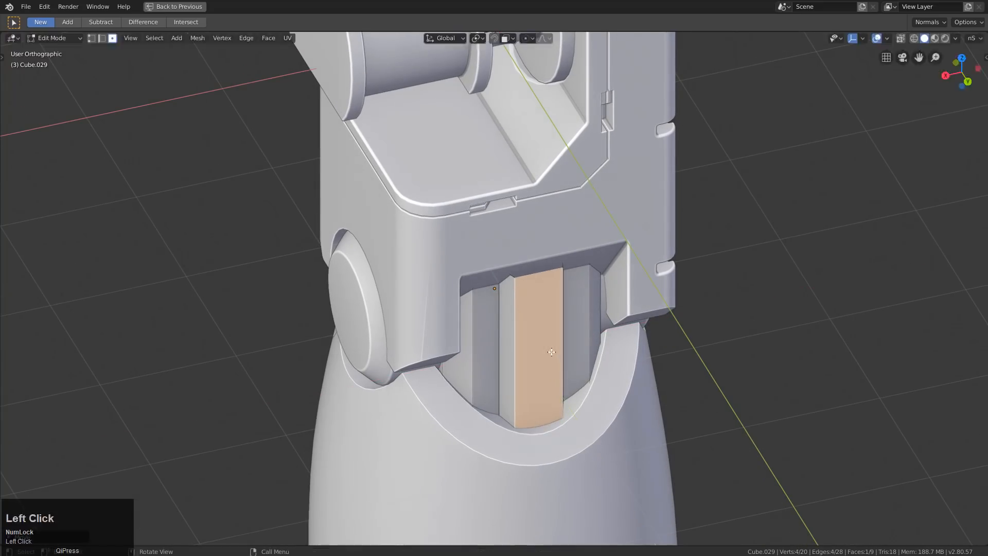
Scale the whole panel down along Z in Object Mode to make a short segment
key("Tab")
middle_click_drag(546, 350, 634, 378)
key("s")
key("z")
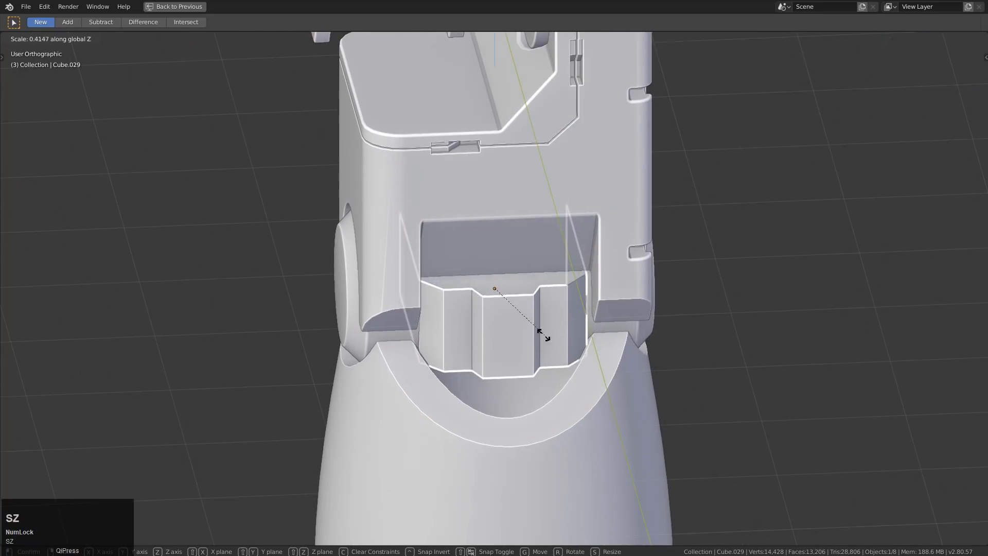
left_click(524, 324)
Select the panel segment's upper edge chain in Edit Mode, move it outward along Y and widen it along X
key("Tab")
middle_click_drag(521, 322, 531, 331)
left_click(531, 330)
key("2")
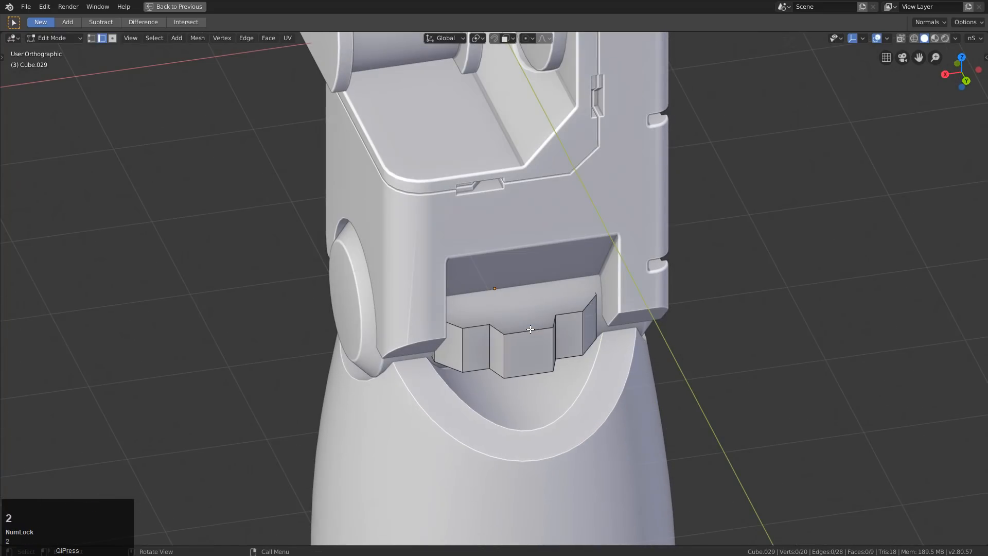
key("g")
key("y")
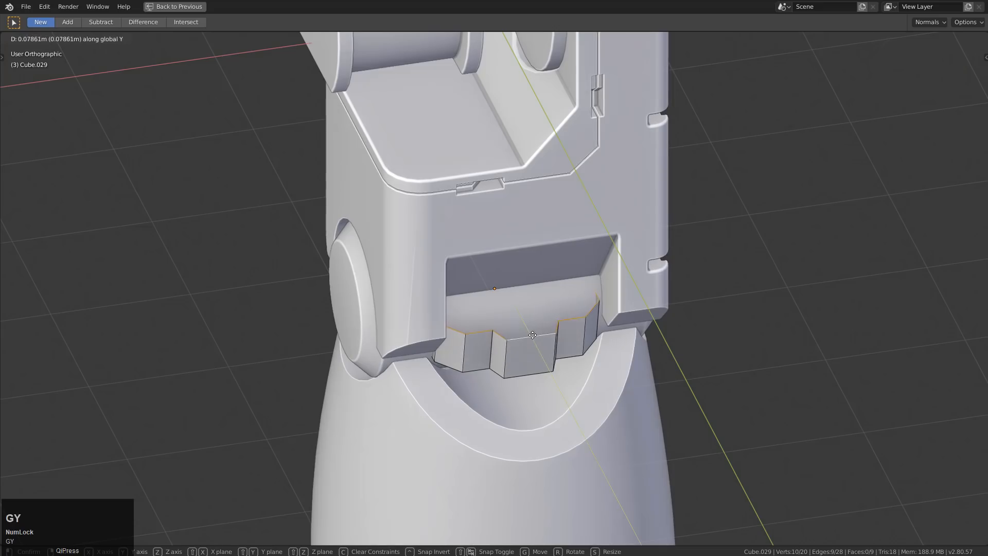
left_click(535, 337)
key("s")
key("x")
left_click(596, 336)
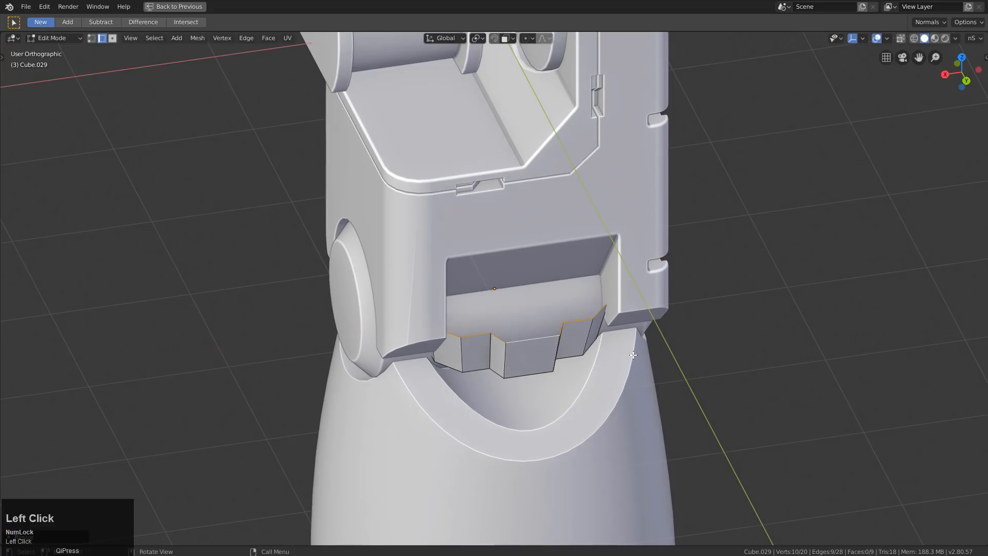
Give the panel segment a Hard Ops Thick solidify about 0.036 m thick
key("Tab")
key("q")
left_click(577, 285)
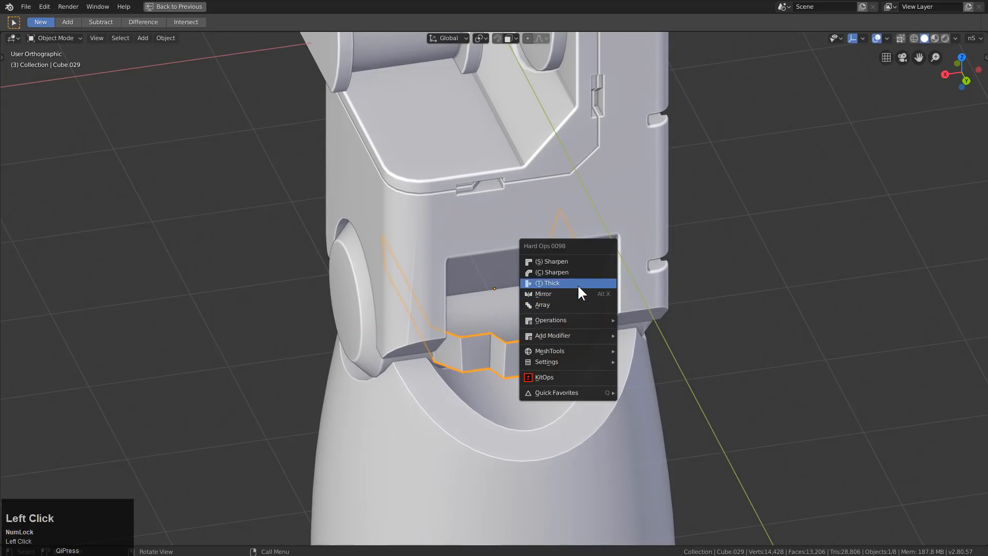
left_click(596, 295)
Array the panel segment upward with Hard Ops, using eight copies and a relative Z offset of 0.503
key("q")
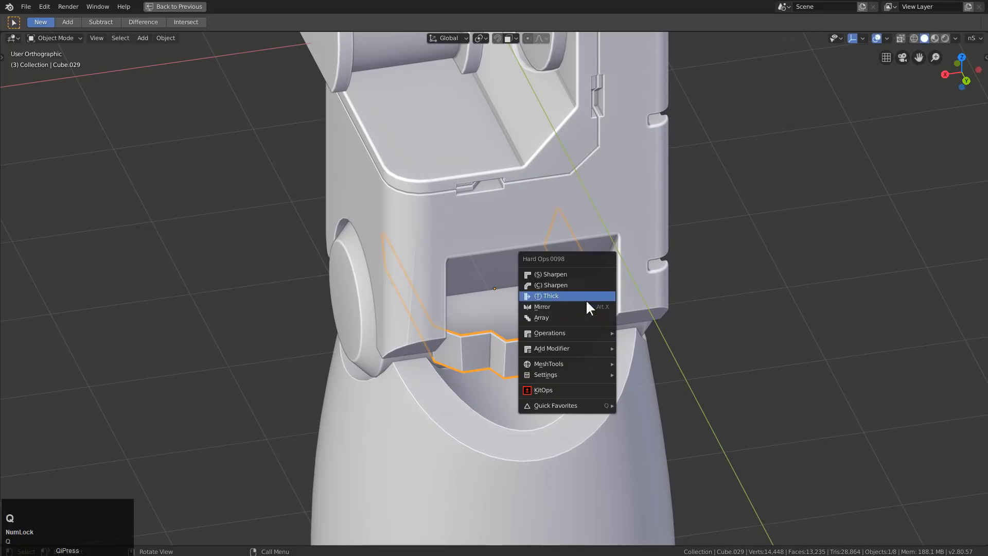
left_click(567, 317)
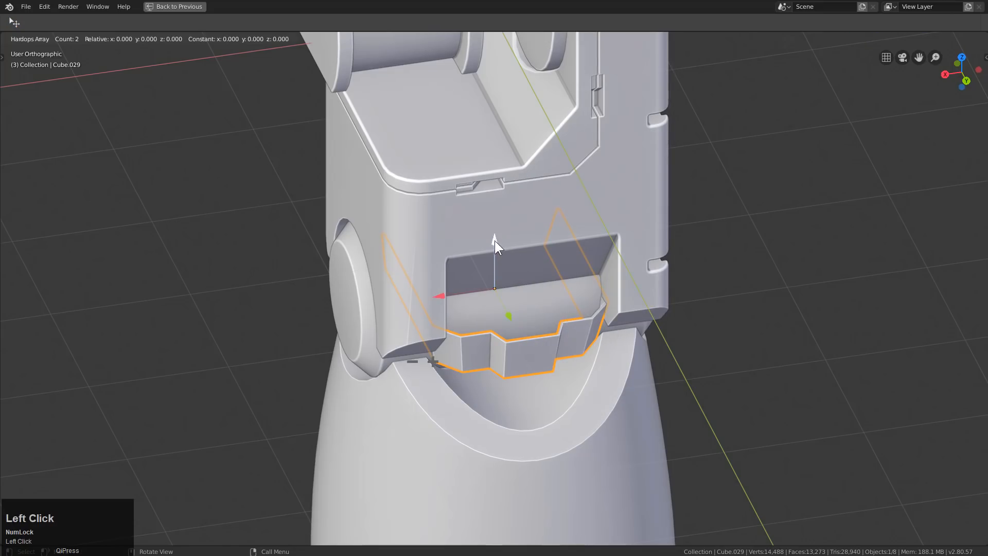
left_click_drag(496, 240, 465, 354)
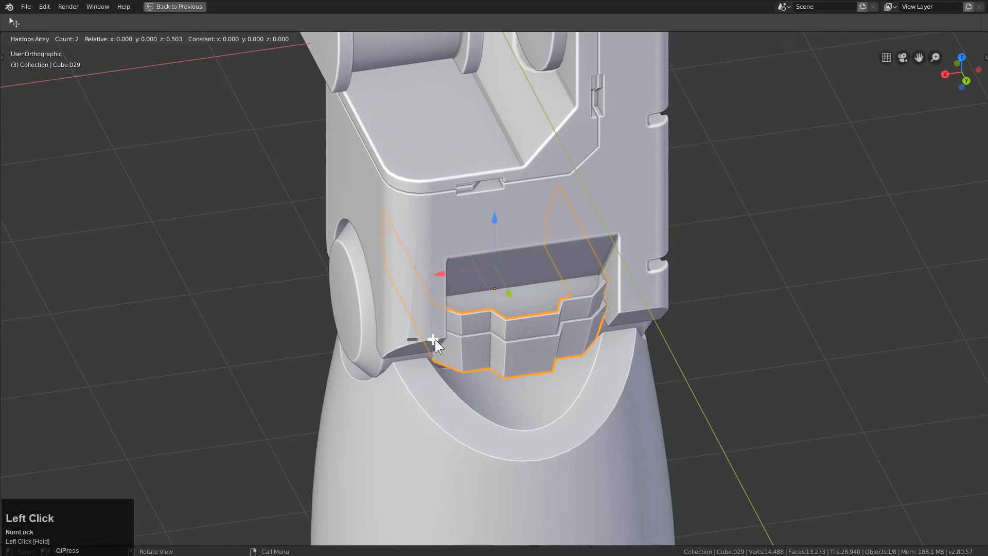
scroll(434, 339, "up", 4)
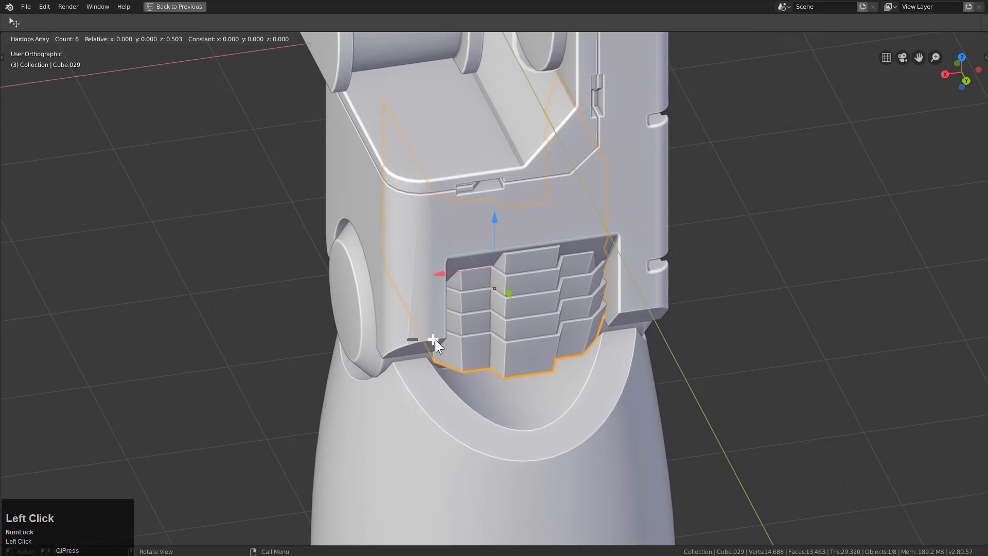
scroll(438, 340, "up", 1)
right_click(544, 240)
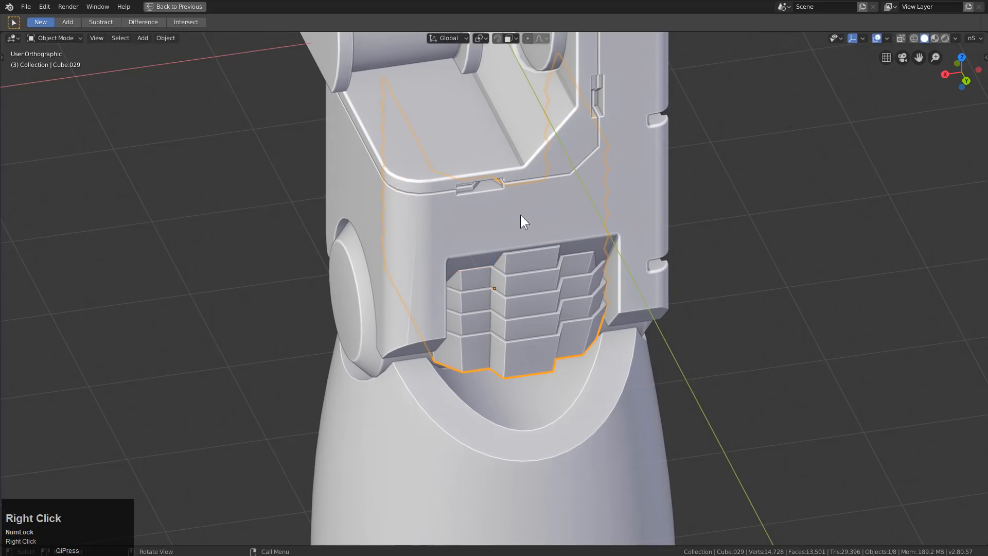
Lower the arrayed panel along Z to fill the knee's rear opening and check its fit from the back
key("g")
key("z")
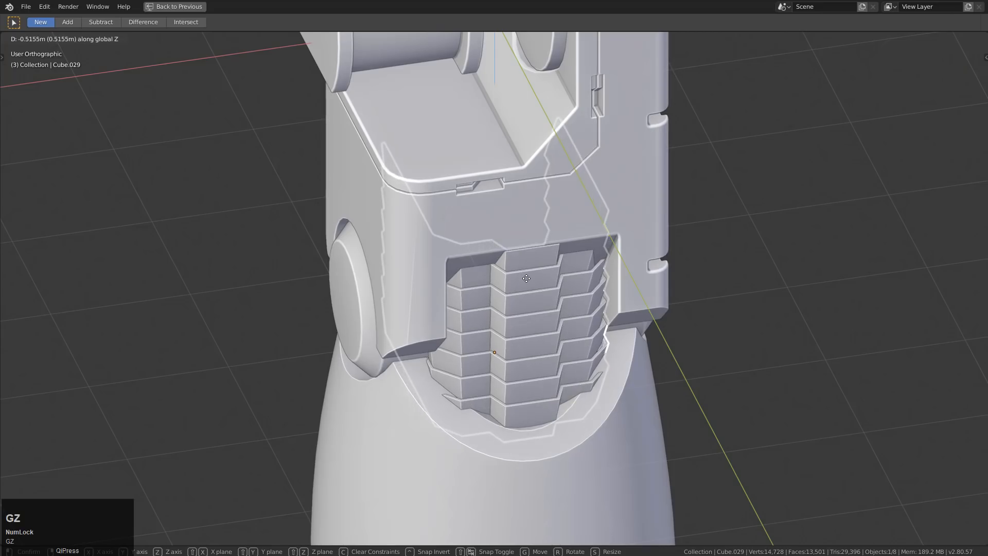
left_click(661, 335)
middle_click_drag(661, 336, 611, 313)
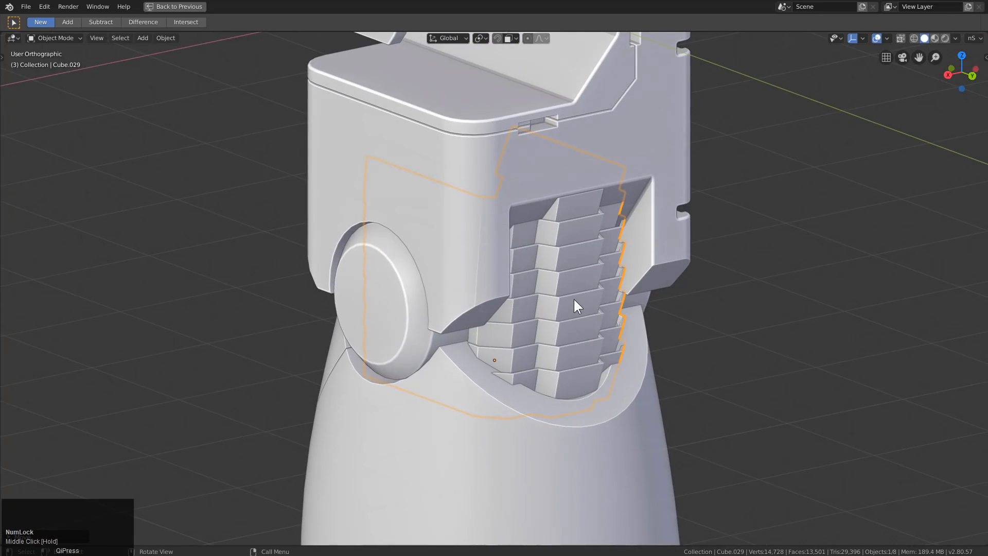
key("KP_1")
key("ctrl+KP_1")
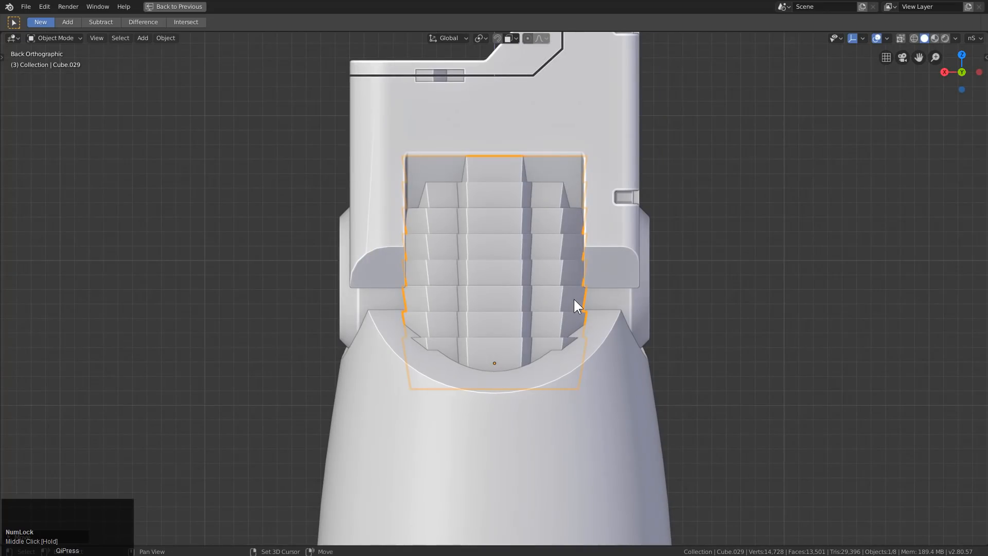
key("shift+s")
key("Escape")
key("shift+a")
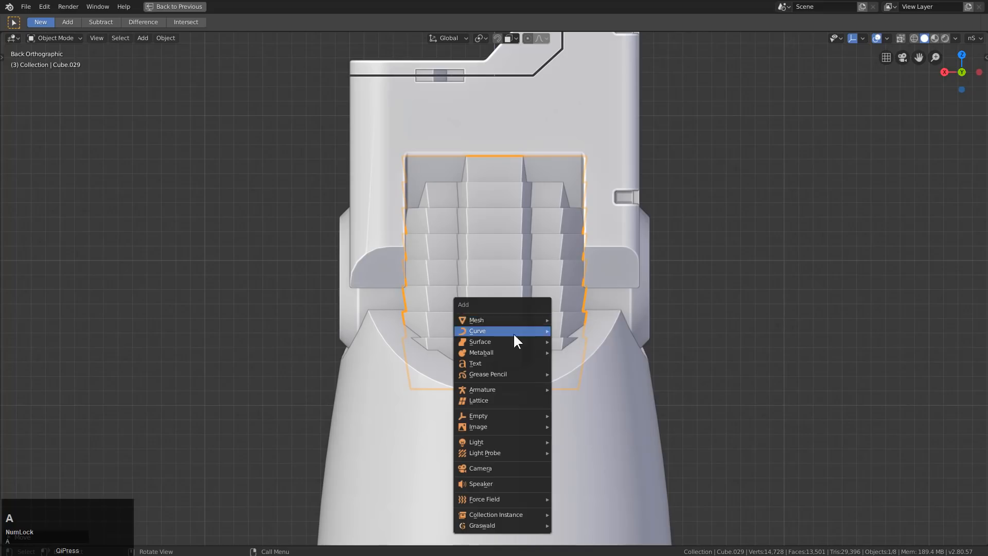
key("Escape")
Add a Hard Ops Lattice modifier to the ribbed panel and select the lattice object
key("q")
mouse_move(506, 365)
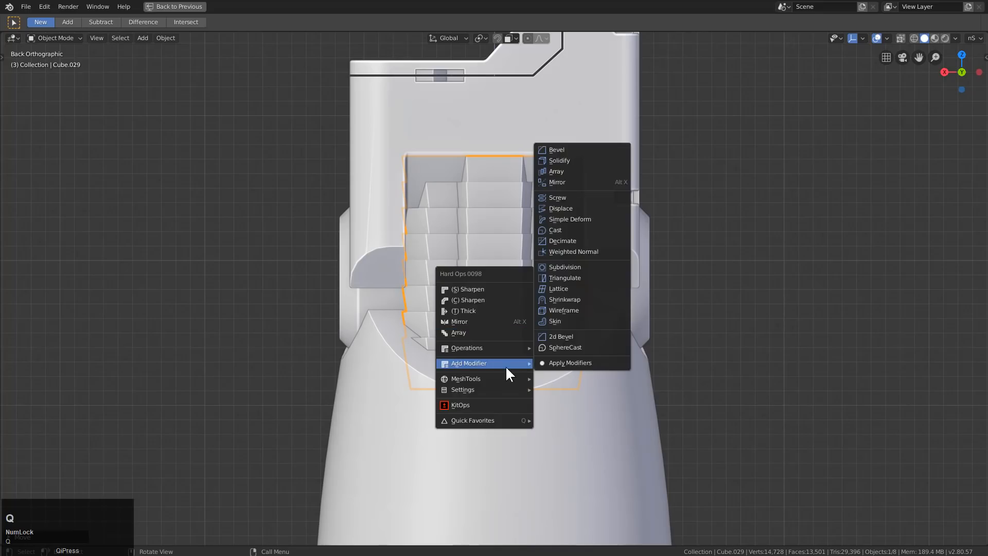
left_click(574, 288)
middle_click_drag(531, 302, 542, 338)
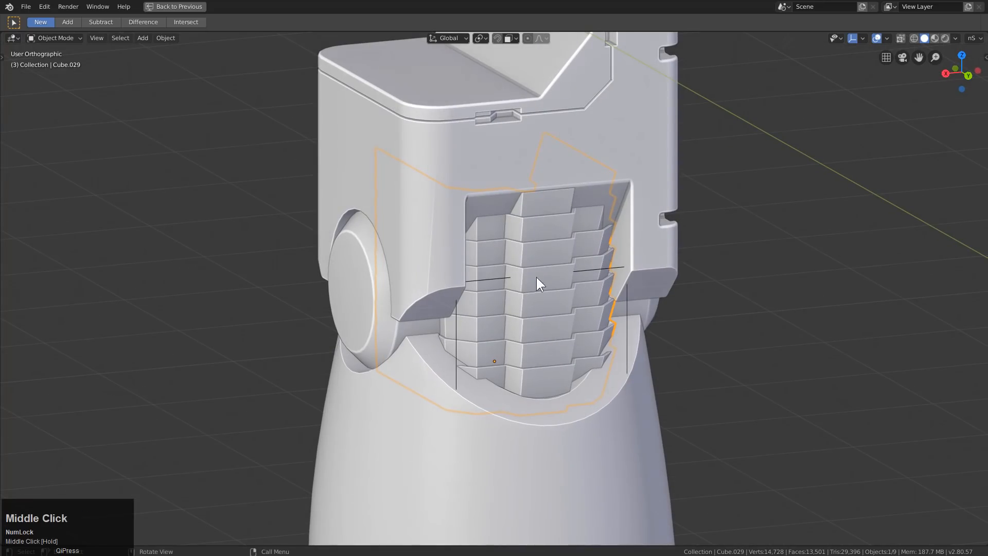
left_click(511, 278)
Move and scale the lattice in the right orthographic view with X-ray on so it encloses the ribbed panel
key("alt+z")
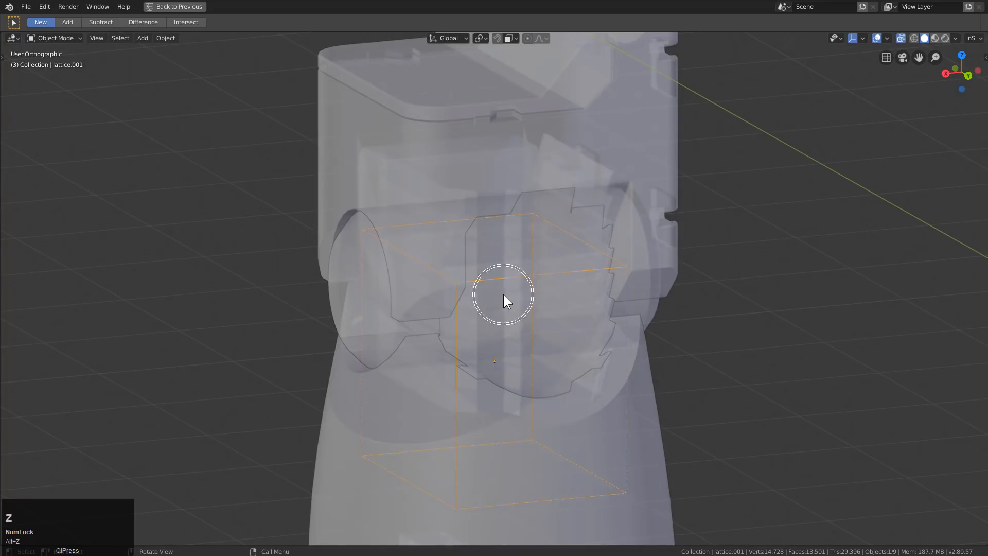
key("Right")
key("KP_0")
key("KP_1")
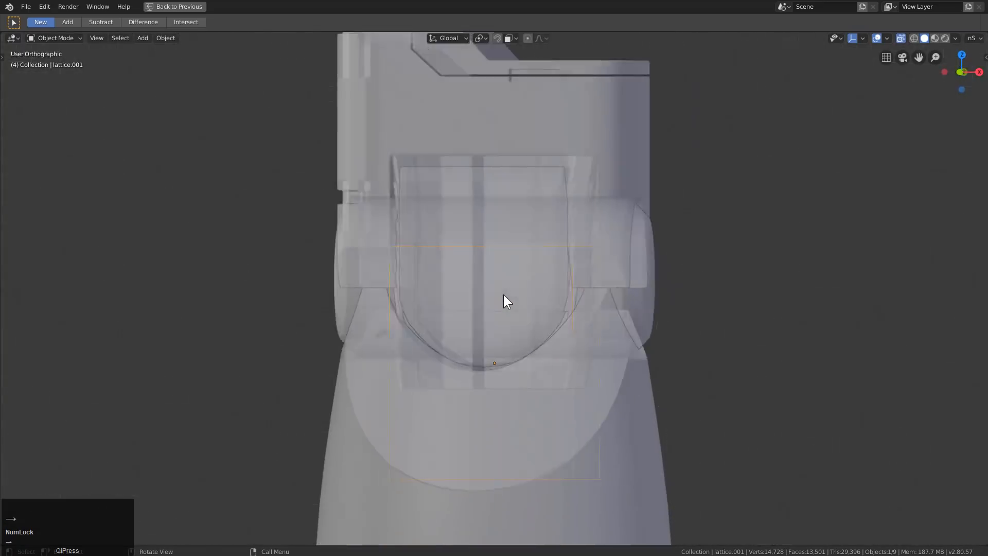
key("KP_3")
key("g")
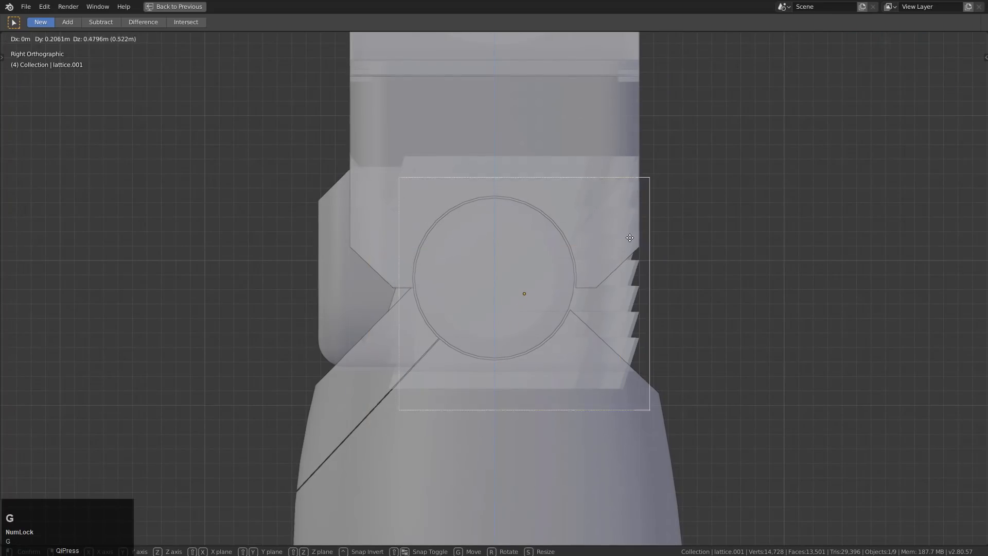
key("s")
key("g")
left_click(706, 285)
key("alt+z")
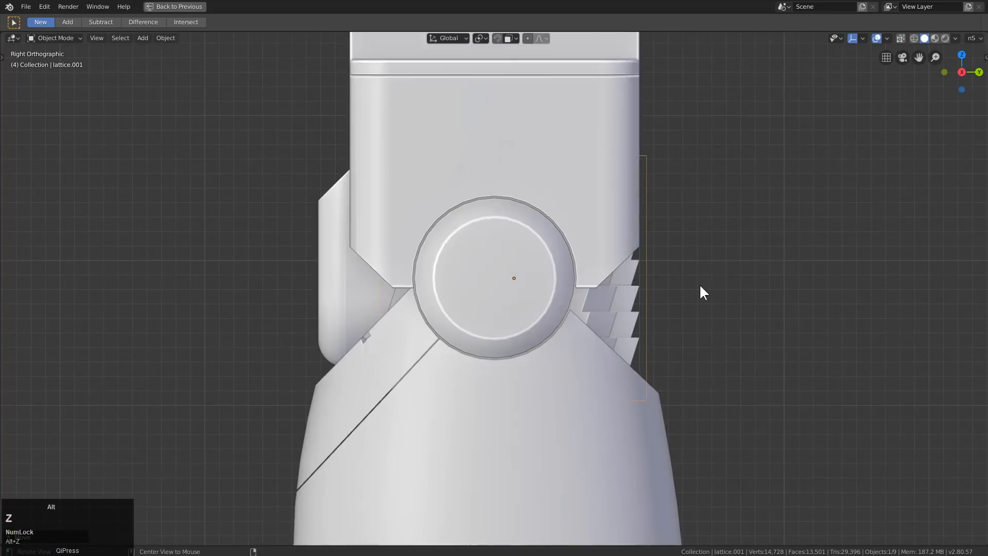
Set the lattice's Z resolution to 4
middle_click_drag(700, 283, 606, 323)
key("q")
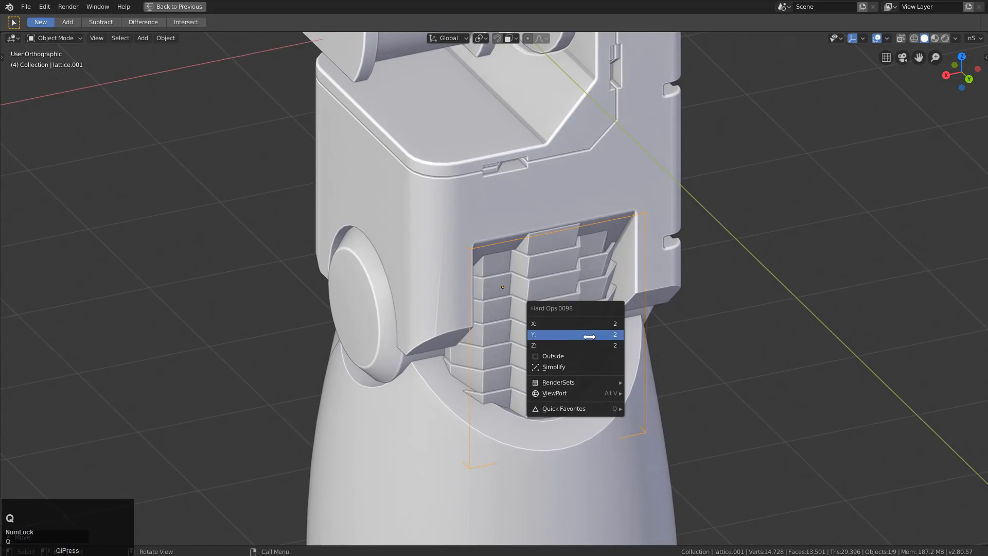
left_click(593, 342)
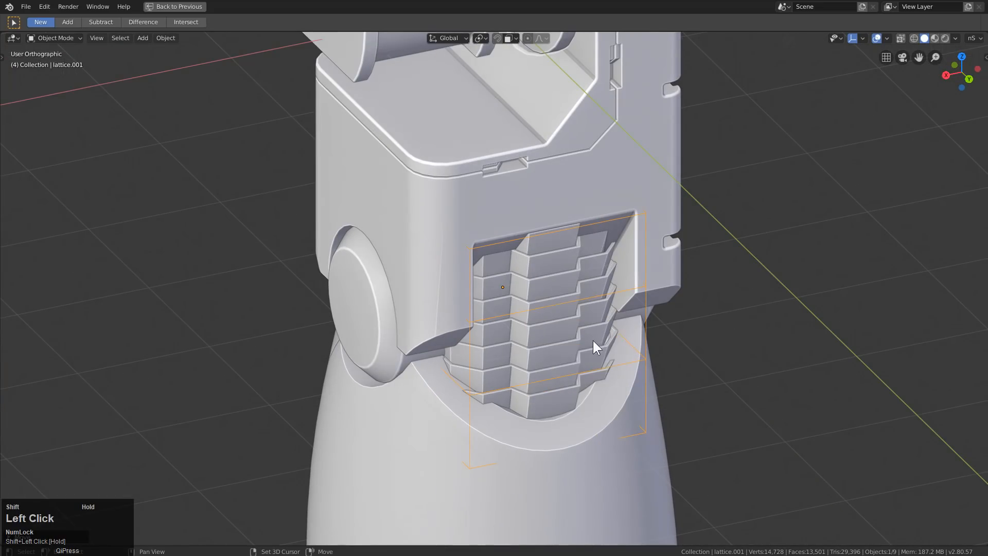
key("Tab")
middle_click_drag(531, 351, 446, 322)
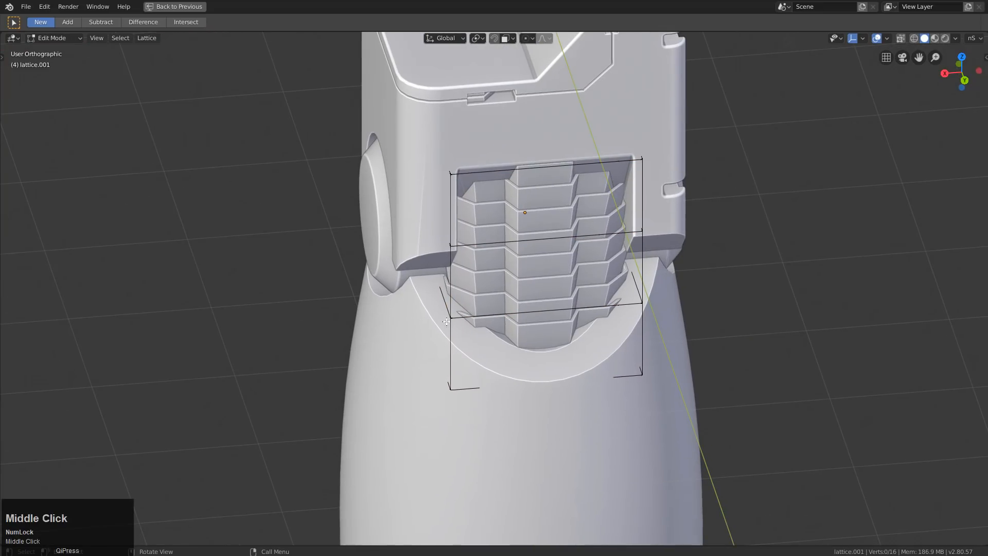
key("g")
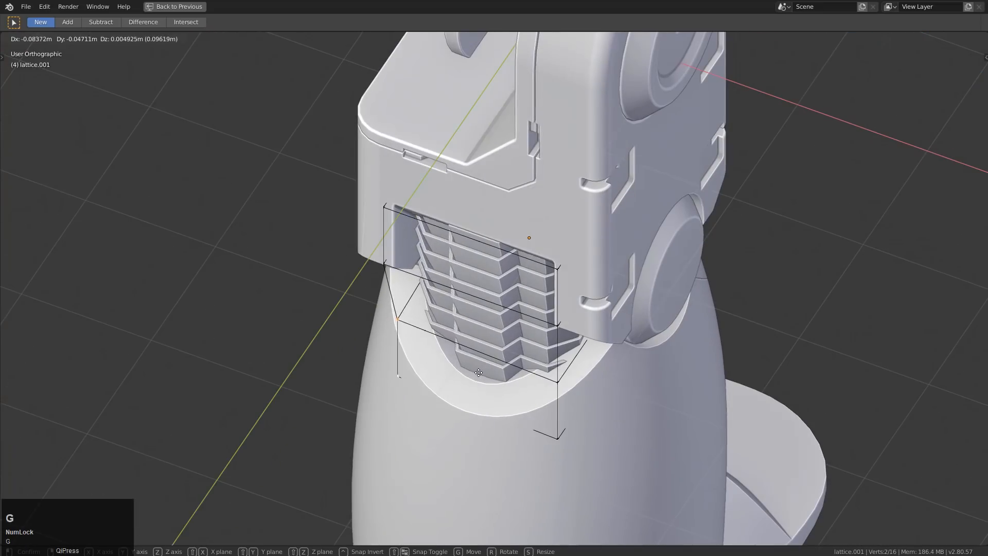
key("Escape")
key("Tab")
Select the ribbed panel and mirror it across X with Hard Ops Mirror
left_click(512, 308)
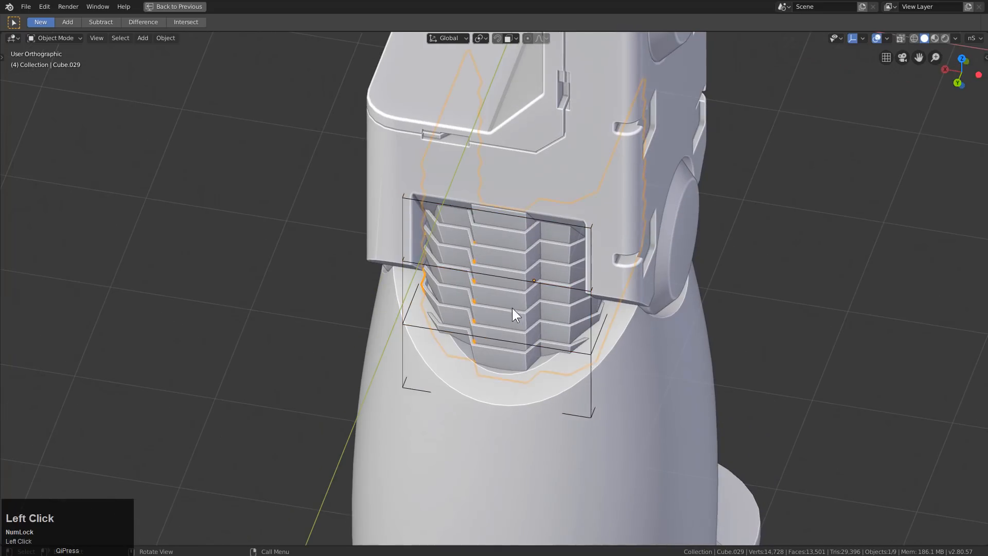
middle_click_drag(524, 305, 616, 283)
key("ctrl+grave")
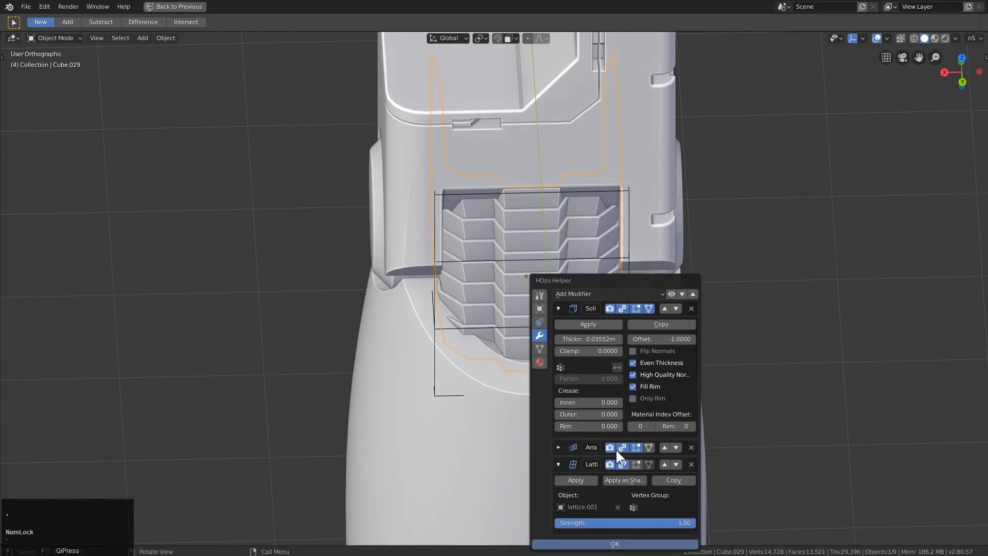
key("Escape")
key("alt+x")
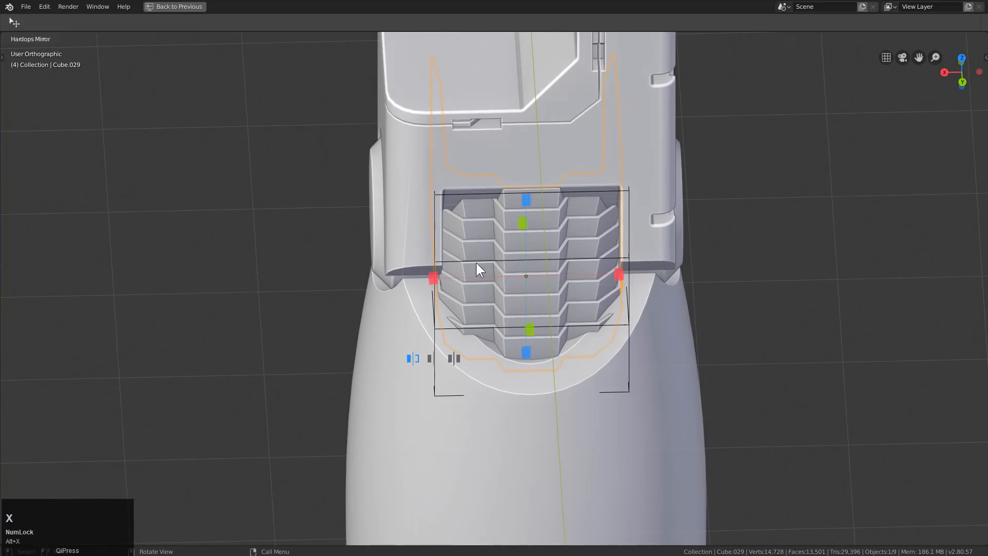
left_click(431, 273)
Examine the ribbed panel's modifier stack with the Solidify, Array, Lattice and mirror entries collapsed
key("ctrl+grave")
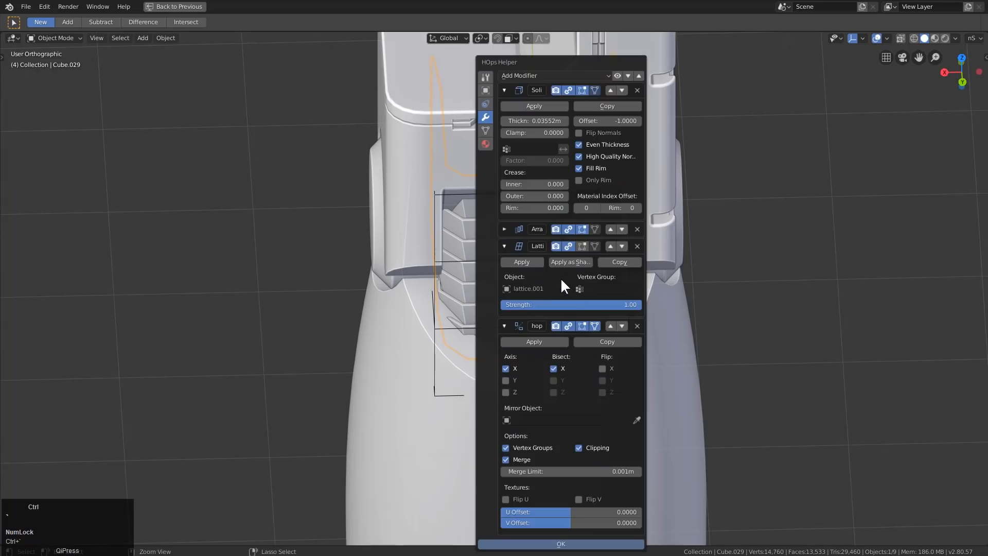
left_click(505, 90)
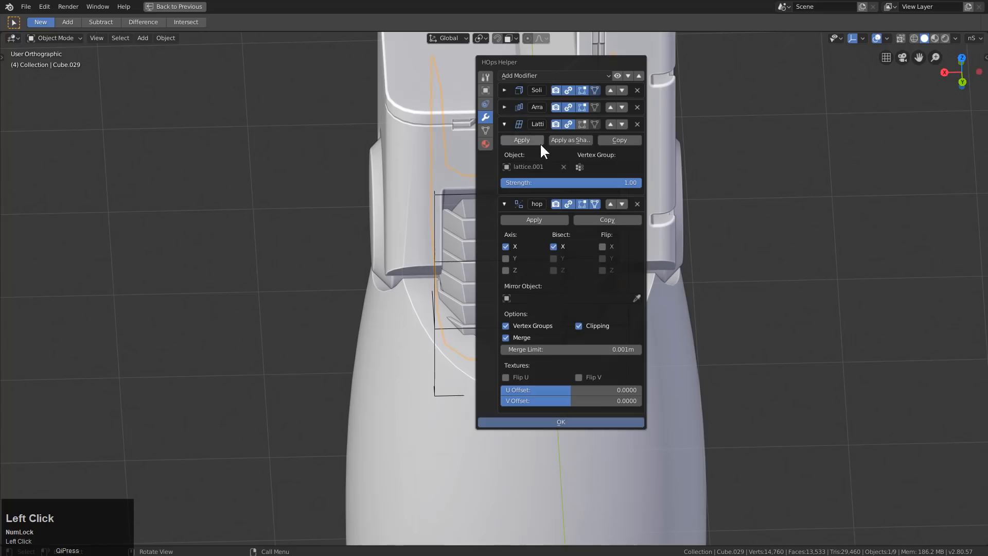
left_click(505, 124)
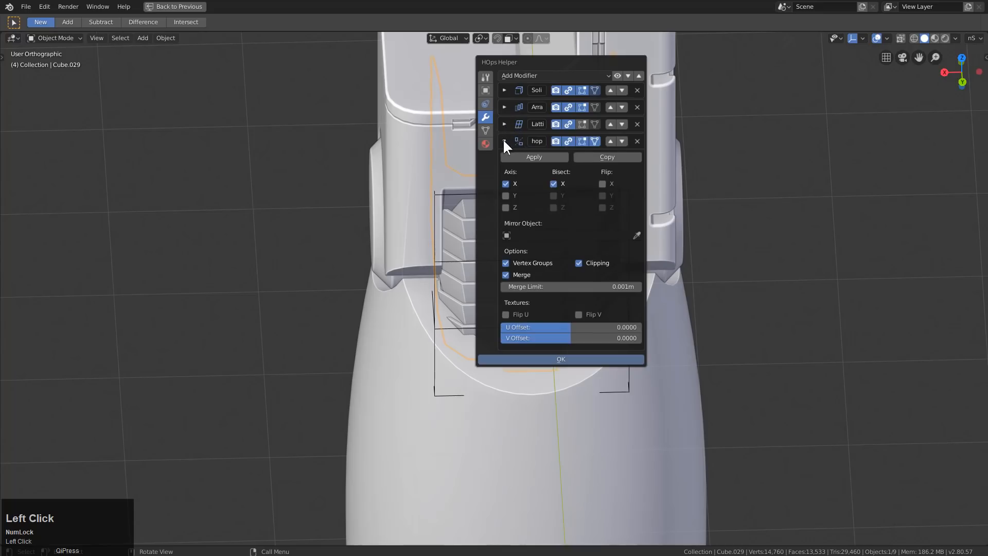
key("Escape")
key("ctrl+grave")
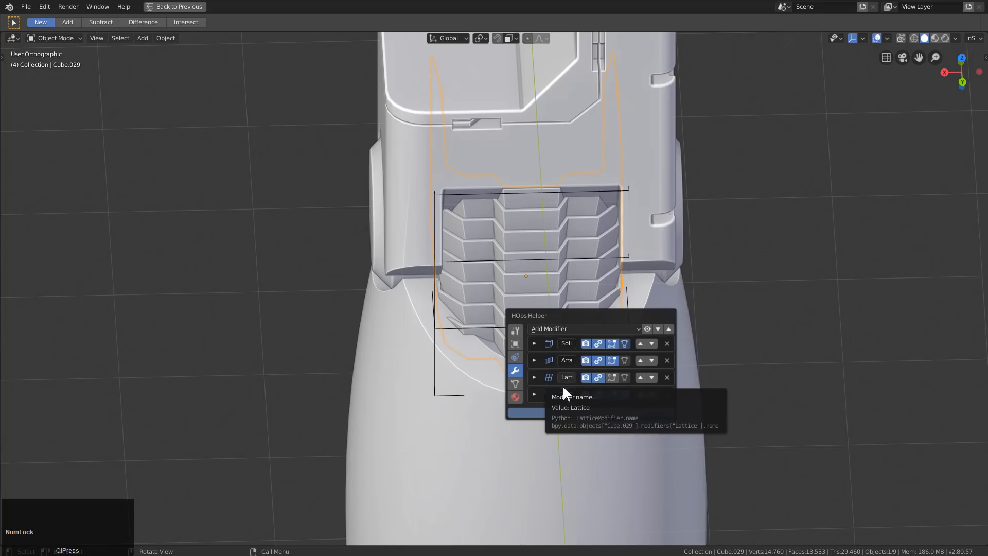
key("Escape")
Edit the lattice, moving the three lower outer points on one side inward to taper the ribs' lower end
left_click(469, 396)
middle_click_drag(471, 395, 447, 402)
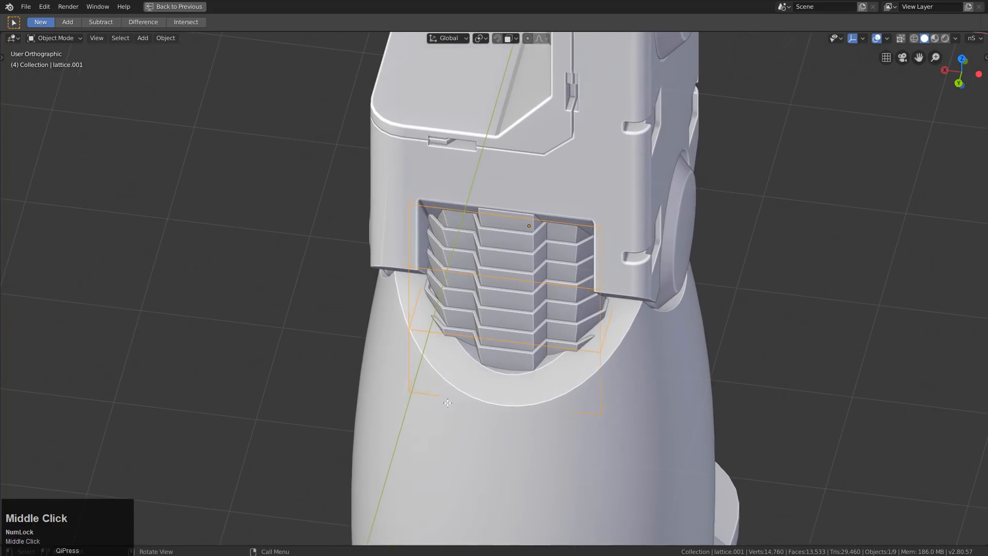
key("Tab")
key("g")
left_click(448, 385)
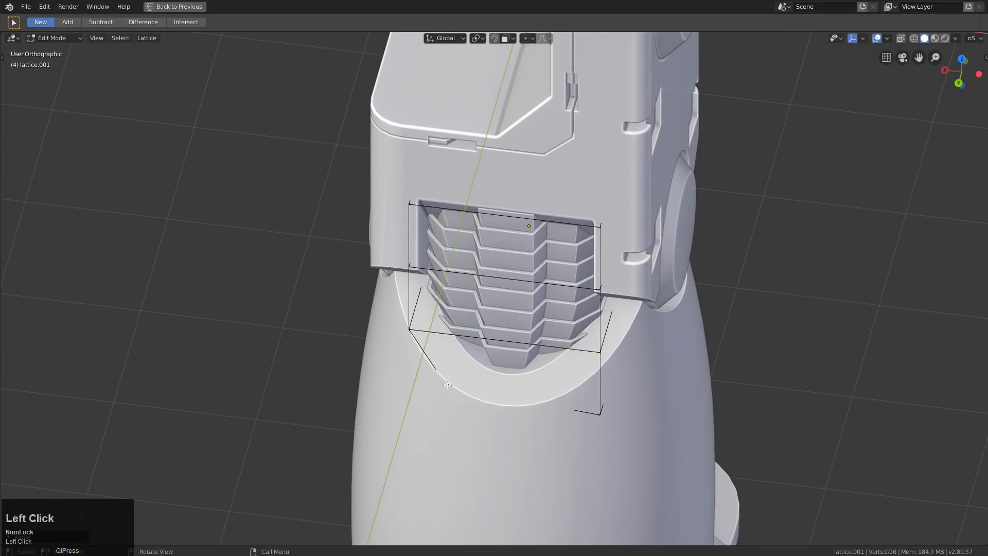
left_click(412, 320)
key("g")
left_click(421, 319)
left_click(412, 263)
key("g")
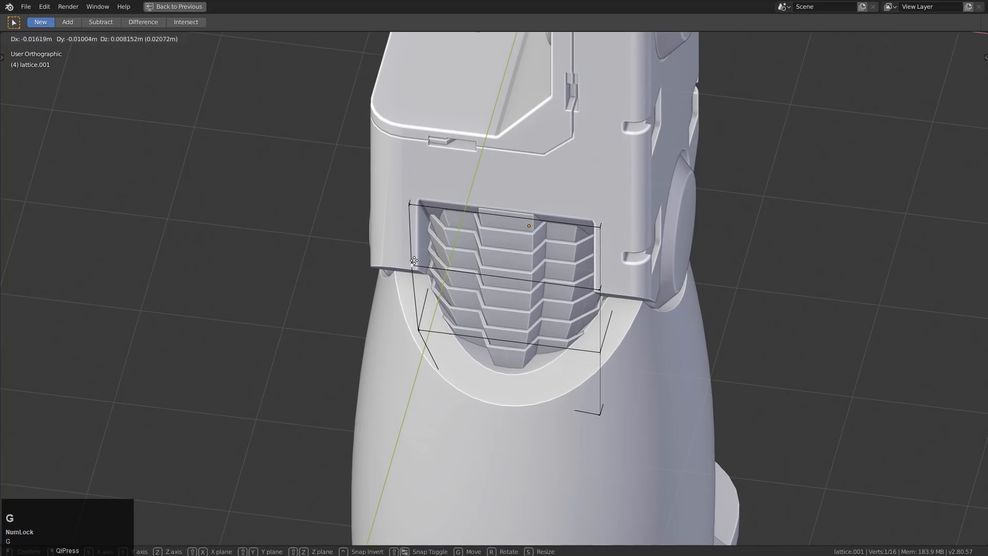
left_click(415, 262)
Adjust the upper two outer lattice points on the same side to widen the ribs near the top, and finish editing
middle_click_drag(440, 214, 430, 234)
key("g")
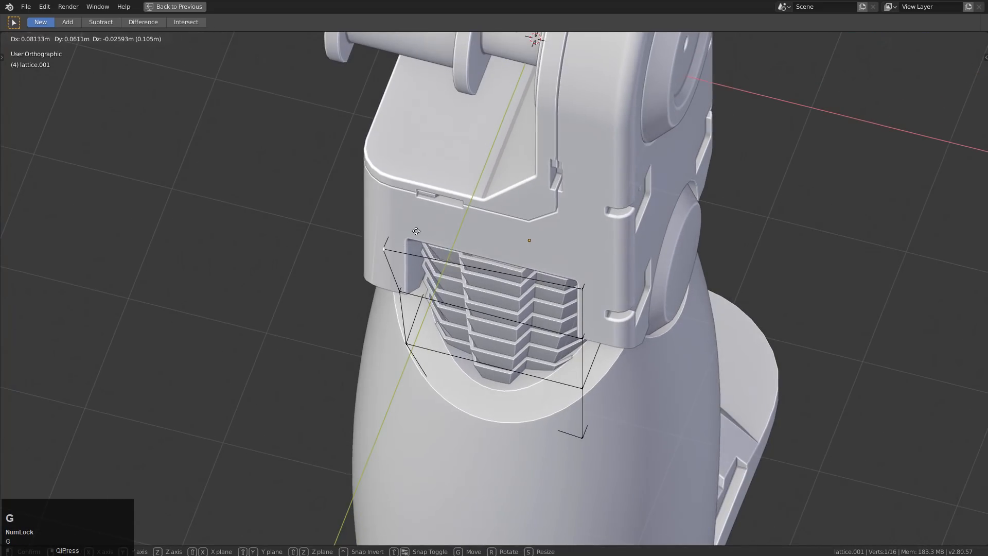
left_click(414, 271)
left_click(394, 290)
key("g")
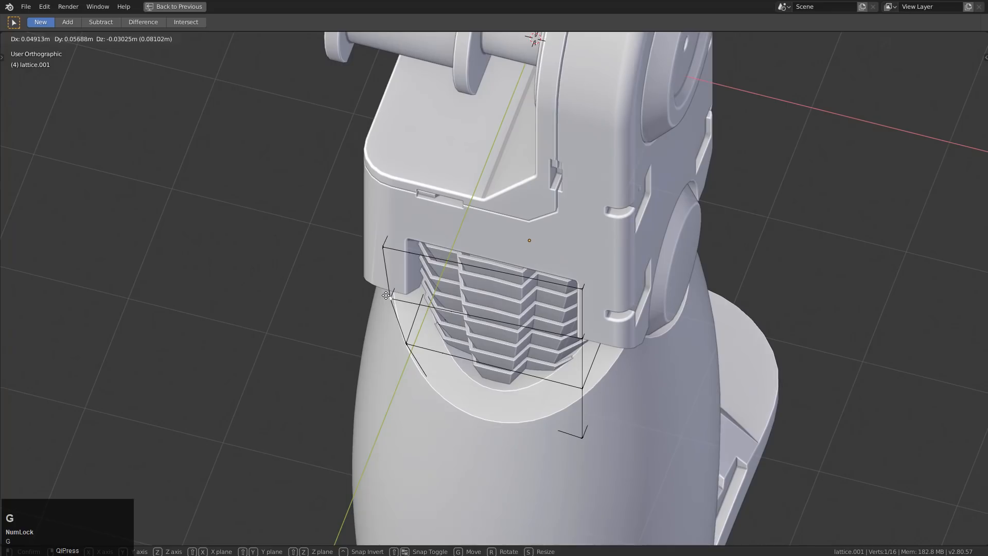
left_click(389, 300)
middle_click_drag(390, 300, 468, 248)
key("Tab")
Check the ribbed panel's shape from the right and back with the lattice temporarily hidden
scroll(478, 265, "down", 2)
key("h")
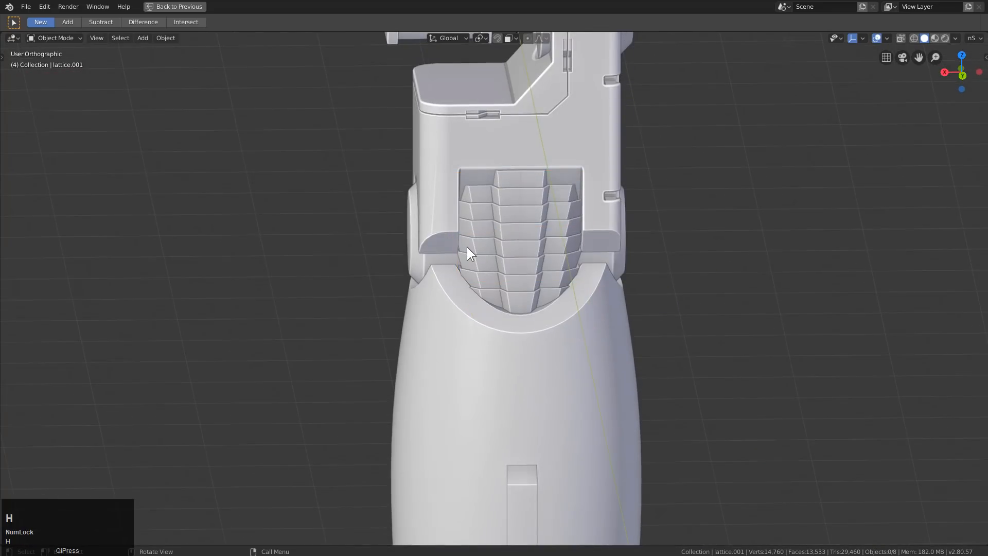
key("KP_1")
key("KP_3")
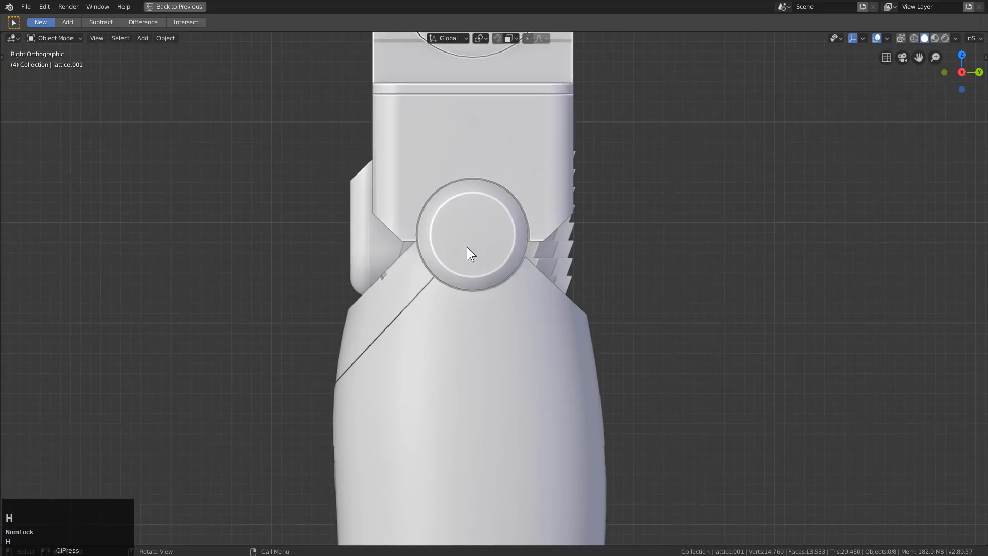
key("KP_1")
key("ctrl+KP_1")
scroll(467, 246, "down", 2)
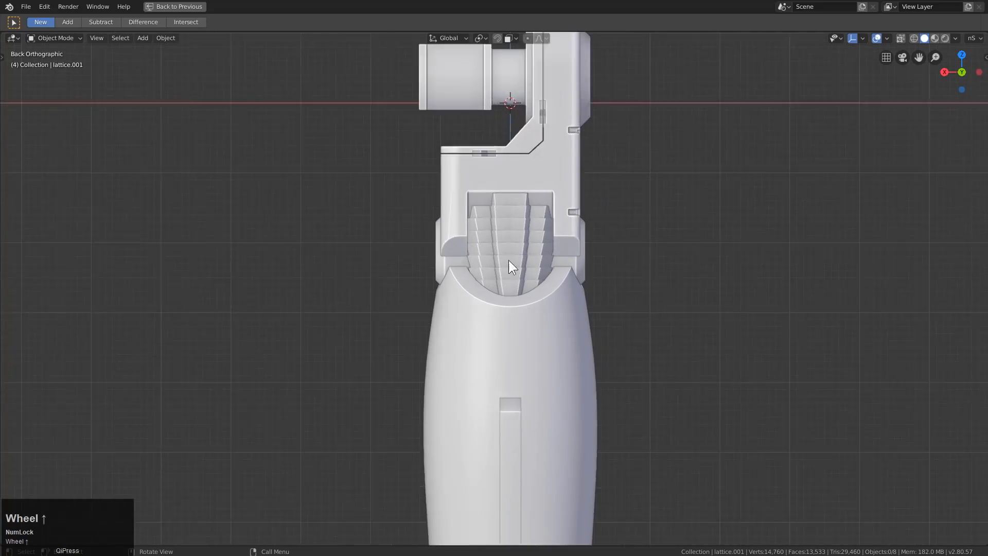
scroll(508, 261, "up", 2)
key("ctrl+z")
scroll(518, 233, "up", 1)
Edit the lattice and move the outer pair of points in the second row from the top about 0.175 m along Y
left_click(531, 218)
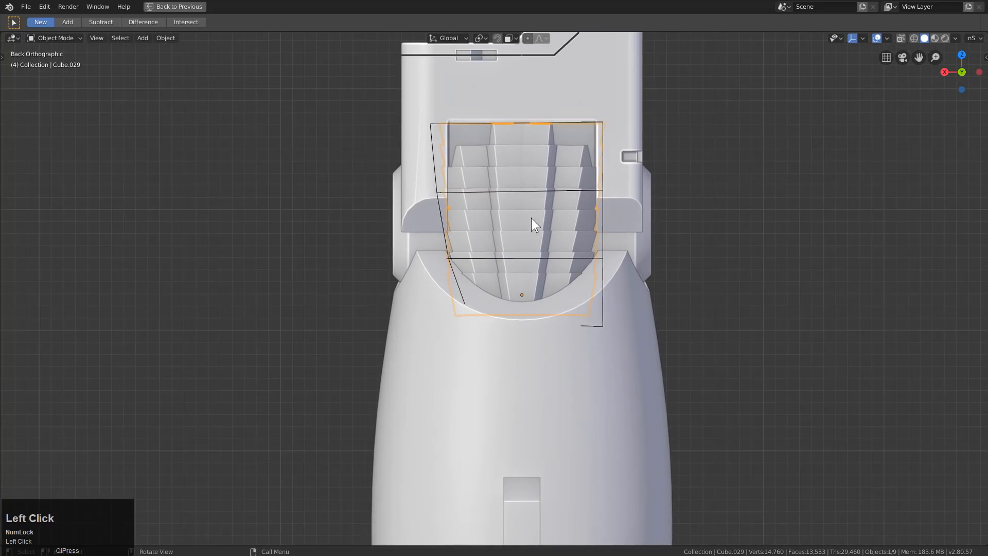
middle_click_drag(542, 218, 537, 181)
left_click(529, 180)
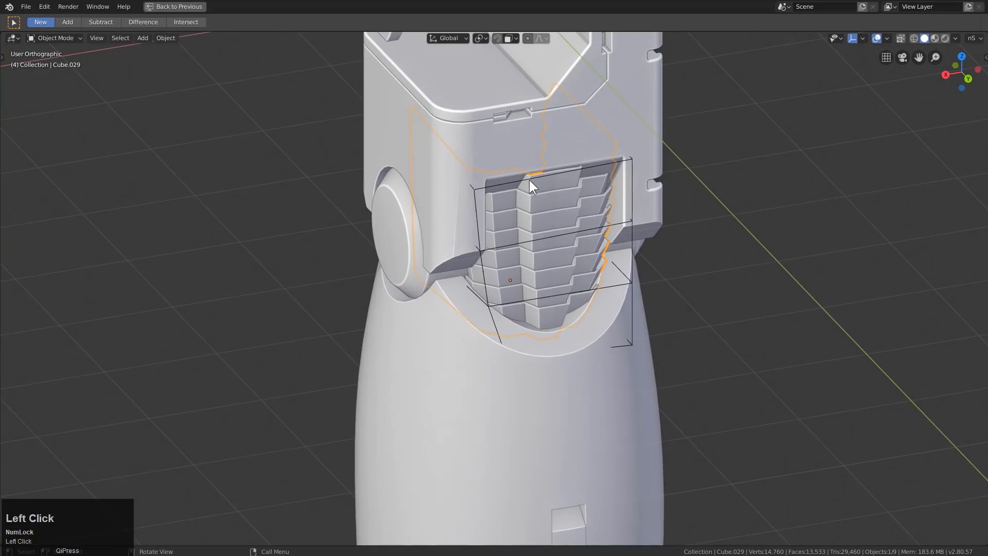
key("Tab")
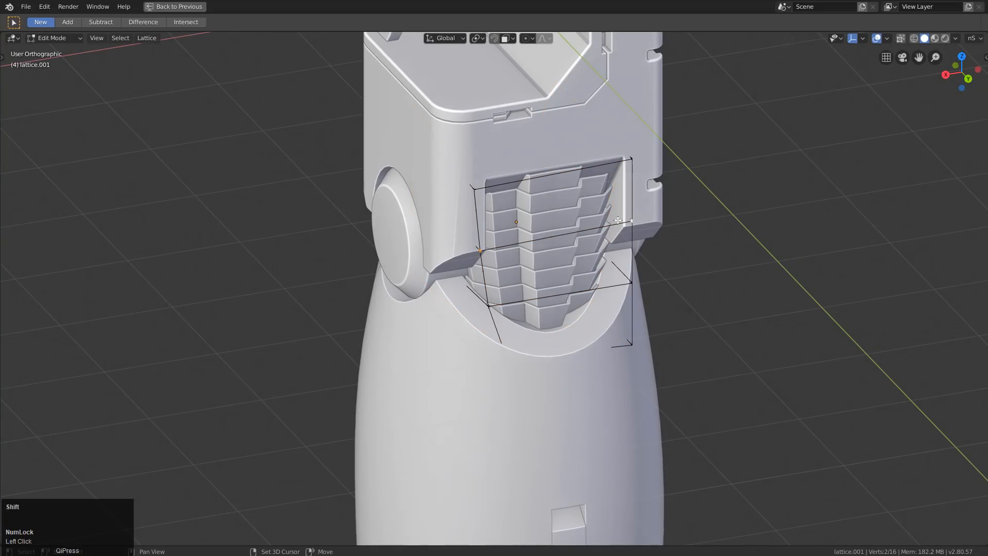
key("g")
key("y")
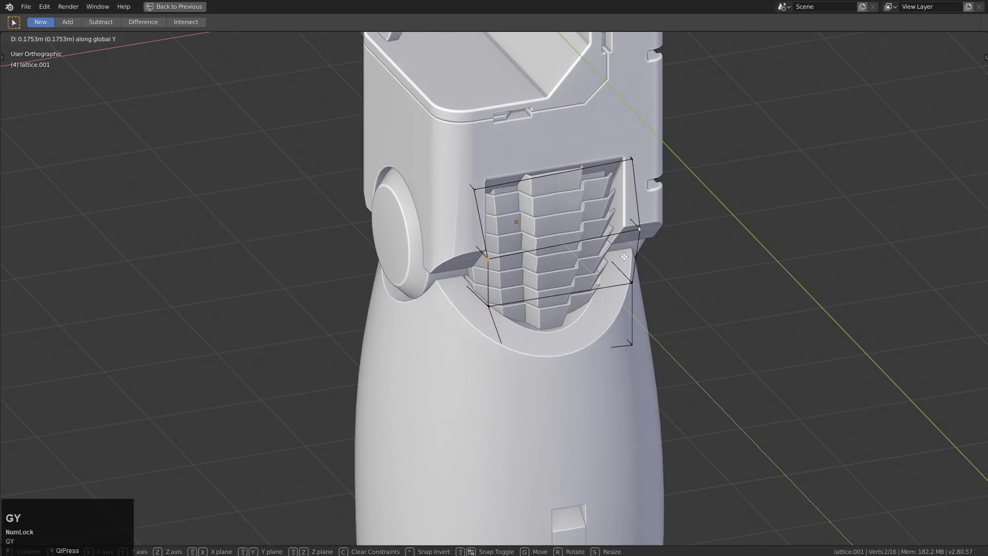
left_click(624, 257)
Move the outer pair of lattice points in the third row from the top outward along Y
left_click(626, 274)
left_click(484, 303, "shift")
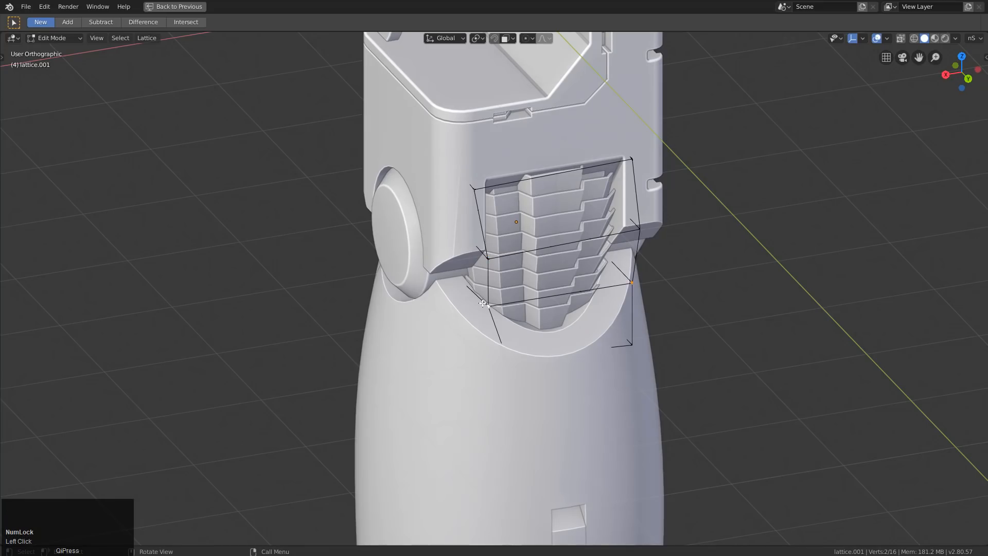
key("g")
key("y")
left_click(487, 311)
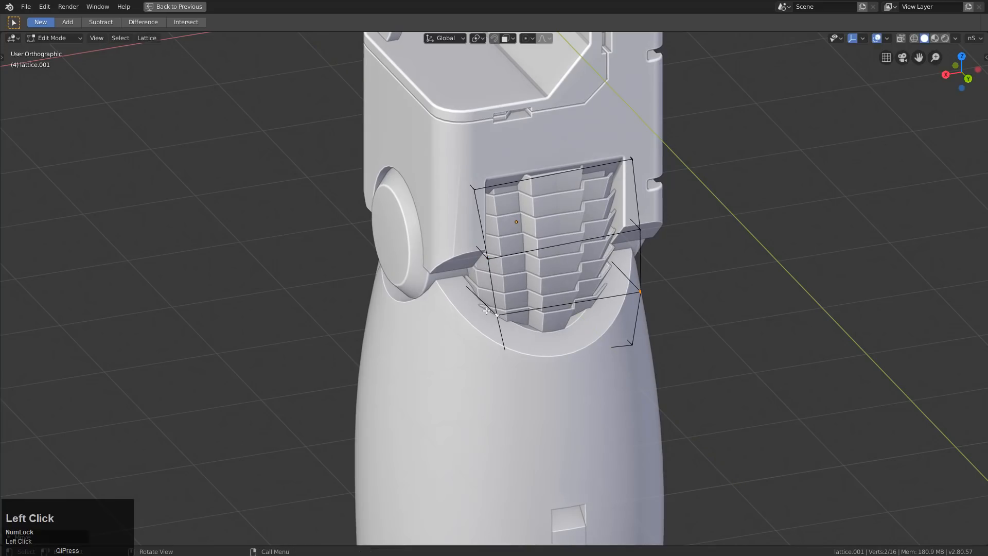
Fine-tune the third- and second-row lattice points on the tapered side and leave lattice editing
middle_click_drag(496, 353, 493, 361)
key("g")
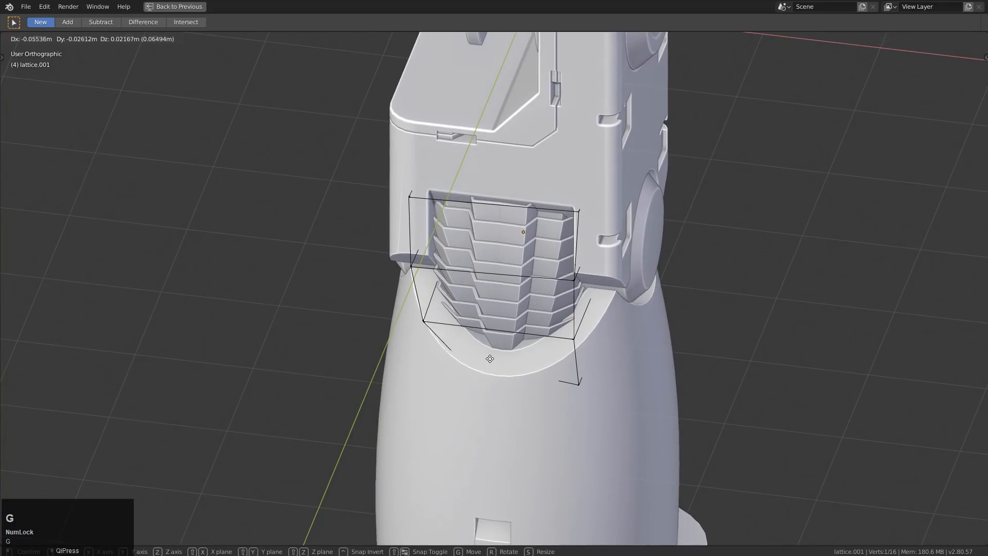
left_click(425, 313)
key("g")
left_click(399, 270)
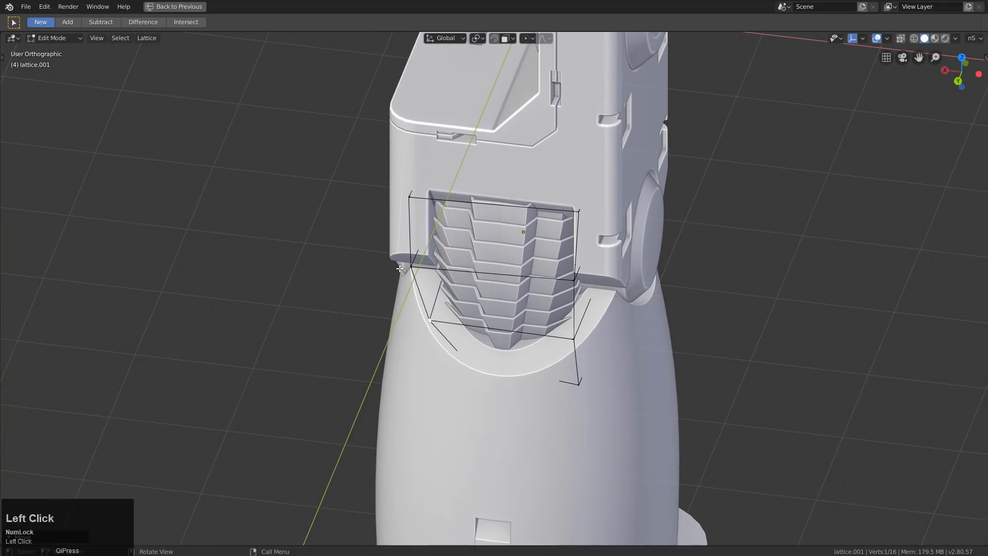
key("g")
left_click(406, 267)
key("Tab")
Hide the lattice, review the whole leg, and save the file
scroll(418, 281, "down", 2)
scroll(462, 270, "up", 1)
middle_click_drag(418, 282, 566, 270)
key("h")
middle_click_drag(391, 273, 505, 305)
scroll(485, 283, "down", 1)
scroll(502, 314, "down", 2)
key("ctrl+s")
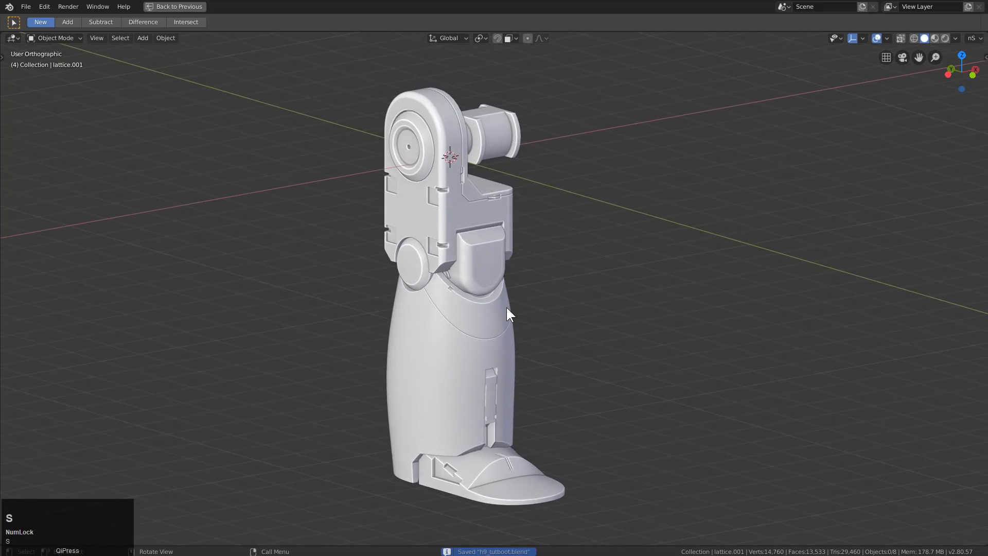
Add a cube on the front knee cap, shrink it to fit, and stretch it along X
scroll(480, 267, "up", 4)
scroll(481, 267, "up", 4)
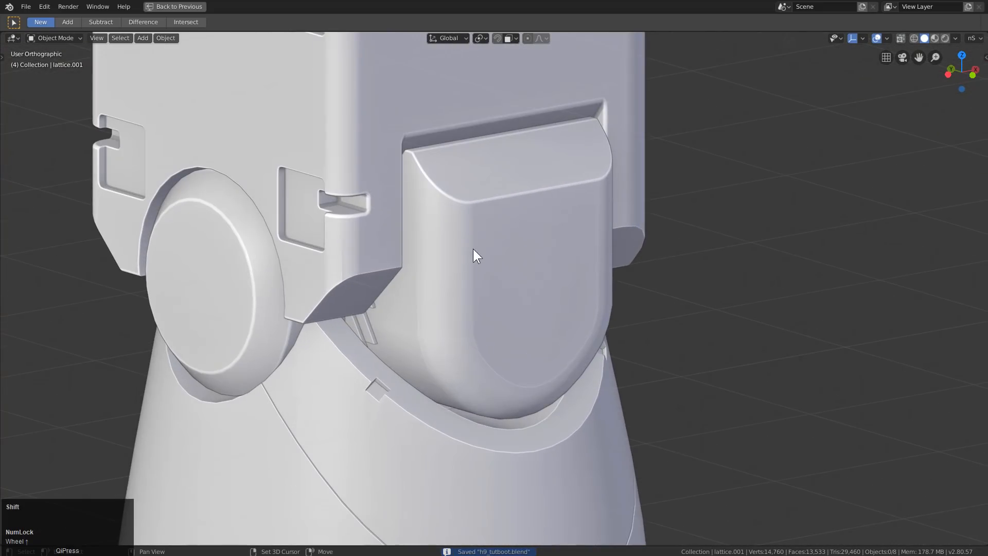
key("shift+a")
mouse_move(473, 248)
left_click(503, 258)
key("s")
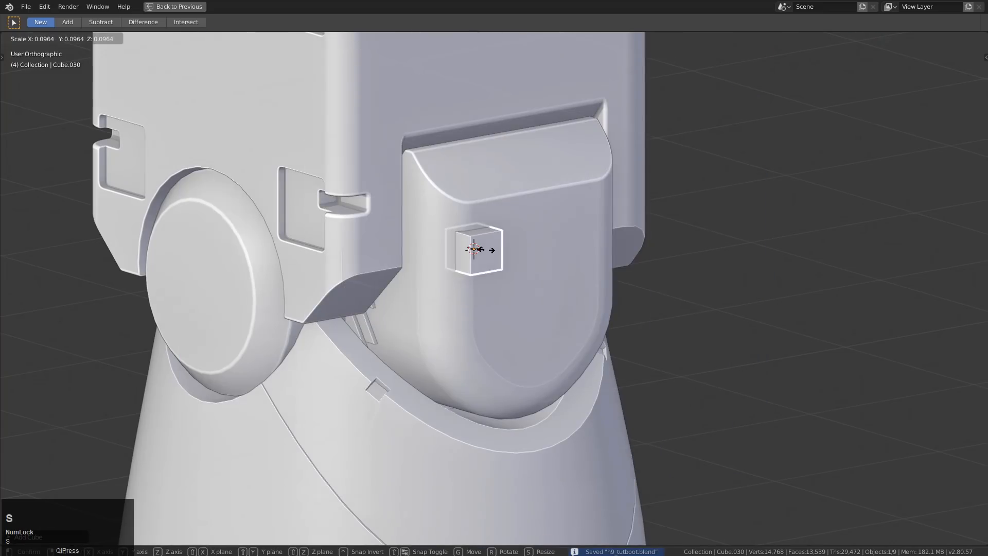
key("x")
left_click(532, 267)
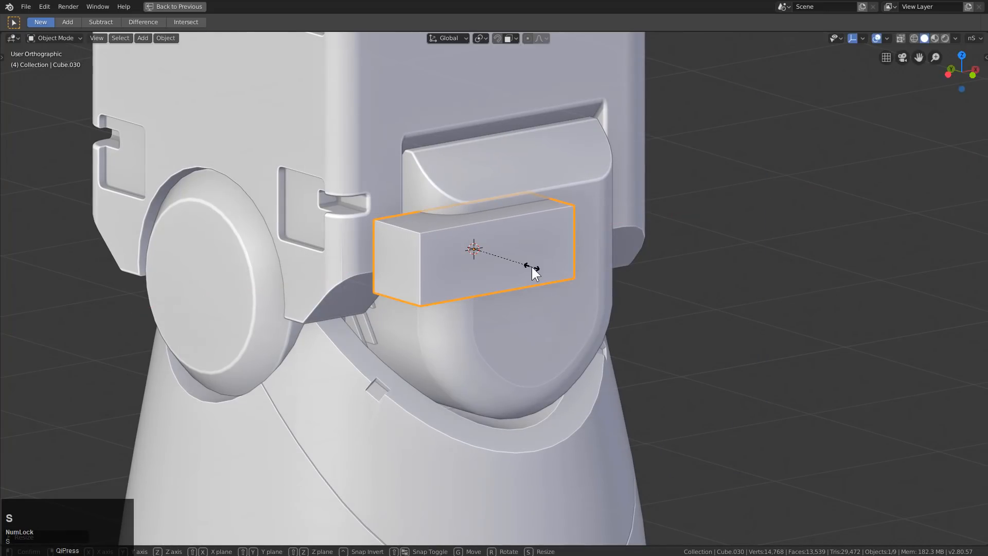
Scale the cube along Y, reduce its overall size, and move it toward the knee cap's side
key("s")
key("y")
left_click(558, 291)
key("s")
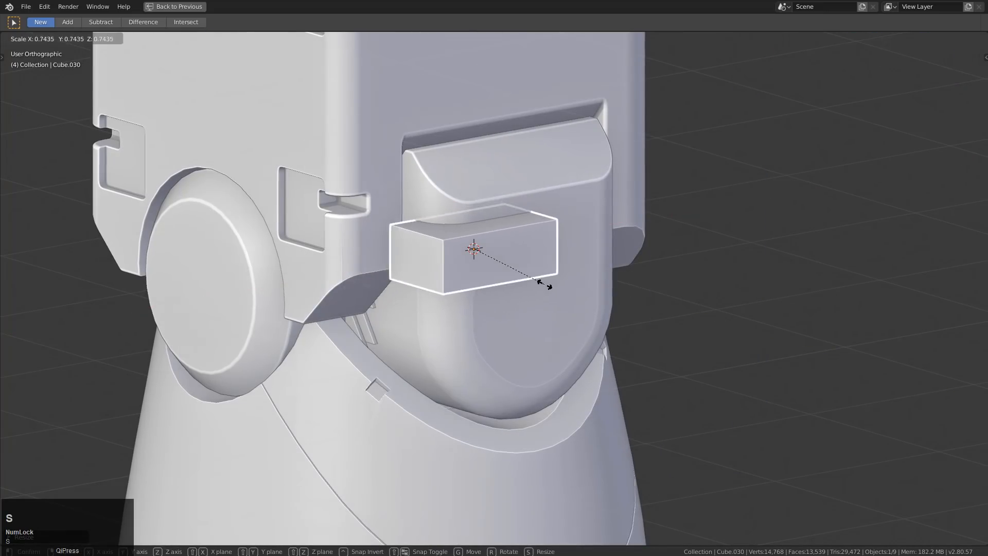
left_click(536, 277)
key("g")
left_click(524, 270)
Reposition the block so it intersects the knee cap's side edge and apply its scale
key("KP_Decimal")
middle_click_drag(534, 273, 494, 294)
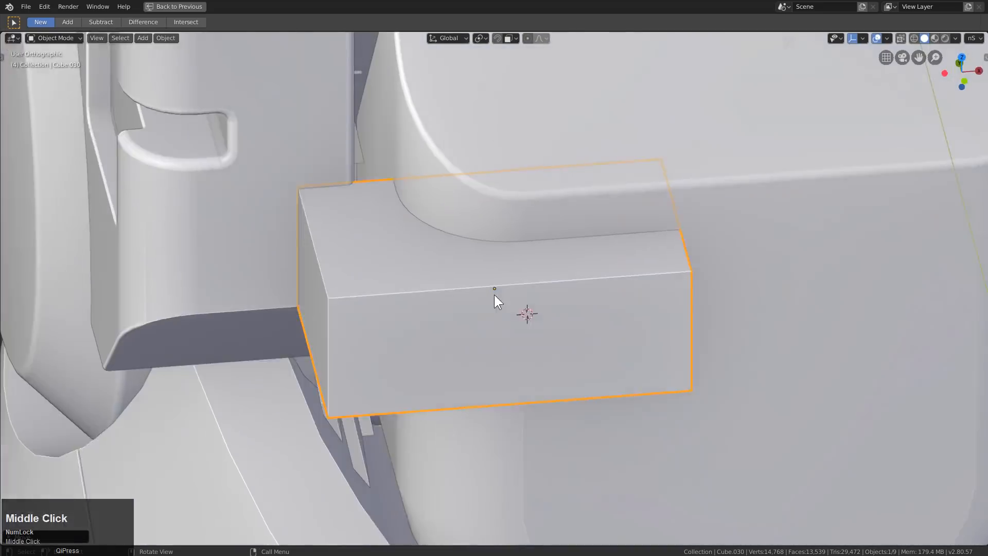
scroll(494, 295, "down", 2)
key("g")
left_click(566, 309)
middle_click_drag(560, 305, 536, 300)
key("ctrl+a")
left_click(533, 297)
Round the block's inner end by beveling its upper and lower edges about 0.11 m with 7 segments
key("Tab")
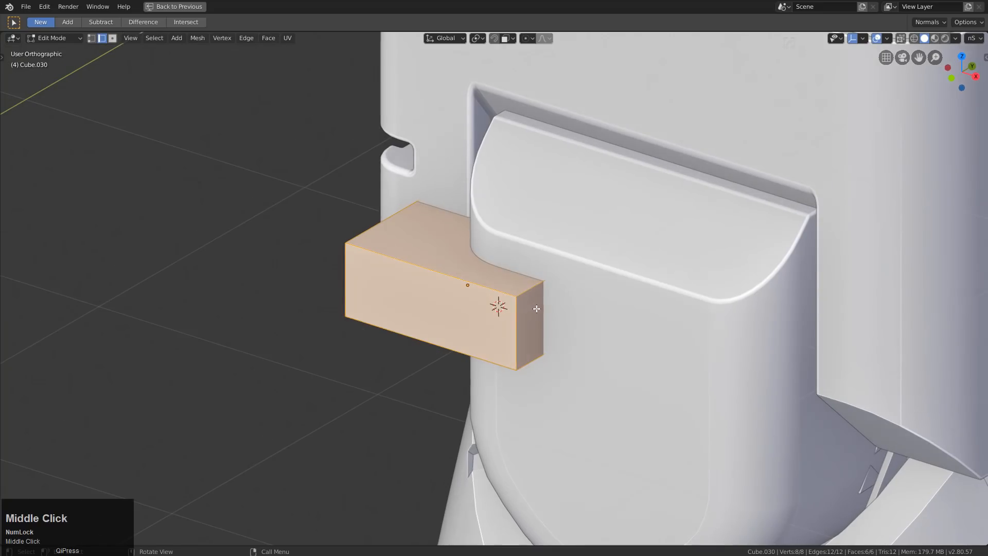
left_click(536, 300)
middle_click_drag(539, 359, 535, 355)
key("ctrl+b")
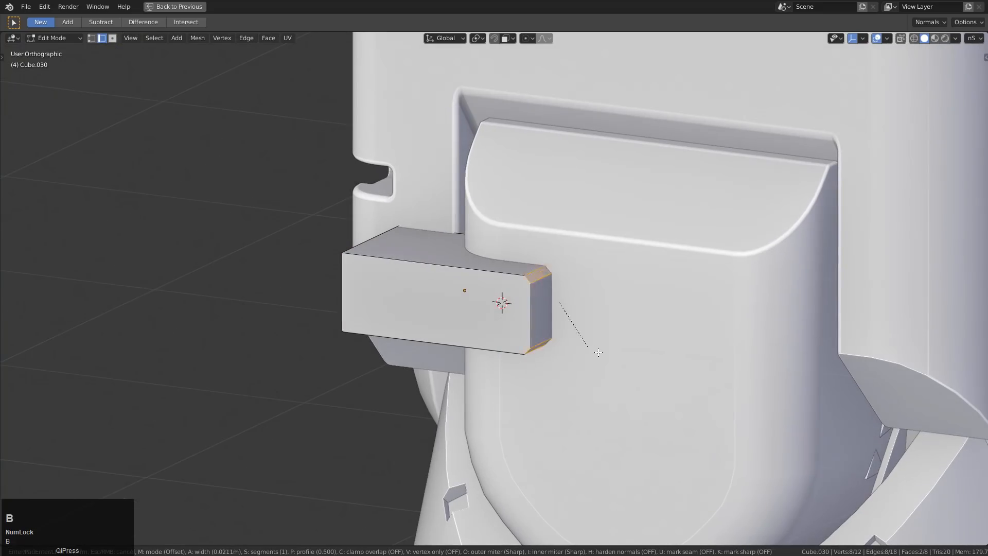
scroll(612, 365, "up", 4)
scroll(612, 365, "up", 1)
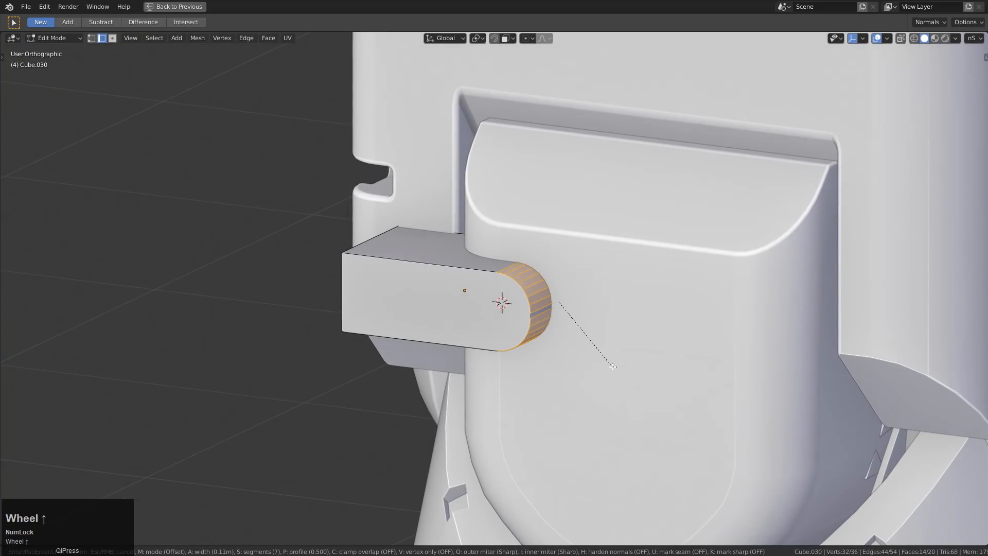
left_click(613, 367)
key("Tab")
Sharpen the rounded block with Hard Ops and scale it to about 0.9 along Y
key("q")
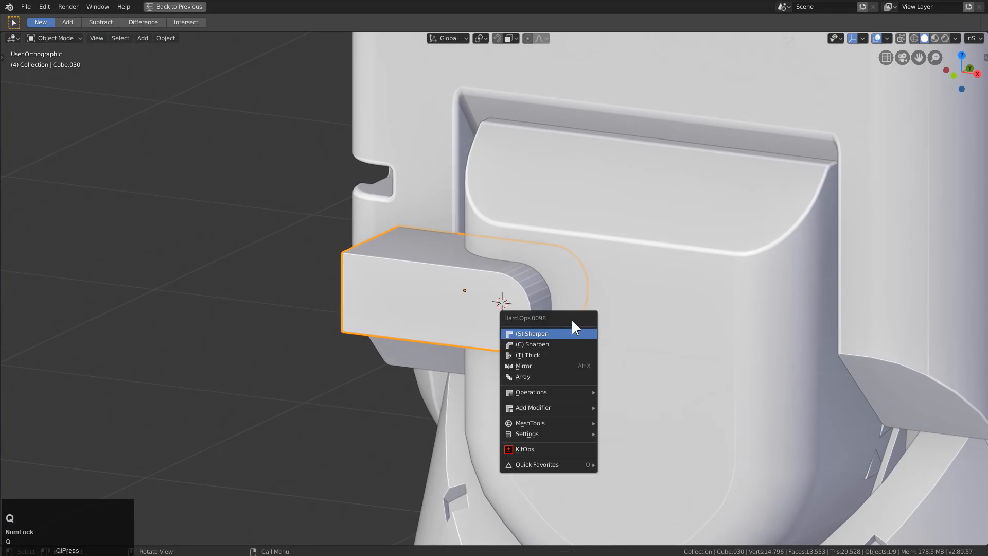
left_click(563, 333)
middle_click_drag(534, 326, 582, 335)
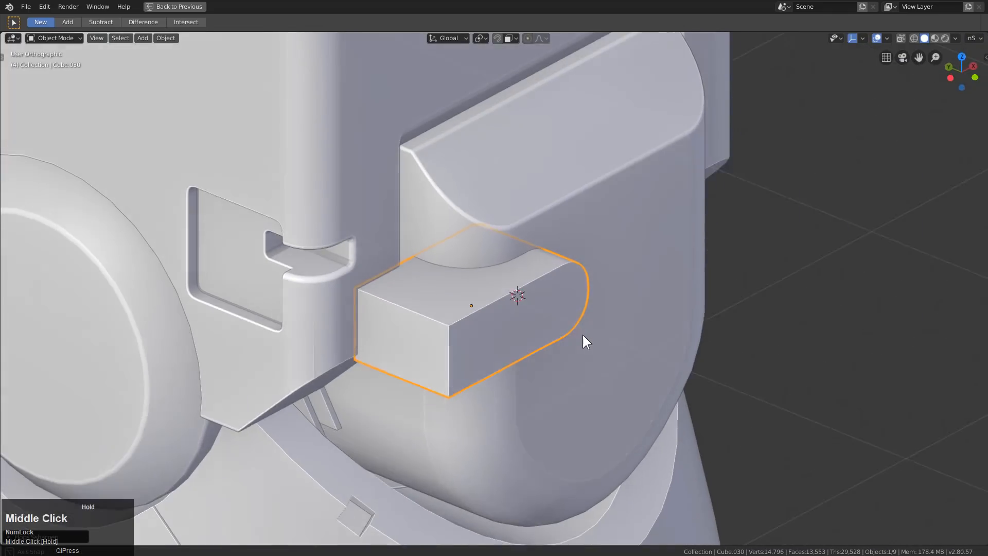
key("s")
key("x")
key("y")
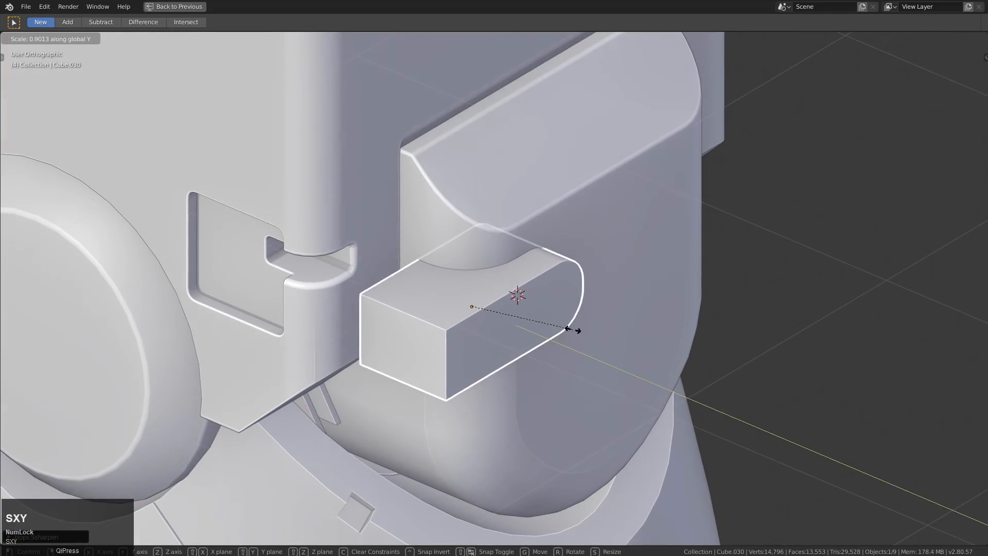
left_click(579, 332, "shift")
Subtract the rounded block from the knee cap with a Hard Ops boolean to cut its side notches
key("q")
left_click(600, 258)
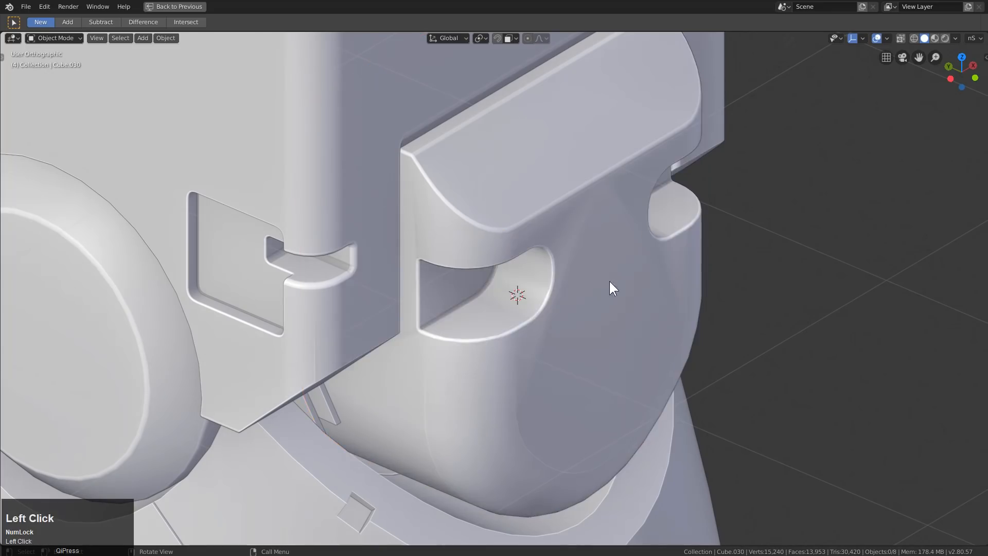
middle_click_drag(611, 285, 493, 212)
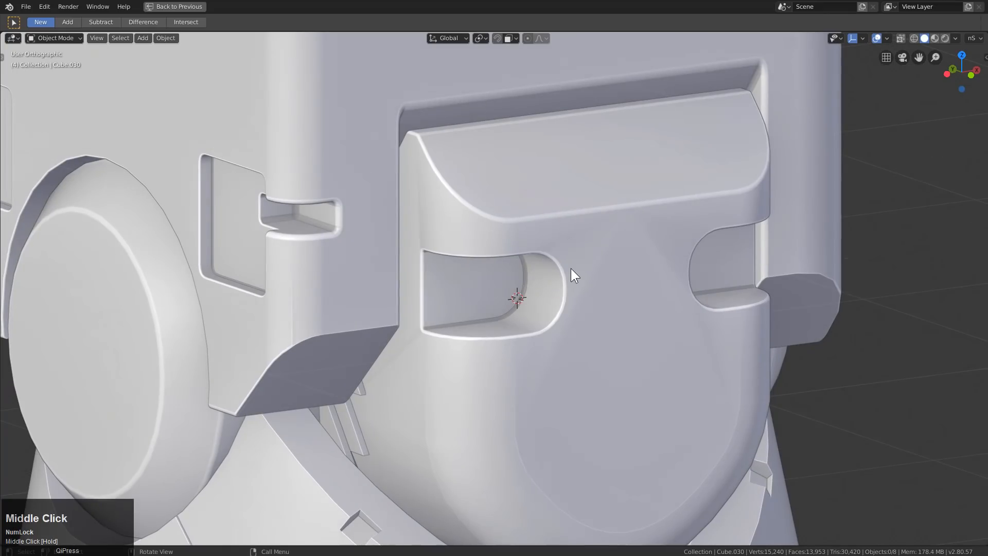
key("shift+4")
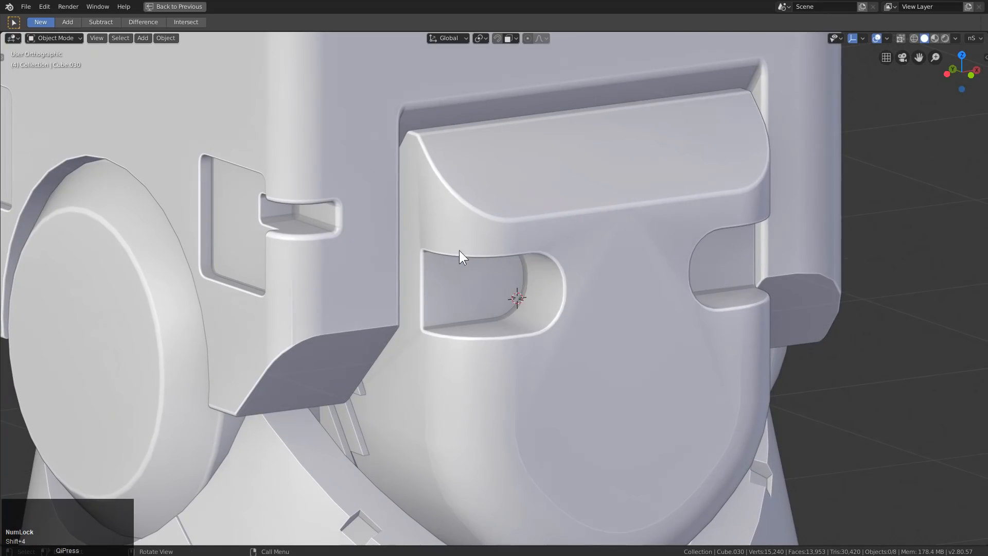
Check the knee cap's bevel modifiers in Hard Ops and add a modifier that cleans up the shading of its front face
left_click(490, 237)
key("q")
mouse_move(674, 303)
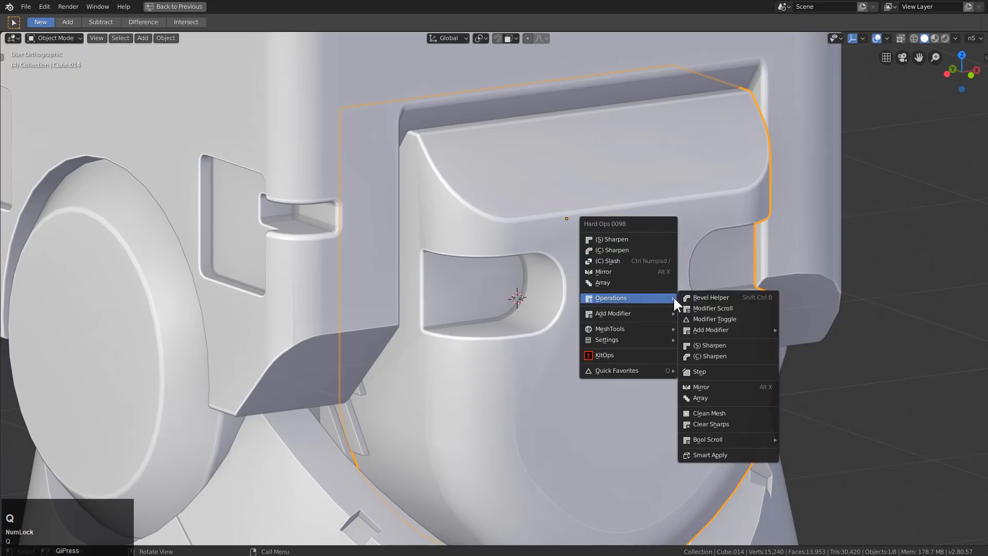
mouse_move(760, 325)
left_click(815, 117)
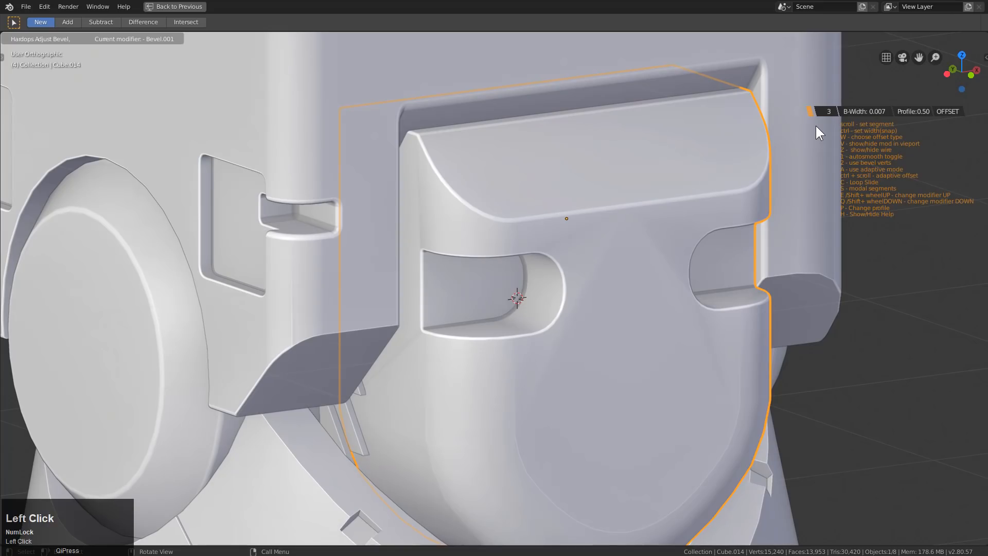
scroll(816, 125, "down", 1, "shift")
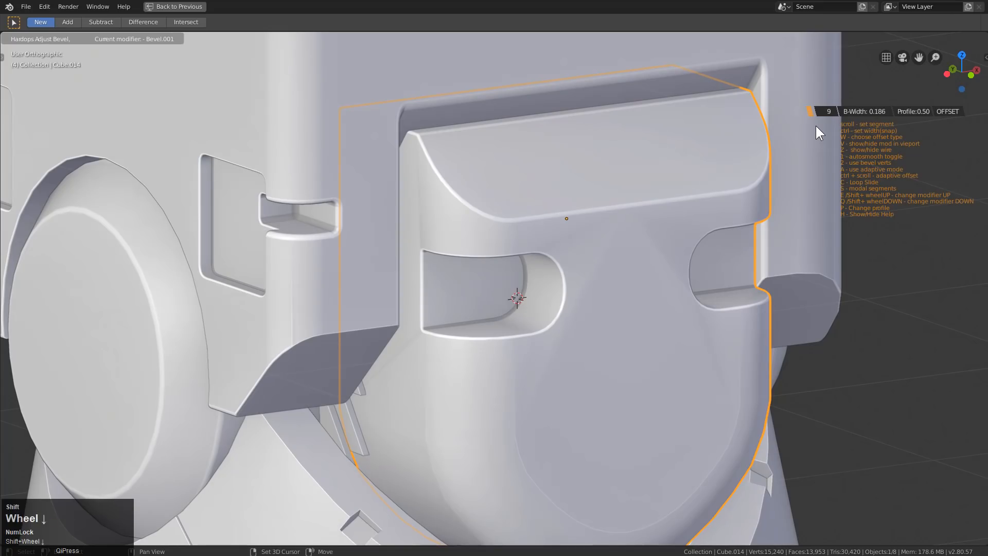
left_click(857, 144)
scroll(656, 195, "down", 2)
key("q")
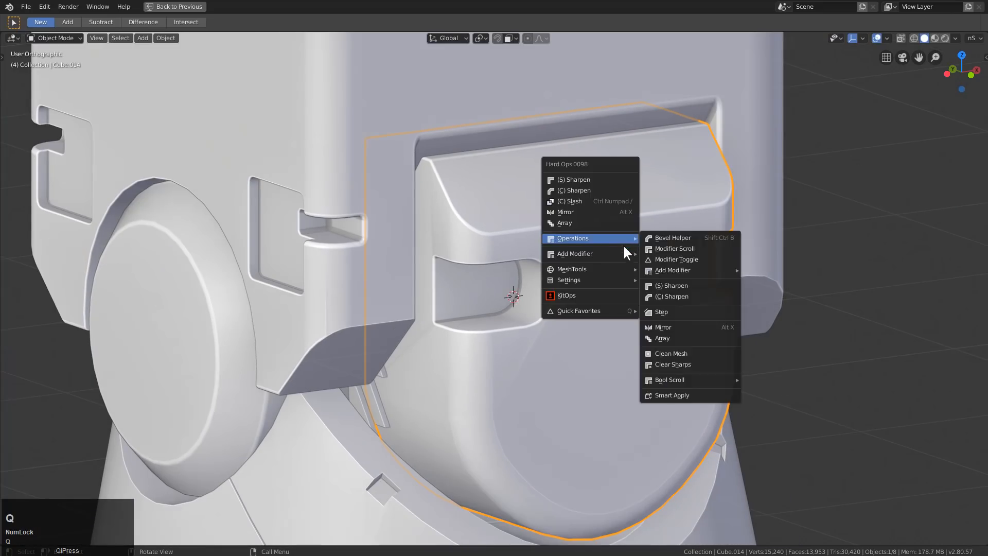
mouse_move(603, 255)
left_click(694, 355)
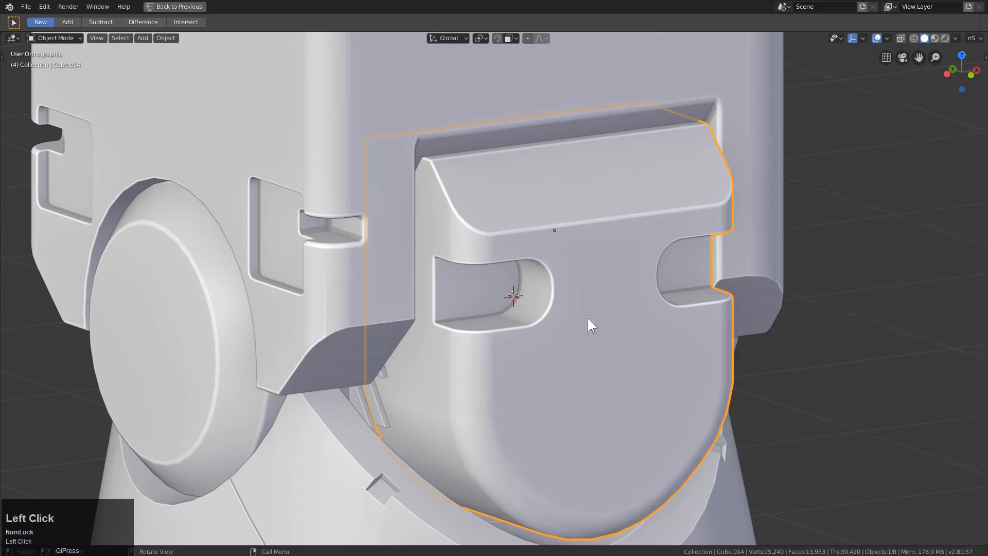
Reveal the boolean cutters and scale down the rounded notch cutter, repositioning it on the knee cap's side edge
middle_click_drag(588, 318, 520, 302)
key("shift+3")
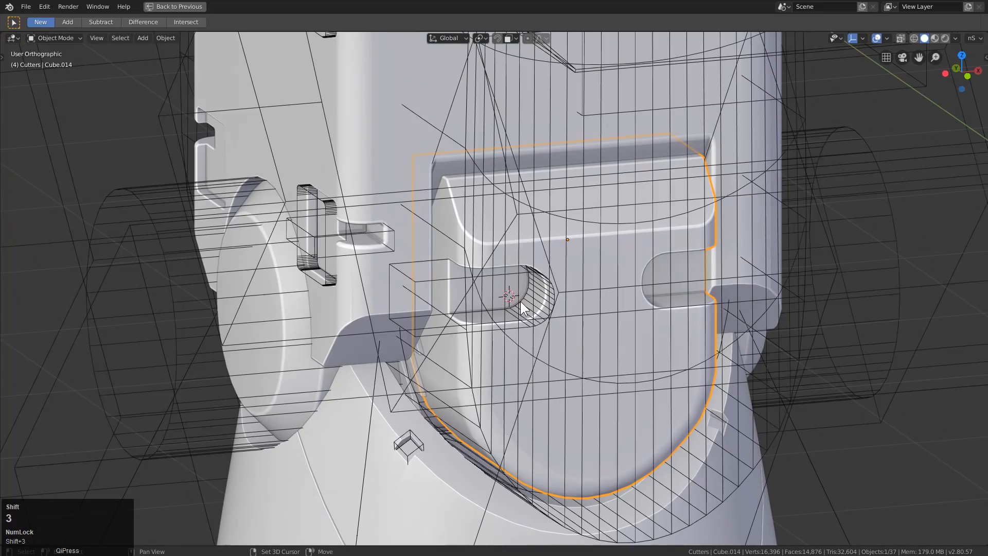
left_click(447, 279)
key("s")
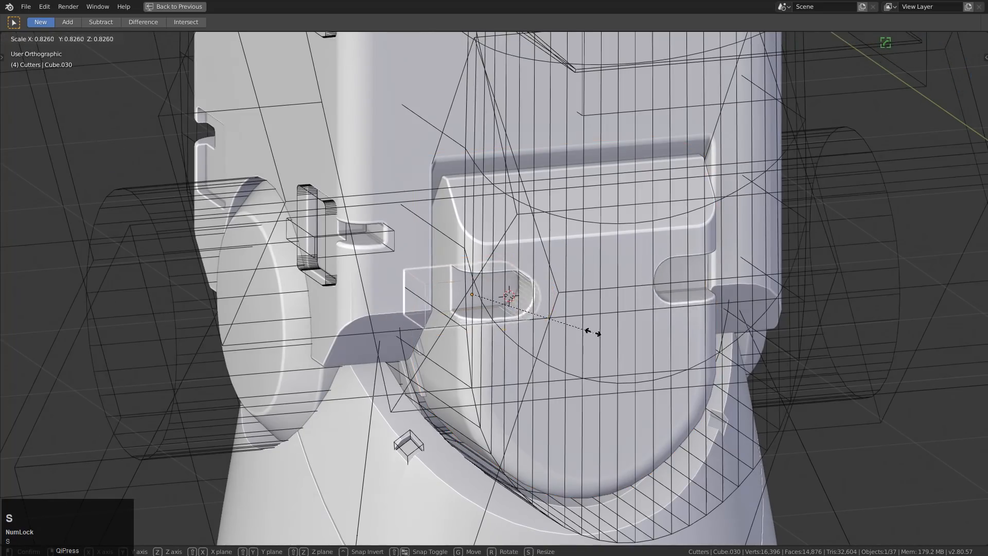
left_click(566, 314)
key("g")
left_click(556, 309)
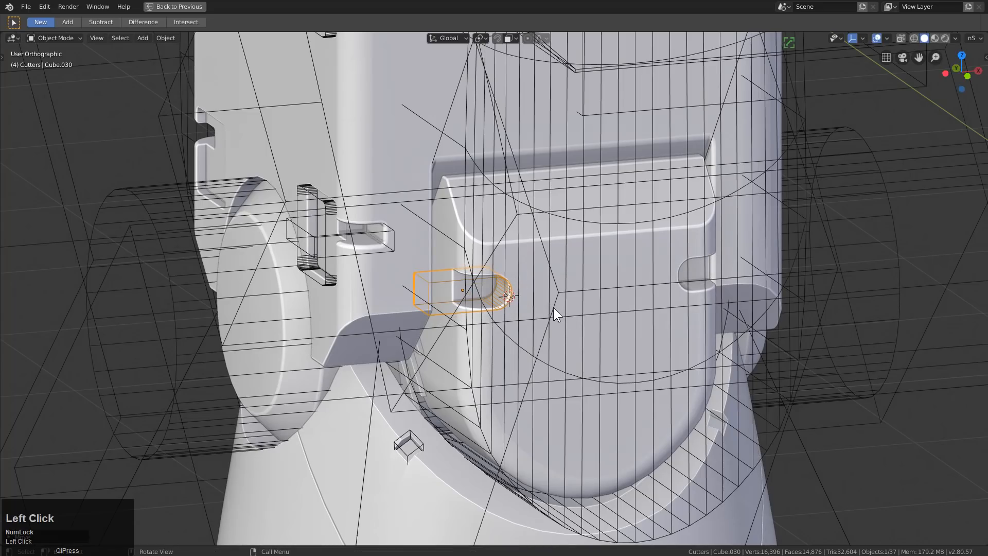
Scale the notch cutter to about 0.75 and shift it on the knee cap's edge, finishing with a slight move along Y
key("KP_1")
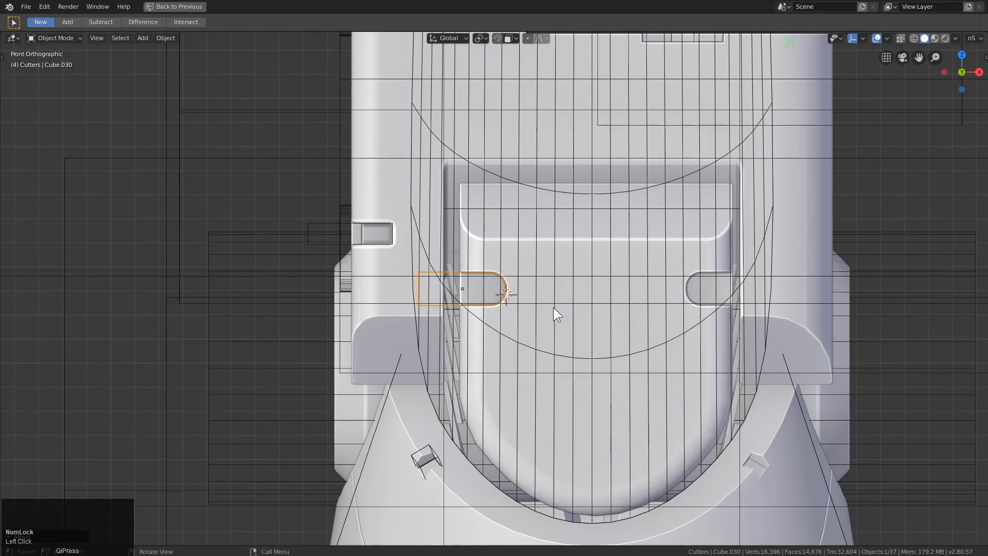
scroll(517, 295, "up", 2)
key("s")
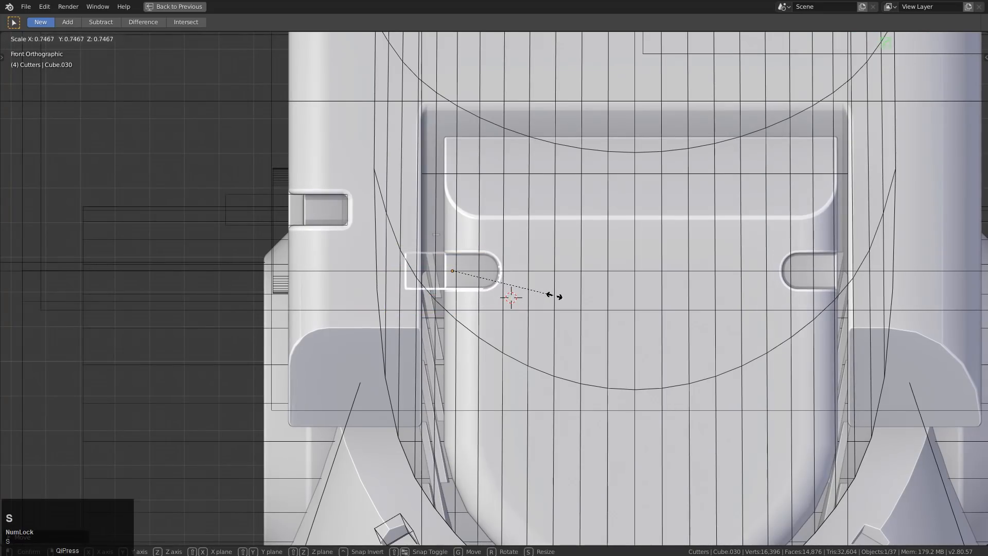
left_click(555, 294)
key("g")
left_click(554, 294)
middle_click_drag(490, 276, 536, 296)
scroll(535, 296, "up", 1)
key("g")
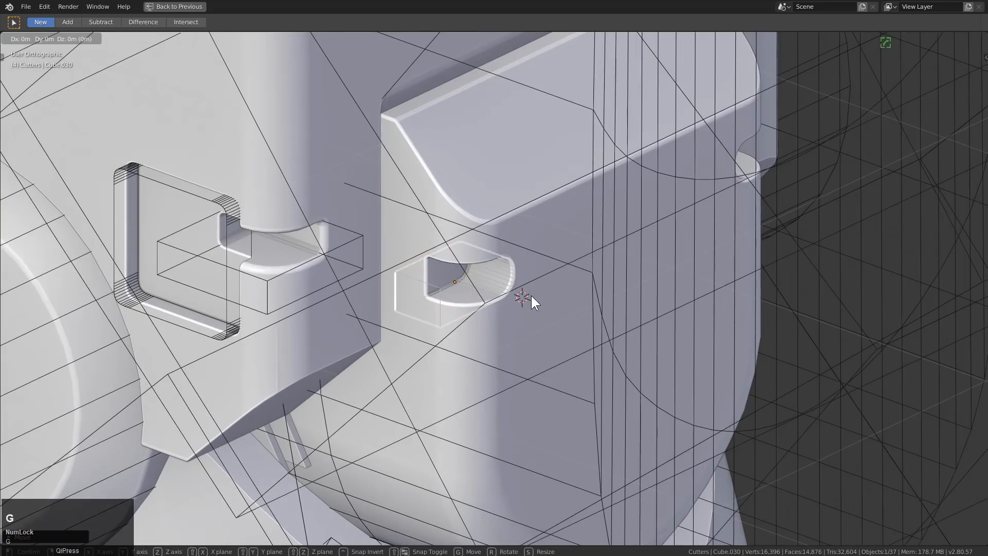
key("y")
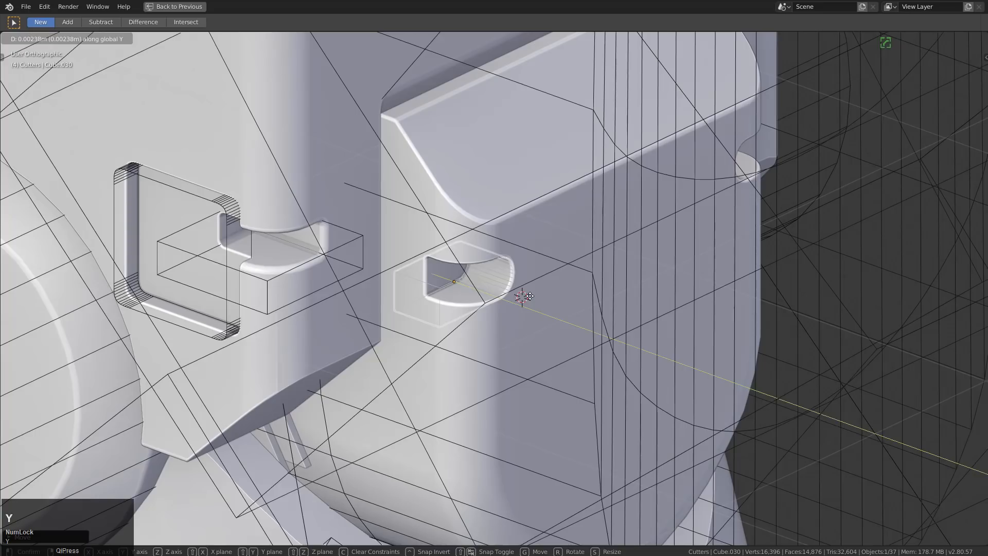
left_click(533, 297)
Array the notch cutter with Hard Ops into two copies offset downward along Z on the knee cap's side
middle_click_drag(541, 301, 514, 285)
scroll(526, 296, "down", 2)
key("Tab")
key("Tab")
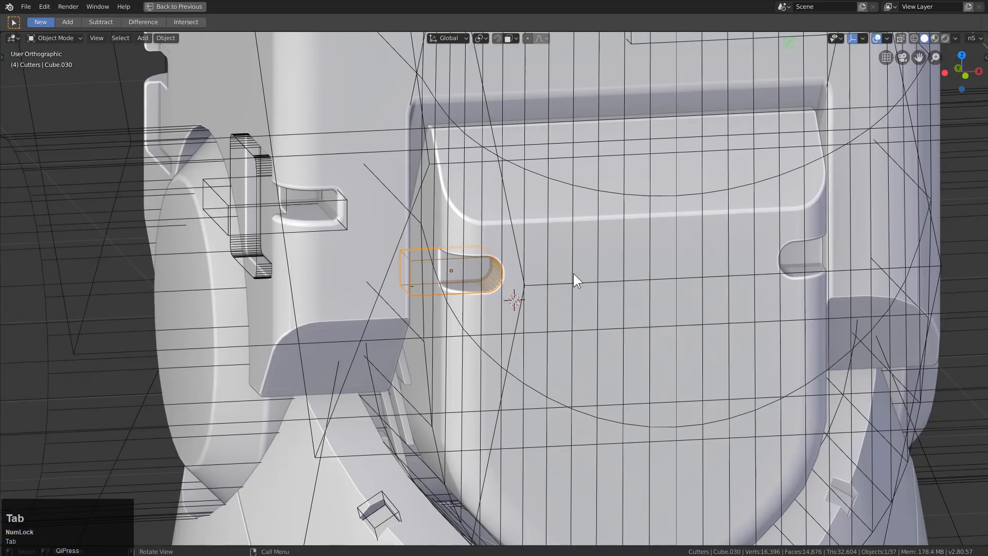
key("q")
left_click(600, 292)
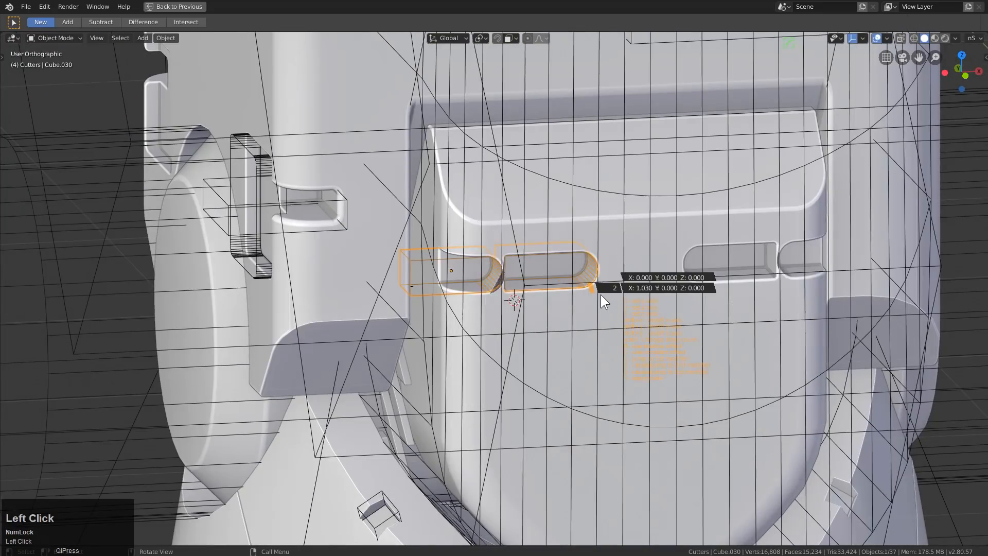
key("x")
key("y")
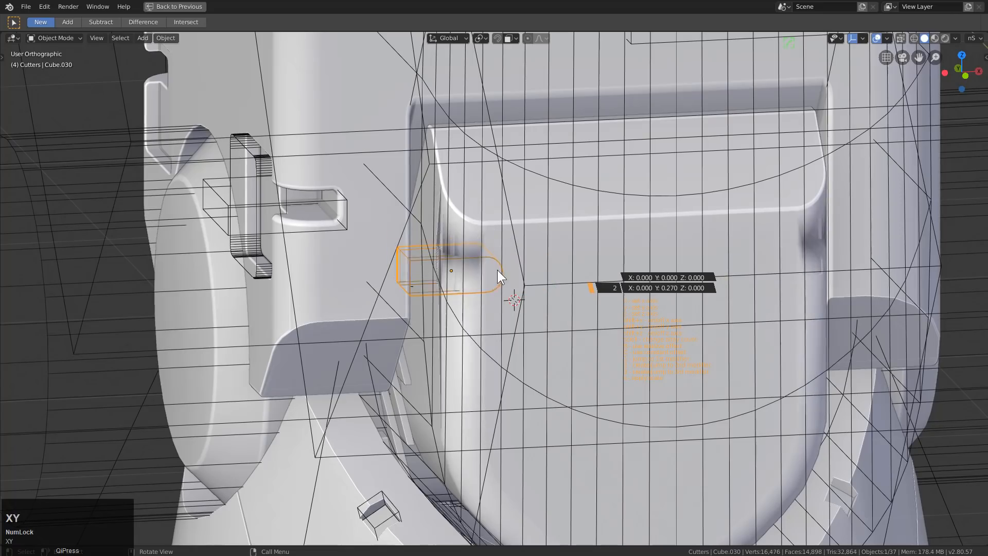
key("z")
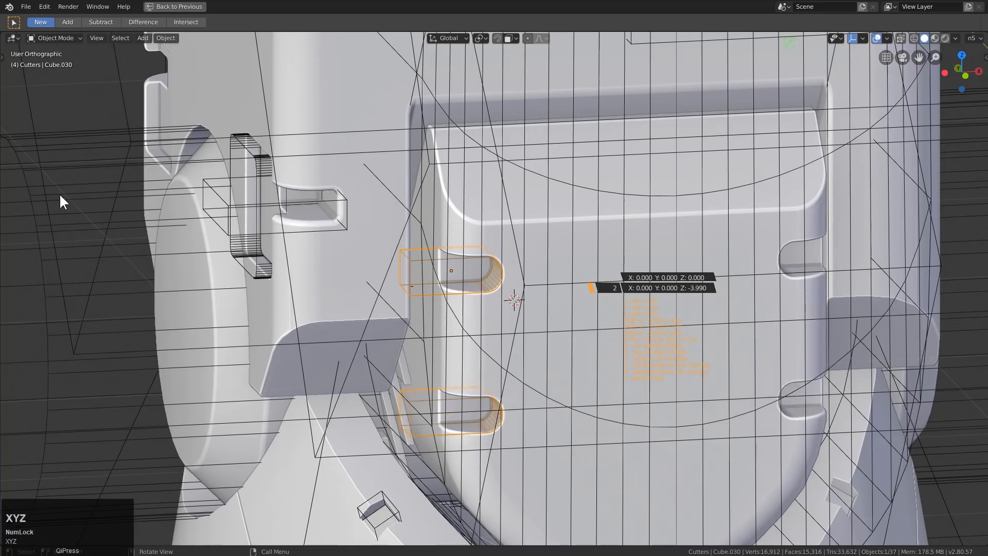
left_click(79, 200)
Place the 3D cursor on the side panel above the upper square recess and add a cylinder there
scroll(546, 259, "down", 3)
middle_click_drag(545, 259, 499, 269)
scroll(534, 264, "down", 2)
scroll(534, 265, "up", 5)
scroll(533, 211, "up", 3)
right_click(539, 205, "shift")
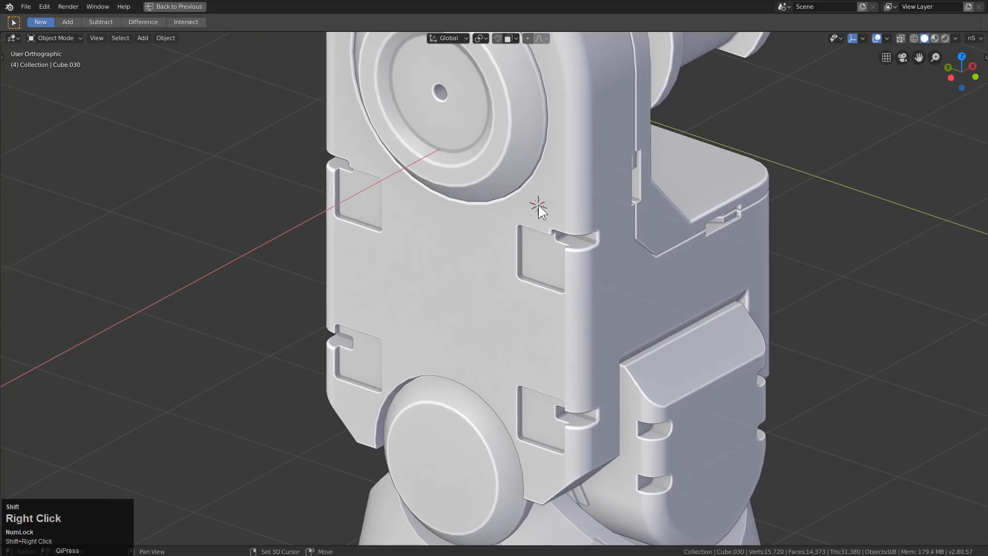
key("shift+a")
mouse_move(538, 205)
left_click(584, 259)
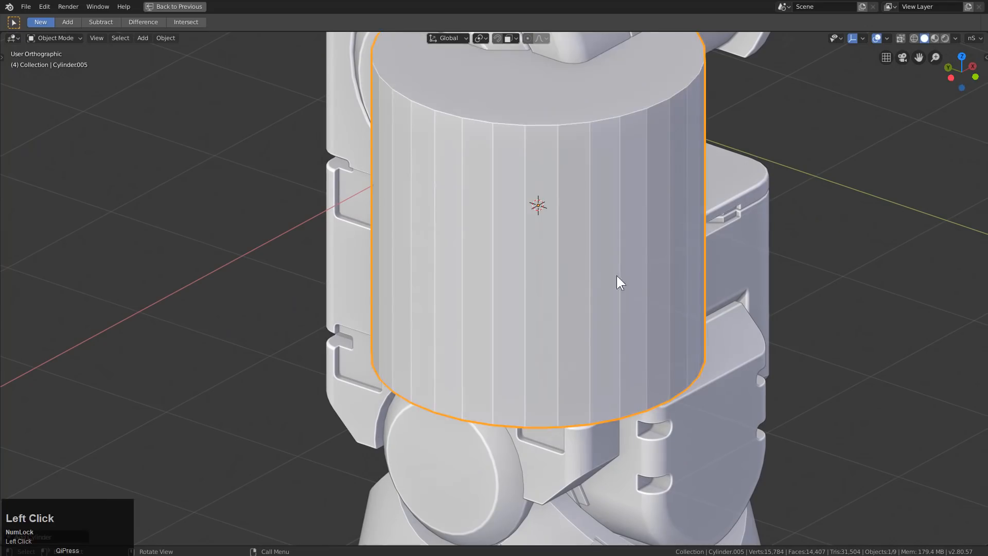
Scale the cylinder down and rotate it 90 degrees about X and 90 degrees about Z
key("s")
left_click(564, 230)
key("r")
key("x")
key("9")
key("0")
key("Return")
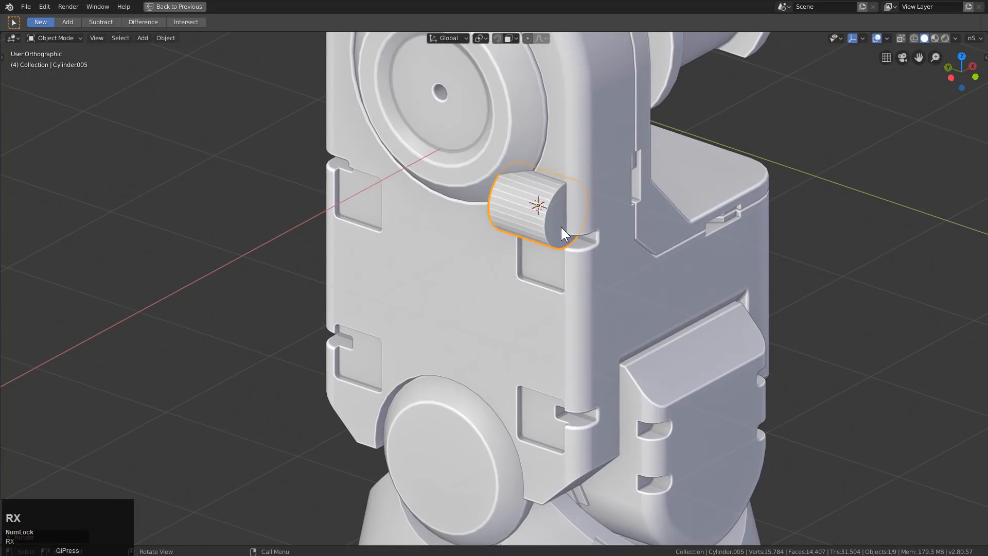
key("r")
key("z")
key("9")
key("0")
key("Return")
right_click(552, 198)
scroll(654, 258, "up", 1)
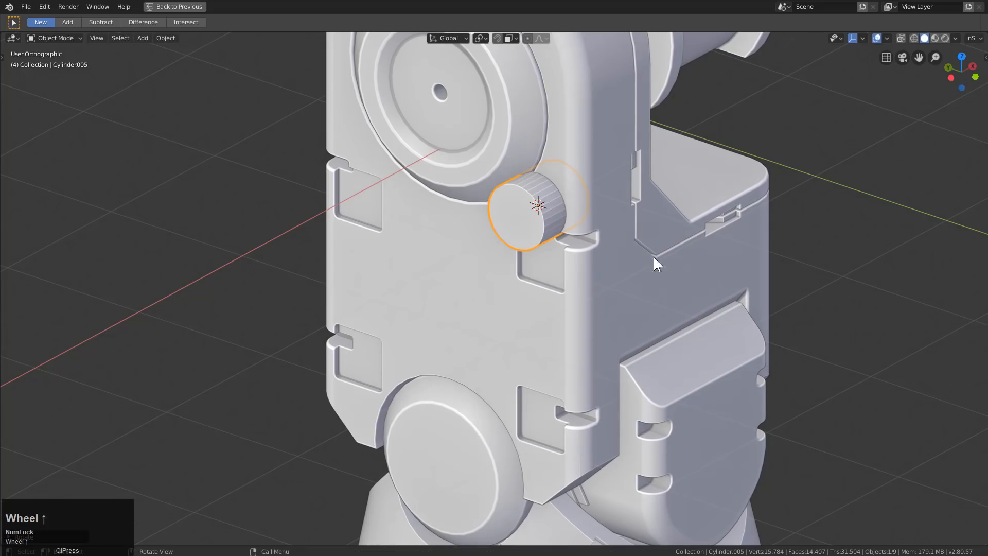
Shrink the cylinder further and position it through the side panel between the round joint disc and the upper recess
key("s")
left_click(573, 228)
key("g")
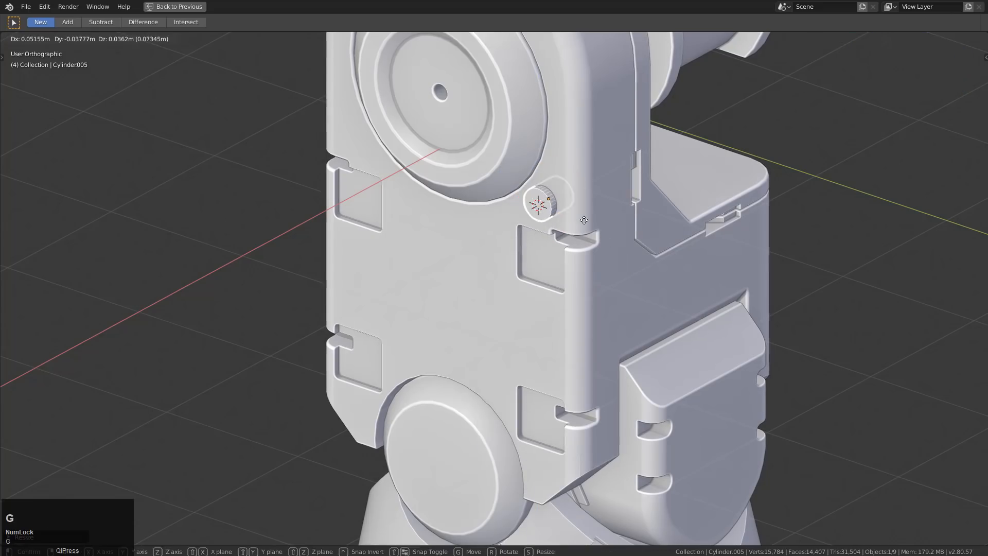
left_click(589, 227)
key("KP_Decimal")
scroll(576, 243, "down", 5)
middle_click_drag(529, 252, 569, 290)
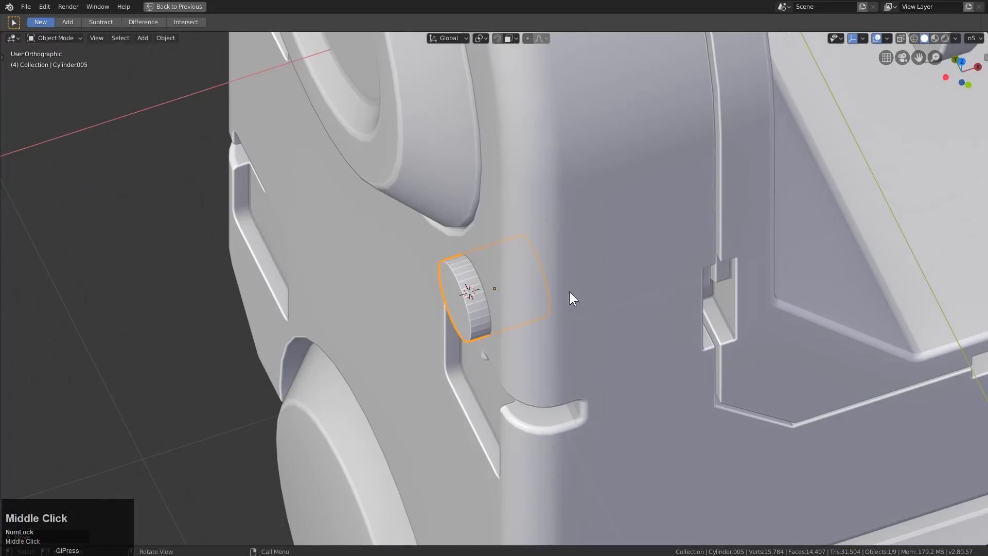
key("g")
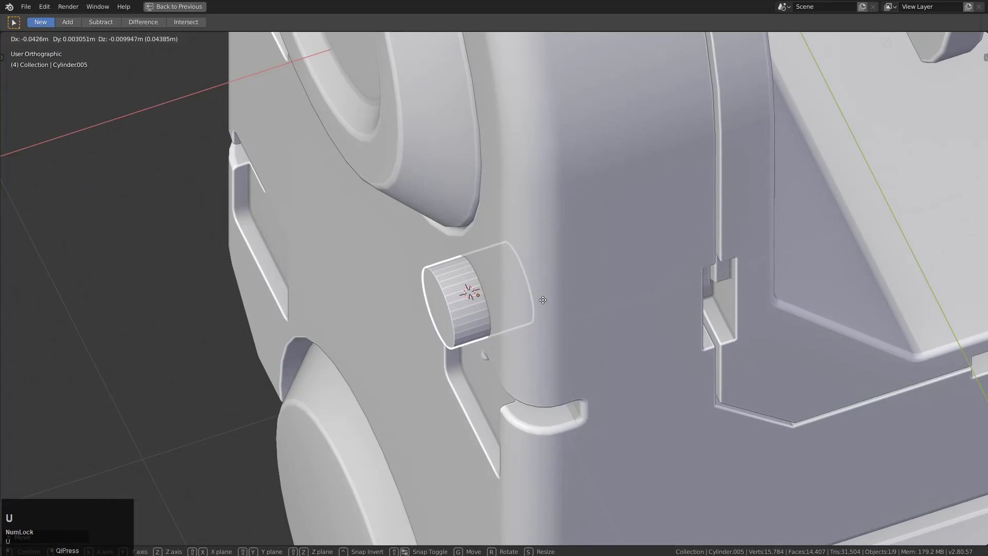
left_click(530, 292)
middle_click_drag(528, 285, 561, 264)
left_click_drag(561, 264, 563, 262)
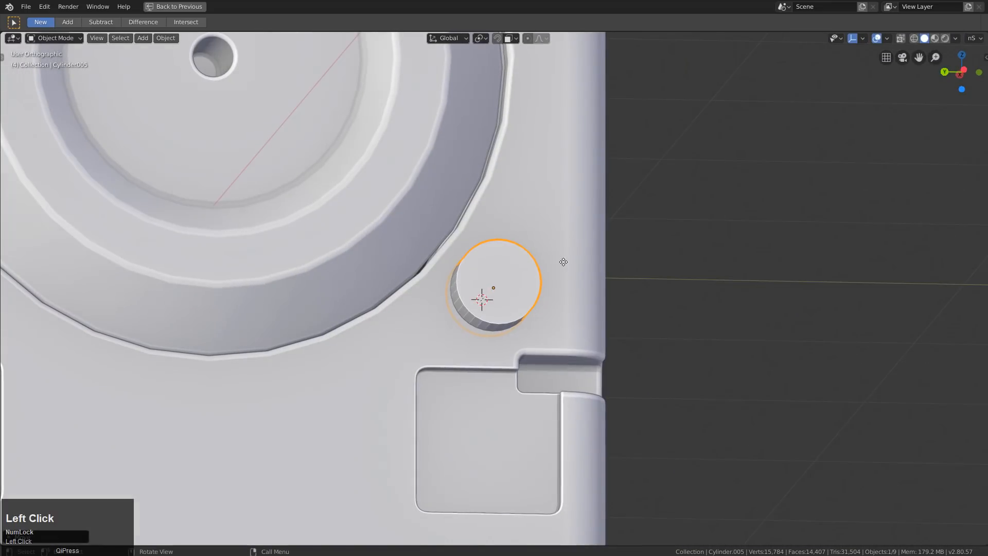
Subtract the cylinder from the side panel with a Hard Ops Difference boolean
left_click(579, 200, "shift")
key("q")
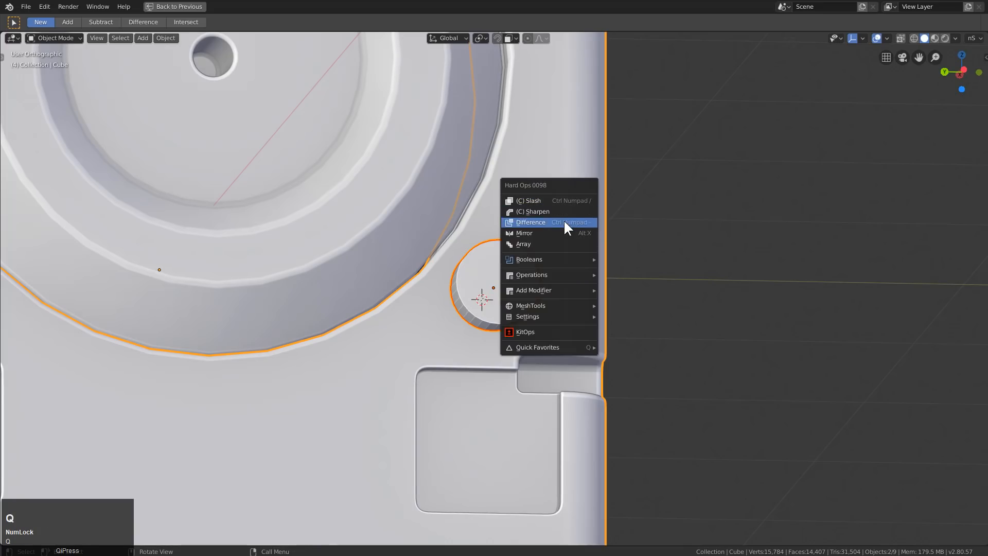
left_click(562, 222)
Reveal the cutters, adjust the round hole's depth by moving its cylinder cutter along X, and hide the cutters
middle_click_drag(547, 255, 493, 253)
key("shift+3")
left_click(496, 273)
key("g")
key("x")
left_click(509, 299)
scroll(512, 298, "down", 7)
scroll(493, 253, "down", 2)
key("shift+3")
scroll(527, 302, "down", 1)
middle_click_drag(528, 302, 509, 290, "shift")
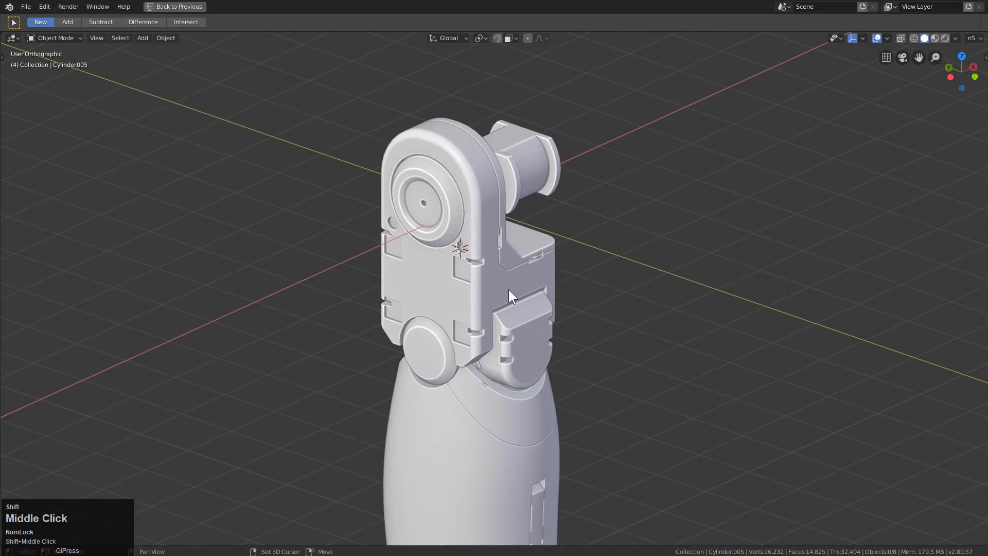
Reveal the cutters, scale the cylinder cutter to about 0.73 and move it along X in the side panel
key("shift+3")
scroll(391, 199, "up", 4)
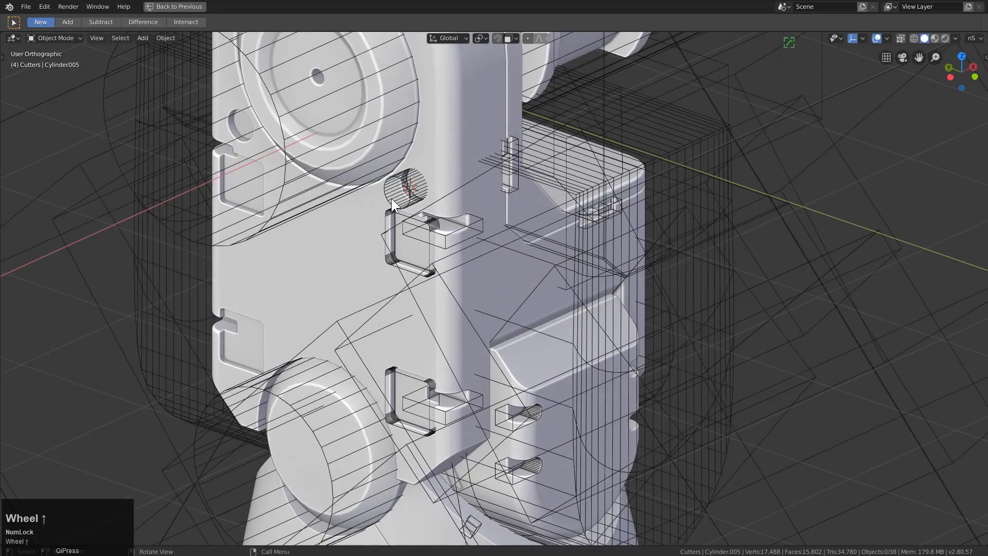
left_click(390, 196)
key("s")
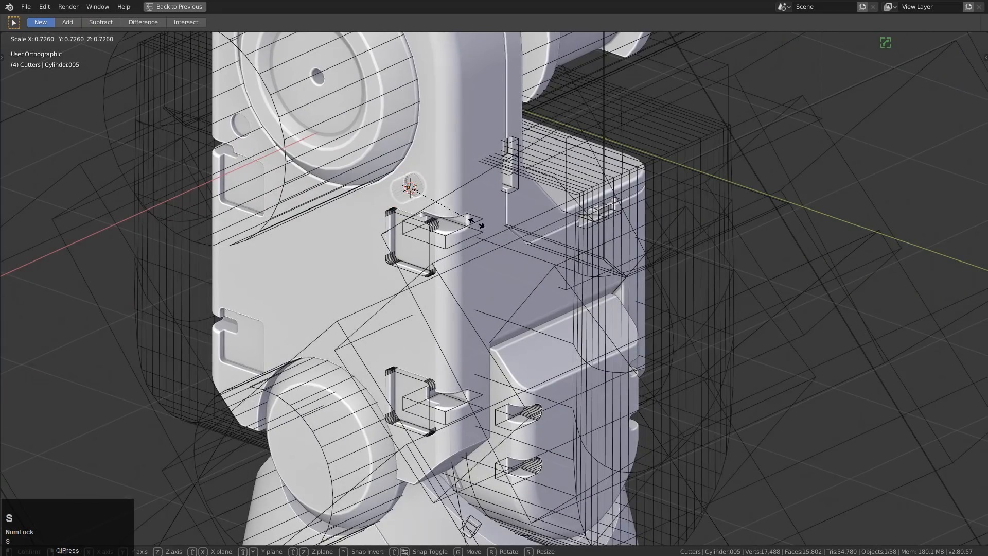
left_click(474, 218)
key("g")
key("x")
left_click(471, 218)
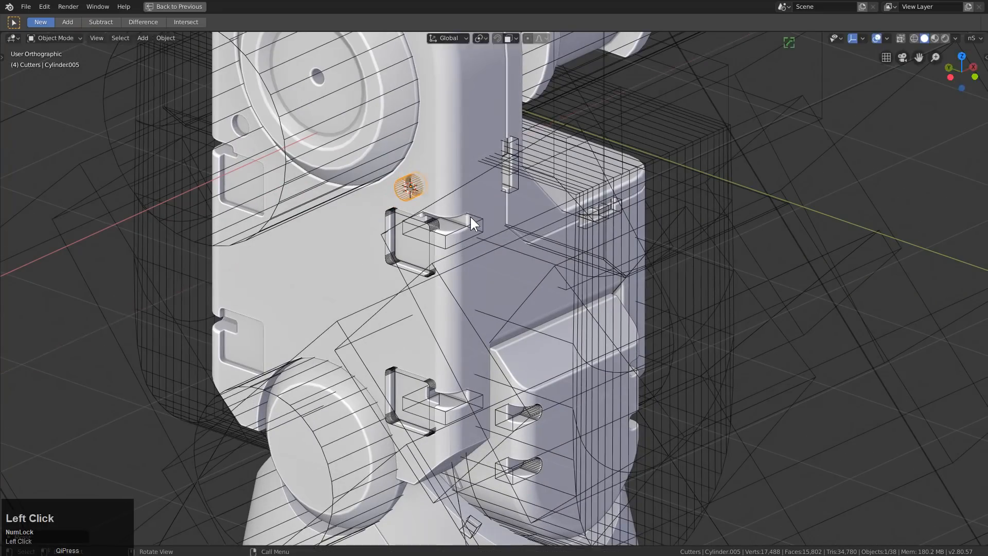
Duplicate the cylinder cutter in front view and move the copy down beside the leg, level with the knee cap
scroll(470, 221, "down", 3)
key("KP_1")
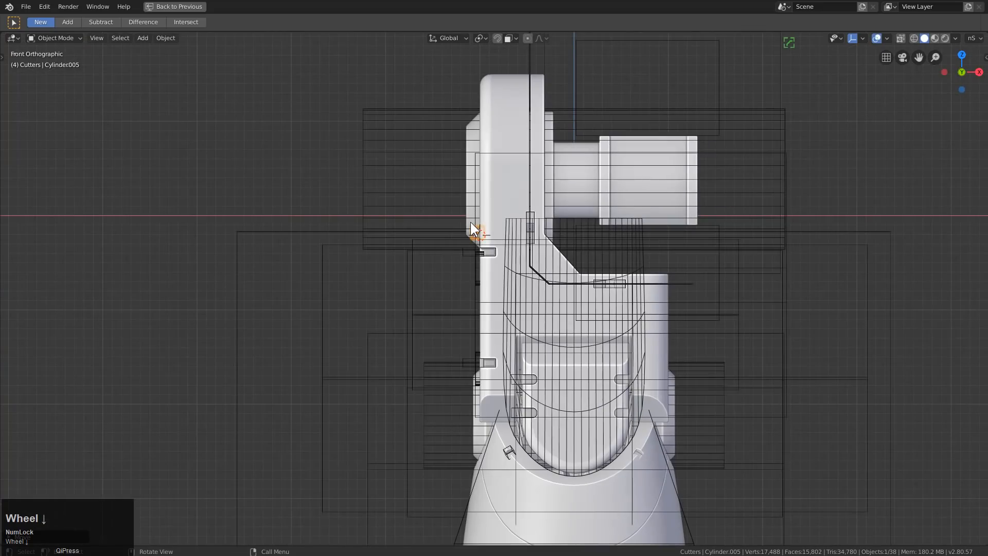
key("shift+d")
middle_click(484, 240)
middle_click_drag(484, 240, 438, 304)
left_click(426, 266)
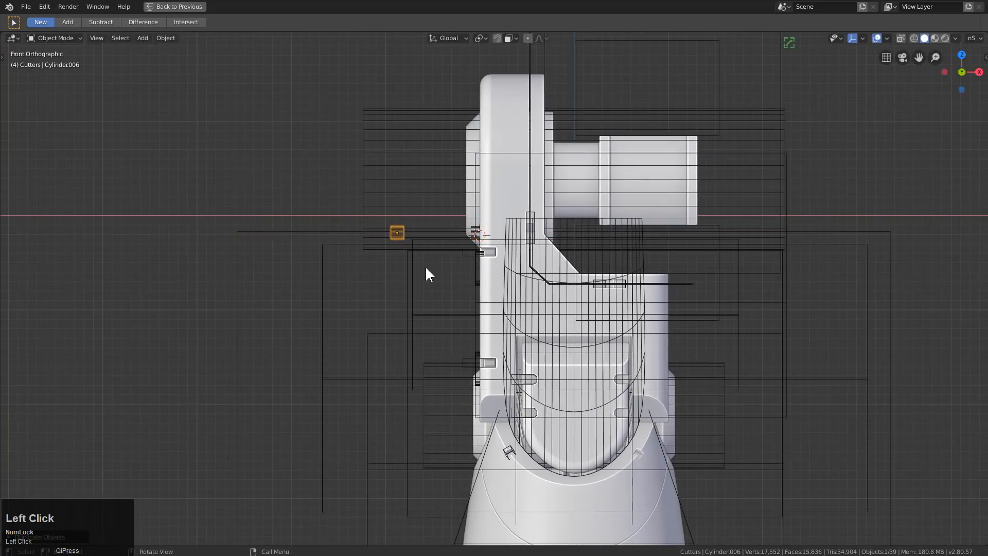
key("g")
left_click(477, 410)
Move the duplicated cylinder from beside the leg onto the knee cap's front in front view
middle_click_drag(474, 345, 453, 275, "shift")
key("ctrl+grave")
key("Escape")
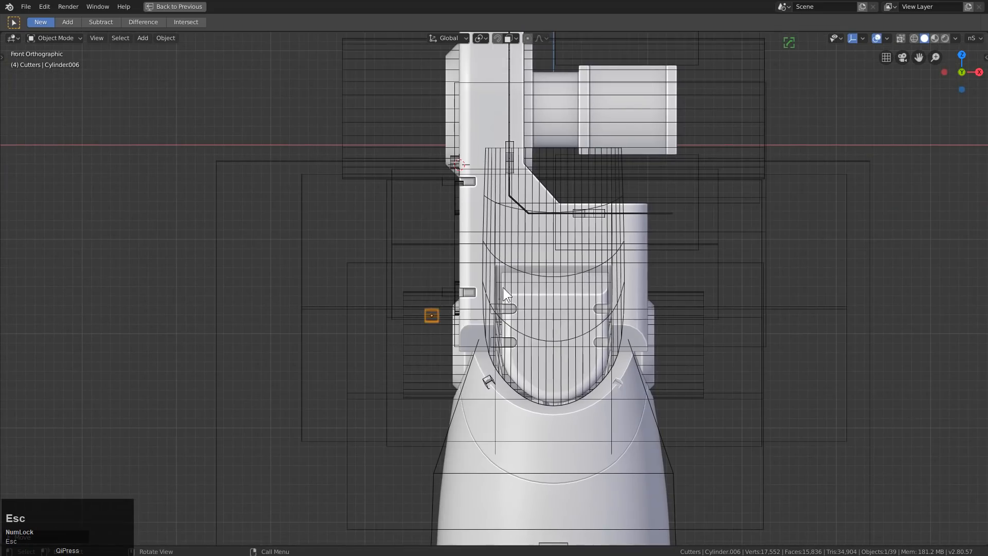
scroll(479, 227, "up", 2)
middle_click_drag(517, 314, 421, 226, "shift")
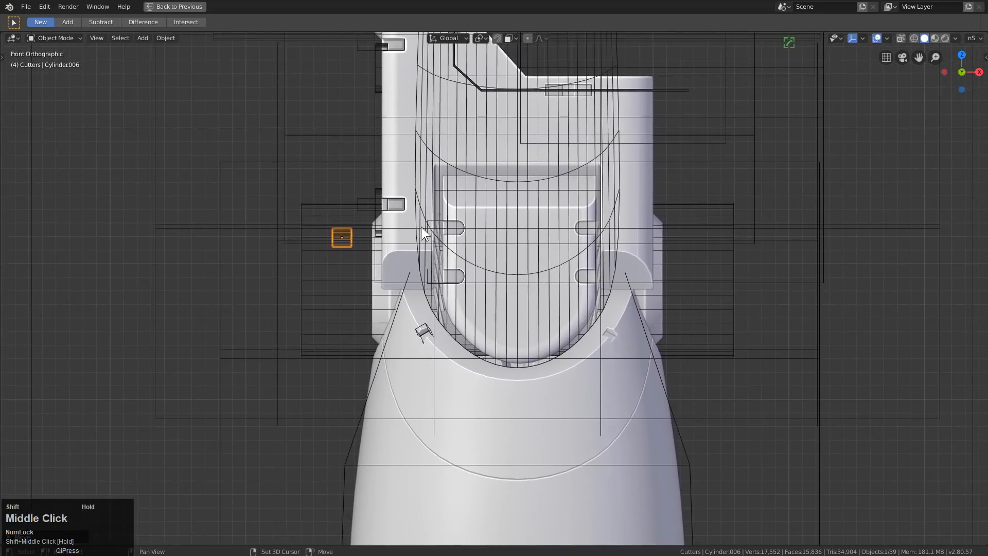
scroll(422, 190, "up", 3)
key("g")
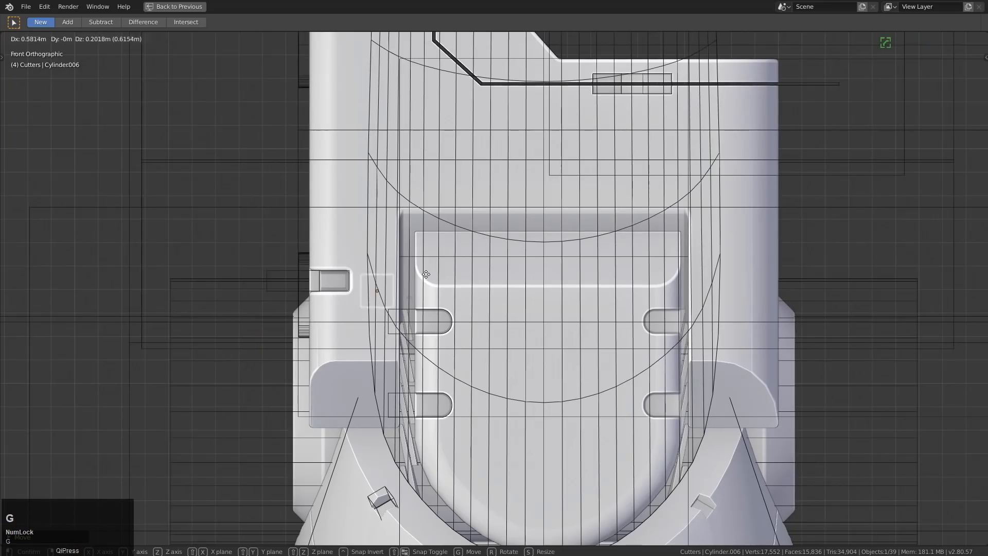
left_click(479, 259)
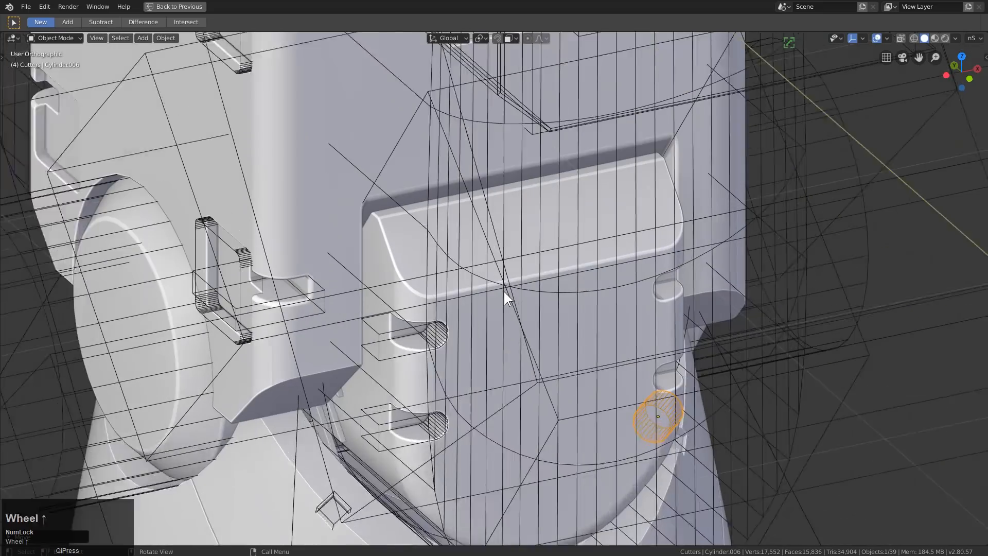
Move the selected small cylinder cutter from Cutters into Collection and show only that collection
scroll(505, 292, "up", 1)
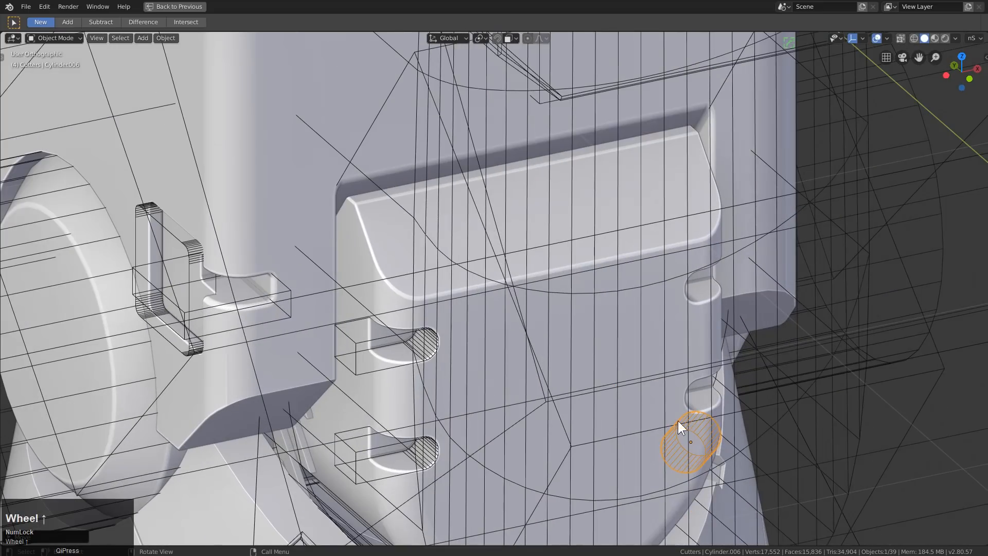
key("m")
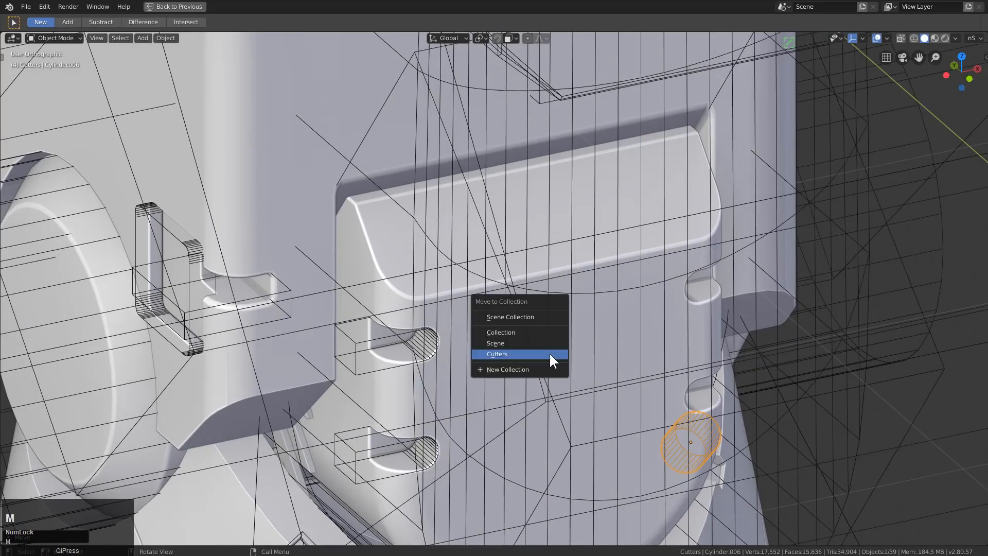
key("2")
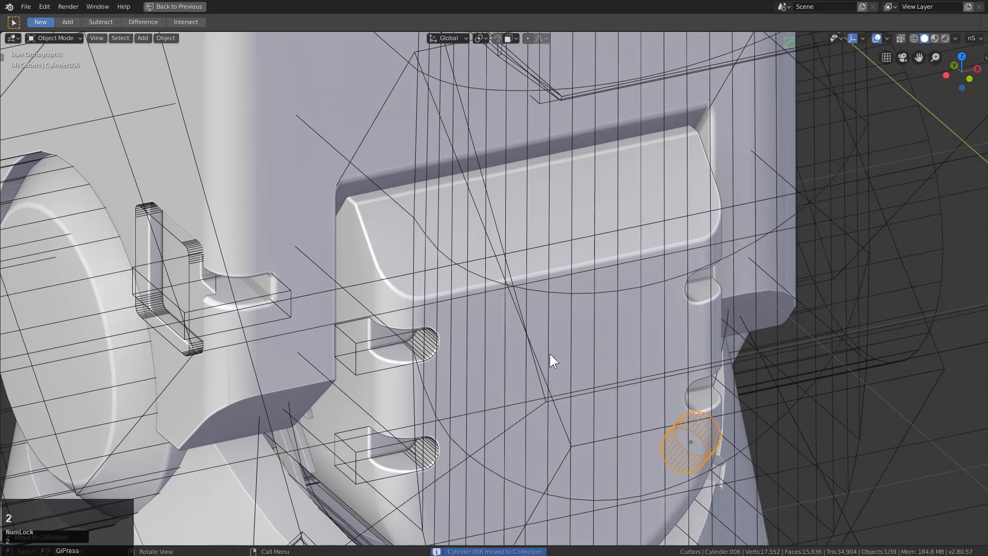
key("2")
key("1")
scroll(586, 339, "down", 1)
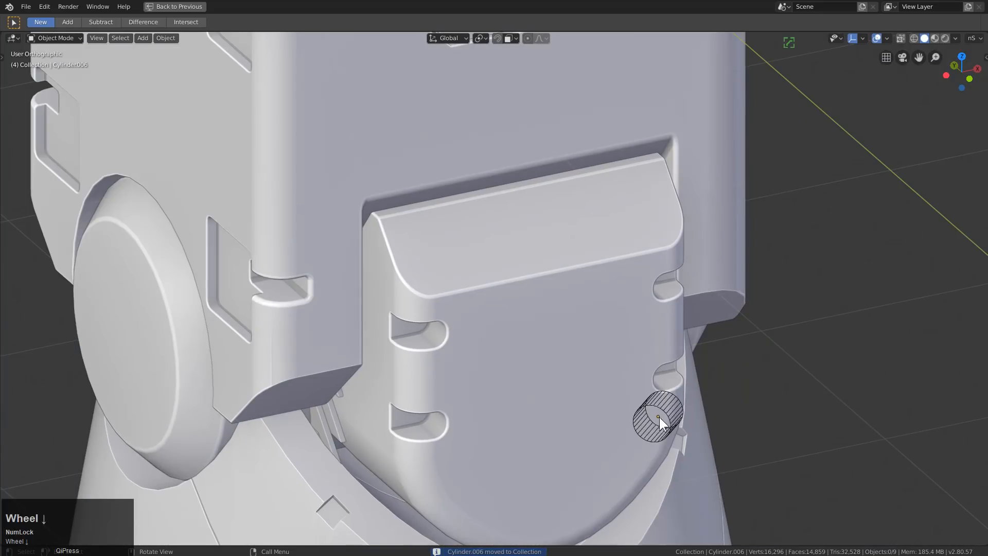
Select the small cylinder and snap it onto the sloped top face of the knee block, near its left end
left_click(661, 419)
key("g")
left_click(438, 247)
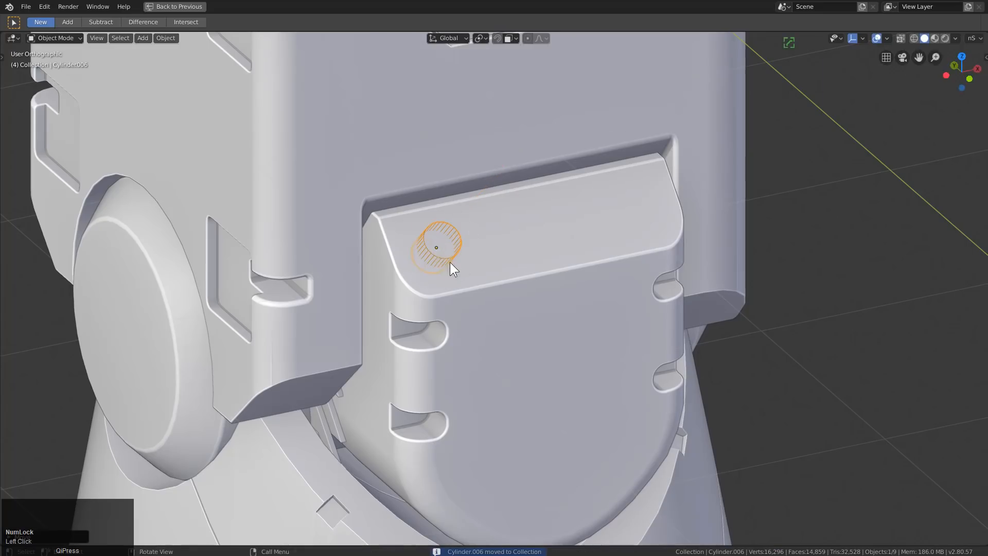
scroll(525, 261, "down", 5)
scroll(530, 276, "down", 3)
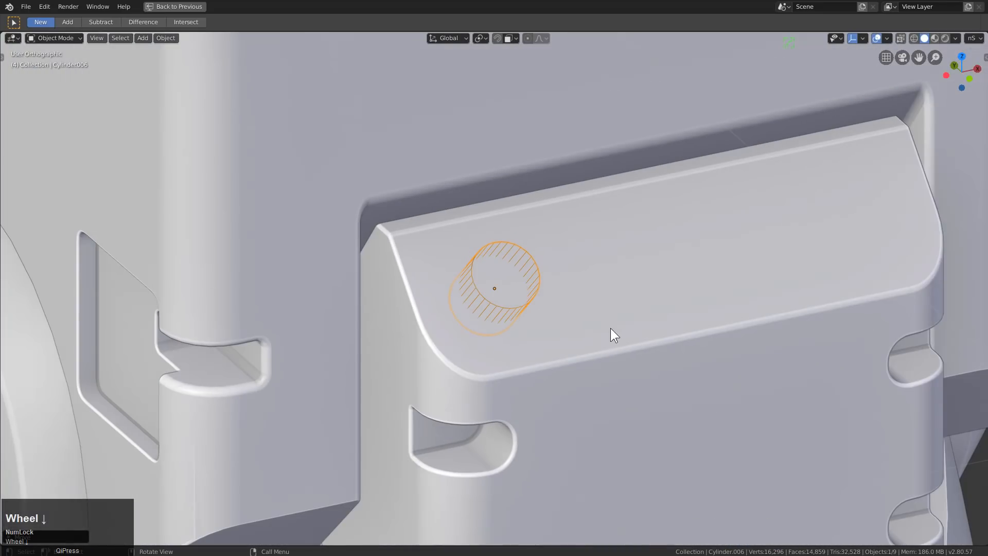
Subtract the cylinder from the knee block with a Boolean difference to cut round holes in the sloped face
left_click(634, 309)
key("q")
left_click(631, 306)
middle_click_drag(535, 277, 523, 271)
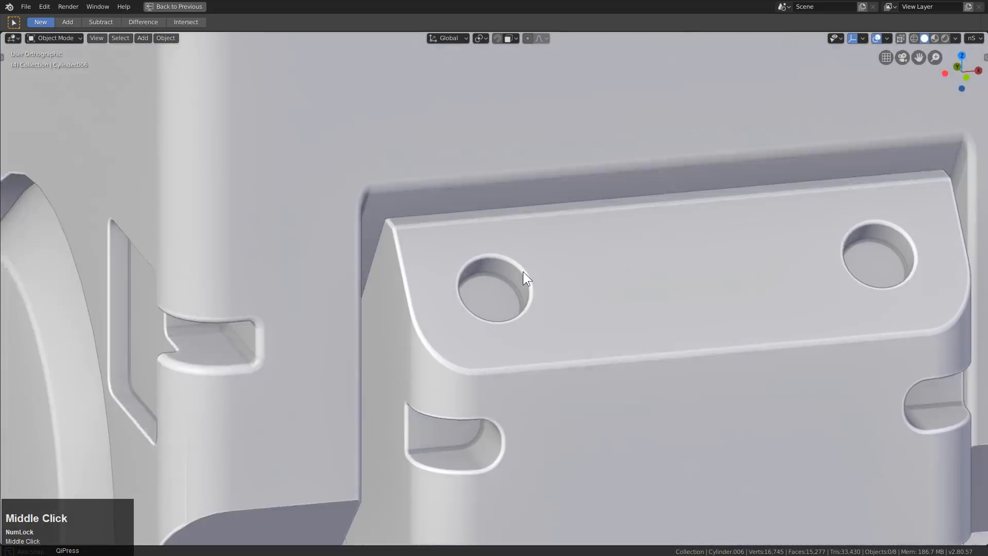
Show the Cutters collection alongside the model and select the cylinder cutter in the sloped face's left hole
scroll(523, 272, "down", 2)
key("shift+3")
scroll(514, 290, "down", 1)
left_click(514, 290)
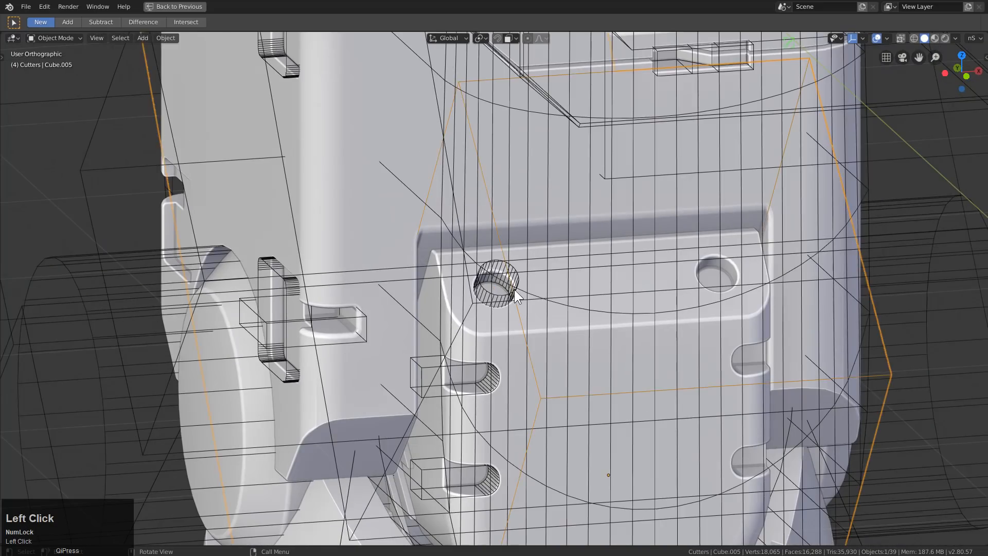
left_click(510, 293)
Duplicate the cylinder cutter and place the copy on the upper front of the shin below the knee block
middle_click_drag(511, 293, 618, 319)
scroll(498, 224, "down", 3)
middle_click_drag(618, 319, 560, 206, "shift")
scroll(511, 314, "down", 2)
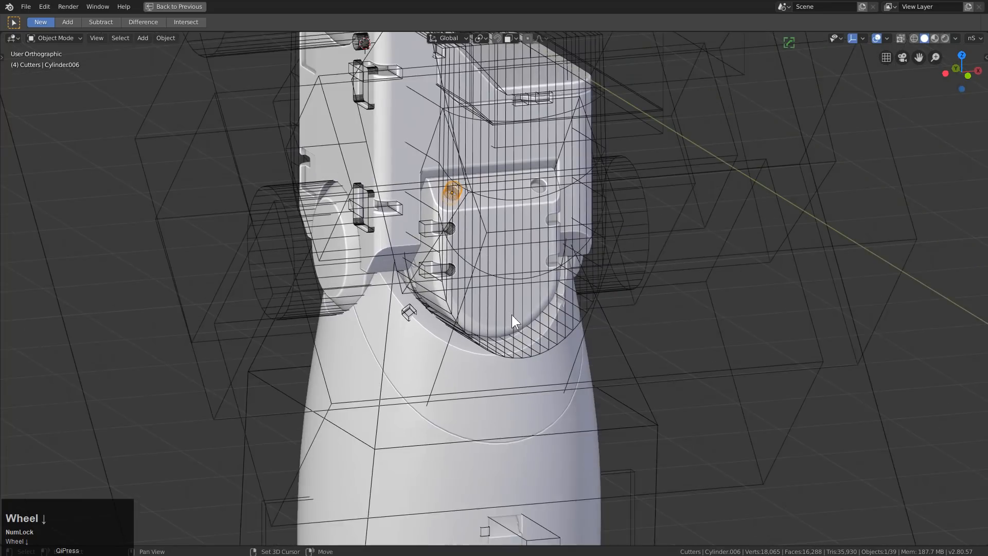
middle_click_drag(511, 314, 465, 169, "shift")
key("shift+d")
left_click(473, 344)
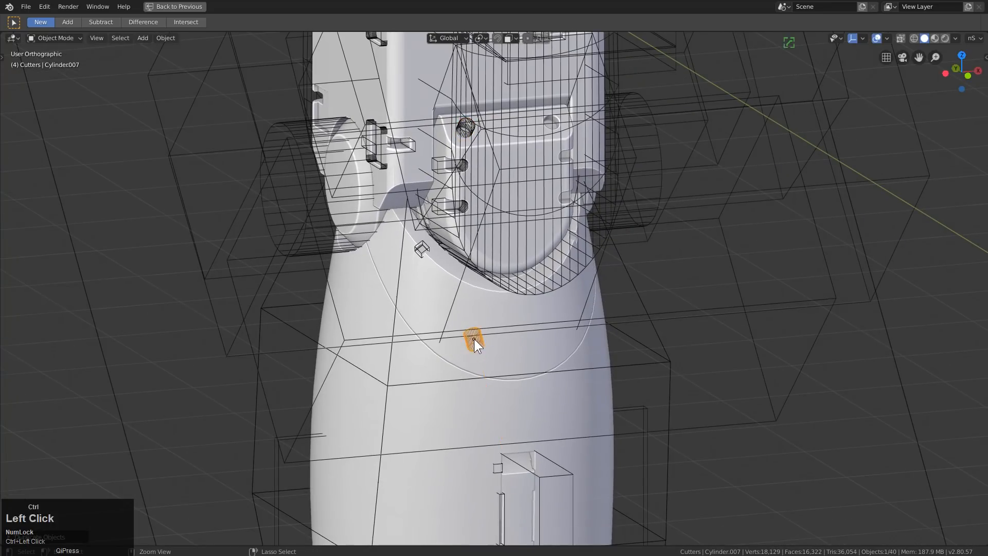
middle_click_drag(475, 339, 511, 332)
key("g")
left_click(471, 330)
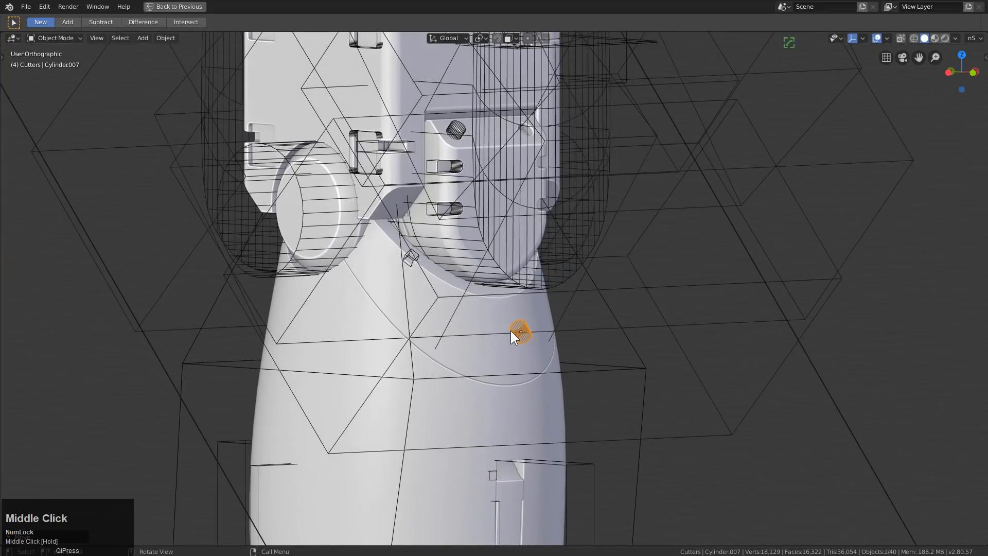
Isolate the Cutters collection, move the duplicated cylinder to the Scene Collection, and switch back to showing the model collection
key("1")
key("3")
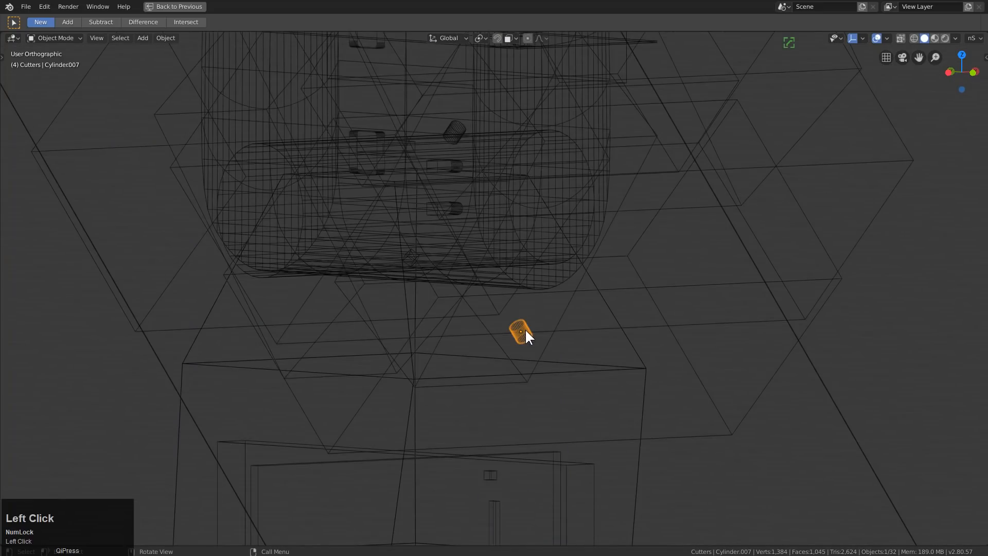
key("m")
key("1")
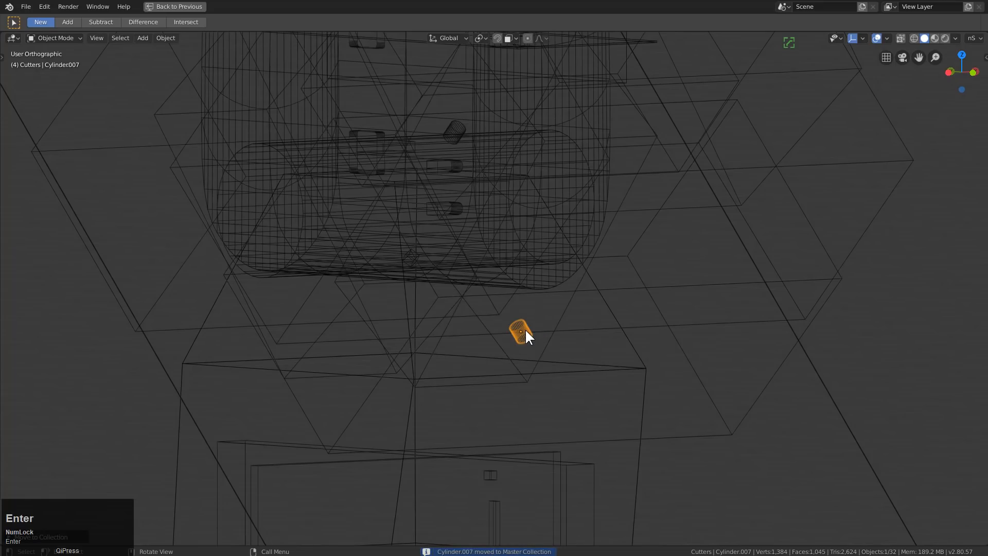
key("1")
Snap the duplicated cylinder to the shin surface, centred on the left part of the curved seam line
key("g")
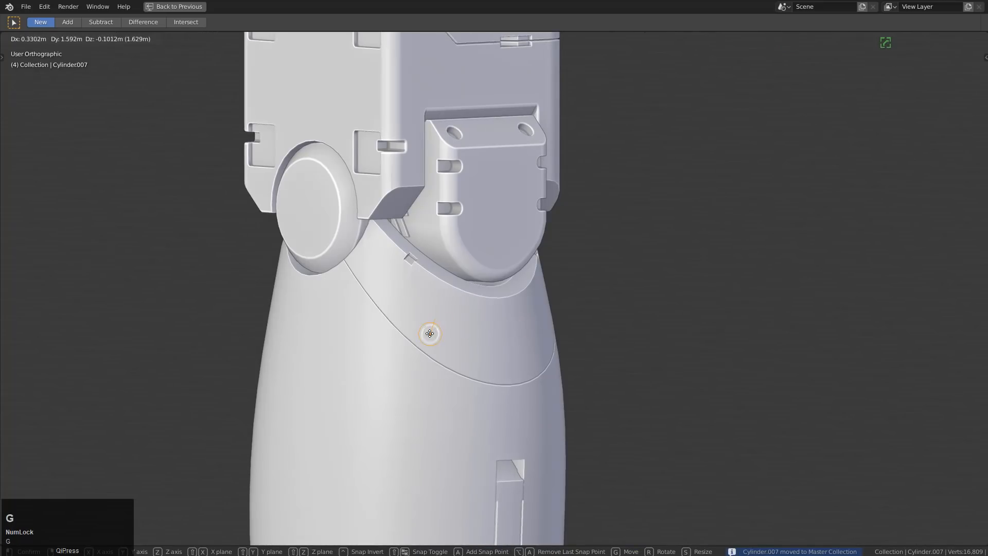
left_click(454, 349)
key("KP_Decimal")
scroll(515, 340, "down", 5)
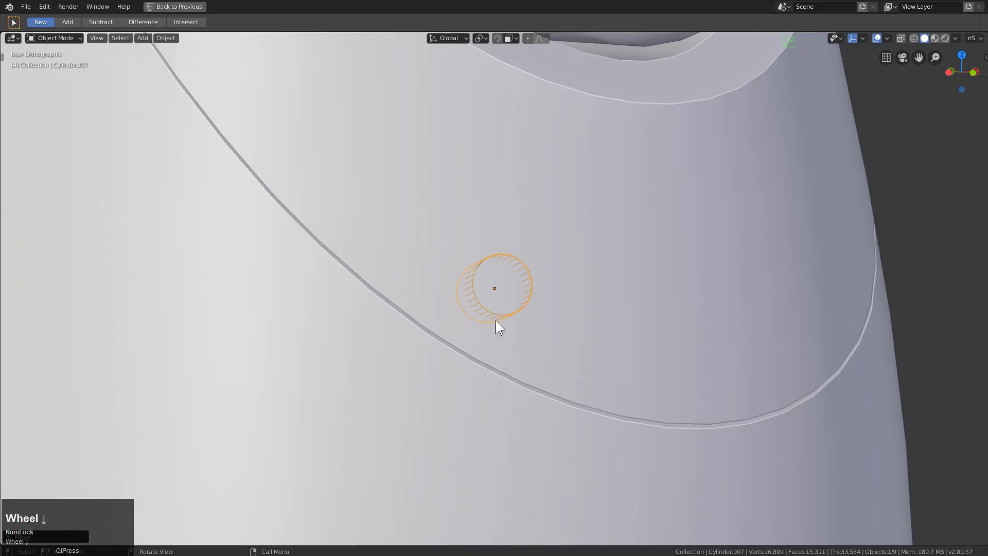
middle_click_drag(496, 326, 517, 294)
key("g")
key("ctrl")
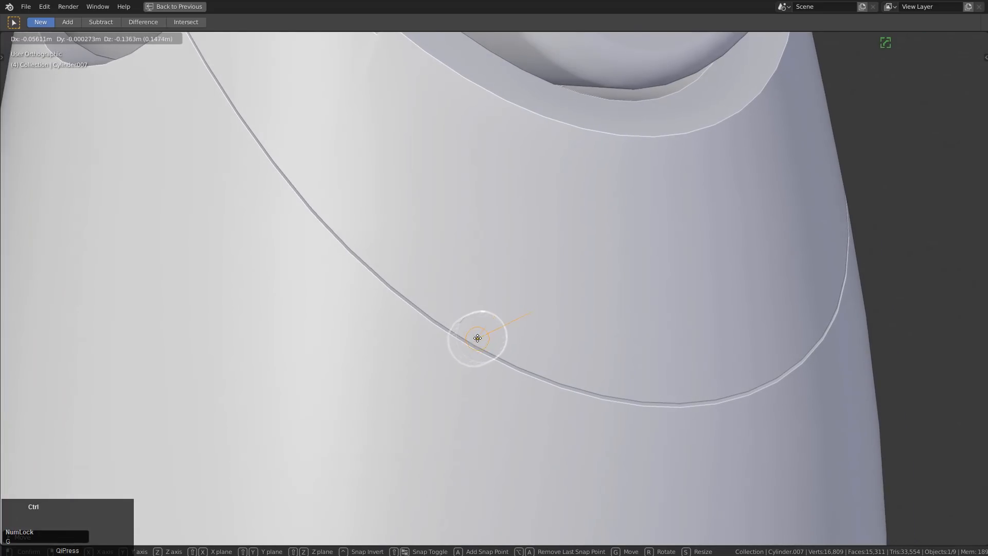
left_click(478, 338)
middle_click_drag(498, 340, 495, 344)
key("g")
left_click(469, 345)
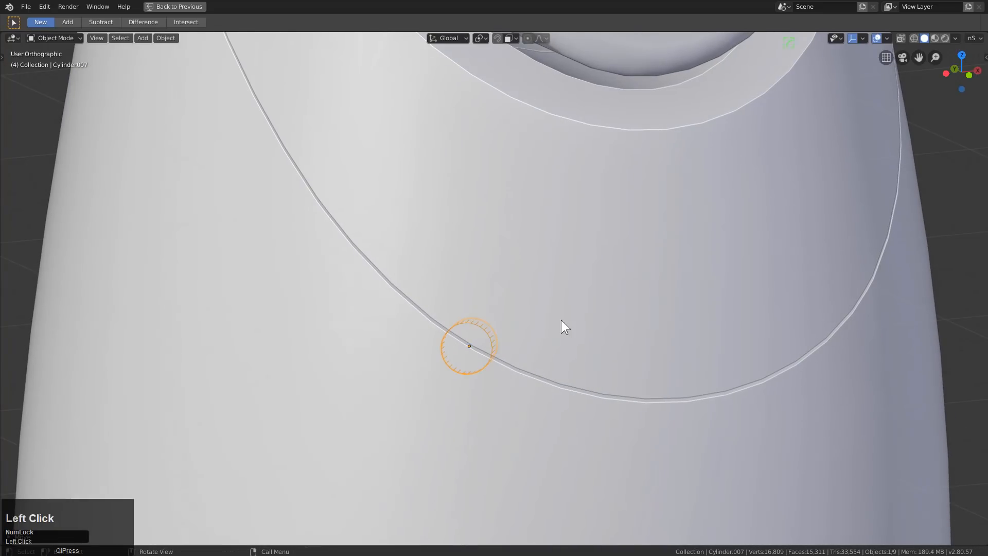
Subtract the cylinder from the shin with a Boolean difference, keeping the cutter selected
left_click(563, 318, "shift")
key("q")
left_click(564, 318)
middle_click_drag(527, 333, 494, 327)
scroll(517, 319, "down", 3)
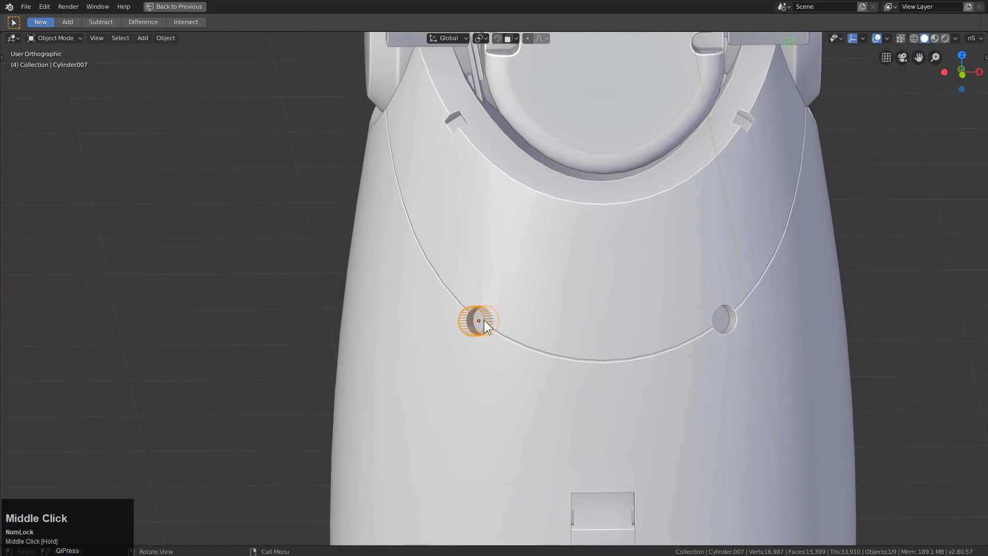
Shift the shin's cylinder cutter inward off the seam line and re-angle it
scroll(484, 320, "up", 2)
key("g")
key("r")
key("r")
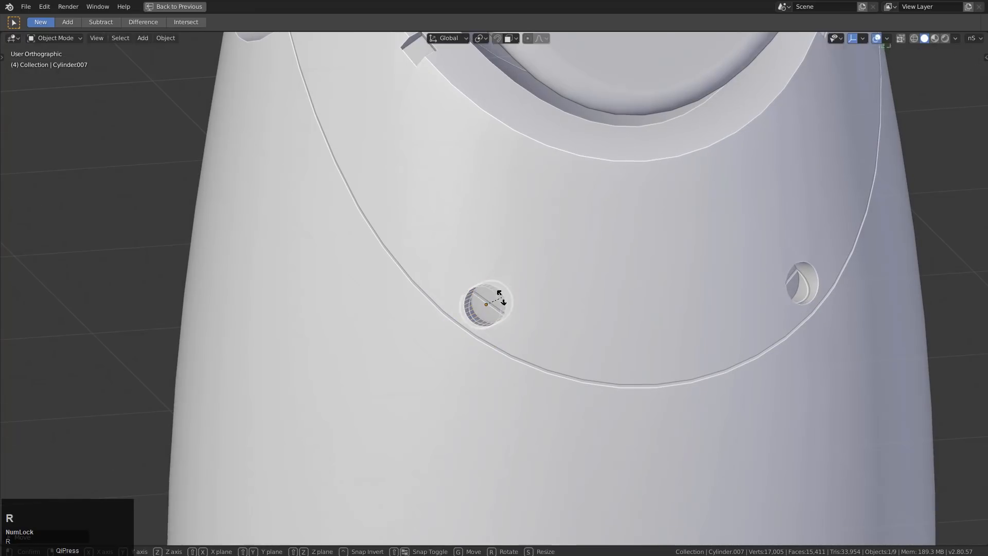
Slide the cylinder cutter along its local Z axis to make the shin hole shallower
scroll(536, 311, "up", 2)
key("g")
key("z")
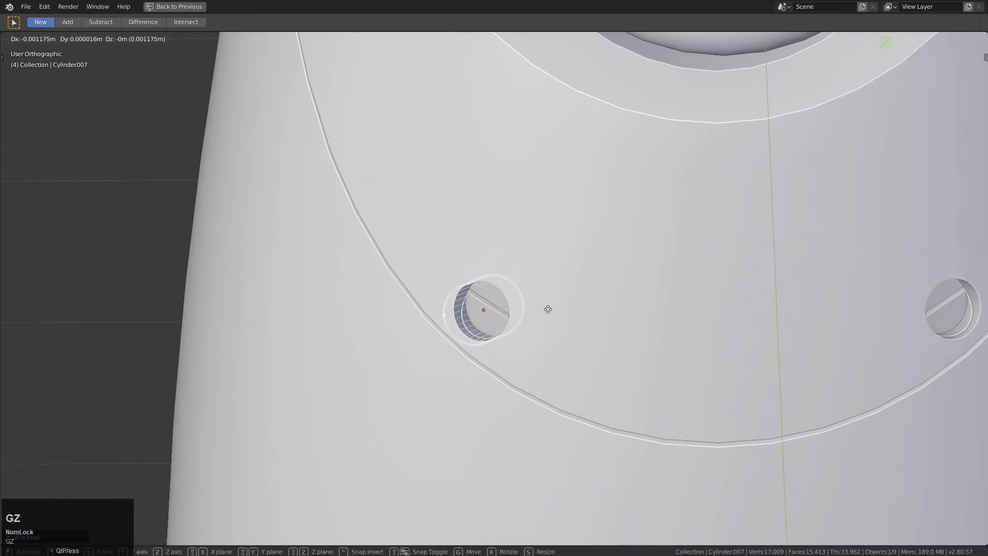
key("z")
left_click(540, 316)
middle_click_drag(524, 317, 548, 296)
scroll(526, 299, "down", 2)
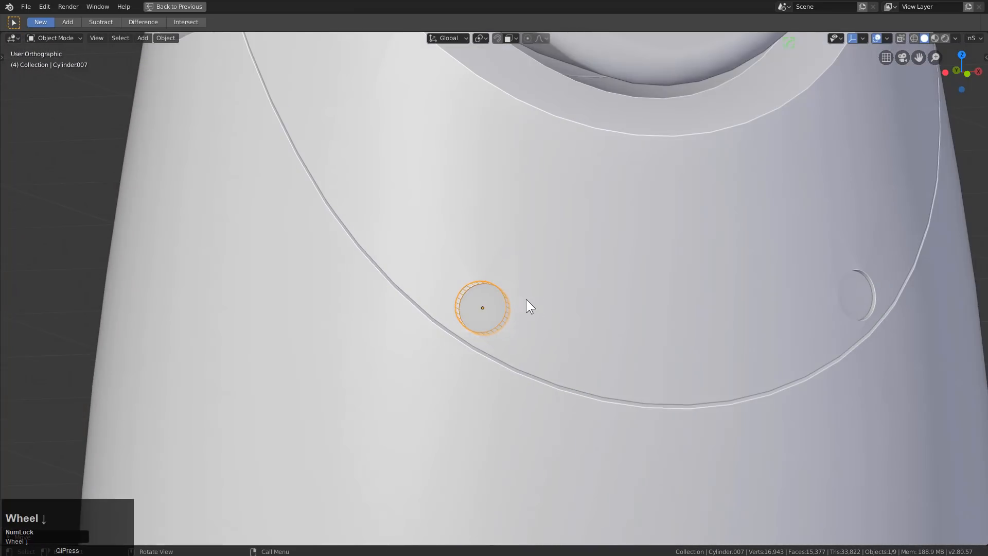
Clear the cylinder cutter's rotation so it stands upright and raise it along the Z axis
key("alt+r")
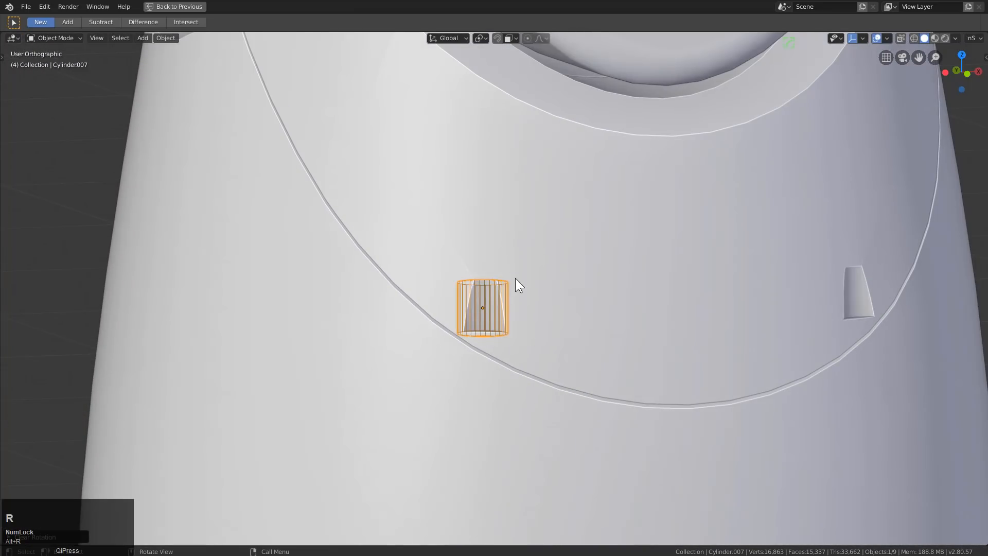
scroll(520, 288, "down", 3)
key("g")
key("z")
left_click(528, 266)
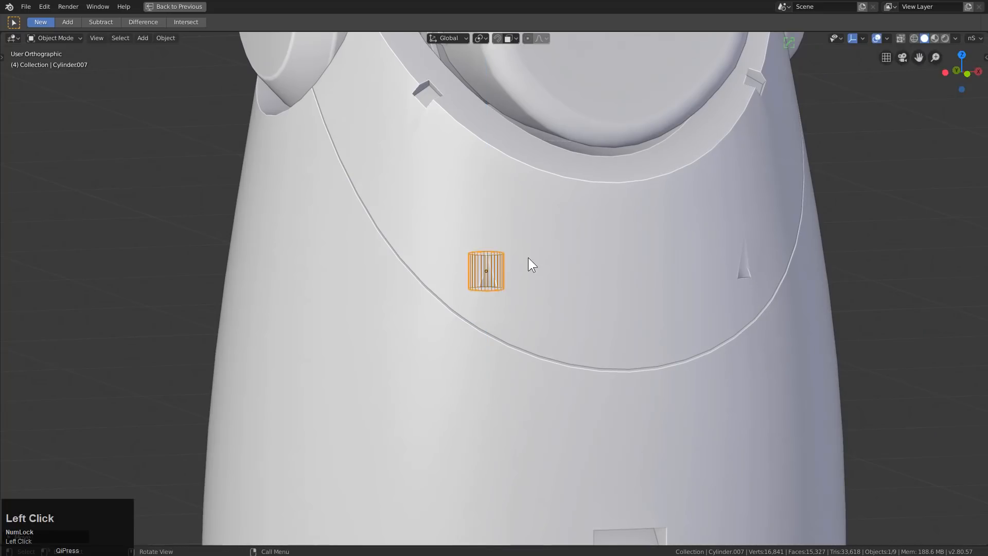
Stretch the upright cylinder cutter along its local Z axis into a long rod
key("s")
key("z")
key("z")
left_click(611, 278)
Tilt the elongated cutter with trackball rotation and move it up and inward to form an oval recess
key("r")
key("r")
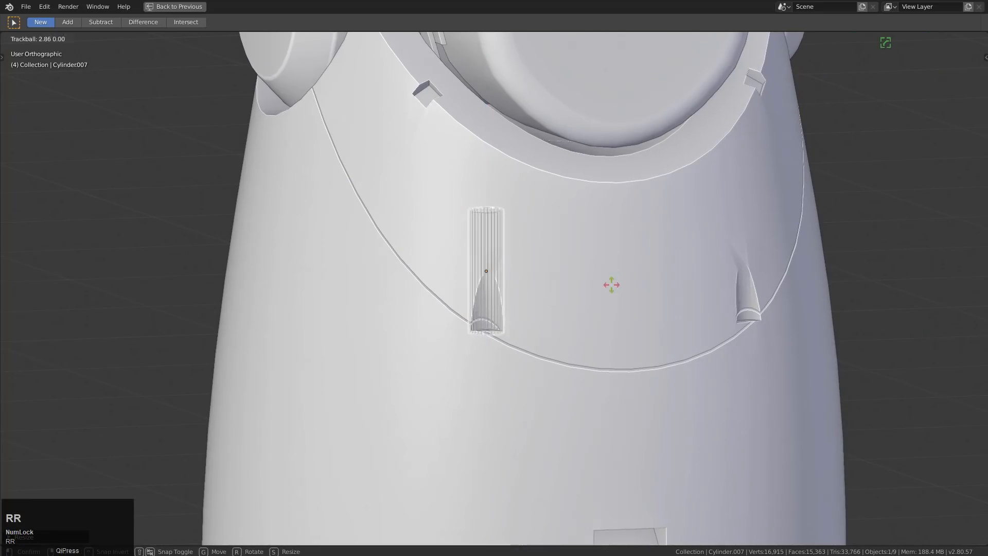
left_click(619, 294)
key("g")
left_click(630, 283)
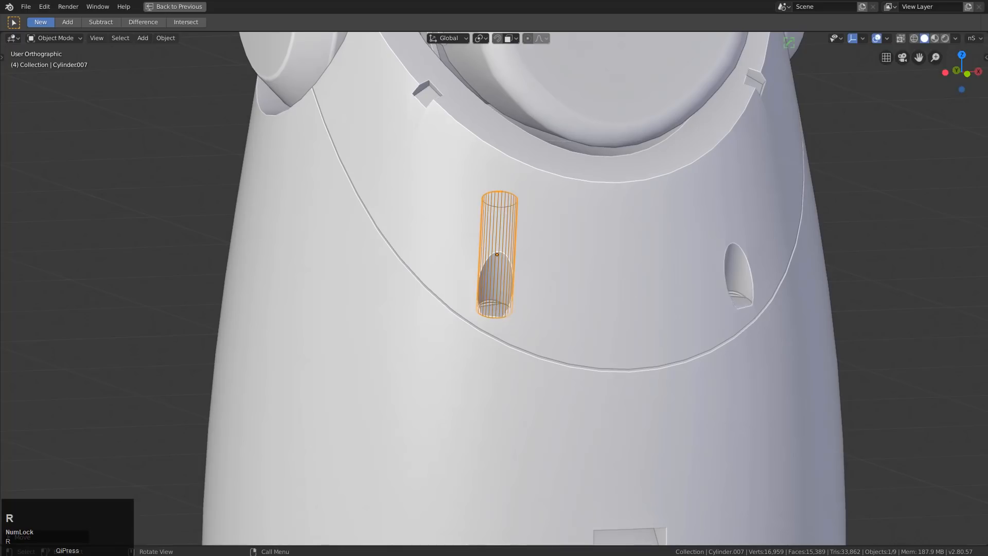
Slant the cutter sideways, reposition it just above the seam, and fine-tune its trackball tilt to shape the angled recess
key("r")
left_click(629, 299)
key("g")
left_click(630, 296)
key("r")
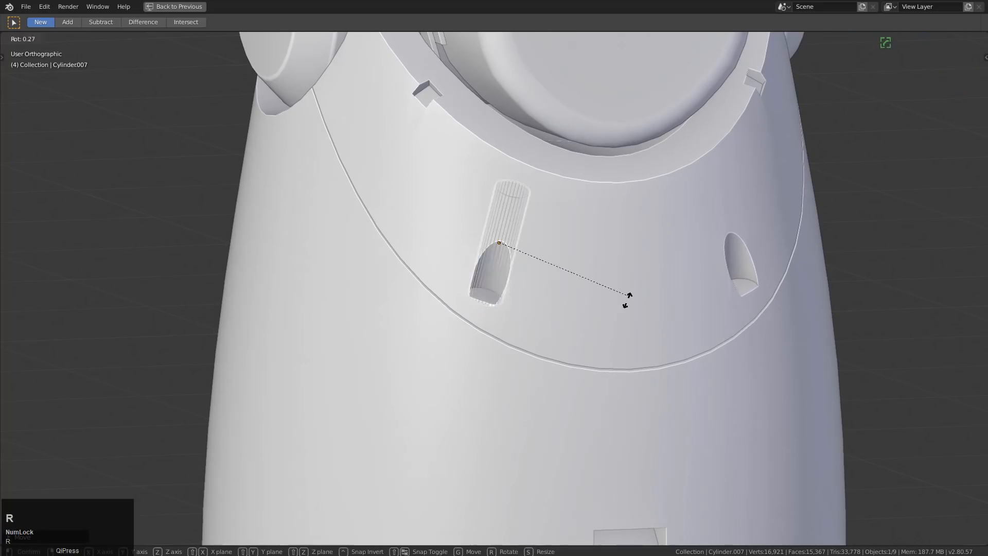
key("r")
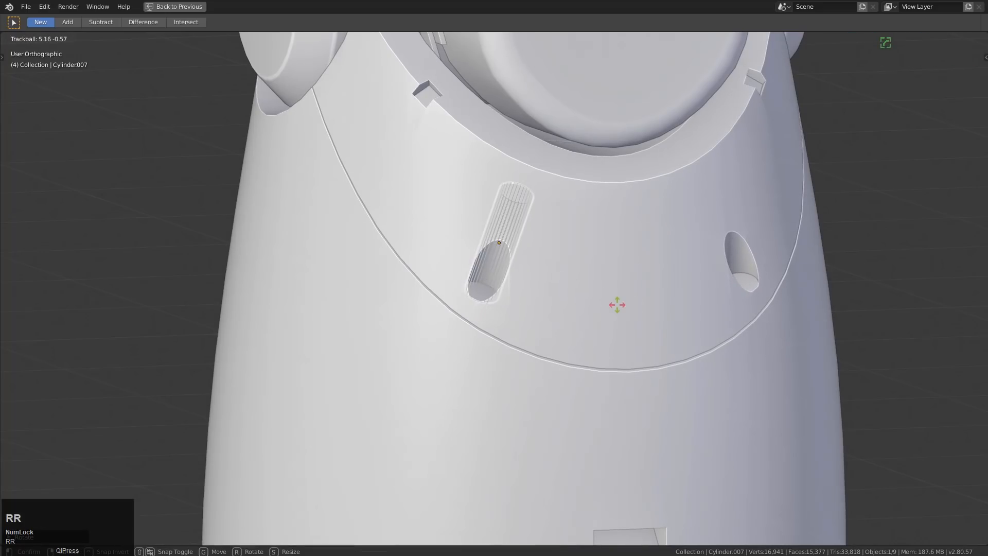
left_click(579, 268)
scroll(579, 265, "down", 2)
middle_click_drag(578, 264, 546, 298)
scroll(549, 286, "down", 2)
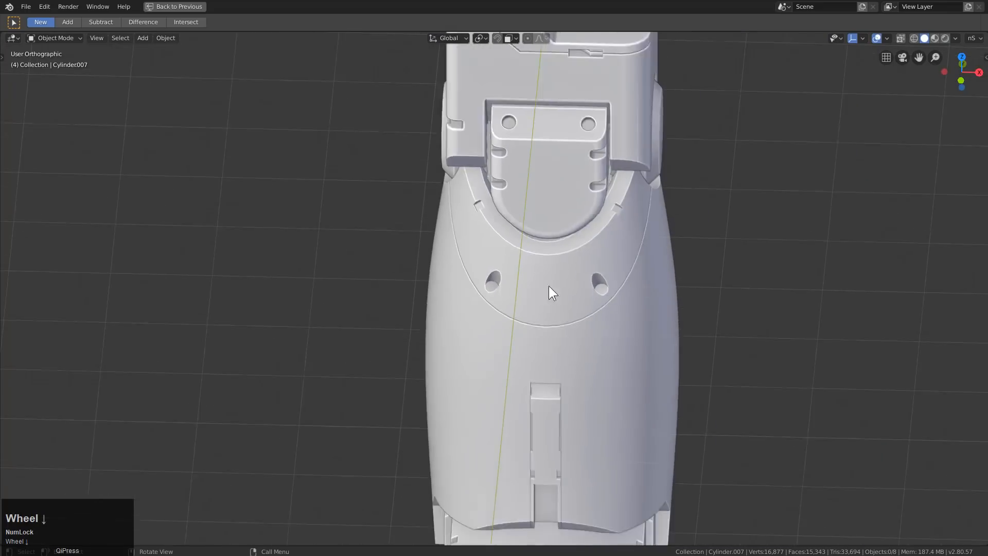
Bring the whole leg into view, select the shin body, and save the file
key("KP_1")
middle_click_drag(571, 221, 531, 304, "shift")
scroll(518, 298, "down", 2)
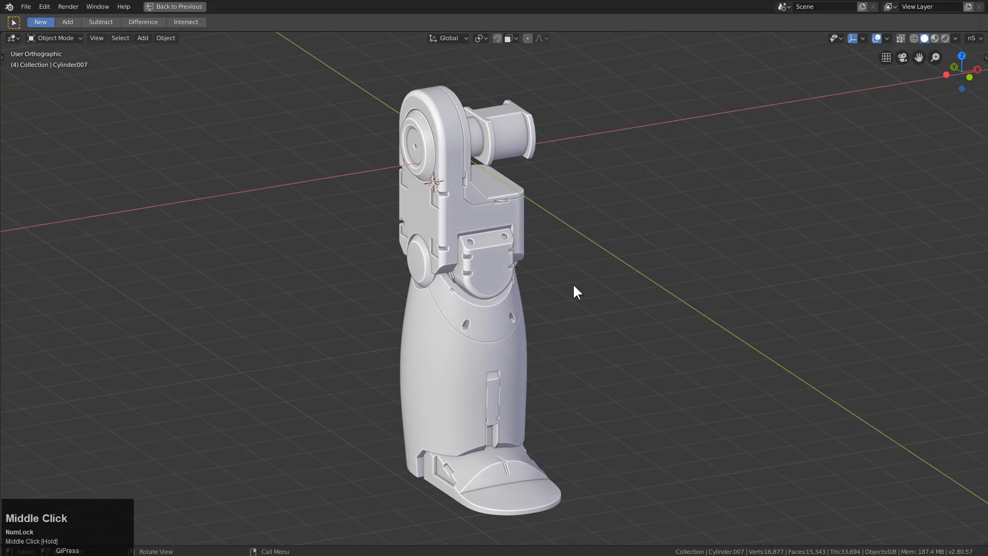
left_click(520, 302)
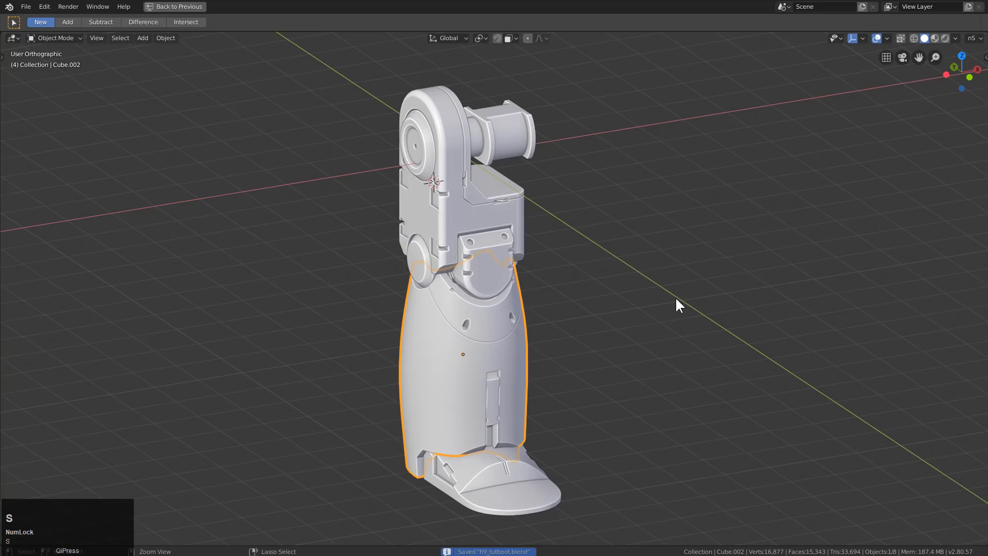
Open the KitOps insert browser and look through the Hops pack inserts
key("q")
left_click(598, 403)
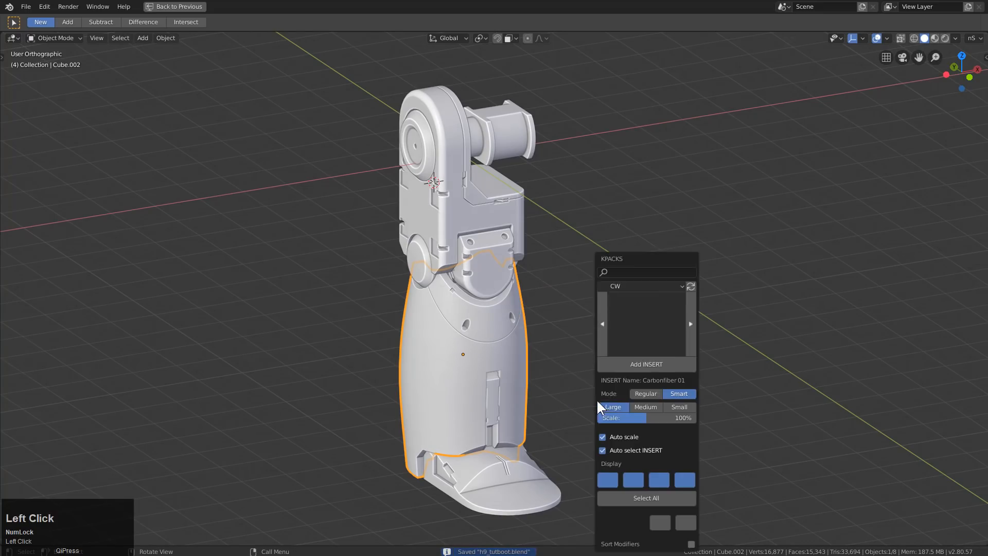
left_click_drag(640, 267, 711, 181)
left_click(712, 181)
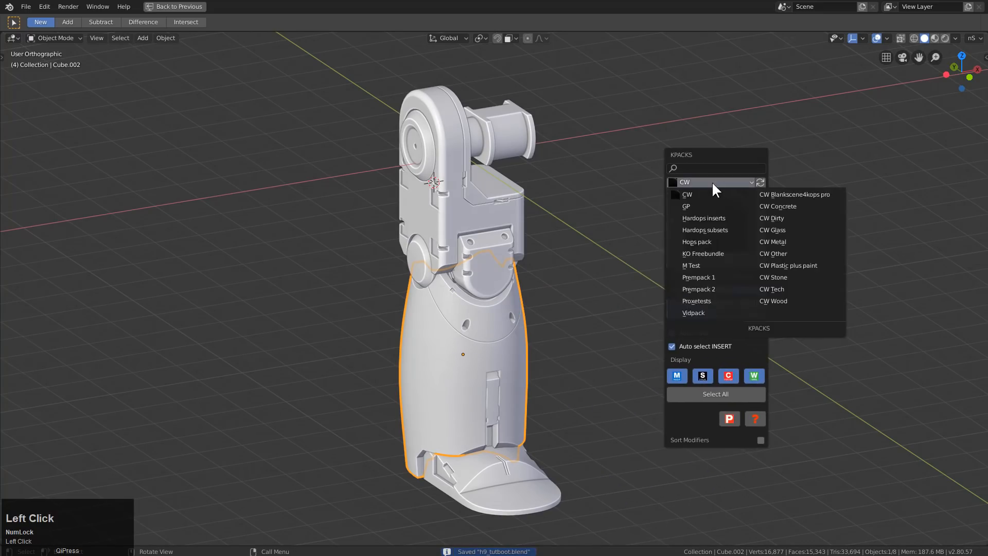
left_click(706, 240)
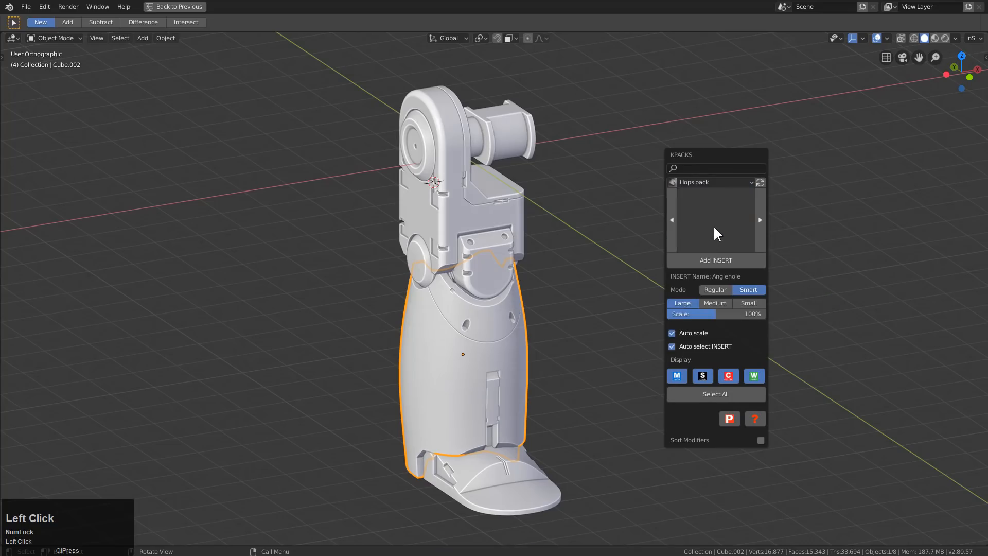
left_click(714, 226)
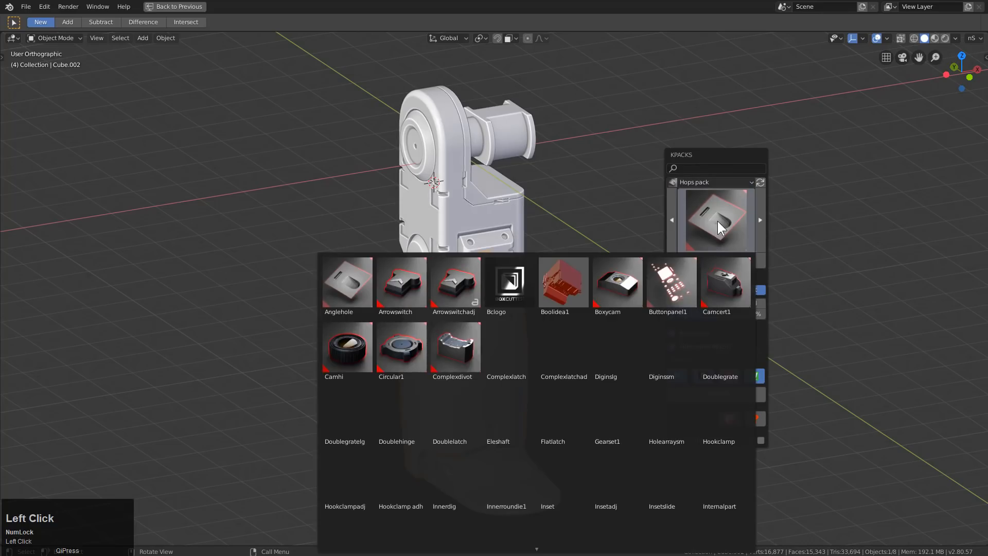
left_click(712, 181)
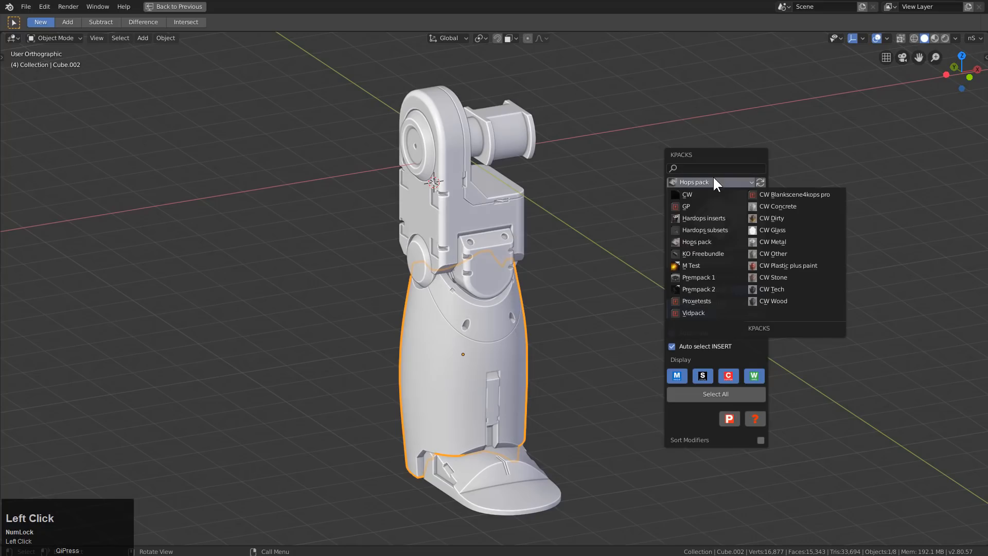
left_click(701, 241)
left_click(701, 227)
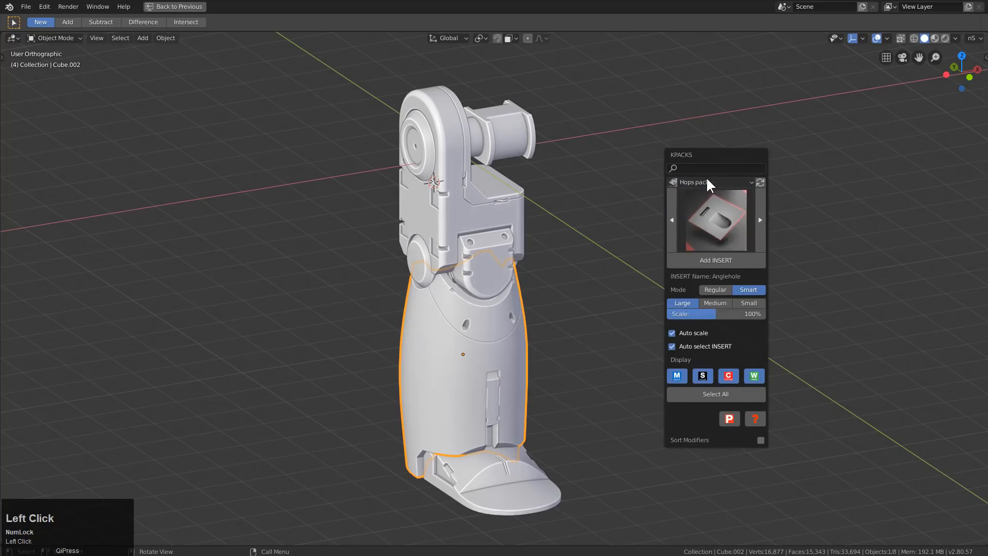
Add the Flange cap insert from the Hardops inserts pack and place it on the shin by the oval recess
left_click(708, 181)
left_click(694, 219)
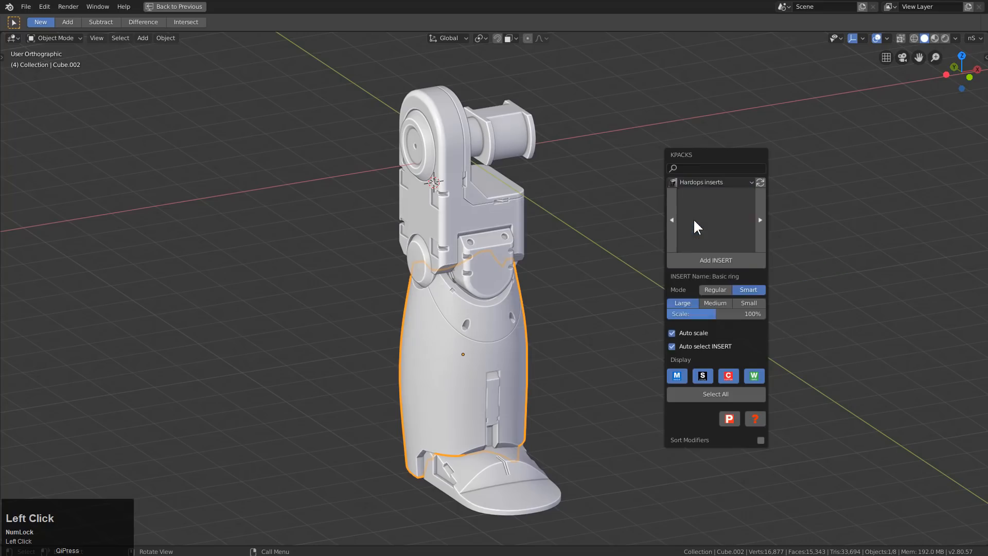
left_click(713, 218)
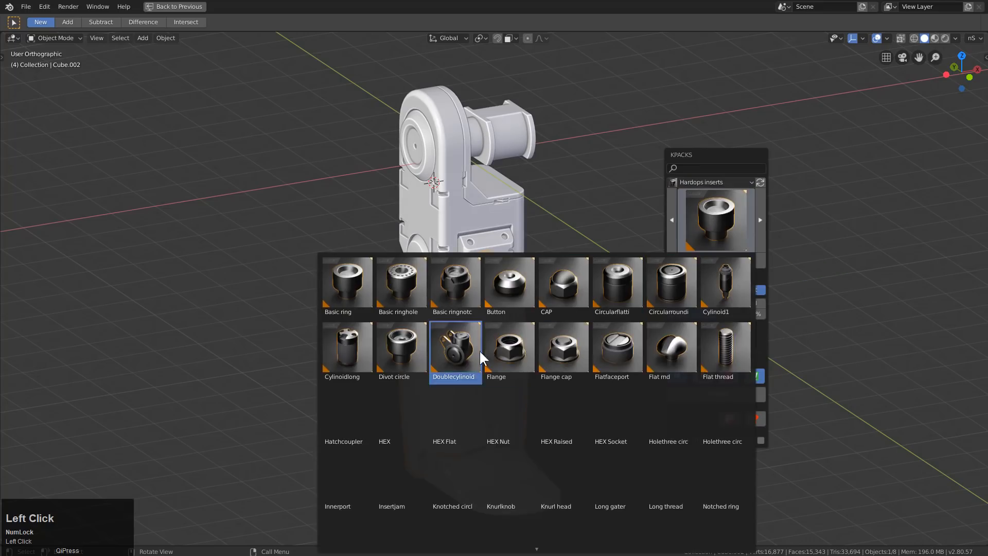
left_click(552, 352)
left_click(718, 264)
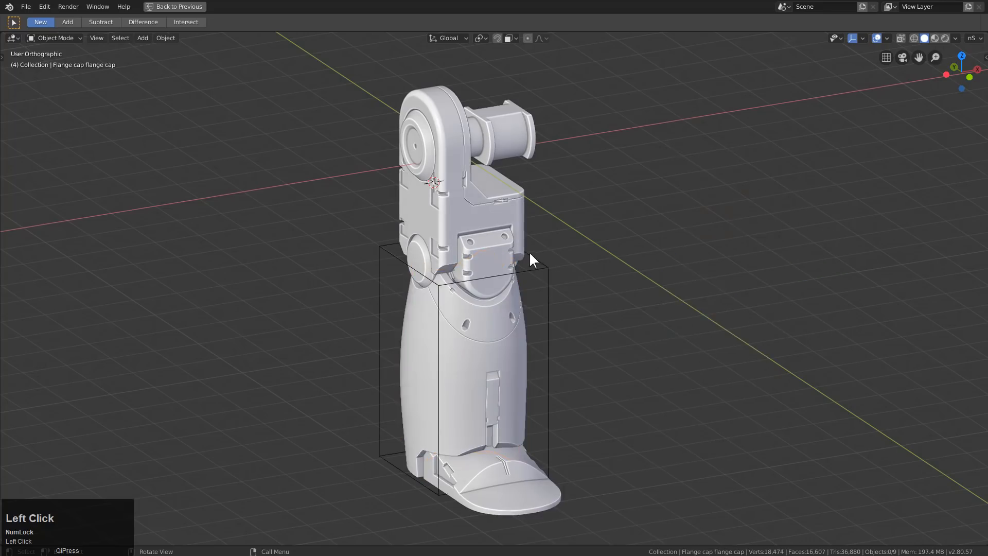
left_click(469, 325)
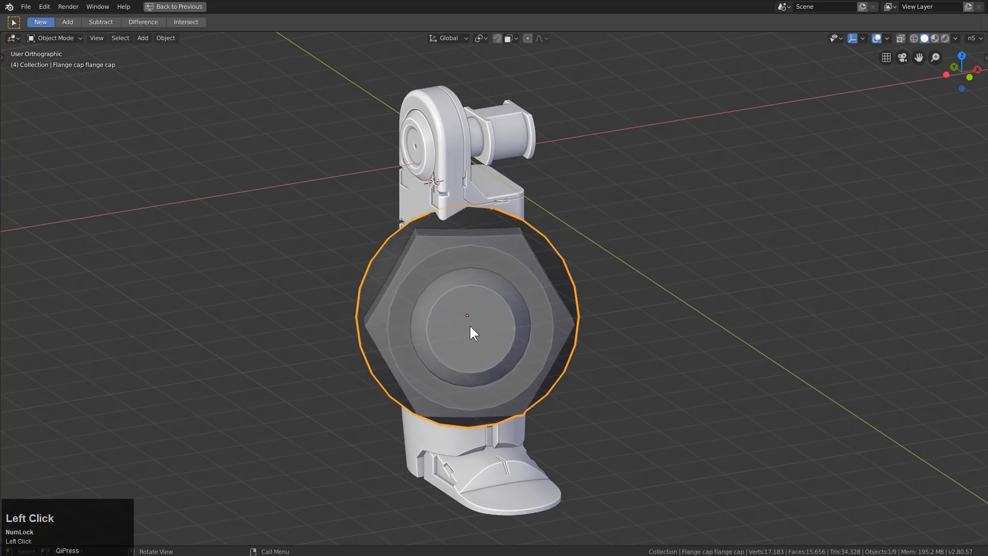
Scale the flange cap insert down repeatedly to a small bolt narrower than the oval recess
key("KP_Decimal")
scroll(626, 338, "down", 1)
scroll(625, 338, "up", 4)
key("s")
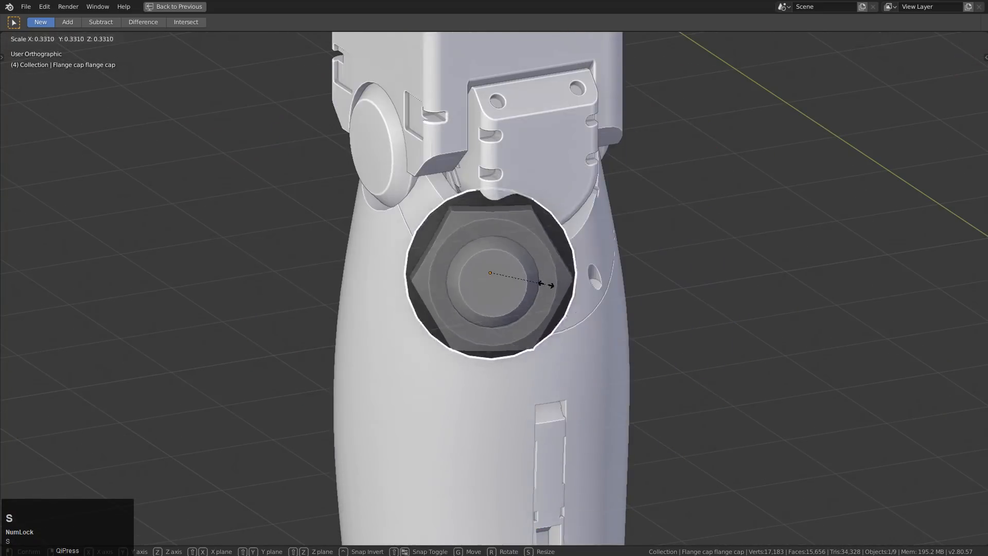
left_click(536, 285)
scroll(582, 323, "up", 5)
key("s")
left_click(509, 260)
key("s")
left_click(496, 255)
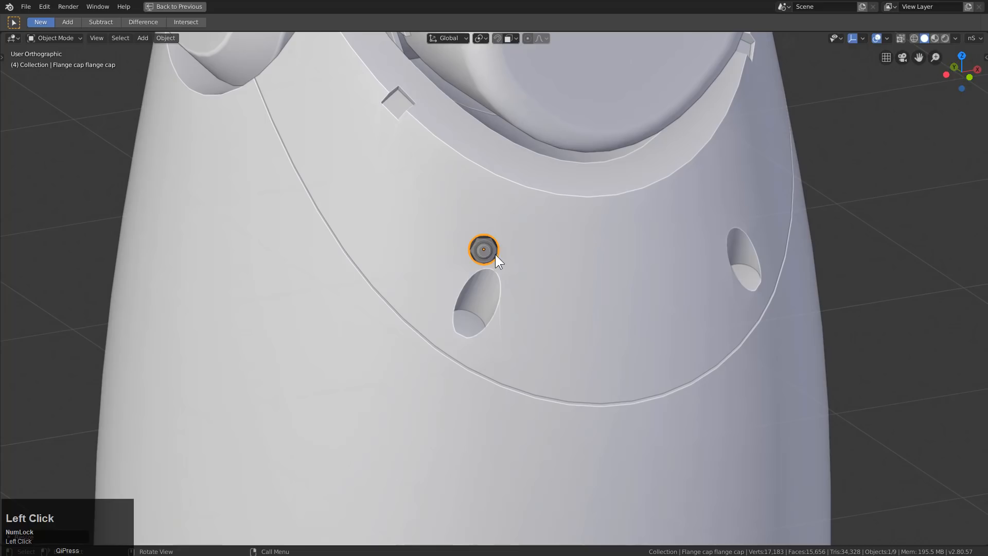
Snap the flange cap bolt onto the floor of the oval recess in the shin
key("g")
key("ctrl")
left_click(467, 325)
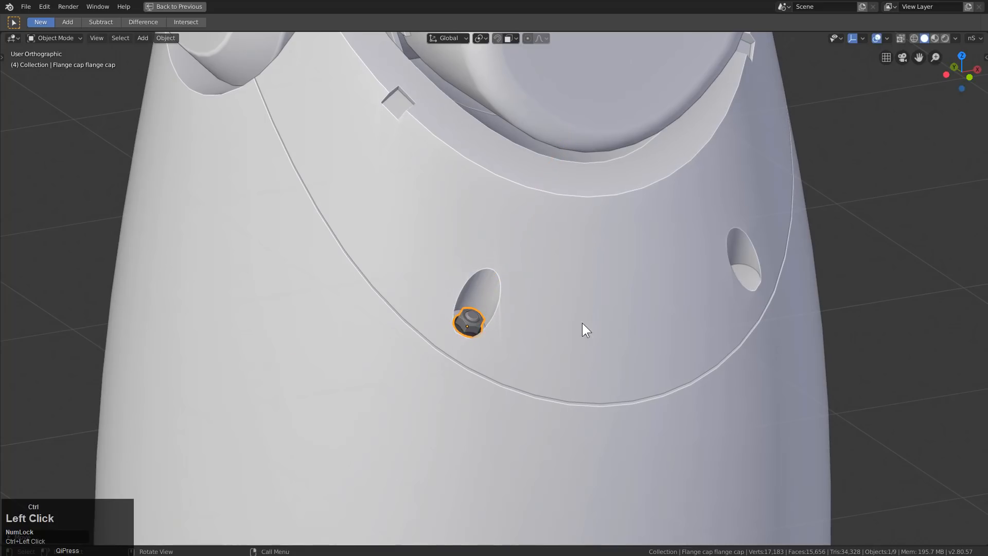
Mirror the bolt along X across the shin body with Hard Ops, then select the bolt
left_click(597, 313, "shift")
scroll(593, 304, "down", 3)
key("x")
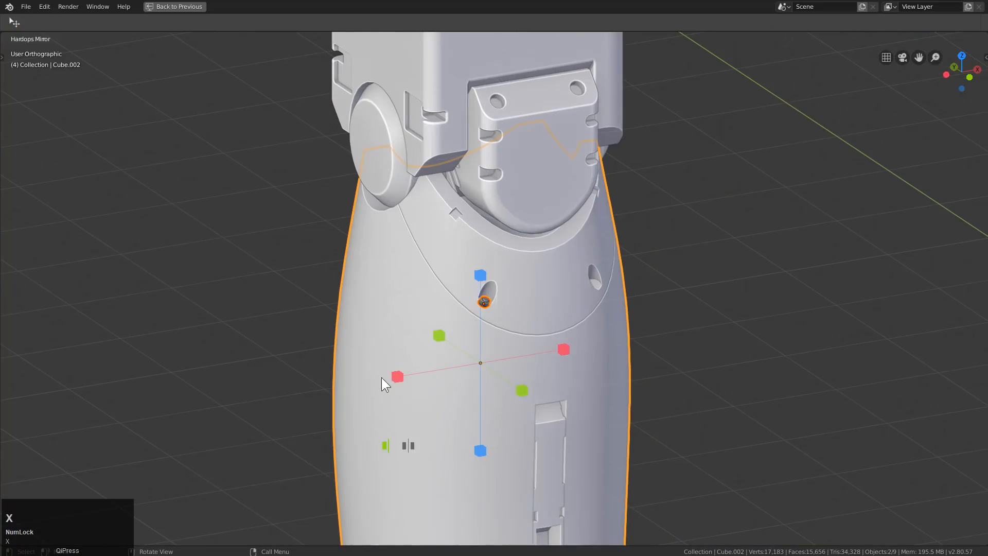
left_click(397, 377)
scroll(463, 326, "up", 8)
left_click(439, 380)
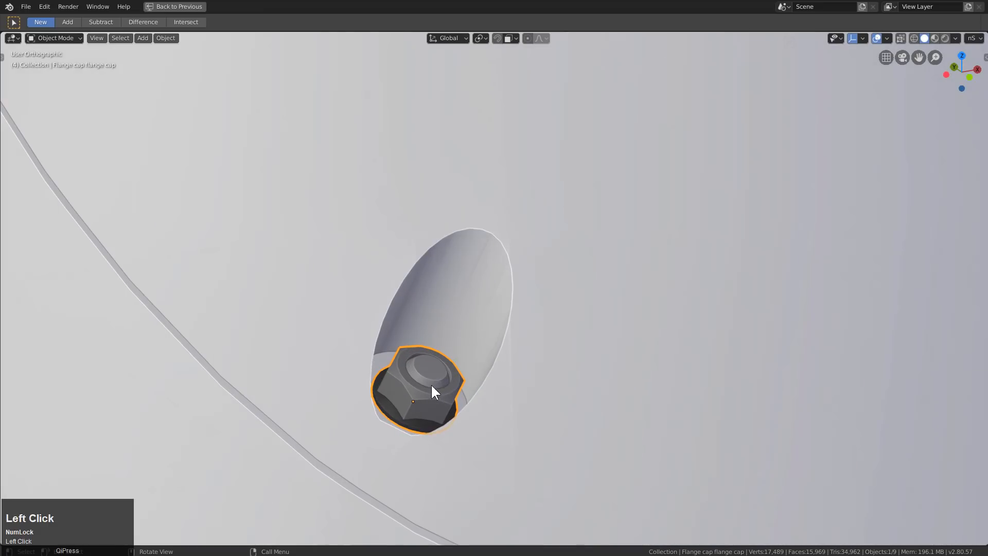
Re-seat the bolt on the recess floor with snapping and enlarge it slightly to fill the recess
middle_click_drag(431, 385, 428, 415)
scroll(428, 415, "up", 2)
scroll(518, 307, "down", 7)
middle_click_drag(518, 307, 388, 347, "shift")
scroll(371, 355, "up", 2)
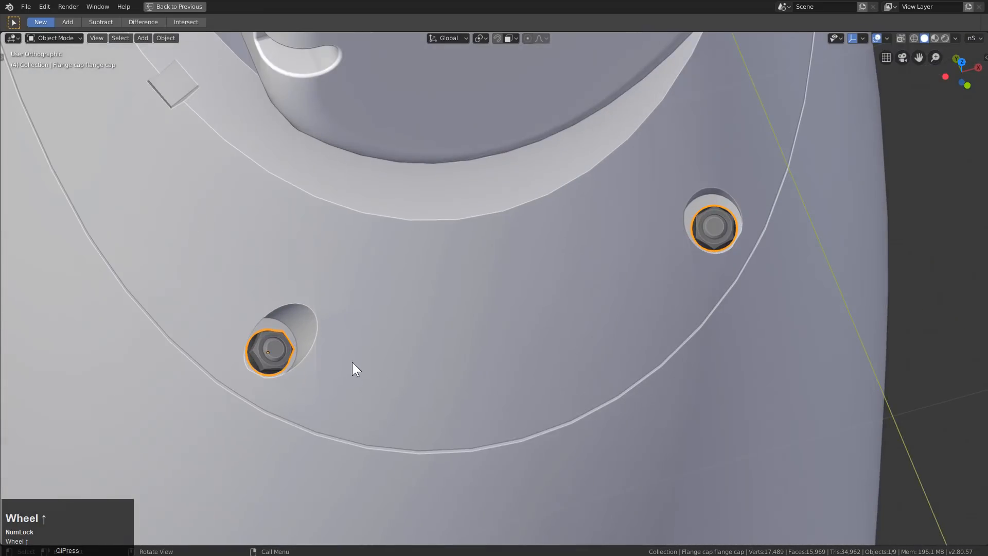
scroll(353, 362, "up", 2)
key("g")
left_click(180, 377, "ctrl")
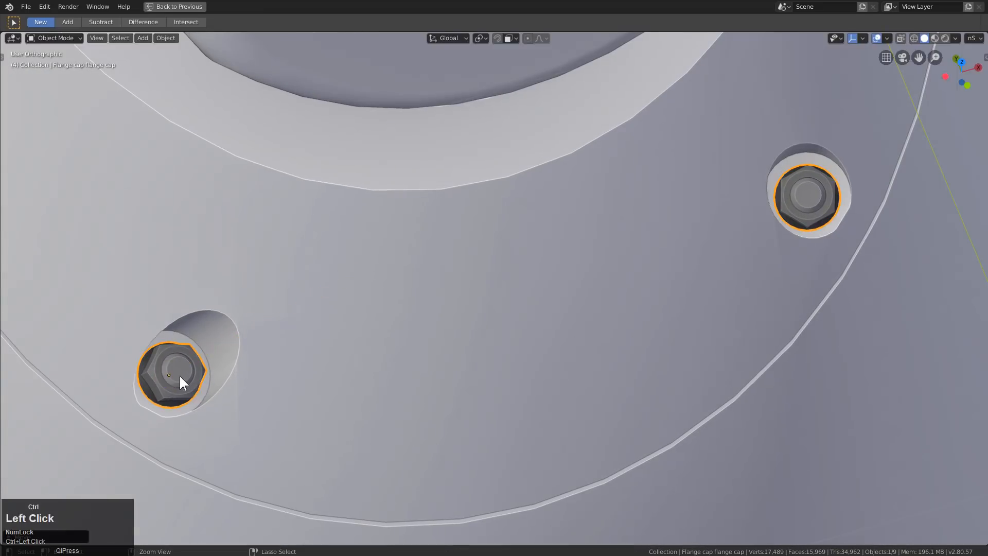
key("s")
left_click(223, 394)
Duplicate the mirrored bolt and snap the copy into the nearer round hole on the knee plate's sloped face
middle_click_drag(222, 395, 294, 405)
scroll(384, 309, "down", 2)
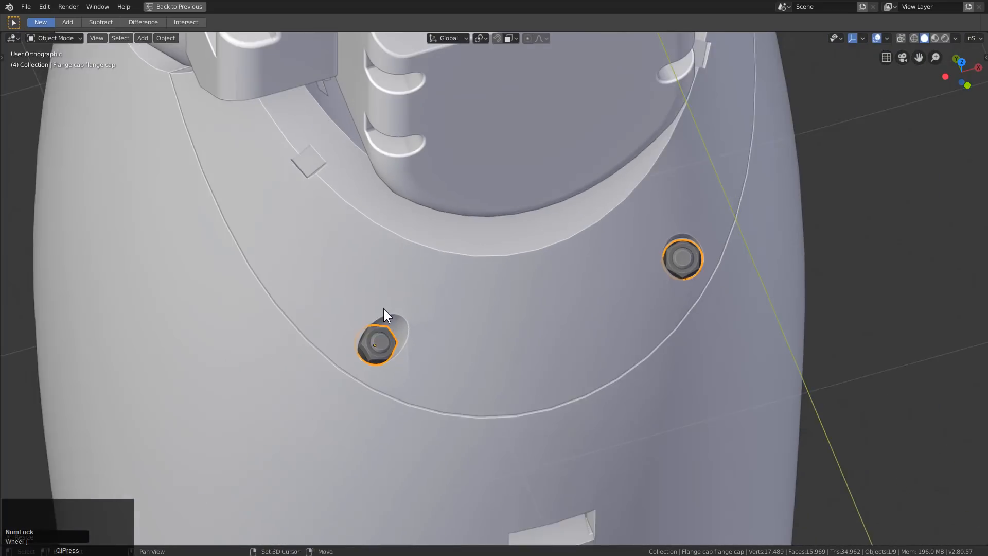
middle_click_drag(384, 307, 375, 371, "shift")
scroll(364, 303, "down", 2)
middle_click_drag(364, 302, 408, 426, "shift")
key("shift+d")
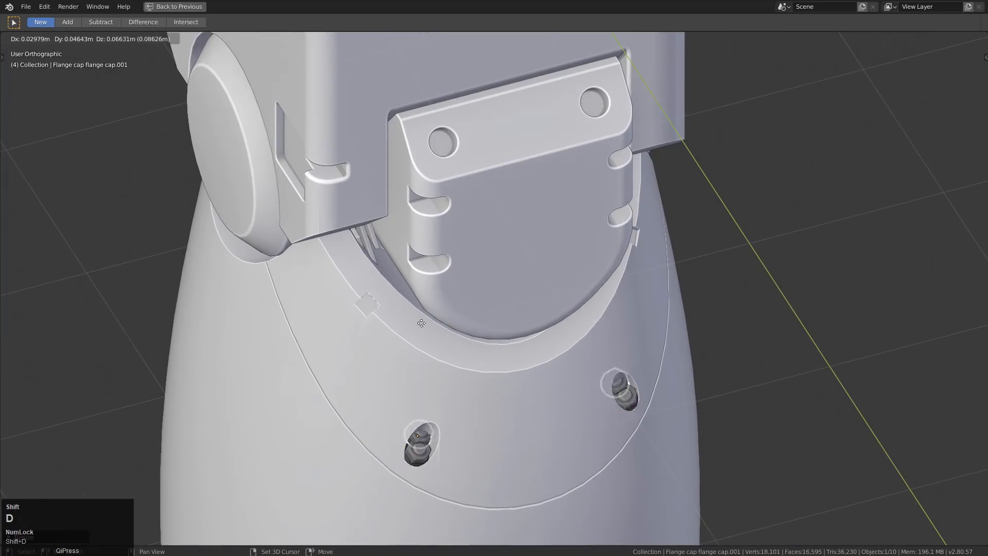
left_click(441, 143, "ctrl")
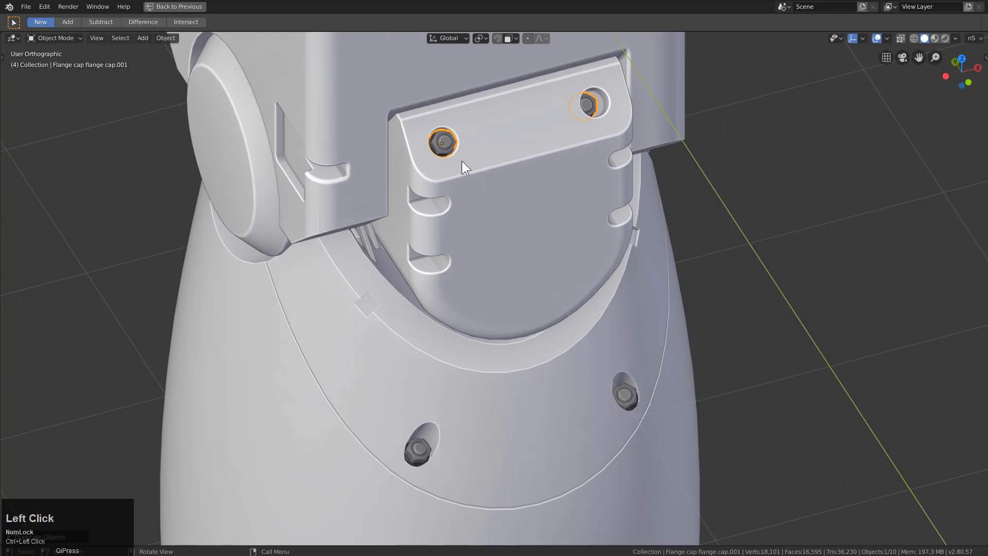
Remove the copied bolt's mirror modifier and mirror it along X across the knee plate instead
key("KP_Decimal")
middle_click_drag(433, 257, 421, 257)
key("ctrl+grave")
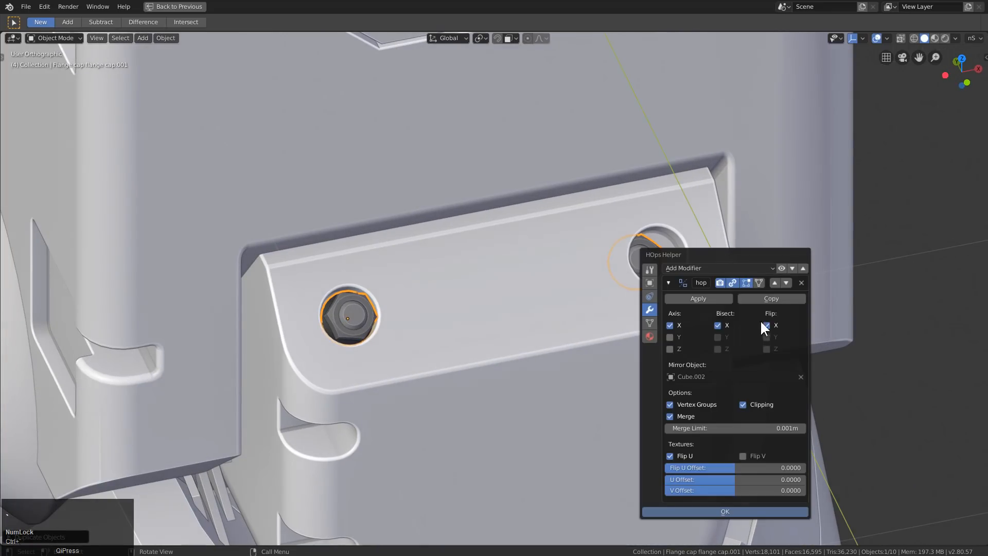
left_click(801, 284)
key("Escape")
left_click(542, 329, "shift")
key("alt+x")
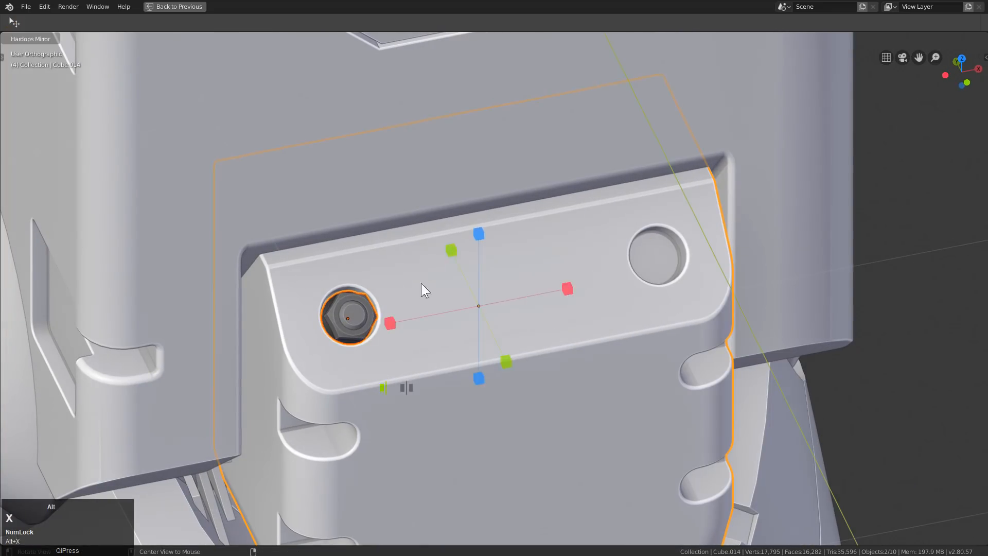
left_click(385, 324)
left_click(356, 310)
Move the knee plate bolt with snapping to centre it in its round hole
middle_click_drag(356, 310, 401, 332)
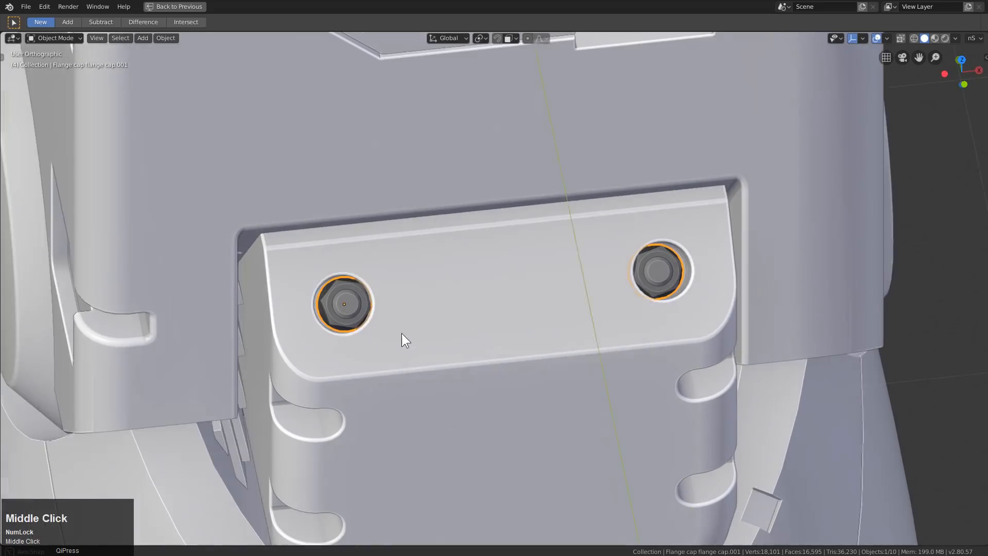
key("g")
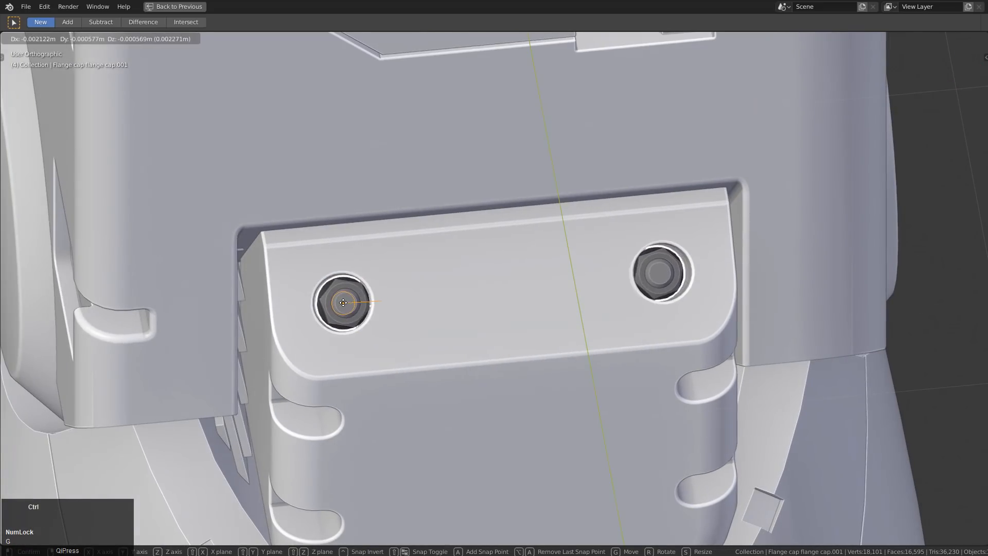
left_click(379, 318)
Duplicate the knee plate bolt and move the copy down to the upper side slot of the plate
scroll(382, 324, "down", 1)
middle_click_drag(378, 316, 460, 221)
scroll(448, 226, "up", 2)
left_click(439, 186)
key("shift+d")
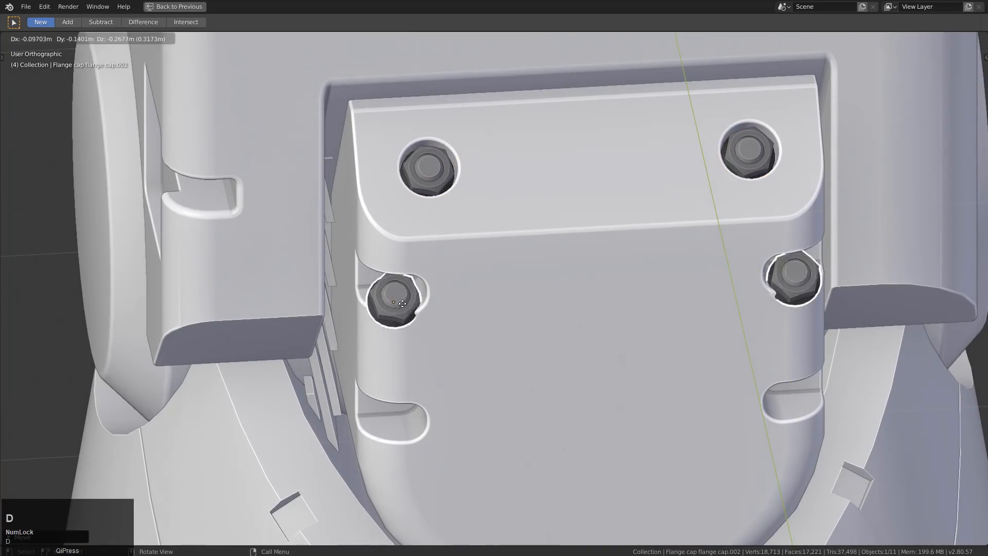
left_click(401, 283)
Shrink the copied bolt and snap it onto the floor of the knee plate's upper side slot
middle_click_drag(397, 276, 441, 282)
key("g")
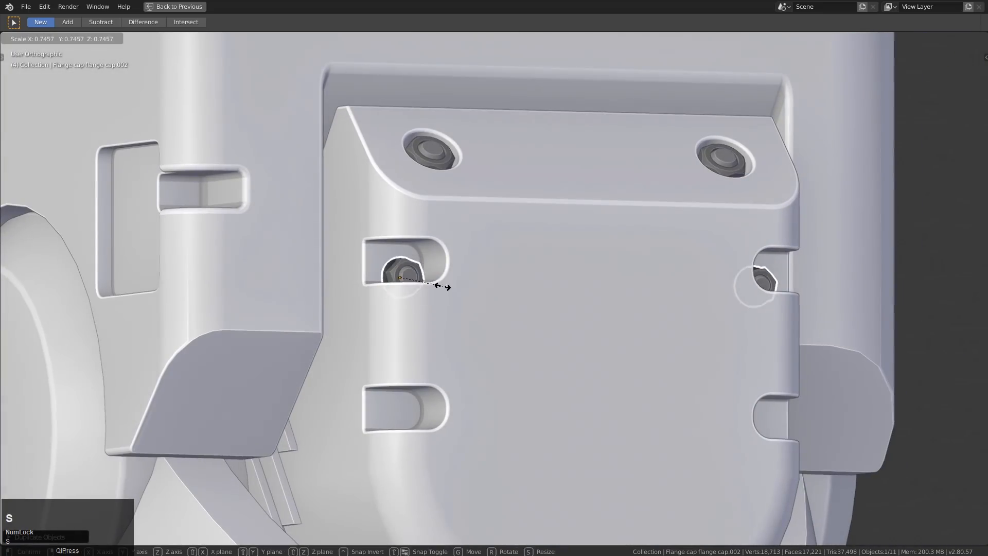
key("ctrl")
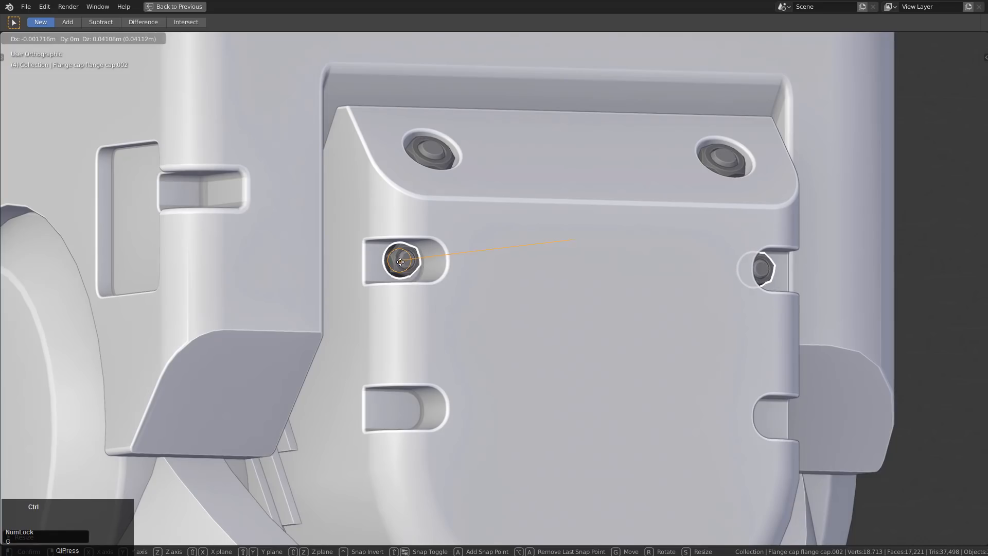
left_click(400, 263)
Duplicate the side-slot bolt straight down along Z into the knee plate's lower side slot
key("shift+d")
key("z")
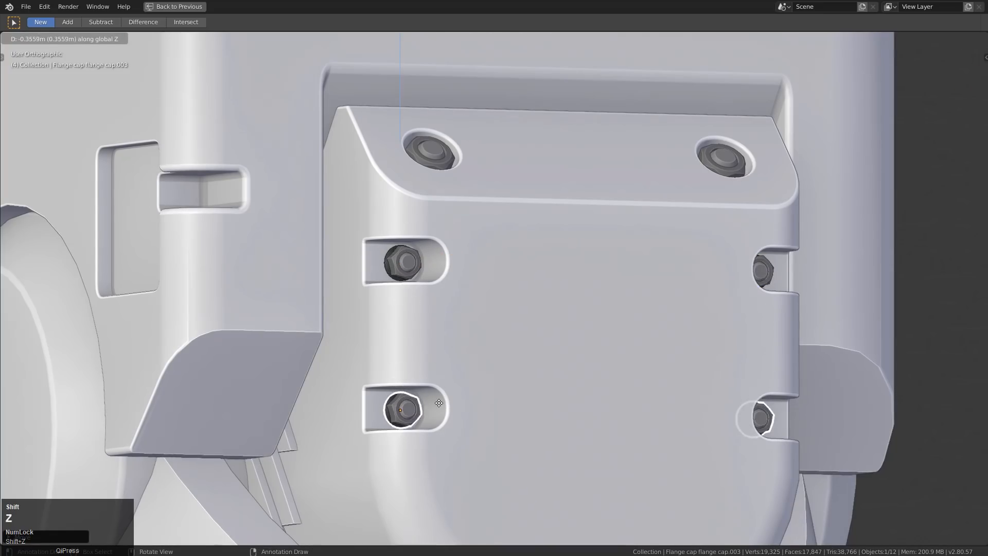
left_click(439, 403)
Duplicate the bolt again and snap the copy into the lower corner slot of the thigh block
scroll(434, 370, "down", 4)
middle_click_drag(511, 311, 551, 399)
scroll(527, 326, "up", 3)
key("shift+d")
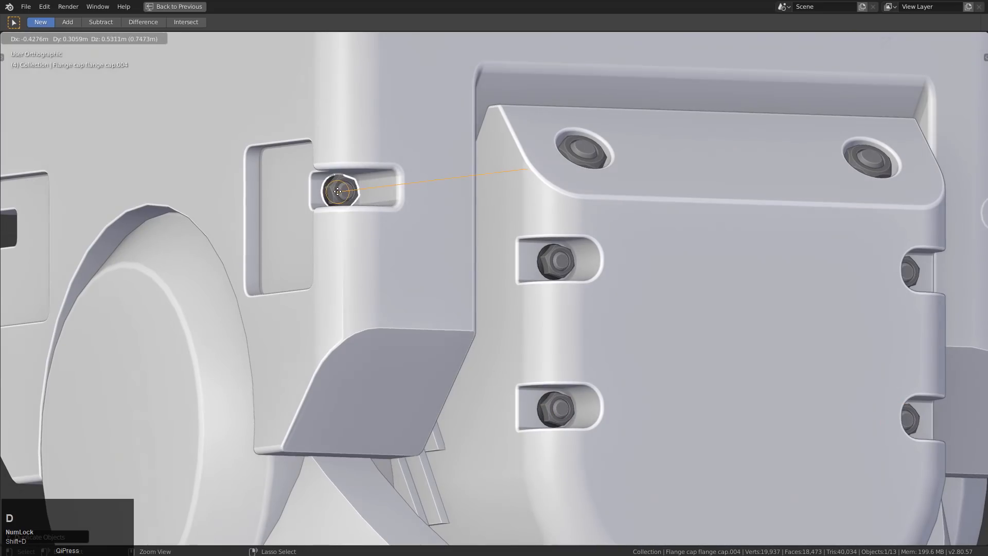
left_click(338, 191)
Remove the mirror modifier from the bolt in the thigh block's lower corner slot
scroll(490, 199, "down", 3)
middle_click_drag(489, 198, 598, 211)
key("grave")
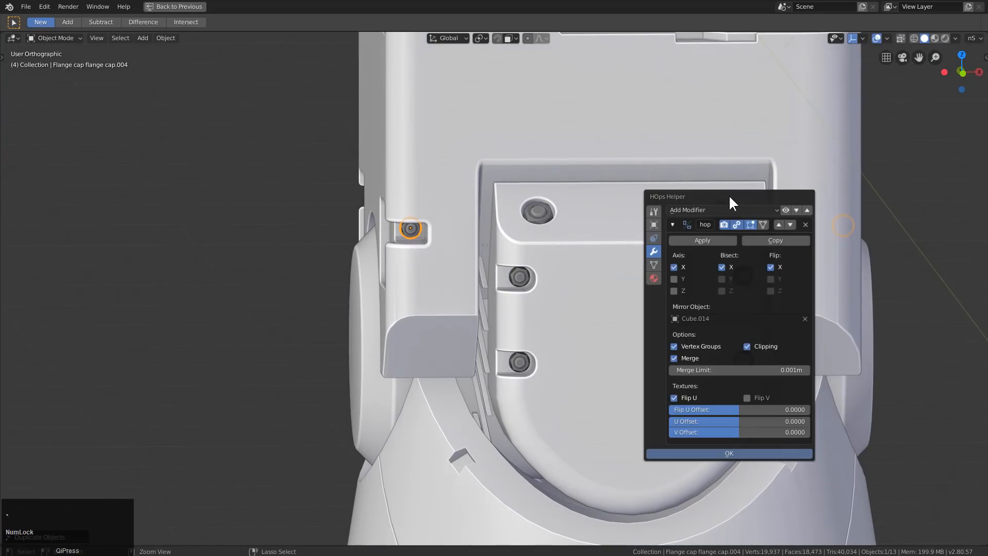
left_click(805, 225)
Nudge the thigh block's bolt along Z to line it up within its corner slot
scroll(488, 225, "down", 2)
middle_click_drag(488, 225, 529, 235)
scroll(477, 275, "up", 4)
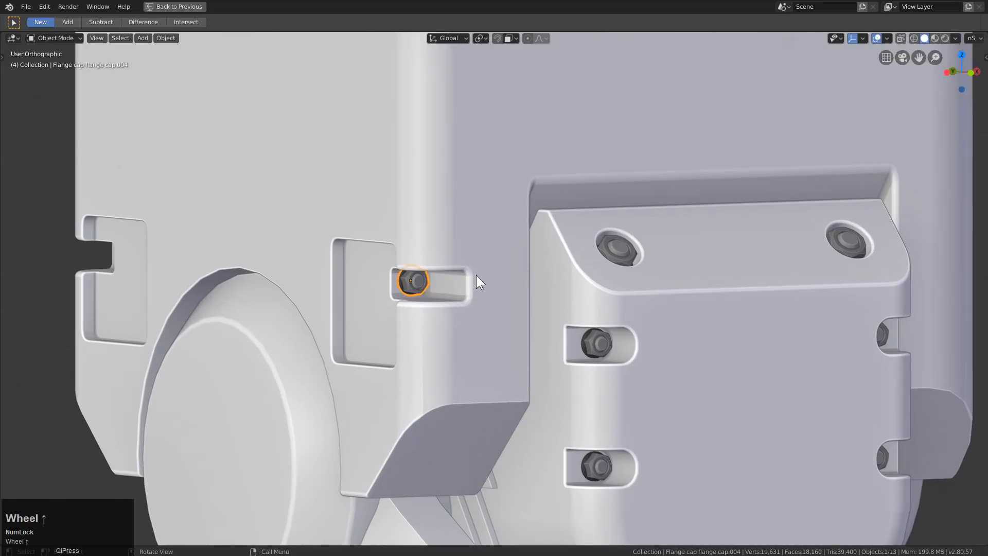
key("g")
key("z")
left_click(473, 277)
Add a Hard Ops array with a count of 2 to the bolt in the thigh's lower corner slot
scroll(508, 214, "down", 3)
key("q")
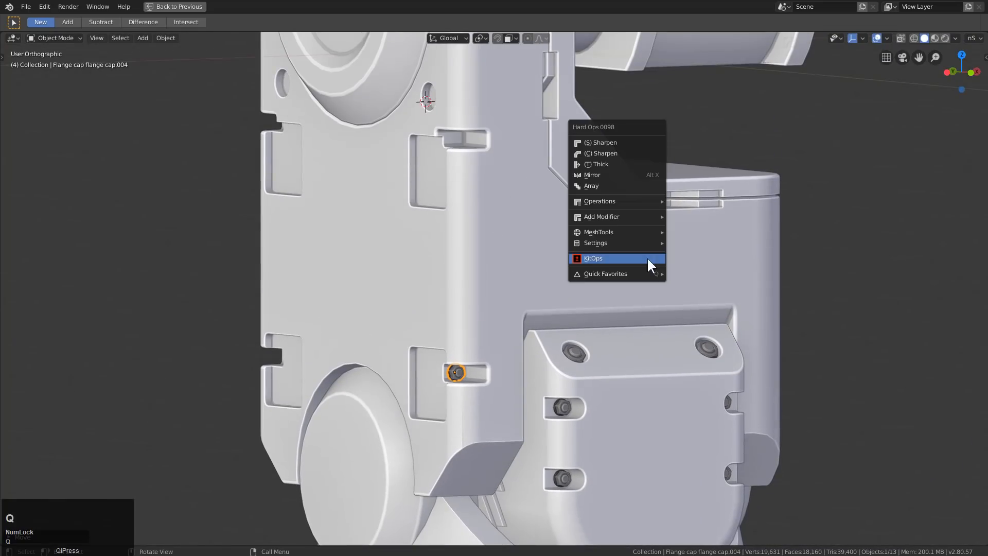
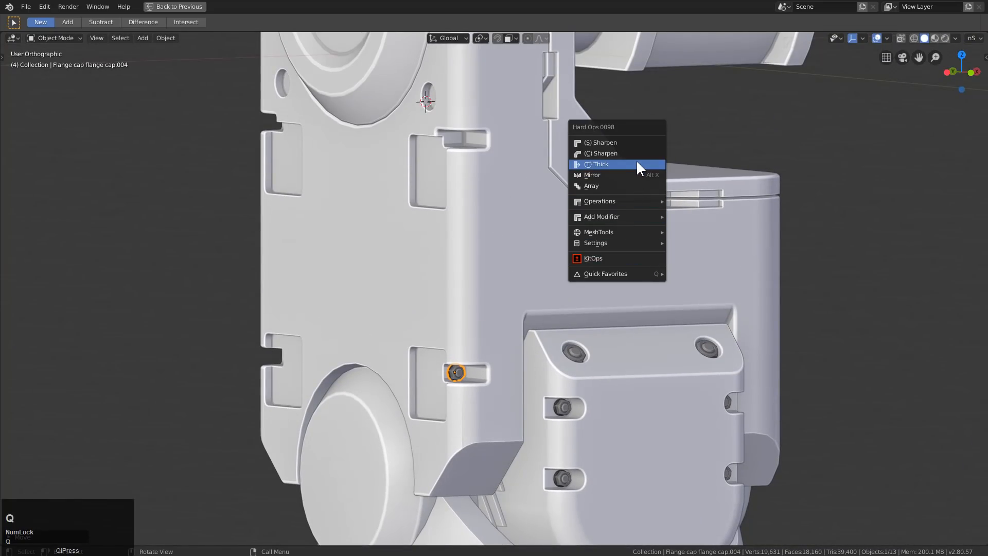
left_click(617, 185)
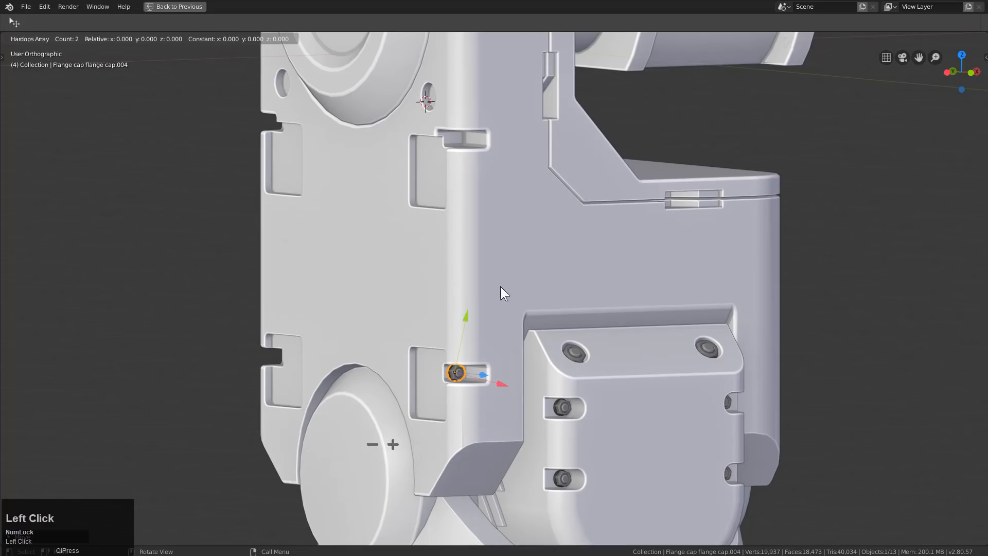
left_click(480, 308)
Duplicate the bolt from the thigh block's lower corner slot along Z into the upper corner slot
key("shift+d")
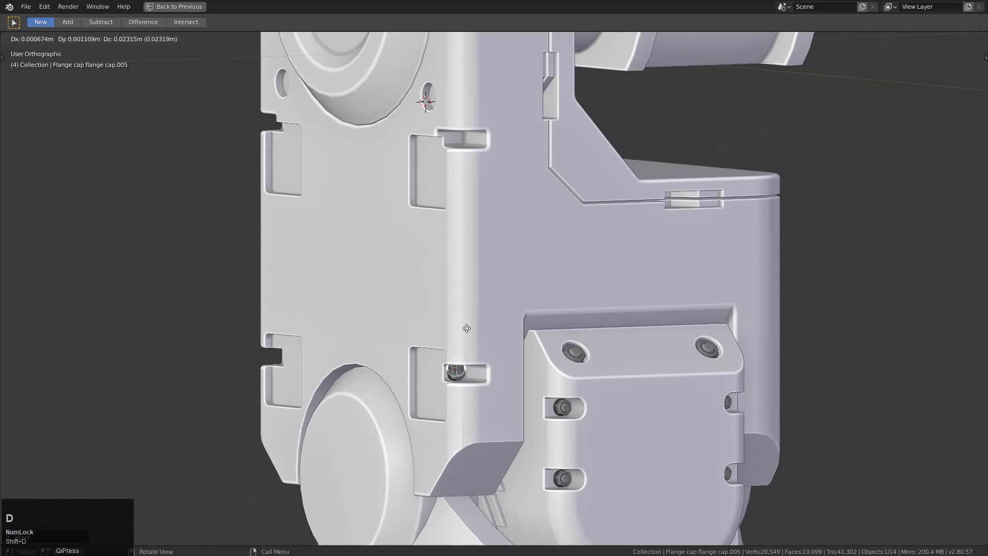
key("z")
left_click(467, 144)
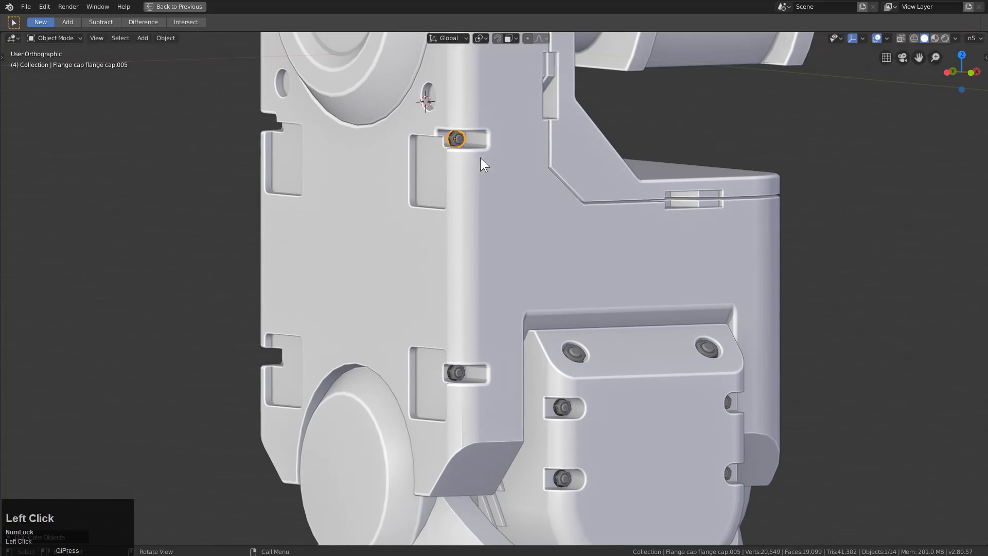
Duplicate the bolt, snap the copy into the round hole below the thigh's large disc, and scale it to the hole
middle_click_drag(466, 143, 502, 232)
key("shift+d")
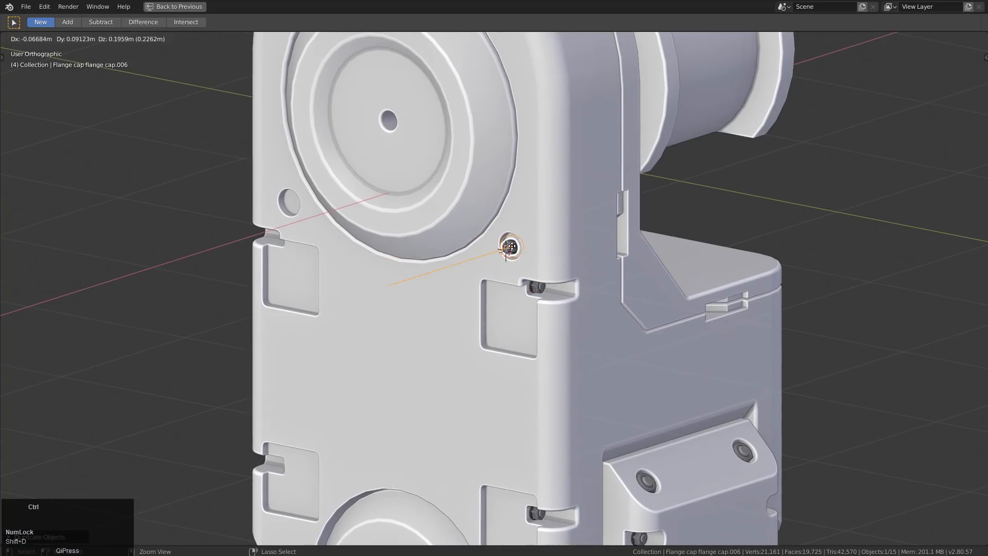
left_click(512, 249)
scroll(577, 252, "up", 5)
key("s")
left_click(638, 250)
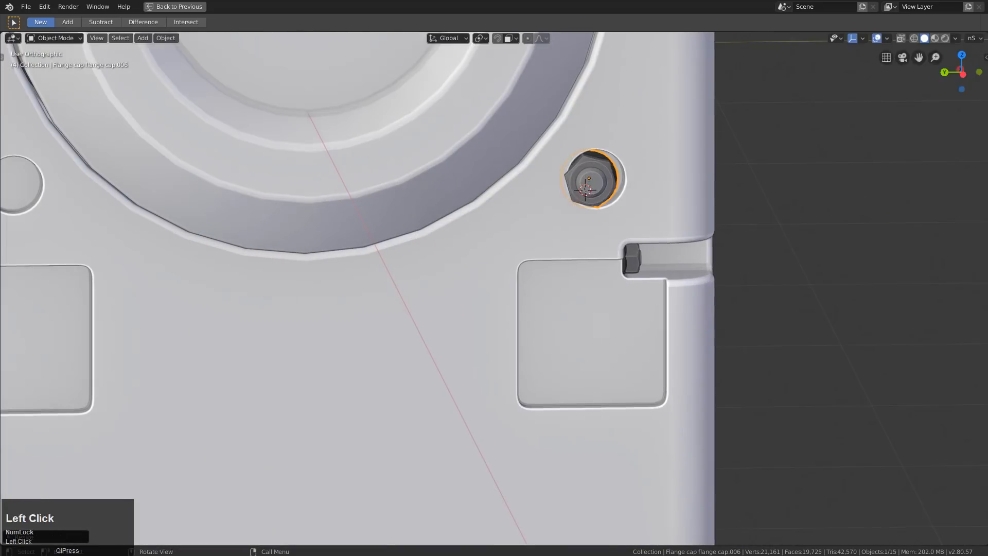
Center the bolt in the round hole and scale it by about 0.84 to fit inside the rim
key("g")
left_click(641, 247)
scroll(634, 243, "down", 3)
middle_click_drag(631, 241, 600, 230)
key("s")
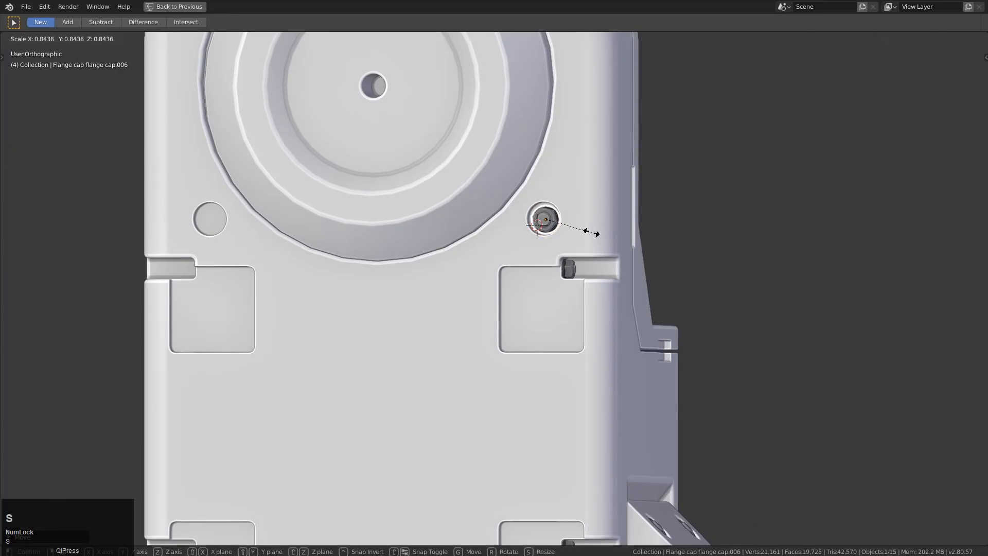
left_click(595, 233)
key("g")
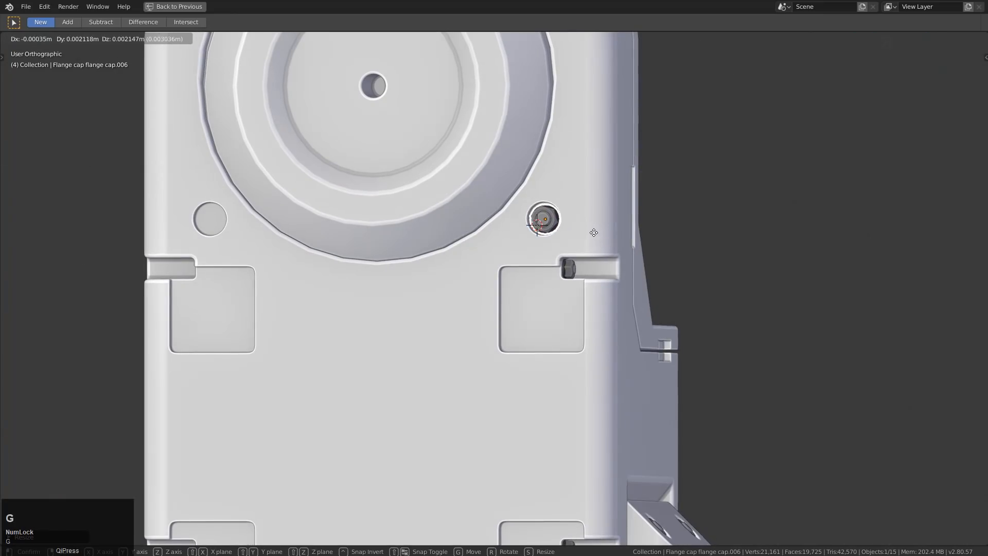
left_click(594, 233)
Mirror the round-hole bolt across the thigh block's Y axis with Hard Ops Mirror
left_click(589, 172, "shift")
middle_click_drag(589, 172, 604, 231)
scroll(604, 230, "down", 2)
key("alt+x")
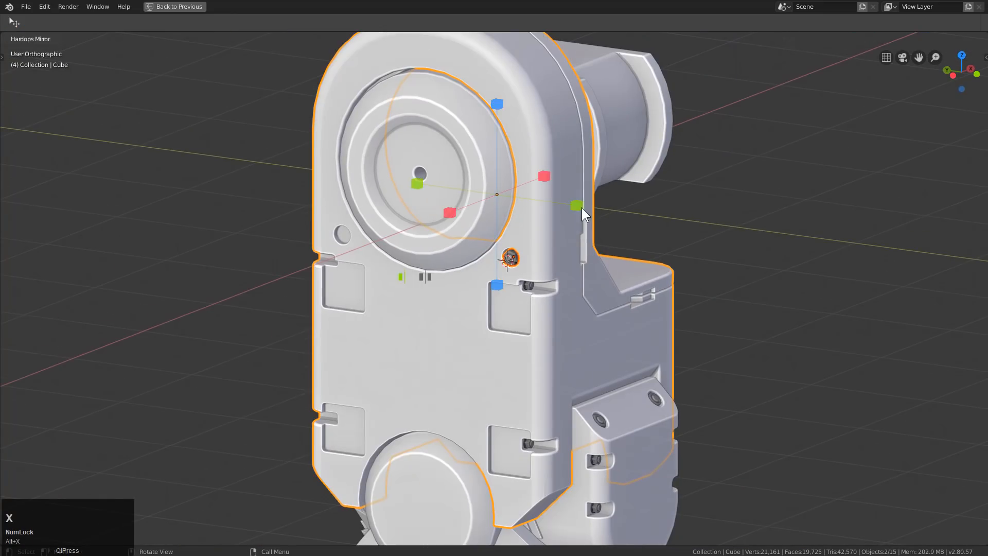
left_click(580, 207)
key("alt+a")
middle_click_drag(533, 301, 446, 239)
left_click(453, 285)
scroll(489, 316, "down", 3)
scroll(527, 358, "down", 2)
key("alt+a")
scroll(495, 330, "up", 4)
Apply the first Bevel modifier on the knee joint cylinder in the Hard Ops Helper
left_click(474, 311)
scroll(474, 311, "up", 2)
key("Tab")
key("Tab")
key("q")
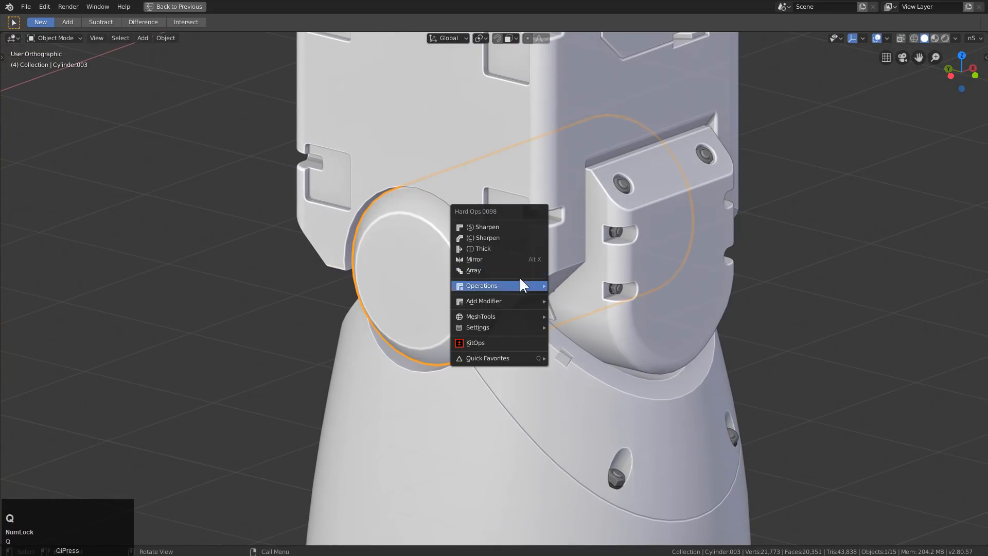
key("Escape")
key("grave")
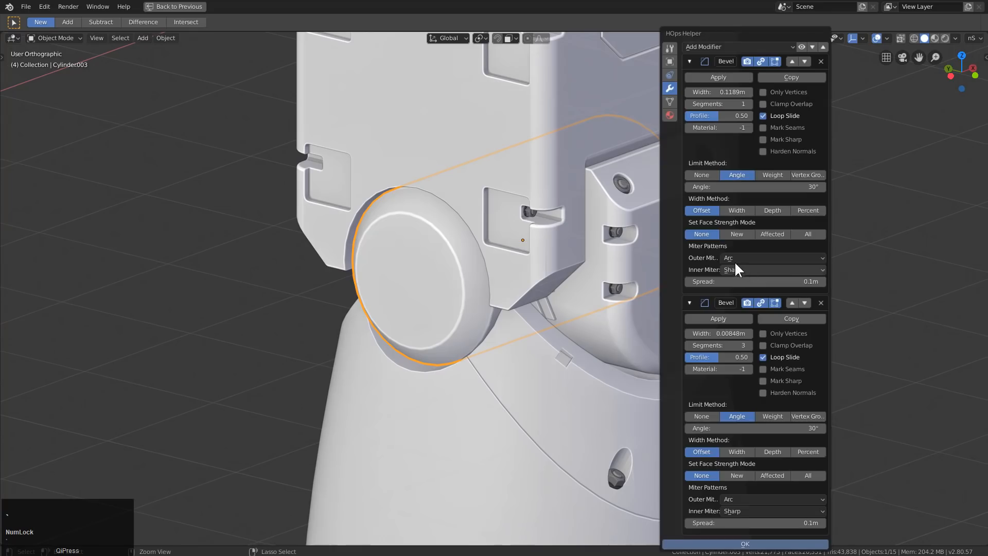
left_click(719, 77)
Inset the round end face of the knee cylinder and extrude it inward to form a recess
key("Tab")
key("3")
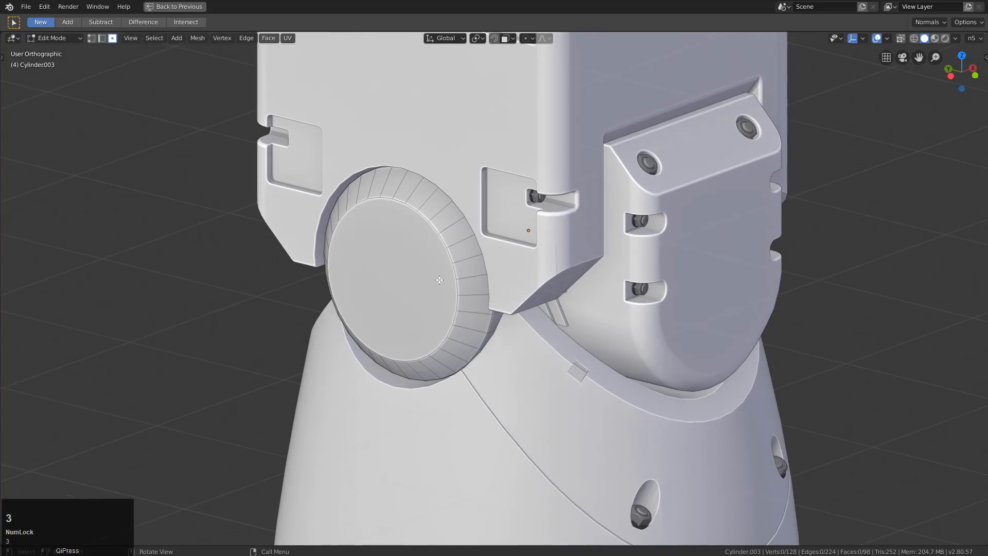
left_click(427, 275)
key("s")
left_click(417, 272)
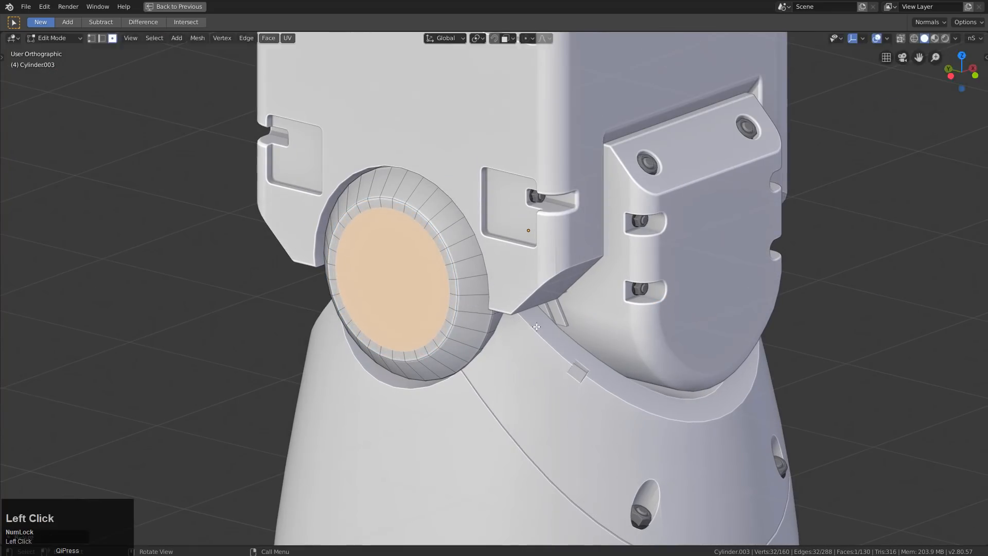
key("e")
left_click(576, 306)
Adjust the depth of the knee cylinder's recess by moving its floor face along global X
key("Tab")
key("Tab")
key("g")
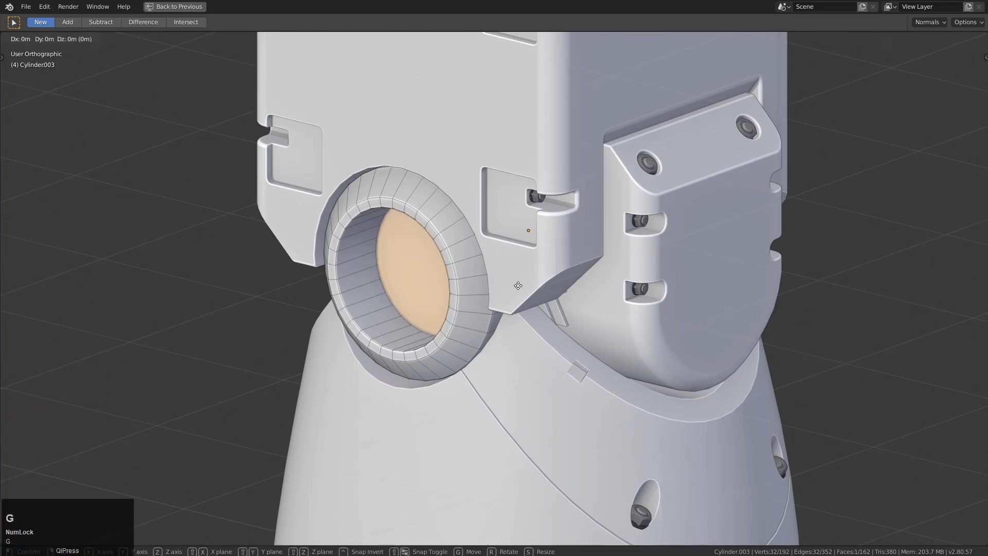
key("x")
left_click(561, 265)
key("Tab")
key("Tab")
key("g")
key("x")
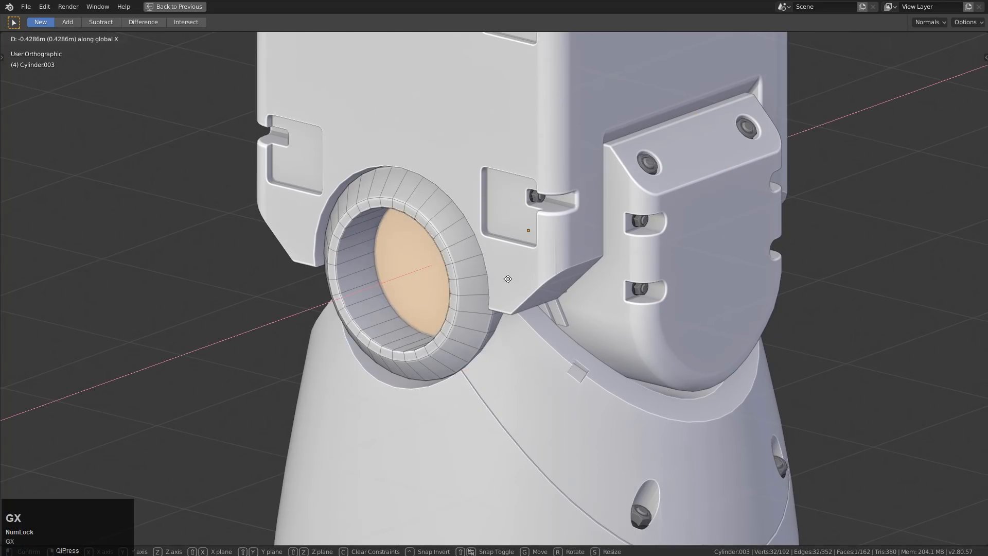
left_click(511, 279)
key("Tab")
Look over the leg from the front and save the blend file
middle_click_drag(510, 279, 481, 273)
scroll(662, 300, "down", 3)
middle_click_drag(662, 300, 438, 237)
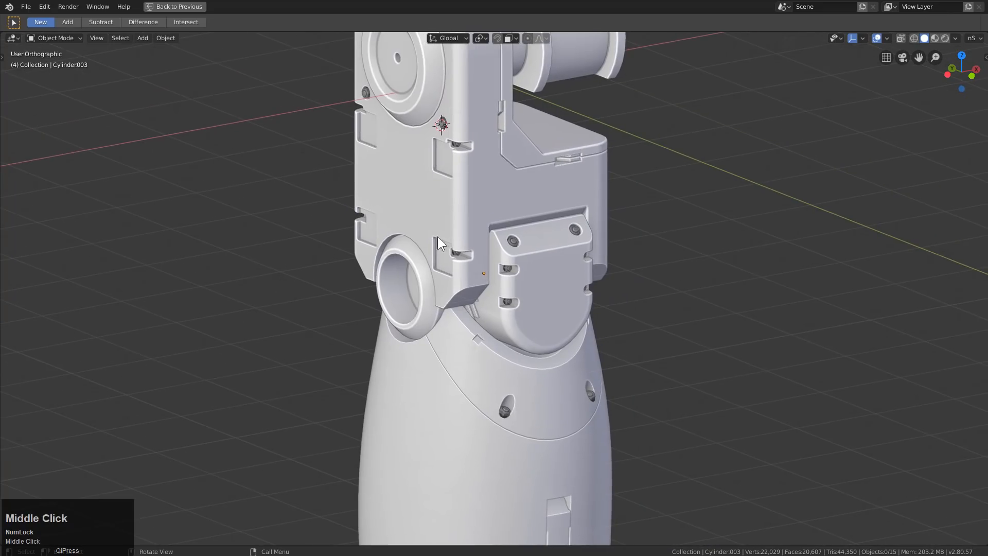
middle_click_drag(514, 261, 516, 286)
scroll(458, 296, "down", 3)
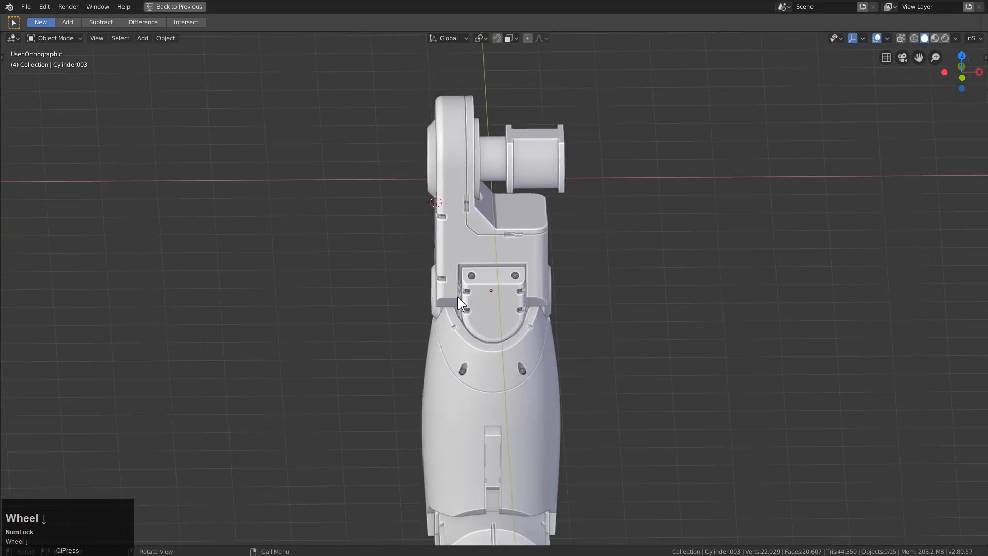
middle_click_drag(458, 296, 526, 279)
key("ctrl+s")
Add a cube, clear its location, and move it down along Z toward the foot
scroll(531, 367, "up", 3)
left_click(530, 390)
scroll(503, 330, "up", 4)
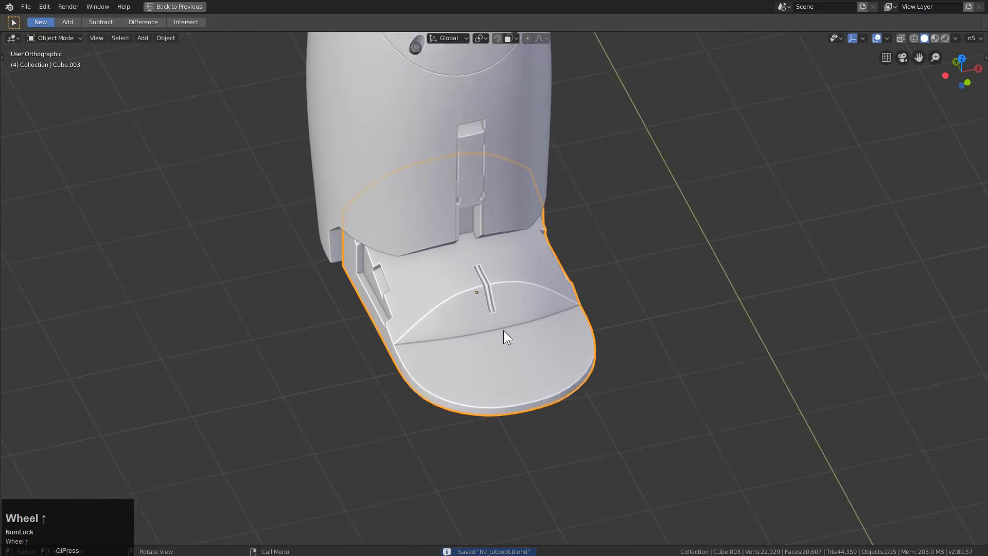
key("shift+a")
mouse_move(513, 328)
left_click(553, 341)
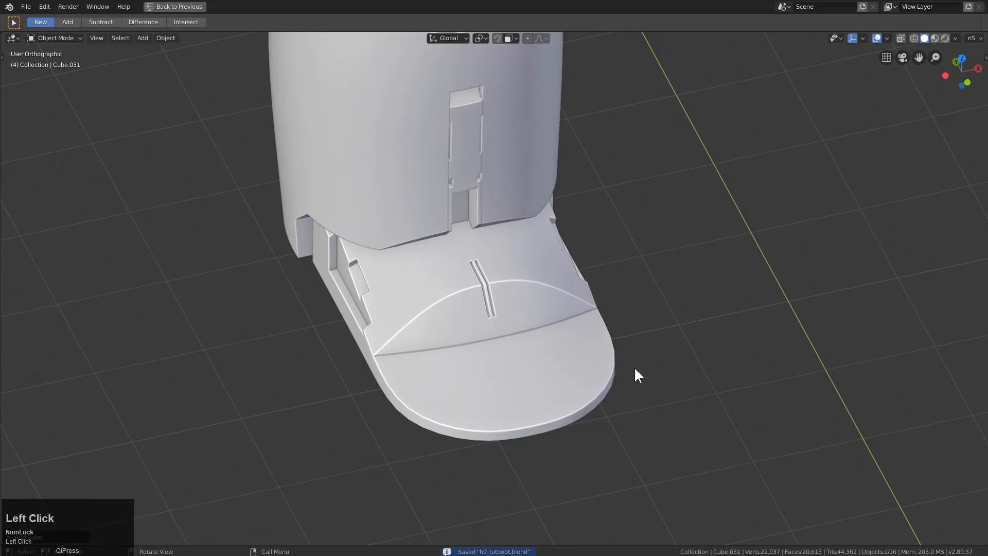
scroll(573, 212, "down", 5)
key("g")
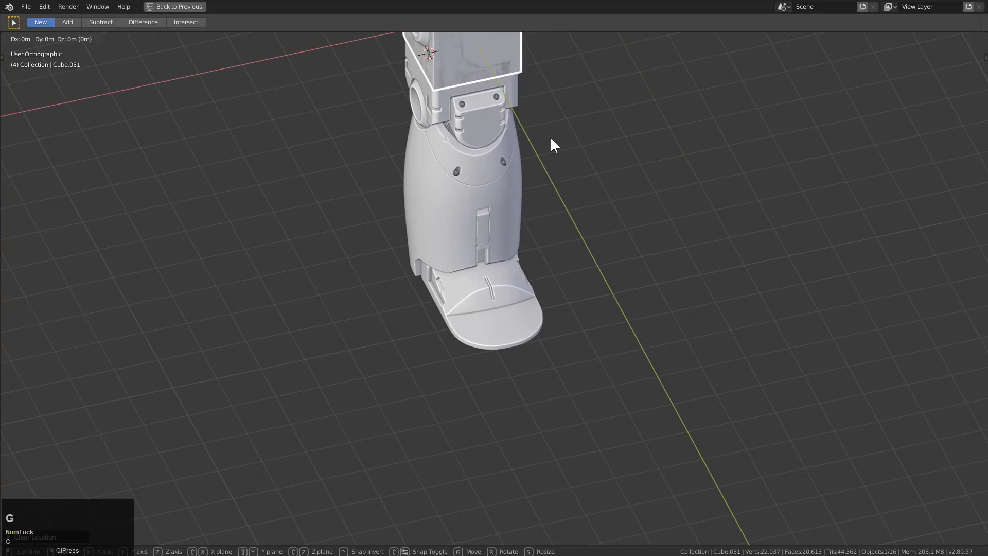
key("z")
left_click(600, 358)
Resize the new cube and move it along Y over the foot
key("s")
left_click(492, 252)
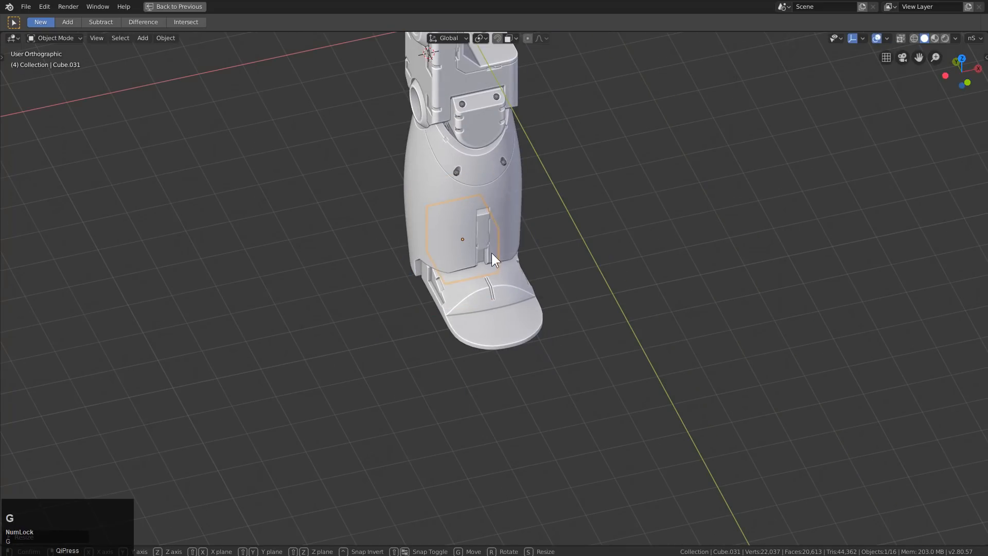
key("g")
key("y")
left_click(524, 296)
key("s")
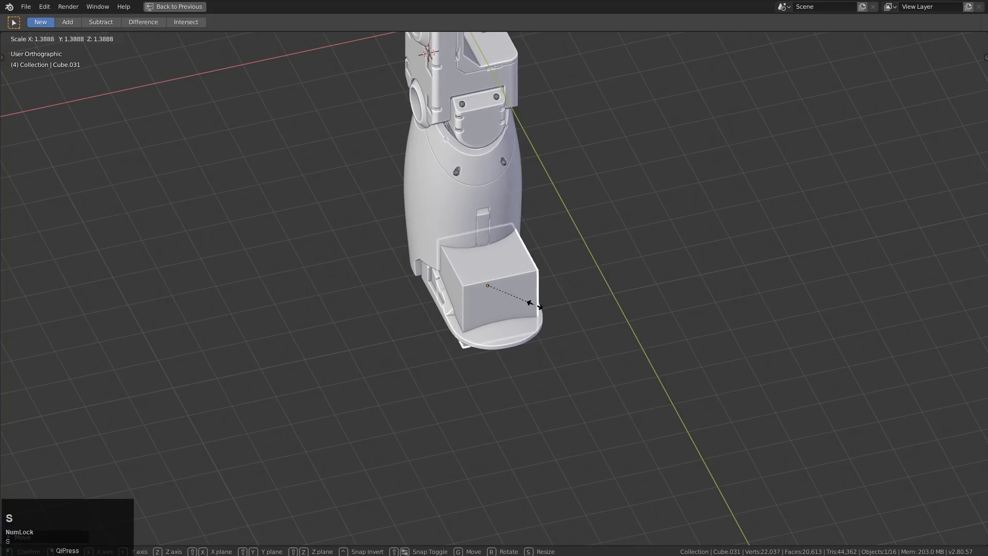
left_click(529, 302)
Stretch the cube along Y and shift it along Y to cover the middle of the foot
key("s")
key("x")
key("y")
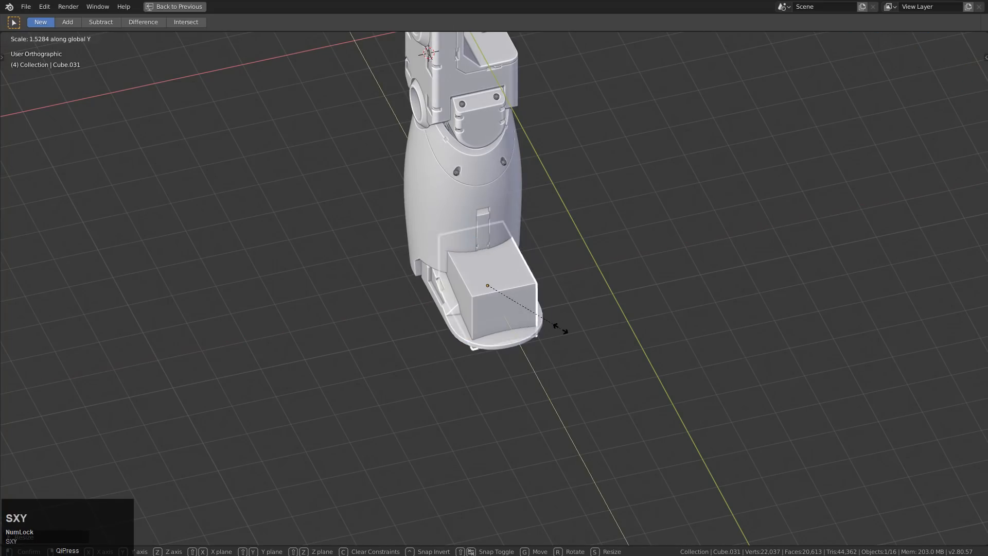
left_click(570, 338)
key("g")
key("y")
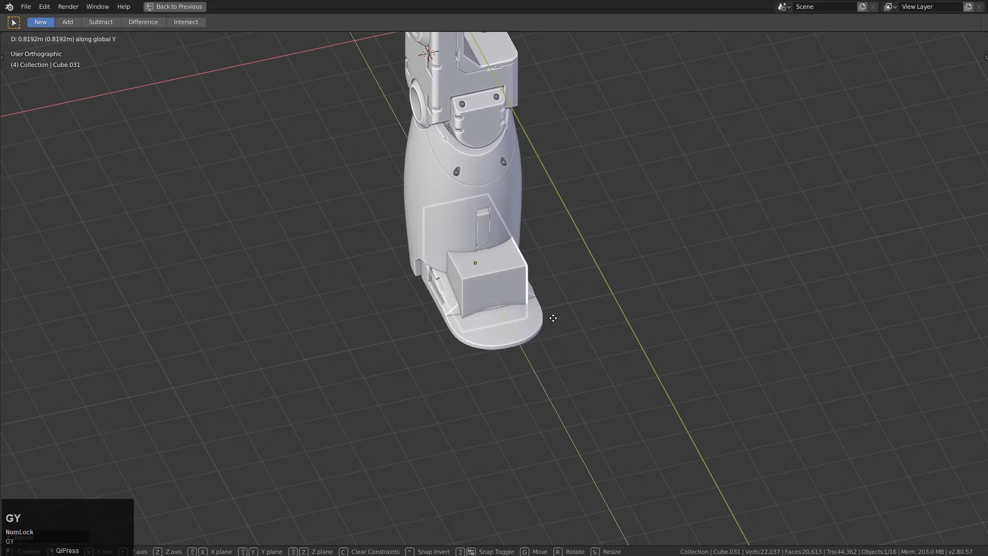
left_click(560, 325)
Move the cube along Z so it passes through the foot, and apply its transformation
scroll(499, 289, "up", 3)
key("g")
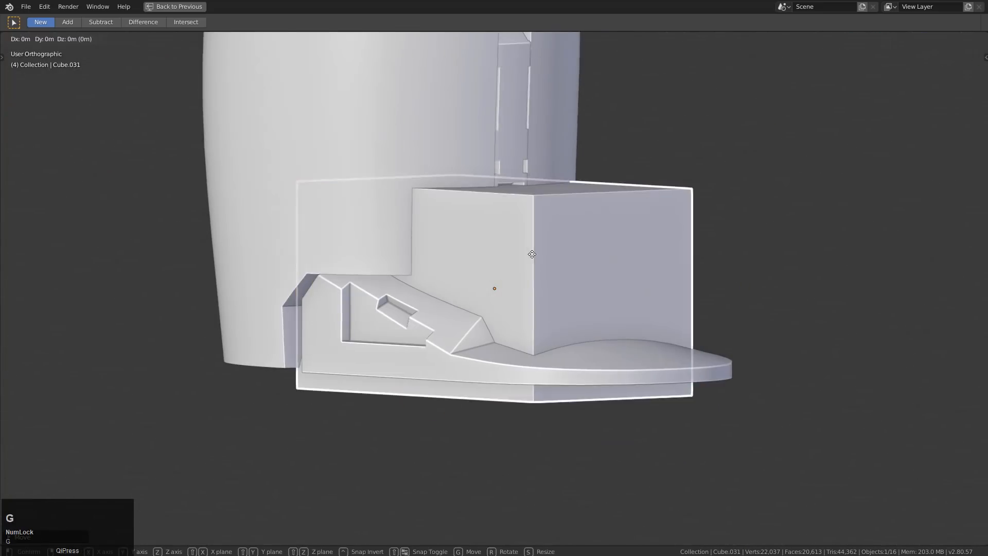
key("z")
left_click(551, 258)
middle_click_drag(550, 258, 547, 279)
key("ctrl+a")
left_click(530, 290)
Bevel the cube's two front vertical edges with 7 segments
key("Tab")
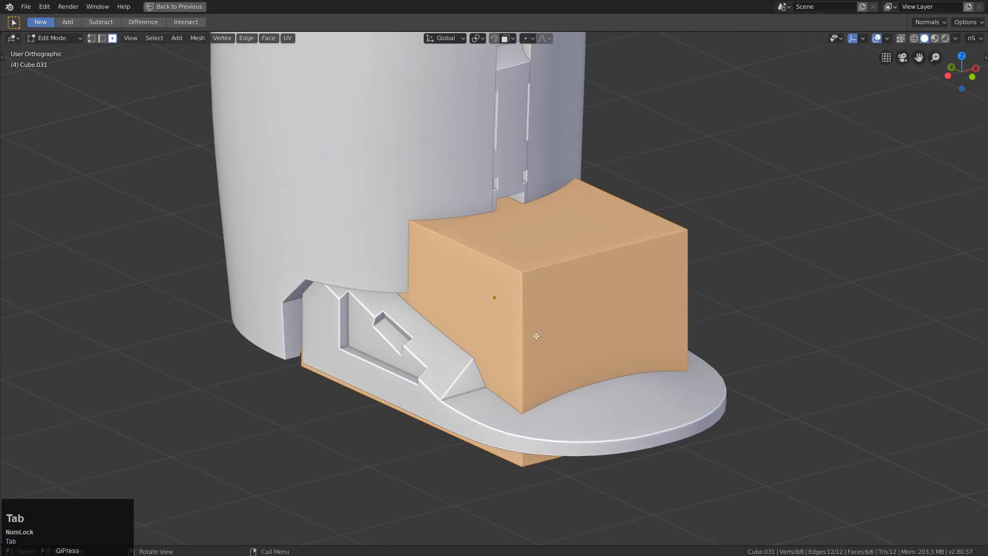
left_click(520, 330)
left_click(683, 285, "shift")
middle_click_drag(683, 285, 676, 319)
key("ctrl+b")
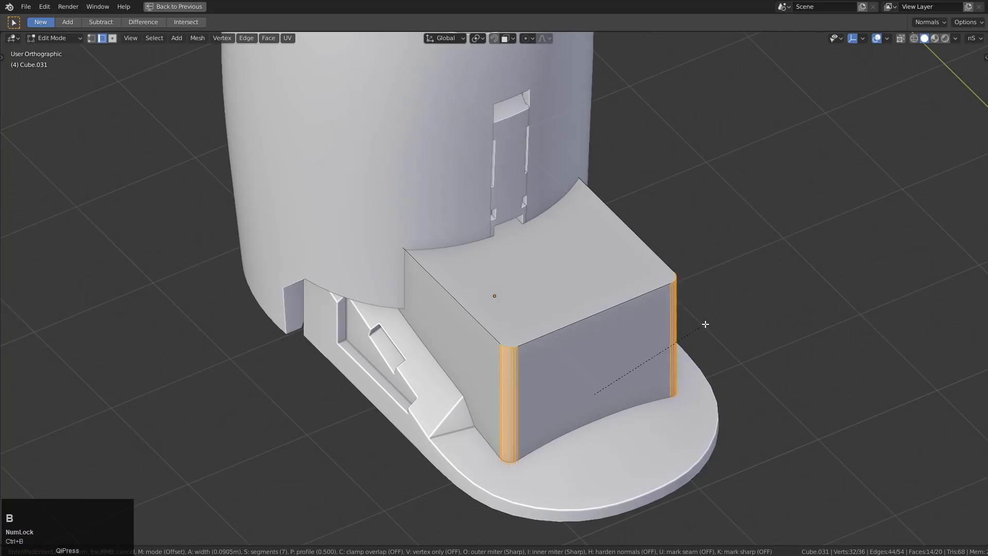
left_click(715, 325)
key("Tab")
Run the Hard Ops (C) Sharpen operation on the rounded cube
key("q")
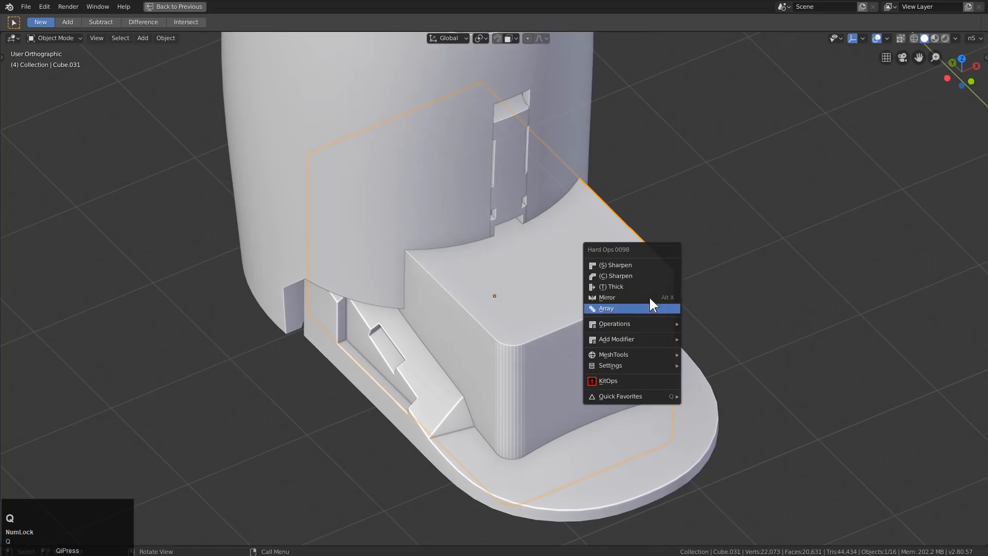
left_click(632, 254)
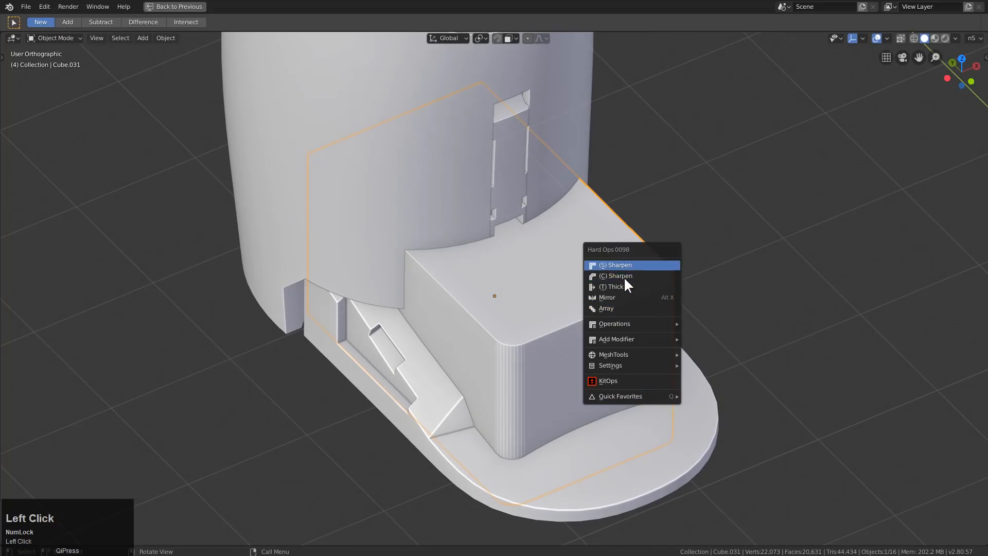
left_click(624, 276)
Slash the foot with the rounded cube using Hard Ops to cut a panel seam
left_click(672, 387, "shift")
key("q")
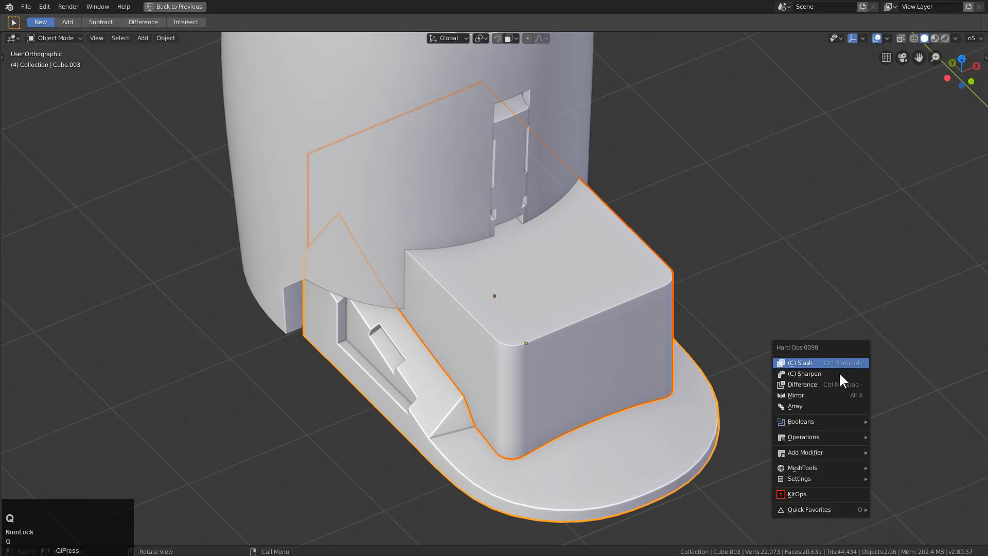
left_click(814, 361)
middle_click_drag(656, 355, 520, 343)
scroll(486, 316, "up", 1)
Add a mesh cube on the foot beside the new panel seam
left_click(486, 316)
scroll(546, 347, "up", 2)
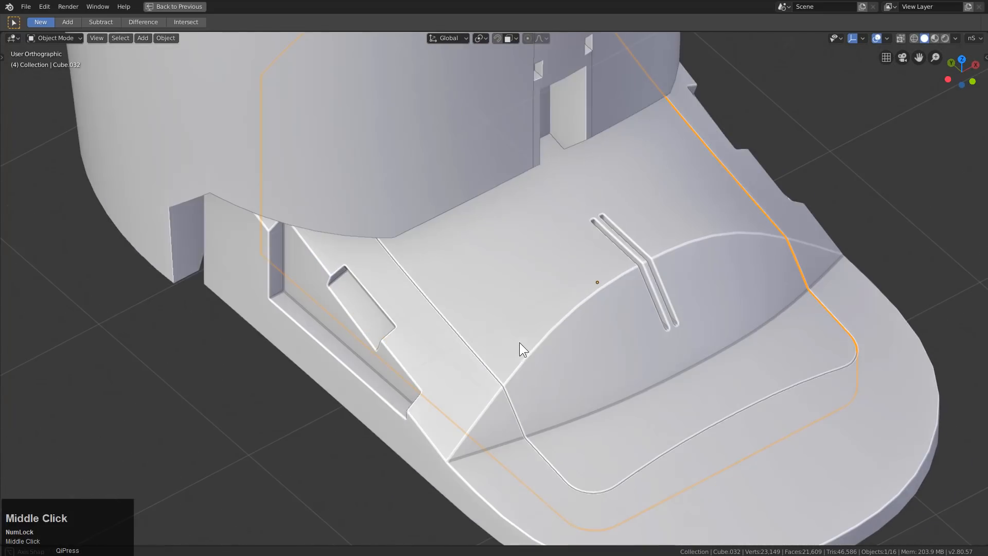
key("shift+a")
left_click(527, 341)
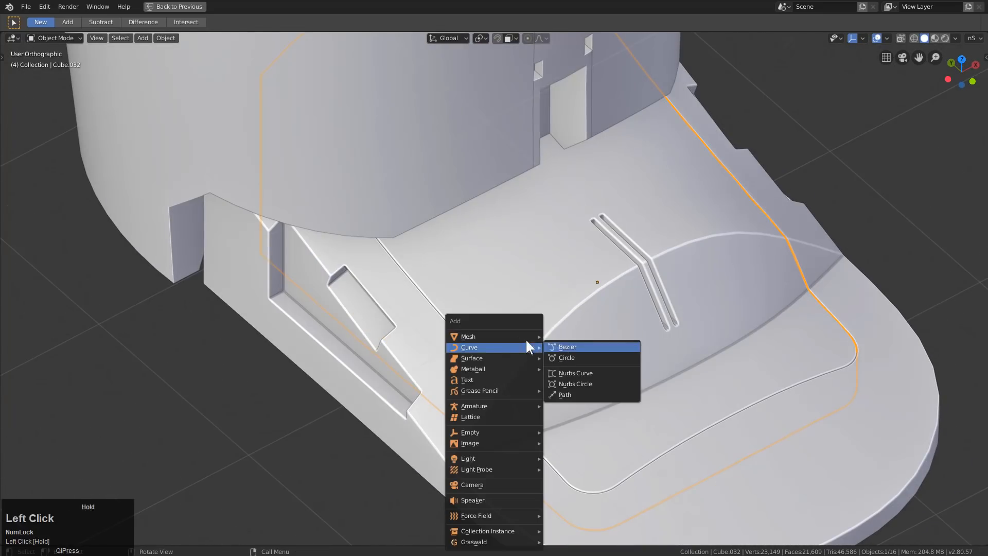
mouse_move(530, 336)
left_click(573, 344)
Shrink the new cube and snap it onto the foot's sloped surface at the panel seam
key("s")
key("g")
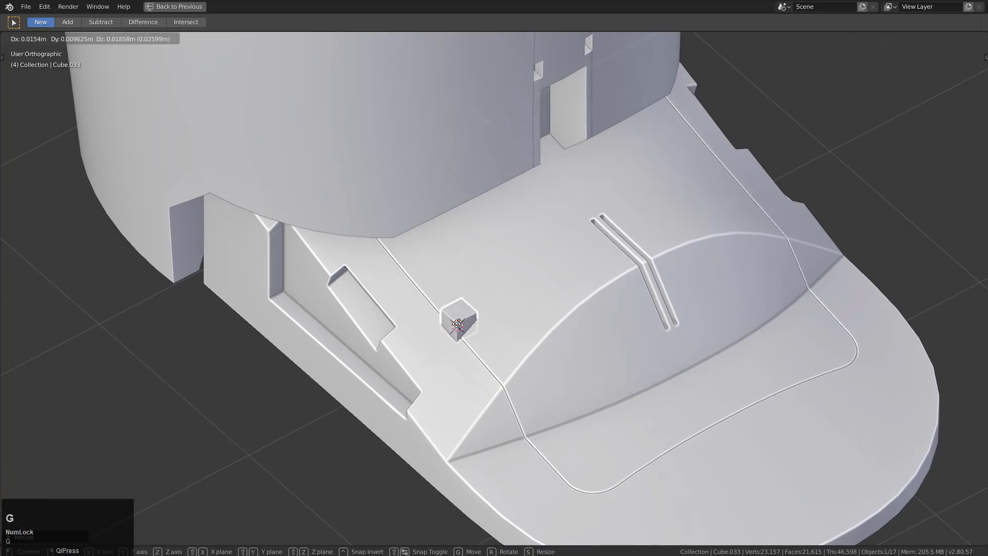
left_click(453, 325)
key("g")
key("ctrl")
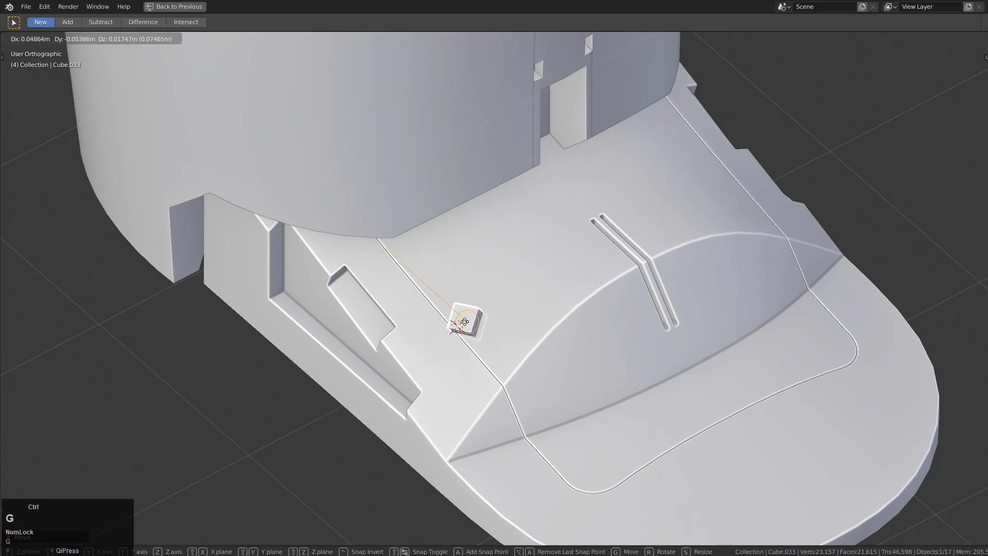
left_click(464, 322)
Rotate and stretch the small cube along its local X axis, and position it in line with the foot's panel seam
key("r")
key("g")
key("s")
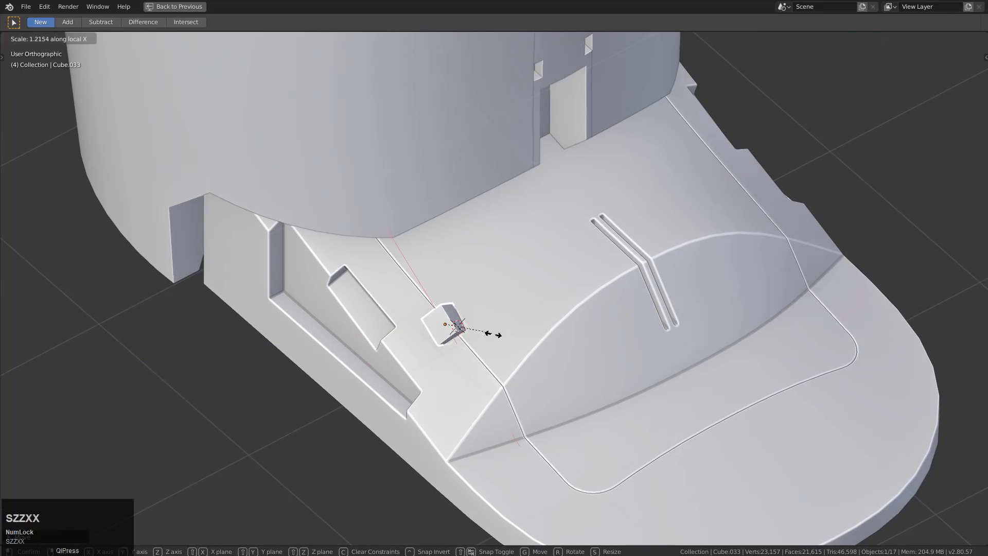
left_click(536, 347)
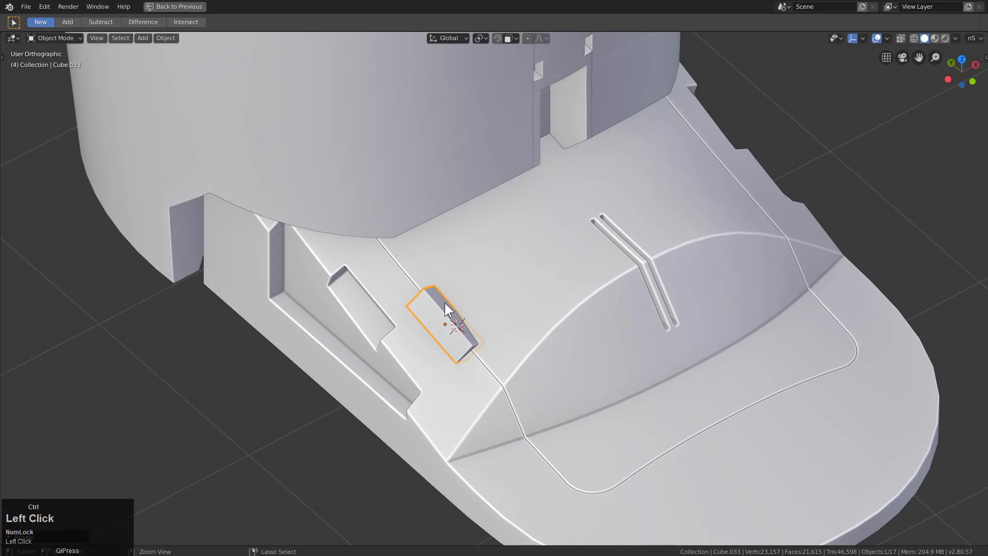
key("g")
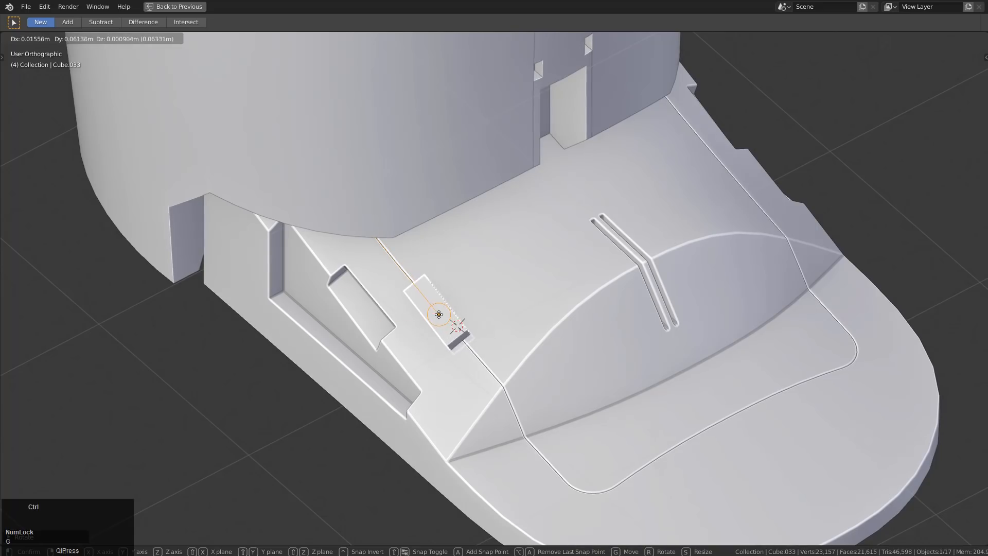
key("r")
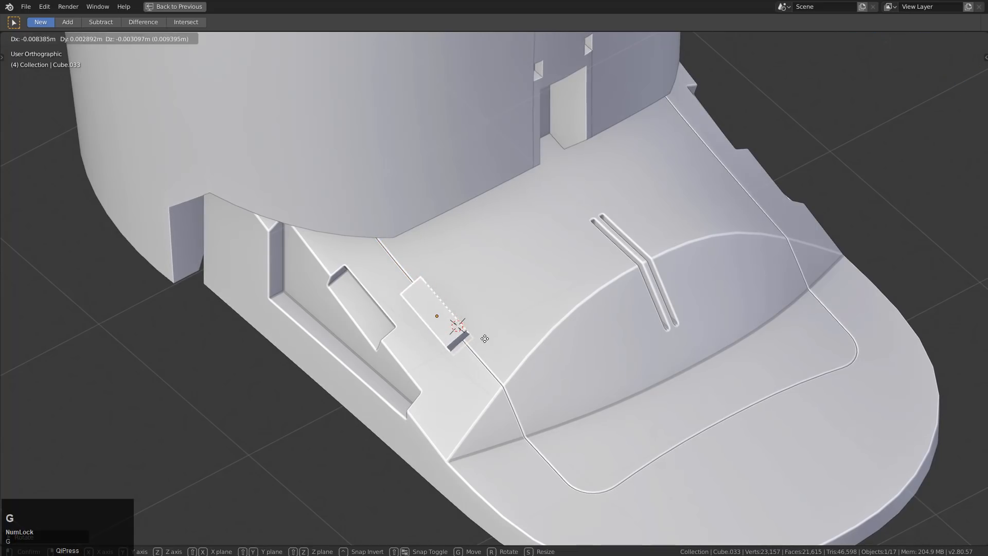
left_click(489, 340)
Cut the stretched block out of the foot panel with Hard Ops Difference, and save the file
middle_click_drag(496, 345, 517, 319)
left_click(496, 277, "shift")
key("q")
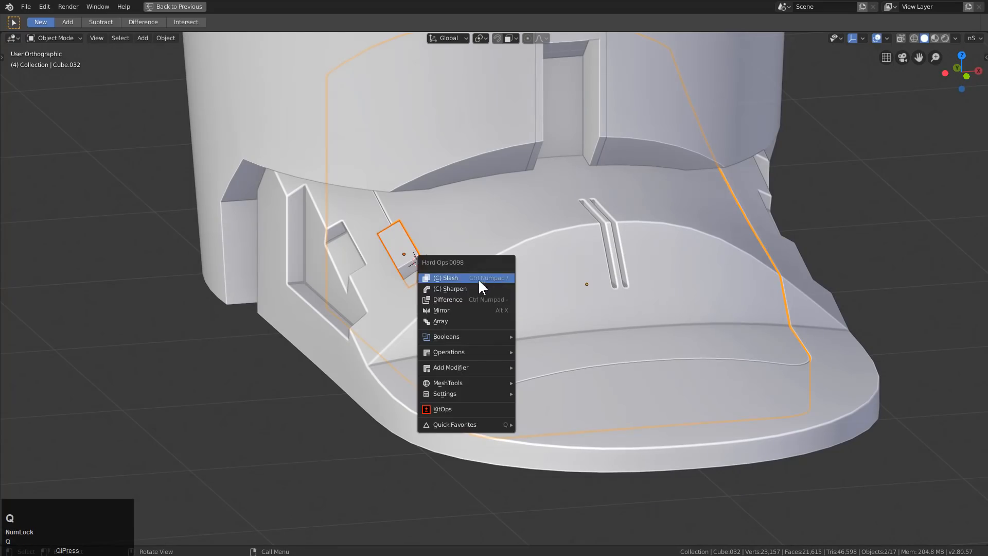
left_click(462, 300)
middle_click_drag(463, 299, 570, 329)
scroll(530, 300, "down", 1, "alt")
scroll(530, 298, "down", 3)
middle_click_drag(569, 329, 551, 301)
scroll(621, 329, "down", 4)
key("ctrl+s")
Mirror the chosen leg part with the Hard Ops Mirror tool and clear the selection
left_click(419, 240)
key("alt+x")
left_click(375, 261)
key("alt+a")
Insert a centred edge loop around the narrow shaft of the upper joint cylinder, between its flanges
scroll(543, 297, "up", 3)
scroll(523, 211, "up", 2)
left_click(523, 211)
middle_click_drag(523, 211, 484, 197)
key("Tab")
left_click(478, 195)
right_click(540, 221)
middle_click_drag(560, 238, 545, 241)
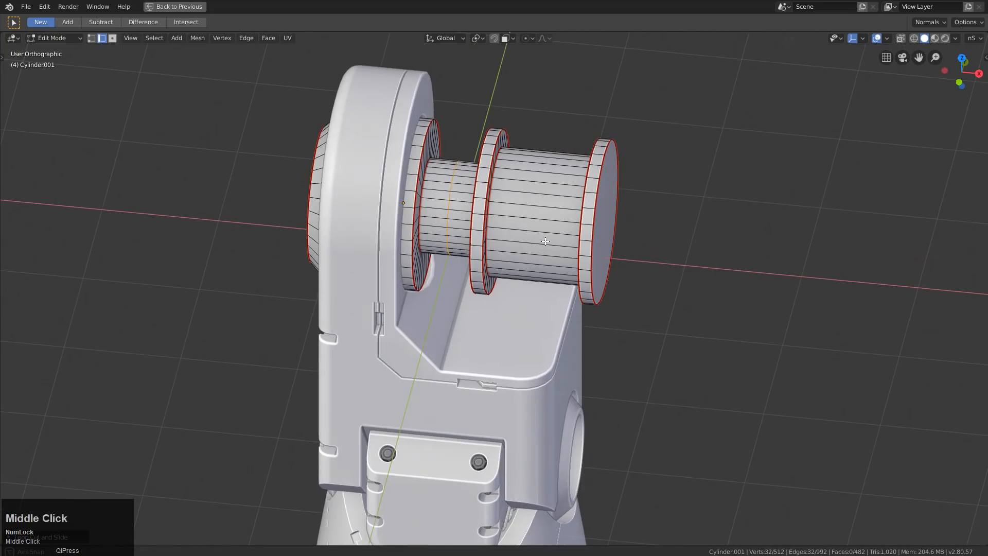
Separate the shaft's edge loop into its own object and set its origin to its centre
key("p")
left_click(469, 190)
key("Tab")
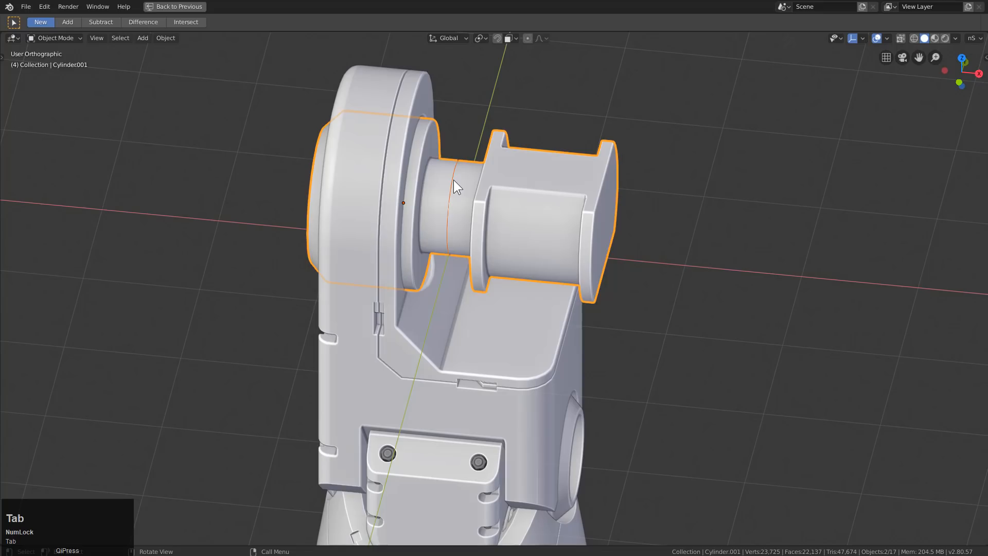
left_click(453, 180)
key("g")
right_click(391, 200)
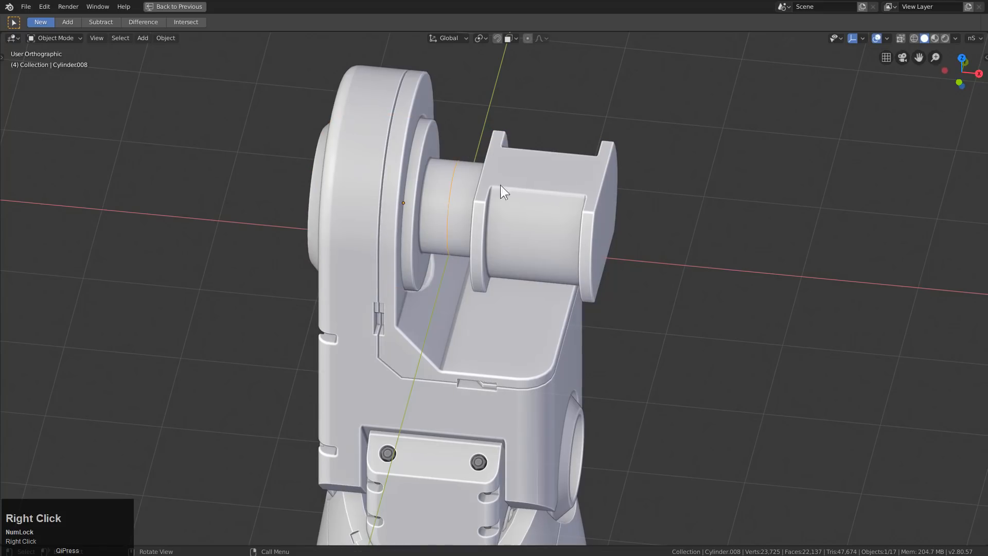
key("shift+s")
left_click(528, 142)
Convert the separated loop to a curve and thicken it into a round ring with Hard Ops
left_click(165, 38)
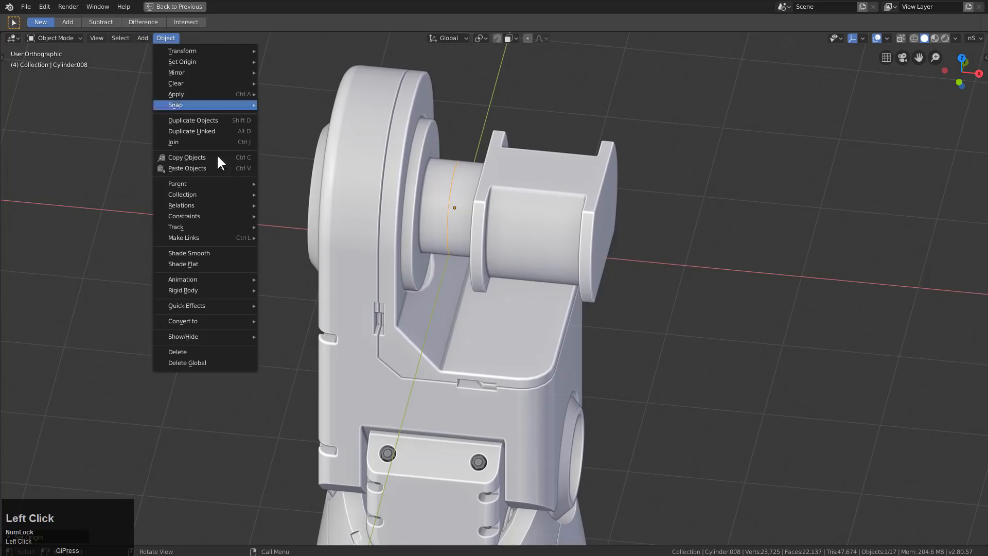
left_click(234, 319)
left_click(280, 320)
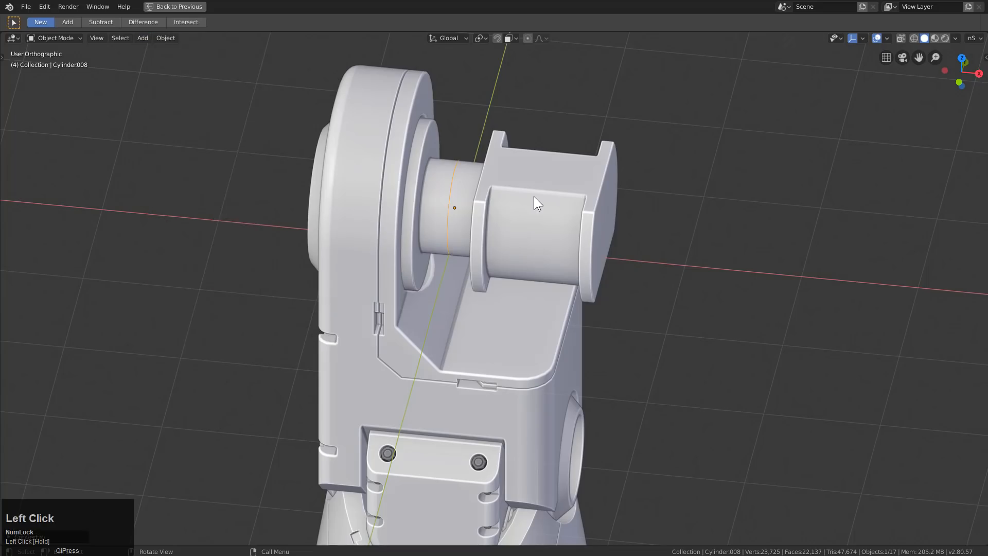
key("q")
left_click(529, 194)
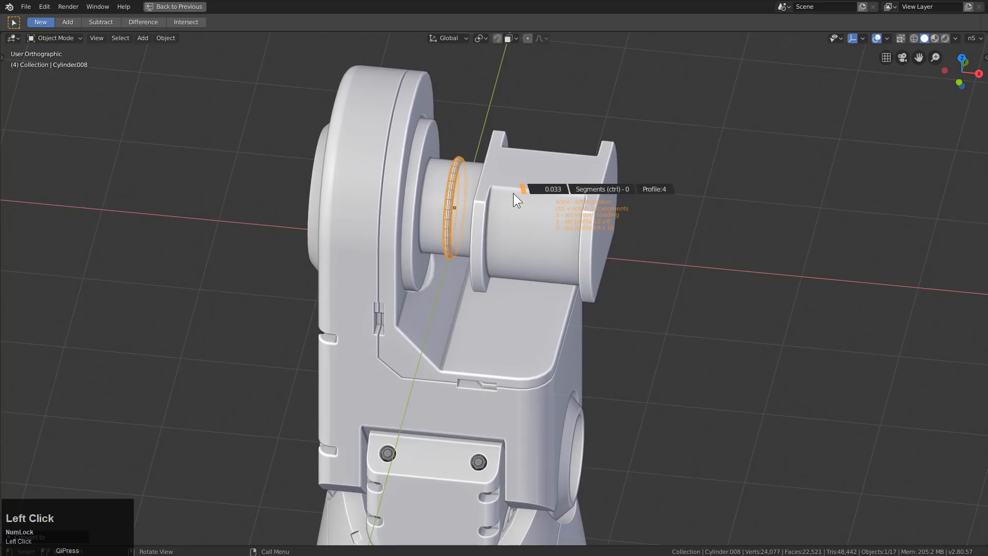
key("2")
Readjust the ring curve with Hard Ops to give its tube a smoother profile
key("Tab")
key("KP_Decimal")
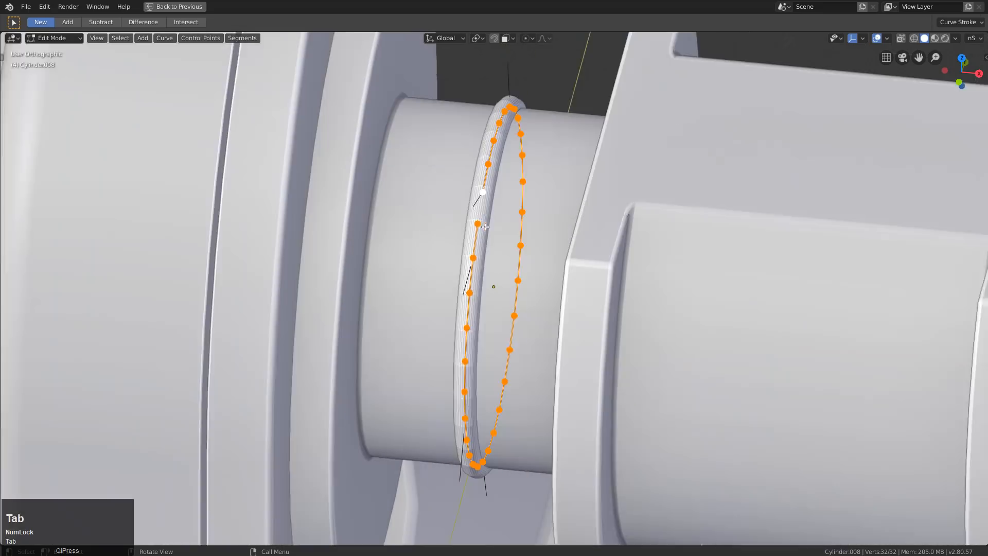
scroll(524, 235, "down", 2)
key("alt+a")
scroll(524, 235, "up", 2)
scroll(524, 220, "down", 4)
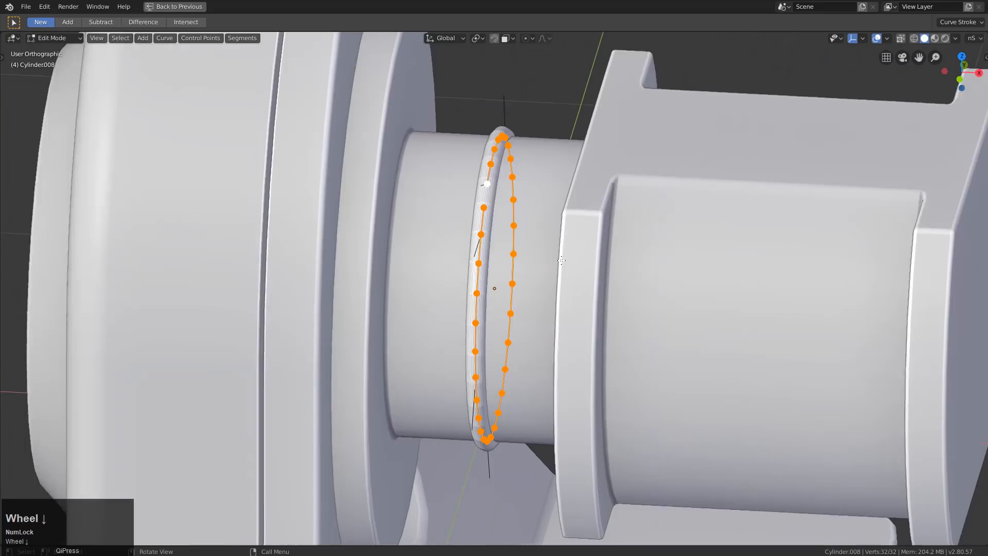
key("Tab")
key("q")
left_click(560, 260)
left_click(561, 260)
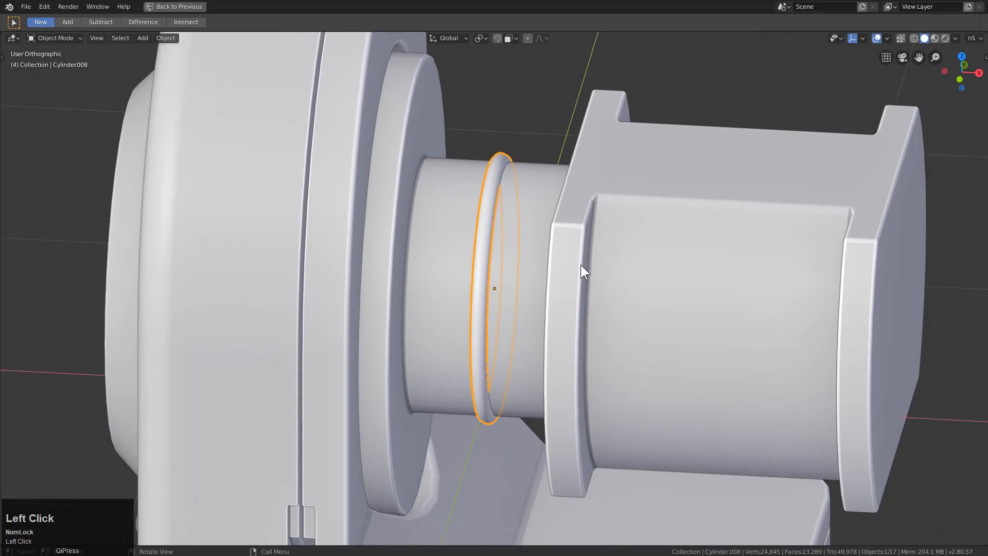
Duplicate the ring along X within the curve, and shift both rings about -0.084 m along X on the shaft
scroll(604, 274, "down", 5)
scroll(545, 250, "up", 3)
key("Tab")
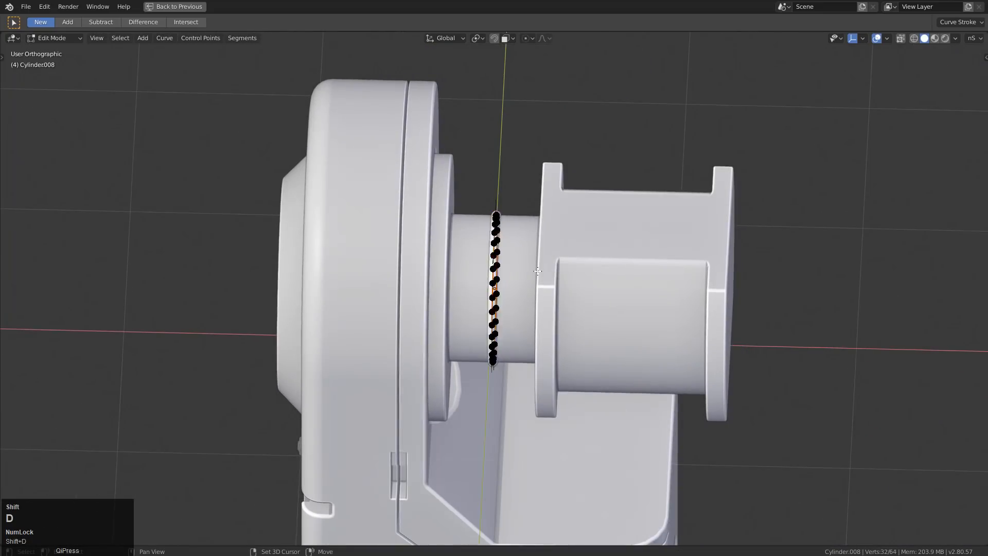
key("x")
left_click(582, 270)
key("Tab")
key("g")
key("x")
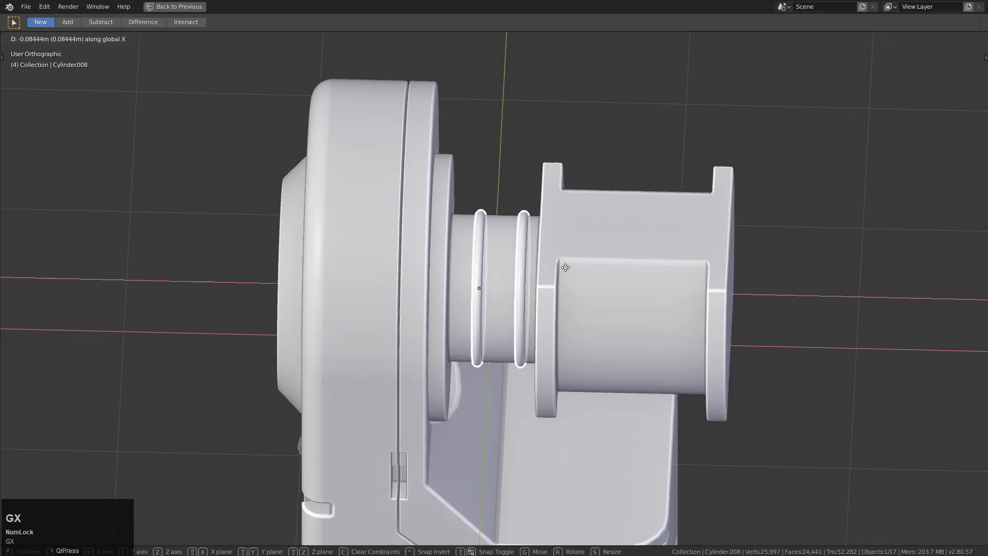
left_click(565, 267)
Deselect the ring object and save the file
key("Tab")
scroll(564, 269, "down", 3)
middle_click_drag(538, 269, 571, 259)
key("Tab")
middle_click_drag(548, 305, 531, 201, "shift")
key("a")
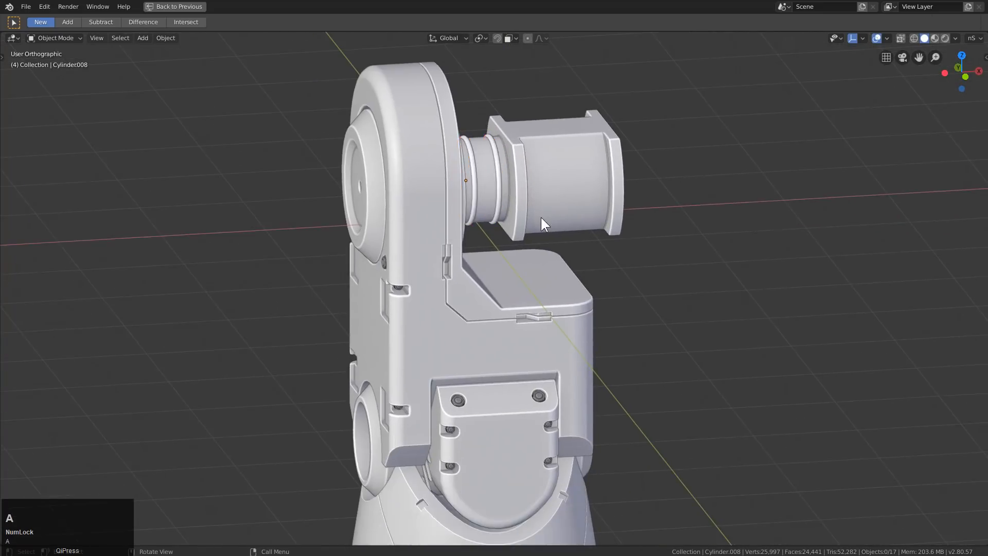
scroll(543, 232, "down", 2)
middle_click_drag(542, 246, 533, 155, "shift")
scroll(509, 258, "down", 2)
middle_click_drag(503, 273, 524, 266)
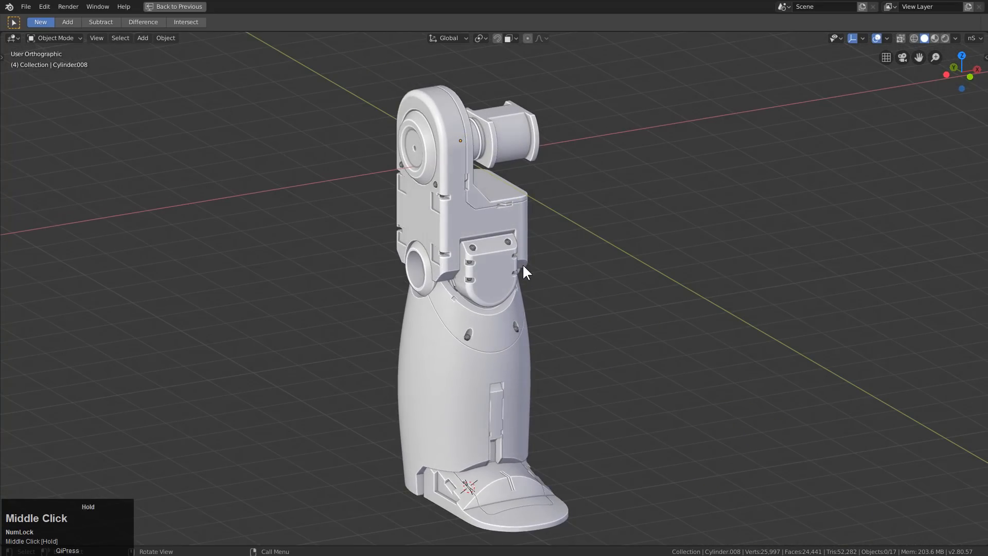
key("ctrl+s")
Add a mesh cube on the bolted front cover plate, shrink it, and stretch it along Z into a tall block
scroll(539, 268, "up", 5)
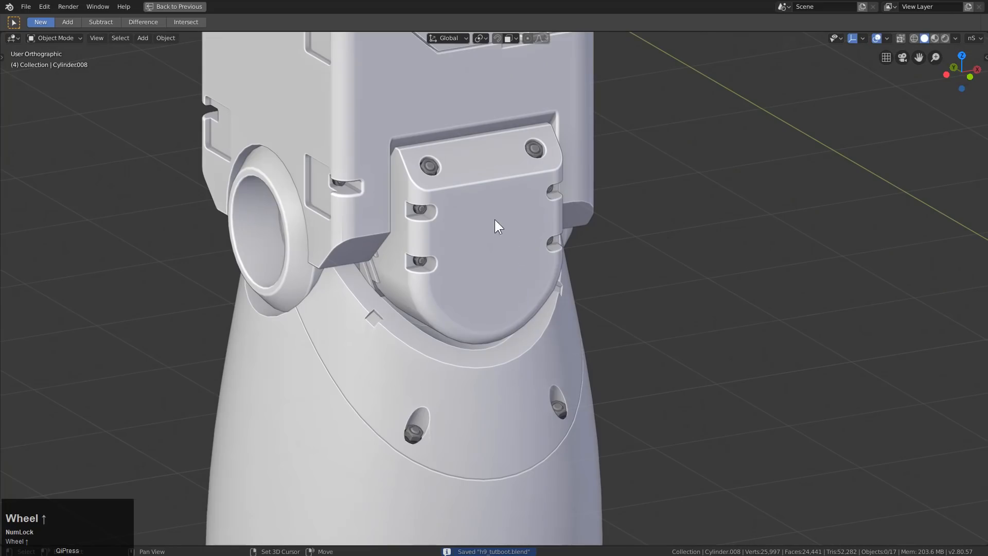
key("shift+a")
mouse_move(492, 213)
left_click(544, 221)
key("s")
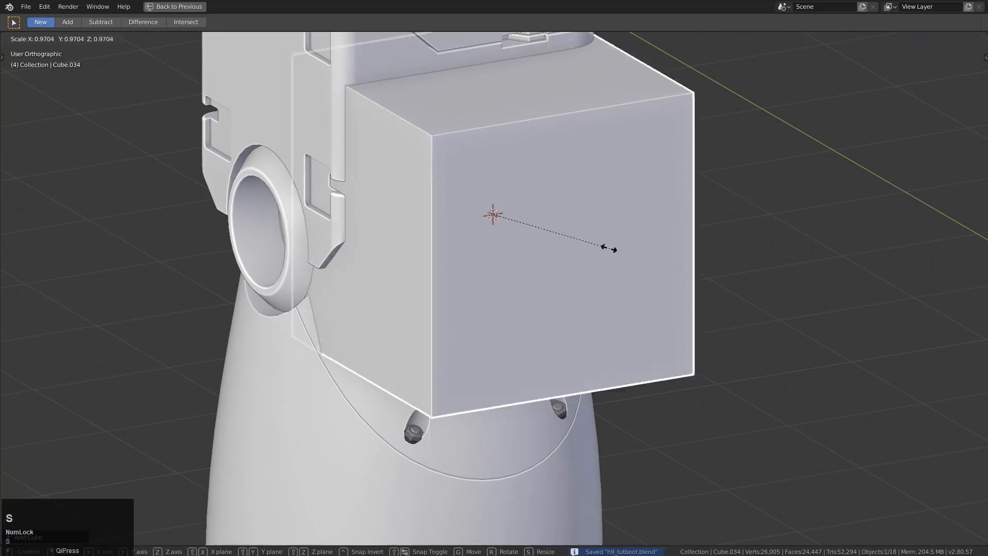
left_click(539, 213)
key("s")
key("z")
left_click(566, 291)
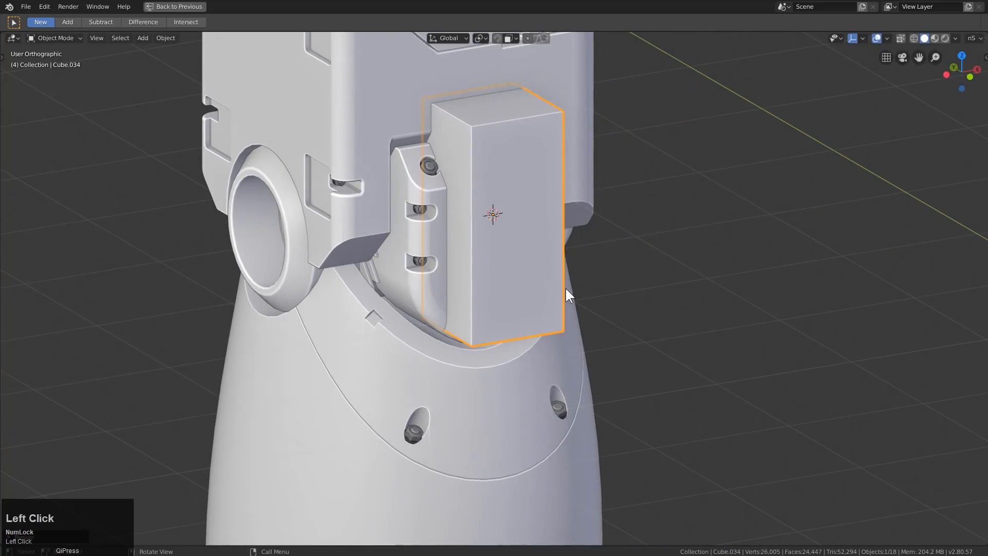
Scale the tall block slightly and raise it along Z so it overlaps the cover plate's upper middle
key("g")
key("z")
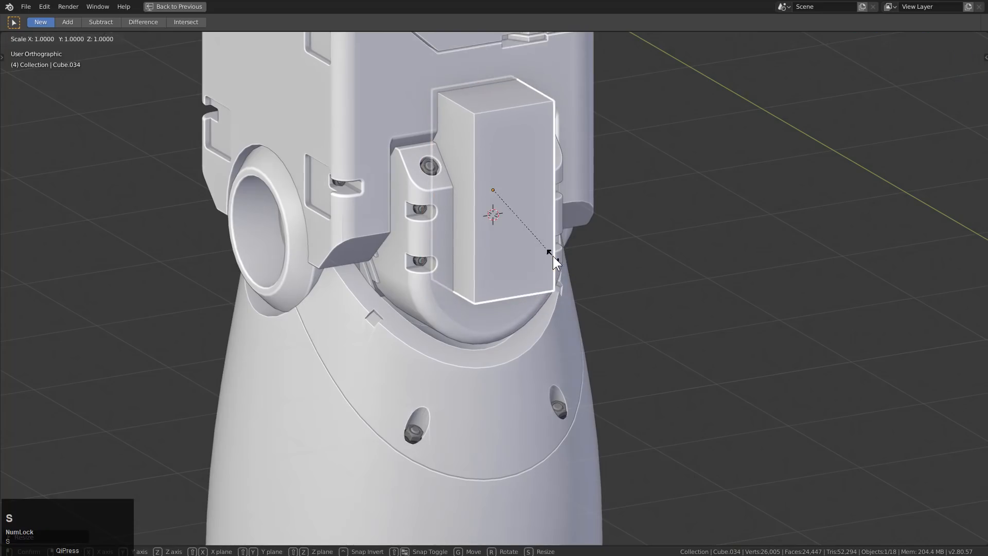
left_click(562, 265)
key("KP_Decimal")
middle_click_drag(508, 256, 492, 205)
key("g")
key("z")
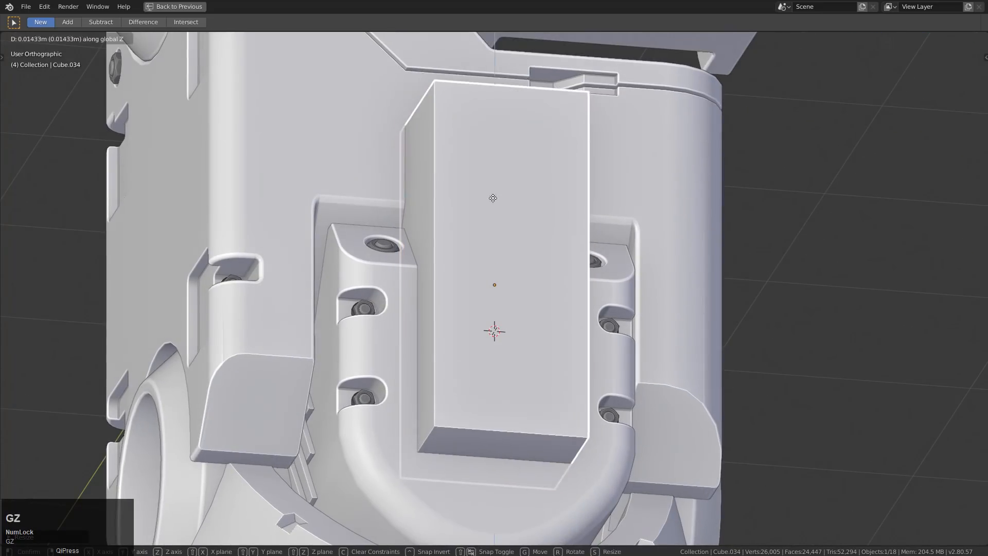
left_click(491, 149)
Apply the block's transform and chamfer its two lower side edges with a single-segment bevel
key("ctrl+a")
left_click(453, 283)
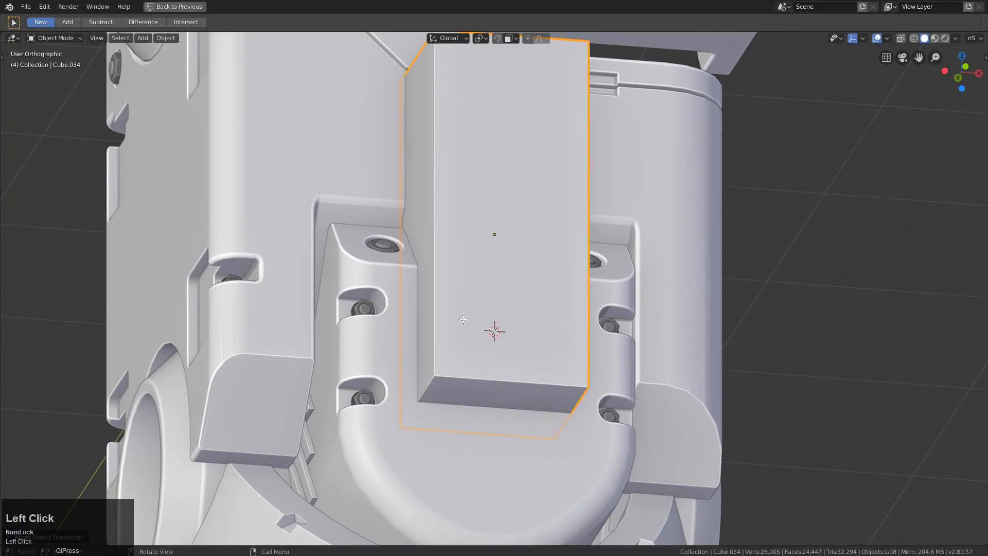
key("Tab")
middle_click_drag(459, 344, 474, 330)
left_click(435, 344)
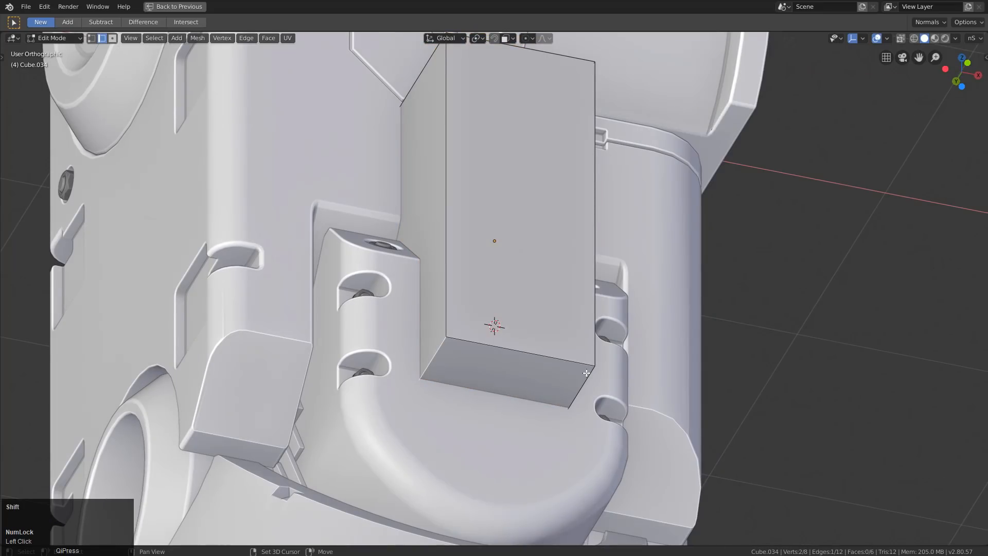
key("ctrl+b")
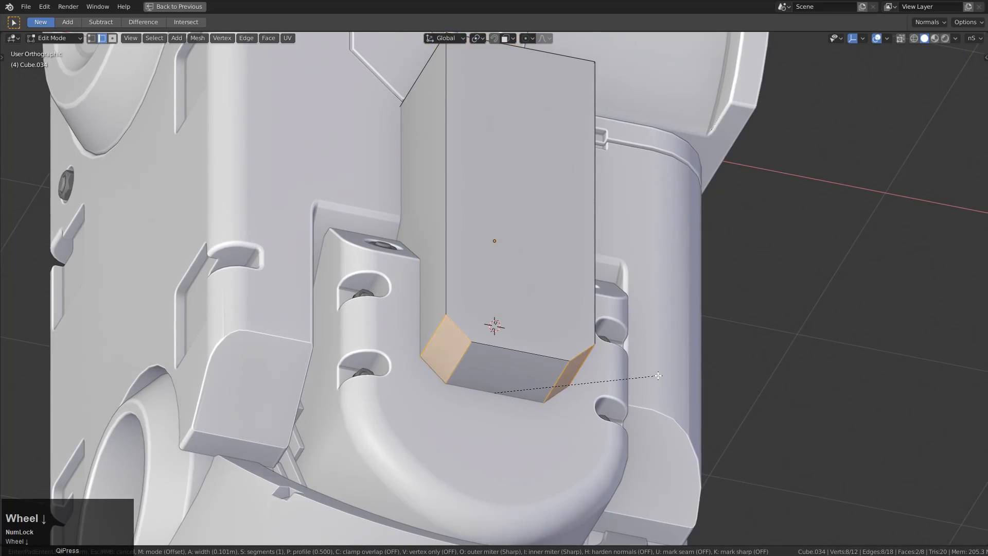
left_click(646, 373)
Slash the bolted cover plate with the chamfered block using Hard Ops to split off a central panel
key("Tab")
middle_click_drag(466, 317, 491, 389)
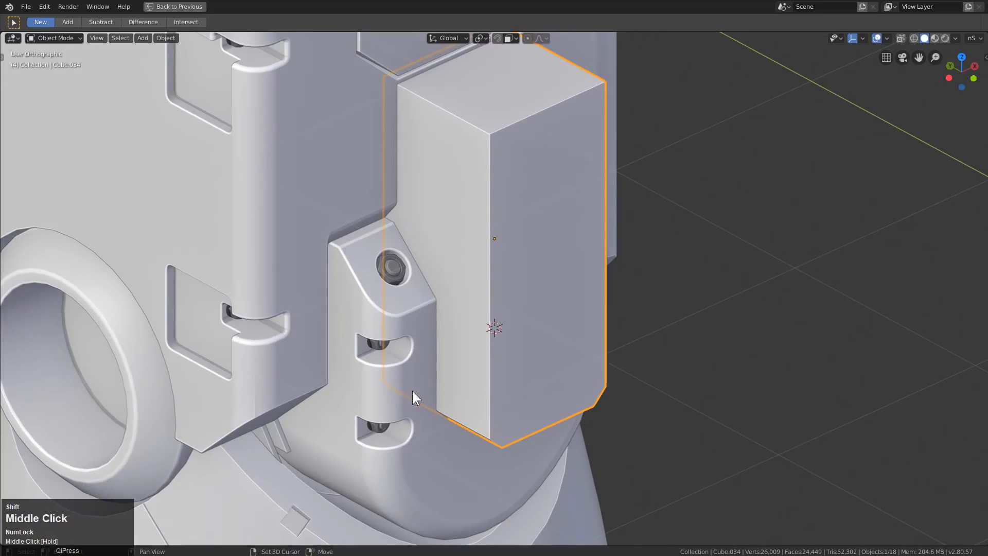
left_click(492, 307, "shift")
key("q")
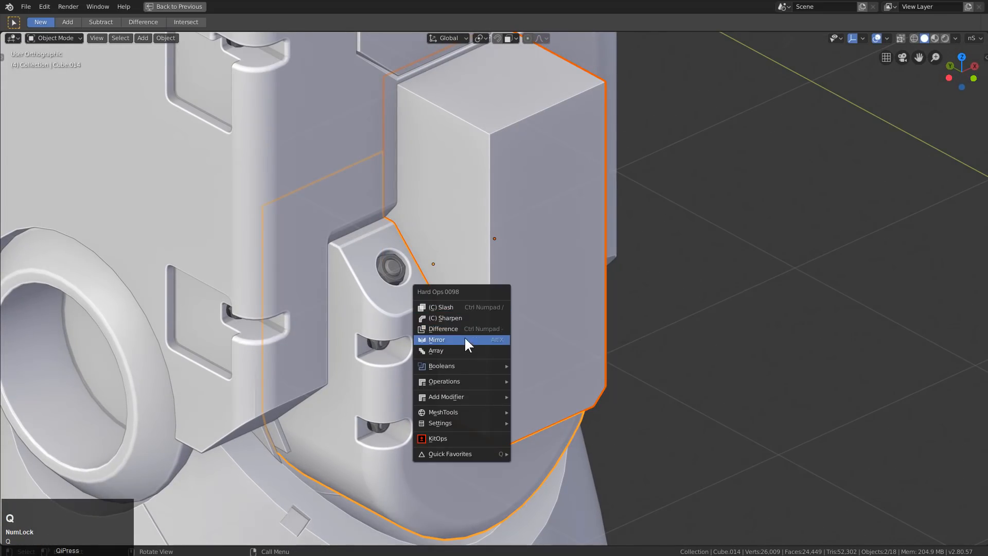
left_click(442, 307)
middle_click_drag(571, 346, 481, 290)
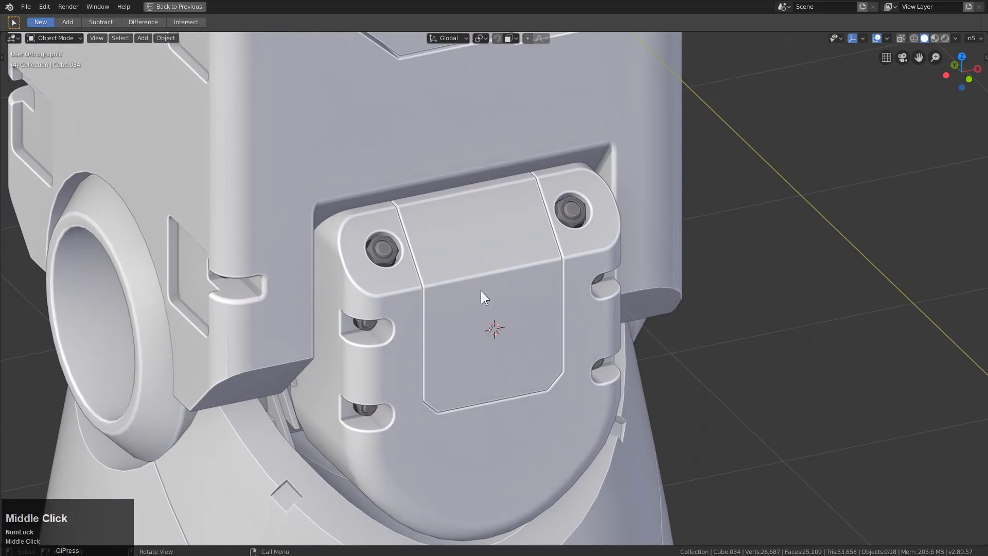
Place the 3D cursor on the central panel's left seam and add a mesh cube there
middle_click_drag(541, 320, 526, 308)
scroll(457, 327, "up", 2)
middle_click_drag(457, 328, 377, 342)
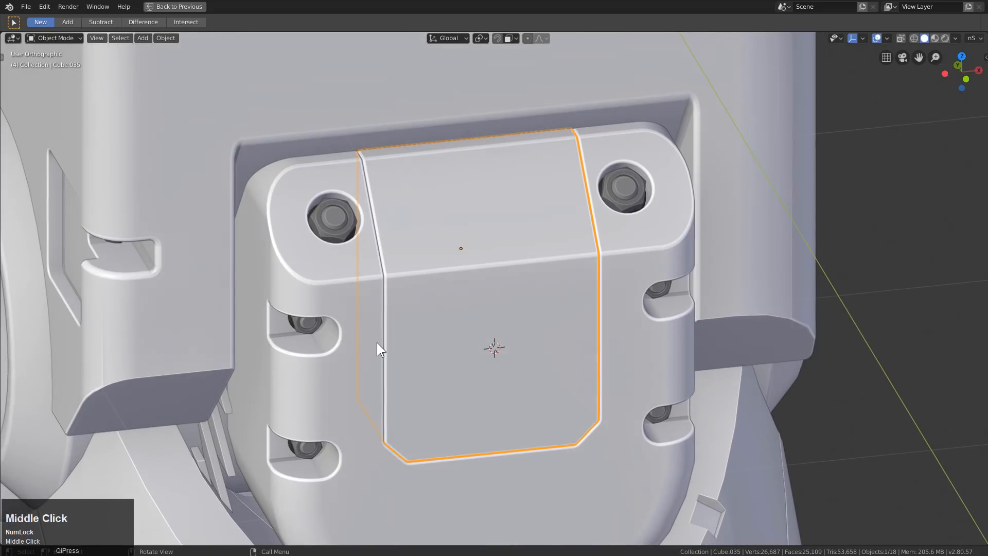
right_click(387, 344, "shift")
key("shift+a")
left_click(373, 338)
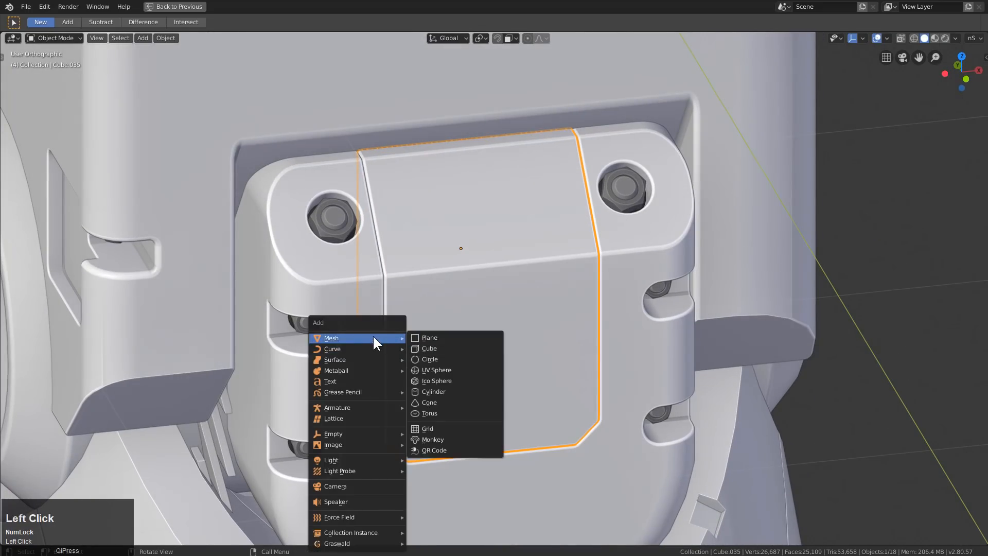
left_click(445, 348)
Shrink the new cube and stretch it along Z into a slim vertical bar on the seam
key("s")
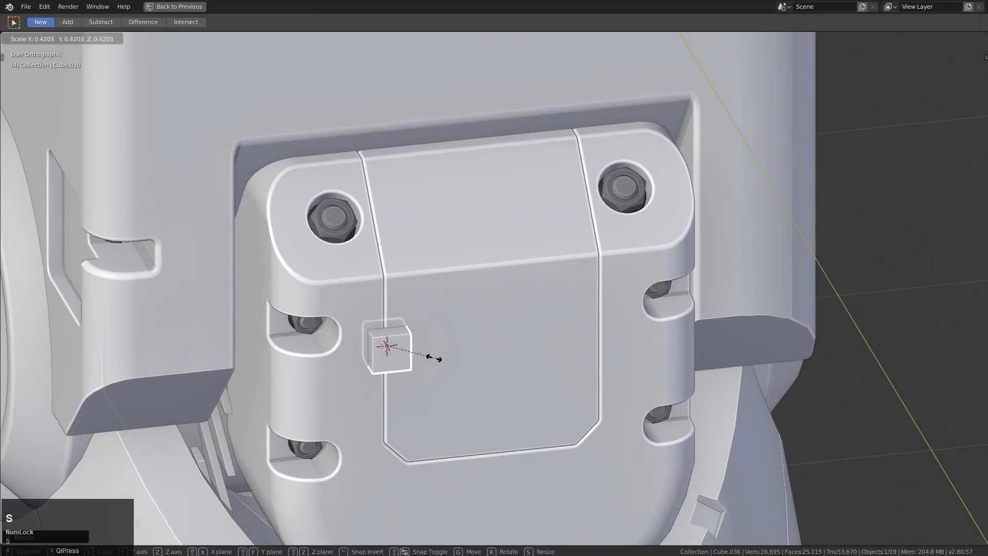
left_click(432, 356)
key("s")
left_click(432, 356)
key("s")
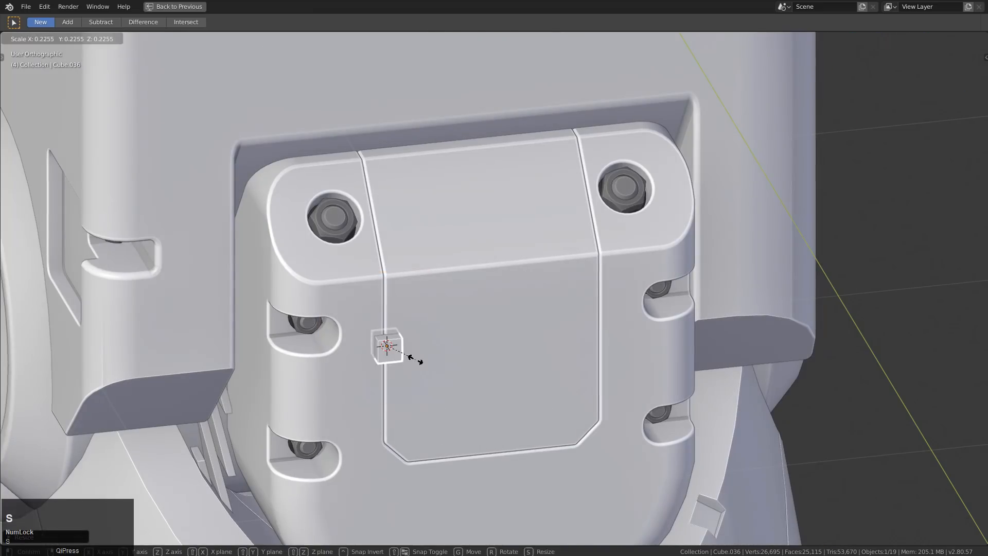
key("z")
left_click(509, 389)
Cut the slim bar out of the central panel with Hard Ops Difference to form side notches
left_click(495, 342, "shift")
key("q")
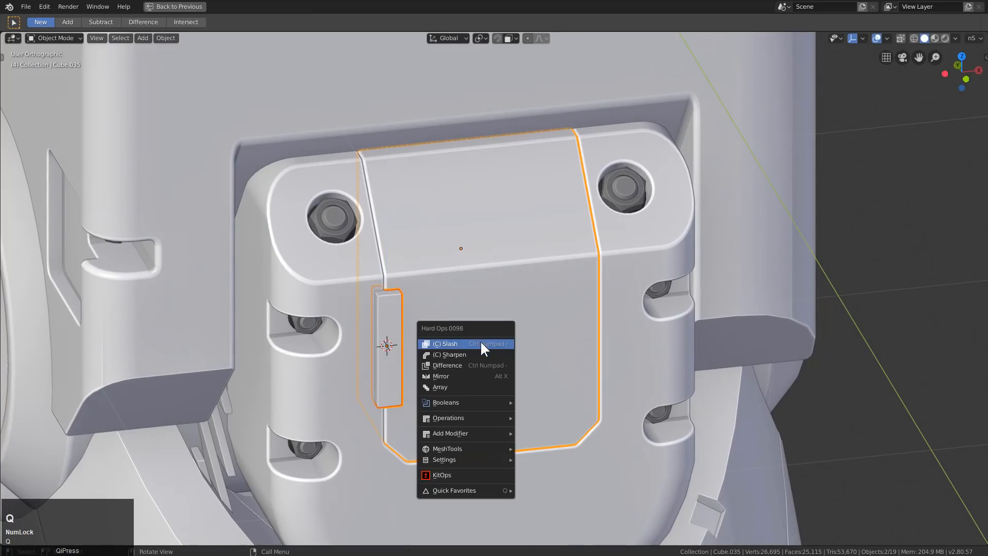
left_click(467, 364)
middle_click_drag(514, 362, 511, 309)
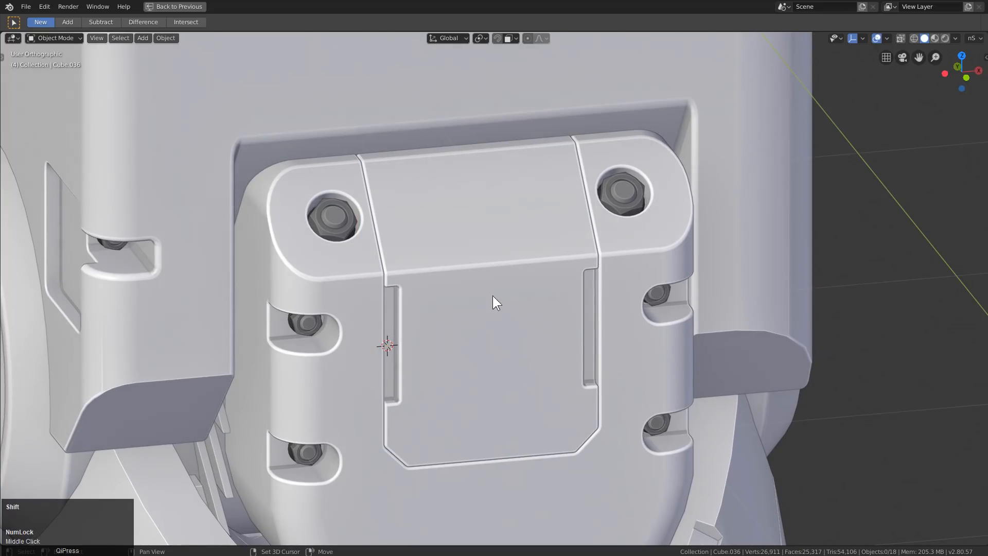
Add a mesh cube at the 3D cursor near the central panel's bend, shrink it, and stretch it along X into a thin bar
key("shift+a")
left_click(571, 310)
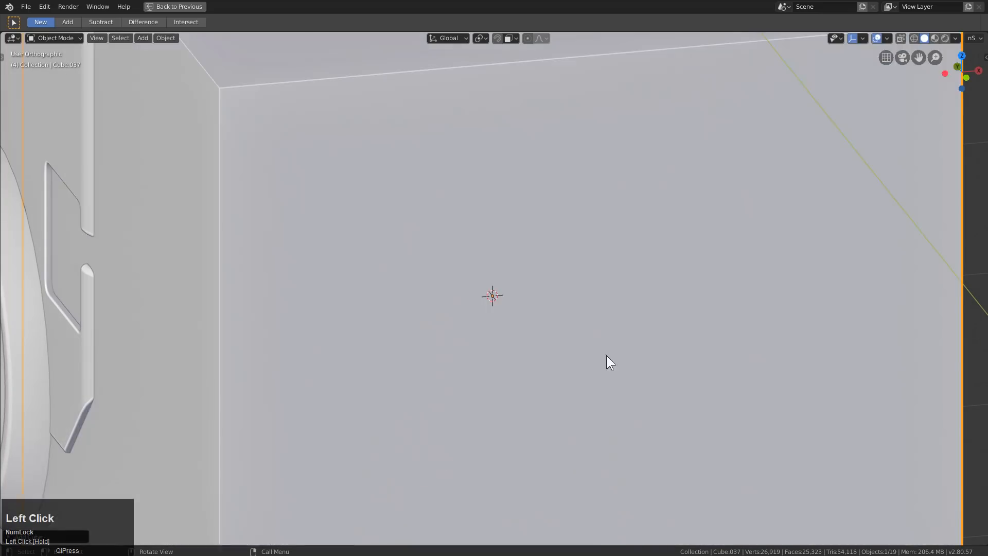
key("s")
left_click(511, 328)
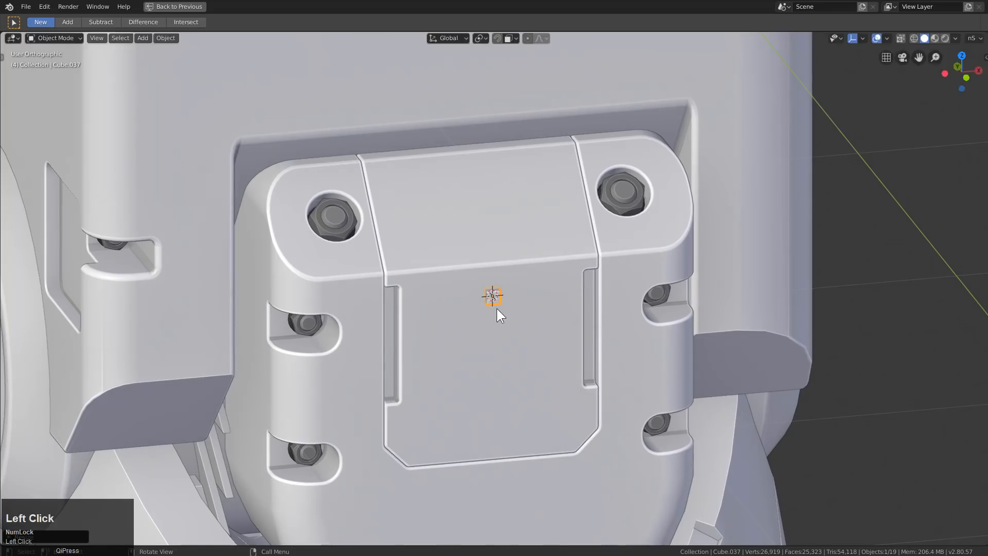
key("s")
key("x")
left_click(520, 335)
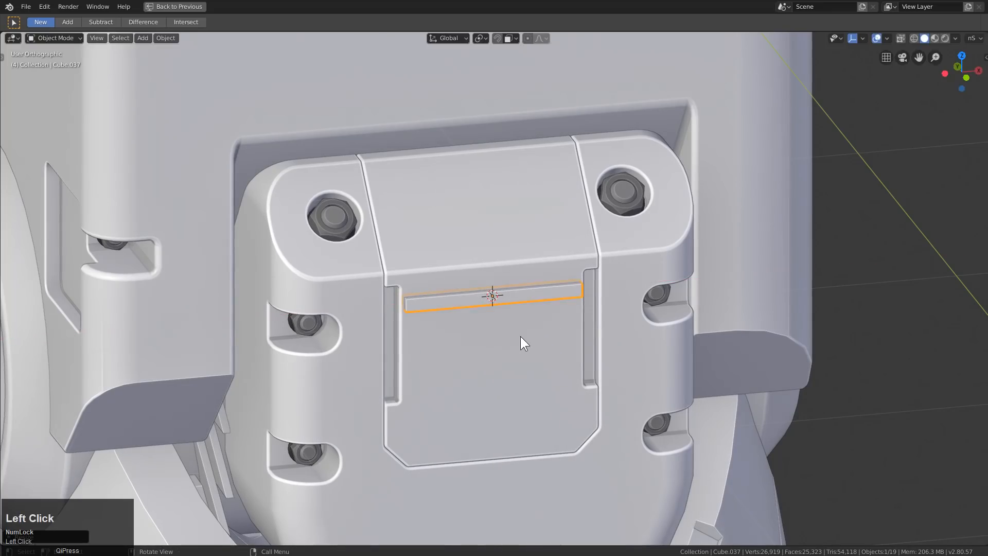
Shorten the horizontal bar along X and raise it slightly so it sits between the two side notches
key("g")
key("x")
left_click(521, 336)
key("s")
key("x")
left_click(560, 344)
key("g")
key("x")
key("z")
left_click(558, 332)
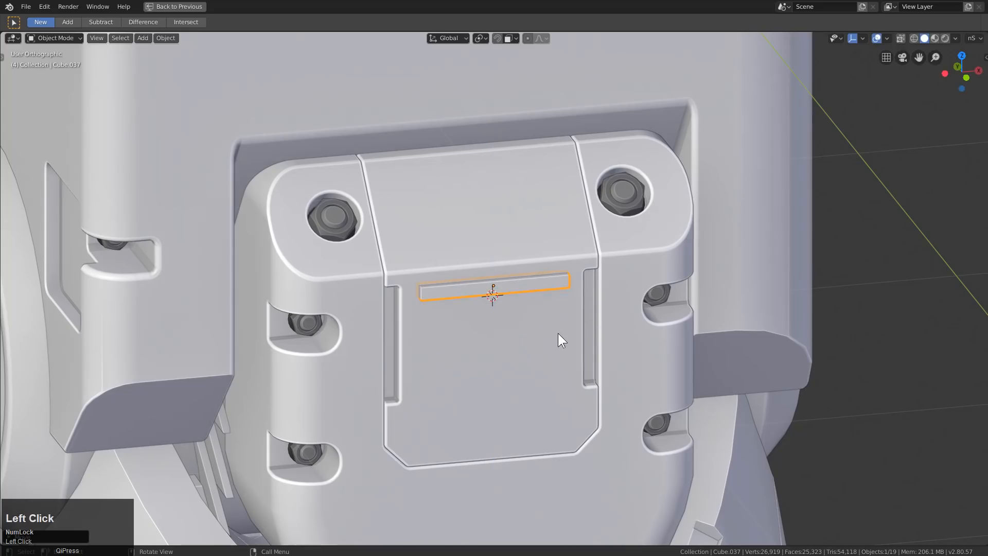
Scale the bar along Y and cut it out of the central panel with Hard Ops Difference to form a horizontal slot
middle_click_drag(499, 333, 498, 346)
key("s")
key("x")
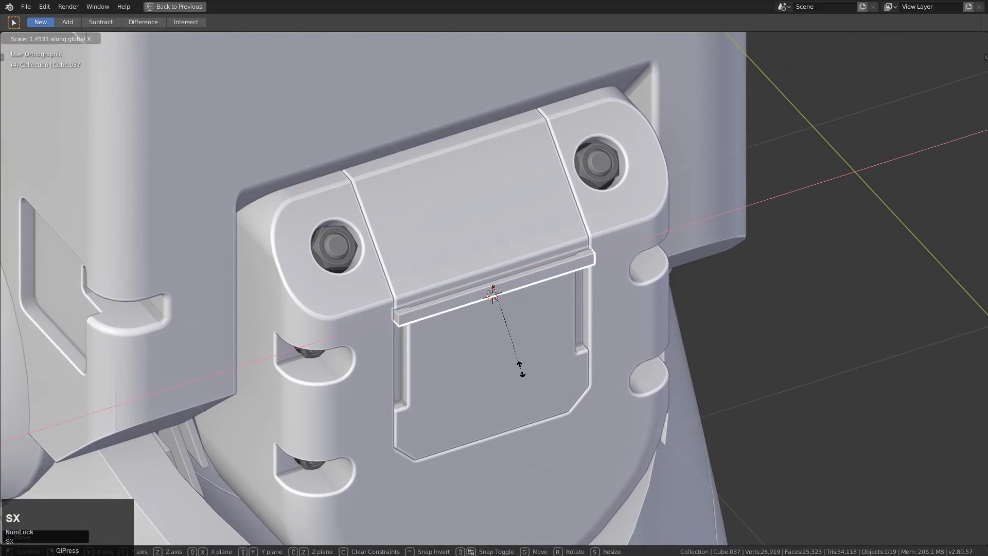
key("y")
left_click(525, 374)
left_click(502, 356, "shift")
key("q")
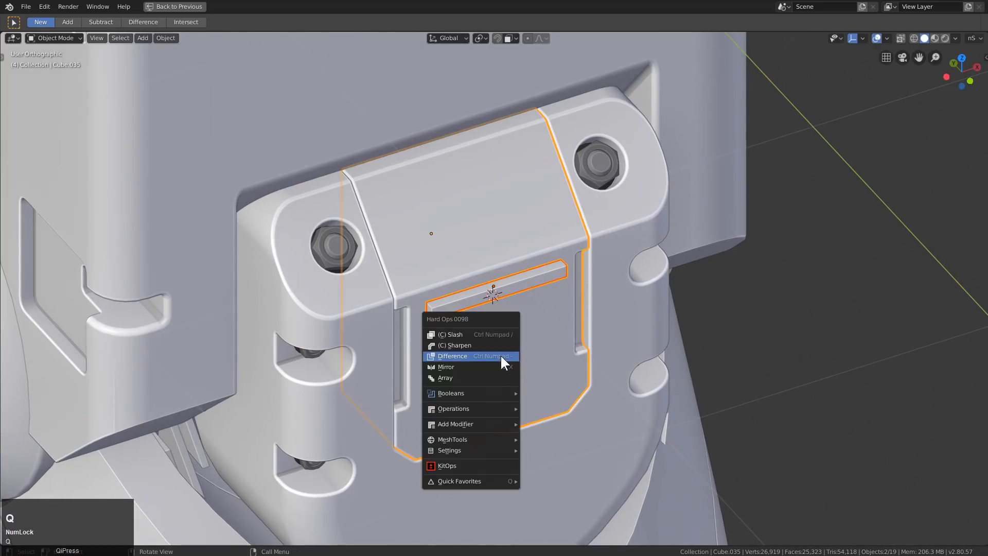
left_click(523, 355)
middle_click_drag(523, 355, 529, 349)
scroll(474, 335, "down", 2)
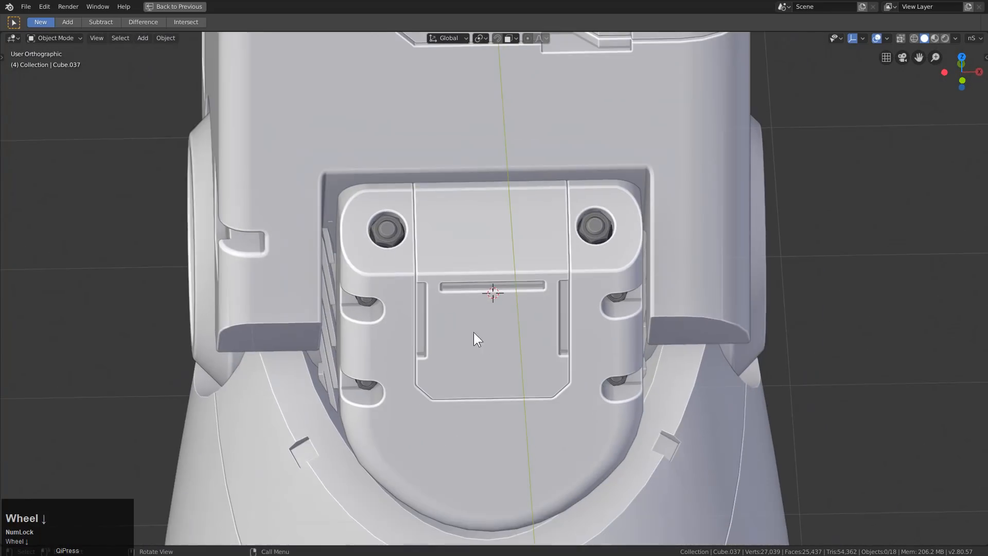
Place the 3D cursor on the panel's bend above the slot's left part and add a small mesh cube there
scroll(474, 326, "up", 4)
right_click(430, 320, "shift")
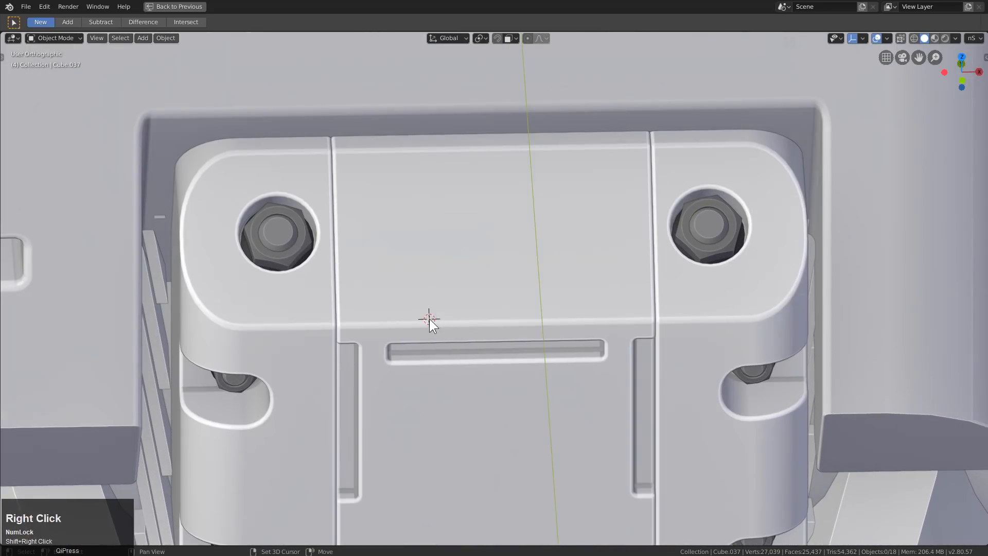
key("shift+a")
mouse_move(447, 321)
left_click(484, 330)
key("s")
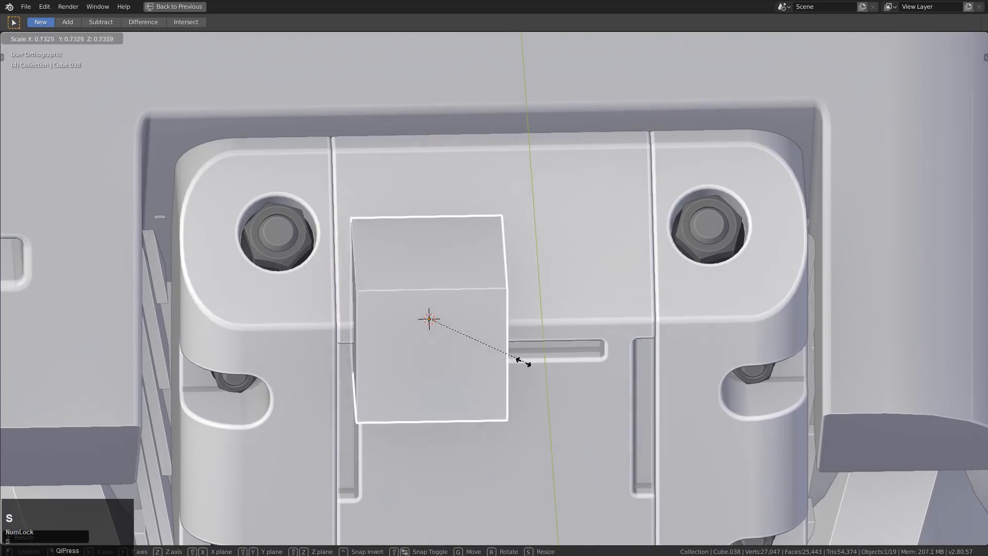
left_click(461, 332)
Raise the small cube slightly along Z and cut it out of the central panel with Hard Ops Difference for mirrored square notches
middle_click_drag(493, 331, 523, 308)
scroll(501, 349, "up", 2)
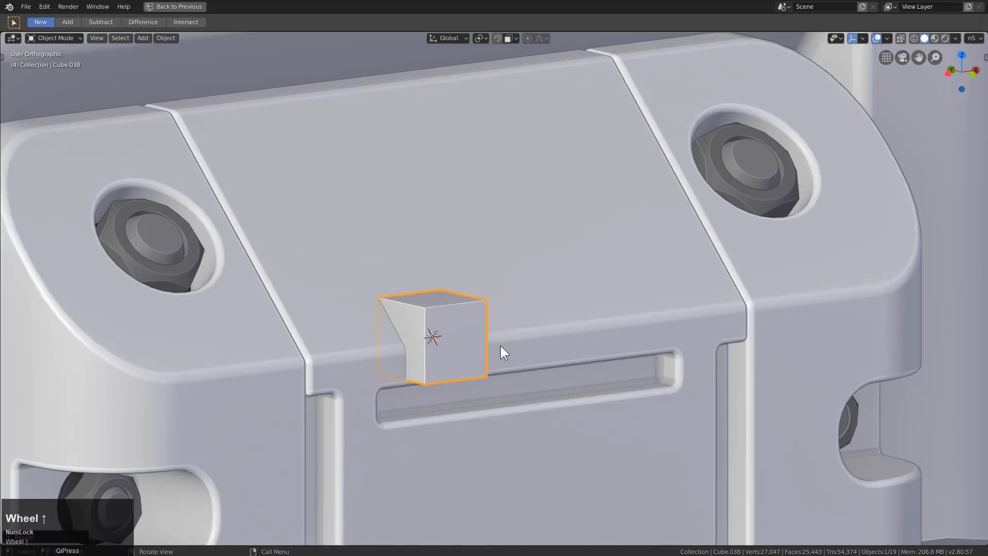
key("g")
key("z")
left_click(509, 337)
left_click(553, 322, "shift")
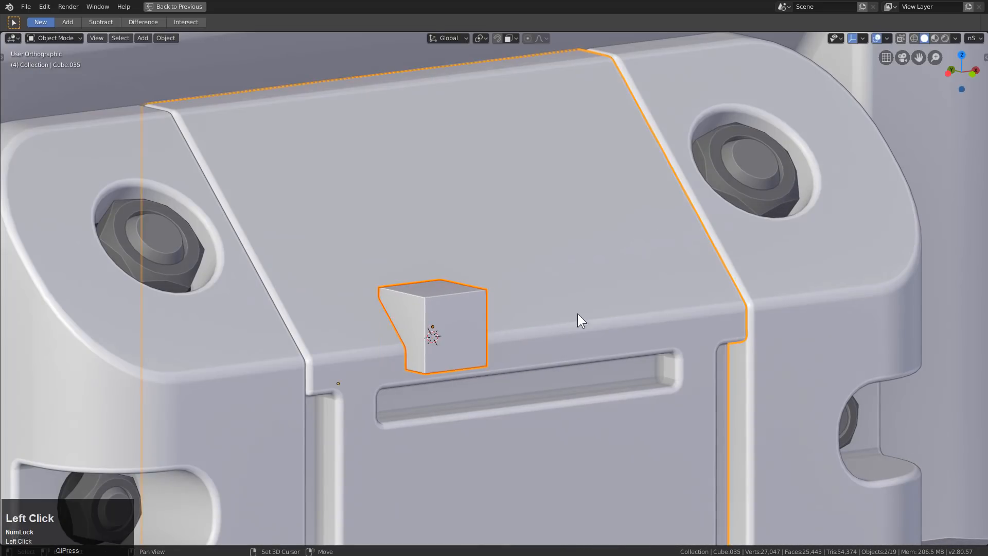
middle_click_drag(578, 323, 515, 329)
key("q")
left_click(569, 332)
scroll(464, 344, "down", 5)
scroll(501, 374, "down", 2)
Adjust the central panel's bevel with the Hard Ops Bevel modifier to a width of 0.003
left_click(468, 363)
scroll(514, 330, "up", 4)
key("q")
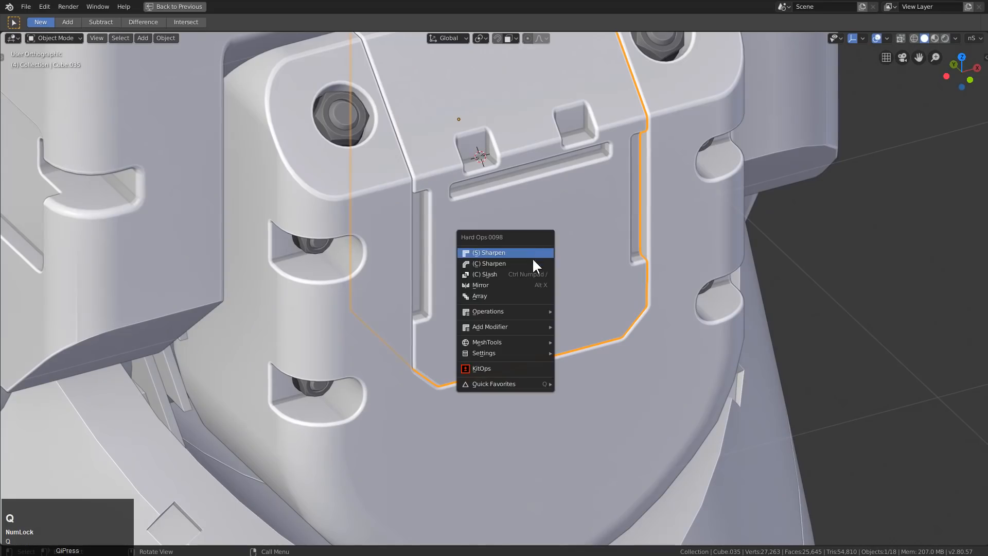
left_click(537, 327)
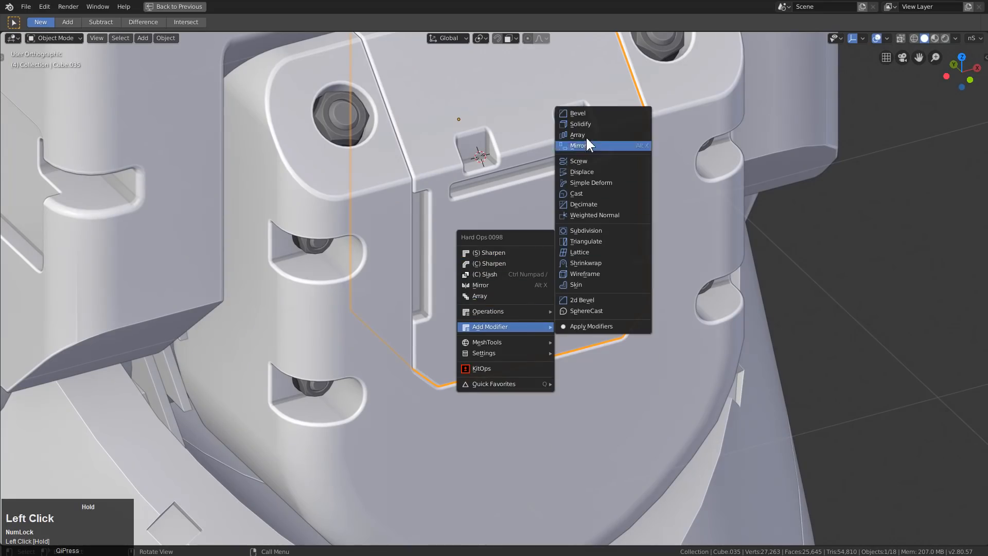
left_click(591, 116)
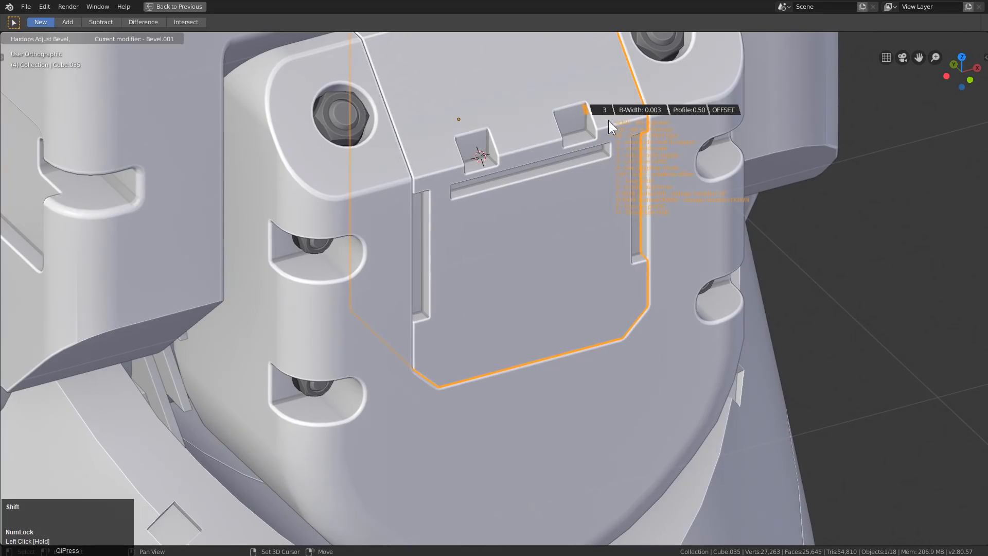
left_click(603, 119)
middle_click_drag(541, 251, 593, 410, "shift")
scroll(515, 286, "up", 1)
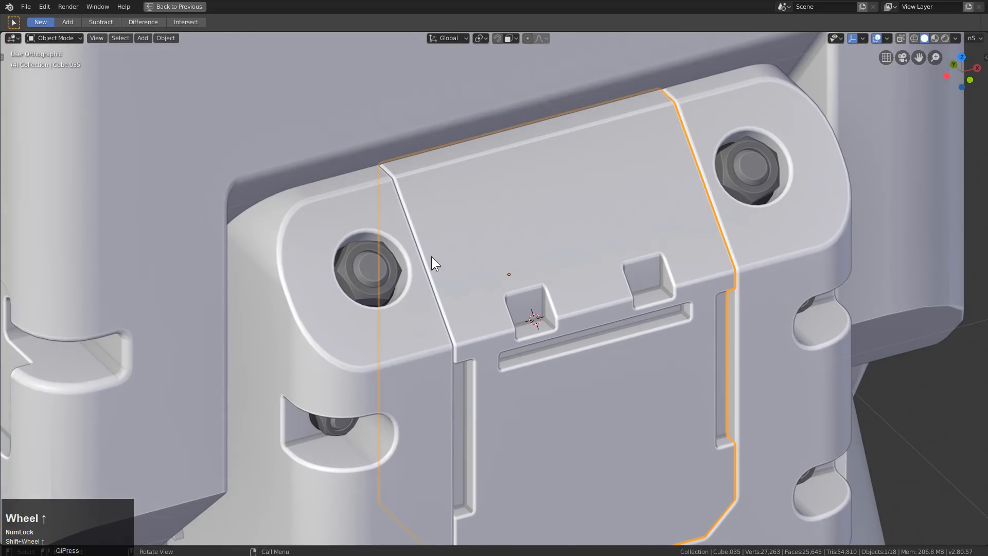
Place the 3D cursor on the panel's upper left seam, add a mesh cube, shrink it, and stretch it along Z
right_click(429, 265, "shift")
key("shift+a")
left_click(507, 277)
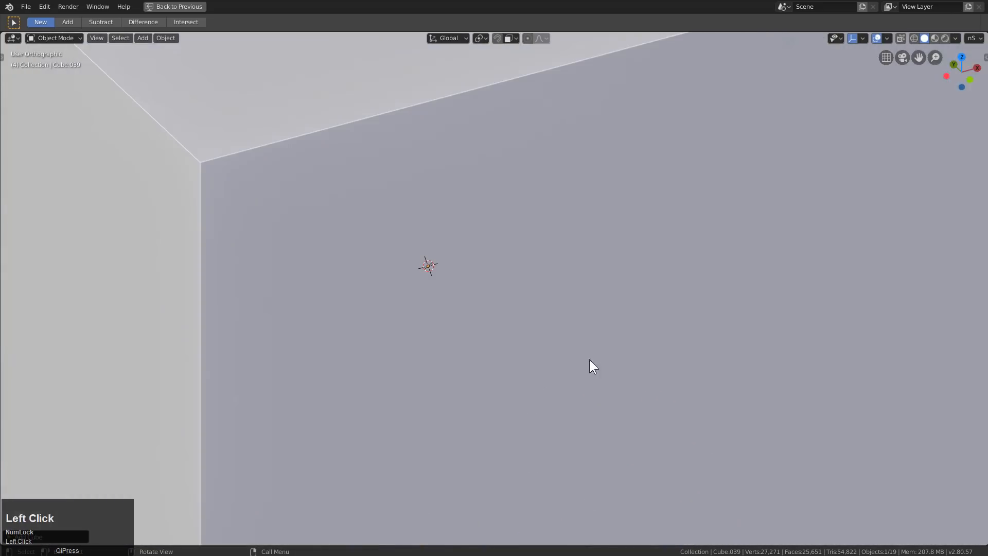
key("s")
left_click(466, 296)
key("s")
key("z")
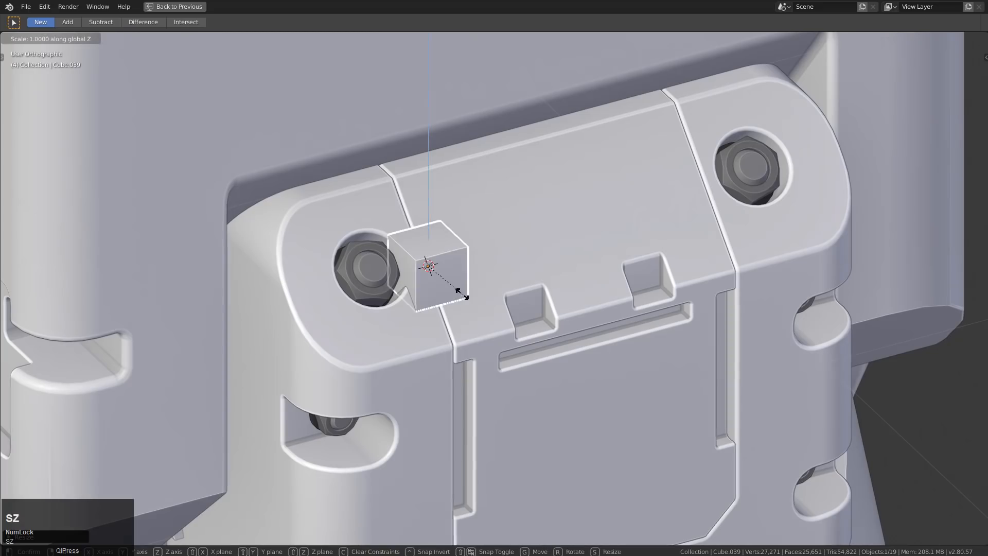
left_click(493, 350)
Stretch the seam cube along Y, narrow it along X into a slim block, and position it over the seam
middle_click_drag(429, 316, 319, 341)
scroll(460, 304, "down", 1)
key("s")
key("x")
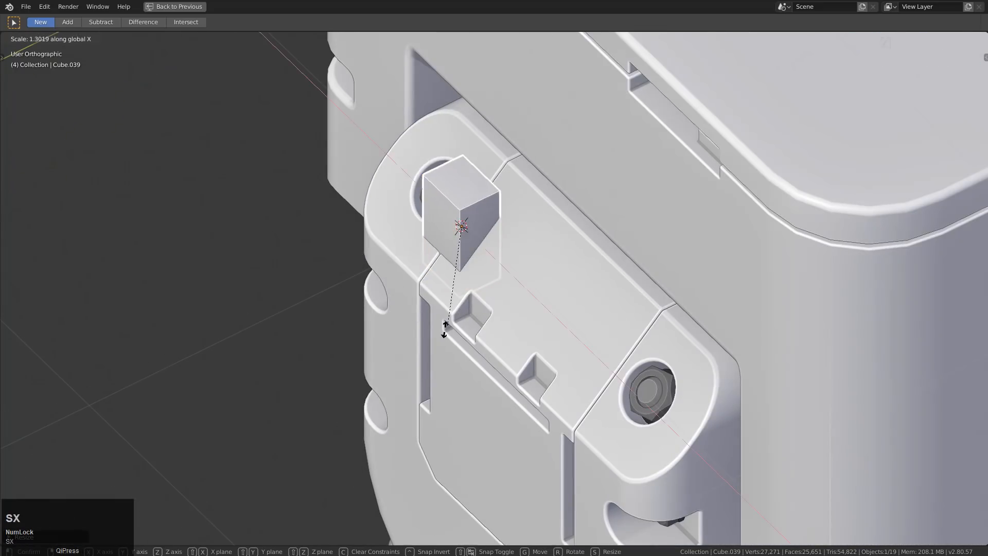
key("y")
left_click(424, 368)
middle_click_drag(423, 368, 515, 338)
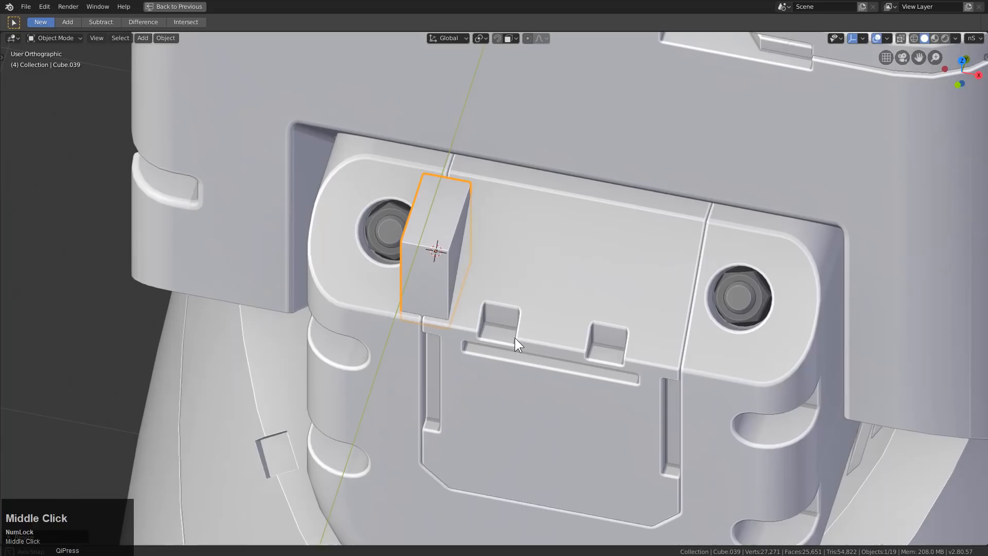
key("s")
key("x")
left_click(459, 293)
middle_click_drag(470, 293, 490, 271)
scroll(458, 294, "up", 1)
key("g")
left_click(456, 285)
Cut the slim block out of the central panel with Hard Ops Difference to form recesses along the upper seams
scroll(462, 285, "up", 1)
left_click(542, 254, "shift")
key("q")
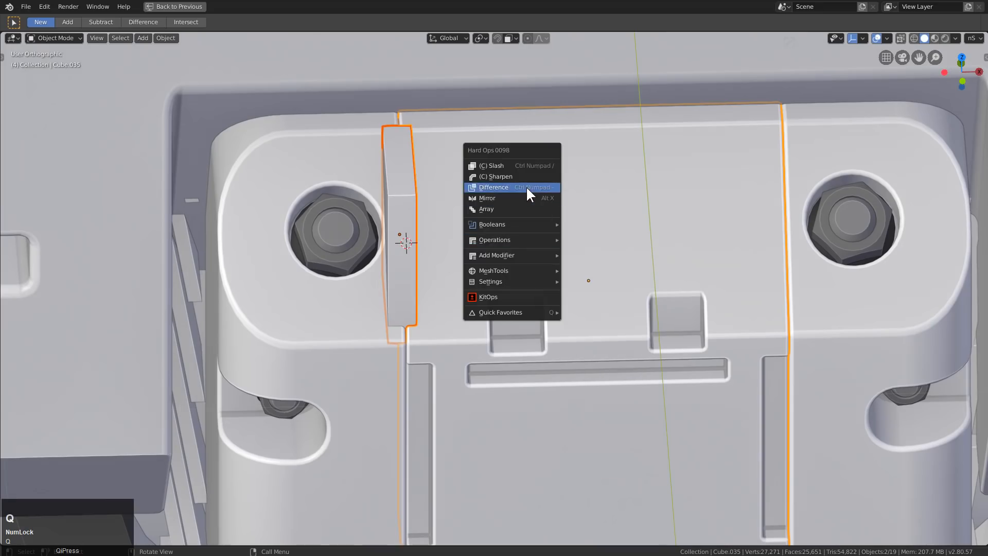
left_click(468, 314)
middle_click_drag(468, 314, 492, 316)
scroll(600, 369, "down", 3)
middle_click_drag(601, 369, 519, 331)
scroll(494, 299, "up", 2)
scroll(493, 304, "up", 4)
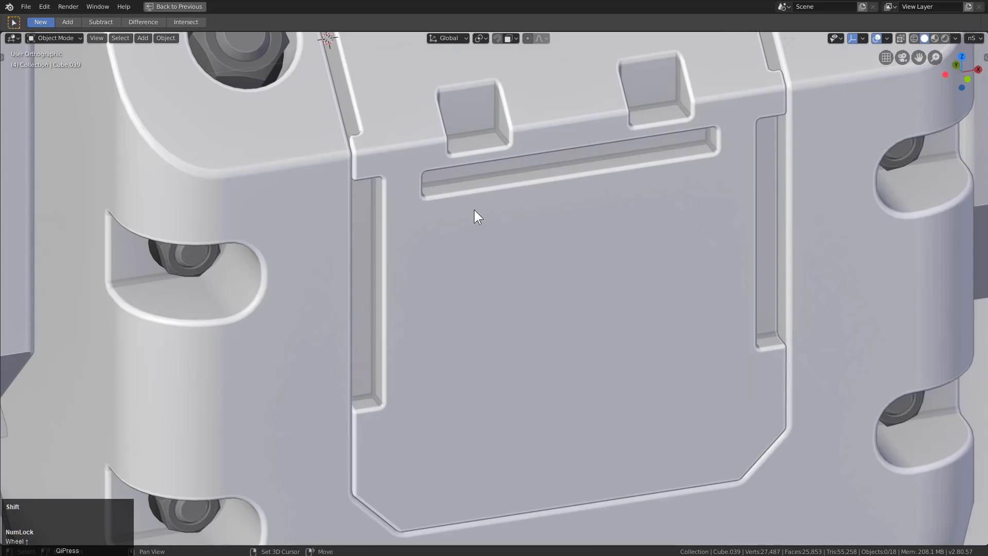
Place the 3D cursor just below the horizontal slot's left part, add a mesh cube, and shrink it to slightly wider than the square notch
right_click(478, 202, "shift")
key("shift+a")
mouse_move(476, 201)
left_click(519, 215)
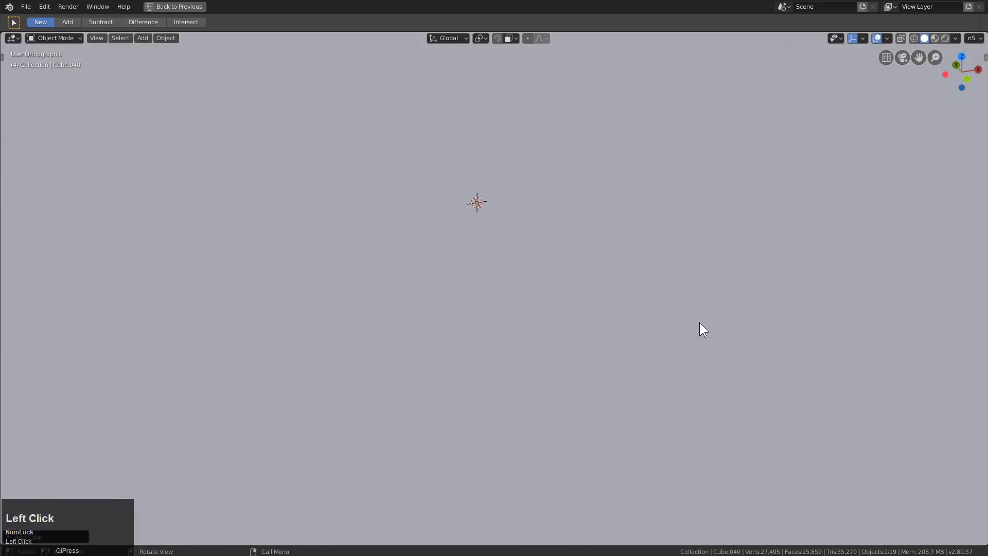
key("s")
left_click(512, 233)
key("s")
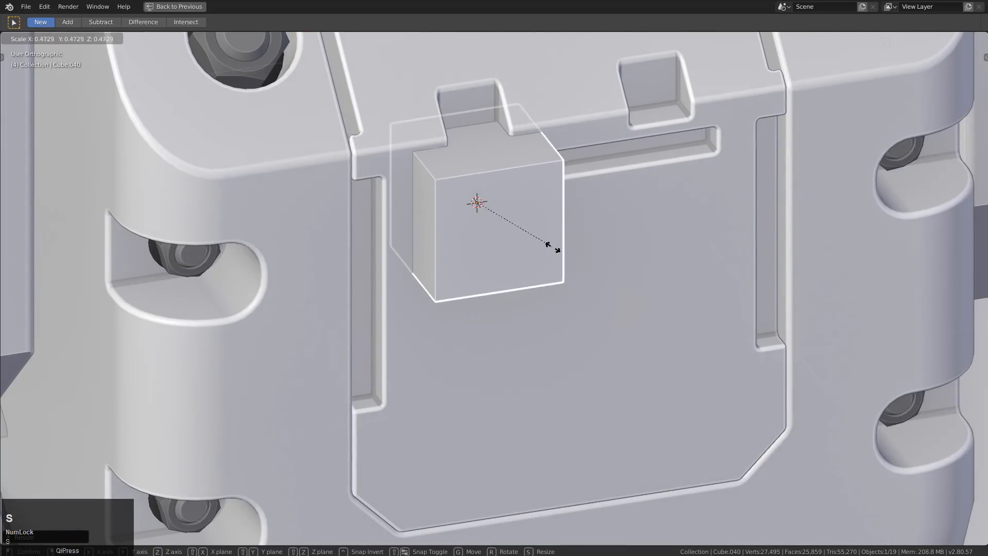
left_click(548, 241)
Bevel the cube's four depth edges by about 0.26 m to give it a chamfered octagonal outline
key("Tab")
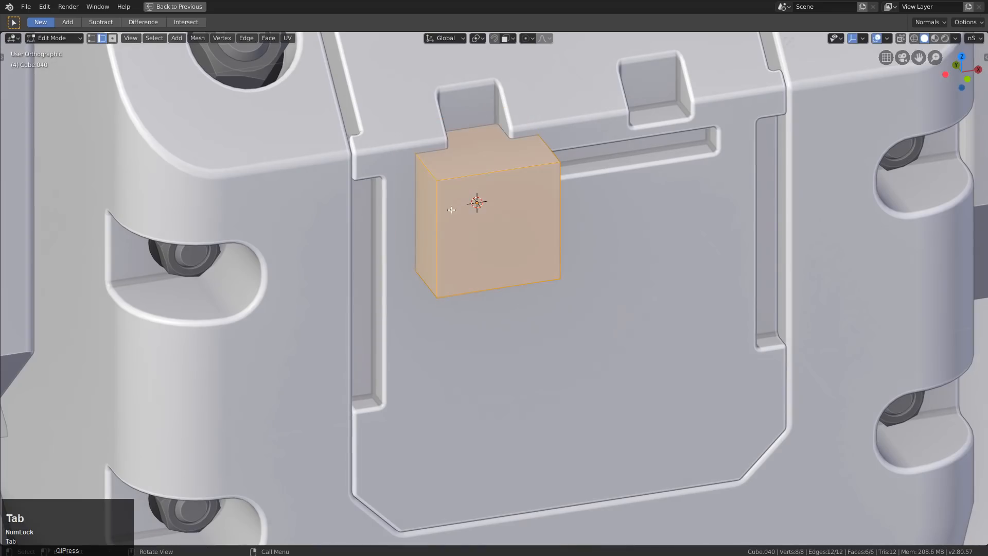
left_click(559, 140)
key("z")
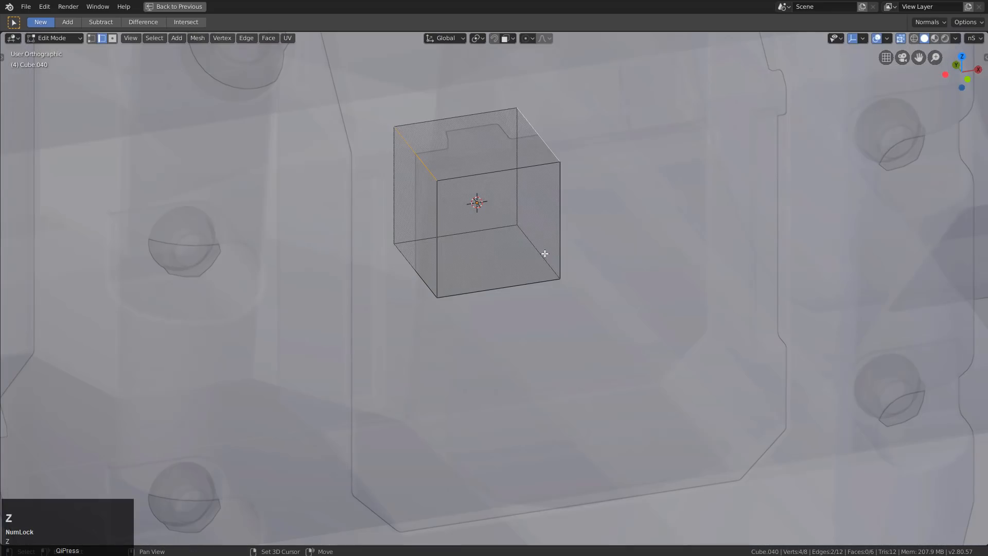
key("ctrl+b")
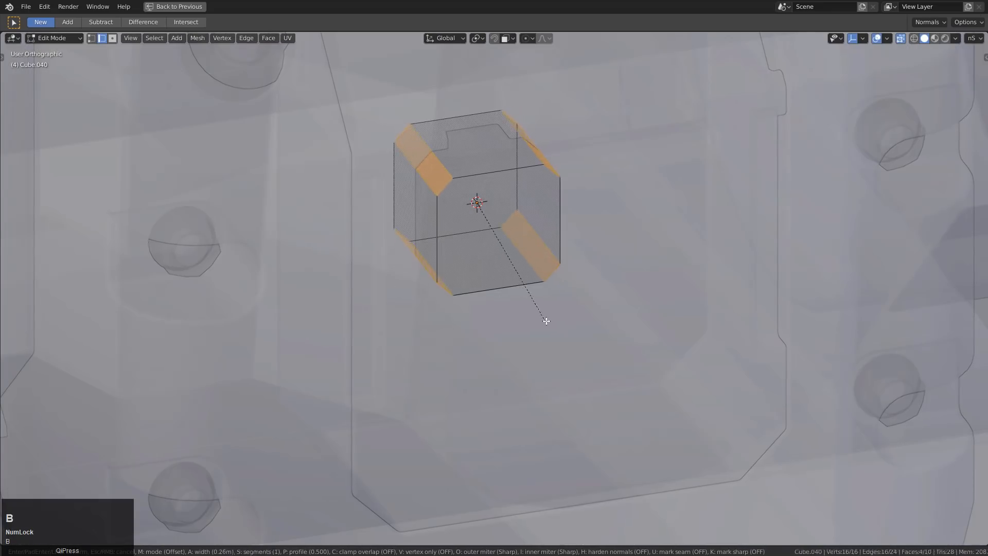
left_click(532, 285)
key("Tab")
key("alt+z")
Cut the chamfered cube out of the central panel with Hard Ops Difference
left_click(639, 214, "shift")
key("q")
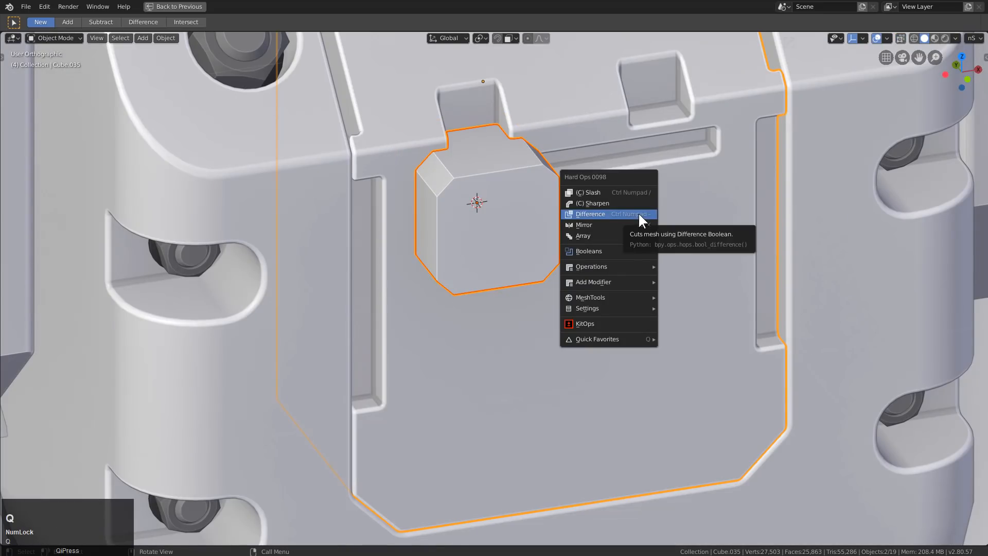
left_click(612, 213)
middle_click_drag(598, 221, 551, 212)
Reveal the cutters, give the chamfered cutter a Hard Ops thickness of 0.001 to make thin panel lines, and hide the cutters again
key("shift+3")
left_click(553, 168)
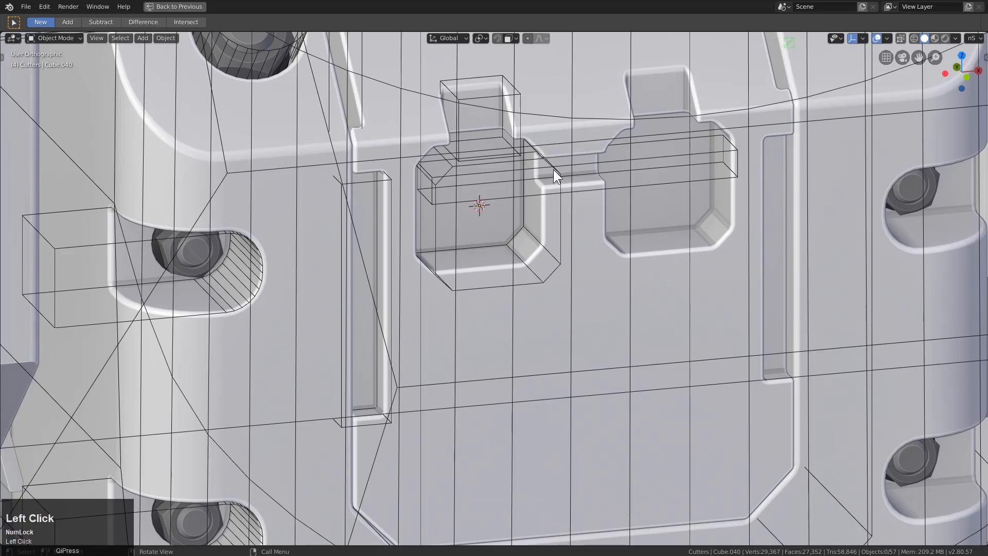
key("q")
left_click(584, 188)
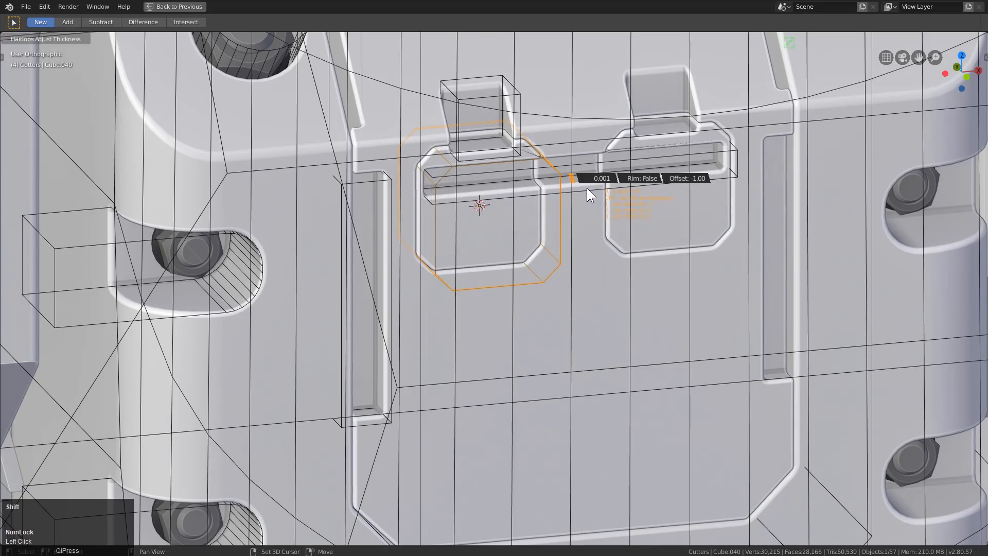
left_click(587, 188)
key("1")
Reveal the cutters and move the chamfered cutter slightly up along Z so its corners clear the slot's upper edge
scroll(580, 293, "down", 3)
middle_click_drag(583, 315, 612, 360)
scroll(548, 313, "down", 2)
scroll(551, 310, "up", 3)
scroll(574, 257, "up", 2)
scroll(611, 355, "up", 2)
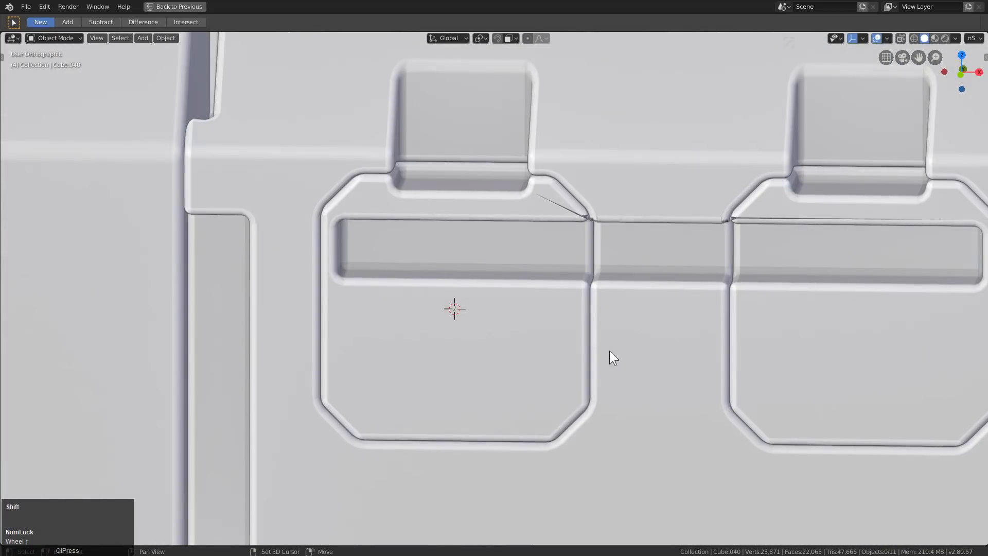
key("shift+3")
left_click(577, 236)
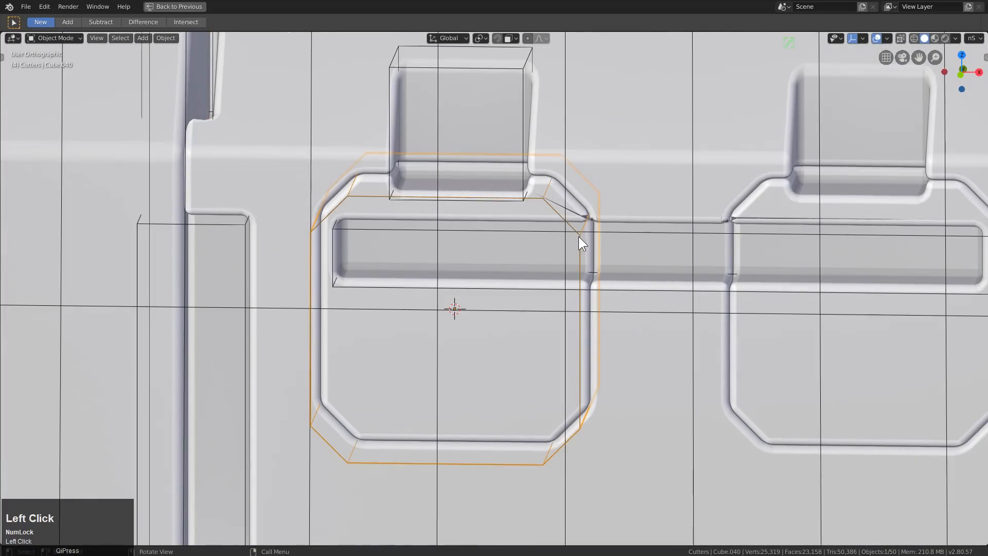
key("g")
key("z")
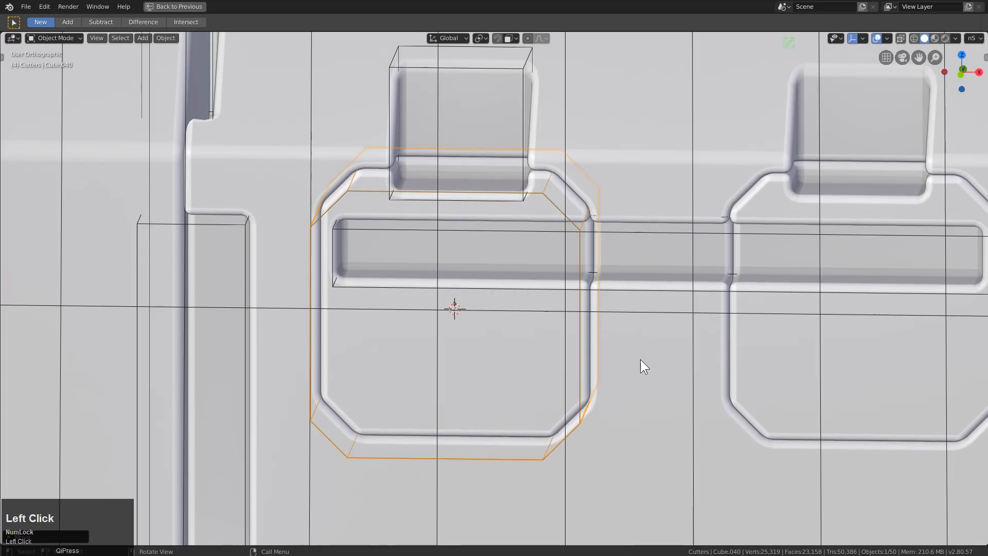
Set the central panel's bevel width to 0.002 with the Hard Ops Bevel modifier and hide the cutters
key("q")
mouse_move(640, 418)
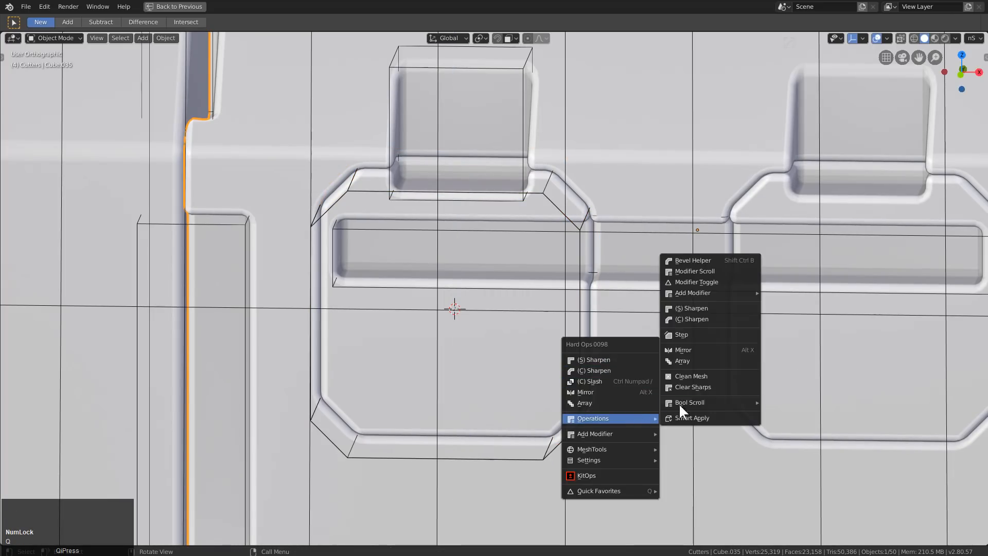
mouse_move(747, 293)
left_click(777, 294)
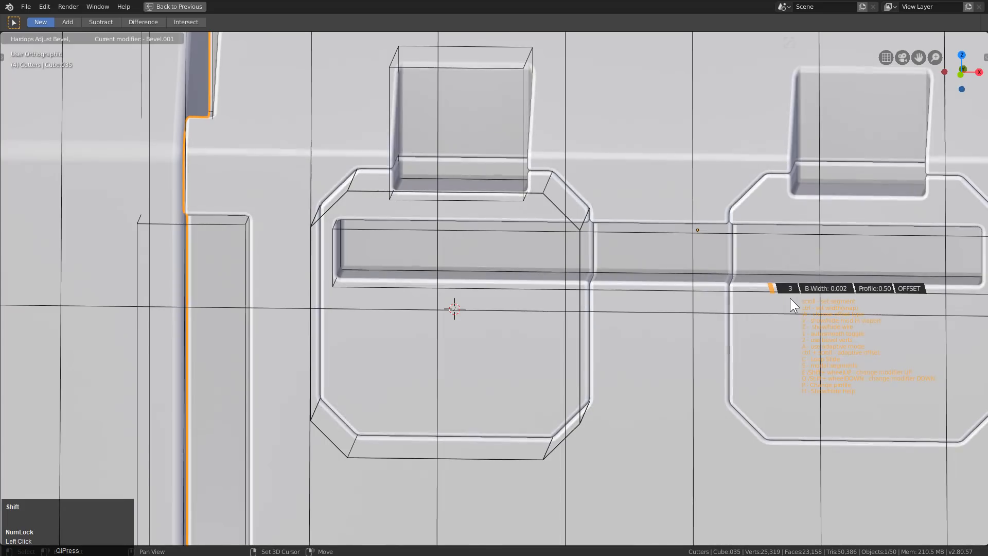
left_click(791, 298)
scroll(588, 332, "down", 6)
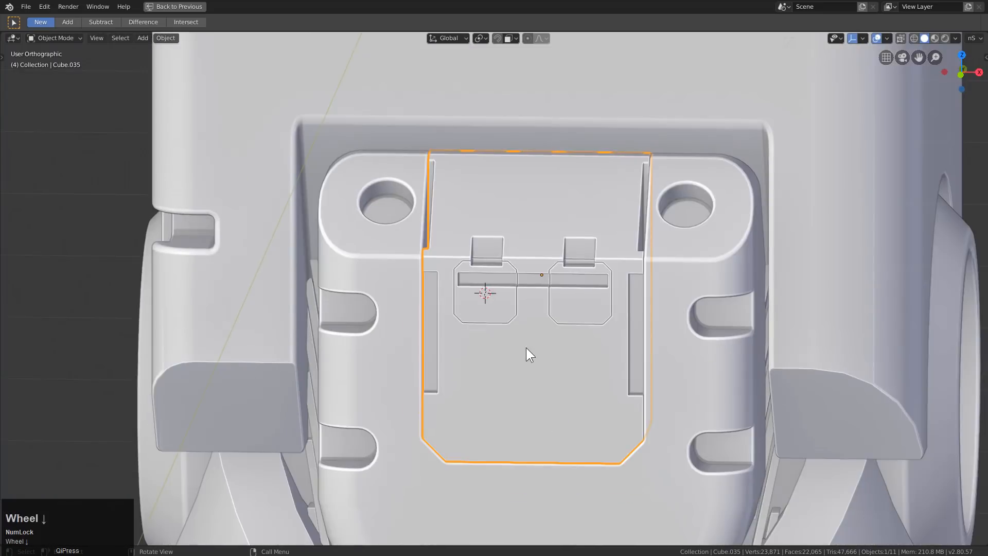
Scale the front cover's central panel down slightly, to about 0.98, and deselect it
scroll(575, 363, "down", 8)
mouse_move(560, 368)
middle_mouse_down()
mouse_move(564, 391)
mouse_move(555, 358)
mouse_move(545, 388)
mouse_move(558, 388)
middle_mouse_up()
scroll(564, 391, "down", 4)
scroll(548, 388, "down", 2)
scroll(516, 329, "up", 5)
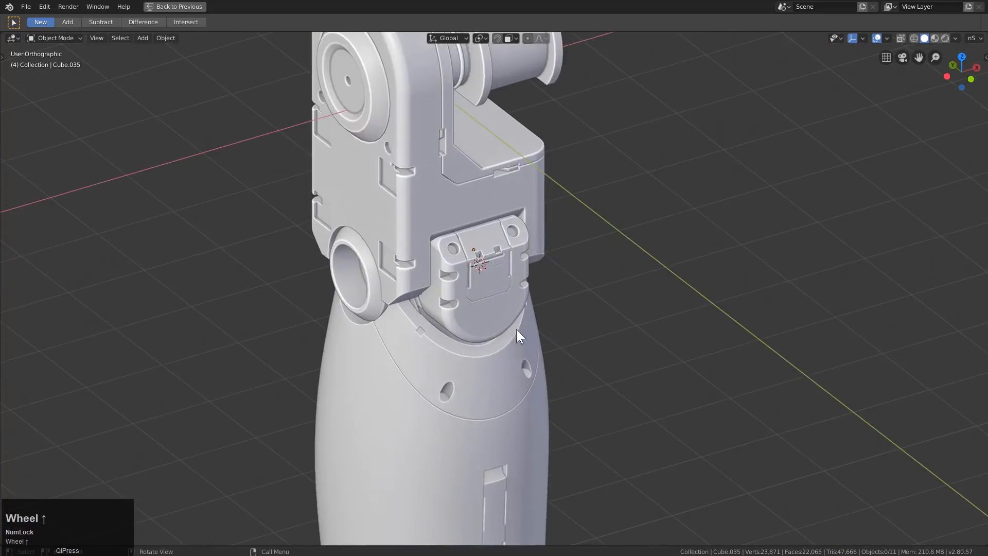
scroll(479, 273, "up", 6)
left_click(545, 324)
key("s")
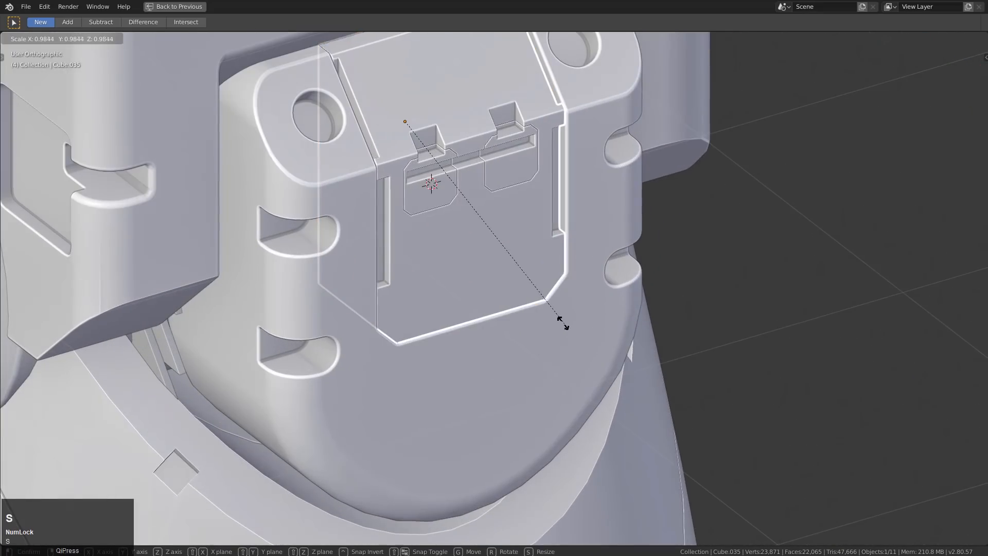
left_click(564, 325)
key("alt+a")
scroll(564, 325, "down", 7)
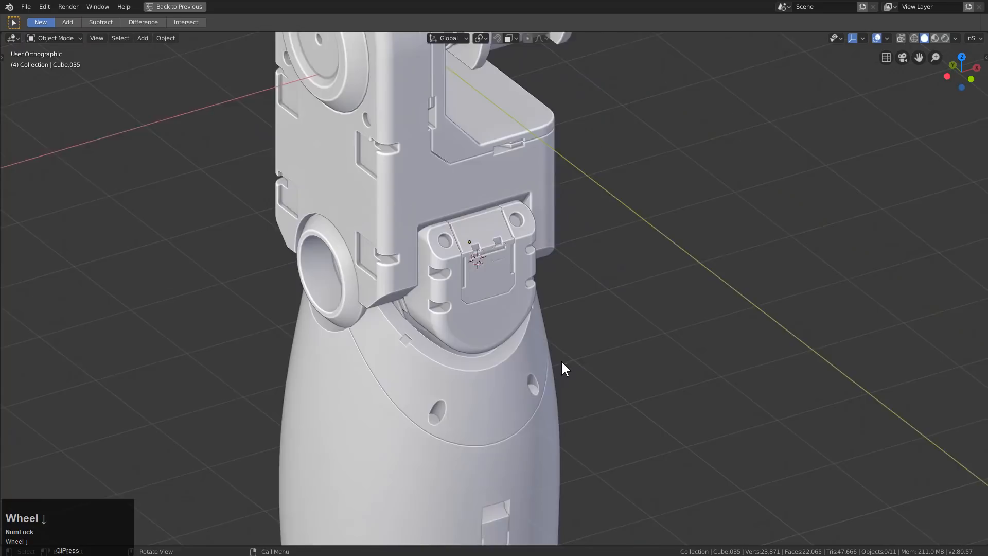
middle_click_drag(562, 363, 527, 369)
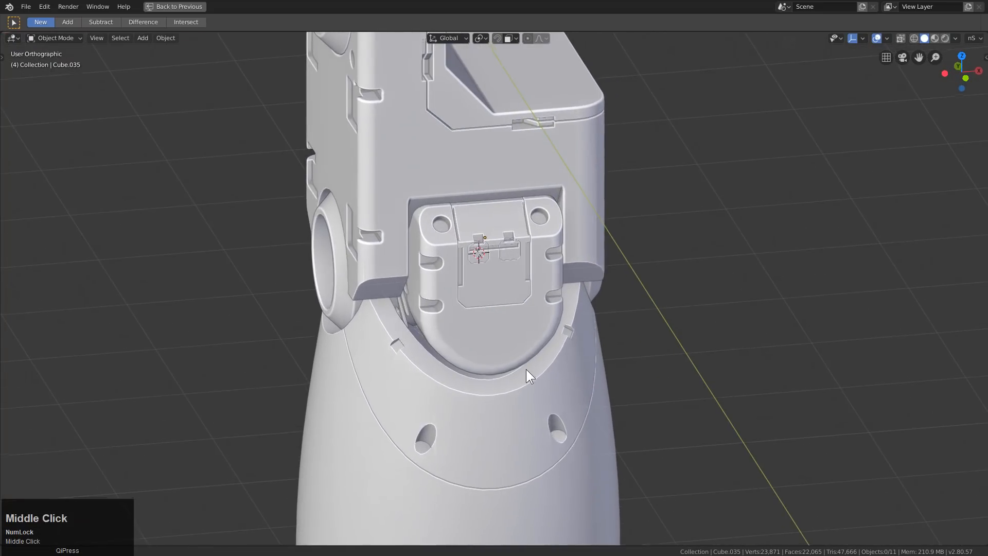
scroll(524, 348, "up", 3)
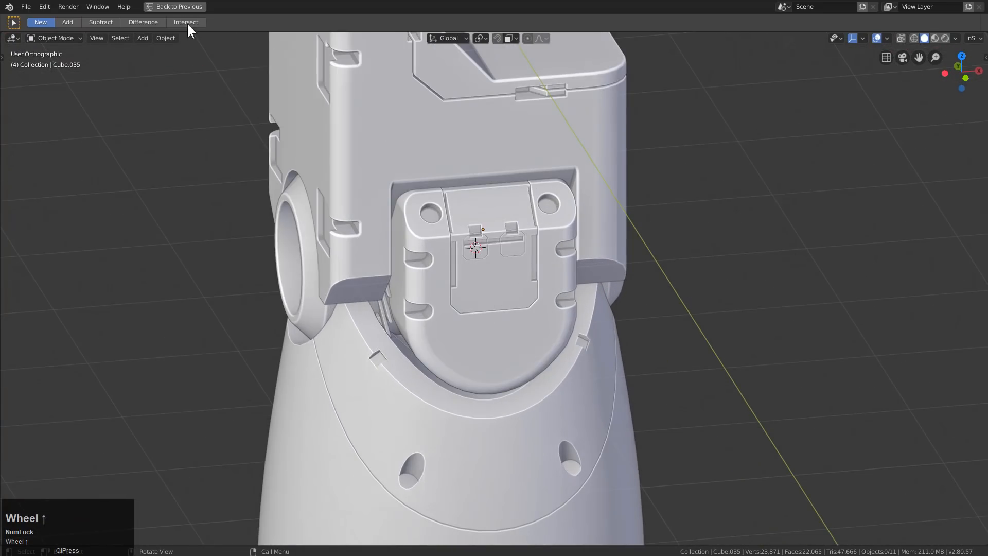
Return from the maximized viewport to the full layout, collapse the Cutters collection and make the INSERTS collection visible
left_click(189, 7)
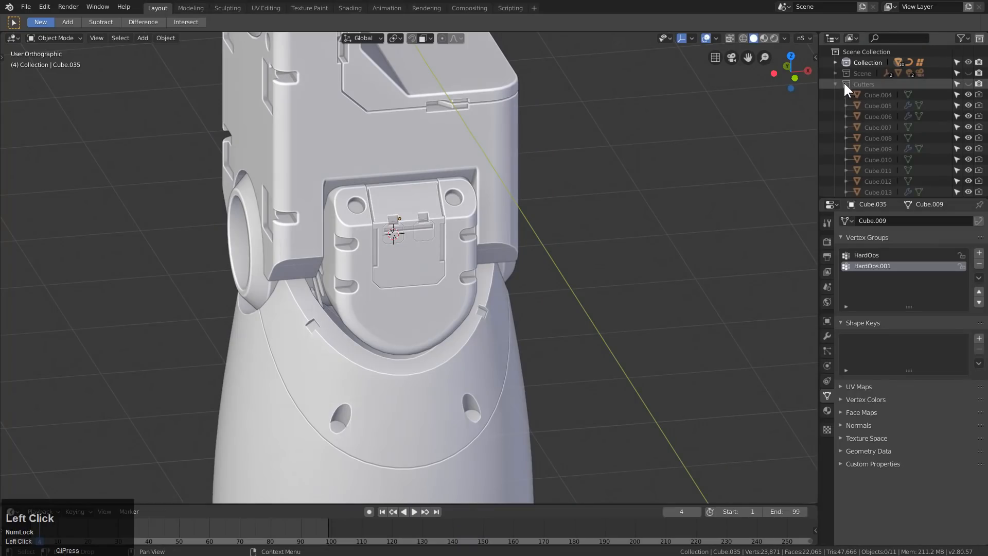
left_click(837, 84)
left_click(892, 118)
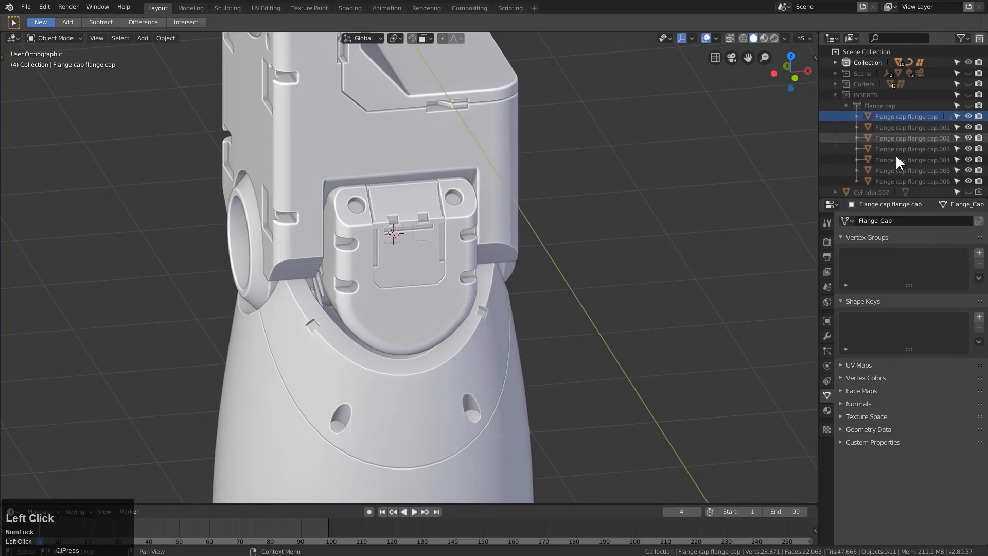
left_click(969, 106)
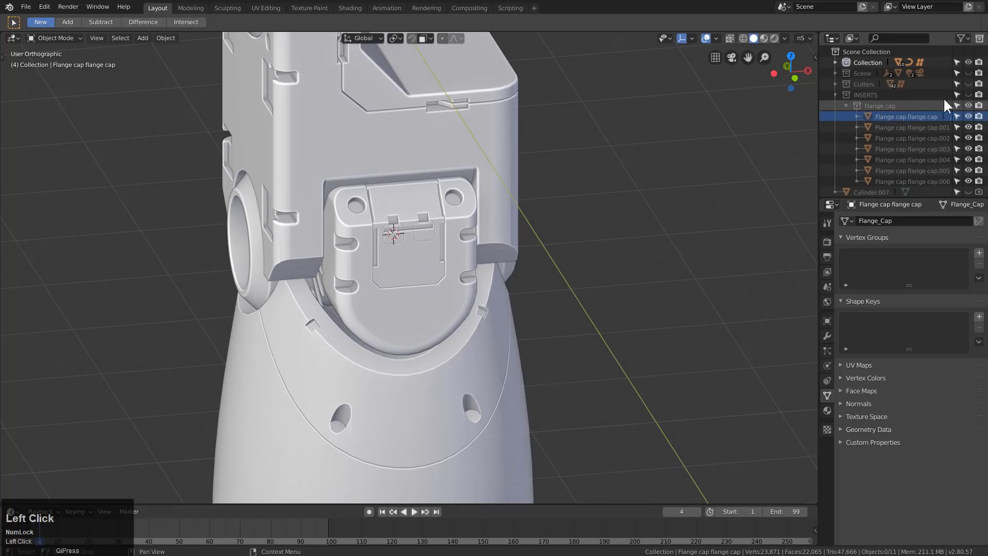
left_click(969, 95)
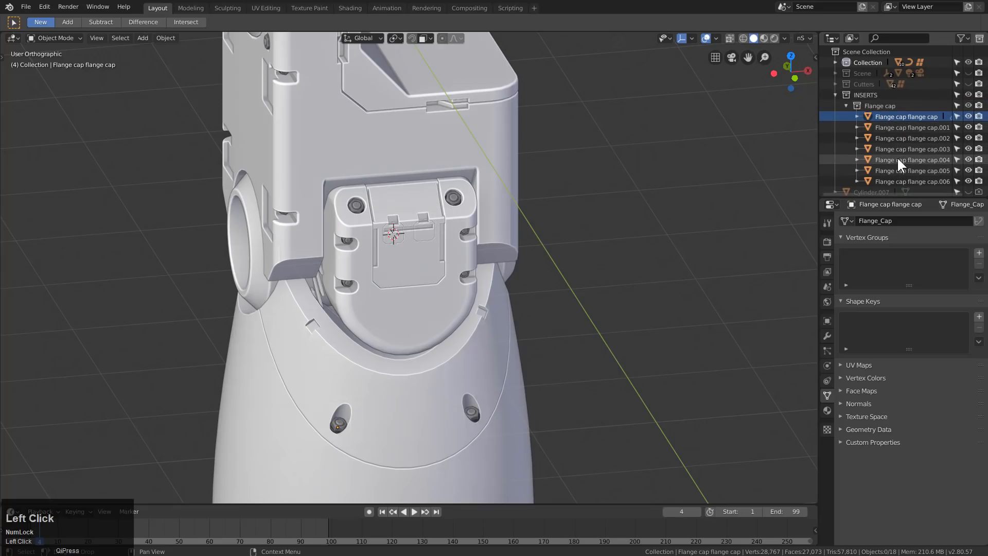
Select all the flange cap objects in the Flange cap collection and move them into Collection
key("a")
key("b")
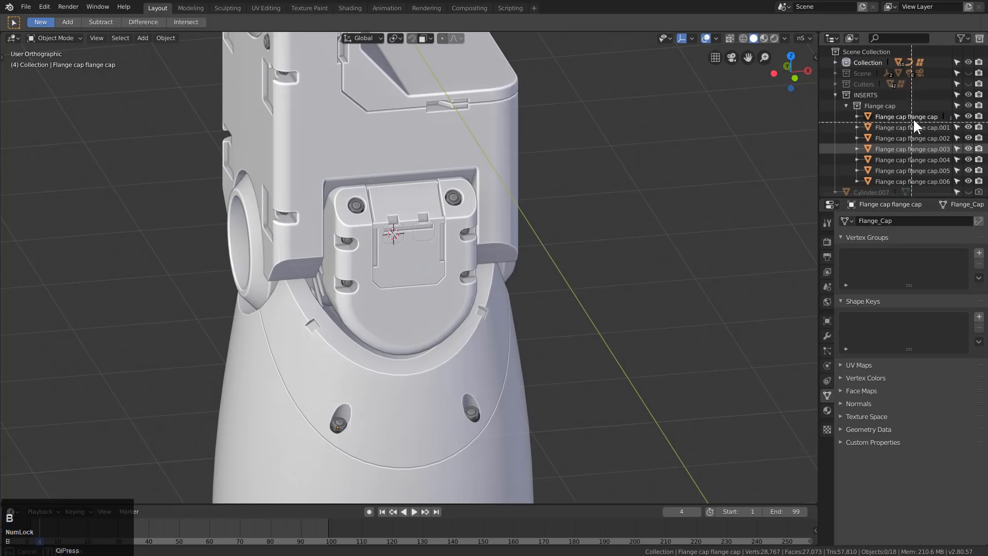
left_click_drag(914, 121, 862, 64)
key("b")
Delete the emptied Flange cap and INSERTS collections and save the file
left_click(871, 104)
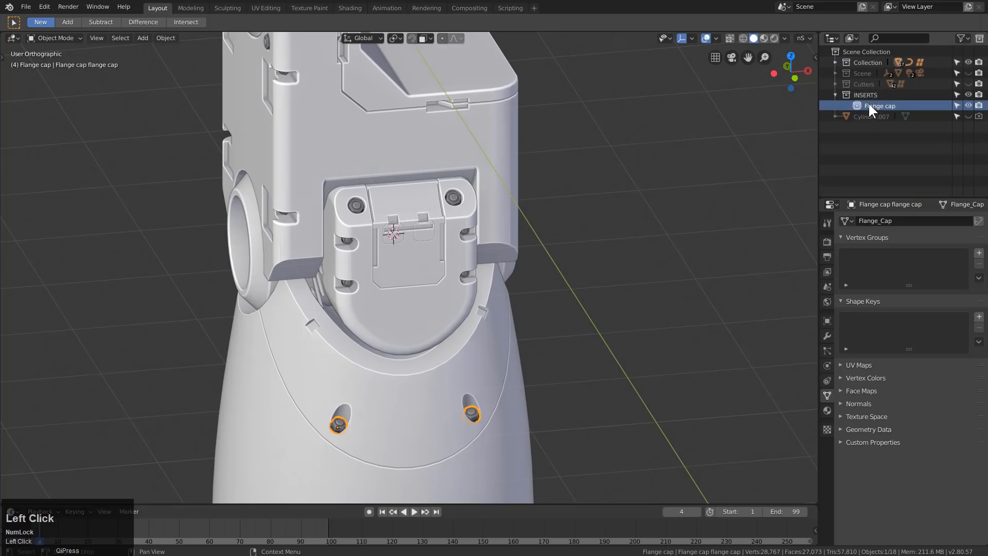
left_click(857, 95)
right_click(857, 97)
left_click(818, 161)
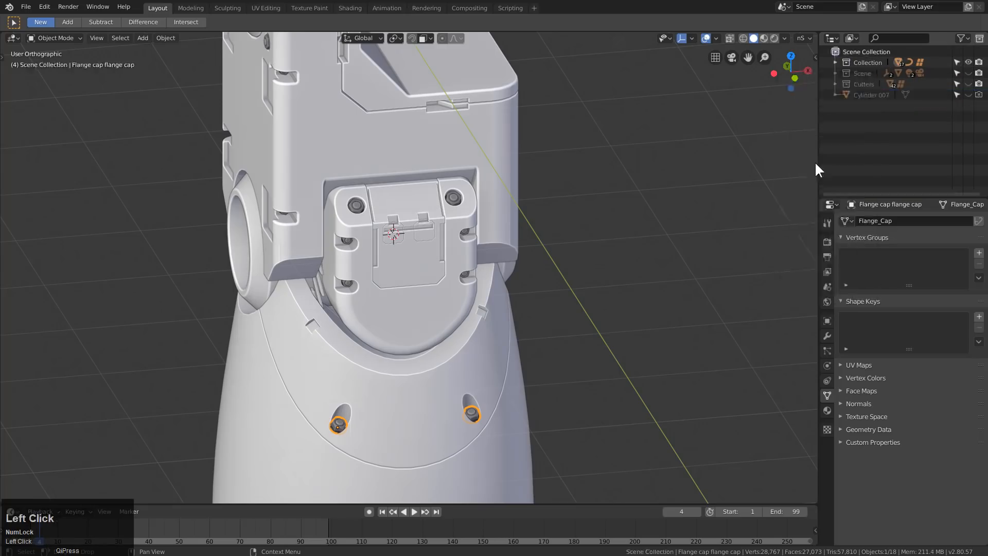
key("alt+a")
middle_click_drag(568, 224, 503, 296, "ctrl")
key("ctrl+s")
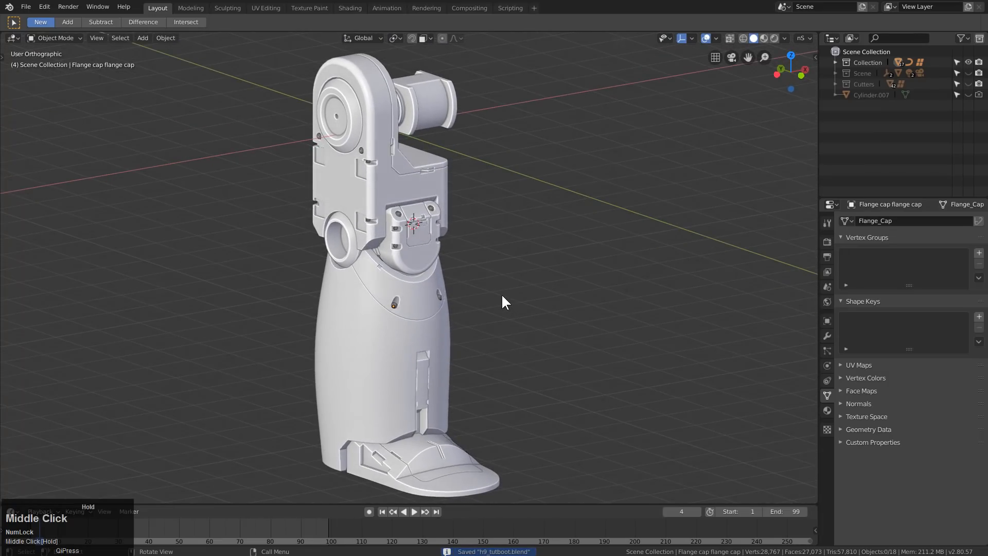
Switch the viewport to material preview shading and examine the leg's current materials
left_click(765, 38)
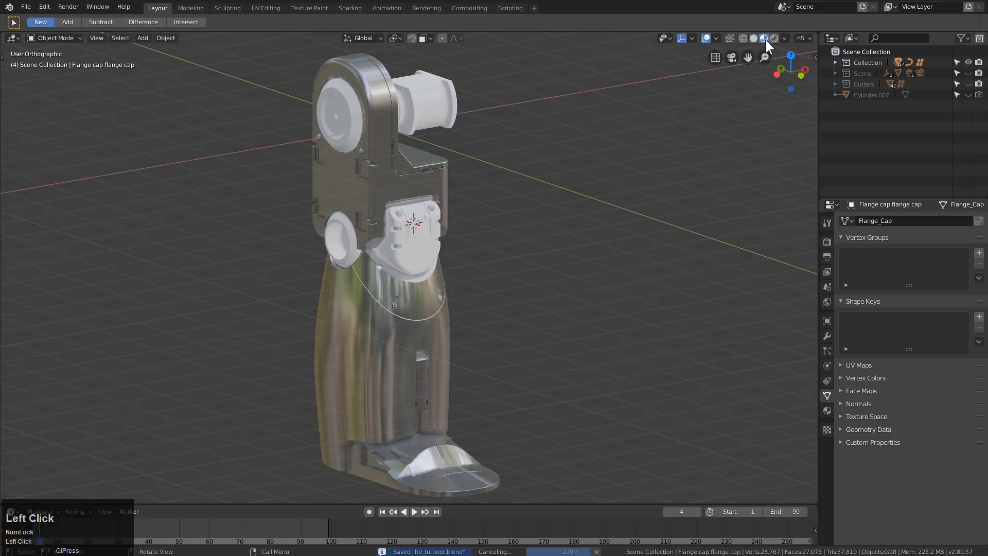
scroll(506, 227, "up", 3)
middle_click_drag(501, 234, 446, 221)
scroll(453, 229, "down", 2)
scroll(432, 227, "down", 1)
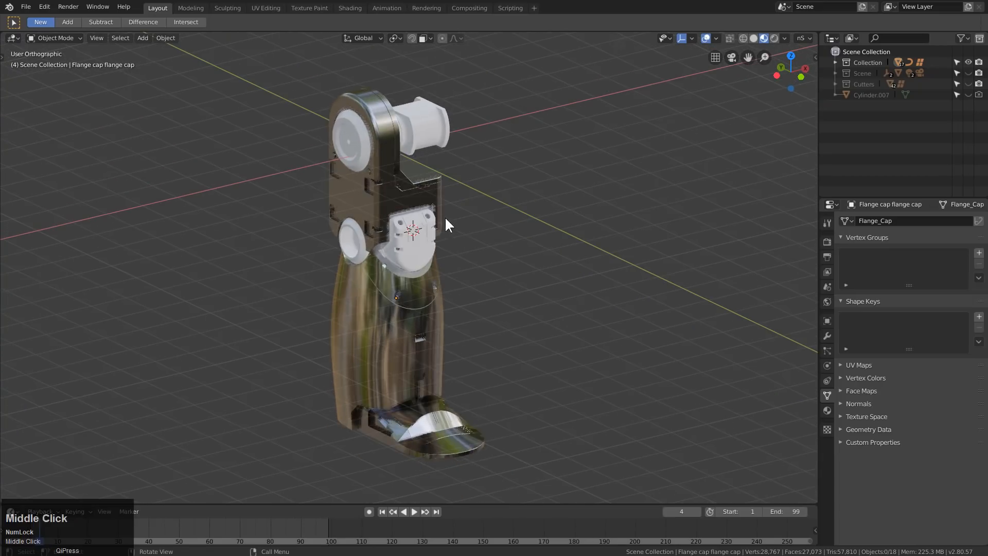
Select all parts with the main housing active, disconnect the ColorRamp from Rshader's Roughness and set the roughness to 0.338
key("a")
left_click(434, 194, "shift")
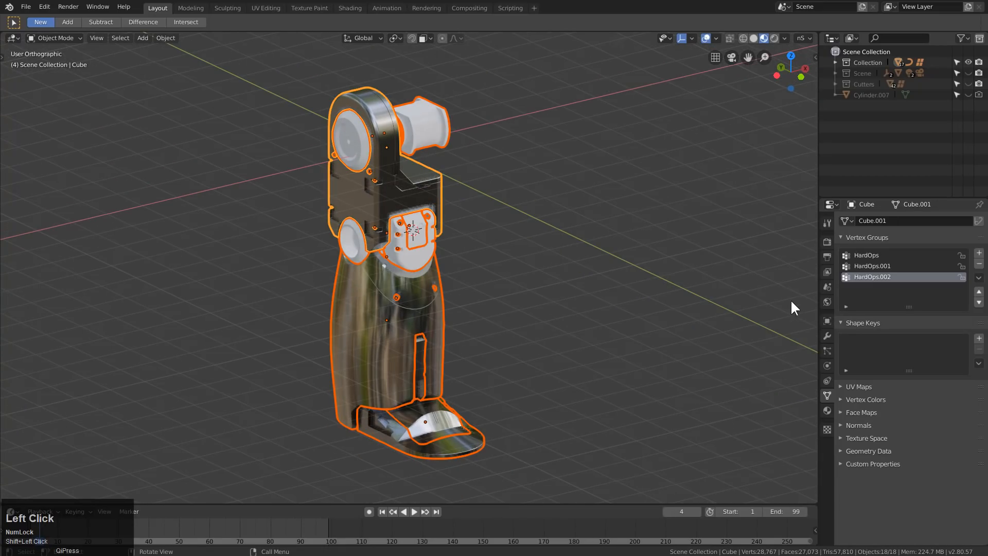
left_click(828, 410)
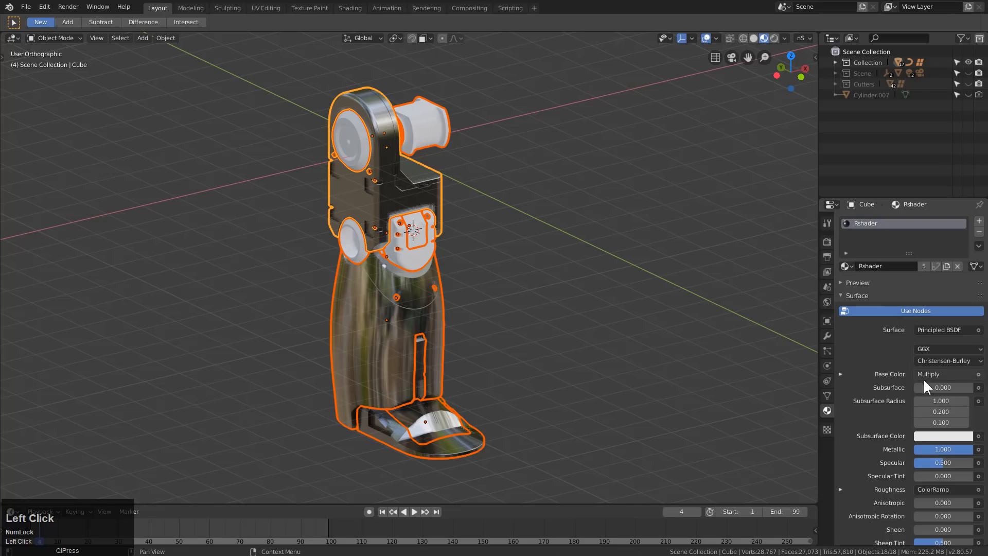
scroll(920, 453, "down", 2)
left_click(928, 448)
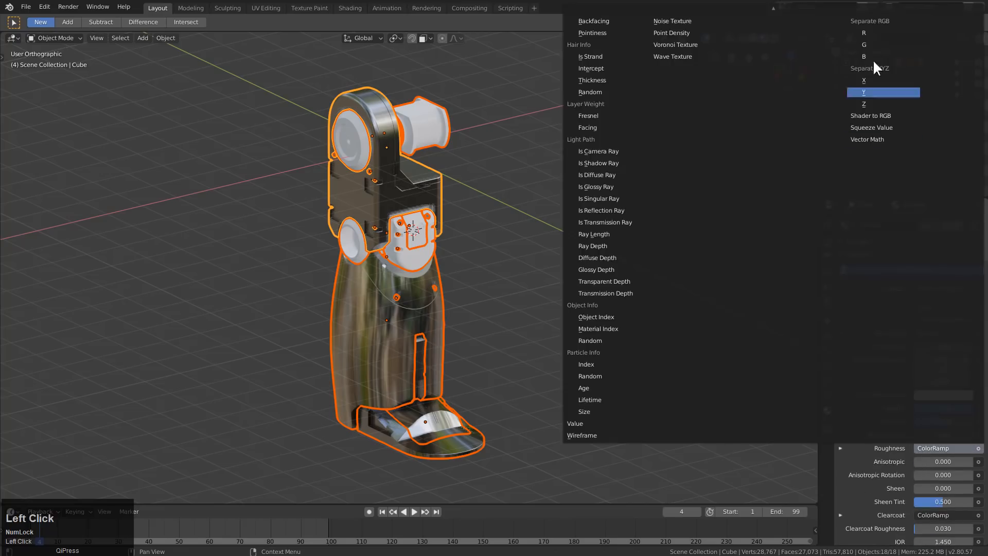
mouse_move(873, 6)
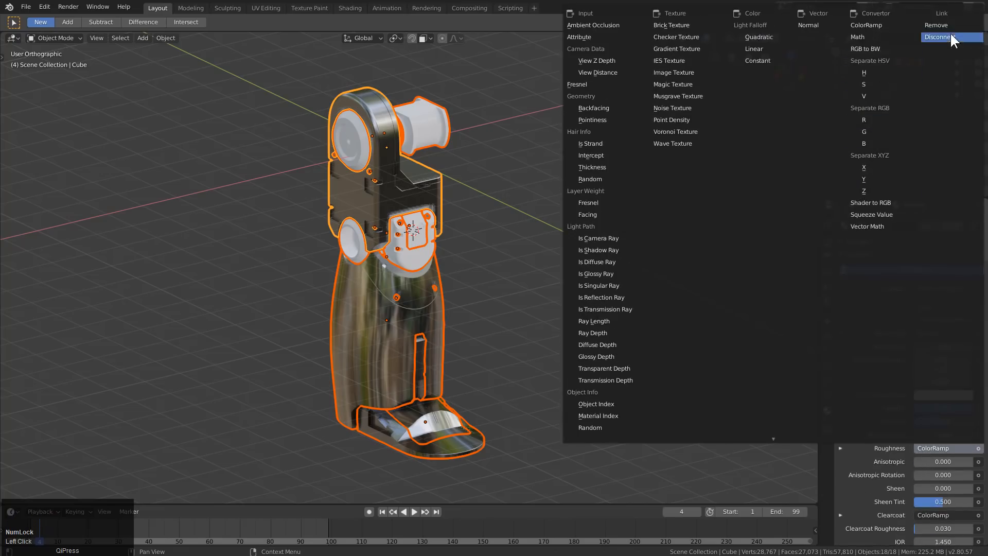
left_click(952, 36)
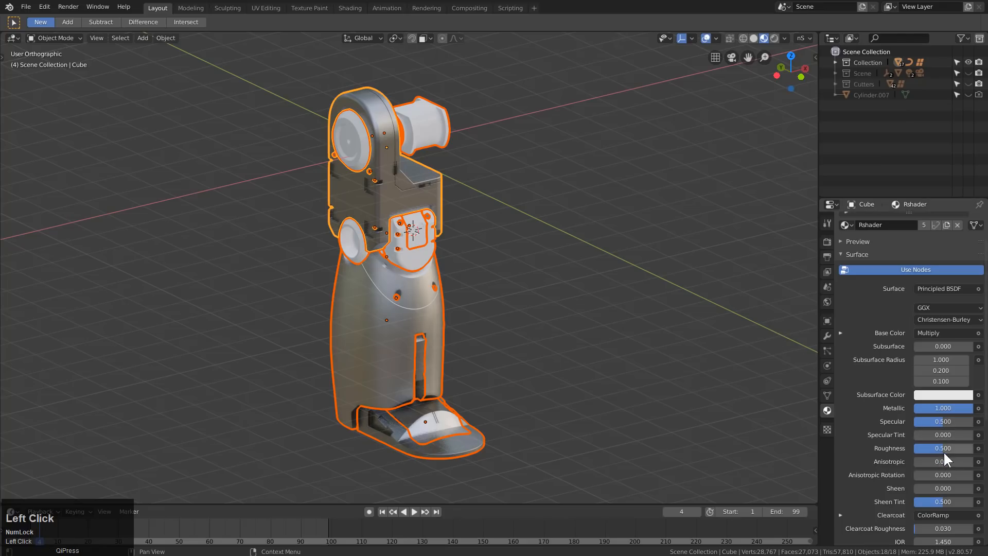
left_click_drag(944, 448, 934, 448)
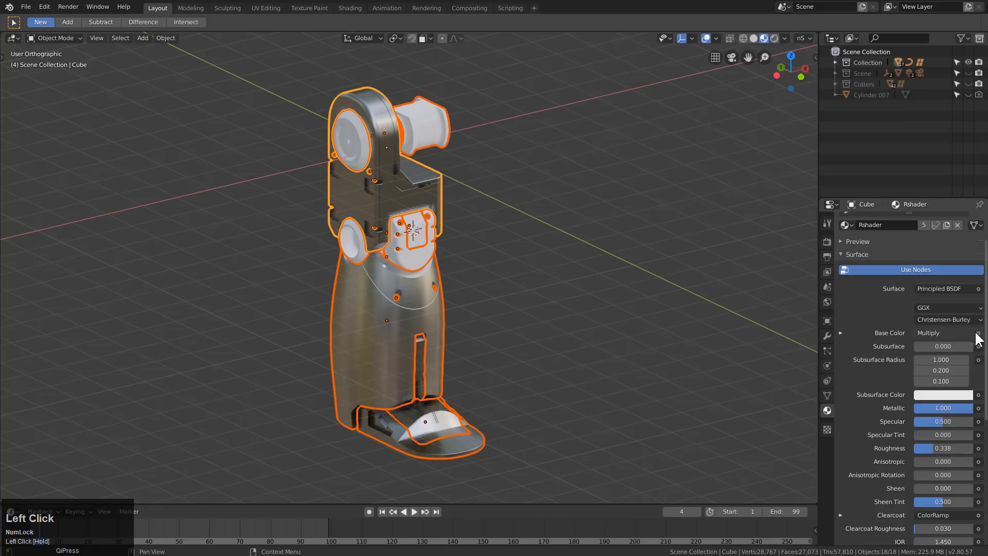
Remove the Multiply node from Rshader's Base Color and darken the color to a grey with value 0.446
left_click(841, 333)
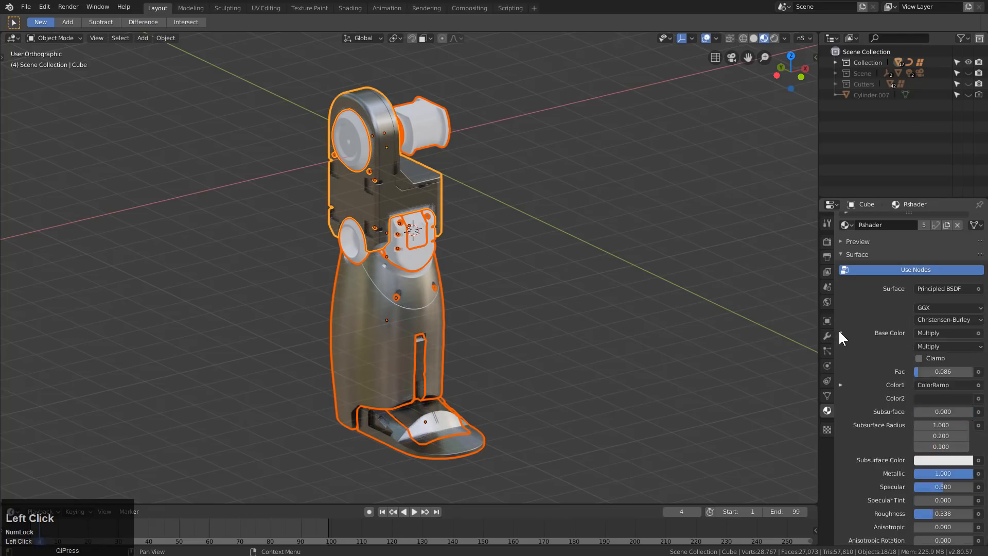
left_click(921, 334)
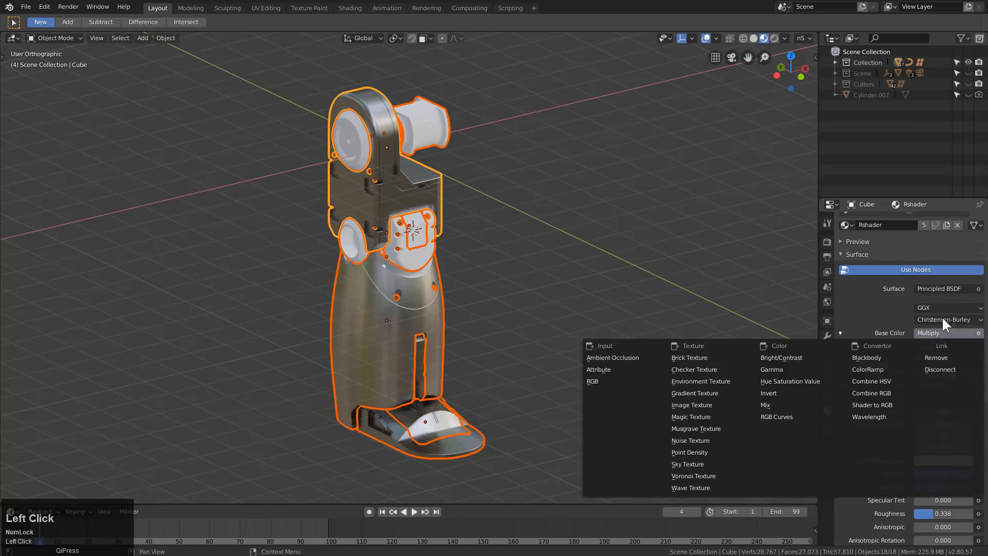
left_click(940, 335)
left_click(944, 356)
left_click(935, 329)
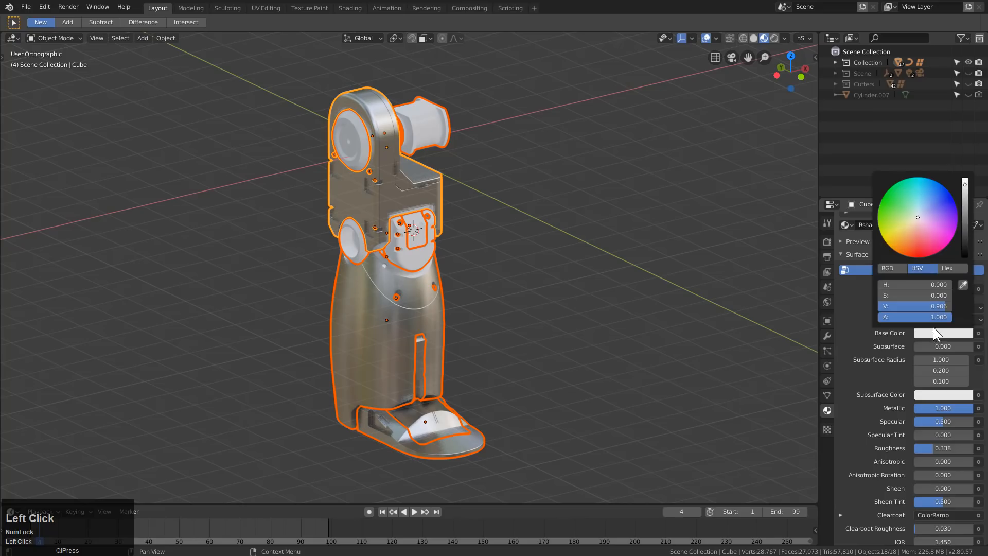
mouse_move(962, 231)
left_mouse_down()
mouse_move(963, 221)
mouse_move(965, 233)
left_mouse_up()
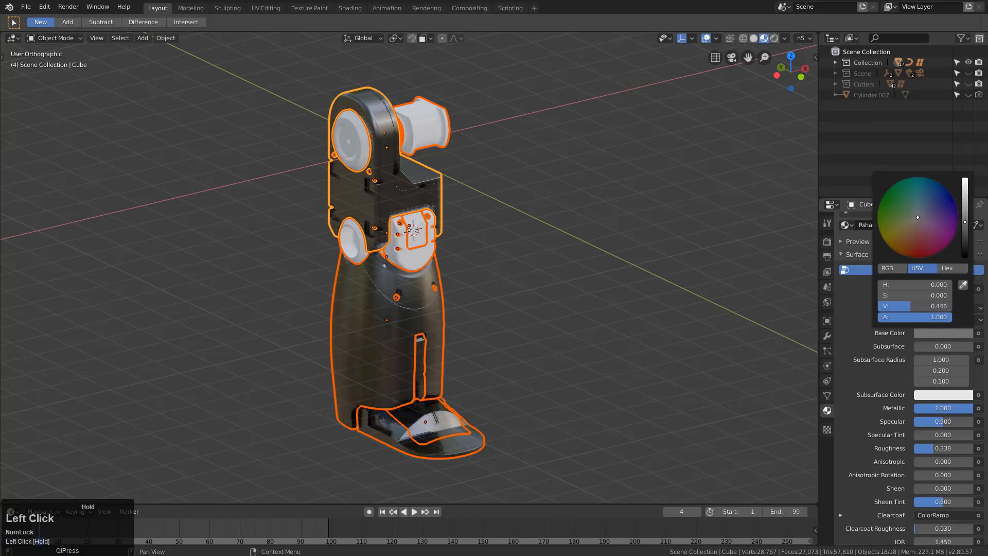
Link the main housing's Rshader material to all the selected parts, and deselect everything
middle_click_drag(549, 323, 542, 320)
key("ctrl+l")
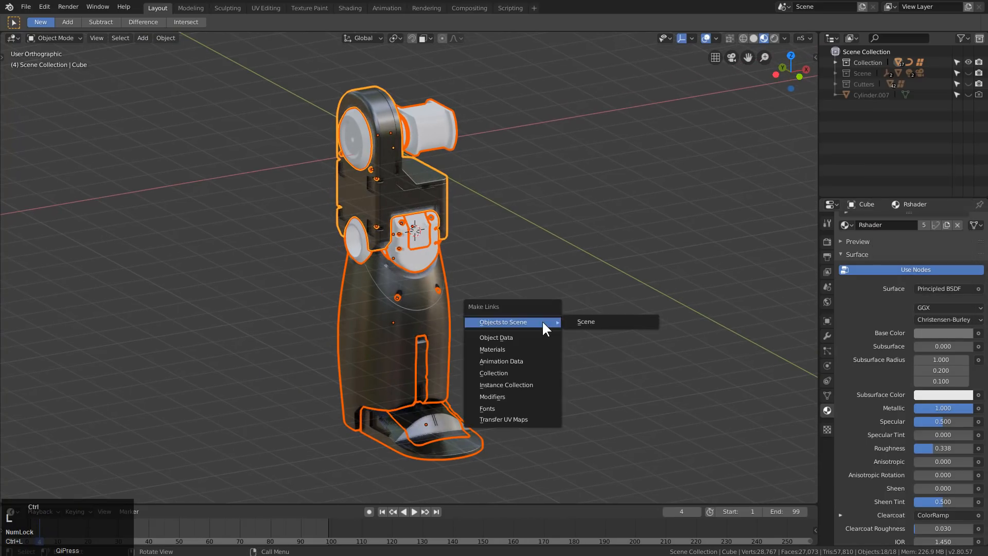
key("Down")
key("Down")
key("Return")
key("alt+a")
Hide the viewport overlays and examine the metal leg from several angles, with the overlays shown again at the end
scroll(489, 319, "up", 3)
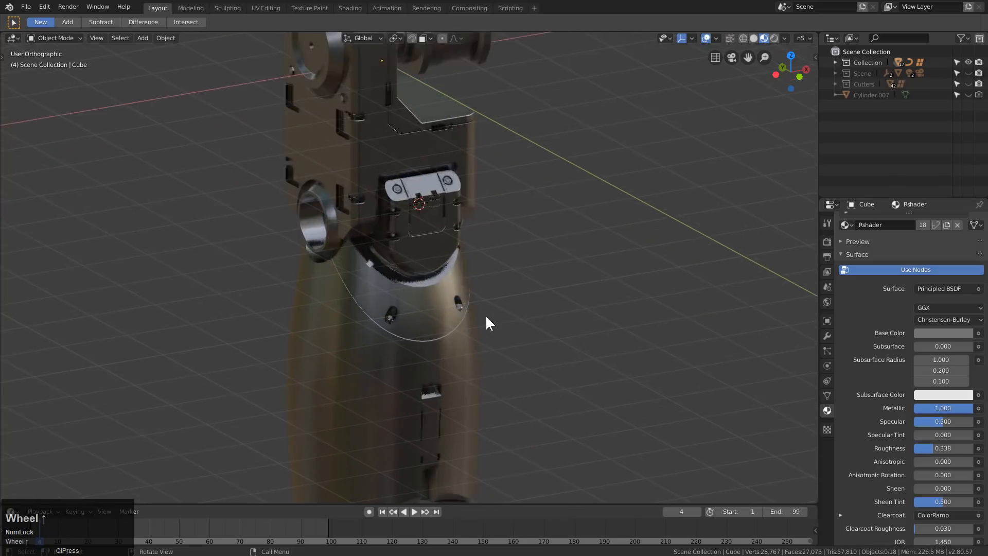
middle_click_drag(486, 320, 474, 345)
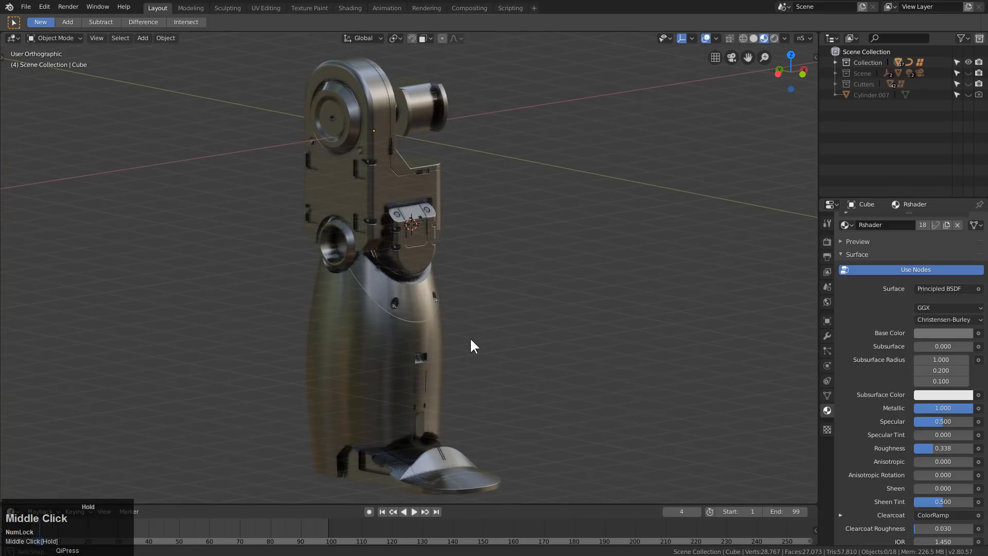
left_click(705, 38)
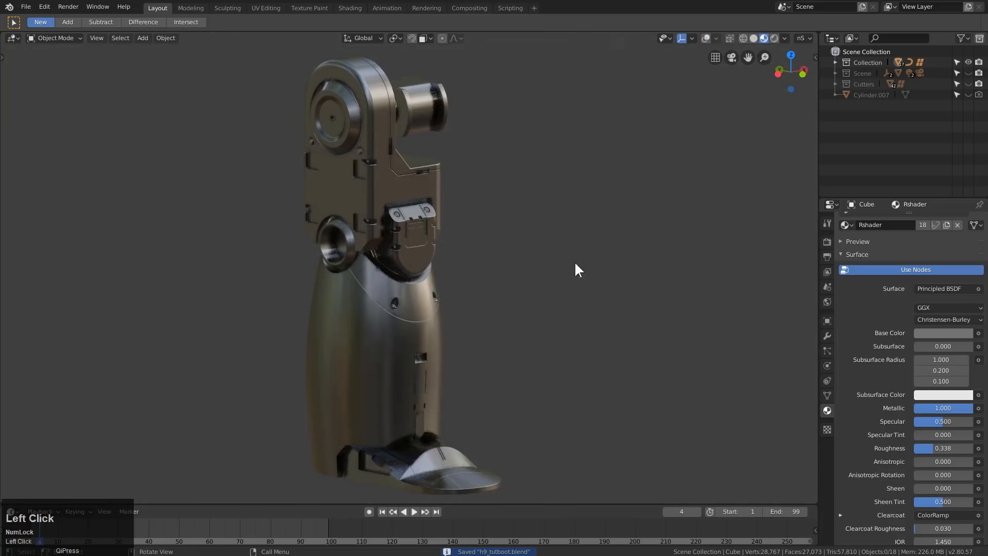
middle_click_drag(574, 261, 554, 265)
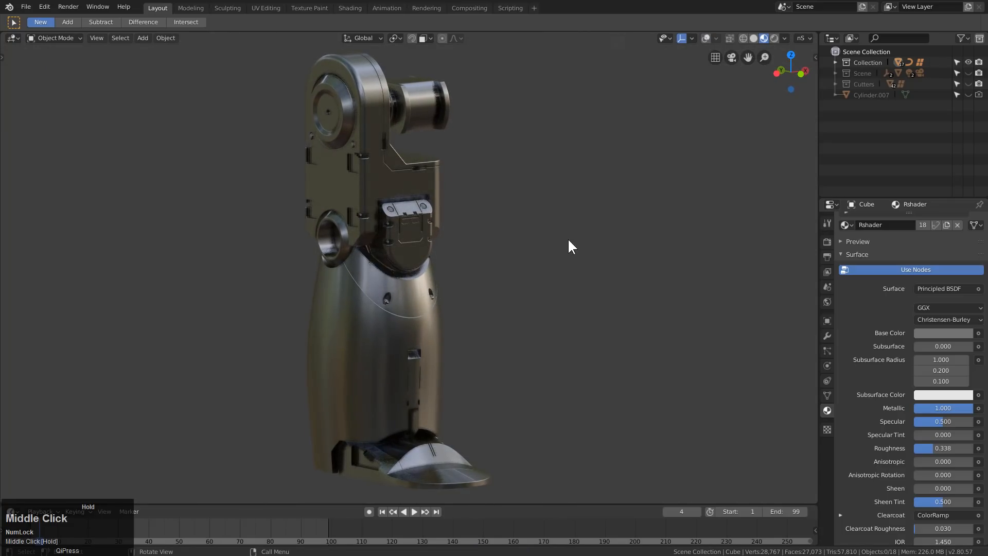
middle_click_drag(568, 239, 536, 289)
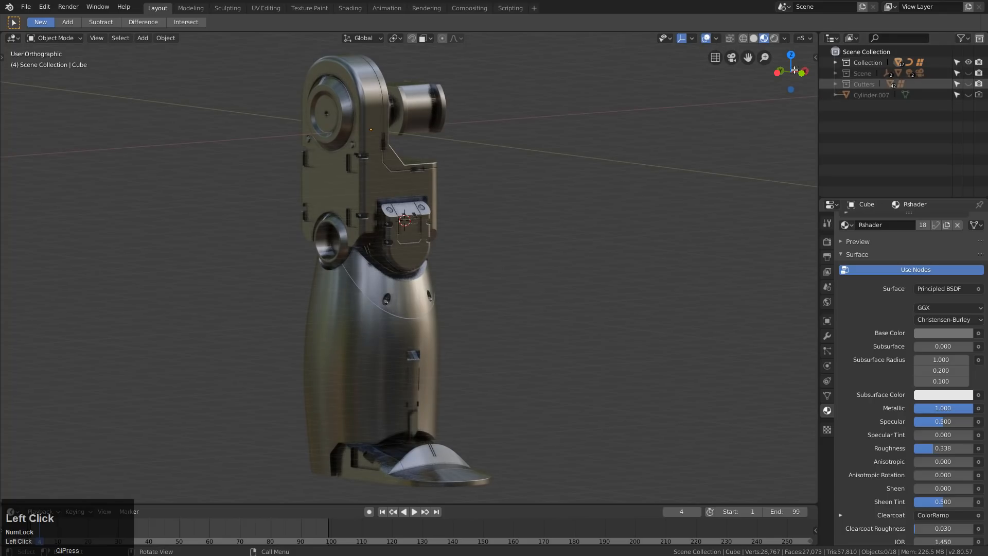
middle_click_drag(654, 148, 779, 99)
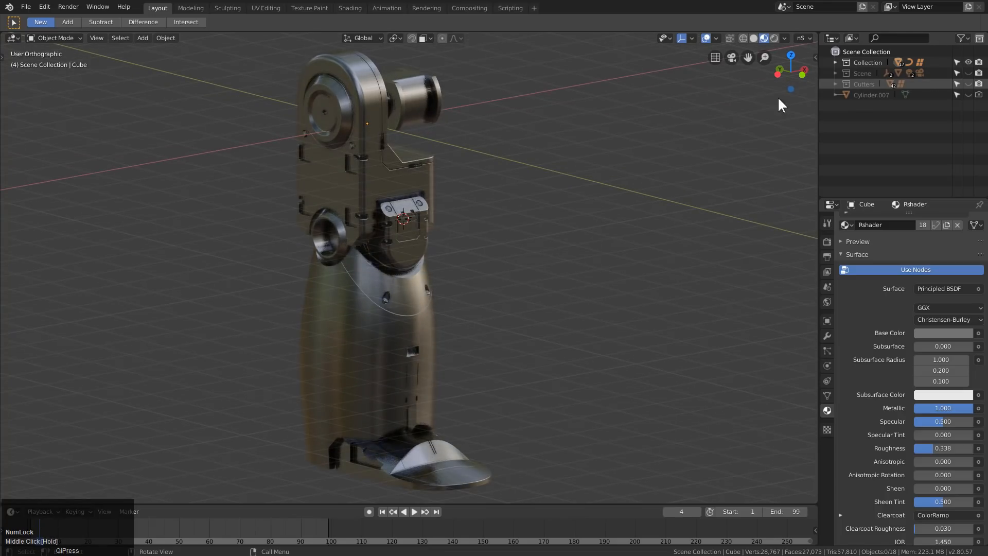
Switch the viewport back to solid shading and insert the Details 1_034 bolt decal from the DECALmachine Details 1 library
left_click(752, 38)
scroll(564, 284, "up", 3)
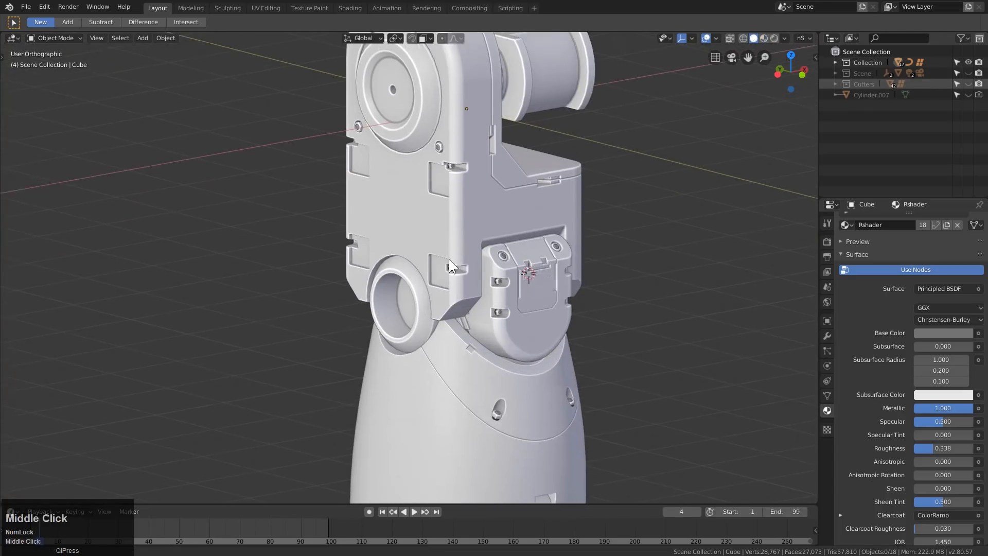
scroll(571, 275, "up", 2)
key("d")
left_click(415, 243)
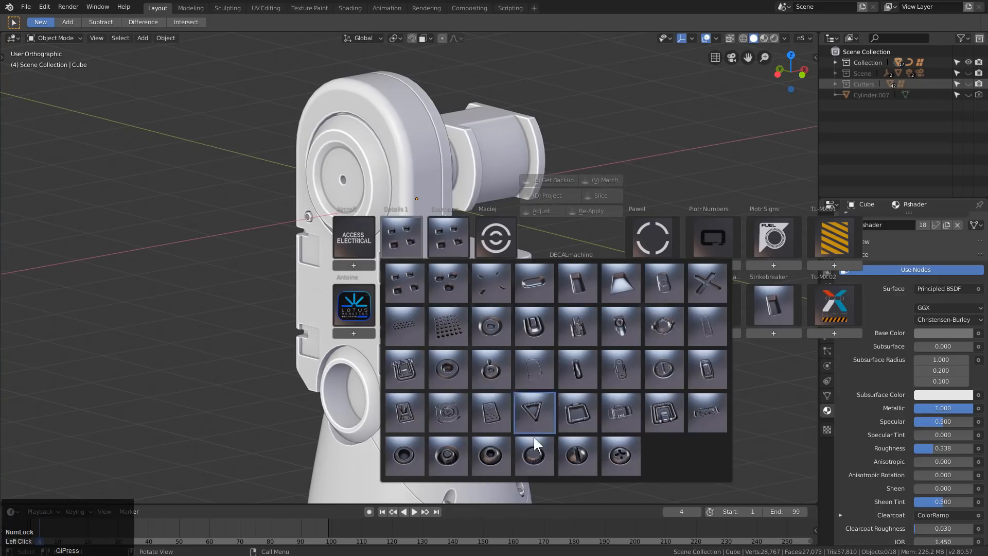
left_click(449, 453)
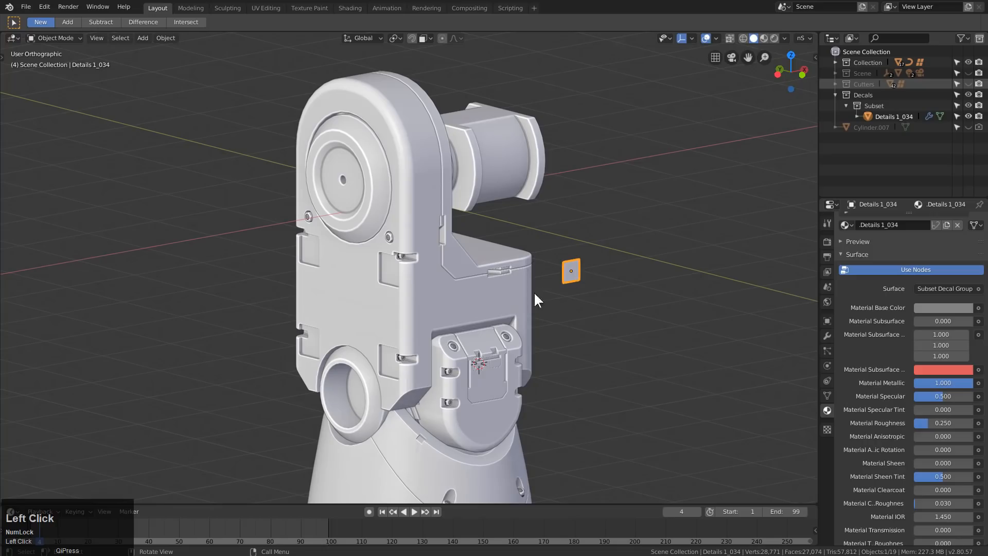
Move the bolt decal onto the housing's front face, below the corner of the panel line
key("g")
left_click(552, 204)
key("g")
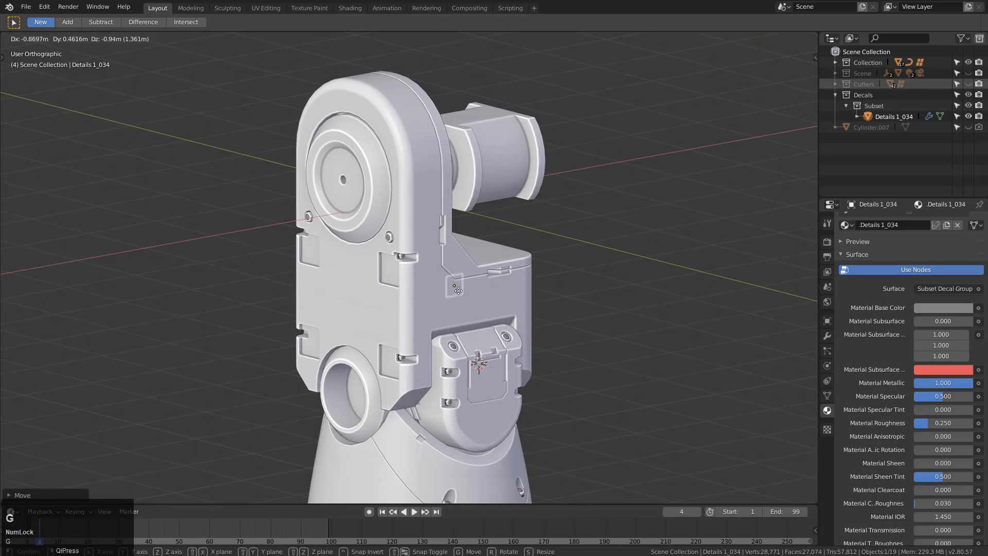
left_click(458, 291)
key("KP_Decimal")
scroll(466, 278, "down", 4)
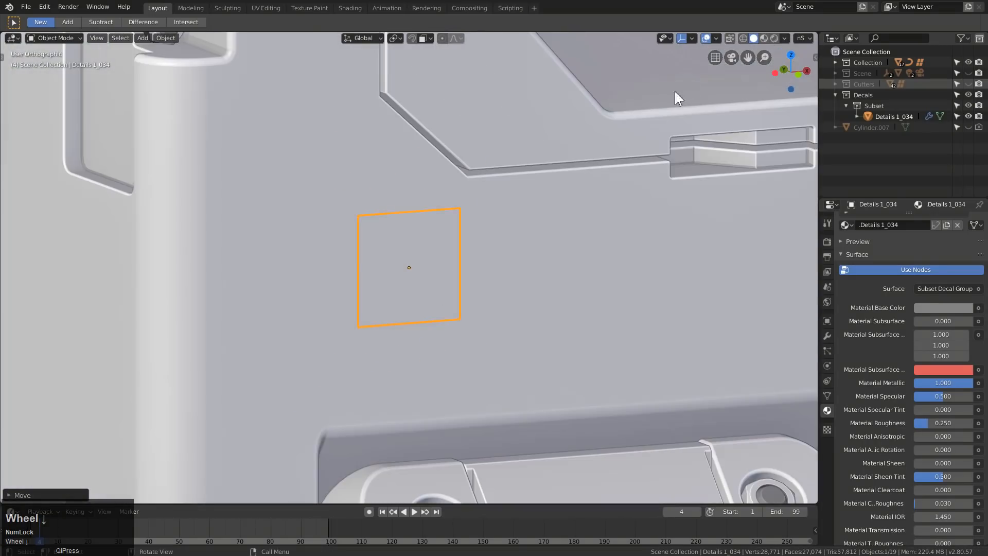
Switch the viewport to LookDev material shading and save the file
key("z")
middle_click_drag(530, 219, 530, 218)
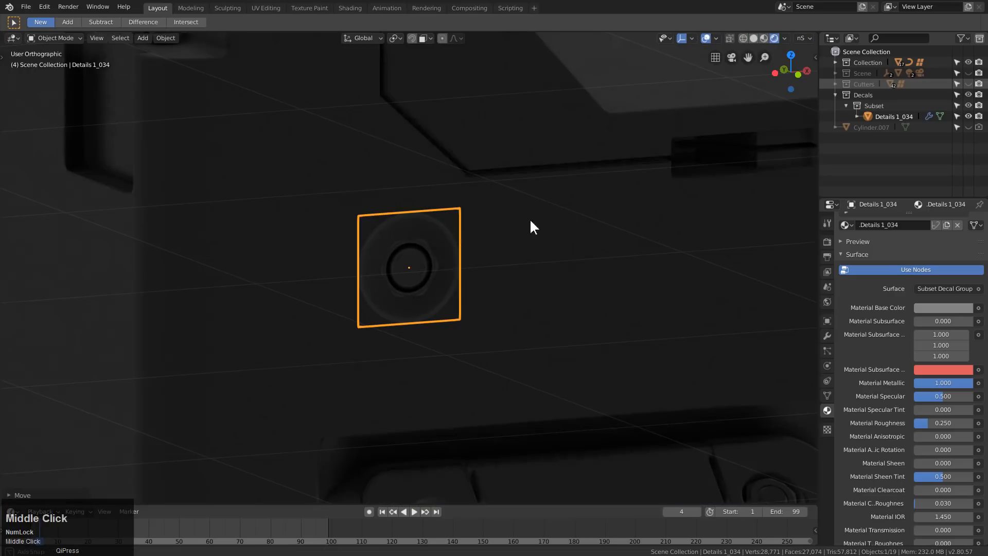
left_click(766, 39)
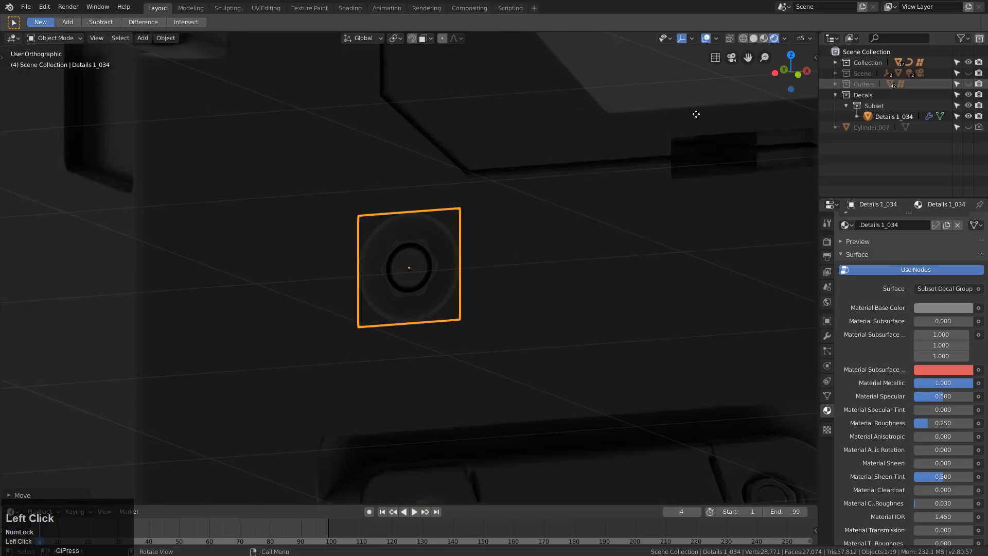
left_click(764, 38)
scroll(597, 227, "down", 3)
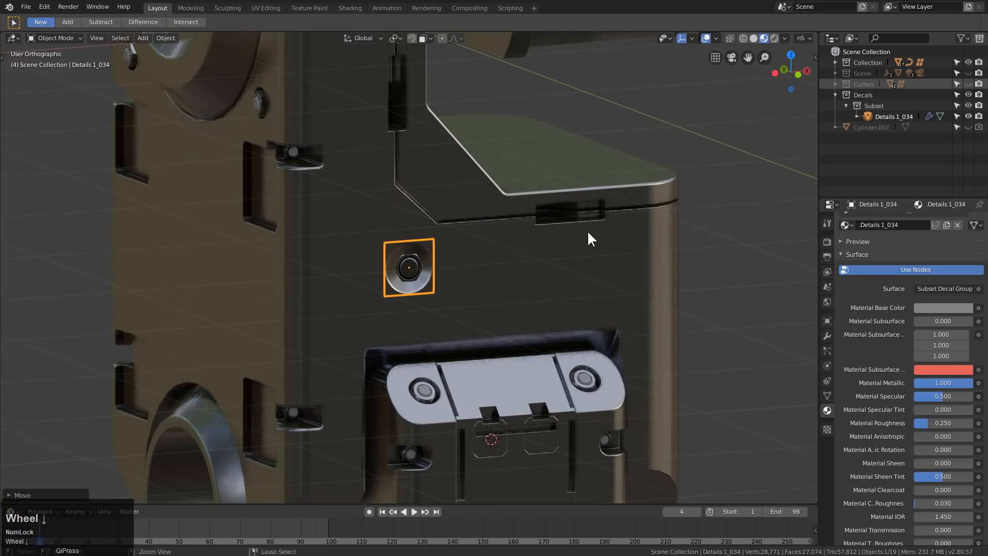
key("ctrl+s")
Resize the bolt decal and move it vertically to sit beside the diagonal corner of the front panel line
scroll(486, 283, "up", 2)
key("s")
left_click(466, 273)
key("g")
key("z")
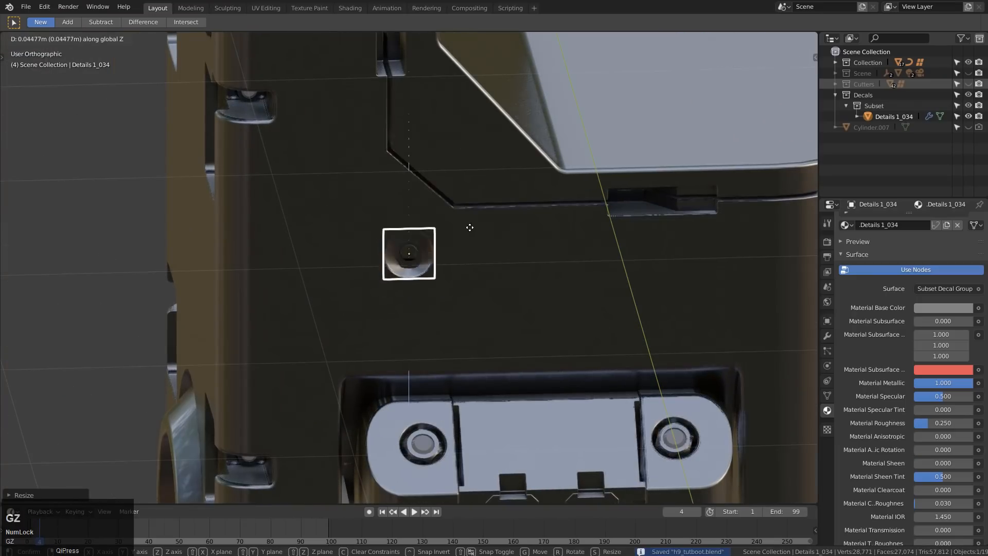
left_click(473, 207)
scroll(471, 206, "down", 2)
middle_click_drag(471, 206, 483, 178)
scroll(476, 189, "up", 2)
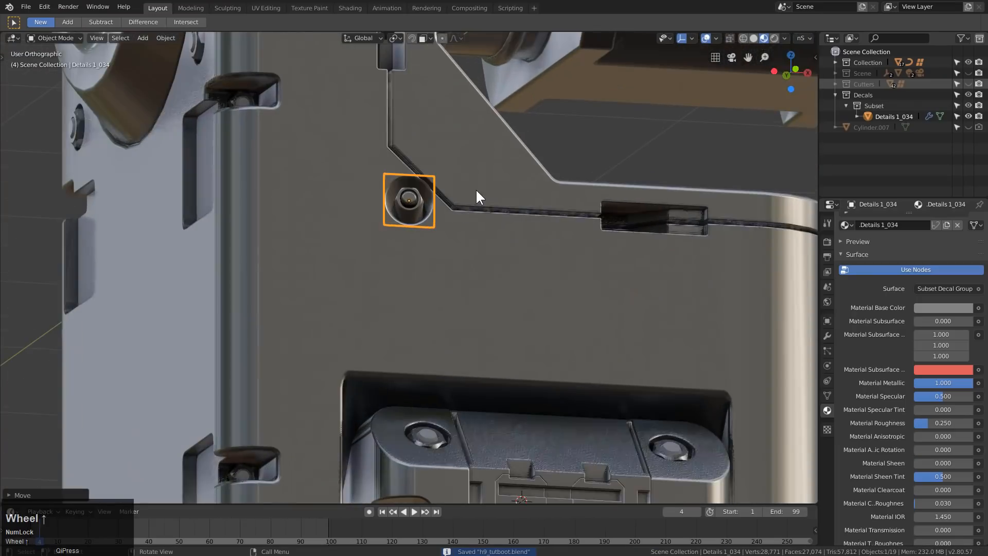
key("g")
key("z")
left_click(474, 221)
Clear the bolt decal's parent and scale the decal down
mouse_move(474, 222)
middle_mouse_down()
mouse_move(473, 230)
mouse_move(457, 219)
mouse_move(472, 238)
mouse_move(440, 257)
middle_mouse_up()
key("alt+p")
left_click(477, 228)
scroll(440, 253, "down", 4)
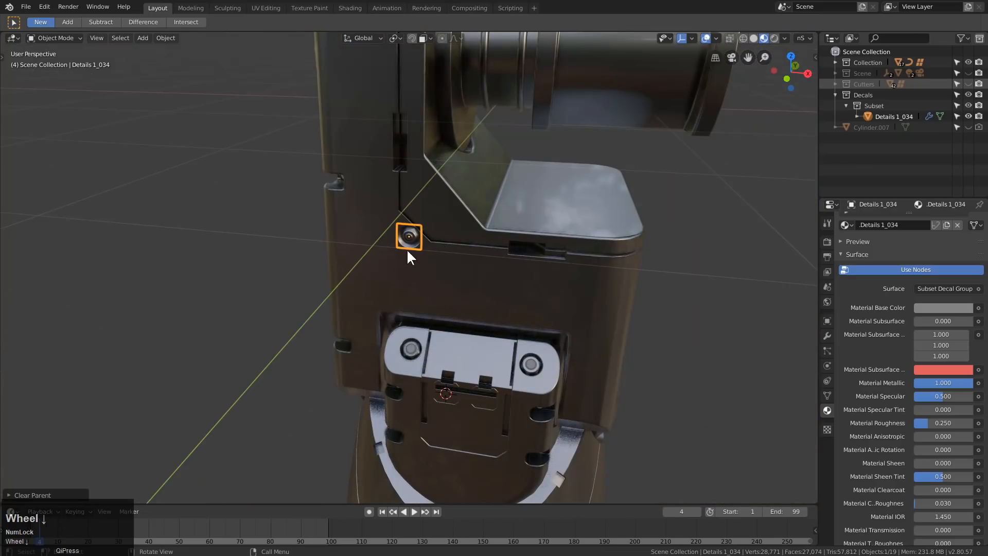
scroll(466, 226, "up", 4)
key("s")
left_click(442, 221)
scroll(442, 220, "down", 2)
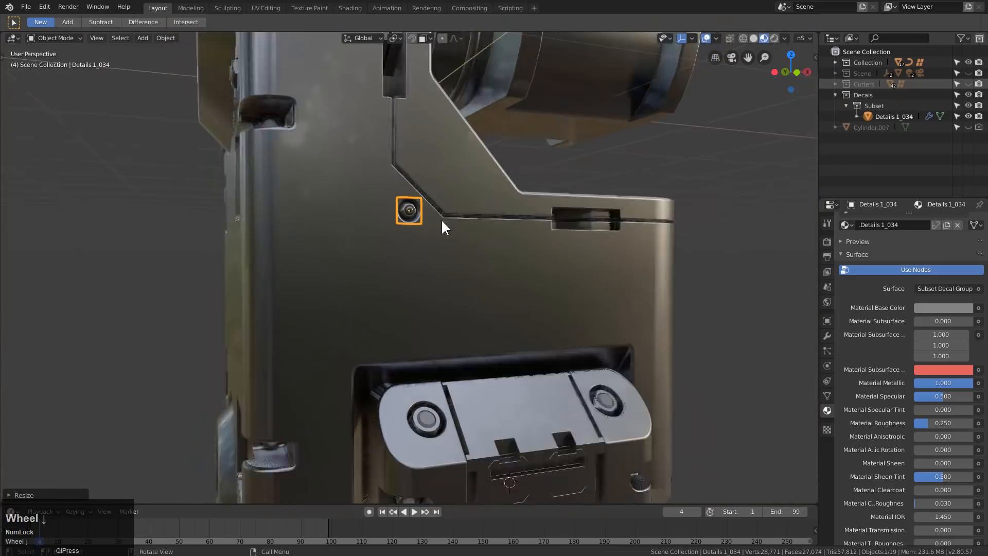
From the front view, place two copies of the bolt decal inside the panel line, one below and one above the vertical slot
key("KP_1")
key("shift+d")
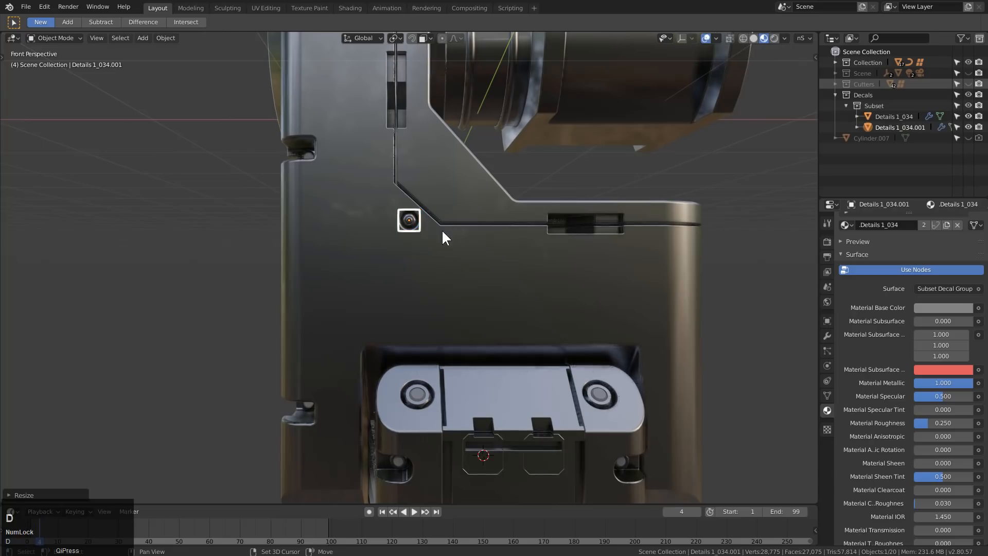
left_click(446, 156)
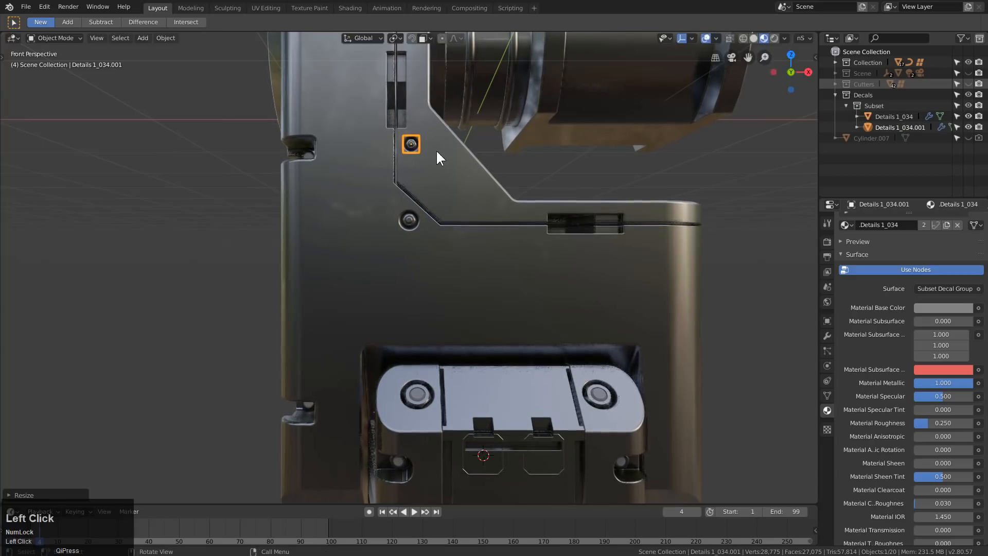
scroll(438, 191, "down", 2)
middle_click_drag(438, 184, 439, 284, "shift")
key("shift+d")
key("z")
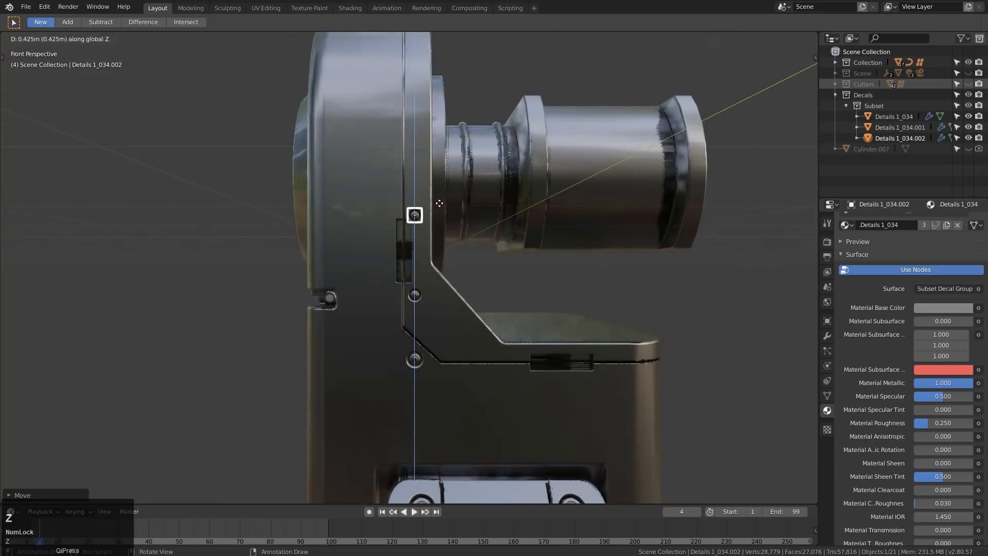
left_click(441, 192)
Add two more bolt decals near the outer end of the ledge, one above the panel line and one straight below it
middle_click_drag(440, 239, 401, 169, "shift")
key("shift+d")
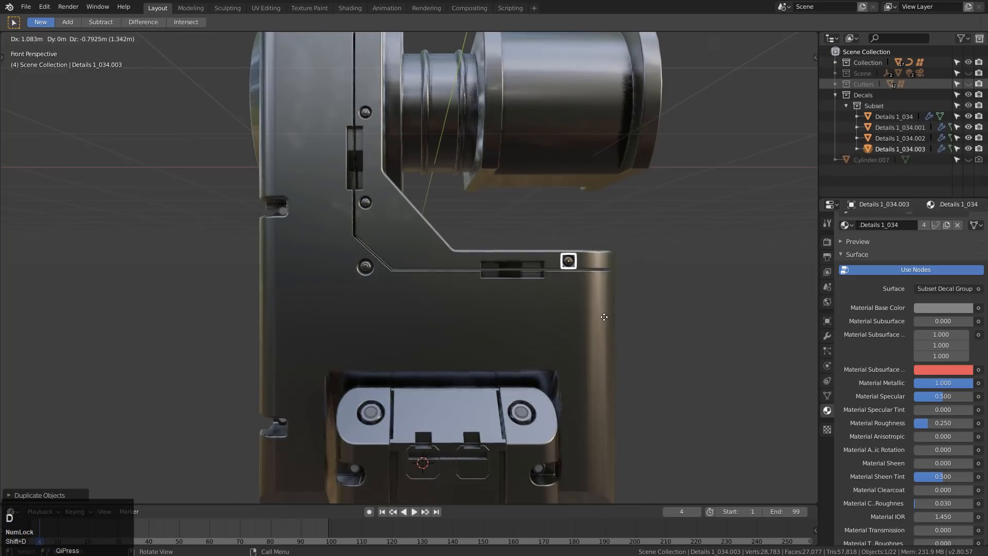
left_click(602, 316)
key("shift+d")
key("z")
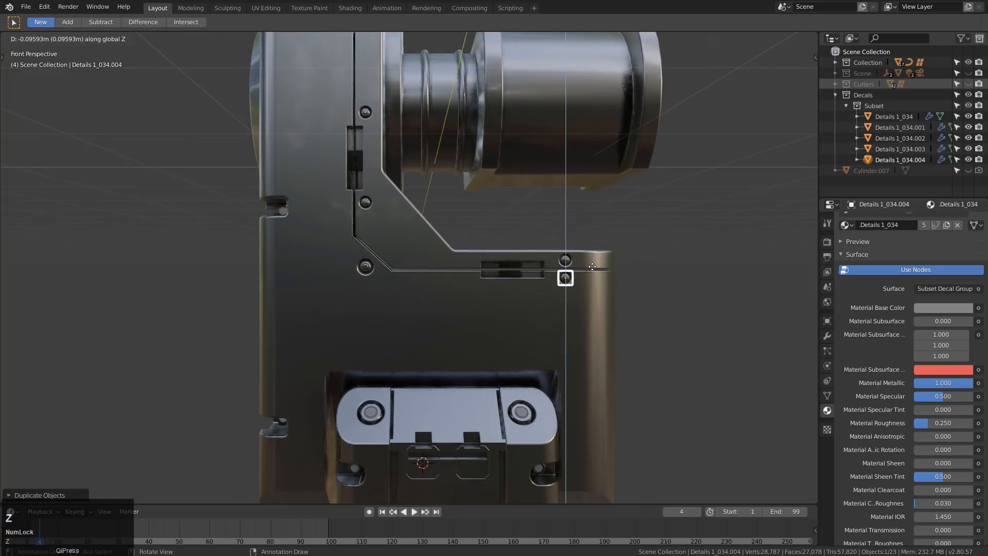
left_click(603, 354)
Duplicate the lowest bolt decal along X to the opposite corner above the hatch recess
middle_click_drag(603, 355, 600, 269, "shift")
key("shift+d")
key("x")
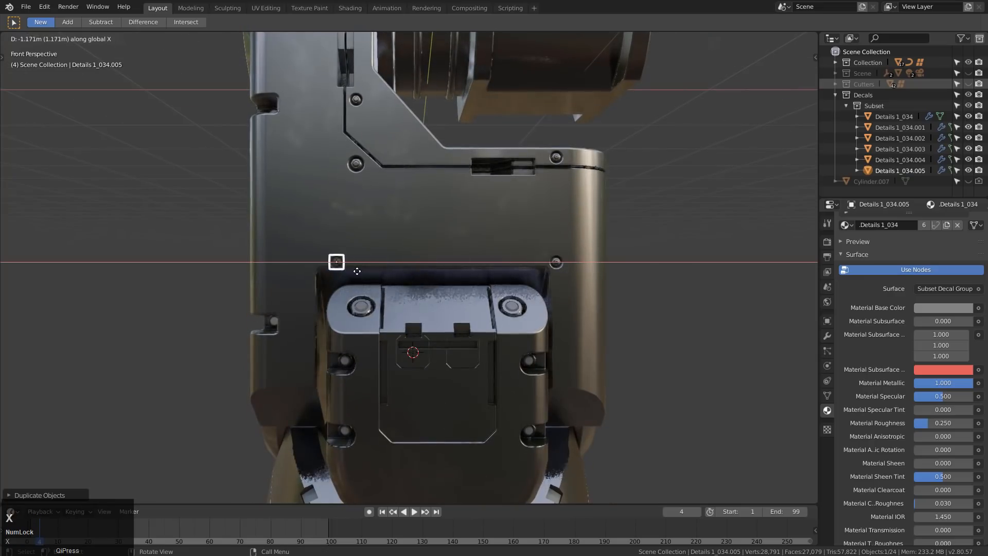
left_click(325, 271)
scroll(368, 267, "down", 3)
middle_click_drag(367, 267, 440, 292)
Insert the Examples_006 vent decal from the DECALmachine Examples library
key("d")
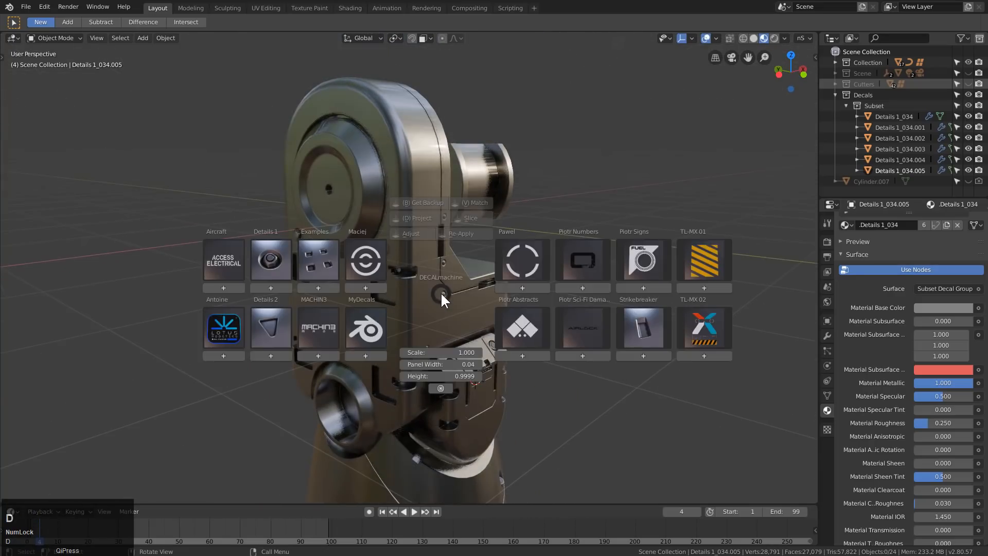
left_click(308, 266)
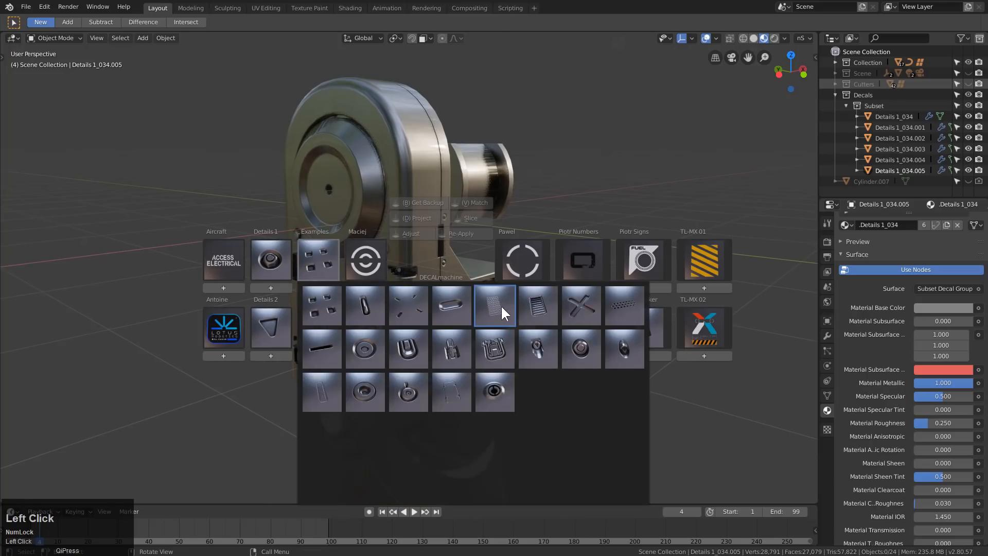
left_click(543, 307)
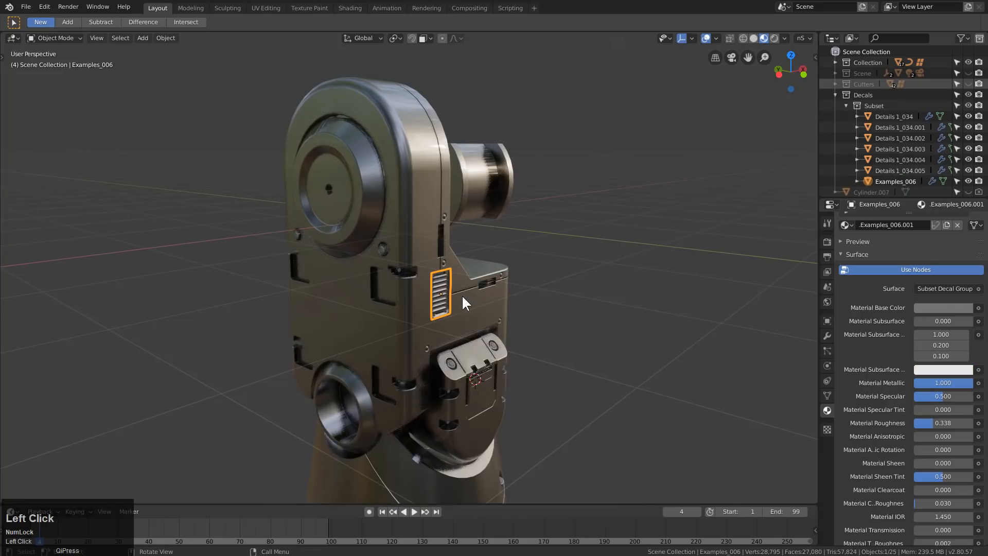
middle_click_drag(463, 299, 428, 289)
scroll(429, 289, "up", 2)
Snap the vent decal onto the upper front face beside the panel line and resize it to fit the narrow strip
key("g")
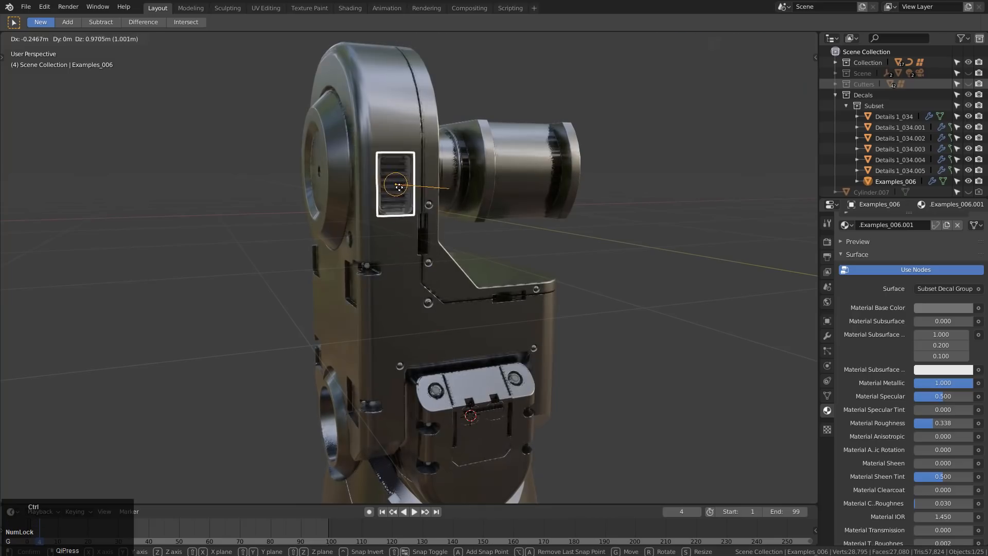
left_click(399, 187)
key("g")
left_click(431, 218)
key("s")
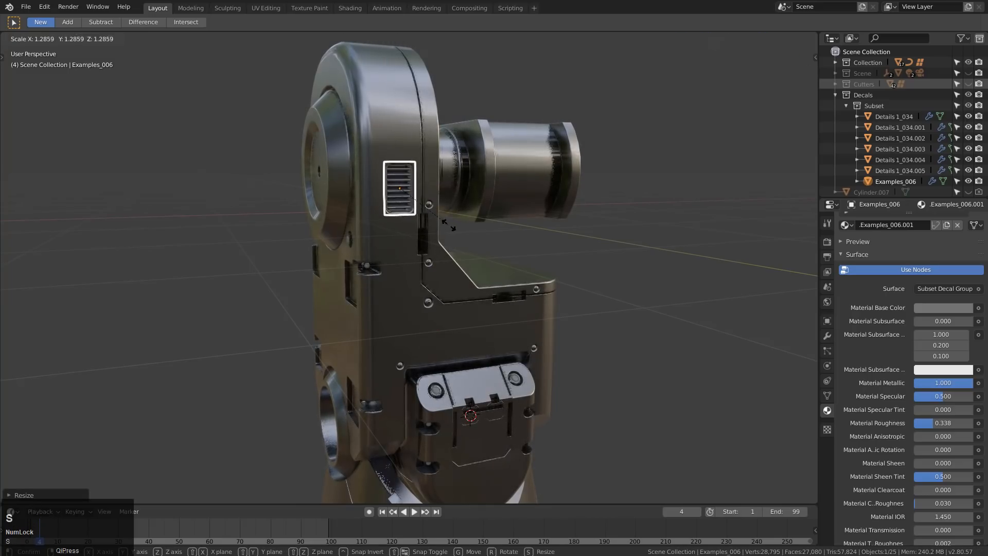
left_click(444, 225)
Duplicate the vent decal and snap the copy onto the narrow lower part of the front face beside the hatch
middle_click_drag(443, 226, 352, 155, "shift")
key("shift+d")
key("x")
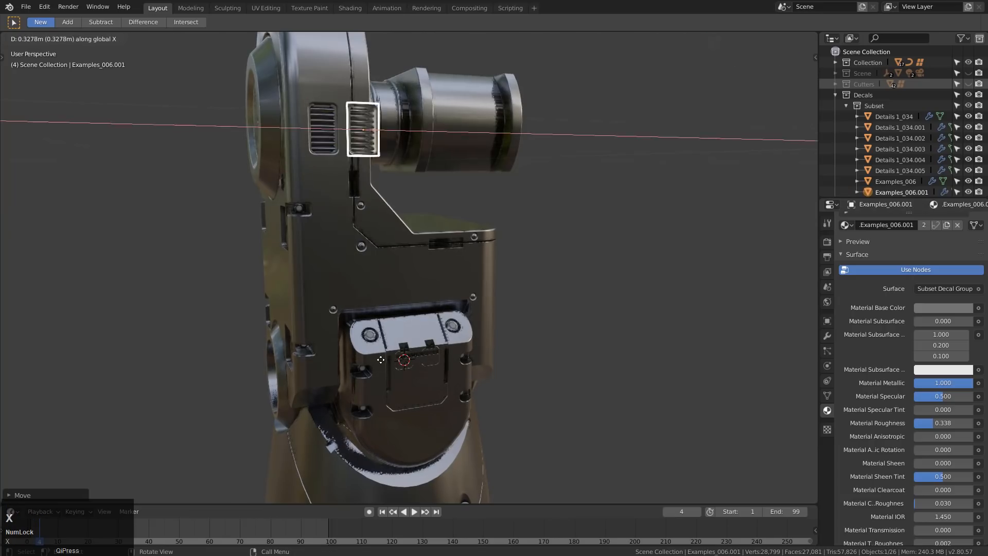
left_click(360, 261)
key("g")
left_click(350, 348)
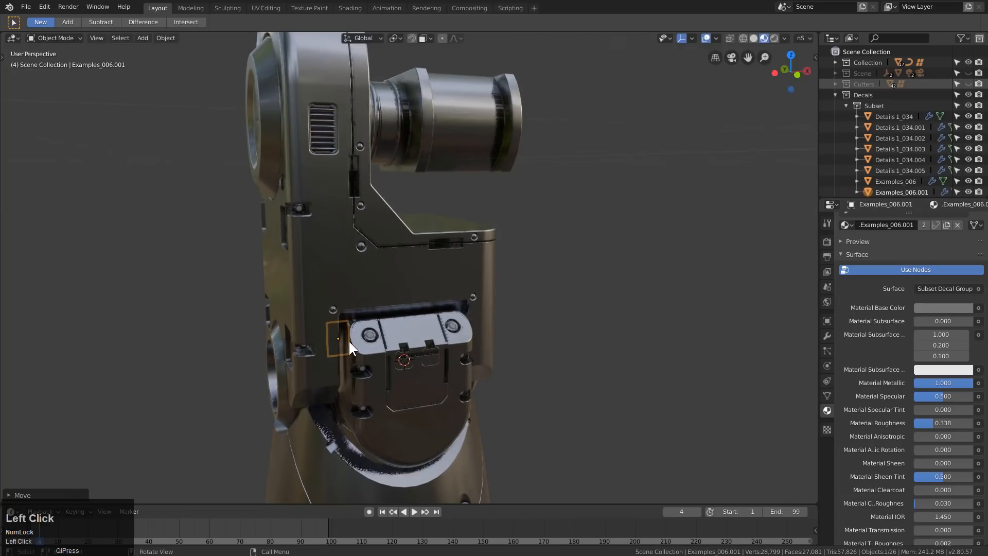
key("g")
left_click(348, 363, "ctrl")
Scale the lower vent decal down and snap it higher so it fits between the bolt notch and the housing's lower edge
key("KP_Decimal")
middle_click_drag(349, 363, 361, 335)
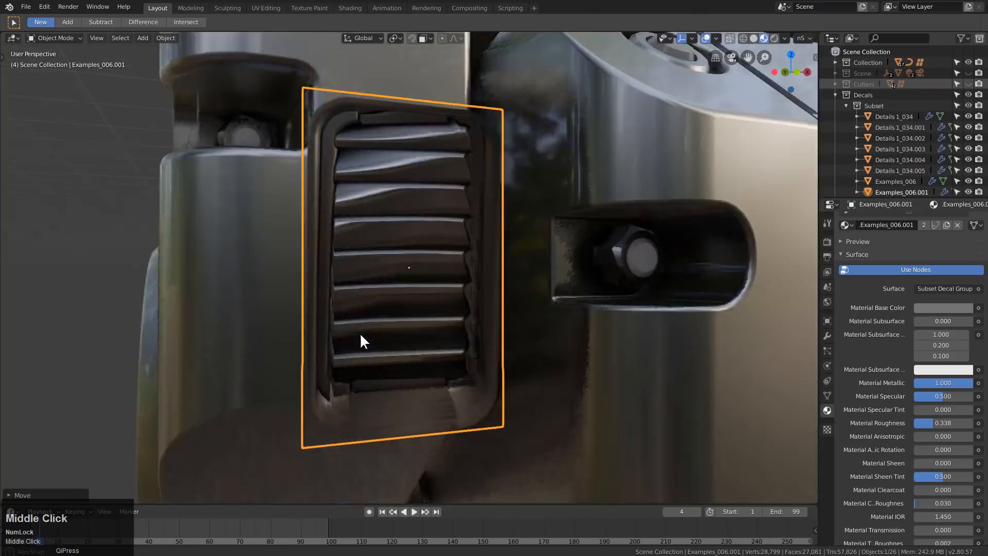
scroll(361, 335, "down", 4)
key("s")
left_click(426, 325)
key("g")
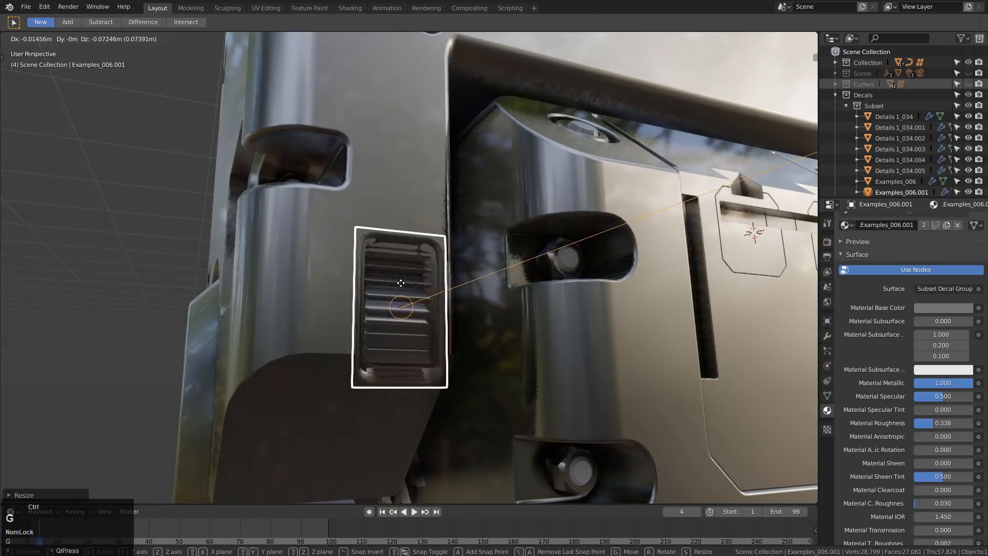
left_click(405, 244)
key("s")
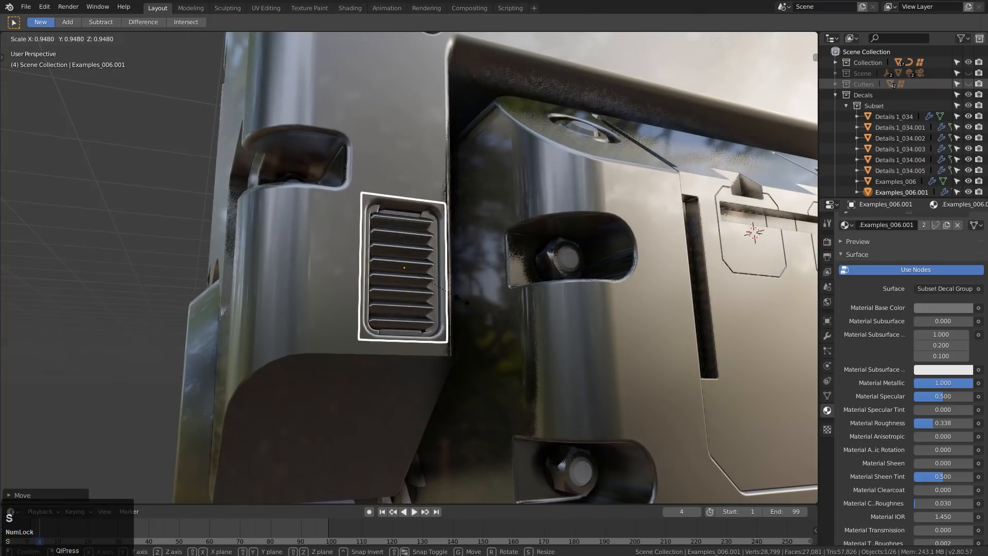
left_click(460, 297)
Nudge the lower vent decal along X away from the hatch recess and slightly down along Z
key("g")
key("x")
left_click(455, 294)
key("g")
key("z")
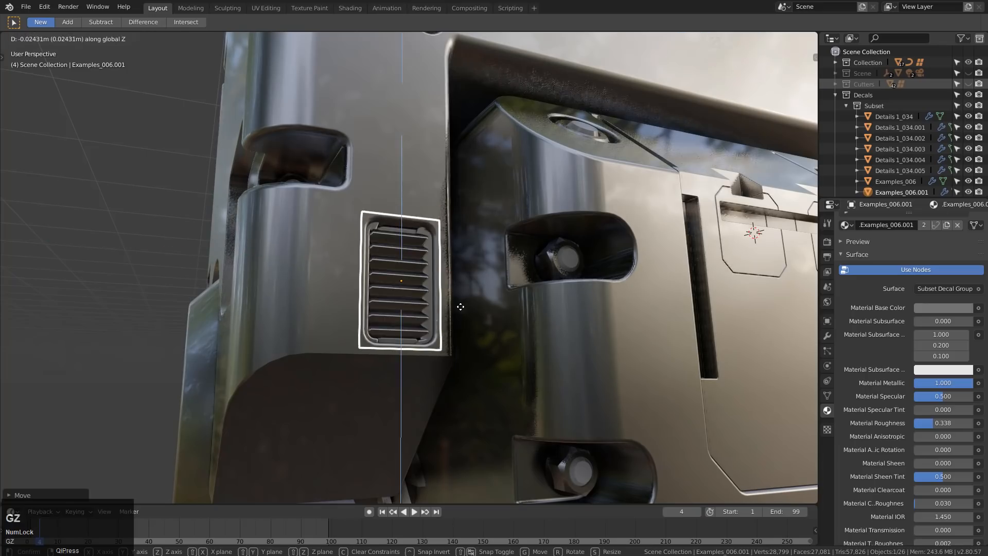
left_click(460, 307)
scroll(465, 288, "down", 7)
middle_click_drag(481, 269, 416, 286)
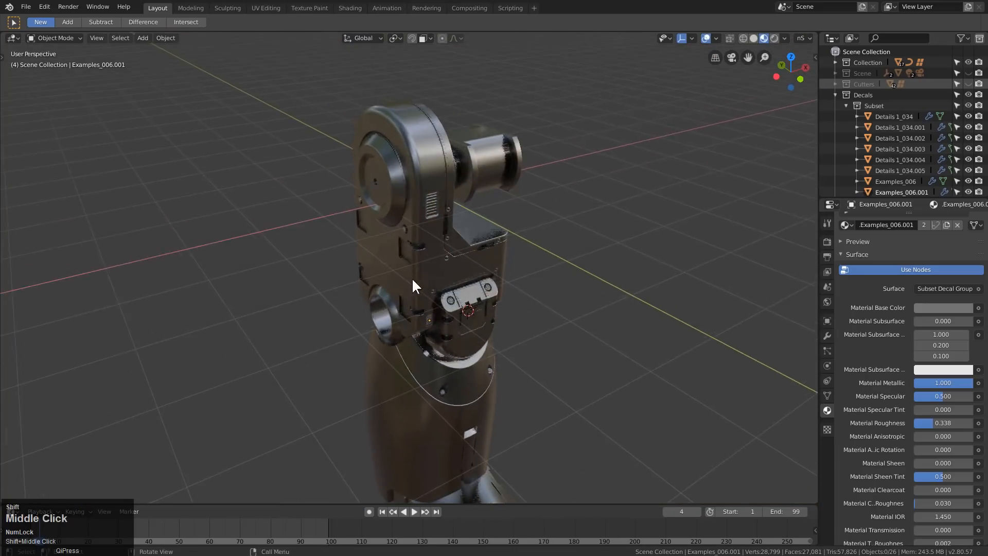
Insert the Details 2_025 handle decal from the Details 2 library and move it into the upper recess on the housing's side
scroll(415, 286, "up", 3)
key("d")
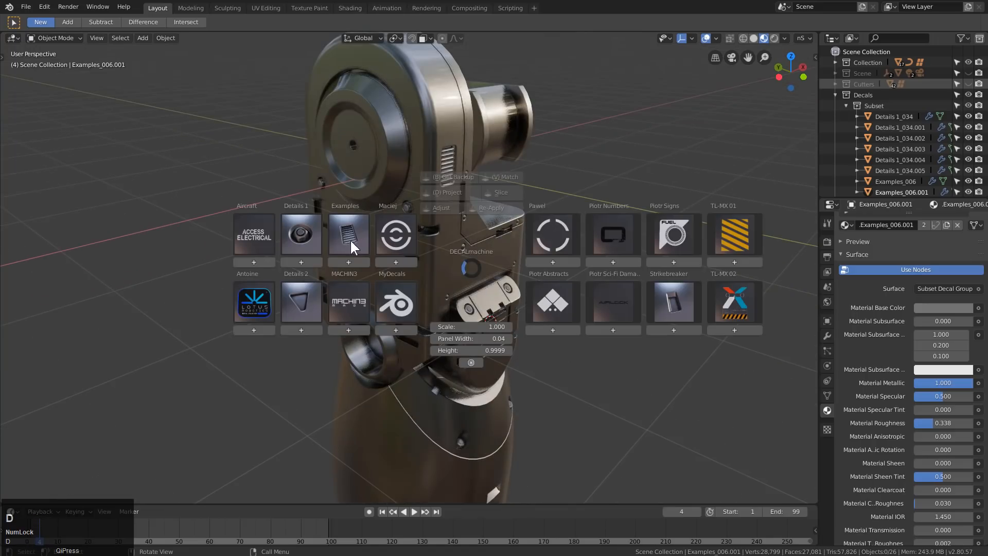
left_click(311, 296)
left_click(308, 295)
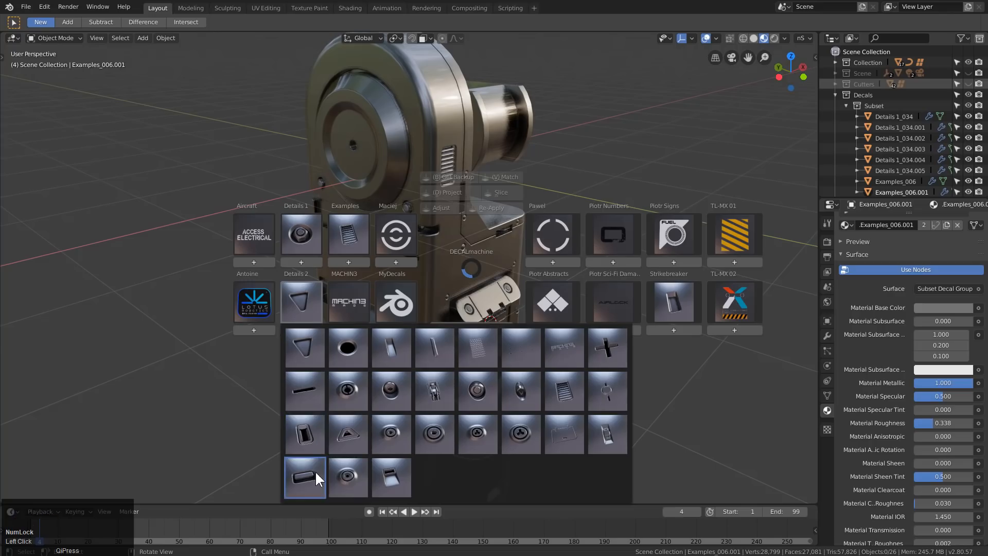
left_click(315, 477)
scroll(467, 298, "up", 3)
key("g")
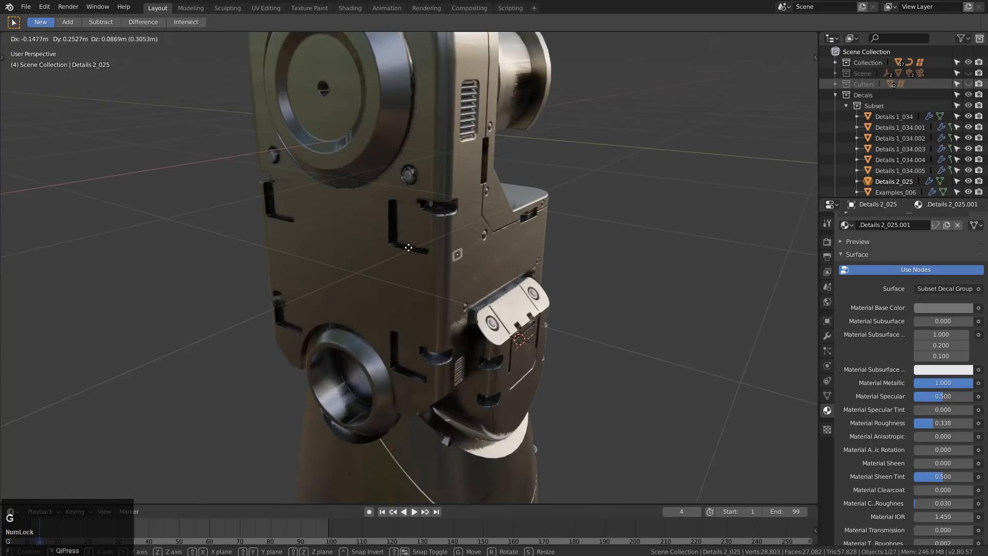
left_click(407, 220)
Resize the handle decal and move it to the lower part of the recess
scroll(426, 245, "up", 6)
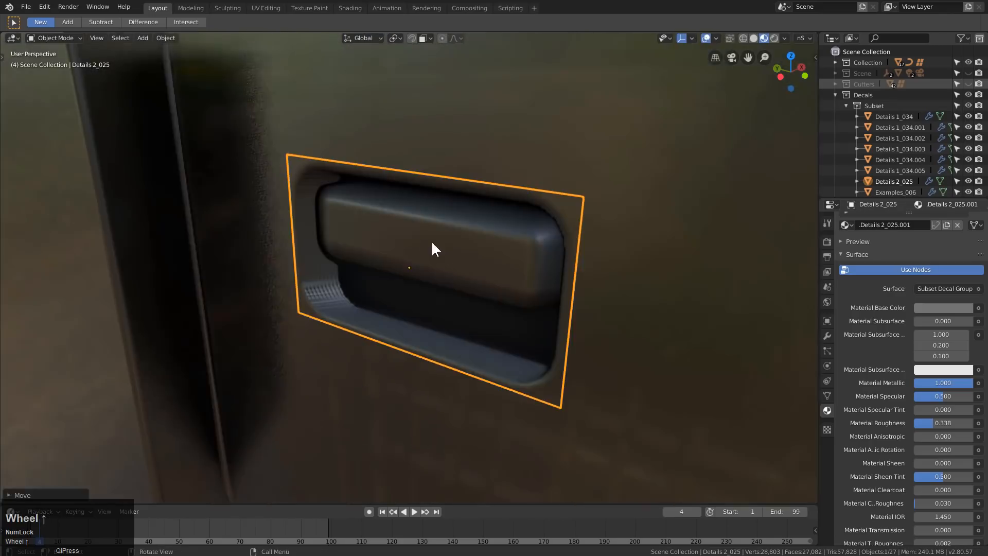
scroll(466, 238, "down", 6)
key("s")
left_click(474, 285)
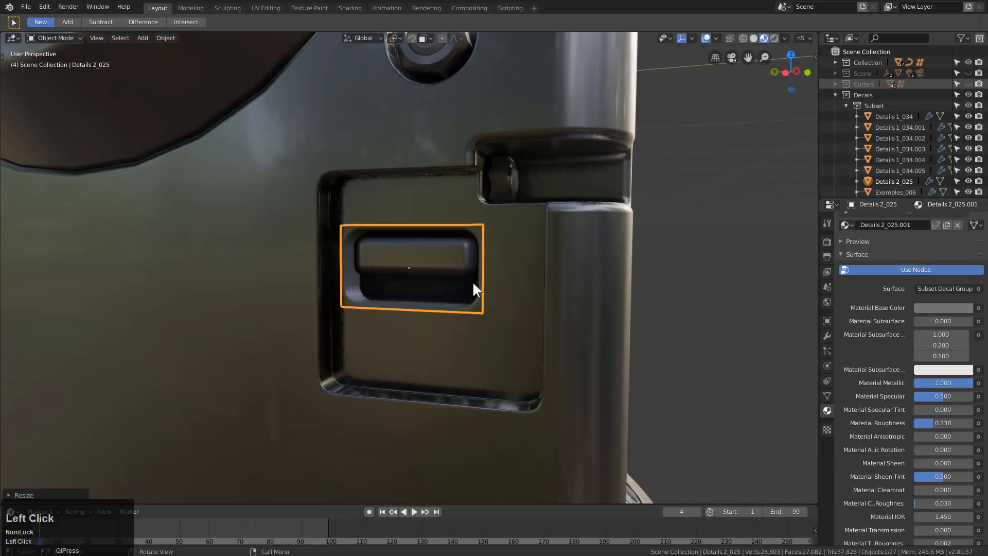
key("g")
left_click(453, 338)
Enlarge the handle decal and snap it into its final place within the recess
key("s")
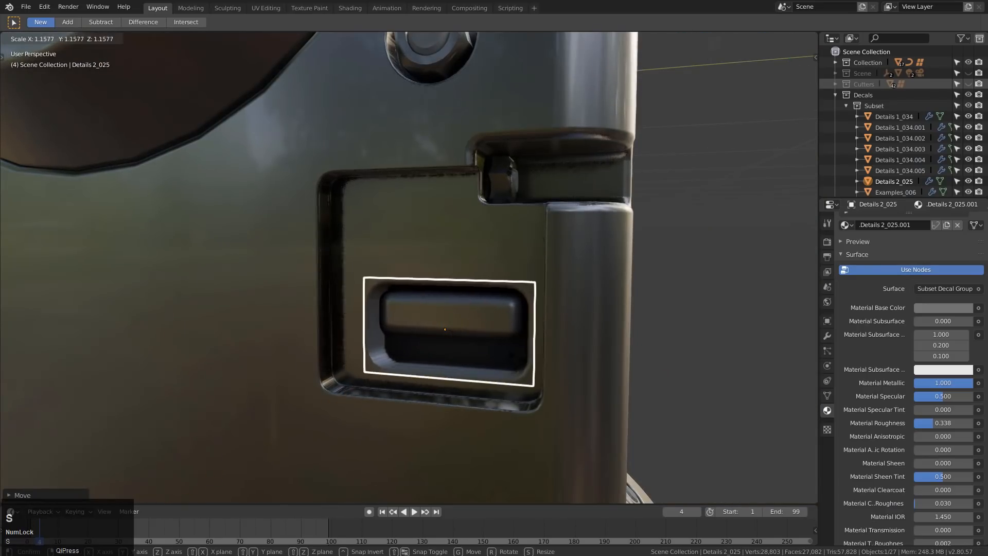
left_click(521, 361)
key("g")
key("ctrl")
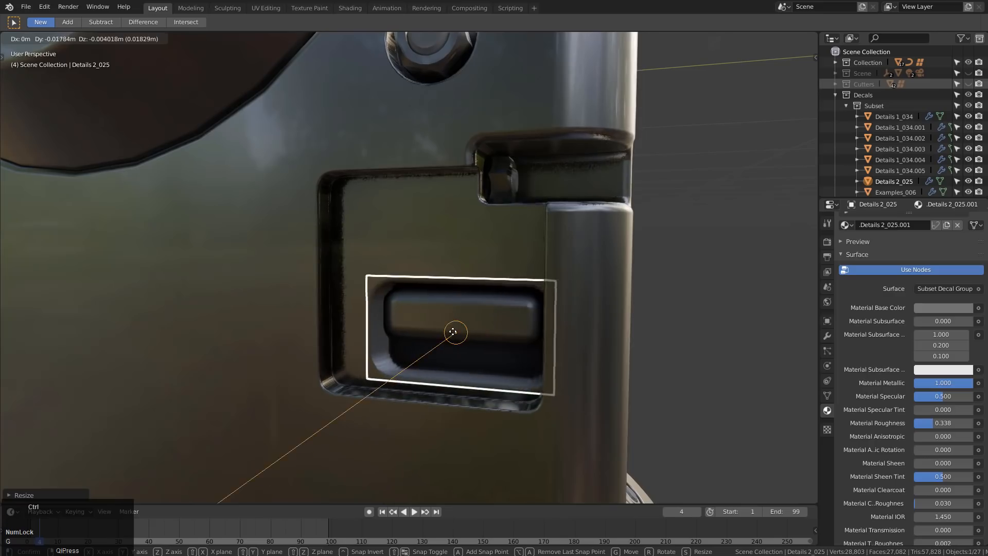
left_click(443, 326)
scroll(491, 318, "down", 4)
middle_click_drag(479, 319, 447, 323)
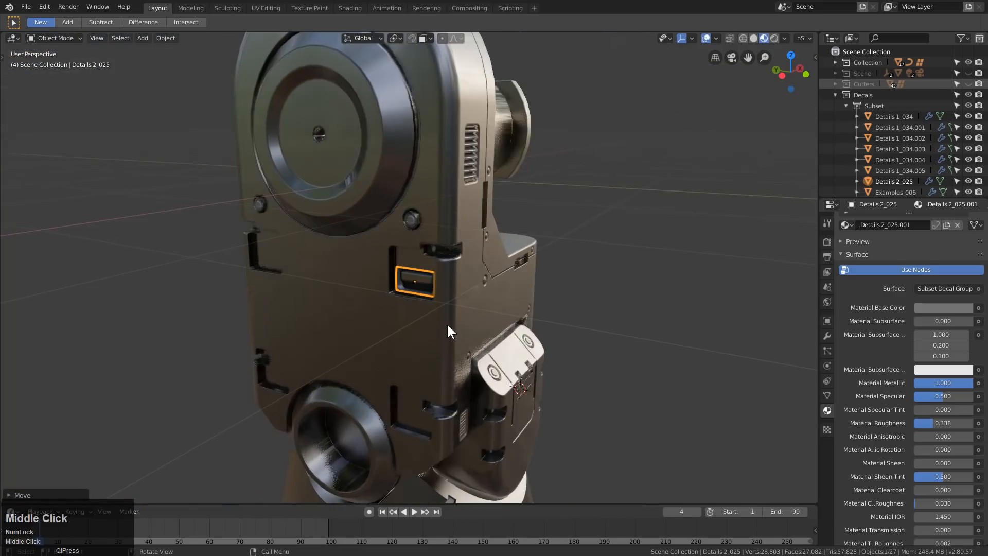
Mirror the upper recess's handle decal across the housing into the matching recess, and resize the decal pair
left_click(471, 323)
key("alt+x")
left_click(487, 180)
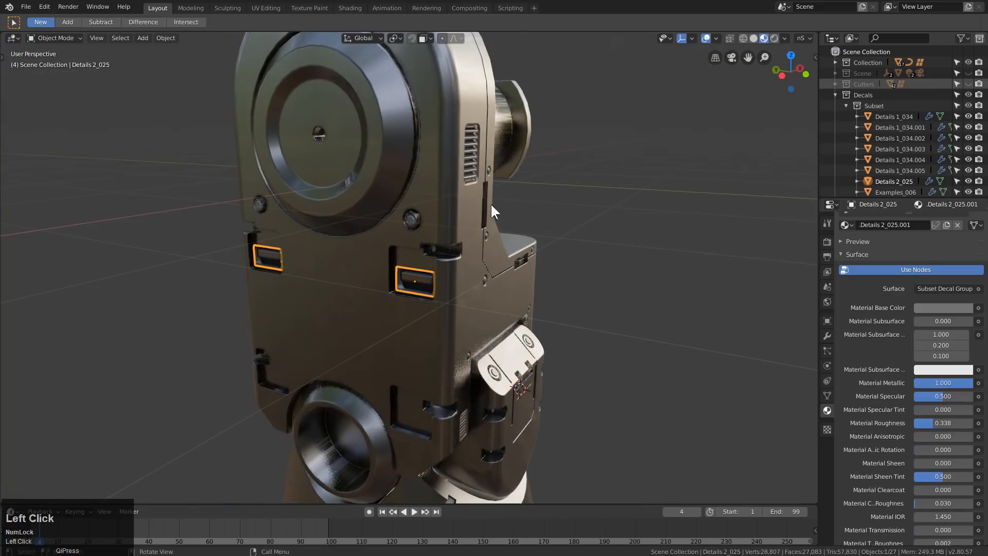
middle_click_drag(490, 203, 466, 254)
key("s")
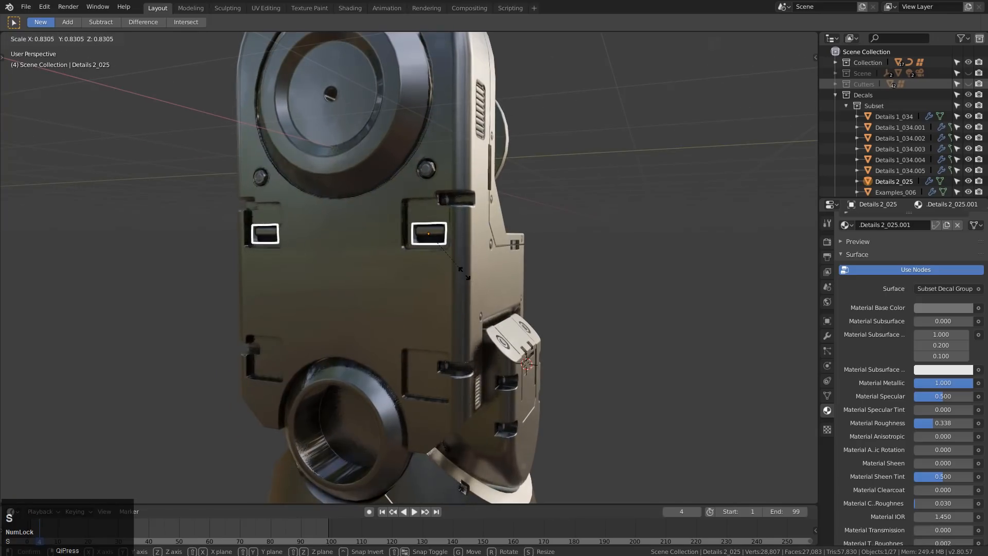
left_click(465, 230)
Duplicate the mirrored handle decals and move the copies straight down into the two lower recesses
key("shift+d")
key("z")
key("z")
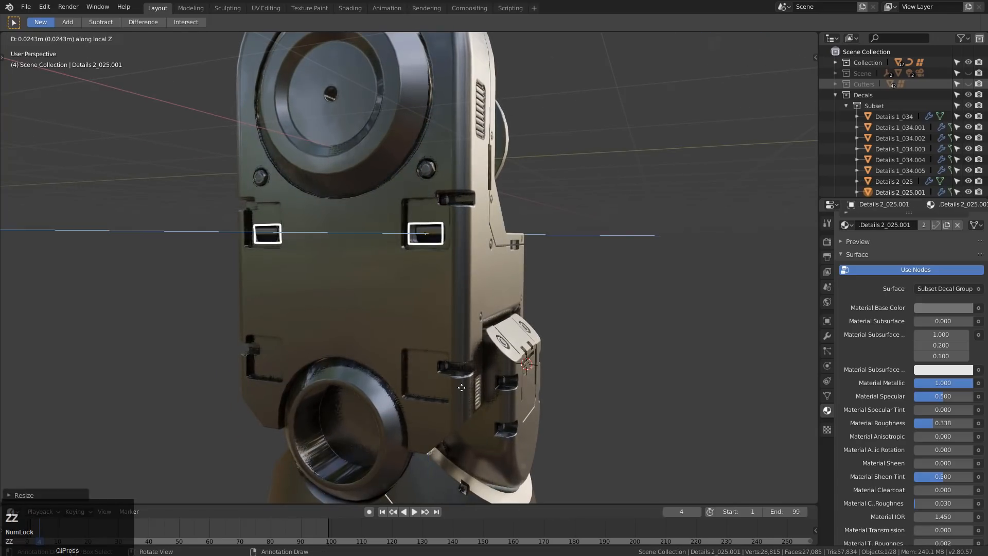
key("y")
key("z")
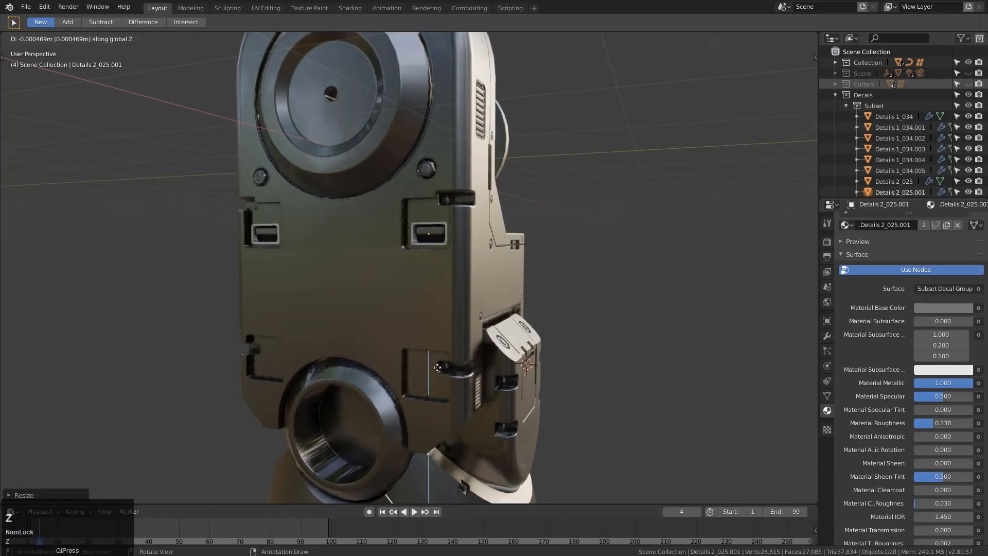
key("y")
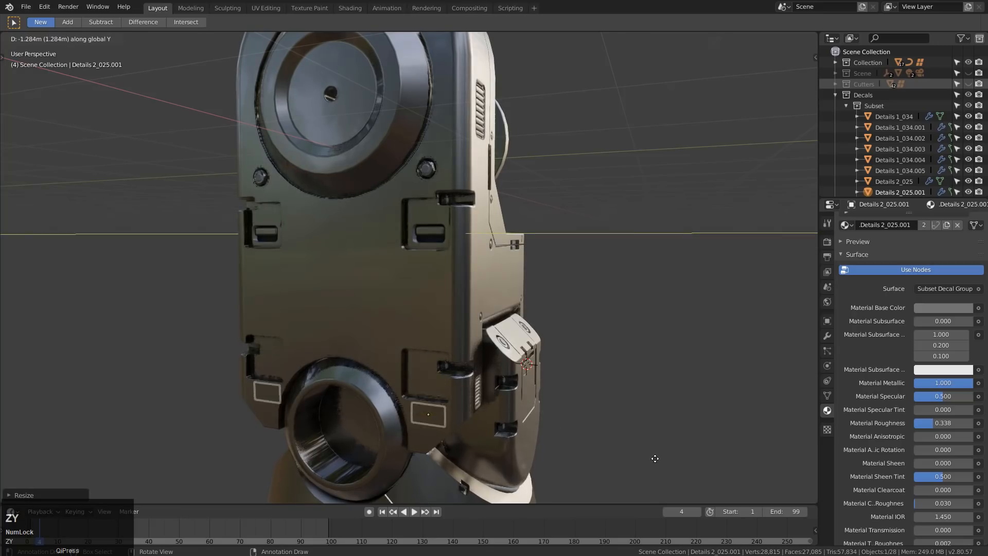
left_click(620, 440)
Nudge the lower handle decals slightly down along global Z within their recesses, then clear the selection
middle_click_drag(505, 365, 483, 367)
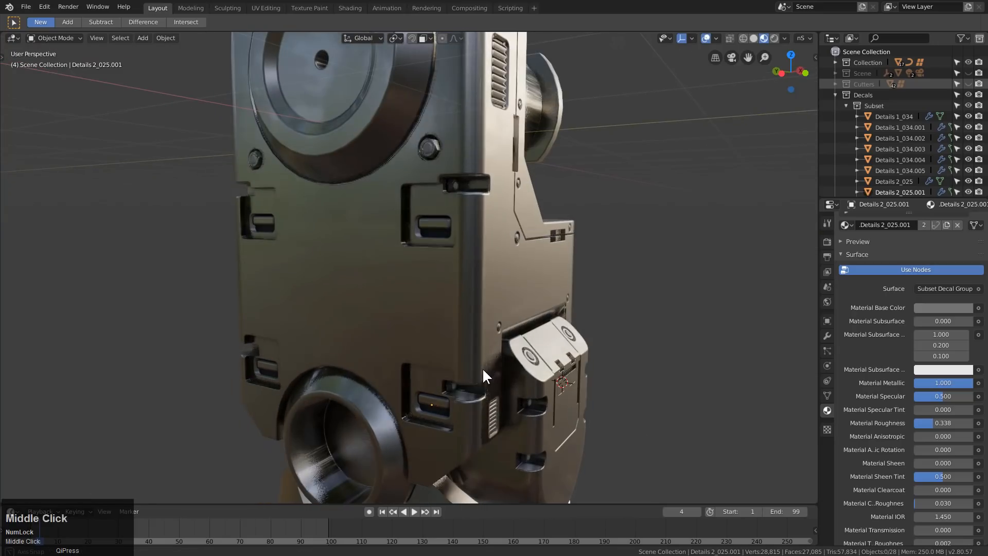
left_click(437, 397)
key("g")
key("z")
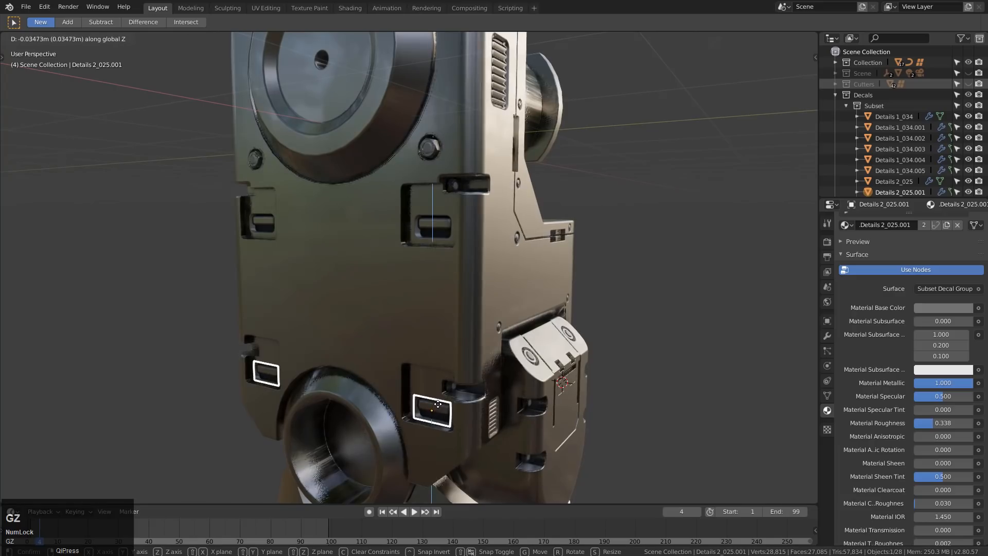
key("alt+a")
Insert the Details 1_015 round decal from the Details 1 library and place it at the centre of the housing's circular cap
middle_click_drag(481, 389, 494, 341)
key("d")
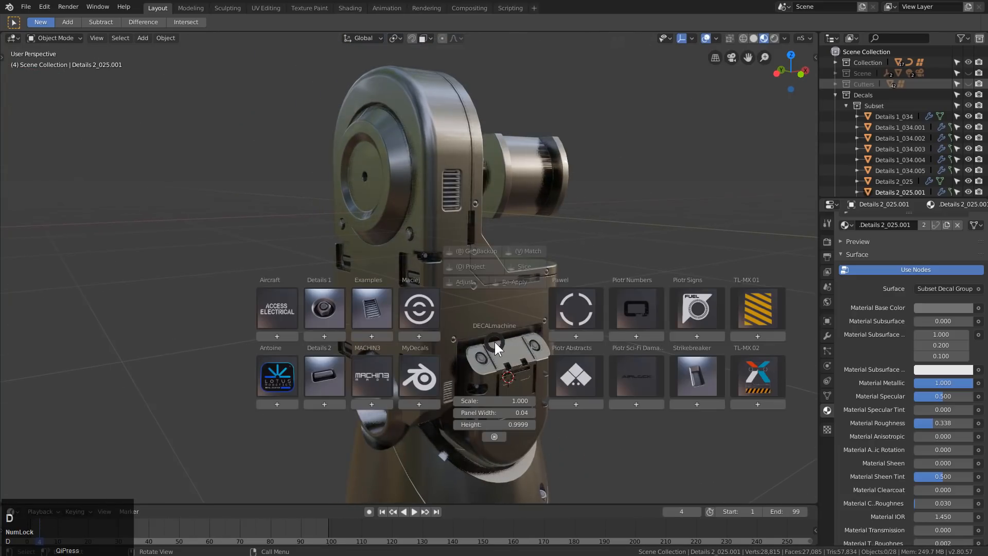
left_click(342, 307)
left_click(338, 305)
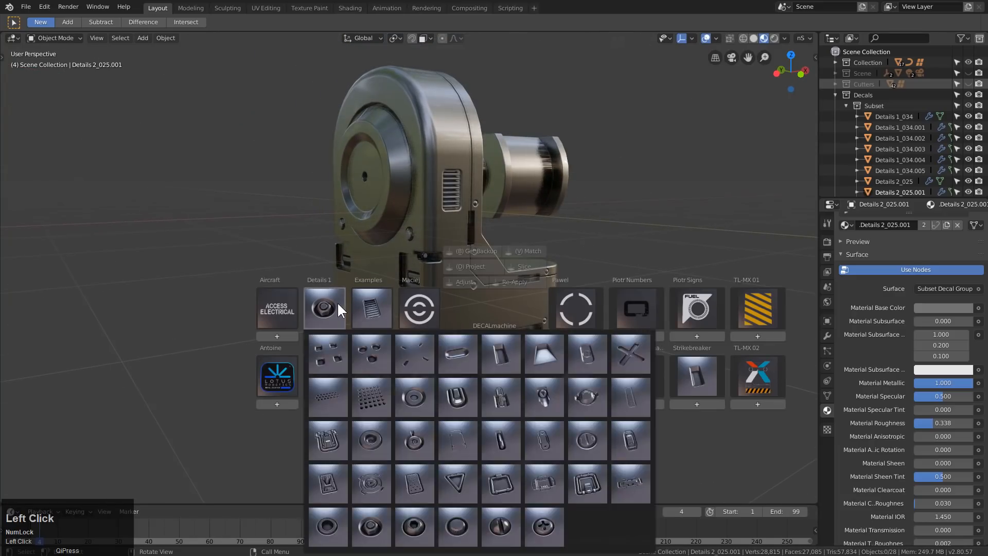
left_click(589, 390)
key("g")
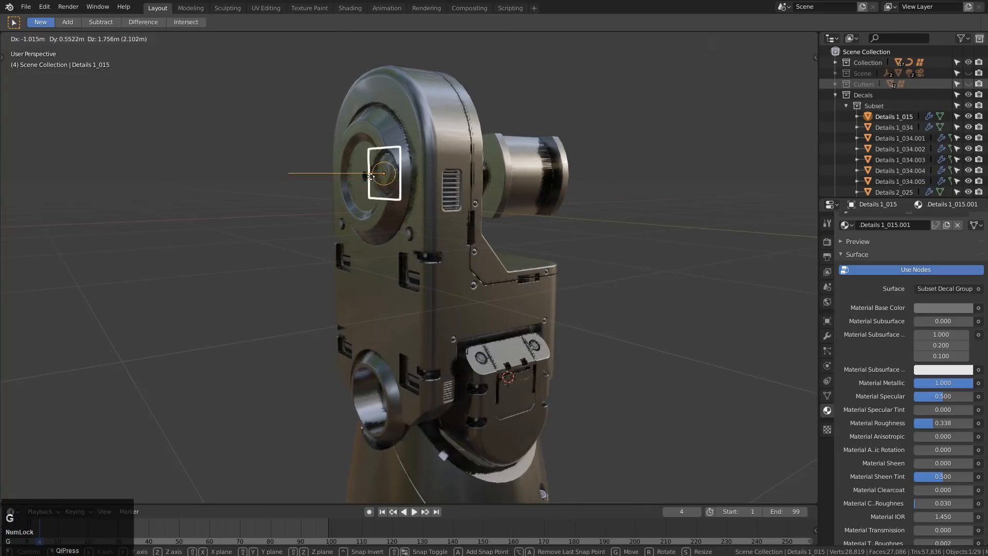
left_click(365, 183)
middle_click_drag(365, 182, 423, 182)
key("g")
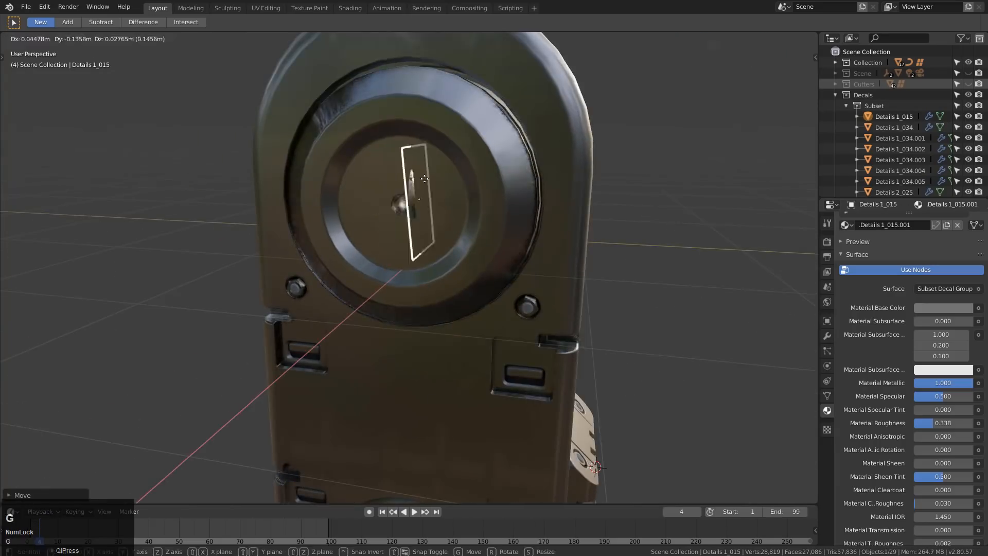
left_click(424, 183)
Enlarge the round decal to fill the cap's inner ring and centre it along Z and Y
key("s")
left_click(487, 226)
key("g")
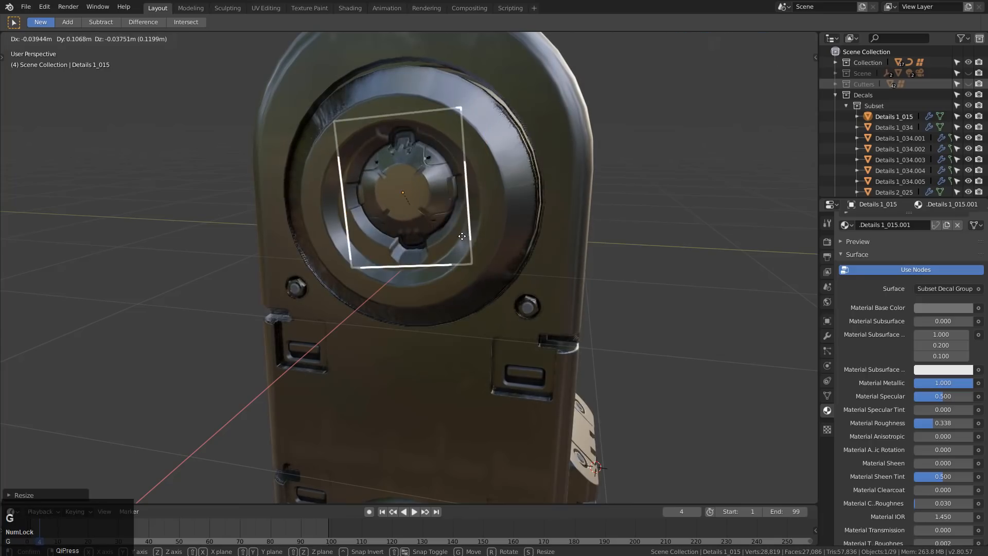
key("z")
key("g")
key("x")
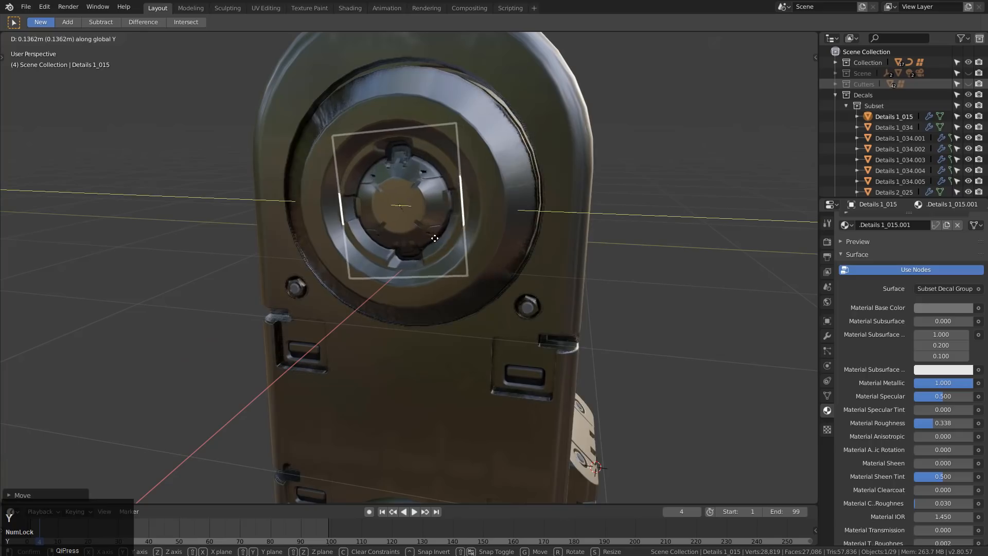
left_click(439, 238)
Enlarge the round decal slightly more and adjust its height along Z on the circular cap
key("g")
key("z")
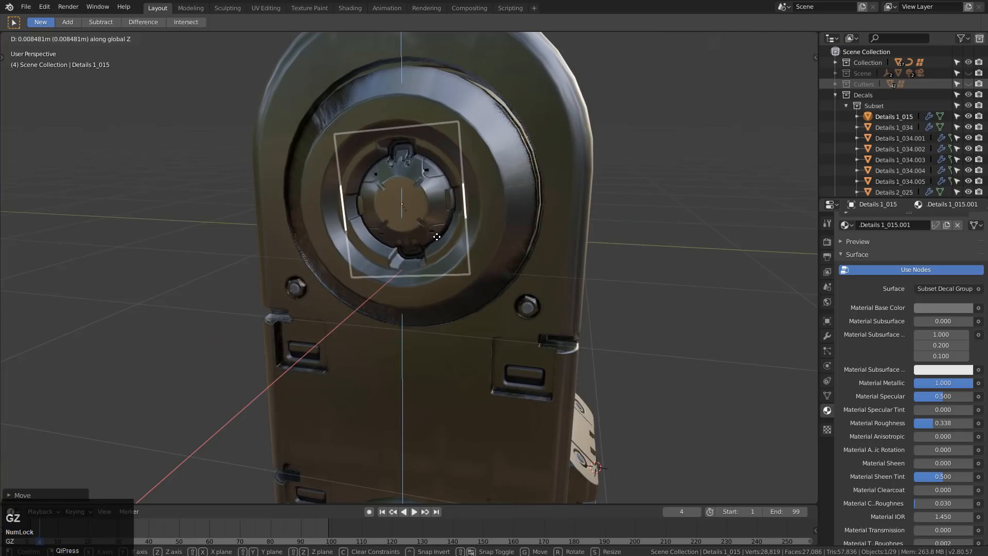
left_click(445, 240)
key("s")
left_click(449, 241)
key("g")
key("z")
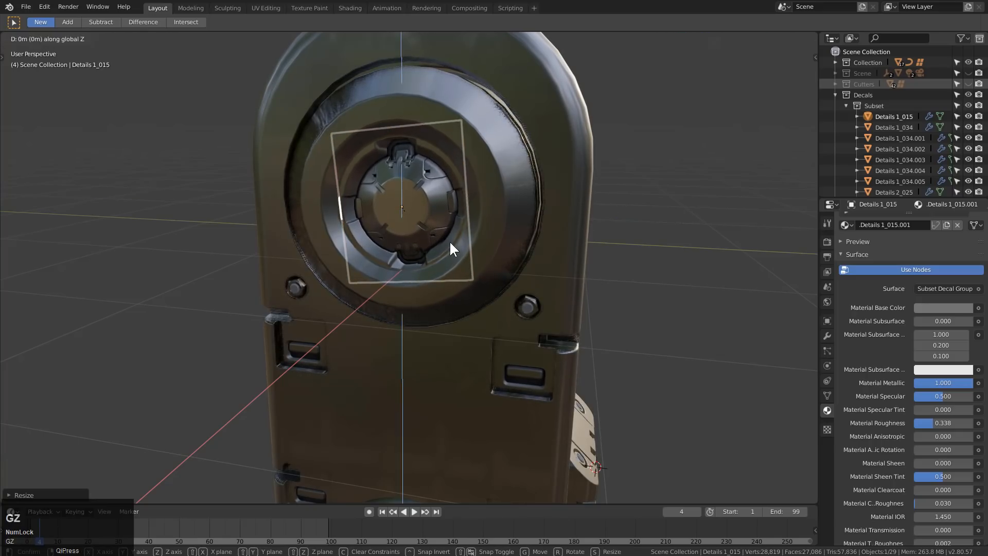
left_click(450, 239)
Fine-tune the round decal's position along Y on the circular cap
key("g")
key("c")
key("x")
key("Escape")
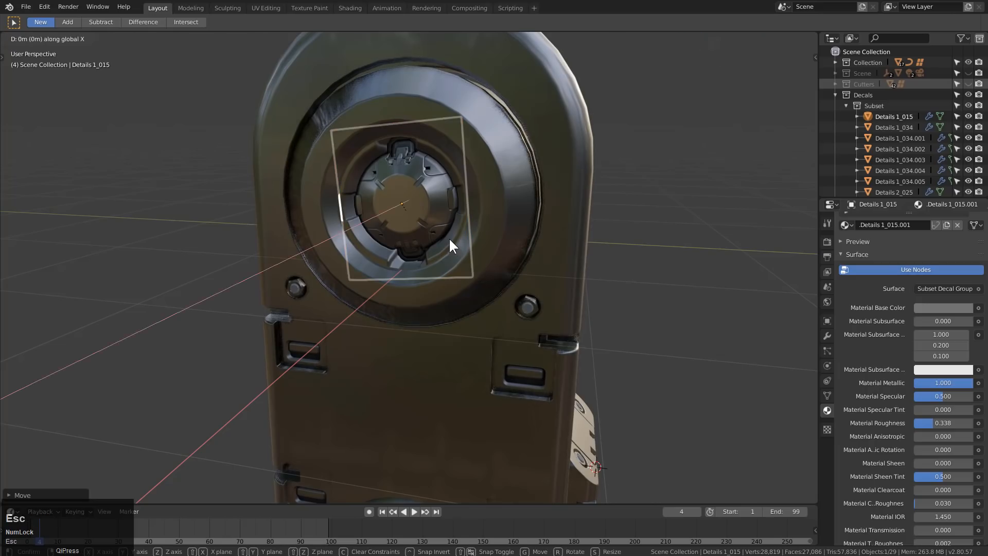
key("g")
key("y")
left_click(450, 239)
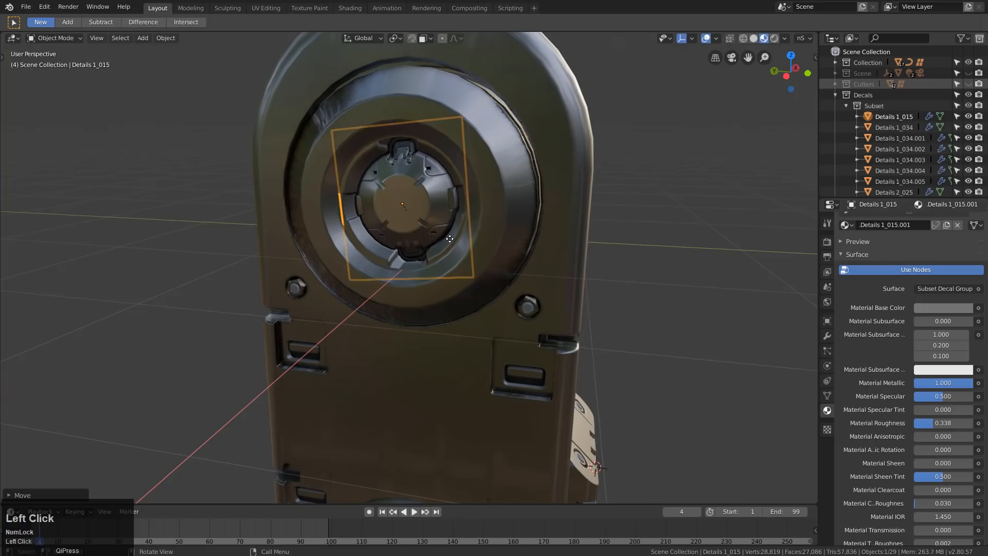
Insert the Details 1_017 latch decal from the Details 1 library and snap it onto the housing above the ribbed recess
middle_click_drag(512, 270, 401, 277)
key("d")
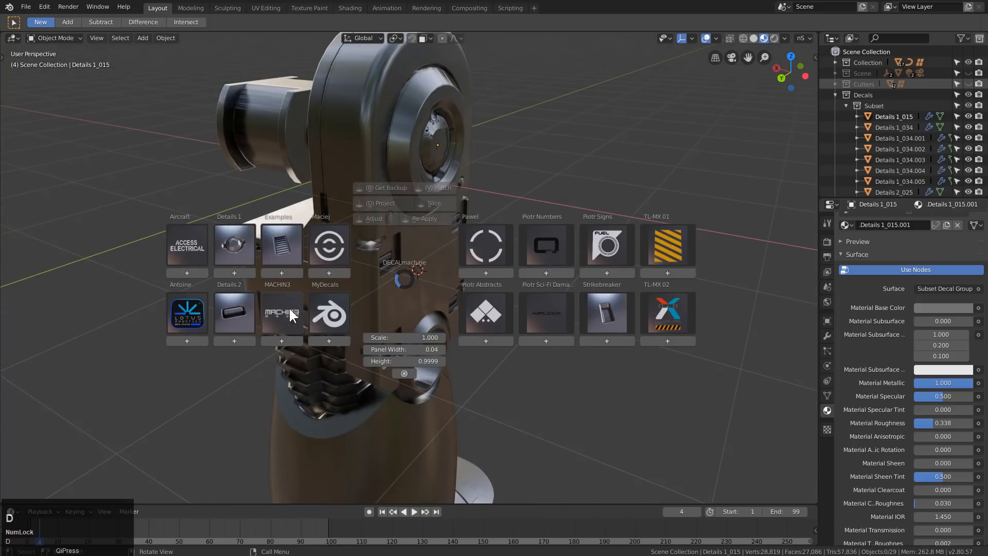
left_click(240, 253)
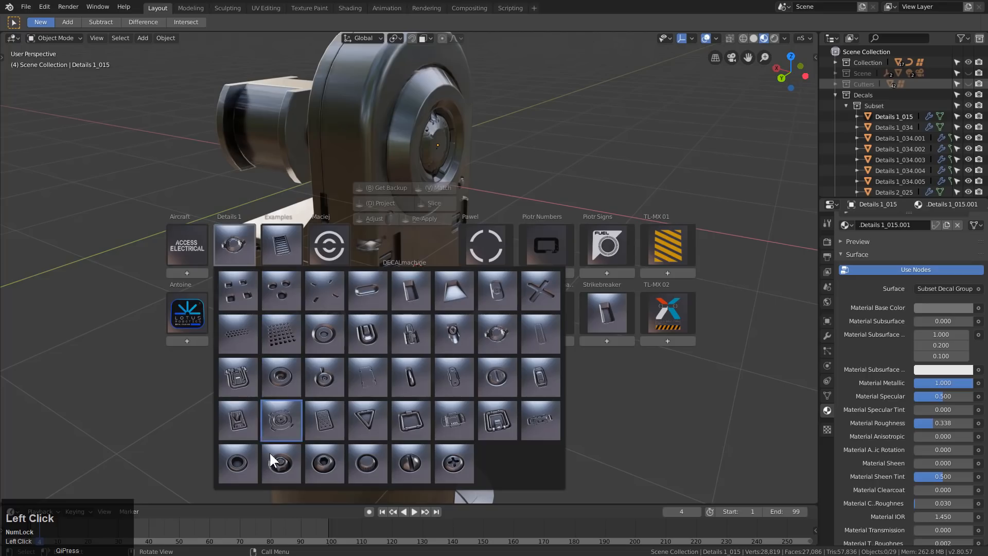
left_click(237, 391)
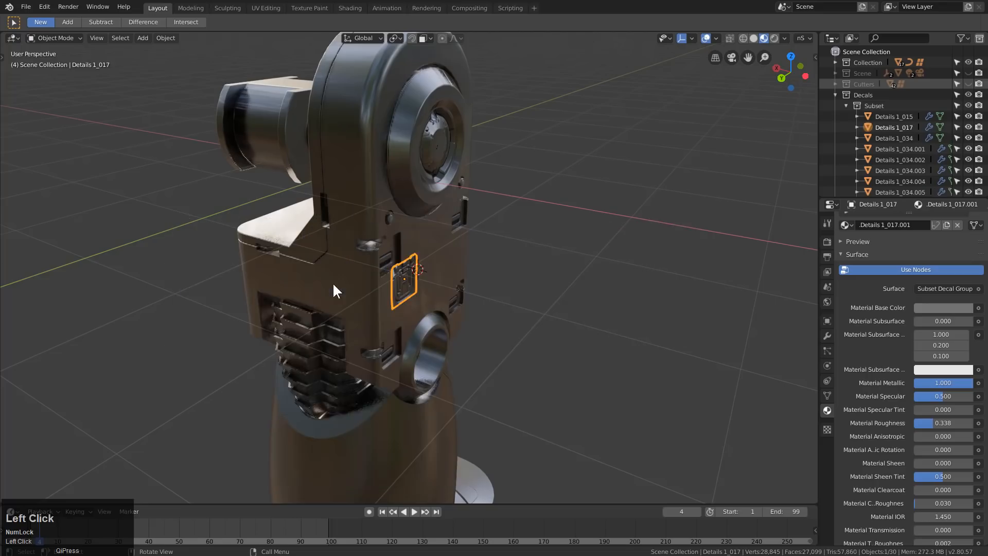
middle_click_drag(393, 289, 430, 278)
key("g")
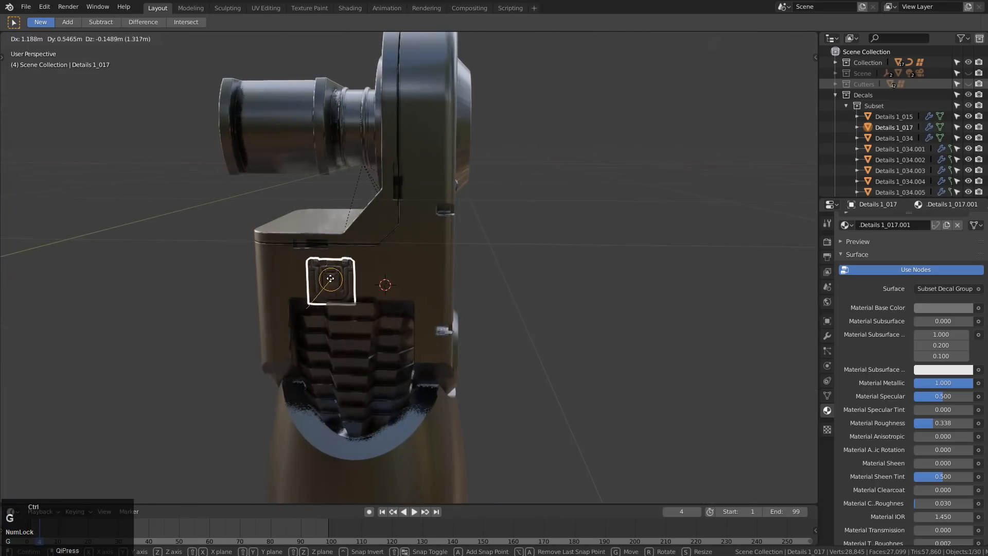
left_click(351, 275, "ctrl")
key("g")
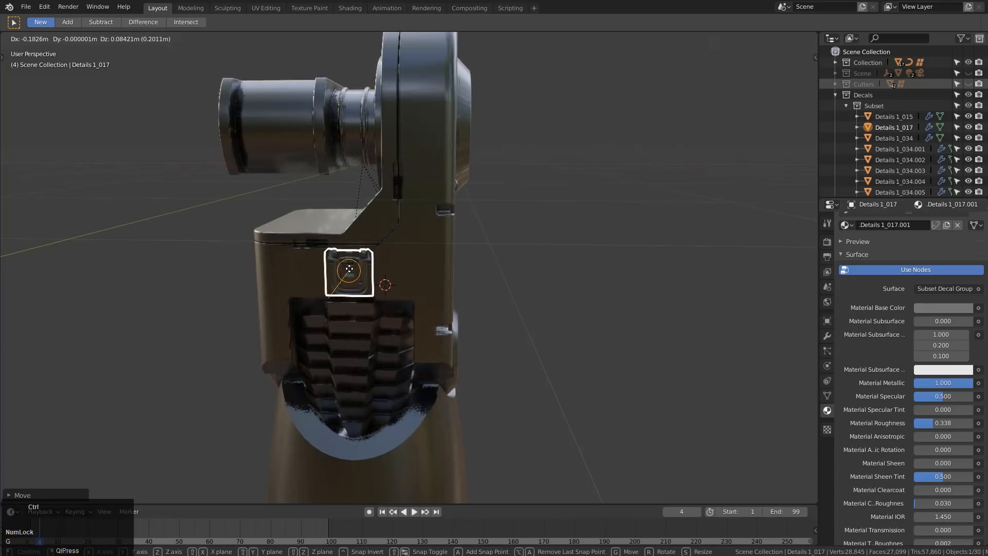
left_click(350, 266, "ctrl")
Shrink the latch decal slightly and shift it up along Z toward the panel seam
key("KP_Decimal")
scroll(446, 289, "down", 3)
key("g")
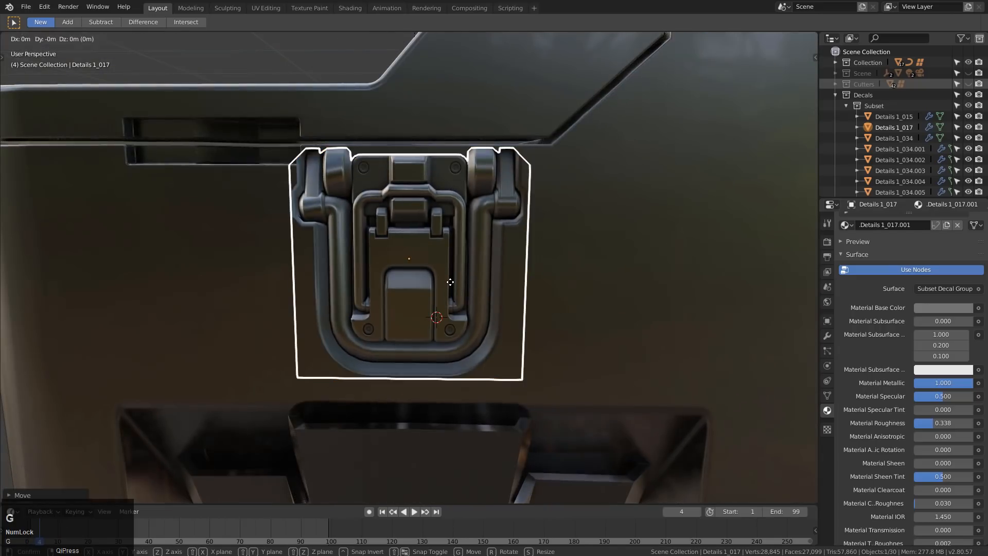
key("z")
left_click(503, 291)
key("s")
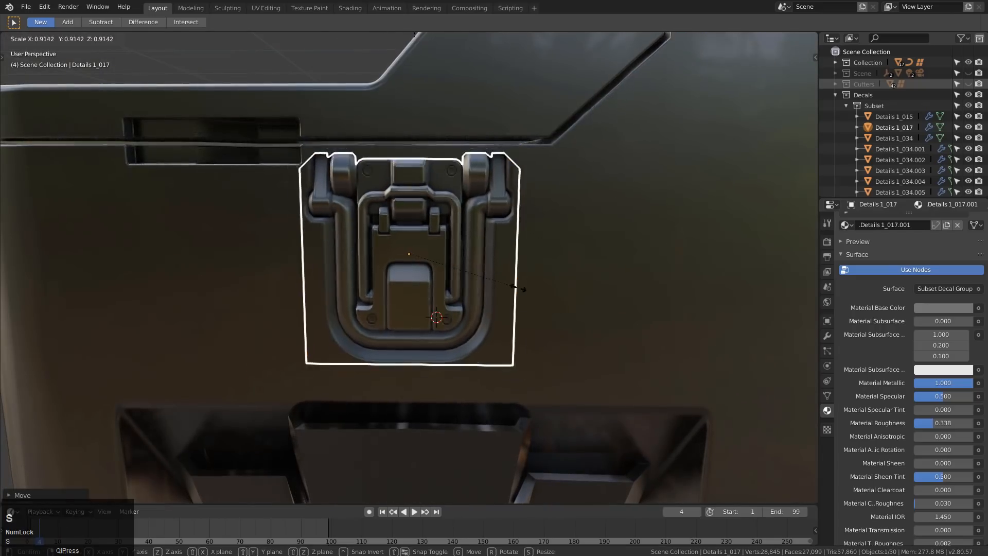
left_click(517, 285)
key("g")
key("z")
left_click(516, 283)
Insert the Details 1_014 decal from the Details 1 library and move it onto the flat side of the housing
middle_click_drag(516, 282, 556, 331)
scroll(514, 310, "down", 2)
scroll(514, 310, "down", 4)
scroll(554, 334, "down", 1)
middle_click_drag(431, 326, 482, 316)
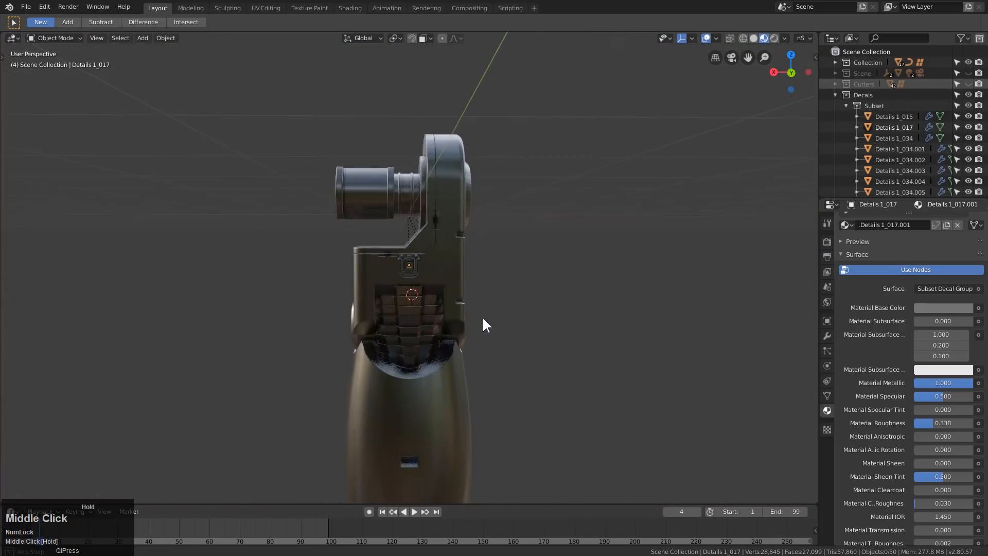
middle_click_drag(566, 322, 455, 308)
scroll(455, 308, "up", 3)
key("d")
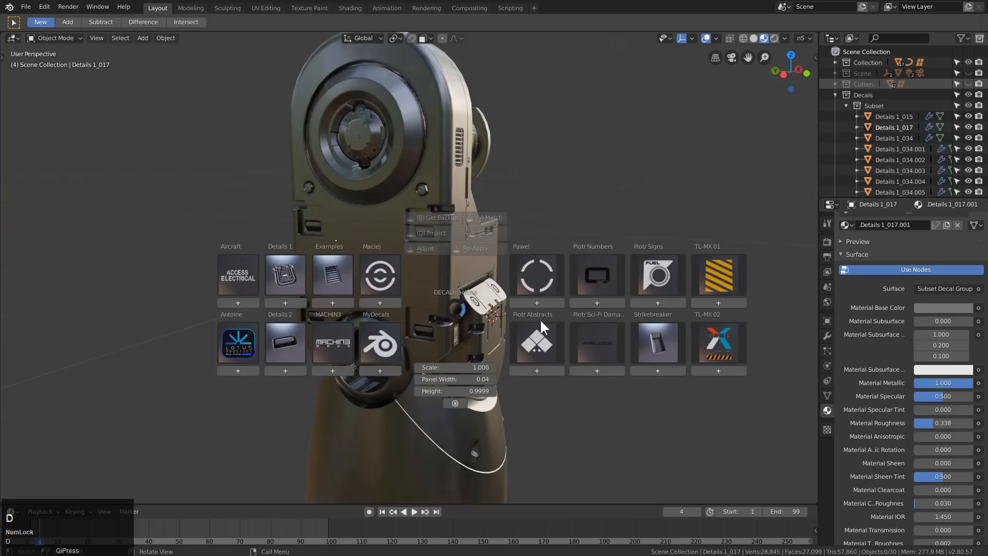
left_click(293, 289)
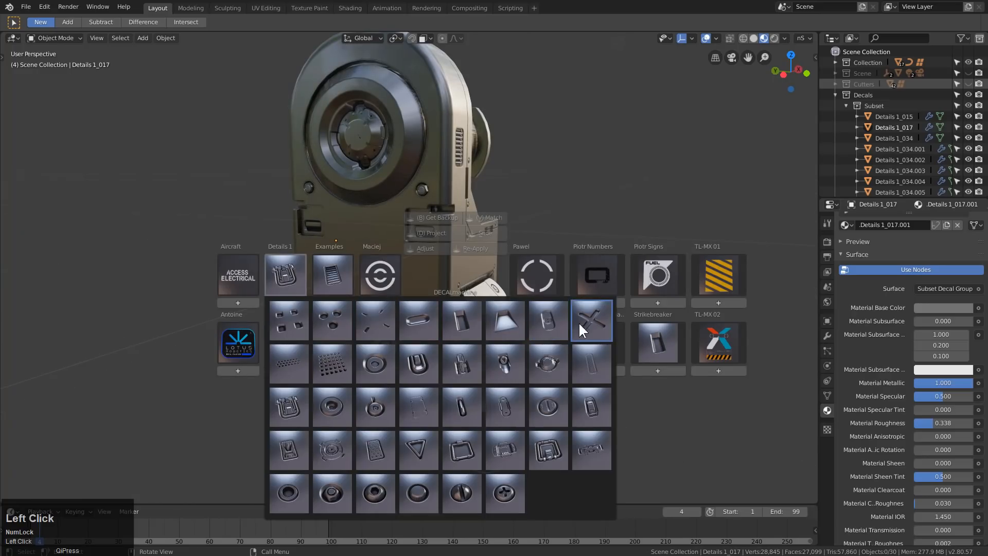
left_click(515, 367)
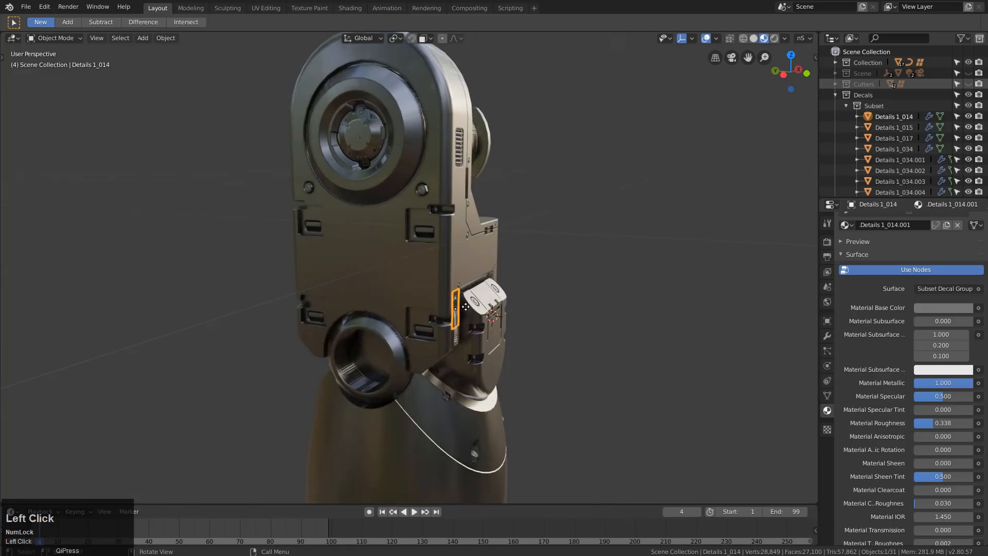
key("g")
left_click(421, 276)
Scale the Details 1_014 decal down and snap it beside the inner edge of the upper handle recess
key("s")
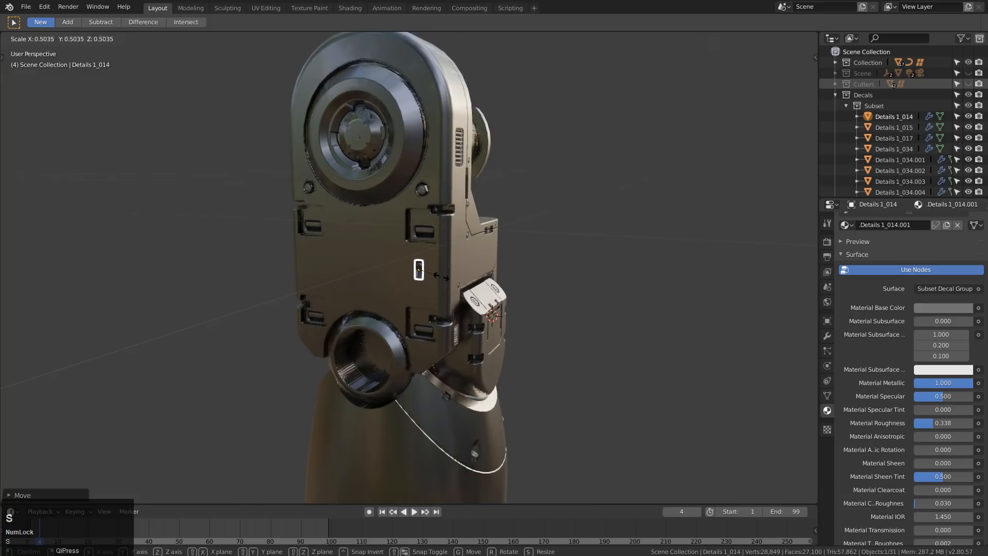
left_click(432, 280)
key("g")
key("ctrl")
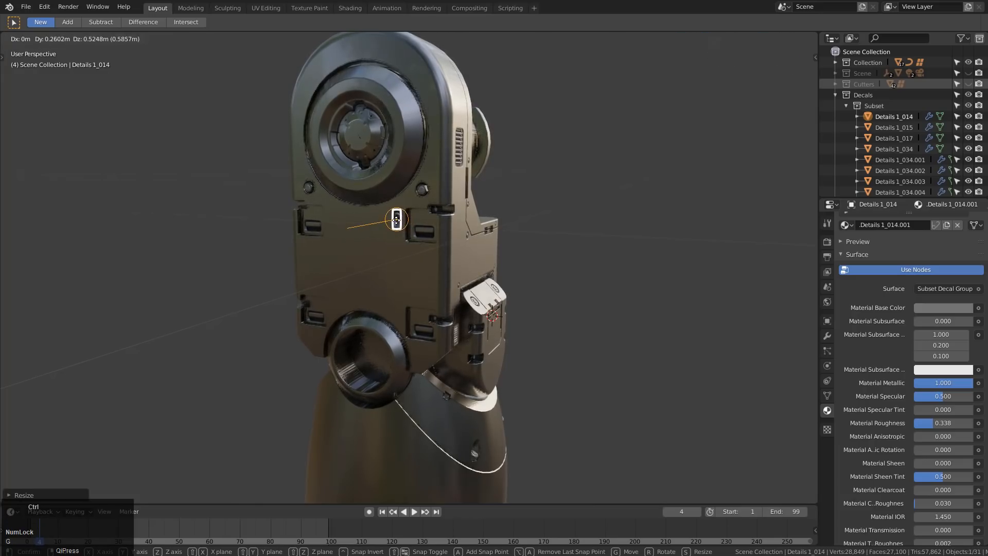
left_click(397, 224)
Mirror the small Details 1_014 decal across the housing to the opposite handle recess
left_click(425, 257, "shift")
key("alt+x")
left_click(501, 174)
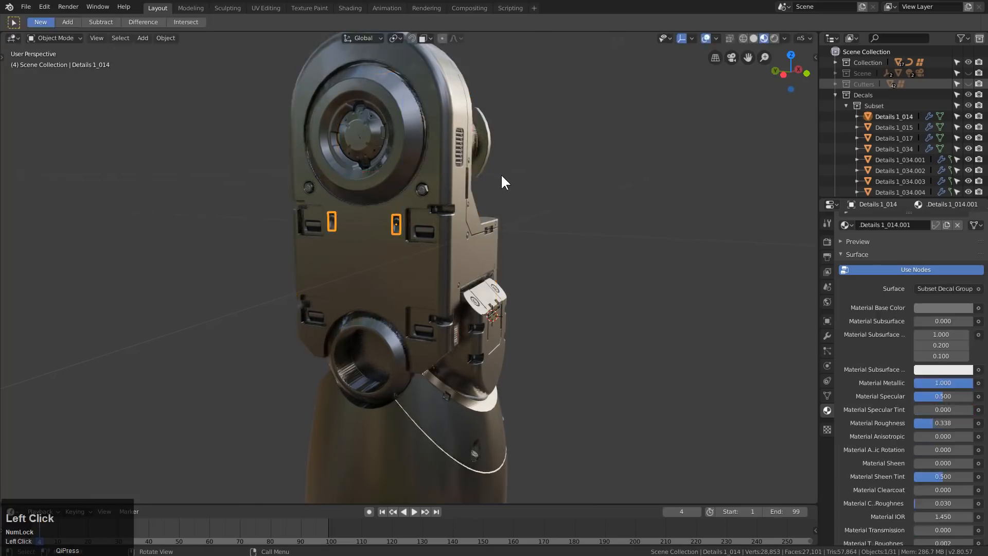
Duplicate the small Details 1_014 decal and snap the copy onto the hatch panel below the two-bolt plate
middle_click_drag(502, 174, 371, 218)
left_click(371, 218)
middle_click_drag(425, 257, 382, 221)
key("shift+d")
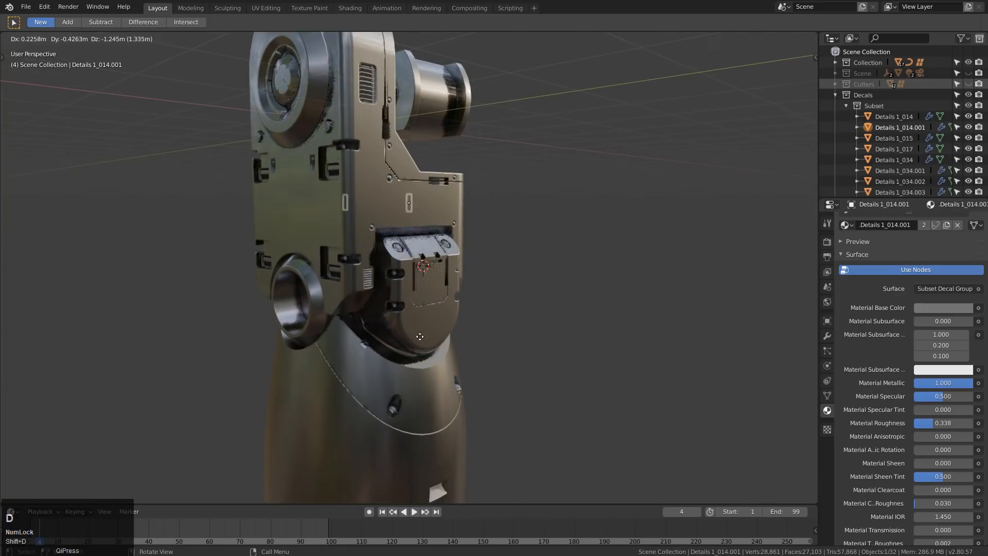
left_click(420, 336)
middle_click_drag(420, 336, 345, 264)
key("g")
left_click(364, 297)
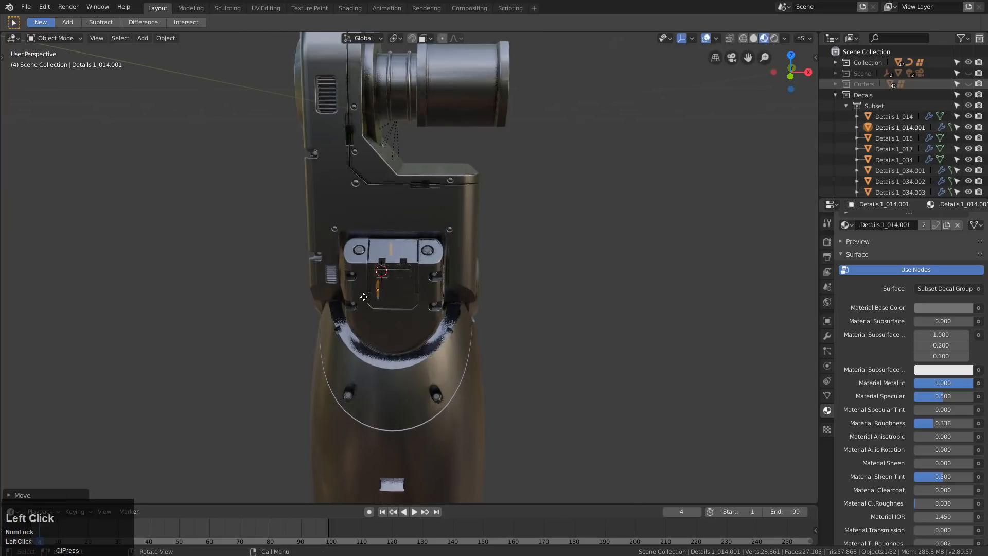
key("g")
left_click(391, 292)
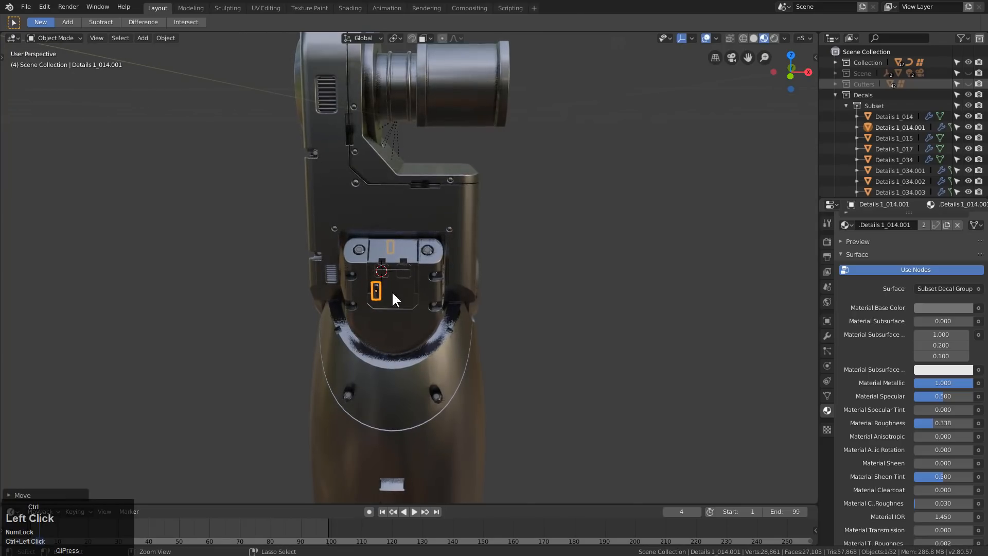
Remove the inherited mirror modifier from the copied Details 1_014 decal on the hatch panel
key("ctrl+grave")
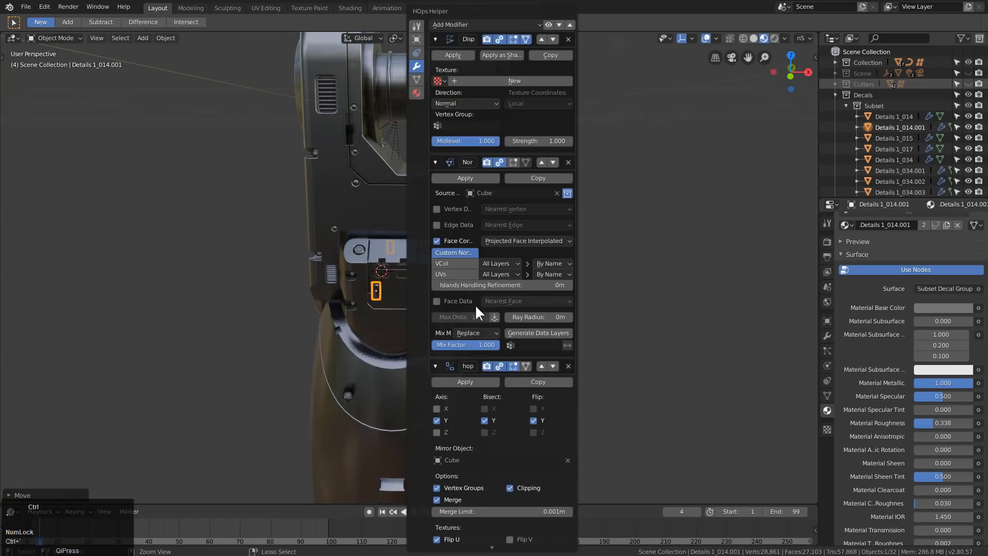
left_click(570, 24)
left_click(568, 73)
Mirror the copied Details 1_014 decal across the hatch panel along the X axis with the Hard Ops mirror
middle_click_drag(432, 283, 466, 250)
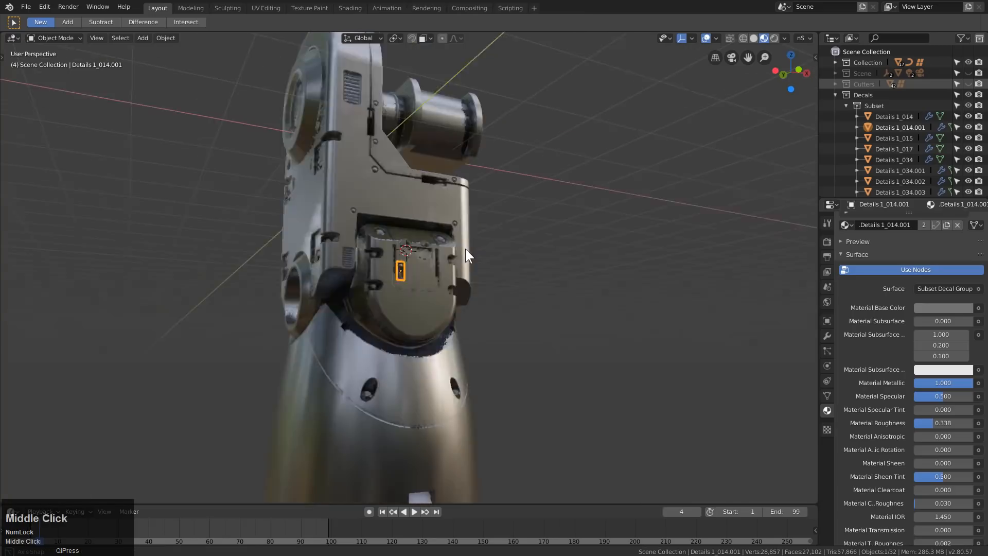
scroll(438, 294, "up", 2)
left_click(436, 297, "shift")
key("alt+x")
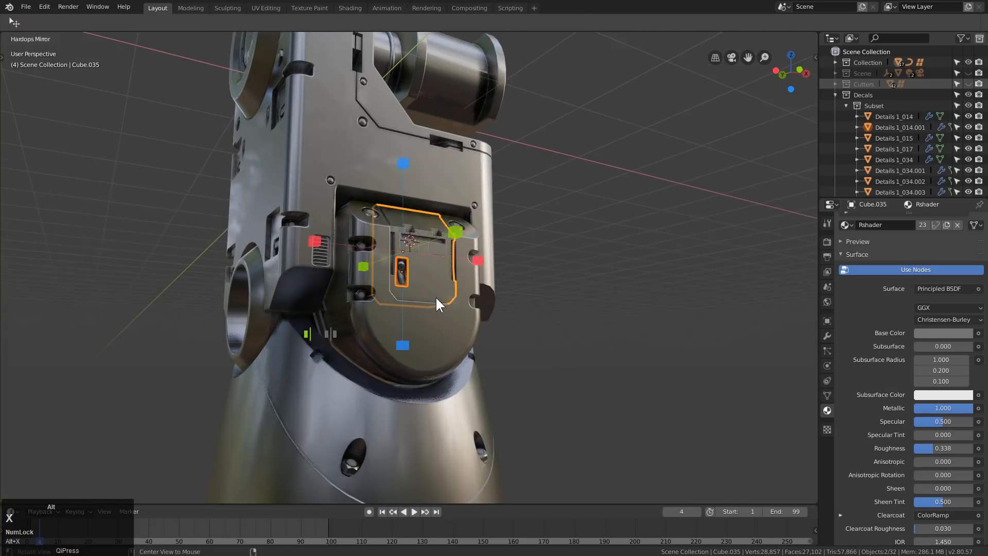
left_click(310, 243)
scroll(399, 298, "up", 4)
key("alt+a")
Adjust the spacing of the mirrored decal pair on the hatch panel by moving the source decal along X
left_click(398, 286)
middle_click_drag(412, 273, 395, 287)
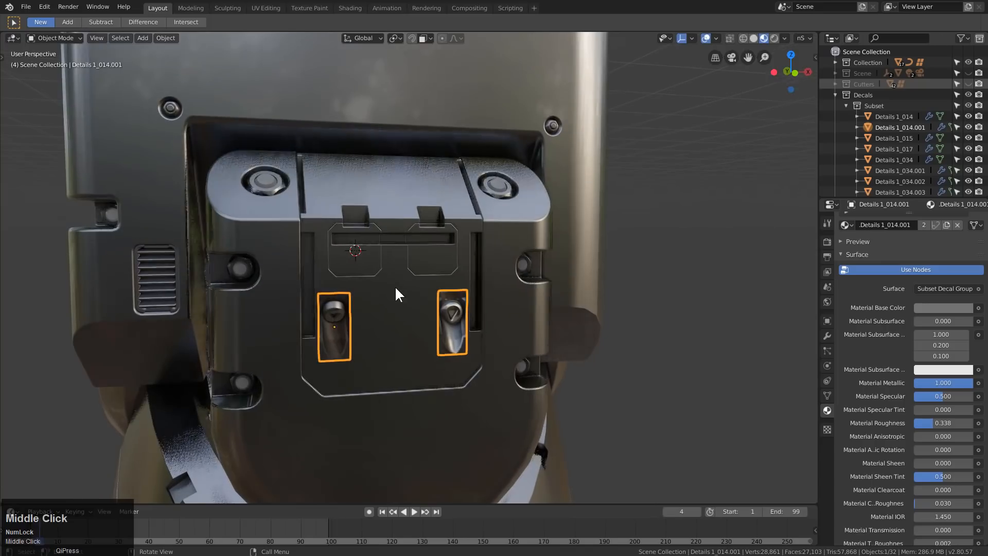
key("g")
key("x")
left_click(403, 287)
left_click(404, 287)
Insert the Details 1_021 decal from the Details 1 library and snap it onto the shin beside the narrow central slots
scroll(406, 295, "down", 5)
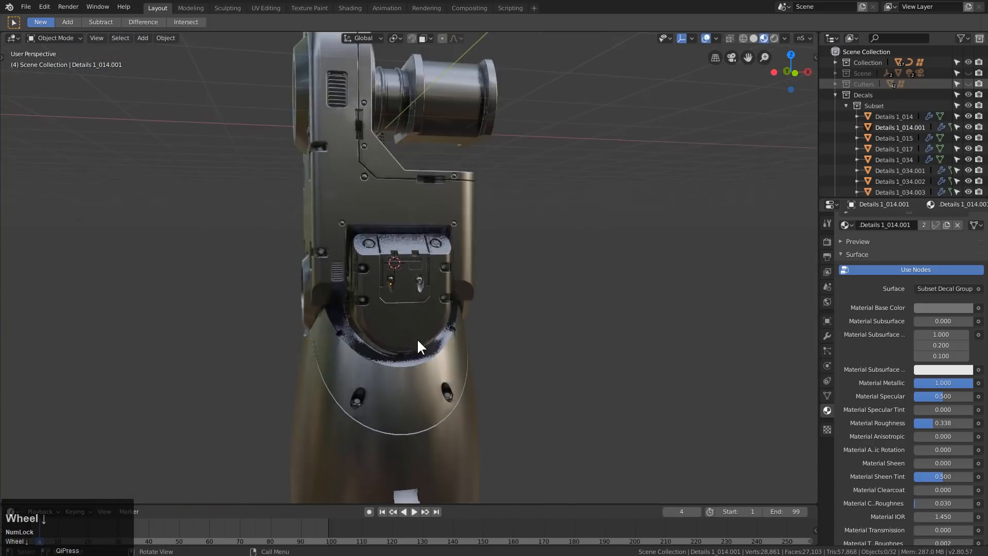
mouse_move(417, 339)
middle_mouse_down()
mouse_move(375, 289)
mouse_move(398, 310)
mouse_move(401, 346)
middle_mouse_up()
scroll(396, 311, "down", 2)
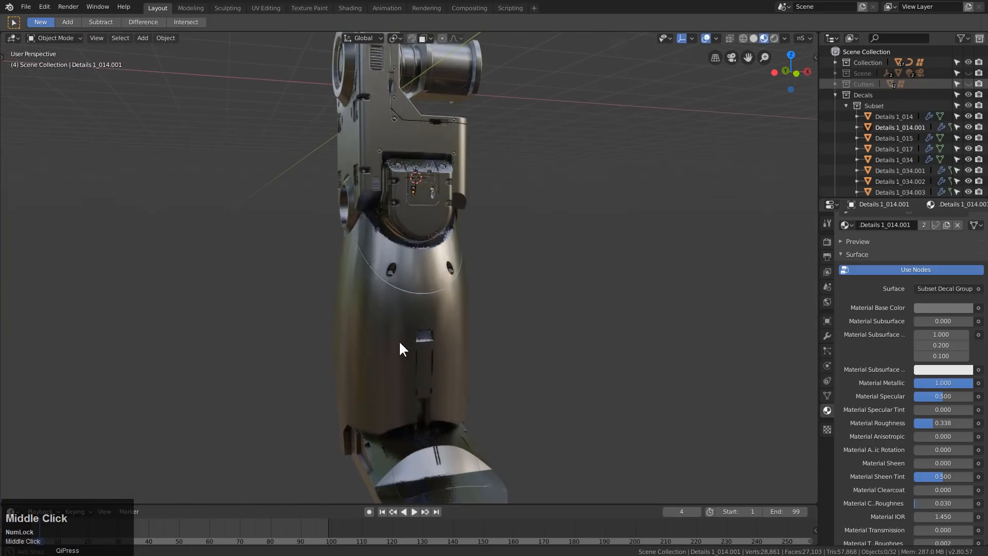
key("d")
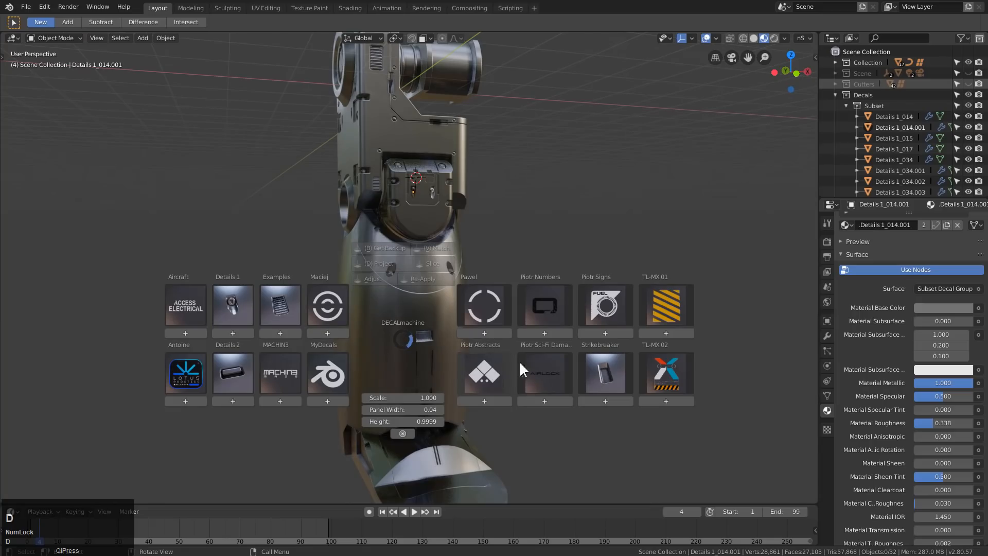
left_click(594, 365)
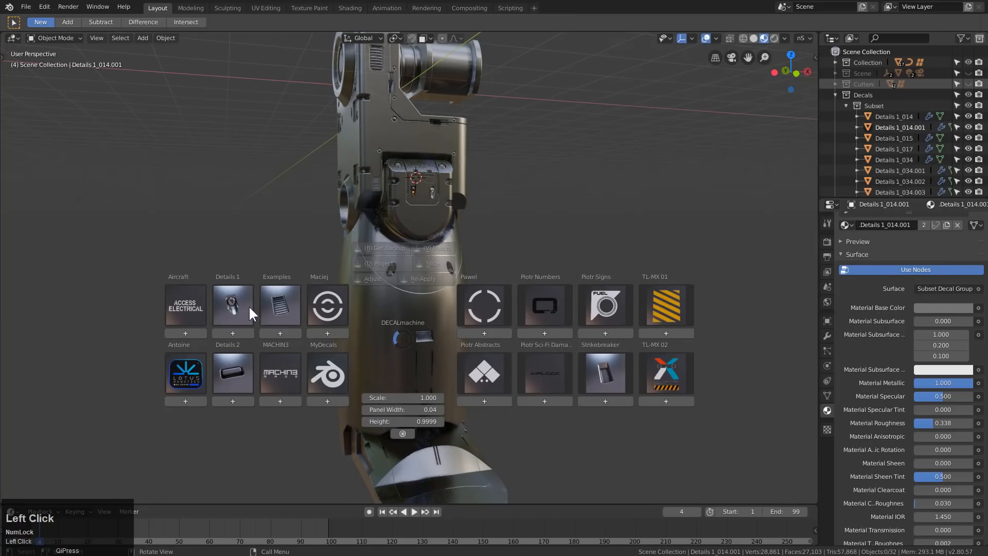
mouse_move(233, 305)
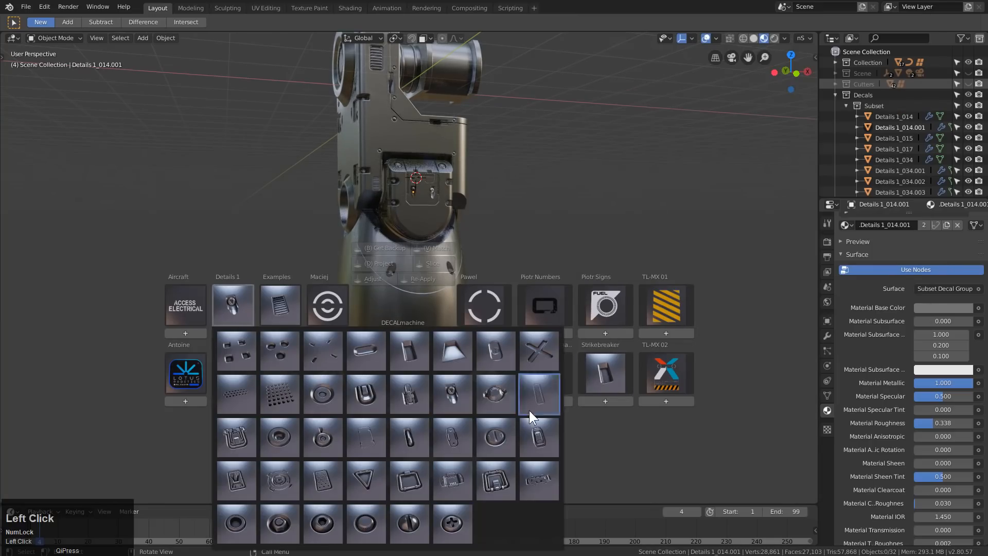
left_click(411, 437)
key("g")
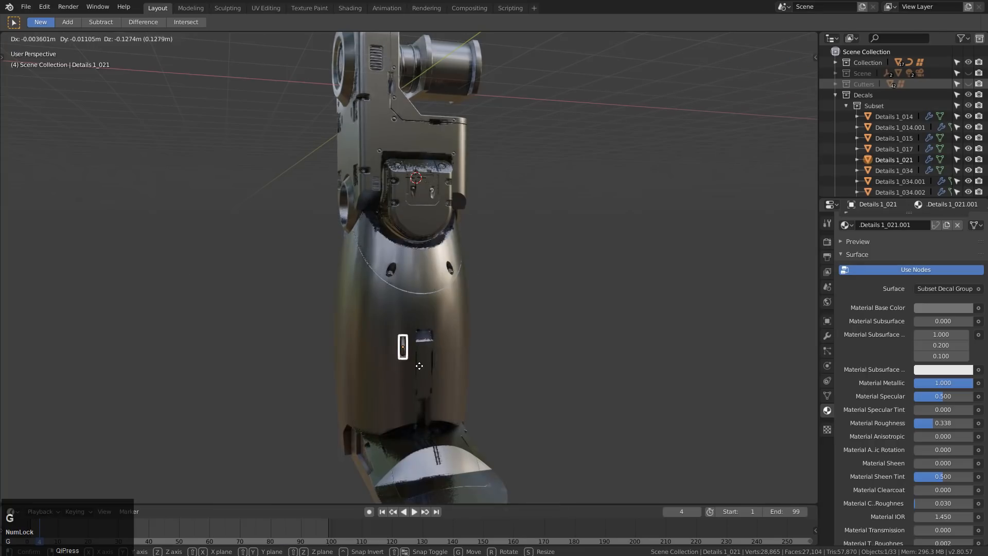
key("ctrl")
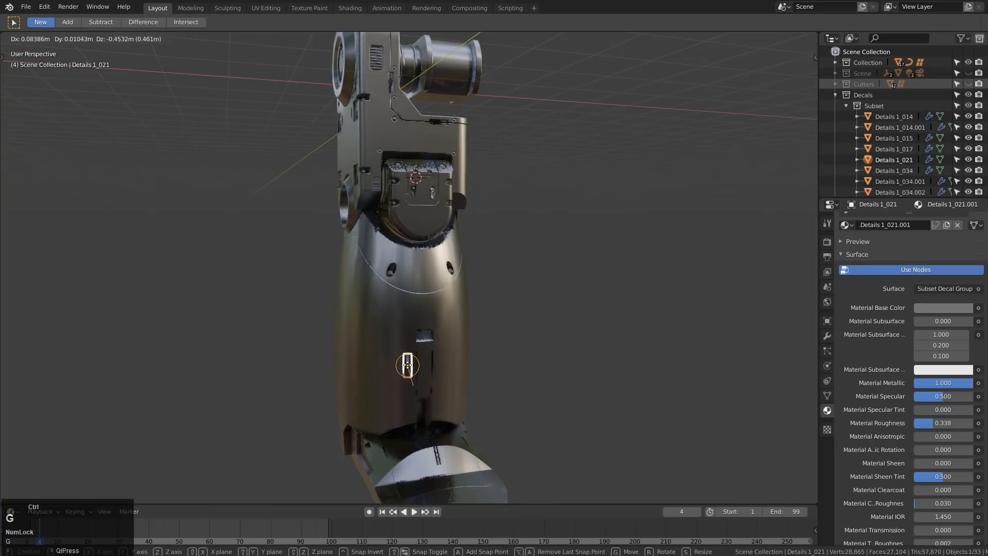
left_click(407, 365)
Scale the Details 1_021 decal up, reposition it on the shin surface and rotate it slightly to line up with the slots
scroll(432, 352, "up", 10)
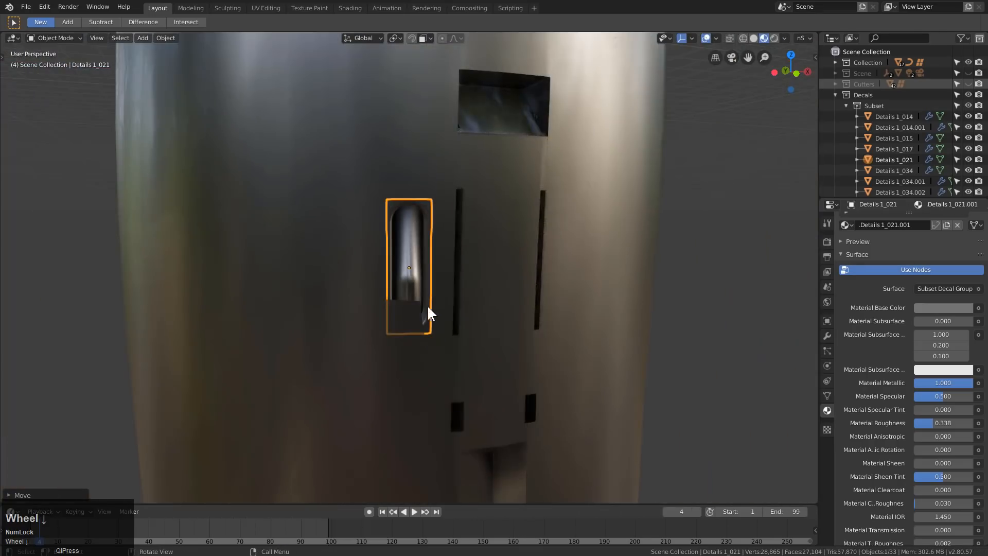
middle_click_drag(427, 304, 421, 295)
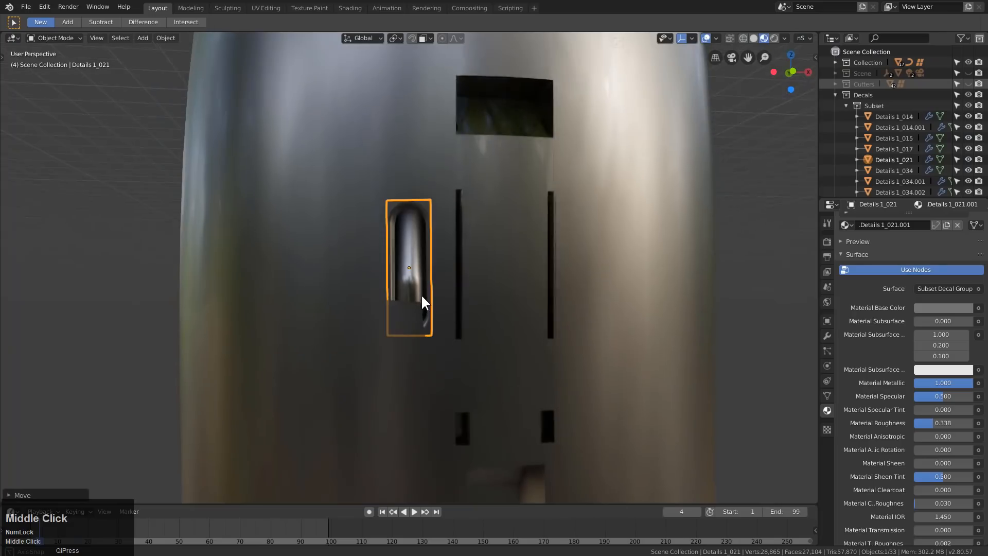
scroll(422, 297, "down", 2)
key("s")
left_click(477, 332)
key("r")
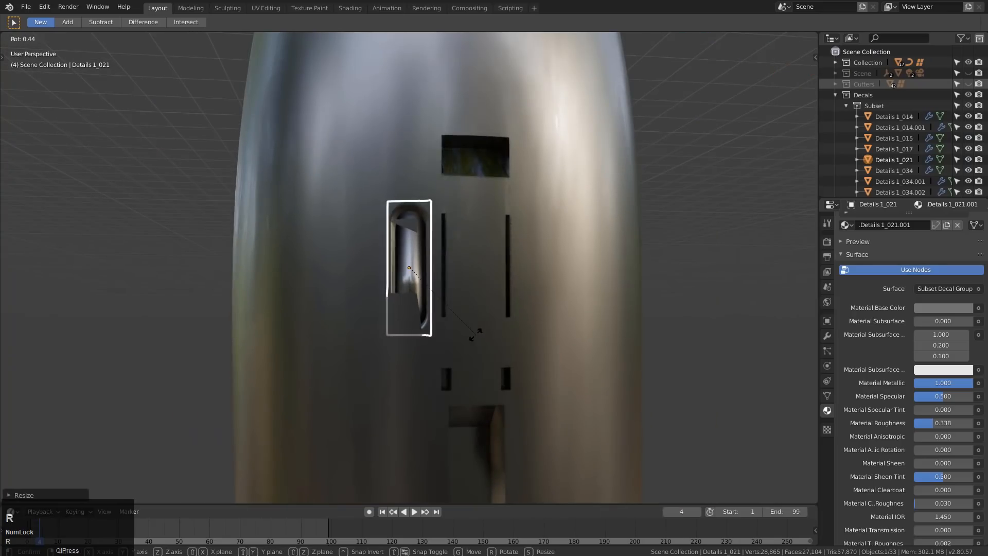
left_click(441, 304)
key("g")
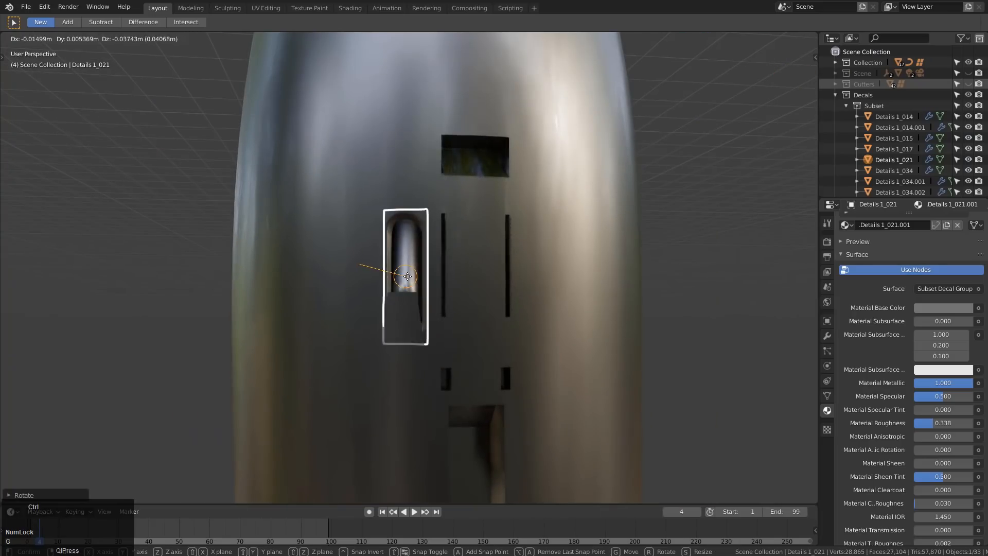
left_click(408, 276)
key("r")
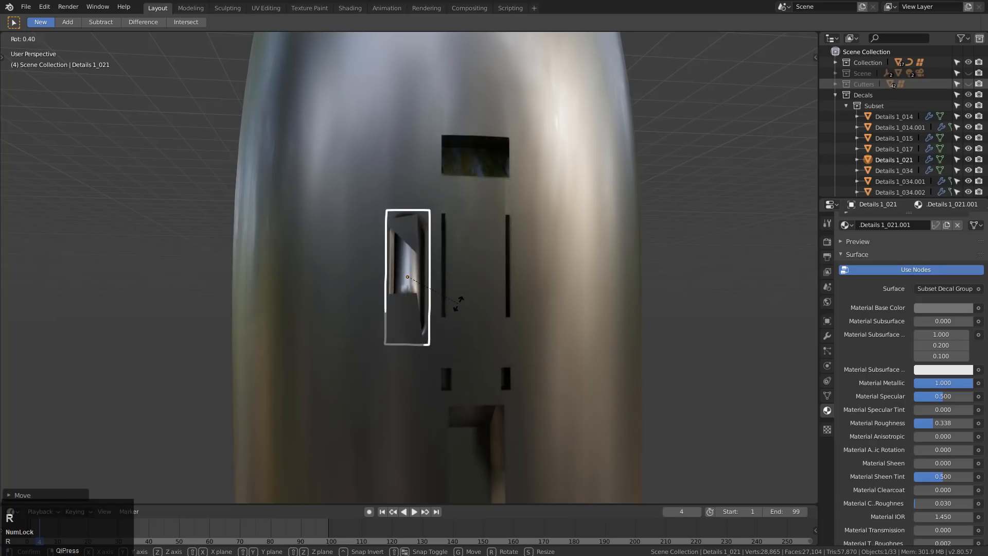
left_click(458, 303)
Add a horizontal loop cut across the middle of the Details 1_021 decal mesh and bevel it into two edges
key("Tab")
key("ctrl+r")
left_click(436, 284)
right_click(440, 288)
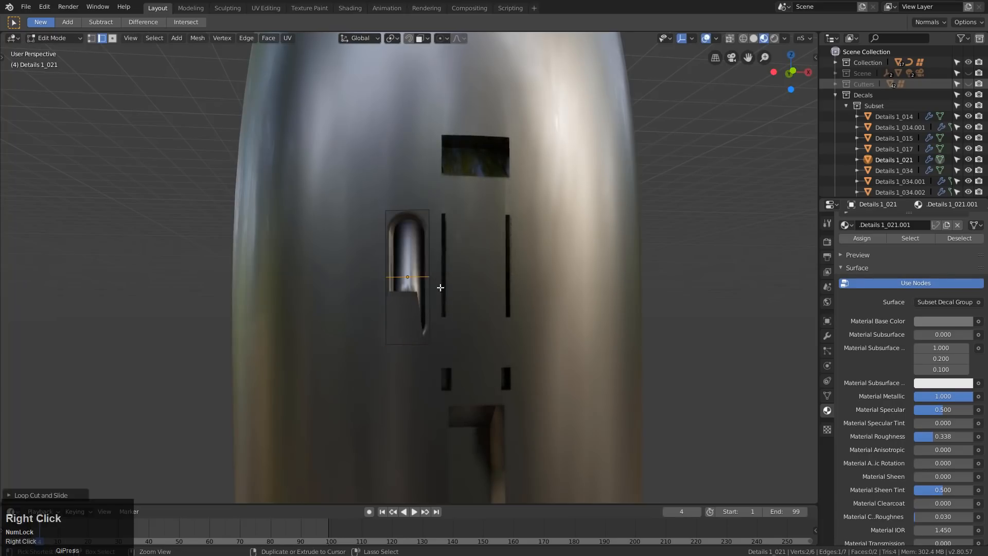
key("ctrl+b")
left_click(452, 298)
key("g")
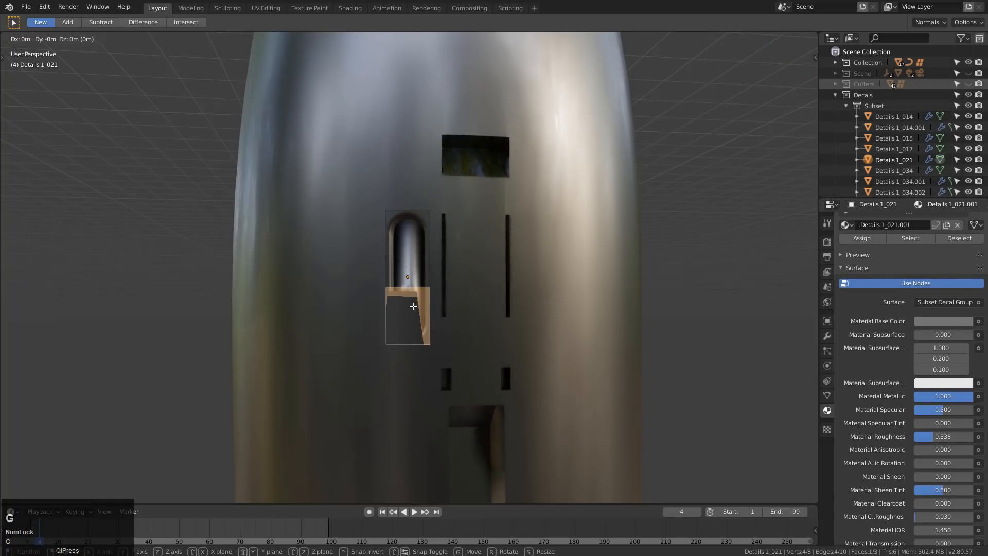
key("z")
key("z")
key("y")
key("7")
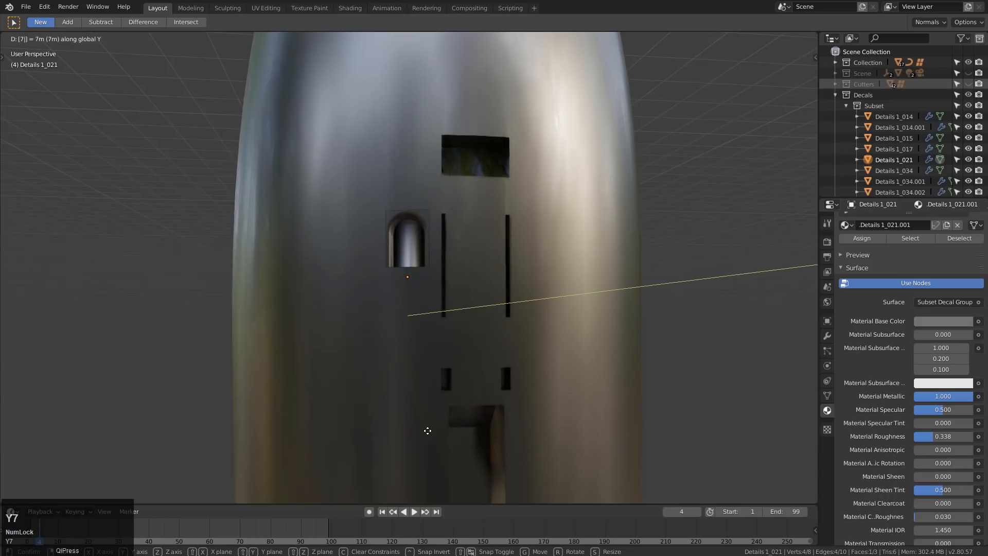
key("x")
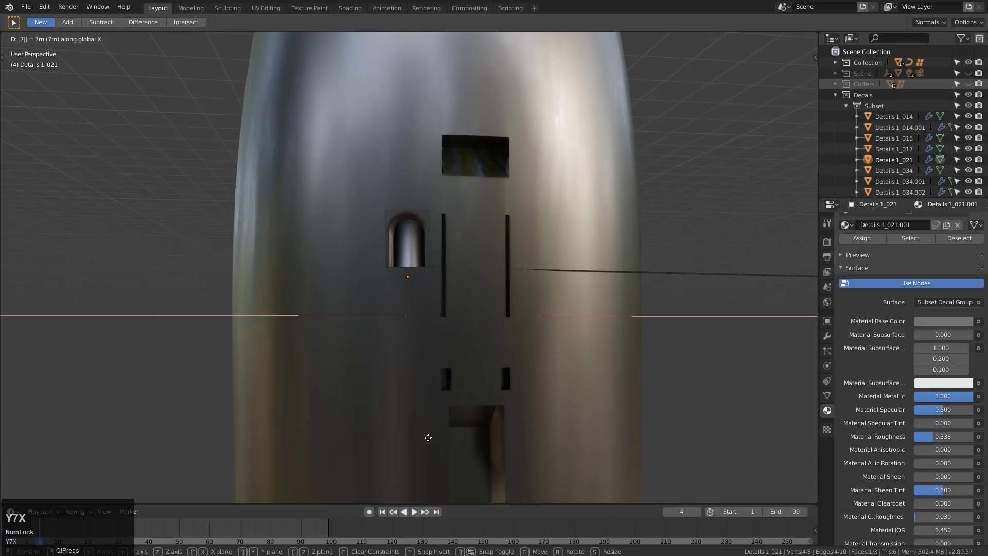
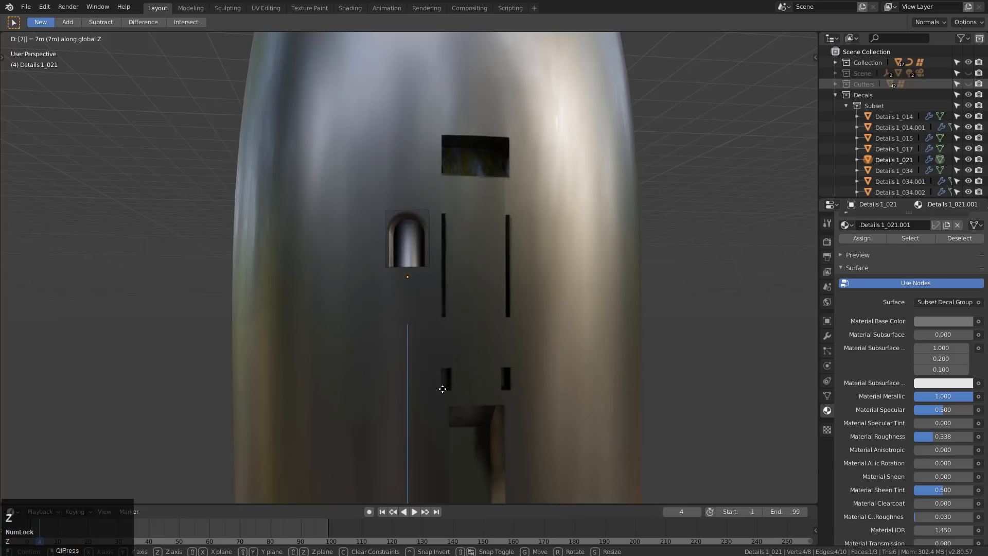
key("Escape")
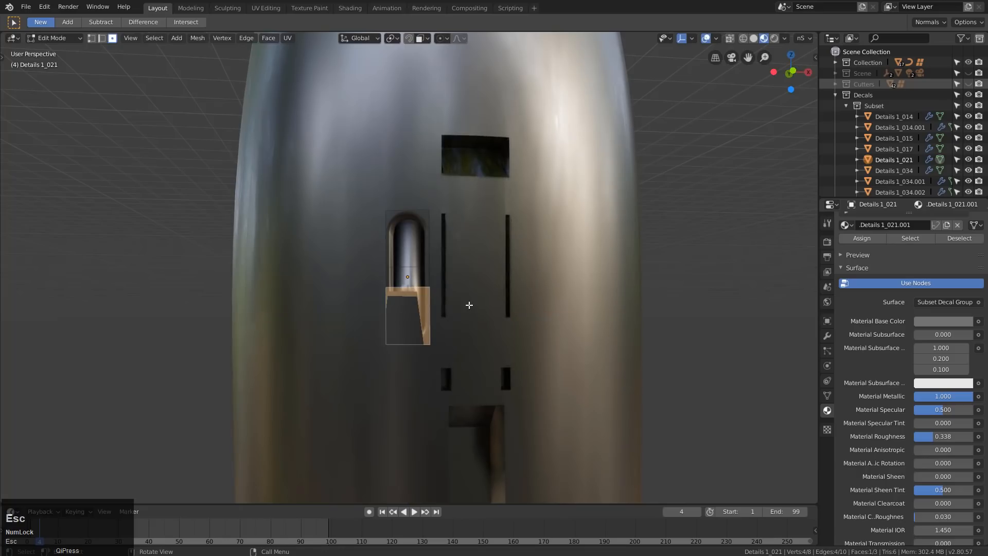
Stretch the Details 1_021 decal by moving its lower end face down the shin along the local Y axis
key("g")
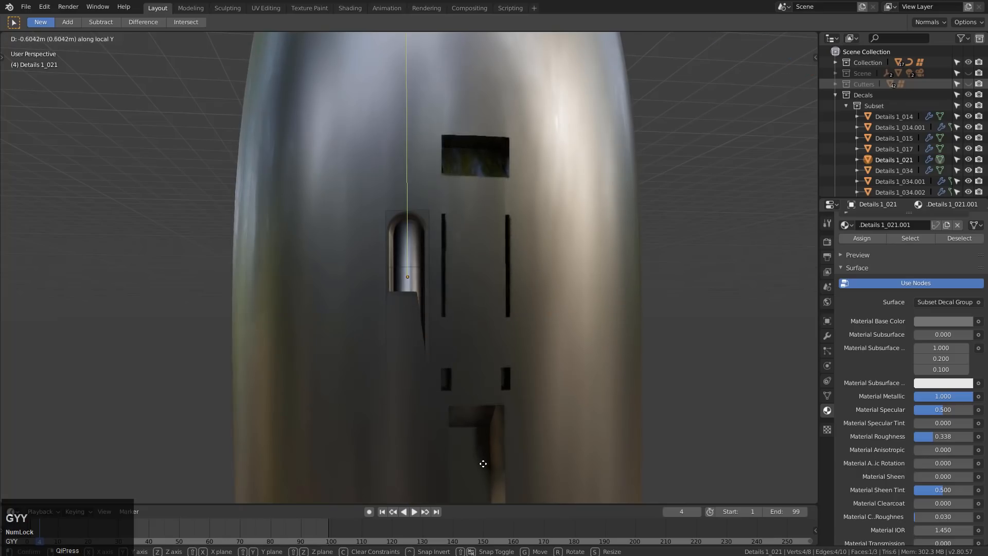
left_click(484, 464)
key("Tab")
scroll(416, 321, "down", 4)
scroll(452, 362, "up", 2)
key("Tab")
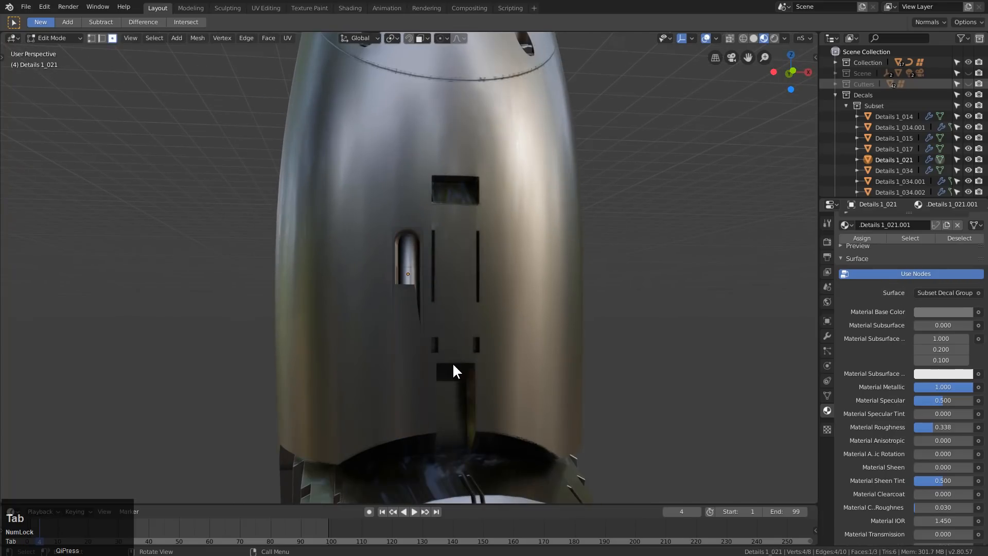
key("g")
key("y")
key("y")
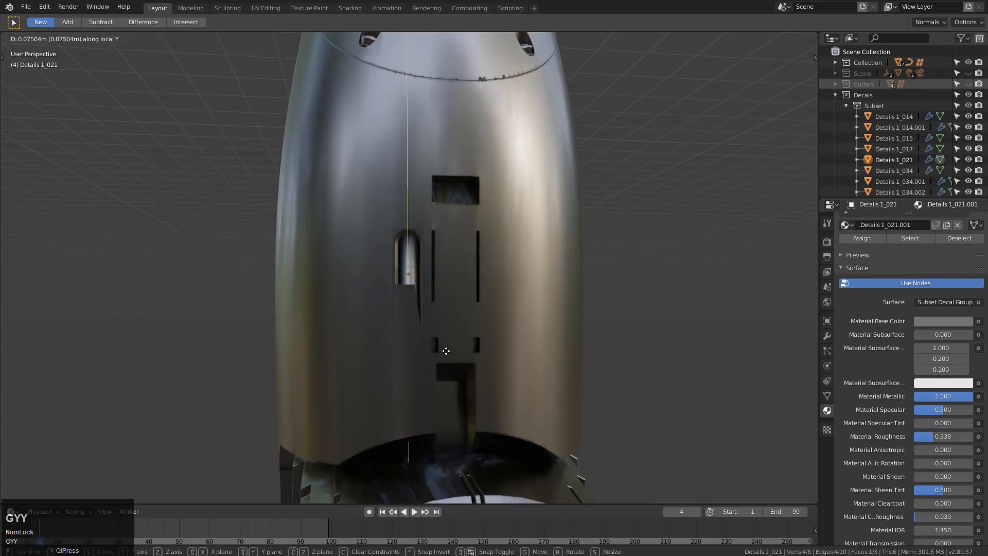
left_click(444, 336)
key("Tab")
Project the stretched Details 1_021 decal onto the curved shin surface with DECALmachine
left_click(351, 273, "shift")
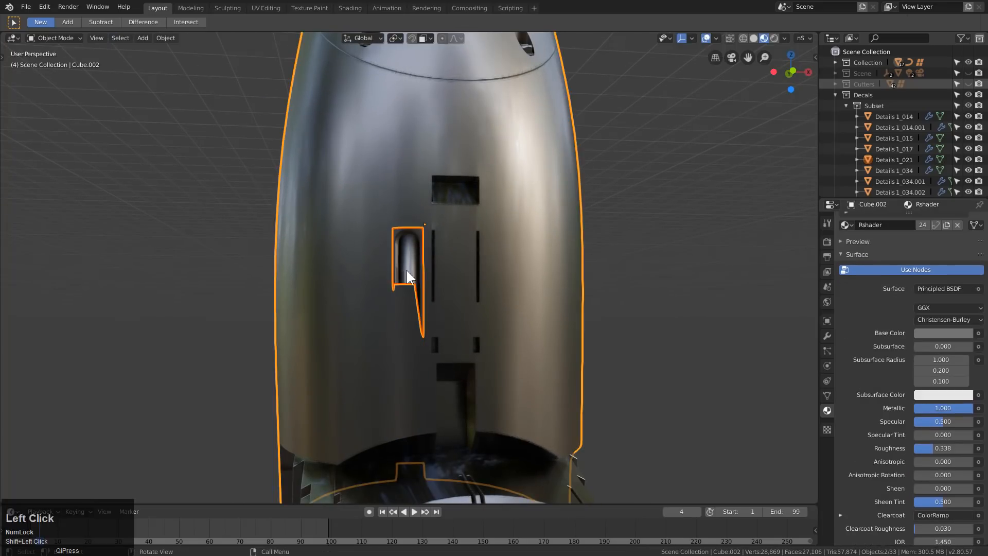
key("d")
key("Escape")
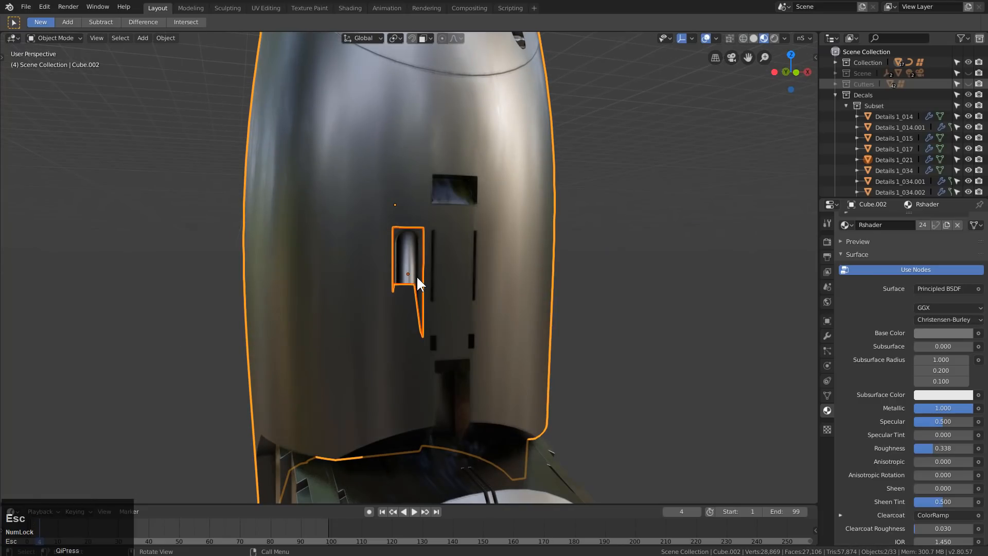
key("d")
left_click(401, 205)
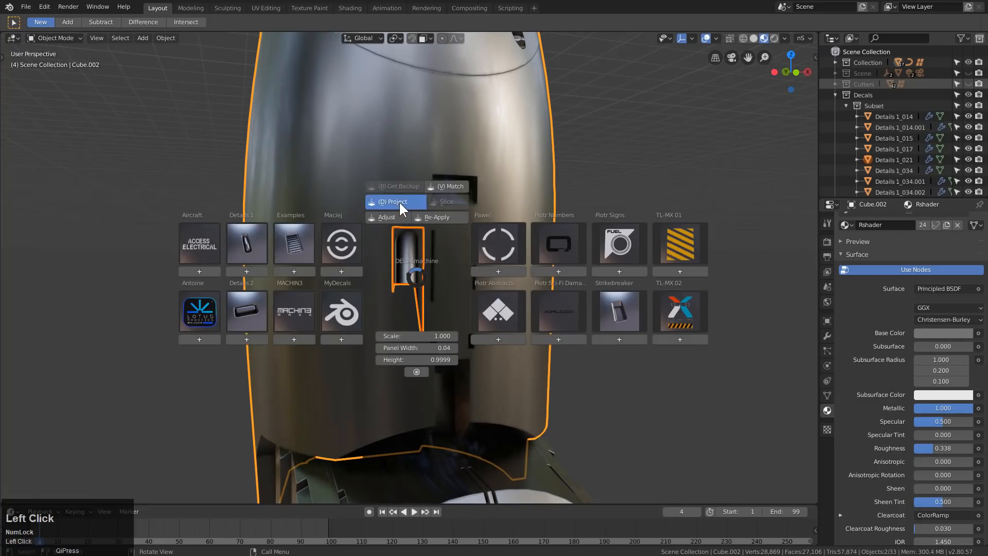
left_click(407, 211)
Mirror the projected Details 1_021 decal across the shin along the X axis to the other side of the central slots
mouse_move(426, 269)
middle_mouse_down()
mouse_move(395, 251)
mouse_move(430, 280)
middle_mouse_up()
left_click(409, 267)
left_click(388, 185, "shift")
key("alt+x")
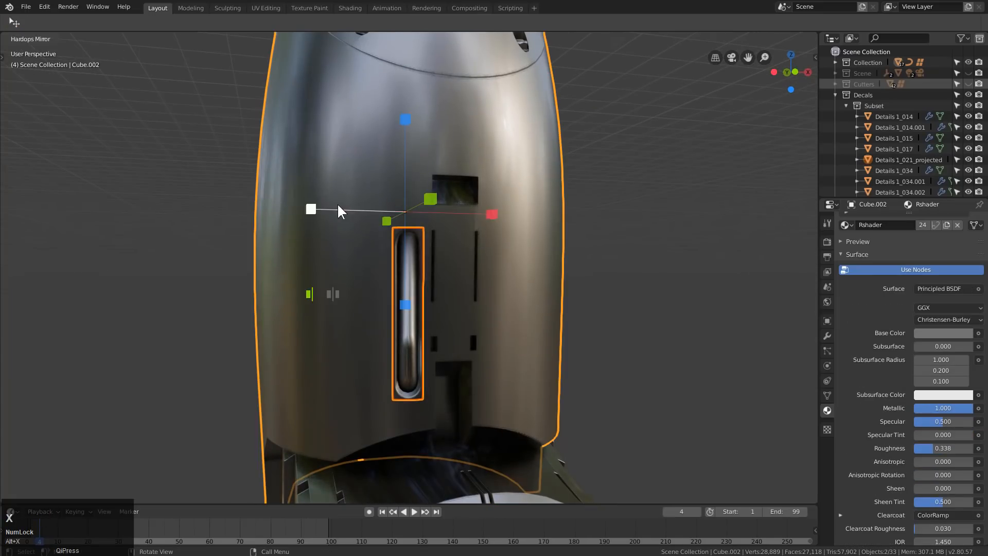
left_click(311, 209)
scroll(482, 272, "down", 5)
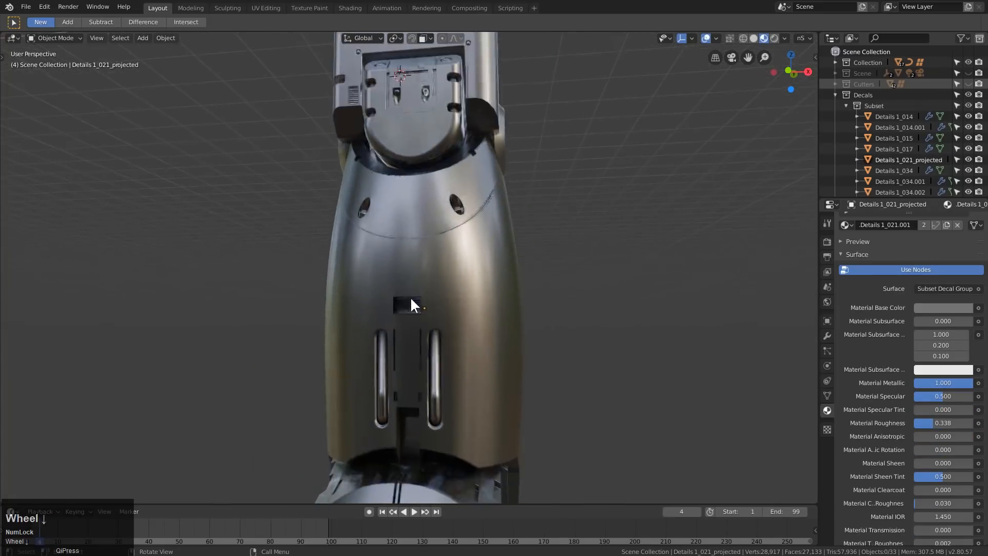
Insert the Details 1_010 hole-grid decal from the Details 1 library and move it onto the front side of the upper shin
middle_click_drag(412, 304, 415, 323)
key("d")
left_click(252, 295)
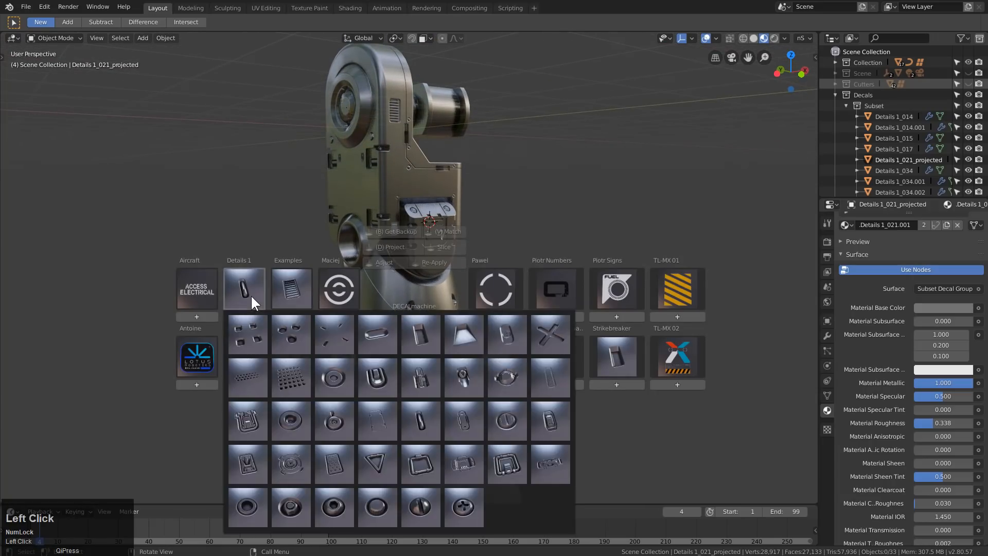
left_click(234, 287)
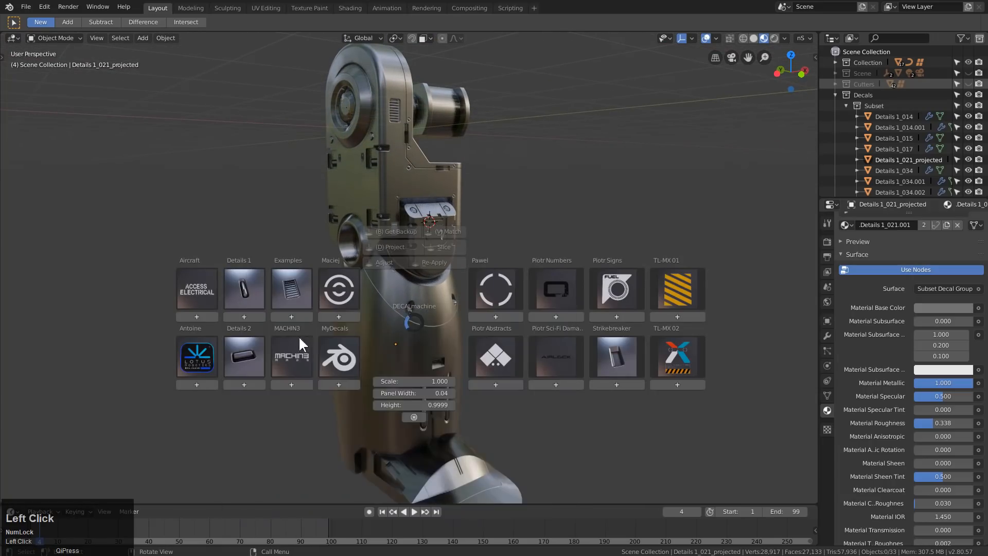
left_click(243, 291)
left_click(290, 382)
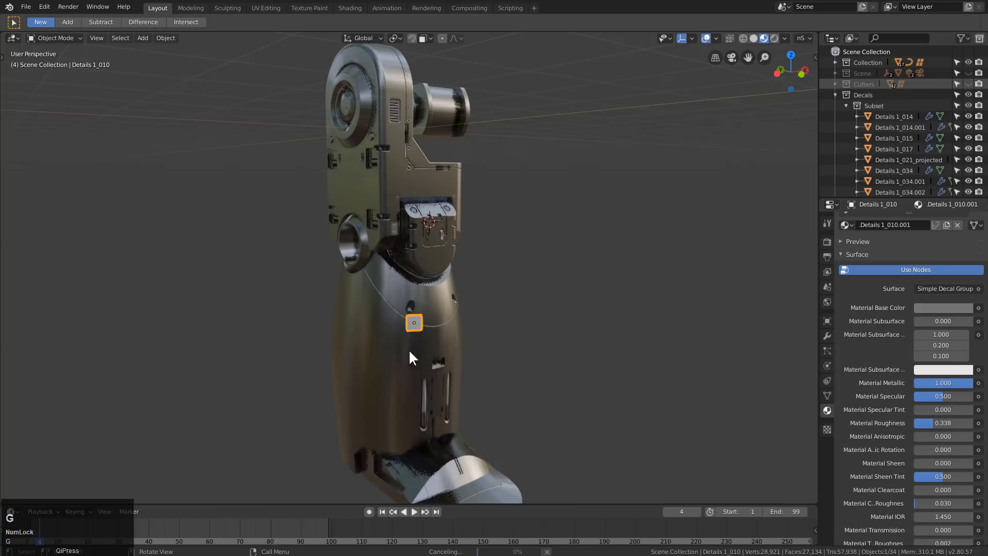
key("g")
left_click(393, 333)
Rotate the Details 1_010 decal into a diamond, enlarge it and place it beside the curved panel line on the upper shin
scroll(423, 339, "up", 3)
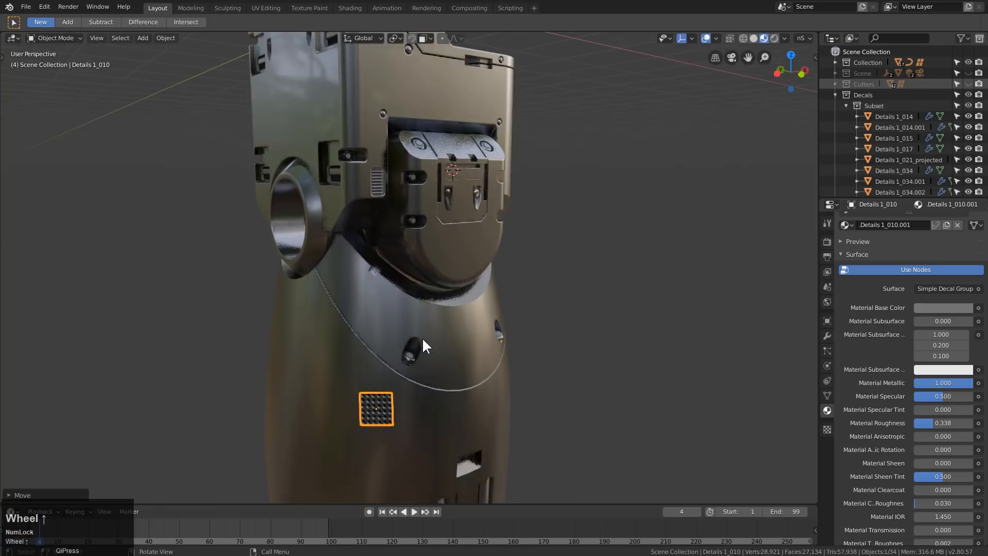
key("r")
left_click(510, 378)
key("s")
left_click(626, 350)
key("g")
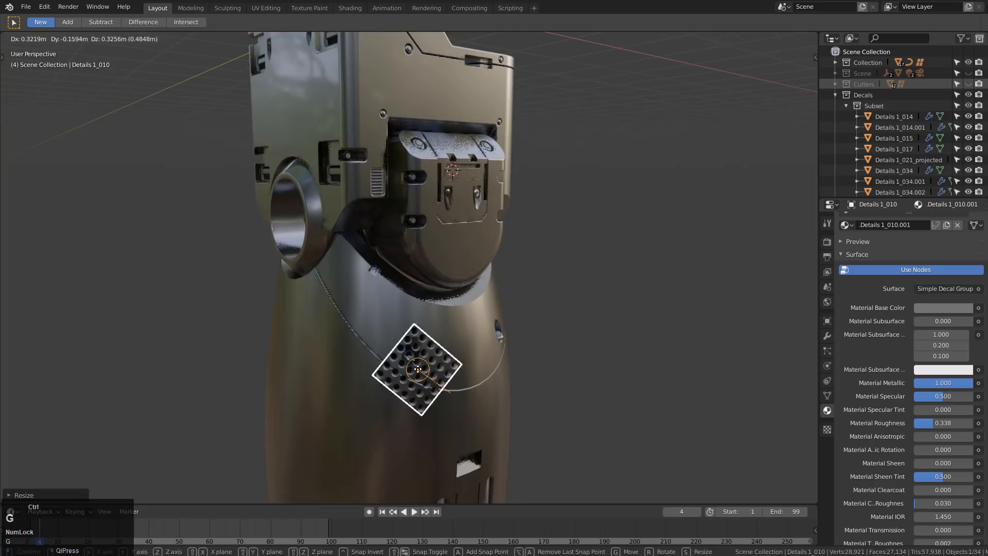
left_click(408, 396)
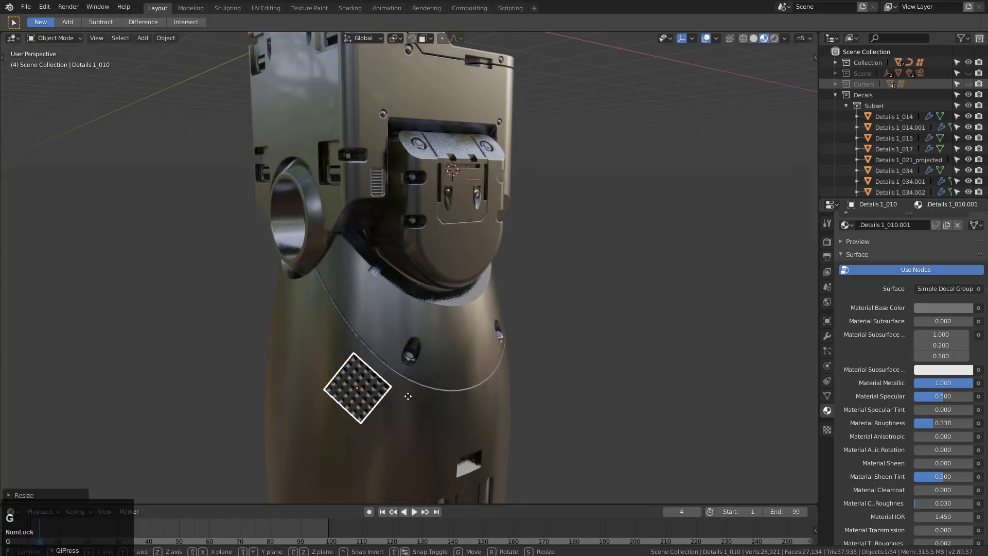
left_click(395, 390)
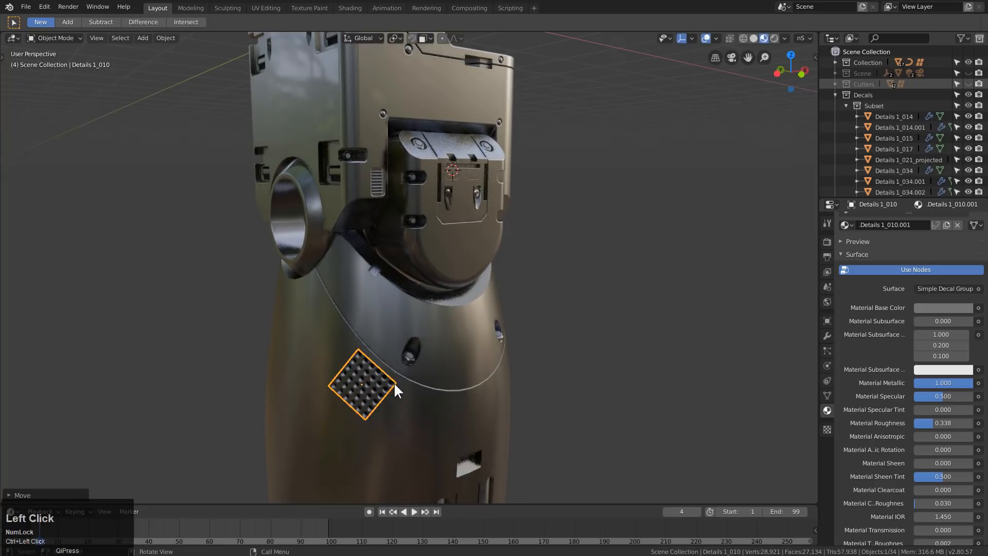
key("g")
left_click(393, 390)
key("g")
left_click(392, 388)
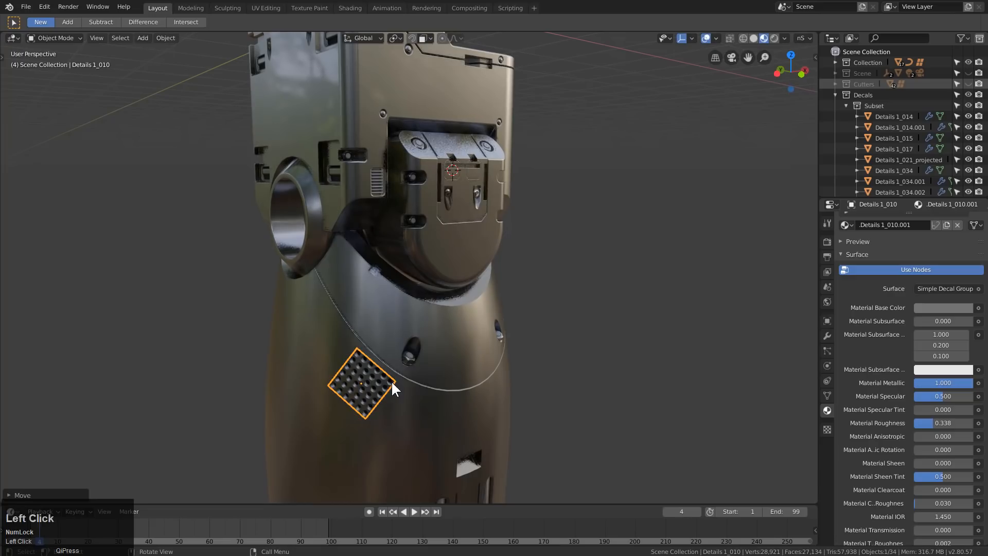
Scale down the diamond-oriented Details 1_010 decal and nudge it closer to the shin's curved panel line
left_click(415, 400, "shift")
left_click(373, 389)
key("s")
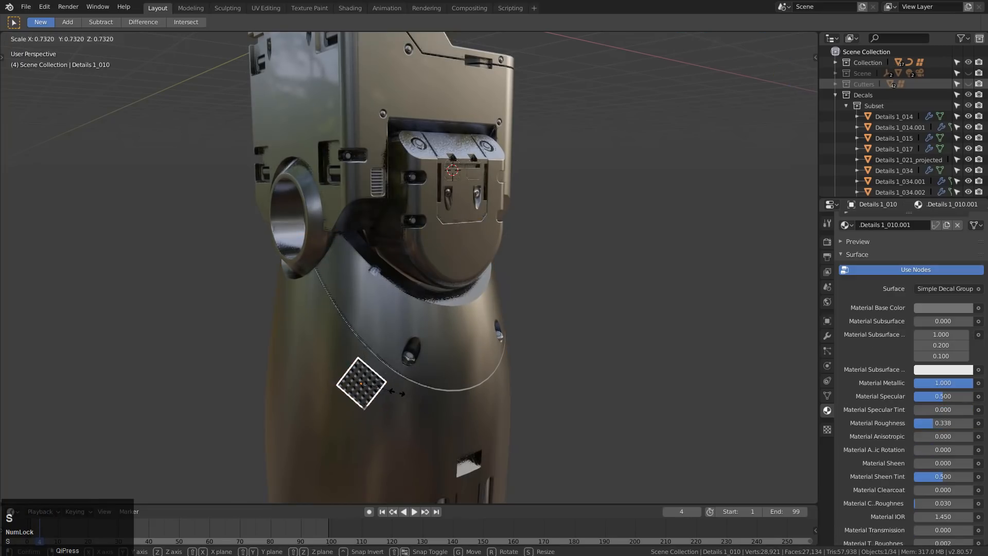
left_click(398, 389)
key("g")
left_click(400, 387)
Project the Details 1_010 hole-grid decal onto the curved shin surface with DECALmachine
left_click(411, 400, "shift")
key("q")
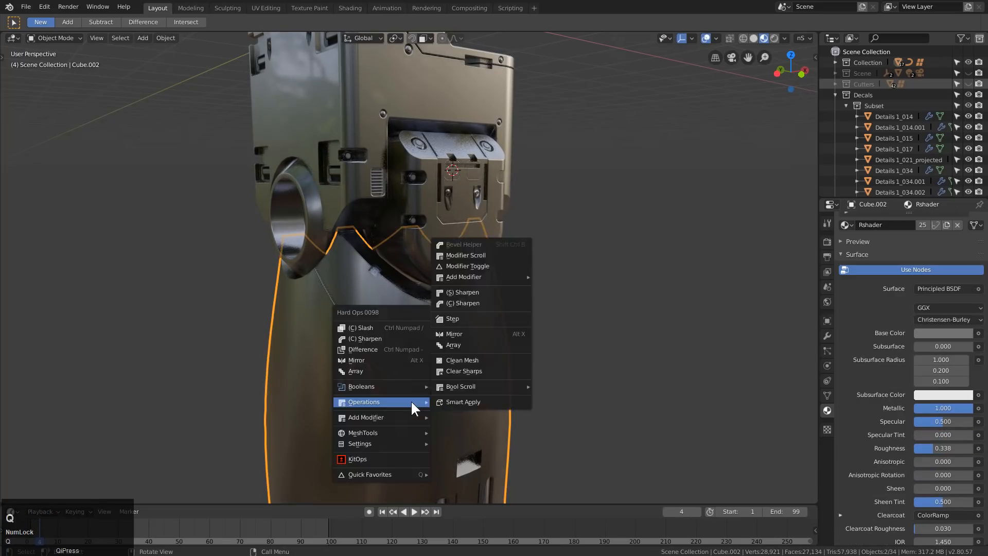
key("d")
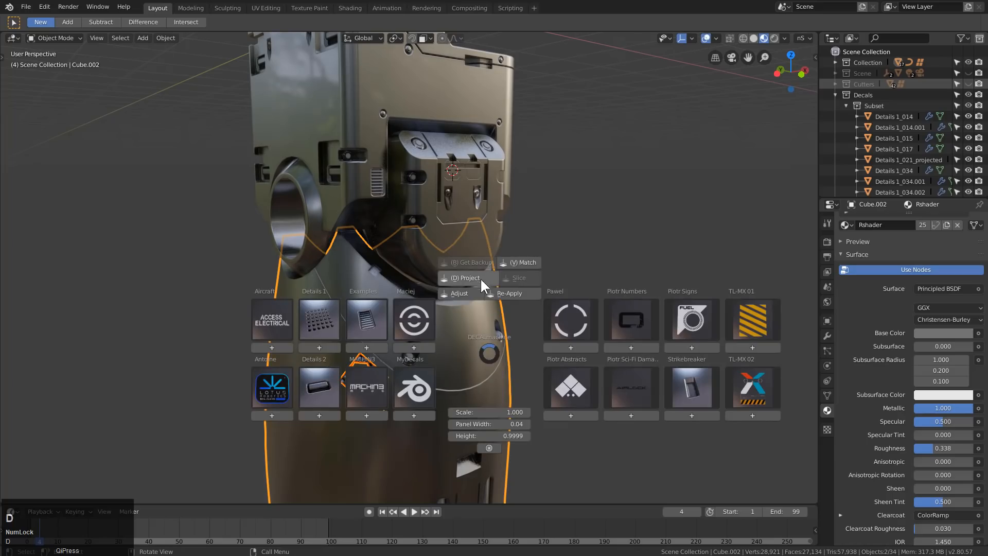
left_click(470, 276)
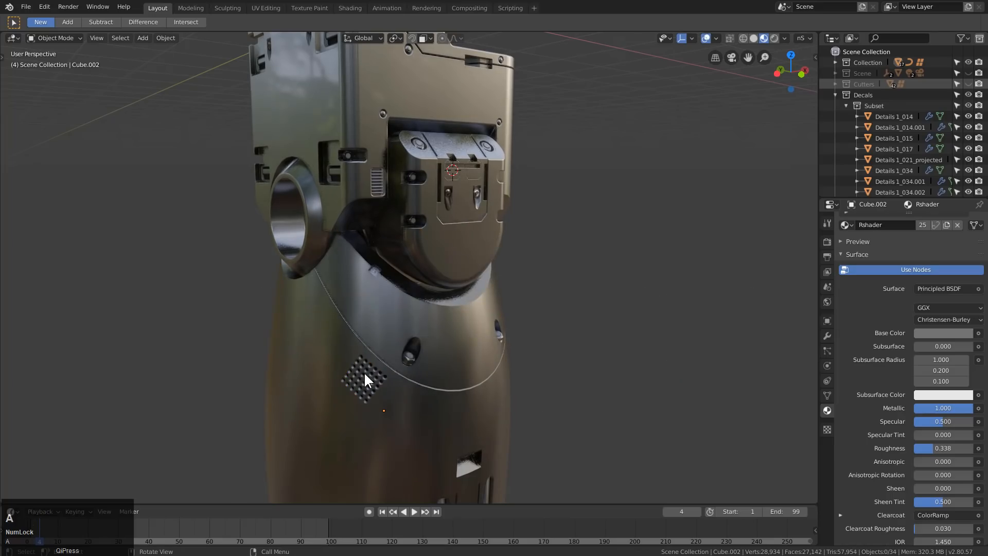
Mirror the projected Details 1_010 decal across the shin along the X axis and clear the selection
left_click(412, 415, "shift")
key("alt+x")
left_click(307, 431)
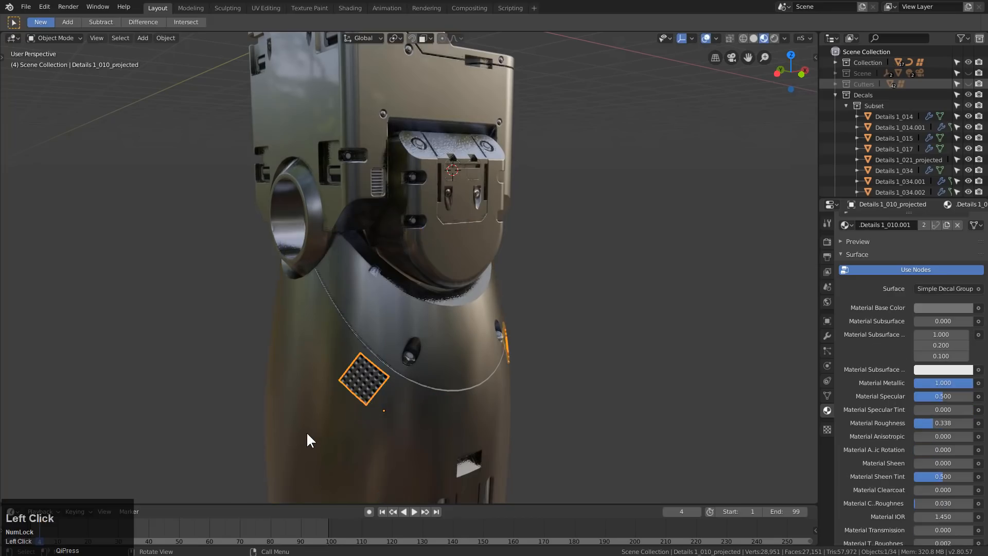
key("alt+a")
Insert the Details 1_009 hole-strip decal from the Details 1 library and place it just above the rectangular shin opening
middle_click_drag(458, 377, 409, 340)
scroll(435, 390, "down", 2)
scroll(337, 347, "down", 1)
middle_click_drag(336, 347, 419, 342)
key("d")
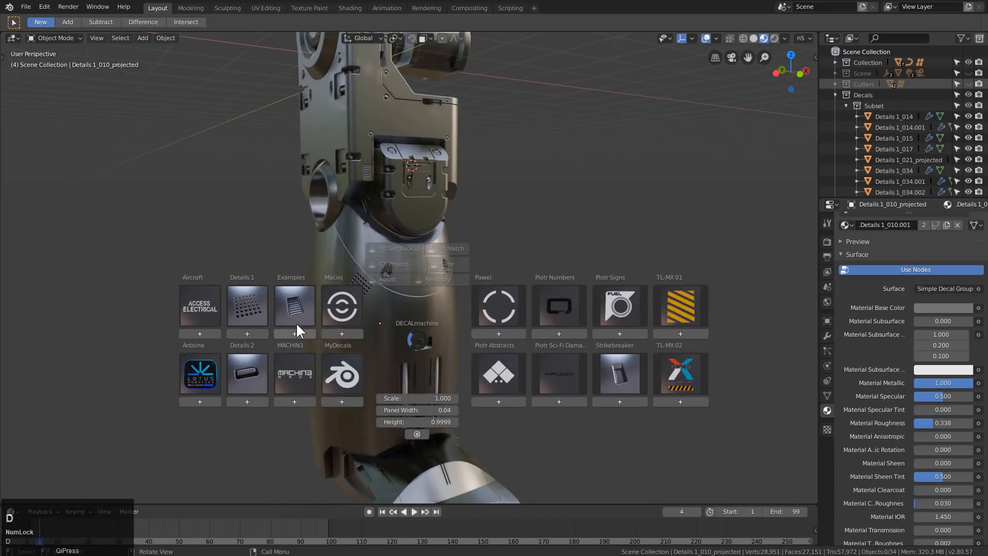
left_click(265, 309)
left_click(264, 311)
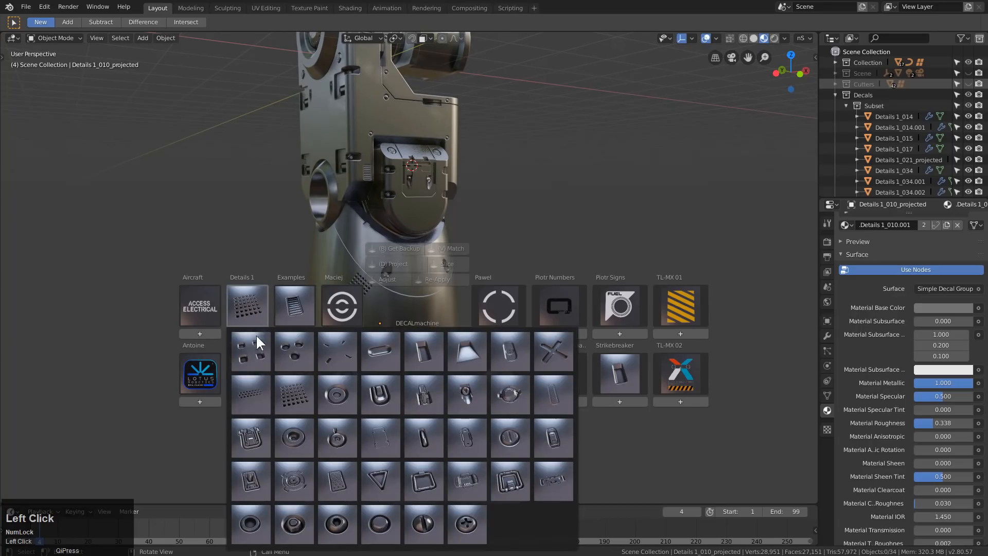
left_click(250, 393)
key("g")
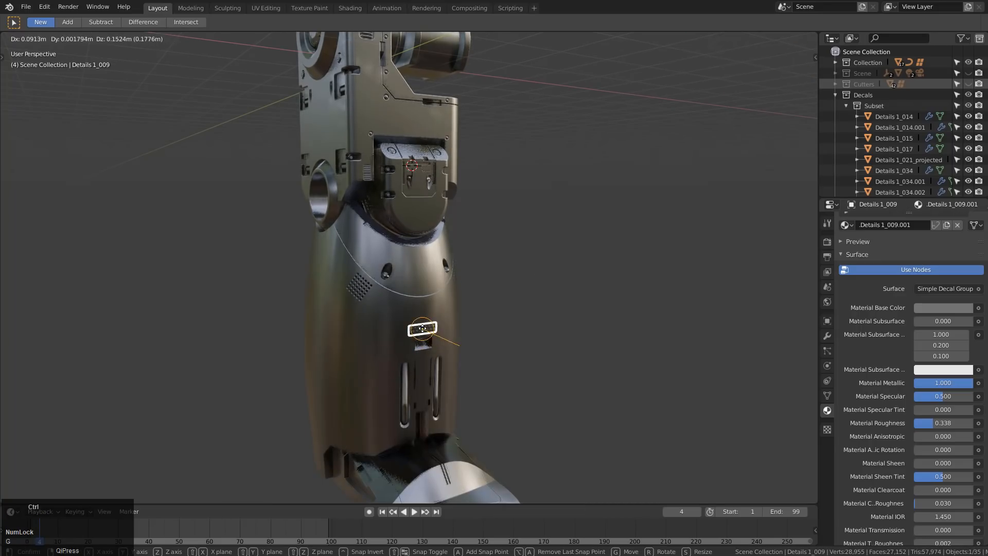
left_click(422, 328, "ctrl")
Enlarge the Details 1_009 hole-strip decal and center it above the rectangular opening on the front of the shin
key("KP_Decimal")
middle_click_drag(415, 335, 454, 296)
scroll(427, 316, "down", 3)
key("s")
left_click(472, 314)
scroll(465, 316, "down", 2)
scroll(454, 297, "up", 1)
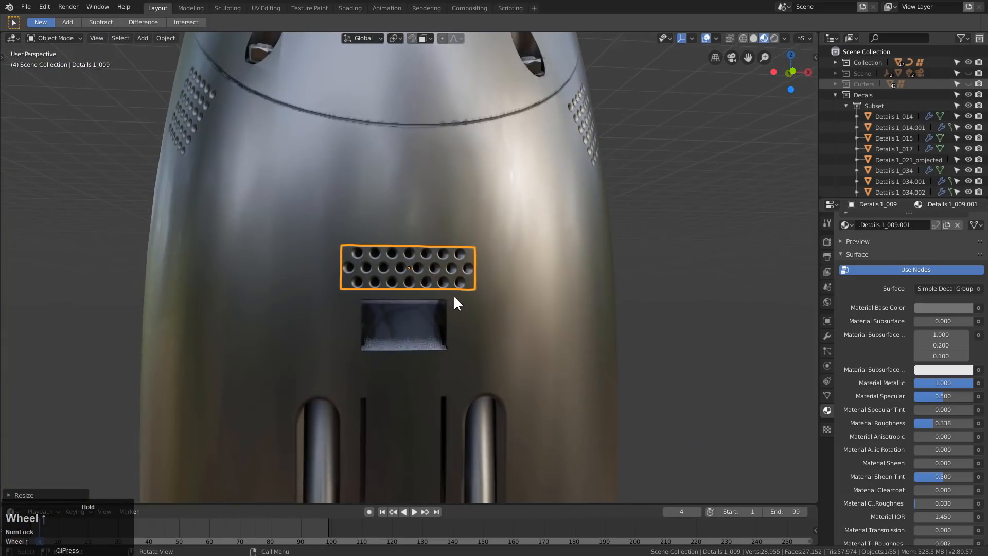
key("g")
left_click(424, 278)
Project the Details 1_009 hole-strip decal onto the curved front of the shin
left_click(441, 211, "shift")
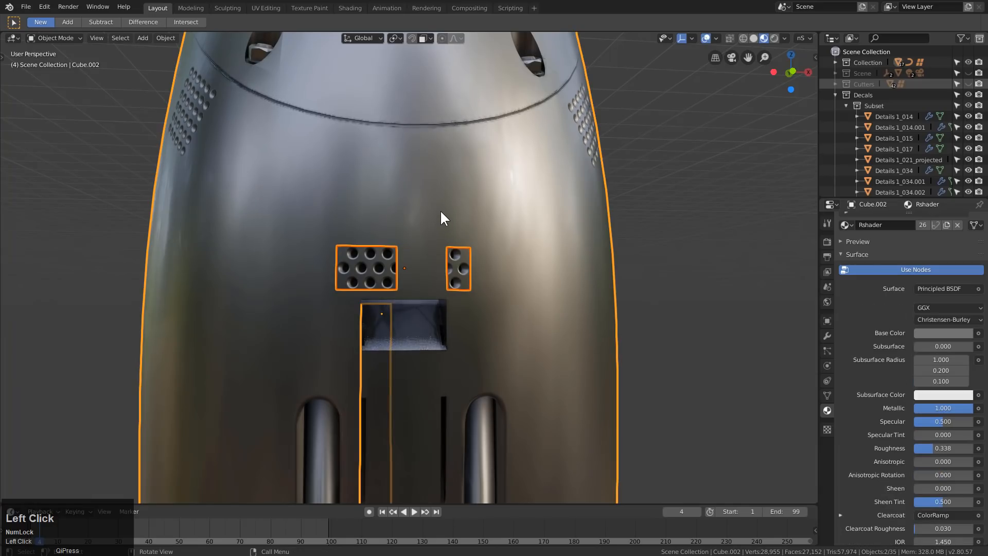
key("Escape")
key("d")
left_click(409, 135)
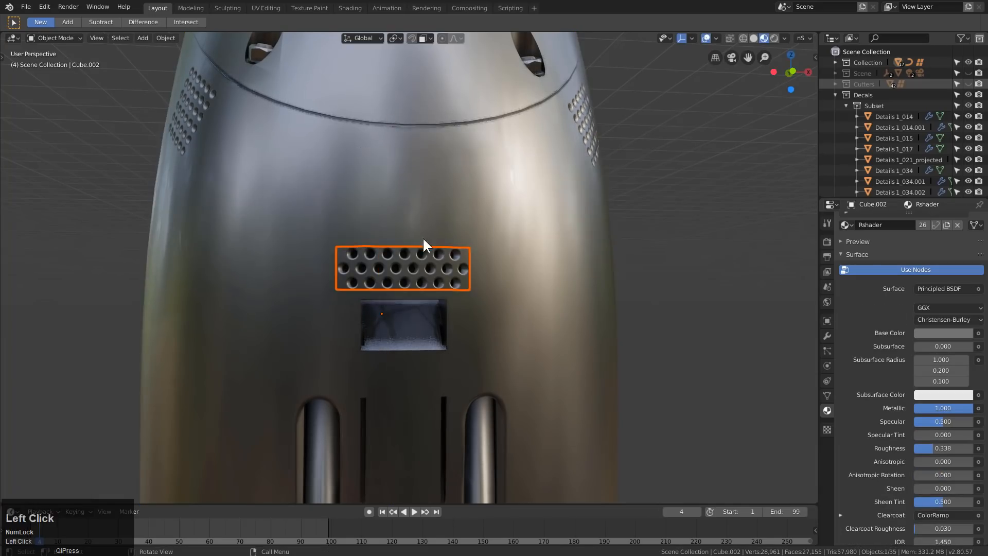
Insert the Details 1_020 hinged-panel decal from the Details 1 library onto the shin above the hole strip
scroll(410, 264, "down", 3)
scroll(410, 264, "down", 3)
middle_click_drag(416, 307, 409, 281)
left_click(354, 254)
key("d")
left_click(280, 253)
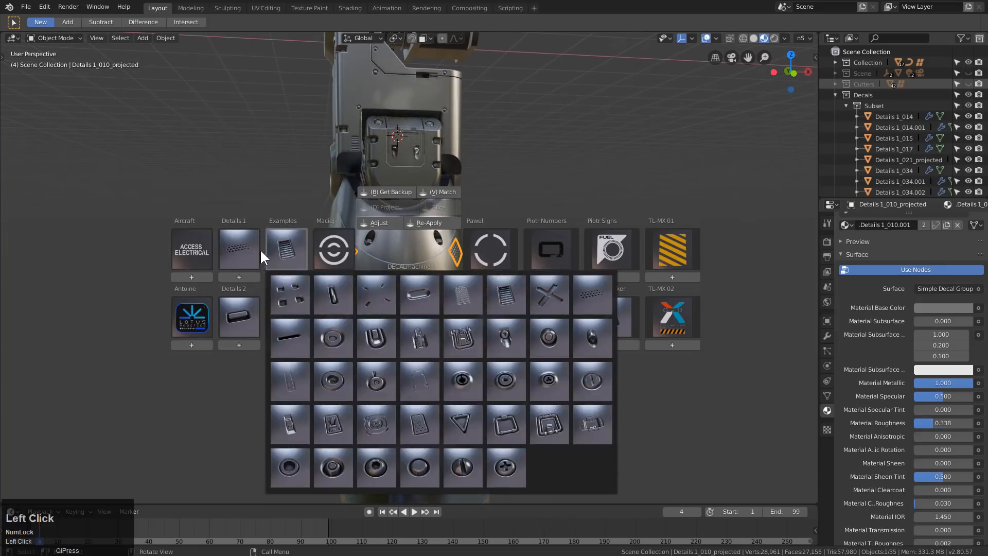
left_click(243, 247)
left_click(243, 246)
left_click(251, 252)
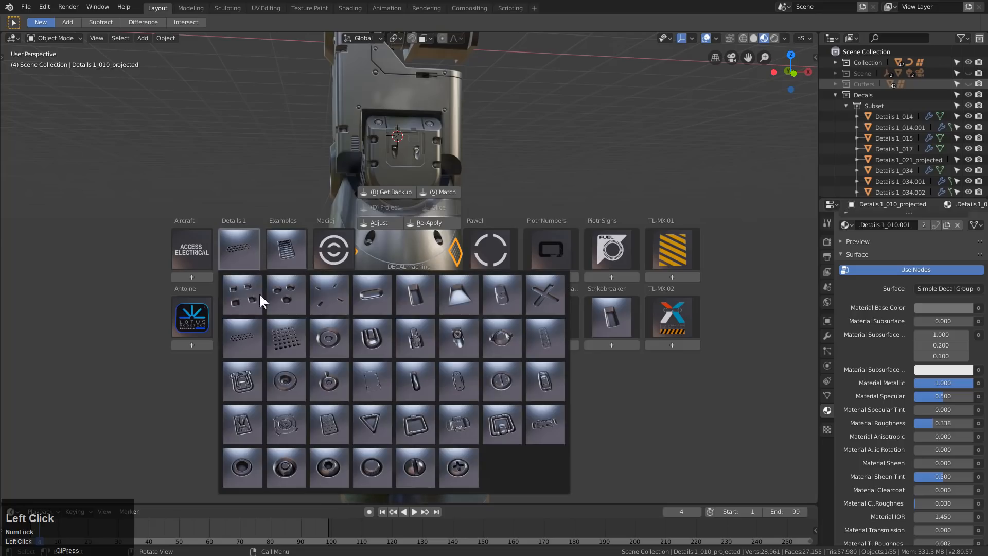
left_click(378, 379)
Move the Details 1_020 decal along the Z axis and center it between the hole strip and the curved panel line
scroll(421, 298, "up", 5)
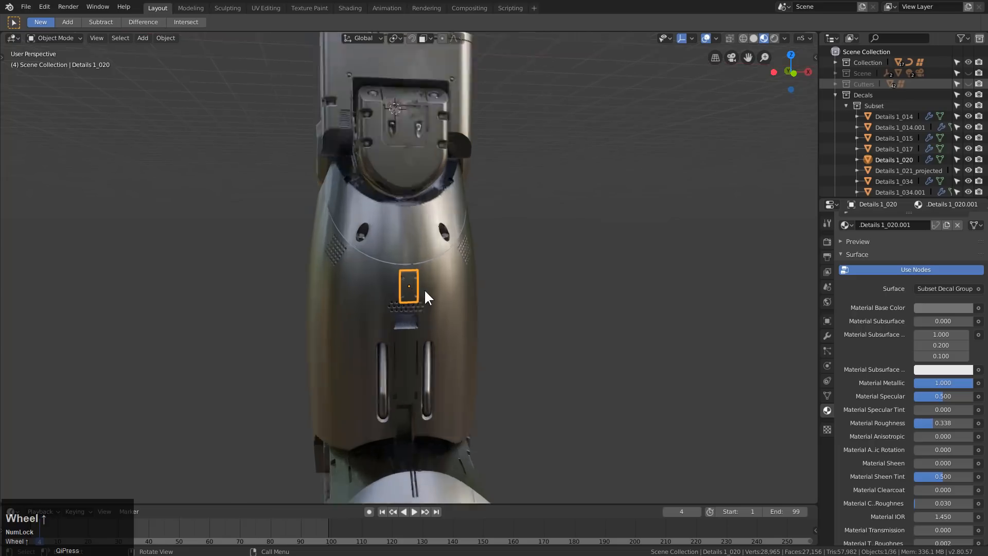
key("g")
key("z")
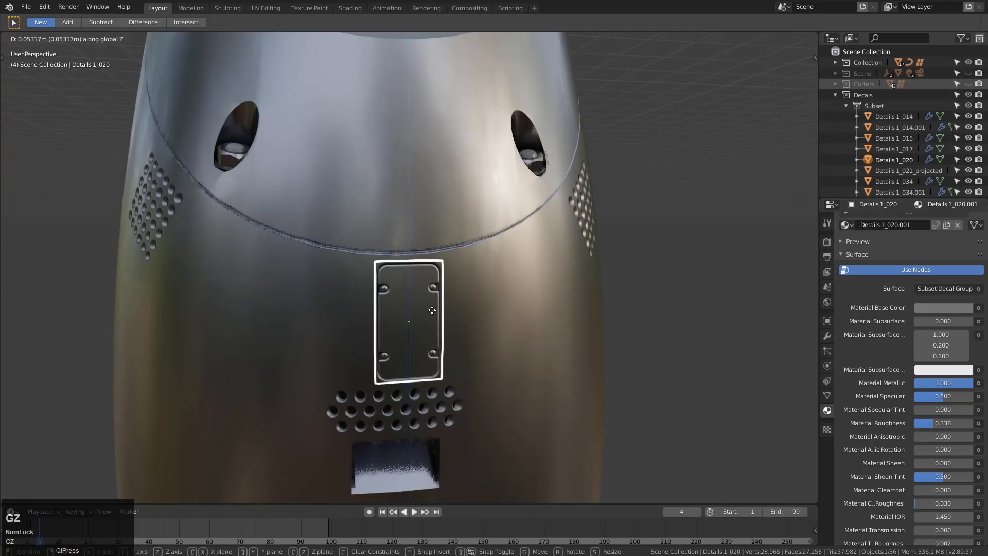
left_click(428, 310)
key("g")
left_click(420, 310)
Project the Details 1_020 panel decal onto the curved front of the shin
left_click(480, 308, "shift")
key("d")
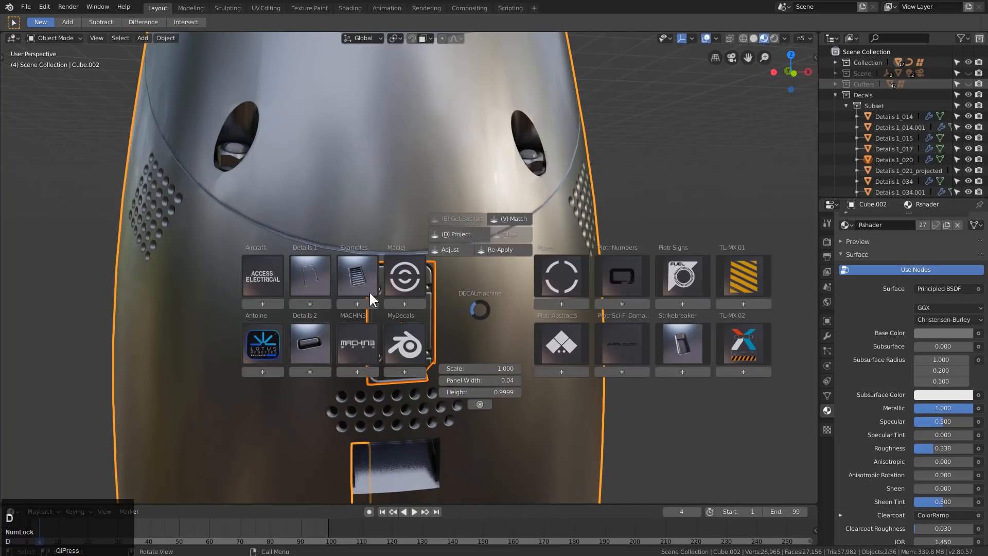
left_click(462, 232)
scroll(450, 314, "down", 8)
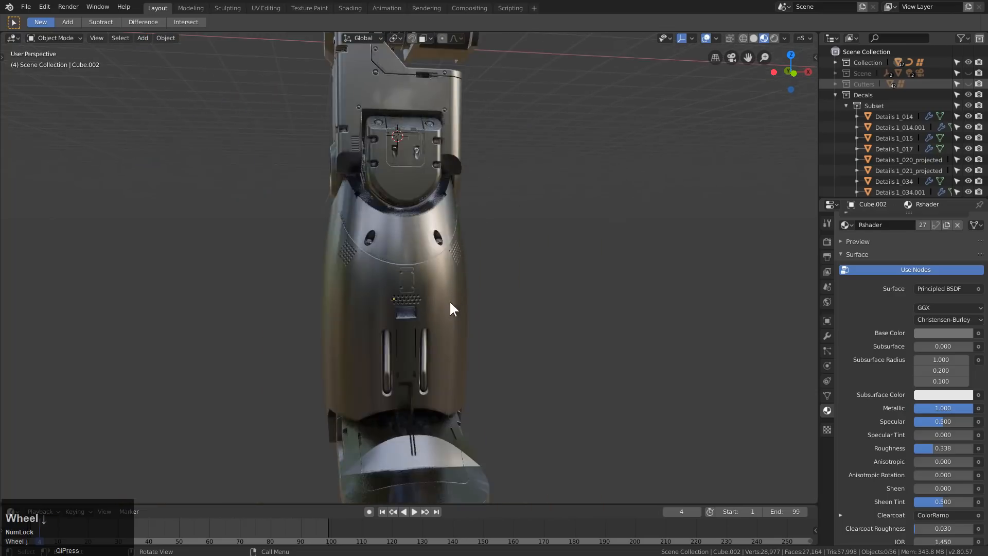
Insert another Details 1_009 hole-strip decal from the Details 1 library and move it onto the front of the foot
middle_click_drag(449, 309, 399, 318)
scroll(358, 325, "down", 2)
key("d")
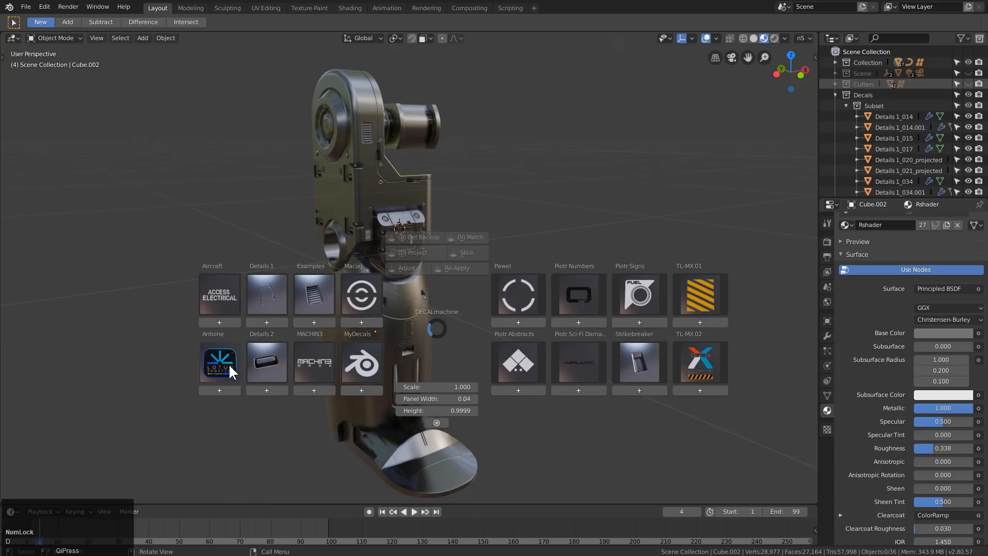
left_click(271, 303)
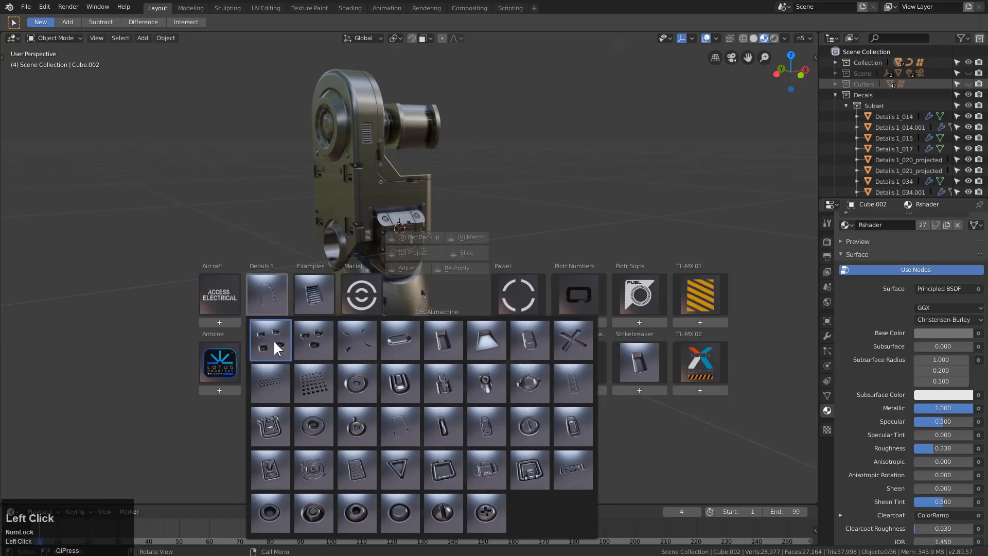
left_click(298, 384)
middle_click_drag(298, 384, 394, 324)
scroll(446, 237, "up", 3)
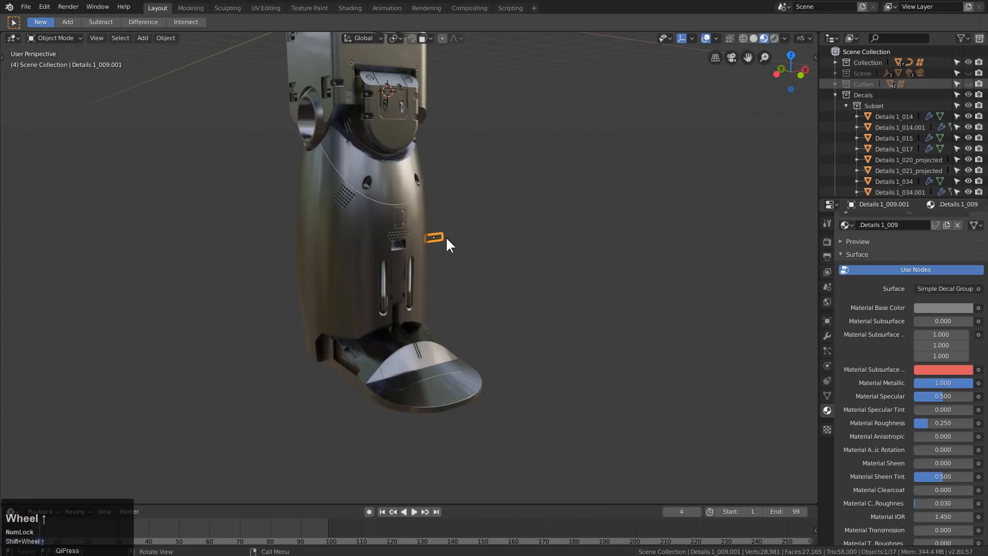
key("g")
left_click(418, 385)
Move and rotate the foot's hole-strip decal so it sits inside the rounded panel line and runs parallel to its front edge
middle_click_drag(418, 384, 396, 381)
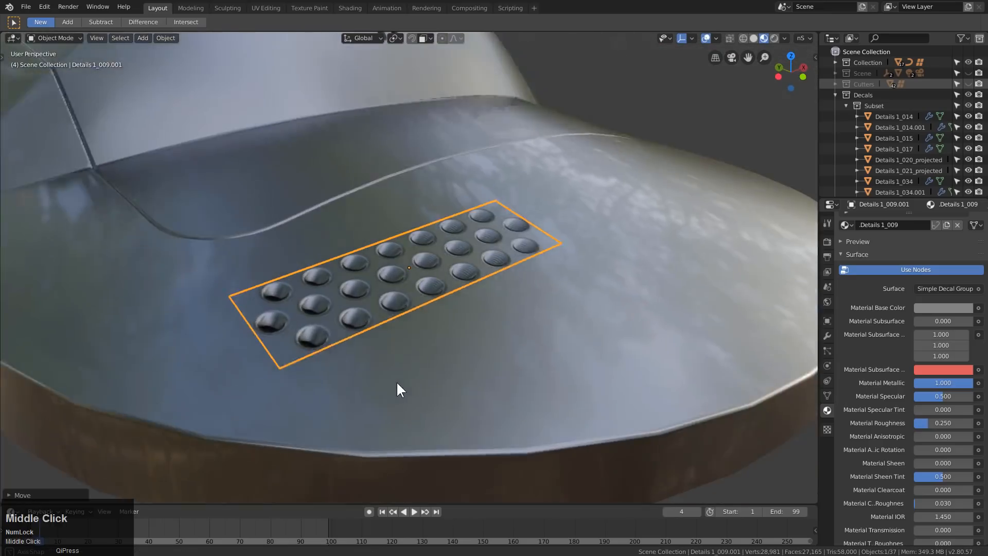
scroll(397, 340, "down", 3)
middle_click_drag(427, 294, 491, 333)
key("g")
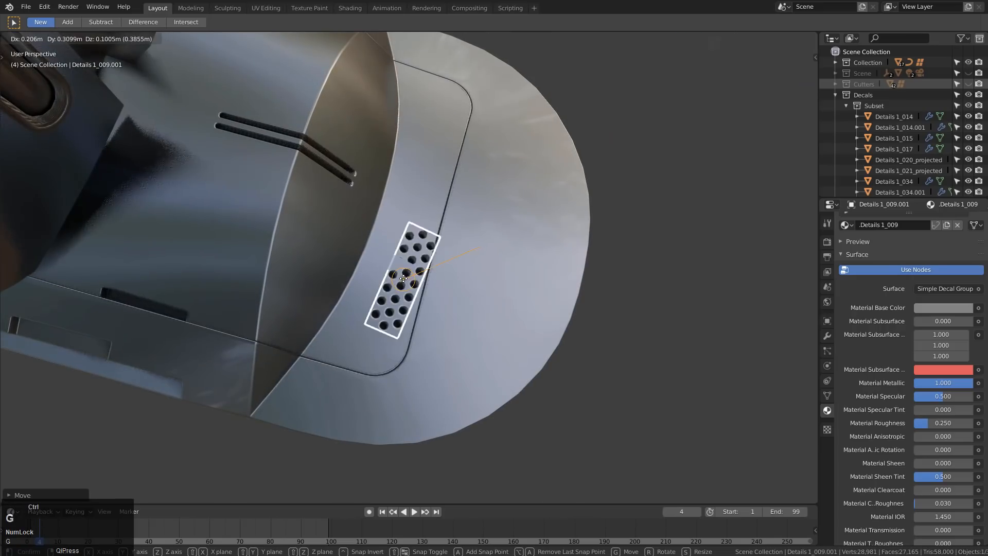
key("r")
left_click(431, 302)
key("s")
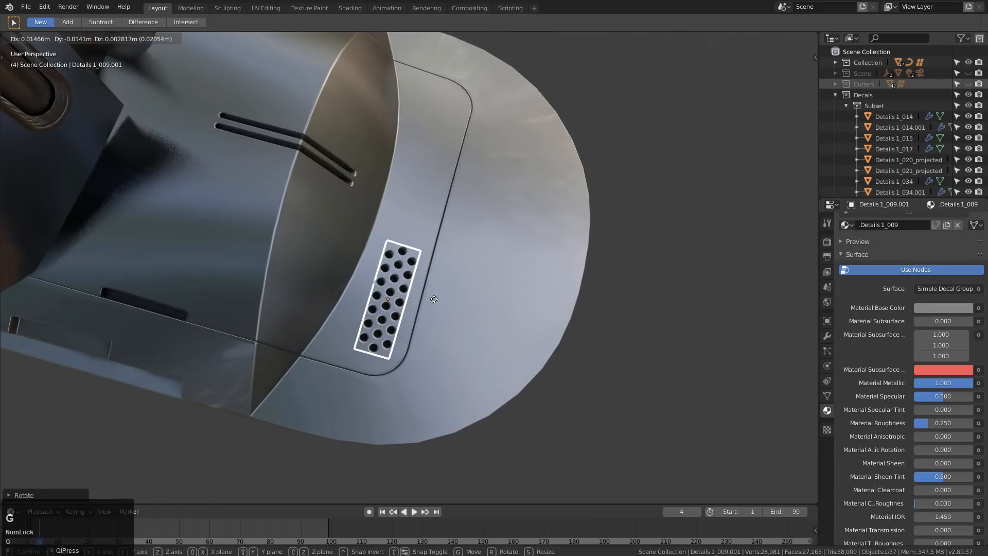
left_click(465, 326)
Try to project the hole-strip decal onto the foot surface with DECALmachine
left_click(465, 327, "shift")
key("d")
left_click(435, 253)
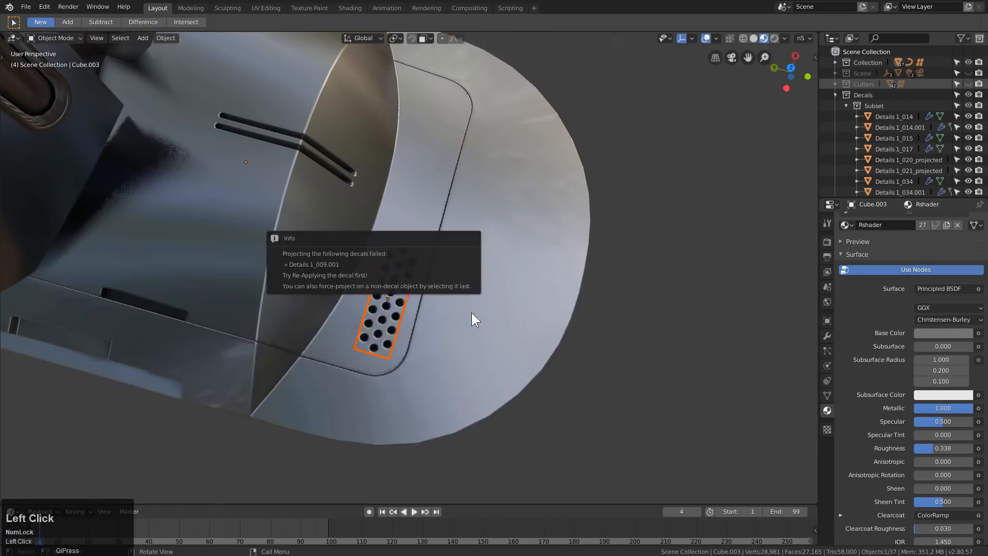
Try to mirror the hole-strip decal across the foot, using the foot body as the mirror reference
middle_click_drag(458, 331, 390, 289)
left_click(390, 289)
left_click(451, 322, "shift")
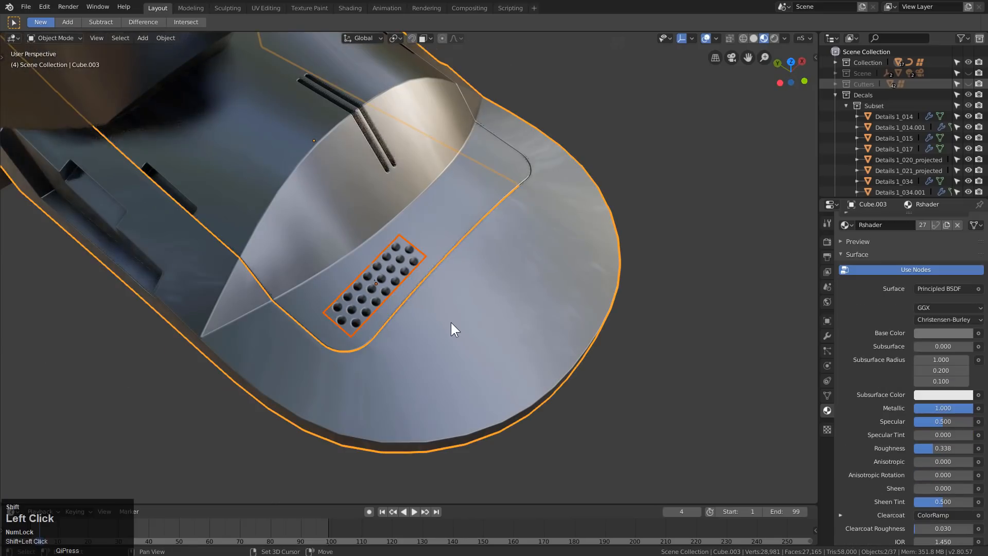
key("alt+x")
left_click(244, 195)
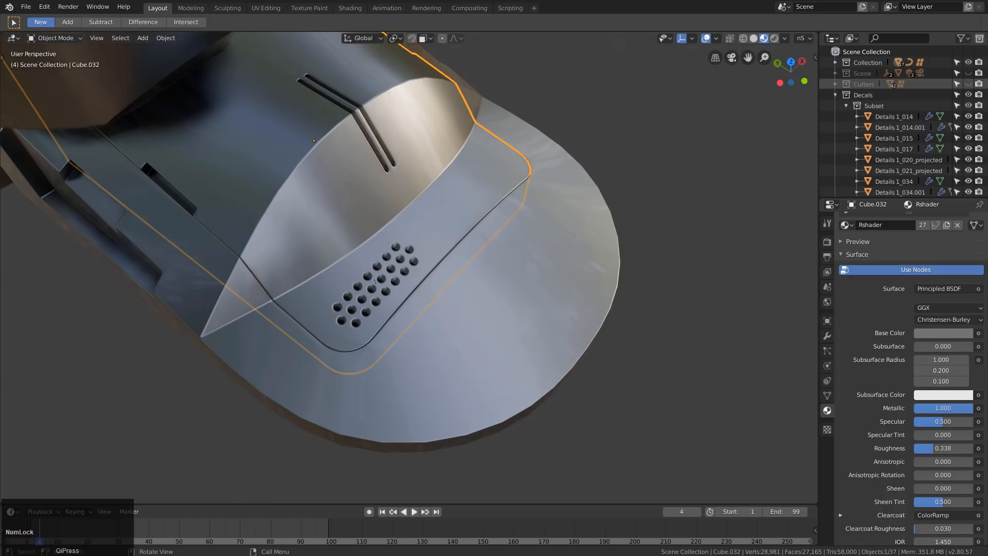
Mirror the perforated hole-grid decal on the foot's toe to the other side of the toe panel
mouse_move(430, 250)
middle_mouse_down()
mouse_move(402, 256)
mouse_move(431, 243)
middle_mouse_up()
left_click(402, 256)
key("ctrl+grave")
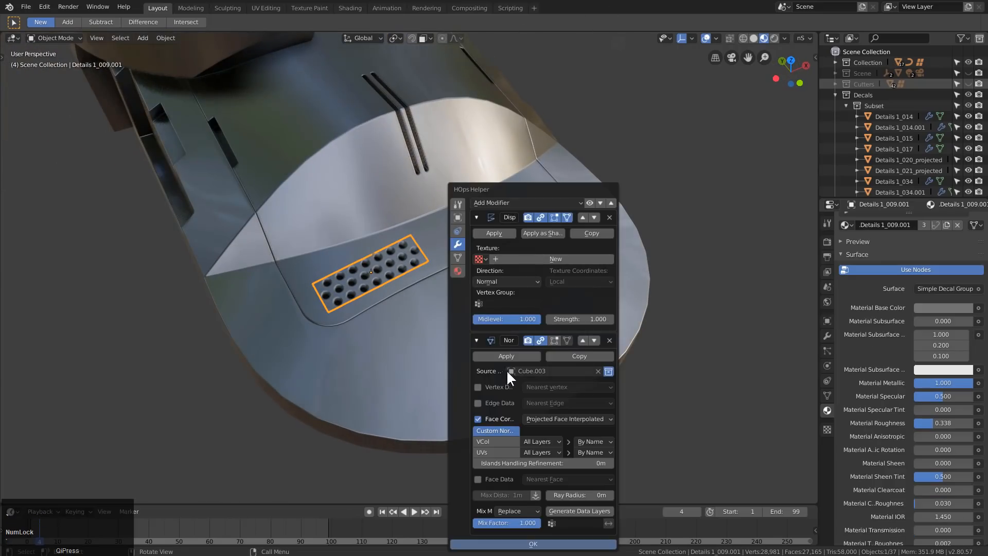
key("Escape")
left_click(469, 235, "shift")
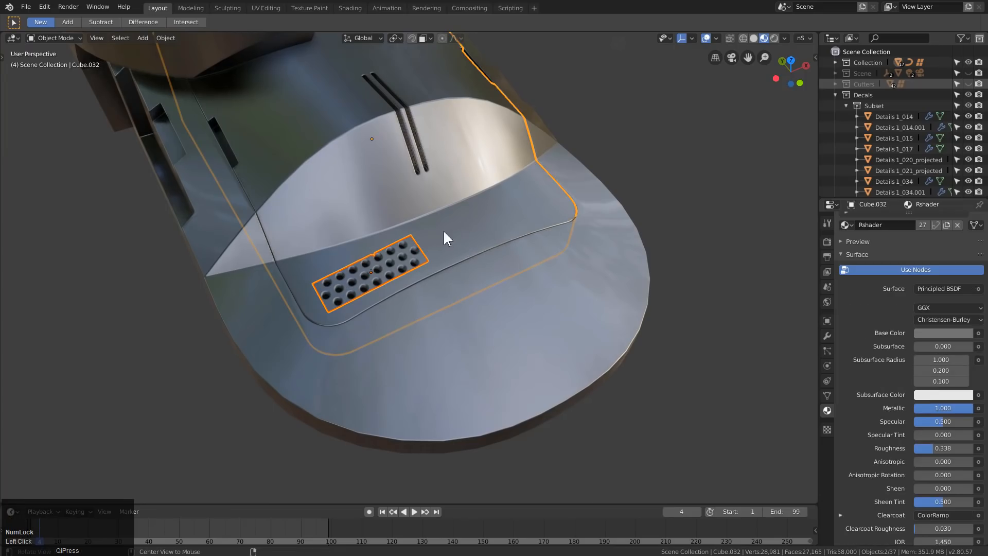
key("alt+x")
left_click(286, 168)
key("alt+a")
Insert the three-hole Details 1_002 decal from the Details 1 library and place it on the shin's upper edge beside the ring joint
middle_click_drag(492, 249, 379, 282, "shift")
scroll(496, 261, "up", 3)
left_click(513, 265)
scroll(474, 276, "down", 5)
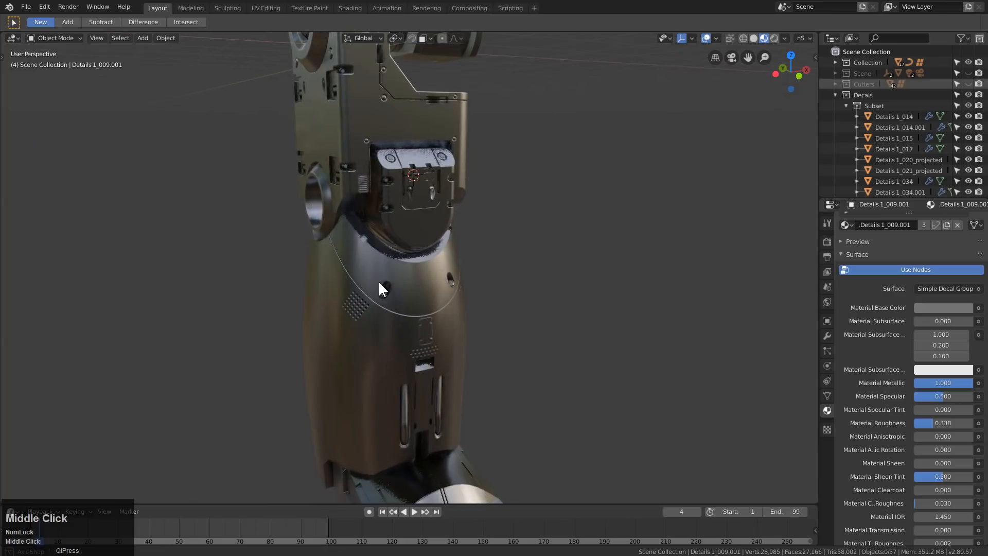
key("d")
left_click(202, 246)
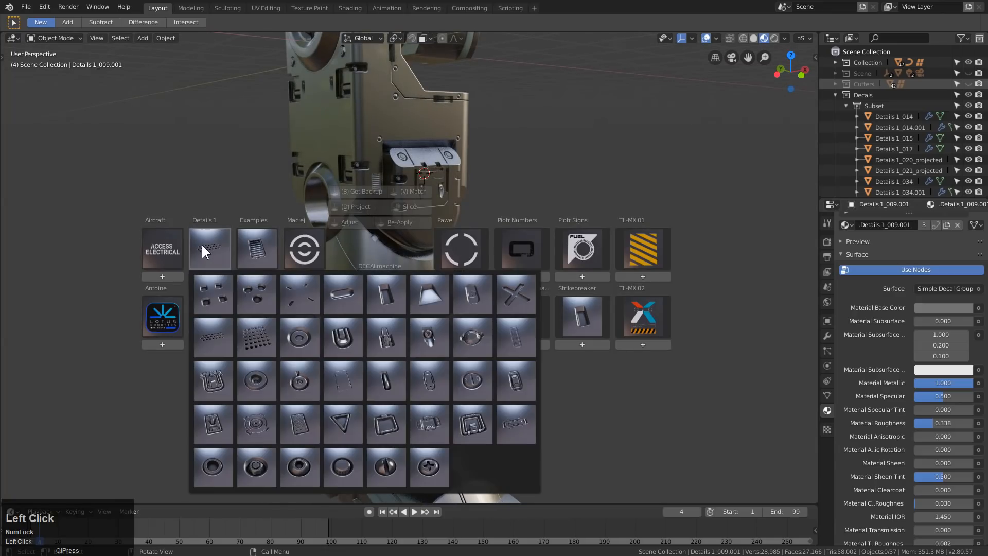
left_click(246, 294)
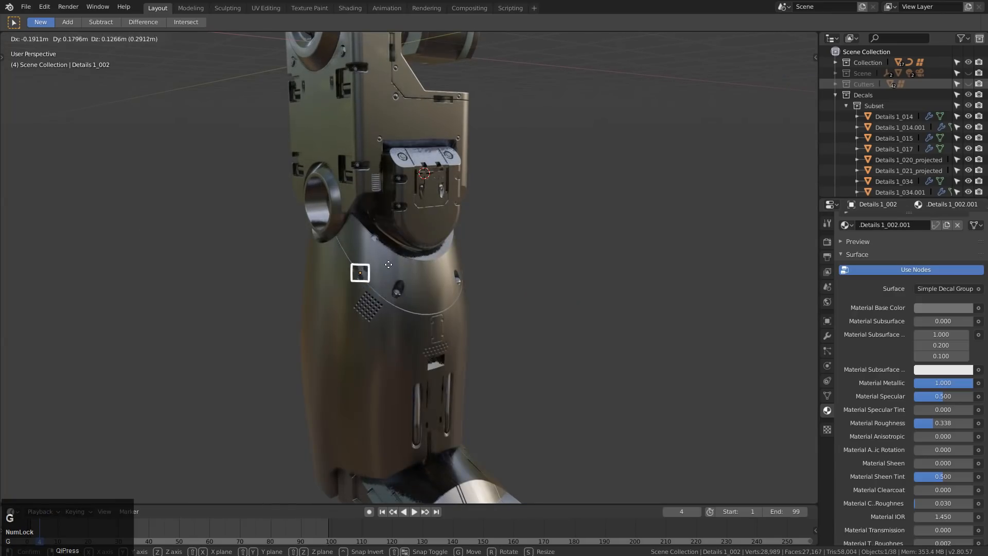
left_click(351, 238, "ctrl")
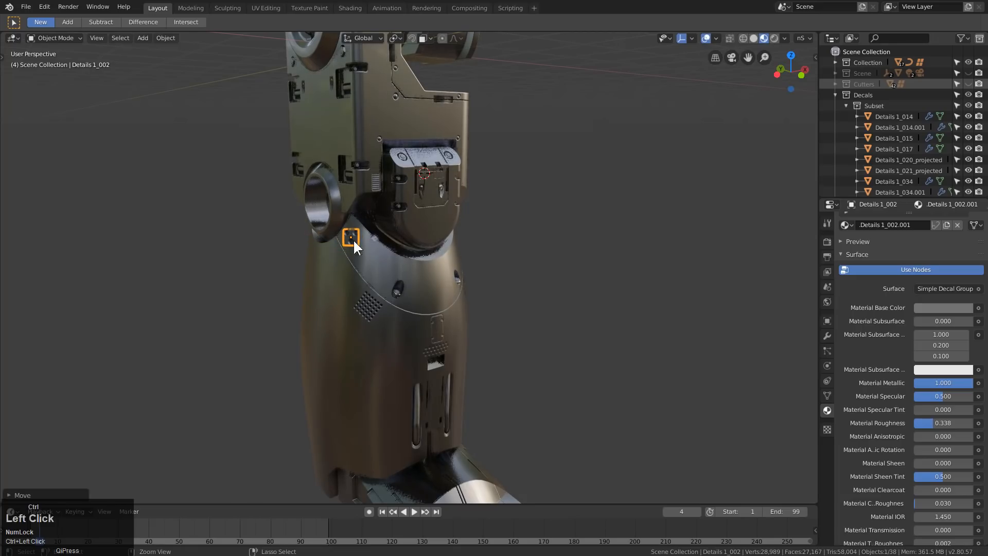
Project the three-hole decal onto the curved shin body
left_click(369, 259, "shift")
key("d")
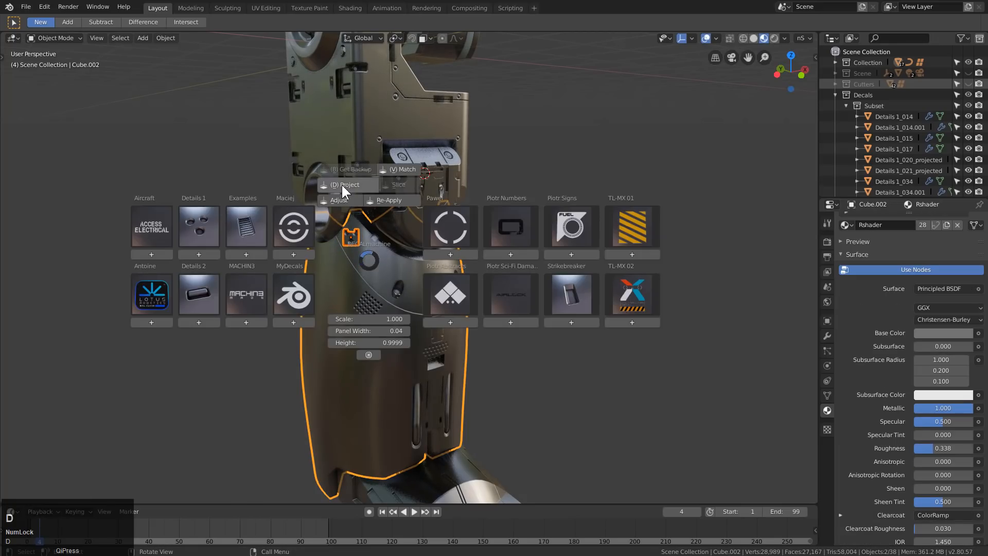
left_click(341, 184)
Adjust the projected three-hole decal with a height offset of about 0.0002 above the shin surface
left_click(347, 234)
scroll(320, 218, "up", 5)
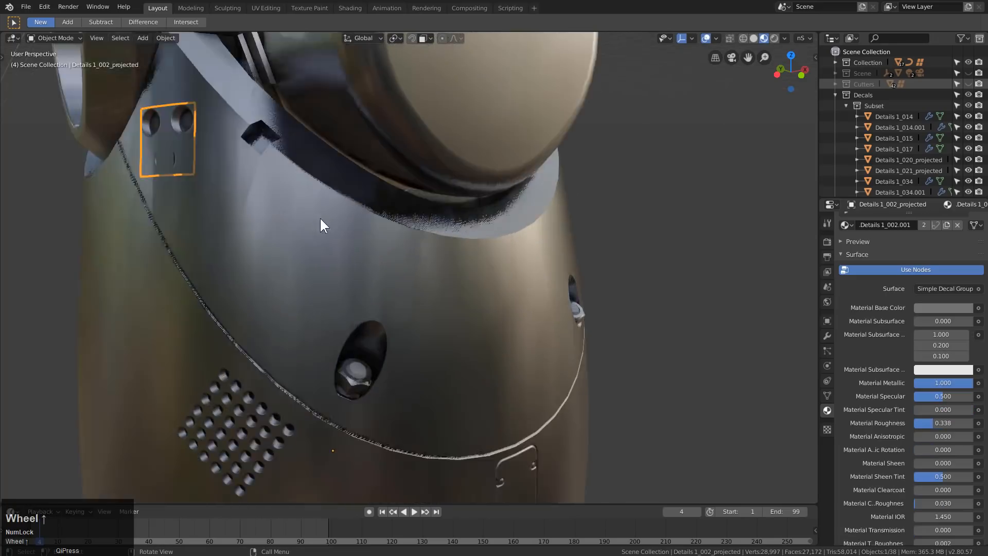
middle_click_drag(320, 217, 313, 224)
key("d")
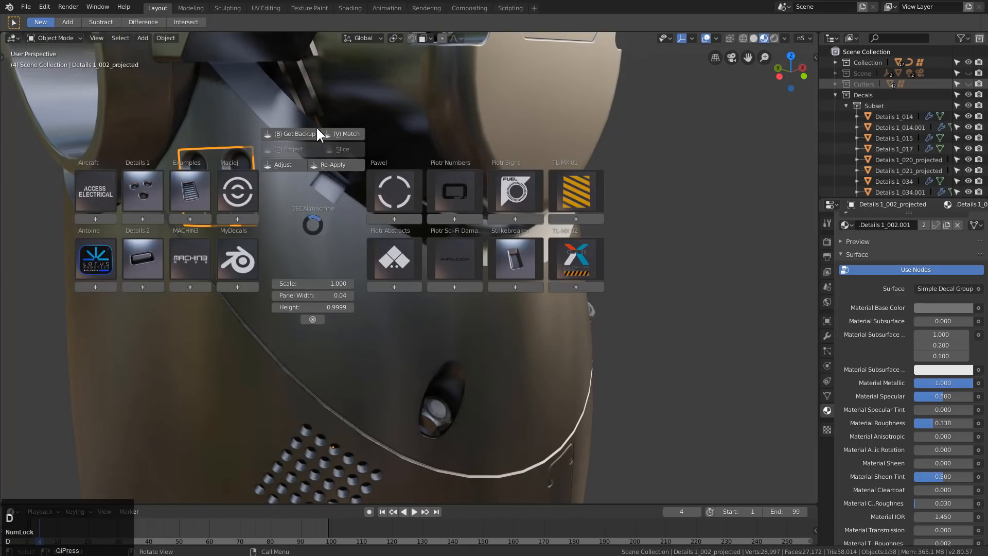
left_click(290, 166)
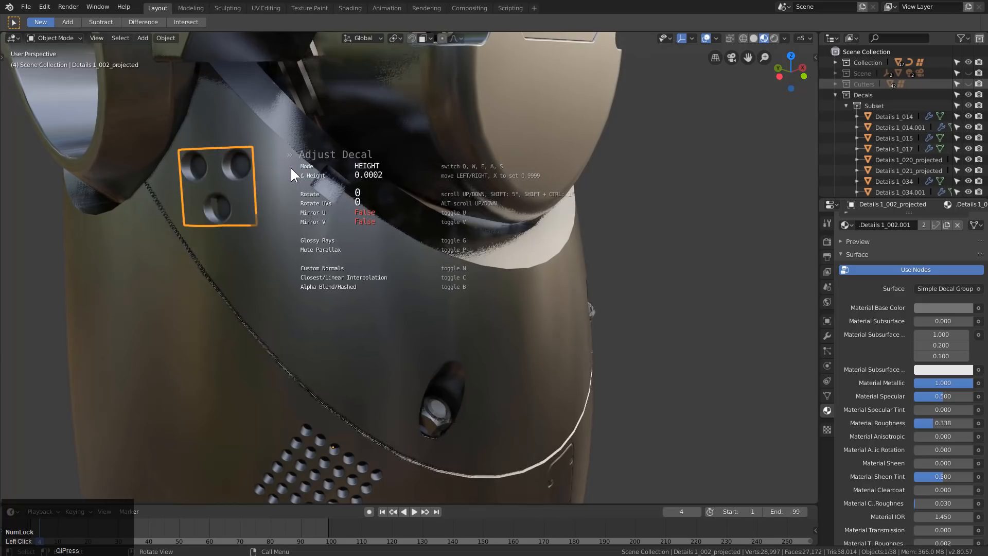
left_click(292, 168)
Mirror the projected three-hole decal across the shin body to its opposite side
scroll(453, 289, "down", 6)
middle_click_drag(551, 324, 483, 315)
left_click(408, 283, "shift")
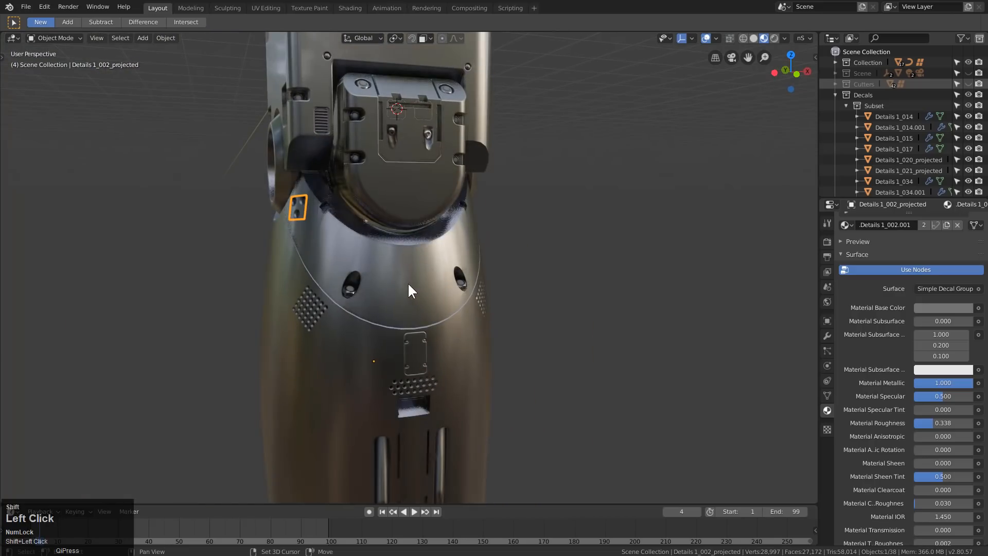
key("alt+x")
left_click(278, 369)
key("alt+a")
Add a Bevel modifier with 3 segments and width 0.007 to the slotted insert between the two vertical rods on the shin
middle_click_drag(392, 288, 432, 339)
scroll(385, 329, "down", 2)
scroll(385, 330, "down", 2)
scroll(425, 286, "up", 3)
scroll(425, 286, "up", 4)
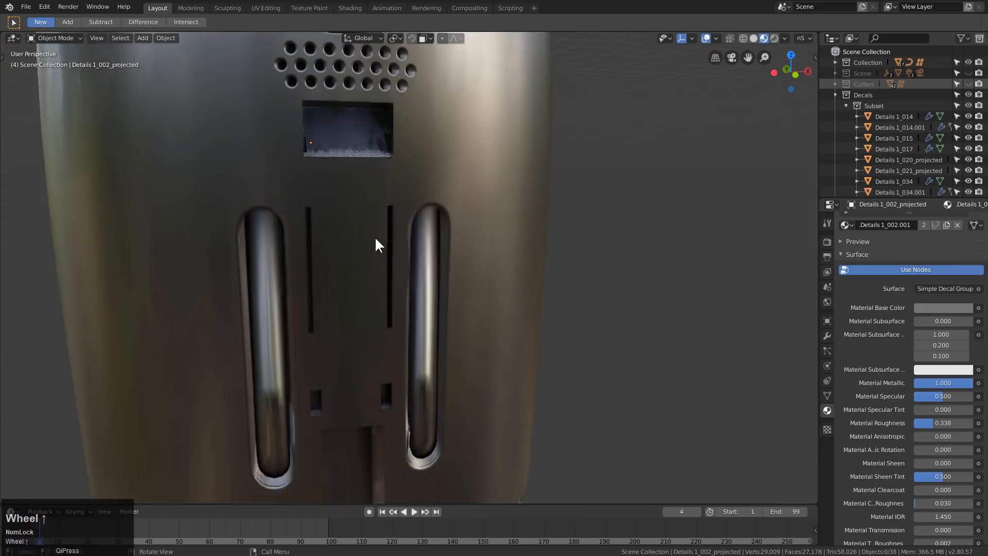
left_click(386, 231)
key("q")
mouse_move(467, 225)
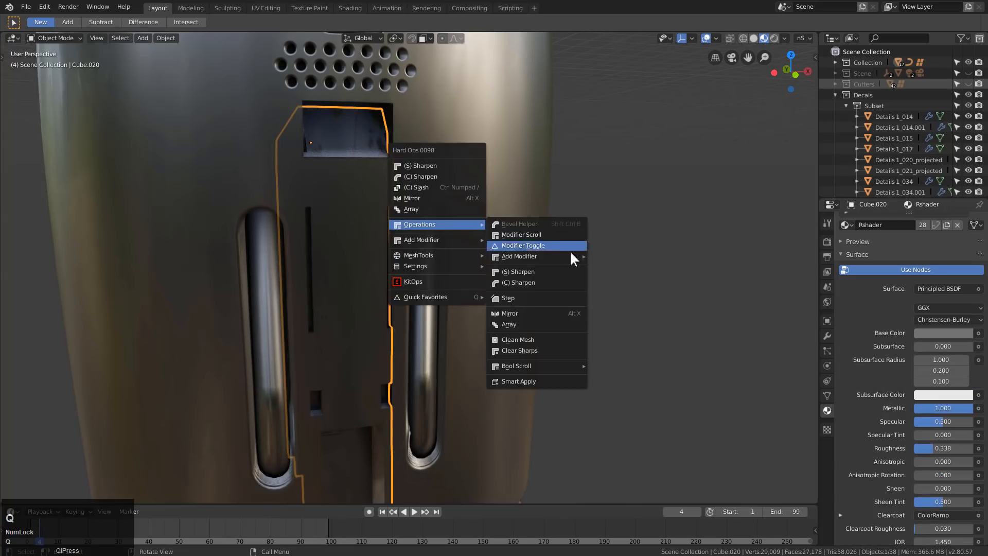
mouse_move(582, 256)
left_click(621, 257)
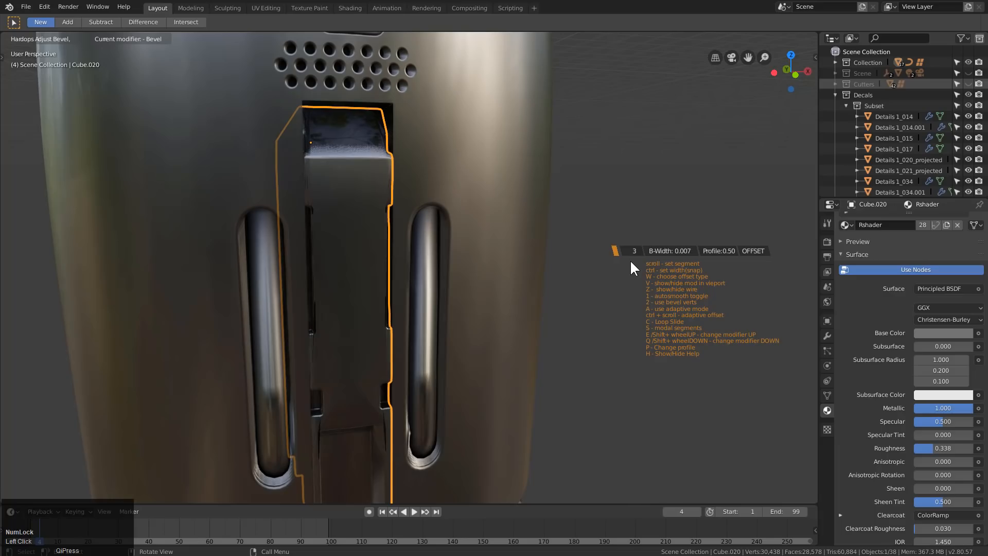
left_click(631, 262)
Add a Weighted Normal modifier to the beveled shin insert and save the file
middle_click_drag(606, 268, 523, 241)
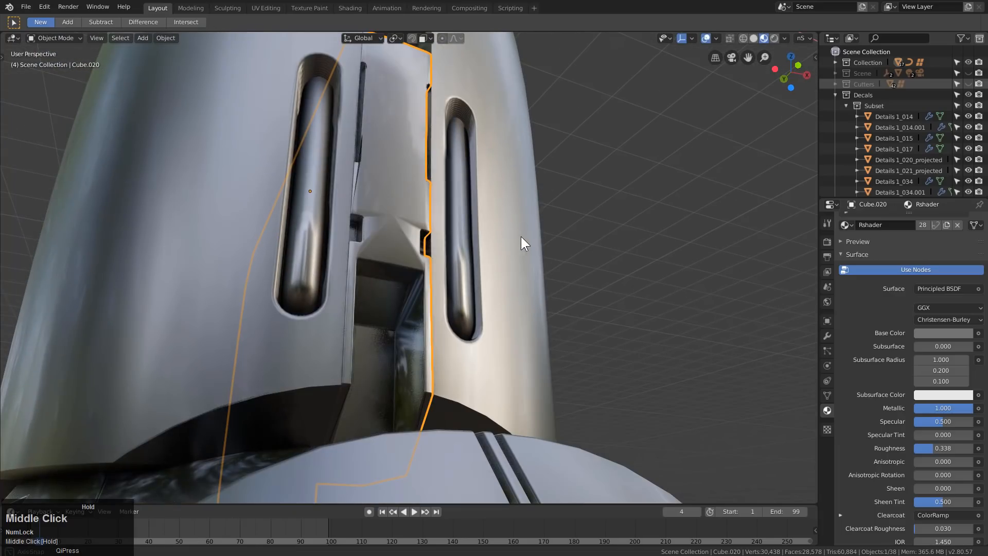
key("q")
mouse_move(546, 251)
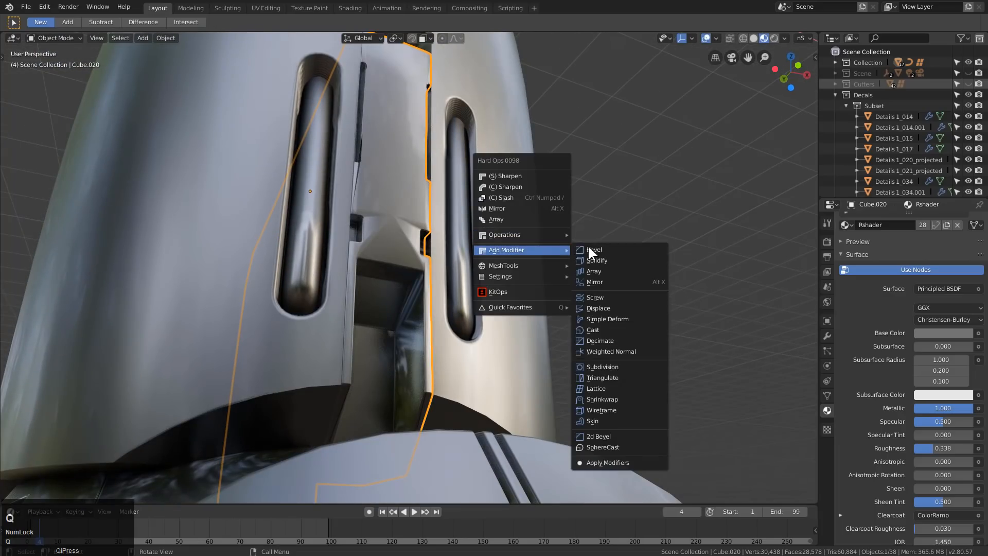
left_click(620, 349)
scroll(530, 253, "down", 5)
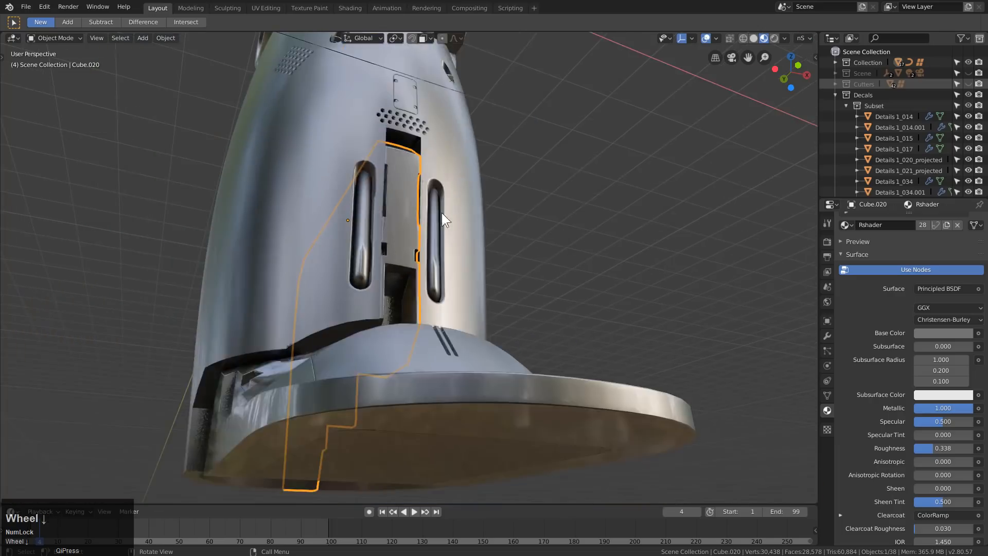
middle_click_drag(442, 212, 430, 306)
key("alt+a")
scroll(427, 252, "down", 3)
scroll(404, 295, "down", 1)
key("ctrl+s")
scroll(430, 305, "down", 2)
middle_click_drag(423, 244, 431, 264)
key("d")
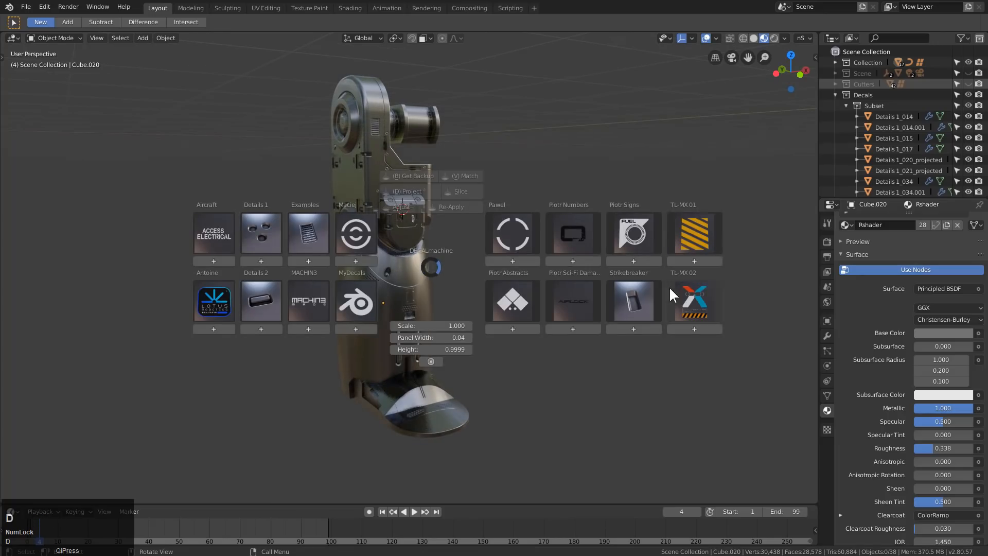
left_click(685, 292)
key("Escape")
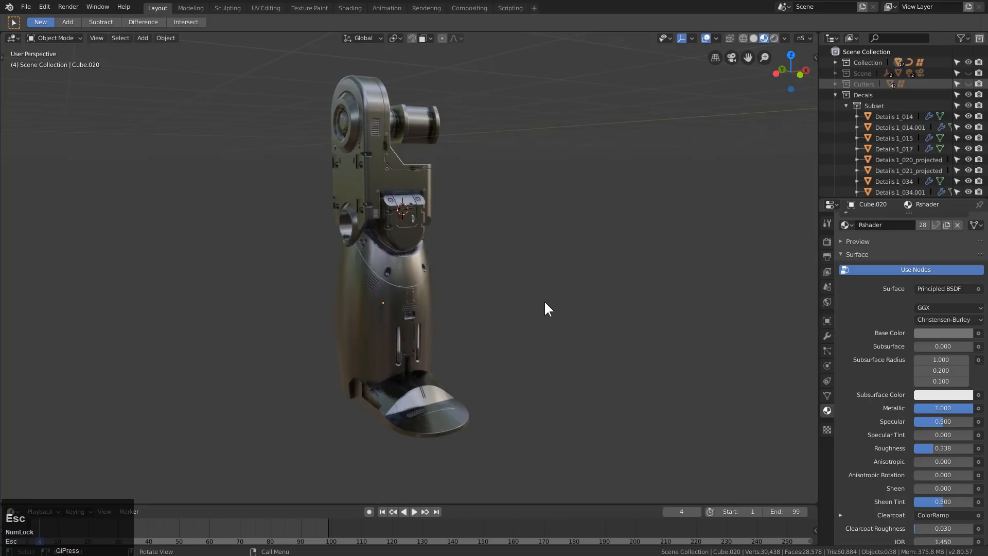
Insert the cube logo decal from the Pawel decal library
key("d")
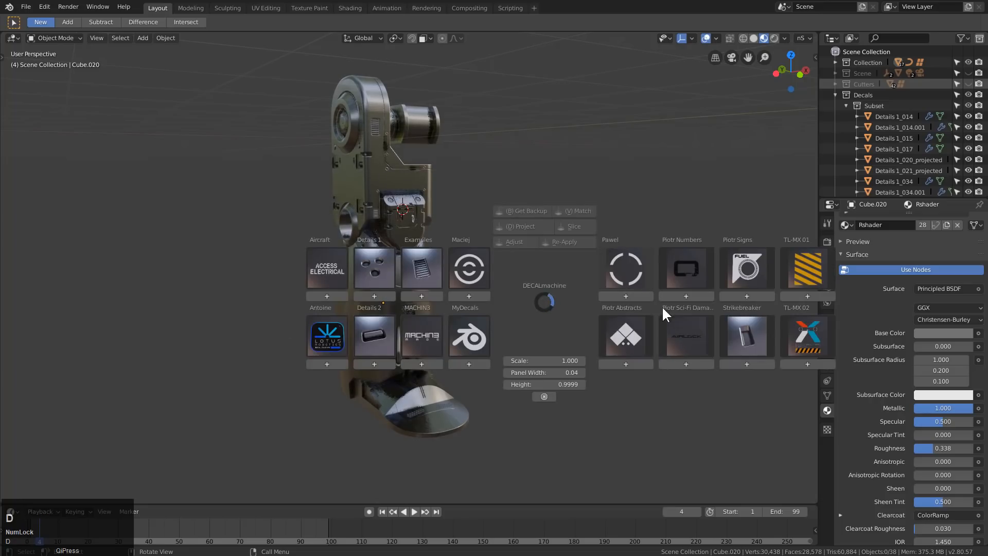
left_click(675, 317)
left_click(629, 271)
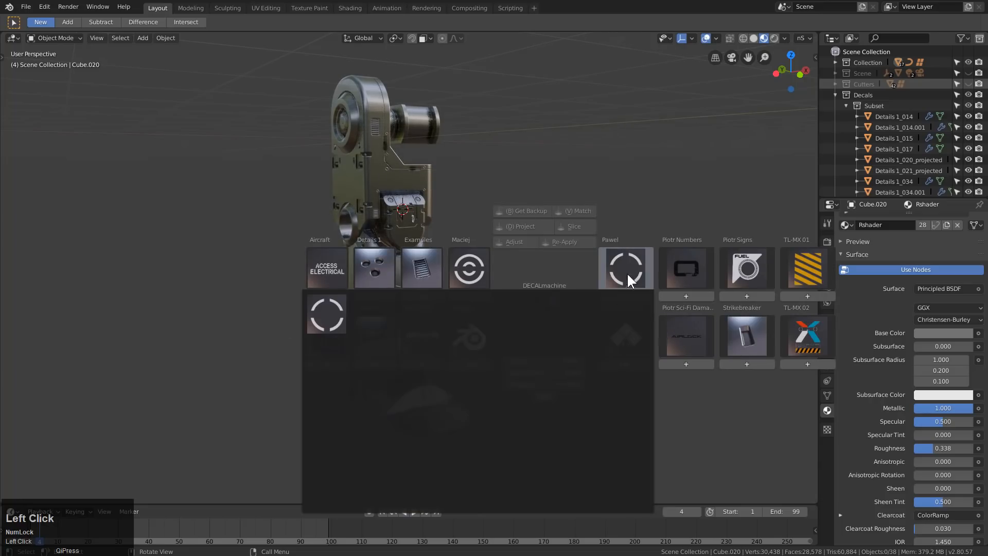
scroll(398, 319, "up", 1)
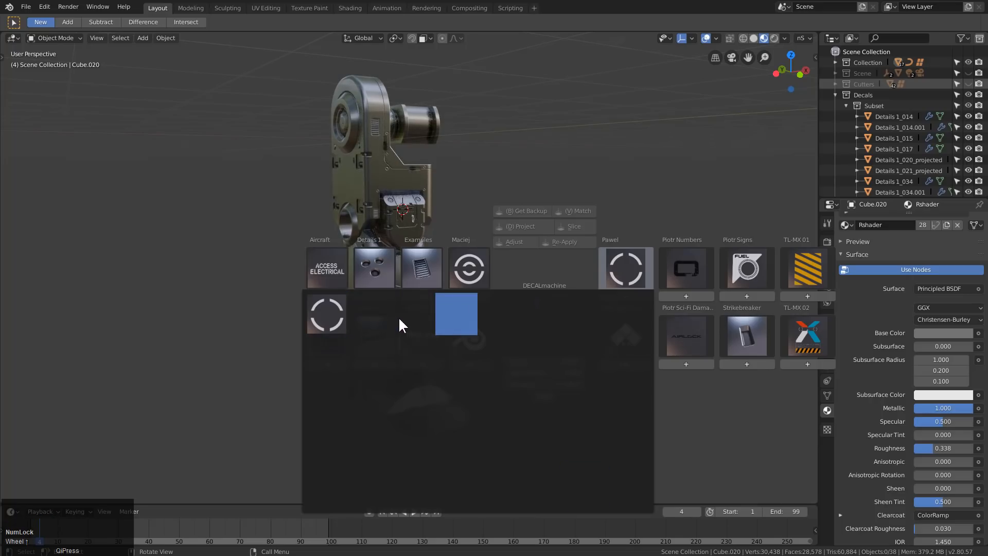
left_click(383, 310)
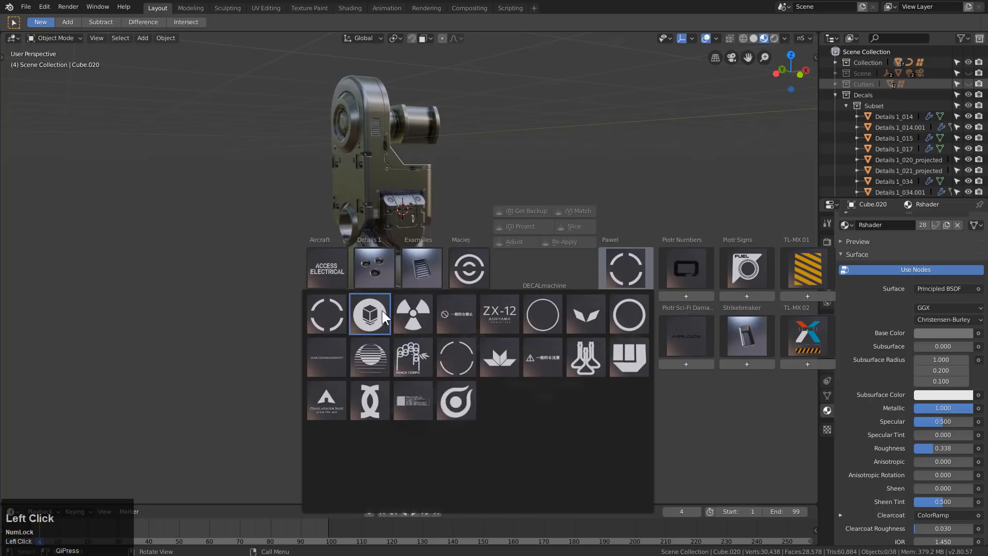
Move the cube logo decal onto the upper shin surface between the two bolt recesses
scroll(581, 316, "down", 4)
scroll(694, 364, "down", 2)
key("g")
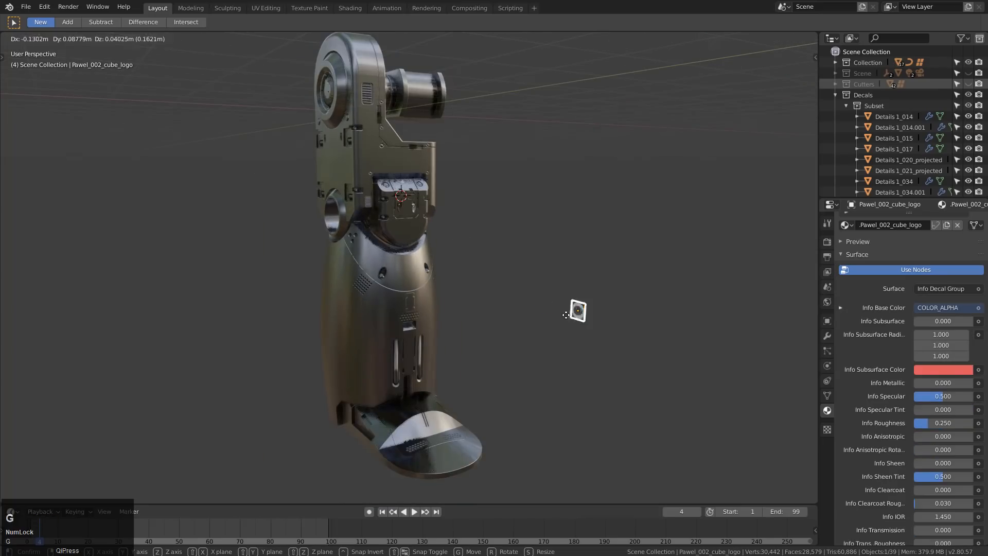
left_click(484, 295)
scroll(369, 287, "up", 4)
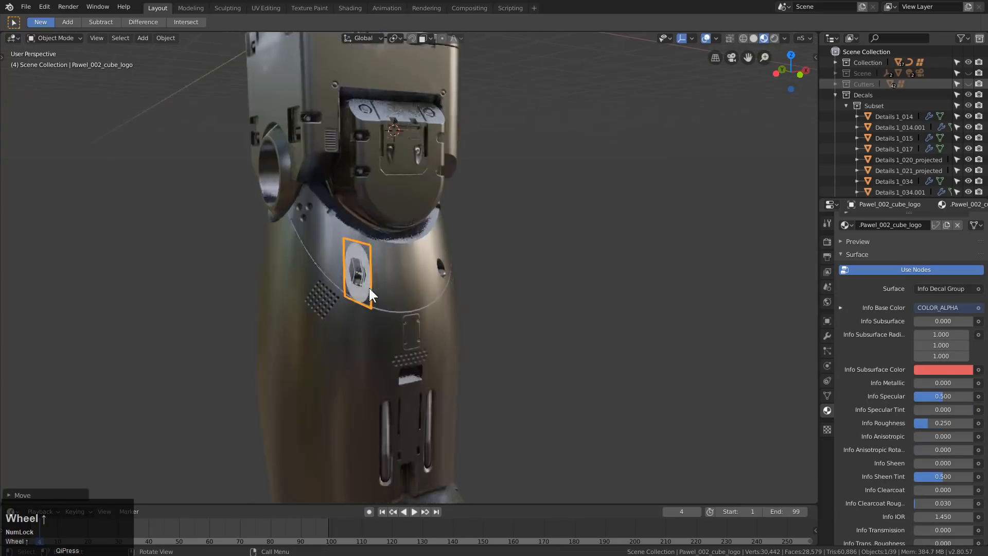
key("g")
left_click(421, 275)
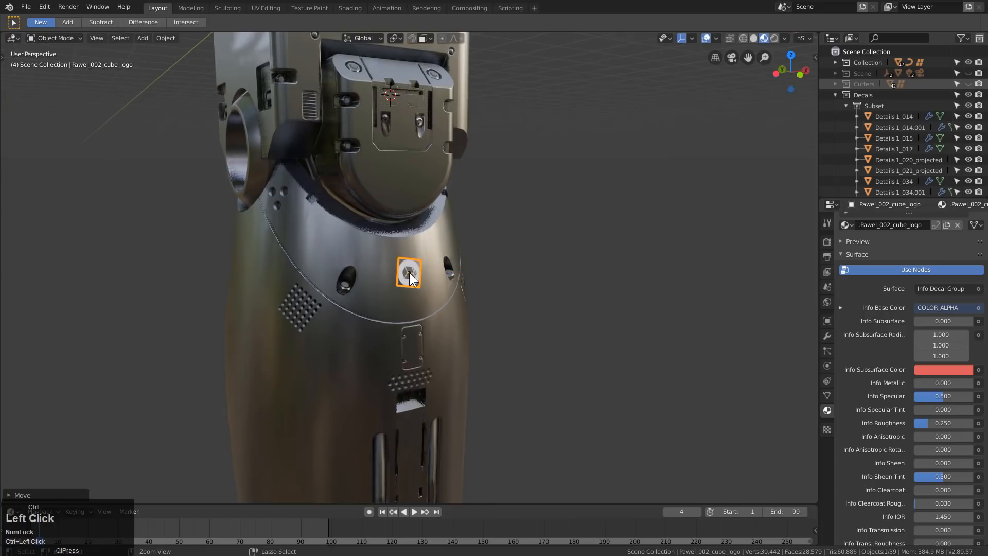
Rotate the cube logo decal upright by about 78 degrees and snap it slightly lower on the shin surface
scroll(412, 280, "up", 5)
scroll(428, 280, "down", 3)
middle_click_drag(432, 274, 418, 256)
key("r")
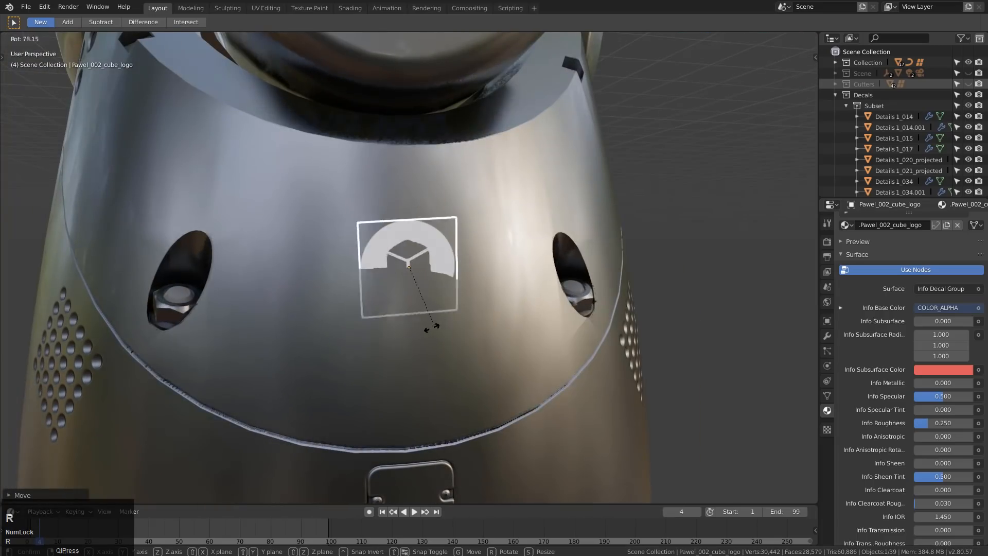
left_click(427, 328)
key("g")
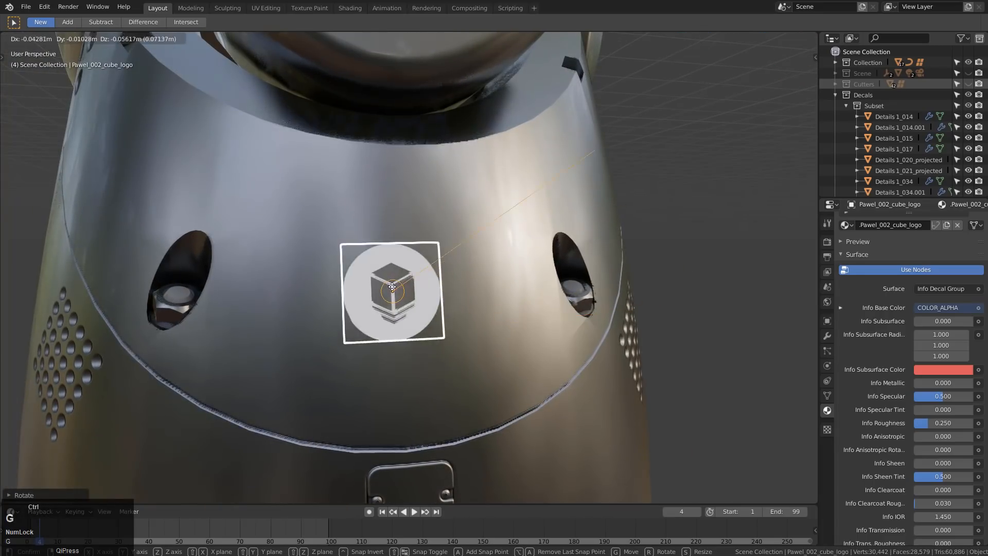
left_click(431, 308)
Enlarge the cube logo decal to fill most of the shin's upper plate and straighten its rotation
key("s")
left_click(501, 379)
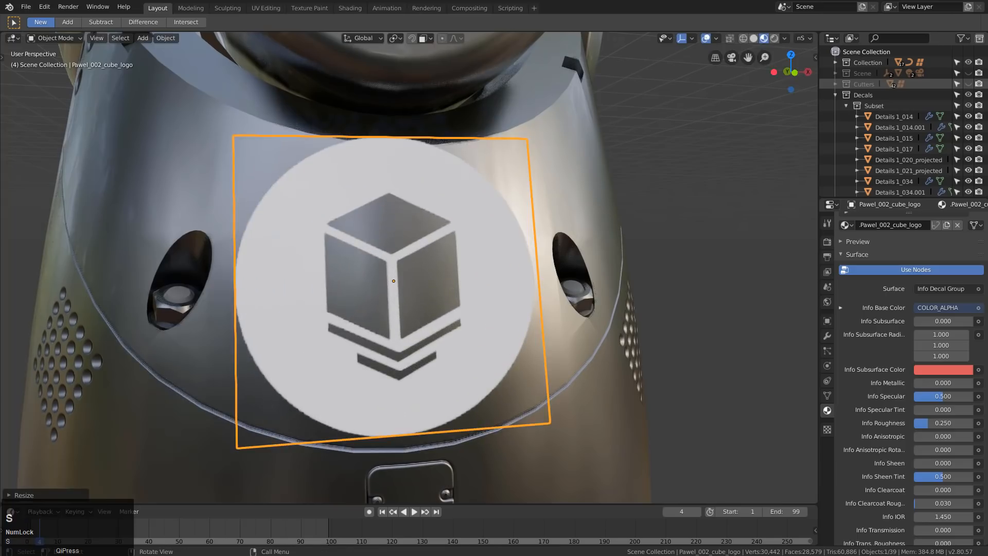
key("r")
left_click(474, 320)
Snap the enlarged logo decal to the middle of the plate between the bolt recesses and fine-tune its scale
key("g")
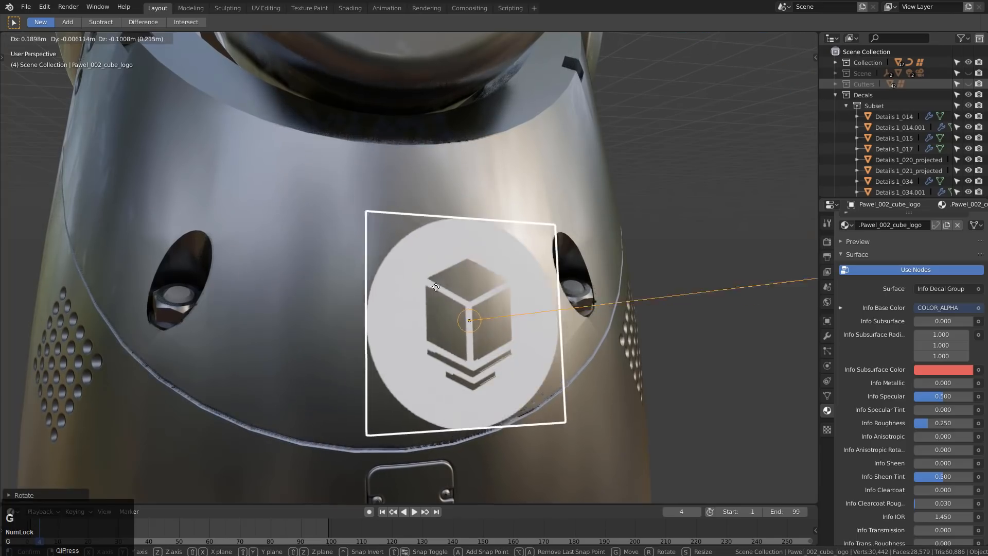
left_click(471, 309)
key("r")
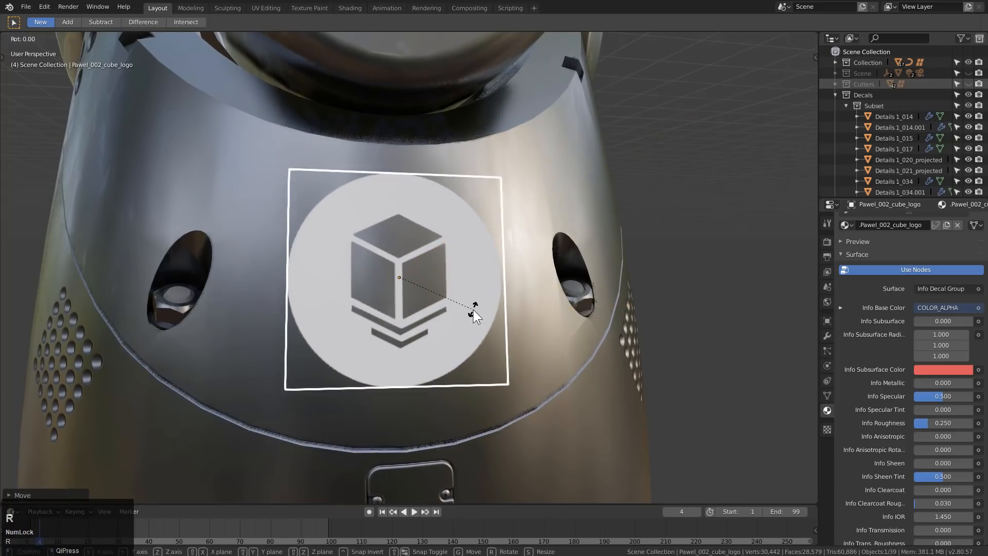
key("s")
left_click(471, 309)
Project the cube logo decal onto the curved shin body and clear the selection
scroll(396, 281, "down", 2)
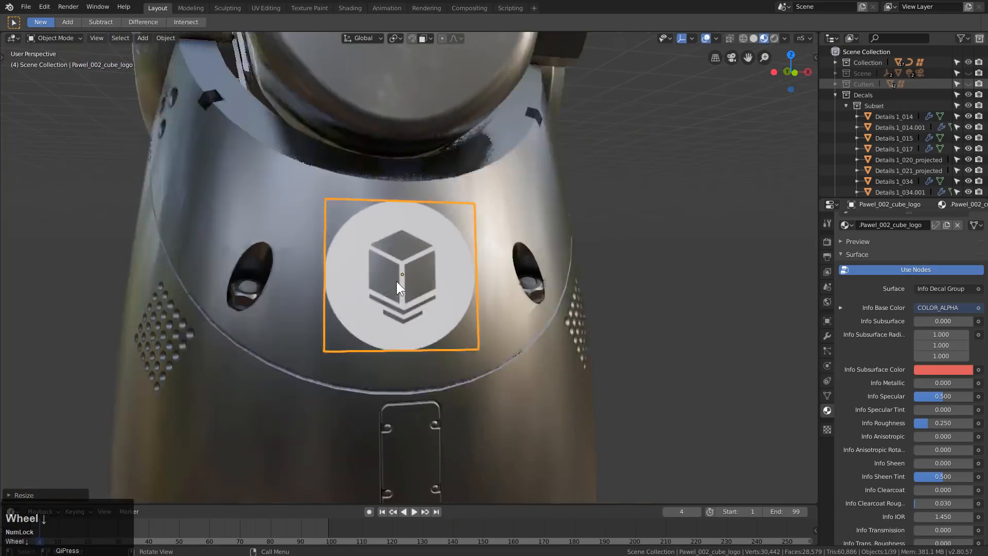
scroll(396, 281, "down", 3)
middle_click(390, 306)
left_click(350, 357, "shift")
key("d")
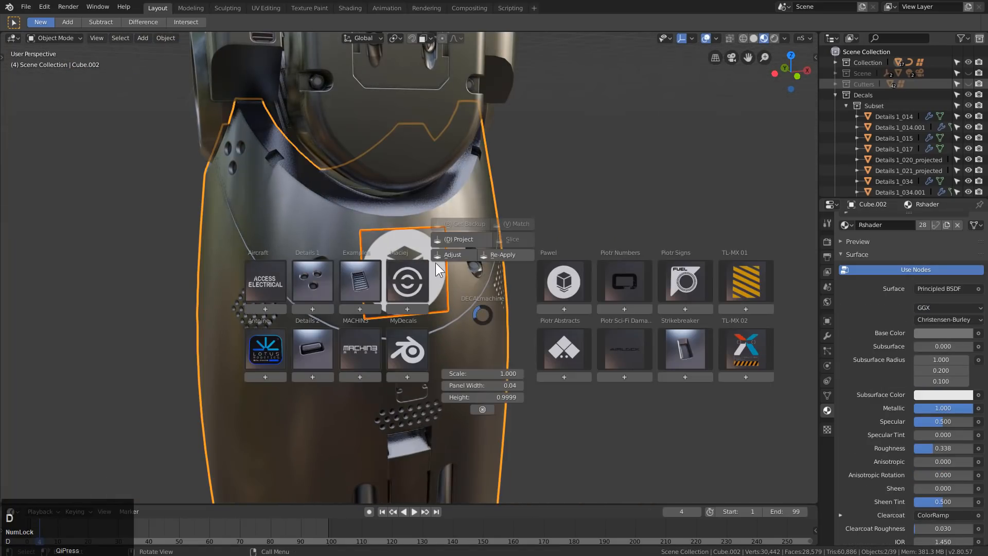
left_click(453, 239)
middle_click_drag(433, 282, 432, 305)
key("alt+a")
Insert the Caution Moving Parts decal from the Aircraft library and move it to the side of the thigh
scroll(402, 311, "down", 6)
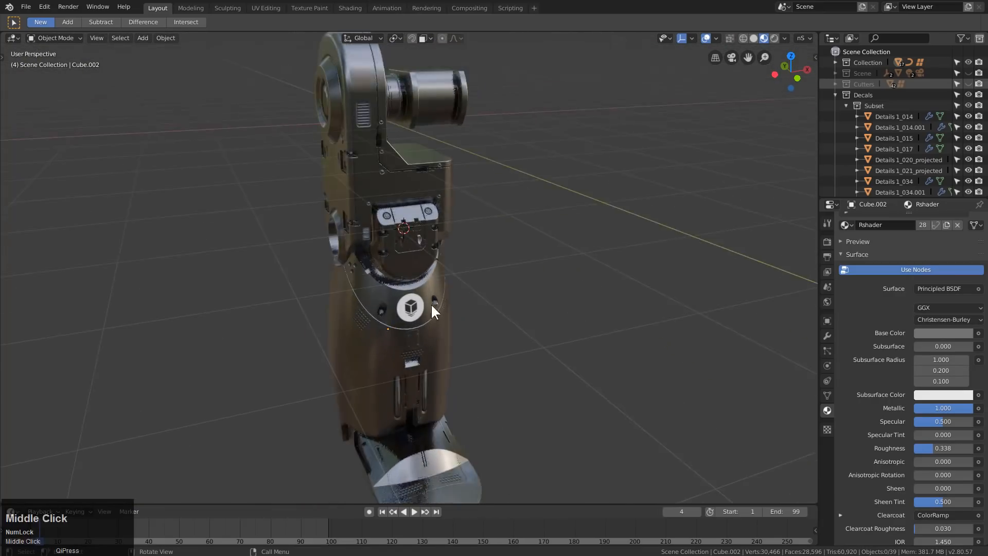
scroll(438, 293, "up", 2)
key("d")
left_click(328, 313)
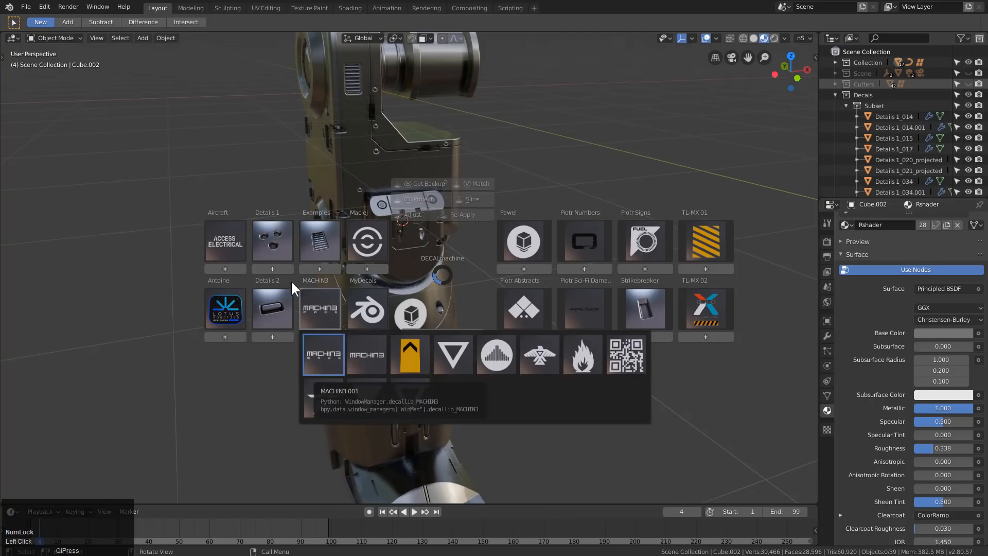
left_click(231, 230)
left_click(224, 238)
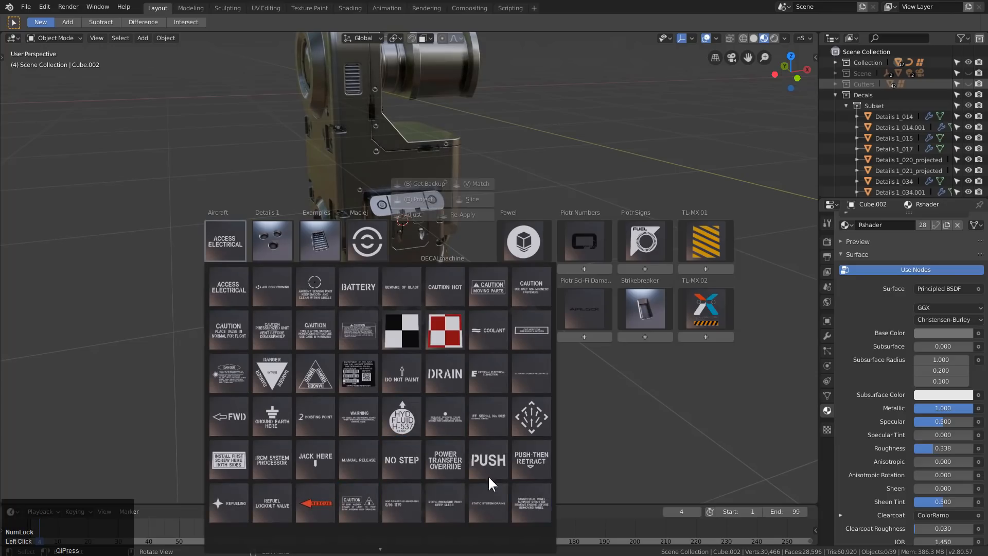
left_click(488, 286)
key("g")
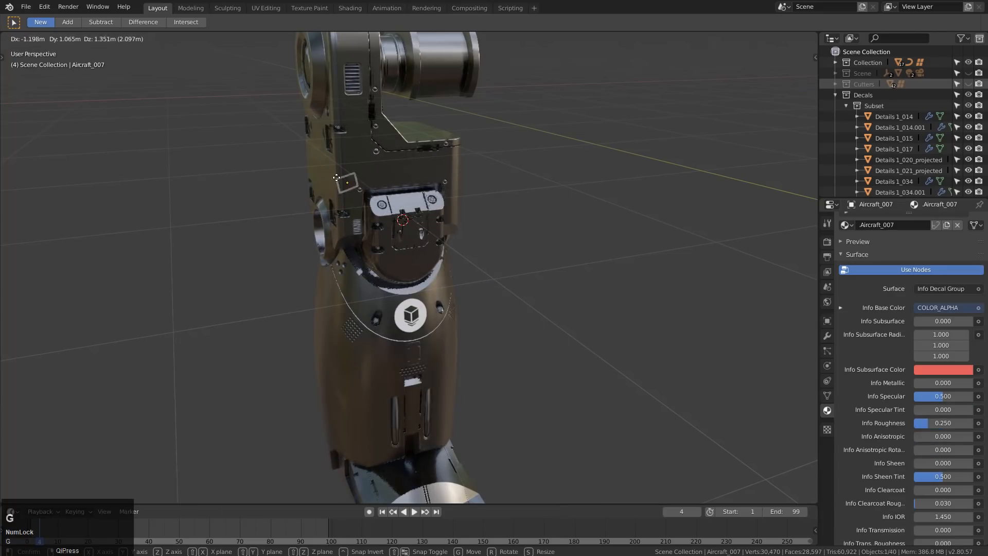
left_click(337, 178)
Snap the caution decal onto the flat side plate above the knee ring and clear its rotation
middle_click_drag(330, 186, 394, 172)
key("g")
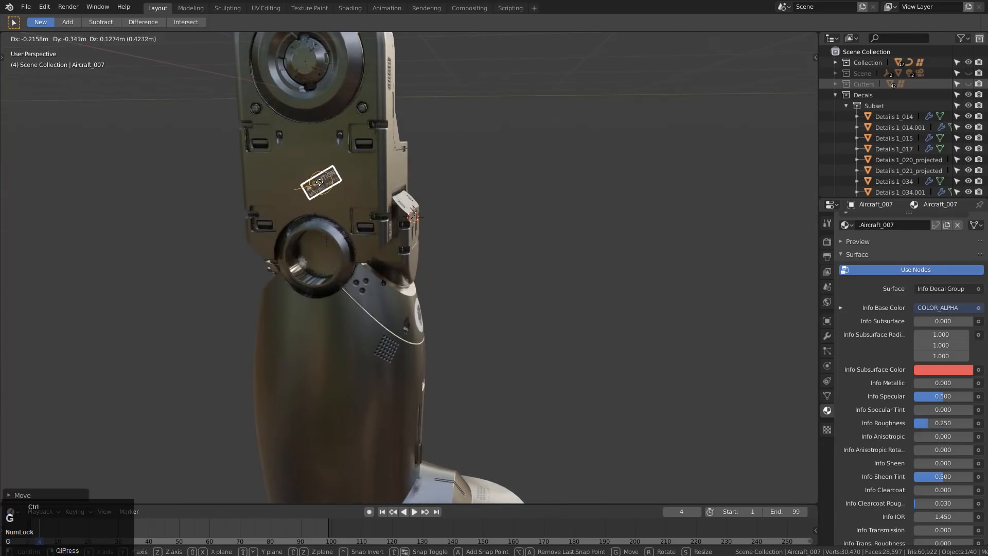
left_click(320, 181)
key("alt+r")
key("g")
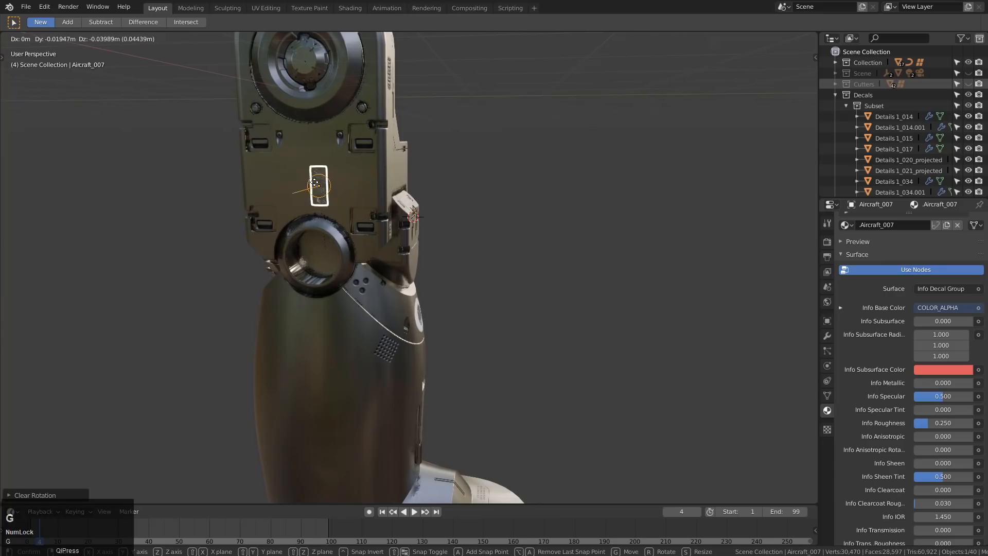
left_click(315, 183)
Rotate the caution decal 90 degrees in the left orthographic view so its text reads horizontally
key("ctrl+KP_1")
key("ctrl+KP_3")
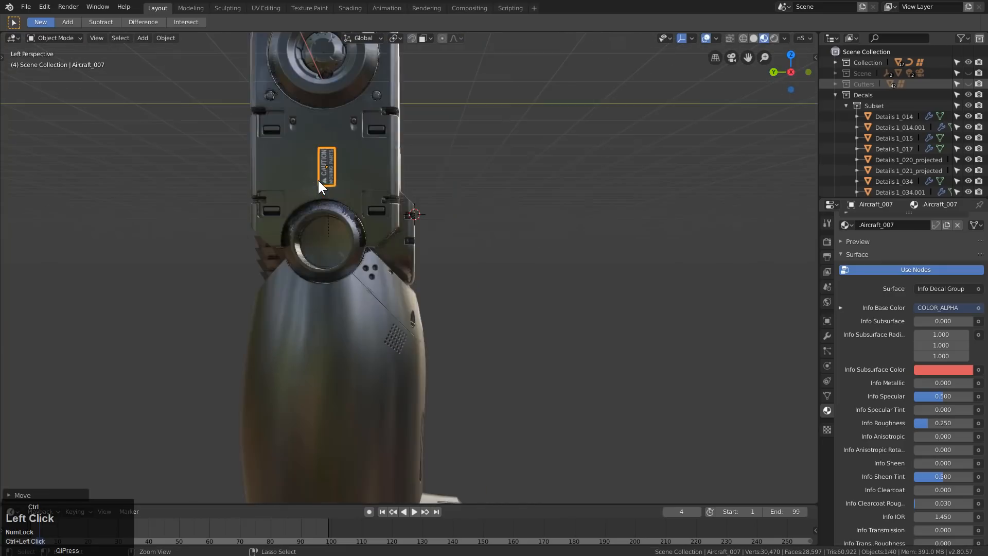
key("KP_5")
type("r90")
key("Return")
scroll(359, 222, "up", 4)
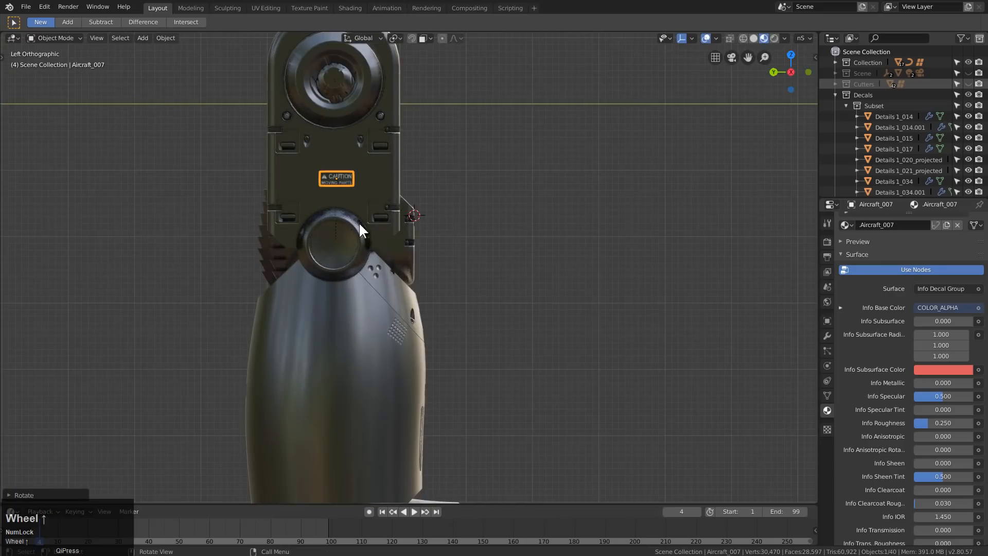
Enlarge the caution decal, lower it to just above the round knee joint, and clear the selection
key("s")
left_click(405, 187)
key("s")
left_click(311, 111)
key("g")
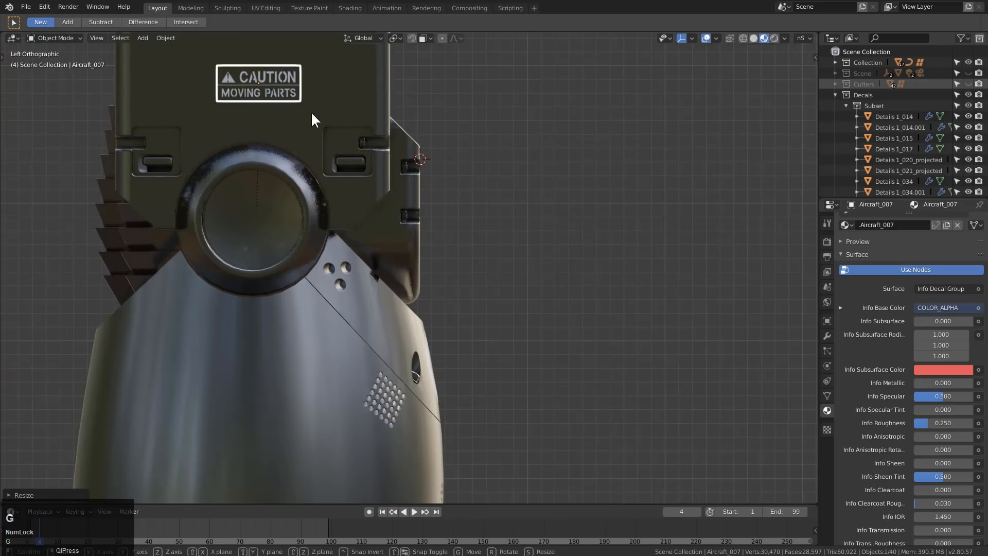
key("z")
left_click(310, 137)
key("g")
left_click(308, 143)
scroll(497, 249, "down", 3)
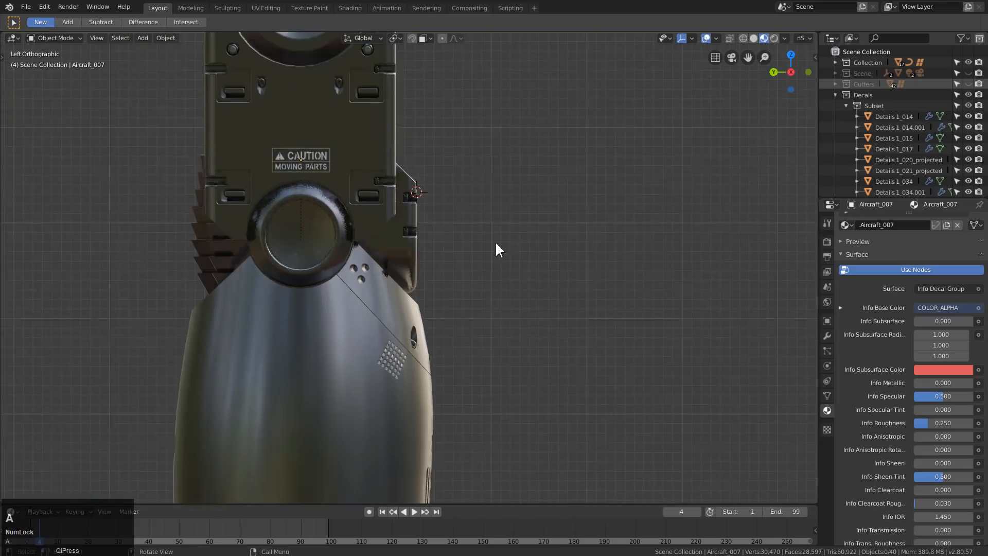
Insert the orange-and-black checkered stripe decal from the TL-MX 01 library in front of the shin
middle_click_drag(496, 249, 426, 316)
key("d")
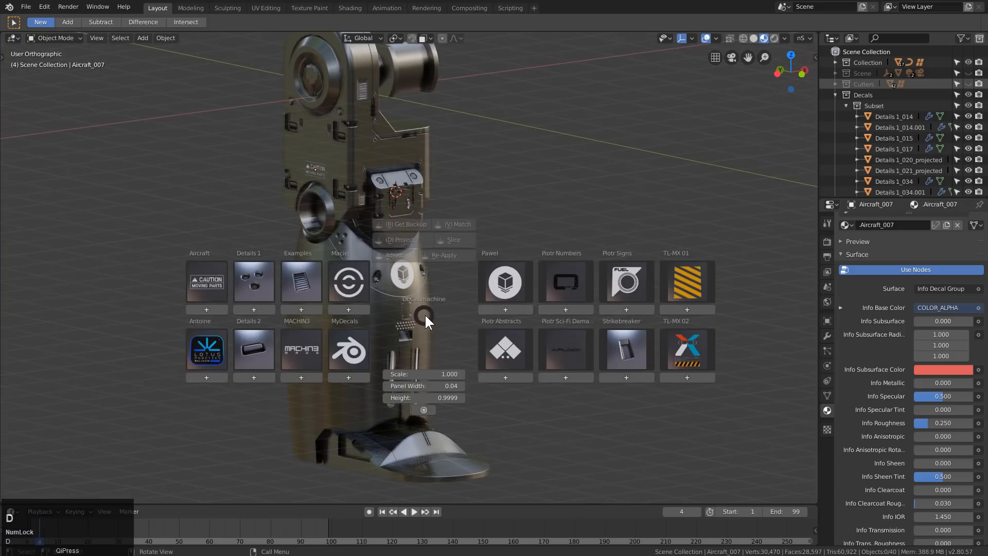
left_click(688, 275)
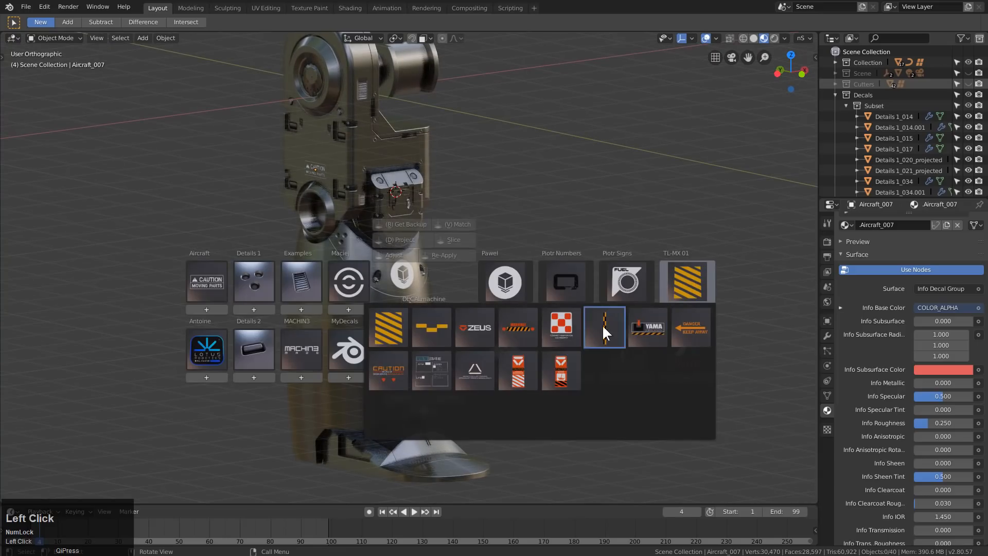
left_click(603, 325)
middle_click_drag(452, 311, 419, 314)
scroll(421, 312, "up", 4)
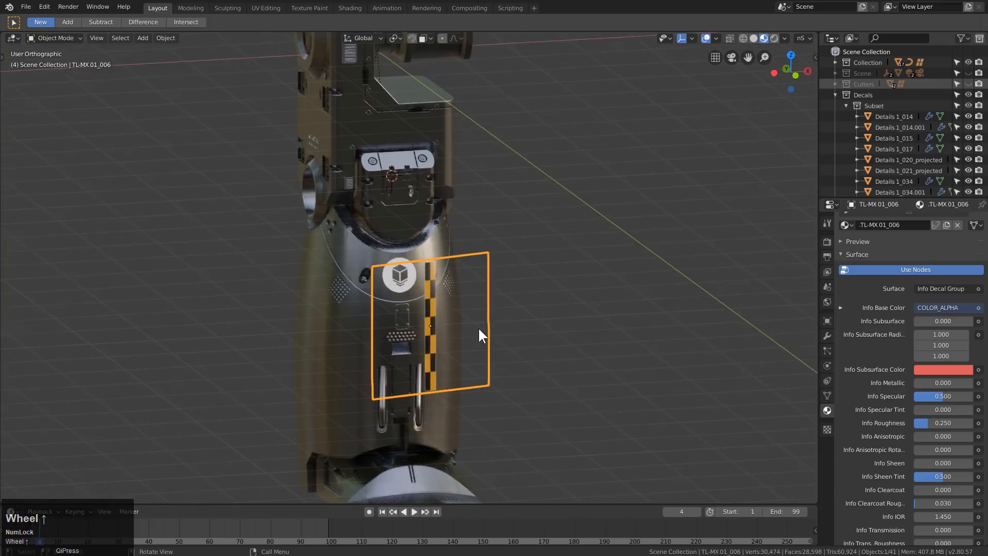
key("KP_1")
scroll(496, 360, "up", 3)
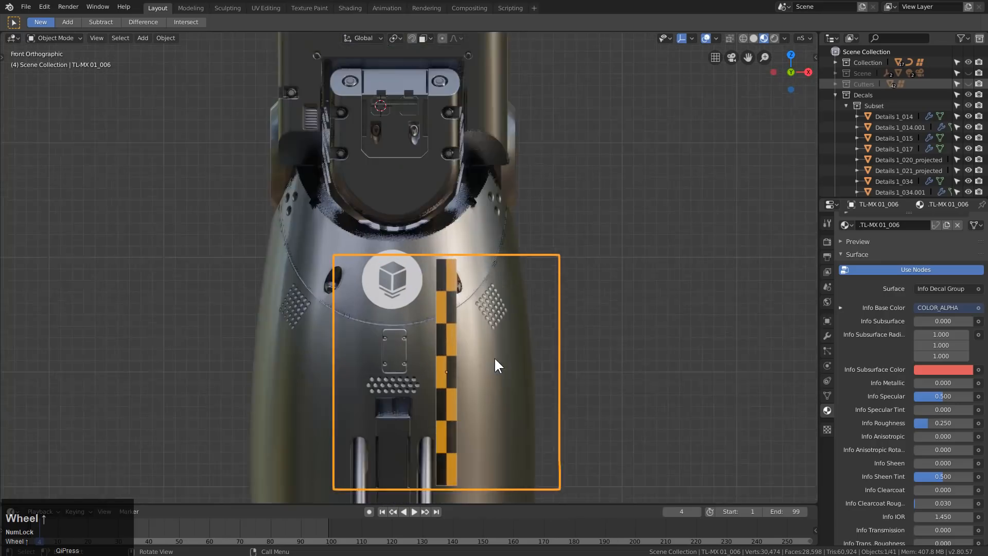
Shrink the checkered stripe decal and move it up so it runs down the centre of the knee cover
scroll(513, 408, "down", 2)
middle_click_drag(509, 405, 511, 452, "shift")
key("s")
left_click(540, 445)
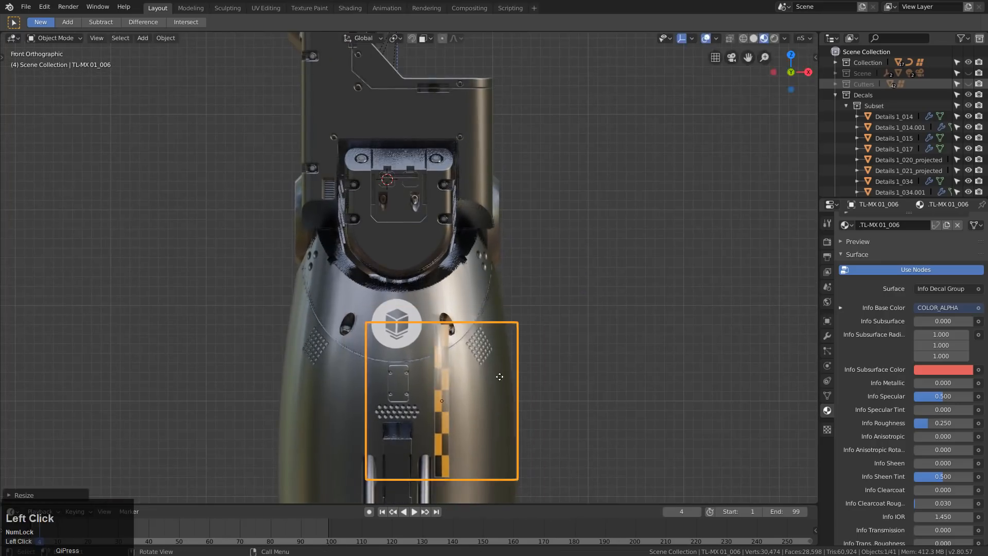
key("g")
key("z")
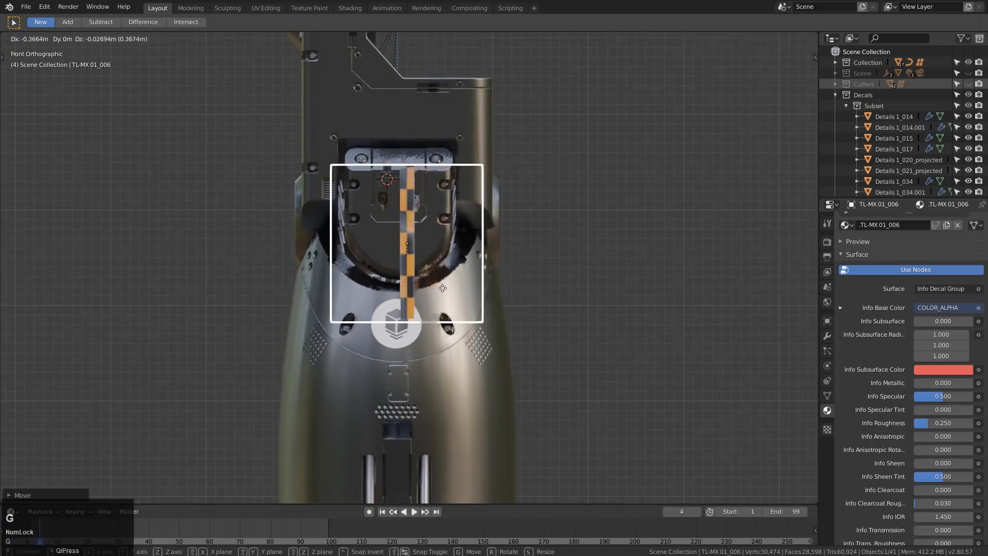
left_click(437, 286)
scroll(411, 259, "up", 3)
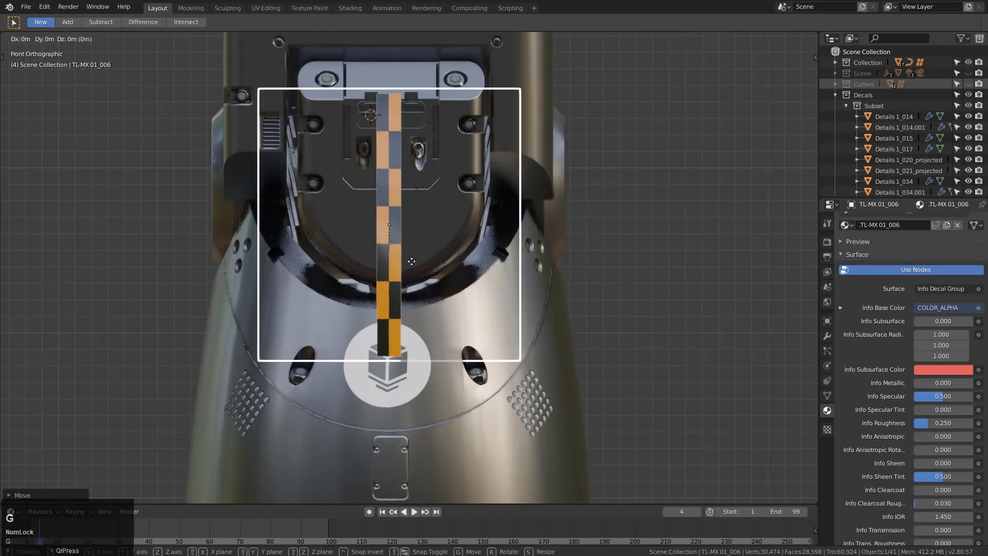
middle_click_drag(430, 234, 399, 261)
scroll(399, 260, "down", 1)
left_click(394, 293)
middle_click_drag(396, 297, 417, 269)
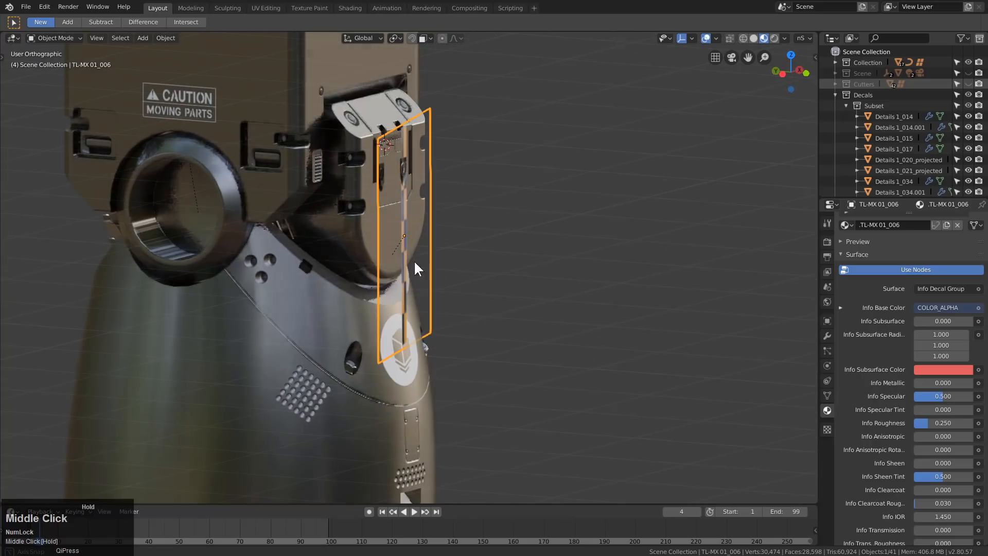
Try to project the checkered stripe onto the knee cover, undo the projection, and clear the selection
left_click(351, 252, "shift")
middle_click_drag(352, 253, 416, 271)
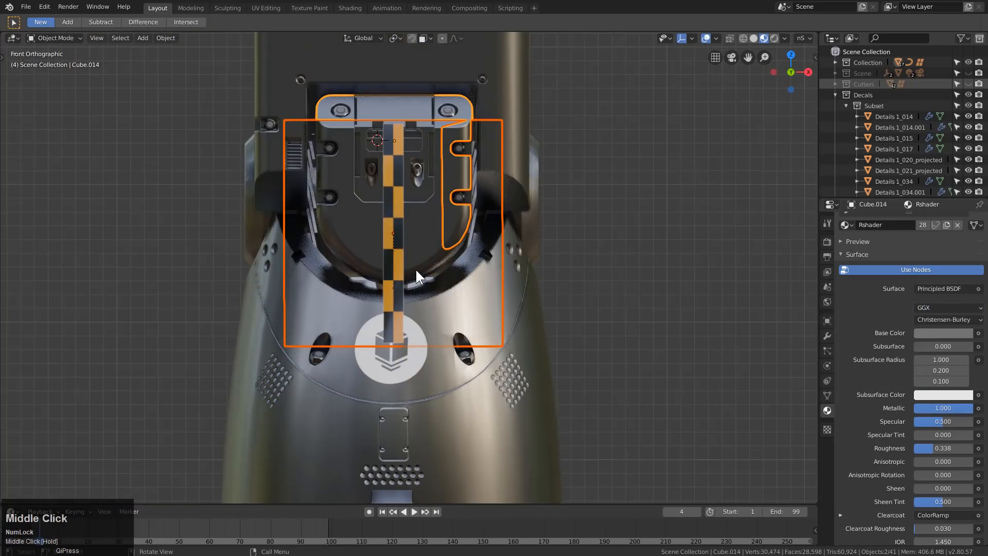
key("d")
left_click(386, 197)
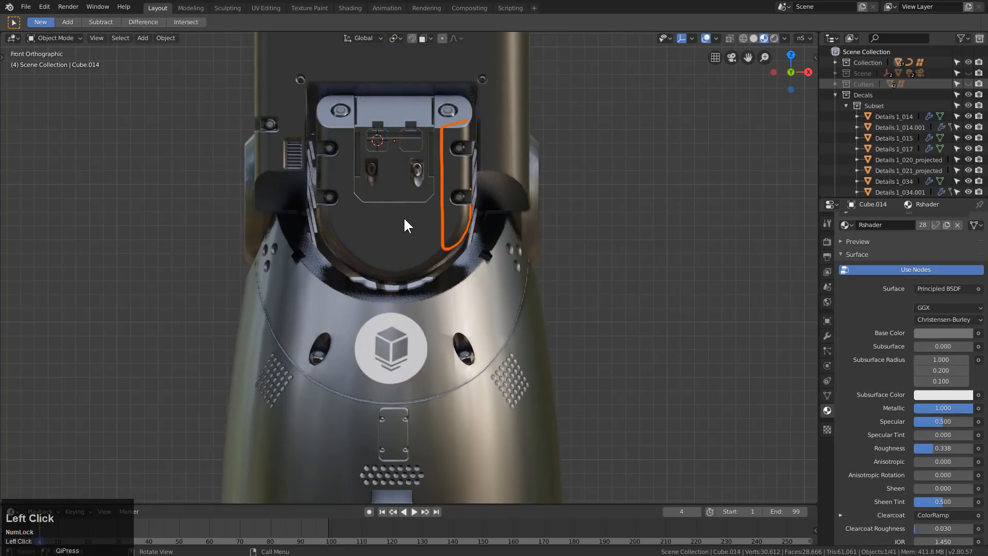
key("ctrl+z")
key("alt+a")
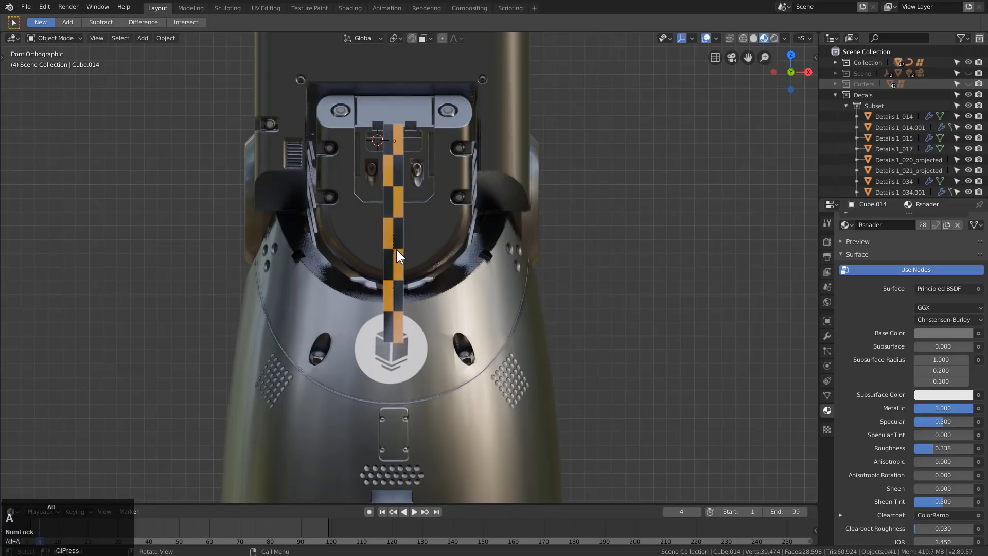
Snap the checkered stripe decal onto the knee cover's surface, slightly lower along its centre line
left_click(396, 249)
key("g")
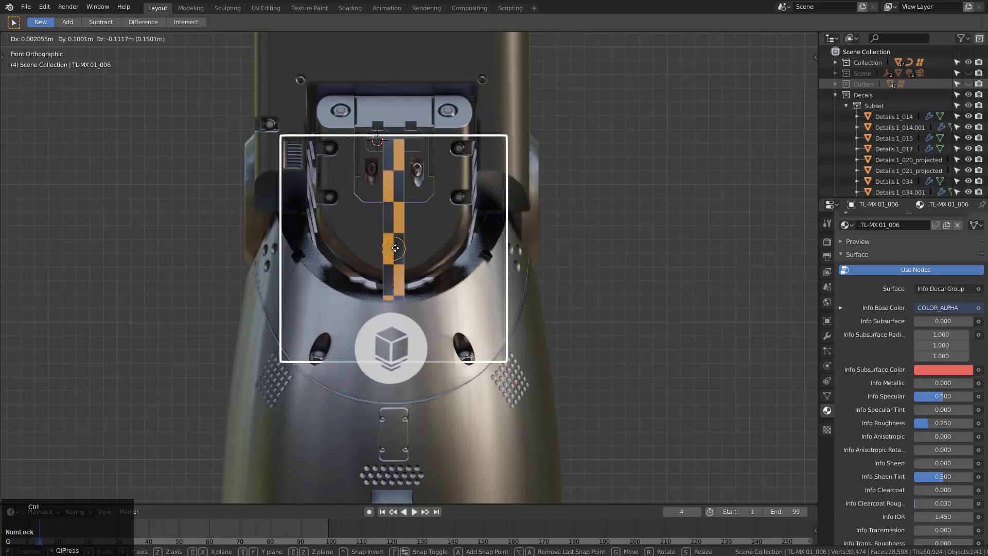
left_click(395, 249)
Project the repositioned checkered stripe decal onto the knee cover
middle_click_drag(357, 240, 339, 227)
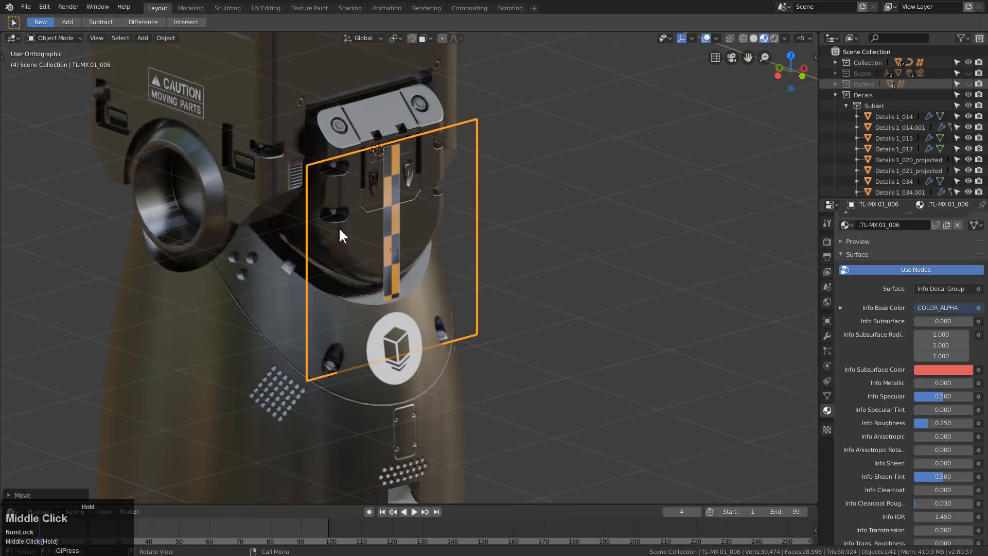
left_click(330, 141, "shift")
key("d")
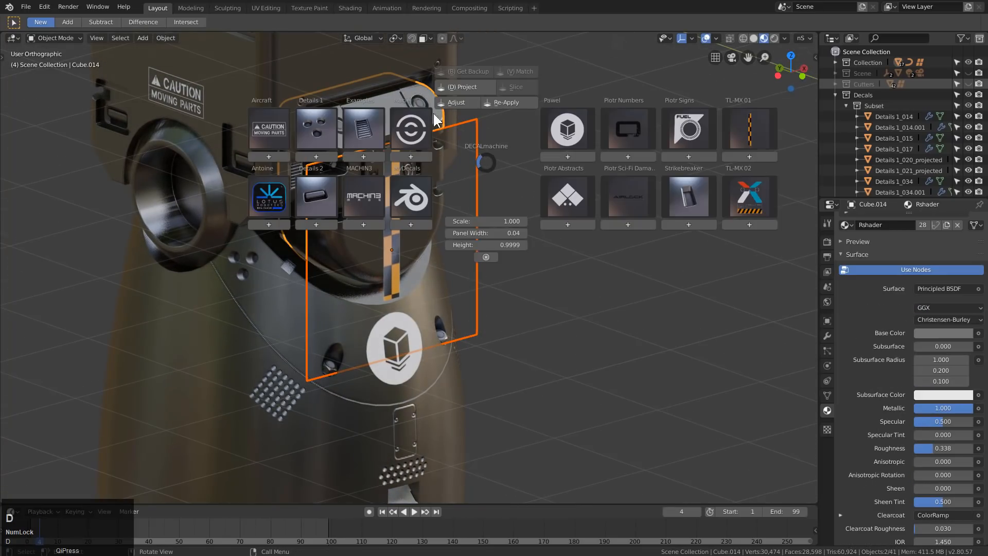
left_click(462, 86)
middle_click_drag(454, 200, 445, 322)
scroll(397, 263, "down", 2)
key("KP_0")
Insert the Details 1_032 latch decal and snap it below the seam on the thigh block's plain outer side
key("d")
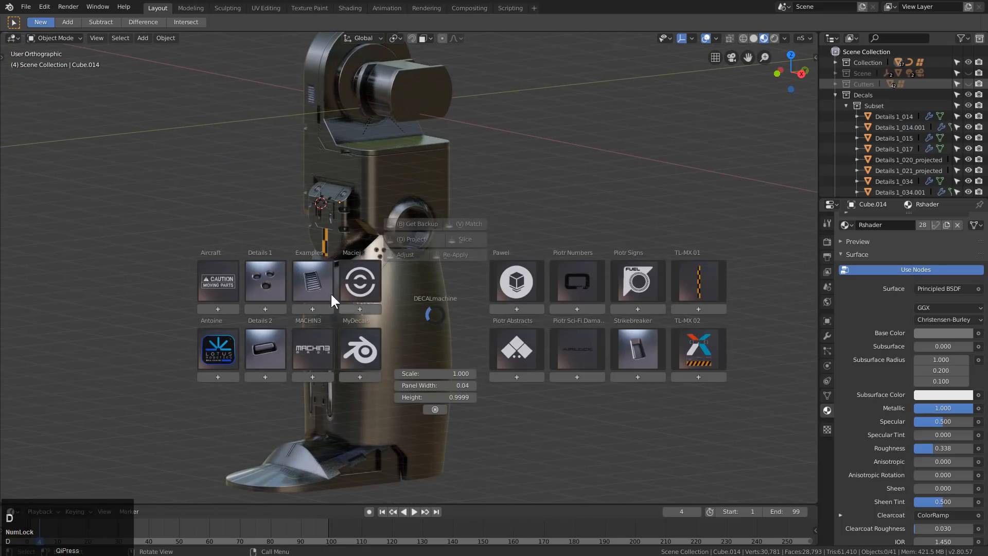
left_click(274, 285)
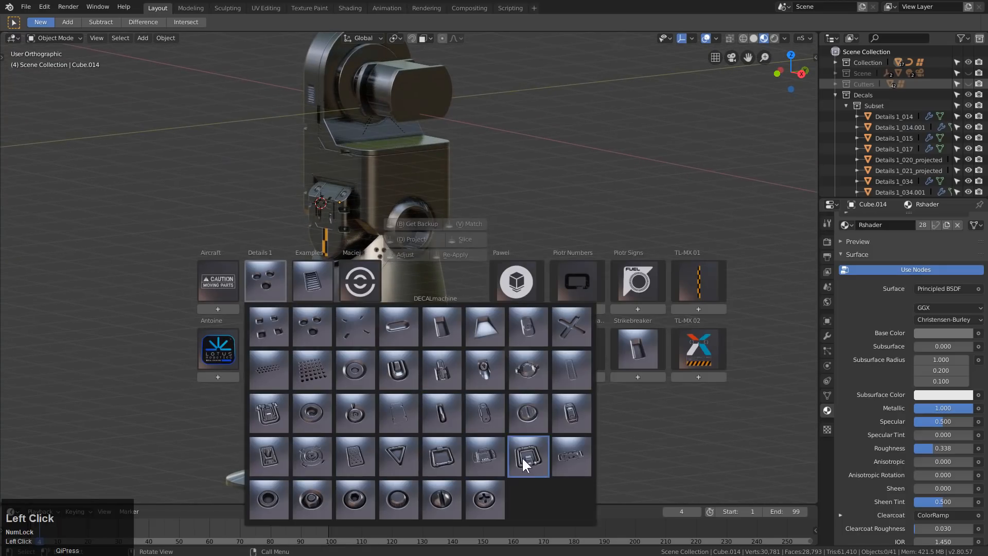
key("g")
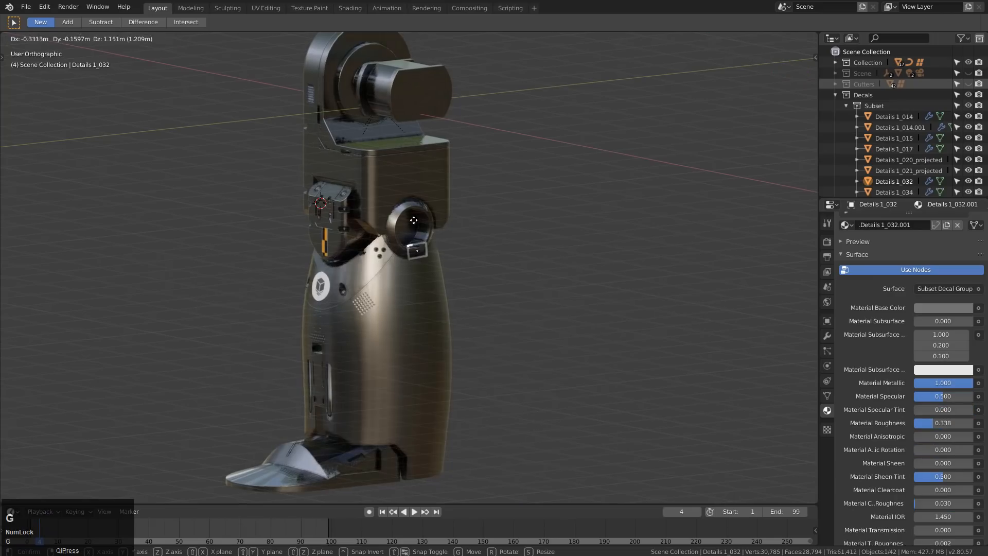
left_click(414, 160, "ctrl")
key("KP_Decimal")
scroll(472, 295, "down", 7)
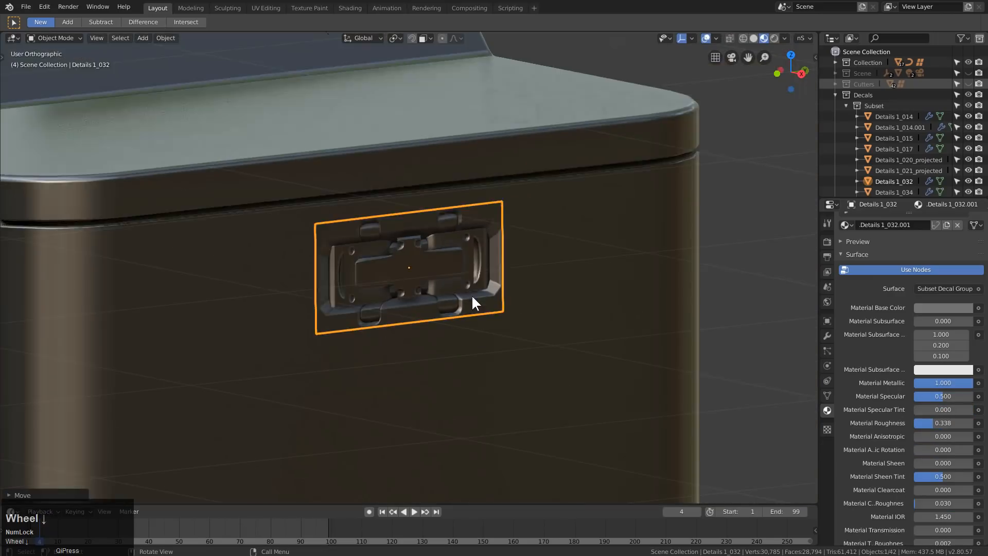
Enlarge the latch decal, rotate it 90 degrees to stand upright, and move it down over the round joint's upper rim
key("s")
left_click(497, 303)
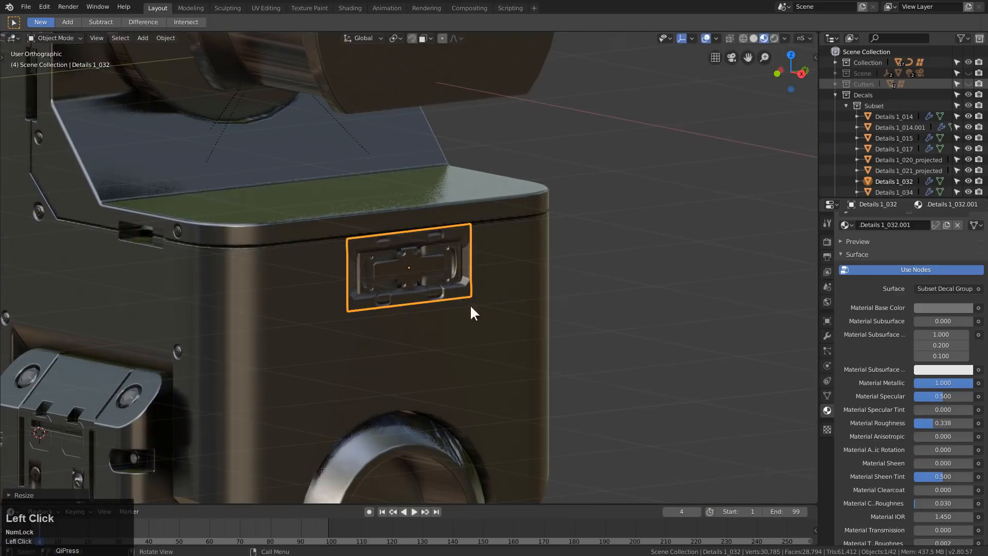
middle_click_drag(470, 304, 439, 259)
key("KP_1")
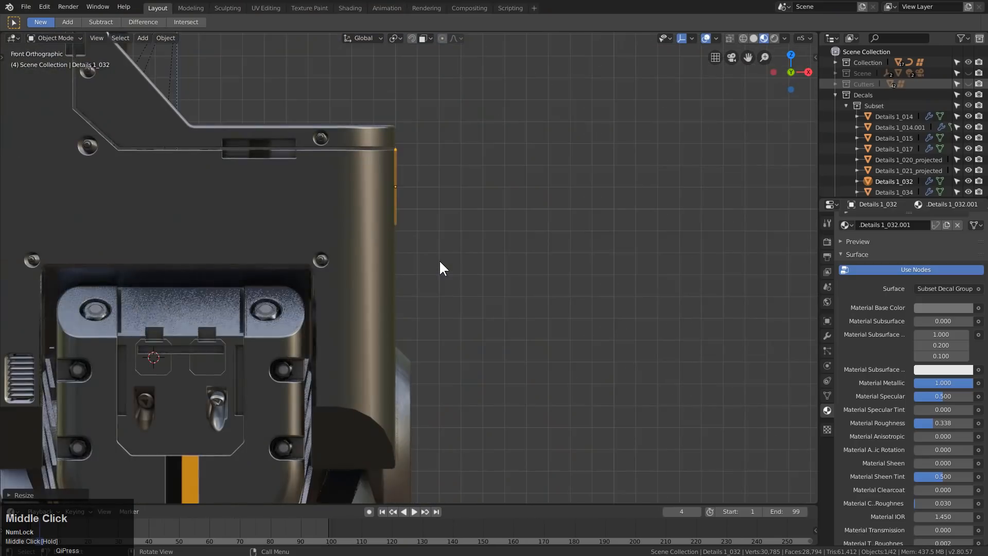
key("KP_3")
type("r90")
key("Return")
key("g")
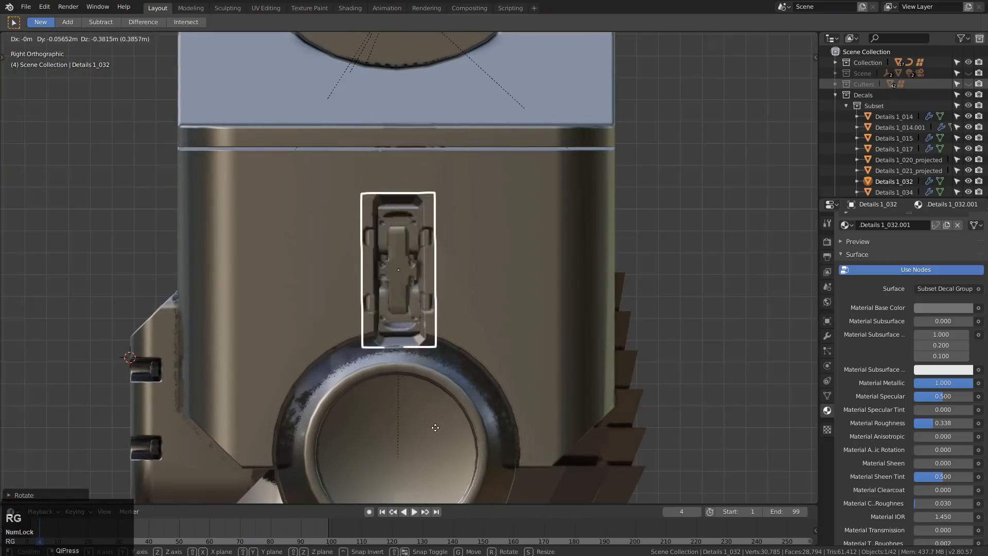
Project the upright latch decal onto the thigh block and clear the selection
left_click(443, 441, "shift")
key("d")
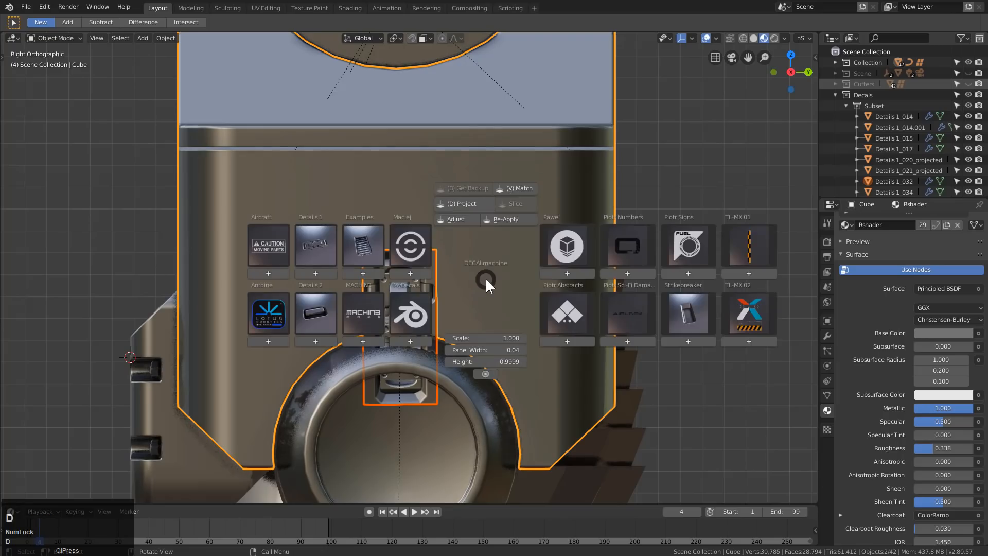
left_click(456, 202)
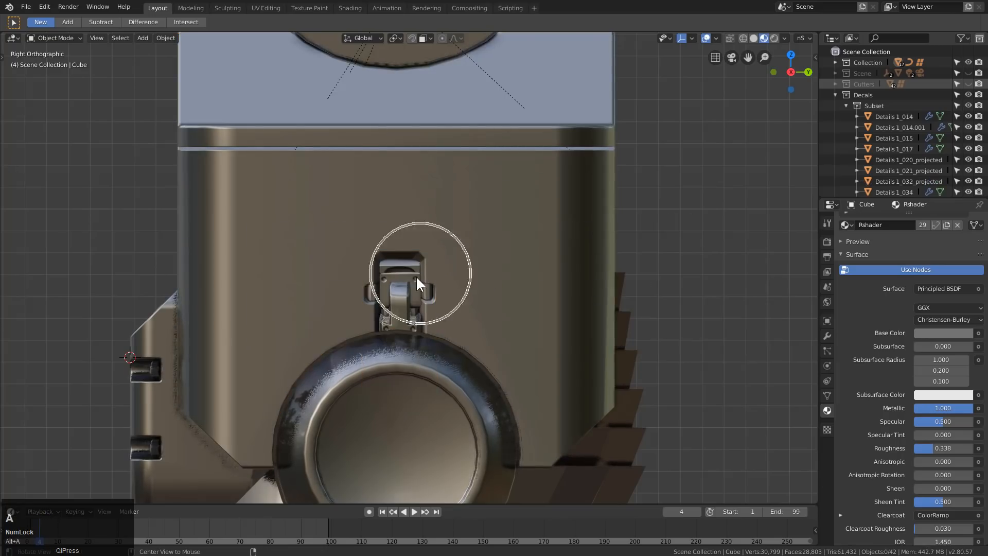
scroll(455, 262, "down", 2)
Insert the Details 1_018 ring decal, shrink it, and place it on the upper part of the thigh block's outer side
key("d")
left_click(289, 238)
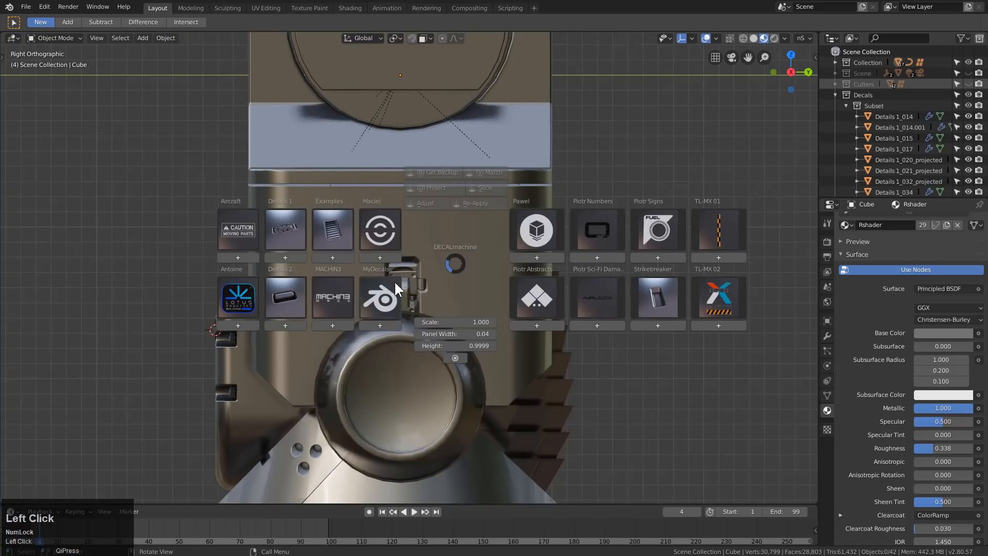
left_click(303, 234)
left_click(292, 235)
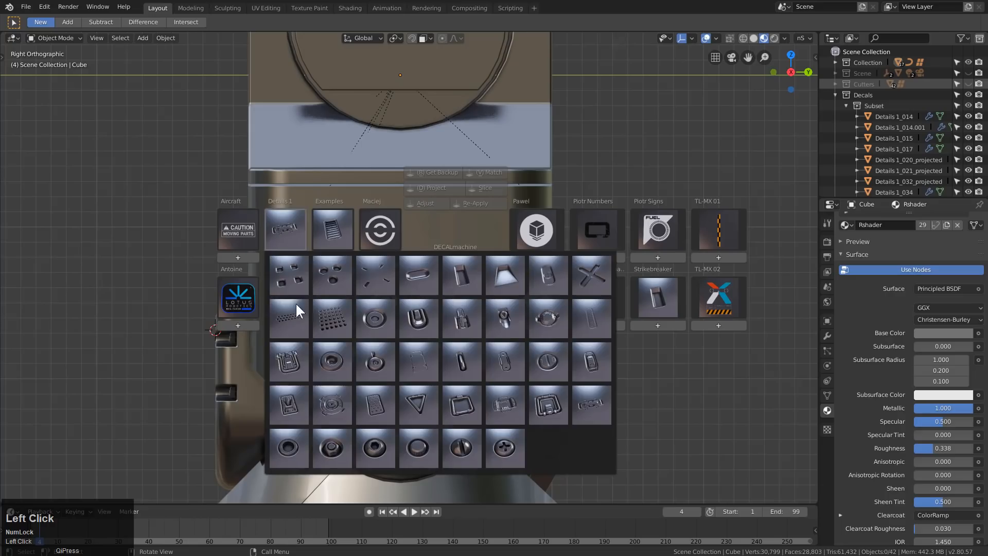
left_click(332, 358)
key("g")
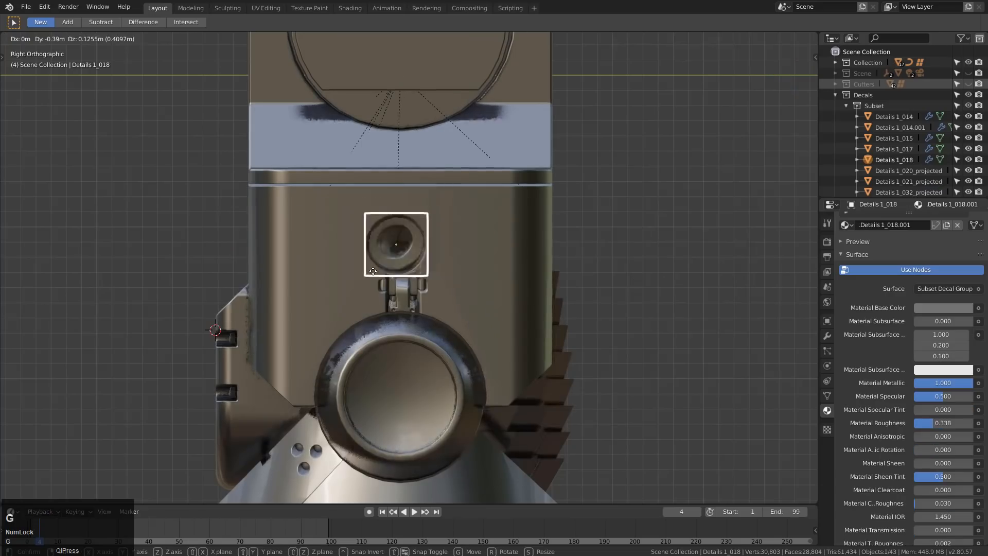
left_click(320, 236)
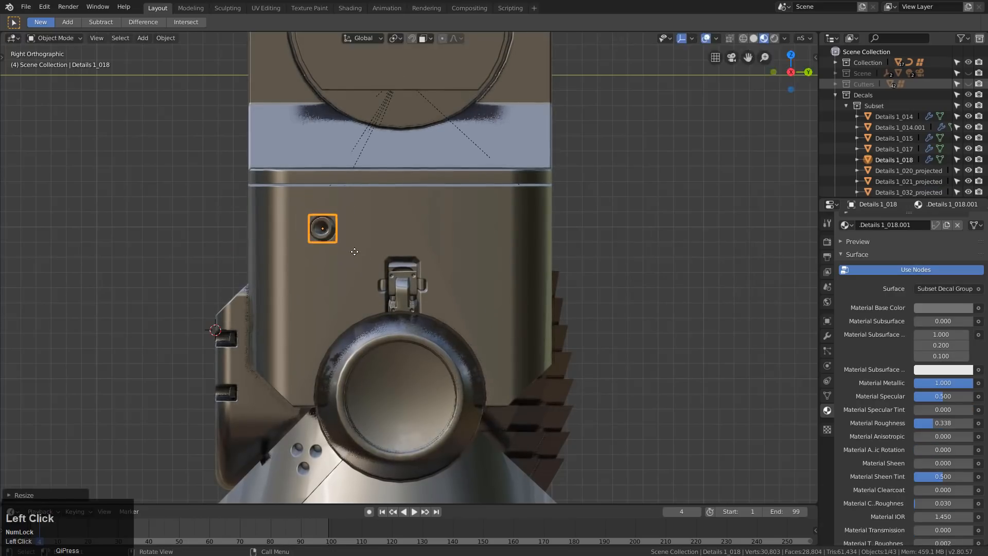
Move the ring decal toward the block's upper front corner and mirror it across the thigh block along Y with Hardops Mirror
key("g")
left_click(365, 240, "shift")
middle_click_drag(363, 230, 412, 278)
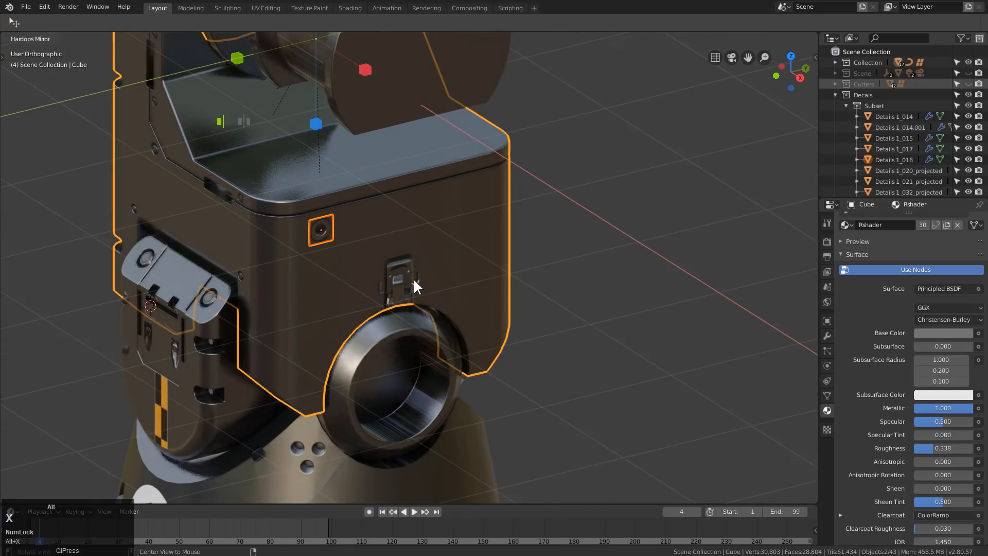
middle_click_drag(249, 70, 310, 214)
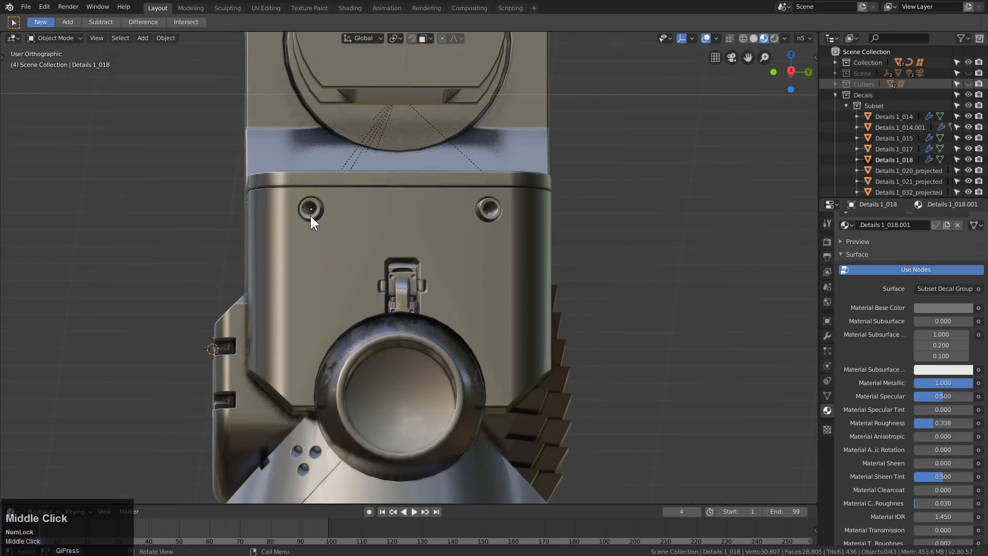
Duplicate the mirrored ring decal pair, scale the copy down, and place it at the block's lower corners beside the round joint
left_click(307, 215)
key("KP_1")
key("KP_3")
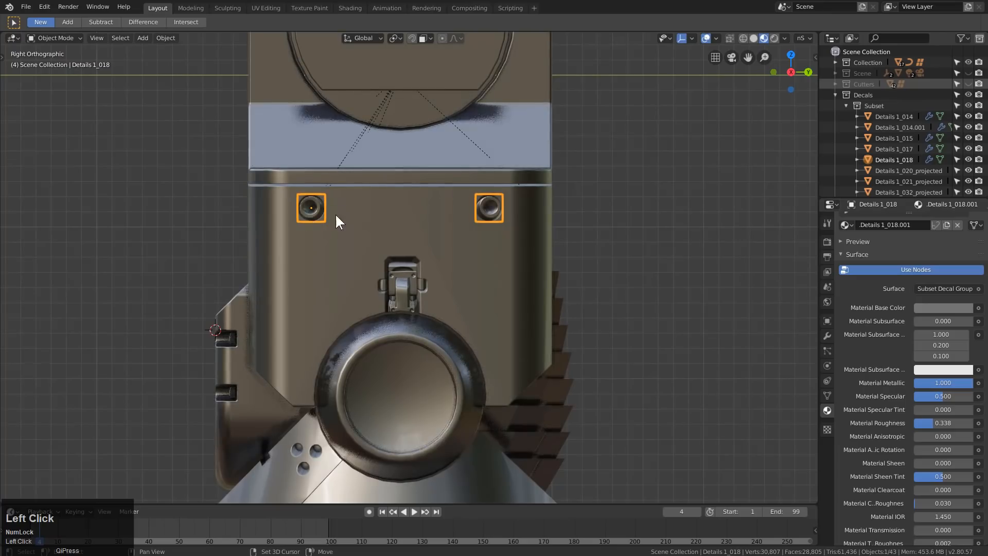
key("shift+d")
left_click(370, 282)
key("g")
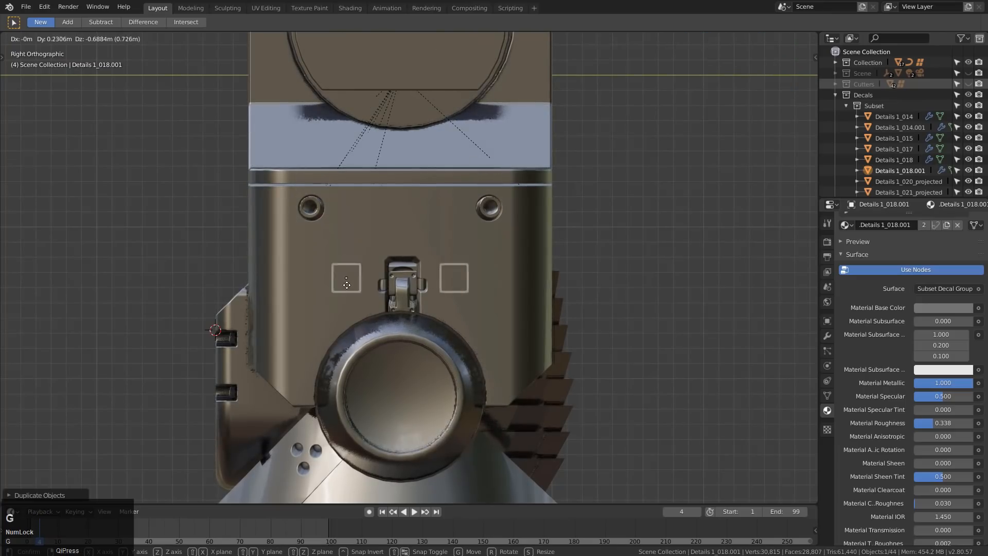
key("s")
left_click(318, 373)
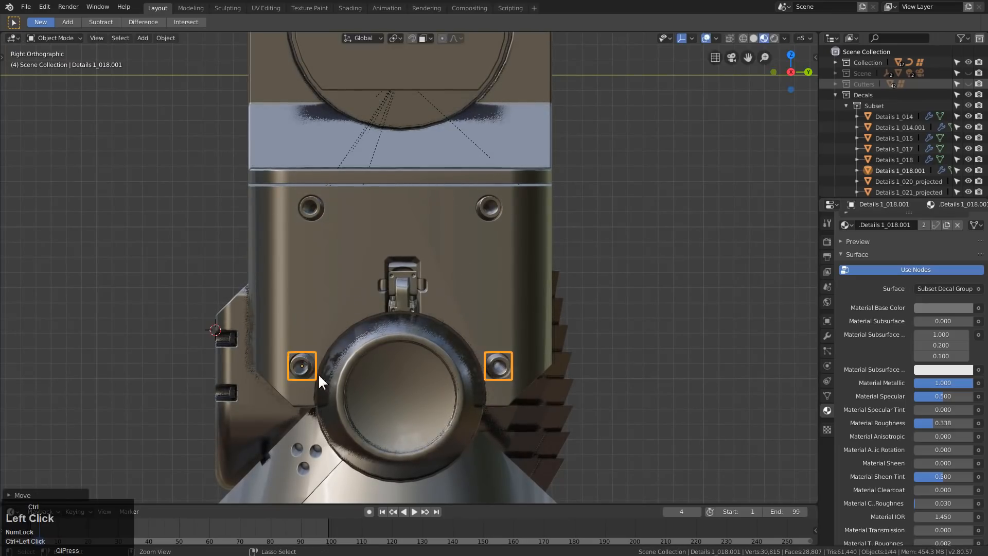
key("g")
left_click(351, 392)
Duplicate the lower ring pair, shrink the copy, place it just above the round joint flanking the latch, and clear the selection
key("shift+d")
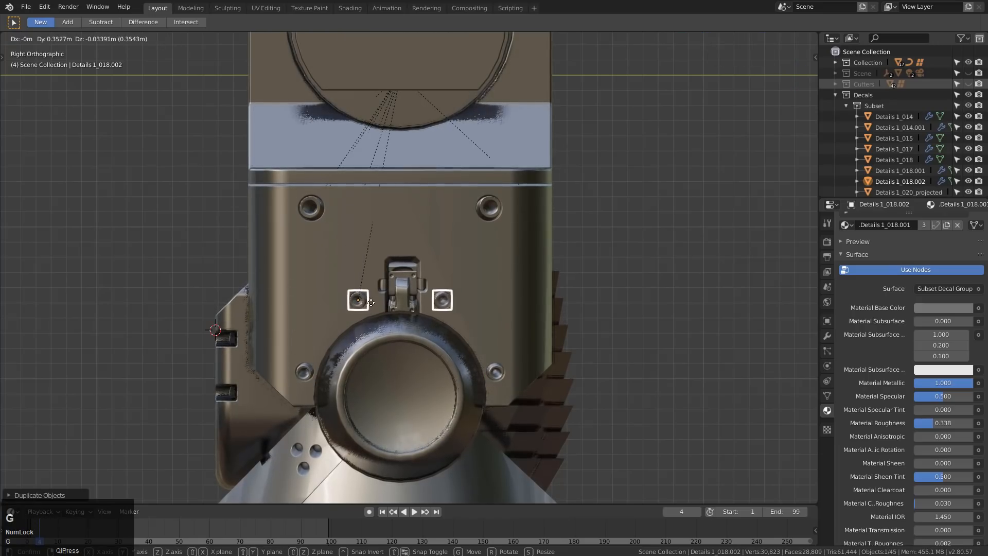
left_click(419, 326)
key("s")
left_click(399, 316)
key("g")
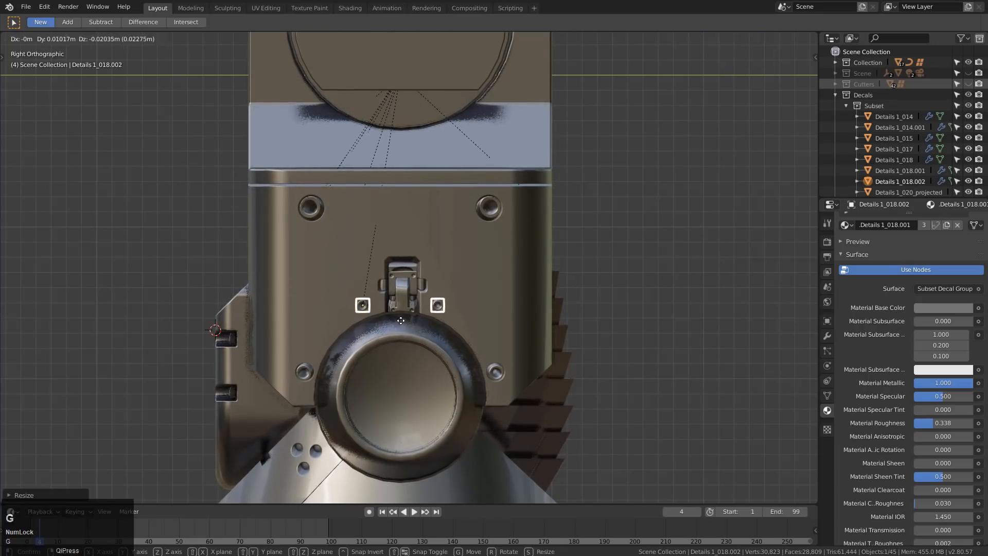
left_click(399, 319)
scroll(392, 291, "down", 2)
key("a")
Move the smallest ring pair up and inward so it sits close beside the latch decal
middle_click_drag(335, 285, 416, 314)
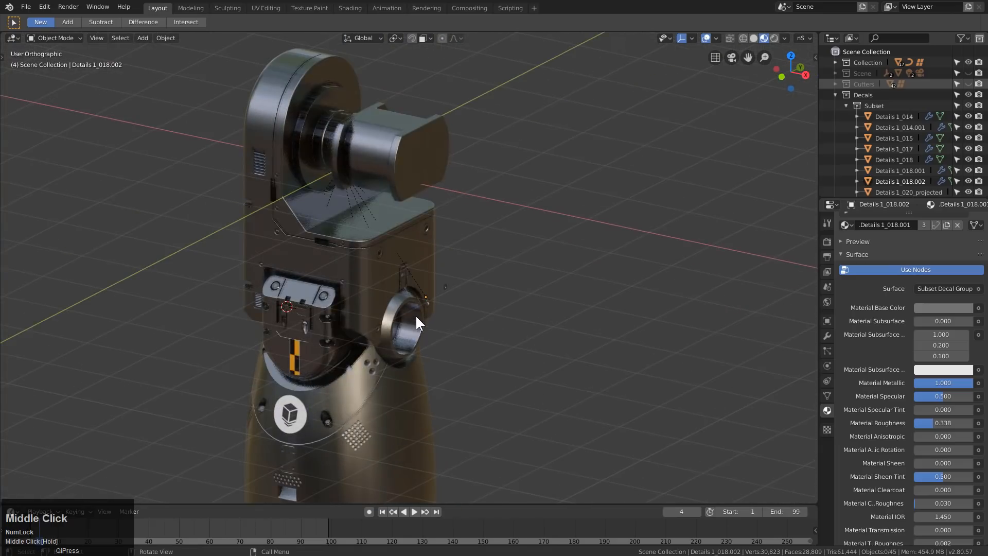
scroll(391, 304, "up", 4)
left_click(396, 332)
scroll(363, 349, "up", 3)
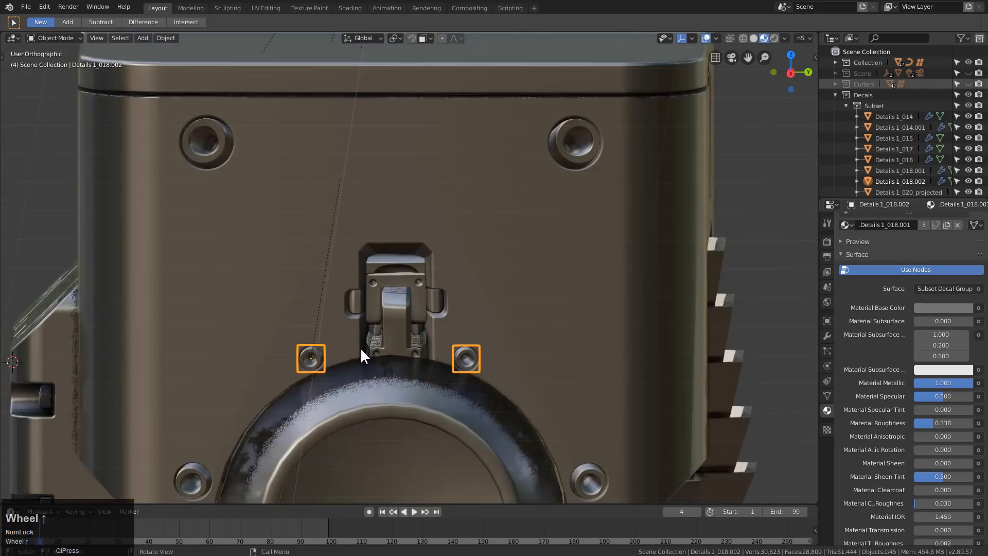
key("g")
left_click(329, 335)
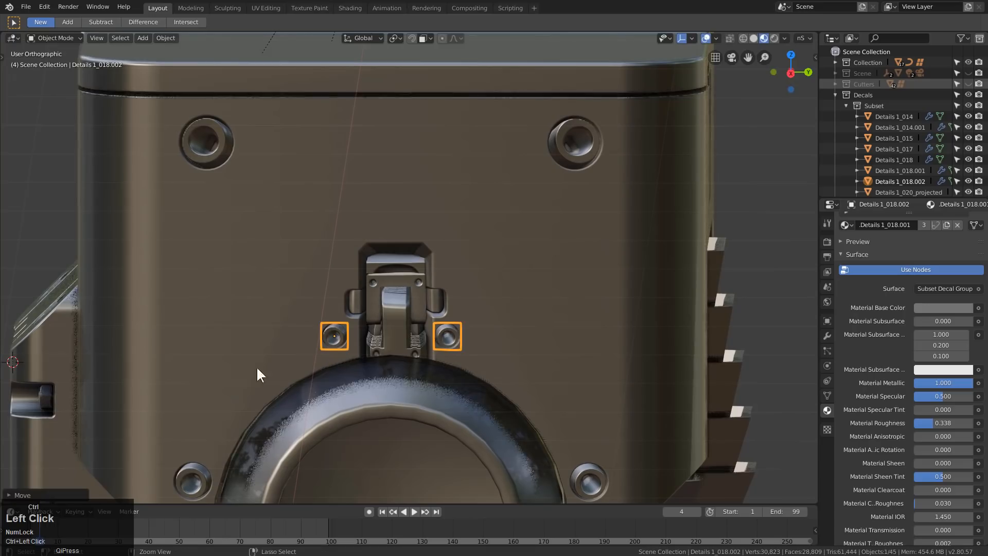
Adjust the position of the ring pair at the block's lower corners and clear the selection
scroll(211, 437, "down", 2)
middle_click_drag(212, 438, 318, 349)
scroll(304, 326, "up", 2)
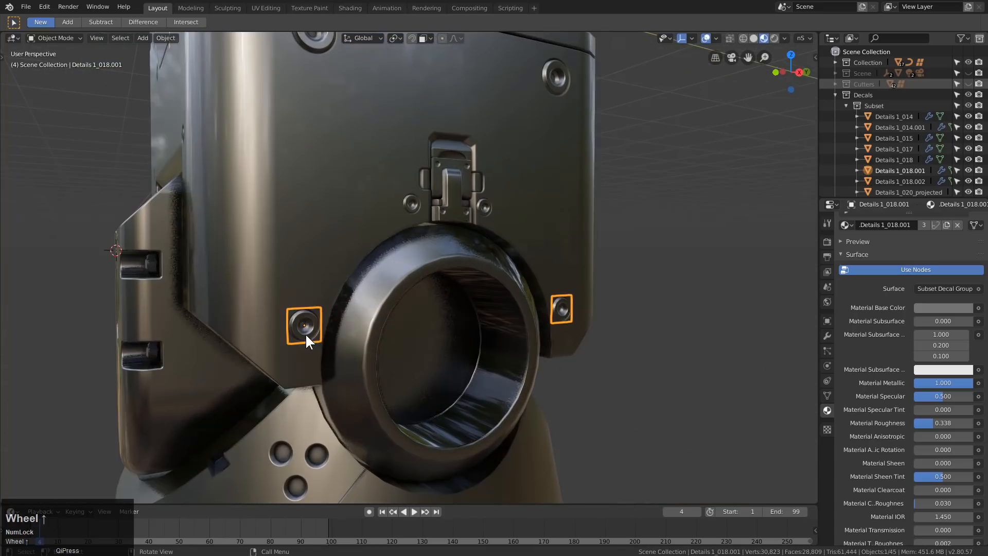
key("g")
left_click(302, 336, "ctrl")
scroll(451, 317, "down", 3)
key("alt+a")
Insert the Antoine_003_Vertical_Facility_dark decal on the shin's outer side, enlarge it, and move it up
scroll(451, 317, "down", 2)
middle_click_drag(451, 317, 443, 360)
scroll(444, 369, "down", 2)
scroll(434, 327, "down", 2)
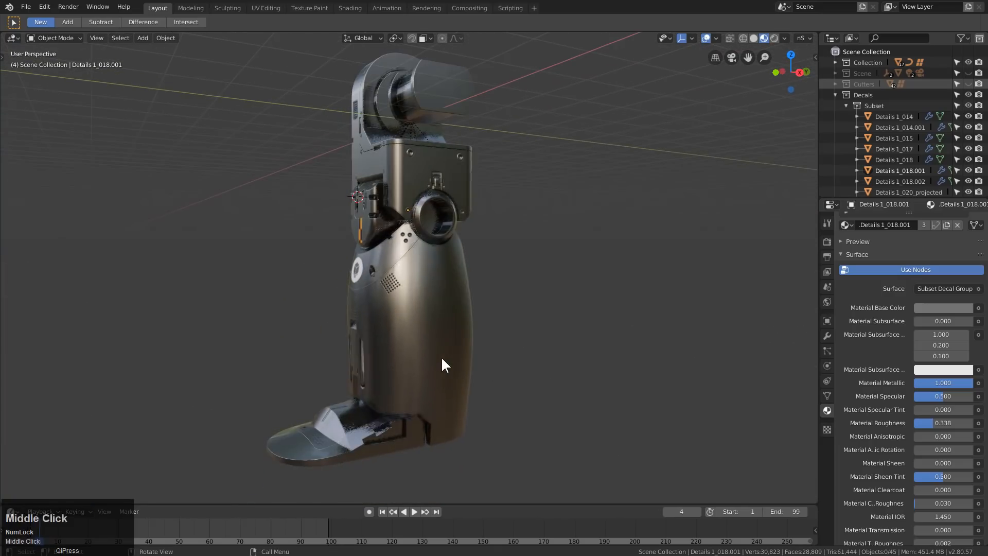
key("d")
left_click(229, 392)
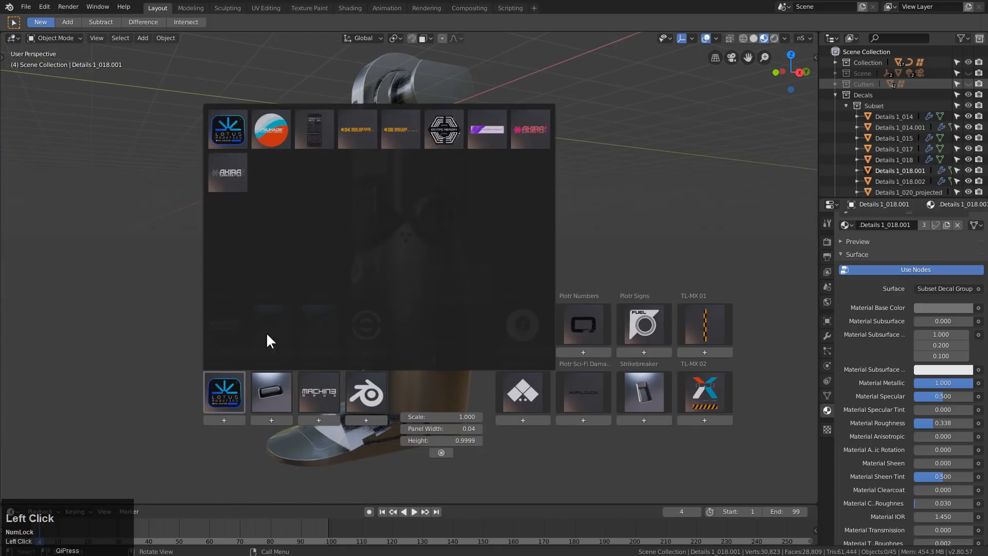
left_click(316, 137)
middle_click_drag(470, 356, 461, 374)
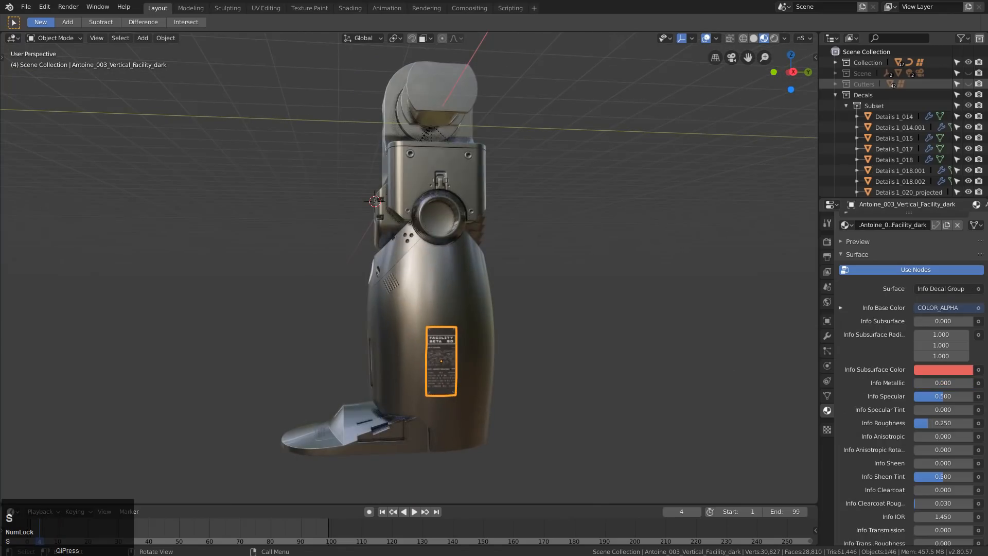
key("g")
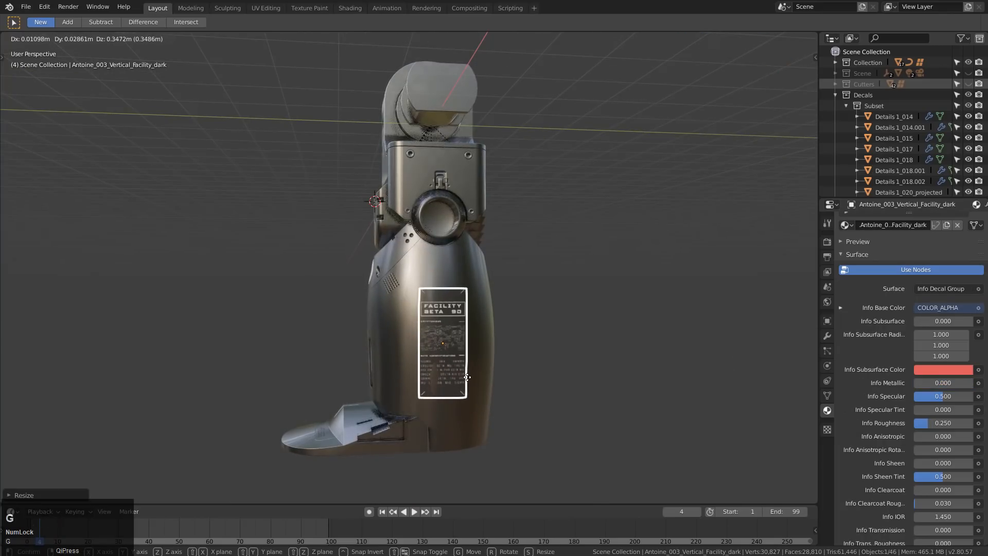
left_click(465, 362)
Project the Facility Beta 9D decal onto the curved shin shell
left_click(489, 332, "shift")
key("d")
left_click(493, 258)
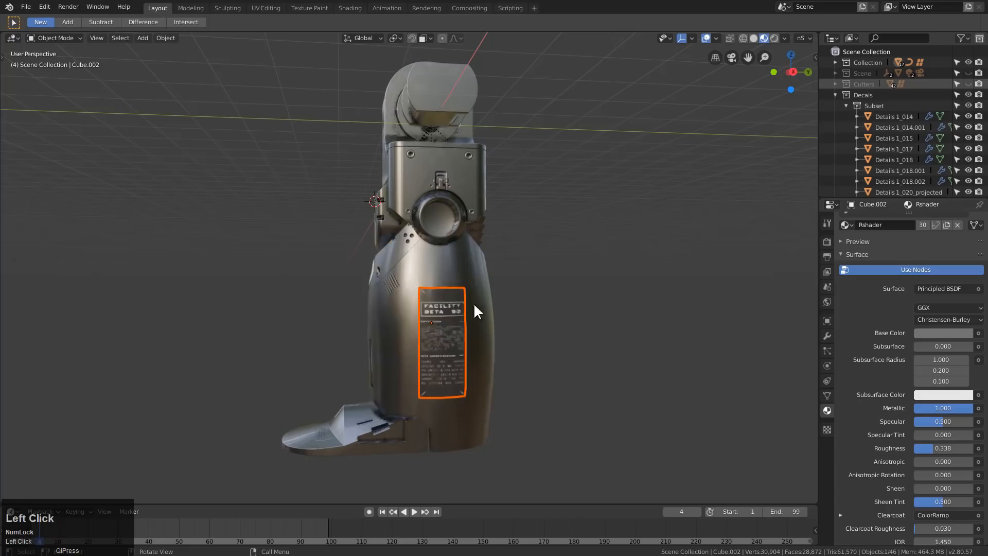
Insert another Details 1_018 ring decal, shrink it, and place it near the Facility label's upper front corner
middle_click_drag(474, 303, 501, 332)
key("d")
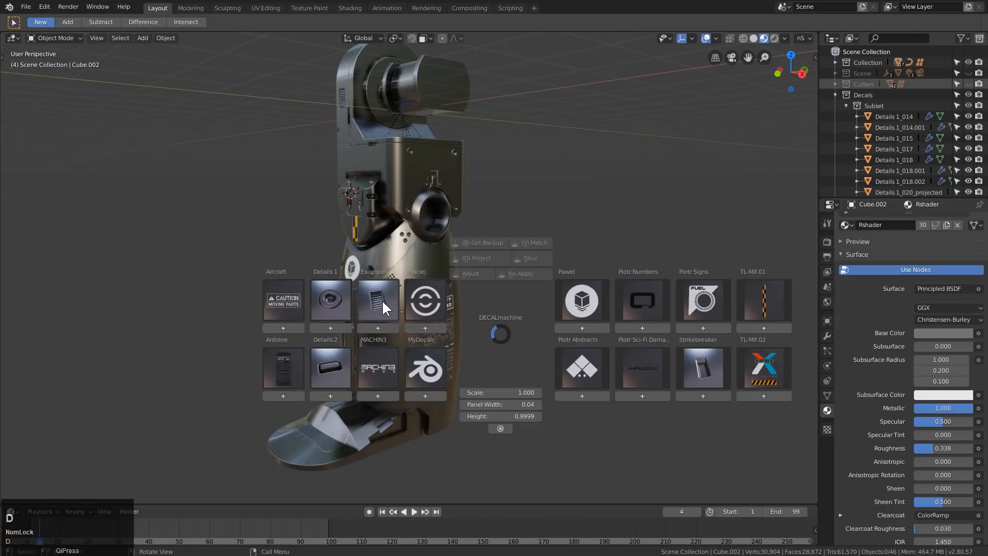
left_click(331, 301)
left_click(390, 458)
scroll(509, 369, "up", 4)
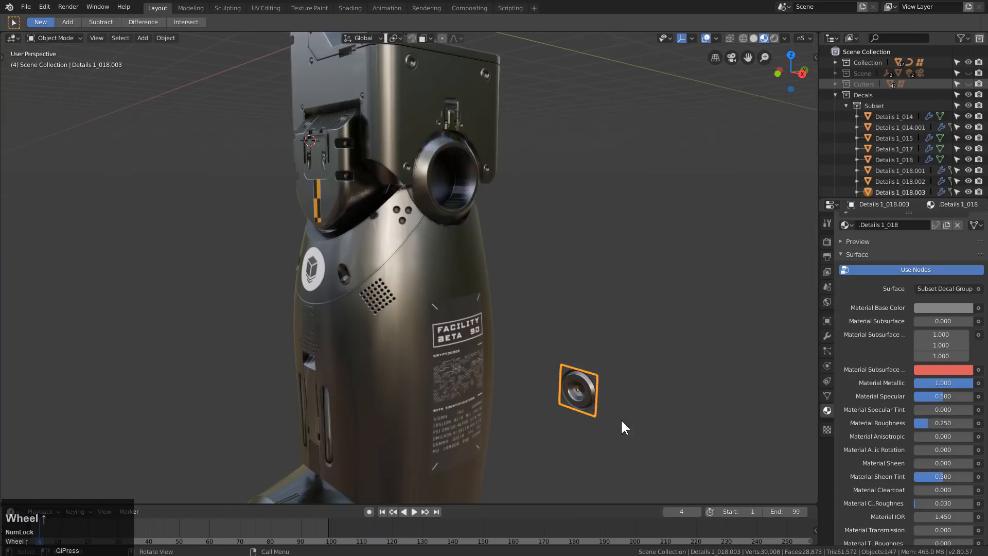
key("g")
left_click(423, 291)
key("s")
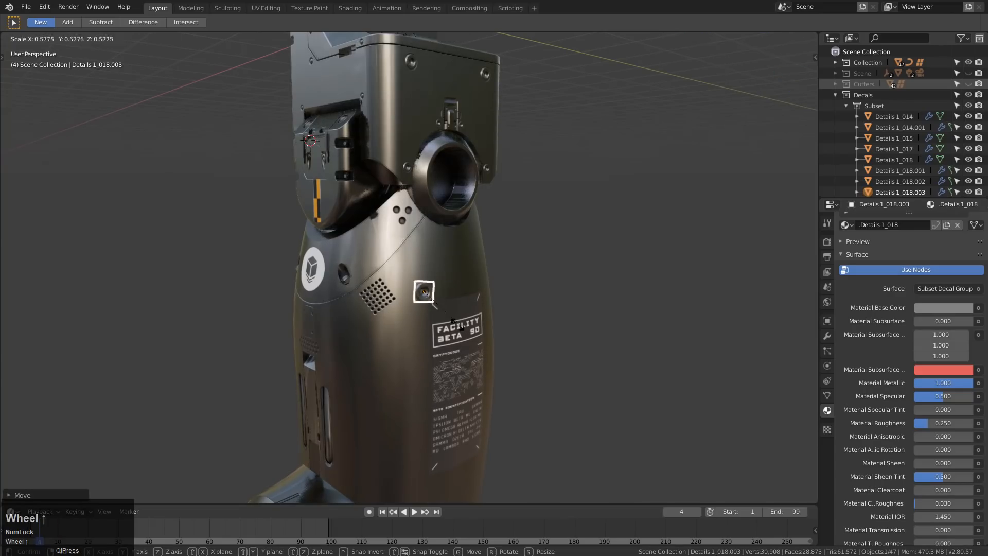
left_click(436, 304)
key("g")
left_click(490, 351)
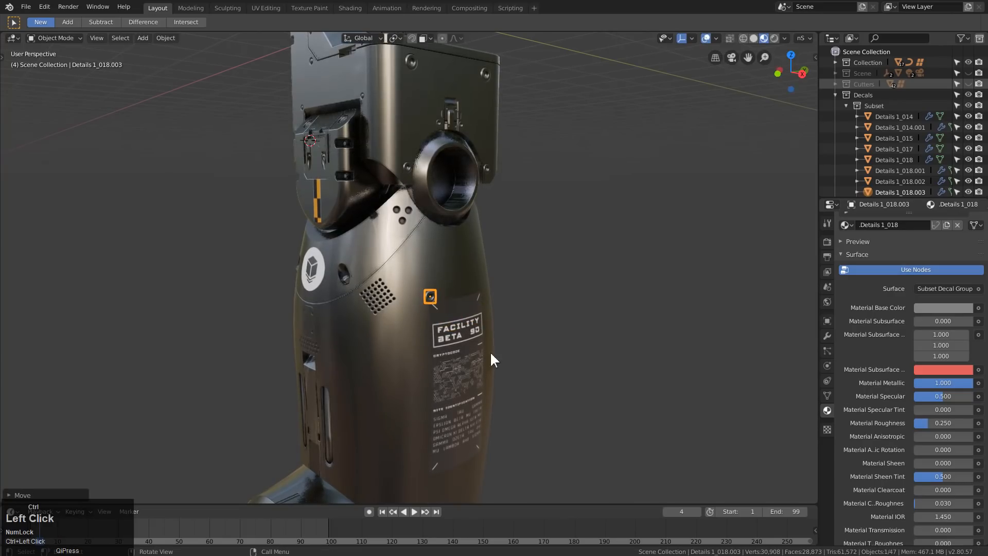
Resize the ring decal further and snap it just outside the Facility label's upper front corner
key("KP_Decimal")
key("s")
left_click(447, 306)
key("g")
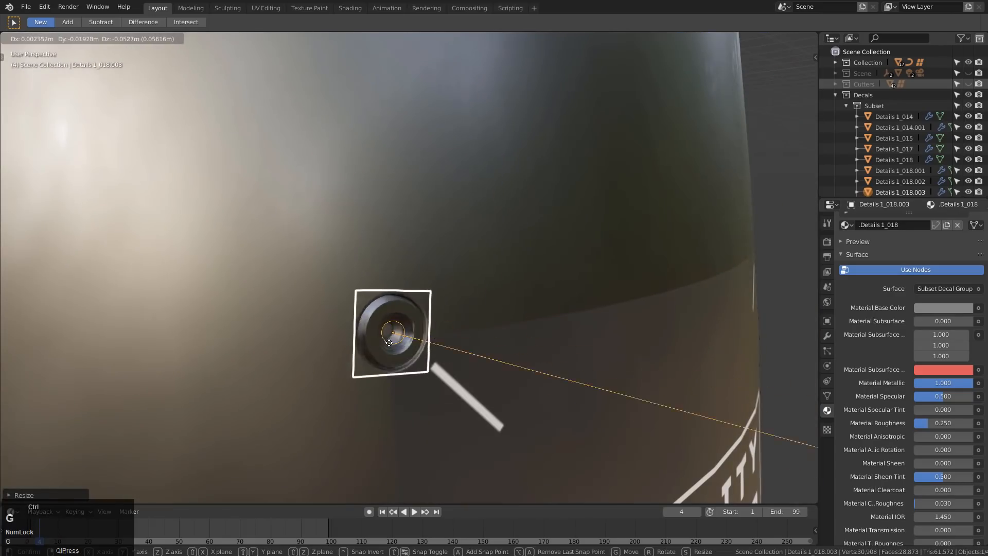
left_click(375, 337, "ctrl")
Duplicate the small ring decal and snap the copy to the Facility label's upper rear corner
scroll(471, 353, "down", 3)
middle_click_drag(471, 353, 382, 311)
scroll(382, 311, "down", 2)
key("shift+d")
left_click(484, 272)
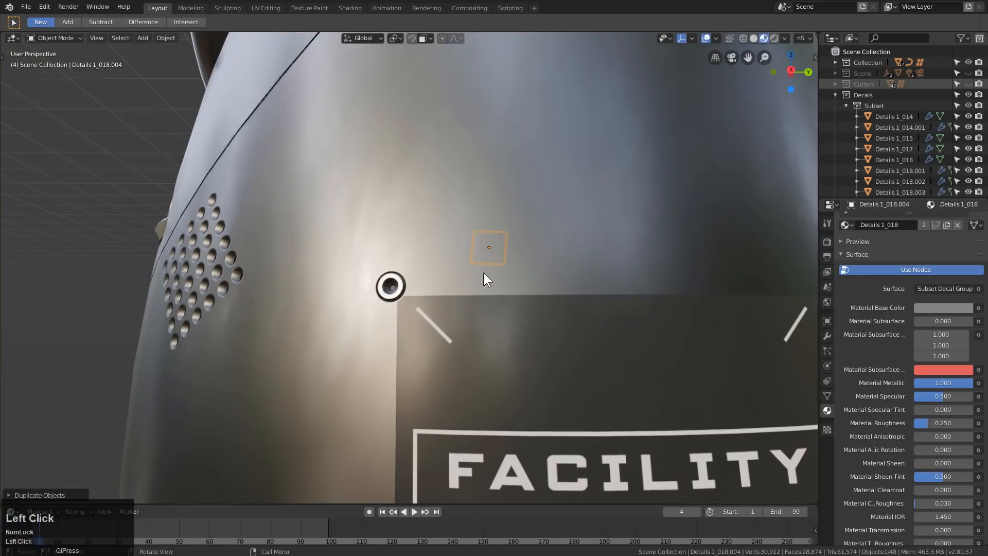
key("g")
left_click(678, 274, "ctrl")
scroll(677, 295, "down", 2)
middle_click_drag(649, 271, 434, 287, "shift")
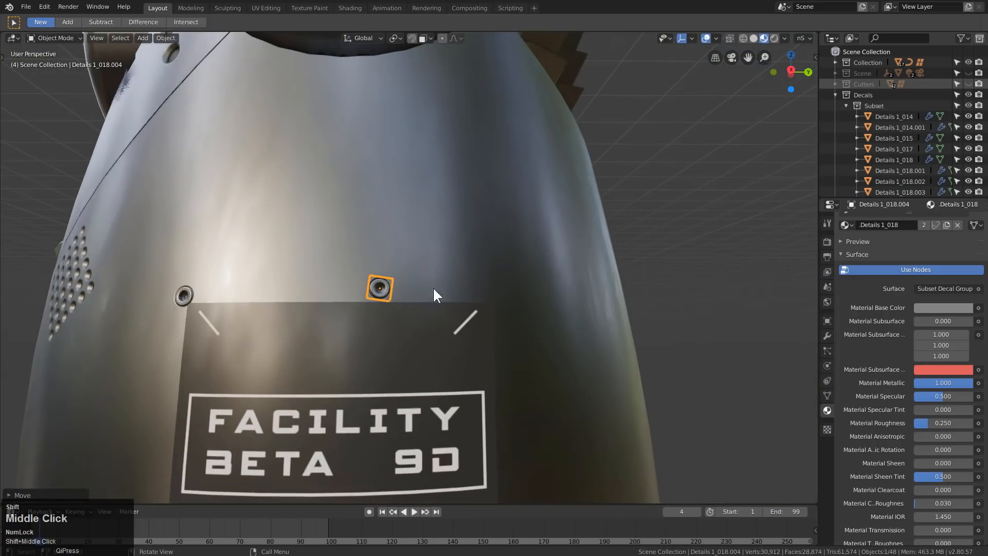
key("g")
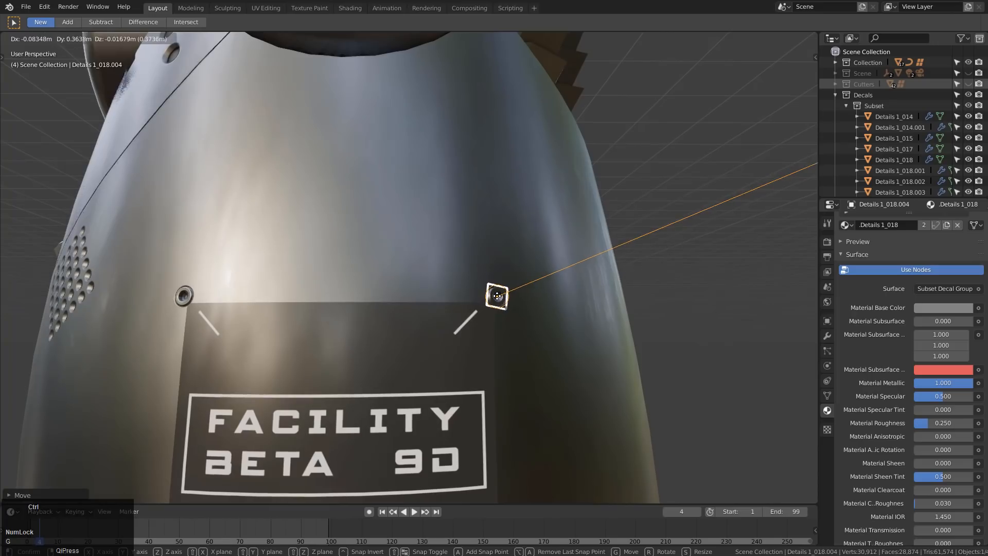
left_click(489, 296, "ctrl")
Duplicate the small ring decal twice more and snap both copies onto the leg's surface
scroll(299, 278, "down", 4)
middle_click_drag(390, 281, 412, 332, "shift")
key("shift+d")
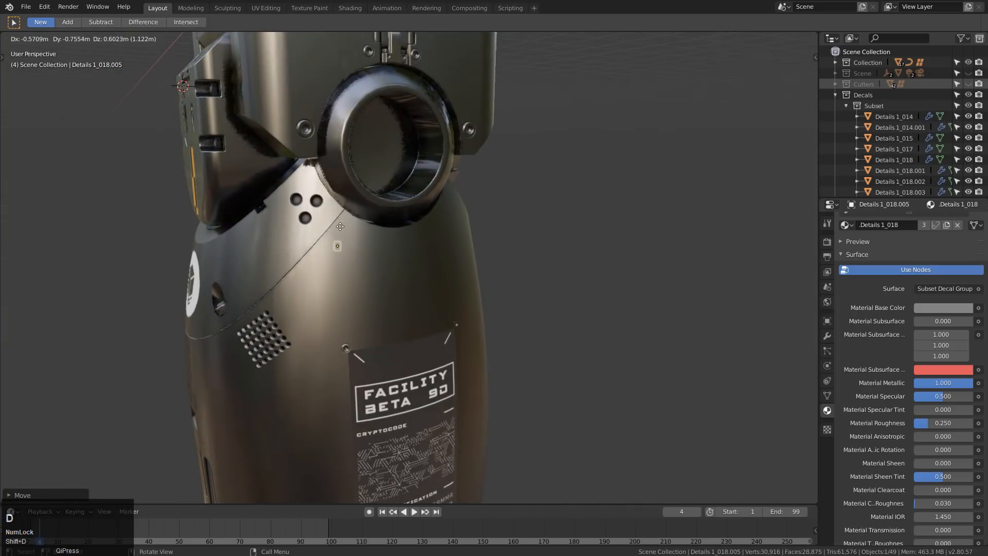
left_click(441, 280, "ctrl")
middle_click_drag(440, 281, 425, 306)
key("shift+d")
left_click(450, 216, "ctrl")
scroll(366, 322, "down", 1)
scroll(421, 327, "down", 2)
Insert the Examples_021 decal and snap it onto the recessed inner face of the round joint beneath the caution label
key("d")
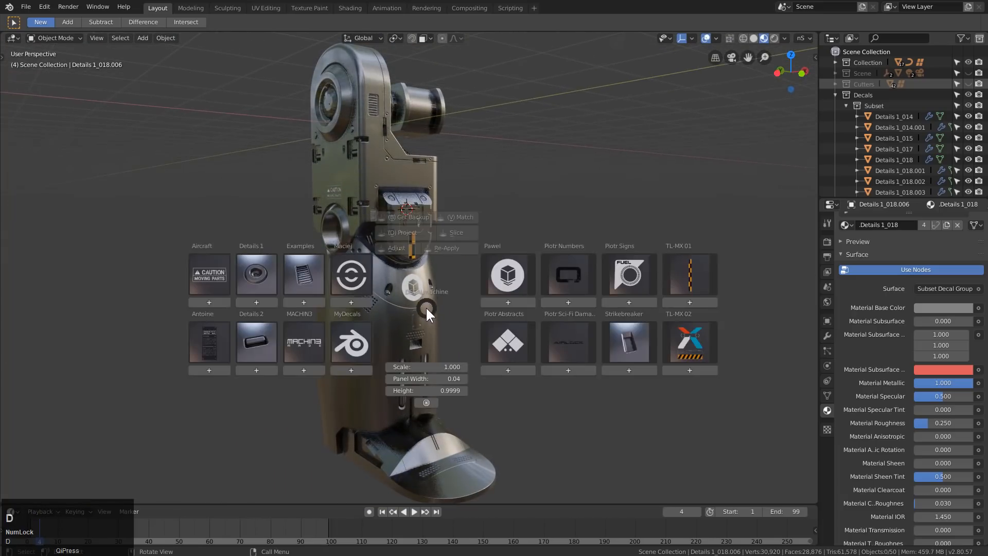
left_click(257, 270)
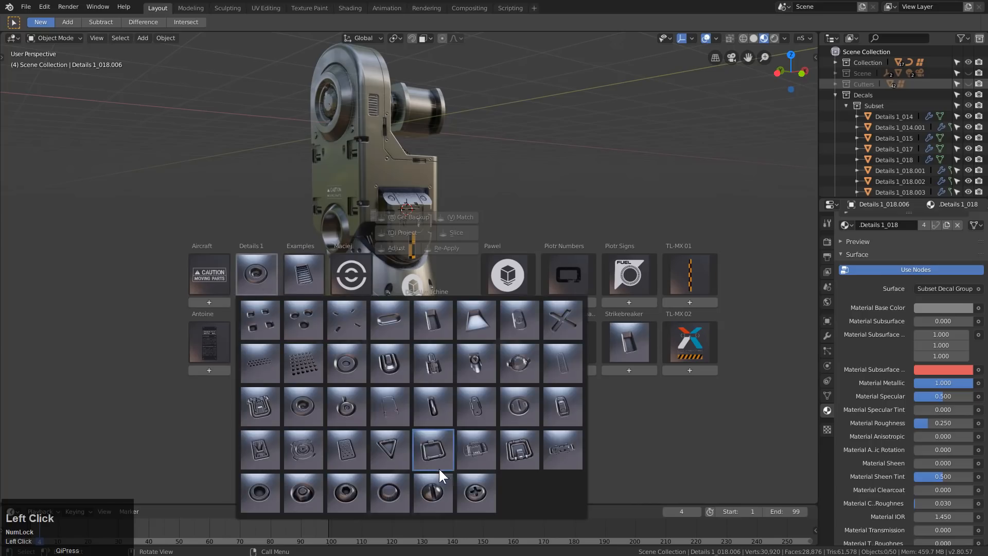
left_click(305, 273)
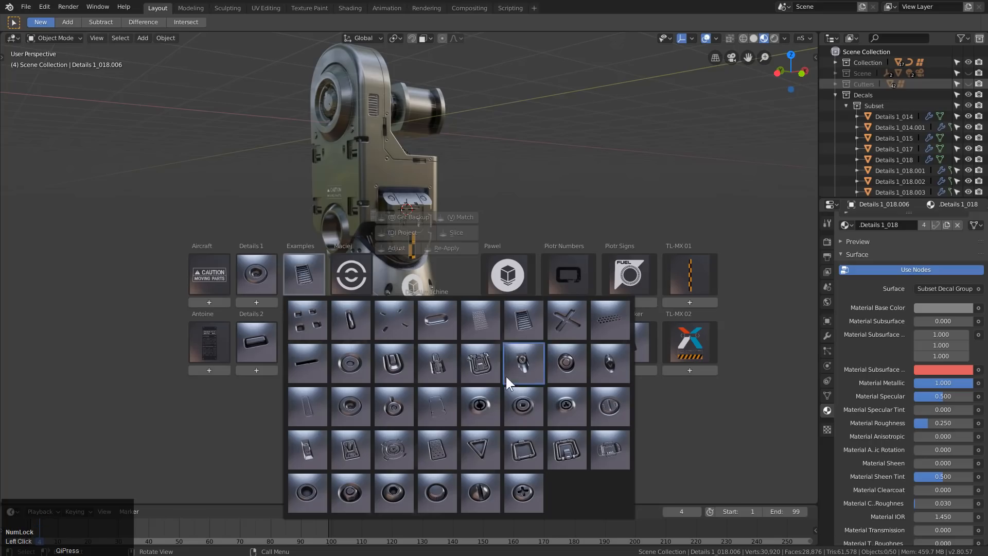
left_click(481, 404)
middle_click_drag(437, 331, 458, 331)
scroll(431, 202, "up", 3)
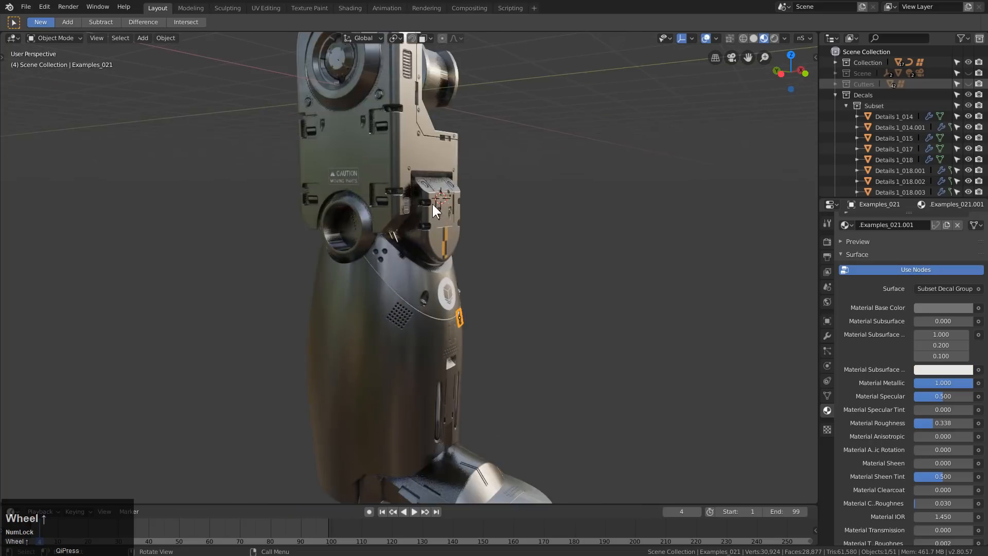
key("g")
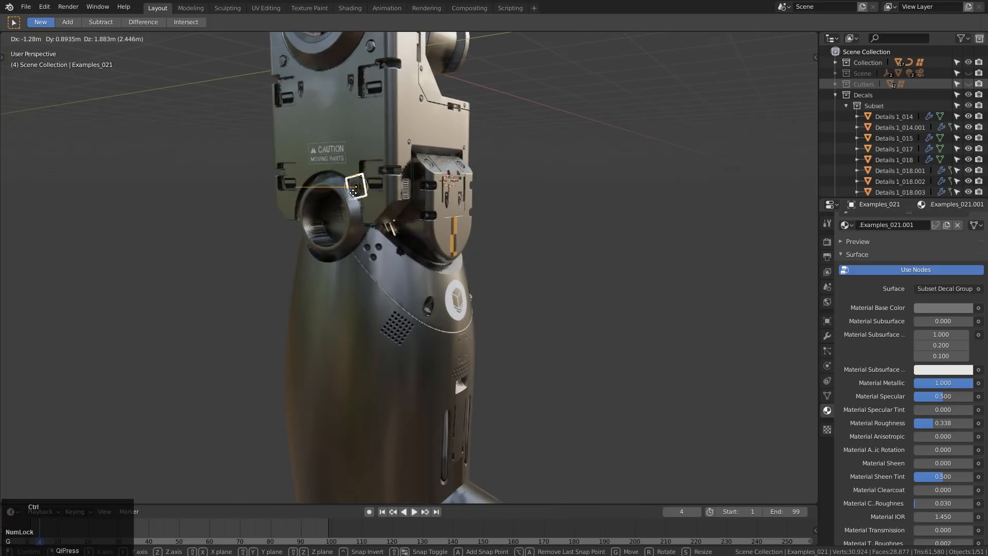
left_click(338, 219)
key("KP_Decimal")
scroll(489, 257, "down", 4)
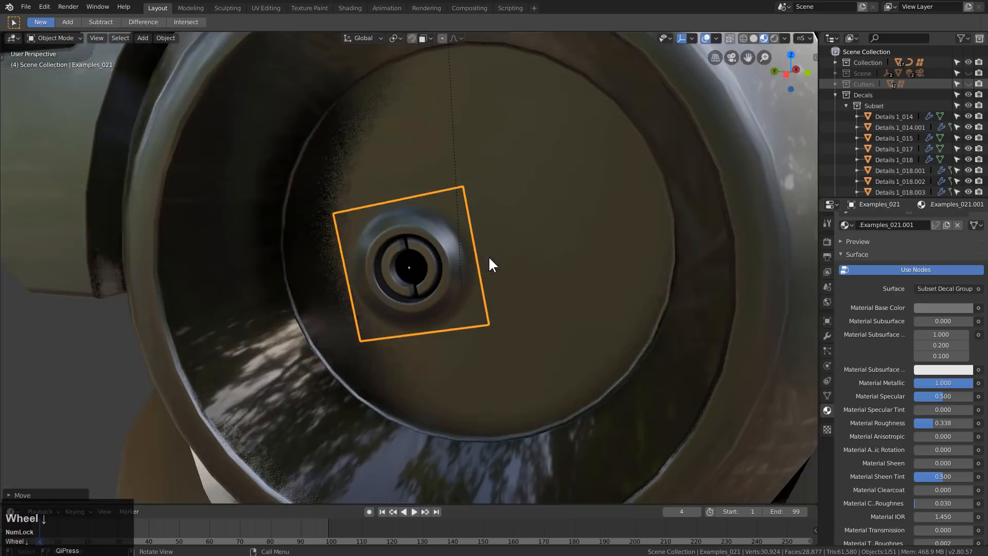
Snap the Examples_021 decal onto the centre of the round joint's recessed face and enlarge it to cover that face
key("s")
left_click(428, 267)
key("g")
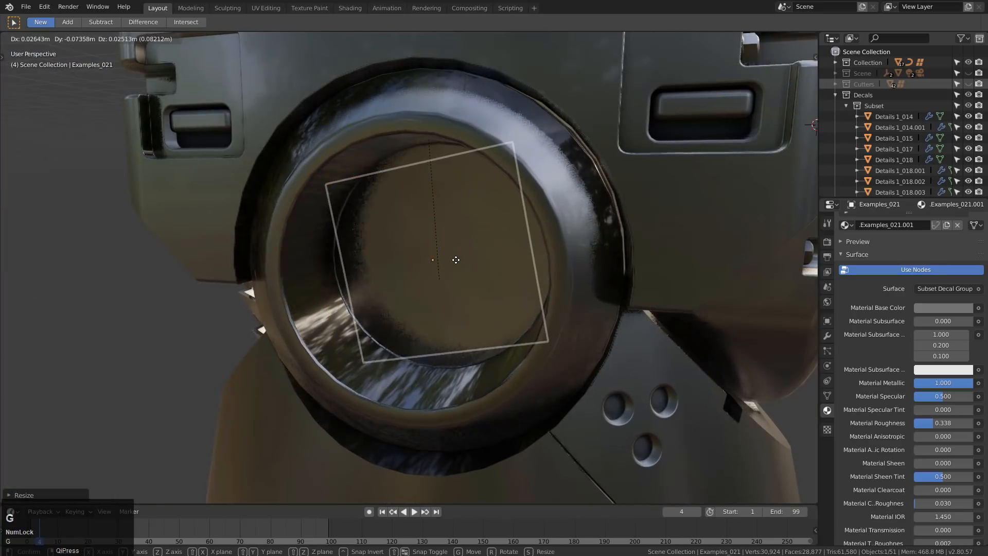
key("x")
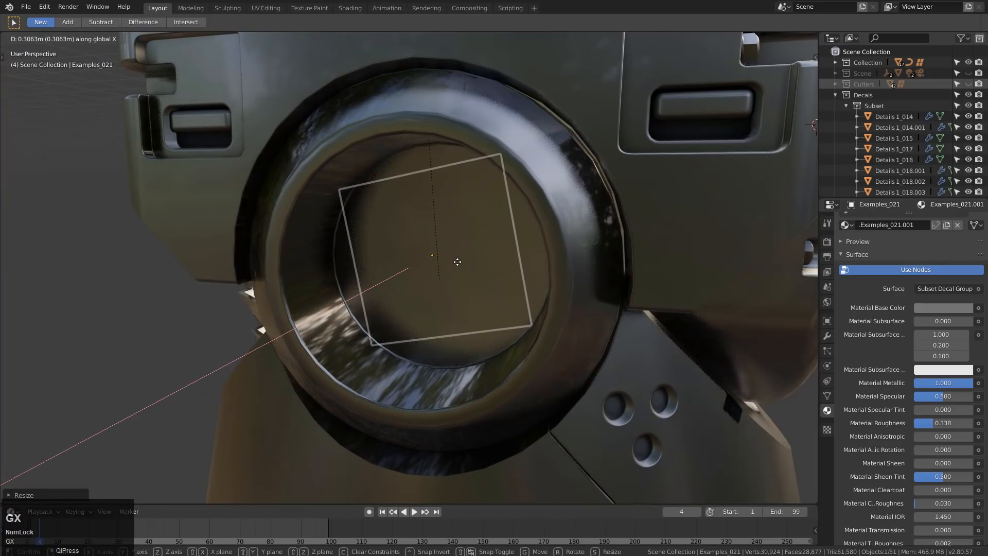
key("Escape")
key("g")
key("ctrl")
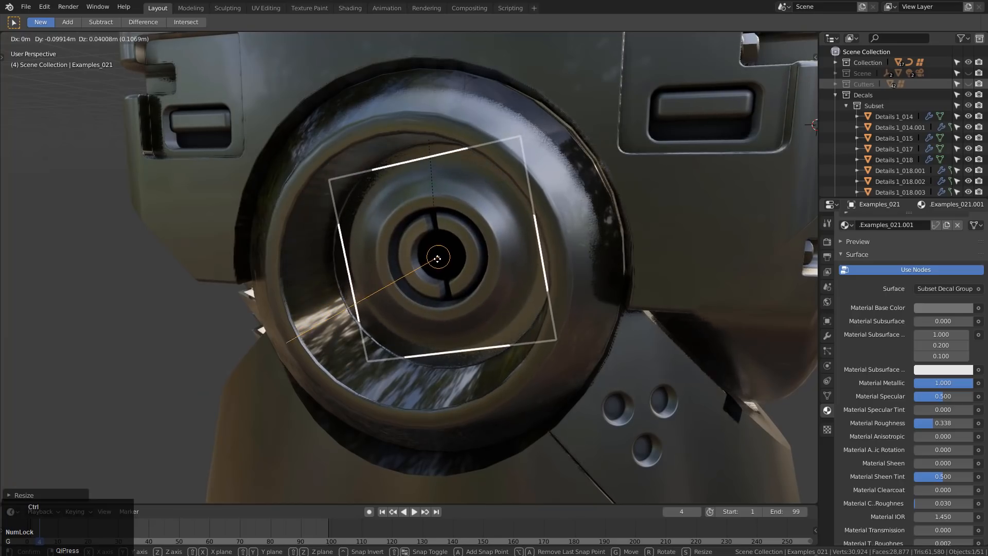
left_click(483, 286)
key("s")
left_click(512, 300)
middle_click_drag(511, 300, 468, 301)
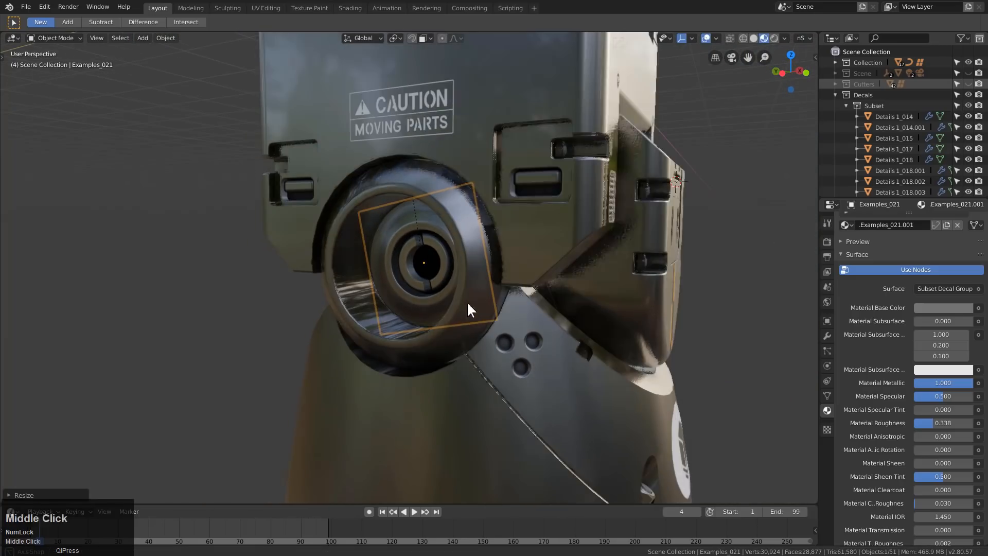
Mirror the Examples_021 decal across the round joint cylinder to the opposite side of the leg
left_click(418, 354, "shift")
middle_click_drag(470, 341, 438, 329)
key("alt+x")
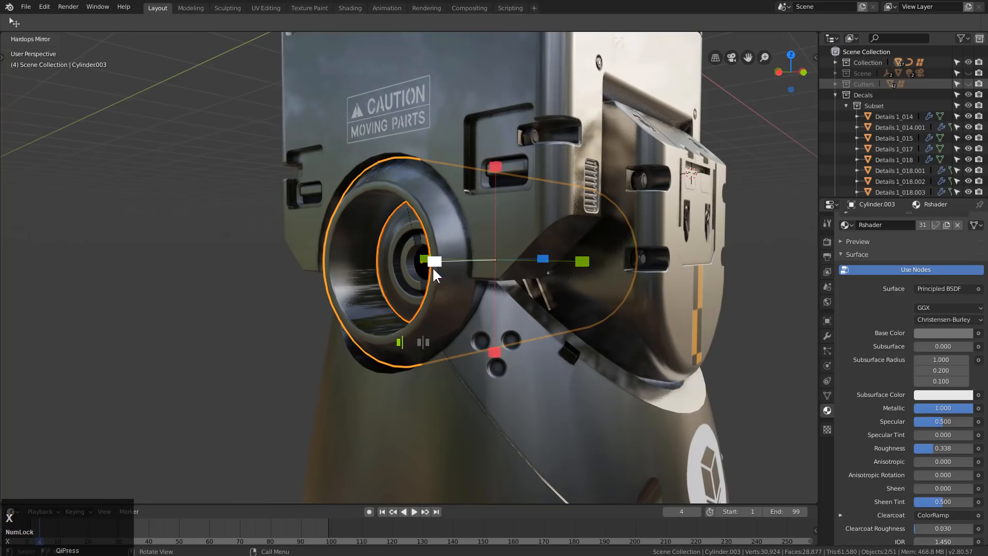
mouse_move(434, 268)
middle_mouse_down()
mouse_move(438, 317)
mouse_move(436, 266)
middle_mouse_up()
left_click(495, 317)
middle_click_drag(495, 317, 455, 321)
scroll(392, 327, "down", 5)
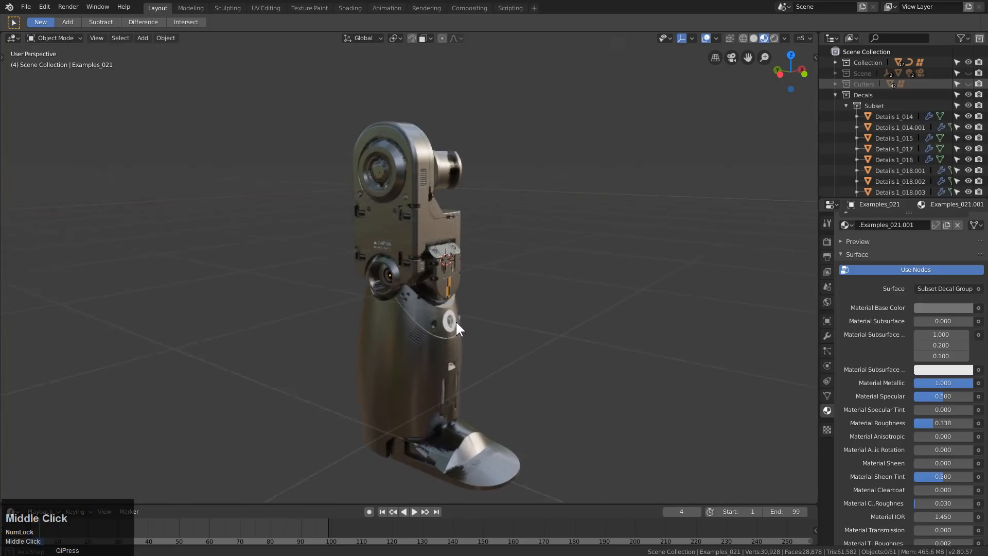
key("d")
key("Escape")
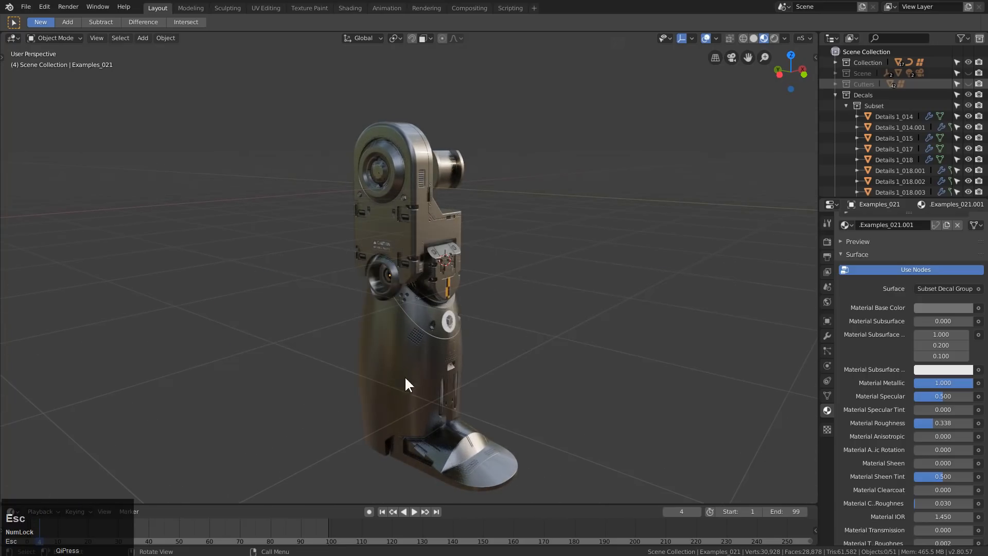
Add a mesh plane and rotate it 90 degrees about the X axis
key("shift+a")
left_click(430, 338)
left_click(499, 337)
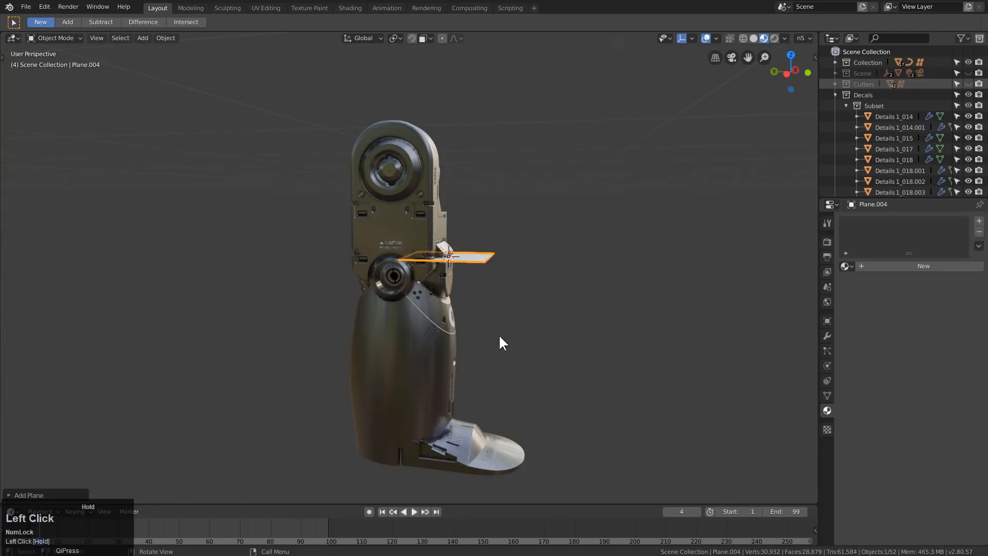
type("rx90")
key("Return")
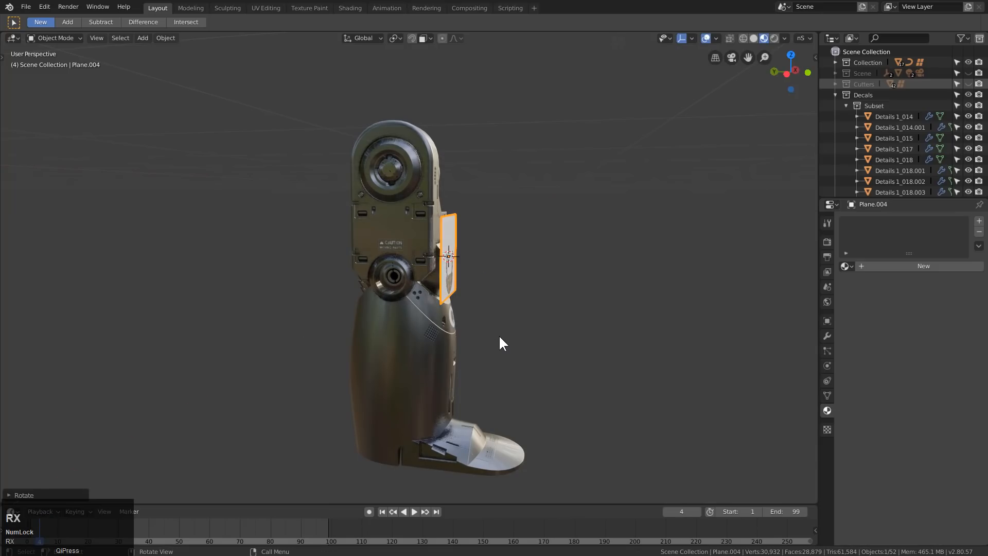
Scale up the plane and move it so it cuts lengthwise through the lower leg
key("s")
left_click(600, 344)
key("g")
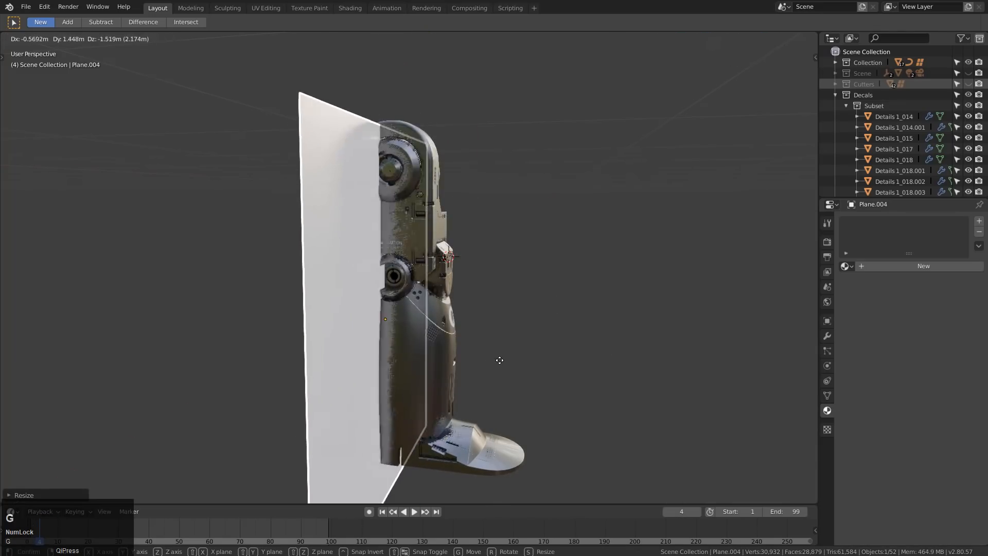
left_click(494, 360)
middle_click_drag(477, 363, 480, 309, "shift")
scroll(480, 309, "up", 2)
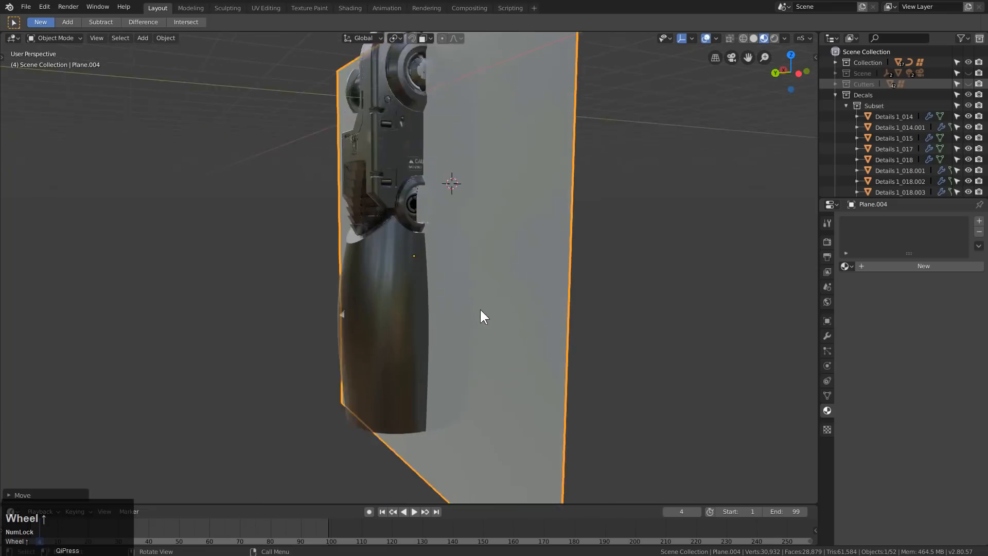
Slice the lower leg shell with the large plane to create a panel line decal
left_click(375, 326, "shift")
key("q")
mouse_move(458, 322)
key("Escape")
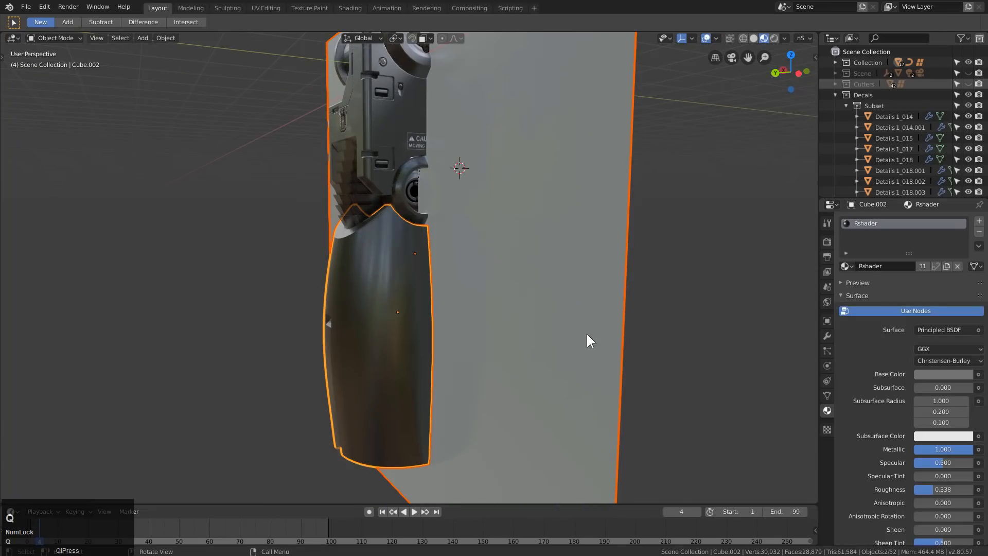
key("d")
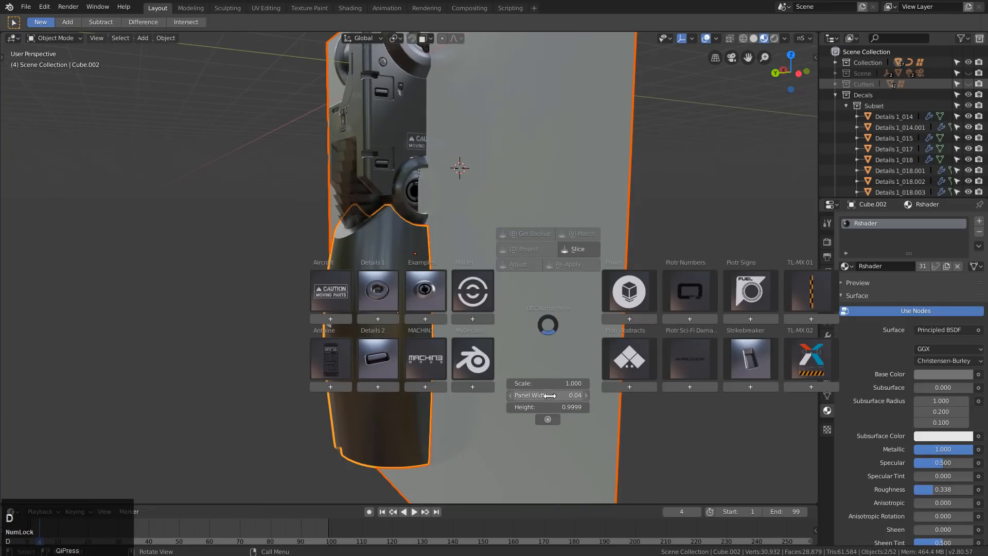
left_click(577, 249)
scroll(486, 332, "up", 3)
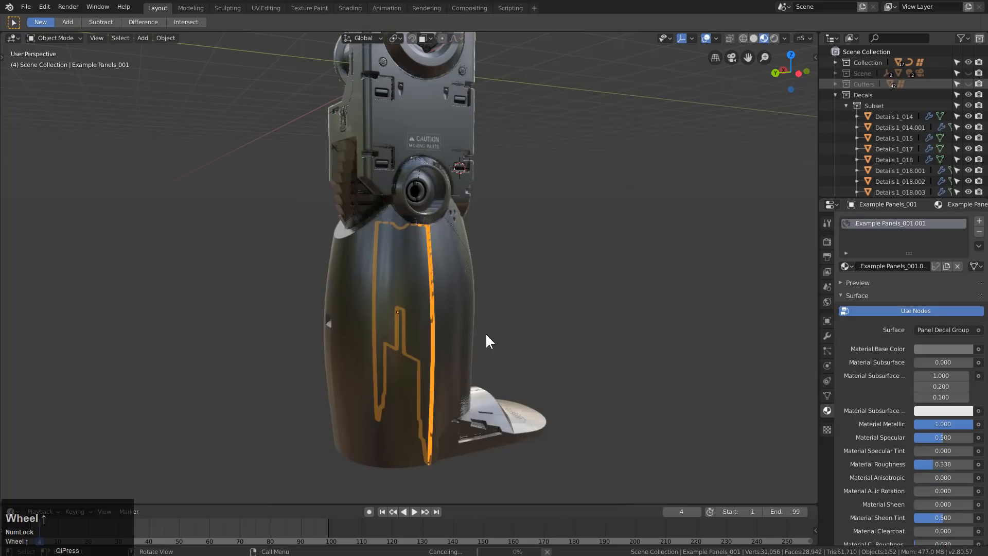
Adjust the height of the lower leg's vertical panel line decal above the surface
scroll(486, 338, "up", 4)
middle_click_drag(486, 337, 446, 342)
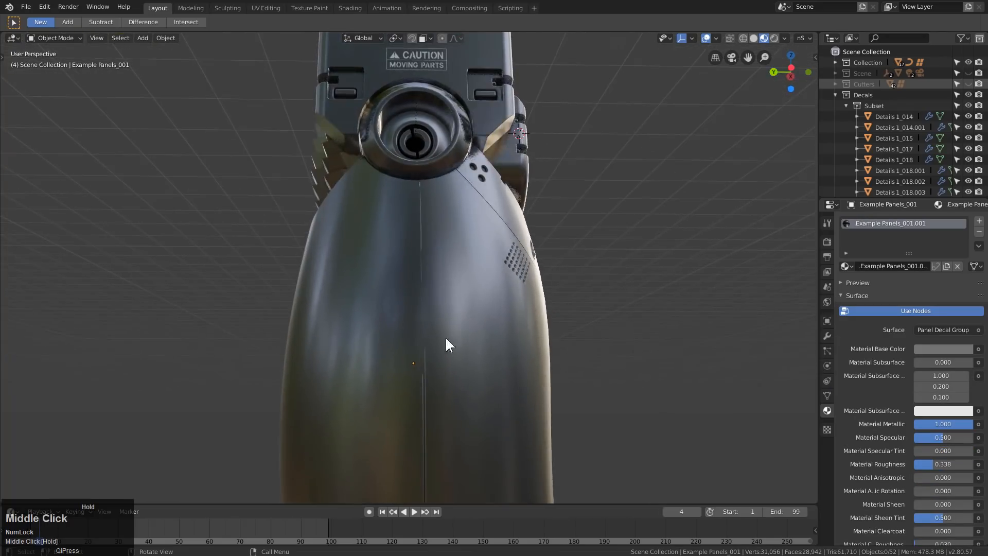
scroll(430, 425, "up", 2)
left_click(430, 437)
scroll(433, 437, "up", 5)
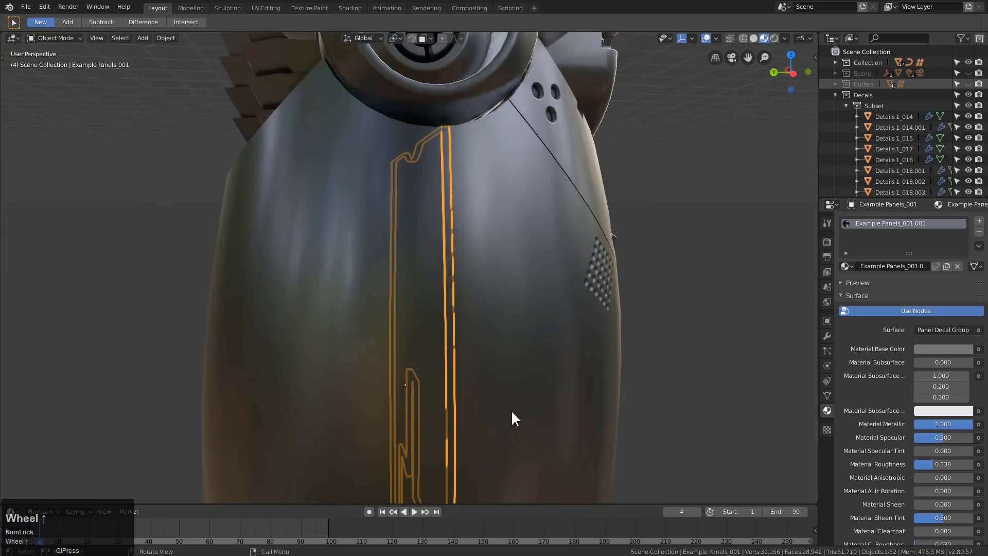
key("q")
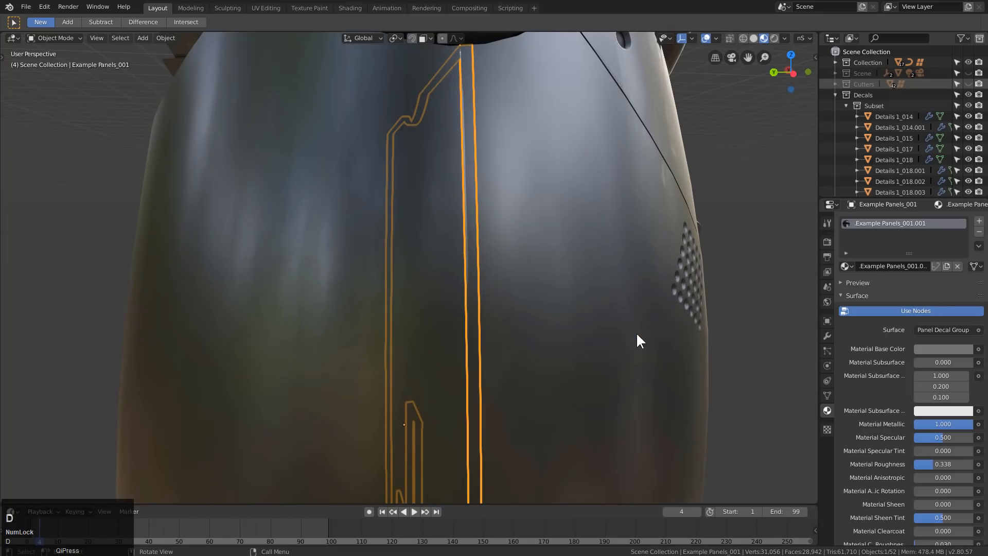
key("d")
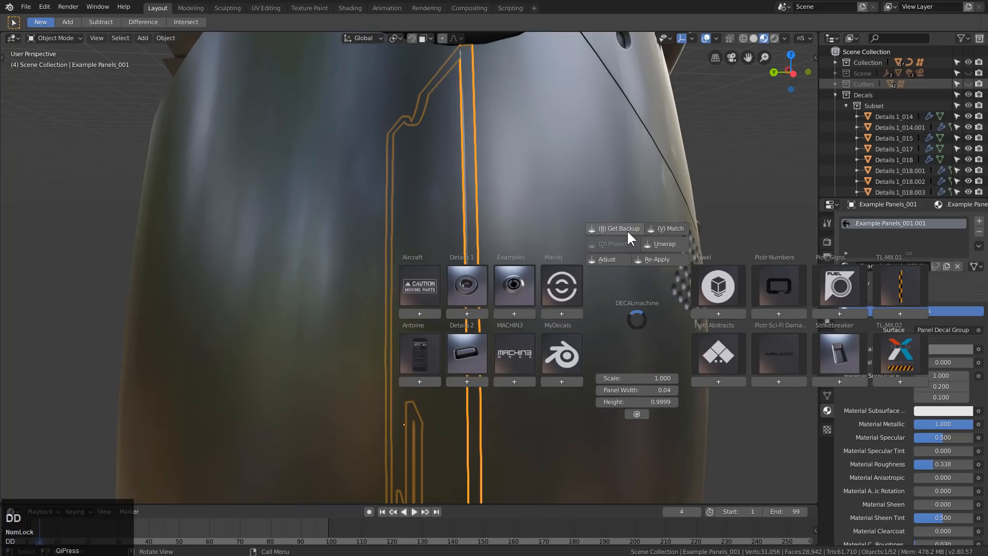
left_click(609, 259)
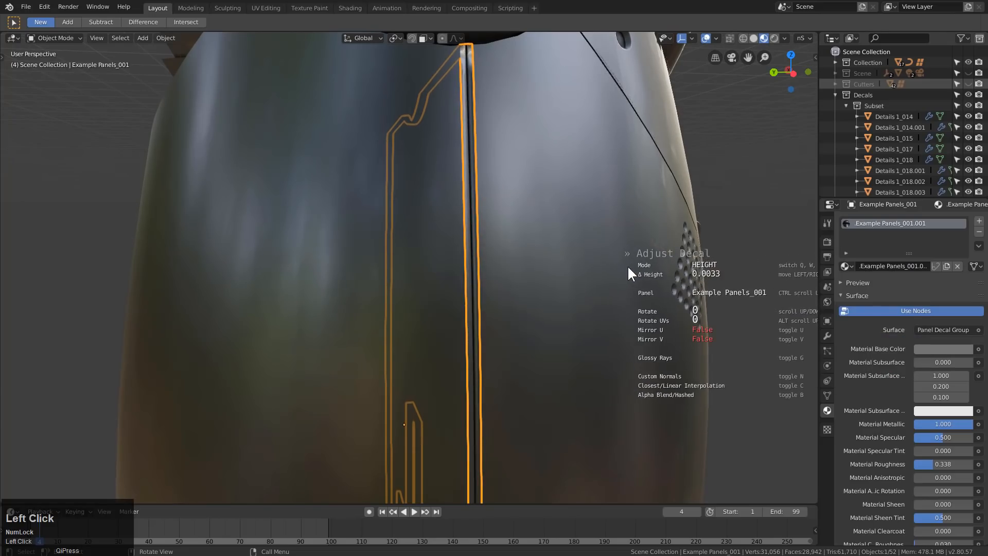
left_click(613, 268)
scroll(613, 275, "down", 8)
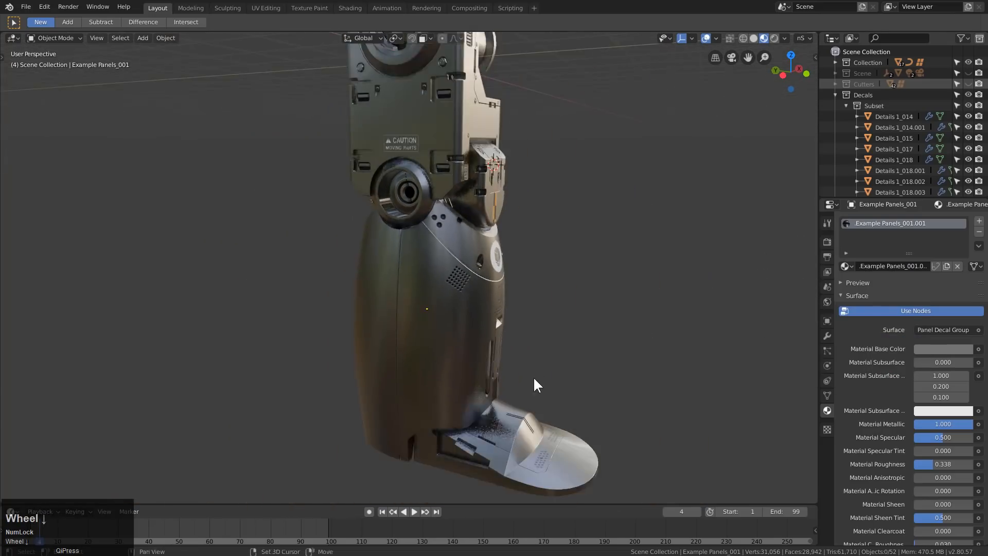
Add another mesh plane and rotate it 90 degrees in the front view so it stands upright
middle_click_drag(533, 376, 470, 412)
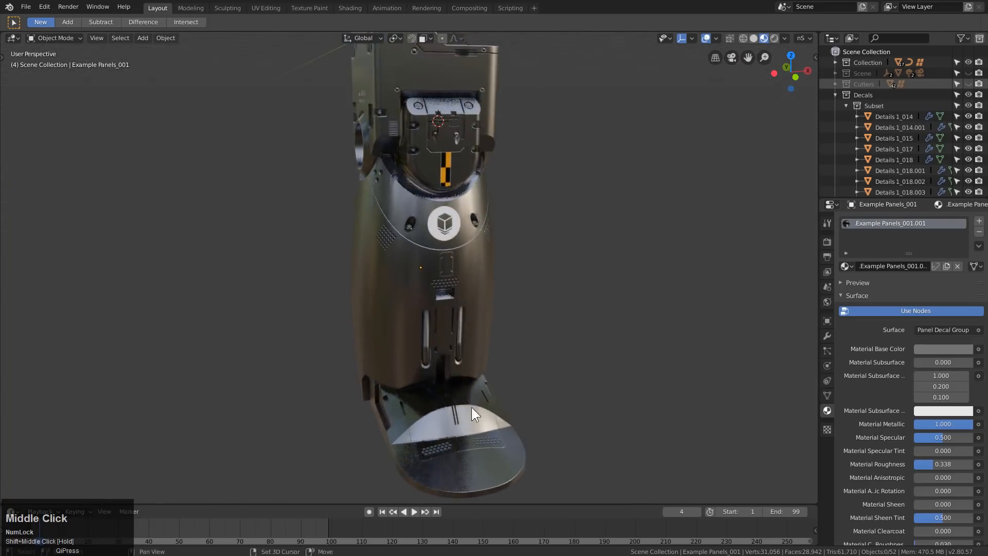
scroll(464, 386, "up", 3)
key("shift+a")
left_click(458, 336)
left_click(503, 335)
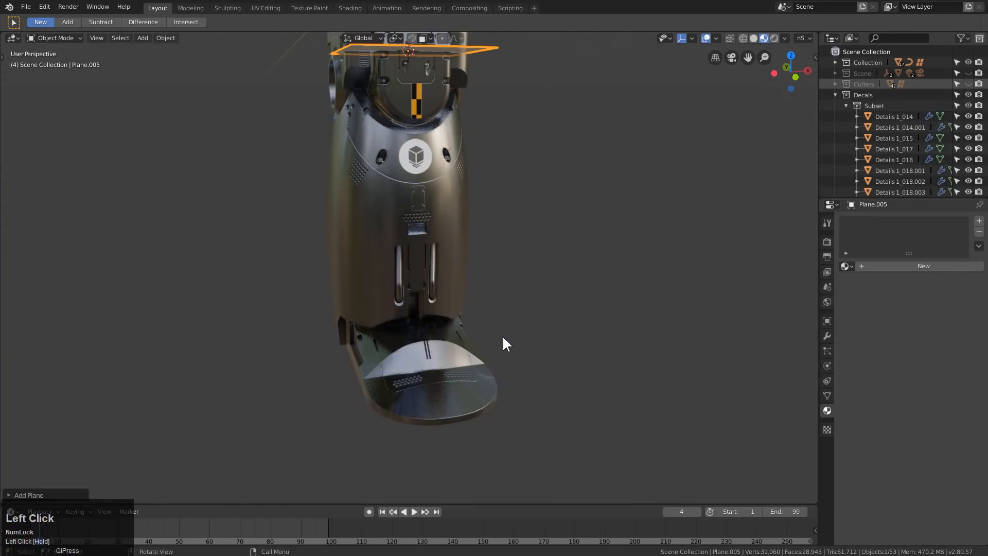
key("KP_1")
type("r90")
key("Return")
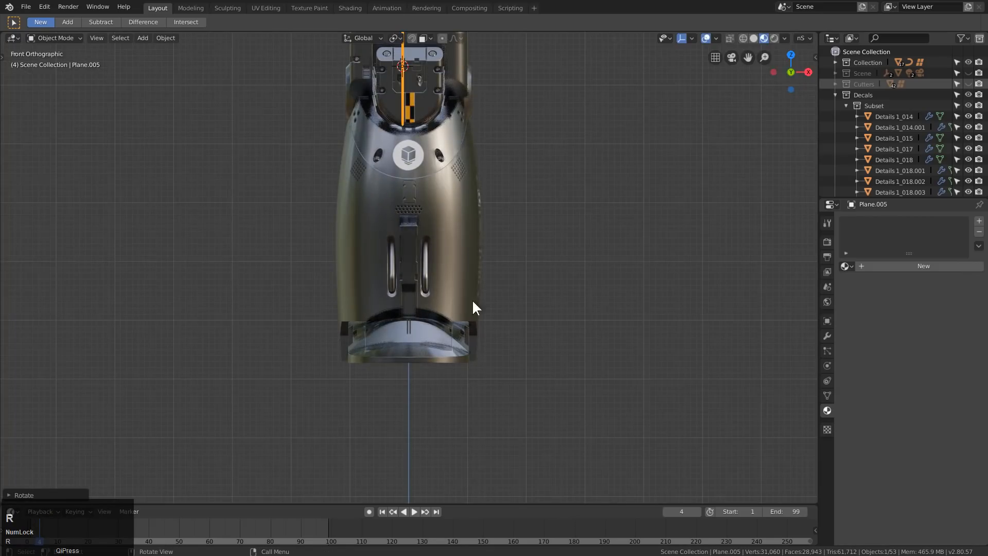
Centre the upright plane on the leg, scale it up and lower it along the Z axis toward the foot
key("g")
right_click(466, 407)
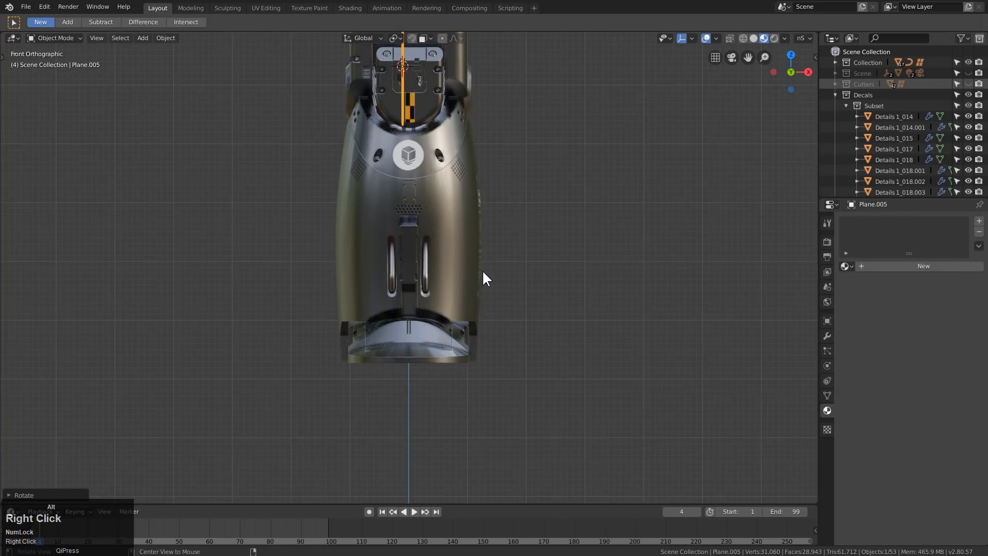
key("s")
left_click(492, 138)
key("g")
key("z")
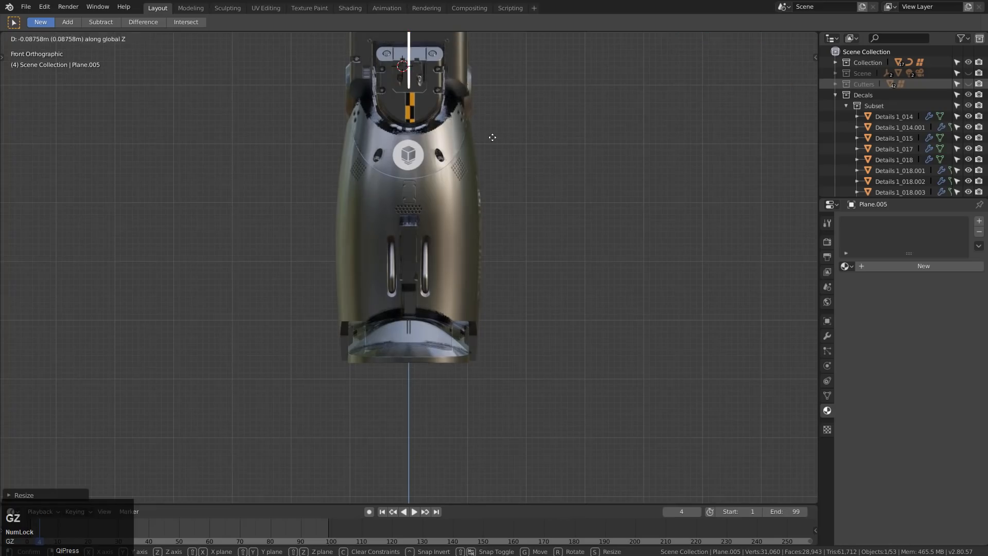
left_click(490, 381)
Scale the upright plane further so it extends past the whole foot
middle_click_drag(446, 299, 486, 340)
key("s")
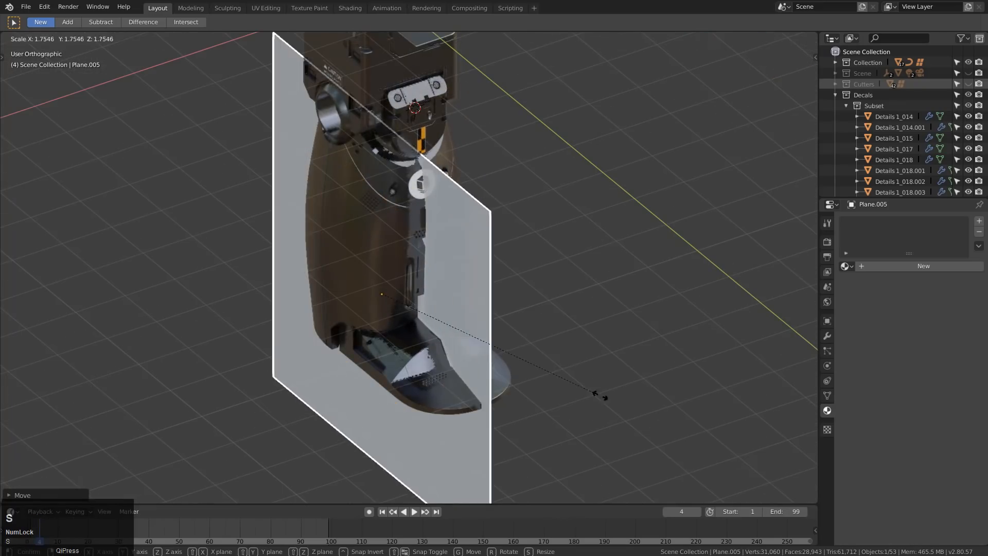
left_click(626, 394)
middle_click_drag(596, 354, 523, 246)
scroll(489, 360, "up", 1)
key("s")
left_click(520, 380)
scroll(492, 355, "up", 1)
Try to slice the foot's base with the upright plane to make a panel line
left_click(442, 363)
key("q")
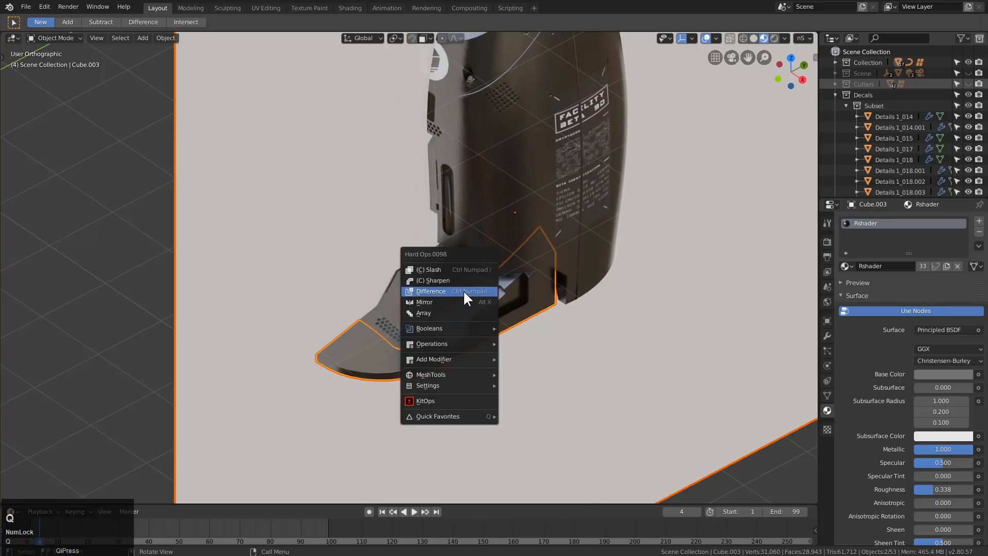
key("d")
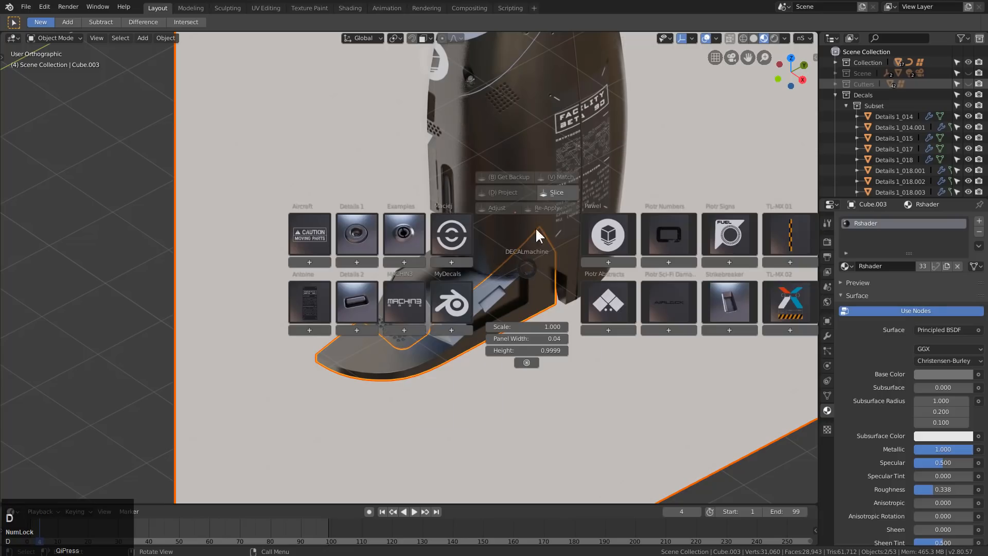
left_click(554, 194)
key("d")
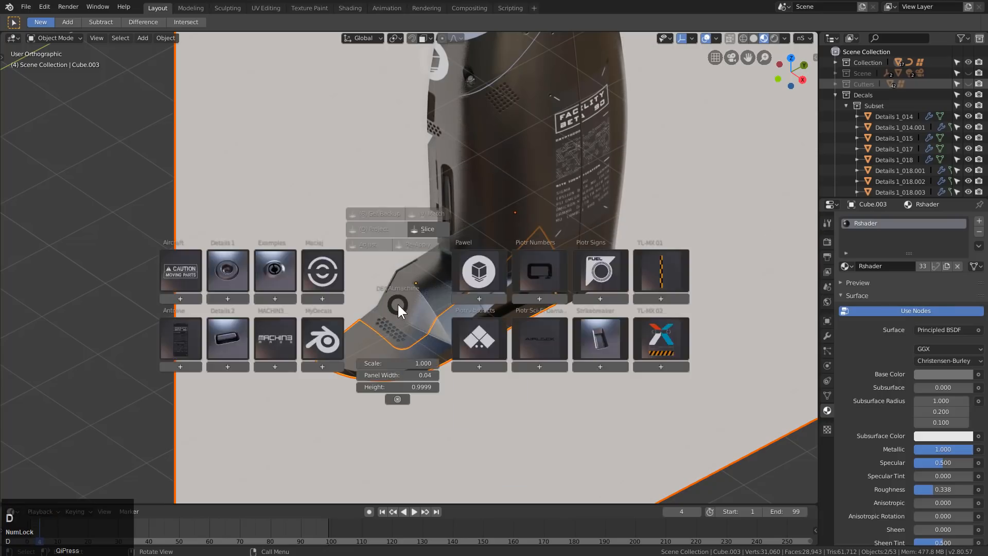
left_click(429, 227)
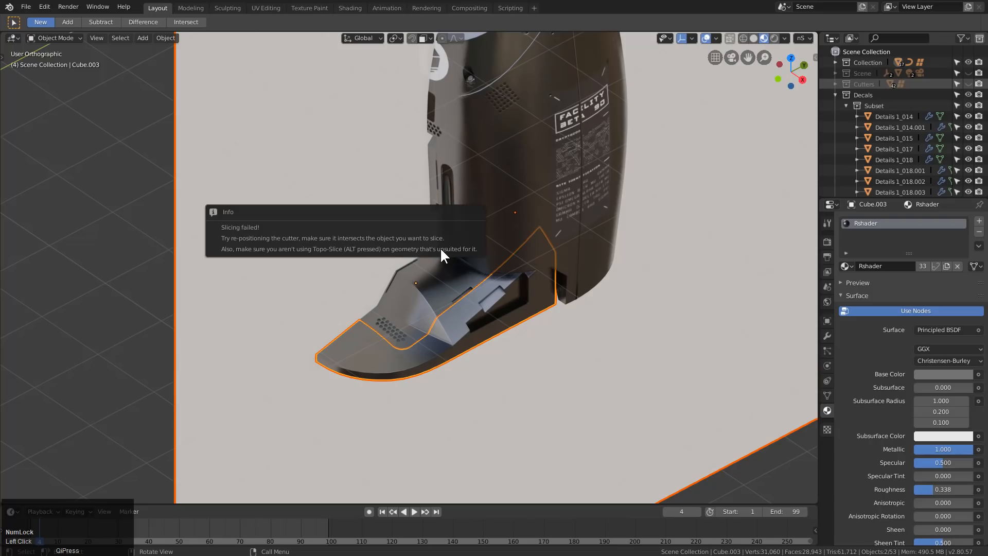
key("Escape")
Give the upright cutter plane a small thickness with the offset set to 0
left_click(249, 356)
middle_click_drag(250, 356, 381, 346)
key("q")
left_click(431, 309)
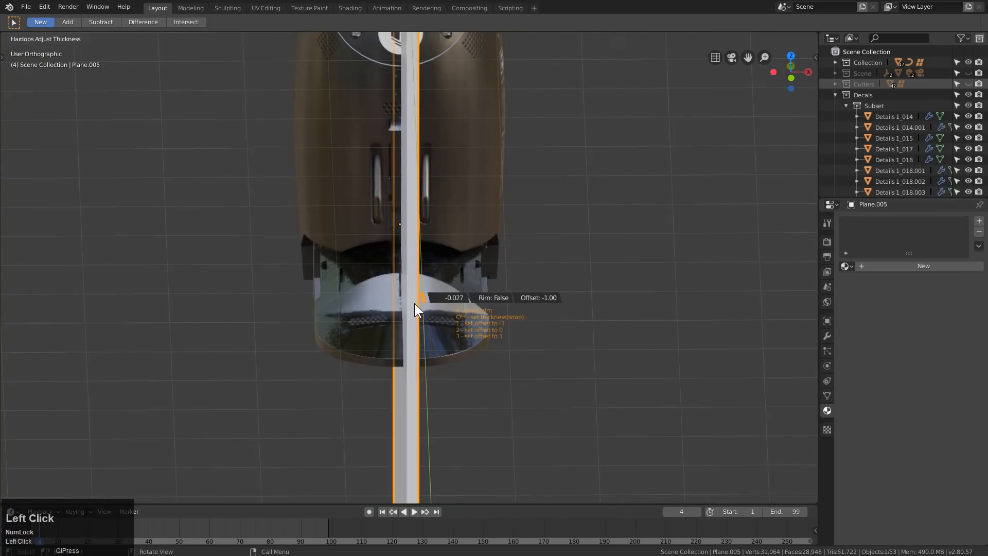
key("2")
left_click(423, 305)
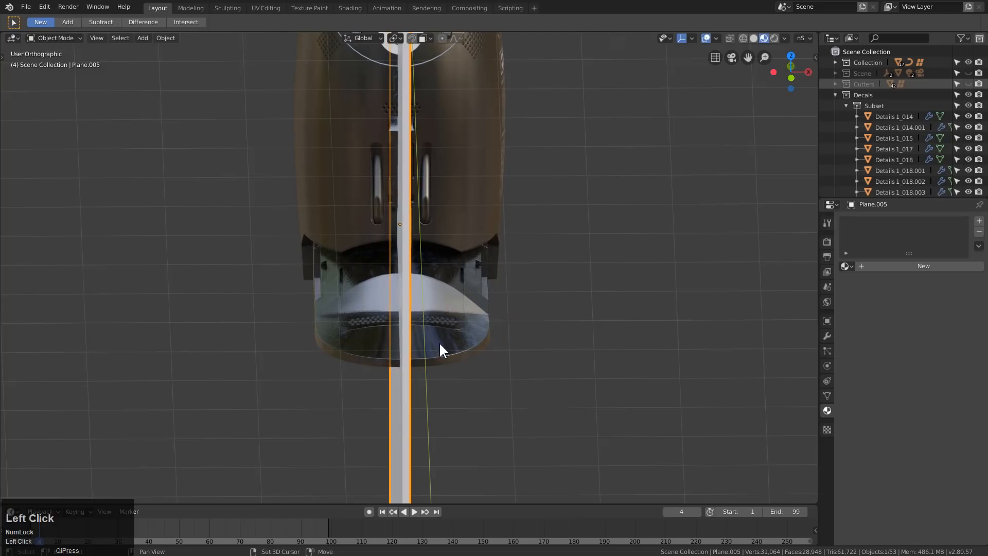
Slice the foot's base with the thickened cutter plane to create its panel line decal
left_click(440, 342)
key("q")
key("d")
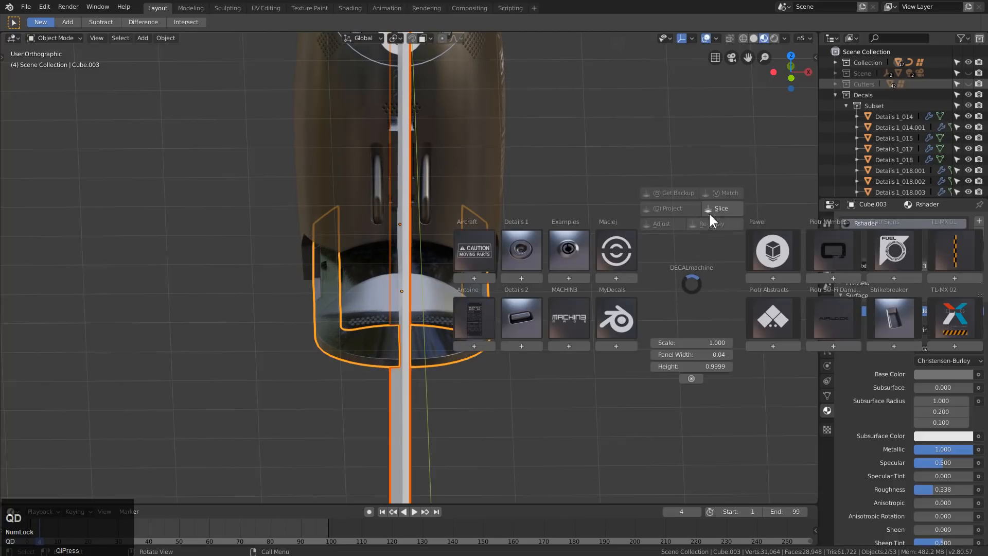
left_click(715, 205)
Insert the Examples_021 slotted ring decal from the Examples library and move it to the lower shin, beside the foot
middle_click_drag(529, 307, 452, 300)
scroll(450, 326, "up", 3)
key("d")
left_click(320, 276)
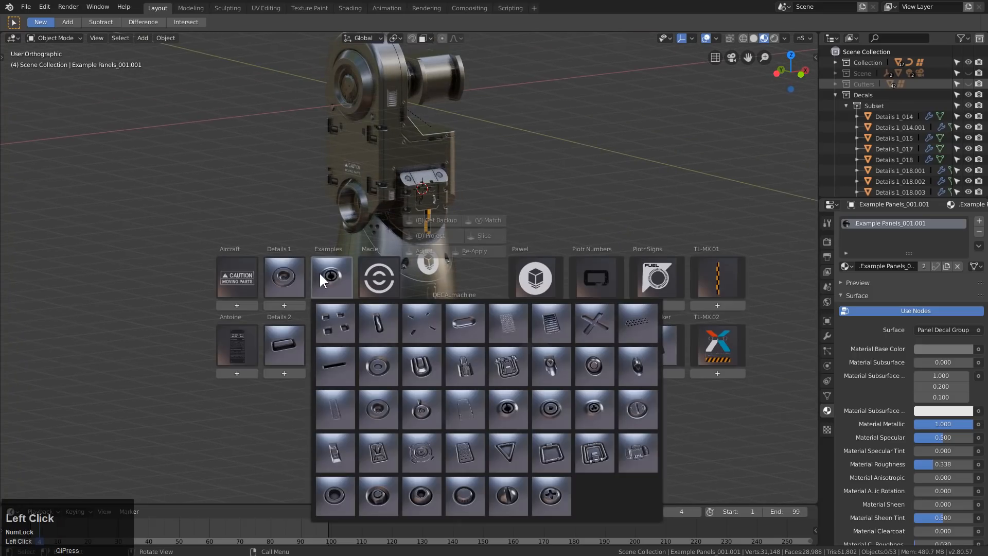
left_click(508, 408)
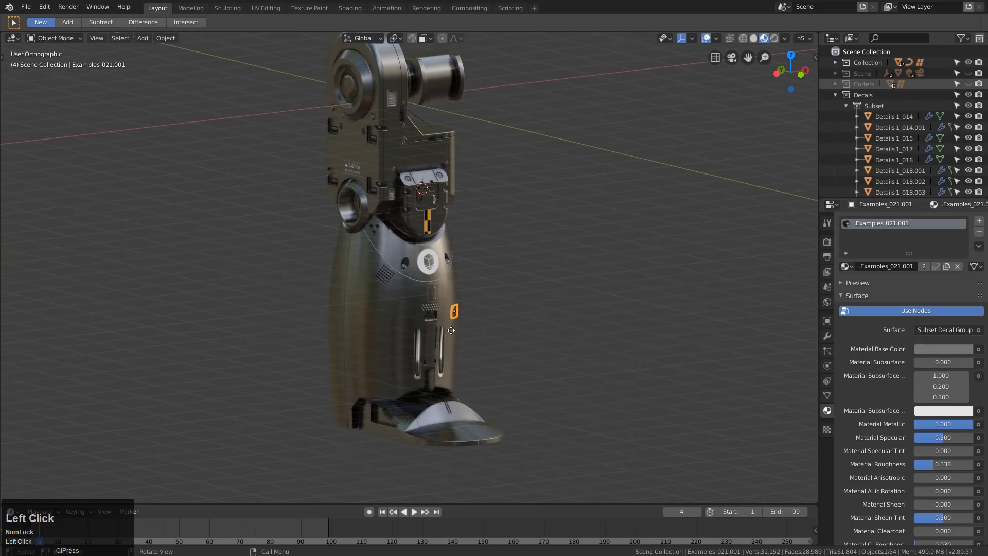
key("g")
left_click(381, 379)
Resize the slotted ring decal to suit the lower shin
scroll(406, 386, "down", 6)
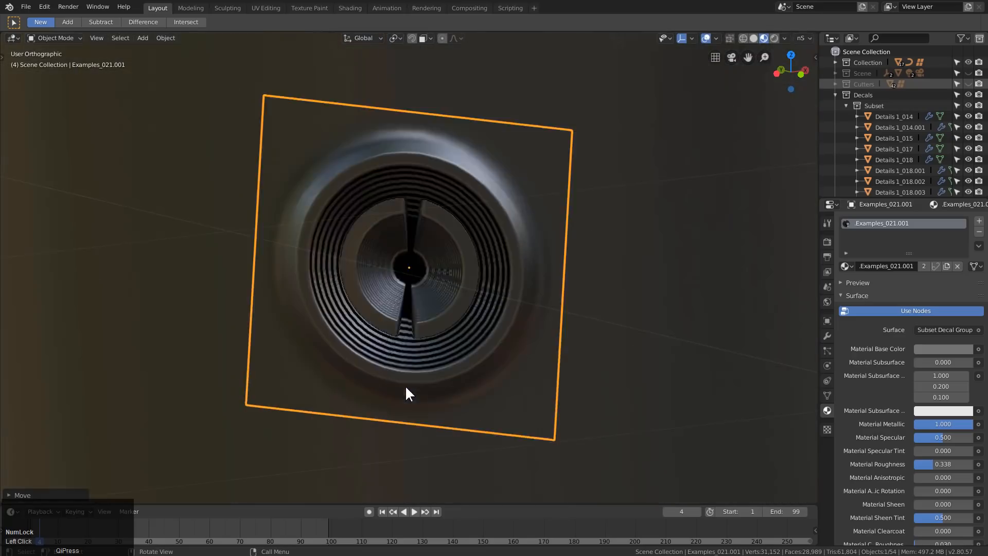
scroll(437, 330, "down", 2)
key("s")
left_click(474, 348)
scroll(479, 332, "down", 6)
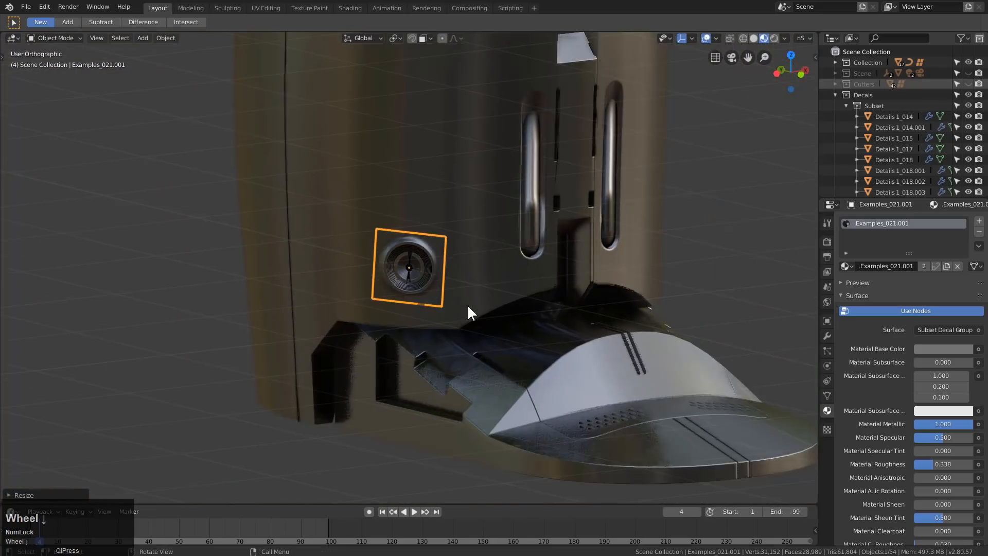
middle_click_drag(467, 304, 455, 280)
scroll(455, 280, "down", 1)
left_click(437, 199, "shift")
key("alt+x")
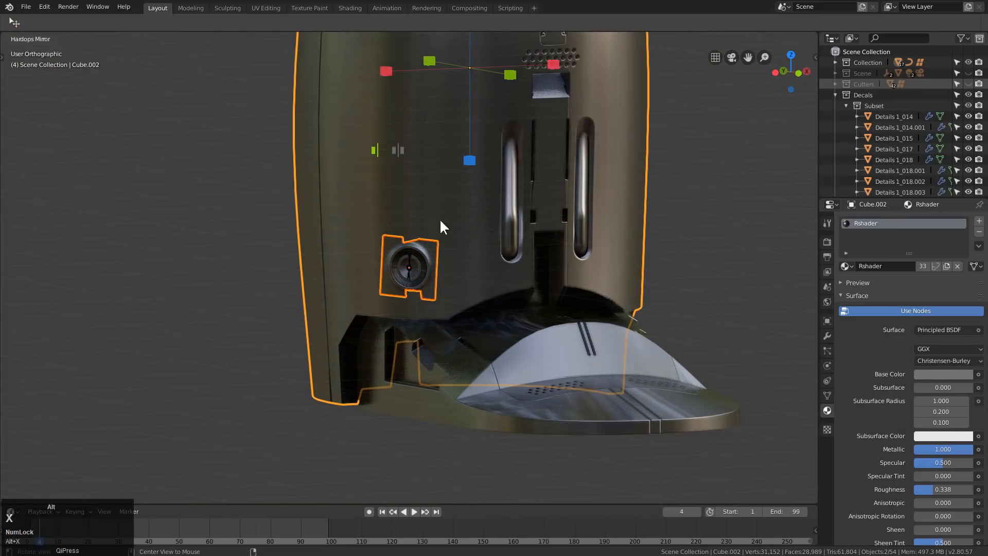
key("Escape")
Project the slotted ring decal onto the curved shin surface
left_click(424, 262)
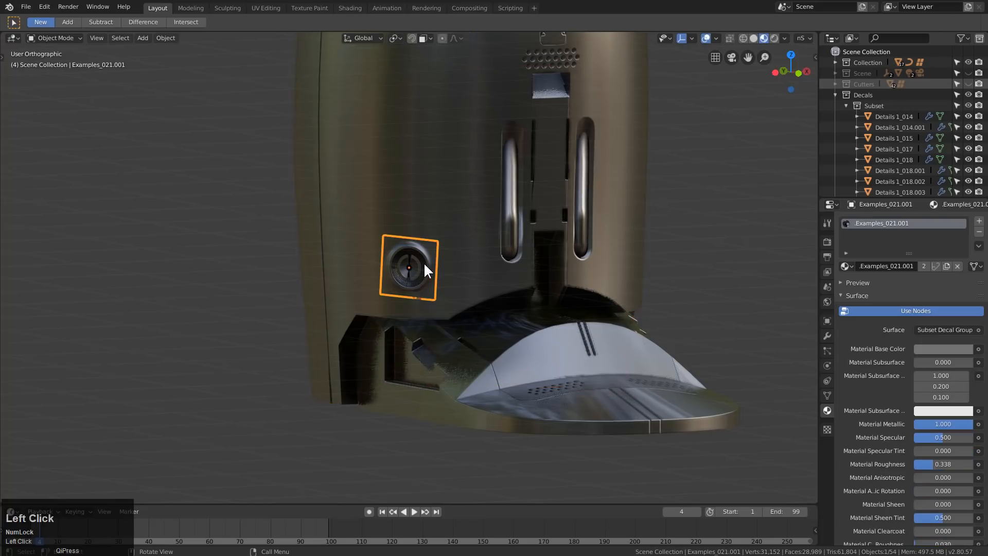
left_click(445, 170, "shift")
key("d")
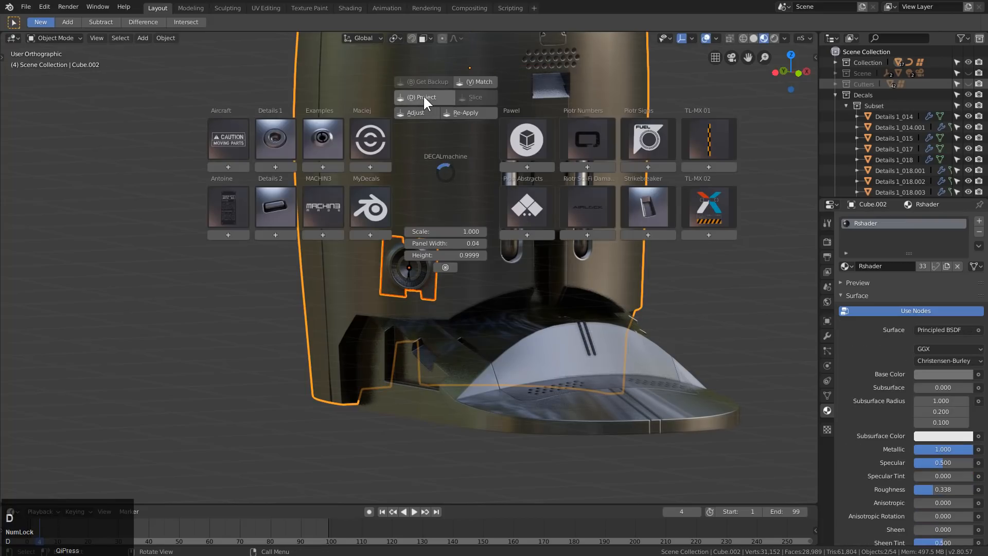
left_click(424, 95)
Mirror the projected ring decal to the opposite side of the shin
key("alt+a")
left_click(459, 199)
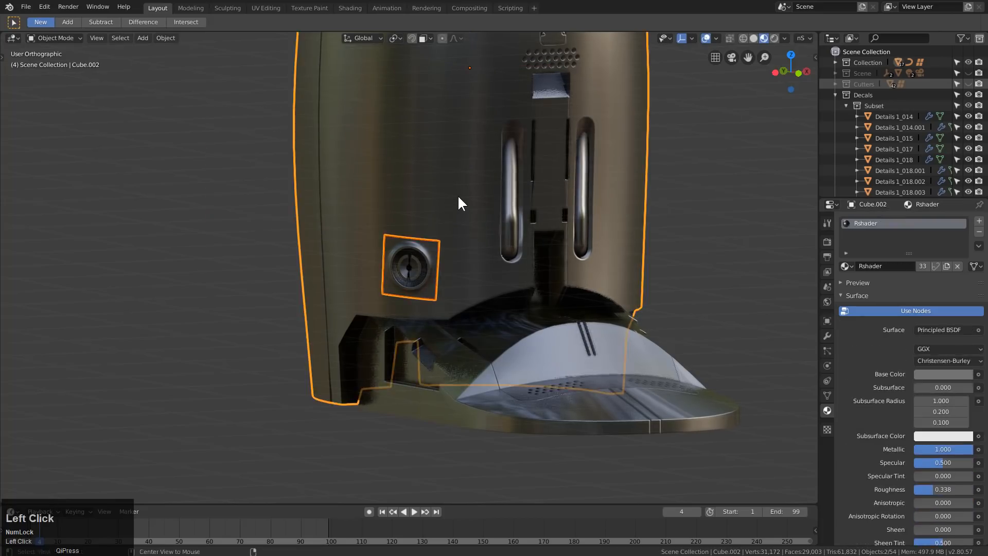
key("alt+a")
scroll(565, 281, "down", 3)
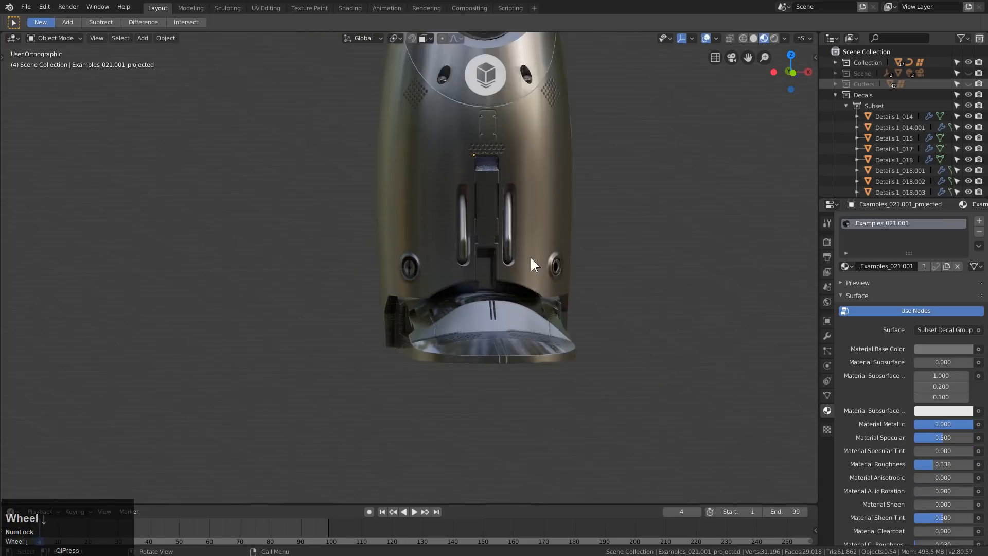
Insert the Details 1_010 square hole-grid decal and place it on the shin above the slotted ring
middle_click_drag(532, 261, 472, 357)
key("d")
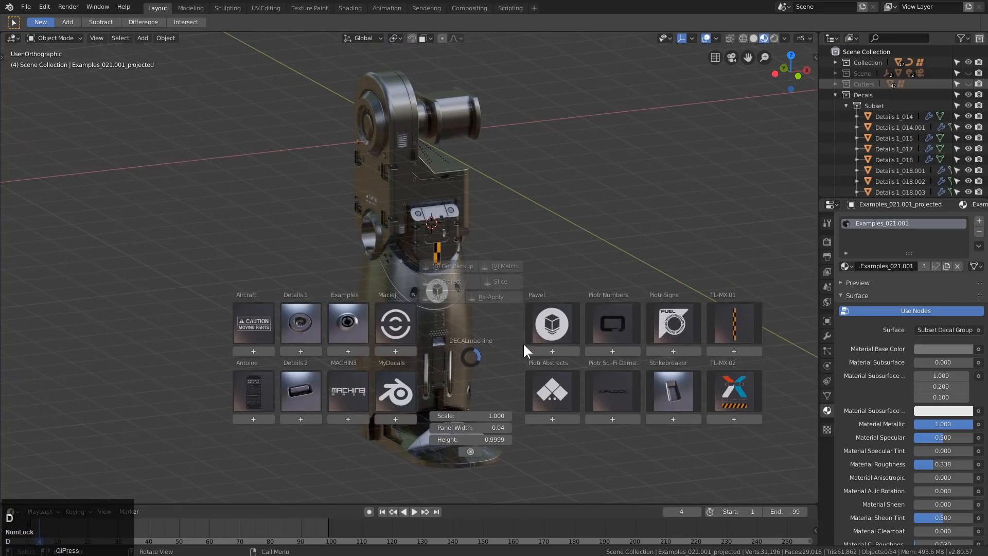
left_click(318, 329)
left_click(286, 318)
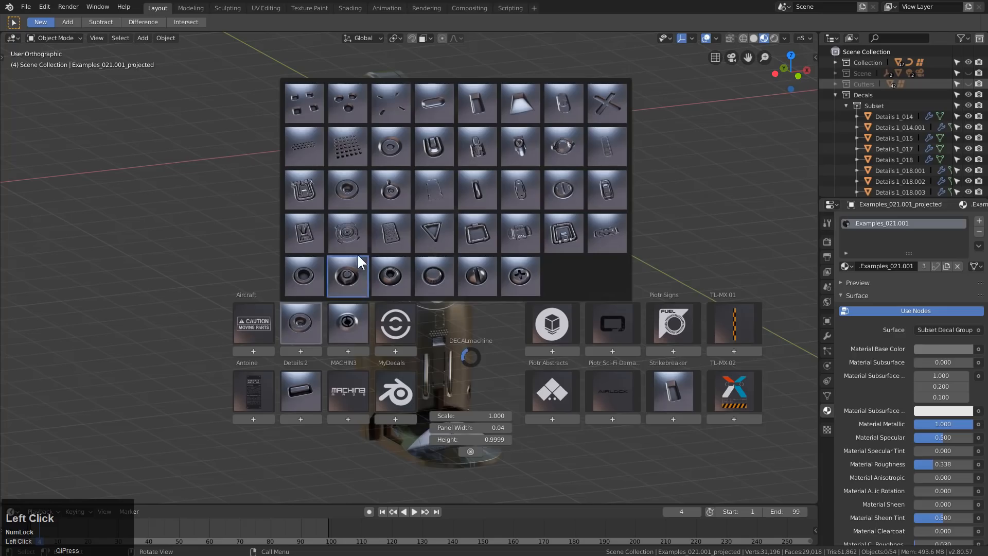
left_click(346, 145)
middle_click_drag(472, 291, 509, 278)
scroll(508, 278, "up", 1)
middle_click_drag(514, 322, 483, 359, "shift")
key("g")
left_click(510, 409)
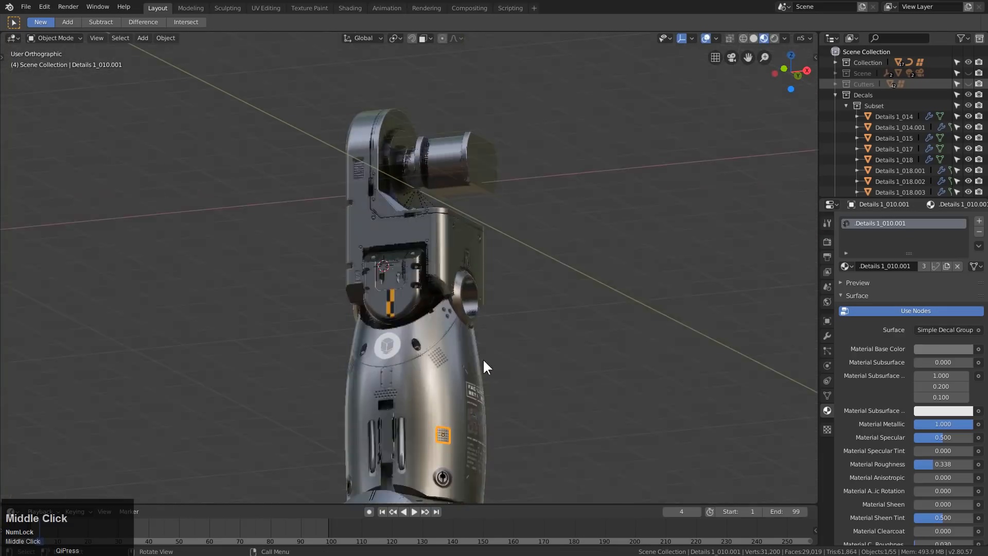
Move the hole-grid decal onto the flat ledge below the upper cylinder and clear its rotation
scroll(483, 359, "up", 1)
key("KP_Decimal")
middle_click_drag(395, 382, 425, 398)
scroll(399, 357, "down", 4)
scroll(402, 365, "down", 4)
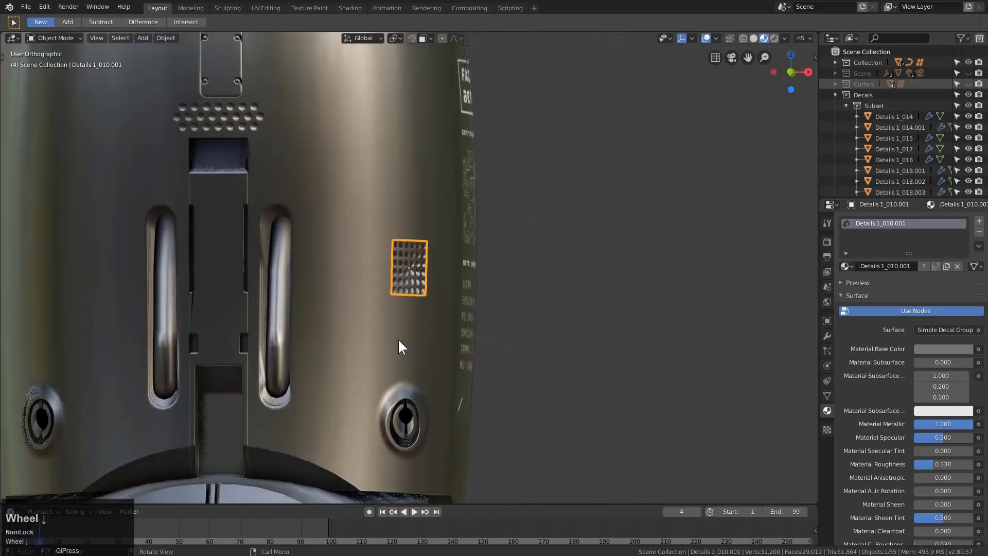
middle_click_drag(402, 347, 418, 388)
scroll(435, 294, "down", 1)
key("g")
left_click(395, 182, "ctrl")
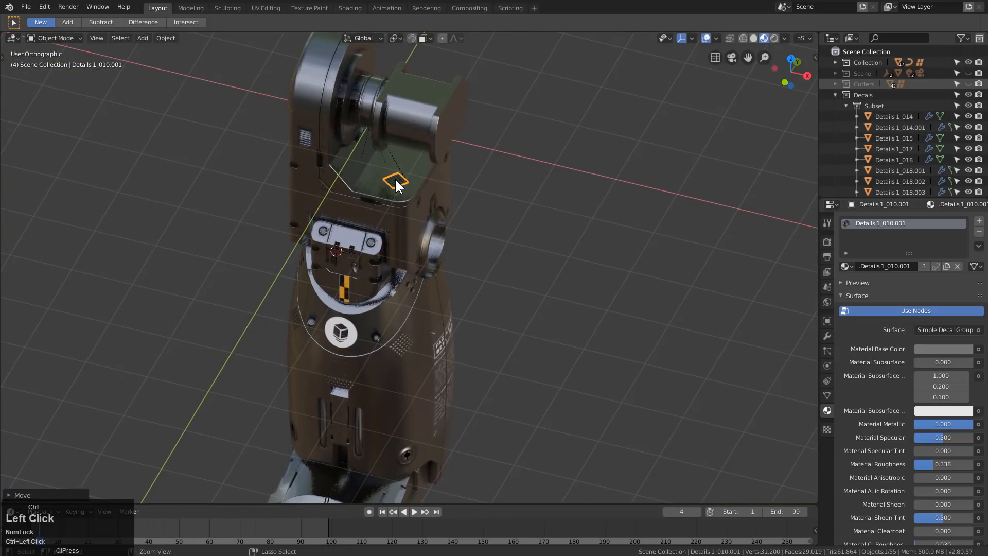
key("alt+r")
key("KP_Decimal")
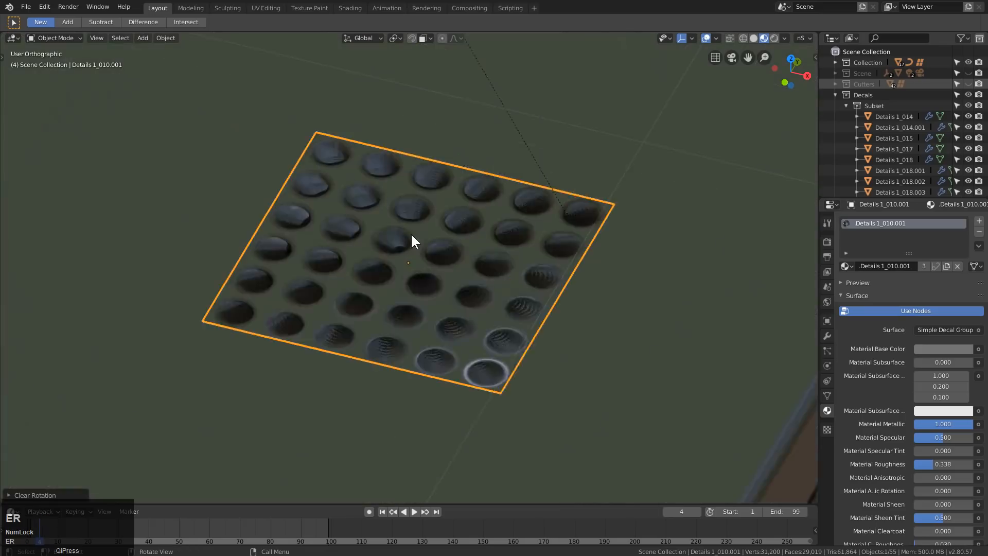
Enlarge the hole-grid decal, shift it along X on the ledge, and switch the view to perspective
scroll(433, 248, "down", 8)
key("s")
left_click(483, 309)
key("s")
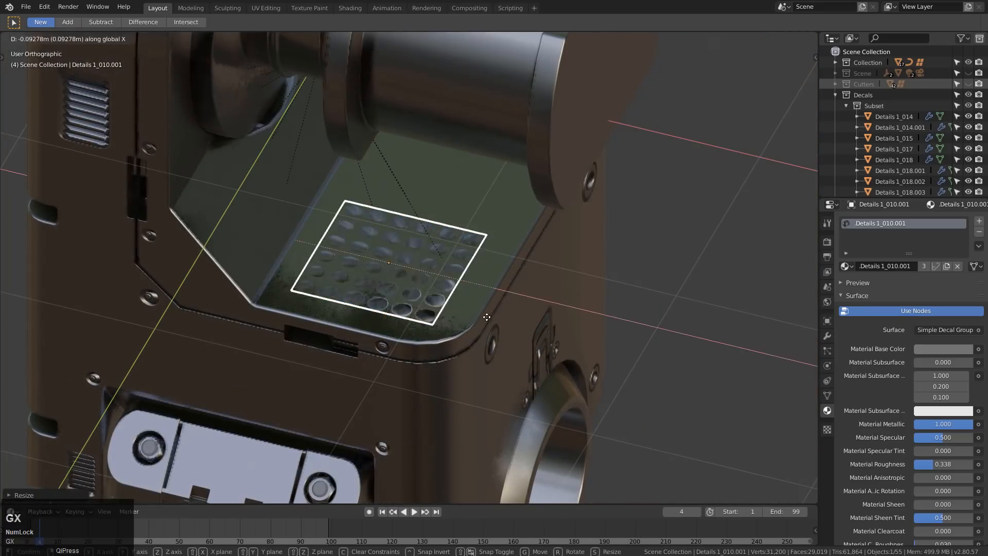
left_click(489, 315)
key("KP_5")
right_click(486, 309)
scroll(428, 299, "down", 2)
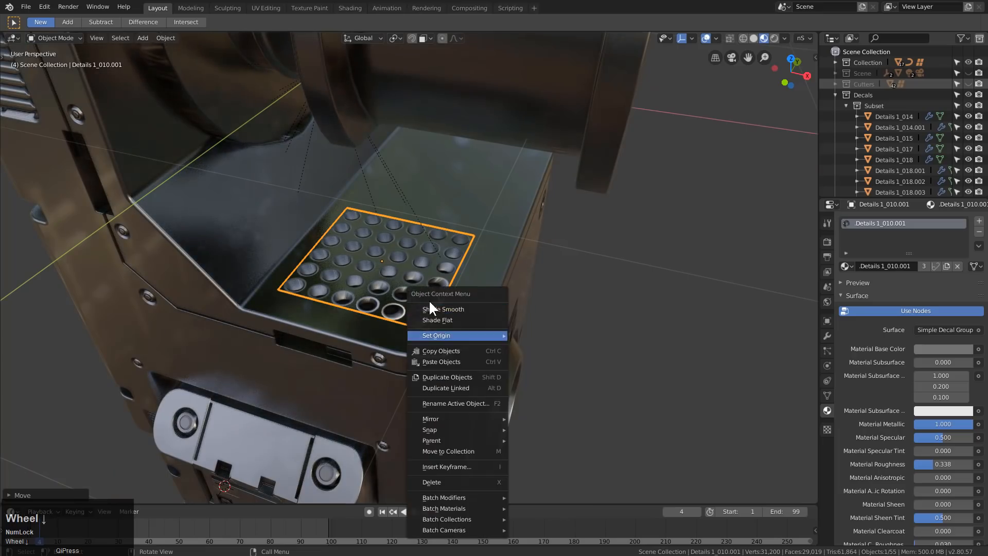
scroll(456, 310, "down", 1)
Scale the hole-grid decal down so it takes up less of the ledge
key("s")
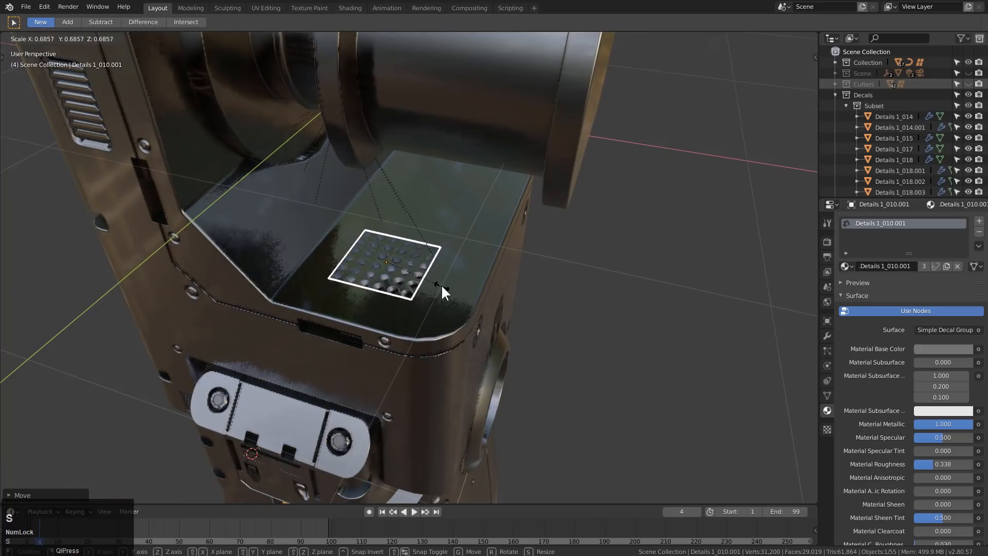
left_click(441, 284)
key("g")
key("x")
left_click(425, 278)
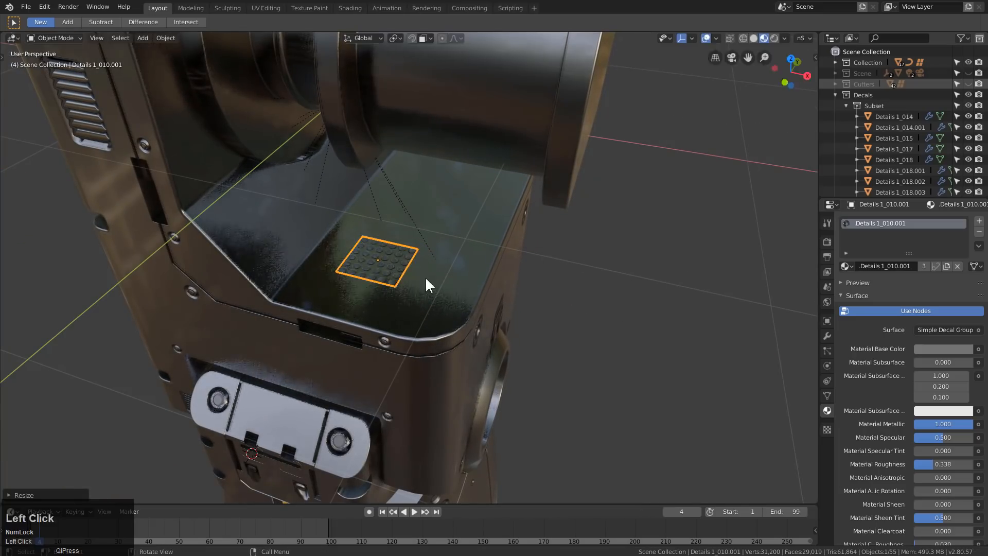
Move the hole-grid decal along Y to the ledge's front edge and along X toward the inner wall
key("g")
key("x")
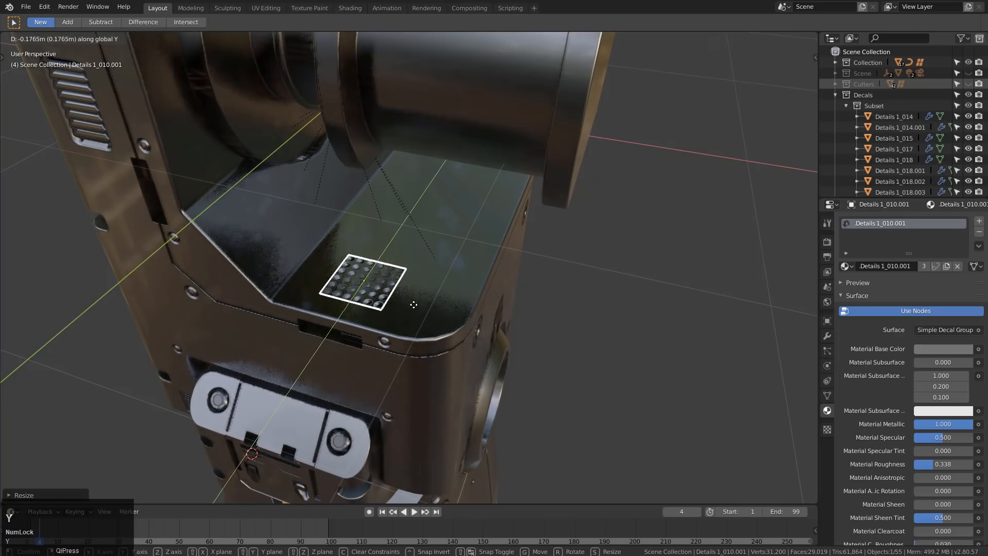
left_click(413, 308)
key("g")
key("x")
left_click(400, 301)
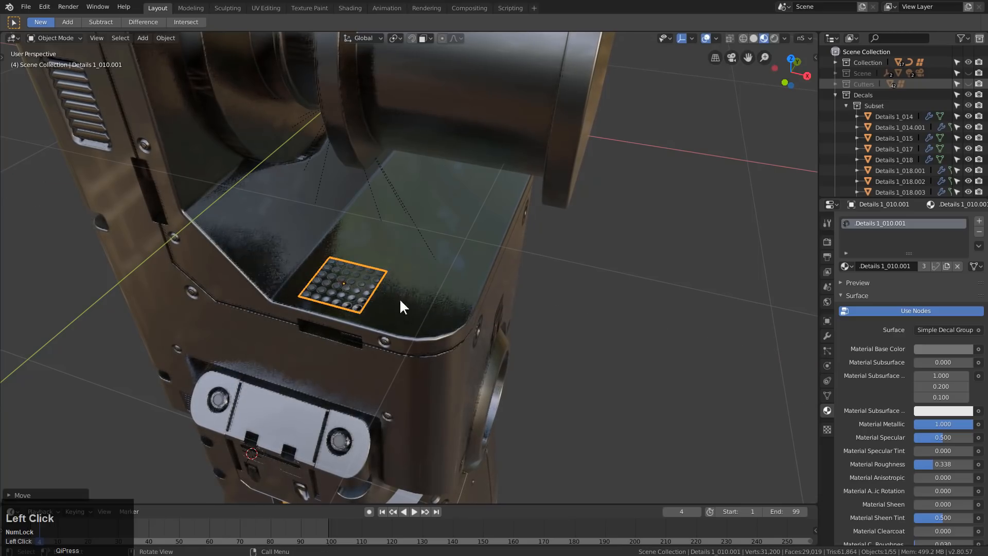
Mirror the hole-grid decal across the upper block along Y to the far end of the ledge
left_click(440, 327, "shift")
scroll(440, 319, "down", 4)
key("alt+x")
left_click(332, 210)
key("alt+a")
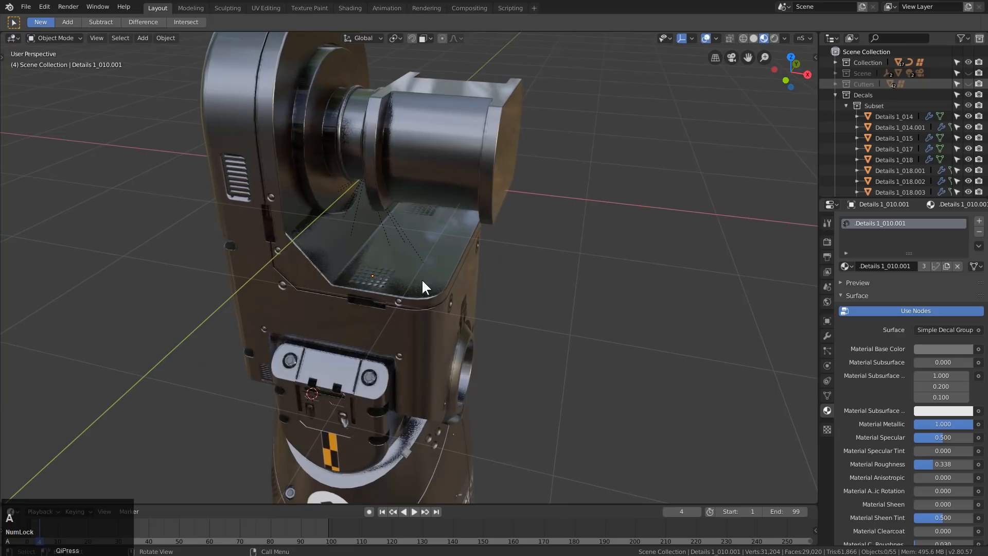
Insert the Examples_004 rounded slot decal and snap it onto the ledge beside the hole grid
scroll(360, 304, "down", 2)
middle_click_drag(347, 311, 413, 313)
scroll(404, 307, "down", 2)
key("d")
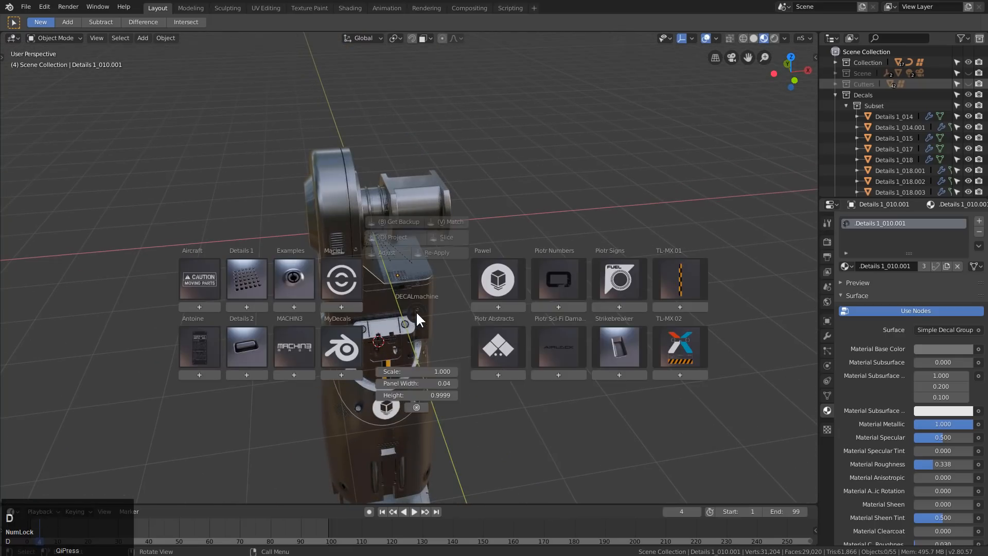
left_click(292, 278)
left_click(313, 282)
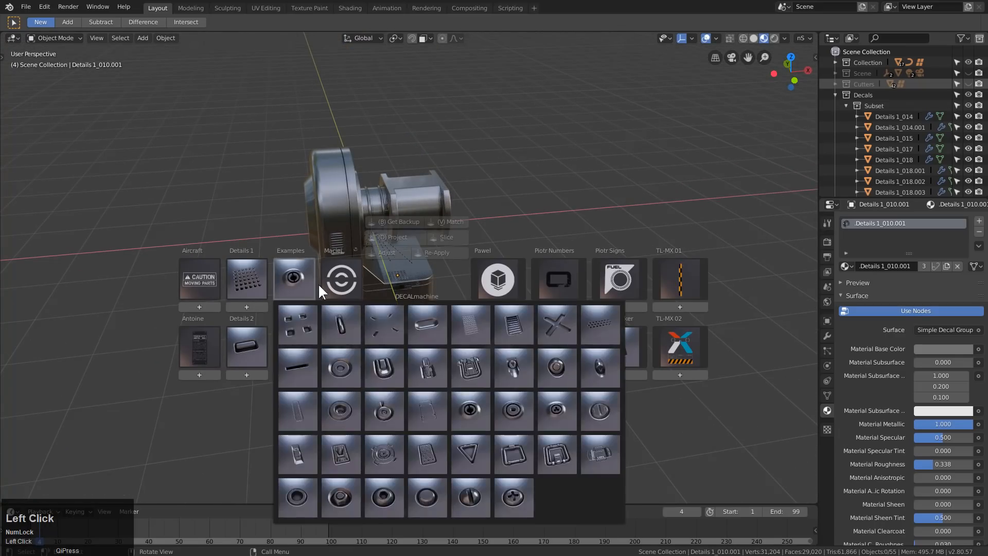
left_click(300, 280)
left_click(440, 322)
scroll(416, 335, "up", 4)
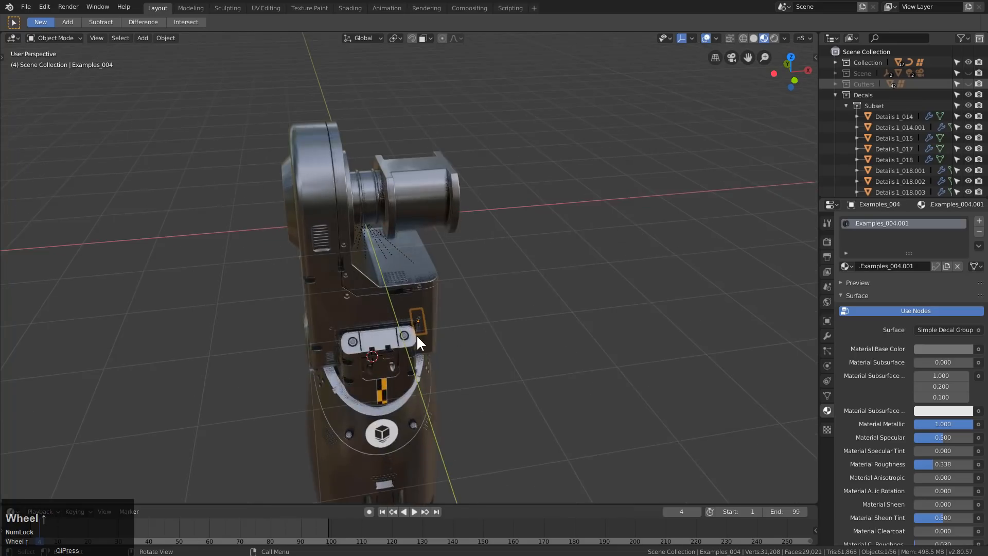
middle_click_drag(437, 356, 450, 363)
key("g")
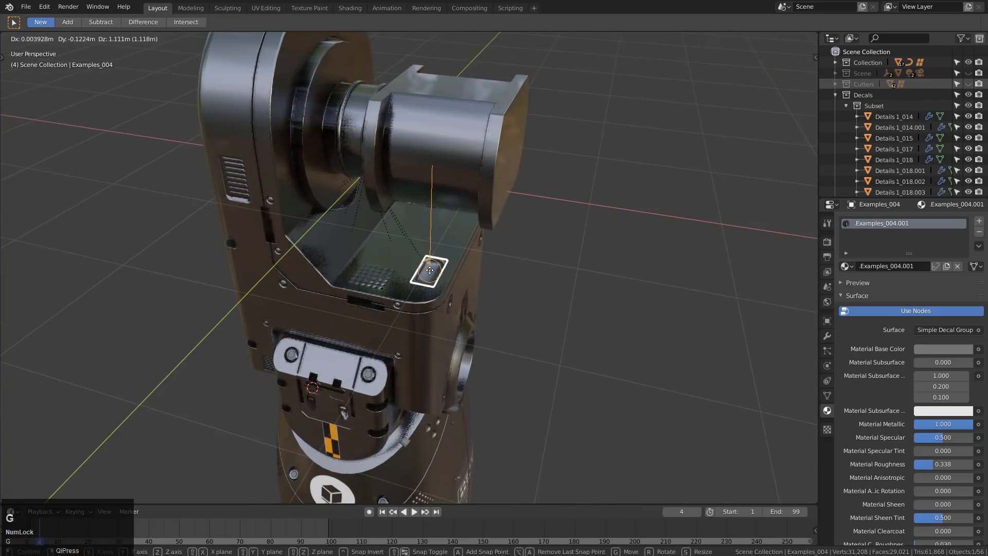
left_click(451, 298, "ctrl")
Resize the rounded slot decal and move it along X toward the ledge's outer edge
key("KP_Decimal")
scroll(461, 293, "down", 4)
middle_click_drag(462, 301, 371, 312)
key("s")
left_click(445, 294)
key("g")
key("x")
left_click(473, 302)
Mirror the rounded slot decal across the upper block along Y
left_click(370, 312, "shift")
key("alt+x")
scroll(271, 144, "down", 4)
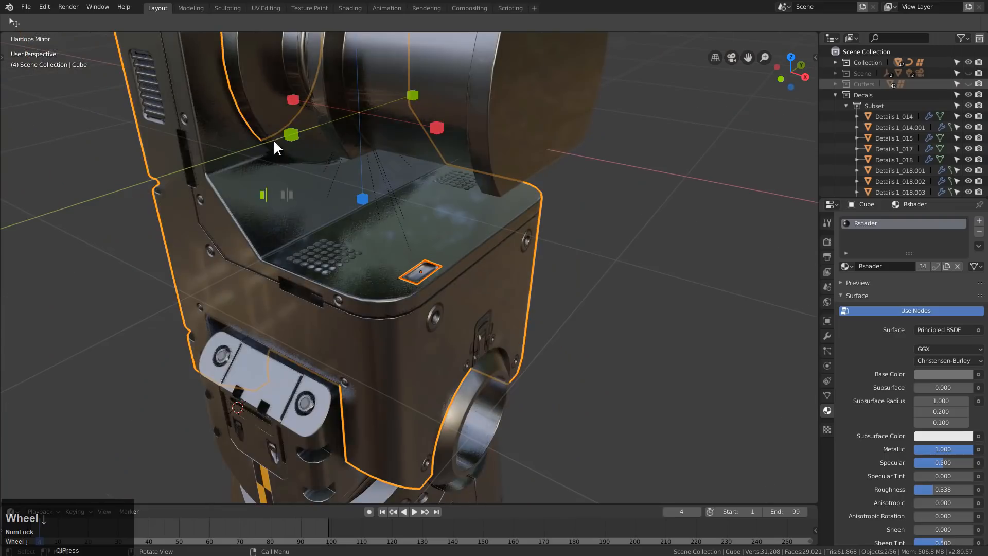
left_click(291, 136)
key("alt+a")
Add a centred loop cut across the rounded slot decal's mesh and bevel it into a narrow middle strip
middle_click_drag(391, 278, 444, 296)
left_click(415, 268, "shift")
scroll(444, 296, "up", 3)
key("Tab")
scroll(444, 296, "up", 3)
key("ctrl+r")
left_click(451, 298)
right_click(458, 300)
key("ctrl+b")
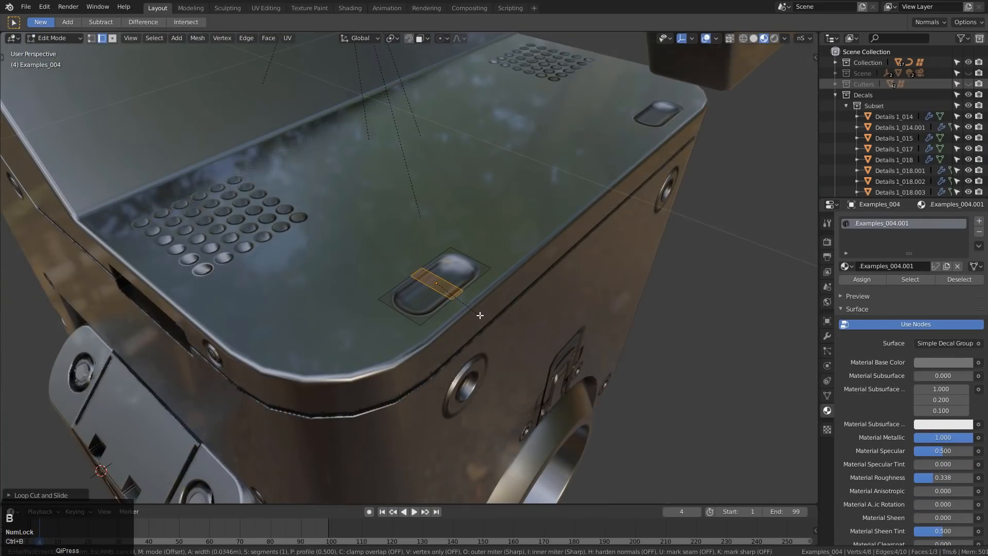
left_click(477, 311)
Stretch the slot decal by moving its far end face about 0.32 m along Y
key("3")
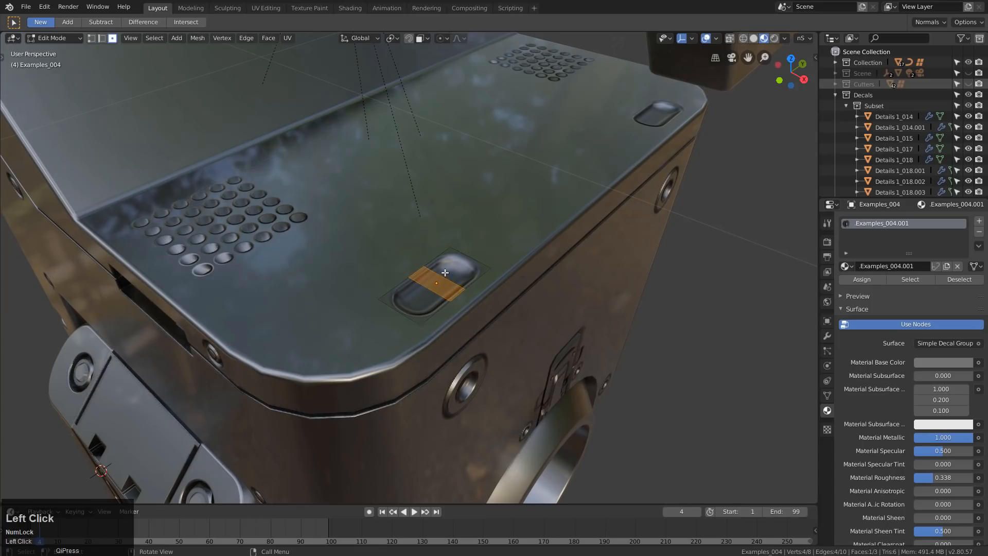
key("g")
key("x")
key("y")
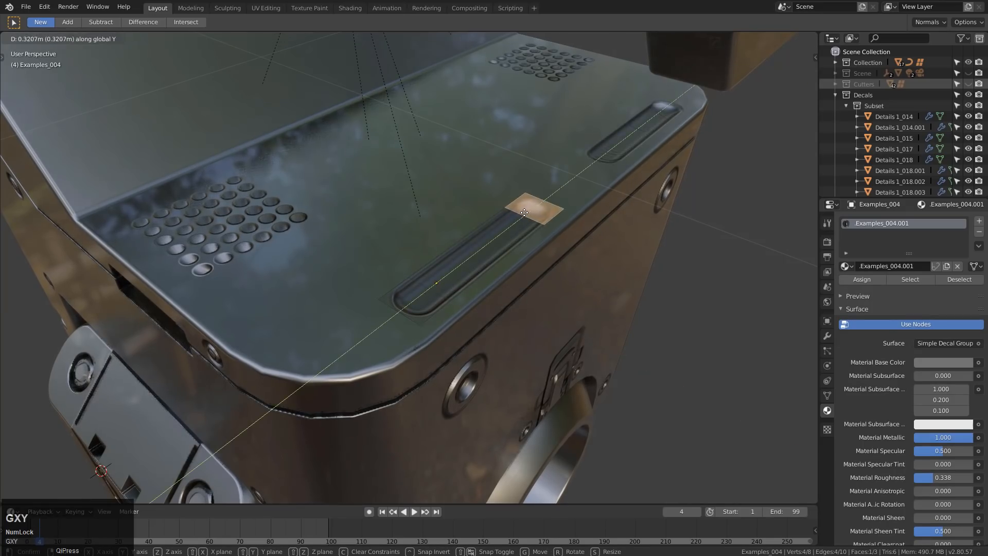
left_click(527, 208)
Leave mesh editing and resize the elongated slot decal to fit beside the ledge's outer edge
key("Tab")
middle_click_drag(521, 258, 495, 279)
key("s")
left_click(468, 308)
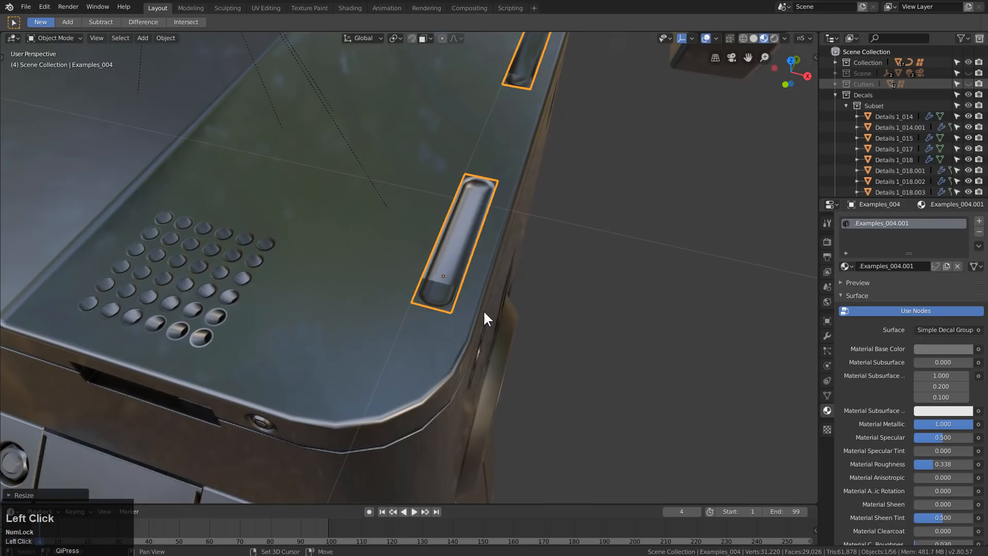
Match the elongated slot decal to the upper block's Rshader material
left_click(484, 312, "shift")
key("d")
left_click(508, 218)
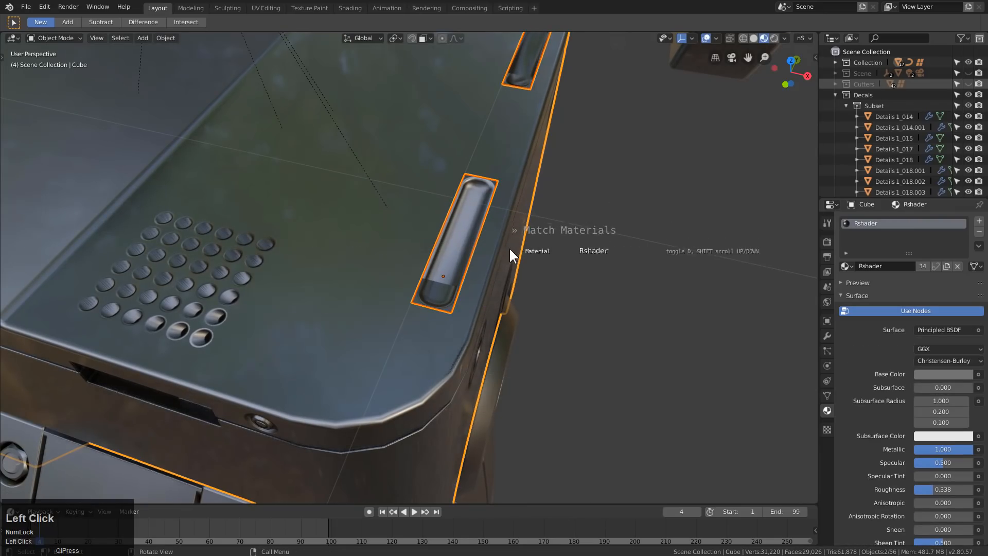
middle_click_drag(443, 257, 433, 295)
left_click(486, 298)
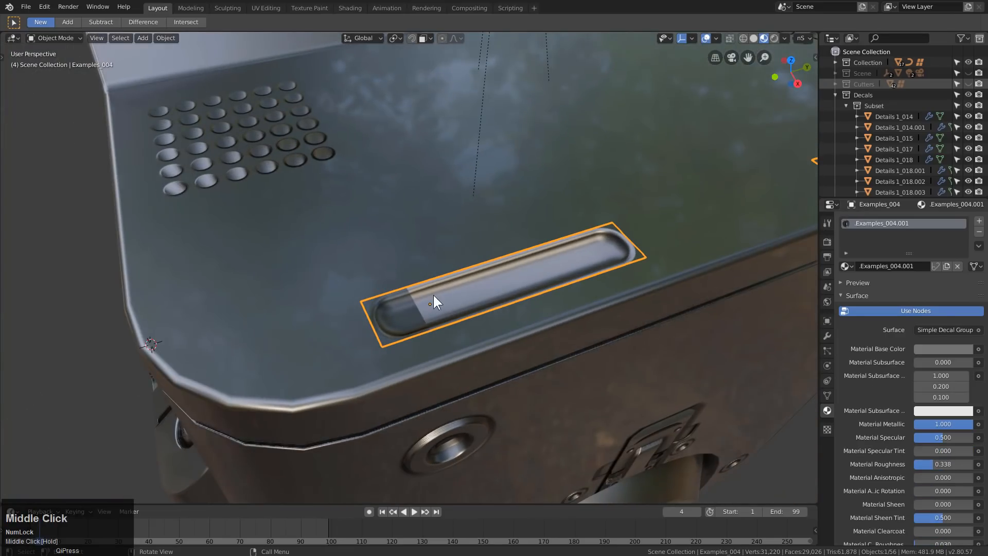
key("g")
key("z")
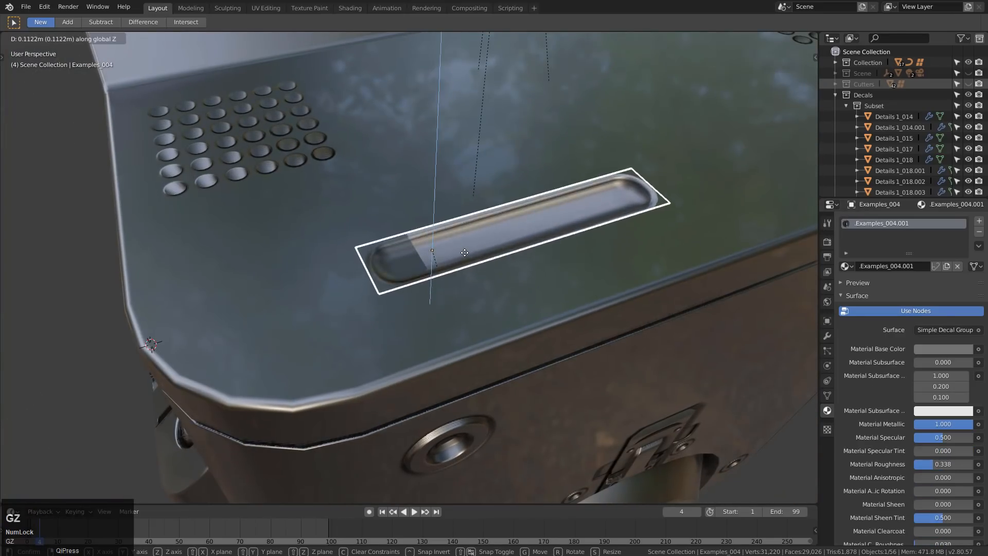
right_click(489, 300)
middle_click_drag(490, 300, 520, 291)
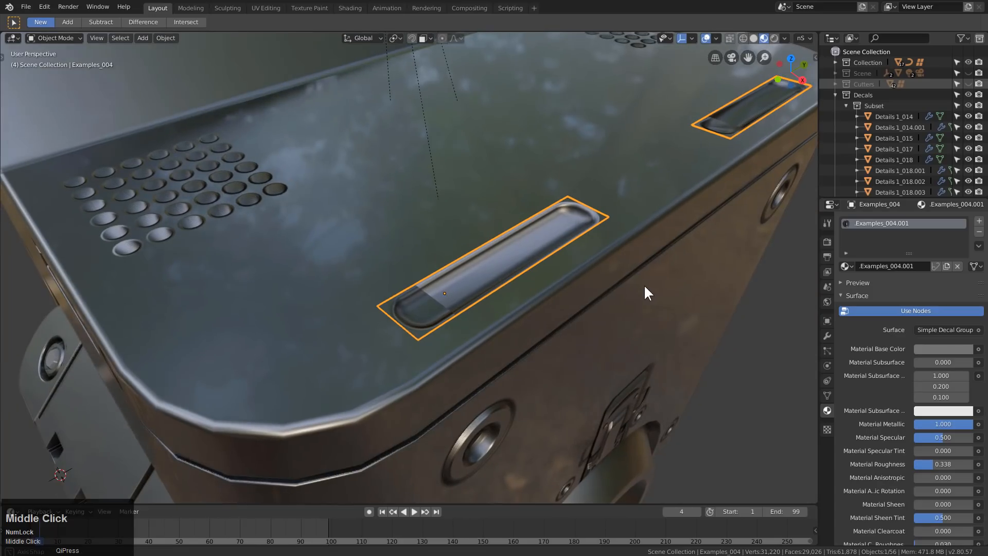
Delete the elongated slot decal and its mirrored counterpart from the upper block's ledge
key("c")
left_click(648, 286)
key("Escape")
key("c")
left_click(599, 274)
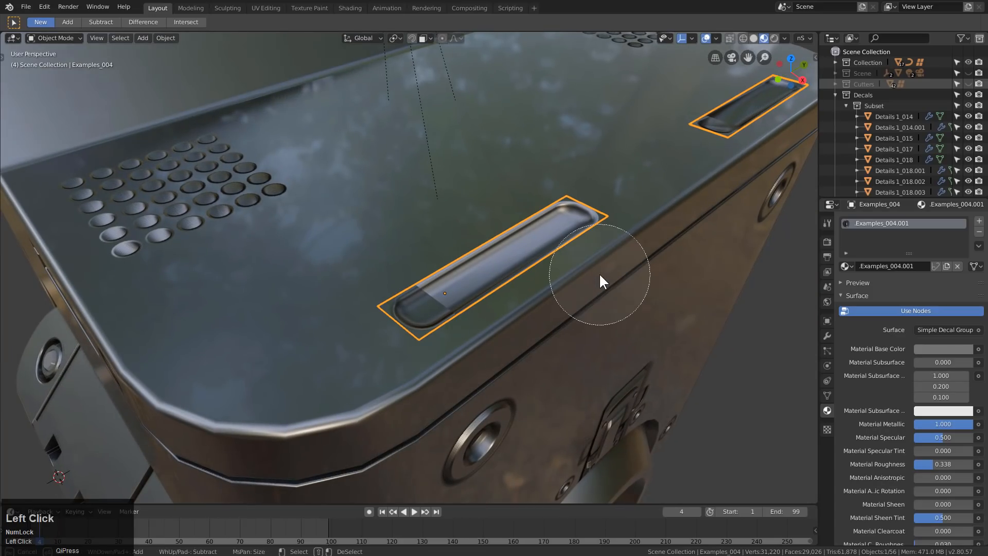
key("Escape")
key("x")
left_click(596, 272)
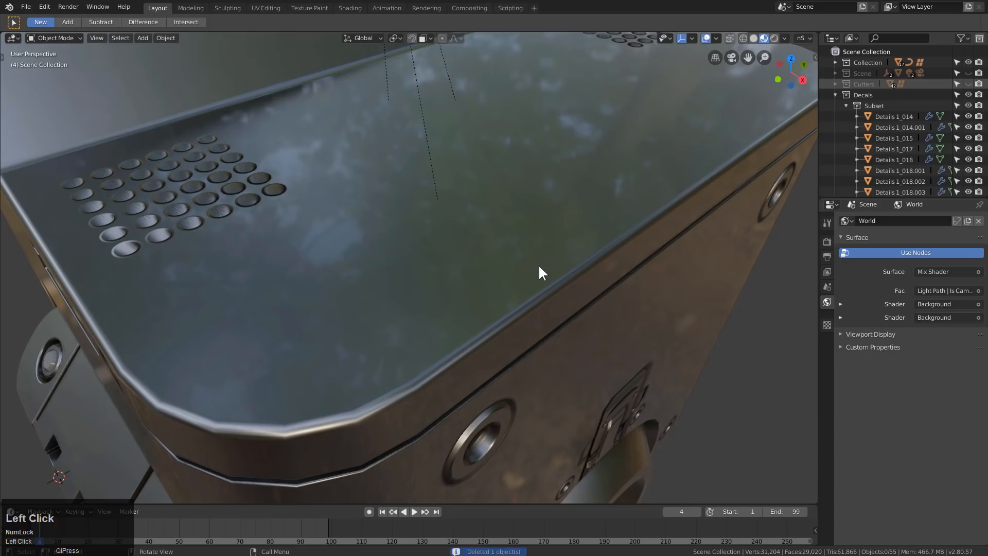
Insert the Examples decal with four slanted corner slots and place it flat beside the ledge's outer edge
key("d")
left_click(412, 233)
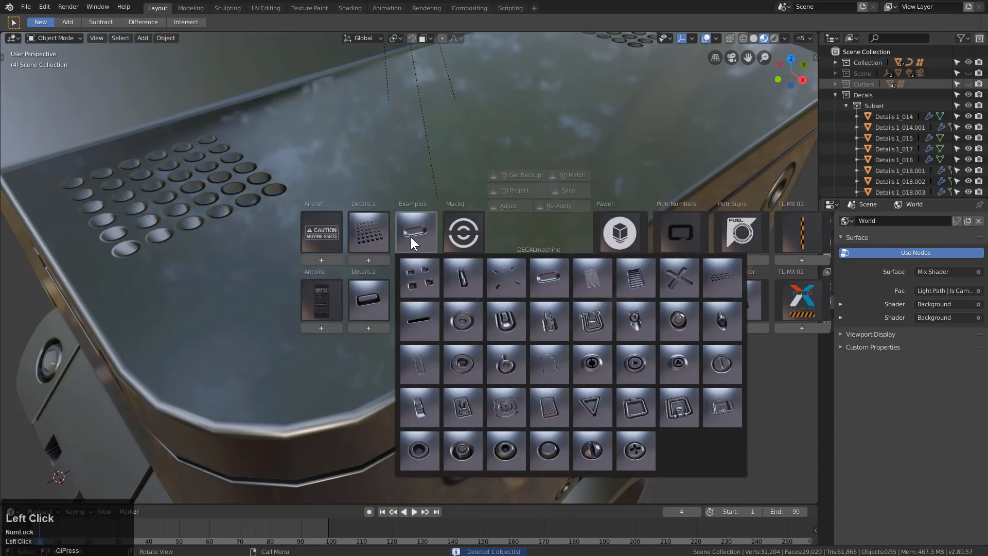
left_click(500, 268)
key("g")
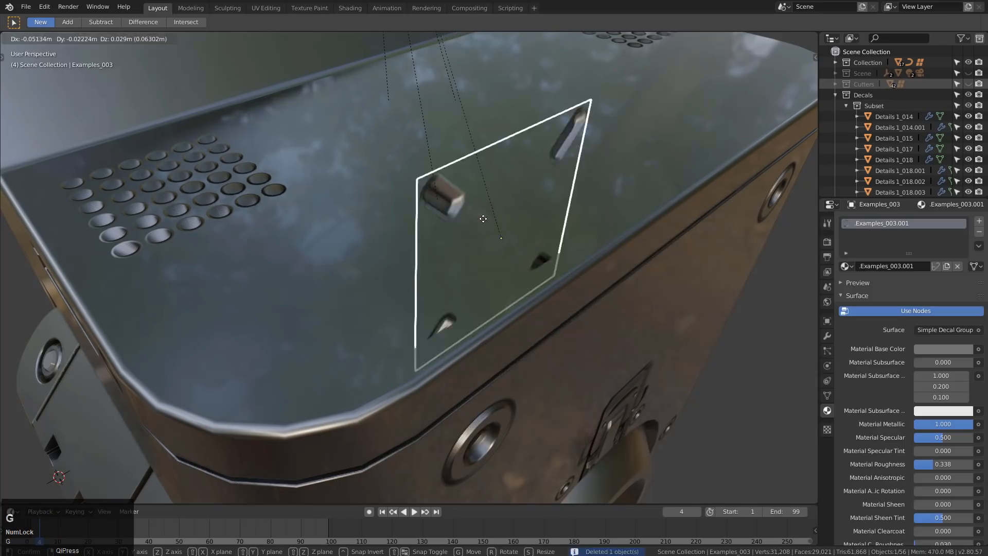
left_click(470, 231)
Mirror the four-slot decal across the upper block along X with HardOps Mirror and deselect everything
left_click(582, 184, "shift")
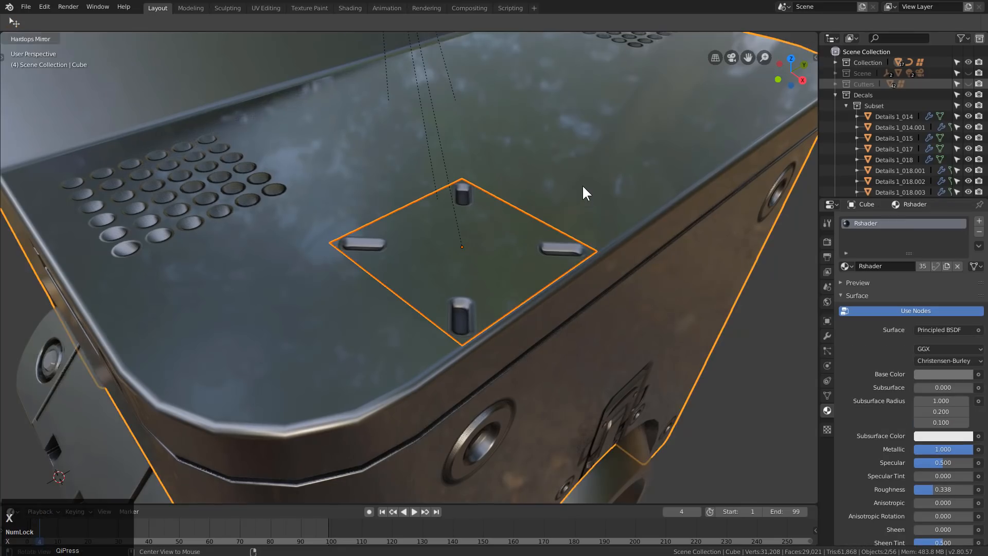
scroll(452, 197, "down", 2)
scroll(359, 133, "down", 2)
left_click(316, 84)
scroll(446, 256, "down", 8)
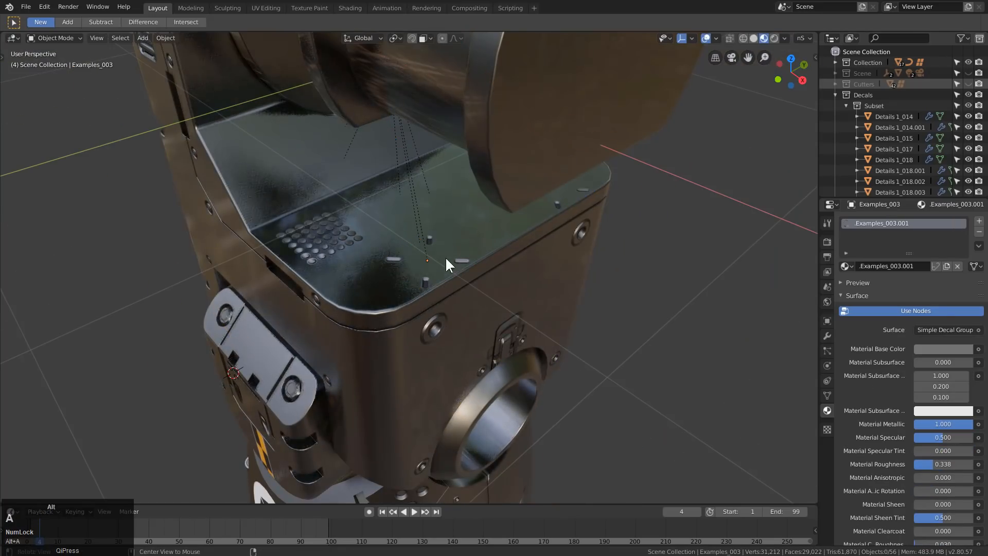
Examine the whole leg with viewport overlays hidden, in material preview and in solid shading
middle_click_drag(412, 329, 676, 137)
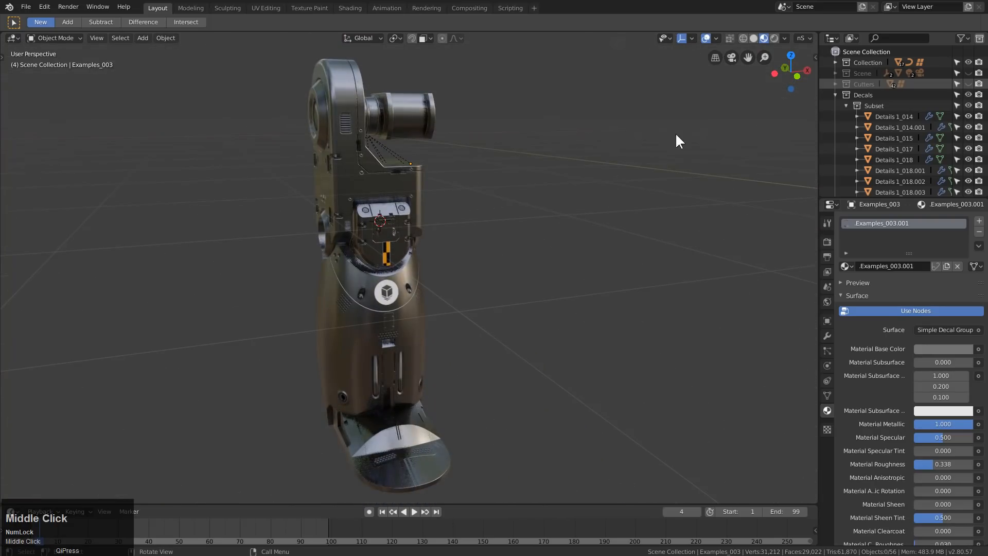
left_click(706, 38)
middle_click_drag(490, 234, 491, 268)
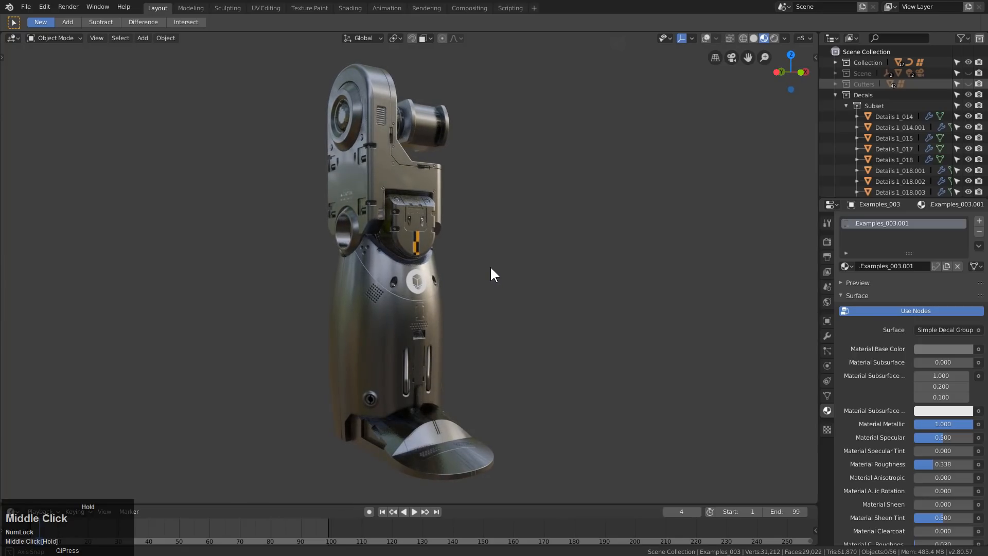
left_click(755, 39)
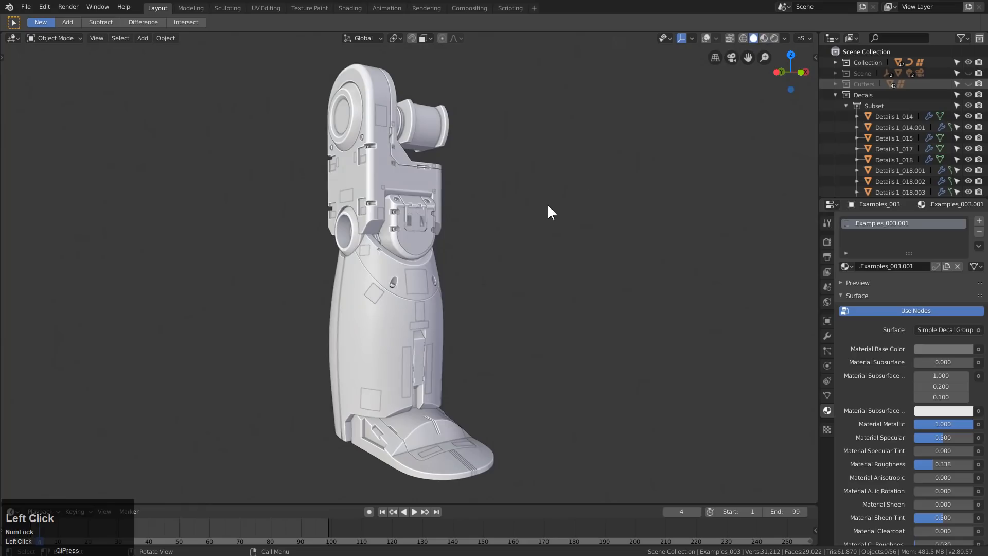
middle_click_drag(547, 206, 609, 134)
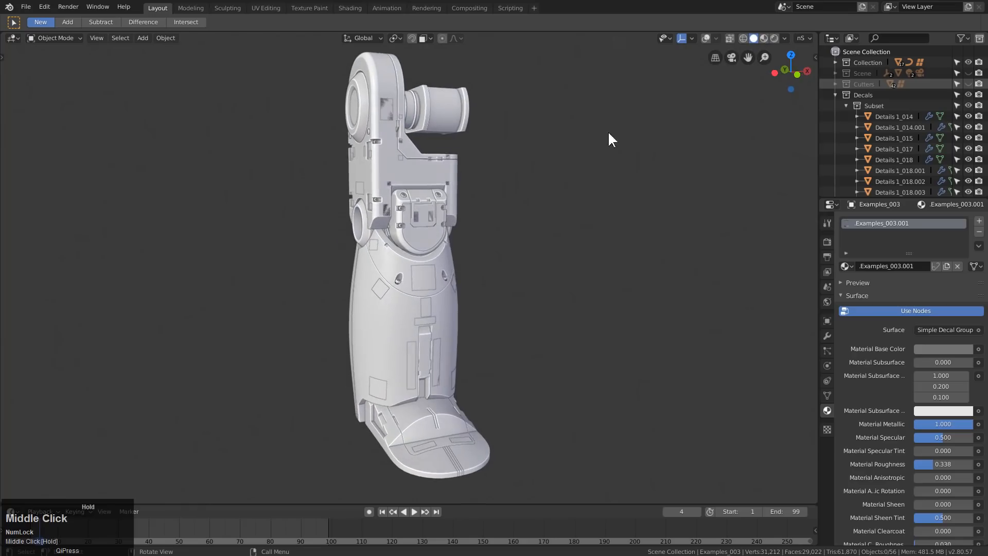
left_click(741, 36)
left_click(753, 38)
left_click(706, 38)
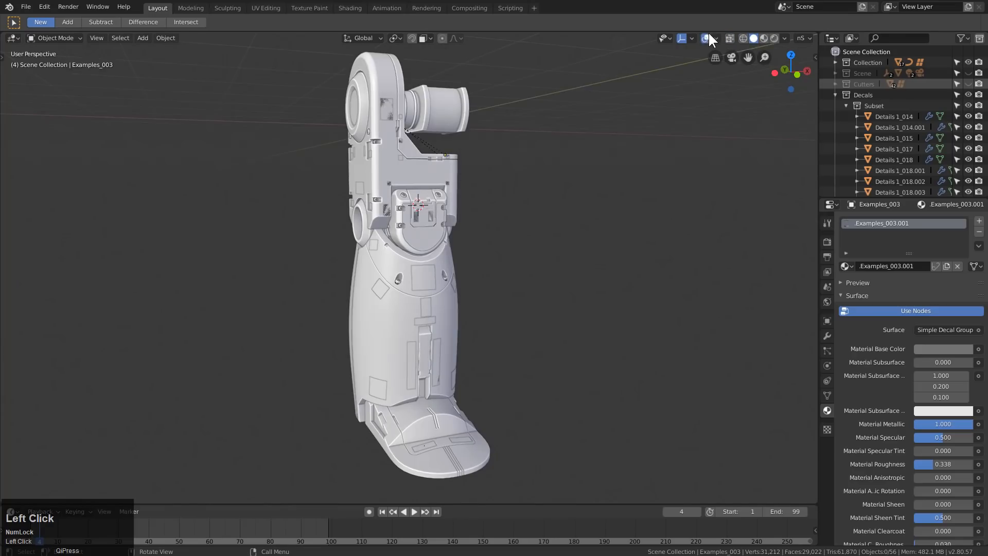
Show the Scene collection containing the backdrop, lights, camera and empty
mouse_move(530, 245)
middle_mouse_down()
mouse_move(540, 275)
mouse_move(552, 255)
mouse_move(534, 246)
mouse_move(600, 262)
middle_mouse_up()
key("shift+2")
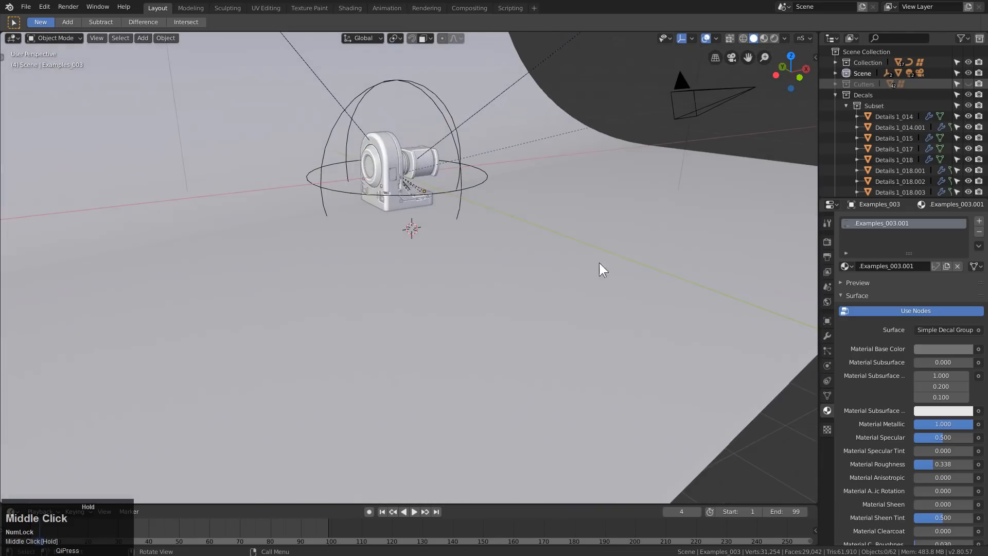
left_click(599, 263)
scroll(569, 254, "down", 4)
key("g")
key("z")
right_click(474, 212)
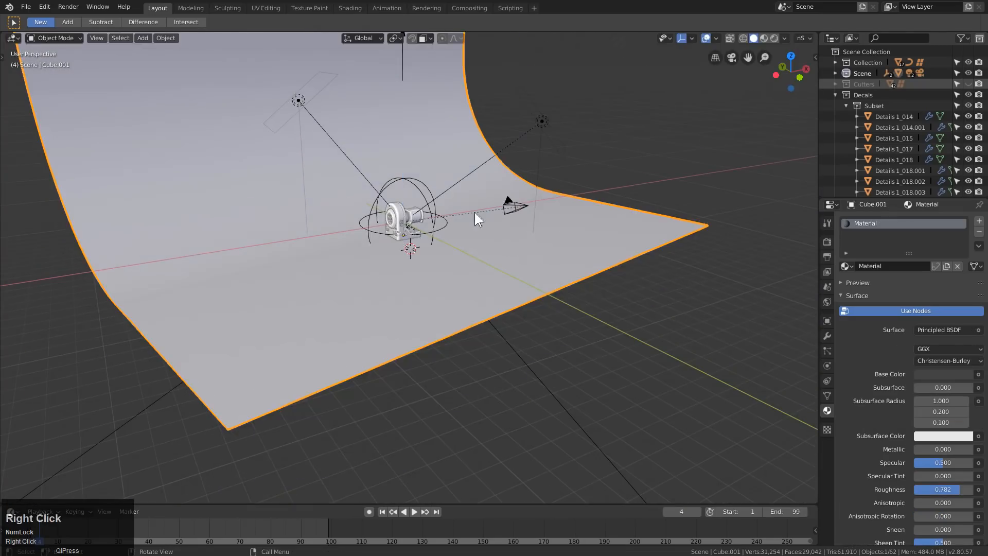
Lower the empty that controls the studio setup along global Z to around the leg's foot
left_click(398, 183)
key("g")
key("z")
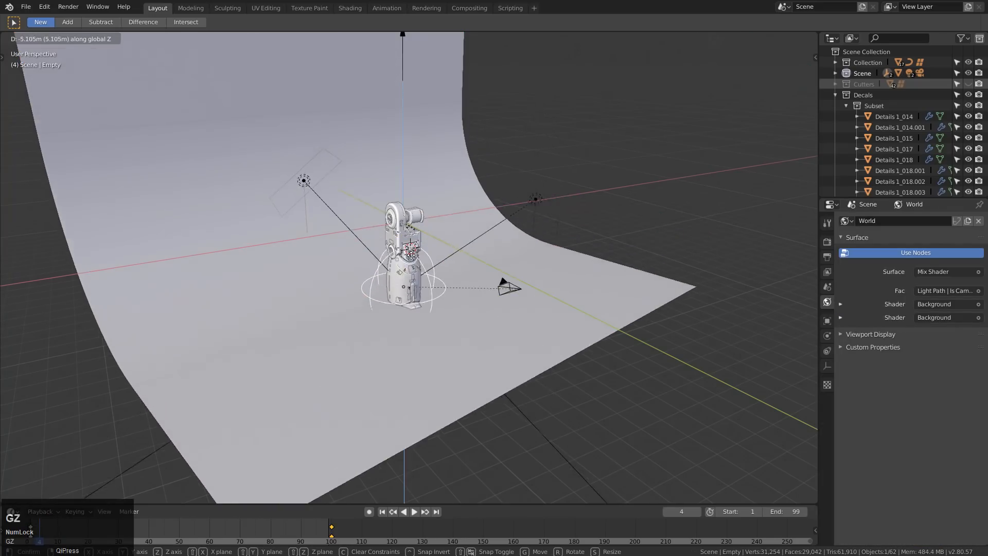
right_click(421, 247)
key("KP_1")
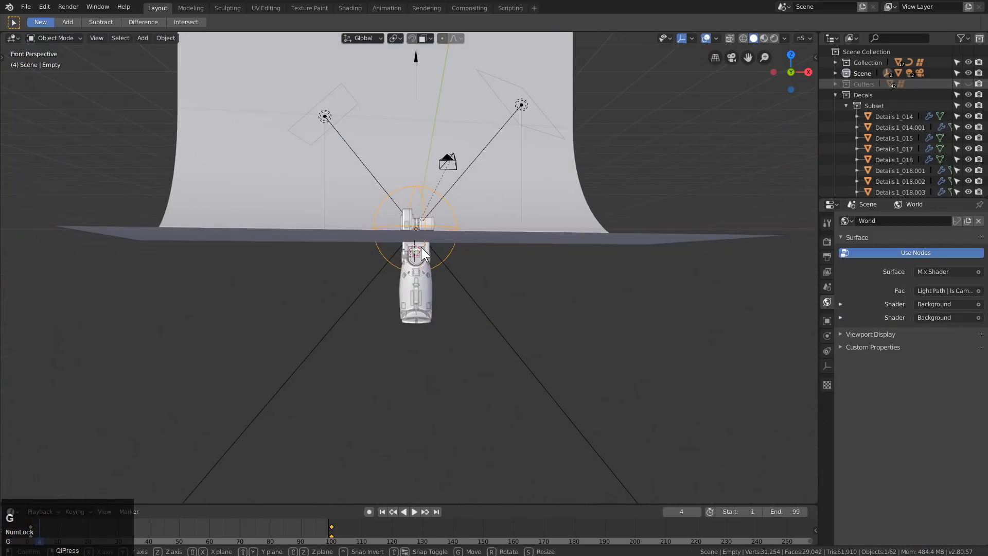
key("z")
left_click(421, 340)
Using X-ray from the side, raise the empty about 0.85 m along Z until the backdrop floor meets the foot's sole
key("KP_3")
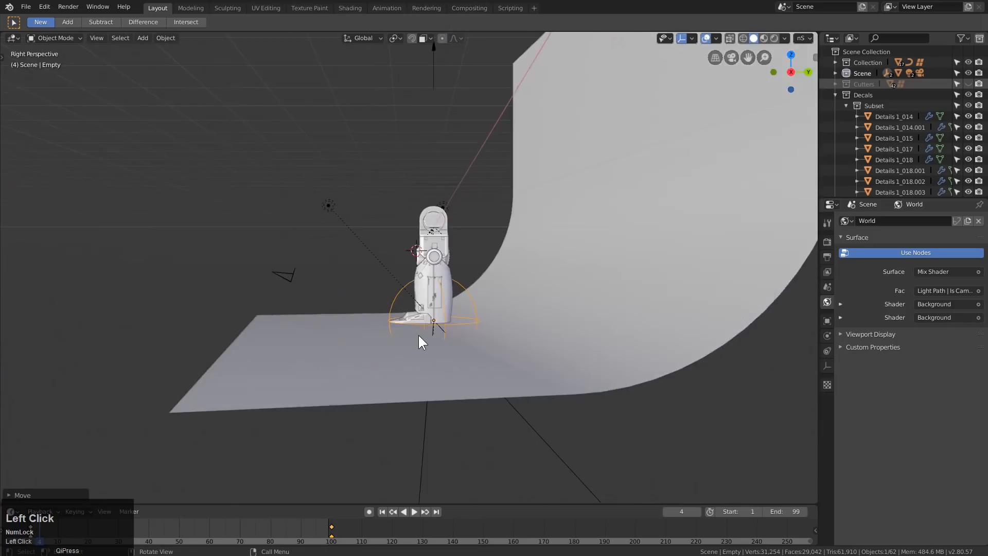
scroll(418, 333, "up", 6)
key("z")
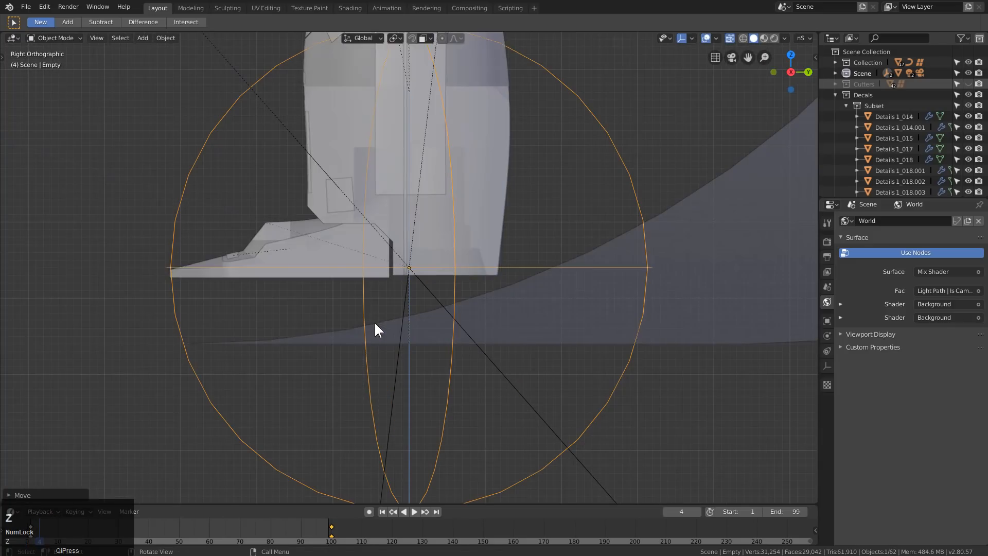
key("g")
key("z")
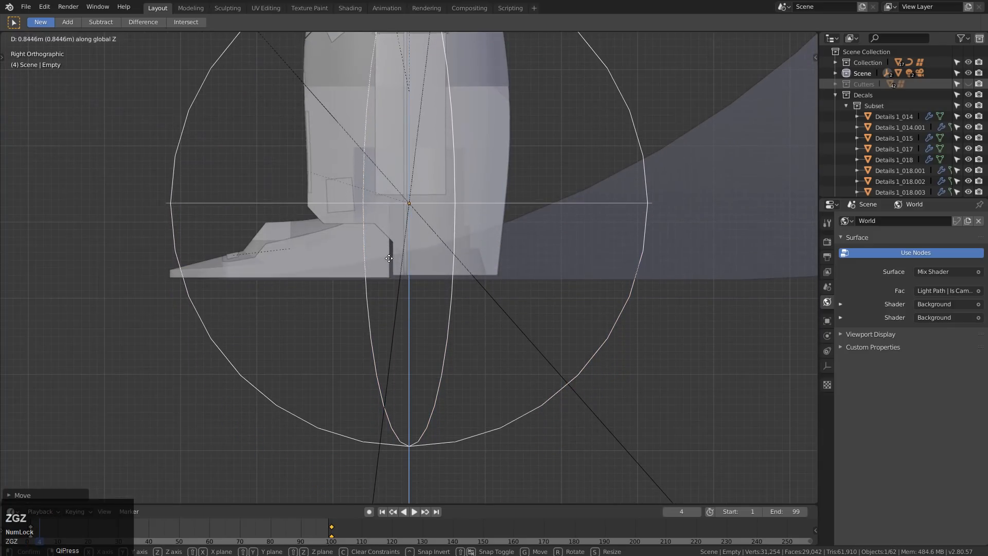
left_click(382, 261)
key("alt+z")
Fine-tune the empty's height by lowering it about 0.01 m along Z so the foot rests on the floor
middle_click_drag(329, 264, 357, 277)
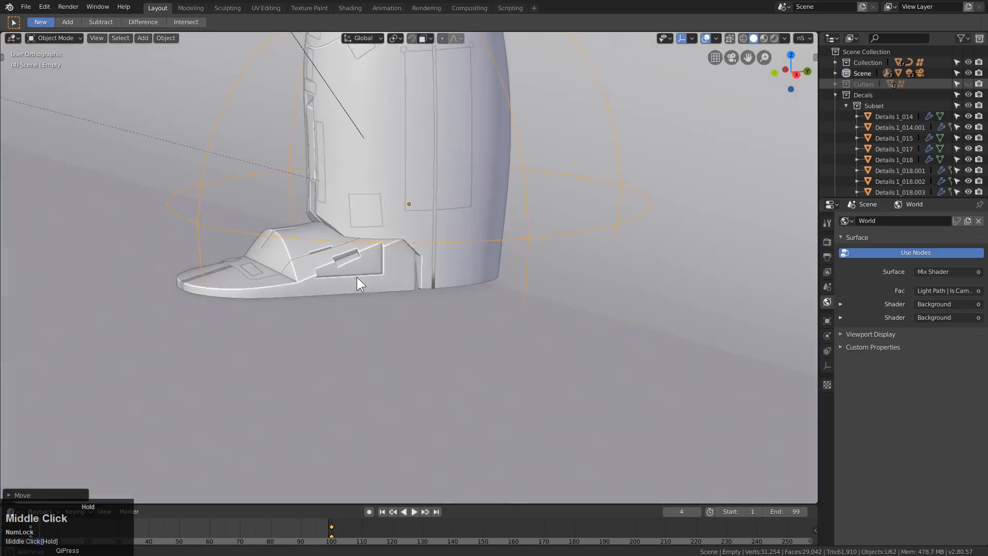
key("g")
key("z")
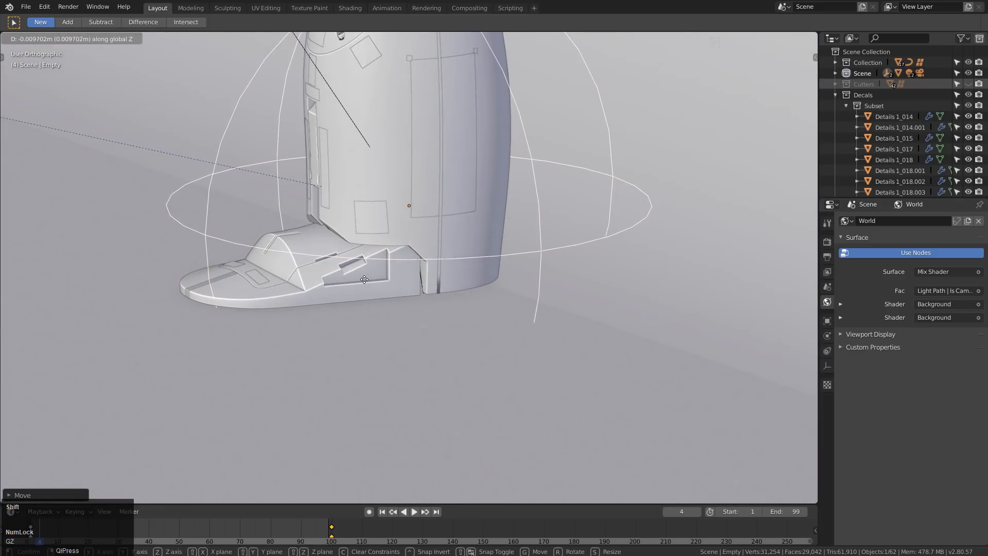
left_click(364, 280)
scroll(343, 282, "down", 4)
middle_click_drag(320, 285, 366, 296)
In camera view, pull the camera back about 17 m along its local Z axis
key("KP_0")
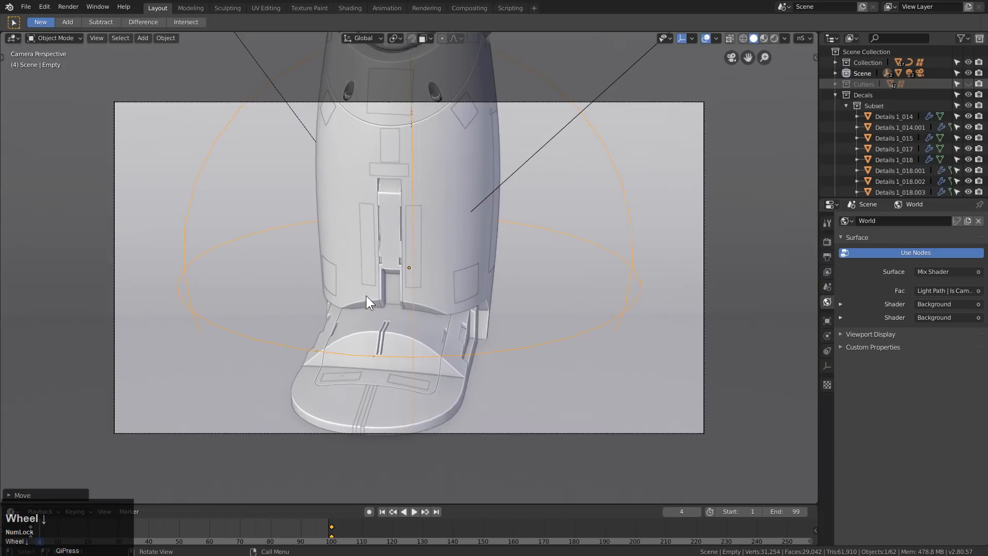
scroll(431, 220, "down", 1)
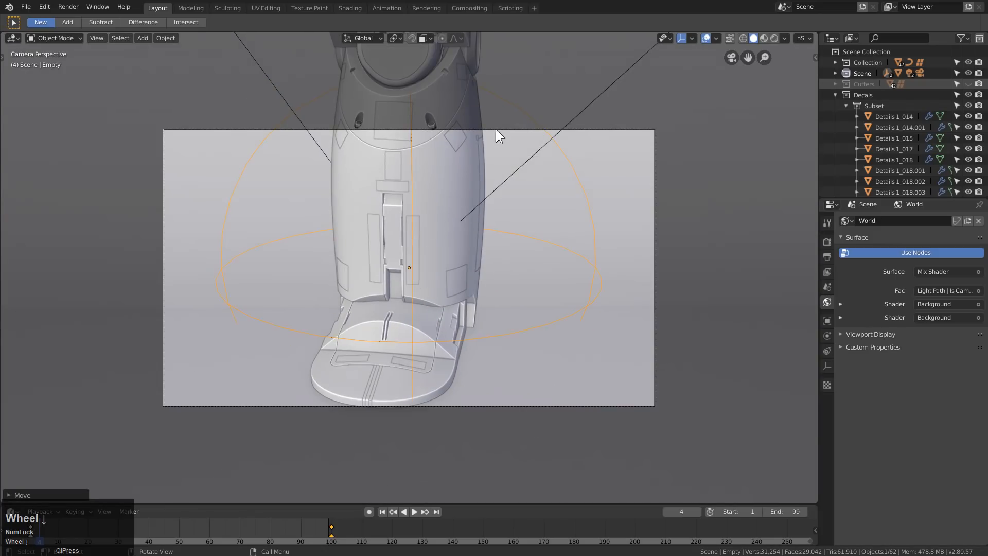
left_click(497, 128)
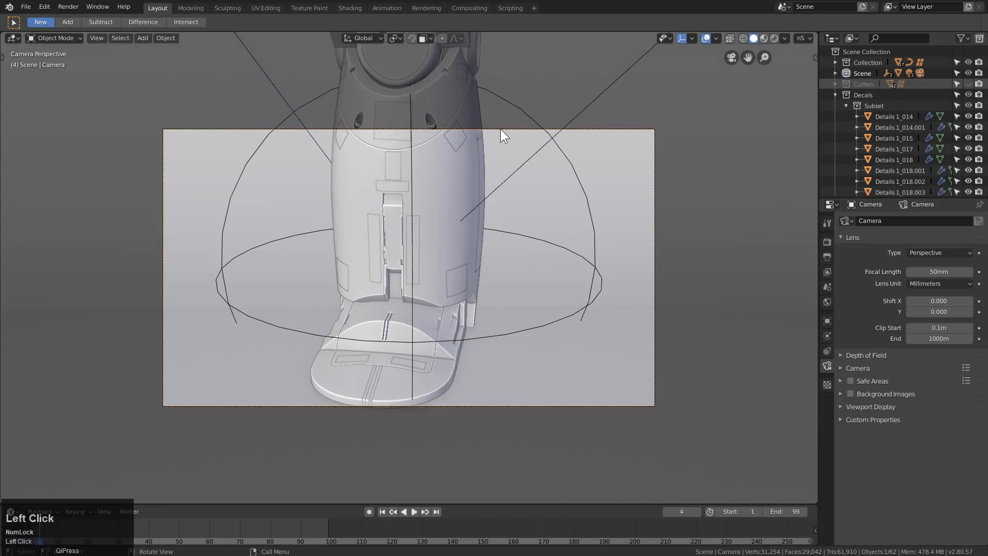
key("g")
key("z")
key("z")
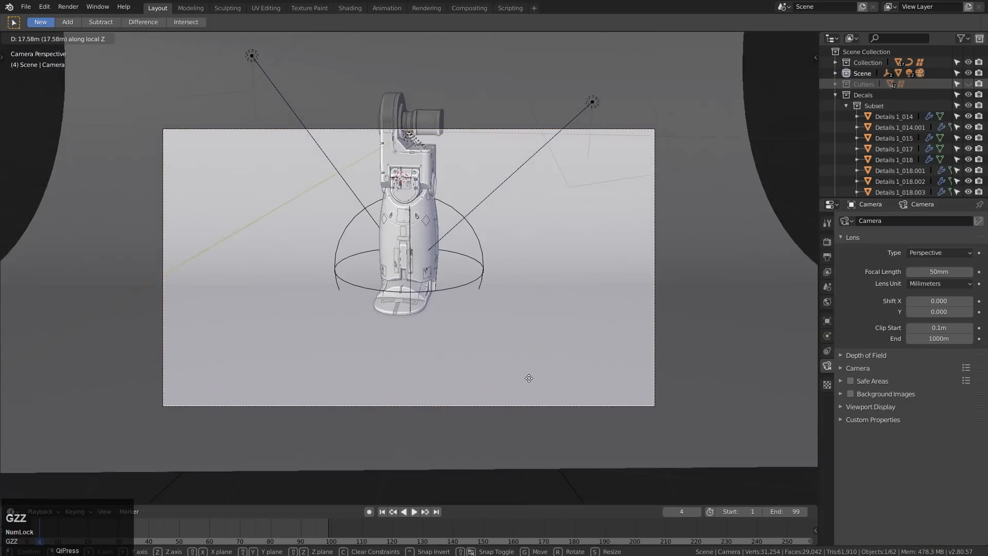
left_click(478, 269)
left_click(483, 261)
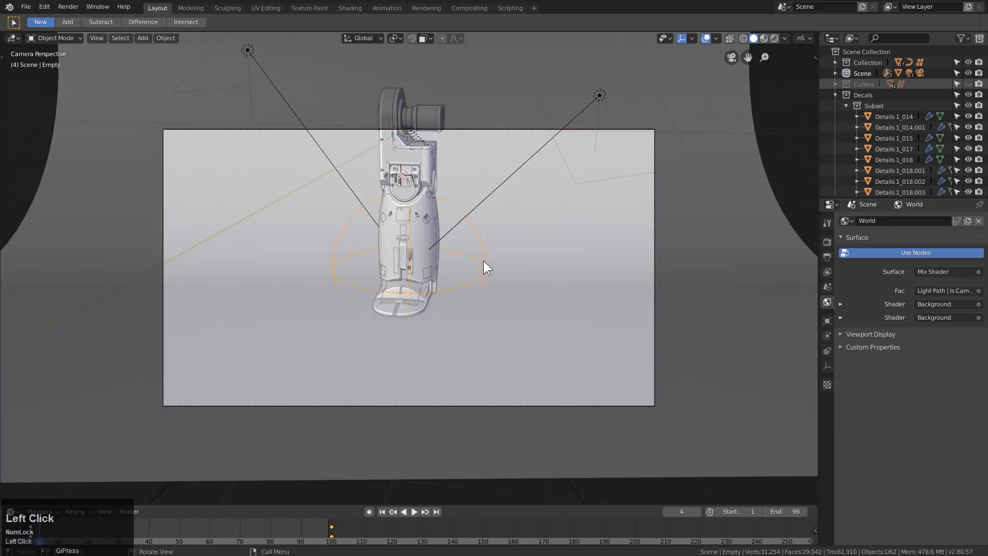
left_click(480, 129)
key("g")
key("z")
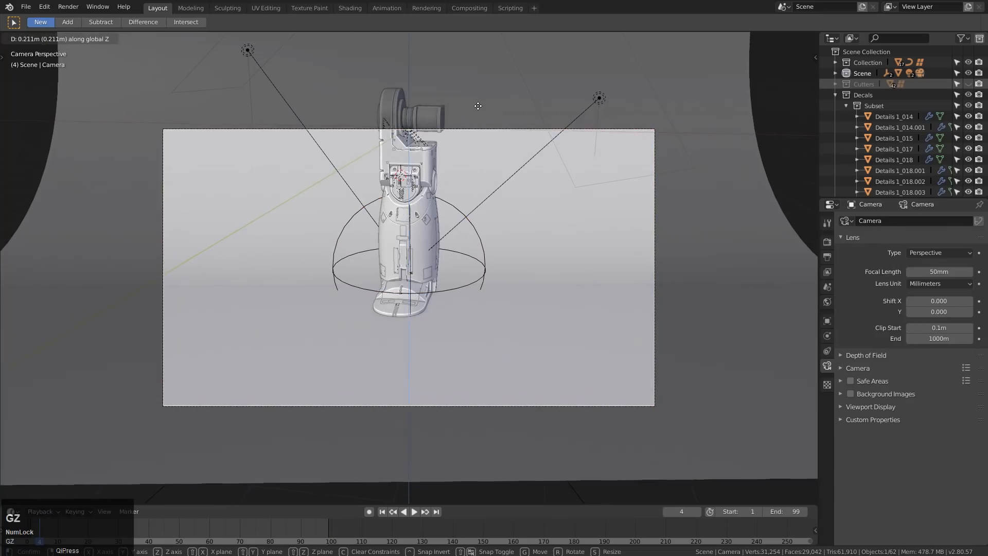
key("Escape")
Clear the camera's tracking with the Clear and Keep Transformation option
left_click(479, 130)
middle_click_drag(468, 158, 480, 272)
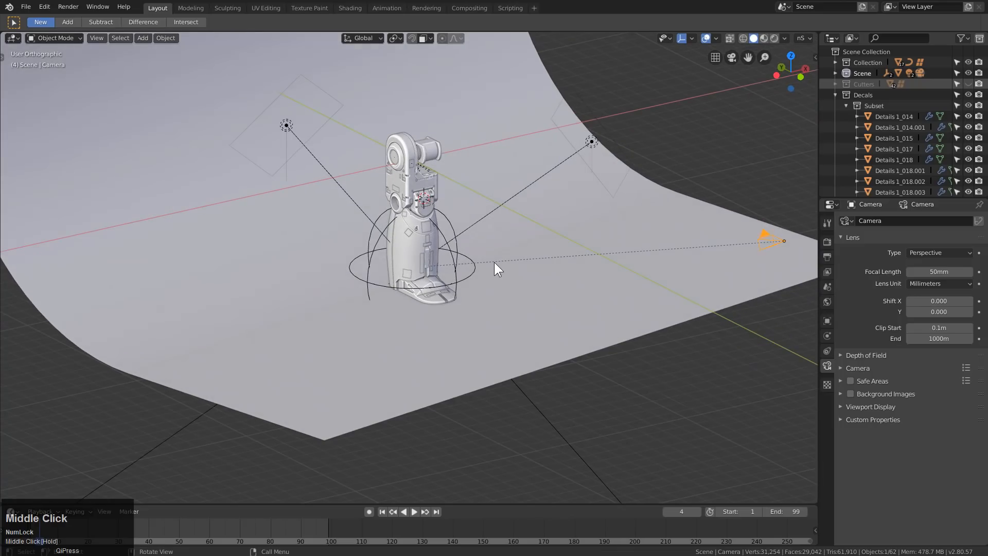
key("KP_0")
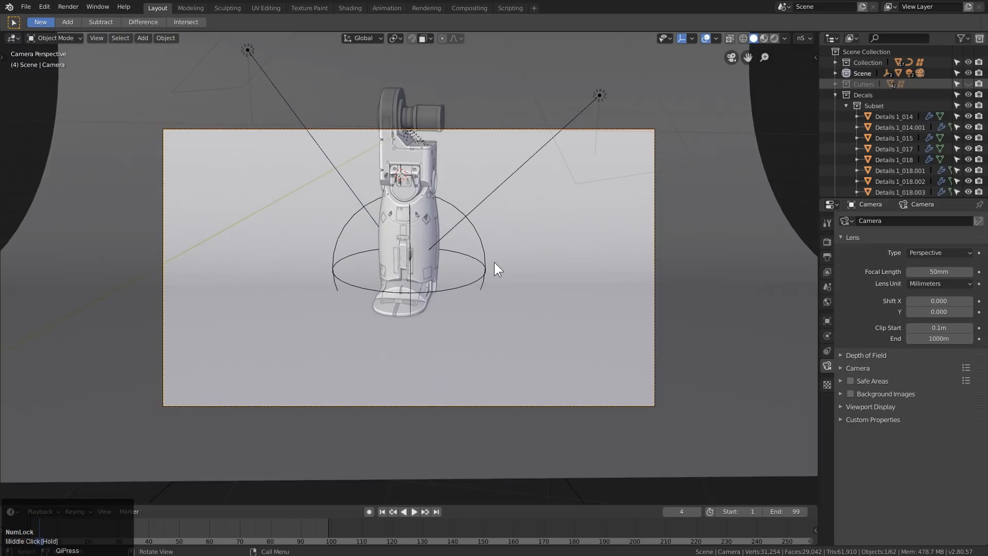
key("space")
type("clea")
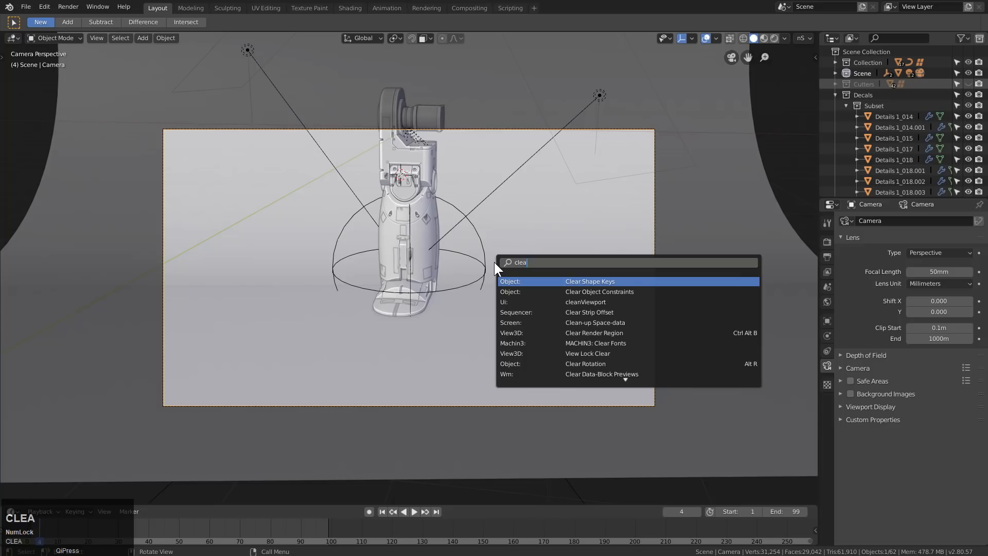
type("r tra")
key("Return")
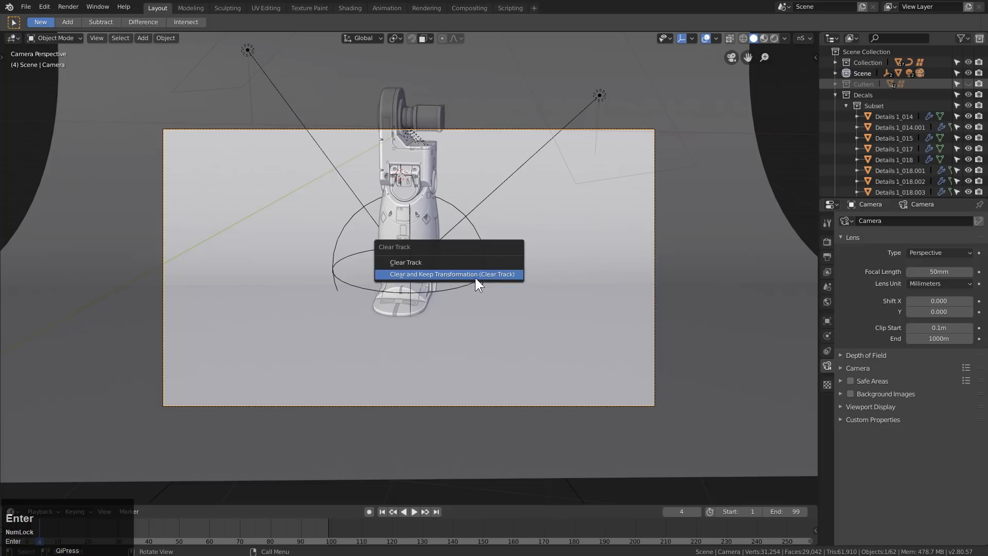
left_click(474, 278)
Raise the camera a little over 2 m along global Z to frame the whole leg, and play the turntable animation
key("g")
key("z")
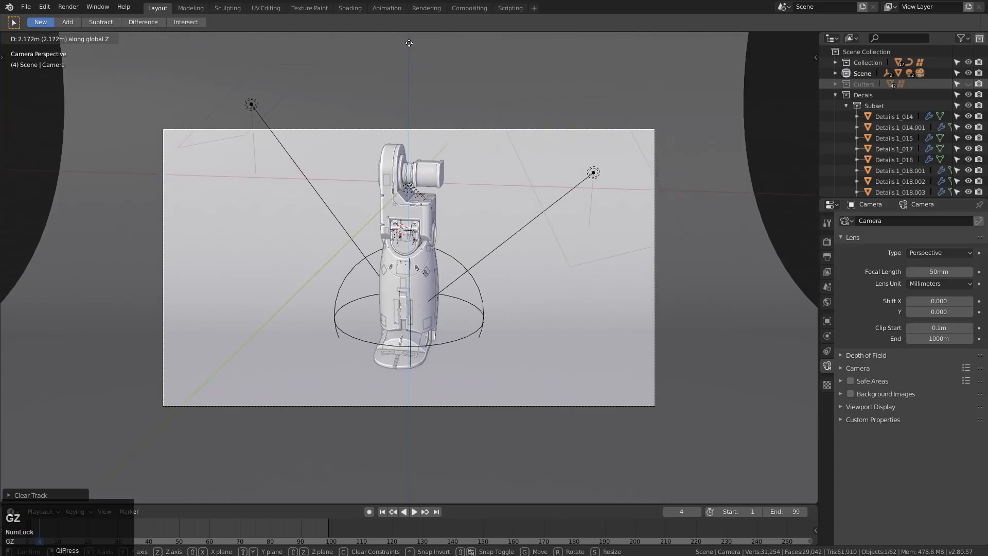
left_click(426, 446)
key("space")
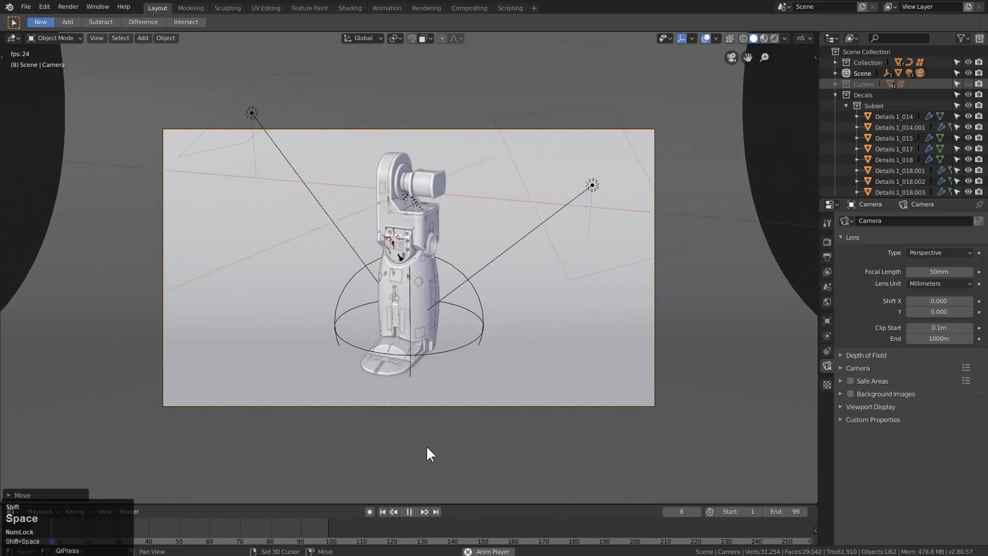
key("space")
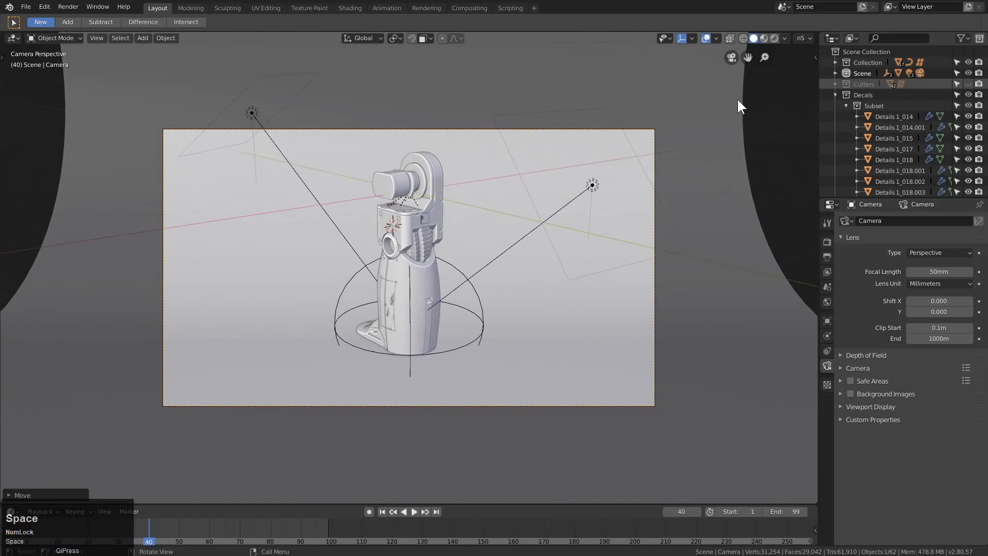
Switch the camera view to material preview shading and return to the first frame
left_click(763, 37)
scroll(422, 267, "up", 3)
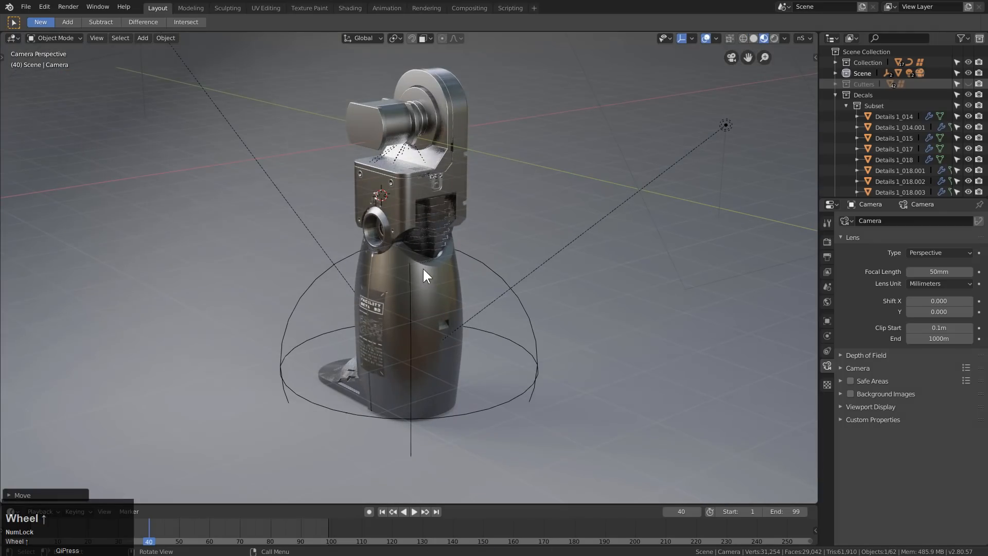
key("shift+Left")
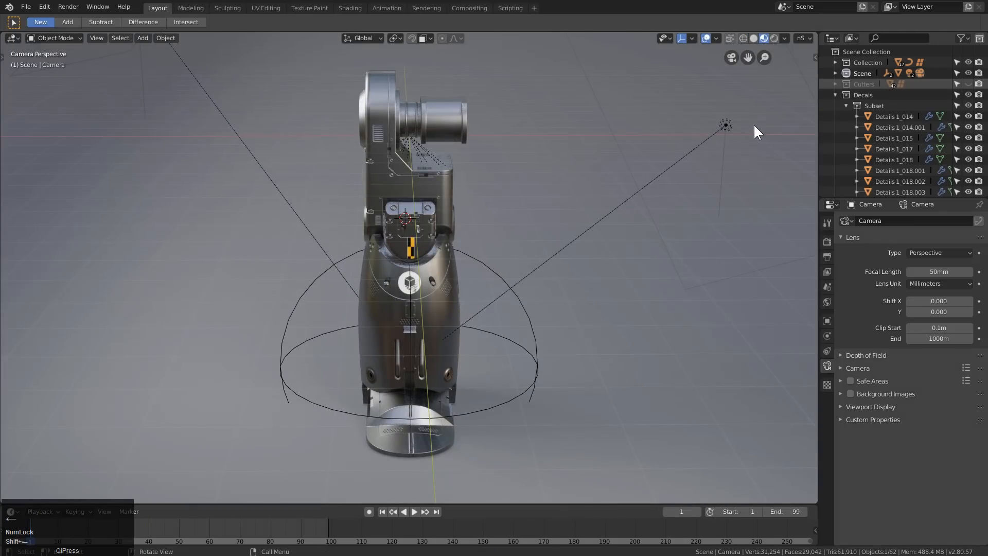
Hide the viewport overlays and apply the Eevee HQ viewport preset to the camera view
left_click(706, 38)
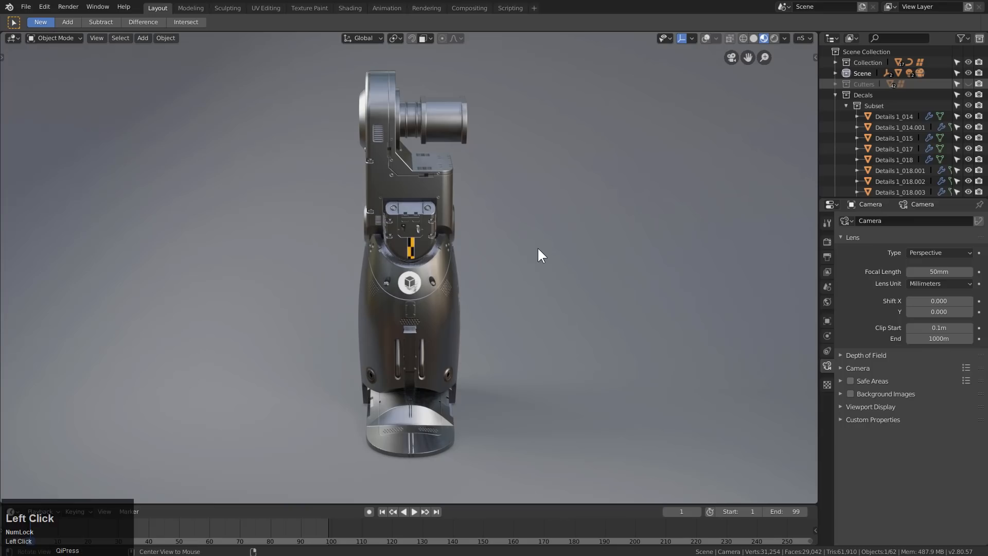
key("alt+v")
left_click(522, 263)
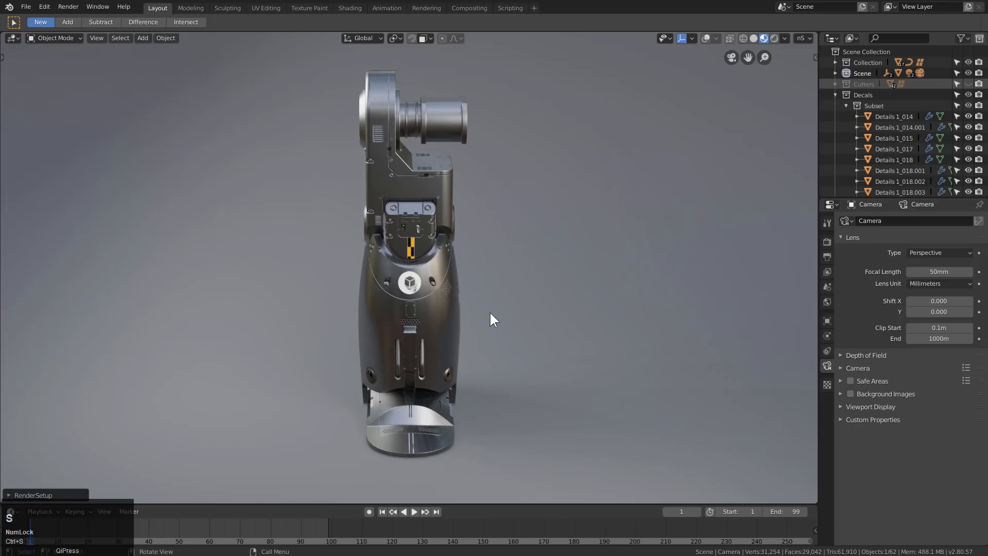
Play the turntable animation and pause it at frame 30, where the Facility Beta 9D decal faces the camera
middle_click_drag(489, 332, 421, 356, "shift")
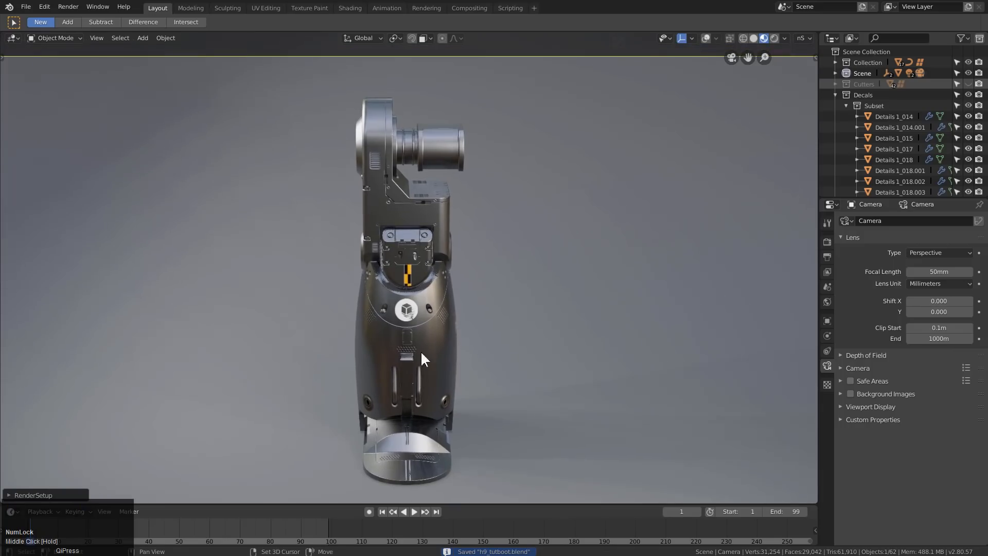
key("space")
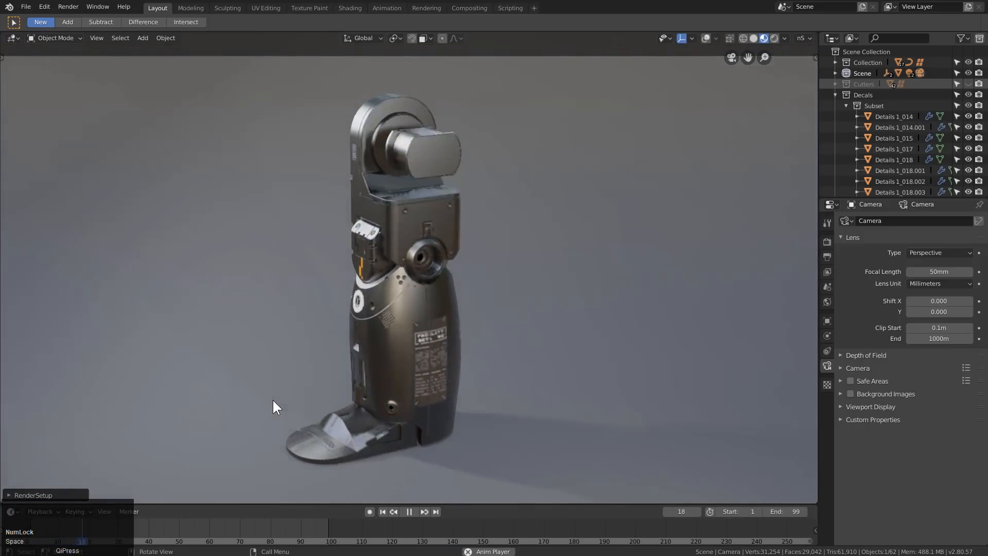
key("space")
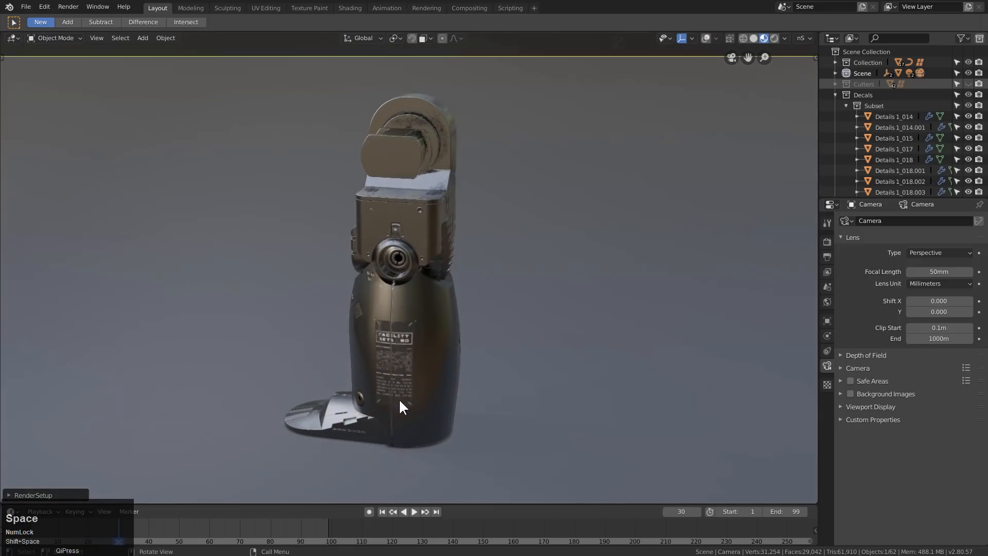
Select and frame the Facility Beta 9D decal with overlays shown, and switch the viewport to the Eevee LQ preset
left_click(402, 388)
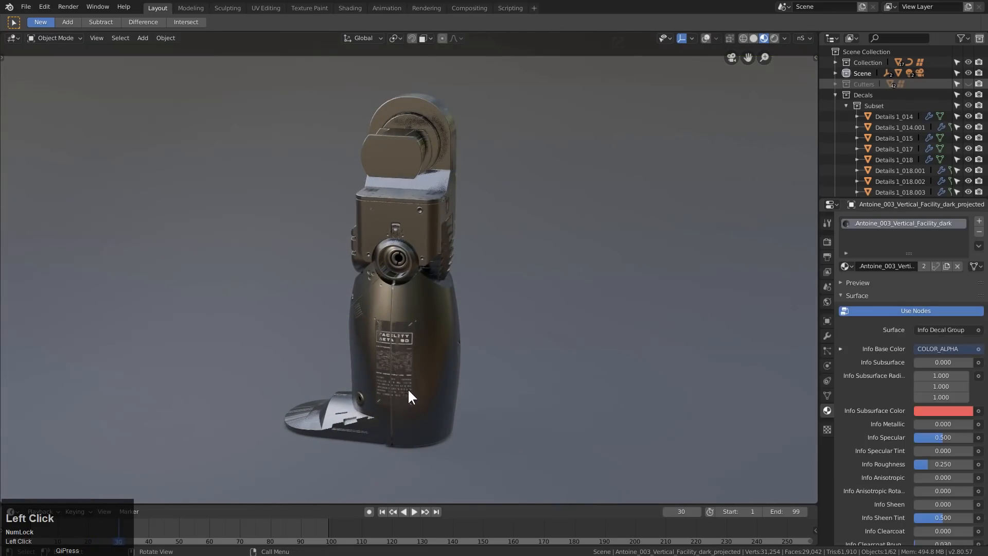
key("g")
key("Escape")
left_click(705, 39)
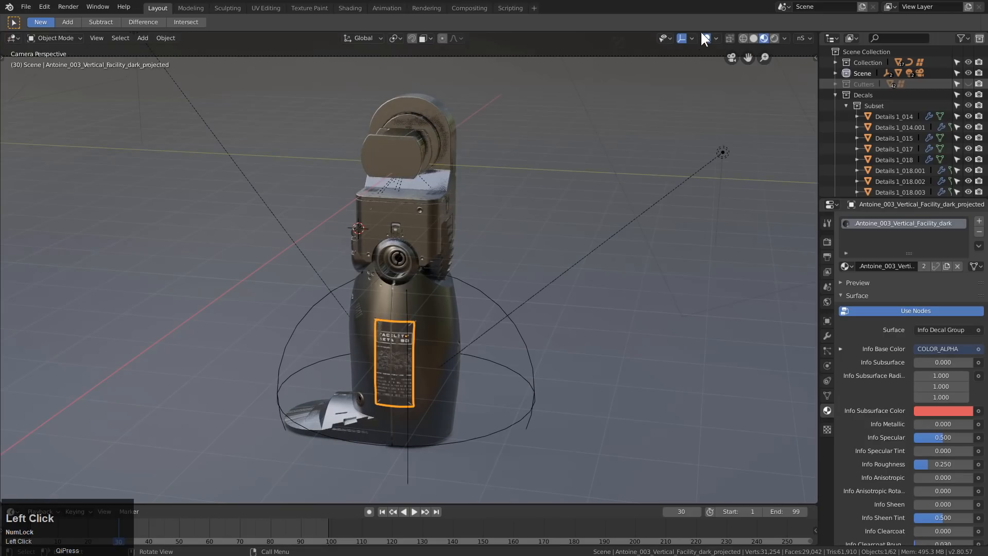
key("KP_Decimal")
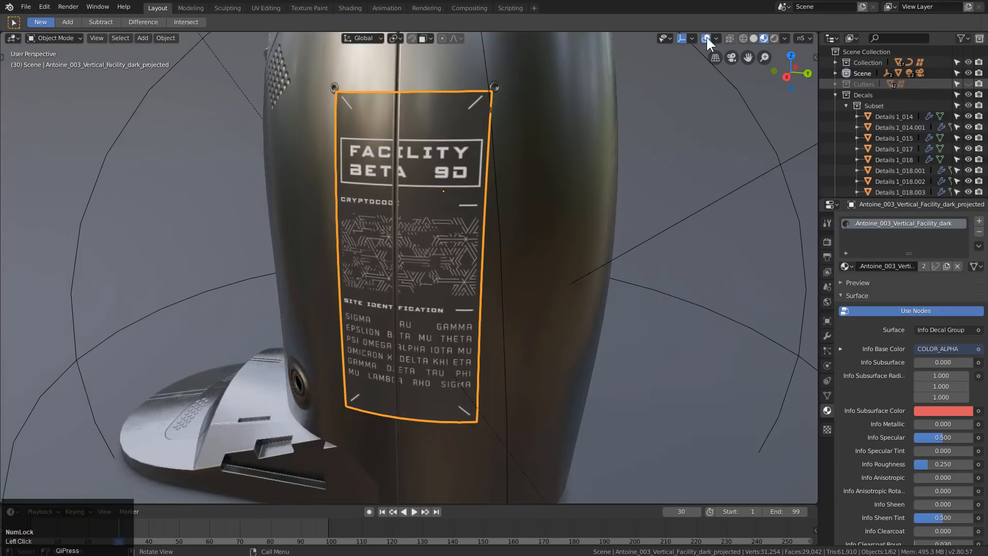
key("alt+v")
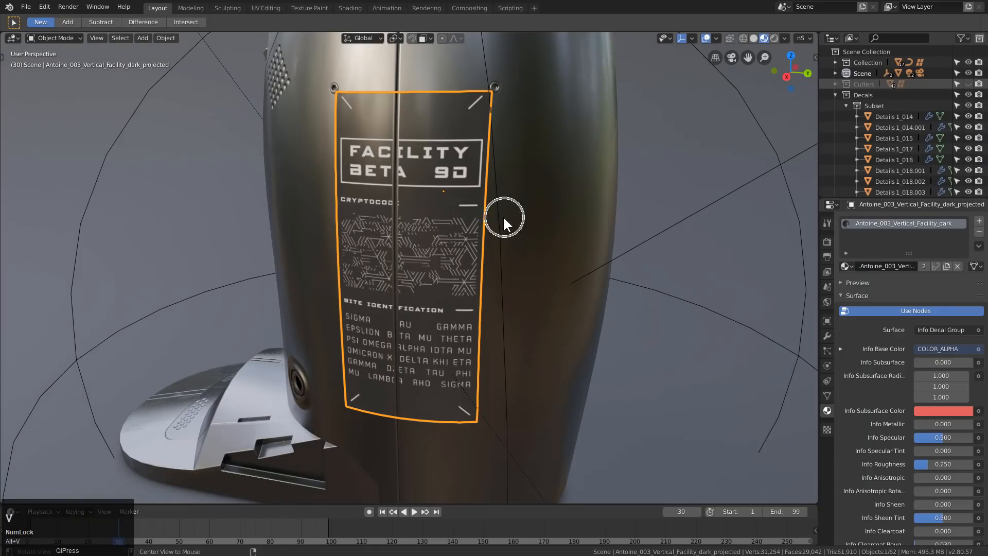
left_click(476, 228)
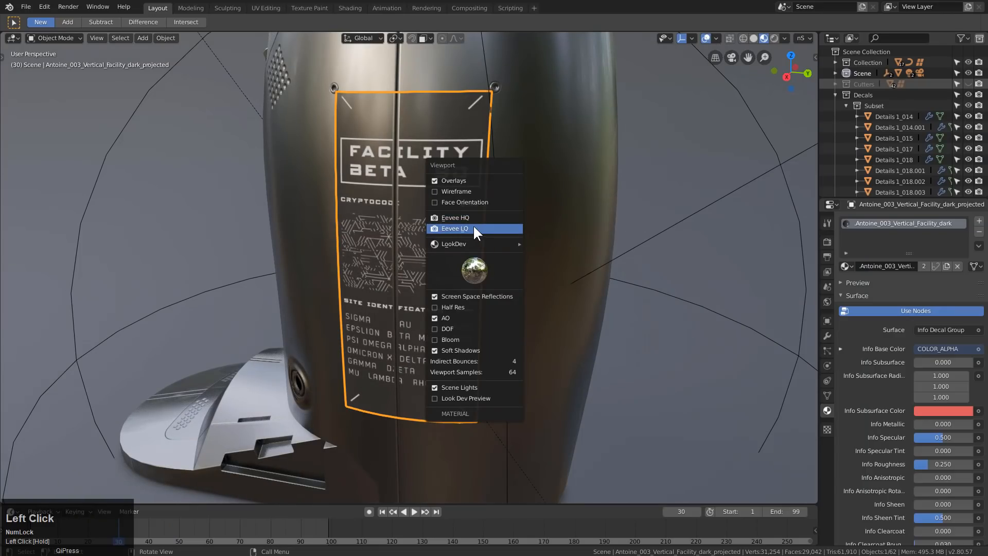
mouse_move(419, 214)
middle_mouse_down()
mouse_move(439, 205)
mouse_move(408, 216)
middle_mouse_up()
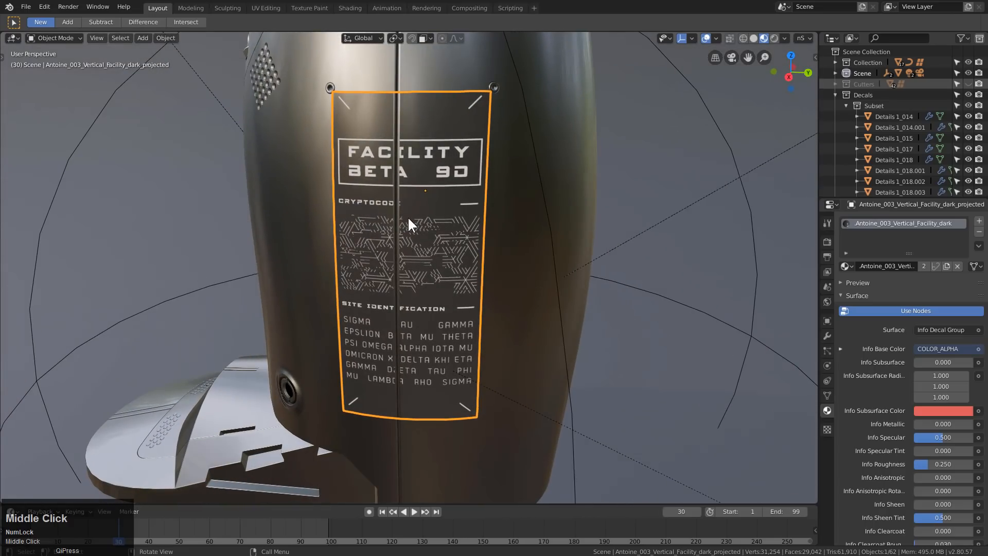
Retrieve the flat backup of the projected Facility Beta 9D decal and scale it down to about 0.75
key("d")
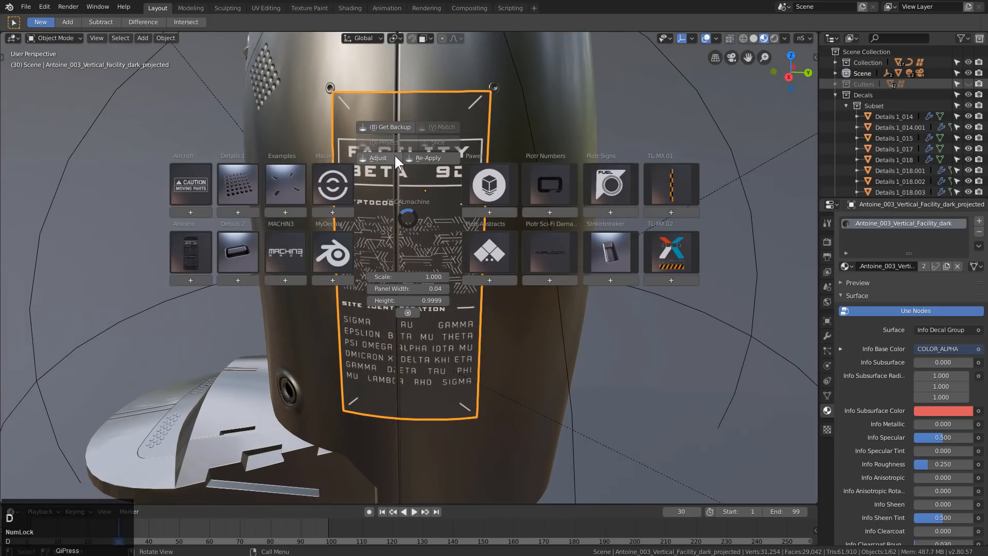
left_click(396, 123)
key("s")
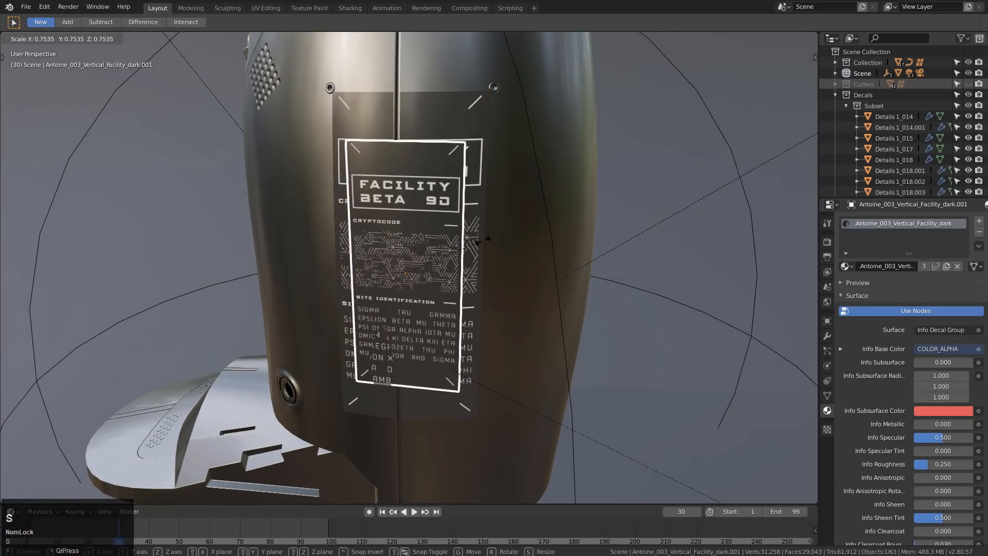
left_click(483, 237)
Delete the old large projected decal and center the smaller Facility decal over the shell's vertical seam
left_click(475, 164)
key("x")
left_click(475, 163)
left_click(434, 205)
key("g")
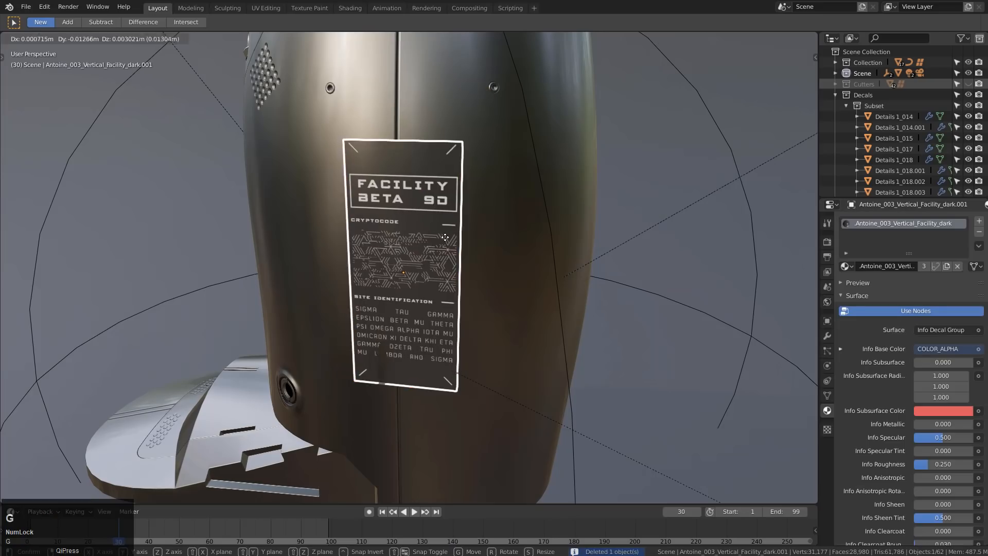
left_click(439, 242)
Project the smaller Facility decal onto the lower-leg shell and clear the selection
middle_click_drag(440, 244, 480, 199)
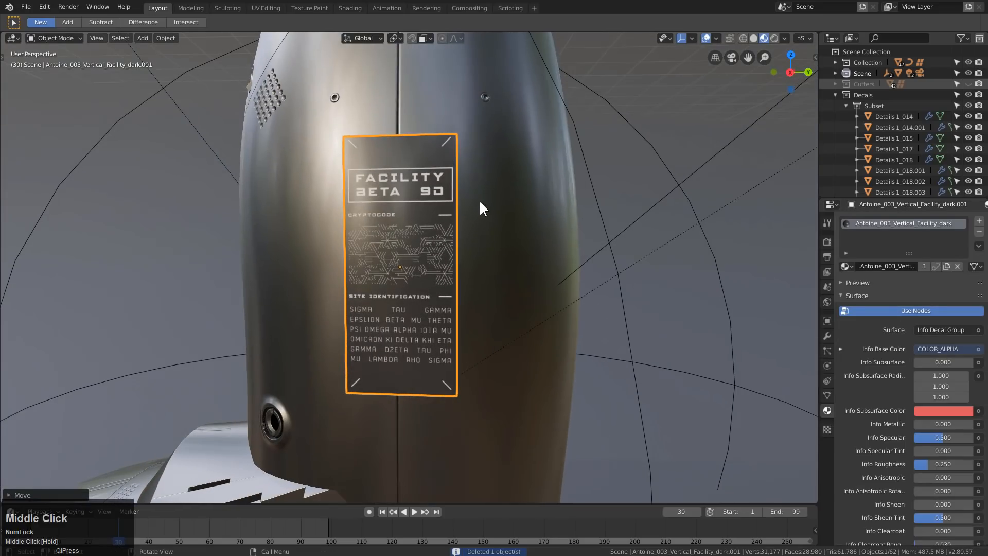
left_click(480, 199)
key("d")
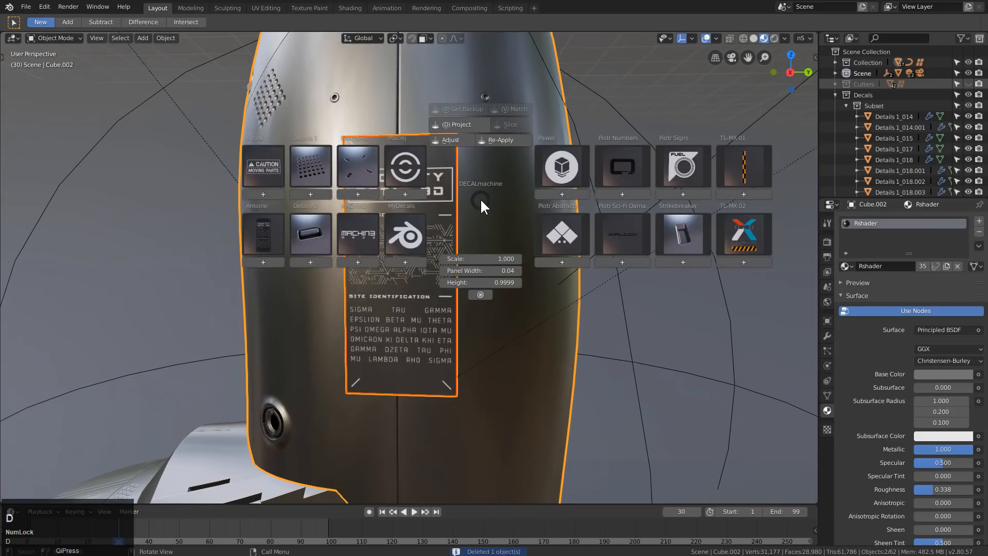
left_click(472, 125)
key("alt+a")
Return to the camera view with the Eevee HQ preset applied and the viewport overlays hidden
scroll(461, 238, "down", 5)
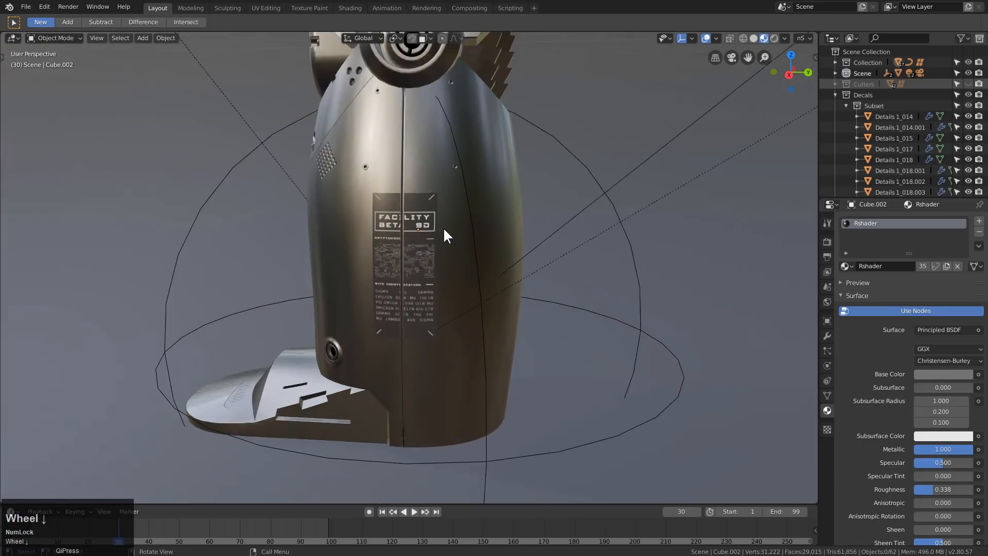
middle_click_drag(443, 227, 485, 267)
key("KP_0")
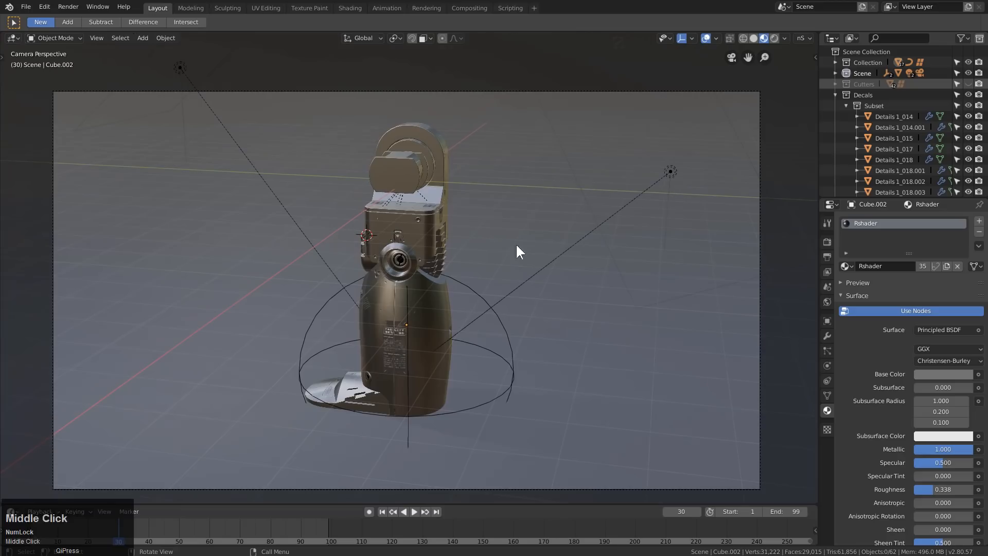
key("alt+v")
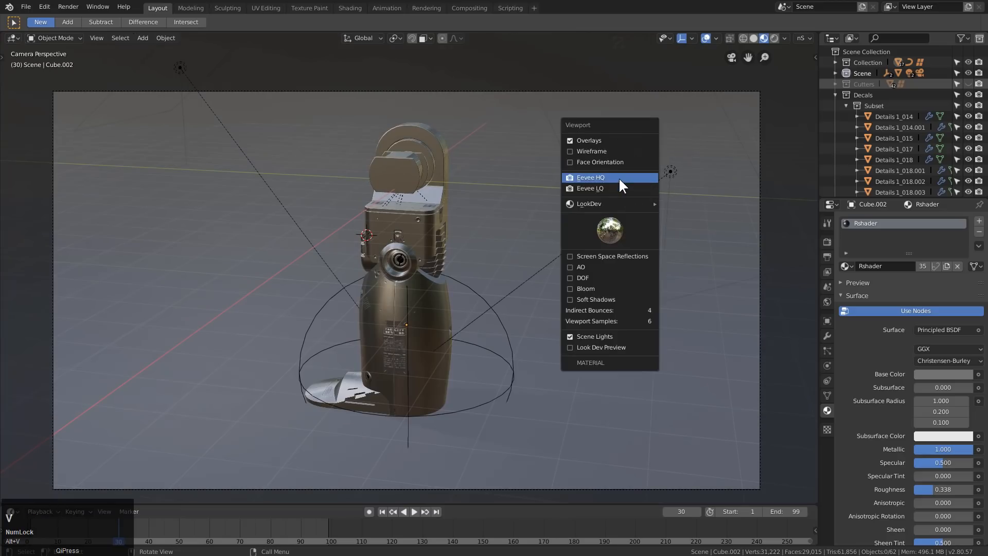
left_click(619, 178)
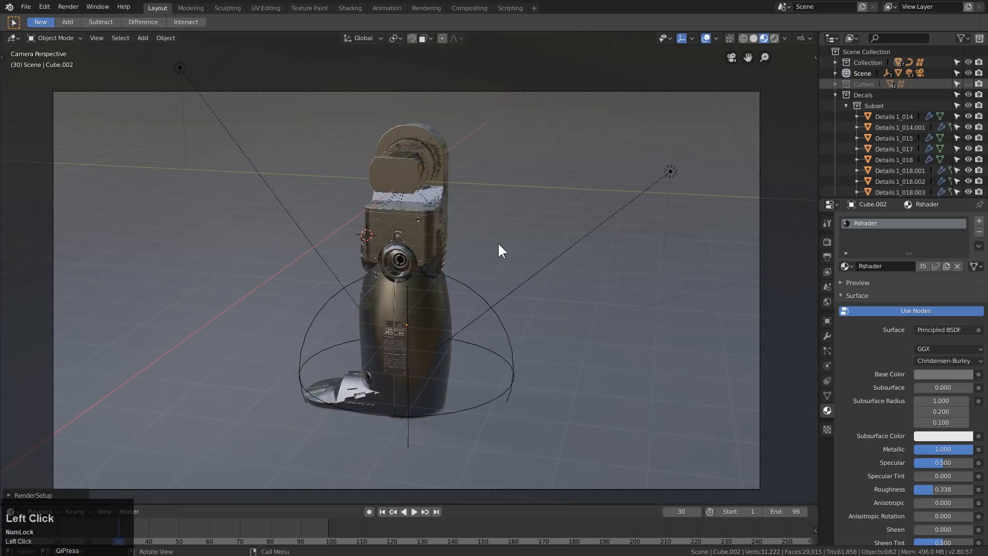
left_click(707, 39)
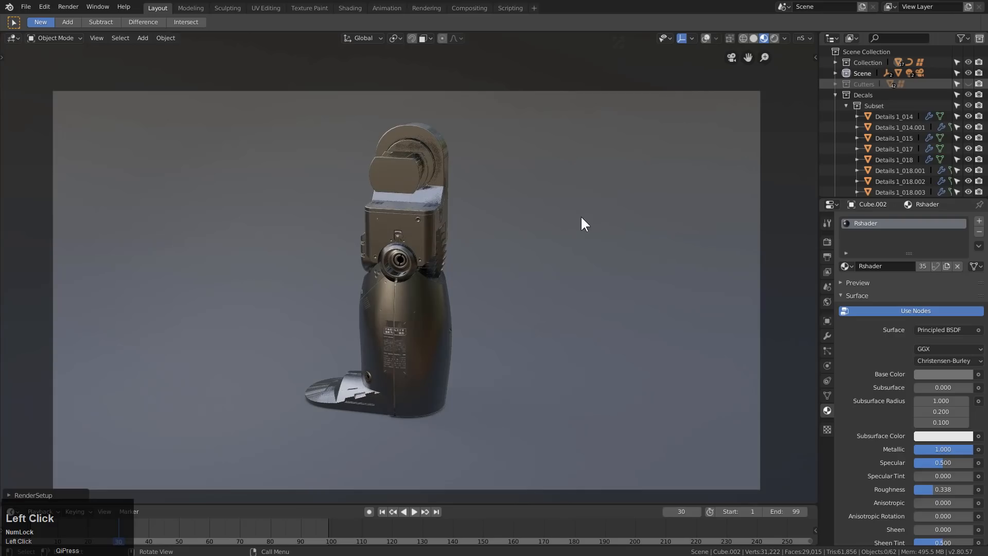
Play the turntable animation to review the leg, pause at frame 9 and inspect it close up
key("space")
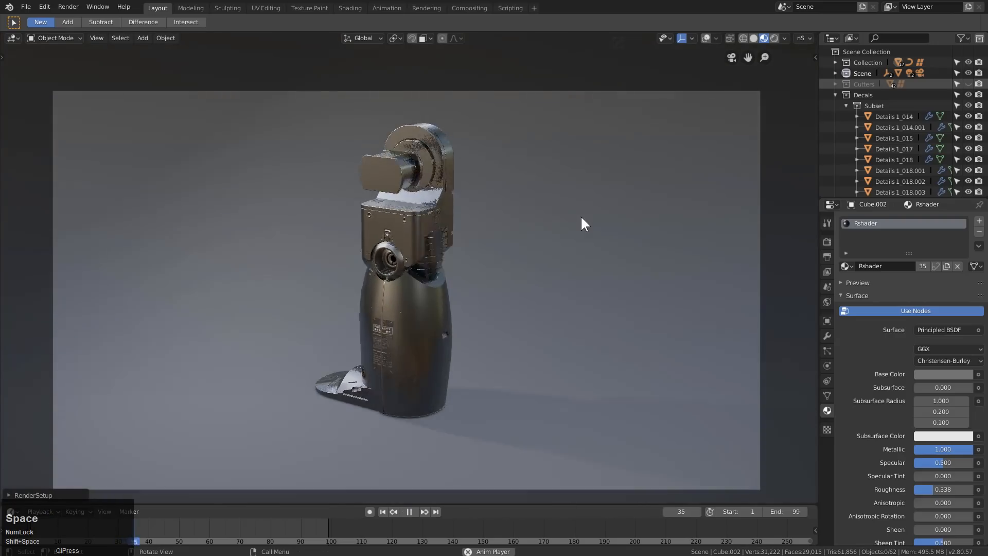
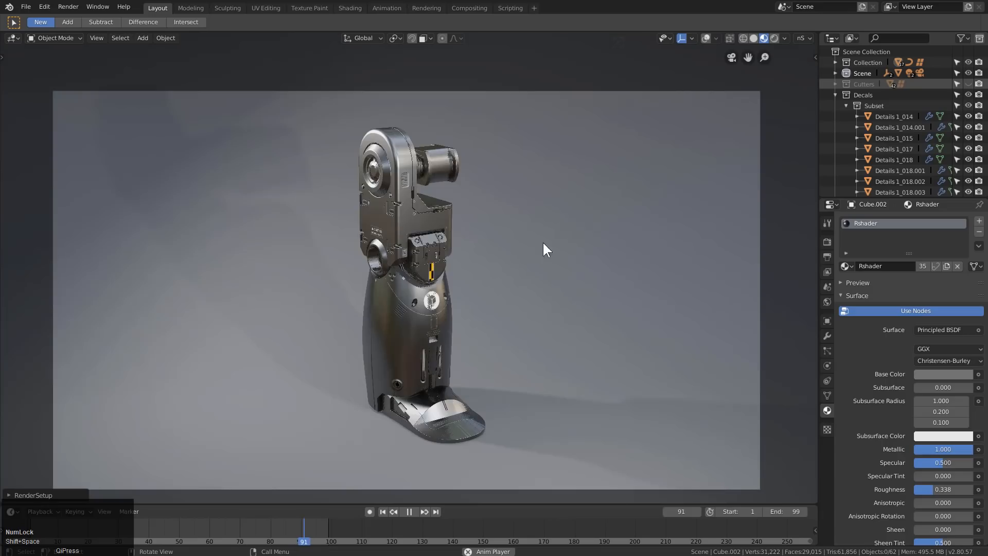
key("shift+space")
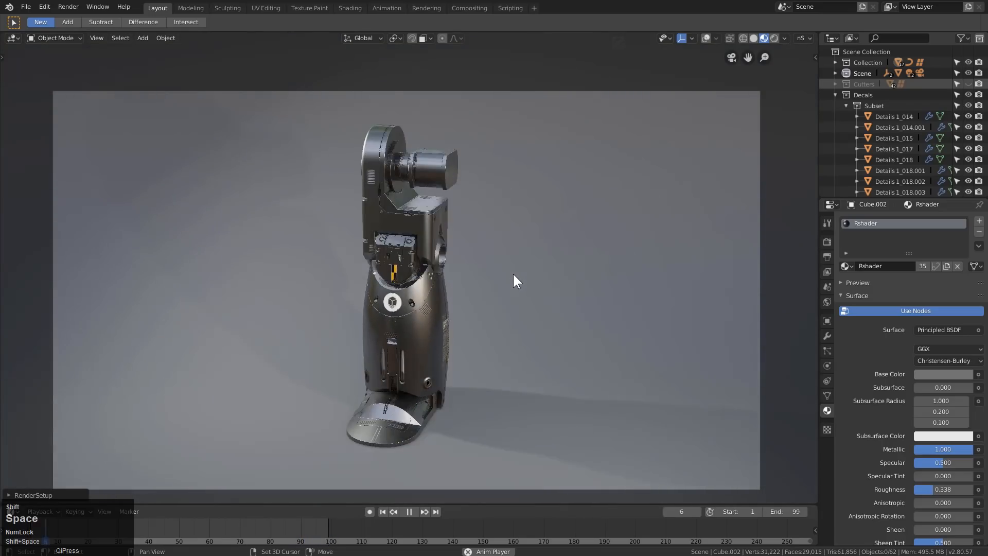
scroll(383, 338, "up", 1)
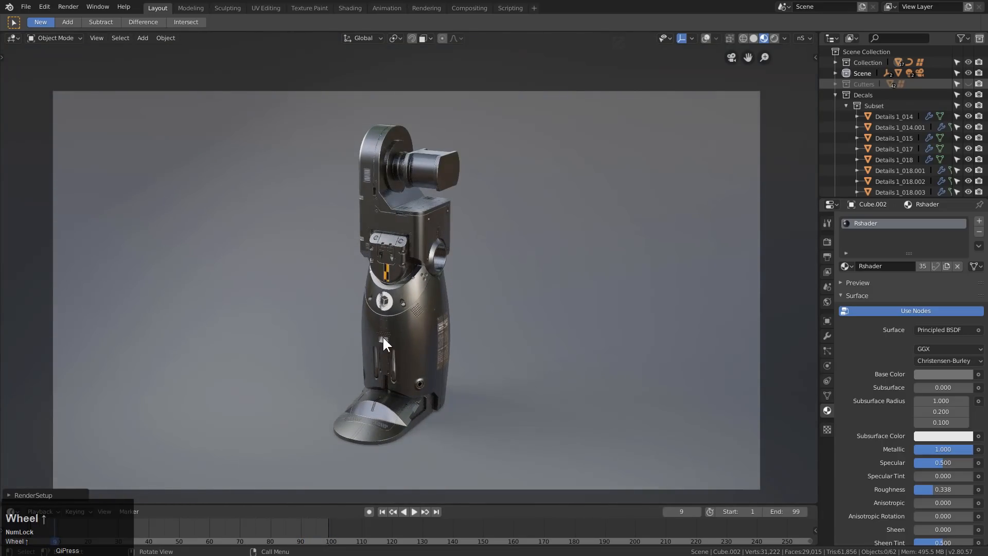
scroll(383, 337, "up", 2)
scroll(454, 370, "down", 1)
middle_click_drag(460, 358, 460, 355, "shift")
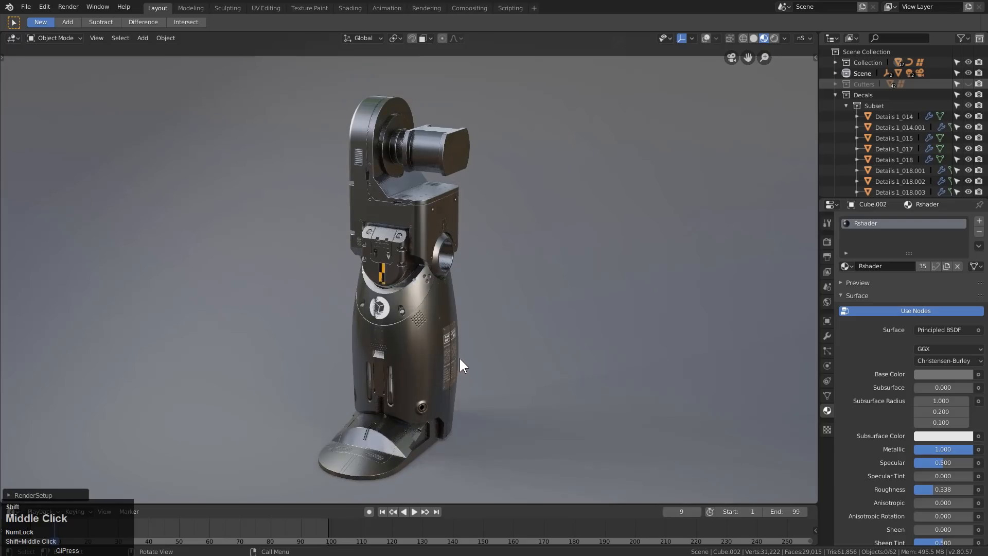
Leave the camera view and isolate the main leg collection, hiding the studio scene and the decals
middle_click_drag(488, 170, 489, 176)
scroll(515, 216, "up", 1)
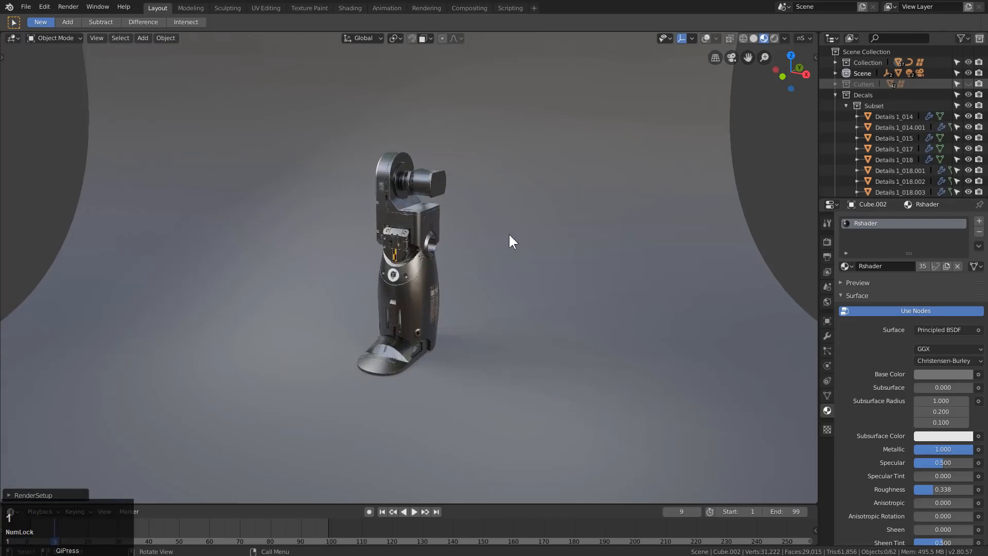
key("1")
scroll(453, 245, "up", 5)
middle_click_drag(381, 252, 579, 159)
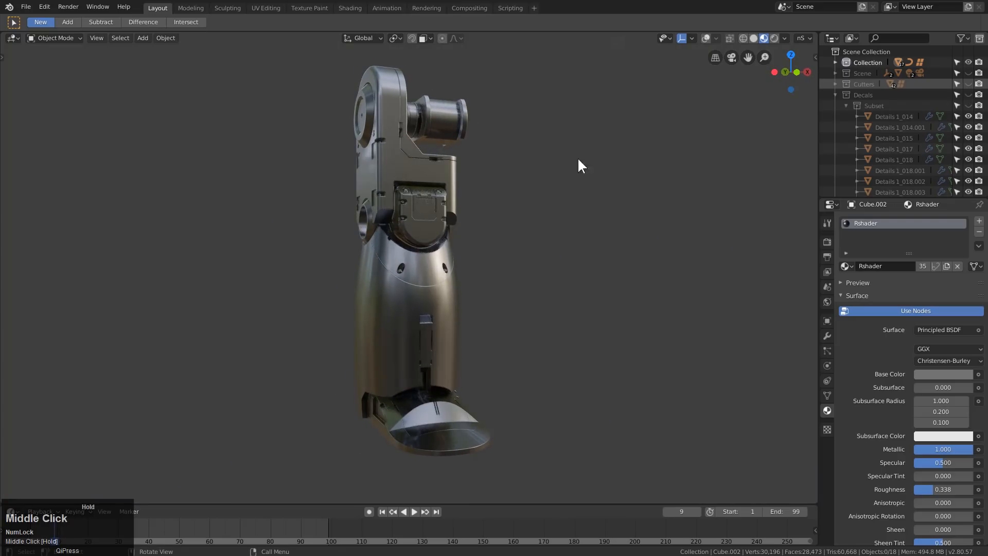
Make the Decals collection visible with its Subset, Simple, Info and Panel sub-collections, collapsing them in the outliner
left_click(857, 96)
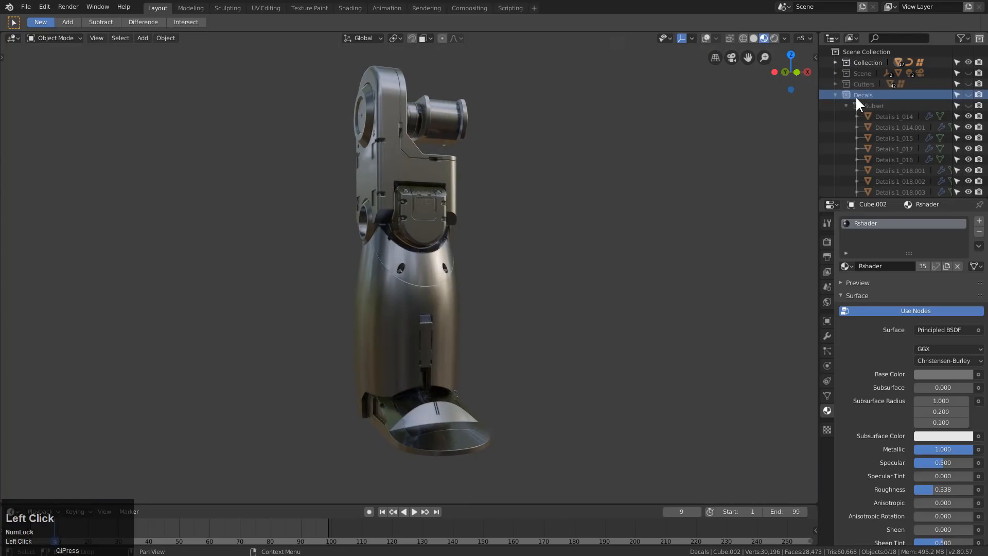
left_click(968, 95)
left_click(968, 105)
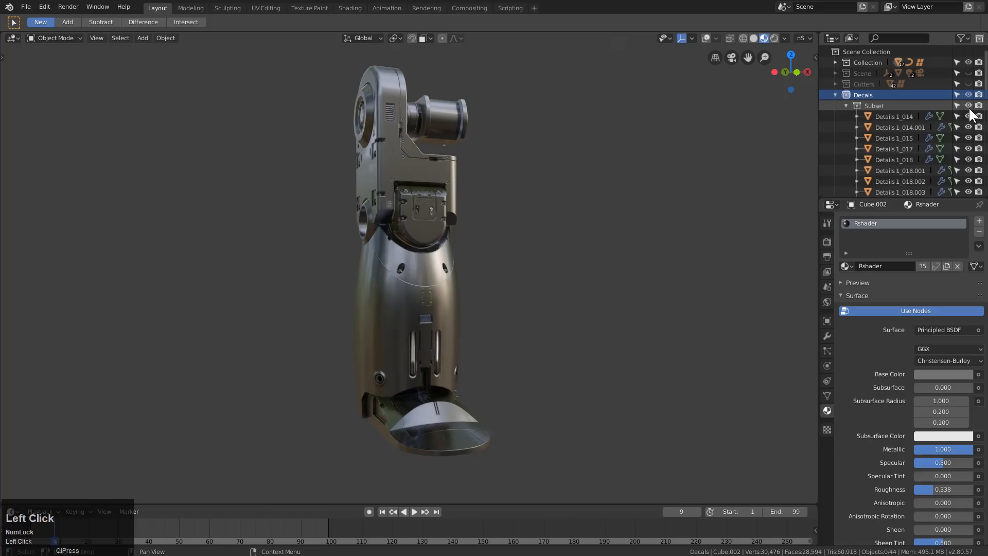
scroll(959, 135, "down", 5)
scroll(875, 107, "up", 4)
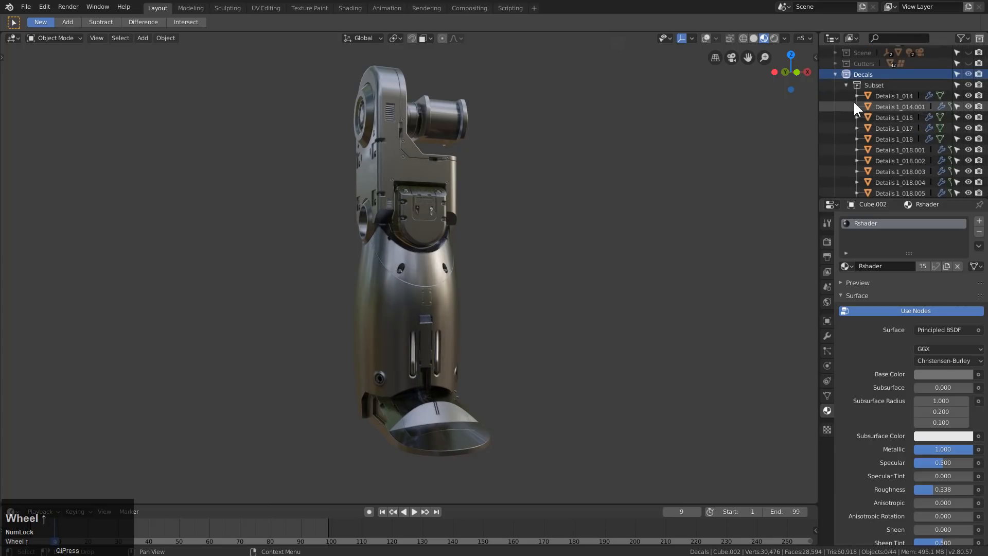
left_click(846, 85)
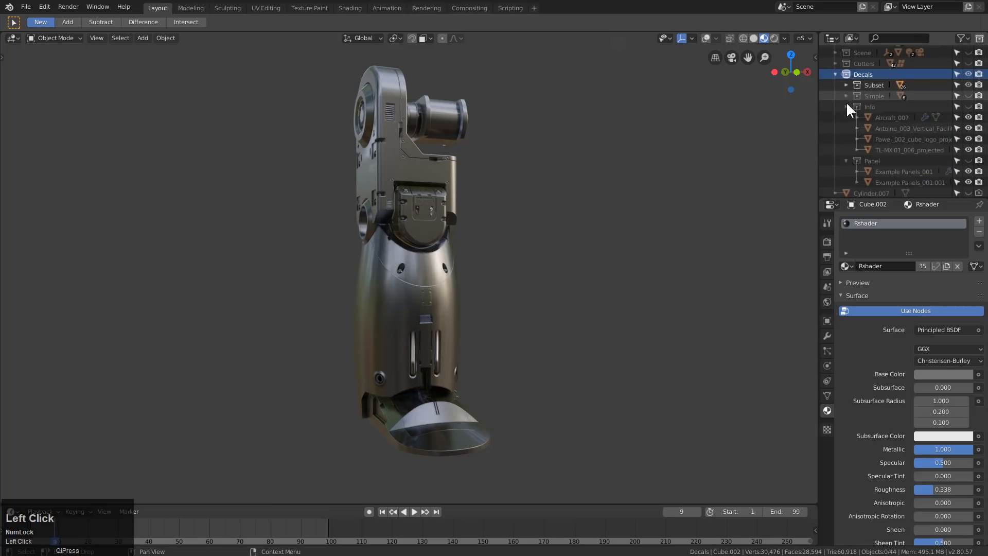
left_click(847, 106)
left_click(846, 138)
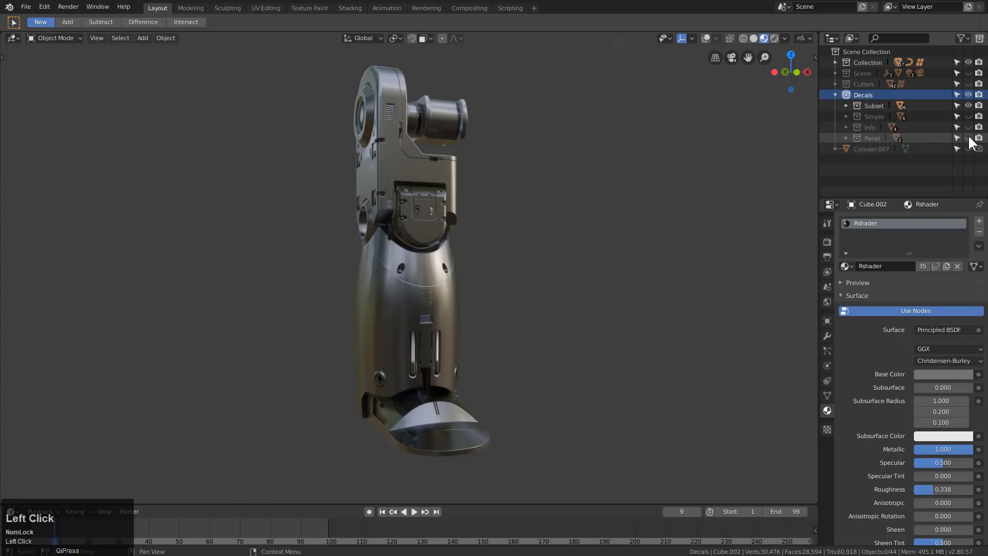
left_click_drag(970, 137, 968, 117)
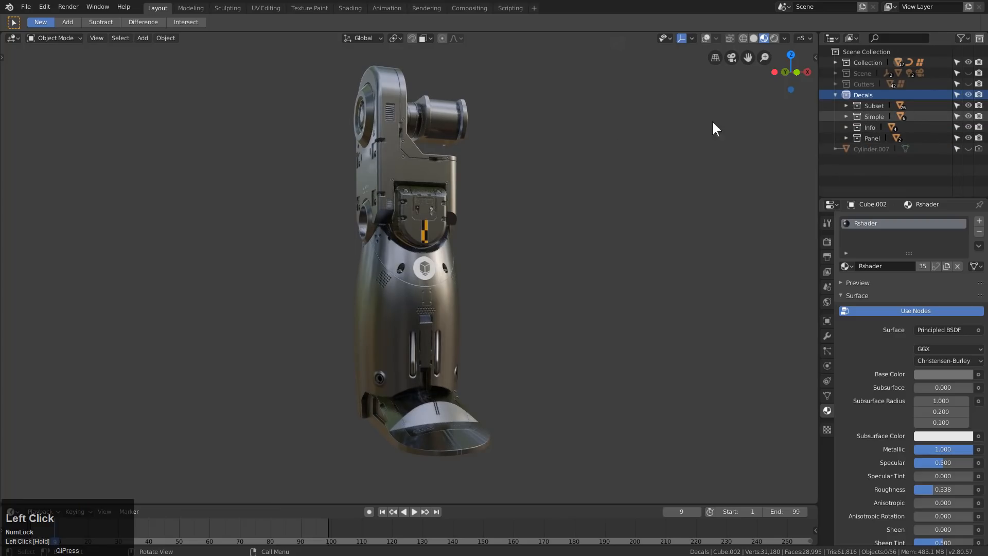
Insert the perforated plate decal from Details 1 and move it beside the rectangular notch on the back of the calf
mouse_move(453, 214)
middle_mouse_down()
mouse_move(436, 218)
mouse_move(455, 240)
mouse_move(654, 249)
mouse_move(450, 227)
mouse_move(458, 201)
middle_mouse_up()
scroll(430, 247, "up", 2)
middle_click_drag(431, 246, 434, 262)
key("d")
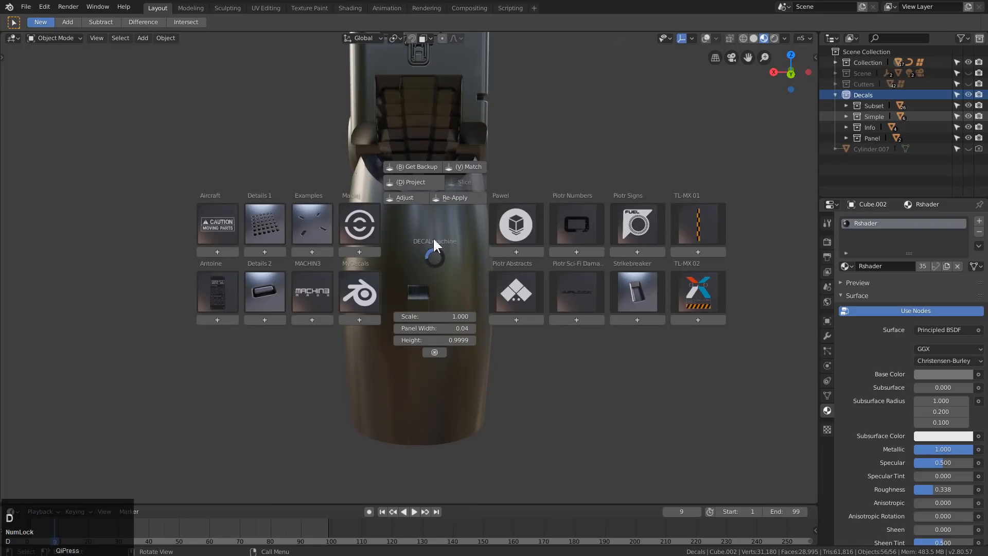
left_click(274, 224)
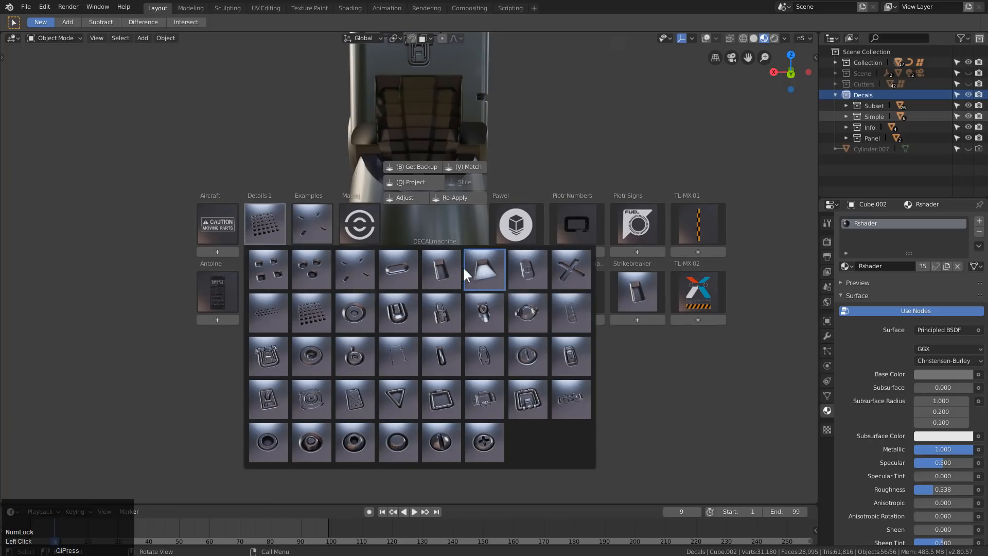
left_click(351, 399)
key("g")
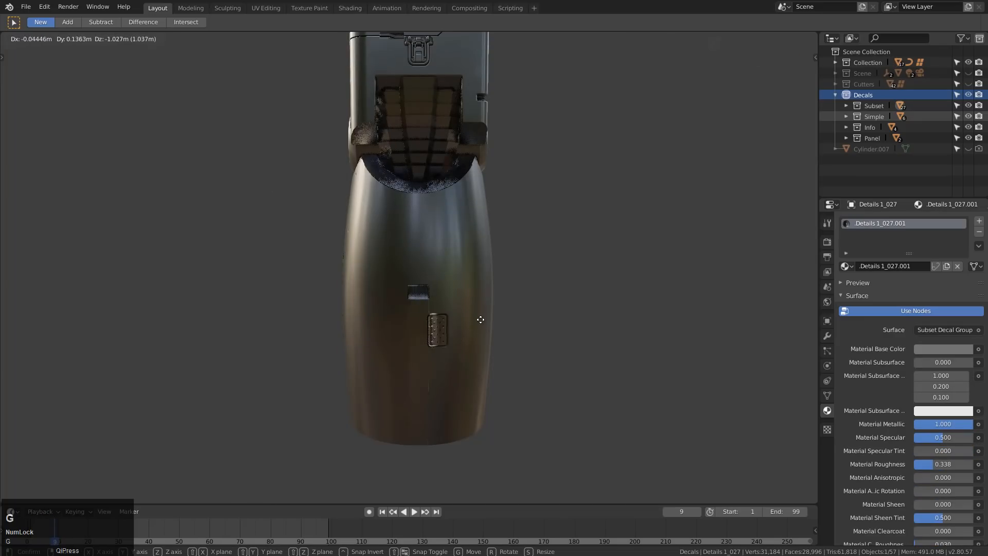
left_click(453, 295)
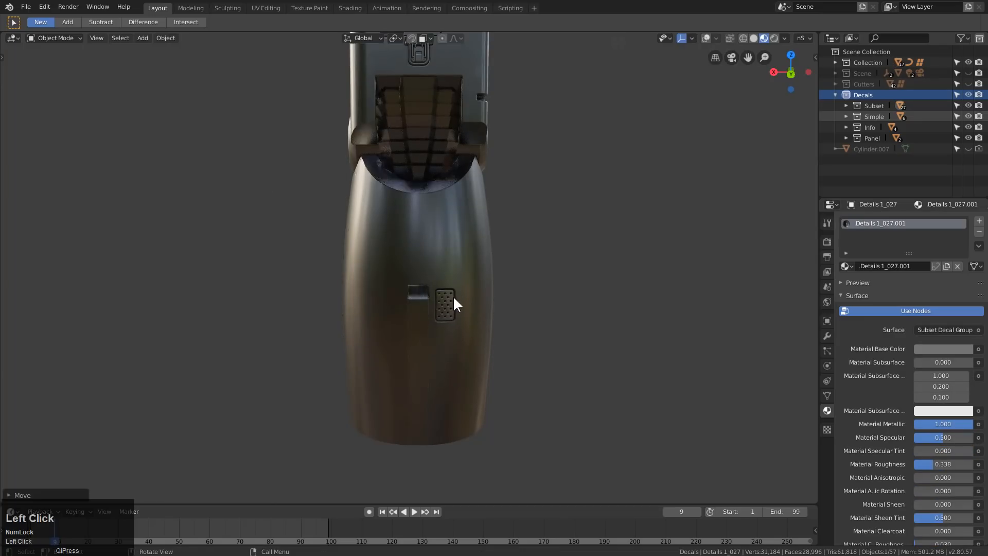
Snap the perforated plate decal a little farther from the notch and project it onto the calf shell
scroll(435, 294, "up", 5)
middle_click_drag(434, 295, 461, 280)
scroll(444, 260, "down", 4)
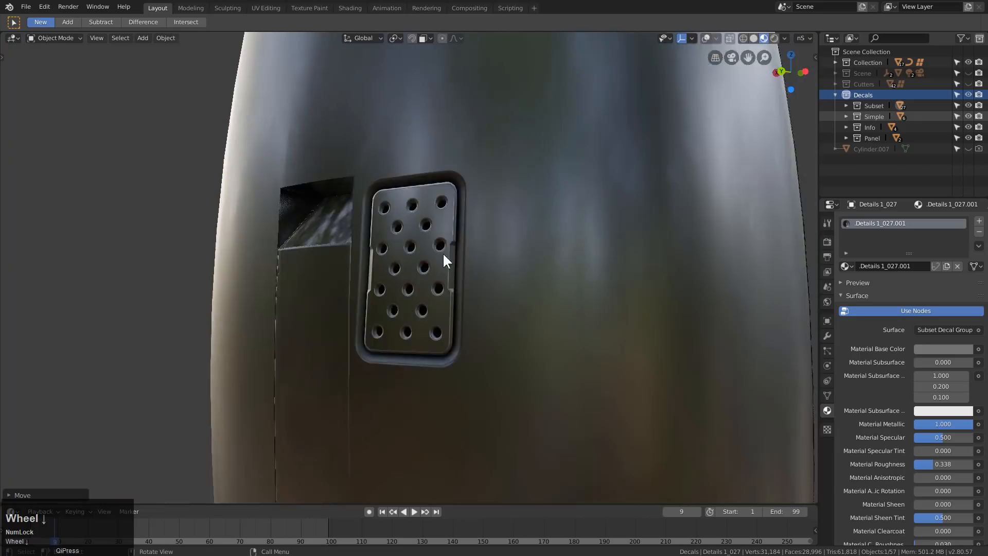
key("g")
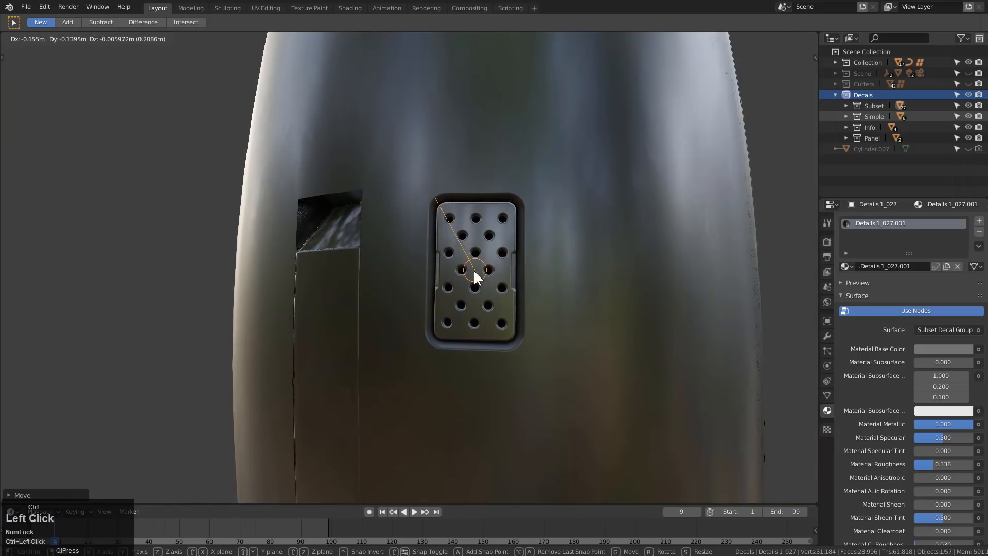
left_click(474, 270)
left_click(574, 255, "shift")
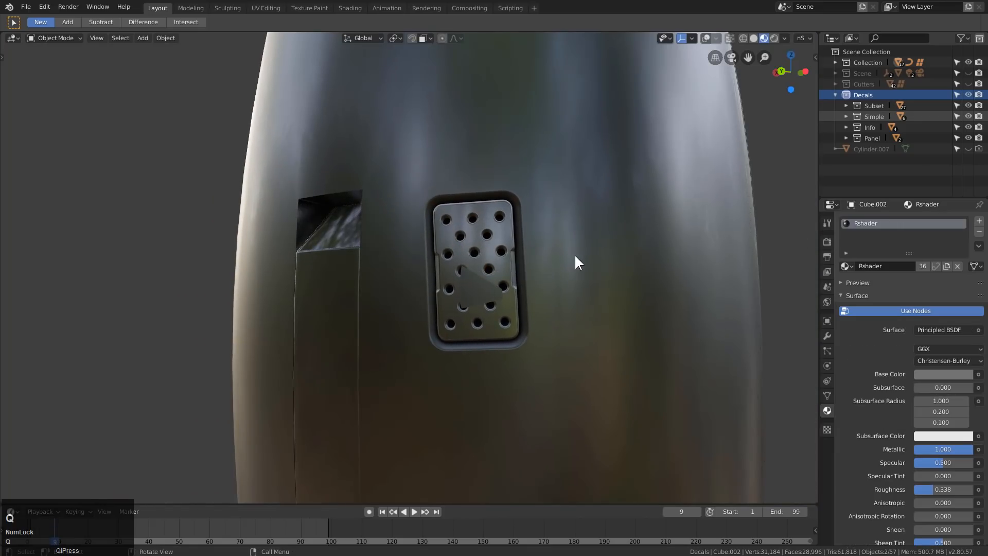
key("q")
key("d")
left_click(682, 153)
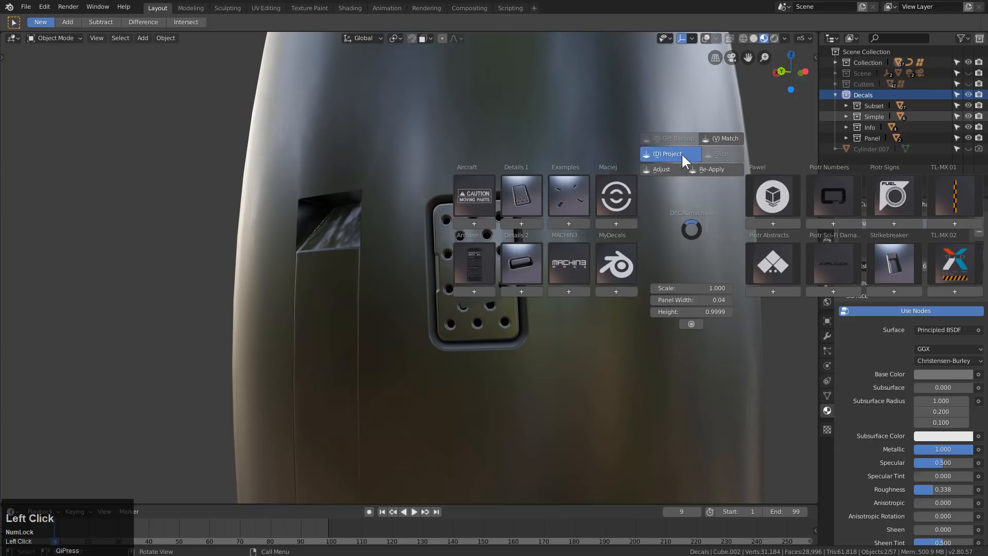
scroll(484, 248, "down", 4)
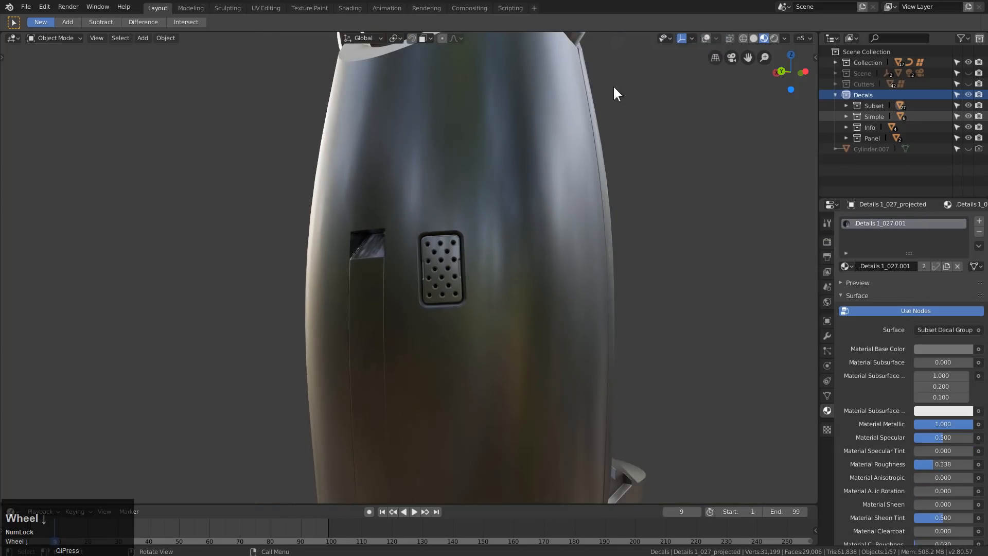
Show the viewport overlays and mirror the projected perforated plate decal across the calf shell's X axis
left_click(706, 38)
middle_click_drag(487, 224, 511, 269)
left_click(505, 233, "shift")
key("alt+x")
left_click(500, 223)
key("alt+a")
Insert the triangular detail decal from Details 1 and move it to the rim below the knee opening
scroll(463, 221, "down", 2)
key("d")
left_click(332, 231)
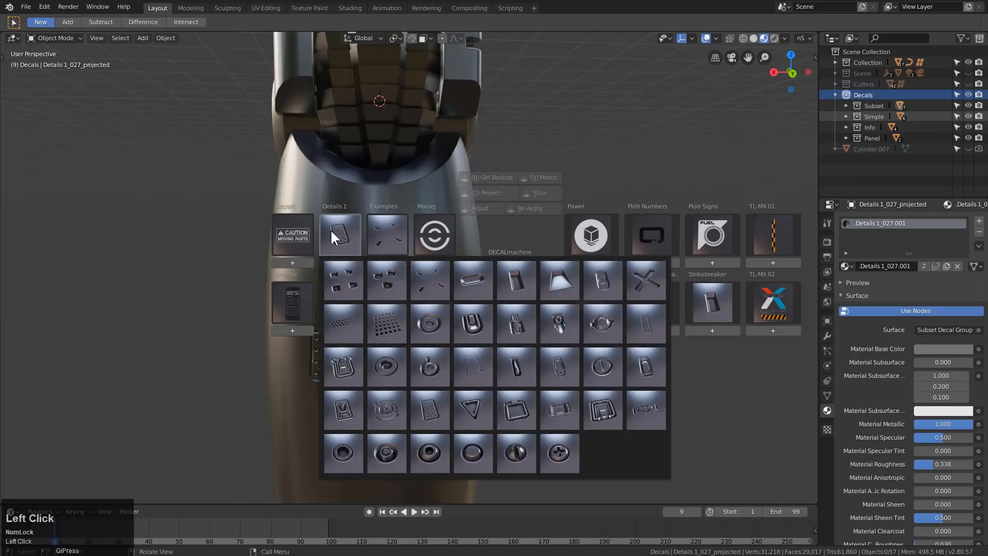
left_click(344, 234)
left_click(472, 408)
key("g")
left_click(401, 194)
Rotate the triangular decal point-down and snap it onto the calf shell beside the curved rim, tilted along its edge
key("KP_Decimal")
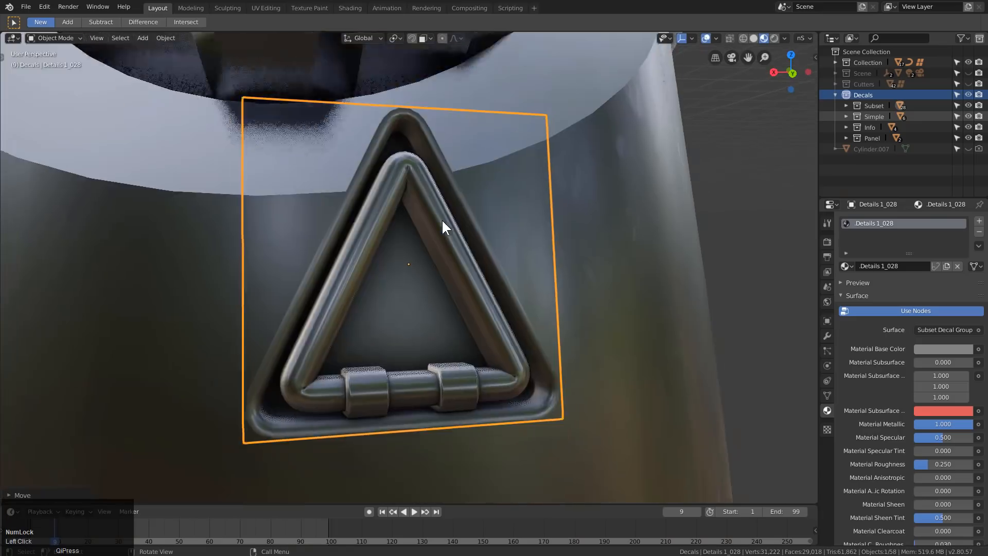
scroll(441, 218, "down", 3)
key("r")
left_click(423, 201)
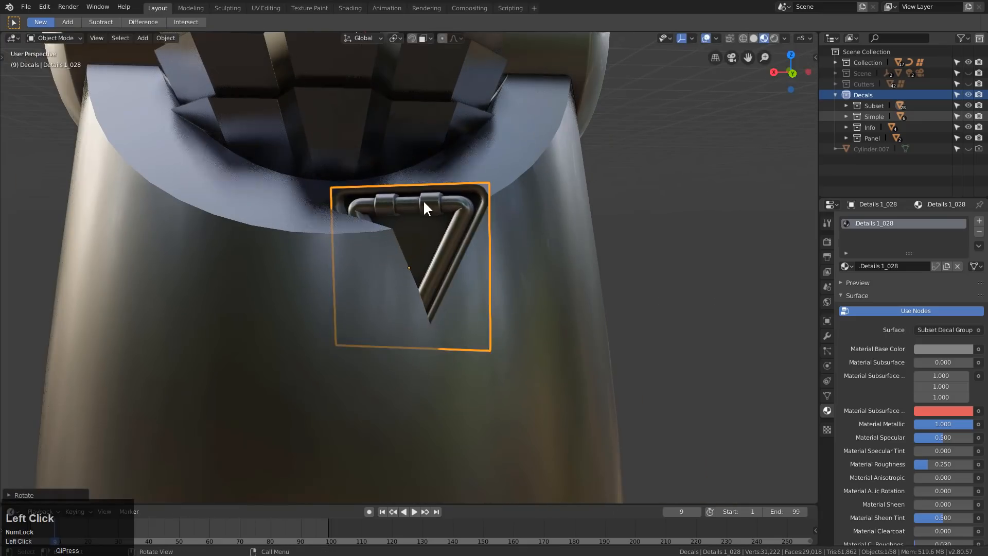
key("g")
left_click(498, 287)
key("g")
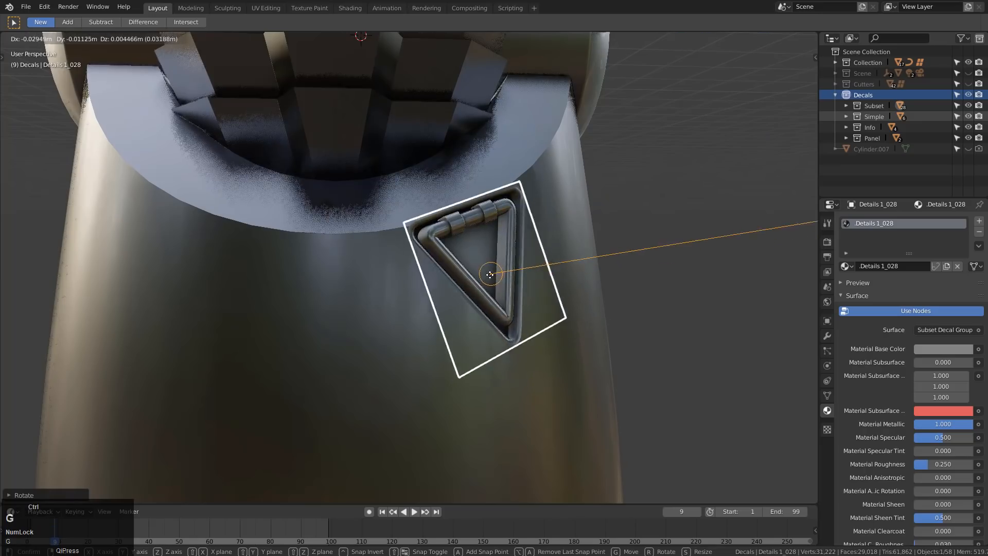
left_click(488, 275)
middle_click_drag(488, 275, 580, 314)
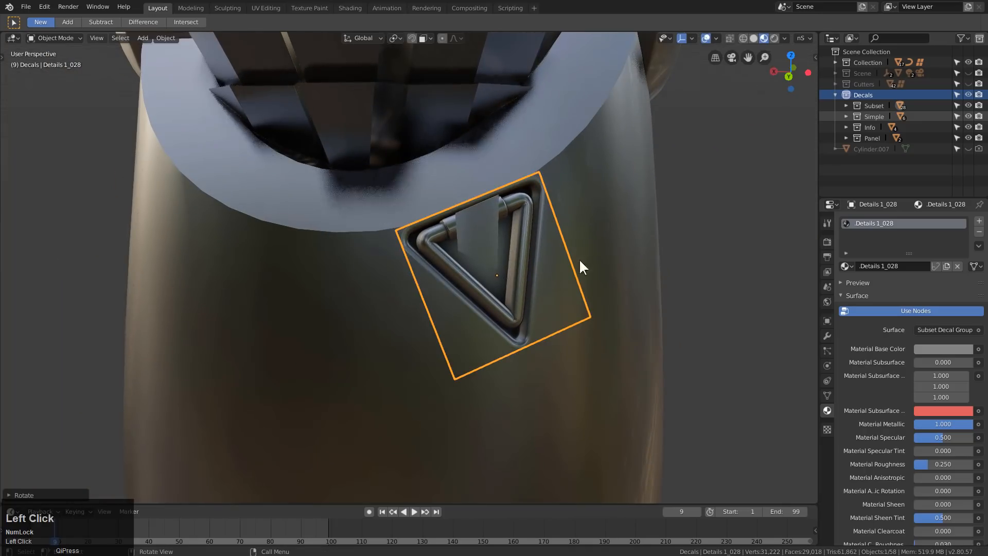
Project the triangular decal onto the calf shell and mirror it across X
left_click(596, 217, "shift")
key("d")
left_click(585, 142)
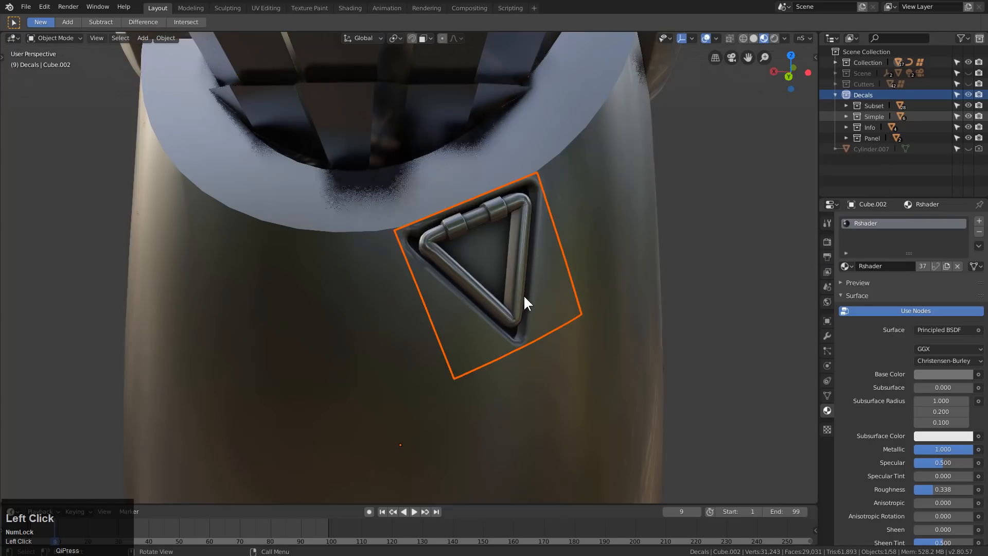
left_click(622, 204, "shift")
key("alt+x")
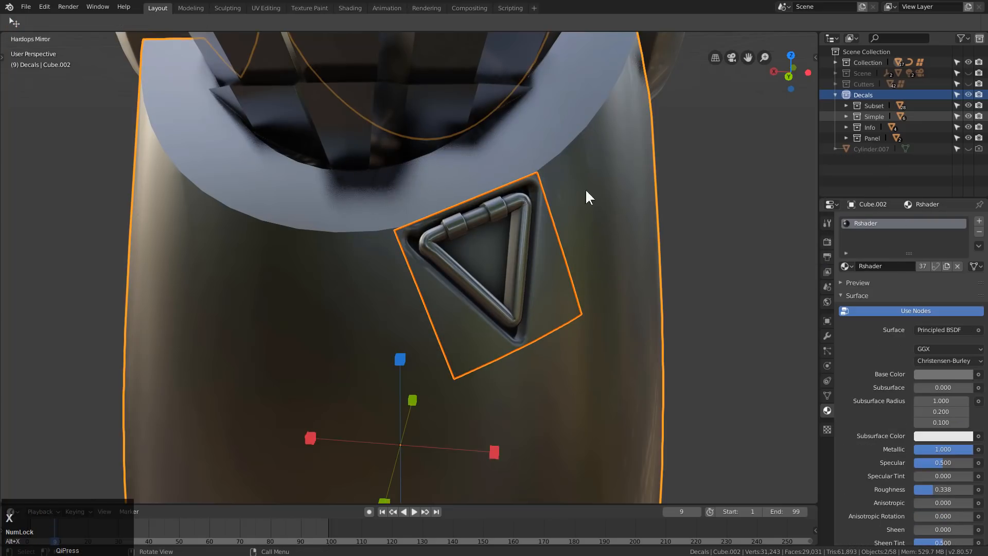
scroll(511, 400, "down", 2)
left_click(497, 418)
middle_click_drag(510, 386, 538, 341)
scroll(531, 335, "down", 3)
scroll(538, 341, "up", 2)
Retrieve the backup of the projected triangular decal and scale it down to about half size
left_click(440, 157)
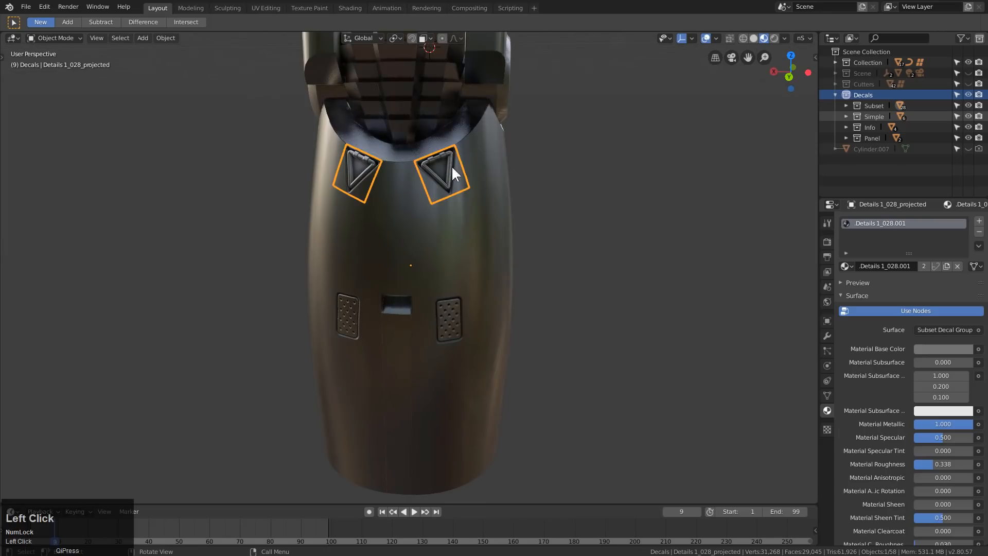
key("KP_Decimal")
key("d")
left_click(447, 103)
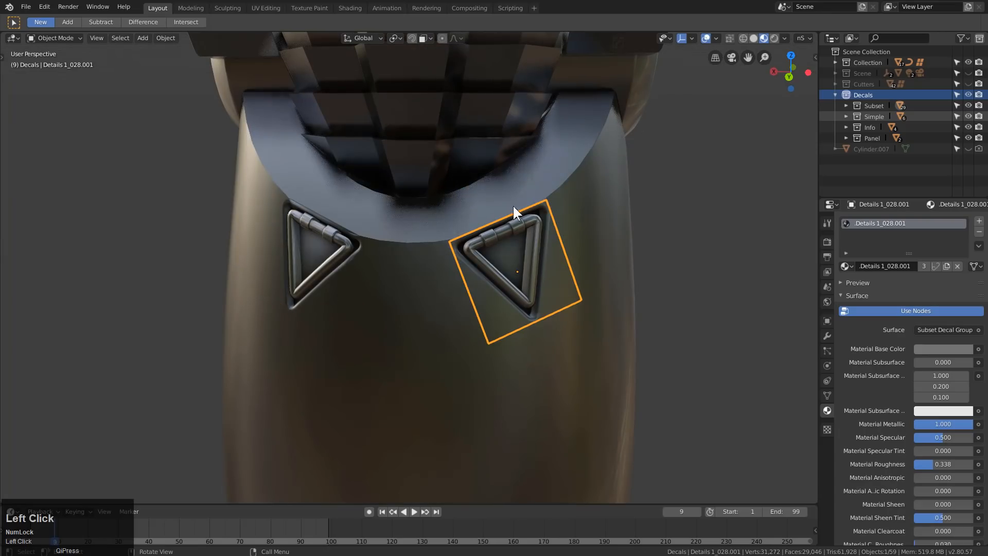
key("s")
left_click(515, 216)
Delete the large mirrored triangular decals and snap the small triangle closer to the knee rim
left_click(514, 216)
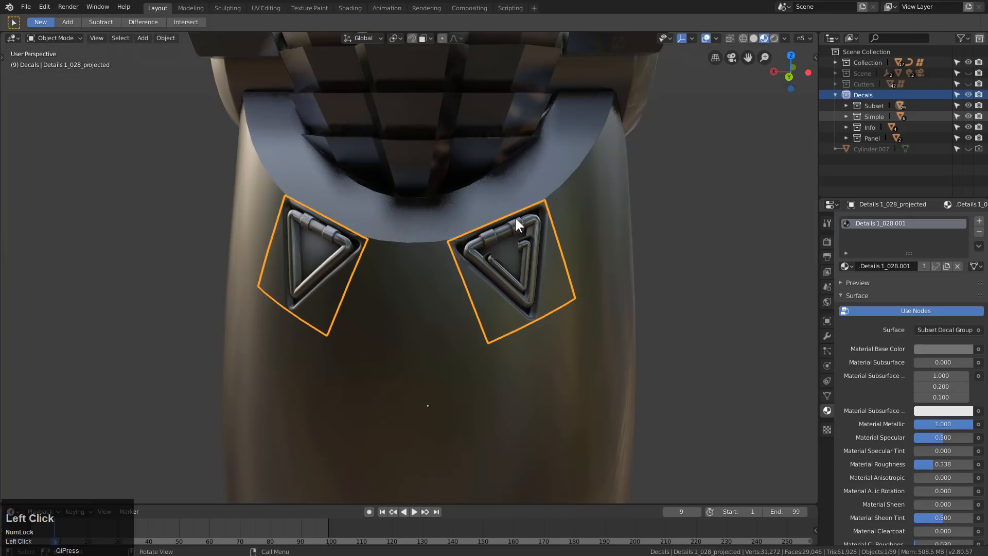
key("Delete")
left_click(523, 257)
key("g")
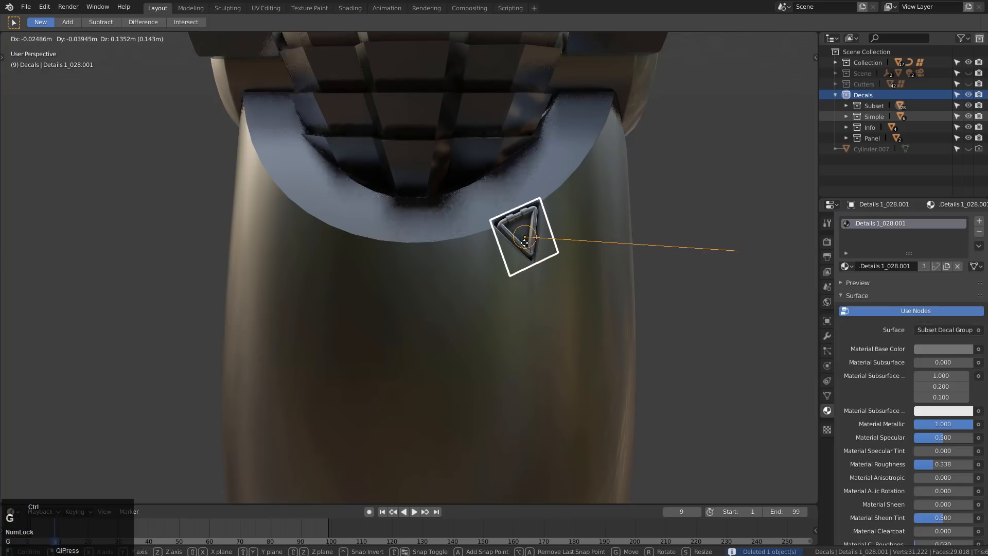
left_click(523, 244, "ctrl")
Project the small triangular decal onto the calf shell
left_click(453, 291, "shift")
key("d")
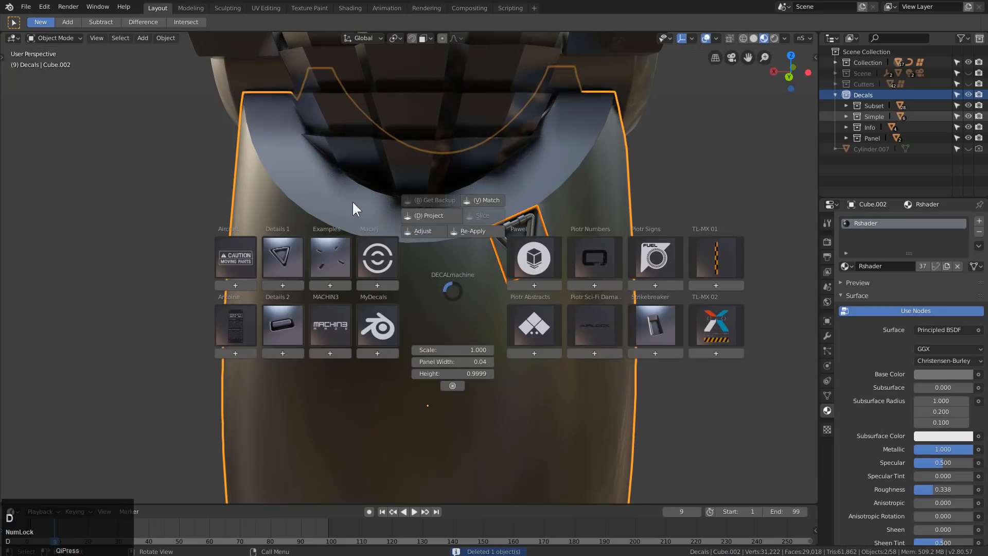
left_click(416, 218)
key("alt+a")
Mirror the small projected triangular decal across the calf shell's X axis and clear the selection
left_click(532, 242)
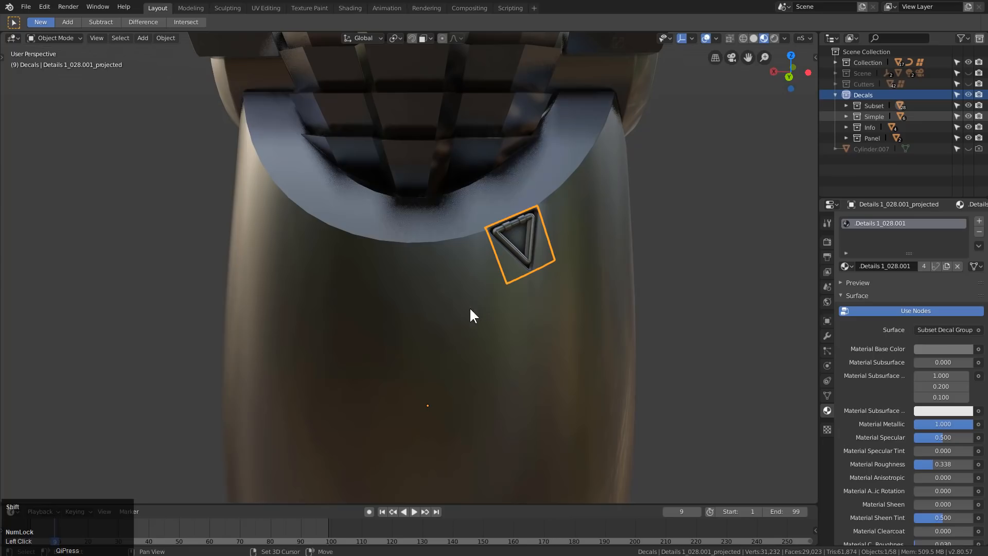
left_click(567, 299, "shift")
scroll(542, 308, "down", 2)
key("alt+x")
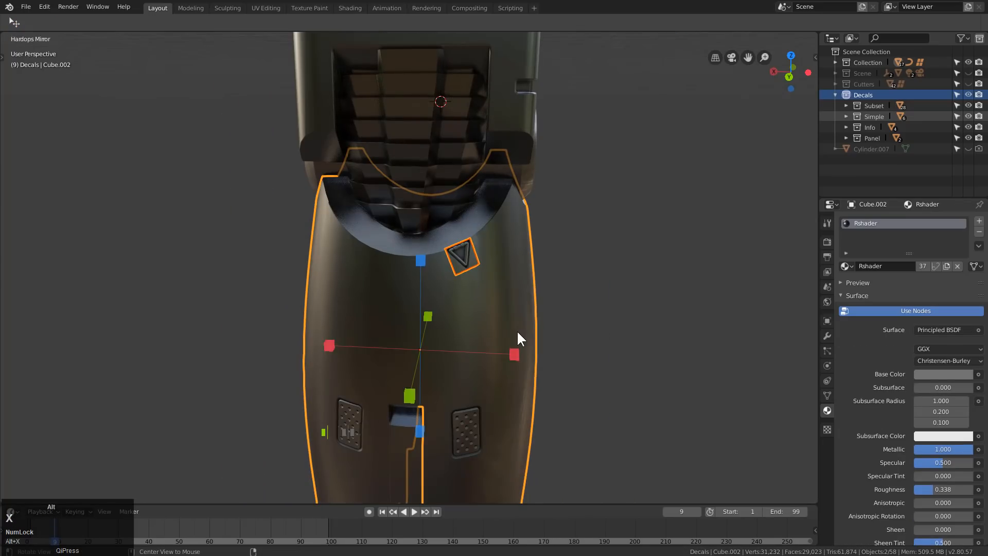
left_click(515, 353)
key("alt+a")
Insert the louvered vent decal from Details 2 onto the side of the calf shell
middle_click_drag(518, 345, 484, 335)
scroll(410, 280, "down", 3)
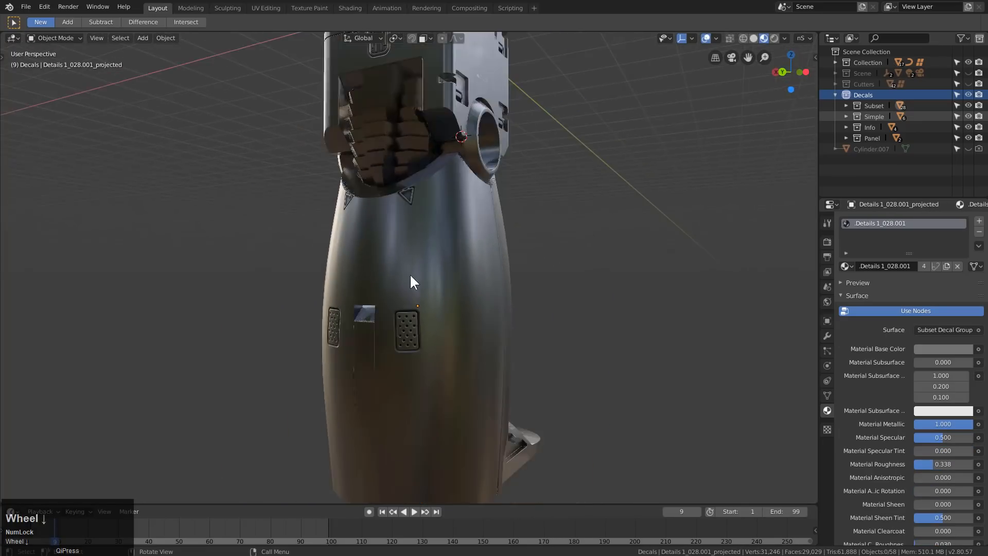
middle_click_drag(410, 280, 459, 276)
key("d")
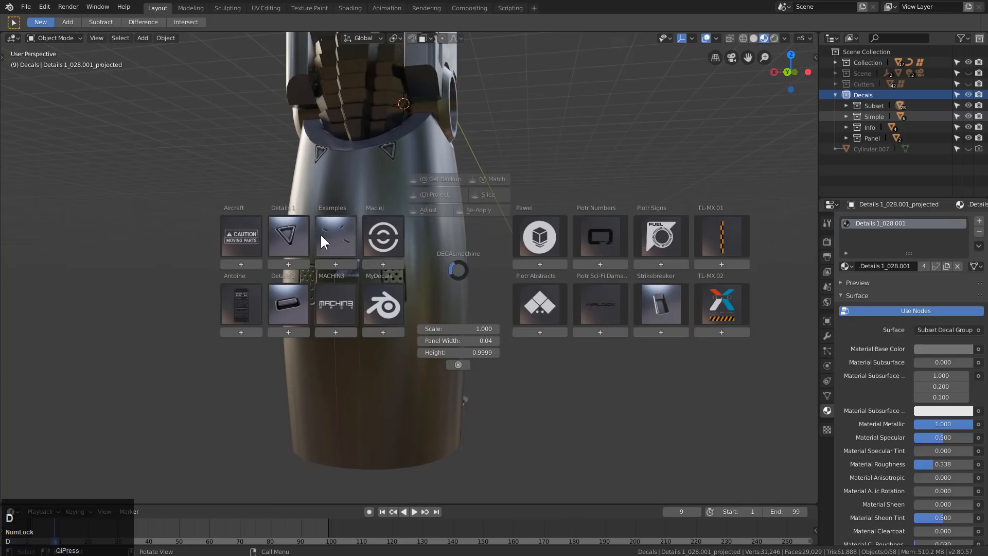
left_click(321, 234)
left_click(288, 302)
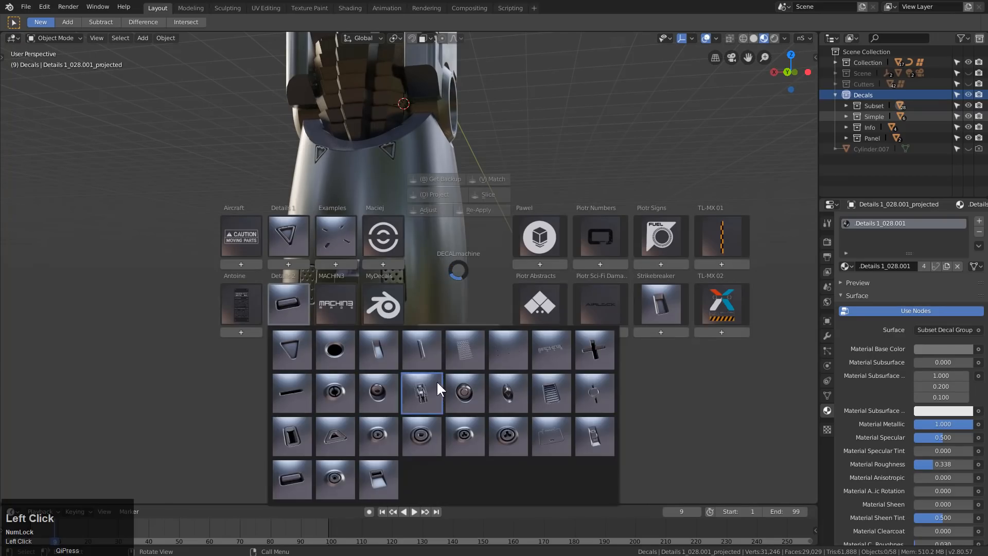
left_click(466, 353)
Scale the louvered vent decal down and stretch it along Z into a long narrow strip
middle_click_drag(468, 352, 508, 320)
key("s")
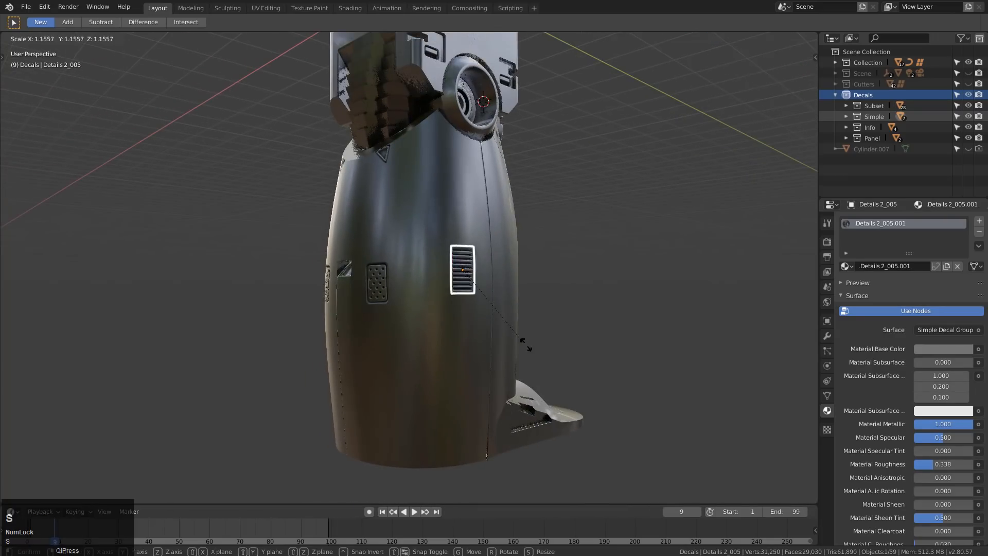
left_click(499, 312)
key("s")
key("z")
left_click(502, 311)
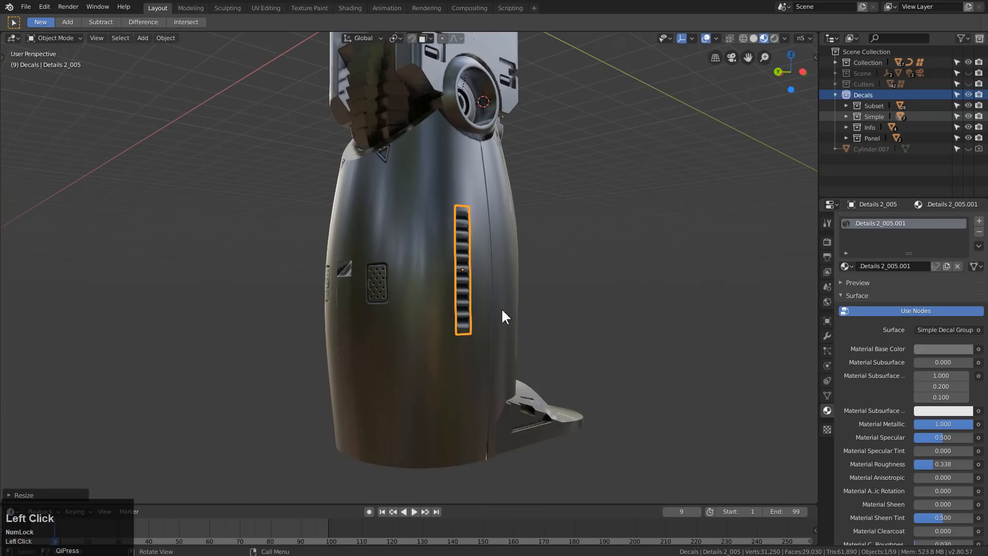
Snap the narrow vent strip onto the lower side of the calf and project it onto the shell
middle_click_drag(503, 312, 452, 282)
key("g")
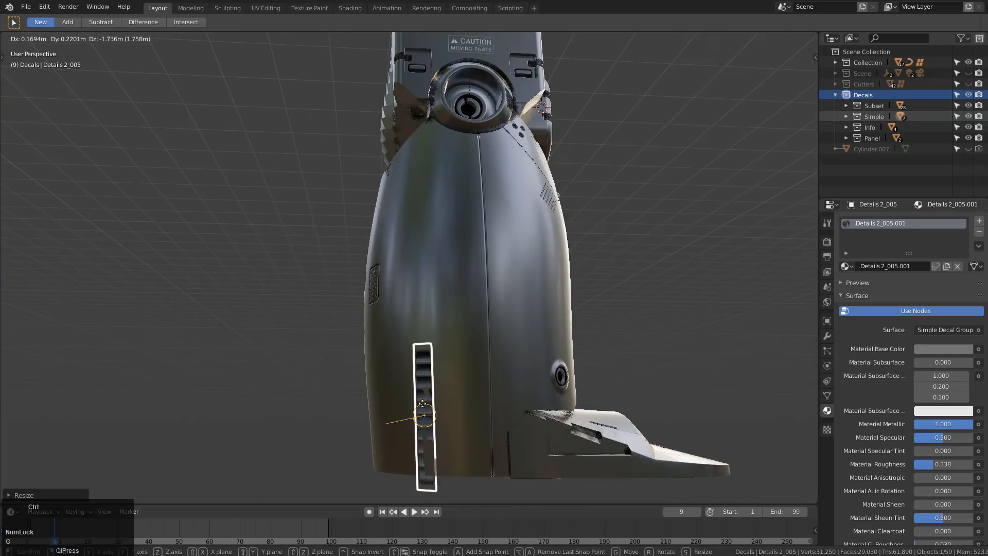
left_click(427, 425)
left_click(458, 306, "shift")
key("d")
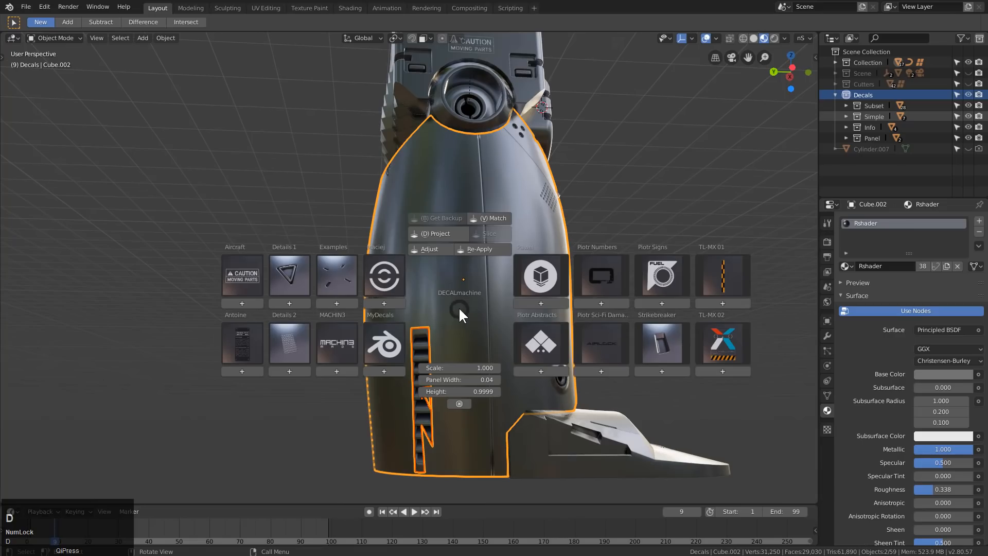
left_click(431, 235)
Mirror the projected vent strip across the calf shell's X axis
middle_click_drag(390, 317, 443, 345)
key("alt+a")
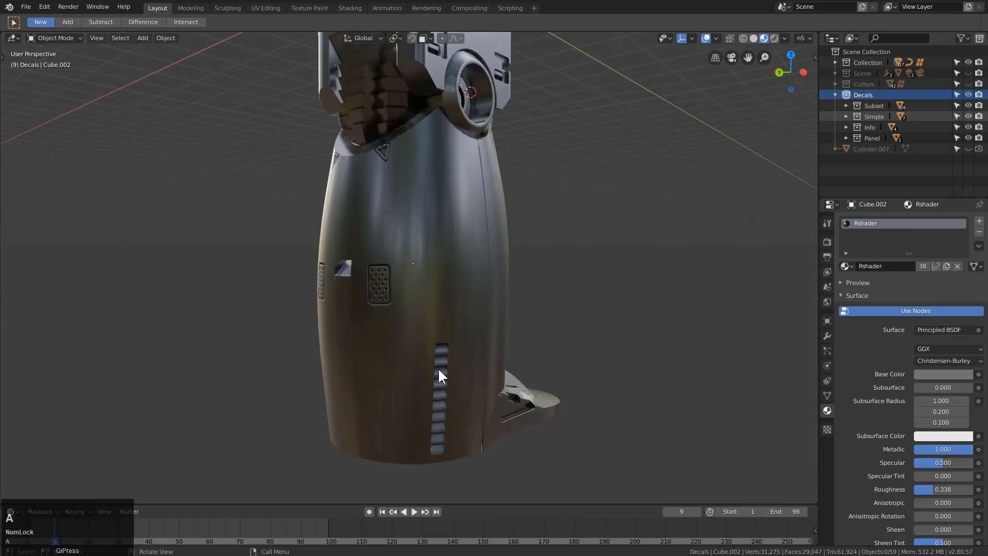
left_click(437, 367)
left_click(415, 343, "shift")
key("alt+x")
left_click(491, 265)
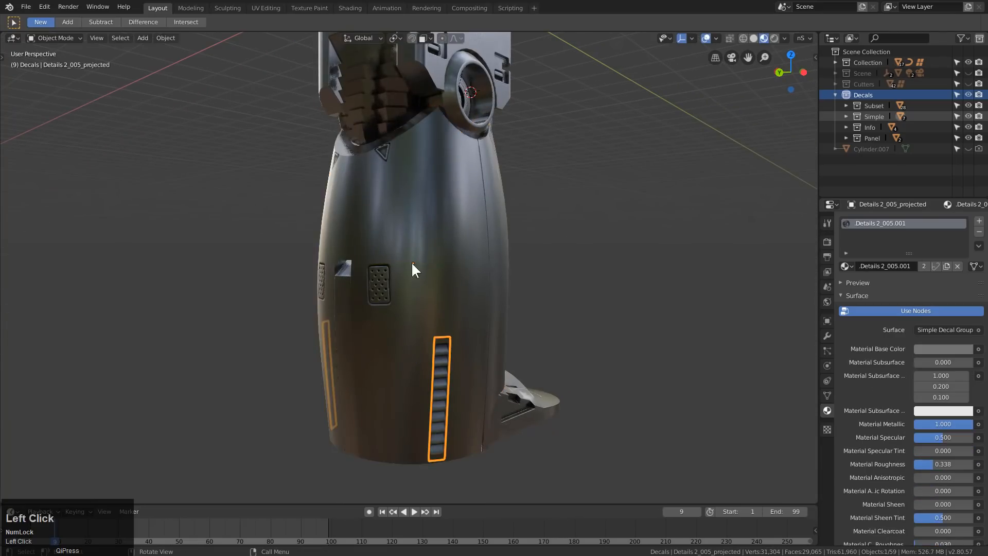
Insert the elongated rounded two-hole plate decal from Details 1 onto the side of the calf shell
middle_click_drag(412, 268, 461, 280)
key("d")
left_click(295, 245)
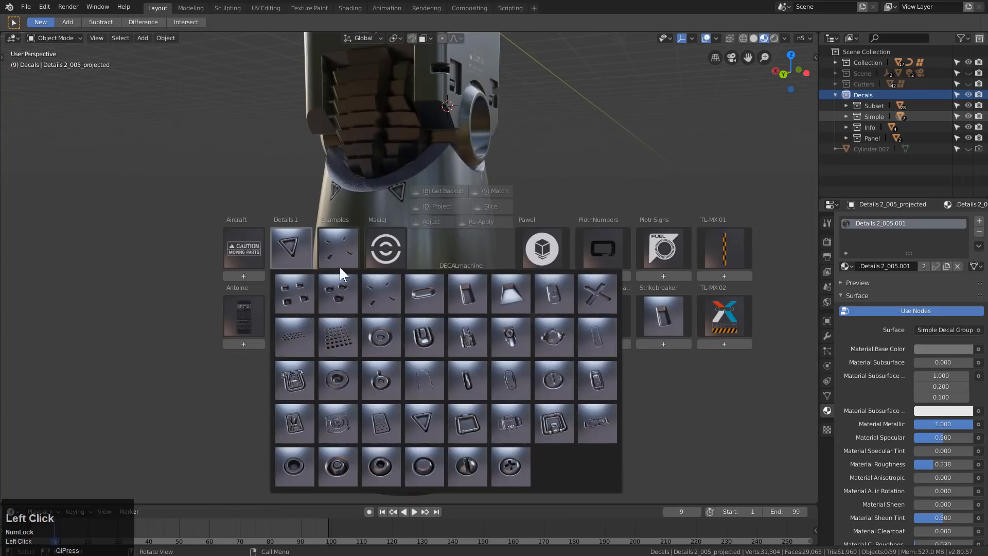
left_click(307, 257)
left_click(507, 384)
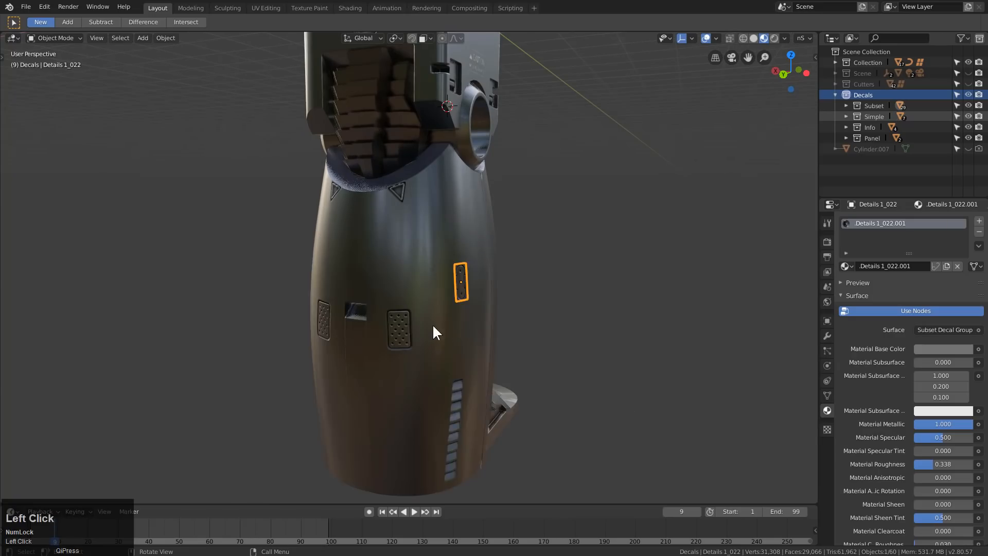
Snap the plate decal to the lower rear of the calf beside the center strip, enlarge it and let it overhang the bottom edge
middle_click_drag(433, 324, 487, 116)
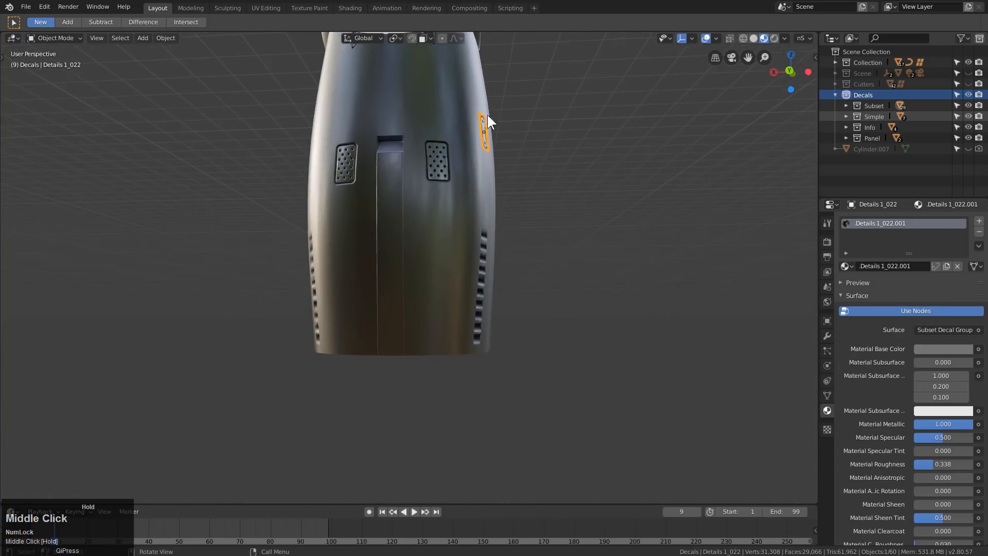
key("g")
left_click(418, 329)
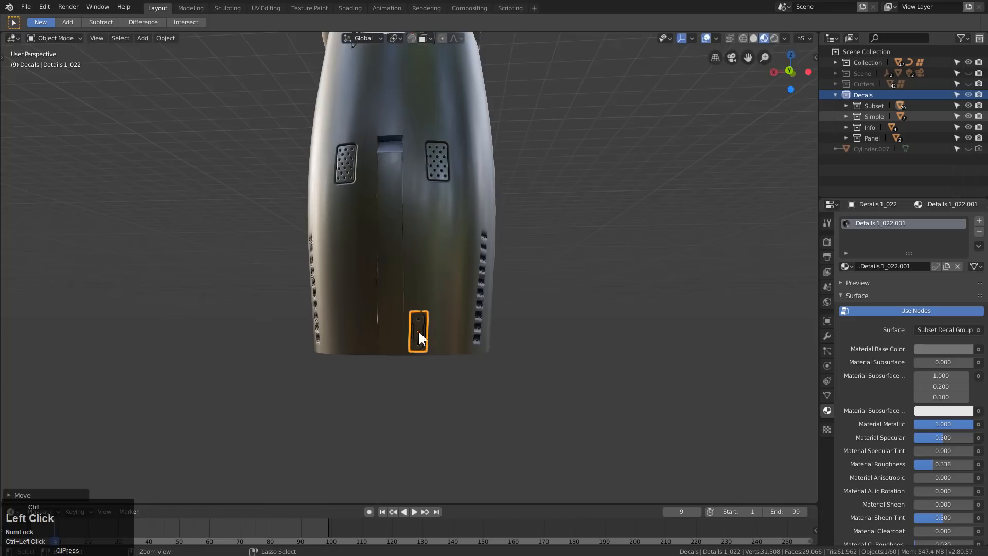
key("r")
left_click(445, 332)
key("s")
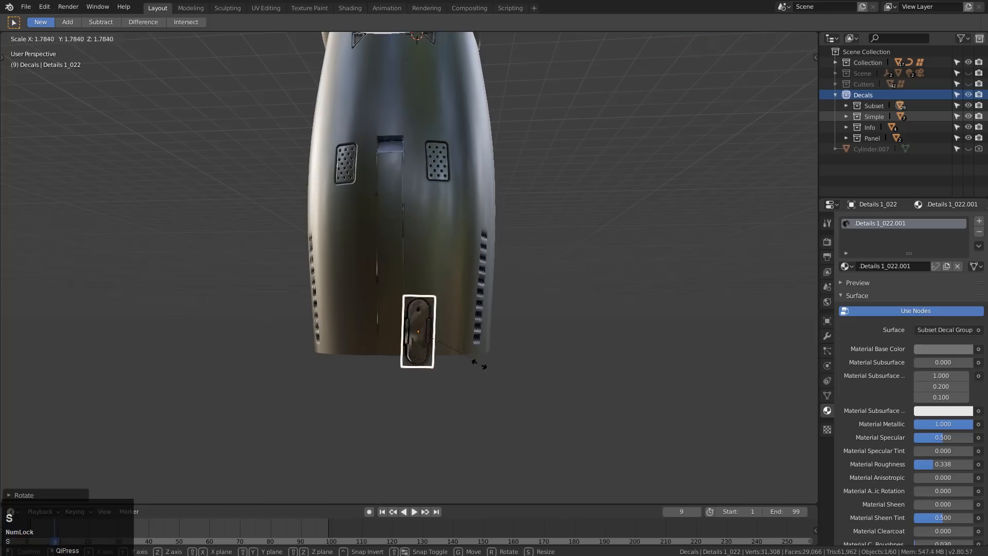
left_click(496, 373)
key("g")
left_click(505, 378)
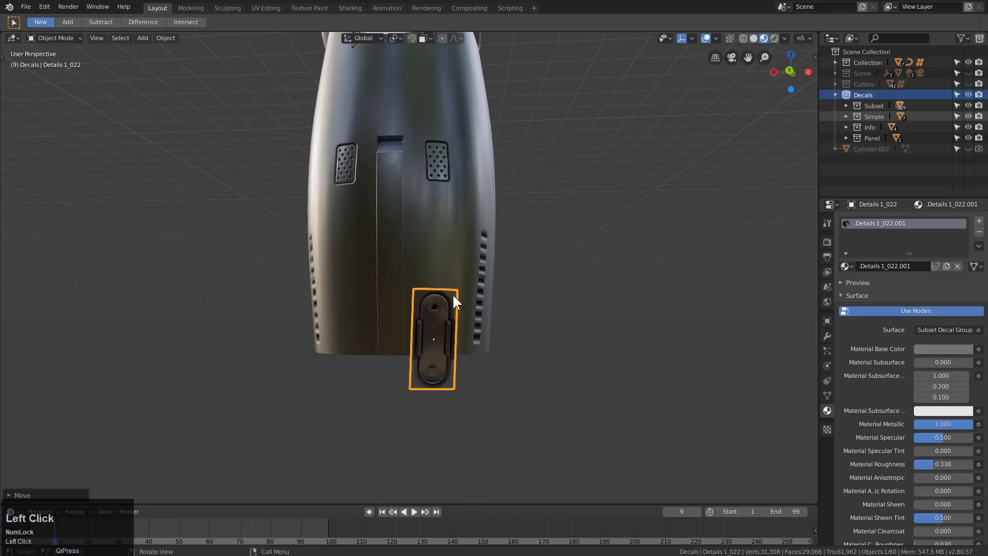
Project the enlarged plate decal onto the calf shell
left_click(439, 245, "shift")
key("d")
left_click(416, 171)
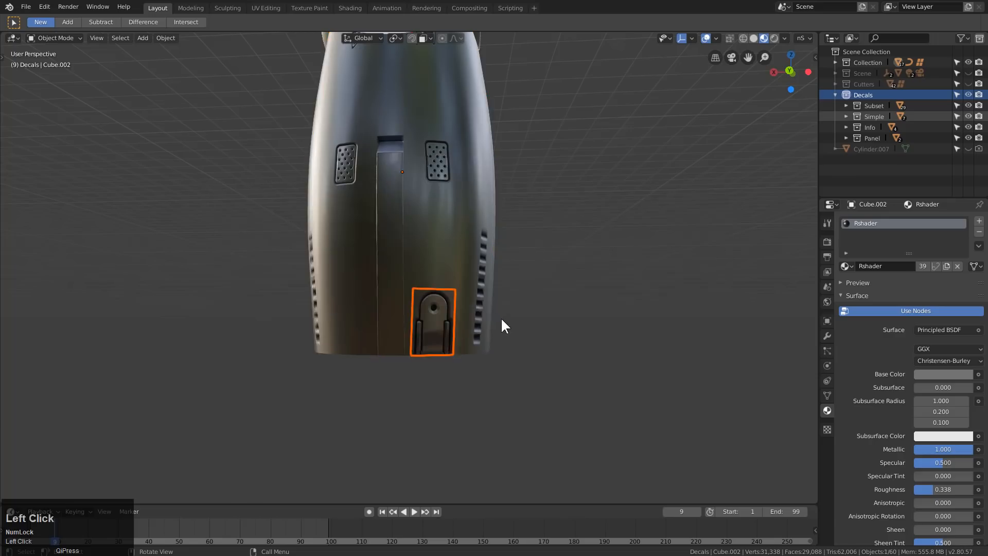
Mirror the projected plate decal across the calf shell's X axis
middle_click_drag(502, 317, 447, 307)
key("alt+a")
left_click(417, 312)
left_click(408, 226, "shift")
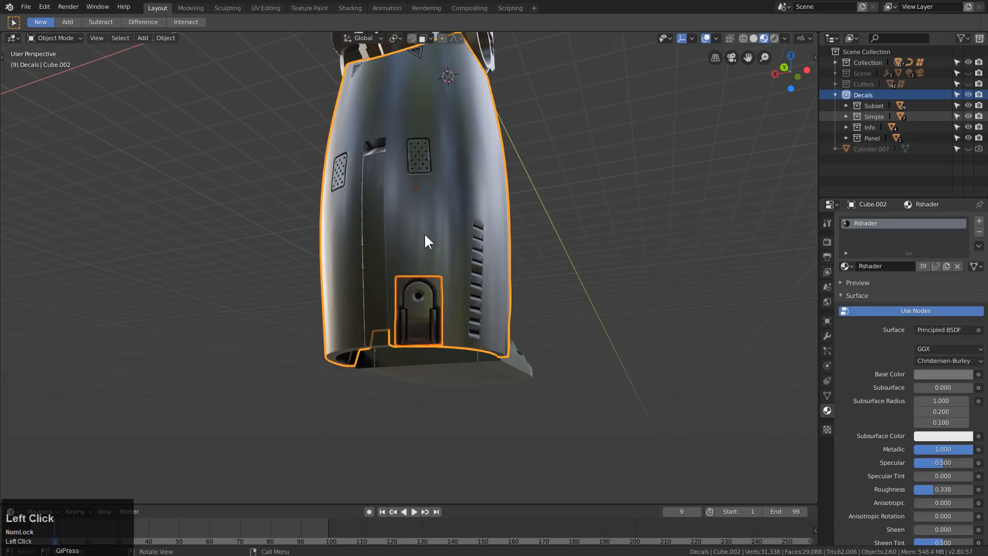
middle_click_drag(424, 233, 504, 250)
key("alt+x")
left_click(487, 160)
key("alt+a")
Delete the mirrored pair of perforated grille decals from the back of the calf
scroll(446, 189, "down", 3)
middle_click_drag(520, 199, 450, 283)
scroll(449, 283, "up", 3)
left_click(421, 333)
key("c")
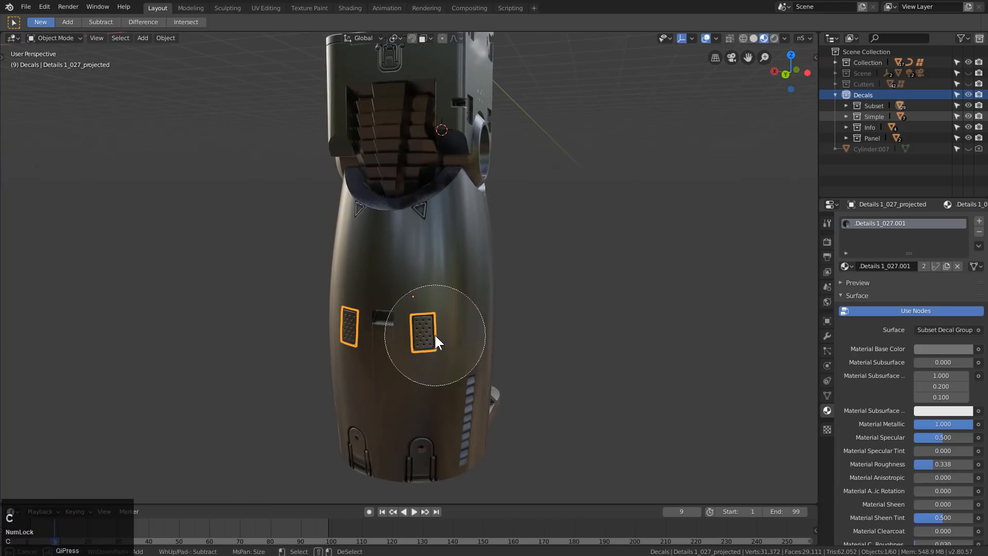
left_click_drag(435, 334, 464, 324)
key("Escape")
left_click(432, 332)
key("x")
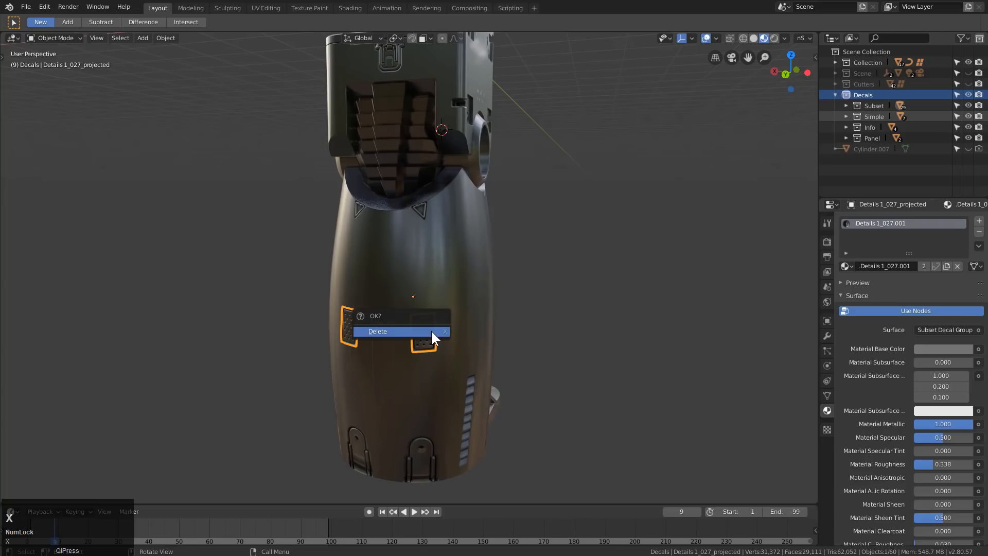
left_click(432, 333)
Give the calf's inner strip piece its own material copy with base color value 0.369 and roughness 0.303
middle_click_drag(466, 323, 399, 293)
left_click(410, 291)
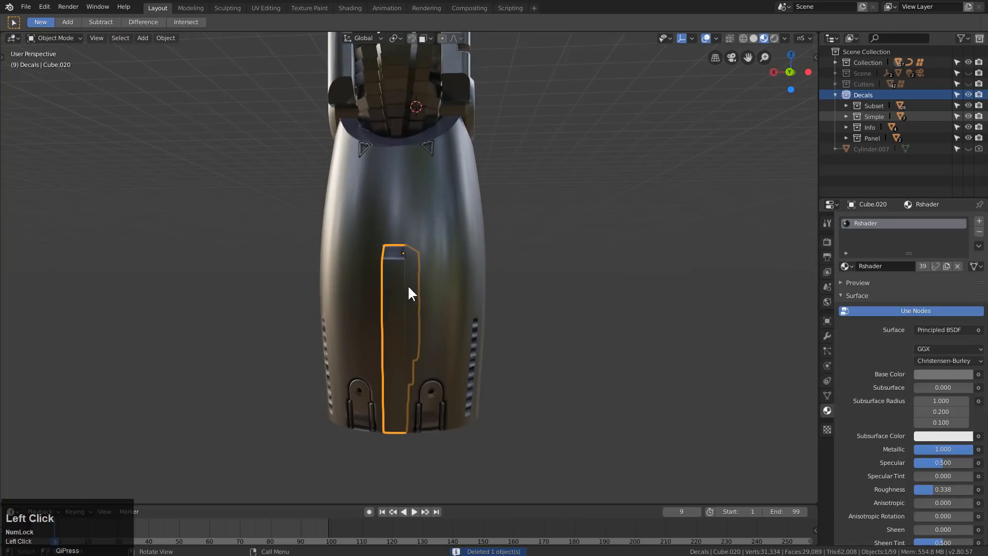
left_click(923, 266)
left_click(950, 372)
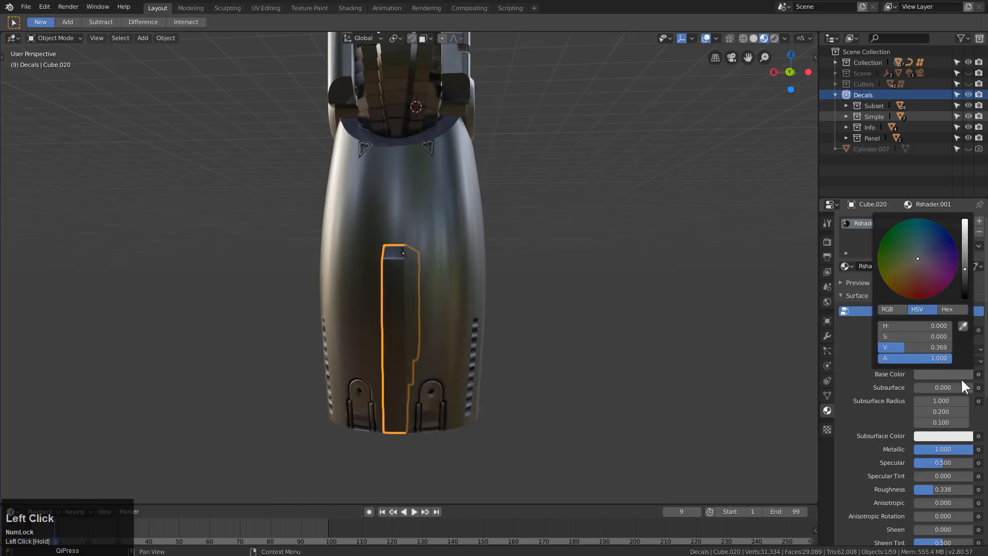
left_click(937, 488)
left_click_drag(937, 488, 932, 489)
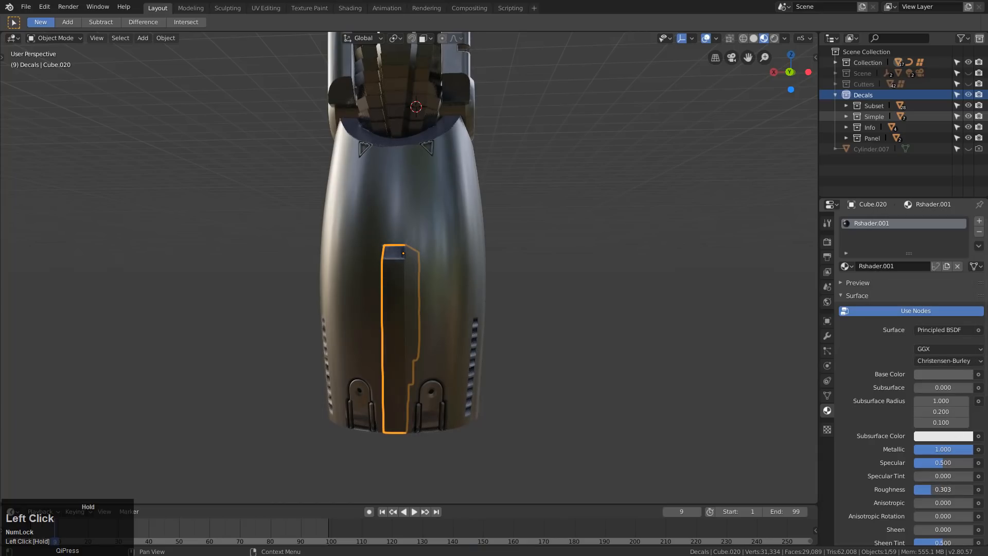
Rename the inner strip piece's material to R2
scroll(512, 224, "down", 2)
middle_click_drag(512, 231, 879, 265)
left_click(879, 265)
type("R2")
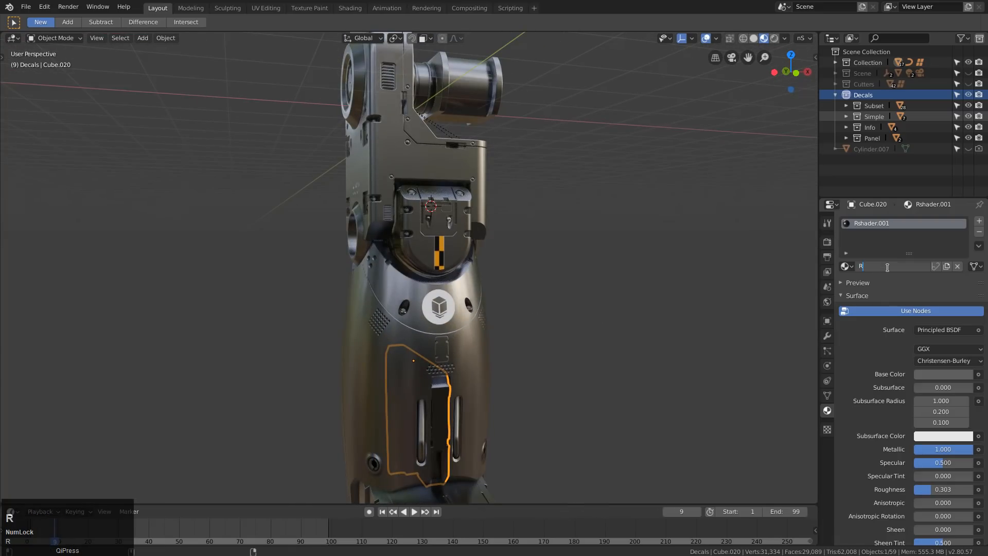
key("Return")
Rename the calf shell's shared material to R1
left_click(485, 367)
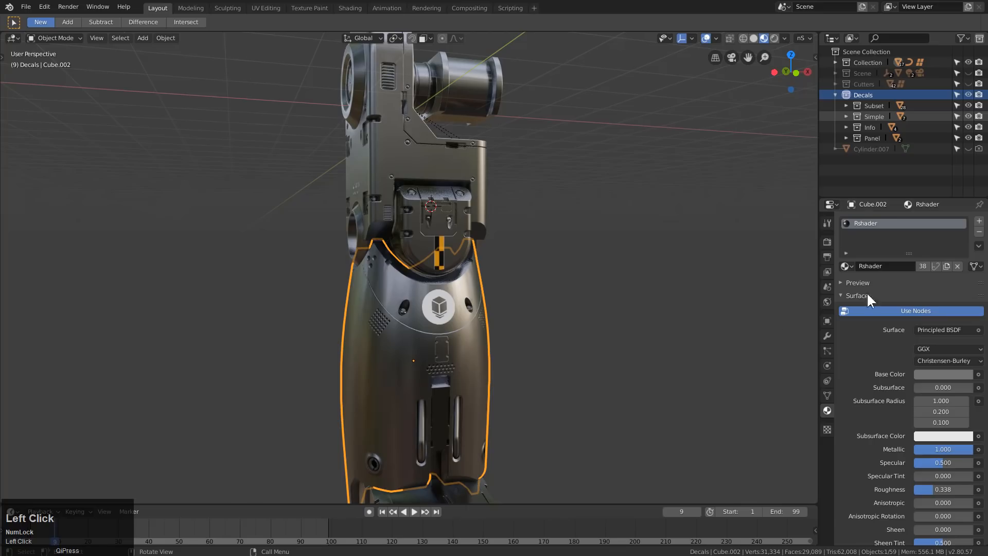
left_click(897, 267)
type("R1")
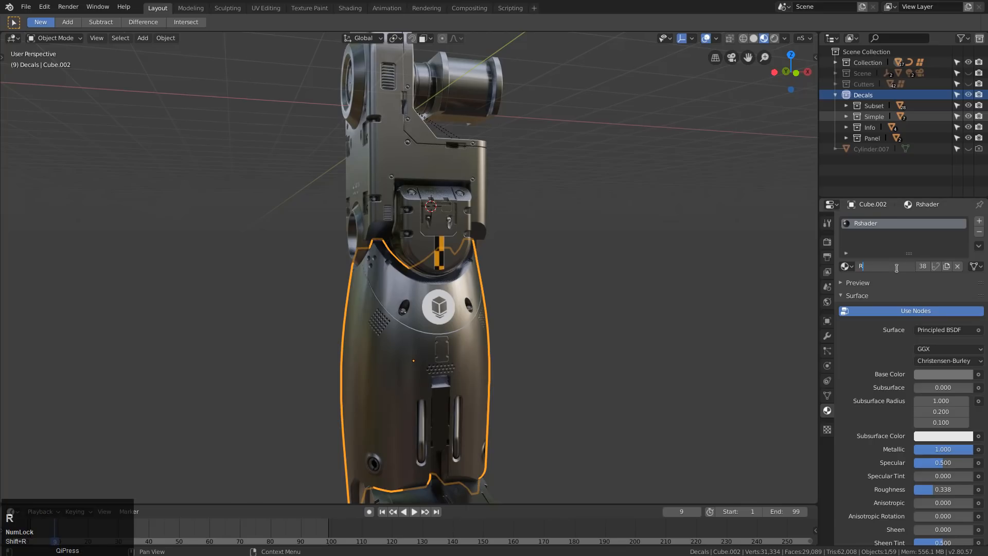
key("Return")
key("alt+a")
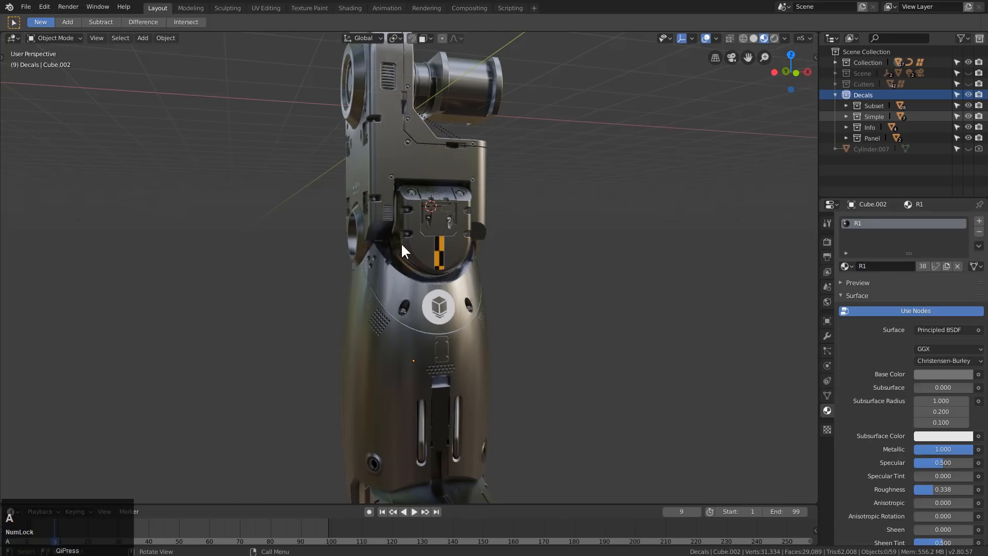
Assign material R2 to the knee cap piece above the calf and deselect it
left_click(404, 245)
key("alt+m")
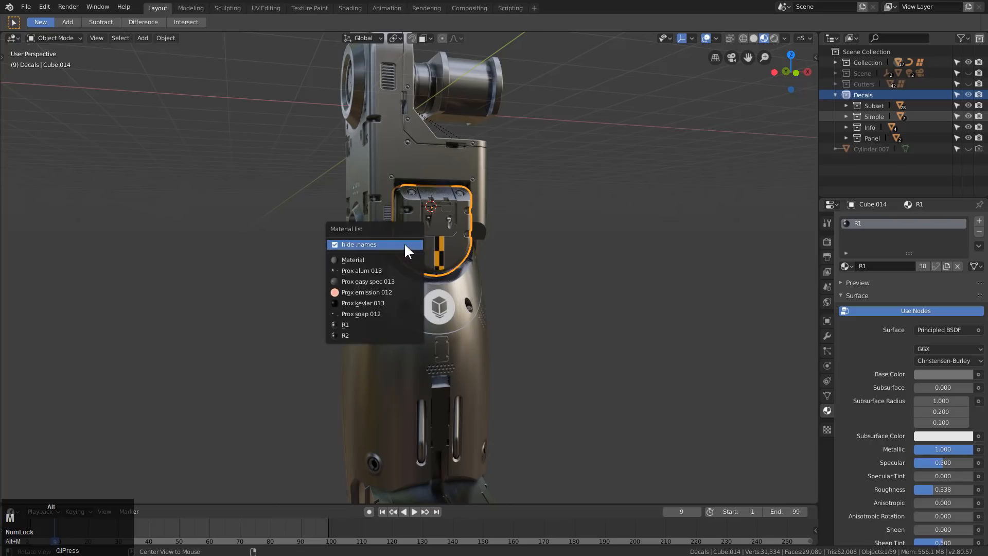
left_click(351, 334)
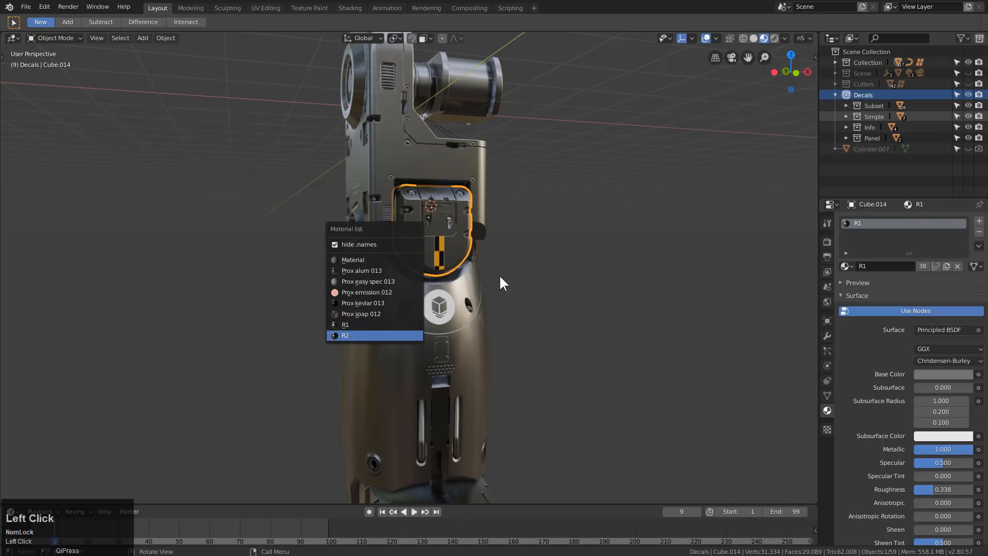
key("a")
Assign material R2 to the large cylinder at the hip joint
middle_click(438, 208, "alt")
left_click(460, 172)
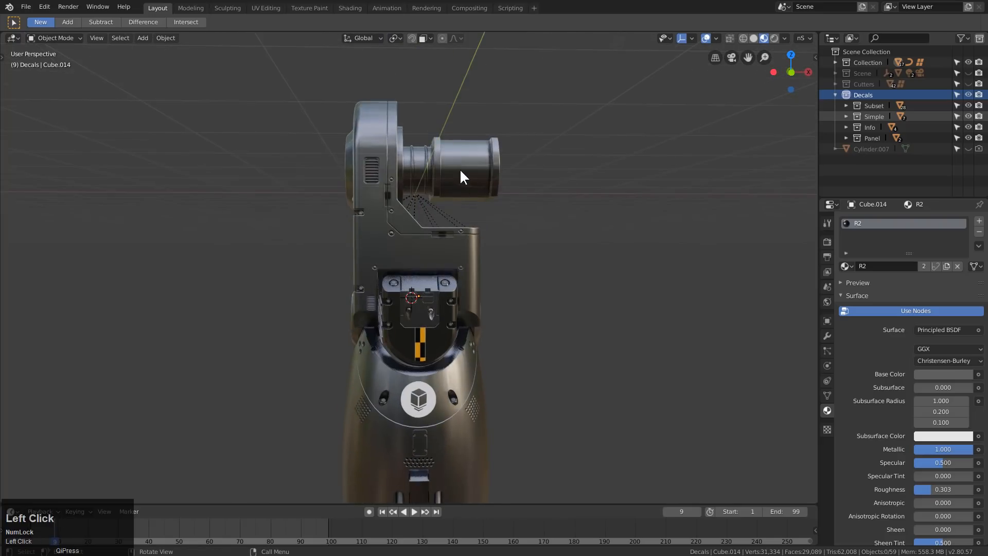
key("m")
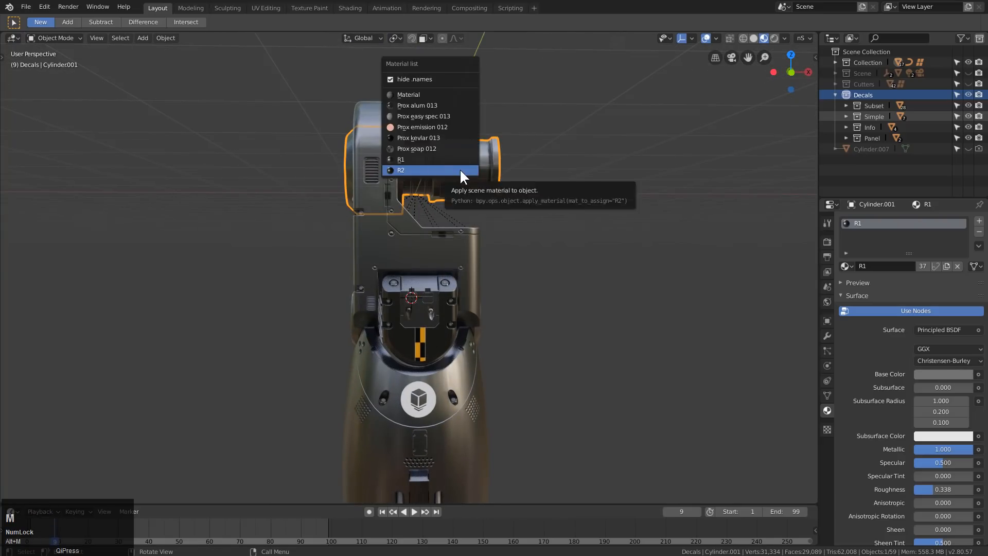
left_click(459, 169)
Assign material R2 to the knee joint ring and deselect it
middle_click_drag(451, 255, 378, 252)
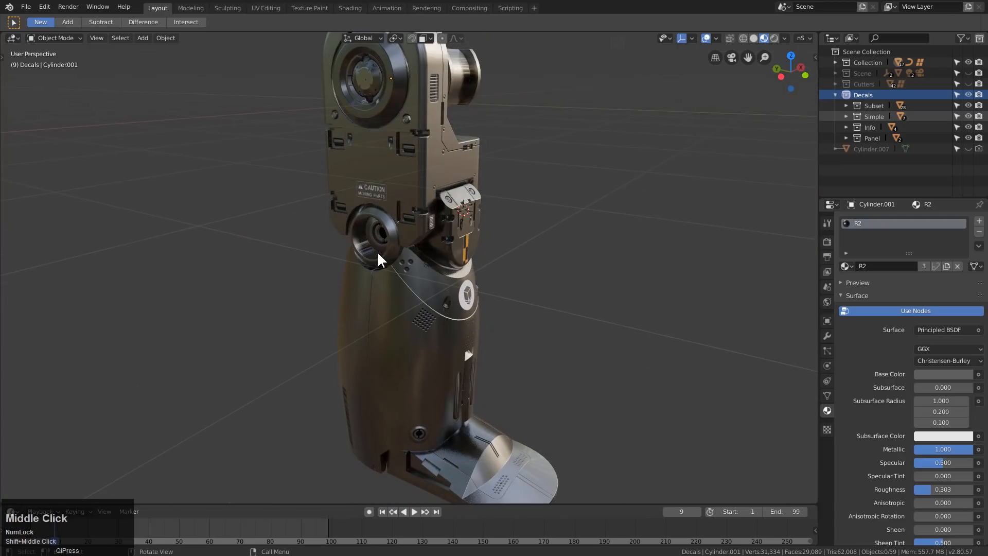
left_click(384, 259)
key("m")
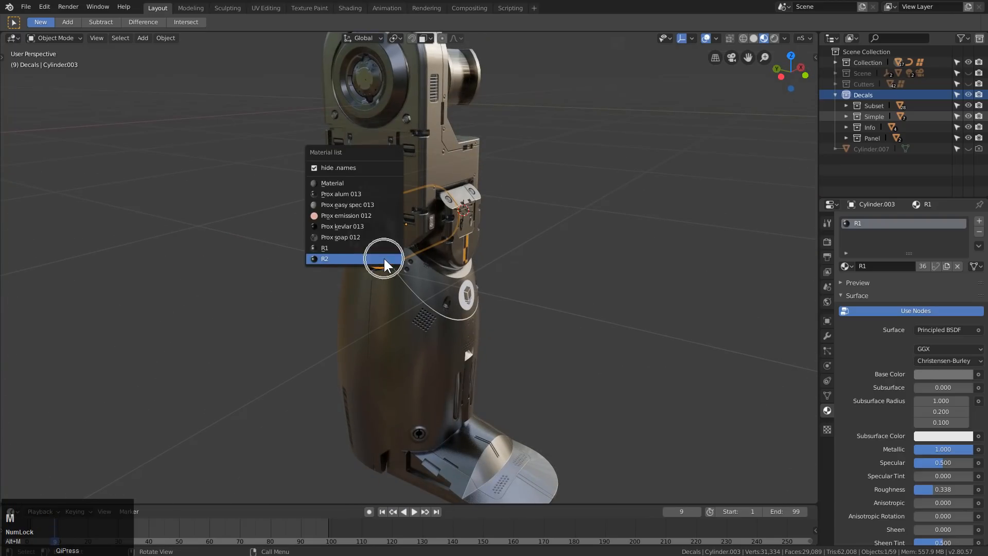
left_click(384, 257)
key("a")
Assign material R2 to the foot piece at the bottom of the leg
middle_click_drag(522, 333, 441, 313)
middle_click_drag(470, 360, 518, 385)
left_click(455, 423)
key("m")
left_click(442, 428)
Set the roughness of material R2 to 0.560
scroll(903, 510, "down", 3)
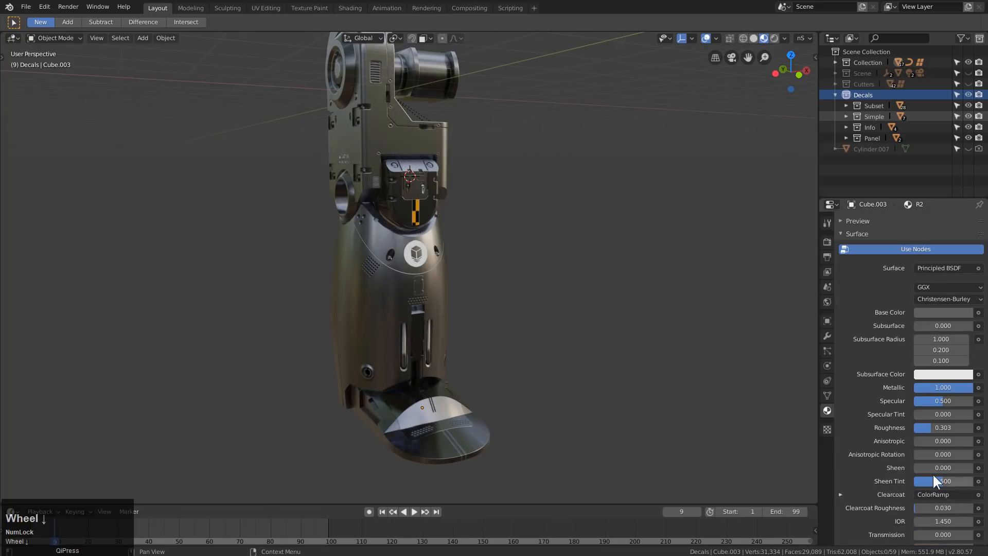
left_click(967, 428)
left_click_drag(967, 428, 984, 428)
Play the leg's turntable animation through the camera with viewport overlays hidden, and stop it after reviewing the look
middle_click_drag(597, 383, 585, 375)
middle_click_drag(520, 334, 333, 344)
key("KP_0")
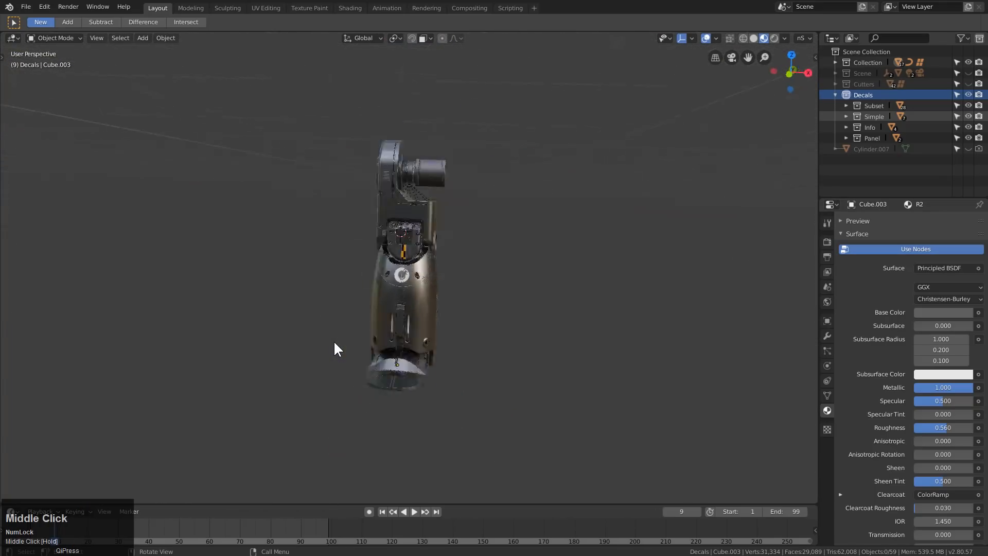
scroll(398, 302, "down", 1)
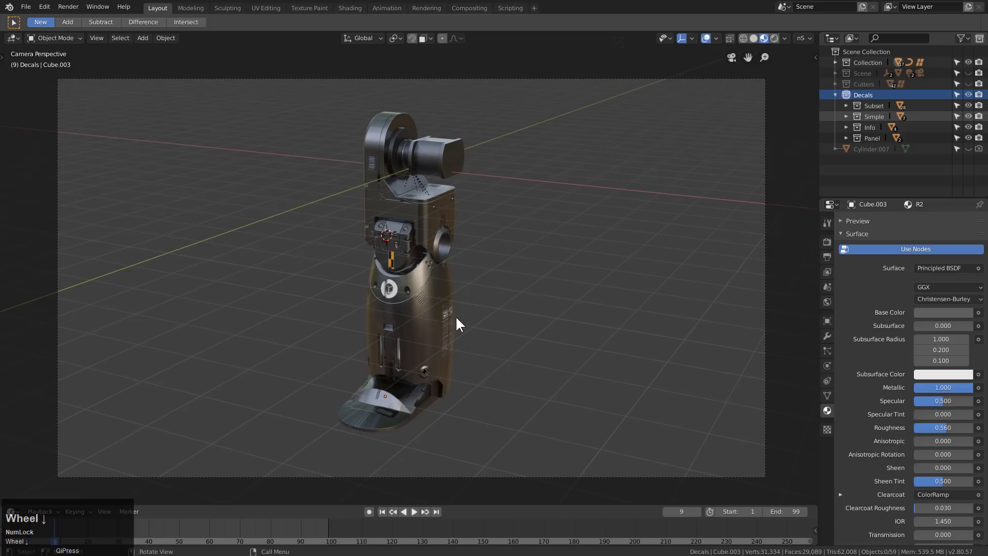
key("space")
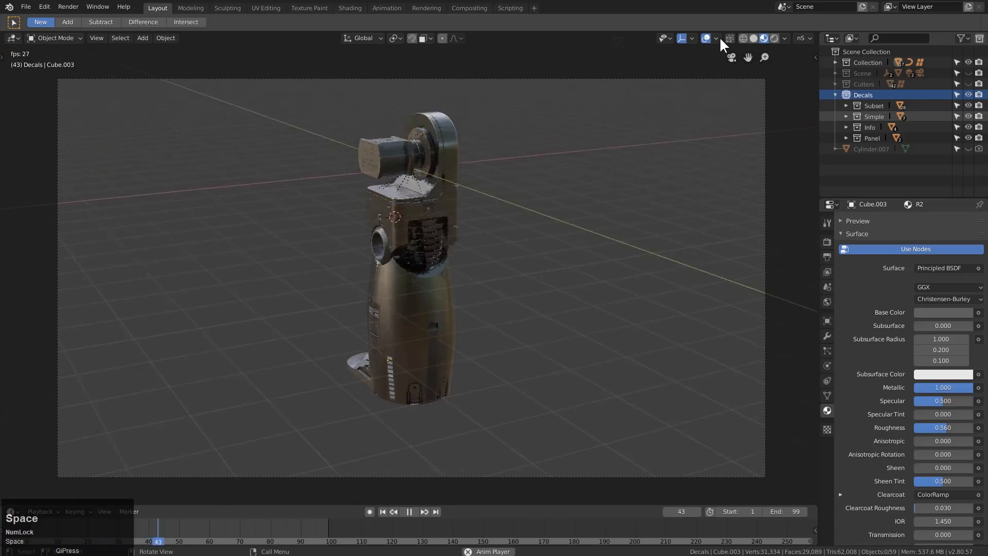
left_click(706, 38)
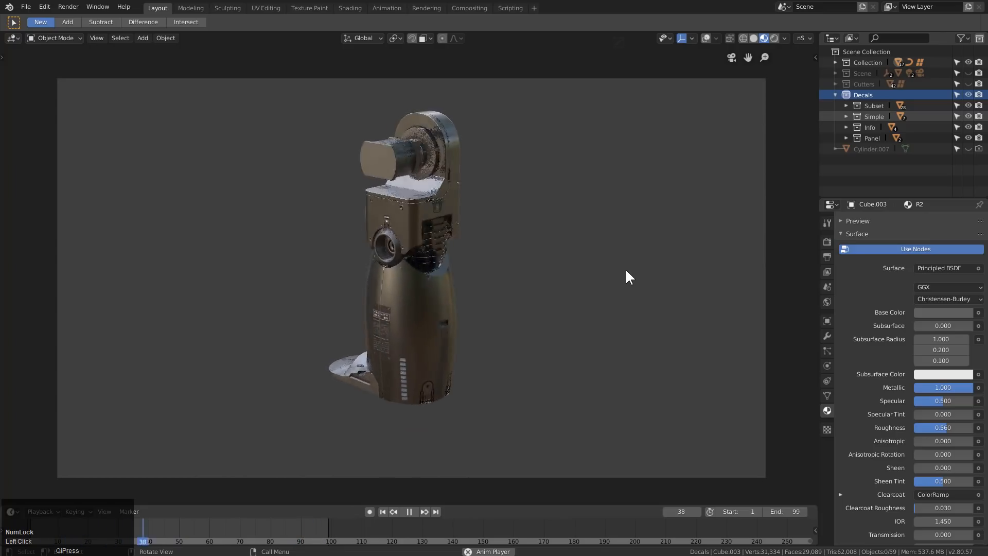
key("shift+space")
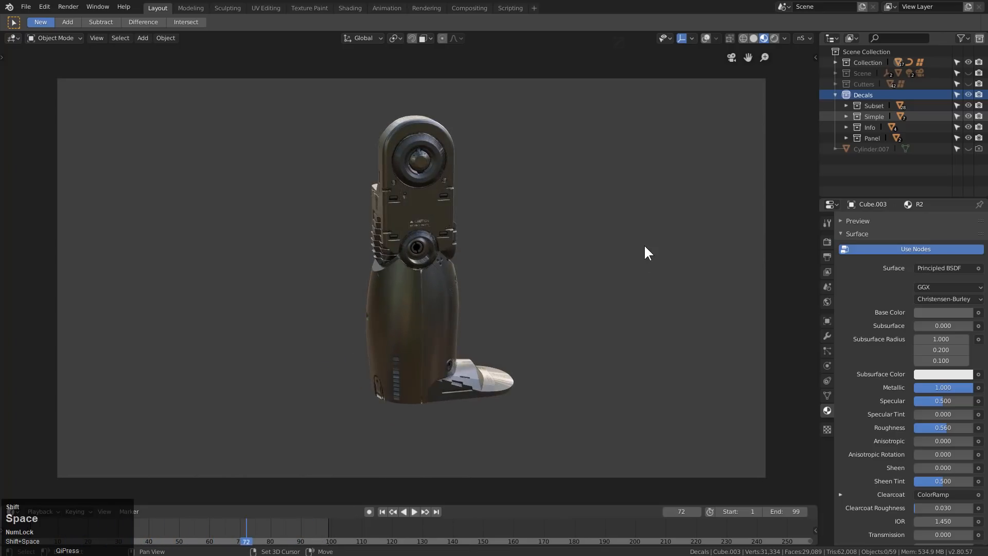
scroll(610, 253, "up", 1)
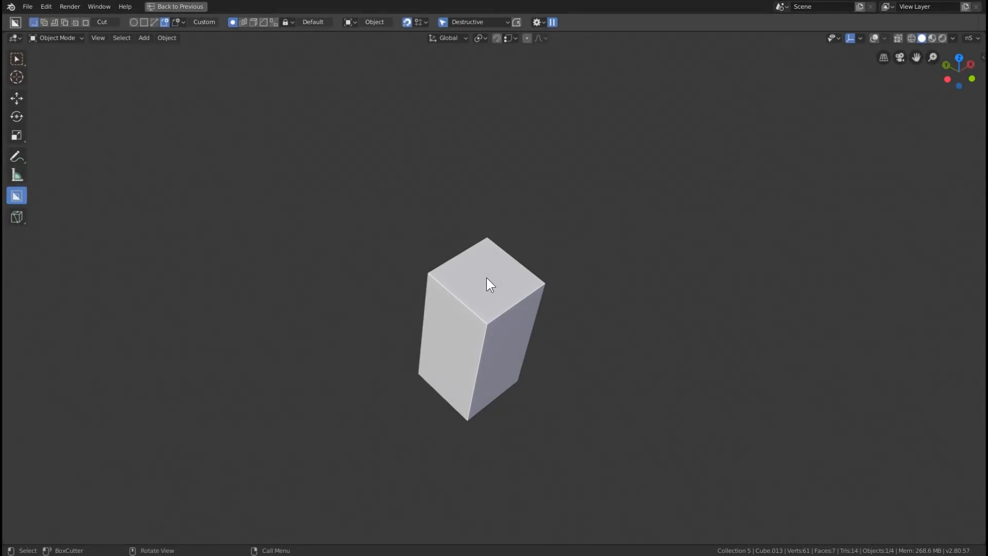
Cut the tall block in Destructive mode with the custom capsule shape, drawn from the top face and extruded downward
mouse_move(487, 278)
left_mouse_down()
mouse_move(515, 291)
mouse_move(565, 290)
left_mouse_up()
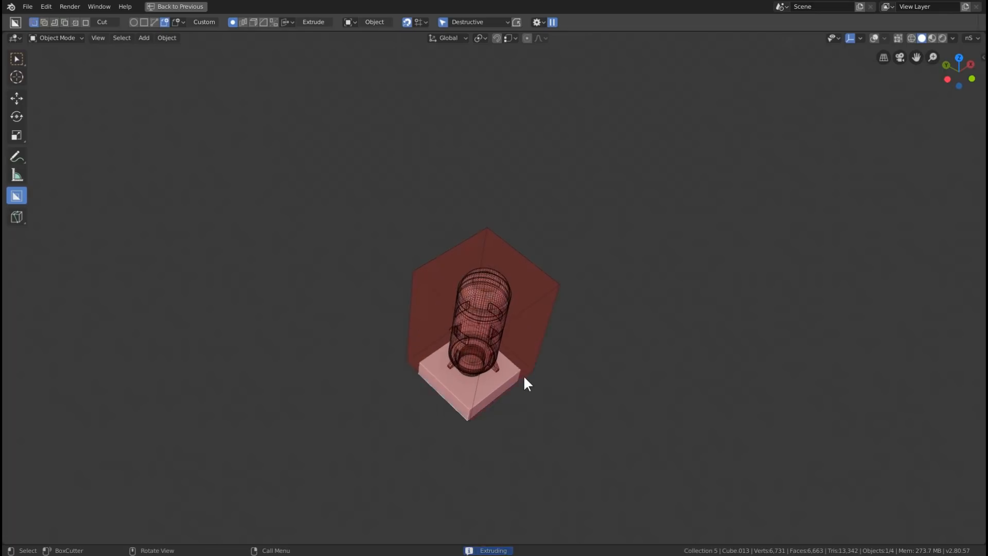
left_click(522, 384)
key("shift+space")
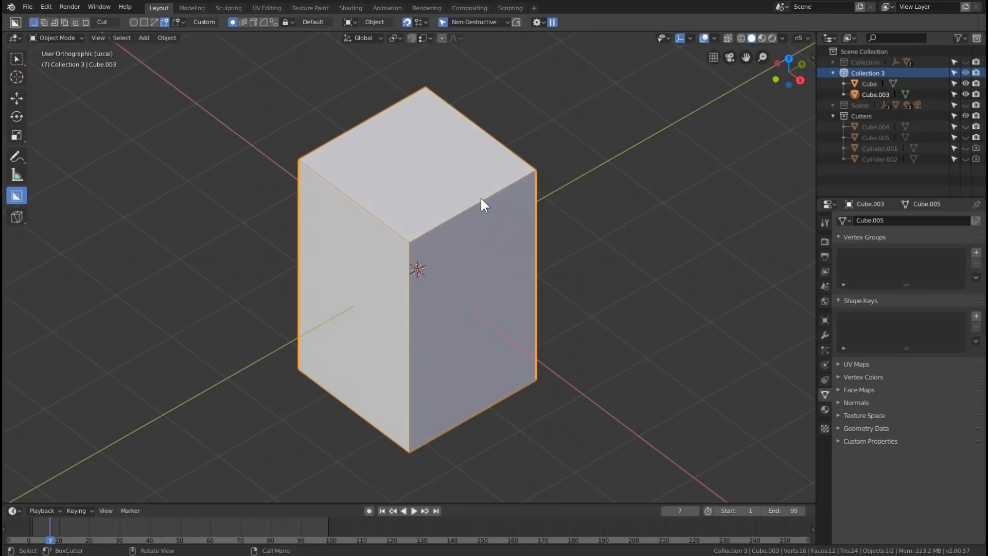
Cut Cube.003 in Non-Destructive mode with the custom capsule shape, centered on its top face and extruded through its full height
middle_click_drag(481, 199, 485, 197)
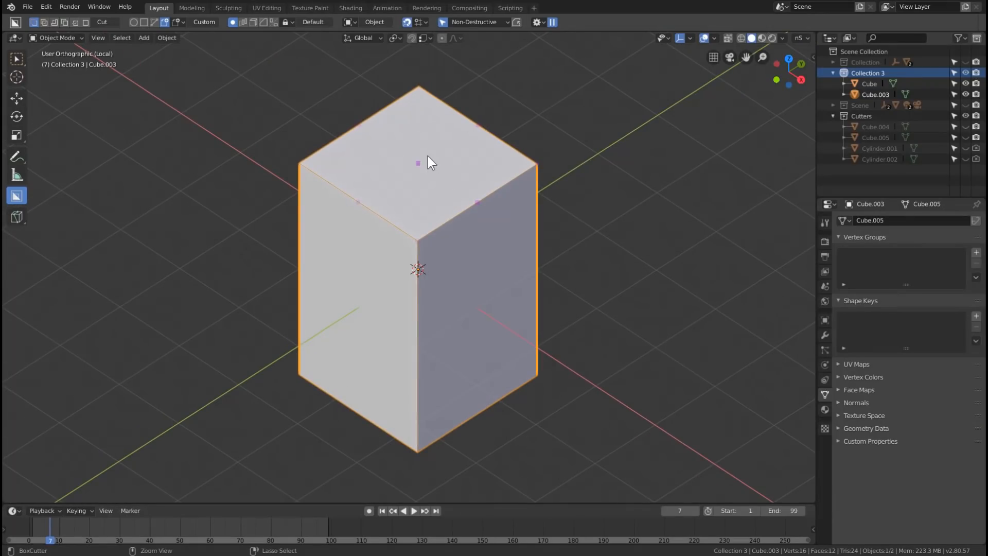
left_click_drag(418, 162, 530, 169, "ctrl")
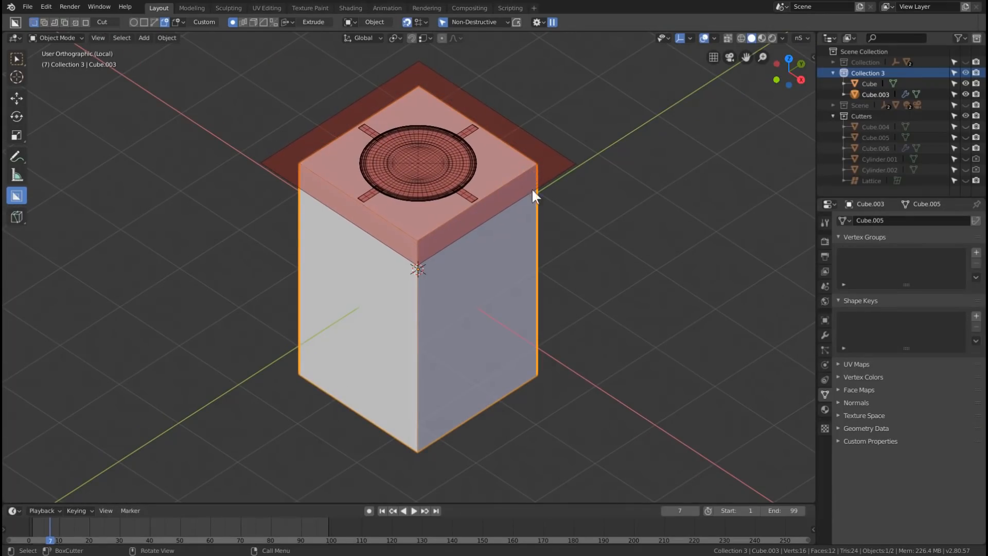
left_click(572, 381)
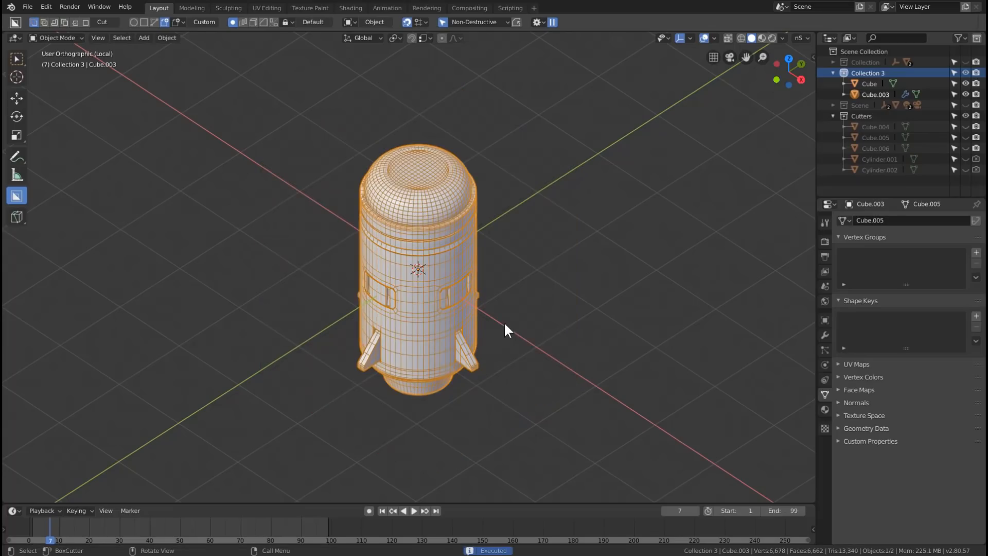
Examine the capsule cut on Cube.003 from another angle in LookDev shading with the viewport overlays toggled
scroll(511, 316, "up", 1)
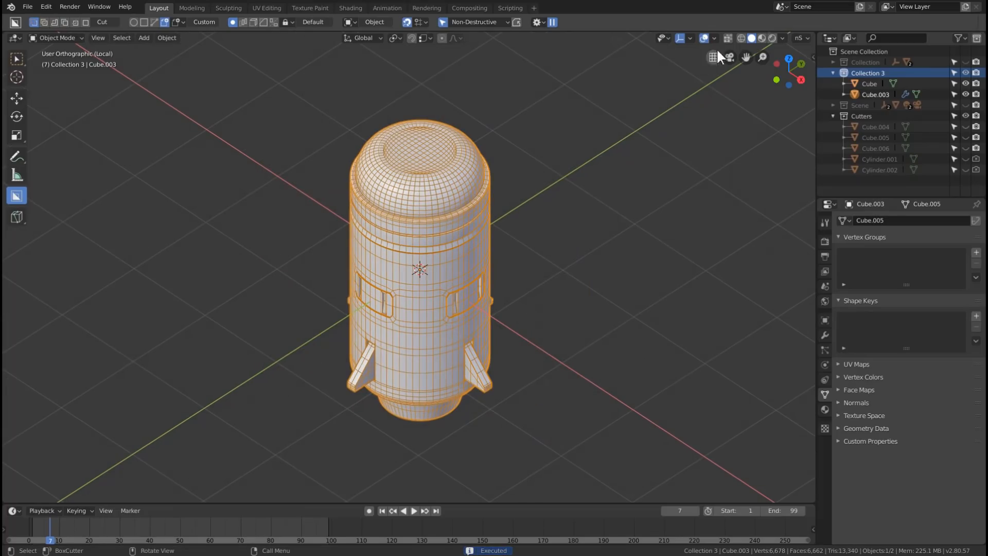
left_click(762, 39)
mouse_move(558, 222)
middle_mouse_down()
mouse_move(591, 184)
mouse_move(722, 203)
mouse_move(452, 203)
mouse_move(376, 214)
mouse_move(350, 247)
middle_mouse_up()
left_click(705, 38)
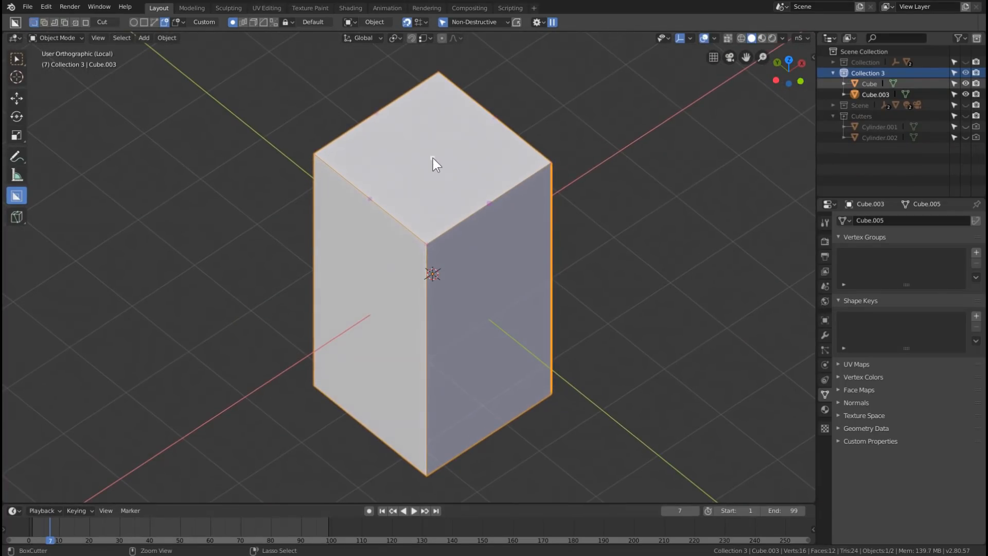
Cut the restored tall block Cube.003 with the custom capsule shape, centered on its top face and extruded through its full height, and clear the selection
mouse_move(433, 158)
left_mouse_down("ctrl")
mouse_move(449, 212)
mouse_move(478, 253)
mouse_move(531, 283)
mouse_move(592, 256)
mouse_move(697, 256)
left_mouse_up("ctrl")
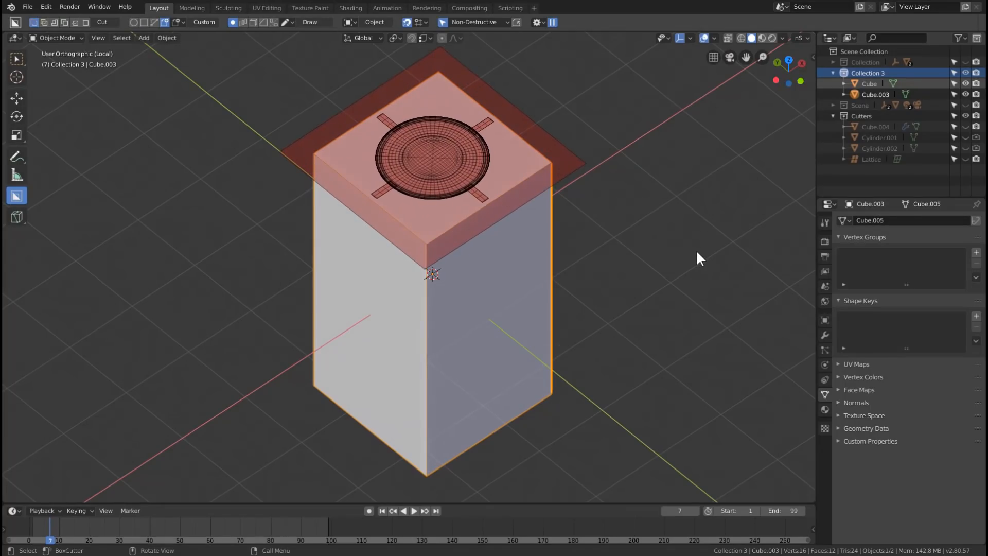
scroll(606, 441, "down", 1)
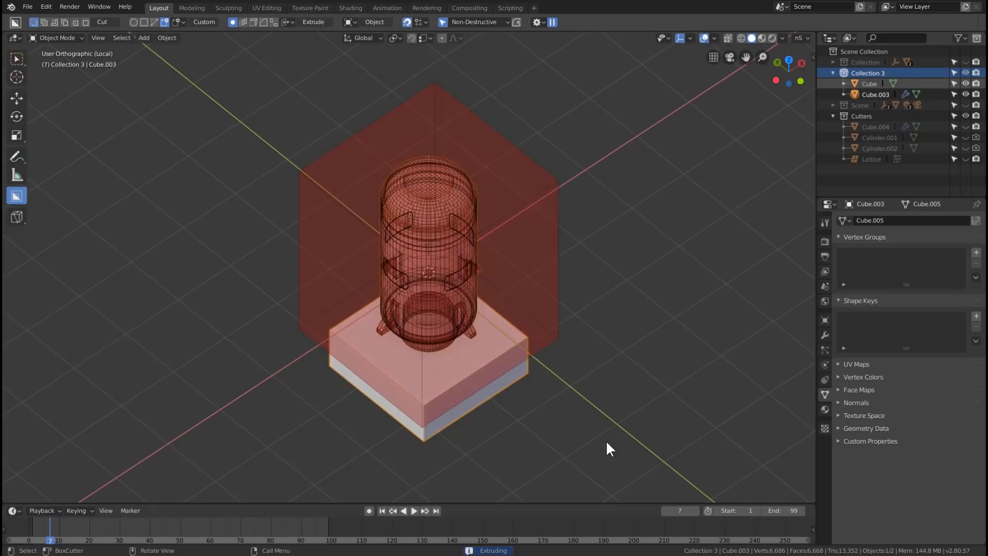
scroll(602, 435, "up", 1)
middle_click_drag(596, 428, 591, 398)
scroll(591, 465, "down", 1)
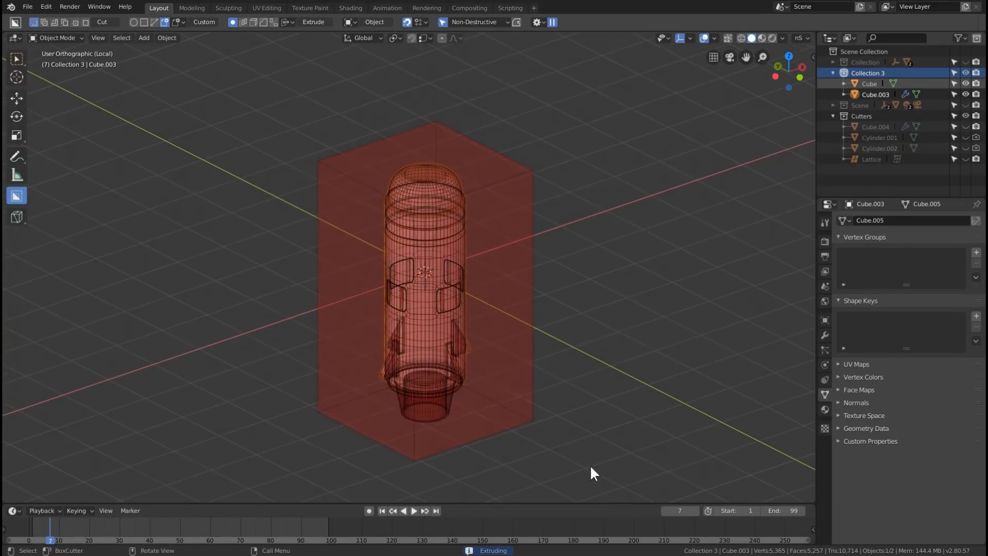
left_click(590, 433)
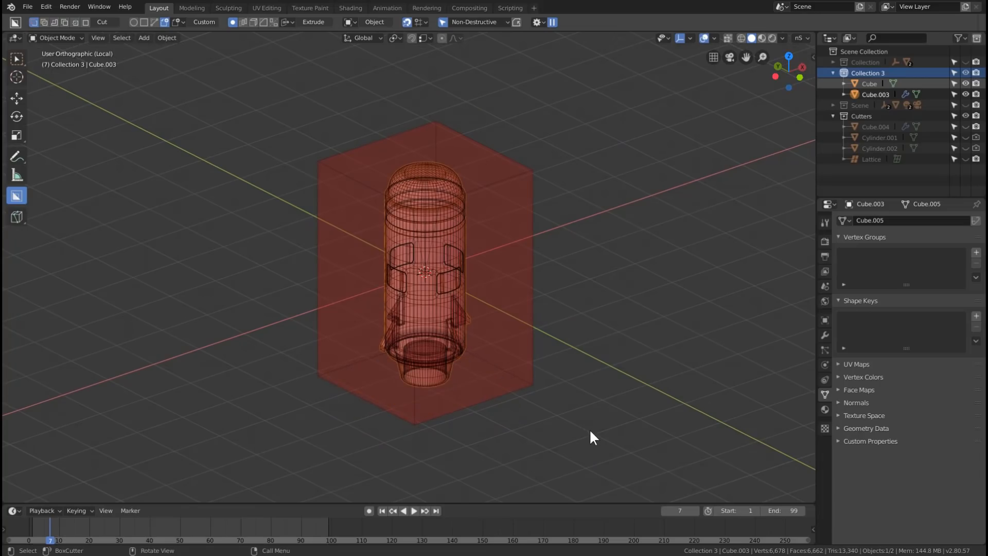
left_click(589, 428)
scroll(505, 322, "up", 2)
middle_click_drag(505, 322, 570, 326)
scroll(481, 323, "up", 1)
key("alt+z")
key("alt+z")
key("alt+a")
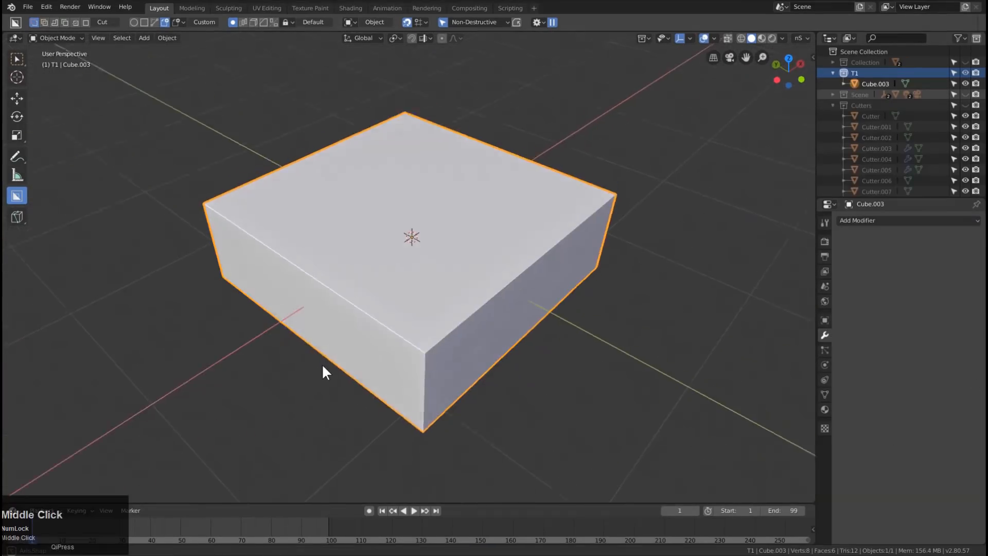
Cut the square slab Cube.003 in collection T1 with the custom platform shape, centered over its whole top face and extruded down through its thickness
middle_click_drag(322, 363, 316, 363)
mouse_move(415, 202)
left_mouse_down()
mouse_move(482, 263)
mouse_move(761, 255)
left_mouse_up()
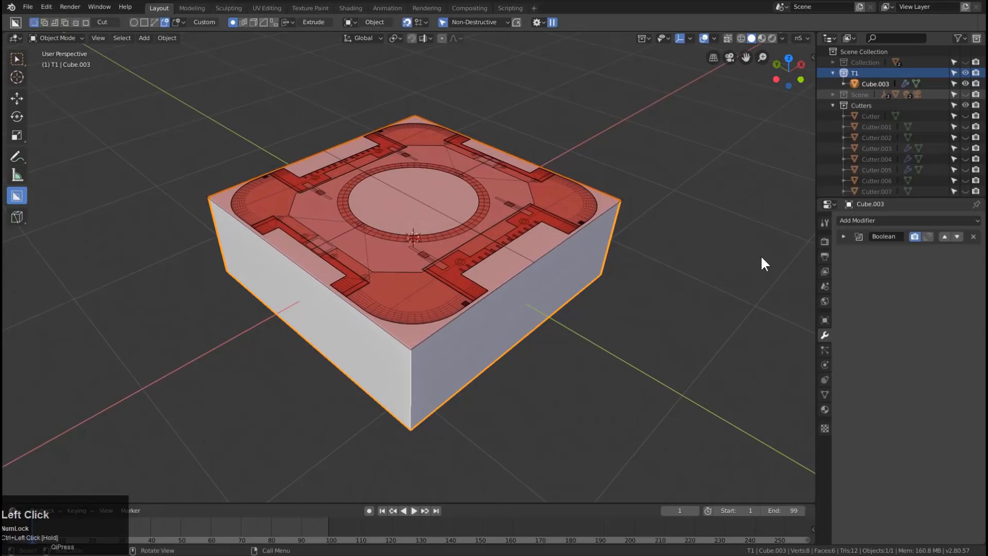
left_click(736, 328)
scroll(439, 262, "up", 1)
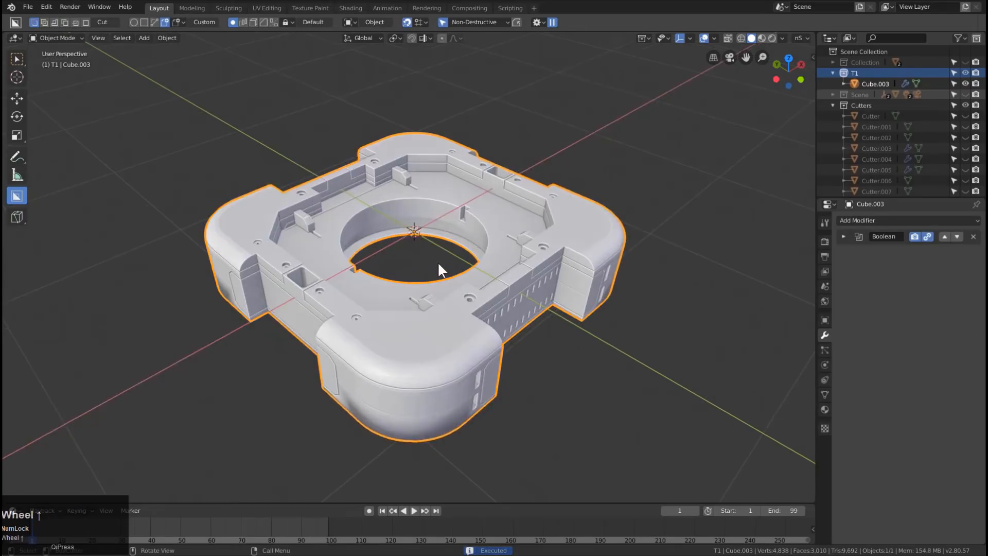
middle_click_drag(439, 263, 444, 286)
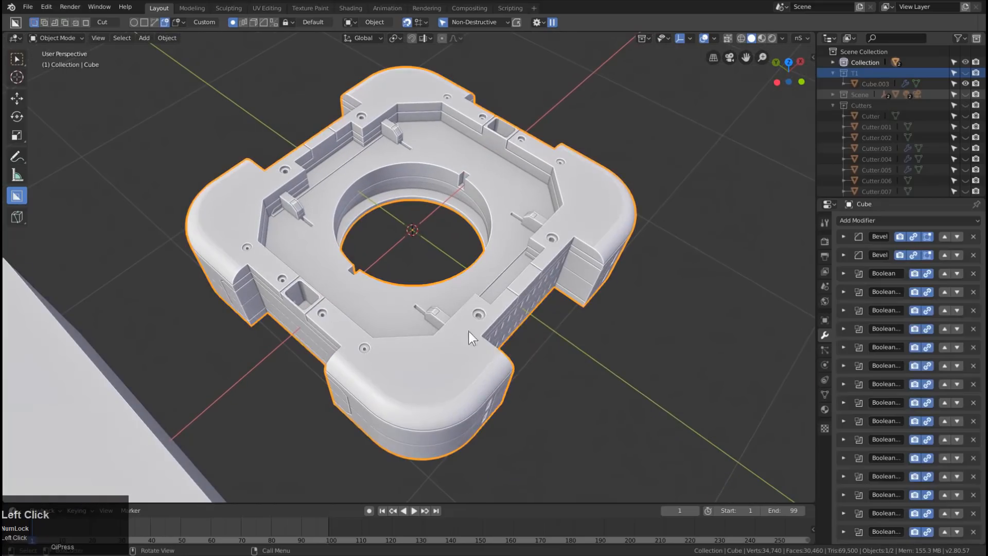
Step through the detailed platform's modifier stack with Hard Ops Modifier Scroll up to Weighted Normal and leave the tool
key("q")
mouse_move(541, 357)
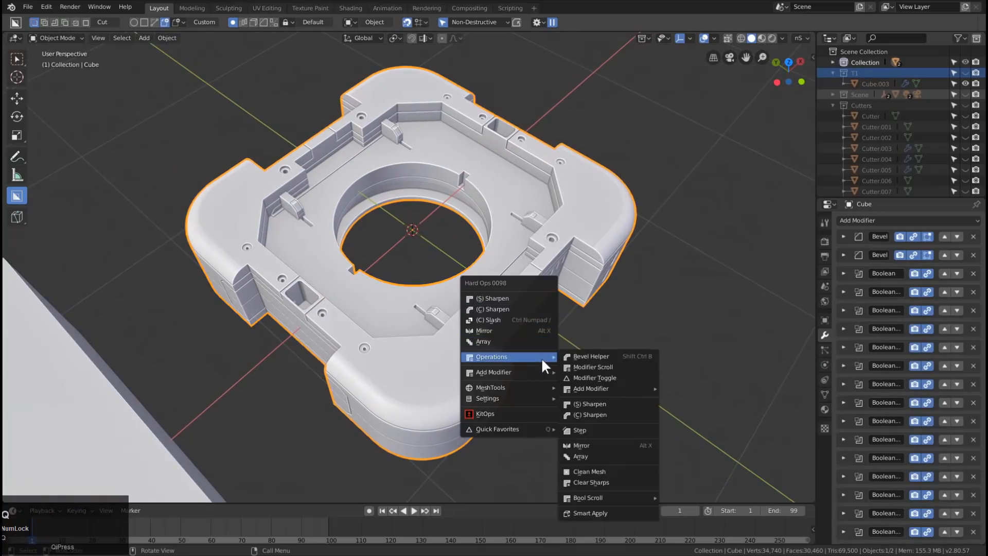
left_click(610, 367)
scroll(610, 367, "up", 5)
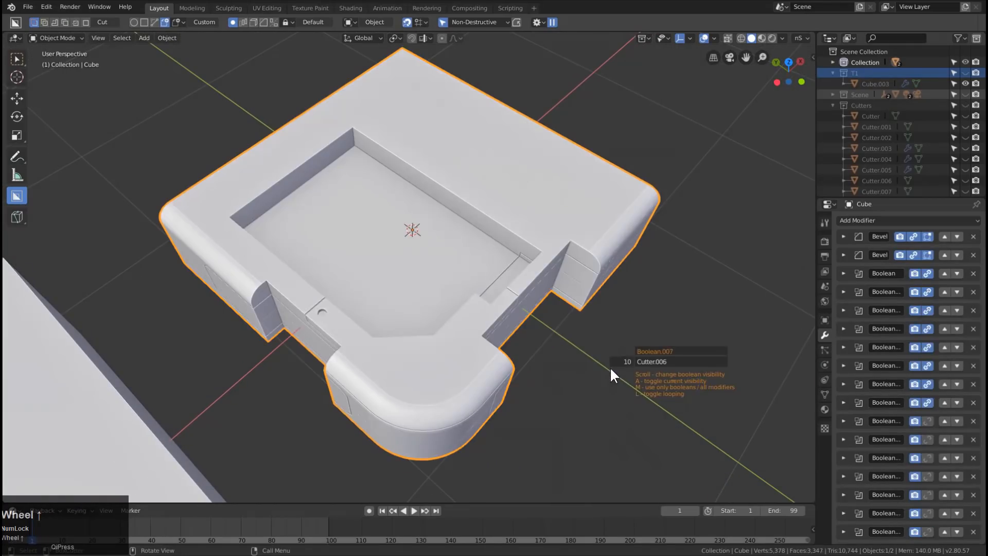
scroll(608, 367, "up", 10)
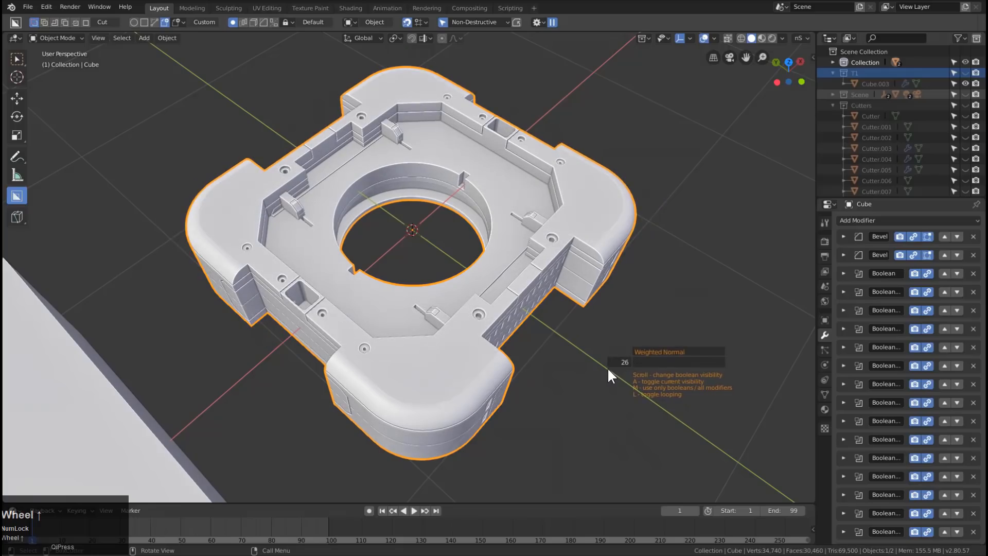
right_click(608, 367)
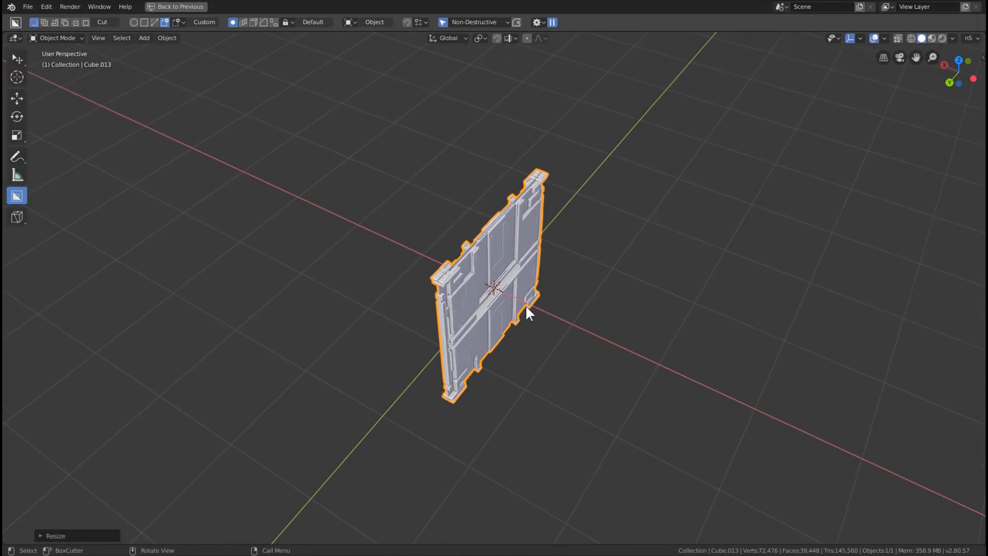
Scale the thin panel Cube.013 up along the global X axis, and repeat the X scaling on its version with the central slot
key("s")
key("x")
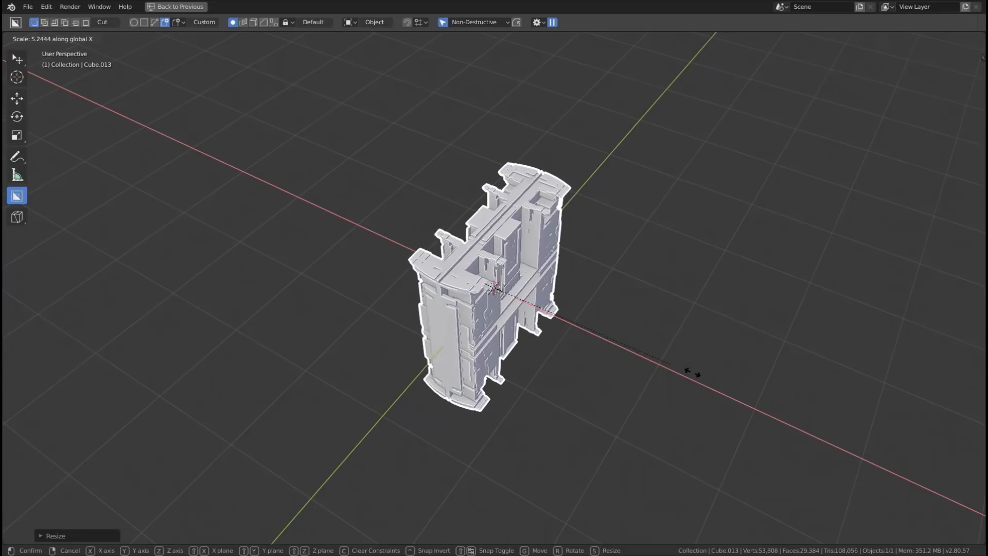
left_click(44, 454)
middle_click_drag(300, 455, 270, 434)
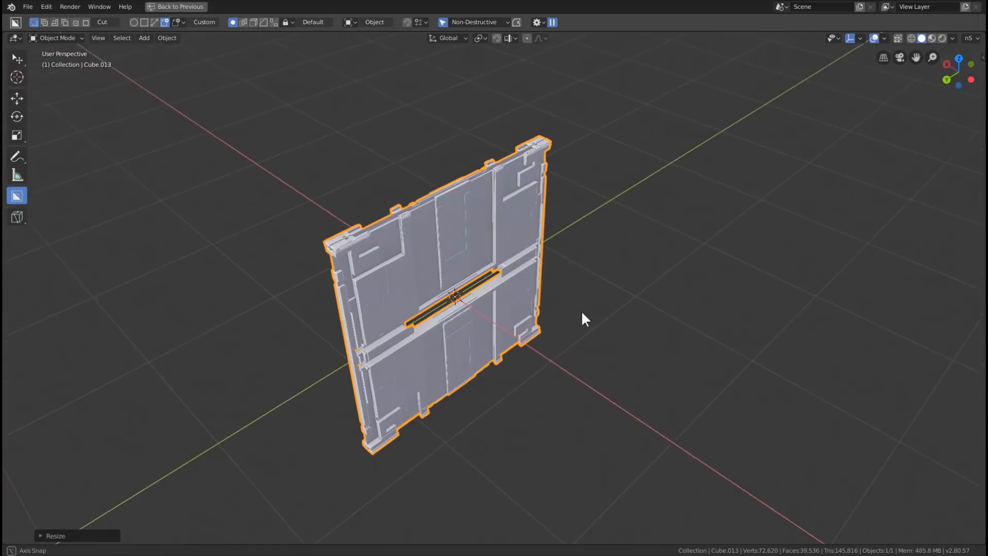
middle_click_drag(582, 311, 595, 299)
key("s")
key("x")
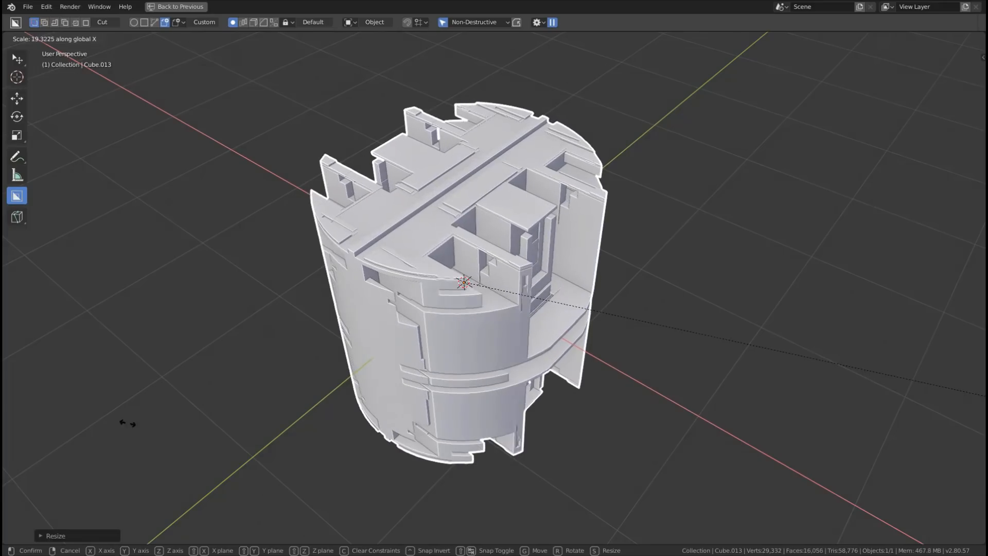
left_click(206, 386)
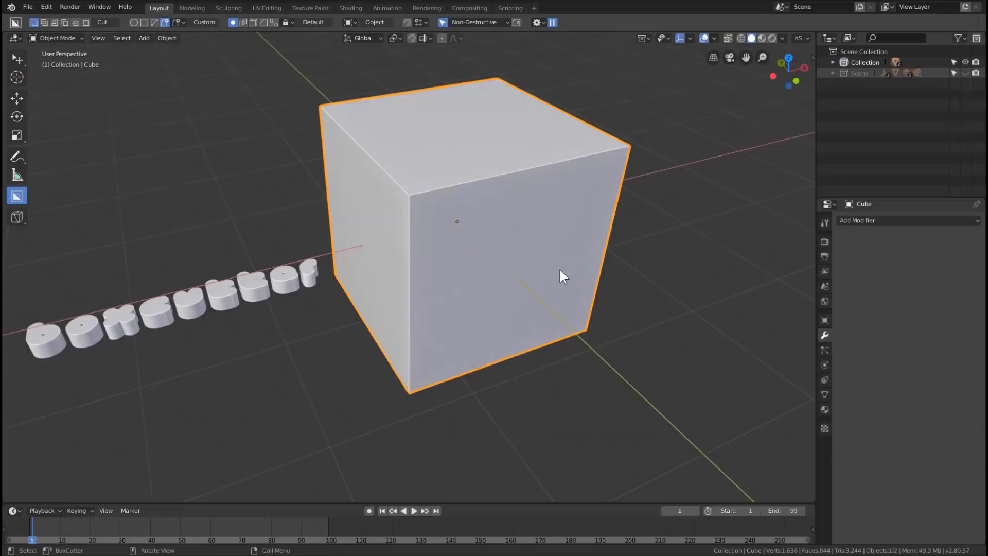
Cut four "boxcutter" text shapes into the cube's front face: wide rows at the top and middle, smaller ones between them and near the lower right corner
middle_click_drag(559, 268, 381, 149)
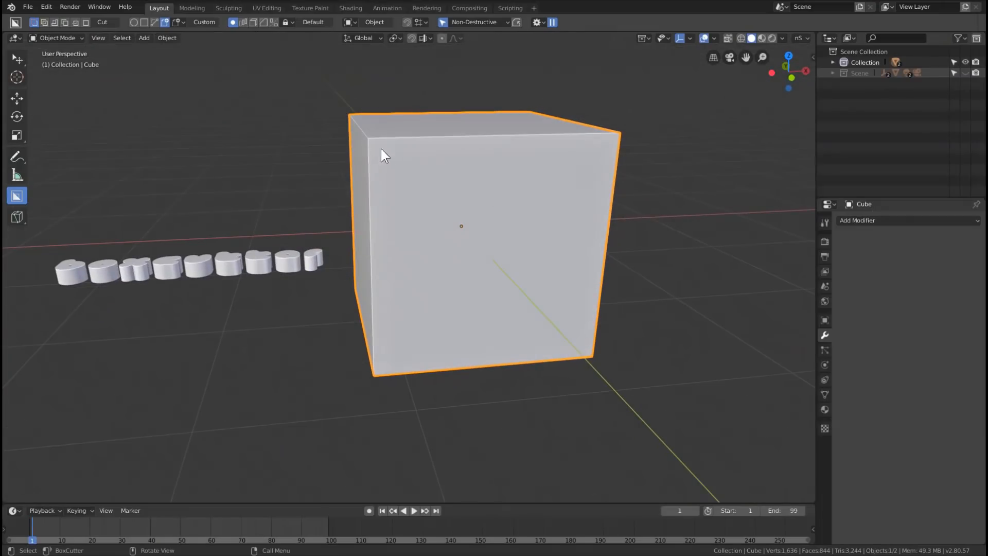
mouse_move(381, 148)
left_mouse_down()
mouse_move(600, 212)
mouse_move(591, 197)
left_mouse_up()
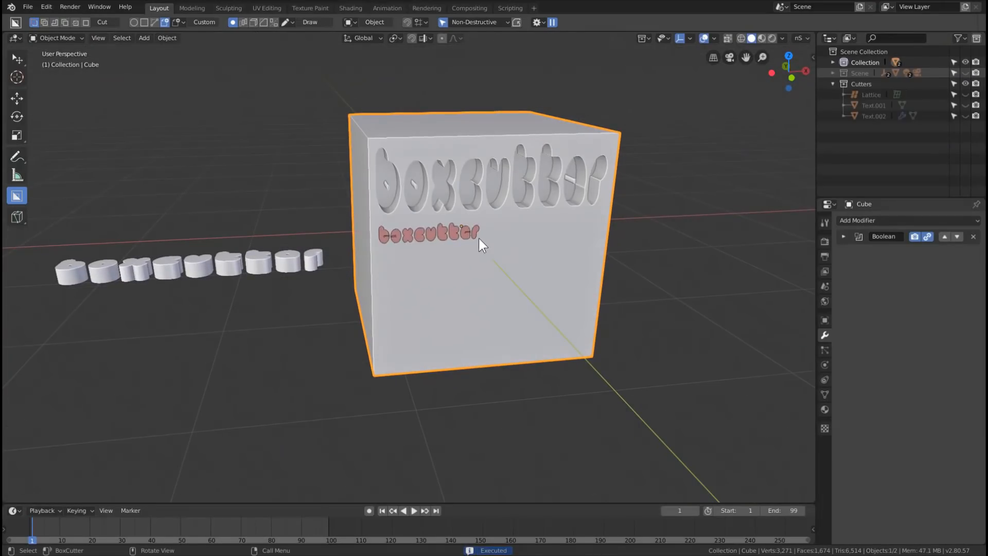
left_click_drag(381, 254, 596, 298)
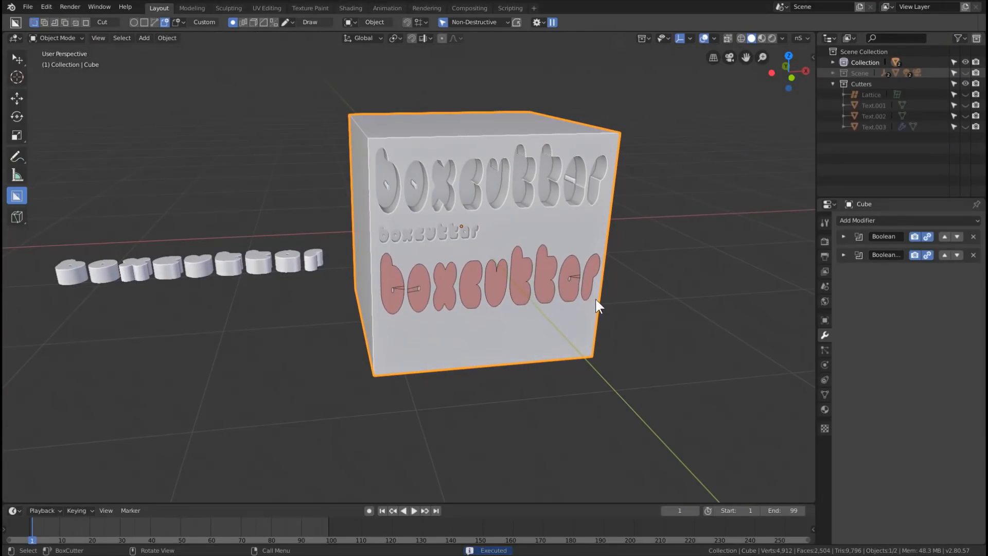
left_click(470, 309)
left_click_drag(466, 314, 590, 349)
left_click(357, 326)
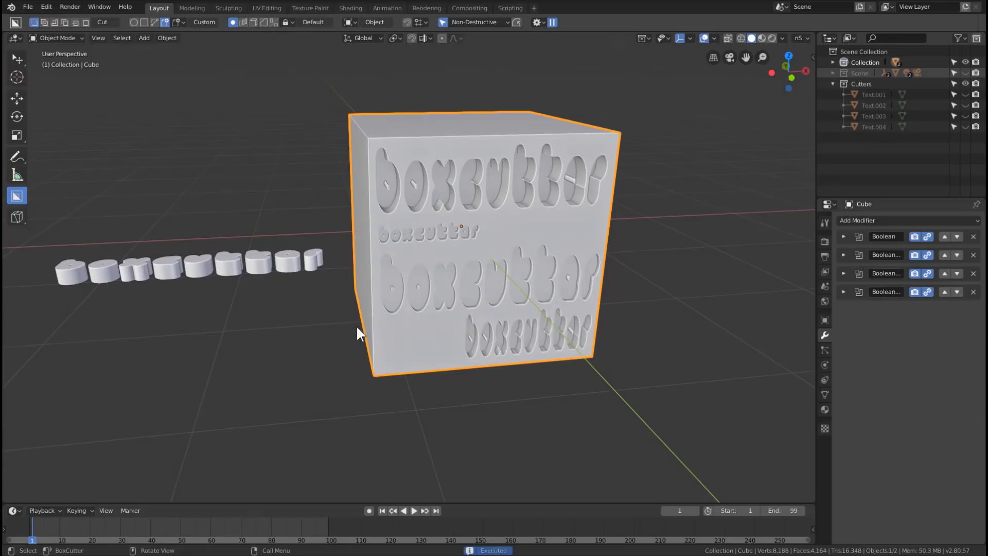
Cut a nested-square custom shape near the front face's lower left corner and a small "boxcutter" text at its right edge
left_click(180, 22)
left_click_drag(389, 322, 434, 357)
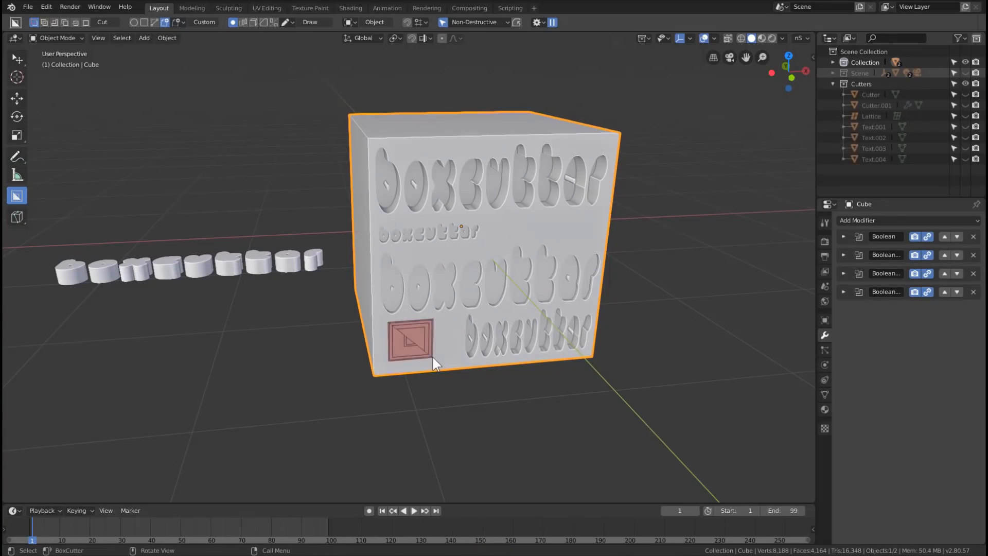
left_click(430, 357)
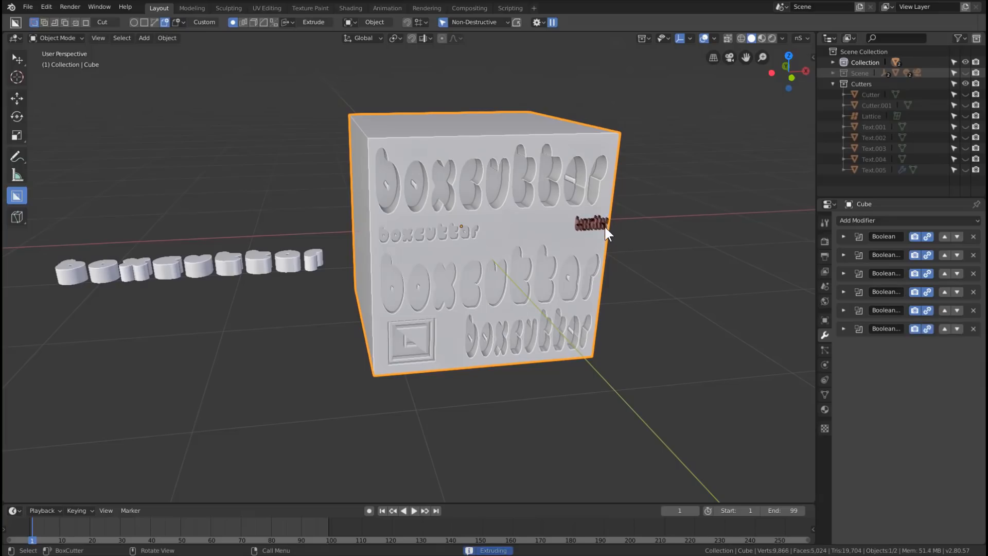
left_click(605, 227)
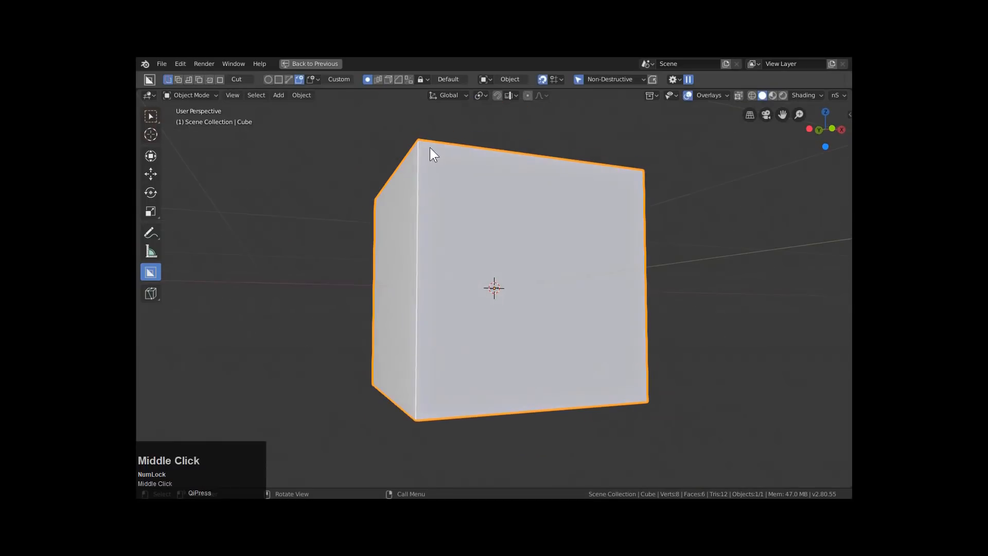
Fill one face of the new cube with "BOXCUTTER" text cuts of varying sizes, from a full-width top row to a full-width bottom row
left_click_drag(430, 148, 624, 217)
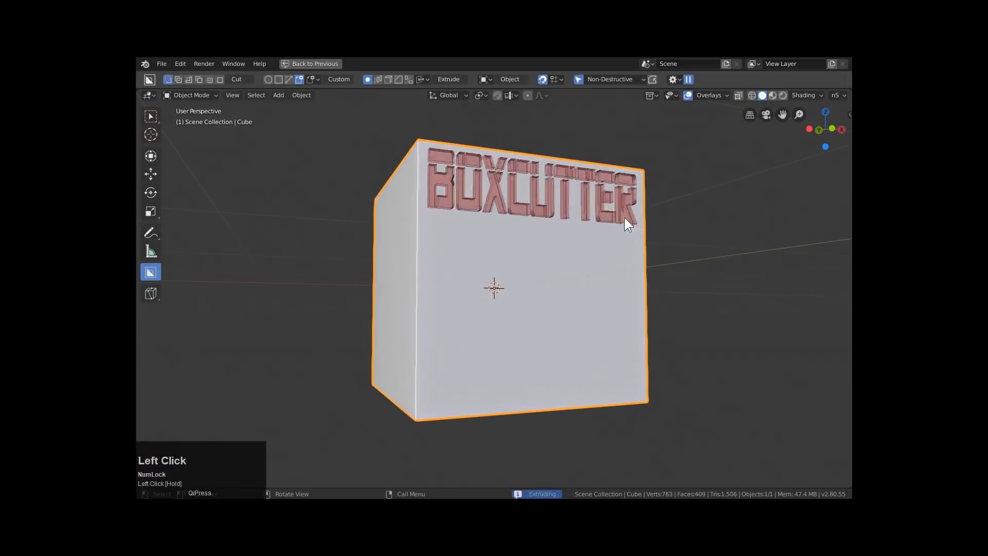
mouse_move(426, 216)
left_mouse_down()
mouse_move(512, 252)
mouse_move(640, 330)
left_mouse_up()
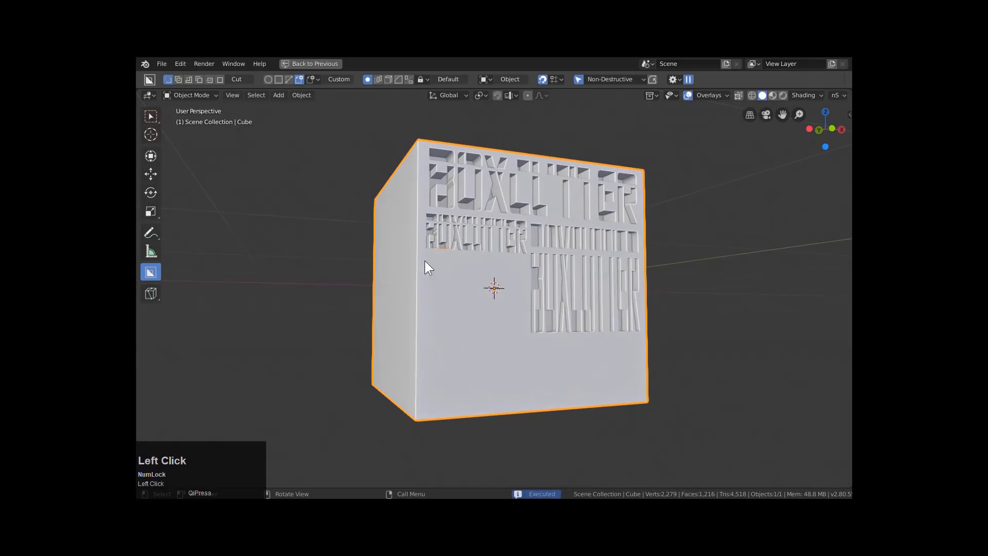
left_click_drag(424, 261, 521, 325)
left_click_drag(425, 339, 638, 396)
Cut "BOXCUTTER" text along the top and bottom edges of the adjacent face, and open the custom shape options
mouse_move(444, 295)
middle_mouse_down()
mouse_move(471, 299)
mouse_move(495, 322)
middle_mouse_up()
left_click_drag(334, 203, 564, 282)
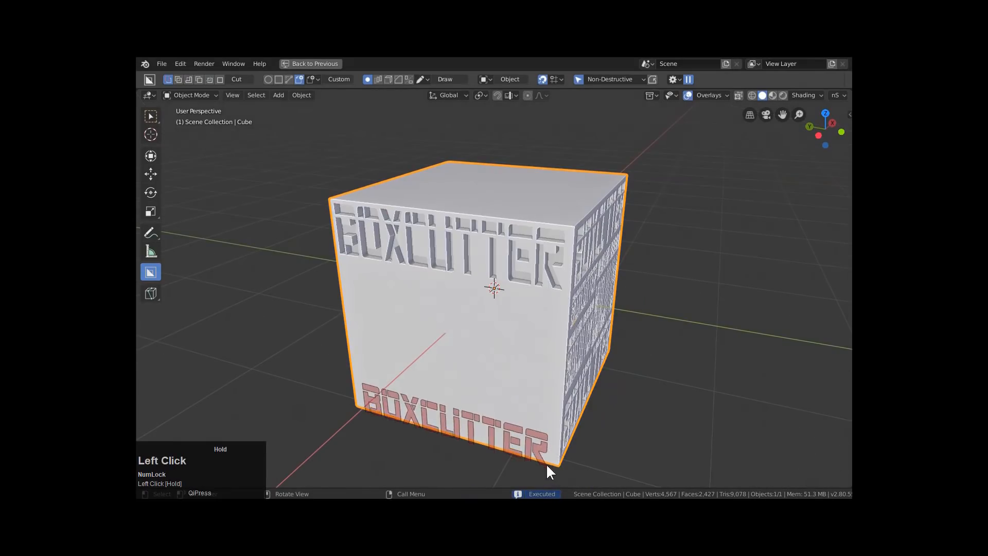
left_click_drag(546, 463, 552, 458)
left_click(312, 80)
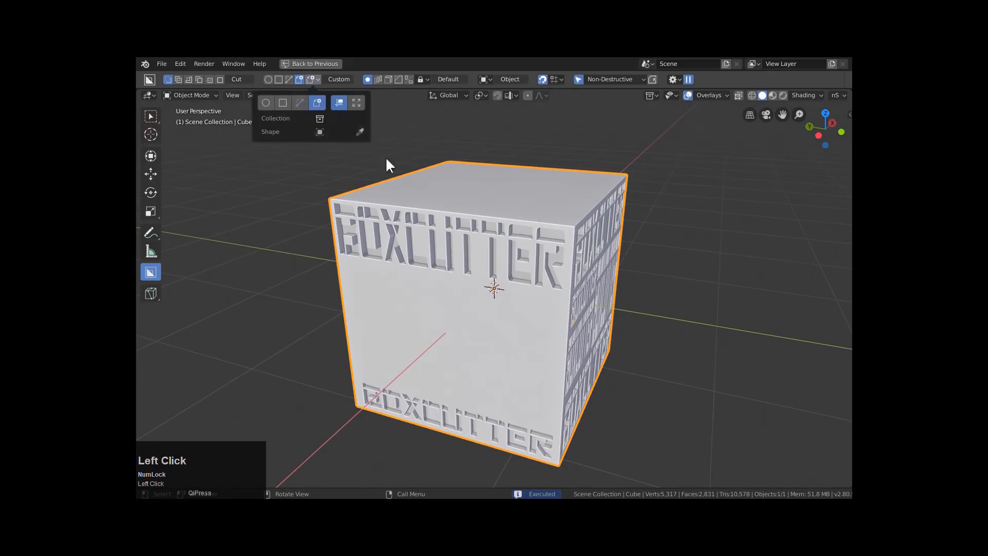